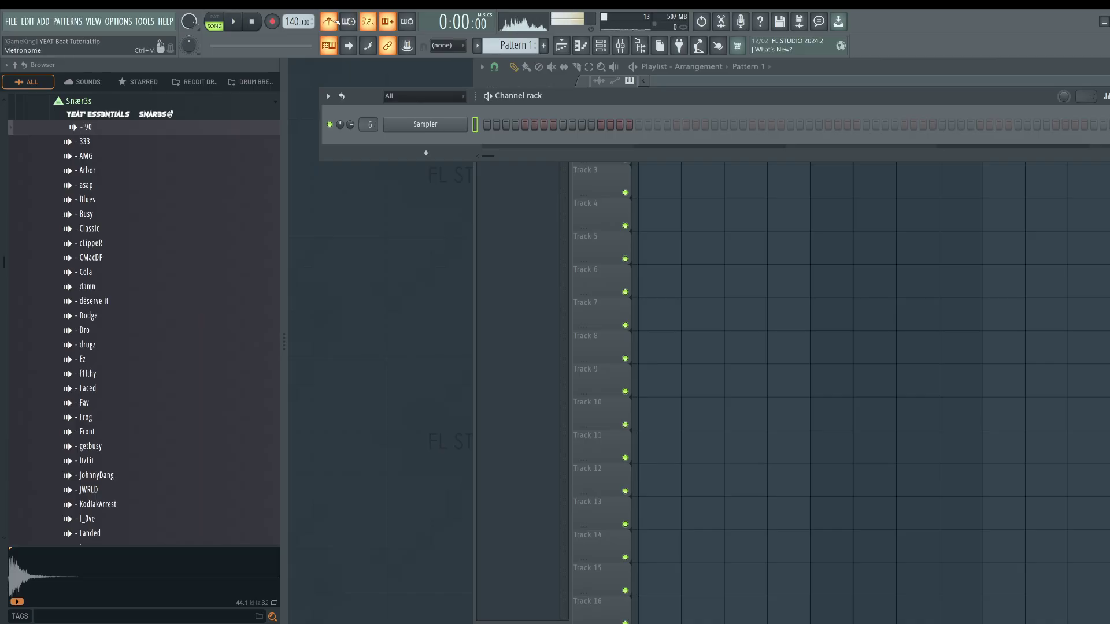
- Set the project tempo to 130 BPM while the metronome plays
key("space")
scroll(298, 21, "down", 2)
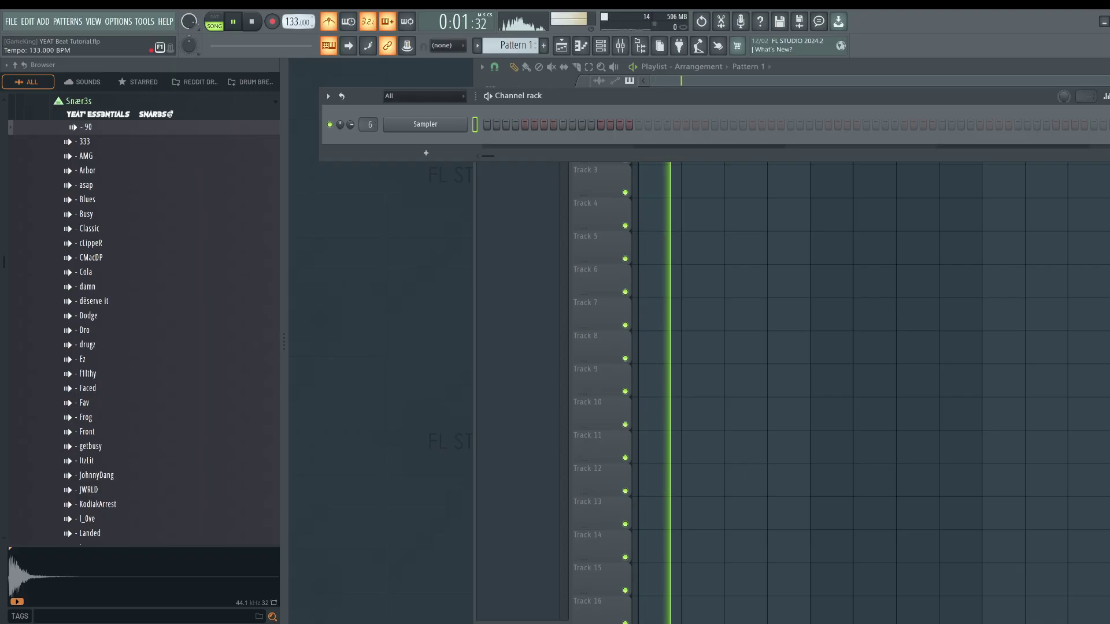
scroll(298, 21, "up", 1)
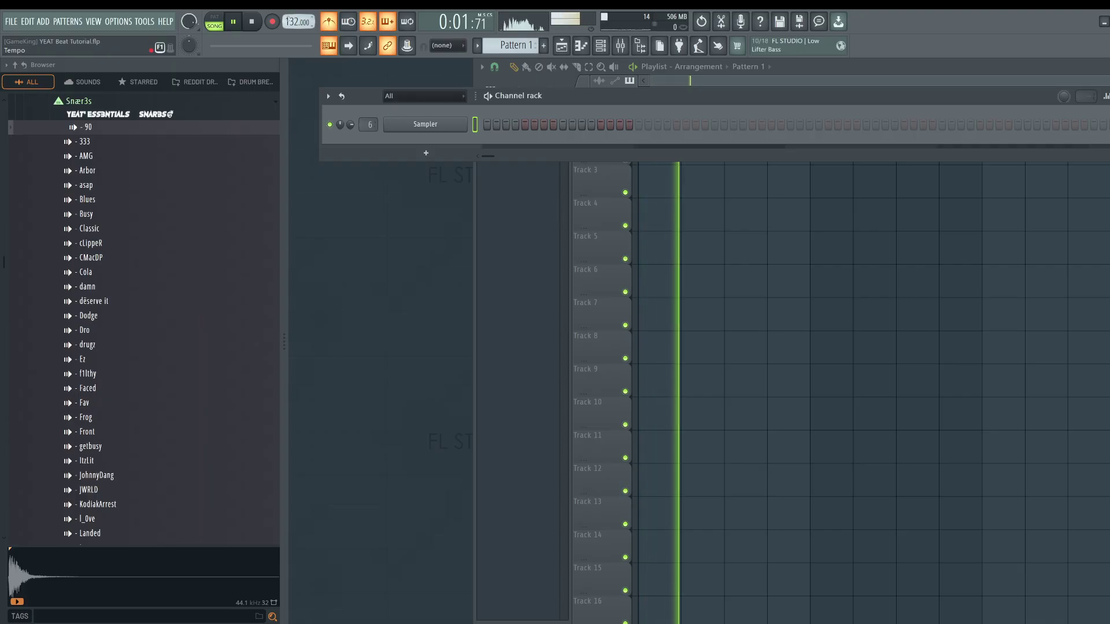
scroll(298, 21, "down", 1)
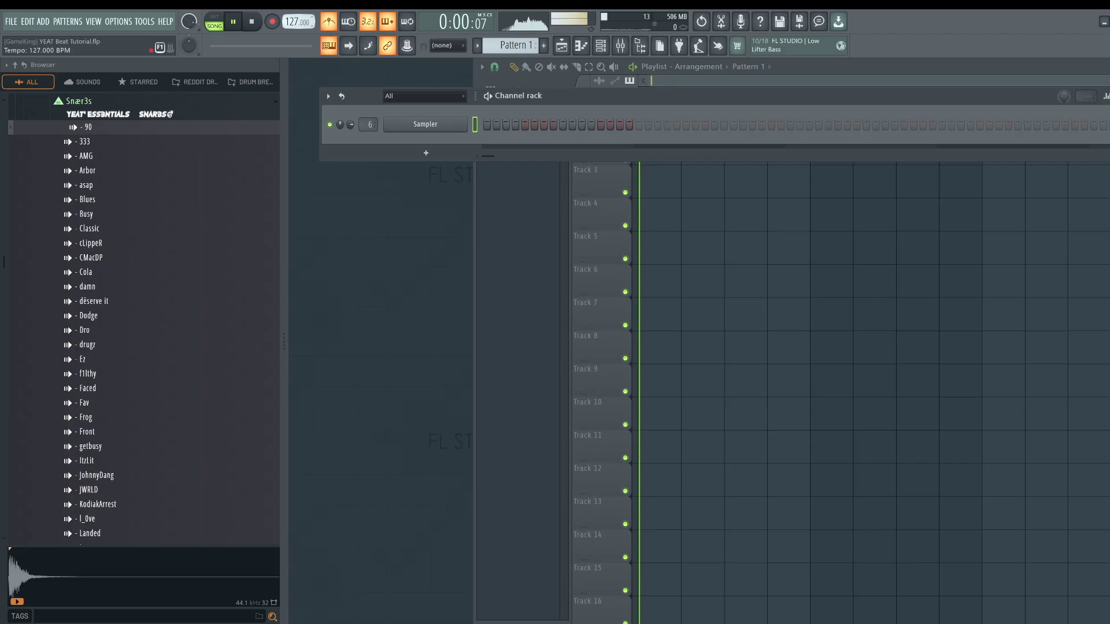
scroll(298, 22, "down", 1)
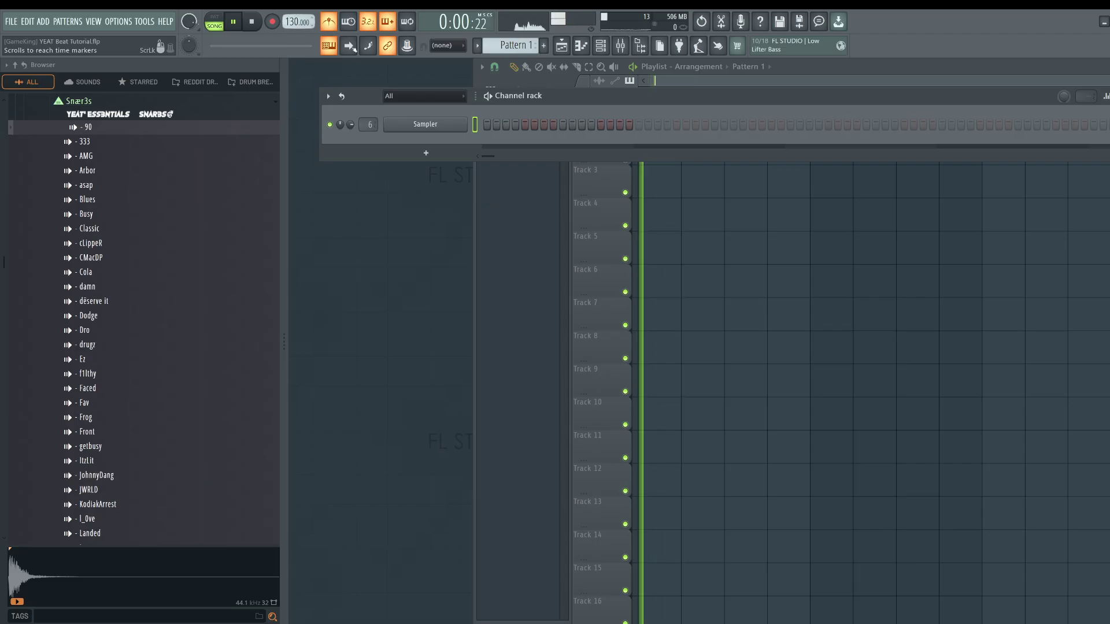
key("space")
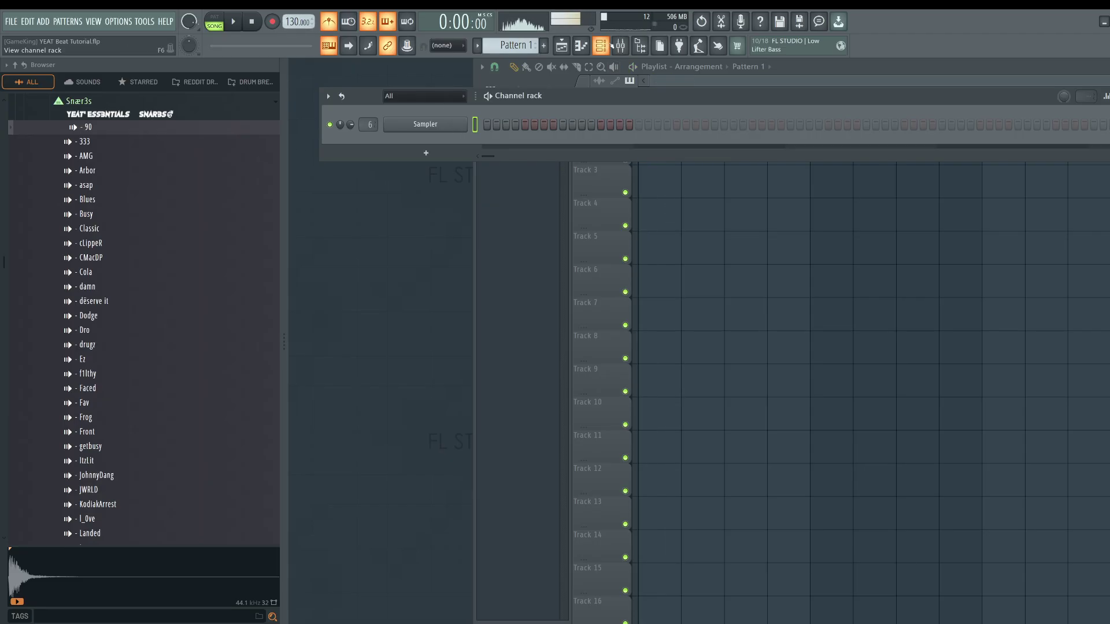
- Replace the Sampler channel in the channel rack with the Sawer synthesizer
left_click(604, 46)
left_click(604, 45)
right_click(466, 120)
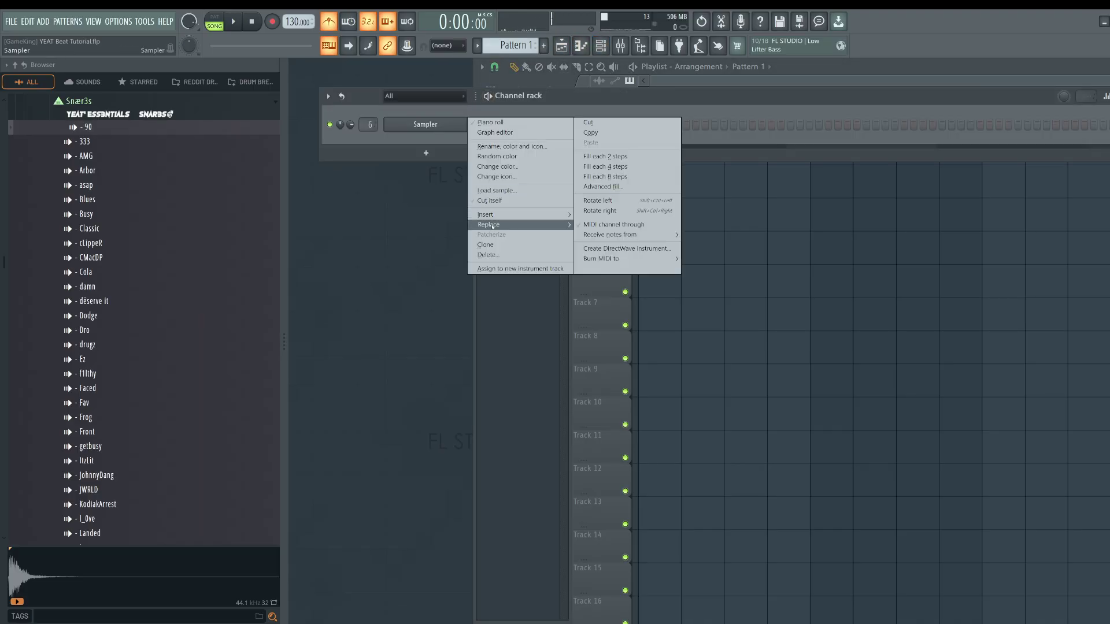
mouse_move(493, 227)
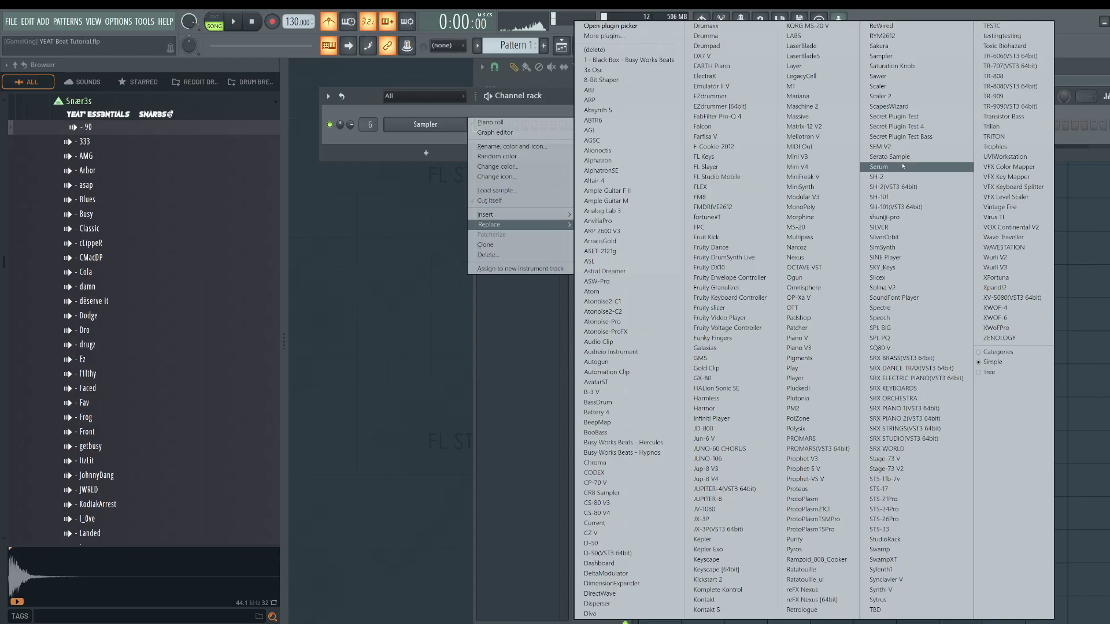
left_click(884, 76)
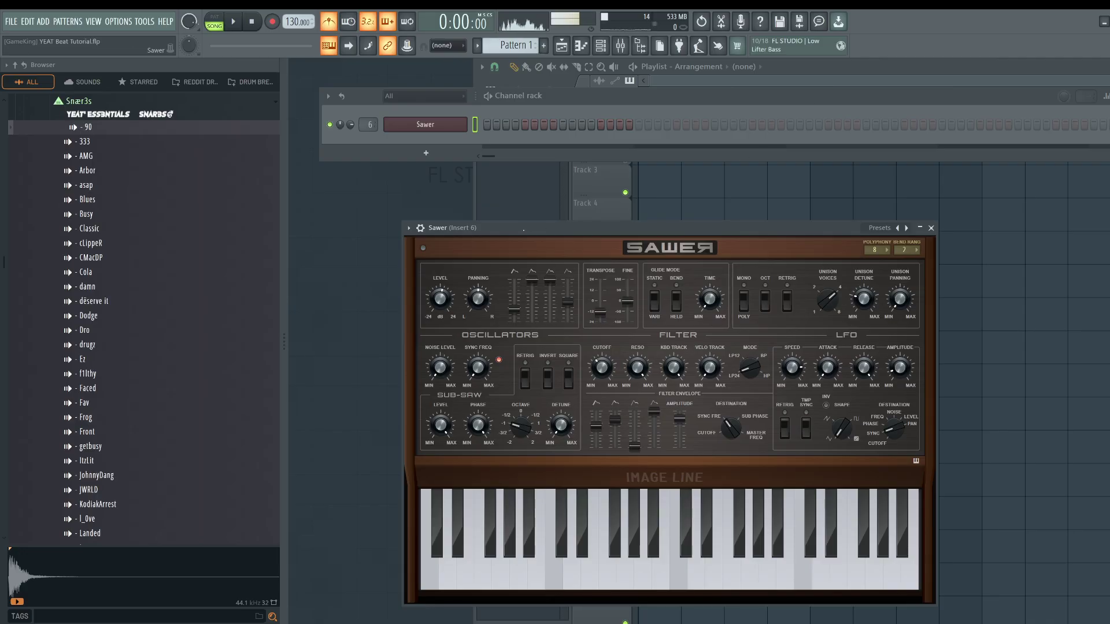
- Show Sawer's effects section and load the lead preset FG Analog Funk
left_click_drag(523, 229, 428, 150)
left_click(552, 404)
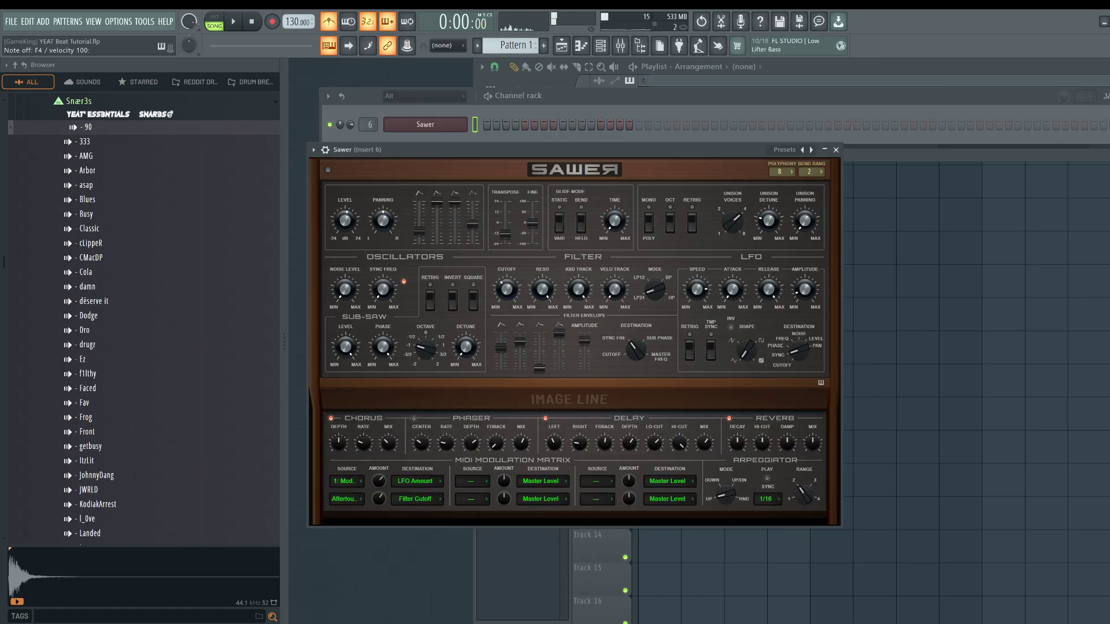
left_click(784, 150)
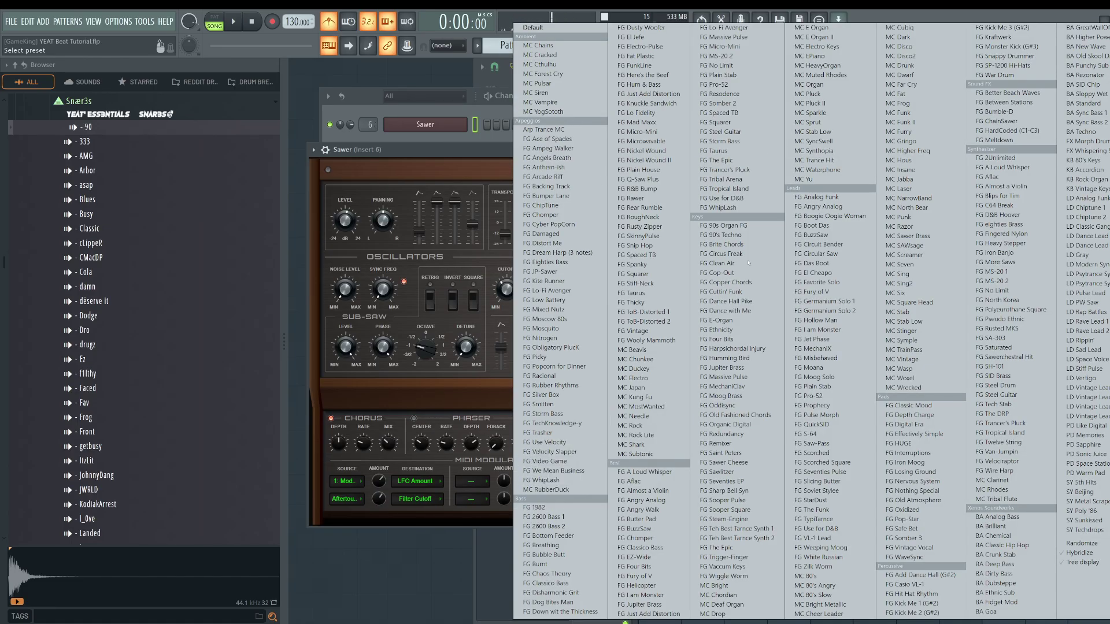
left_click(816, 197)
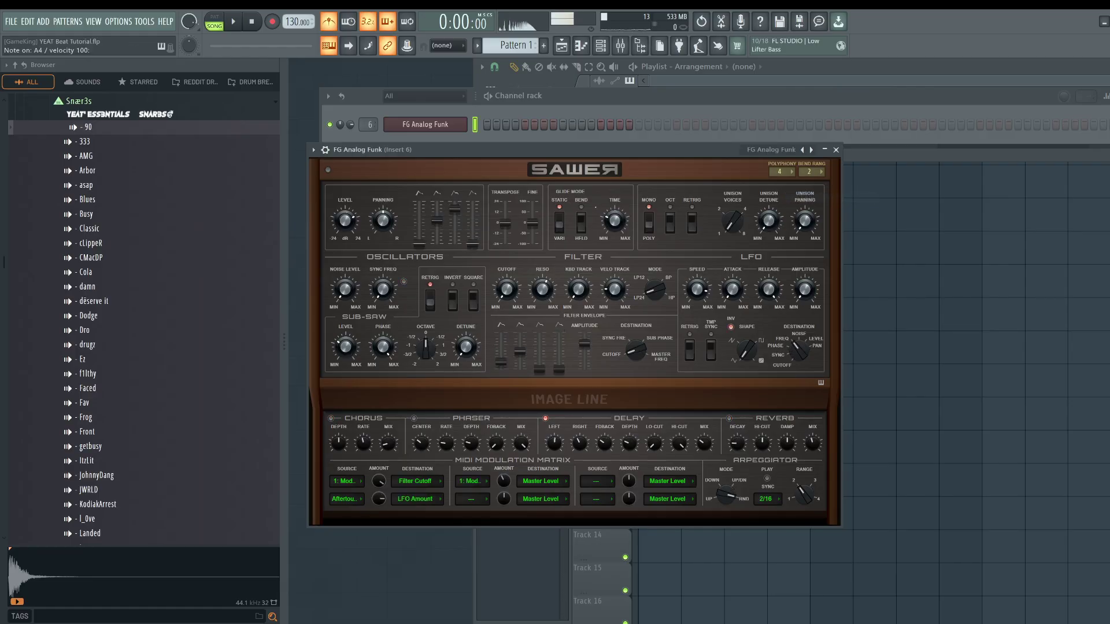
- Audition a note and check the root-note and scale options for the typing keyboard
key("v")
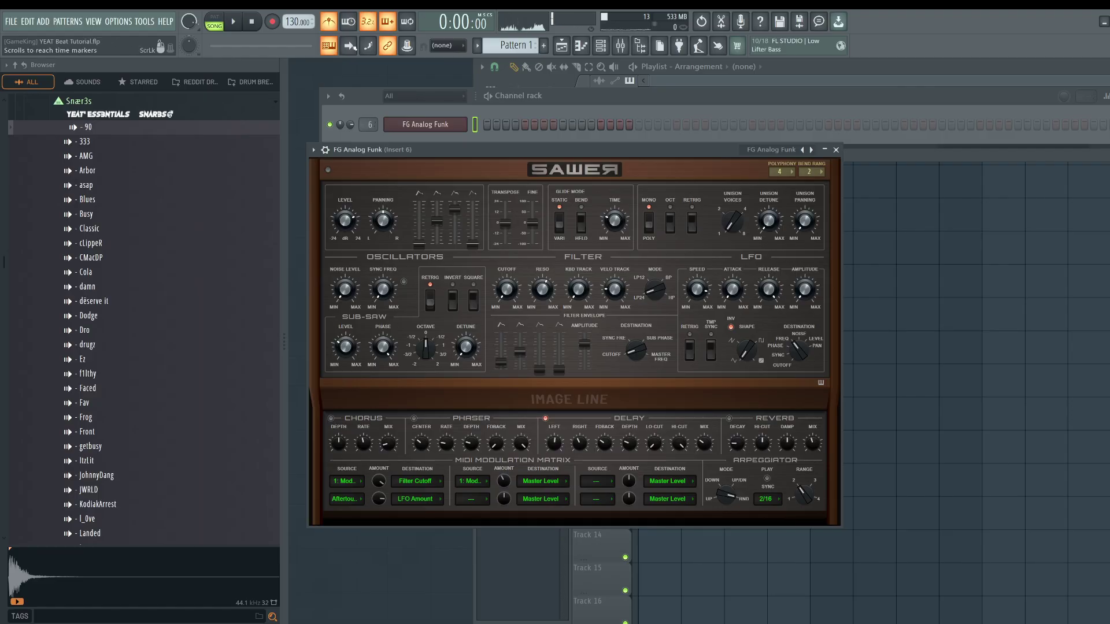
right_click(329, 47)
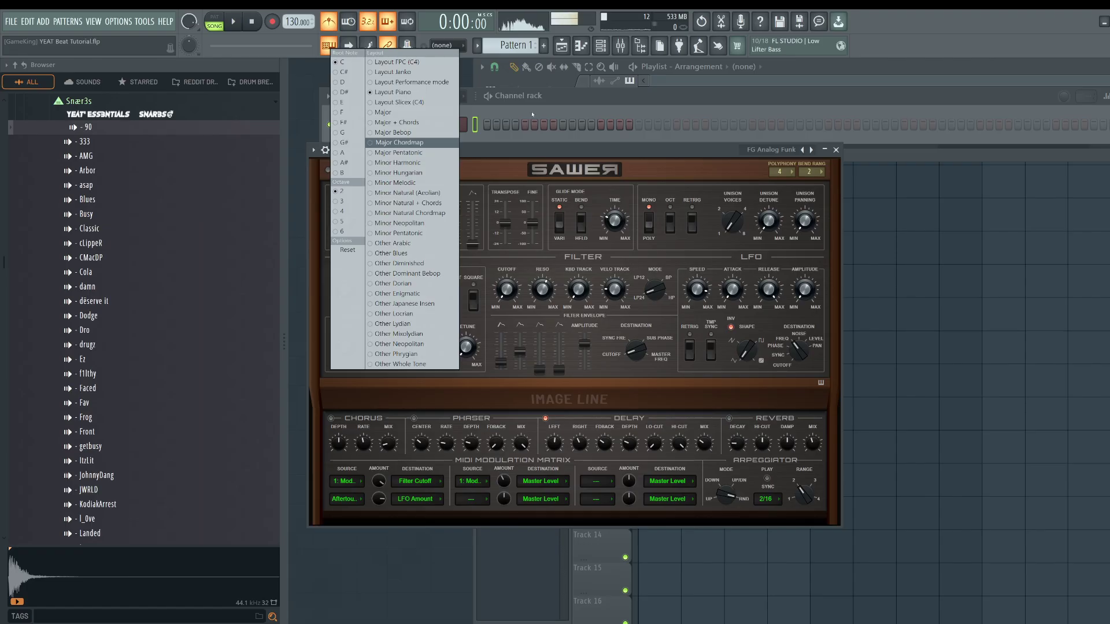
left_click(489, 92)
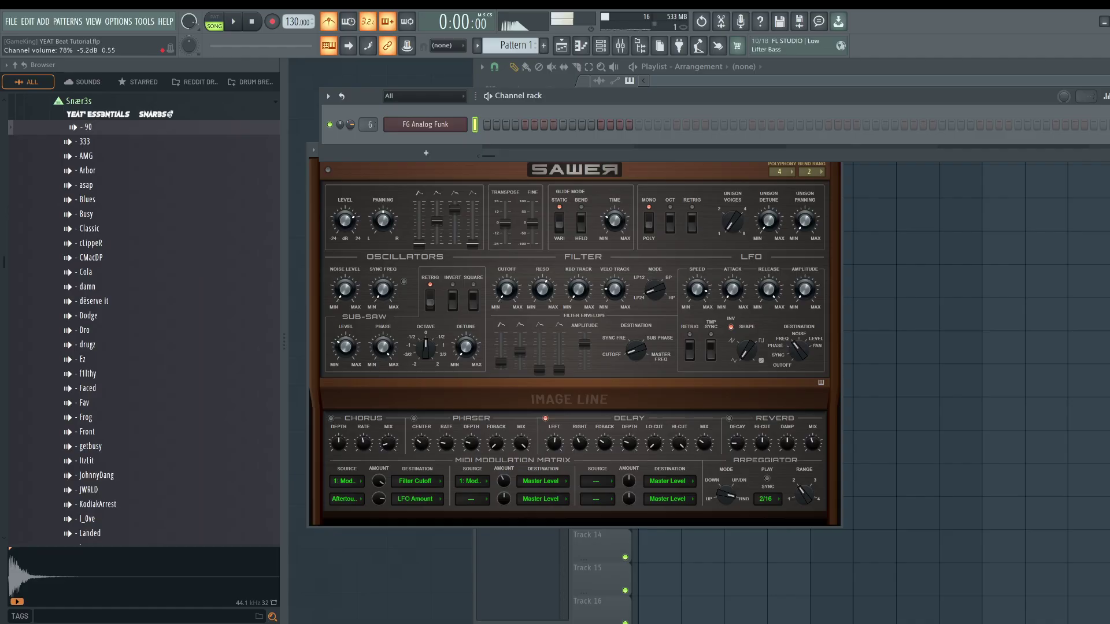
- Turn off Sawer's delay effect and audition notes of the FG Analog Funk sound
left_click(552, 417)
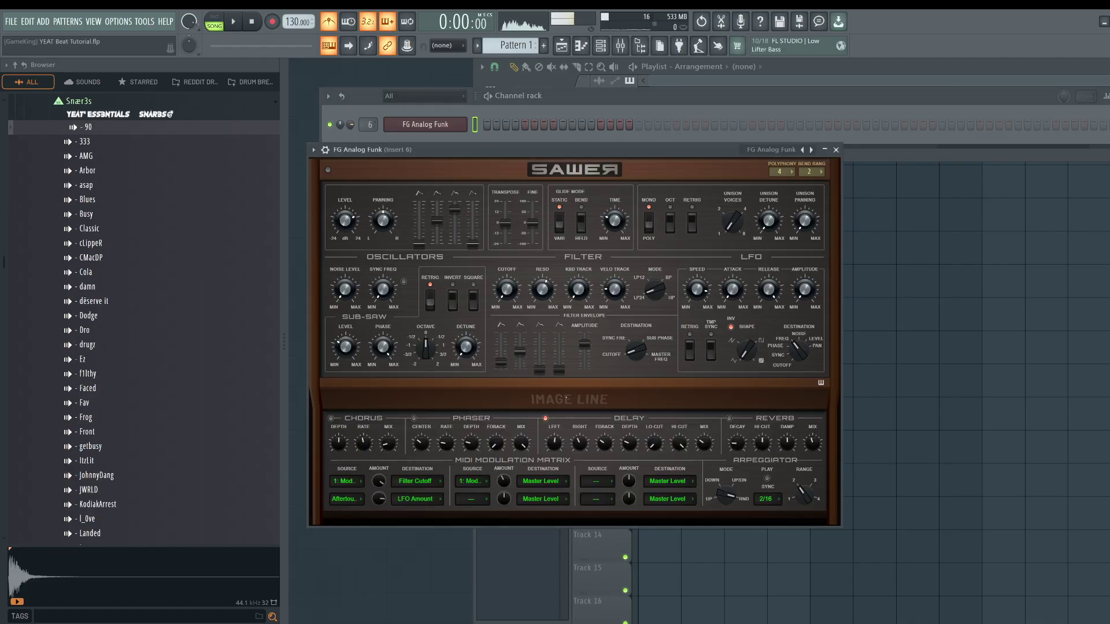
left_click(551, 417)
key("v")
left_click(489, 93)
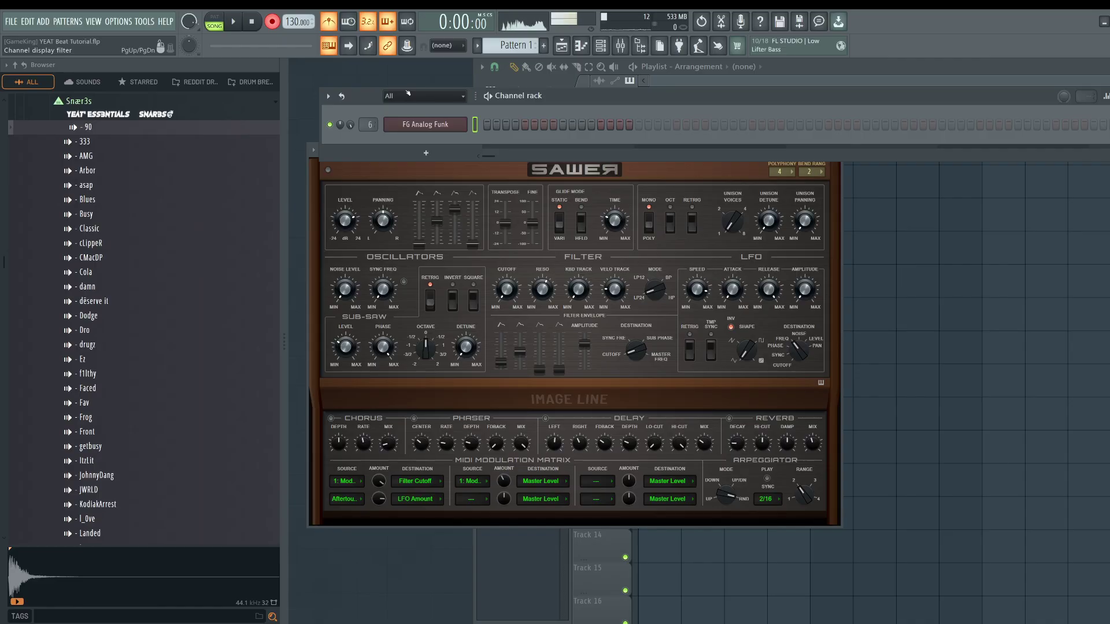
key("n")
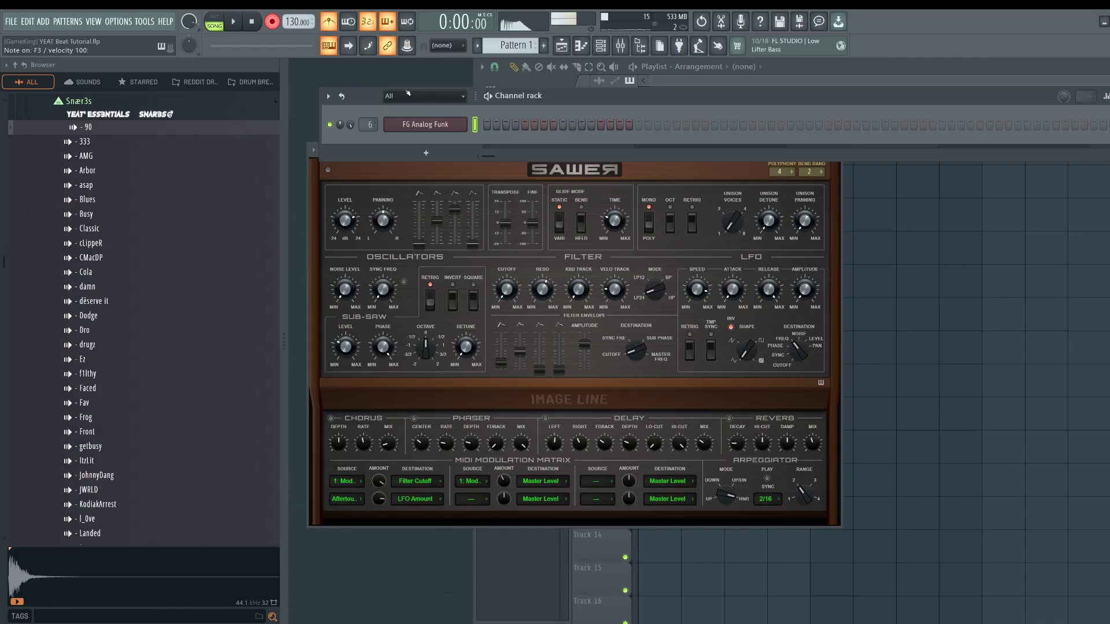
key("x")
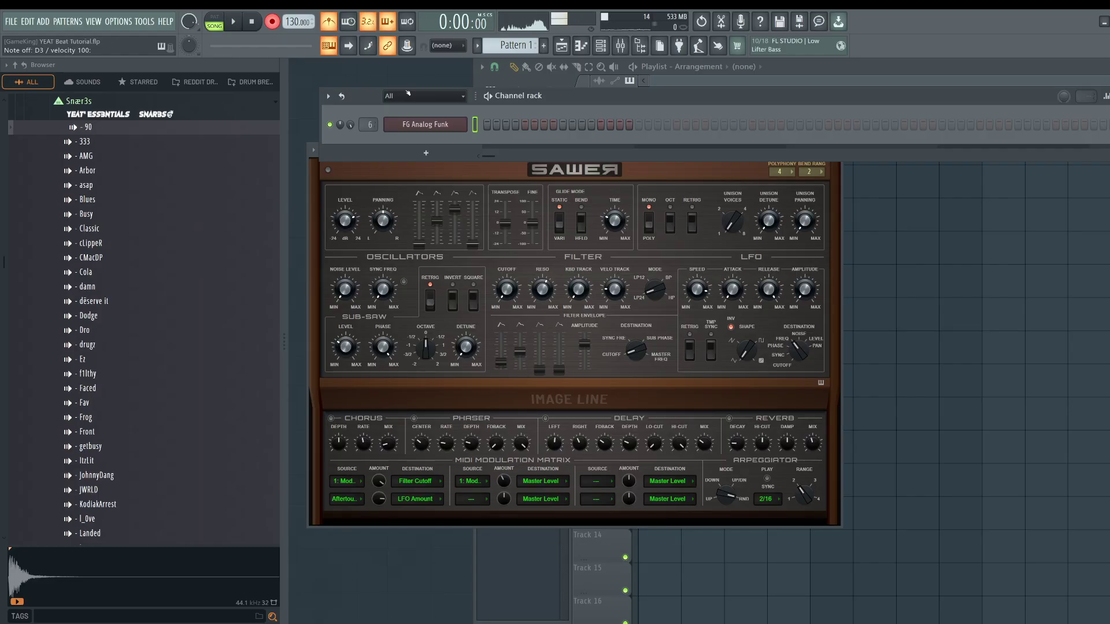
key("v")
- Open the mixer, stop the recording take and unmute the MIC track
key("space")
key("F9")
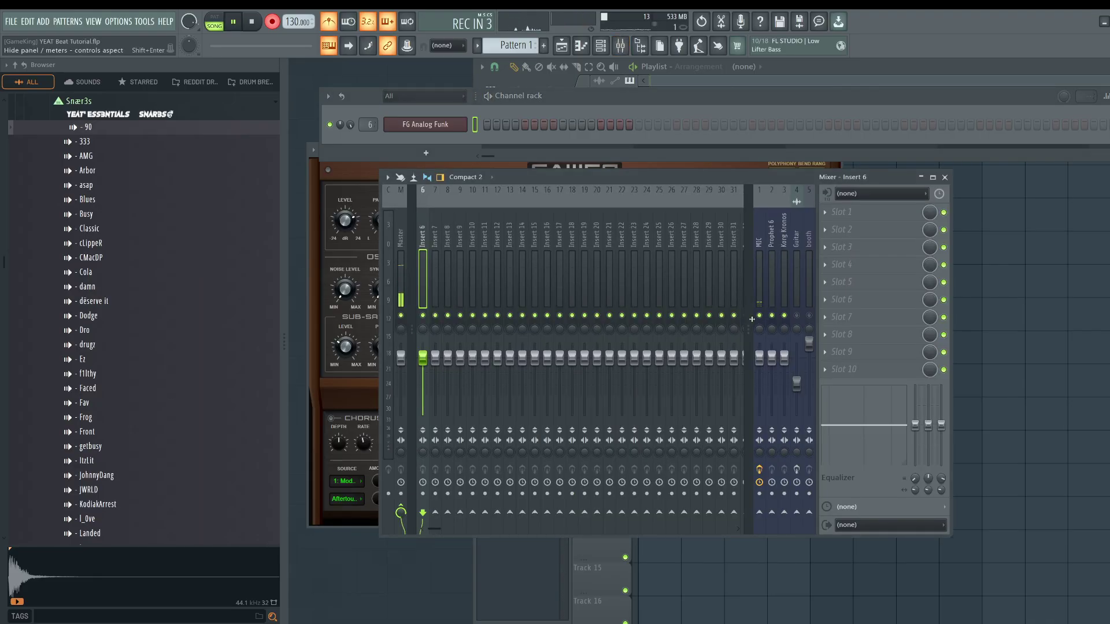
key("space")
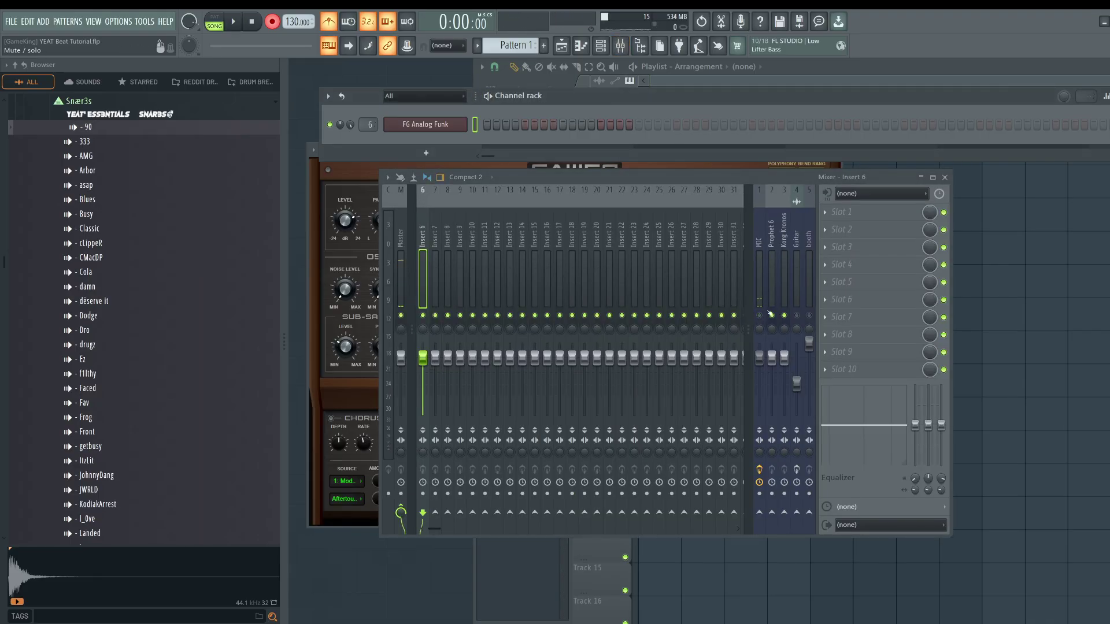
left_click(759, 315)
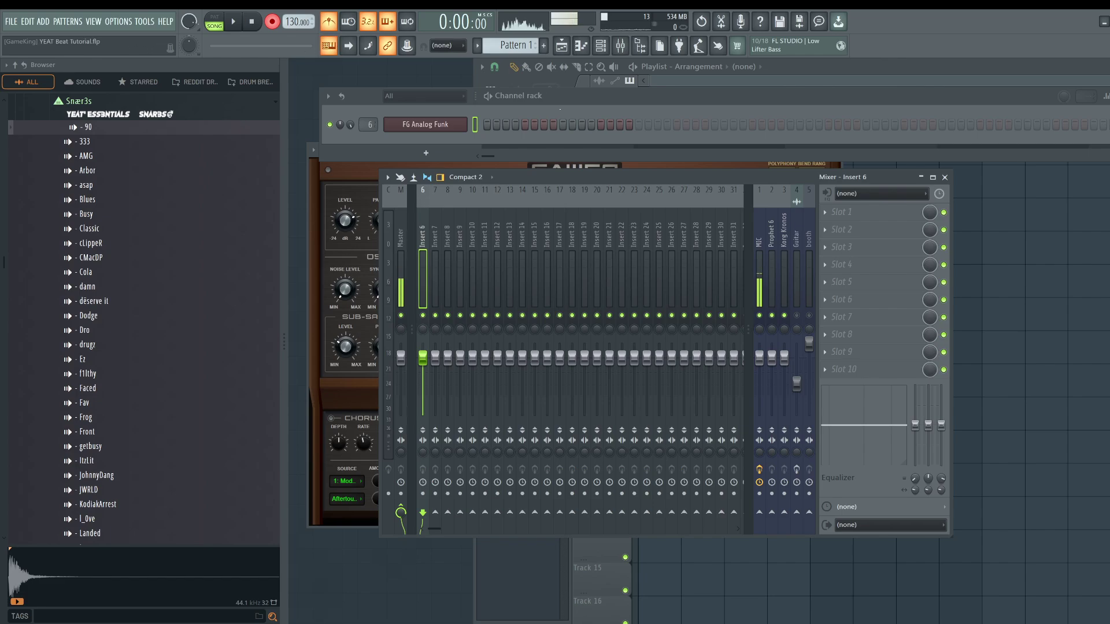
- Record a repeating descending melody on A3, F3 and D3 with FG Analog Funk, varied with C3 and ending on A2
left_click(489, 93)
key("space")
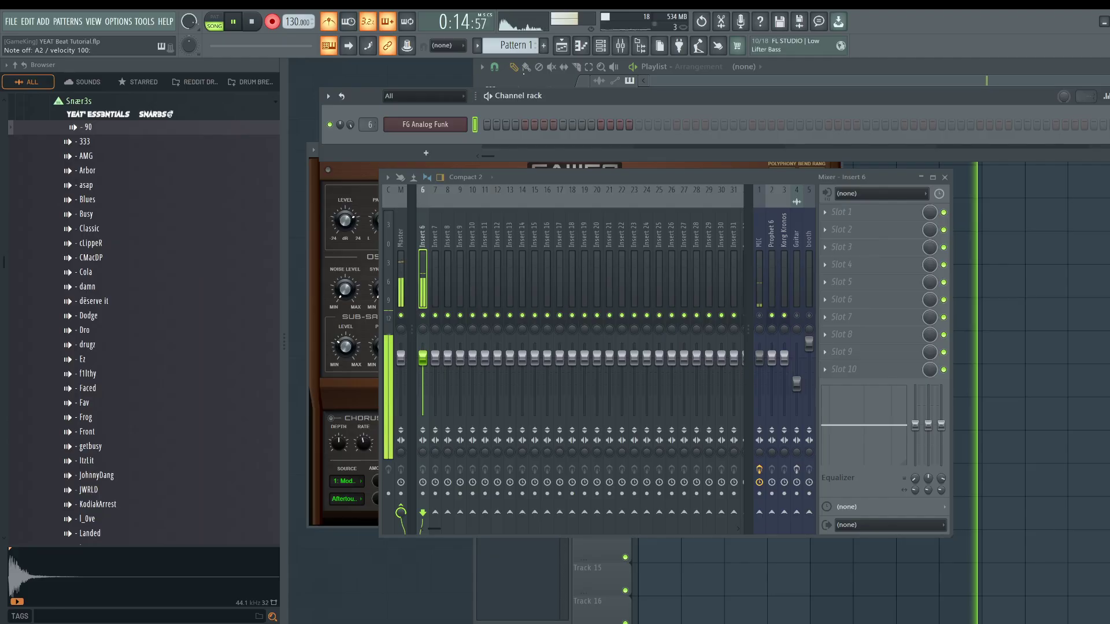
key("space")
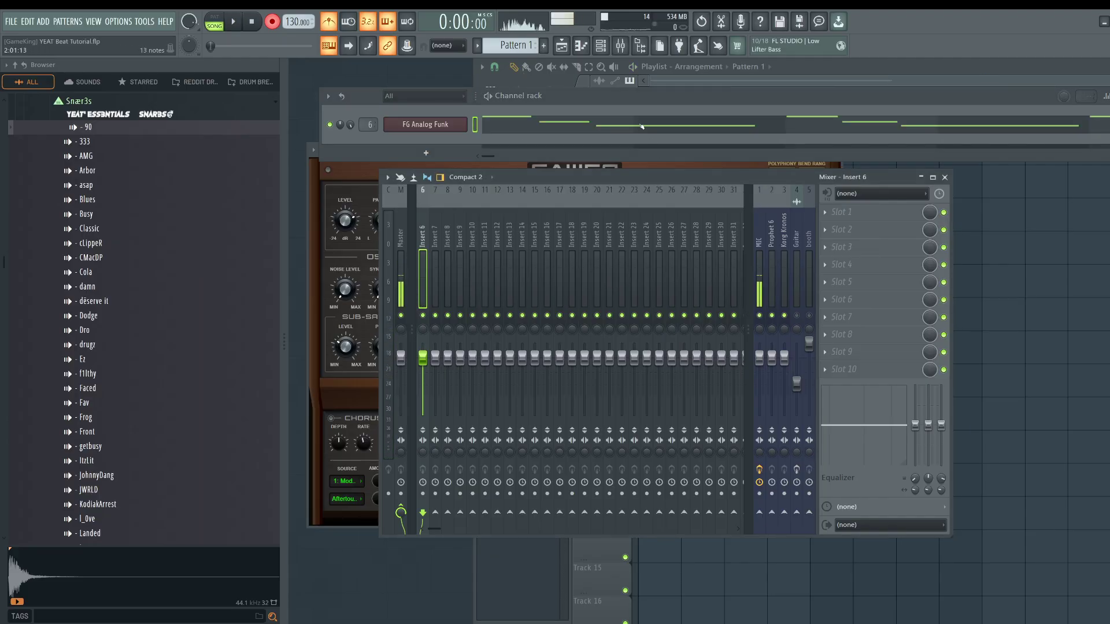
- Open the recorded FG Analog Funk melody in the piano roll and quantize its note start times using the default template
left_click(639, 123)
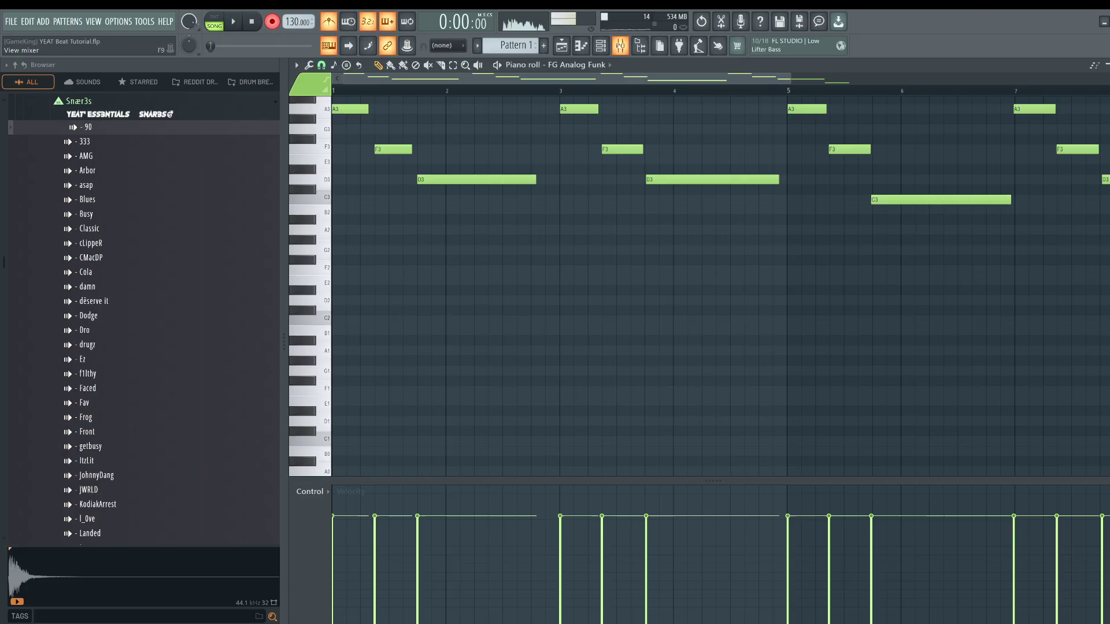
left_click(601, 46)
left_click(591, 121)
left_click(591, 120)
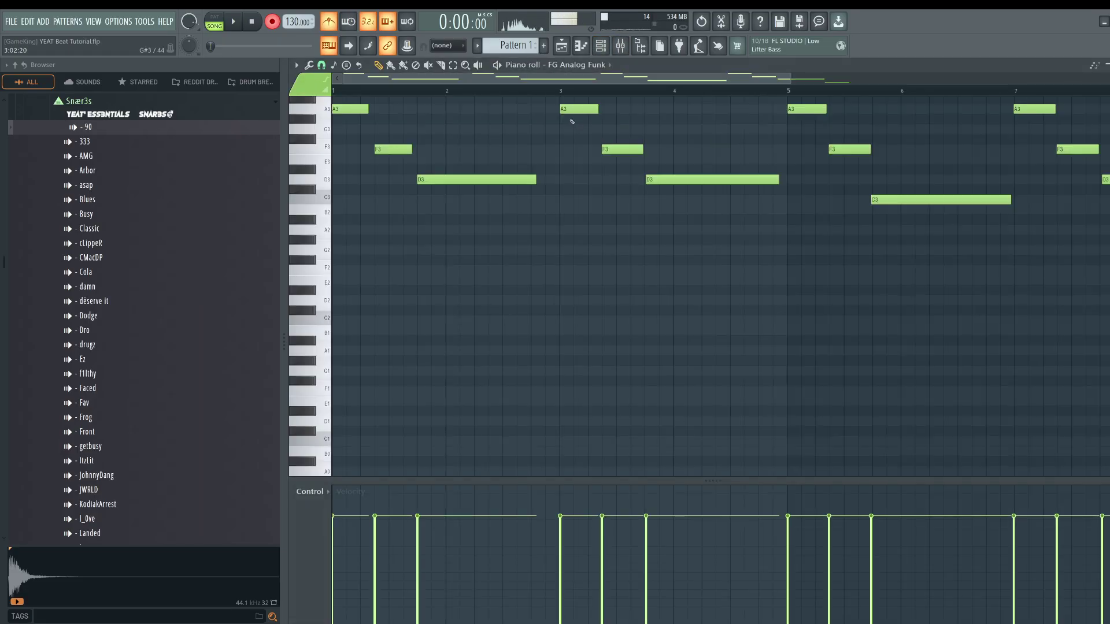
key("alt+q")
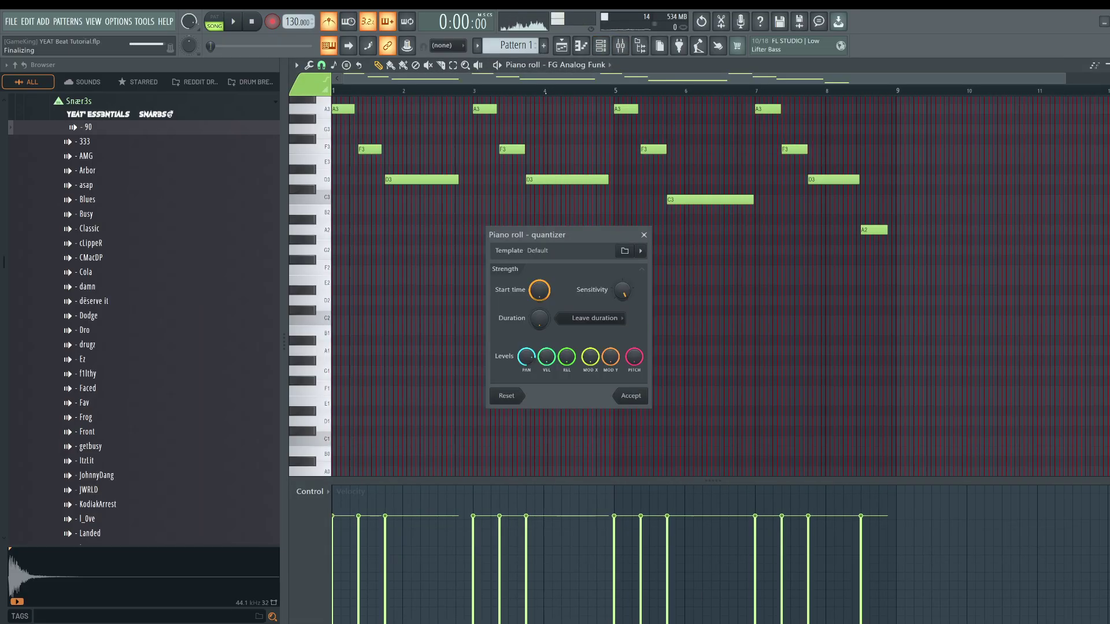
key("Return")
- Raise the long C3 note in the third phrase to D3
left_click(690, 201)
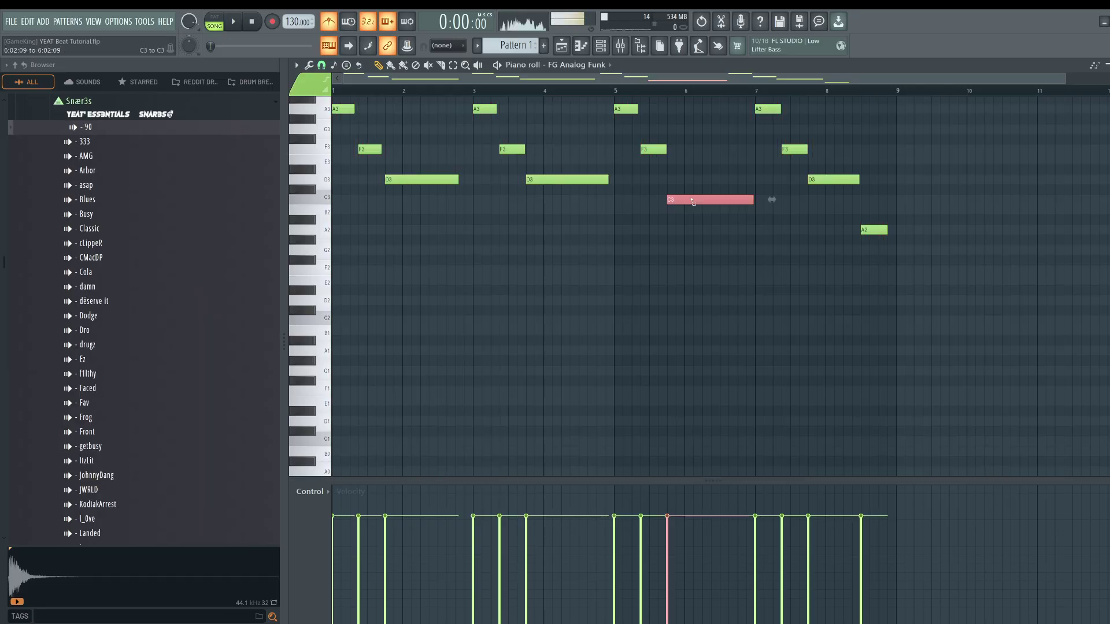
left_click_drag(675, 223, 687, 178)
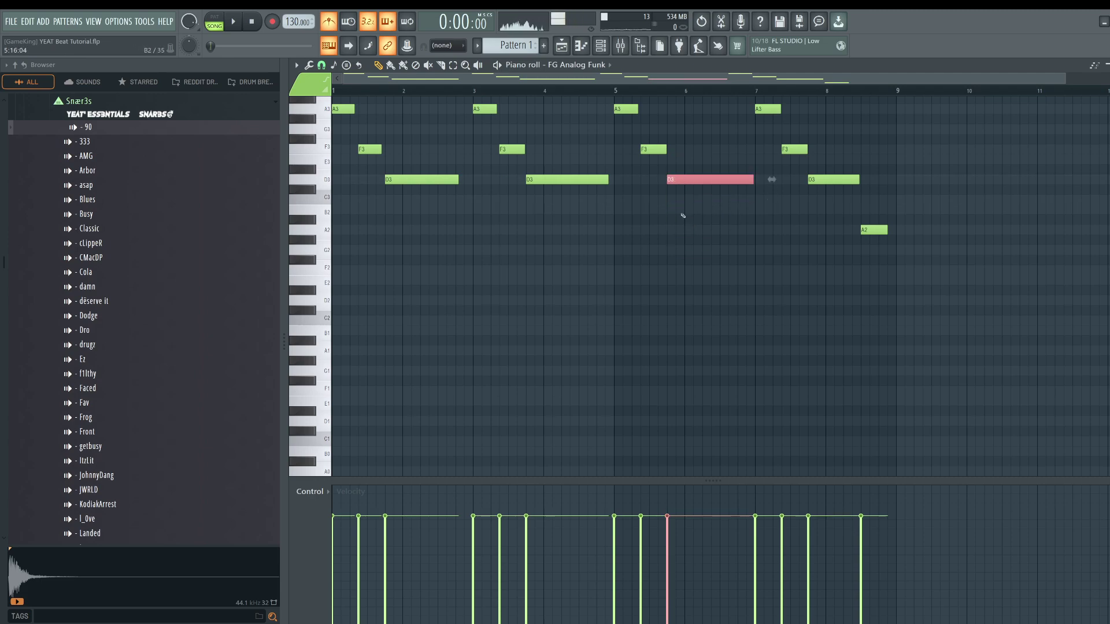
left_click(832, 265, "ctrl")
- Play back the edited melody and save the project
key("space")
scroll(557, 173, "up", 2)
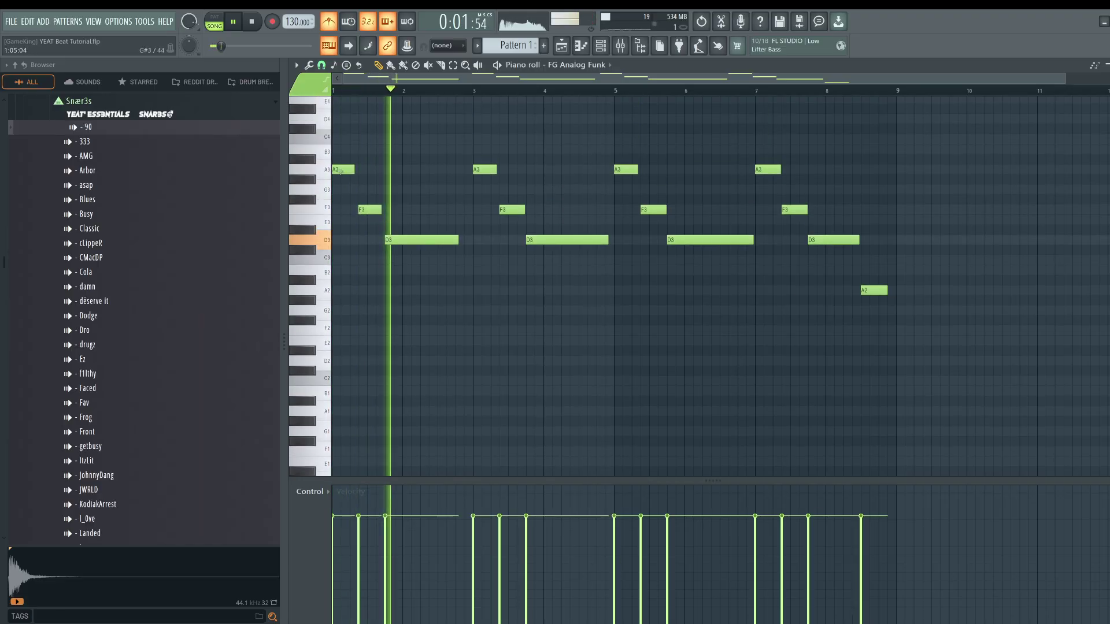
key("space")
key("ctrl+s")
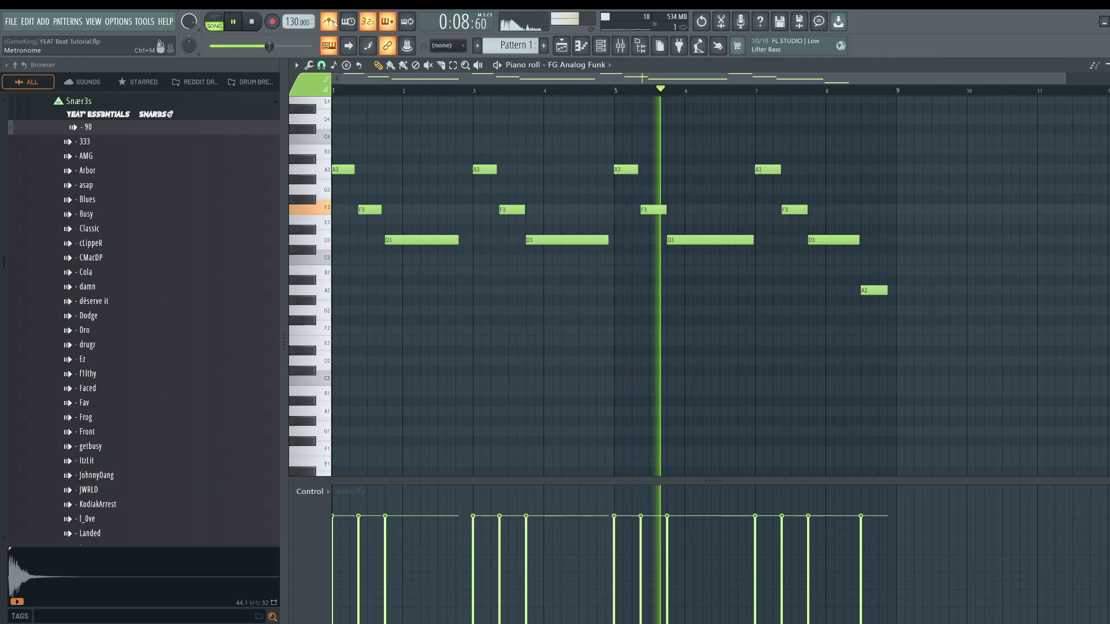
- Examine the closing D3 and A2 notes of the melody during playback
left_click_drag(857, 213, 839, 255)
left_click_drag(911, 255, 872, 316)
left_click_drag(860, 219, 842, 255)
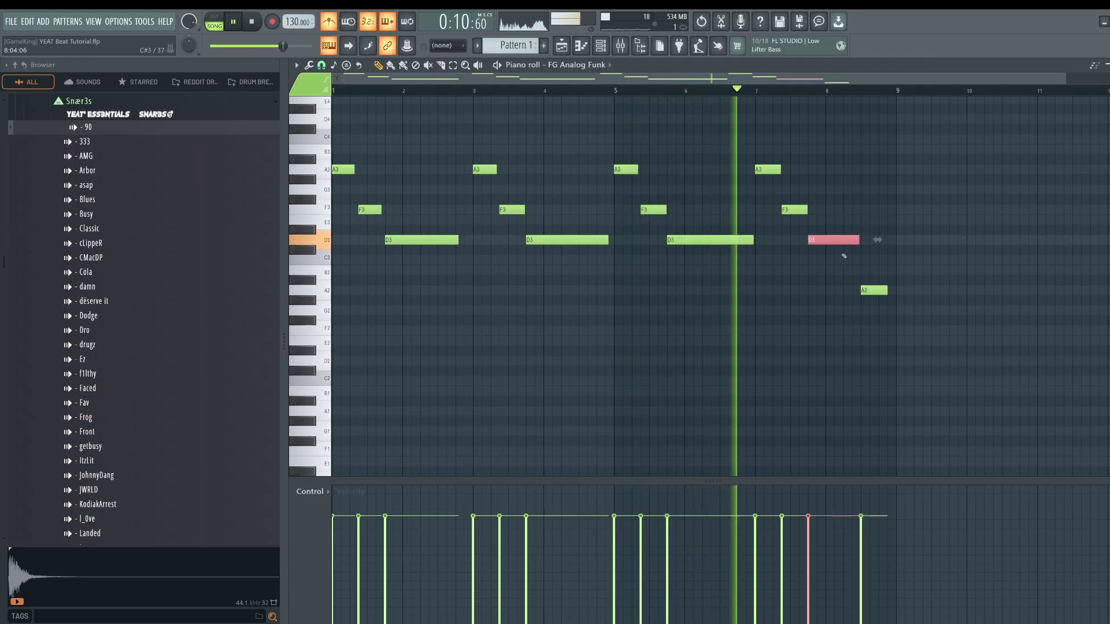
left_click_drag(910, 260, 867, 316)
left_click_drag(860, 219, 842, 240)
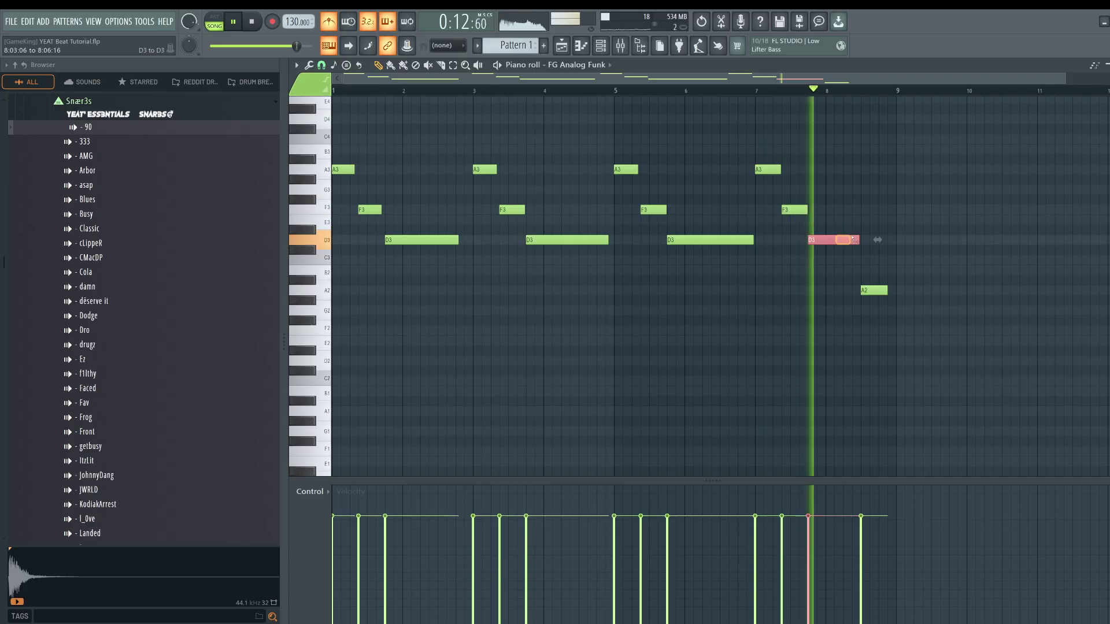
mouse_move(866, 288)
left_mouse_down()
mouse_move(843, 241)
mouse_move(872, 241)
left_mouse_up()
key("space")
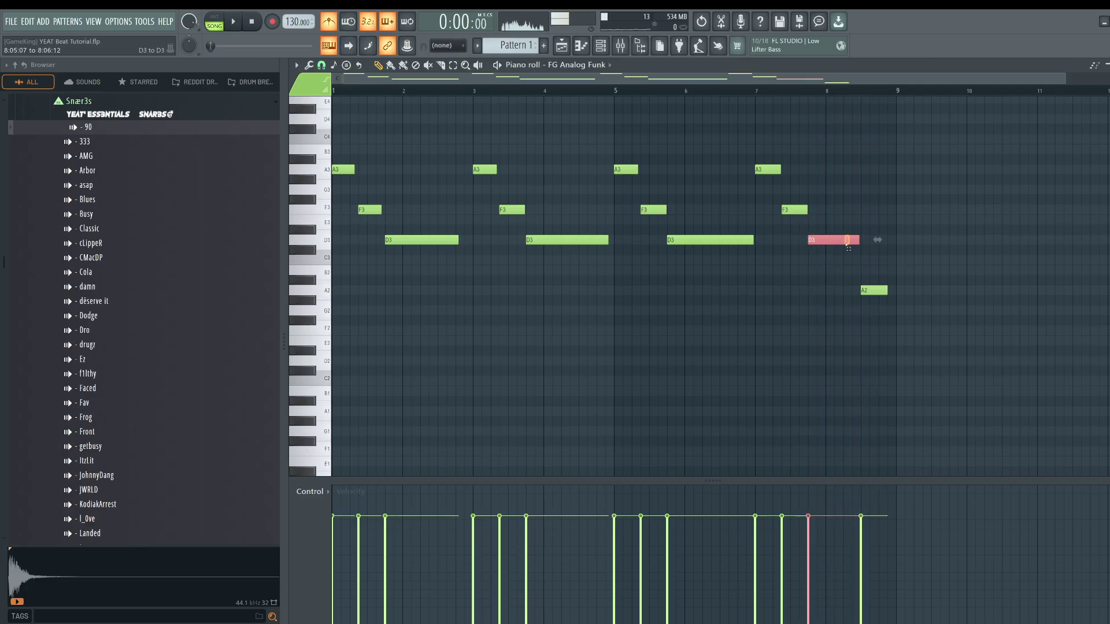
- Examine how the A3, D3 and A2 notes in the melody's last phrase relate to each other
left_click(877, 291, "ctrl")
left_click_drag(861, 235, 789, 155)
left_click(758, 168)
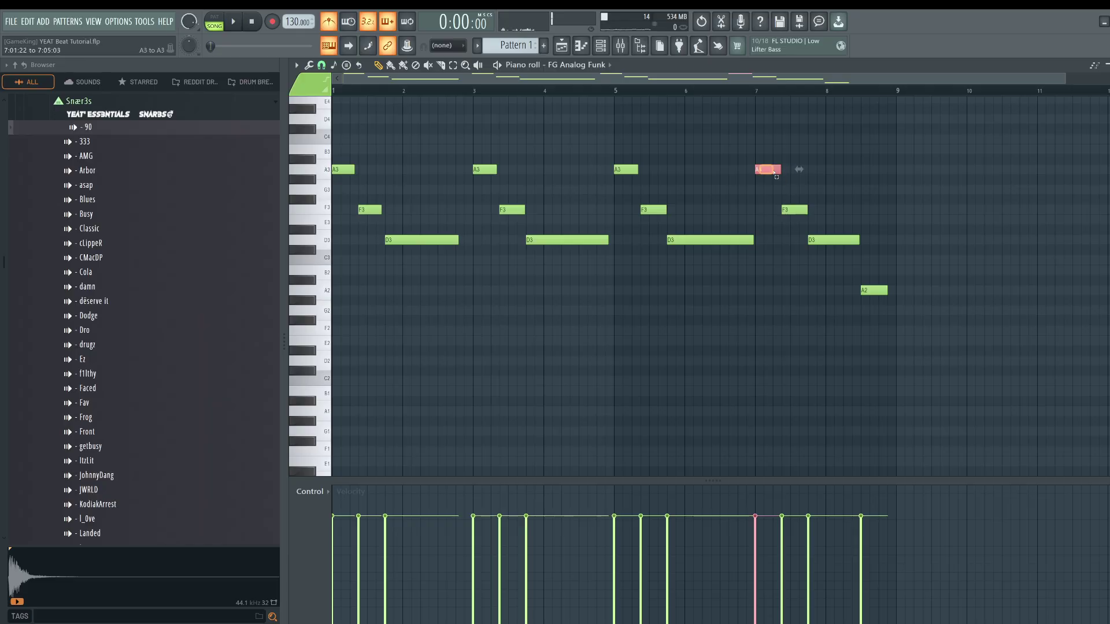
left_click(815, 239, "ctrl+shift")
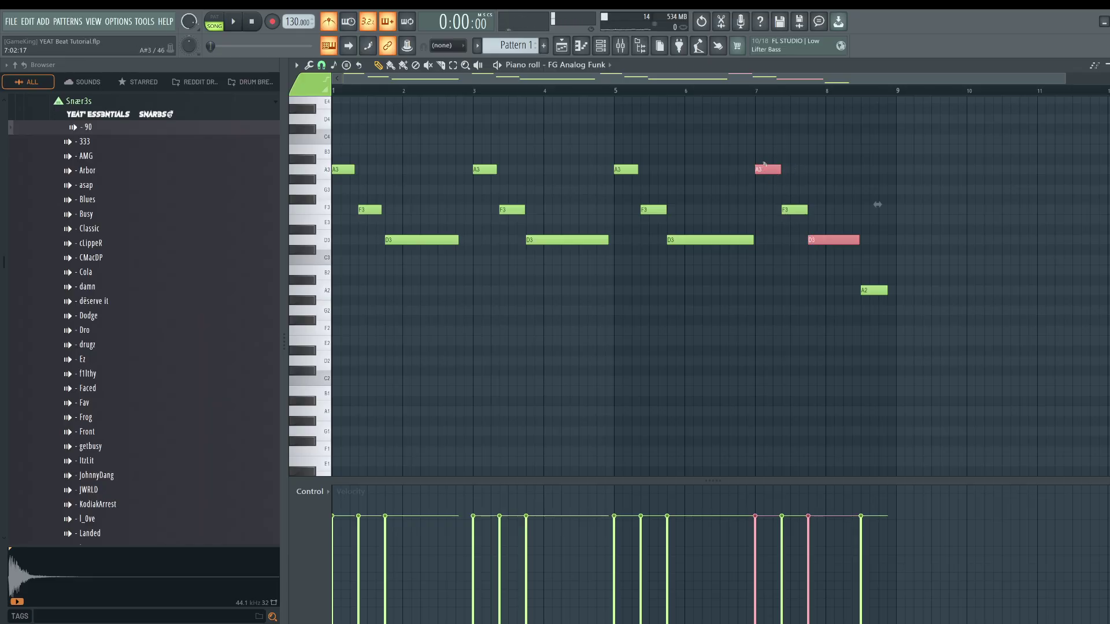
left_click(874, 291, "ctrl+shift")
left_click_drag(848, 240, 898, 306)
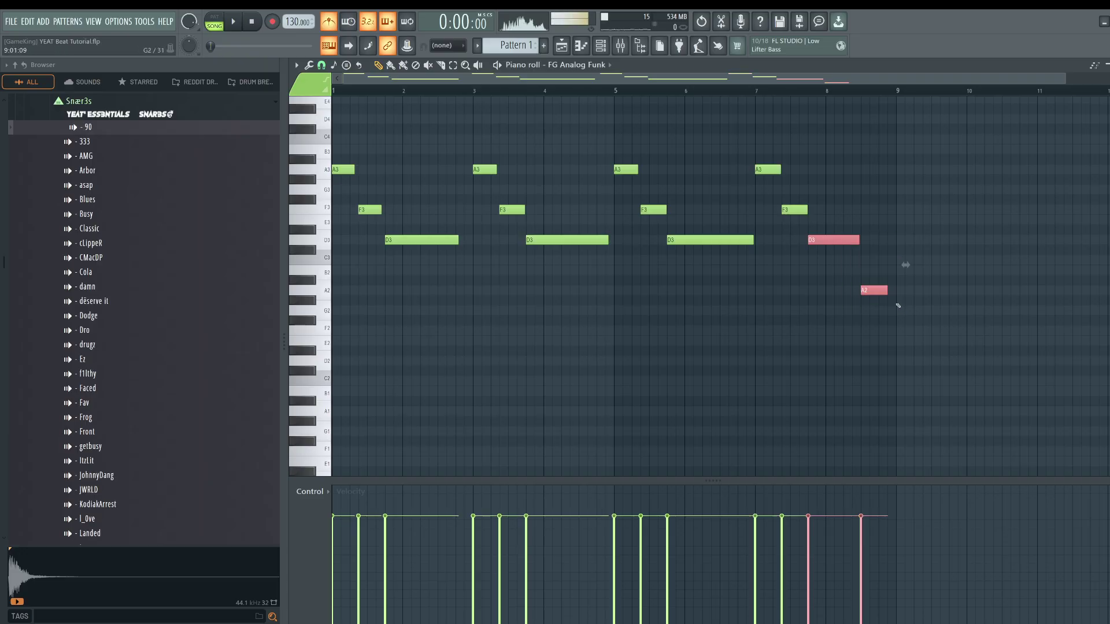
left_click(830, 244, "ctrl")
left_click(763, 171, "ctrl+shift")
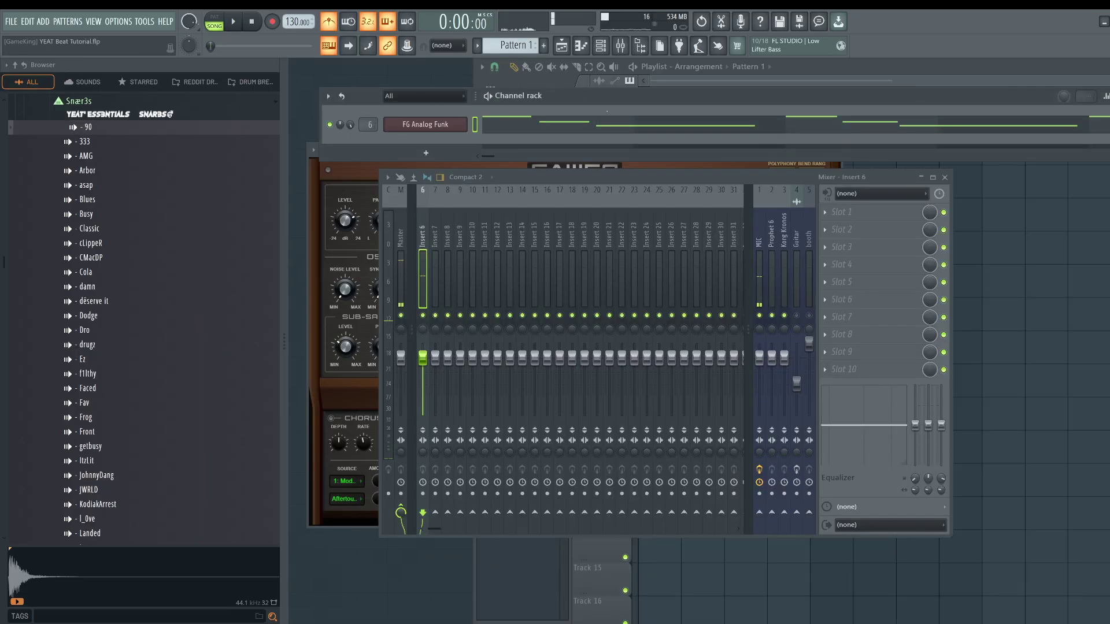
- Show the playlist full size and review the Pattern 1 clip on Track 1
left_click(986, 230)
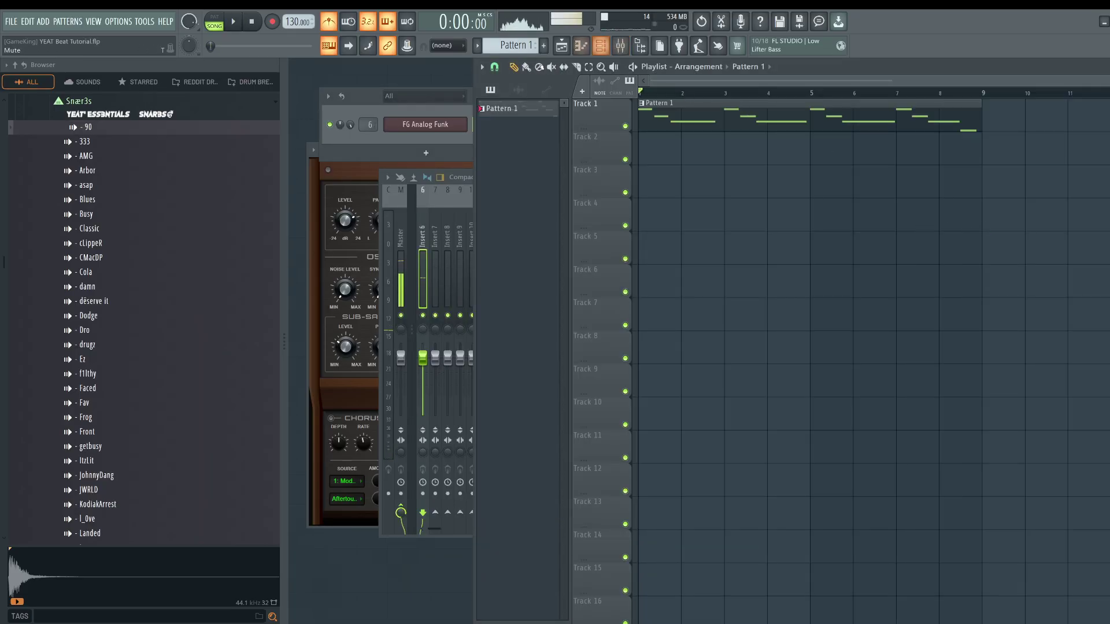
double_click(803, 67)
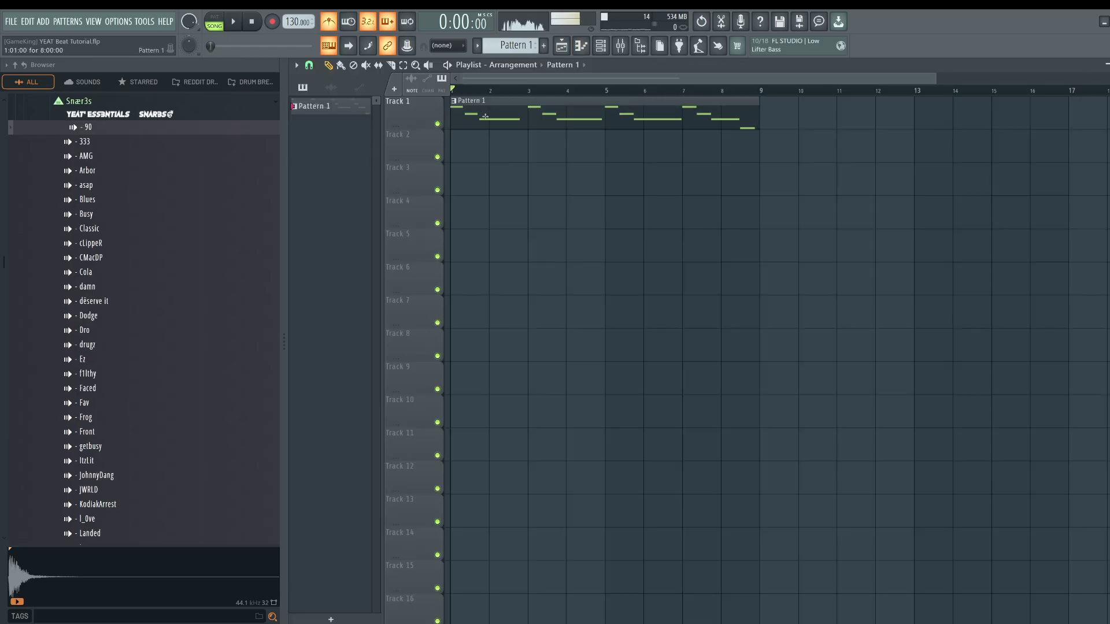
left_click_drag(328, 108, 467, 148)
right_click(527, 143)
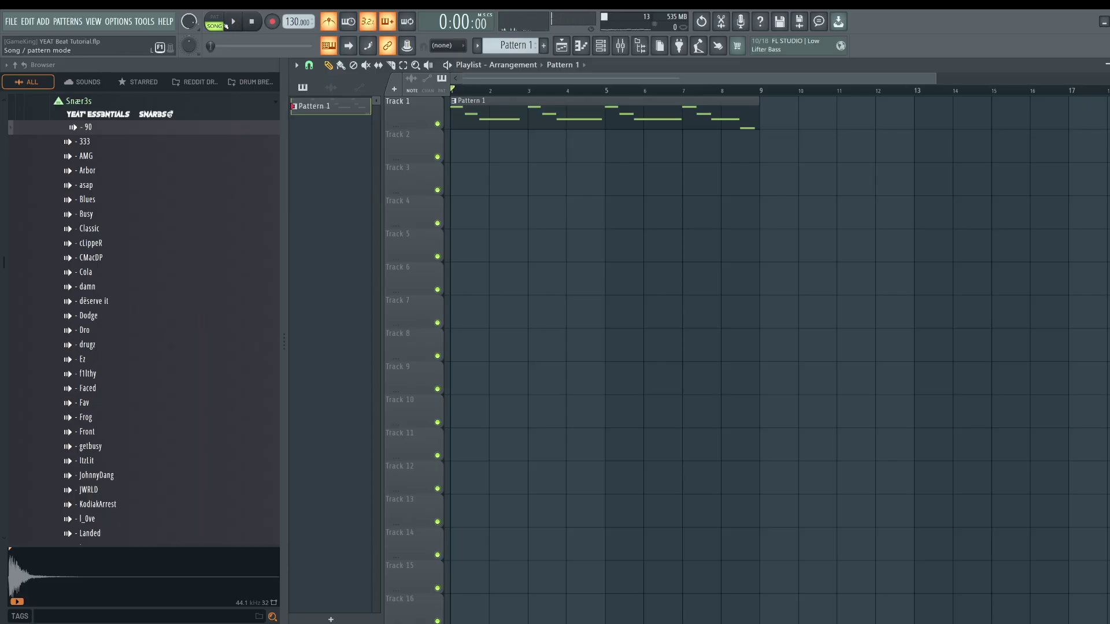
key("space")
key("space")
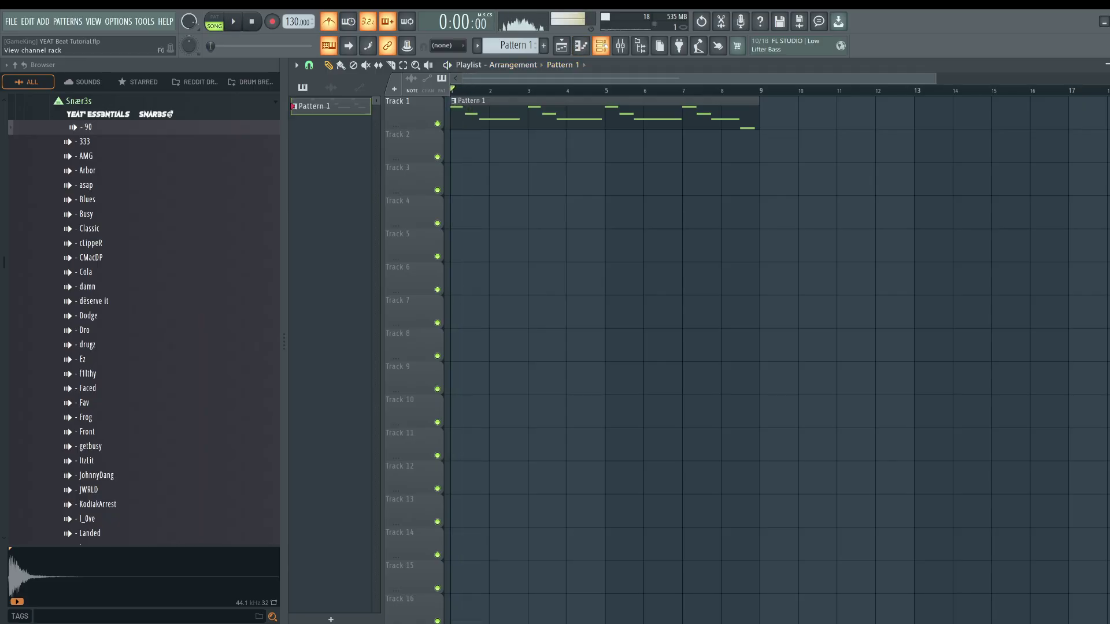
- Stamp a Minor Natural (Aeolian) scale rooted on D3 at bar 9 in the FG Analog Funk piano roll
left_click(601, 45)
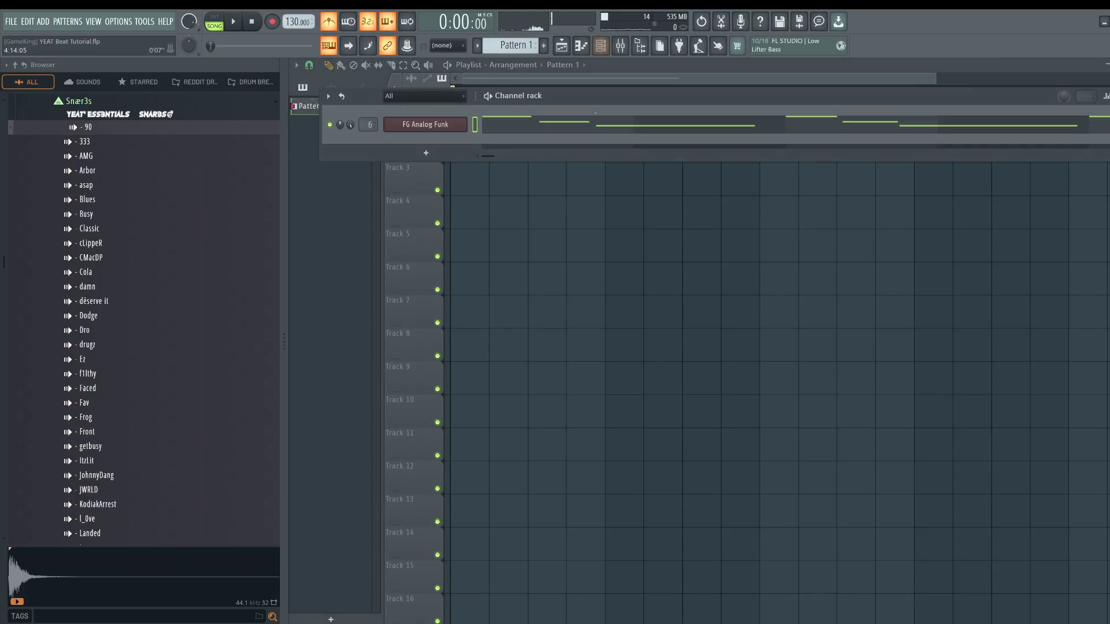
left_click(590, 124)
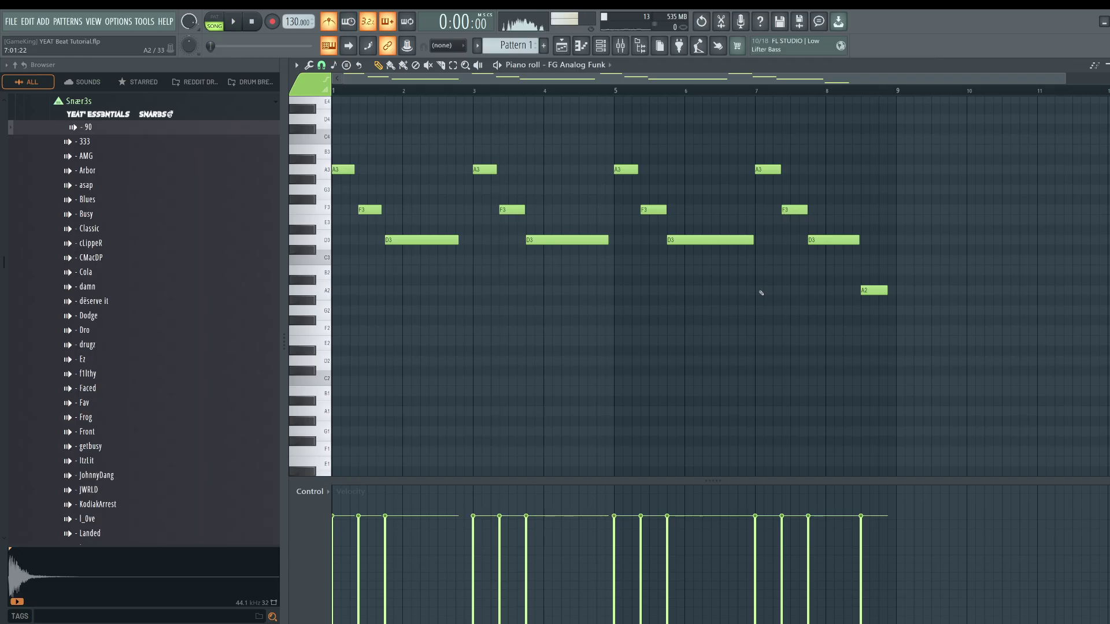
left_click(321, 65)
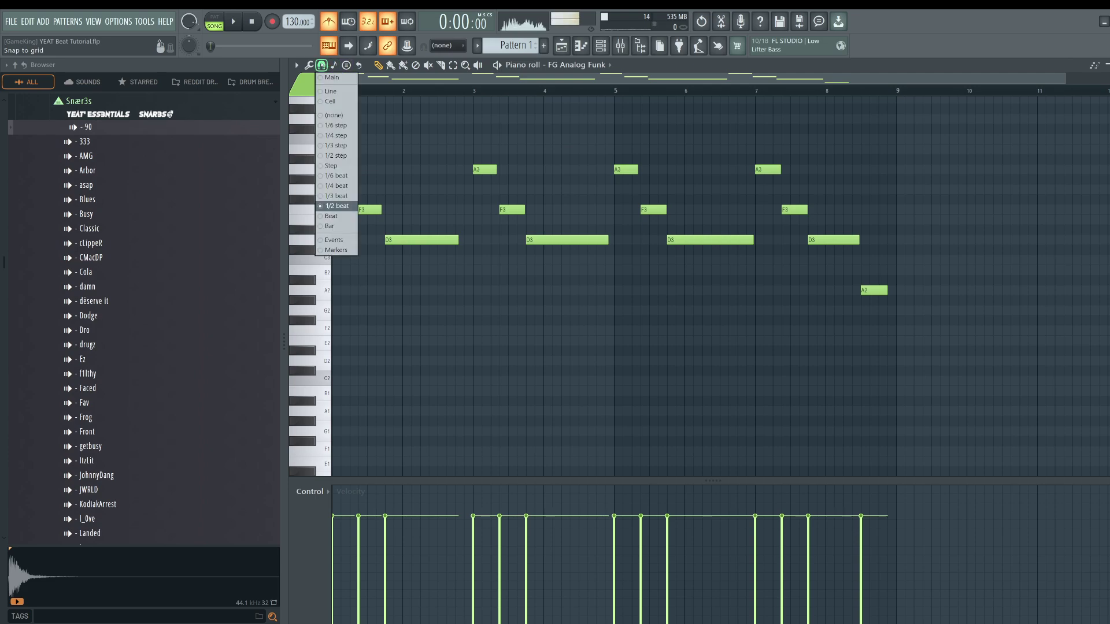
mouse_move(315, 64)
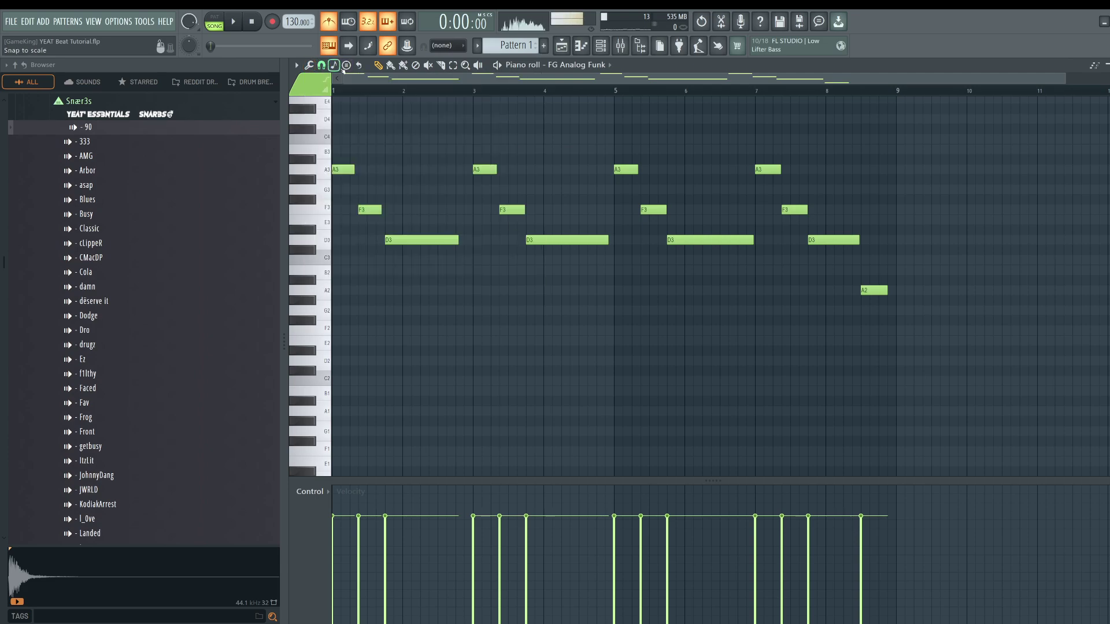
left_click(334, 64)
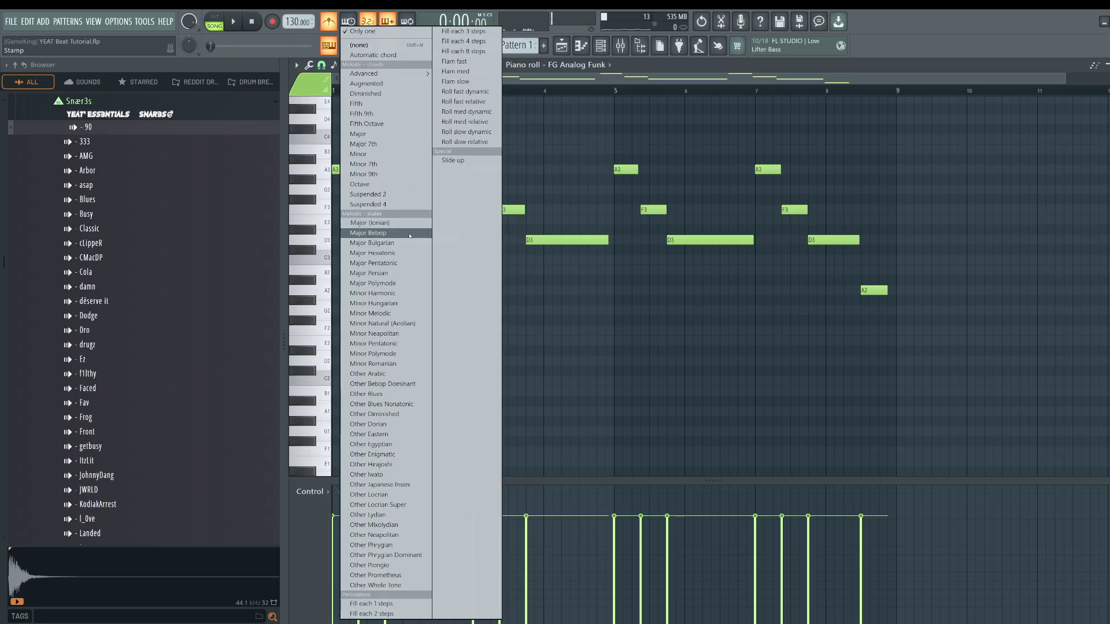
left_click(382, 323)
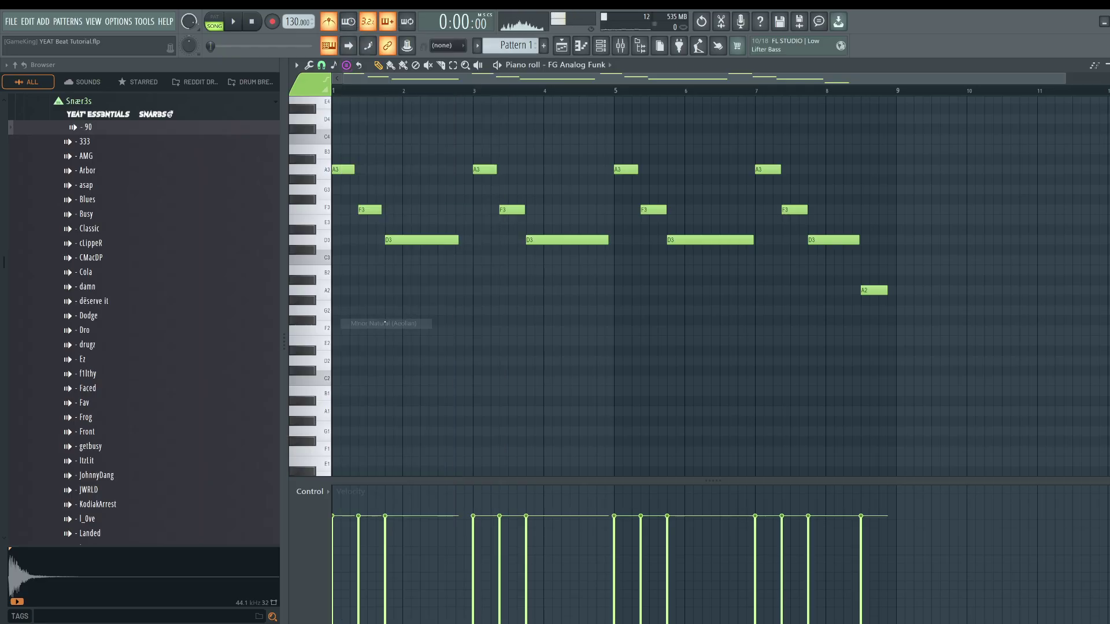
left_click(896, 239)
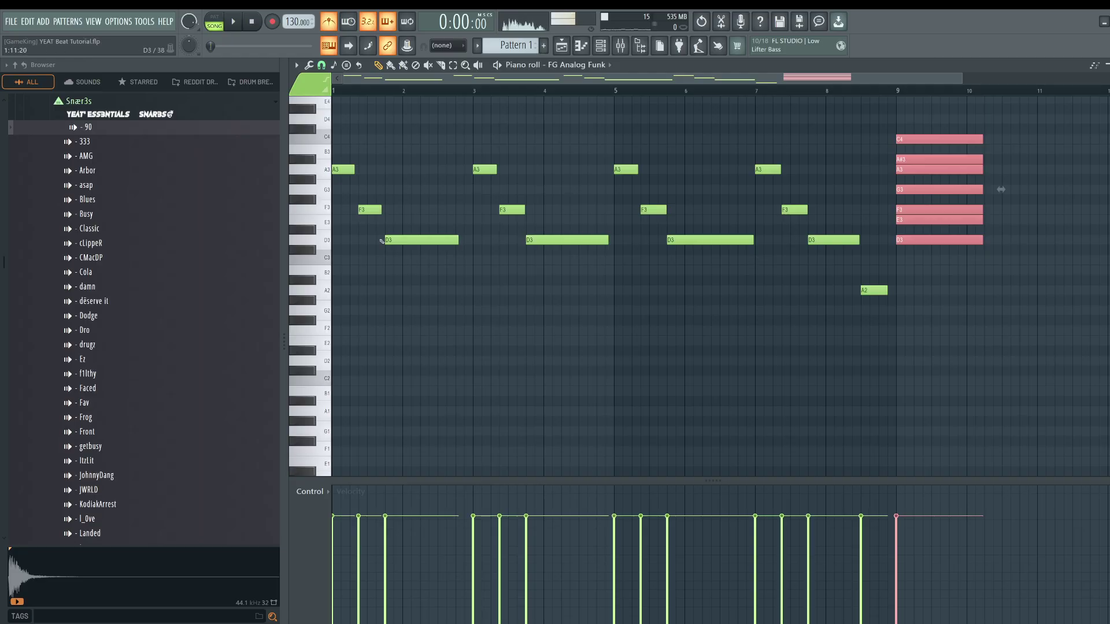
- Select all the stamped scale notes at bar 9 and lower their velocity to zero
left_click_drag(380, 238, 832, 253)
left_click_drag(936, 262, 918, 115)
left_click(906, 228, "ctrl")
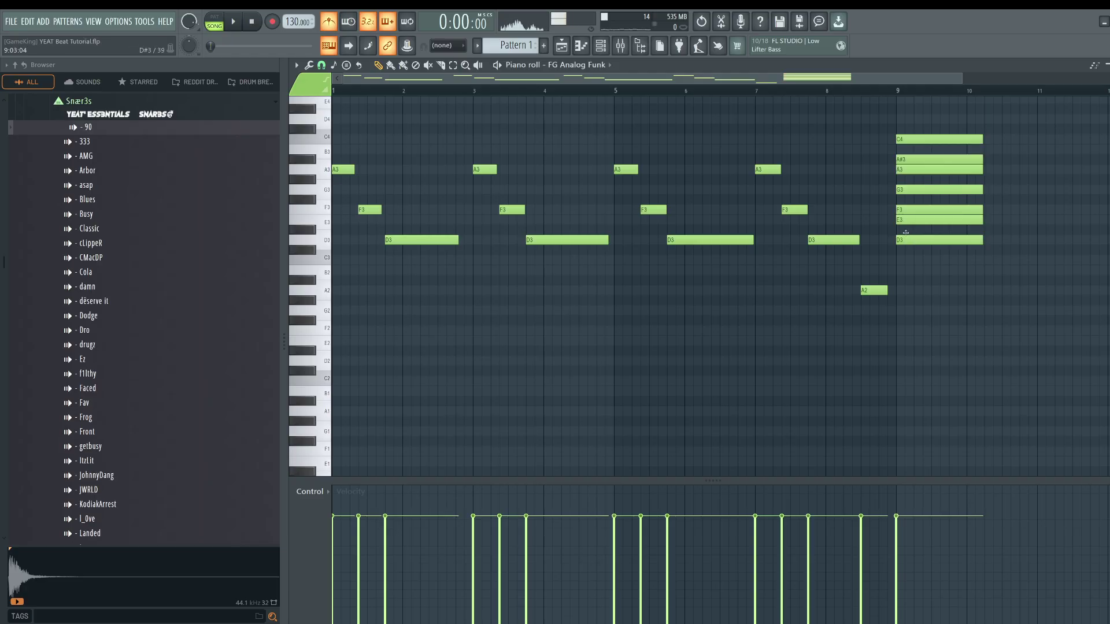
left_click_drag(932, 275, 919, 114)
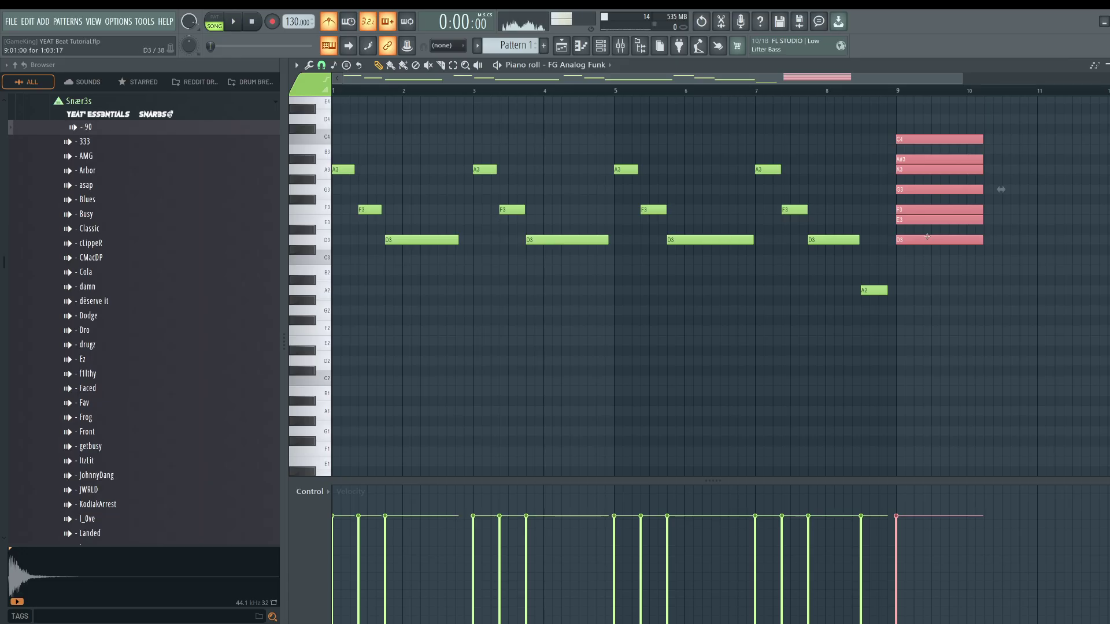
left_click_drag(928, 124, 992, 275)
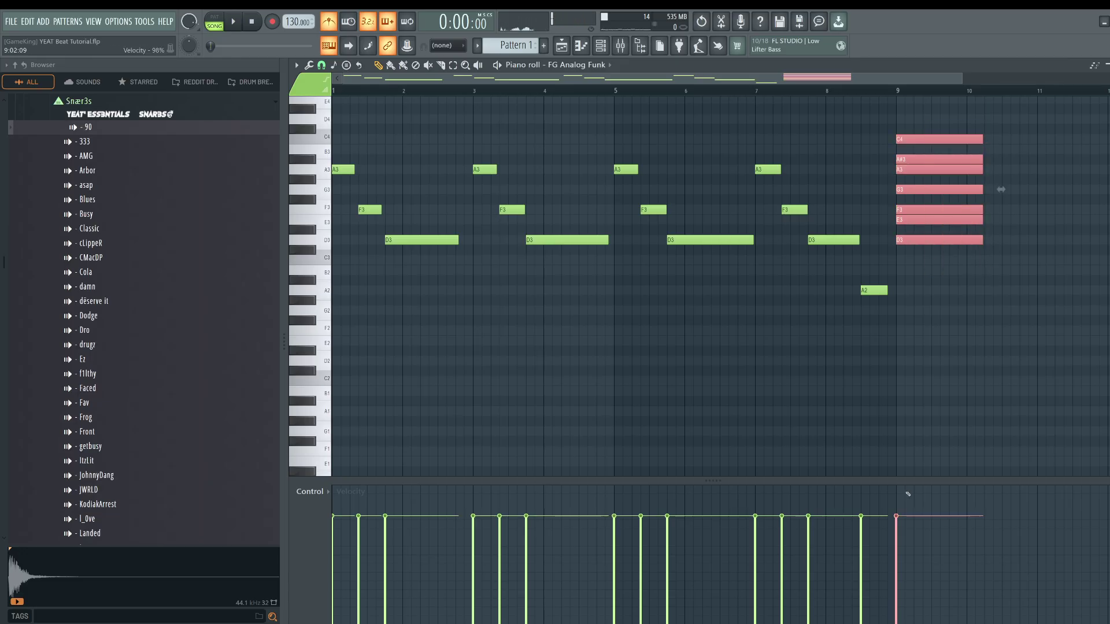
left_click_drag(908, 494, 902, 622)
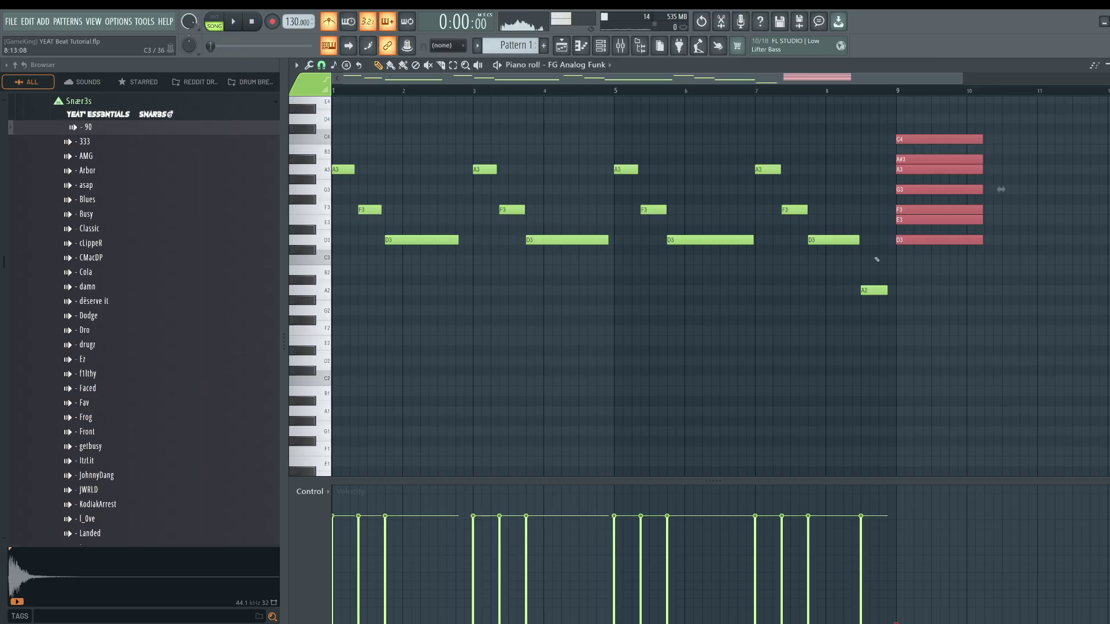
- Try raising the first phrase's F3 note to F#3 and return it to F3
mouse_move(393, 265)
left_mouse_down()
mouse_move(374, 213)
mouse_move(404, 253)
mouse_move(389, 243)
mouse_move(412, 252)
left_mouse_up()
left_click_drag(384, 235, 390, 244)
mouse_move(367, 185)
left_mouse_down()
mouse_move(412, 258)
mouse_move(381, 225)
mouse_move(431, 274)
mouse_move(370, 197)
left_mouse_up()
mouse_move(407, 245)
left_mouse_down()
mouse_move(376, 208)
mouse_move(439, 280)
left_mouse_up()
key("shift+Up")
left_click_drag(370, 175, 379, 217)
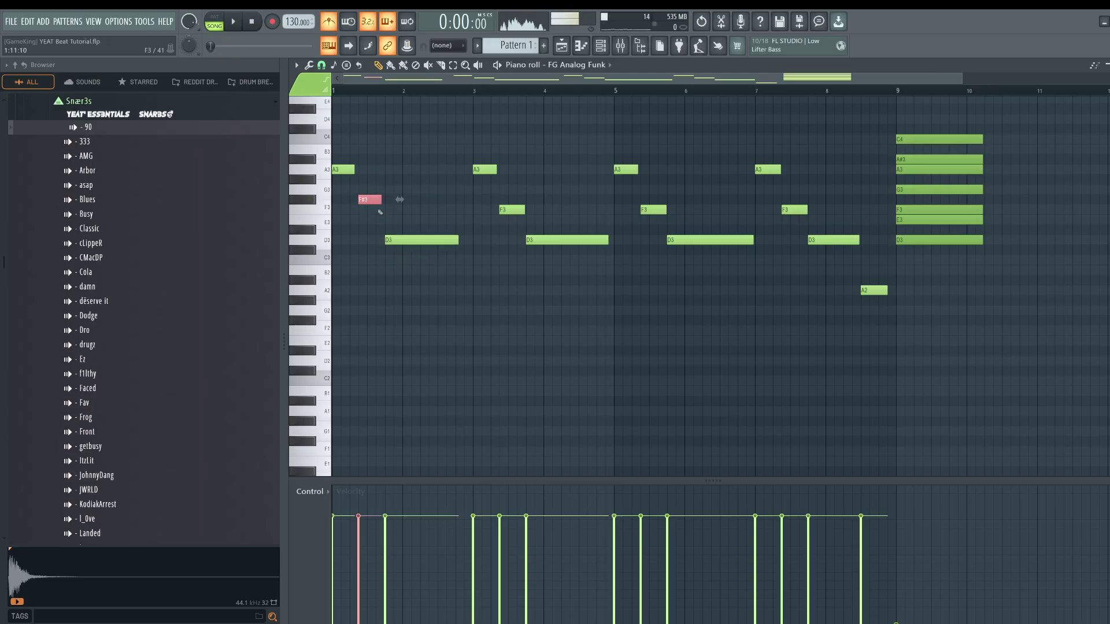
key("shift+Down")
- Compare the melody notes with the D minor scale at bar 9 and play back the melody with its D3 notes selected
left_click_drag(496, 295, 359, 135)
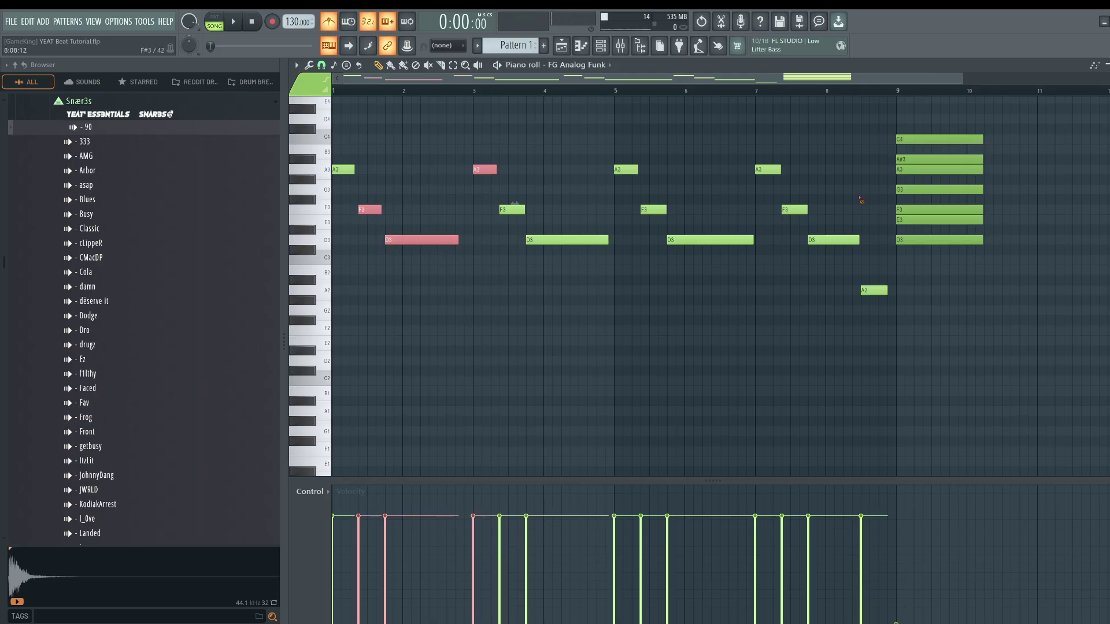
left_click_drag(1003, 270, 876, 139)
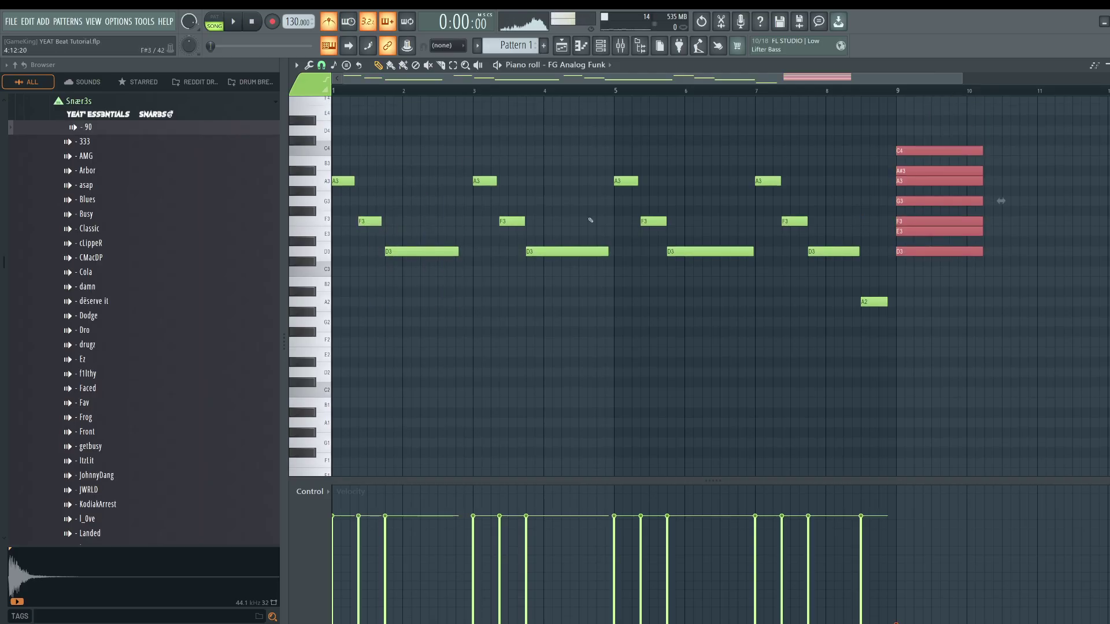
left_click_drag(859, 274, 860, 248)
left_click(425, 289, "ctrl")
key("space")
key("space")
key("space")
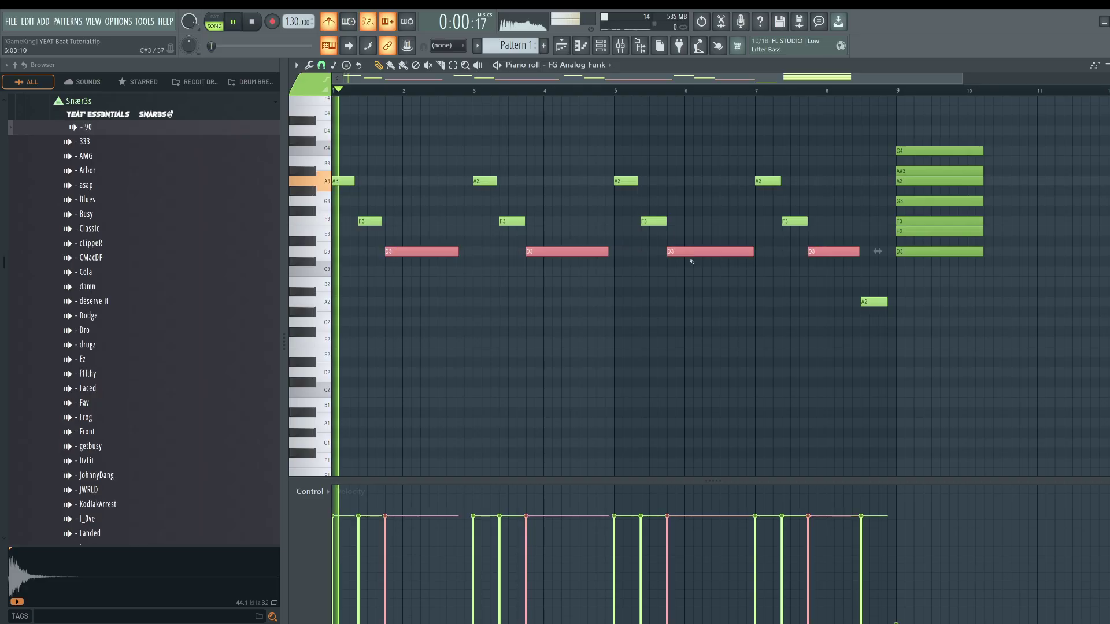
key("space")
left_click_drag(397, 246, 842, 272)
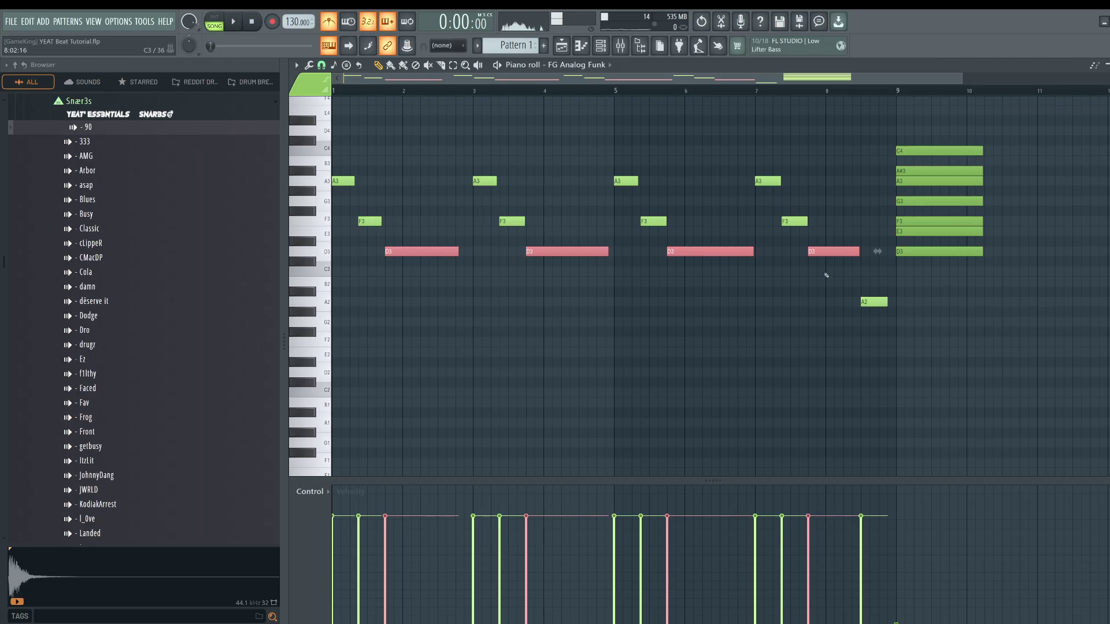
- Add a silent D4 note on top of the scale notes at bar 9 to complete the octave
left_click_drag(920, 256, 936, 139)
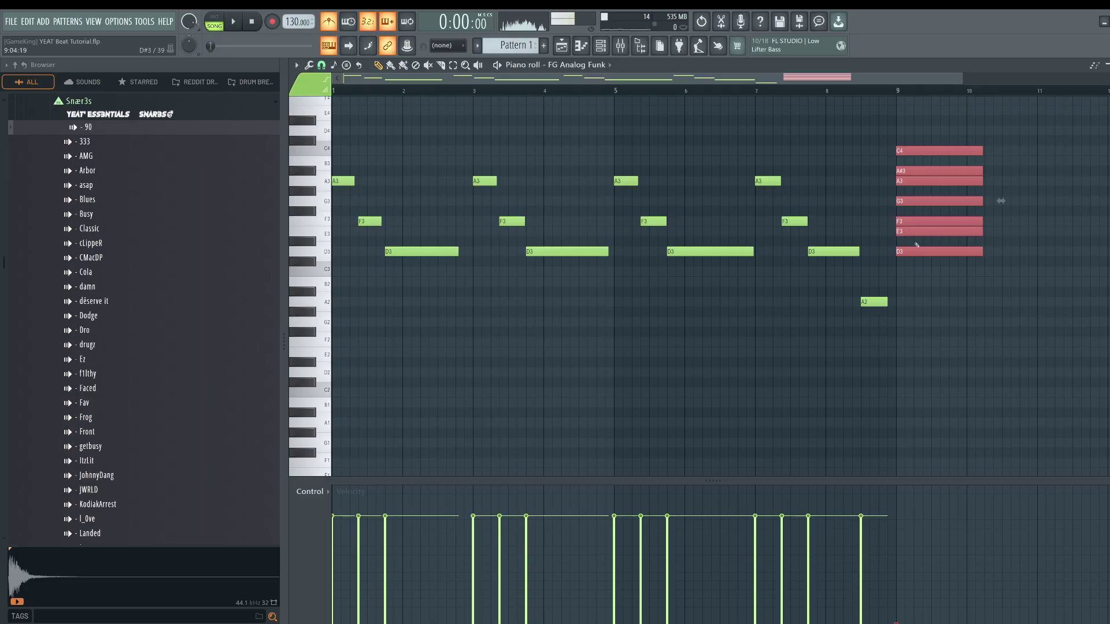
left_click_drag(989, 207, 639, 225)
left_click(520, 197, "ctrl")
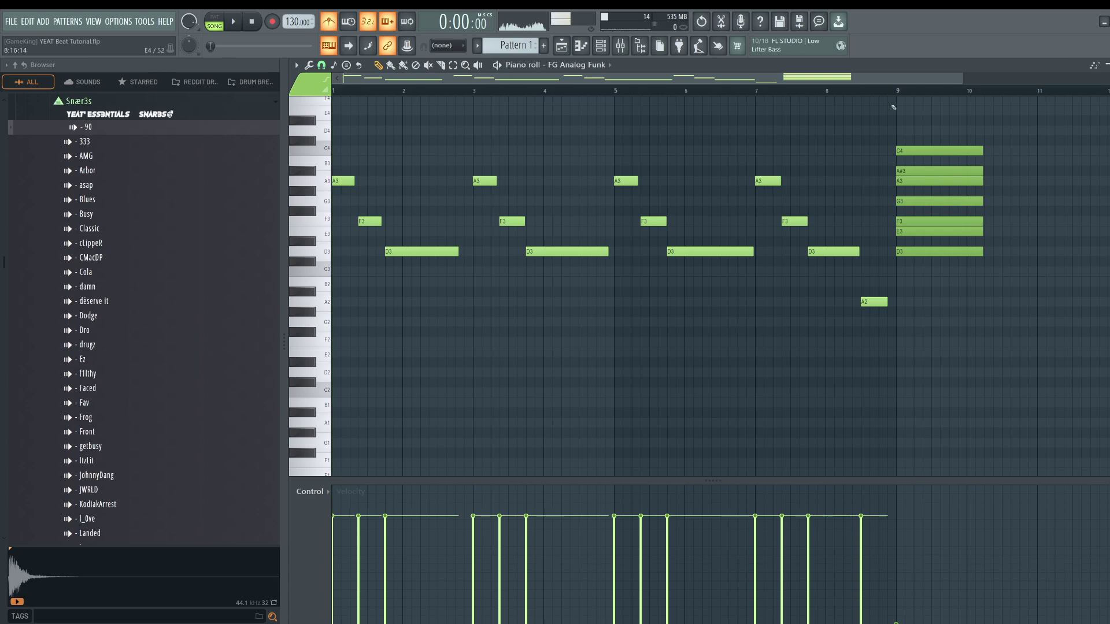
left_click_drag(893, 105, 986, 288)
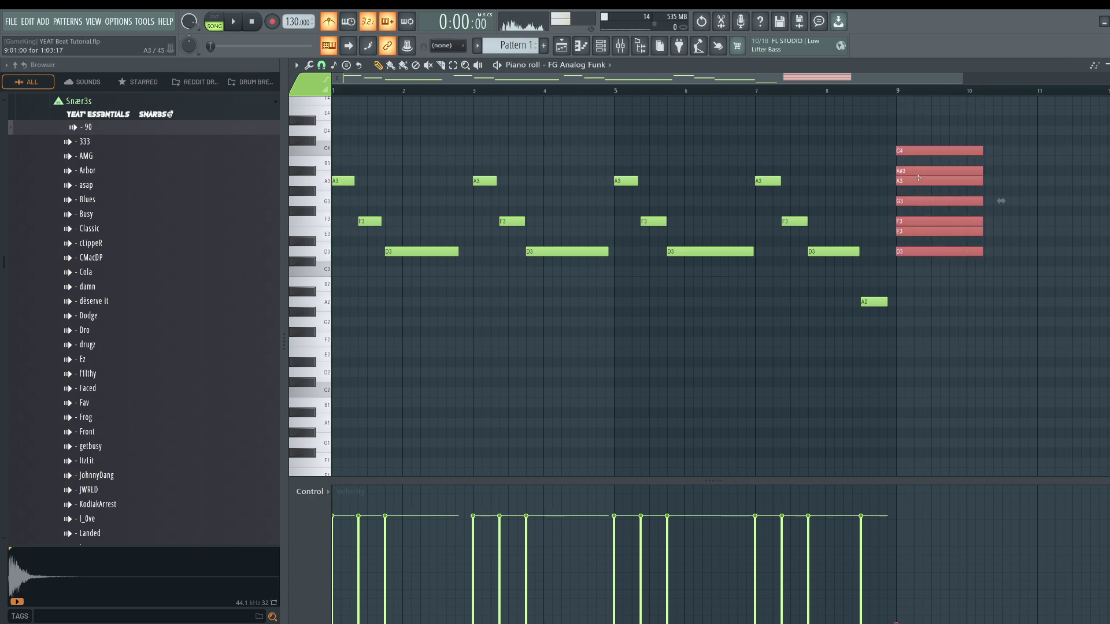
left_click(902, 140)
left_click_drag(916, 121, 996, 283)
right_click(905, 142)
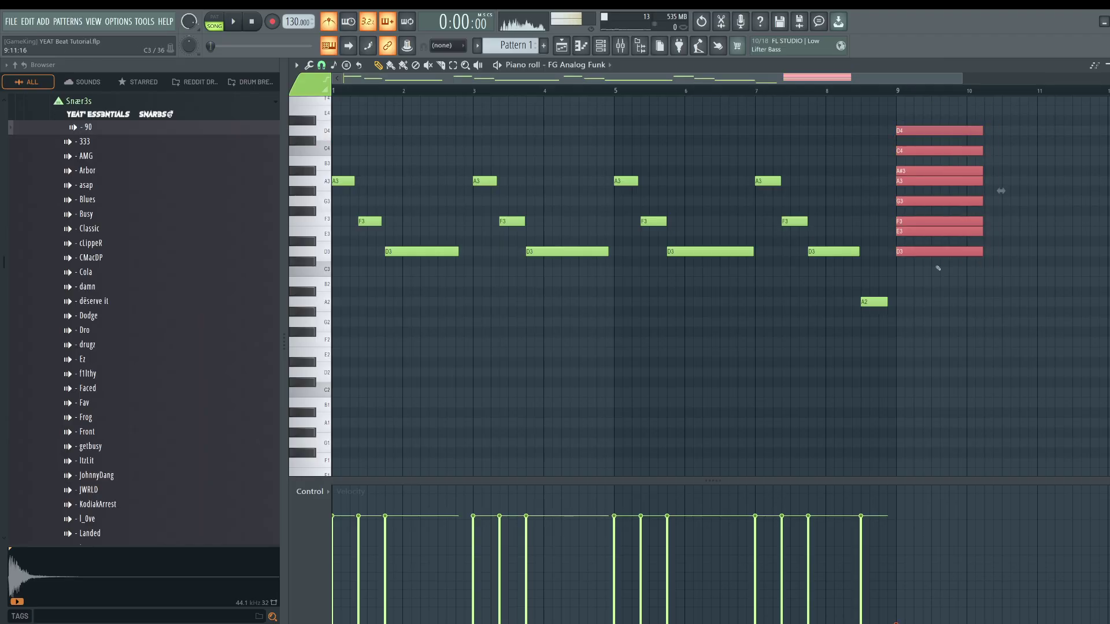
left_click(1005, 288, "ctrl")
left_click_drag(1006, 289, 935, 116)
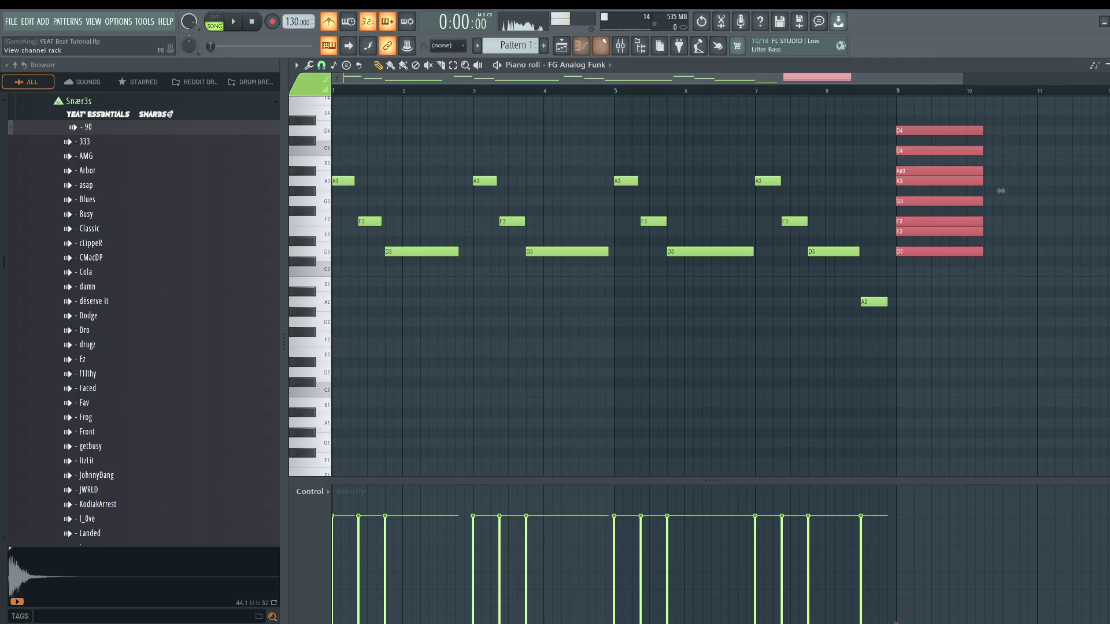
- Create Pattern 2 and place it at bar 1 on Track 2 of the playlist
left_click(612, 44)
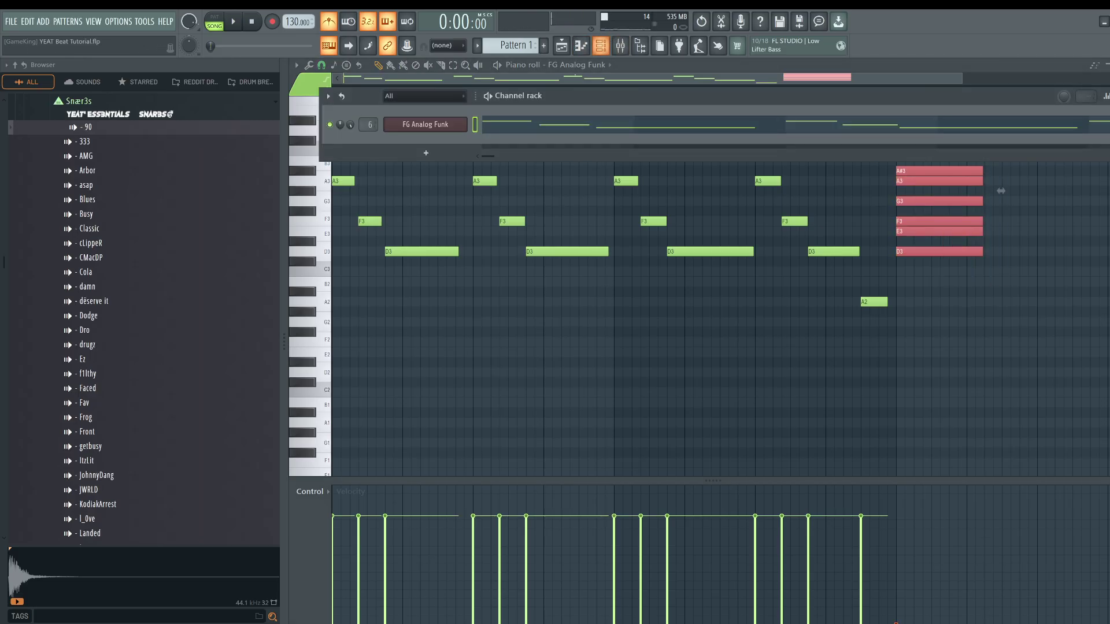
left_click(445, 154)
left_click(363, 151)
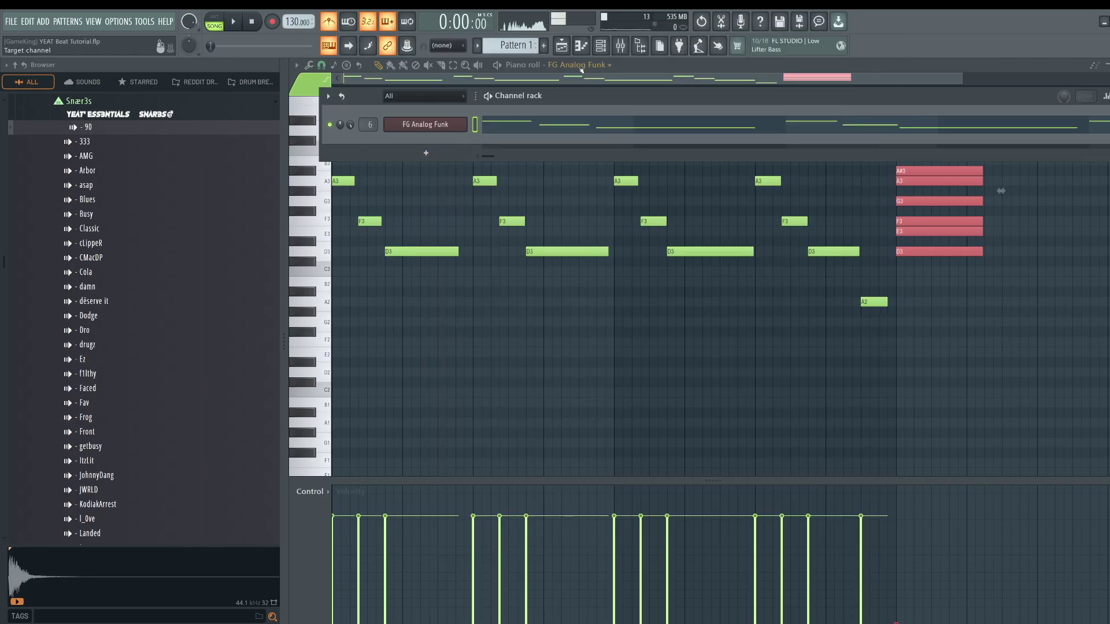
left_click(542, 46)
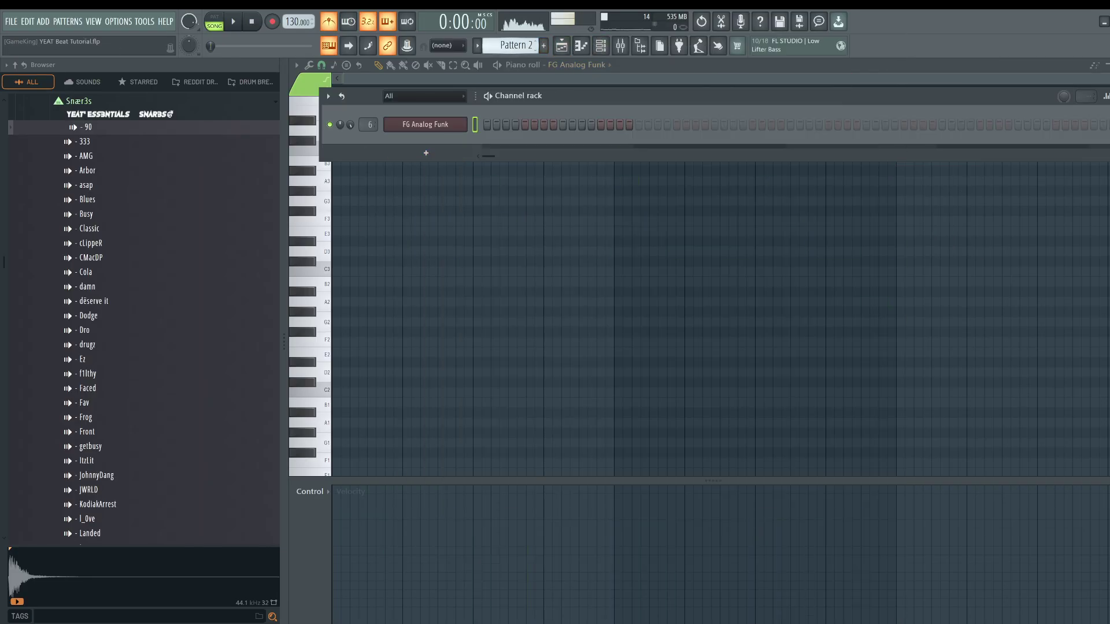
left_click(562, 46)
left_click_drag(357, 124, 601, 151)
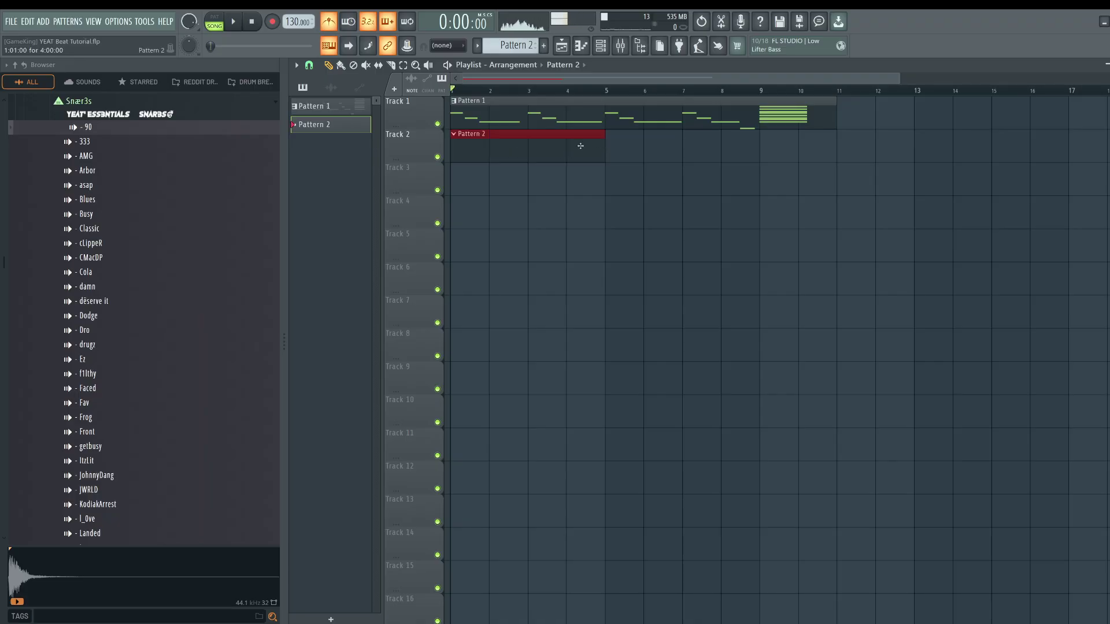
- Play back the arrangement briefly and save the project
key("space")
key("space")
key("ctrl+s")
- Add a Morphine synthesizer as a new instrument channel in Pattern 2
double_click(537, 153)
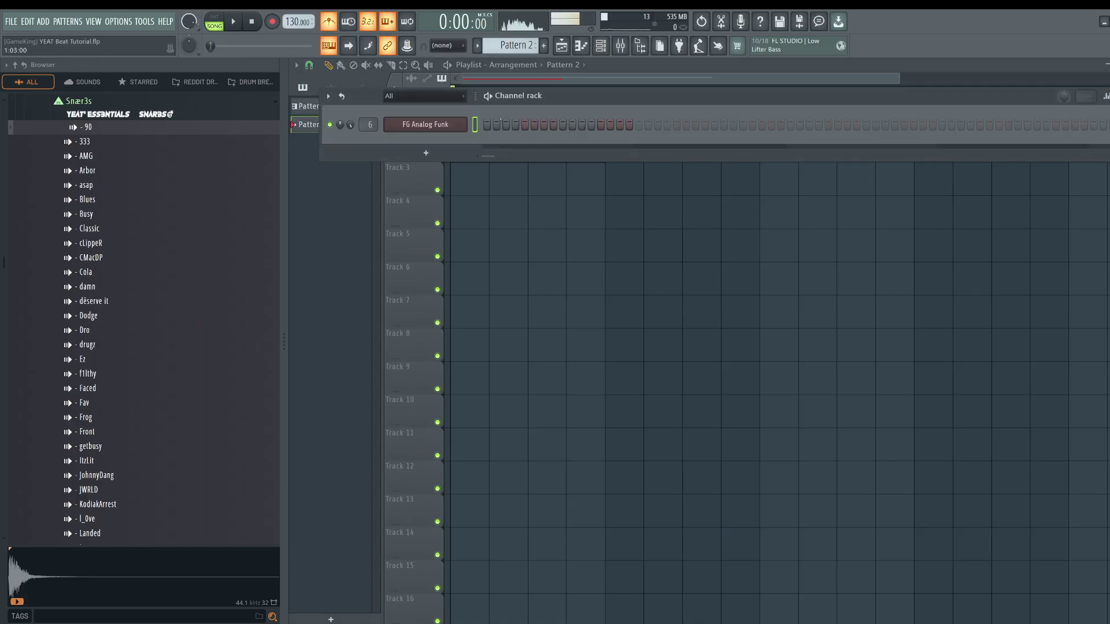
right_click(451, 124)
left_click(426, 153)
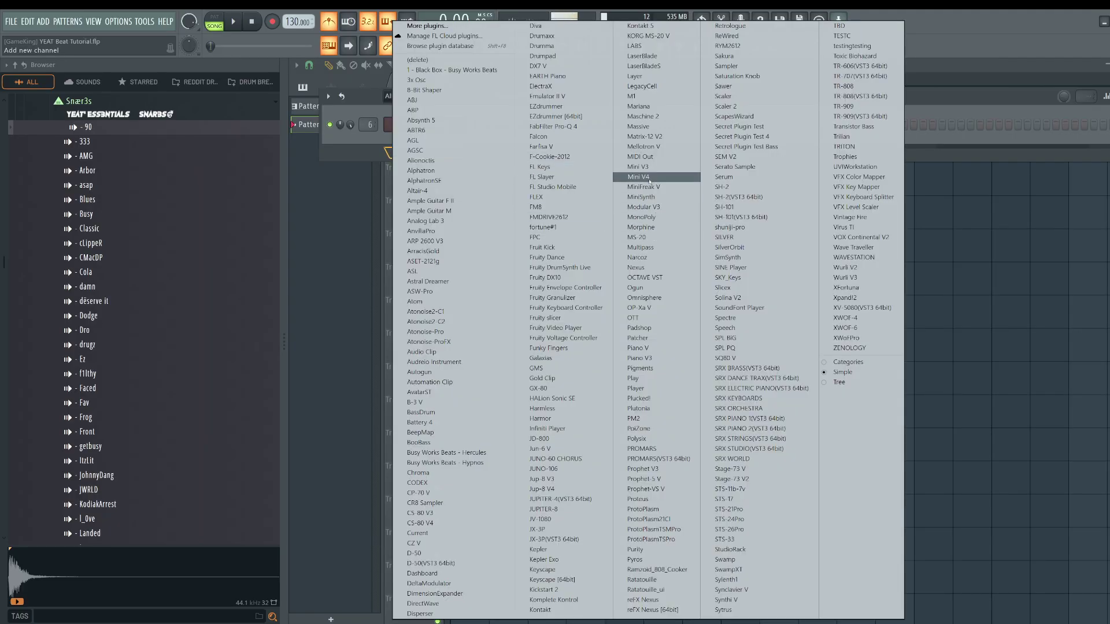
left_click(656, 228)
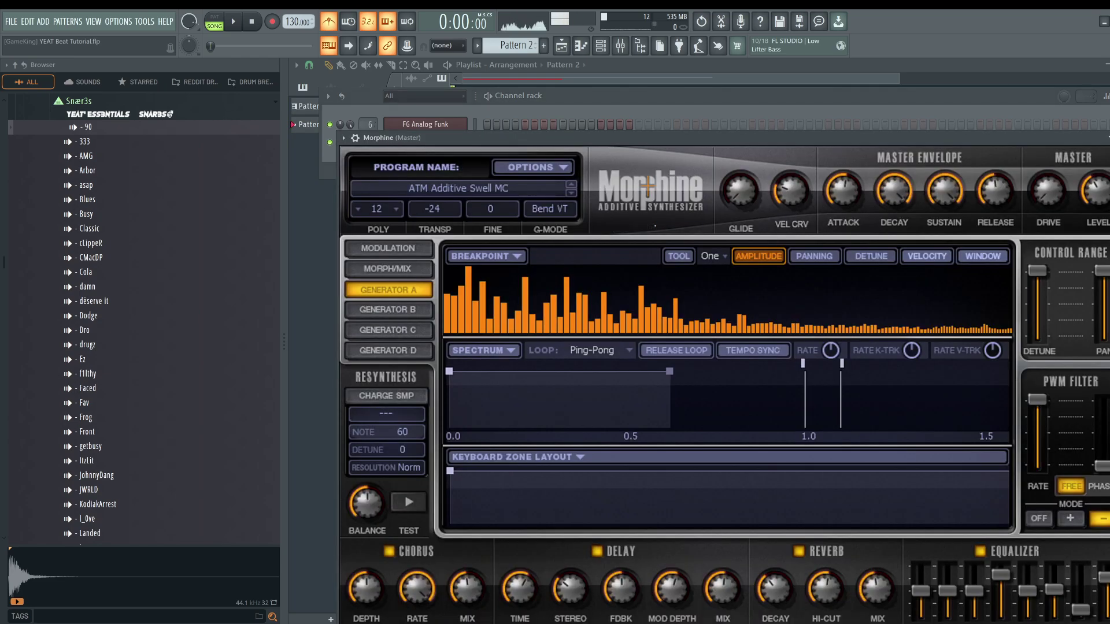
- Load the KBD Crystal EP FG preset from Morphine's Keyboards bank and close the plugin
left_click(504, 188)
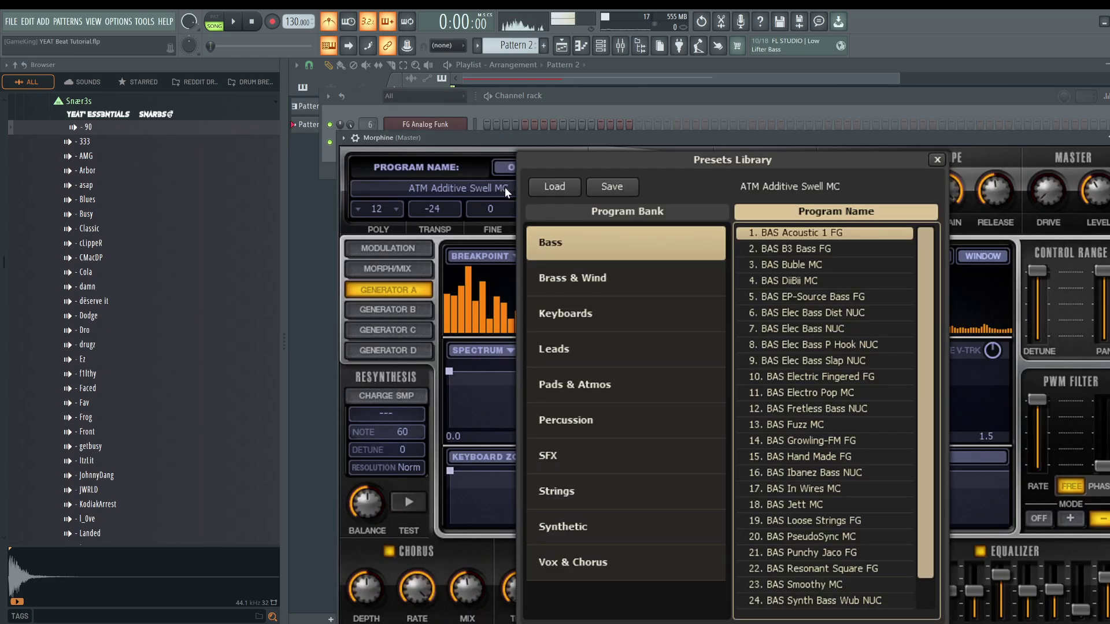
left_click(570, 308)
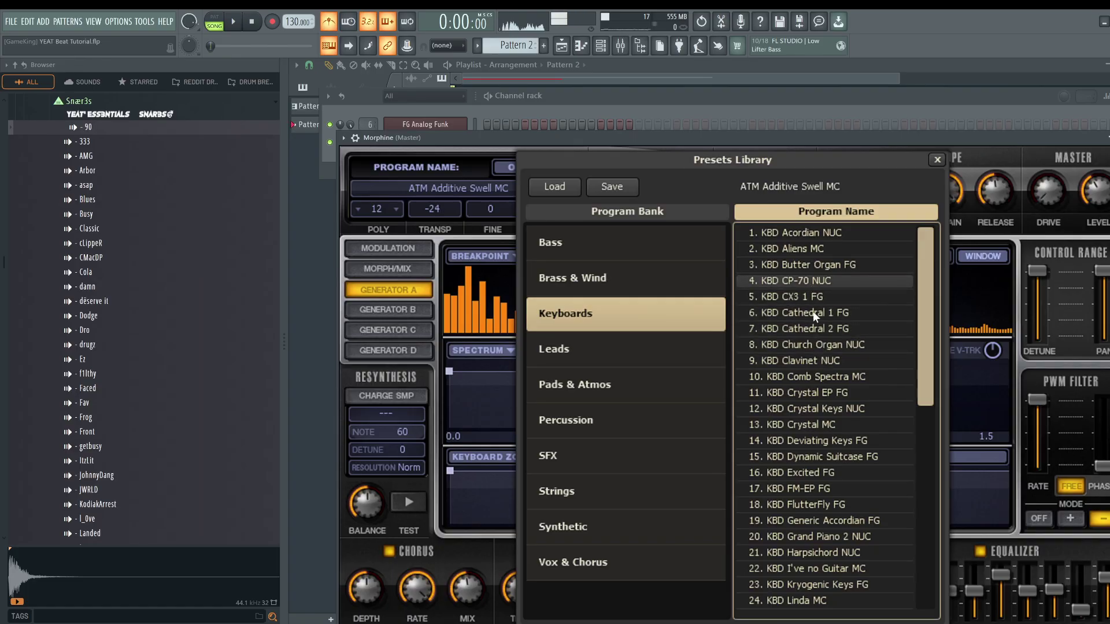
double_click(821, 388)
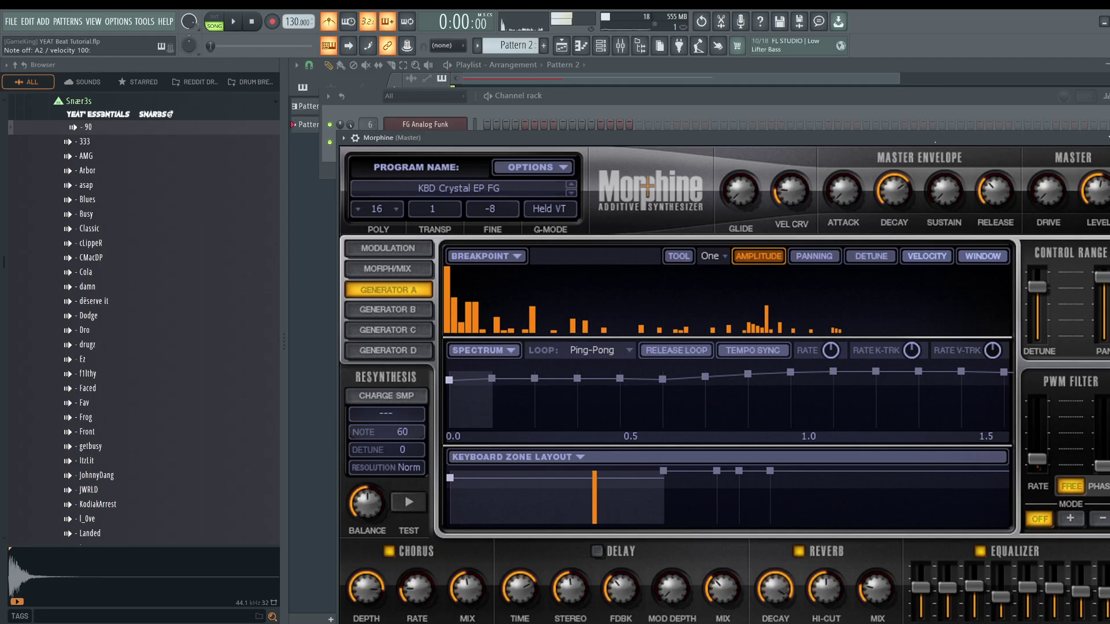
left_click_drag(939, 138, 896, 140)
left_click(1079, 140)
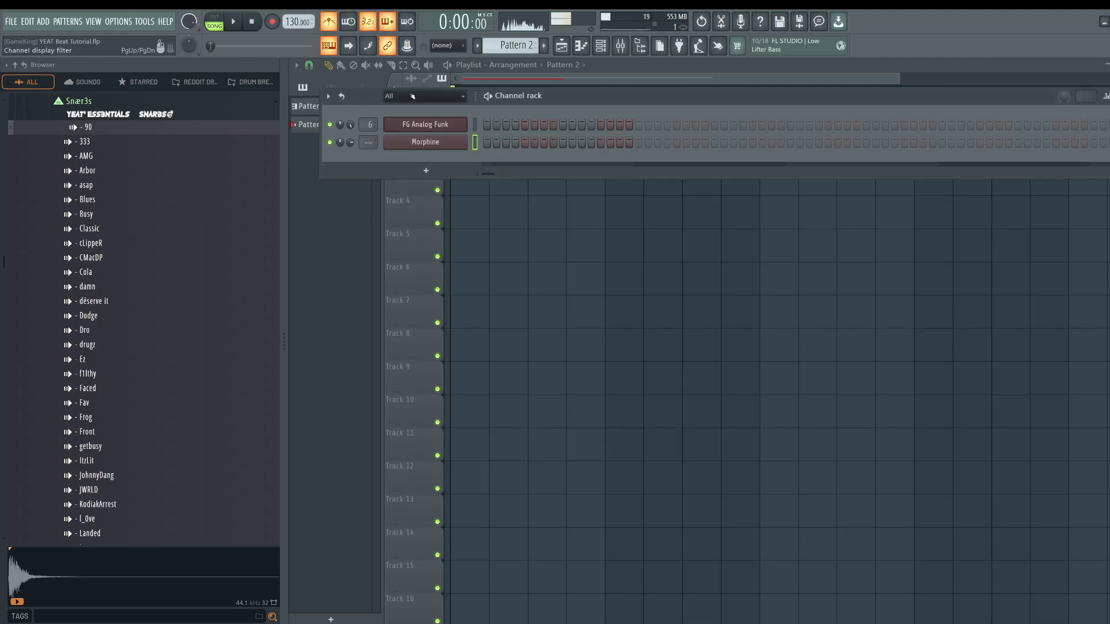
- Route the Morphine channel to its own mixer track, insert 7
right_click(332, 46)
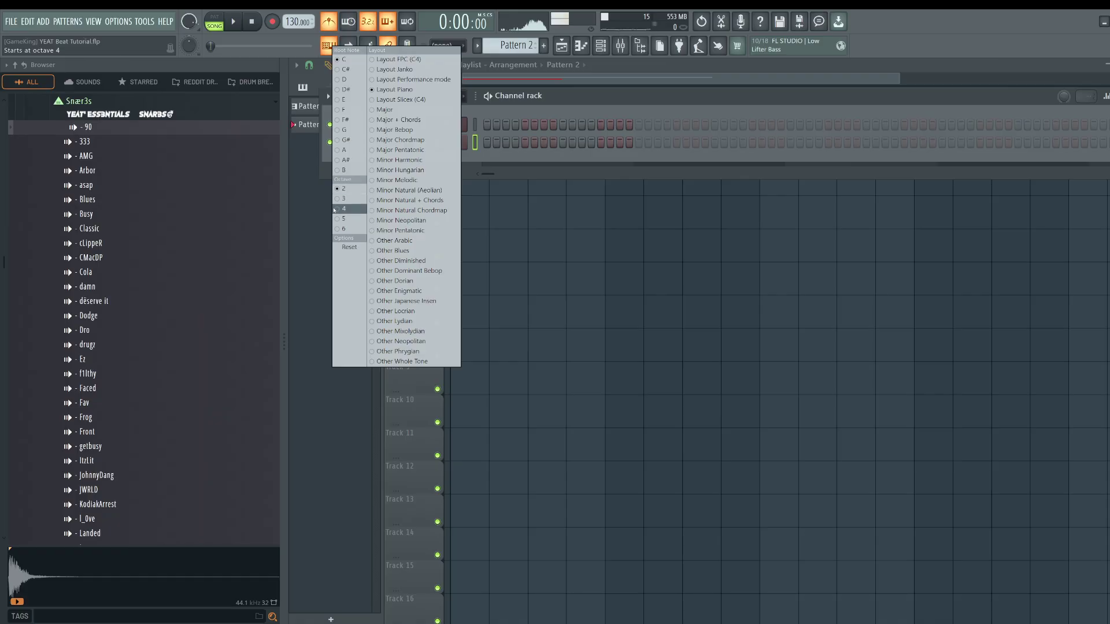
left_click(511, 105)
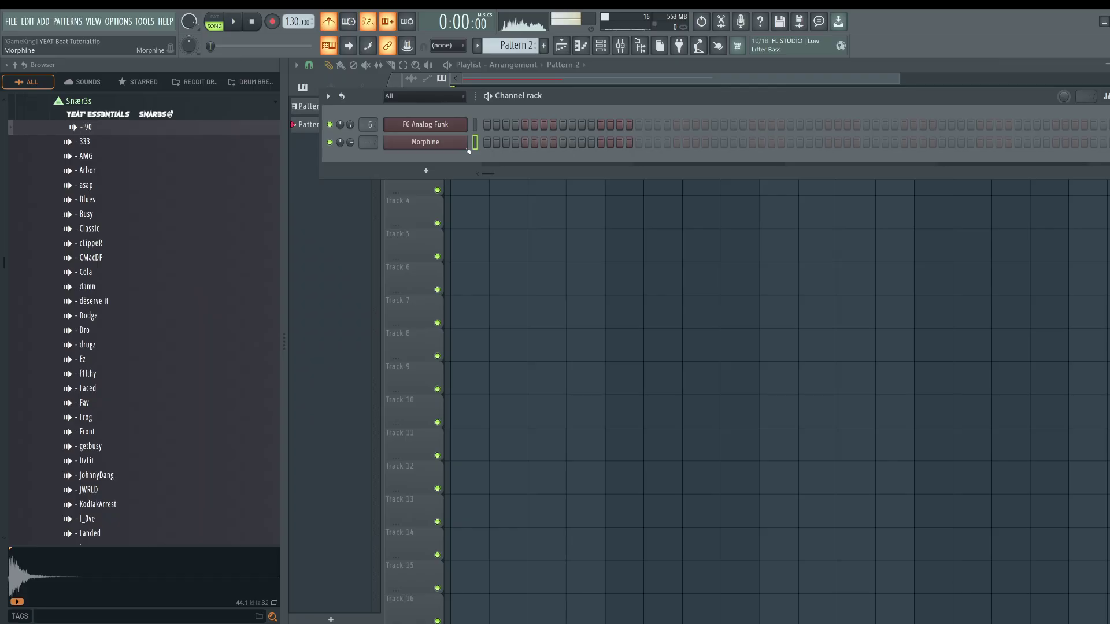
key("ctrl+l")
left_click(475, 125)
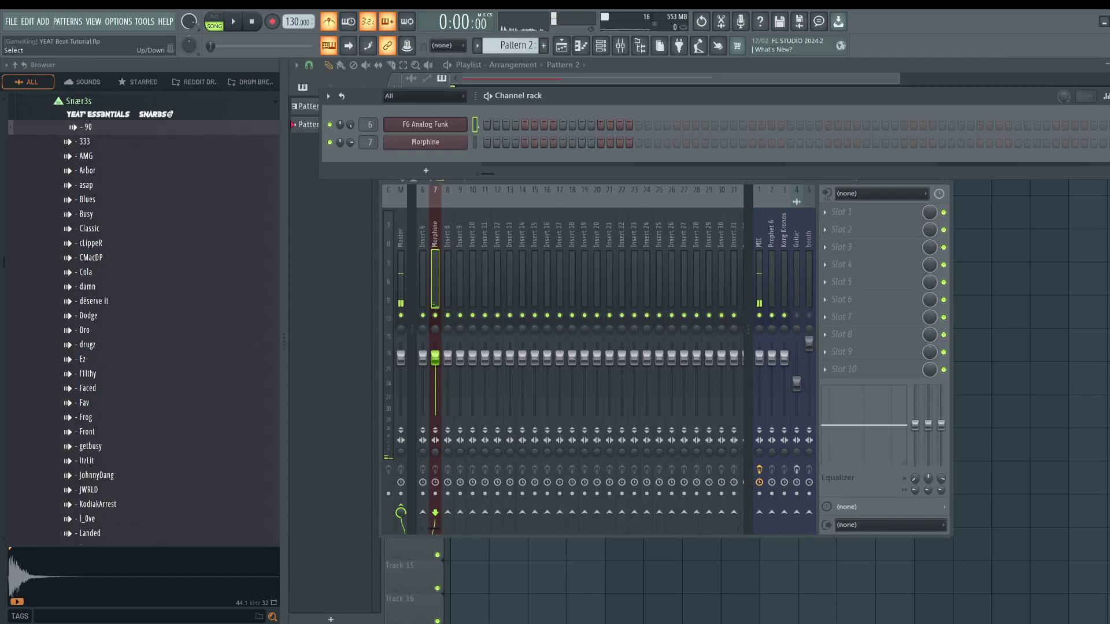
right_click(975, 249)
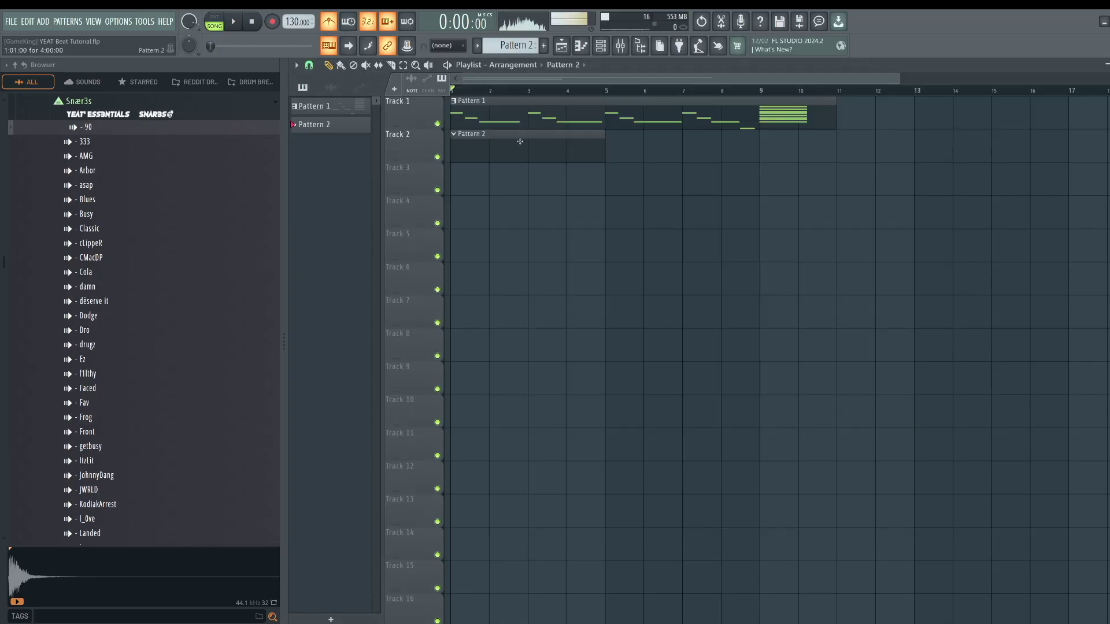
- Paste the D minor scale notes into Morphine's piano roll and move them to bar 7 as a reference
key("F6")
right_click(467, 142)
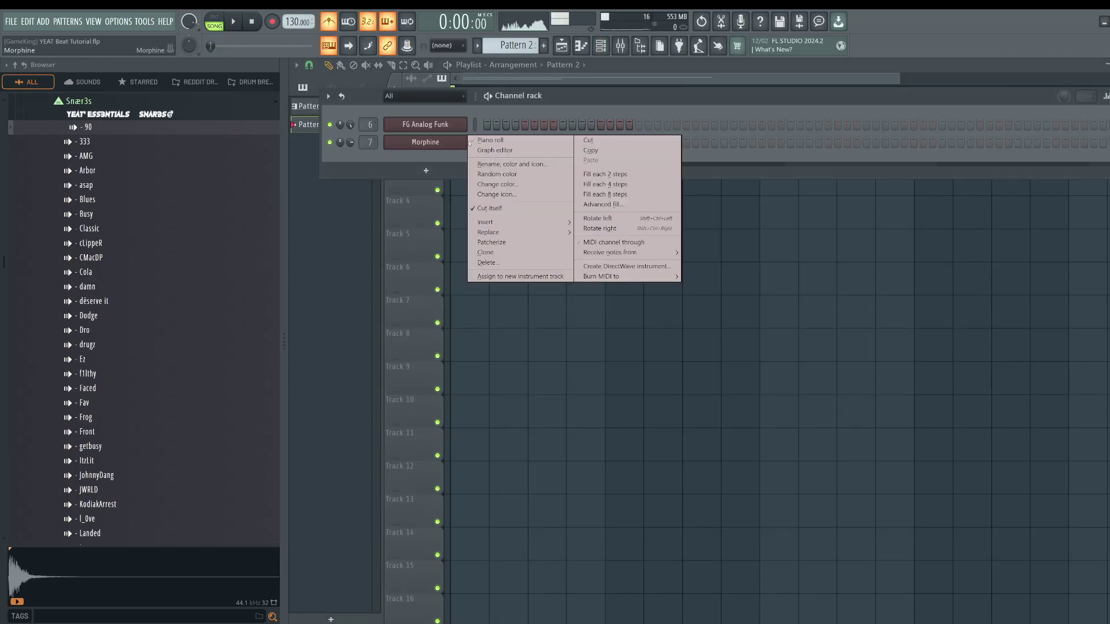
left_click(490, 141)
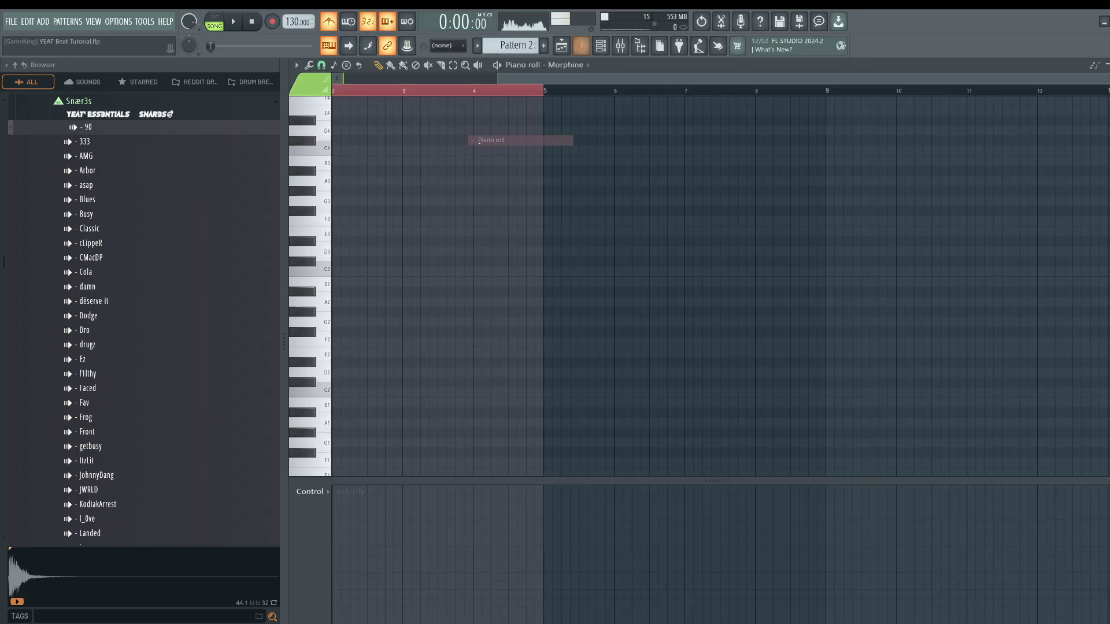
right_click(402, 96)
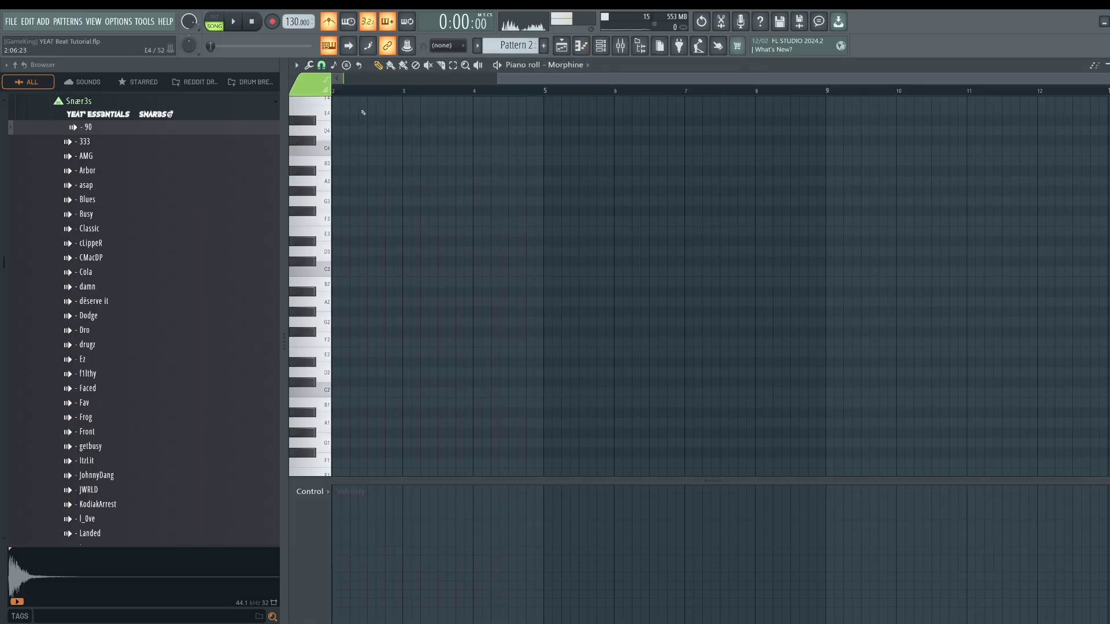
key("ctrl+v")
left_click_drag(359, 246, 706, 255)
left_click(688, 297)
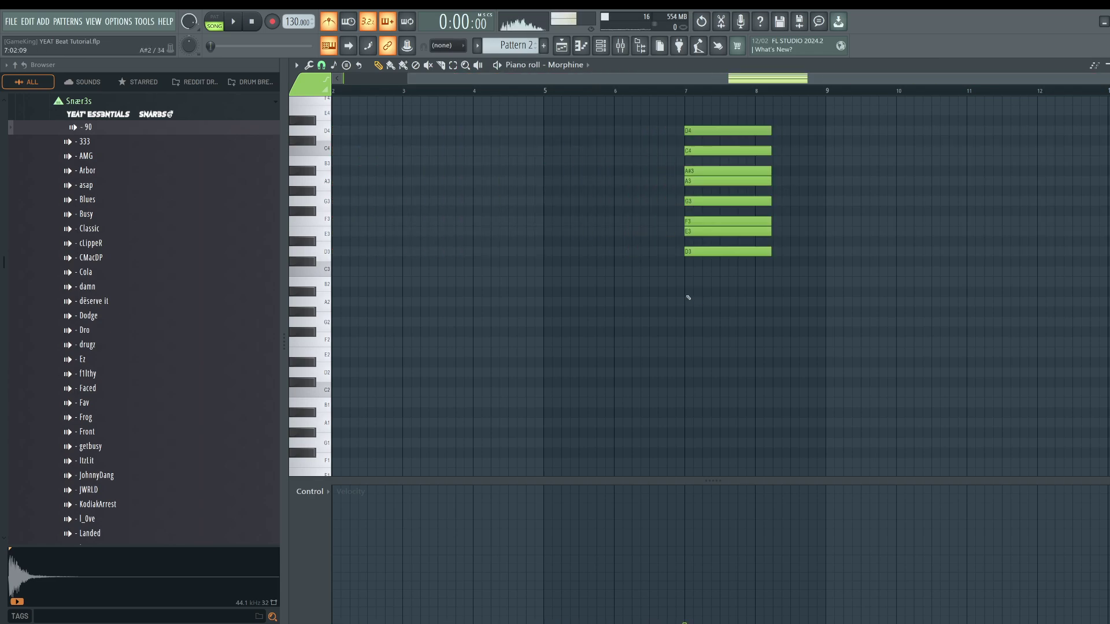
- Place a one-bar D3 note at the start of bar 1 in the Morphine piano roll
left_click_drag(346, 252, 341, 253)
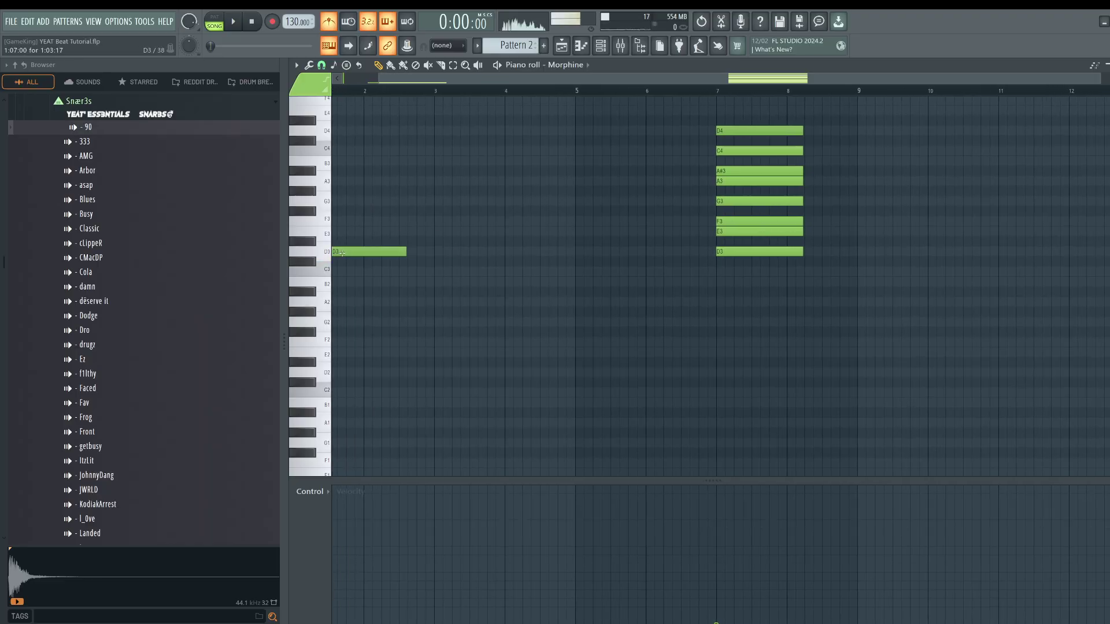
left_click_drag(399, 79, 363, 79)
mouse_move(373, 252)
left_mouse_down()
mouse_move(345, 251)
mouse_move(356, 255)
left_mouse_up()
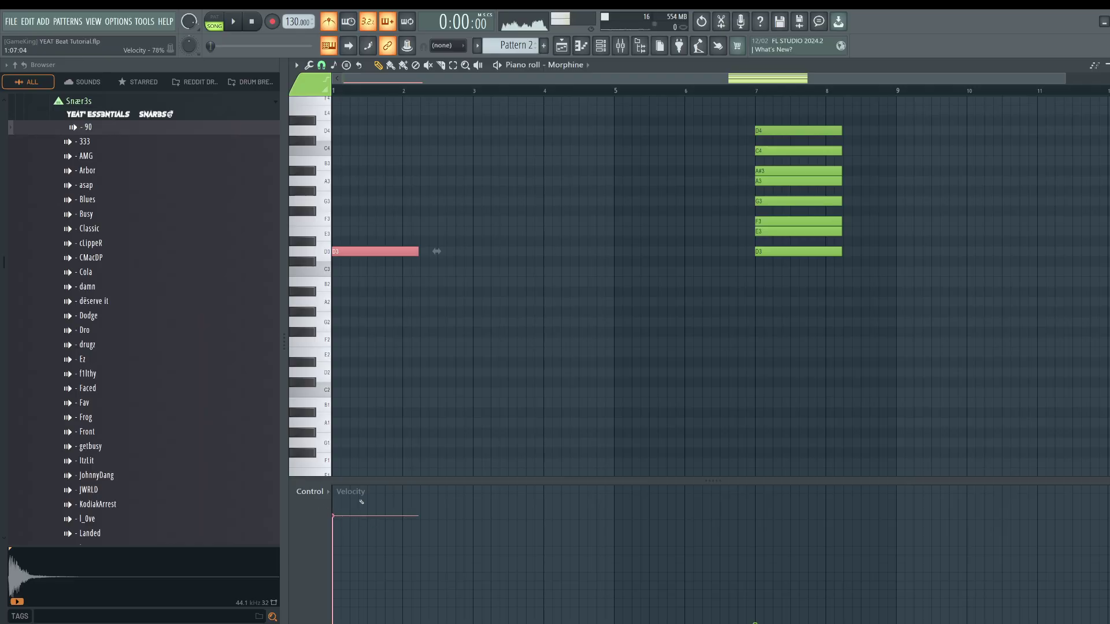
mouse_move(701, 485)
left_mouse_down()
mouse_move(706, 598)
mouse_move(711, 546)
mouse_move(685, 419)
mouse_move(711, 476)
left_mouse_up()
left_click(312, 429)
left_click(709, 426)
mouse_move(341, 254)
left_mouse_down()
mouse_move(754, 252)
mouse_move(403, 262)
left_mouse_up()
left_click(372, 232)
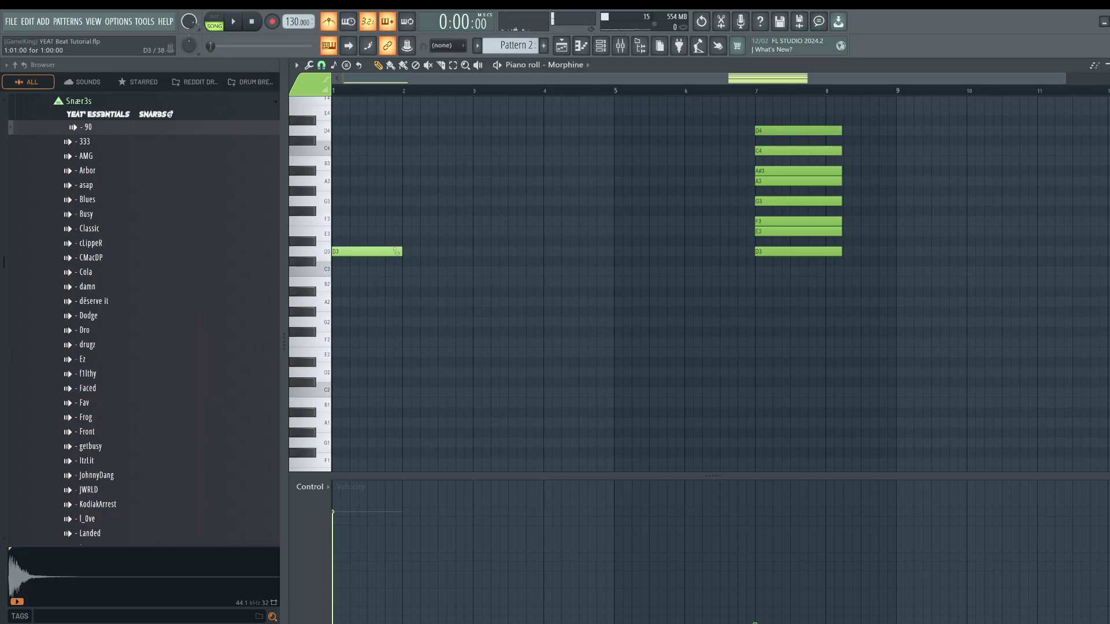
left_click(376, 250)
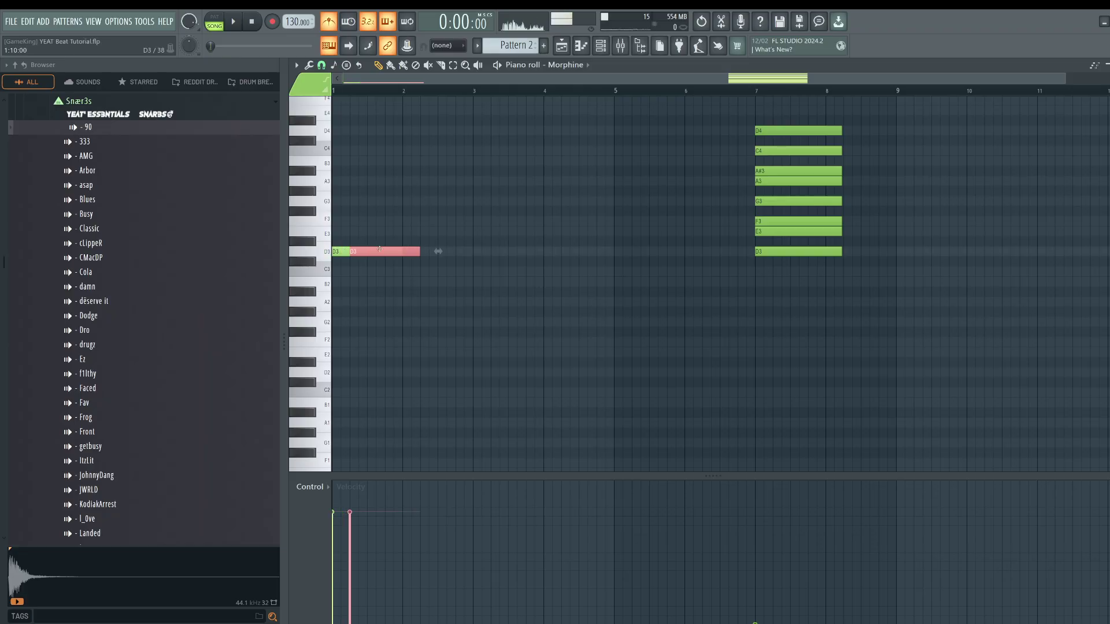
mouse_move(346, 250)
left_mouse_down()
mouse_move(345, 224)
mouse_move(340, 252)
left_mouse_up()
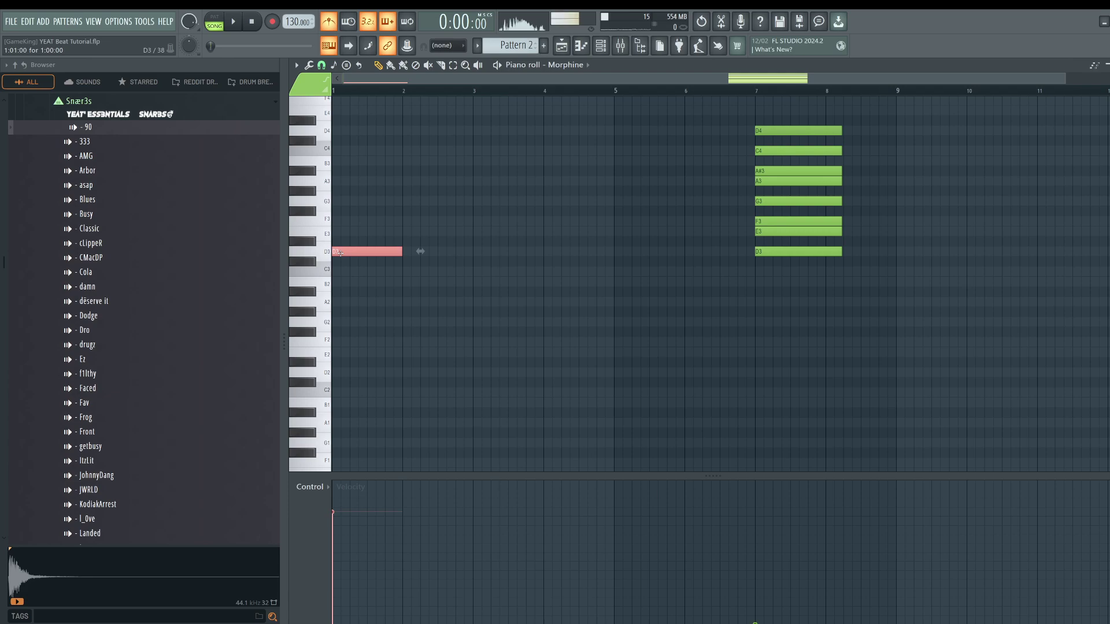
- Stack a G3 copy and a G2 copy on the D3 note at bar 1 and audition the chord
left_click_drag(340, 253, 340, 201)
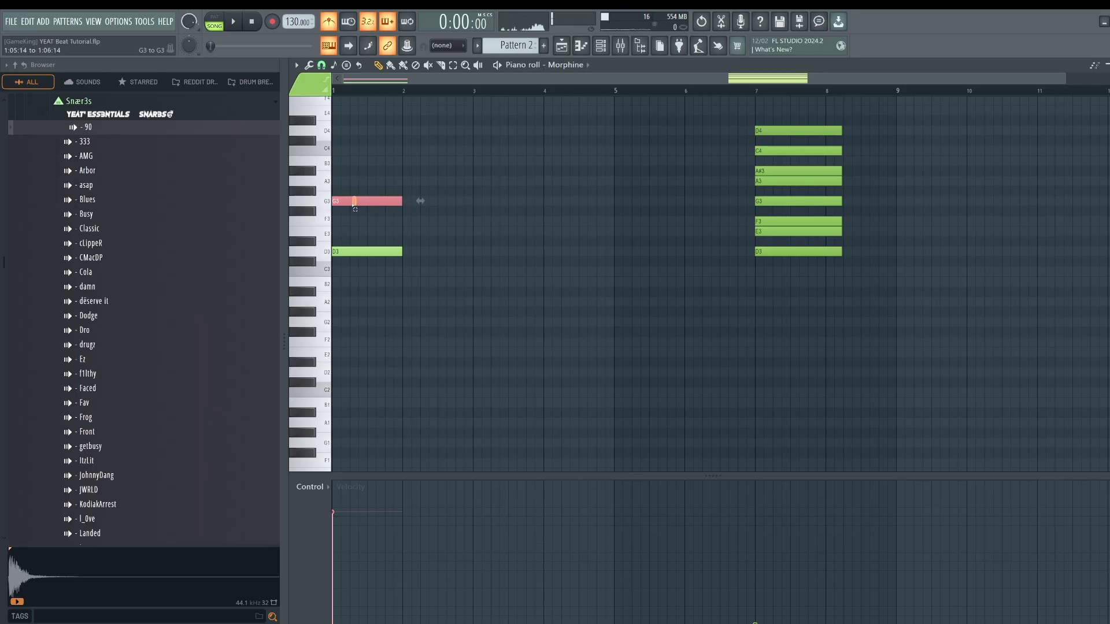
mouse_move(346, 201)
left_mouse_down()
mouse_move(442, 202)
mouse_move(345, 206)
left_mouse_up()
key("ctrl+Down")
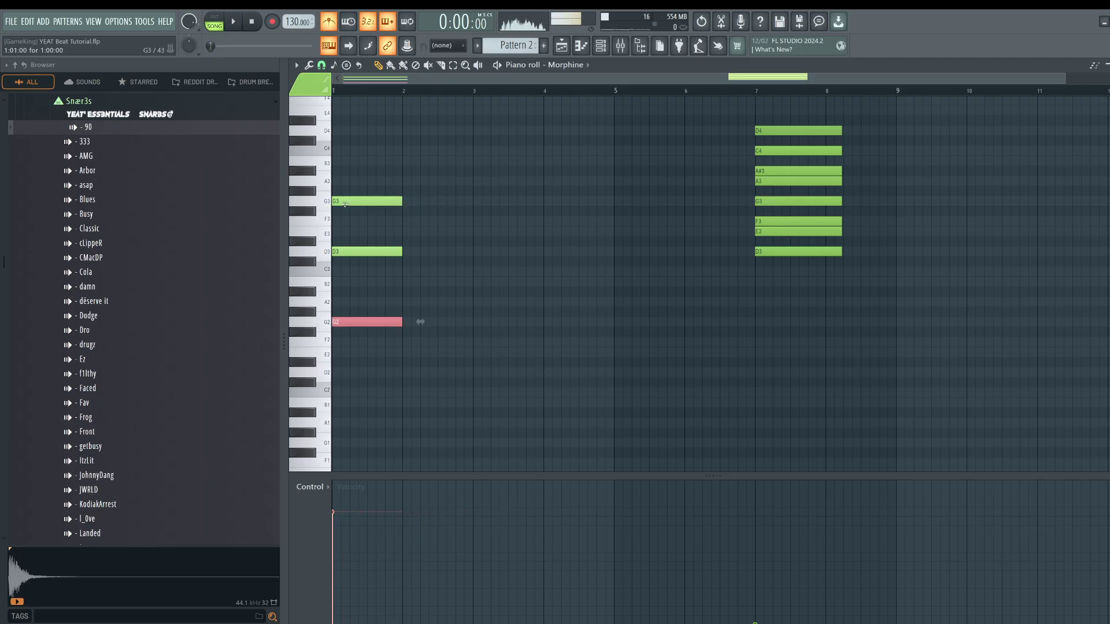
key("ctrl+d")
key("space")
key("space")
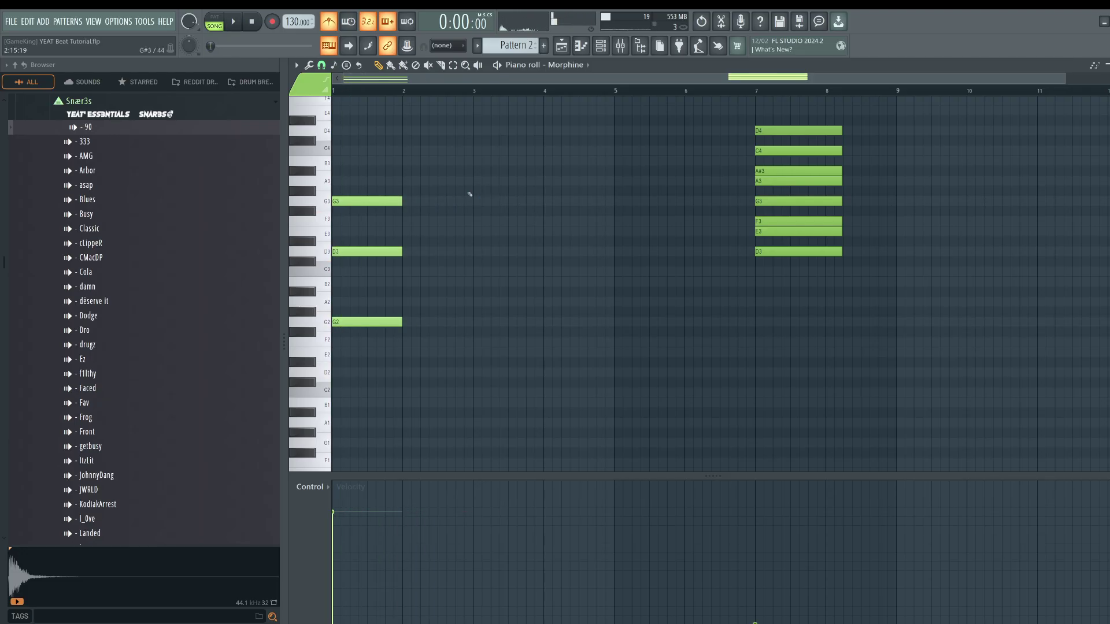
- Transpose all the Morphine notes up two octaves, auditioning the chord after each octave
key("ctrl+Up")
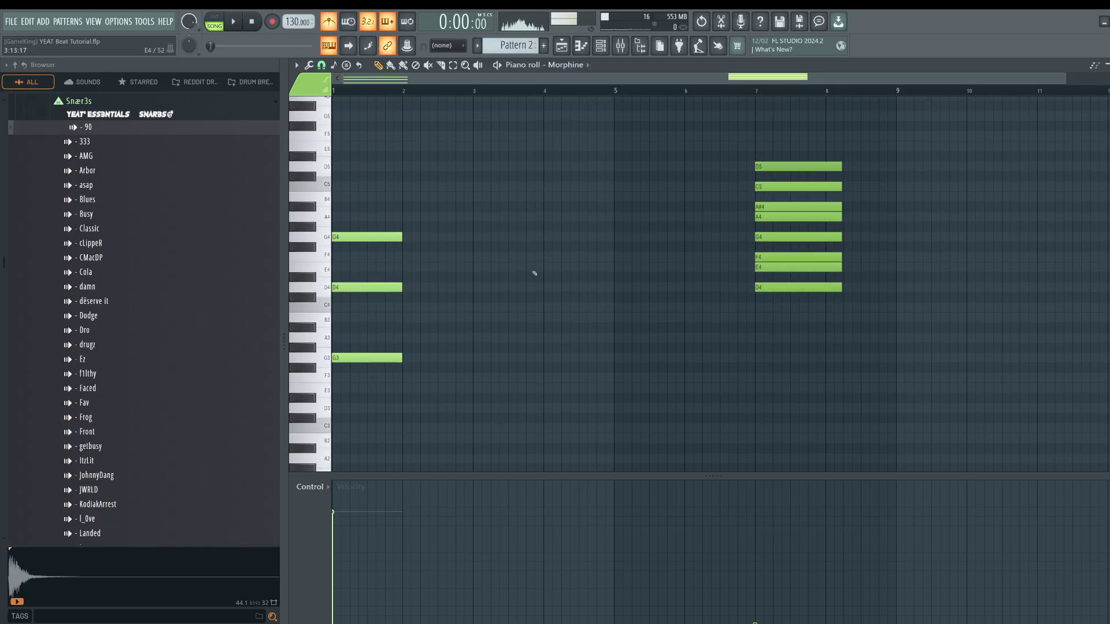
key("space")
key("space")
key("ctrl+Up")
key("space")
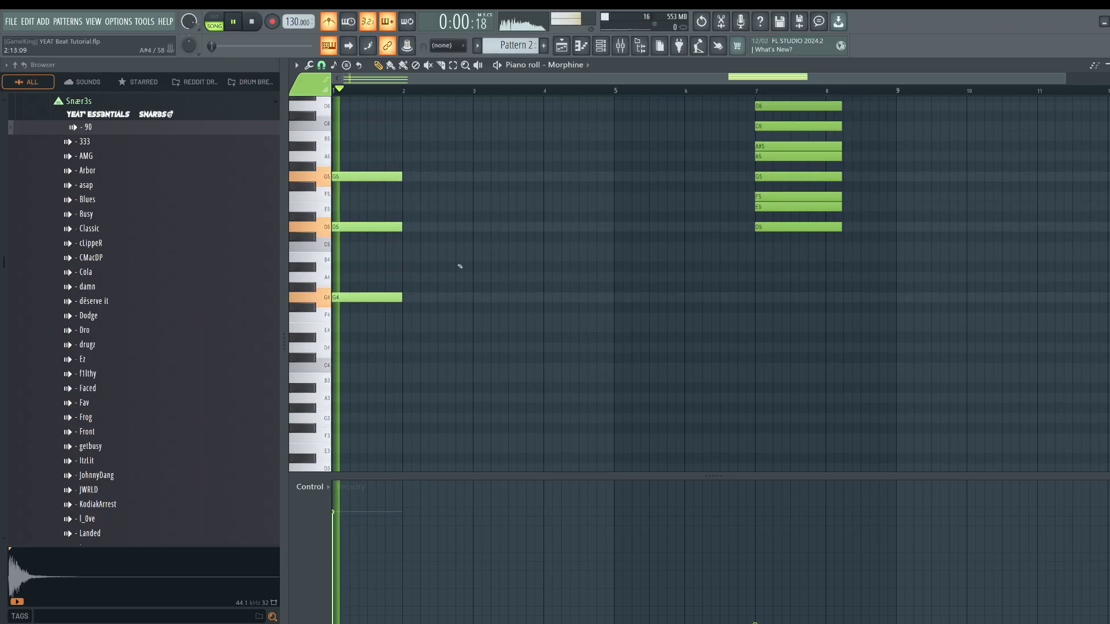
key("space")
key("space")
key("space")
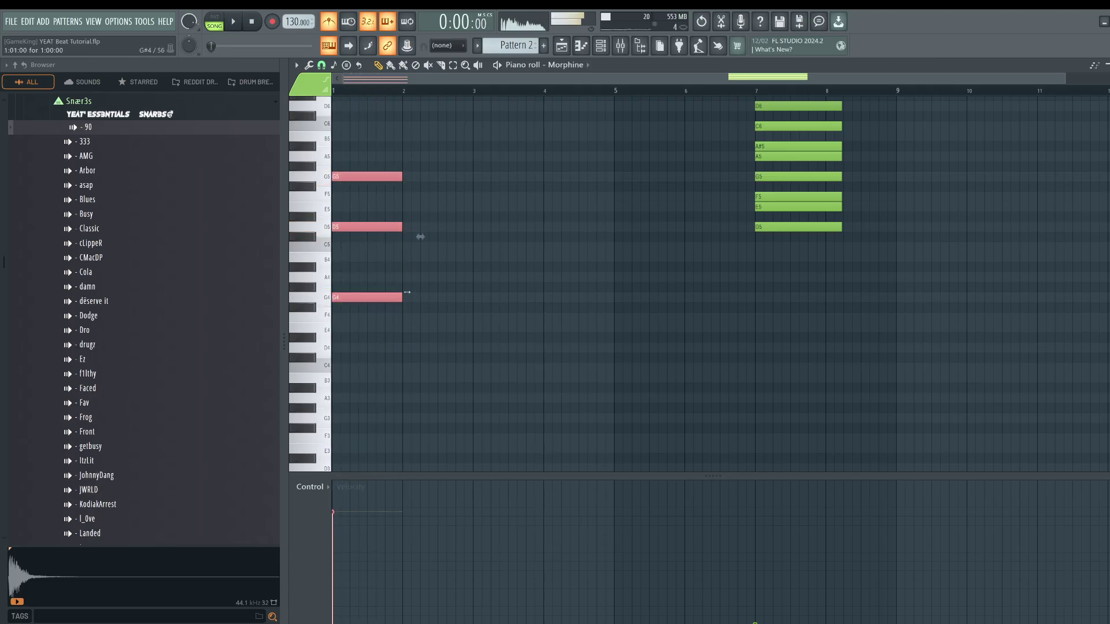
- Raise the bar 1 chord to A4, E5 and A5 and shorten its notes to six steps
left_click_drag(327, 195, 322, 163)
left_click_drag(411, 141, 379, 327)
scroll(420, 237, "up", 3)
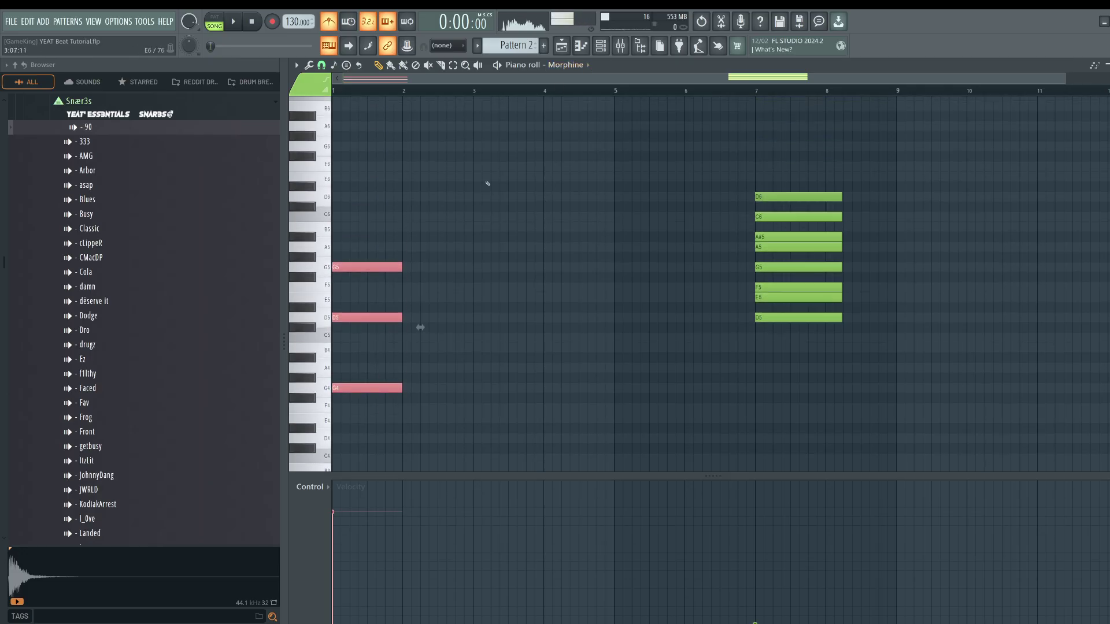
mouse_move(349, 260)
left_mouse_down()
mouse_move(349, 230)
mouse_move(347, 247)
left_mouse_up()
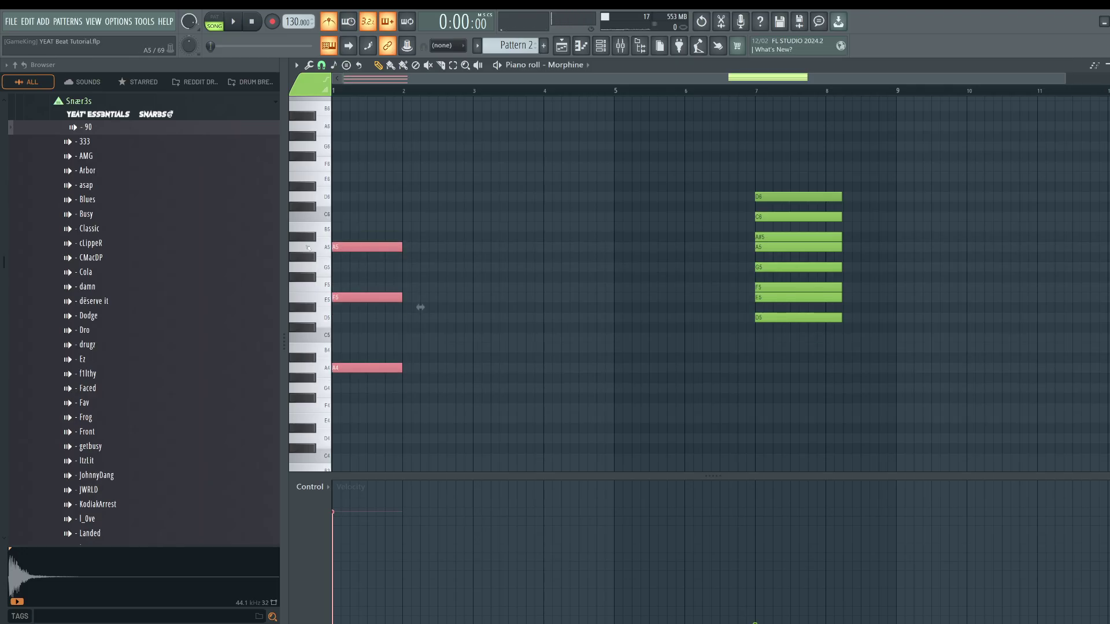
left_click(308, 248)
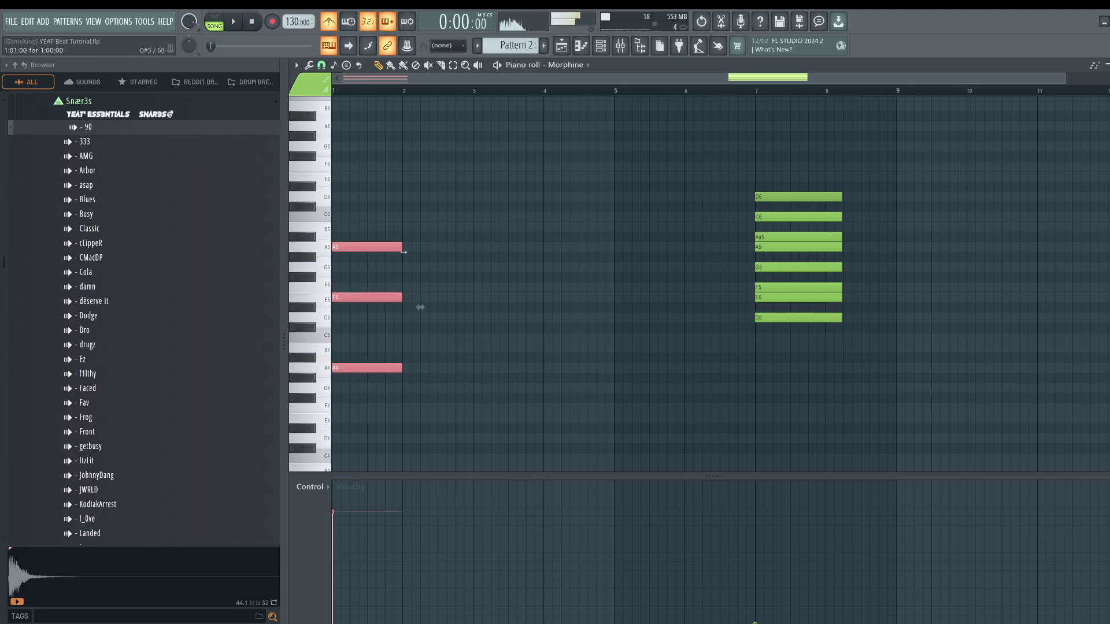
left_click_drag(403, 252, 319, 287)
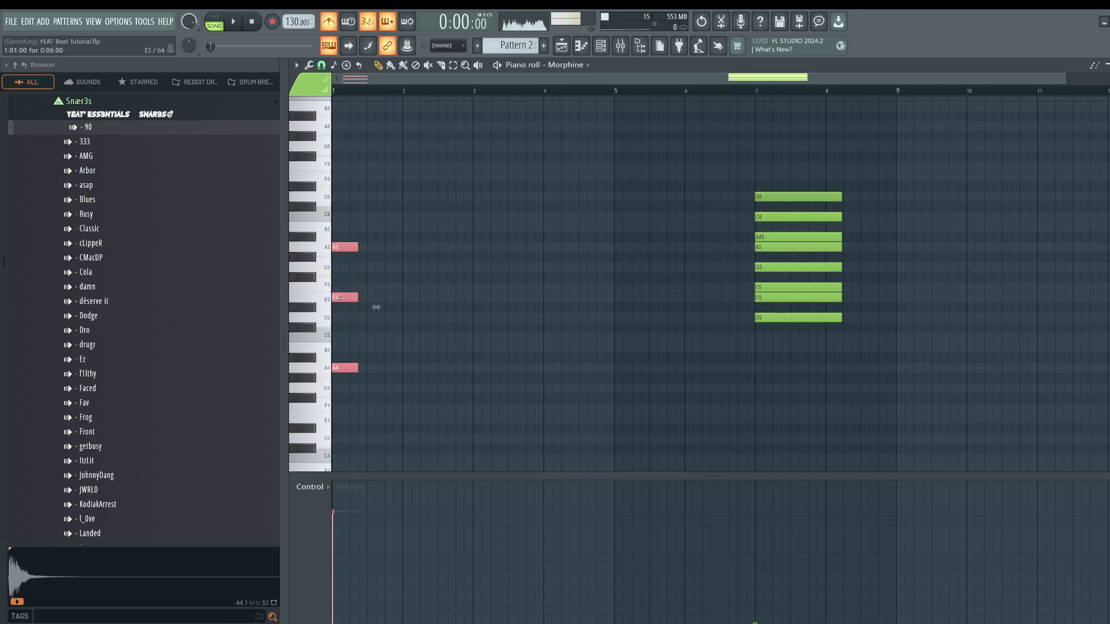
left_click_drag(419, 443, 339, 223)
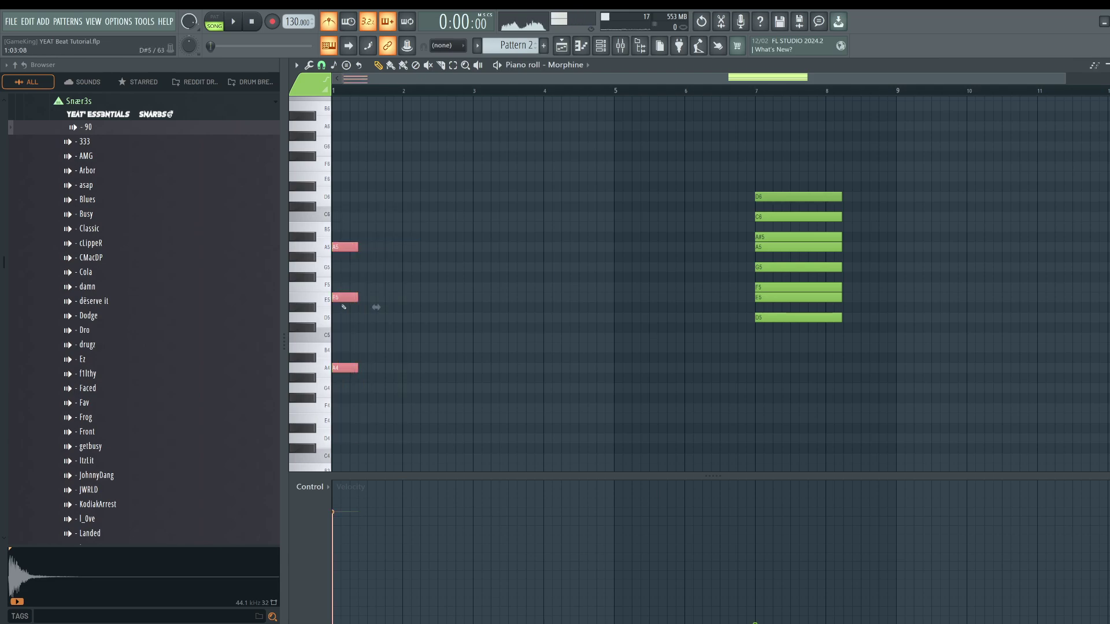
- Copy the chord directly after the first one, pitched at F4, C5 and F5, and play it back
left_click_drag(342, 299, 365, 340)
key("space")
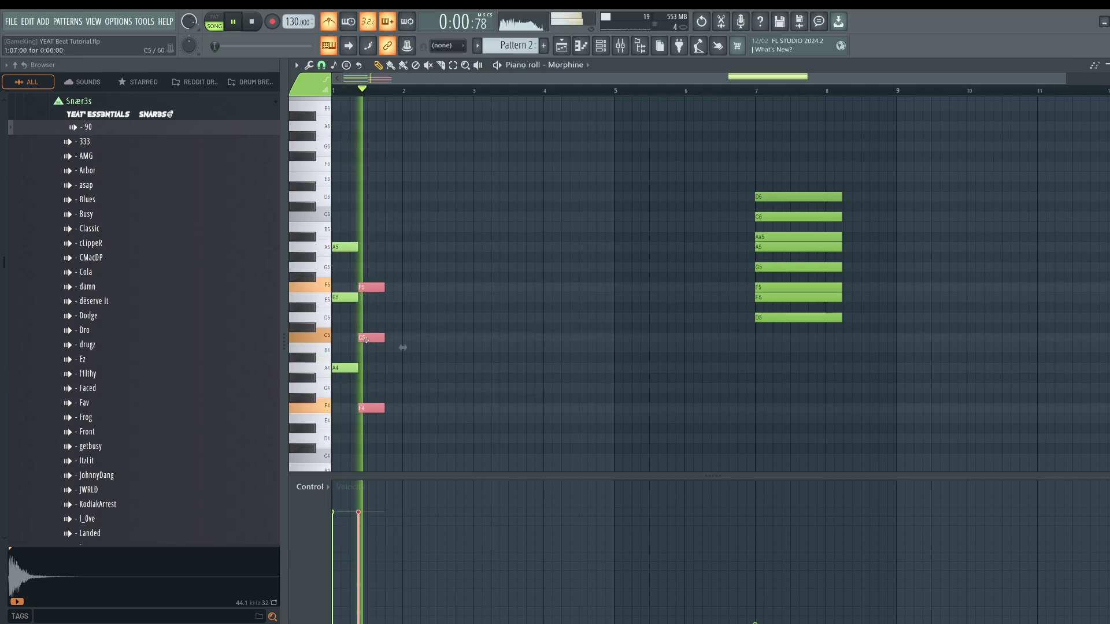
key("space")
- Add a third chord of D4, A4 and D5 after the second, extend it to bar 3 and play it back
left_click(322, 318)
left_click_drag(370, 289, 469, 320)
key("space")
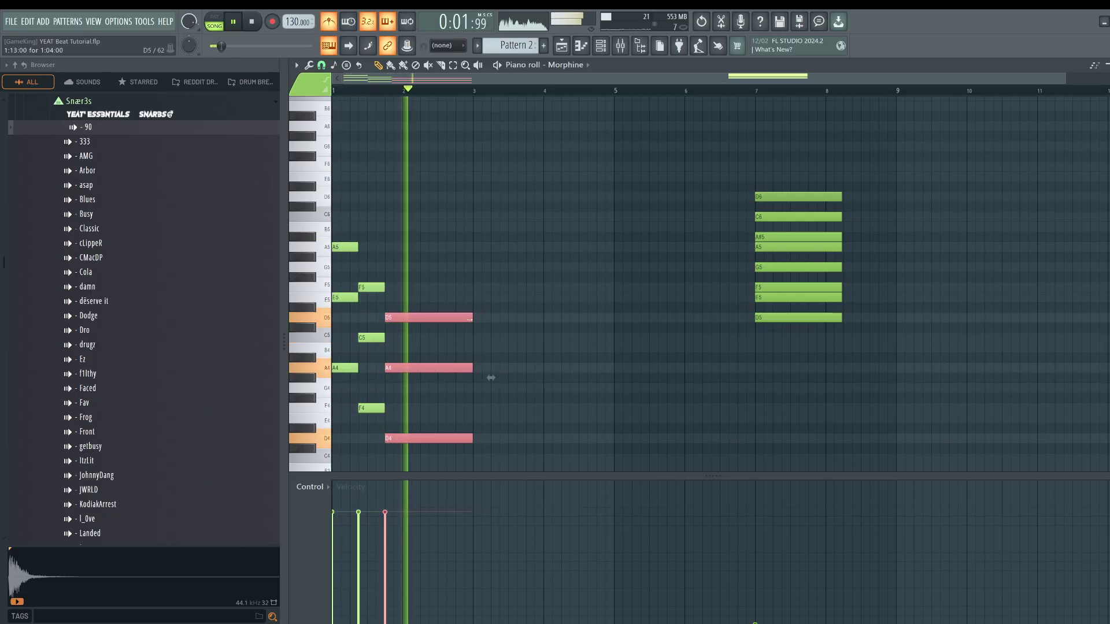
- Delete the lowest note of each of the three chords during playback and clear the note selection
scroll(424, 371, "down", 2)
right_click(421, 378)
right_click(373, 348)
right_click(349, 307)
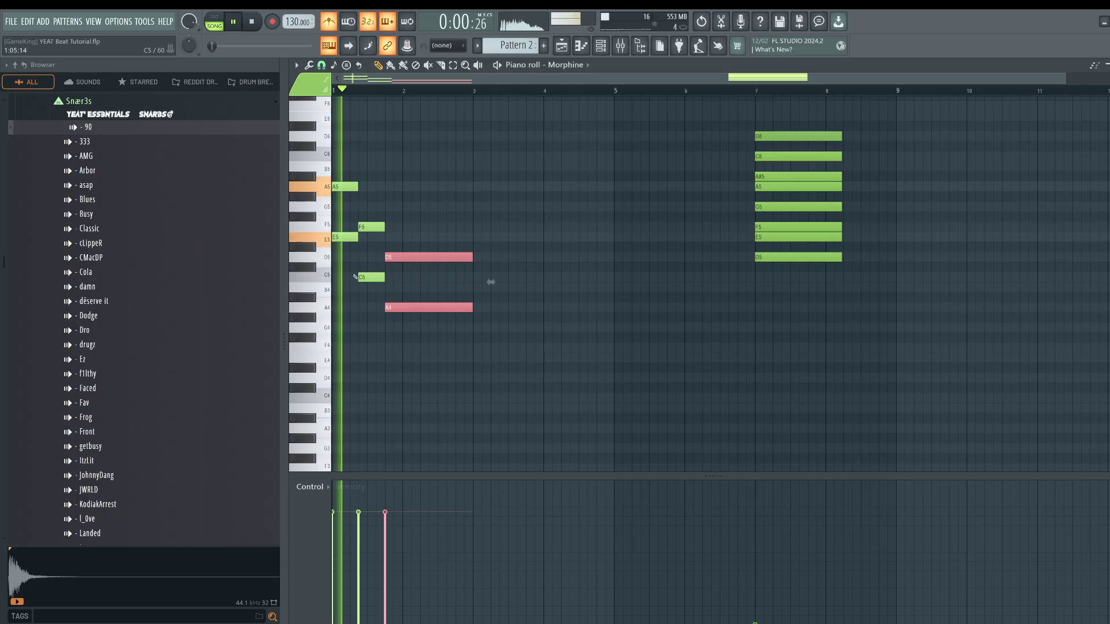
left_click(595, 143, "ctrl")
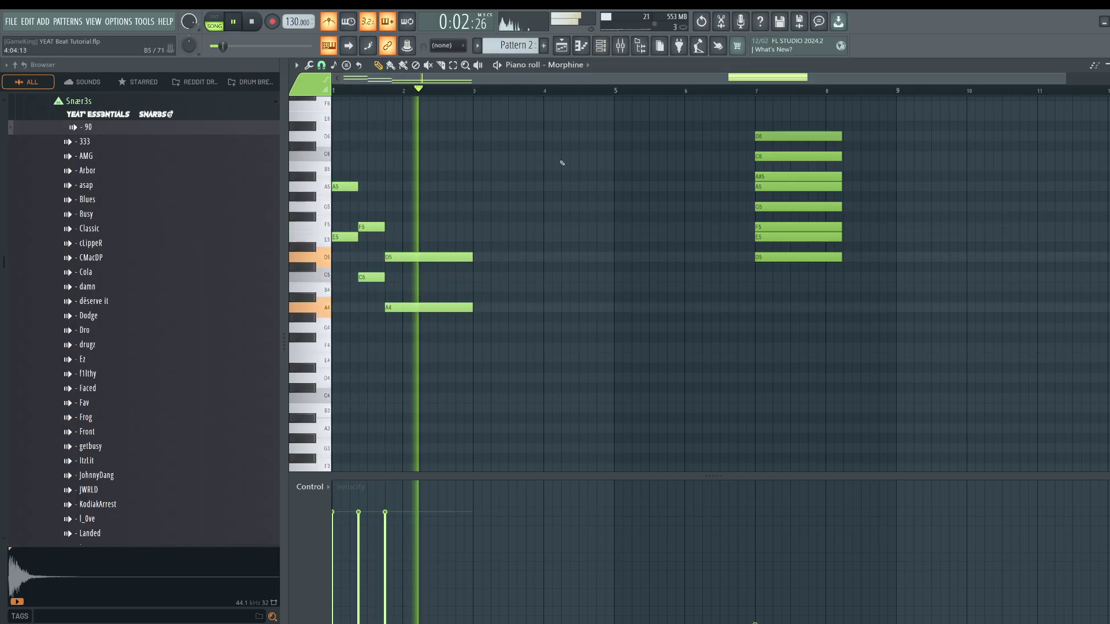
- Duplicate the whole three-chord phrase from bars 1–2 into bars 3–4 and clear the note selection
left_click_drag(538, 126, 335, 316)
left_click_drag(415, 234, 494, 234)
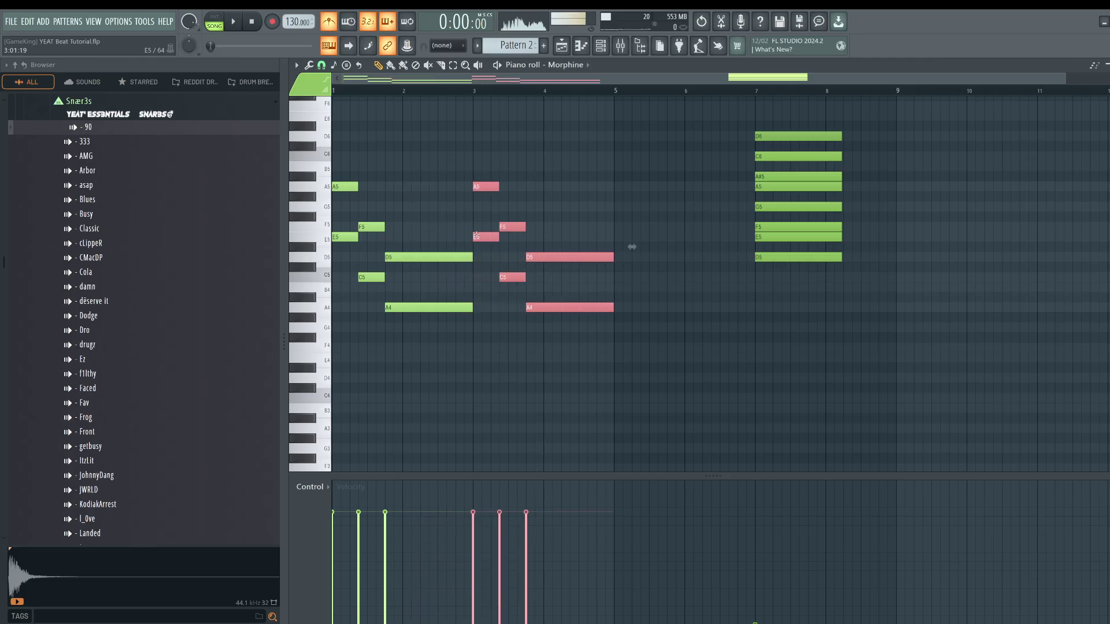
left_click(527, 190)
- Replace the Morphine instrument with PoiZone, load the KBD 311 WoW Syn ToTc preset and play the chords with it
left_click(602, 47)
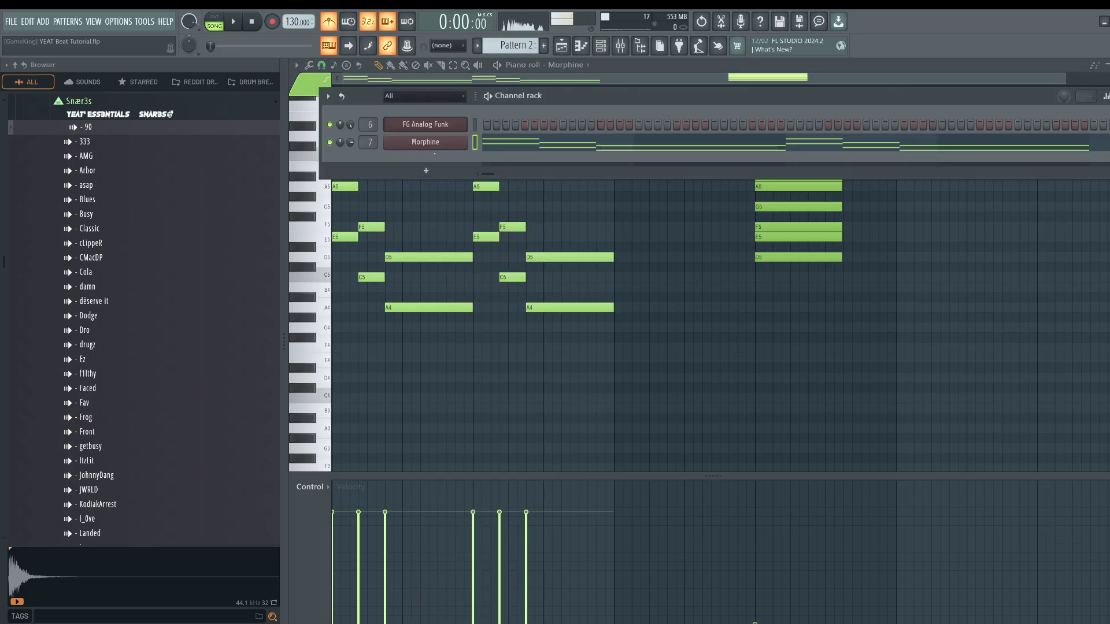
right_click(434, 141)
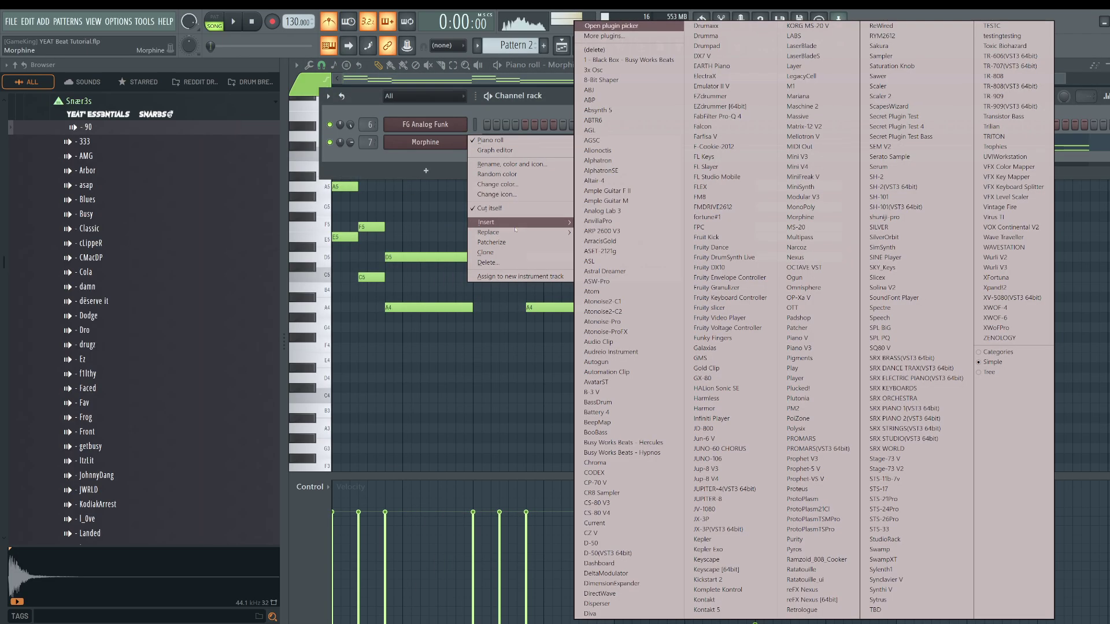
mouse_move(516, 232)
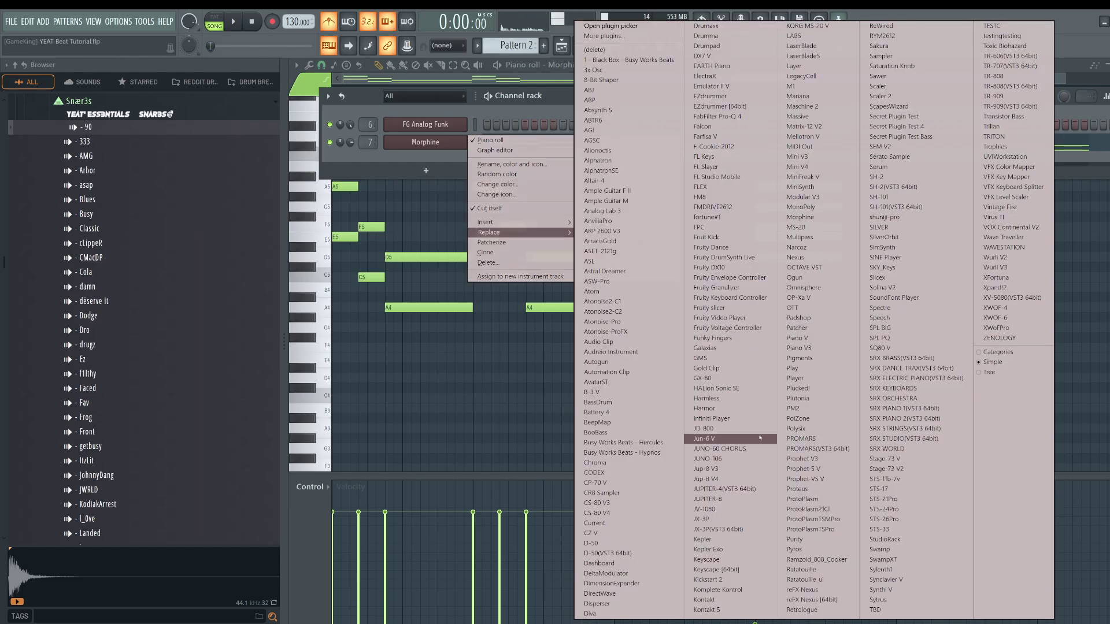
left_click(798, 418)
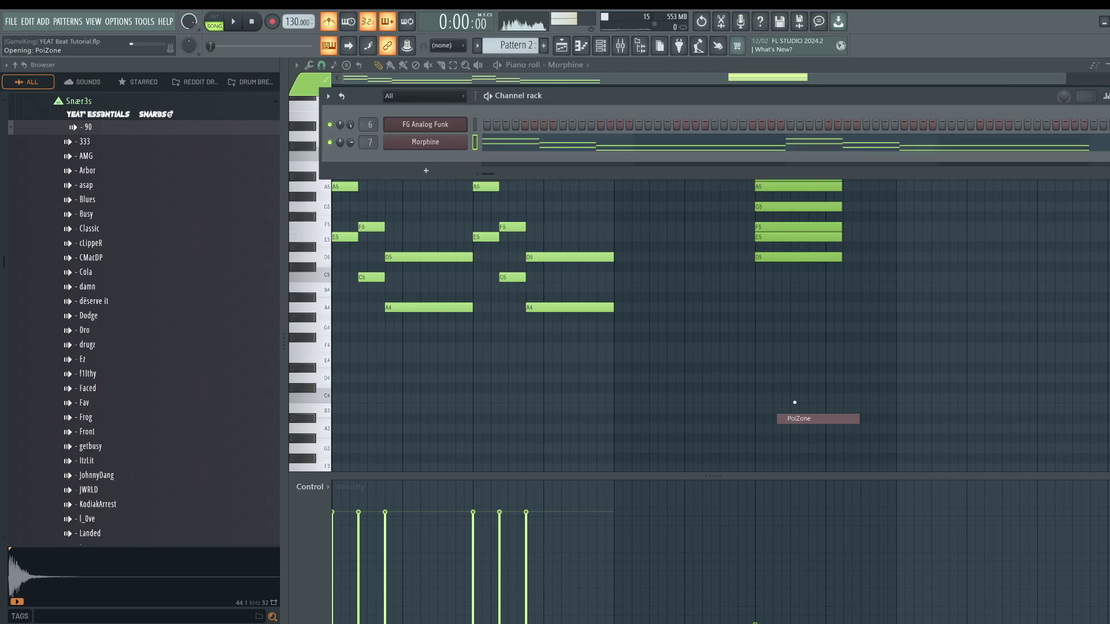
left_click(745, 140)
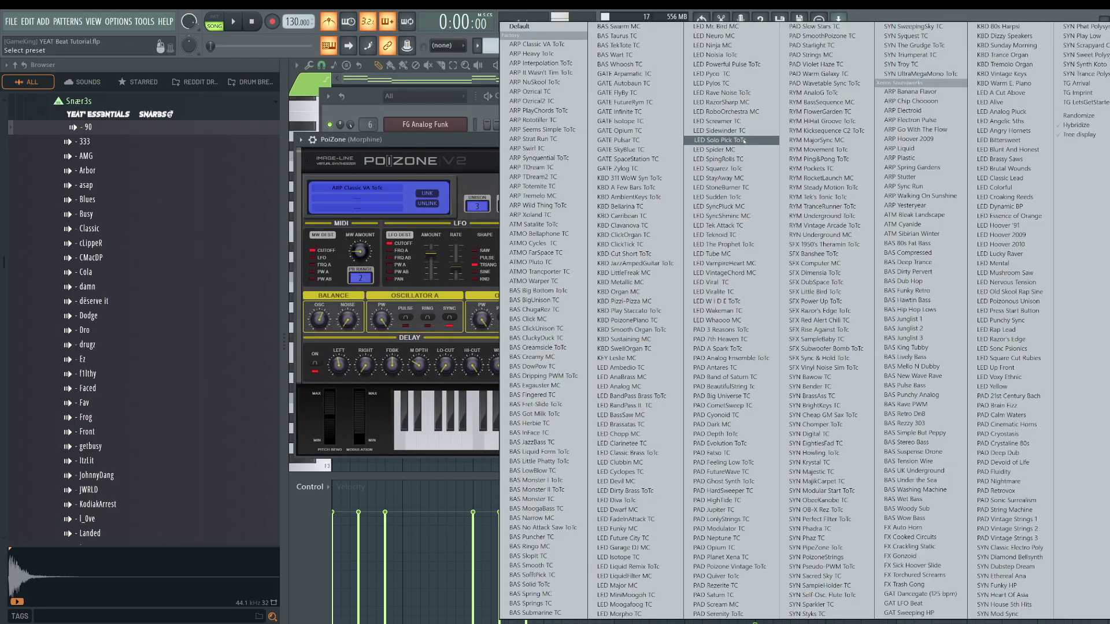
left_click(635, 178)
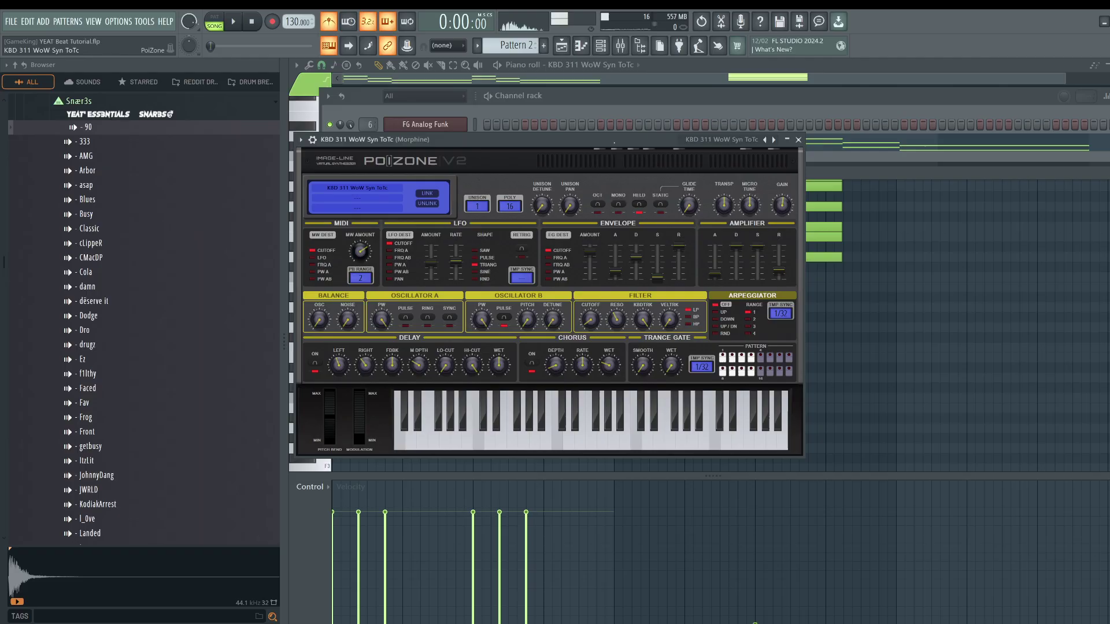
key("space")
left_click(798, 140)
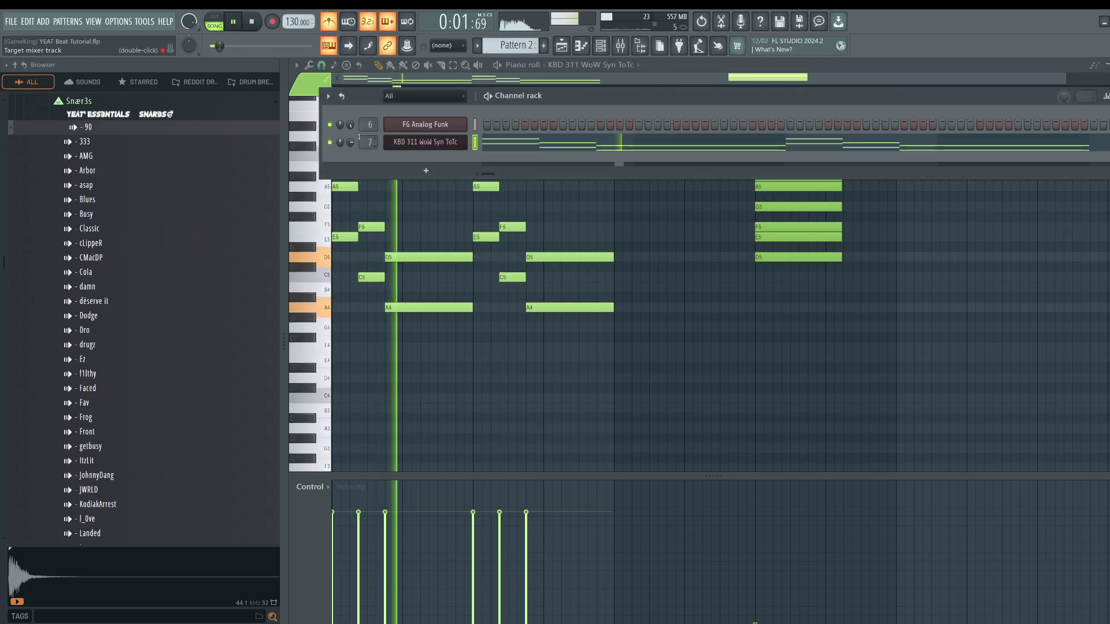
key("space")
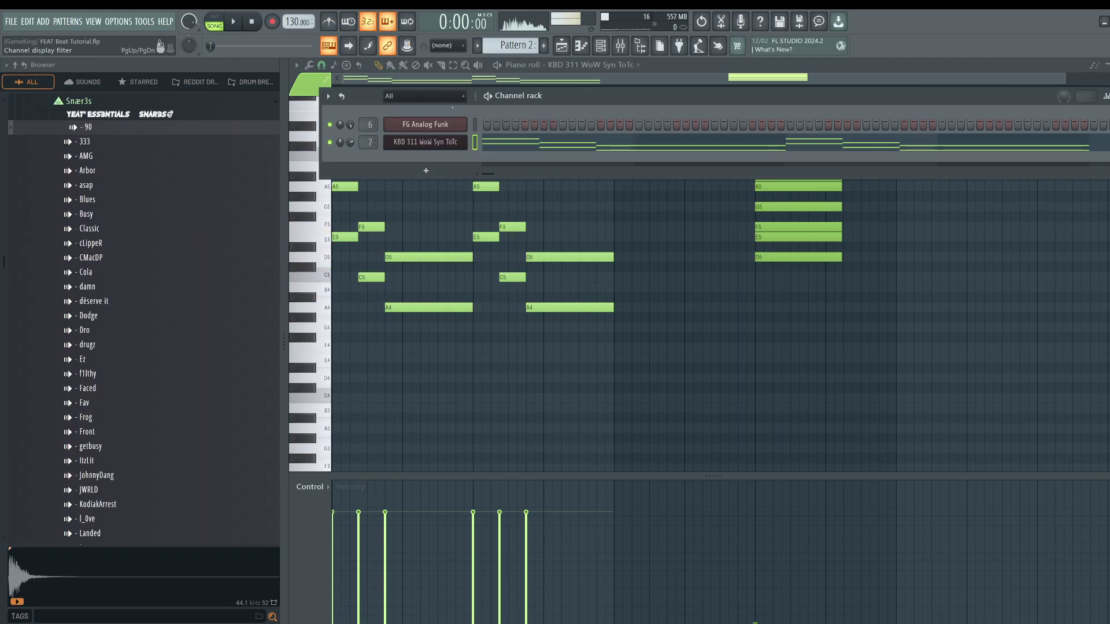
- Reopen the PoiZone channel and set its unison to 2 during playback
key("F6")
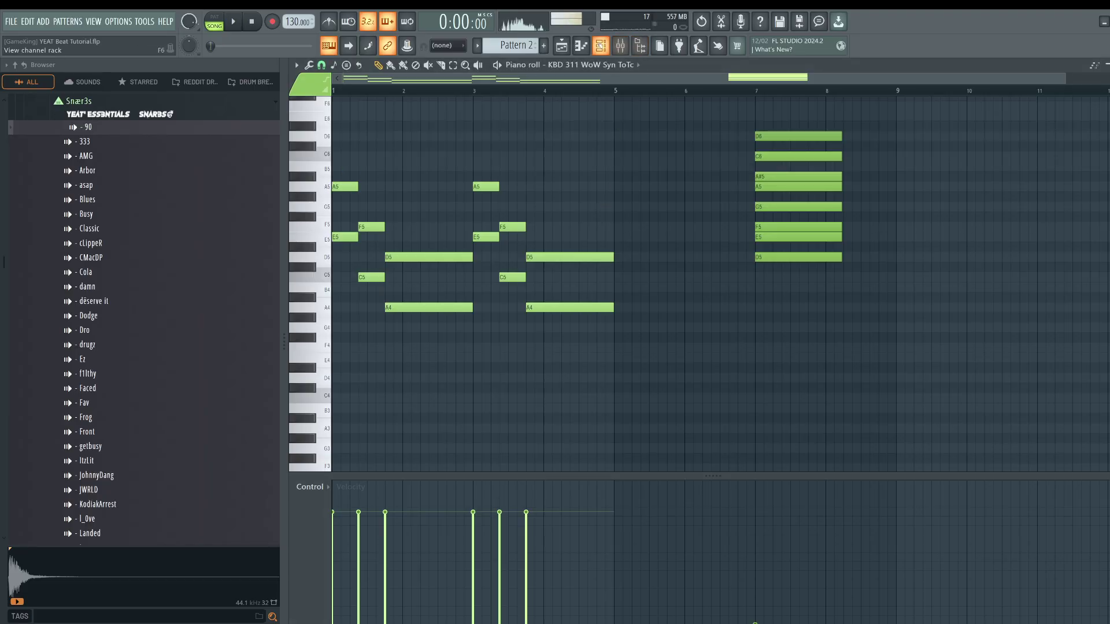
key("F6")
left_click(415, 142)
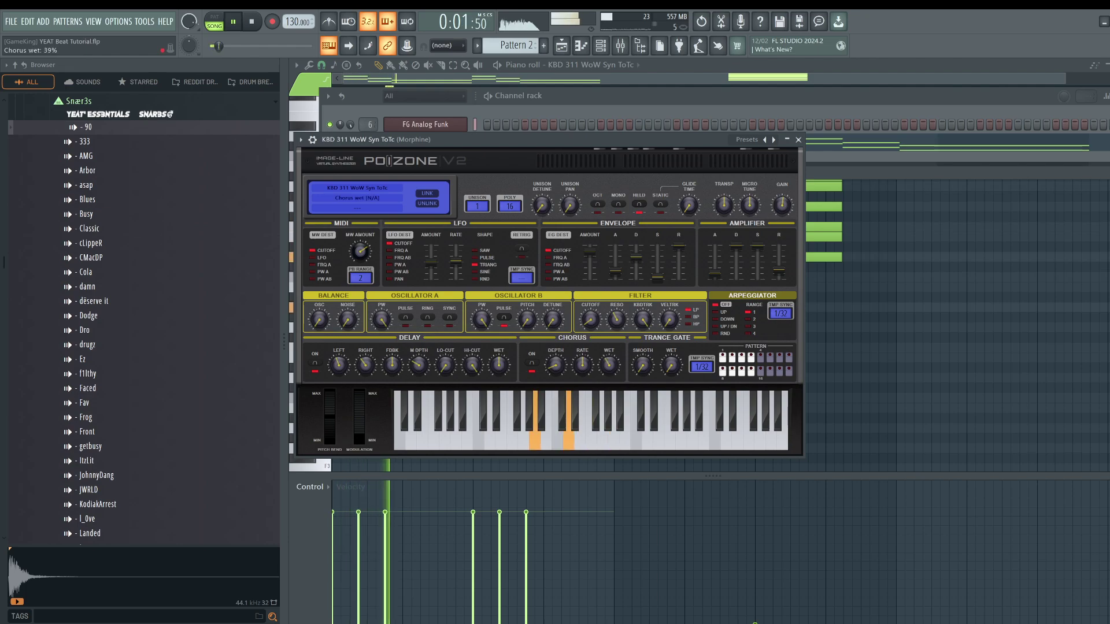
left_click_drag(477, 207, 476, 199)
key("space")
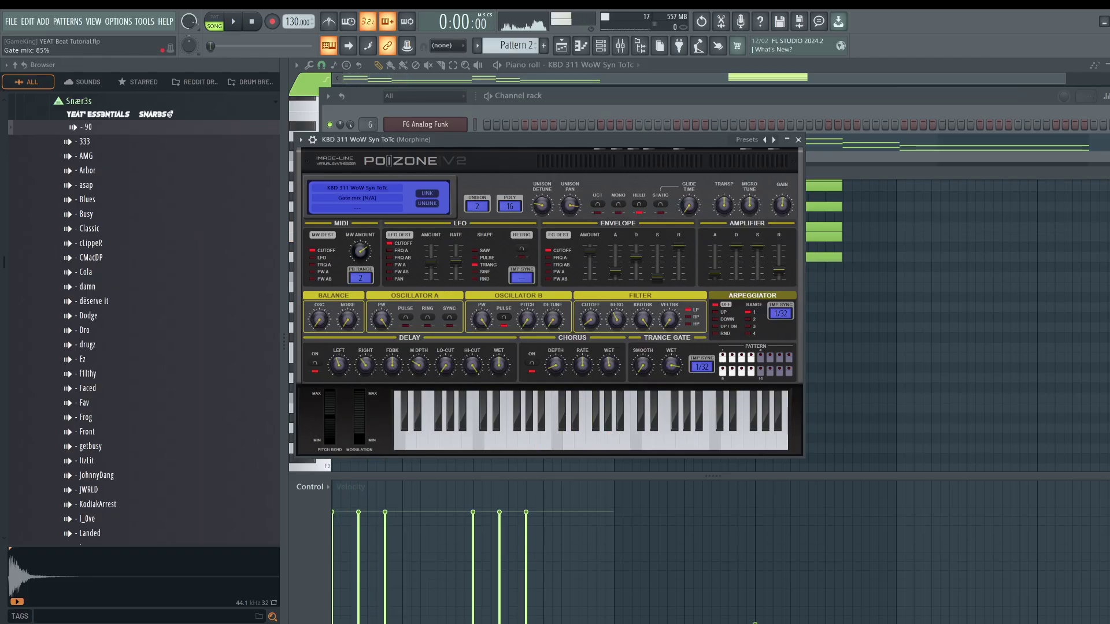
- Adjust PoiZone's trance gate wet mix and check the sound in playback
key("space")
left_click_drag(671, 366, 671, 350)
key("space")
key("space")
key("space")
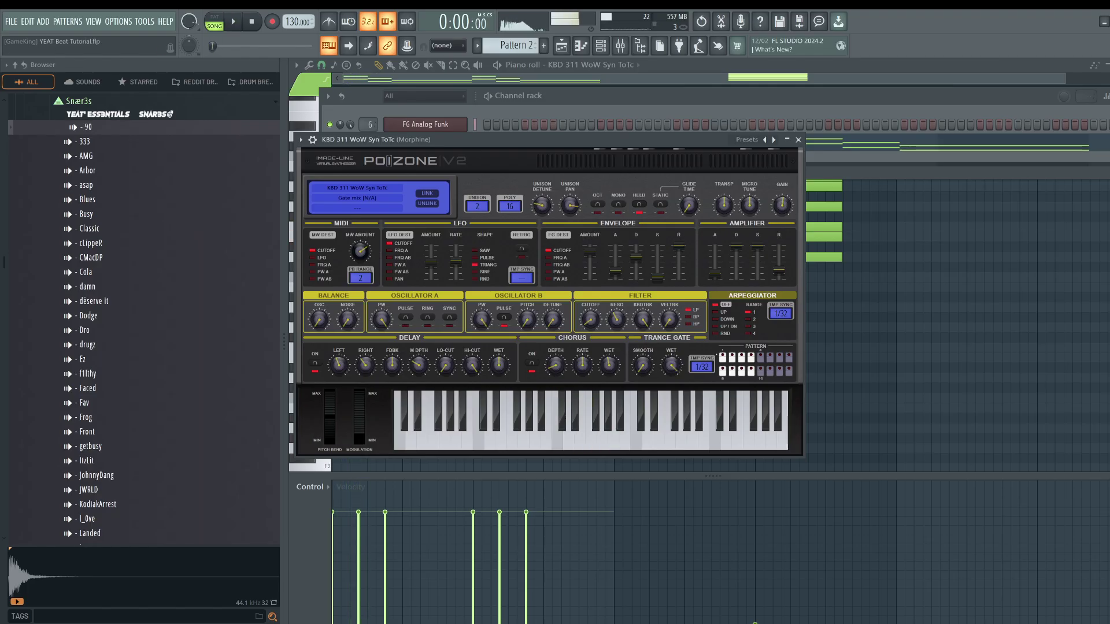
- Try toggling steps of PoiZone's trance gate pattern, including step 10, while the chords play
key("space")
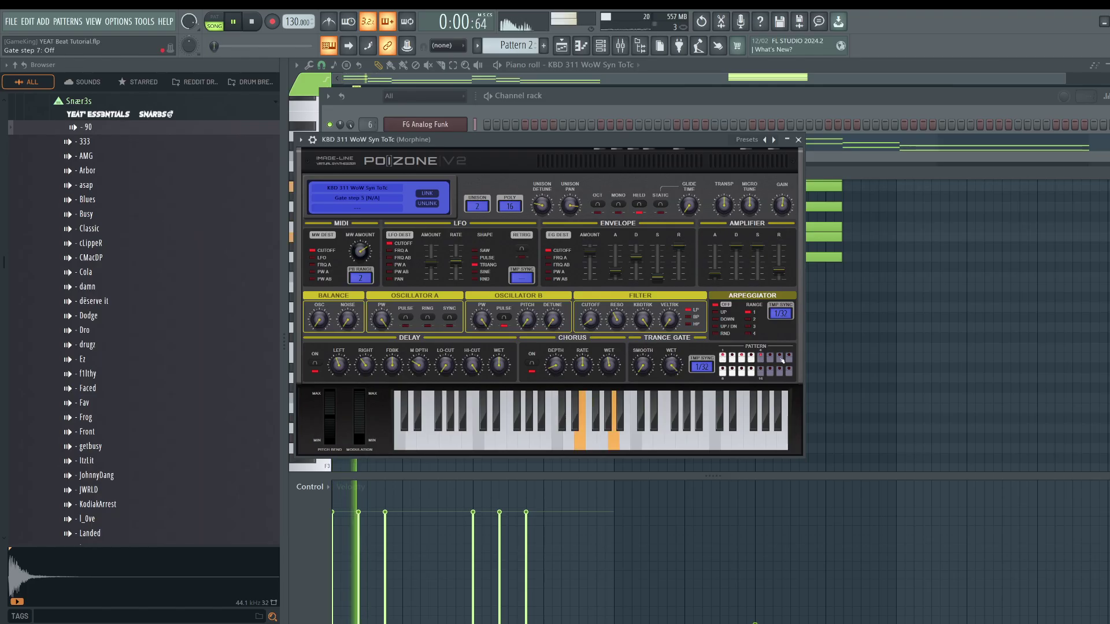
key("space")
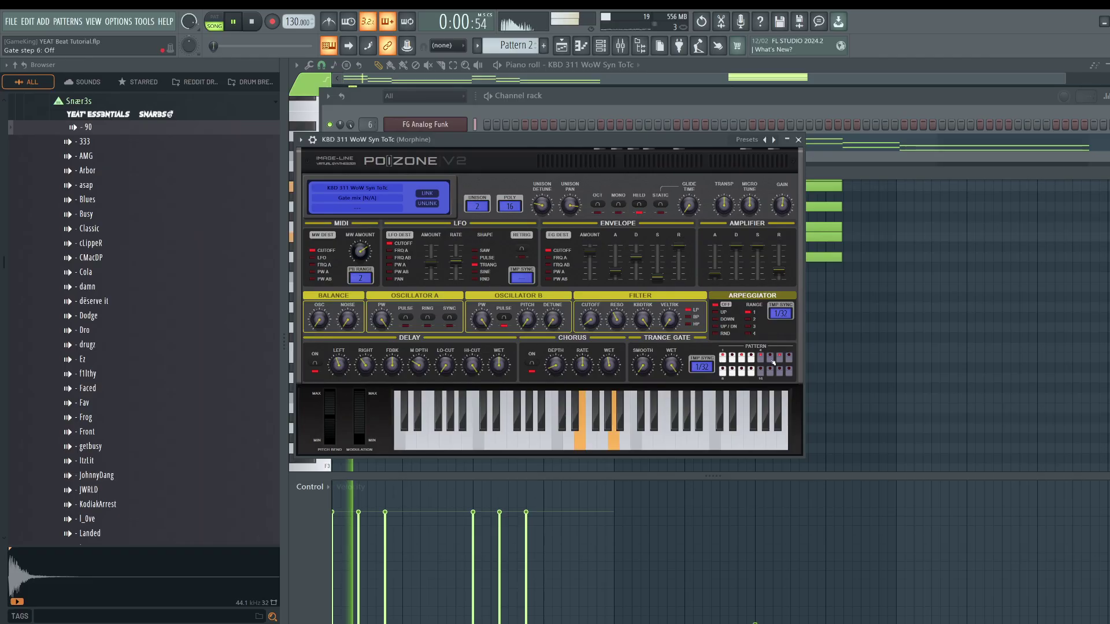
right_click(722, 369)
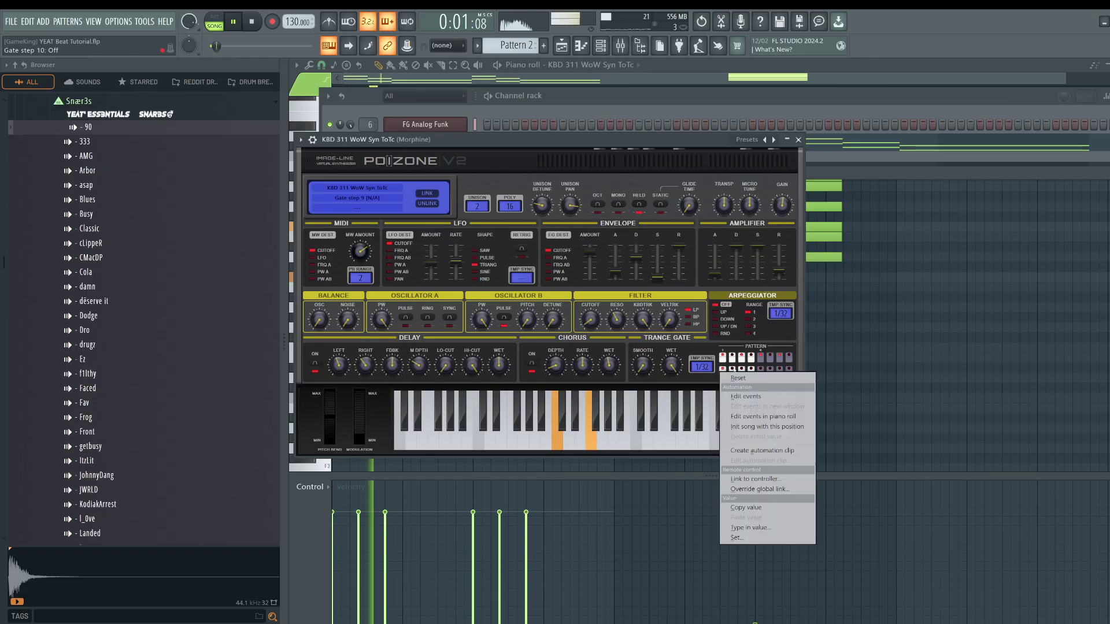
right_click(732, 370)
right_click(731, 370)
left_click(732, 371)
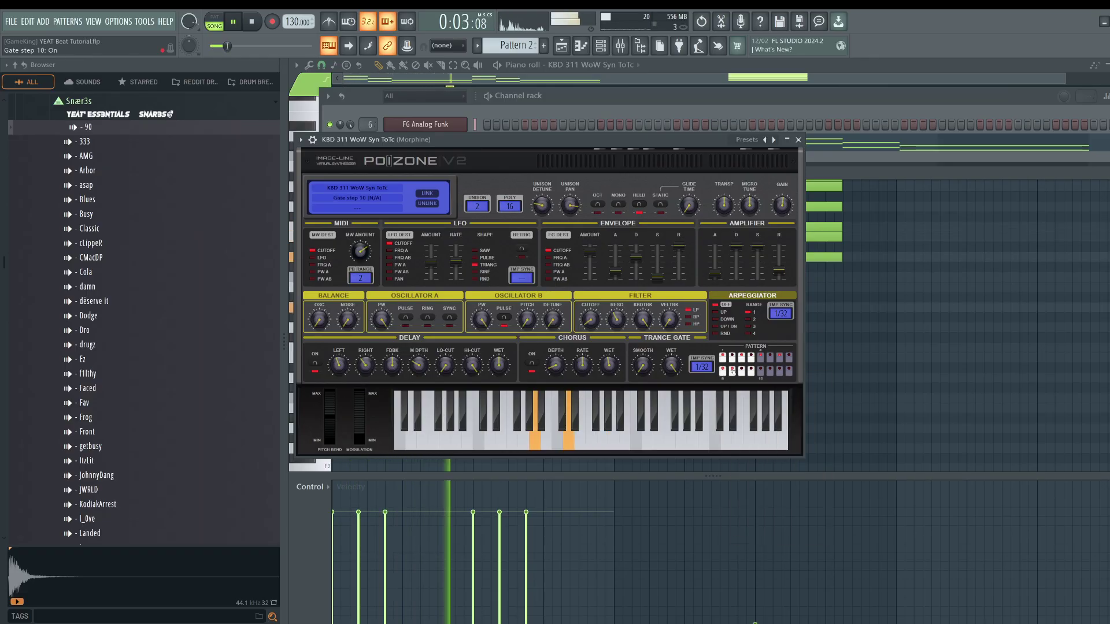
left_click(780, 372)
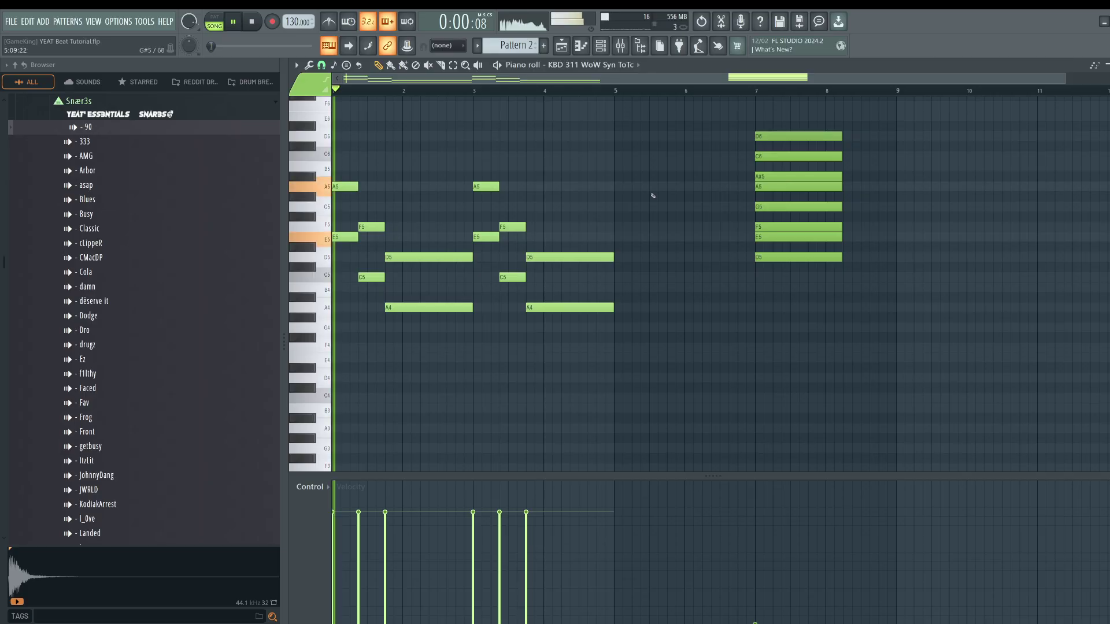
- In the playlist, duplicate the Pattern 2 clip into bars 5–8, trim the Pattern 1 clip to eight bars and start playback
key("F6")
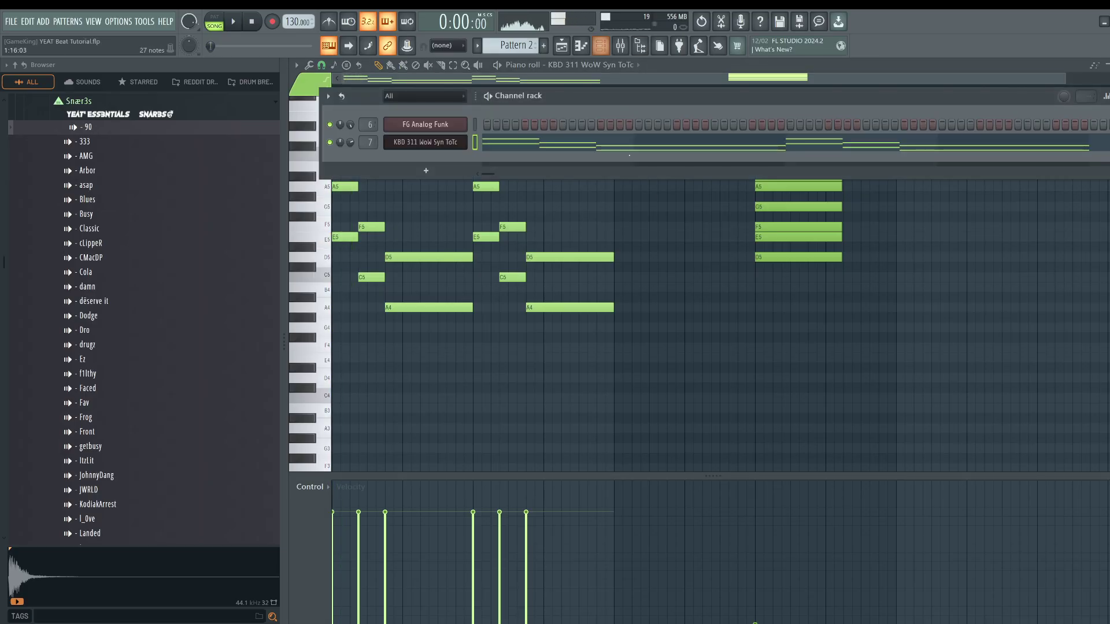
left_click(573, 48)
left_click_drag(608, 163, 559, 149)
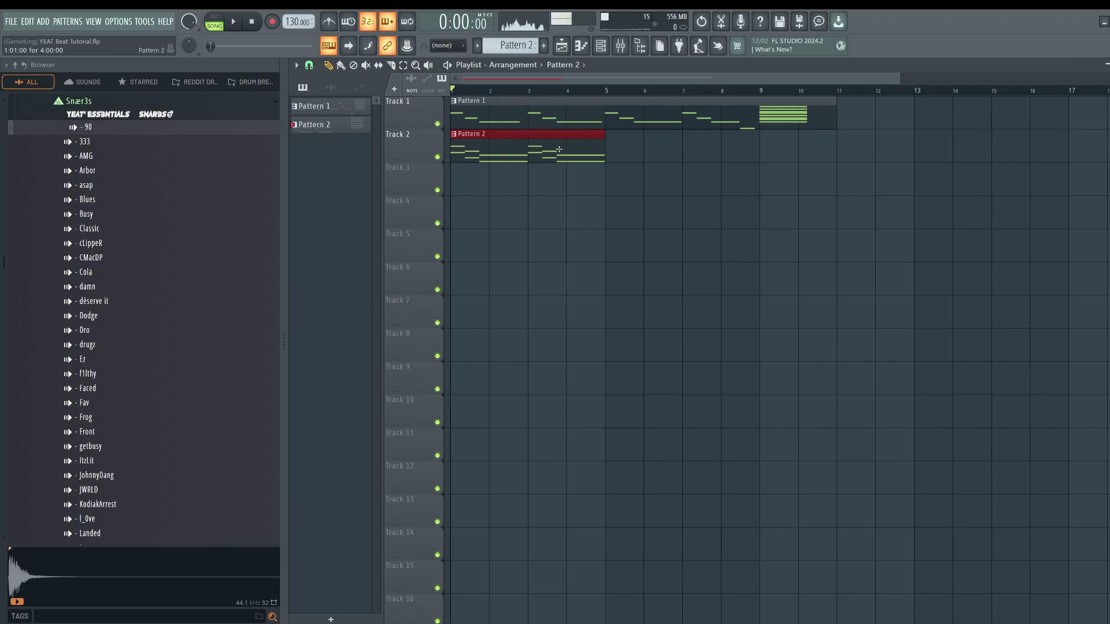
key("ctrl+b")
key("space")
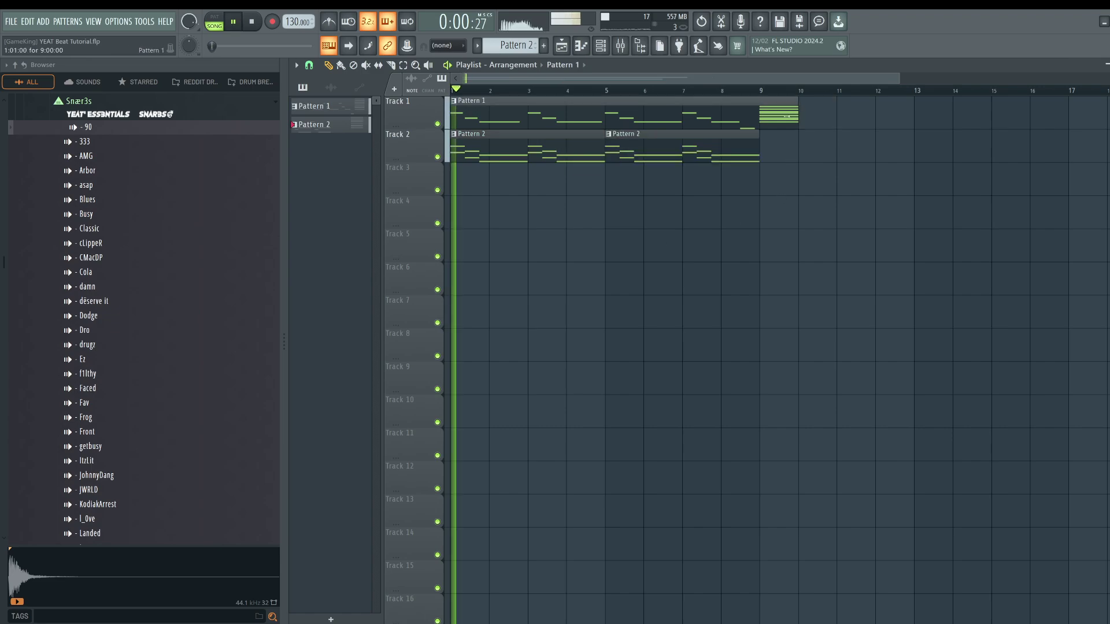
- Adjust the filter cutoff of the KBD 311 WoW Syn ToTc channel while both patterns play, and stop playback
left_click(600, 45)
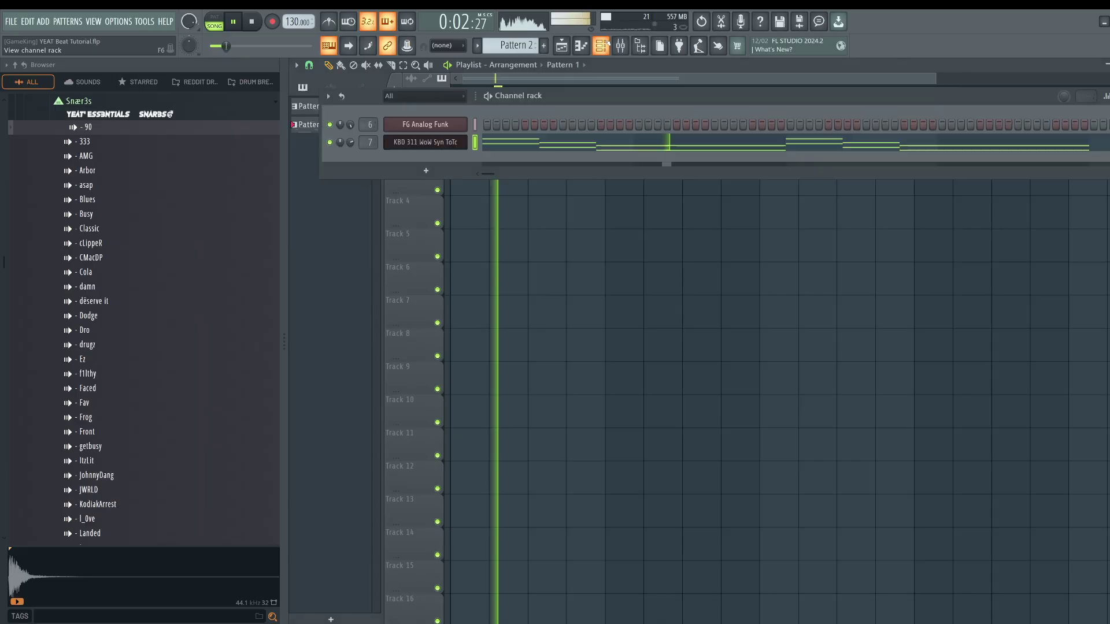
left_click(437, 141)
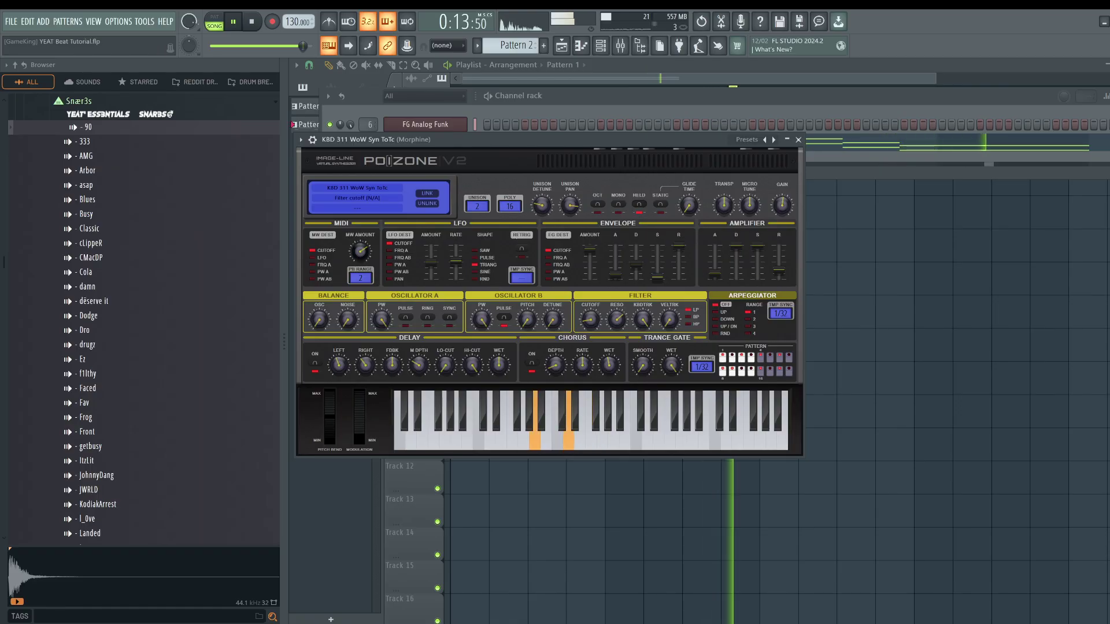
right_click(850, 240)
key("space")
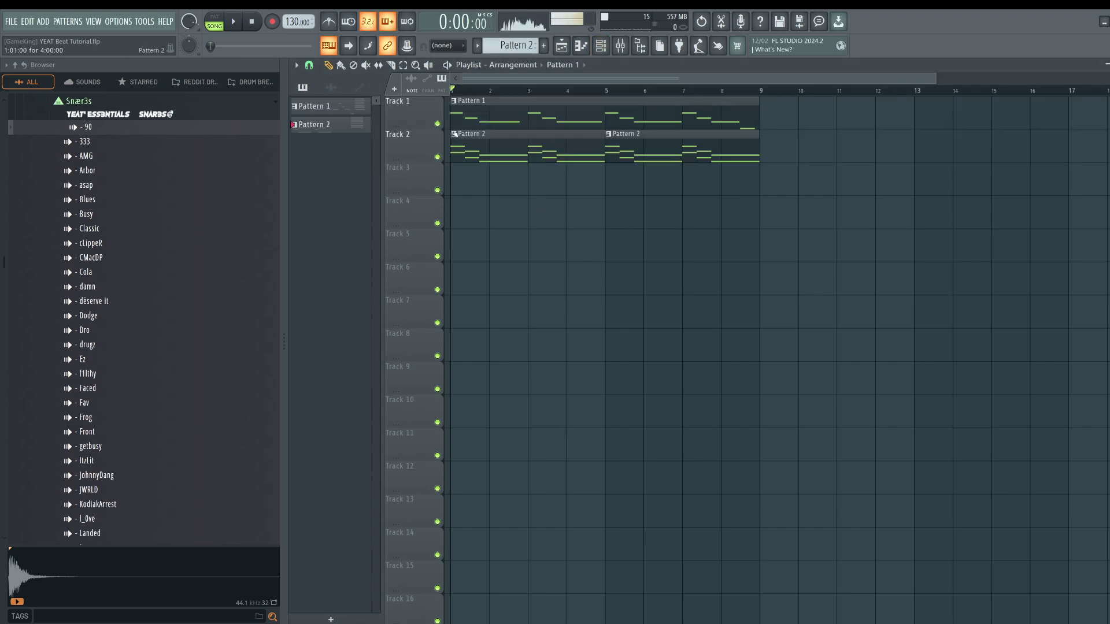
- Rename playlist Track 2 as Harmony/Rhythm
right_click(424, 134)
left_click(432, 135)
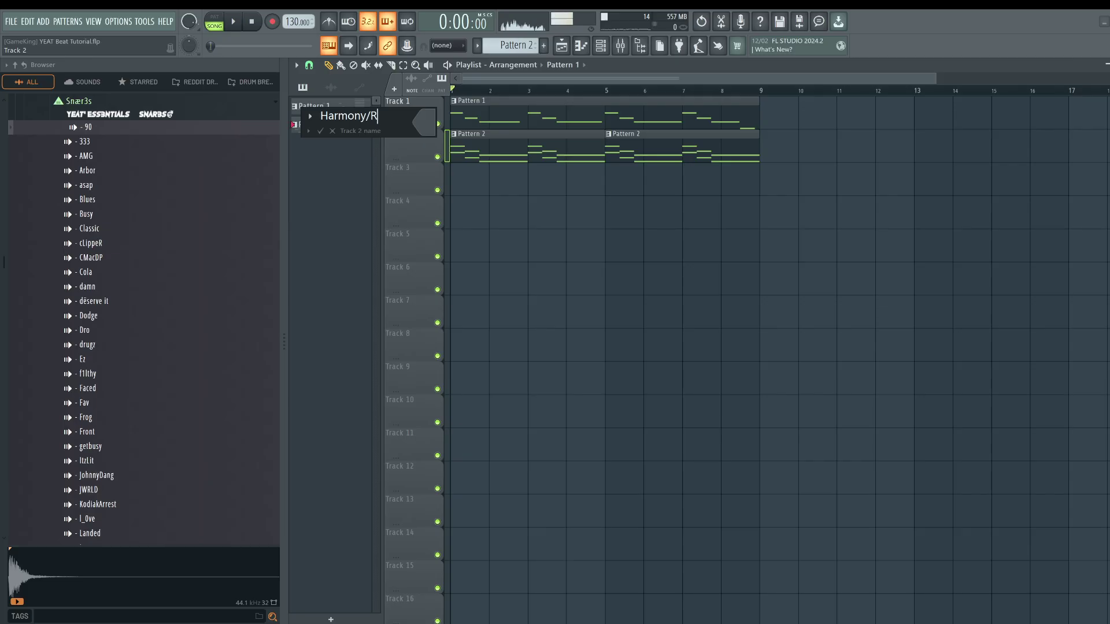
type("Harmony/Rhythm")
key("Return")
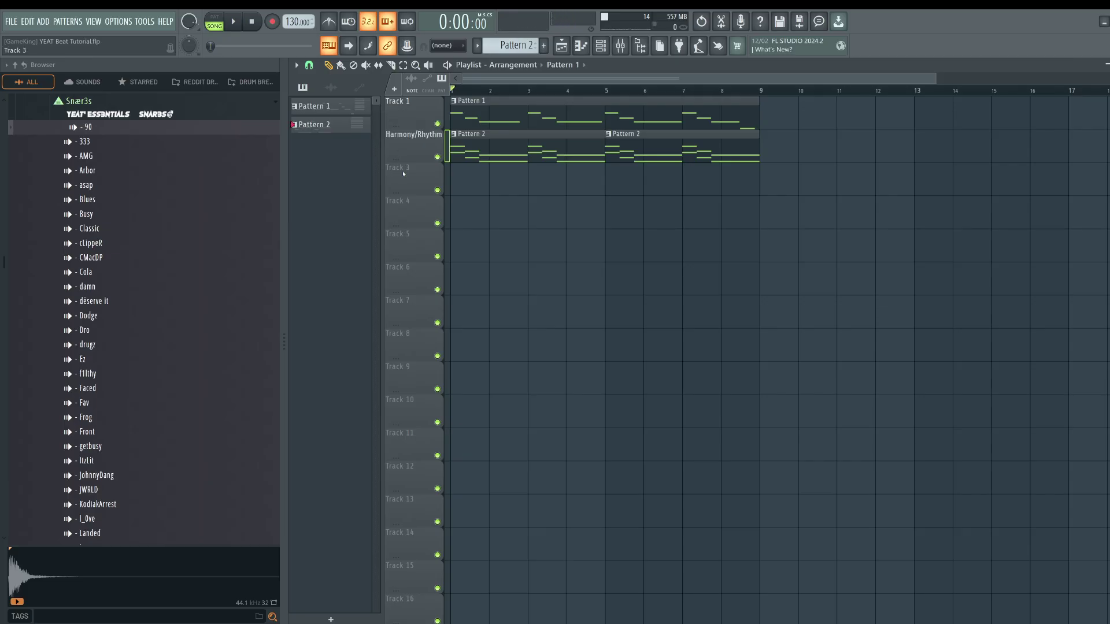
- Rename playlist Track 1 as Topline
right_click(389, 104)
left_click(405, 108)
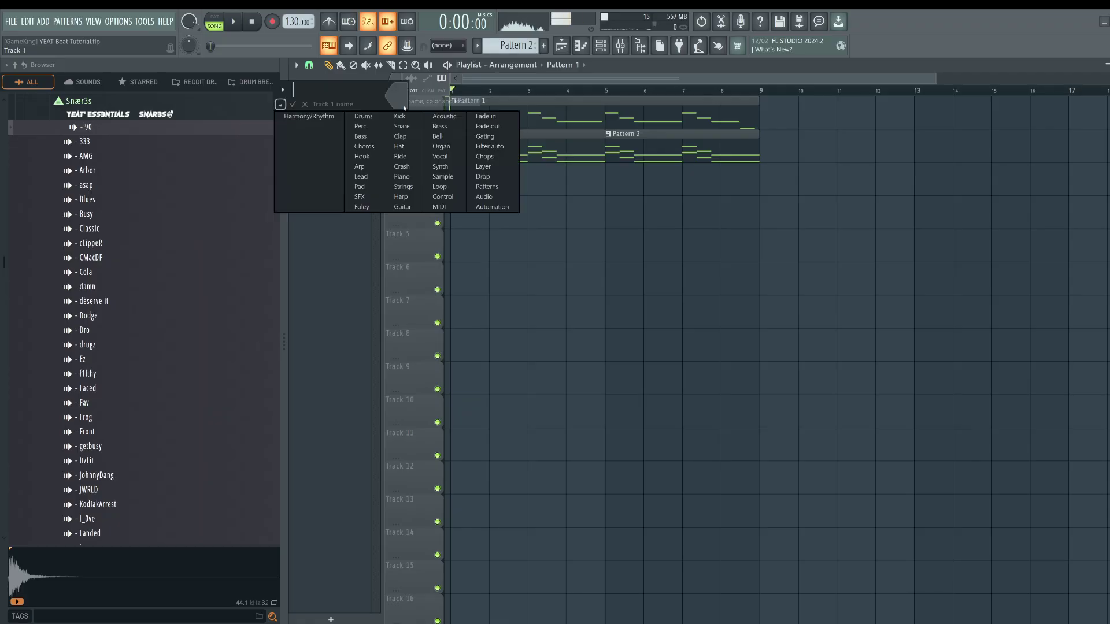
key("Escape")
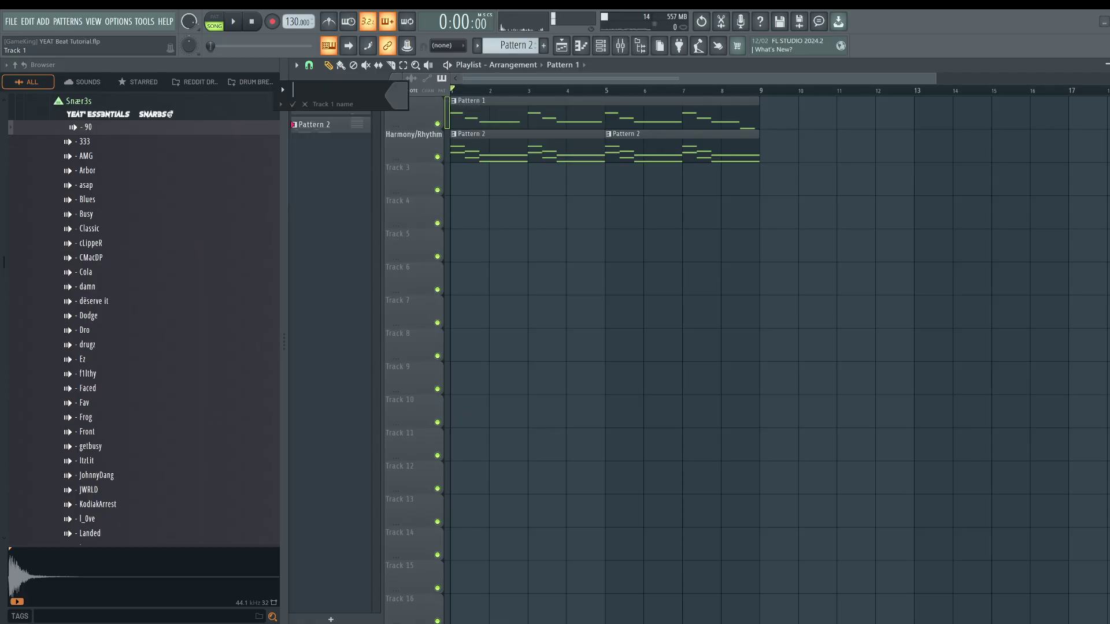
key("Escape")
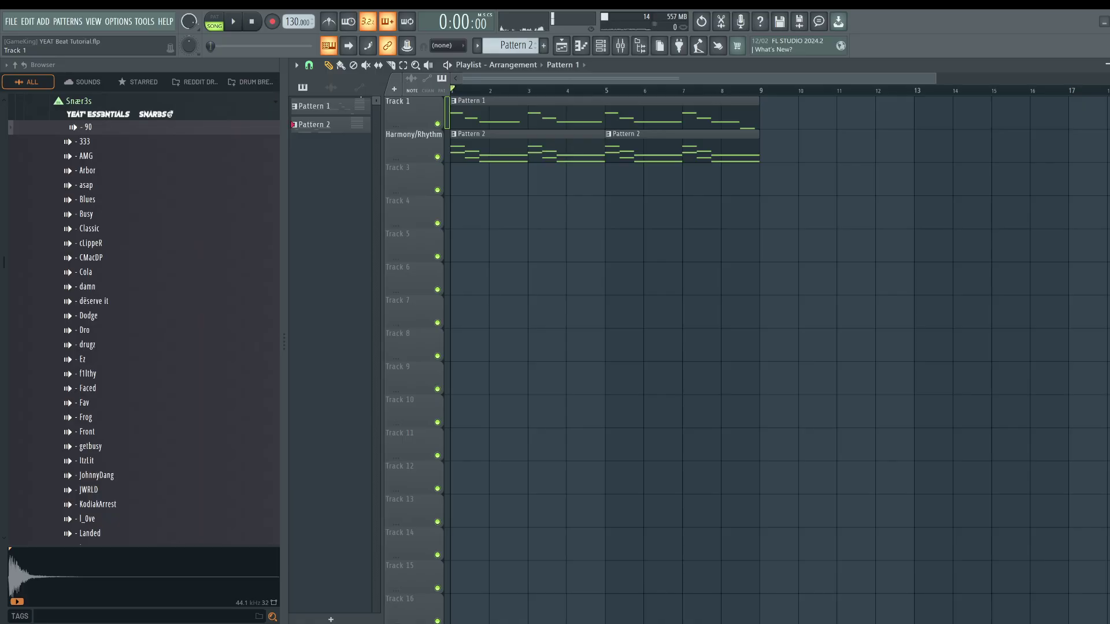
- Move the Pattern 1 clip down to Track 3 and rename that track Contrast, leaving its color as is
left_click_drag(486, 107, 514, 180)
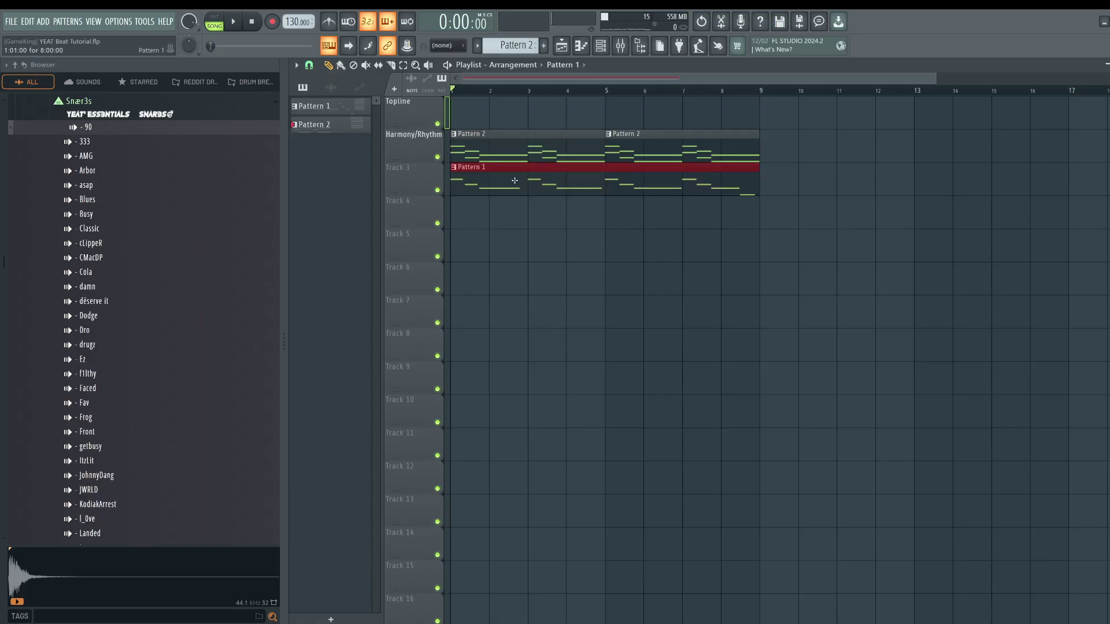
right_click(408, 165)
left_click(429, 168)
left_click(403, 167)
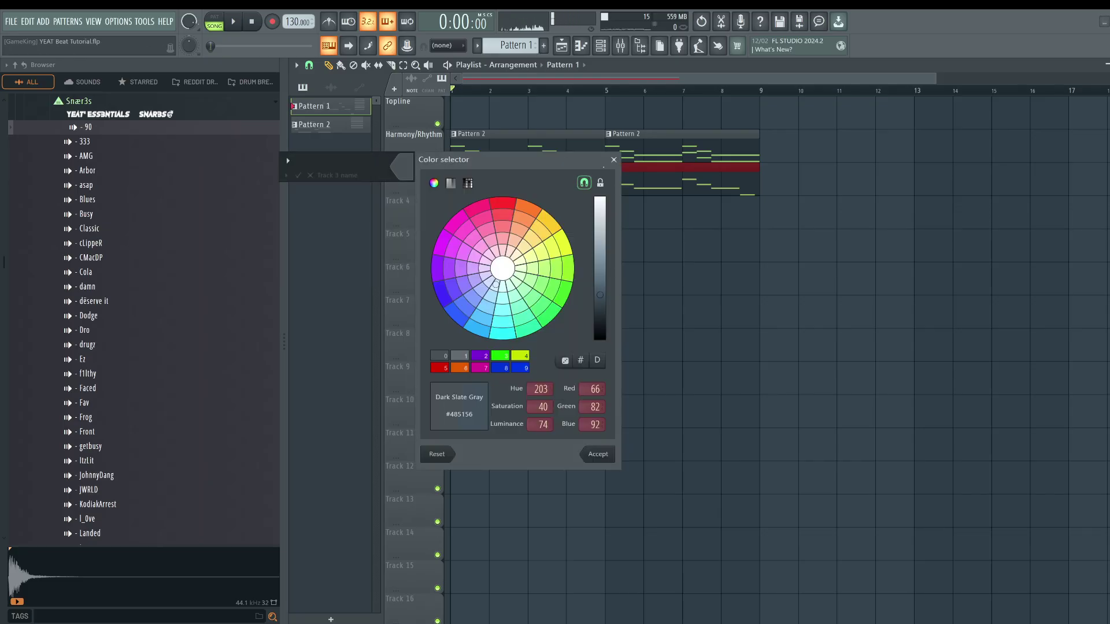
left_click(614, 160)
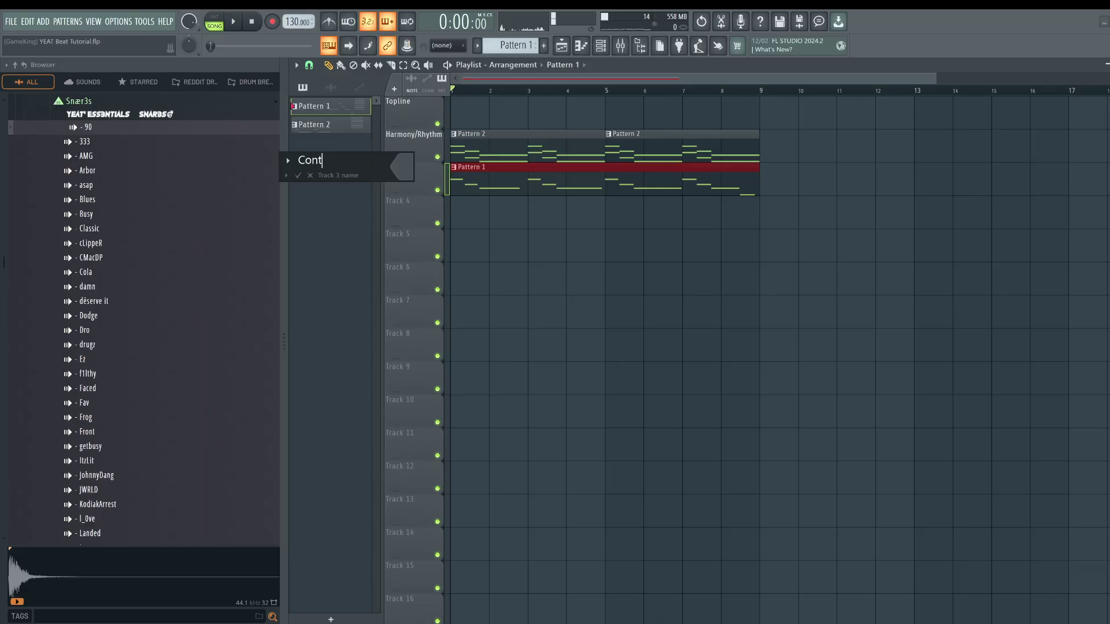
key("Return")
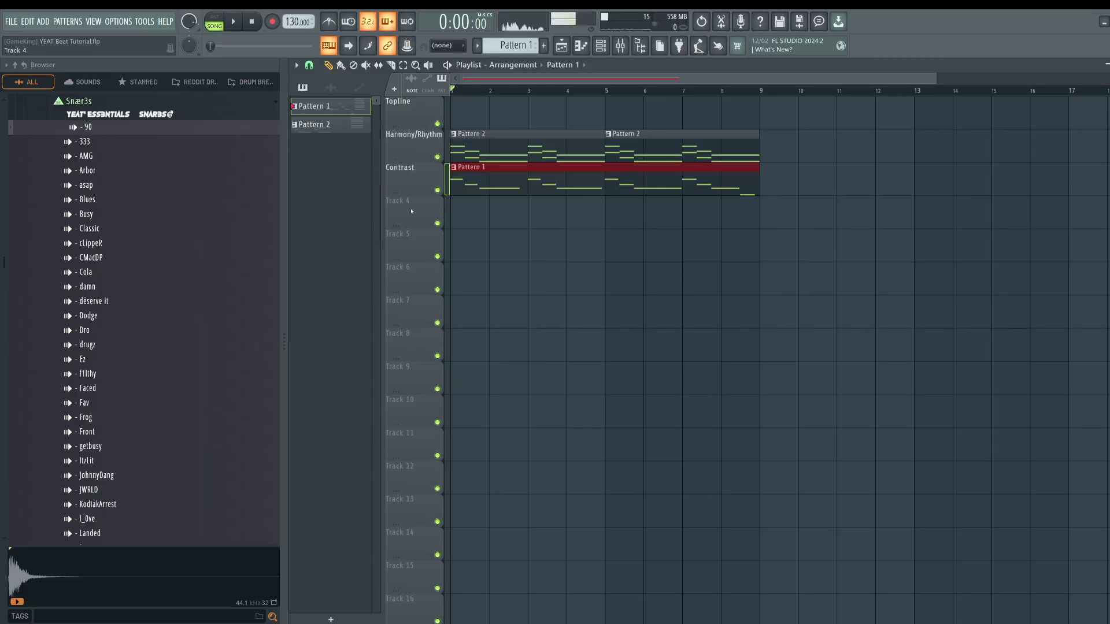
- Rename playlist Track 4 as Rhythm
right_click(412, 211)
left_click(439, 213)
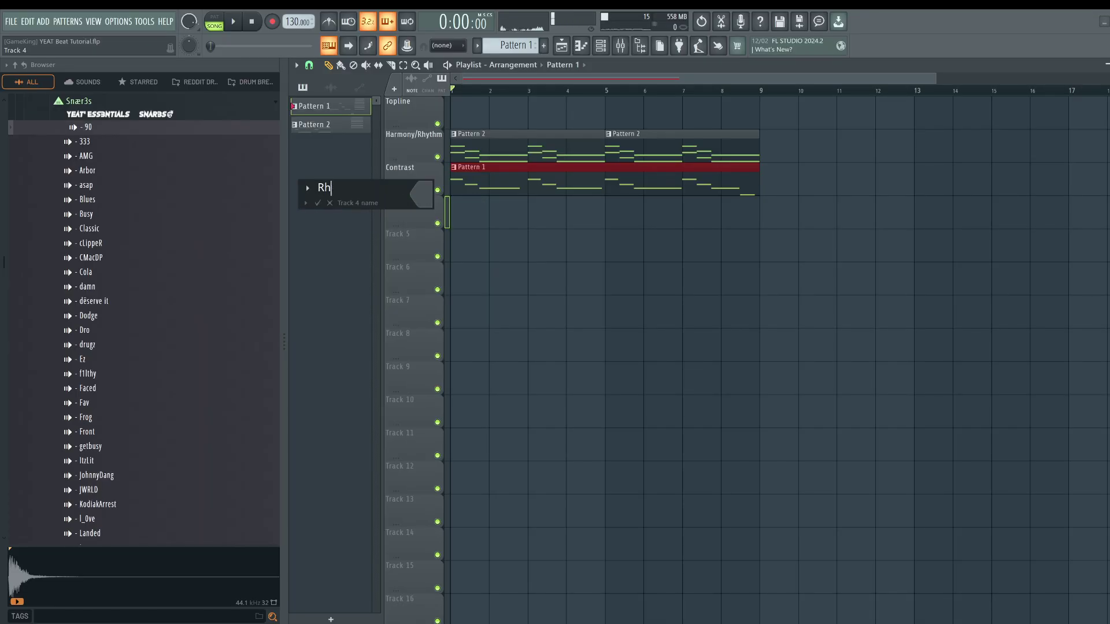
type("Rhythm")
key("Return")
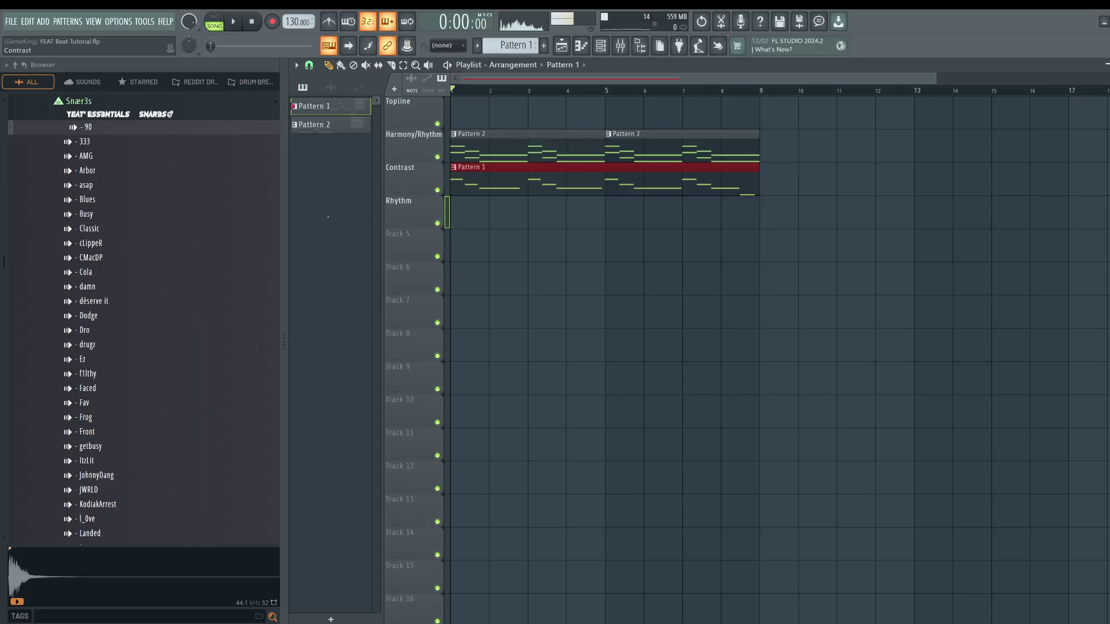
- Isolate the Harmony/Rhythm track briefly, restore all tracks, select both Pattern 2 clips and play the arrangement
left_click(438, 157, "ctrl")
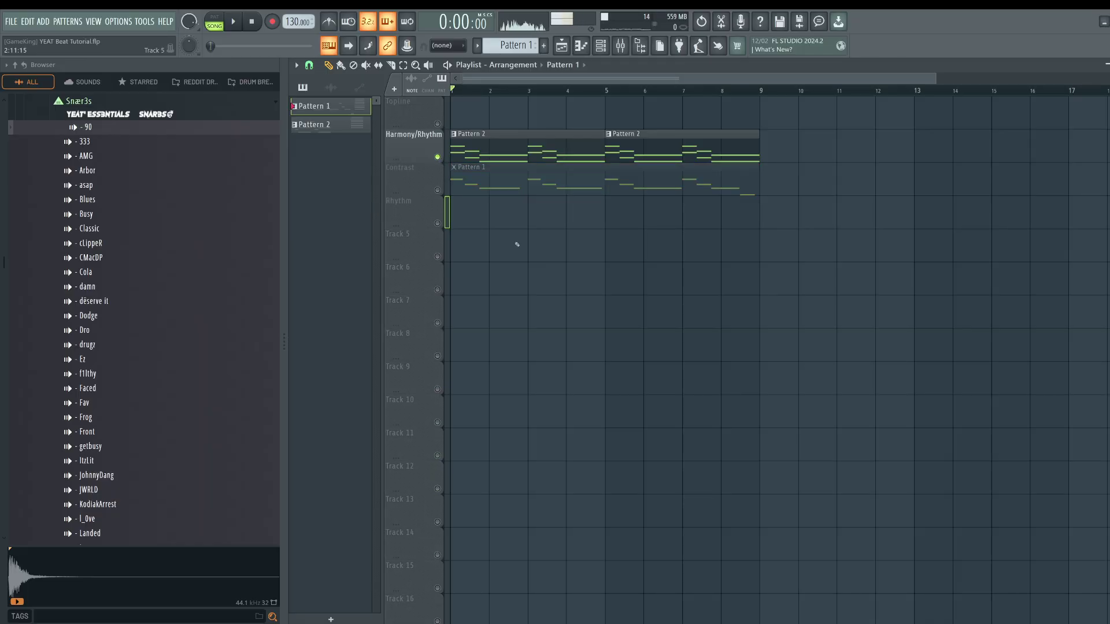
left_click(437, 156, "ctrl")
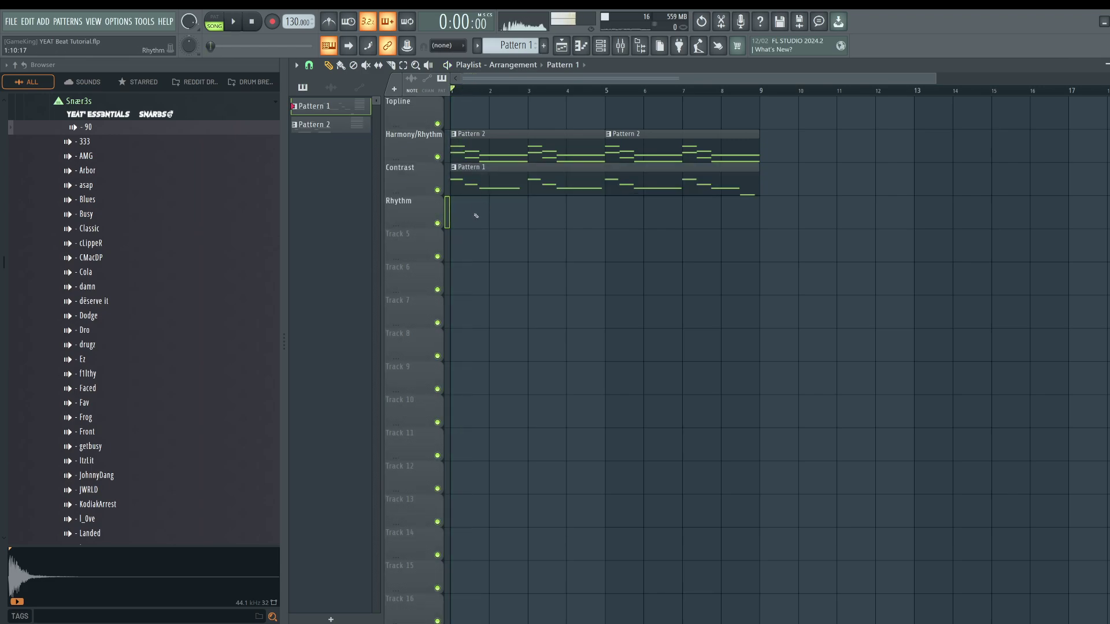
left_click_drag(468, 155, 721, 148)
key("space")
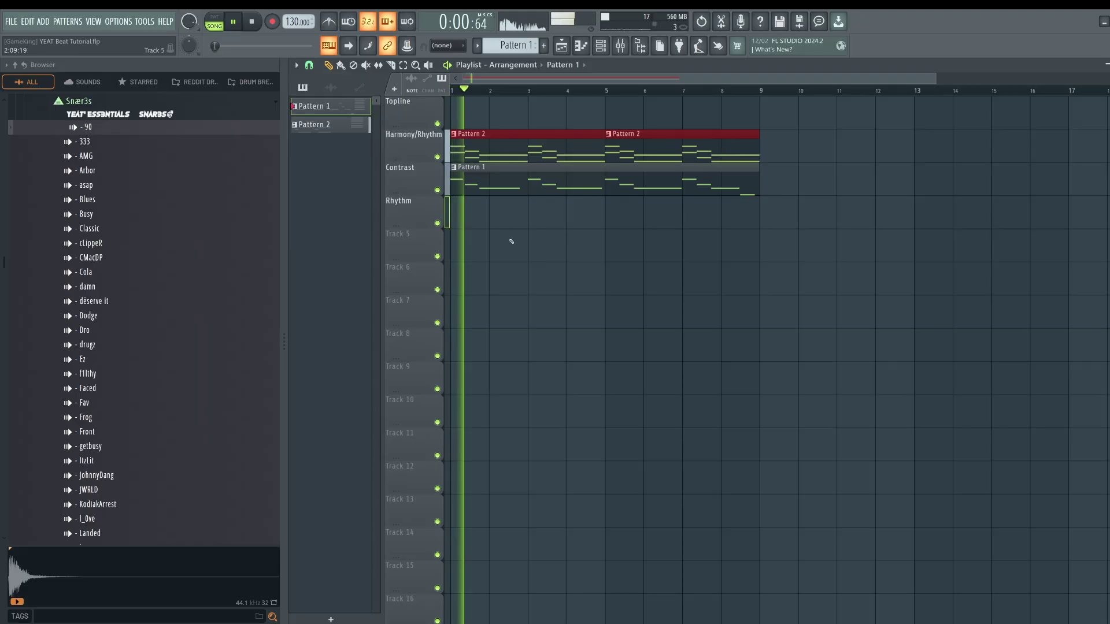
- Try the FG Analog Funk melody in Pattern 1 one octave lower and return it to the octave above
double_click(492, 181)
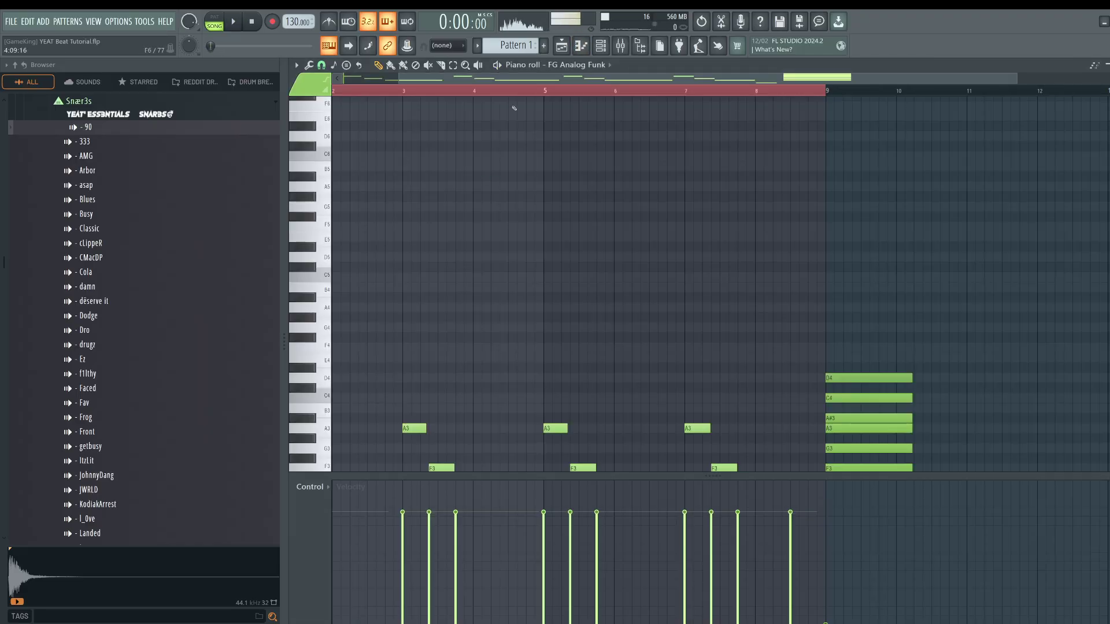
key("space")
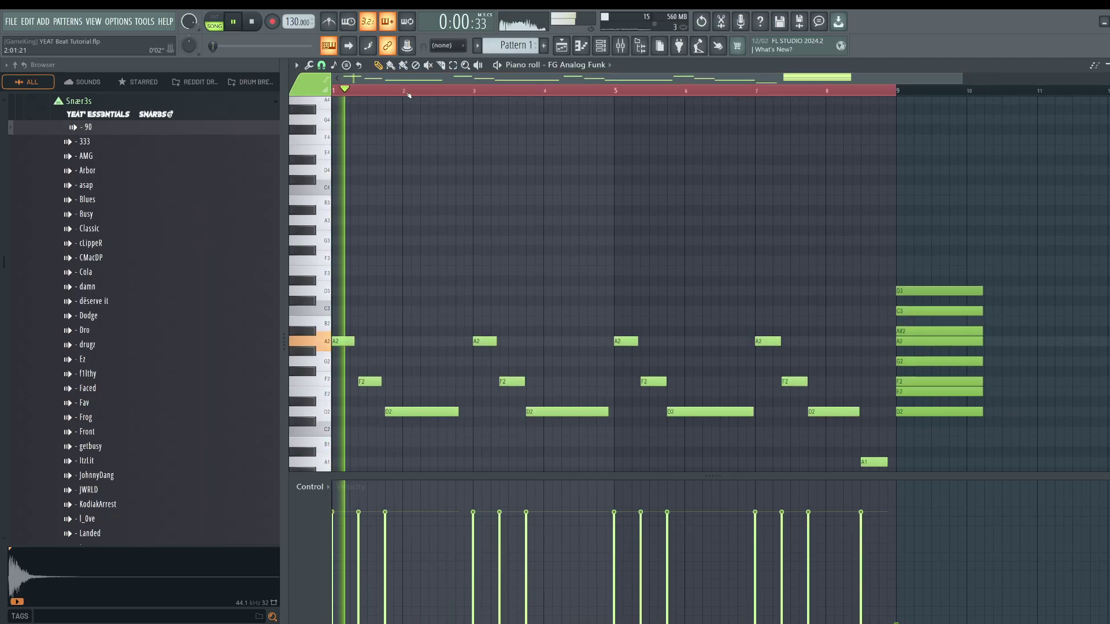
key("ctrl+Up")
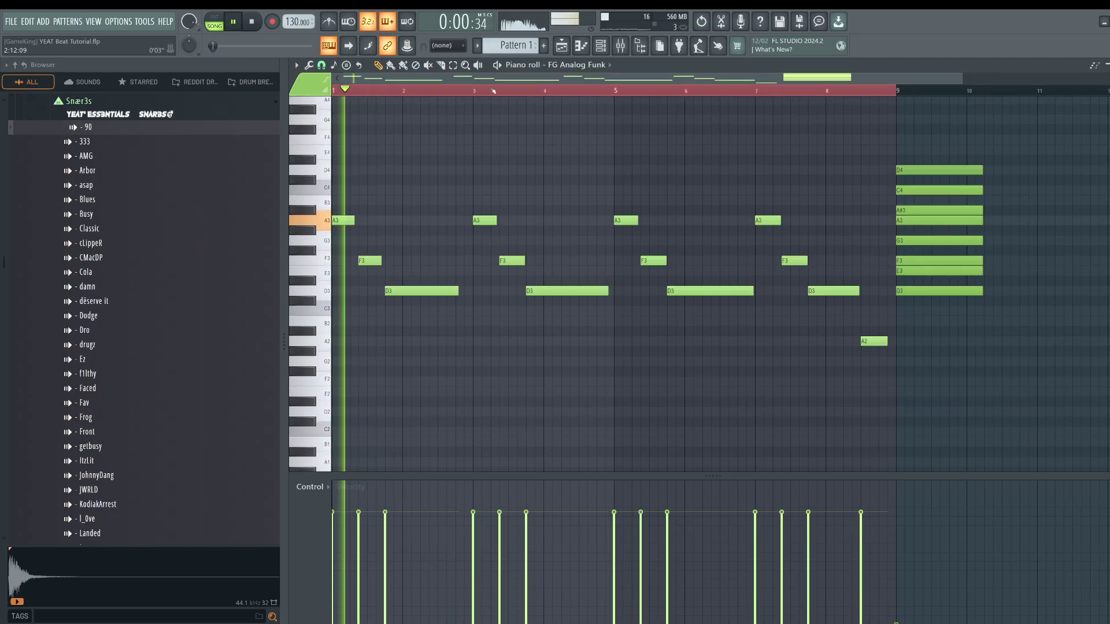
key("space")
- Load kHs Bitcrush and Fruity Delay 3 into the first two effect slots of mixer Insert 6, with Bitcrush bypassed
left_click(600, 46)
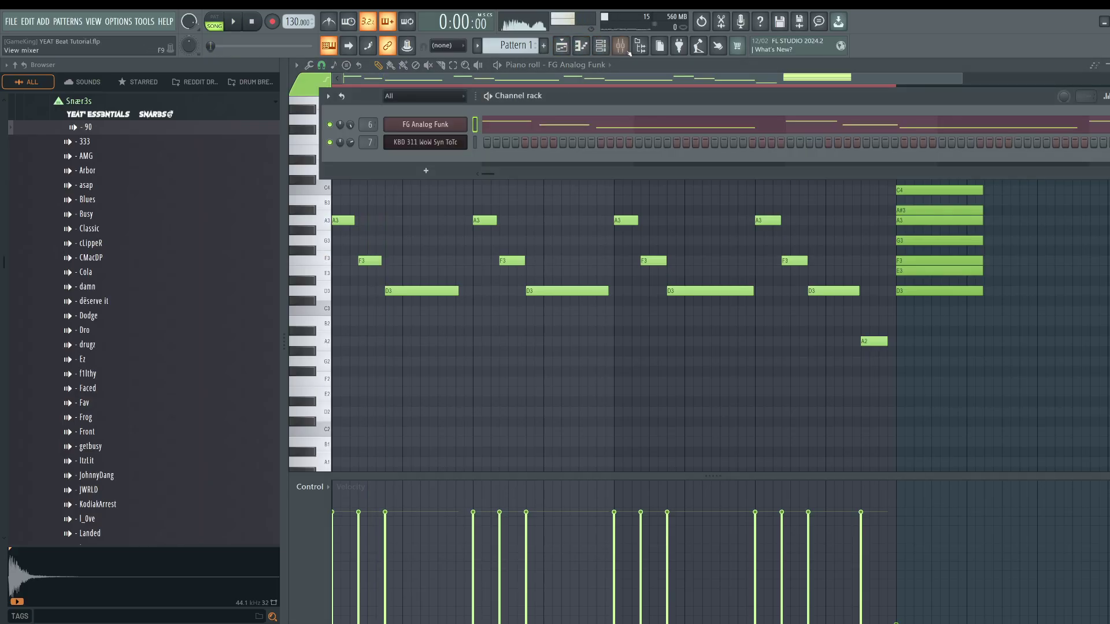
left_click(620, 45)
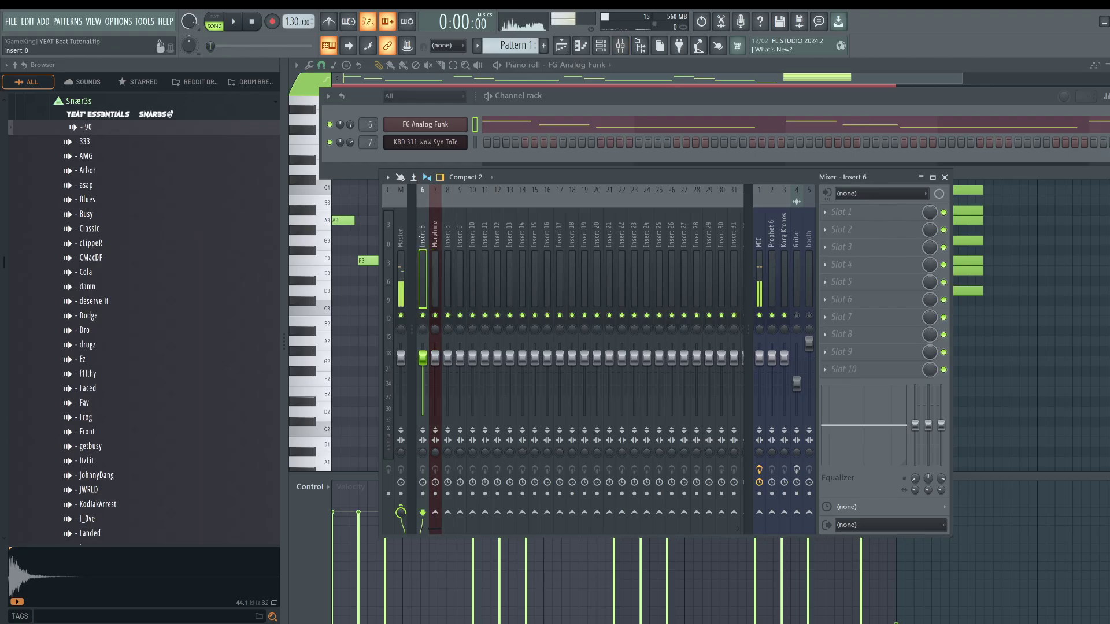
left_click(842, 213)
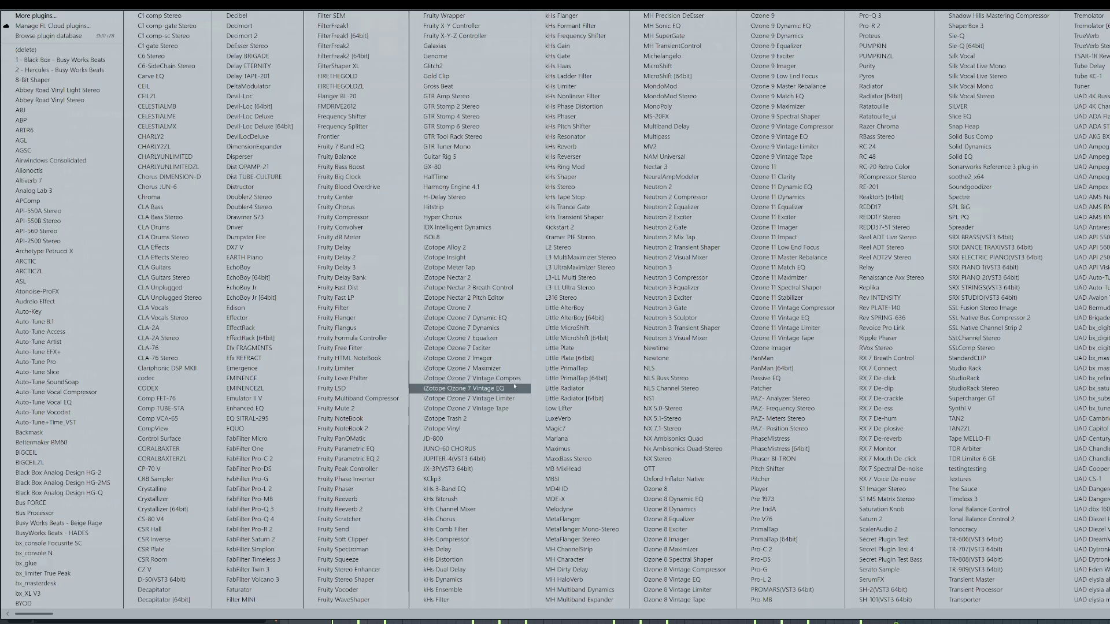
left_click(487, 499)
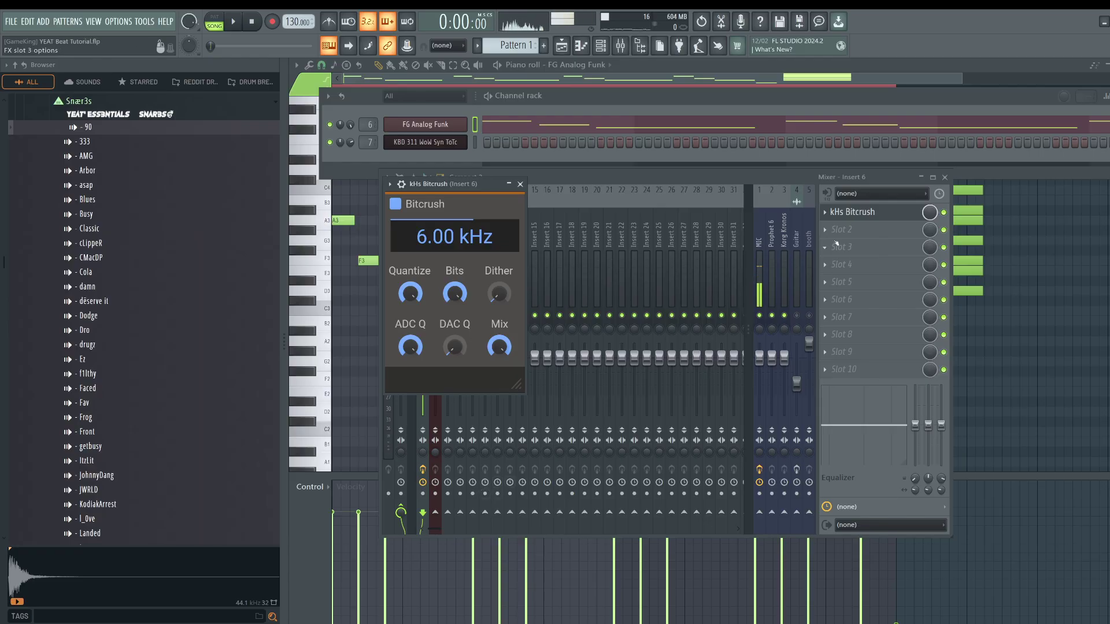
left_click(835, 244)
left_click(347, 268)
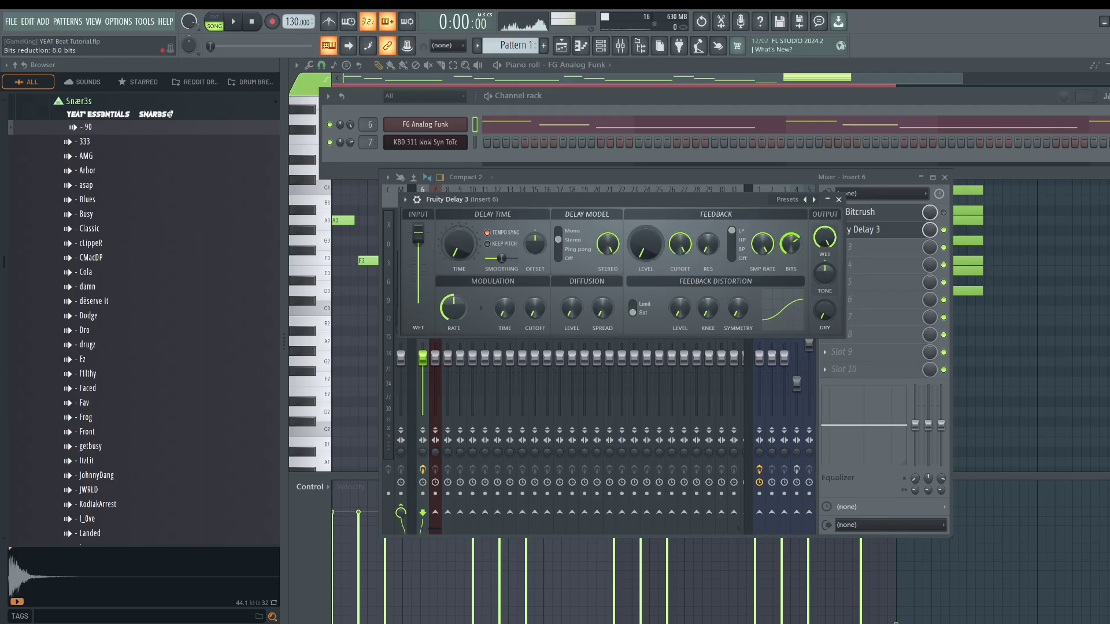
- Mute the KBD 311 WoW Syn ToTc channel and play the FG Analog Funk melody alone through the delay
key("space")
key("space")
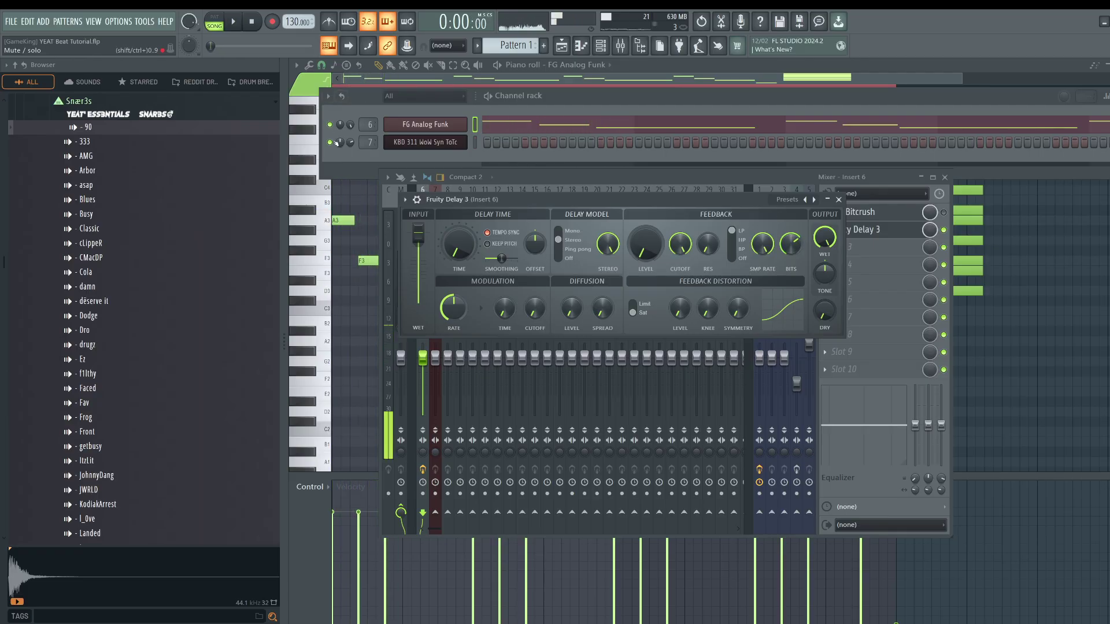
left_click(333, 141)
key("space")
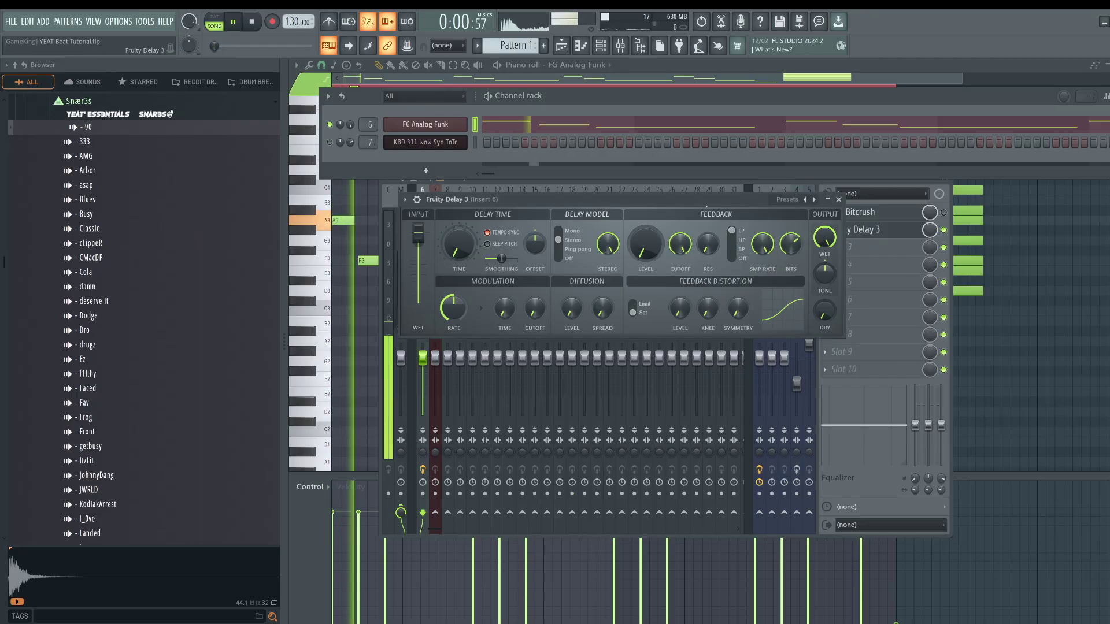
- Try reducing Fruity Delay 3's feedback bits to 5.0 bits and audition its feedback sample rate and resonance settings
key("space")
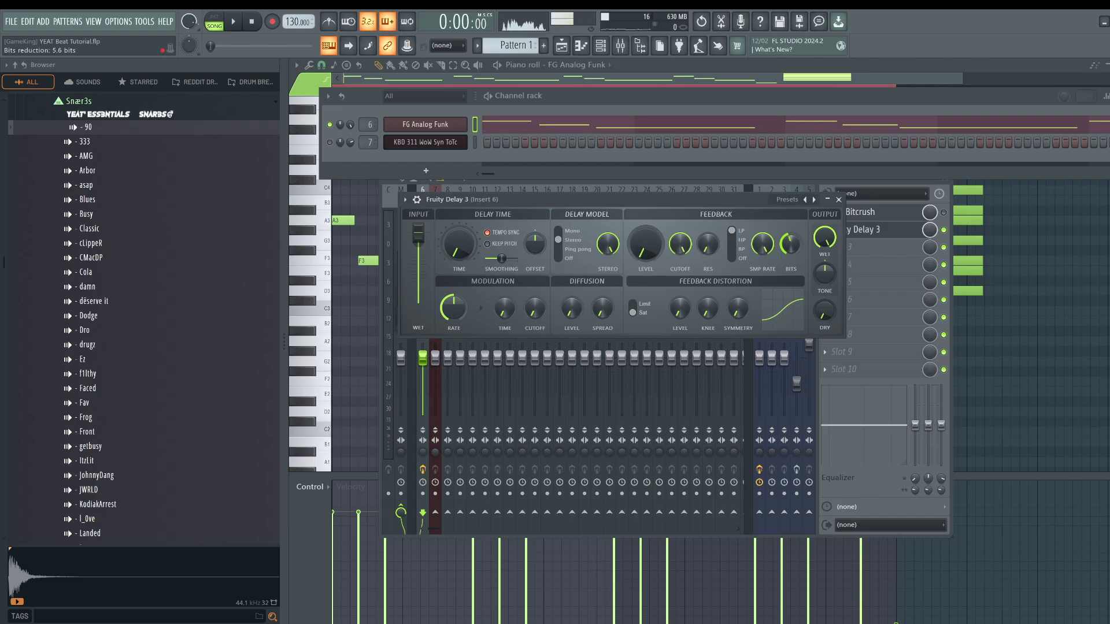
key("space")
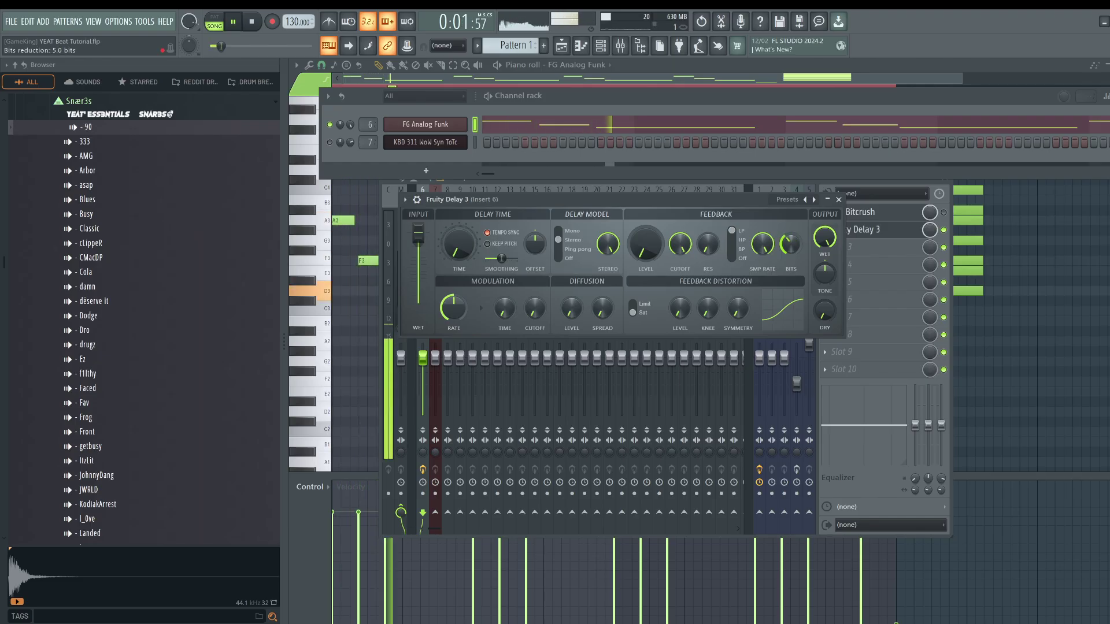
key("space")
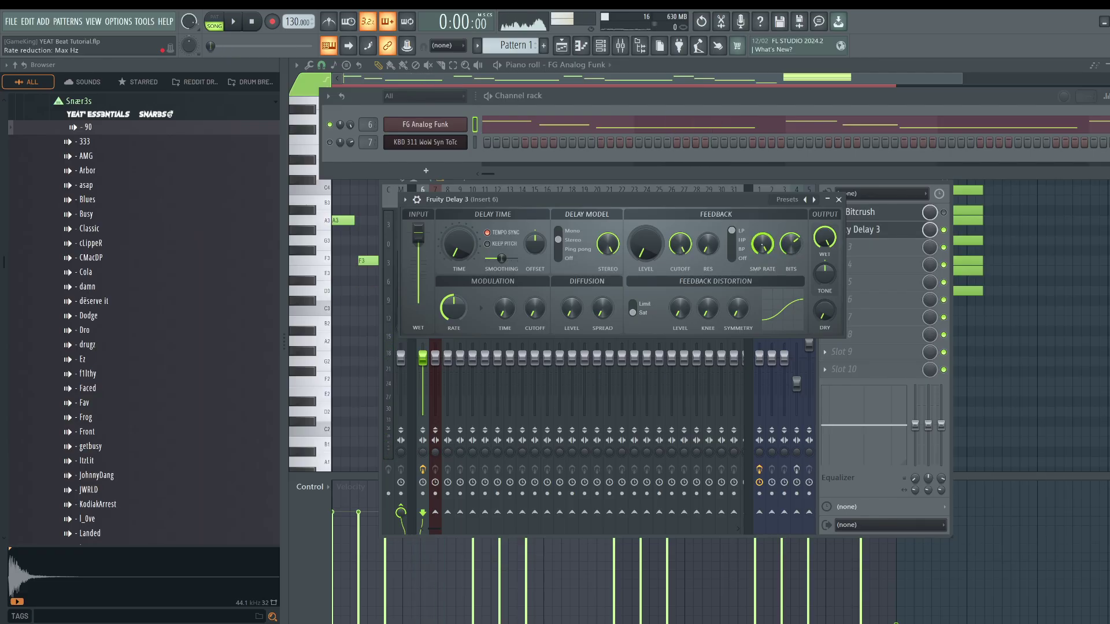
key("space")
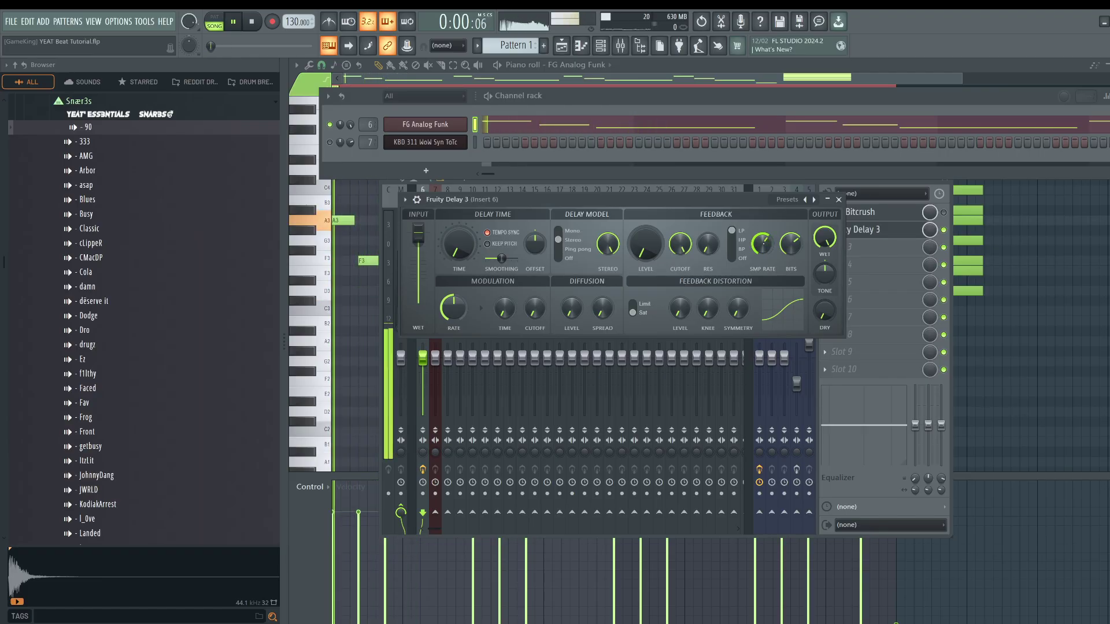
key("space")
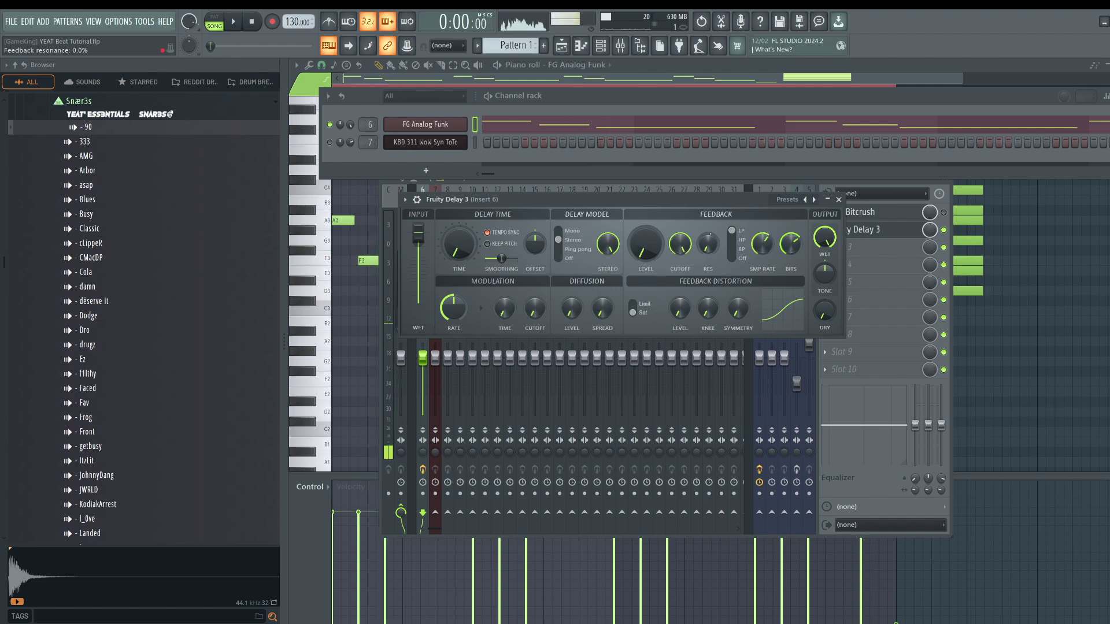
- Raise Fruity Delay 3's dry output and modulation time during playback, and set the delay time R/L offset to 40.8%
key("space")
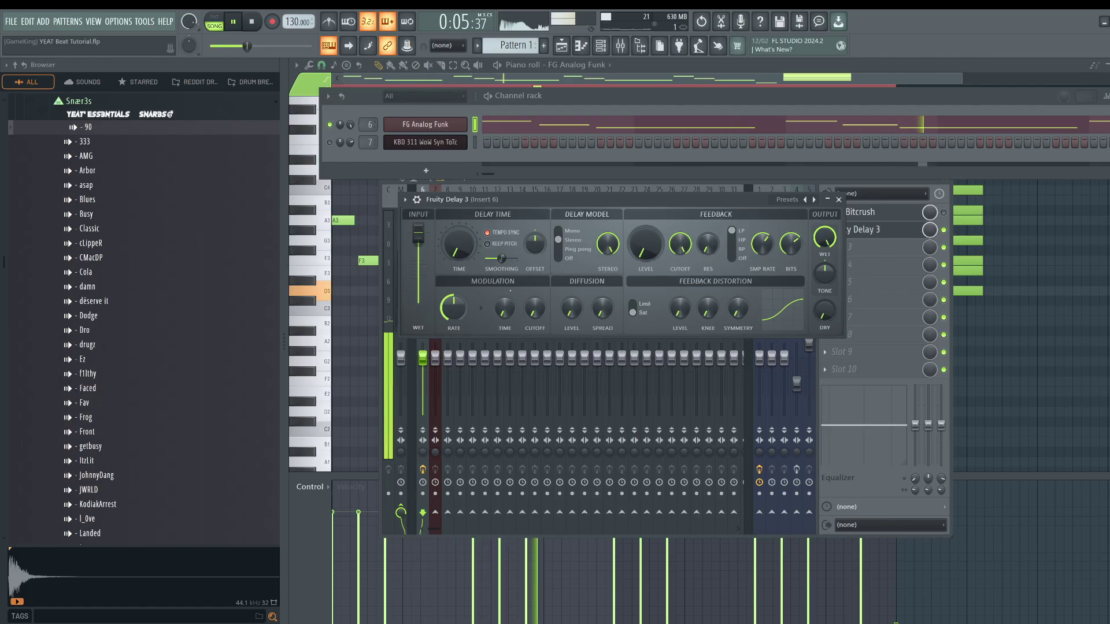
left_click_drag(825, 311, 824, 256)
left_click_drag(504, 308, 504, 294)
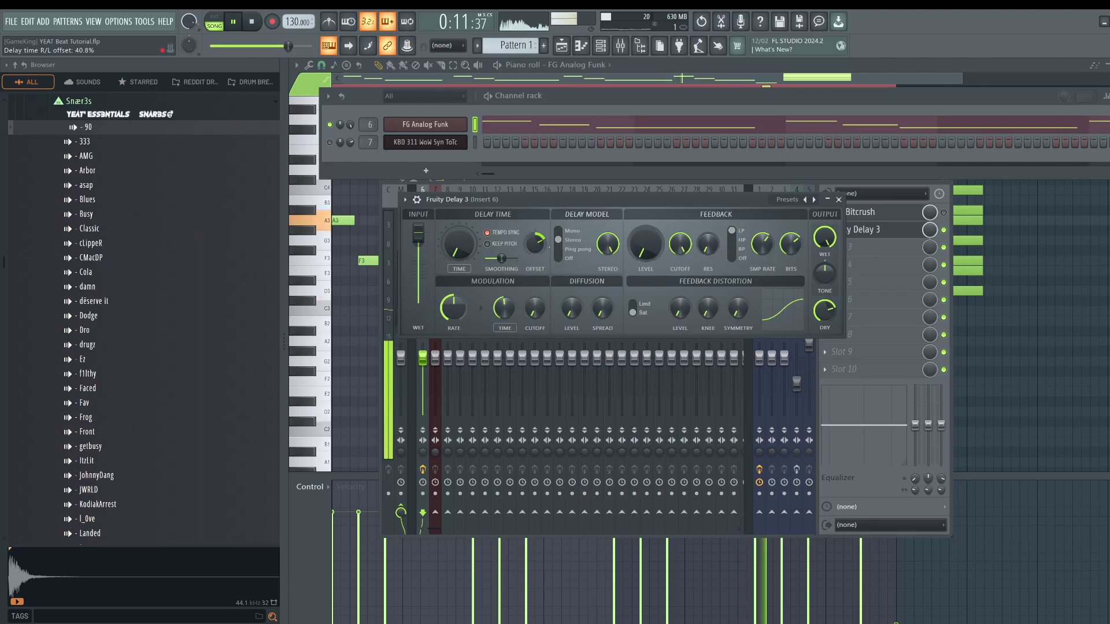
key("space")
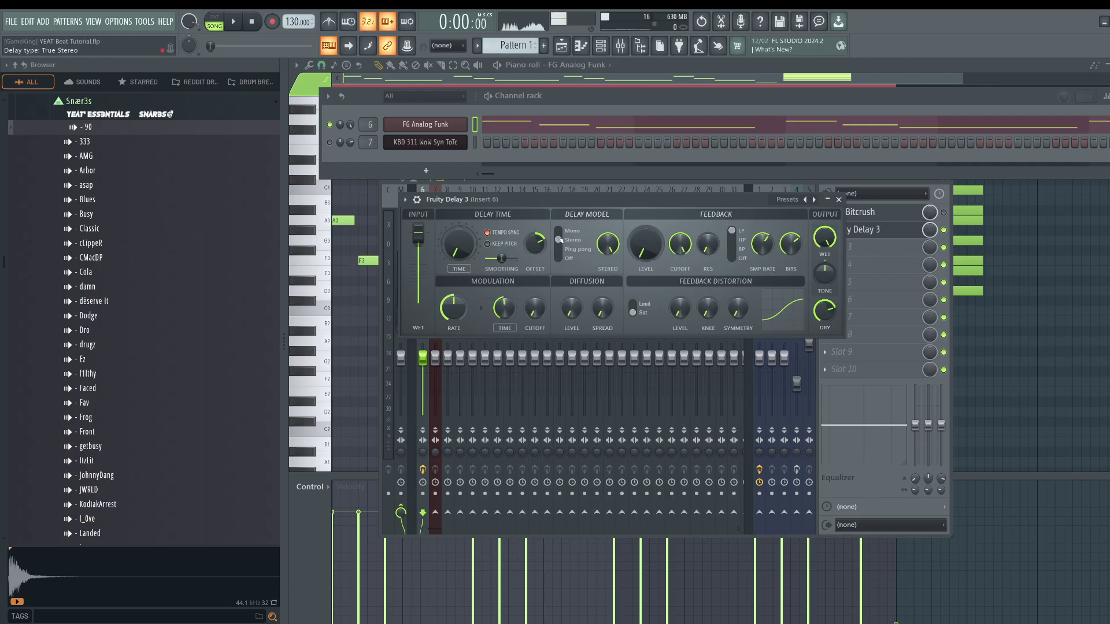
- Audition the melody with the True Stereo delay type, close Fruity Delay 3 and save the project
key("space")
key("space")
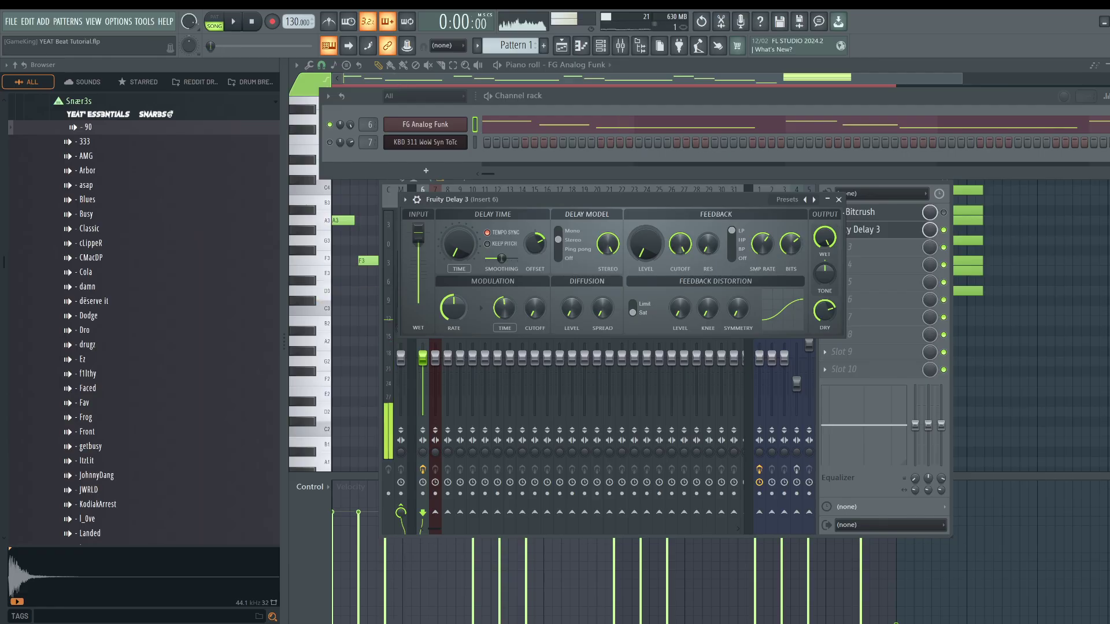
left_click(839, 200)
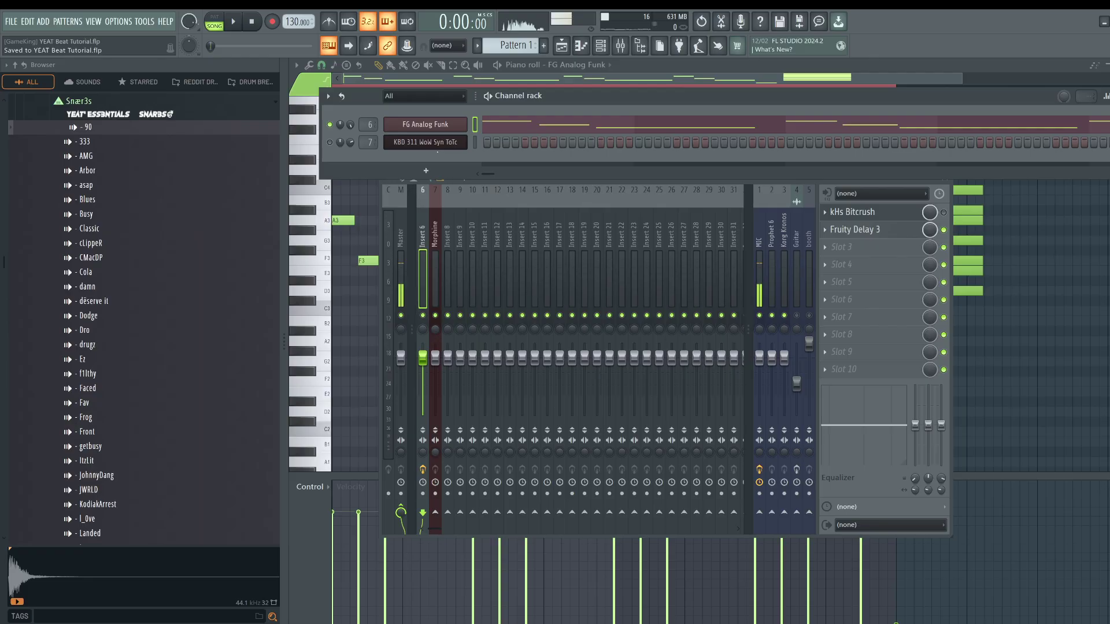
- Unmute the KBD 311 WoW Syn ToTc channel and play it together with FG Analog Funk in the arrangement
left_click(563, 51)
key("space")
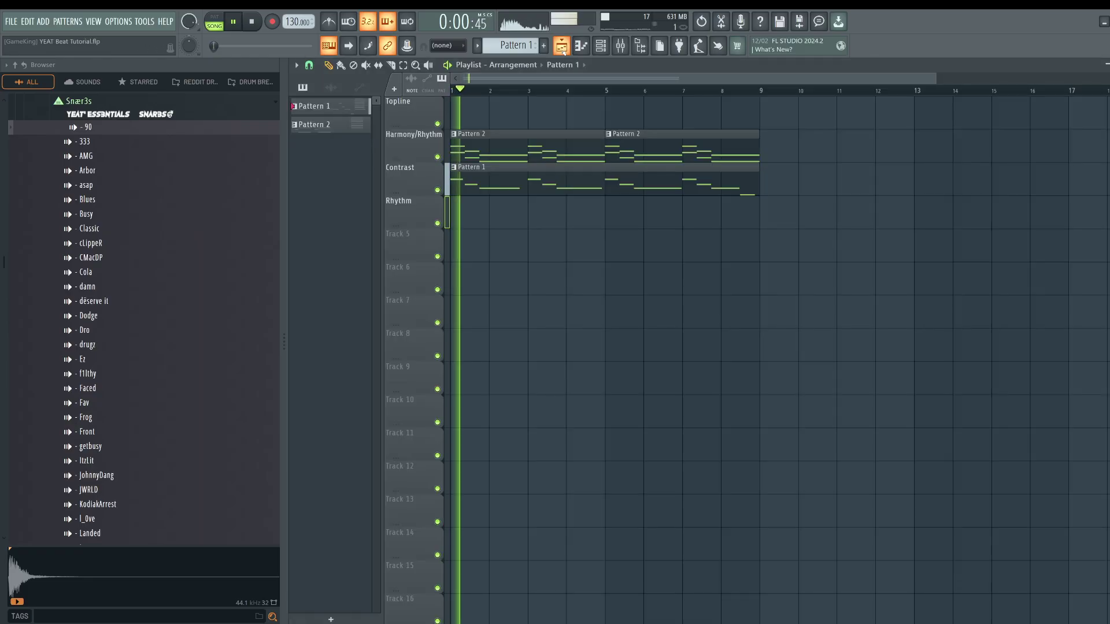
key("space")
left_click(600, 46)
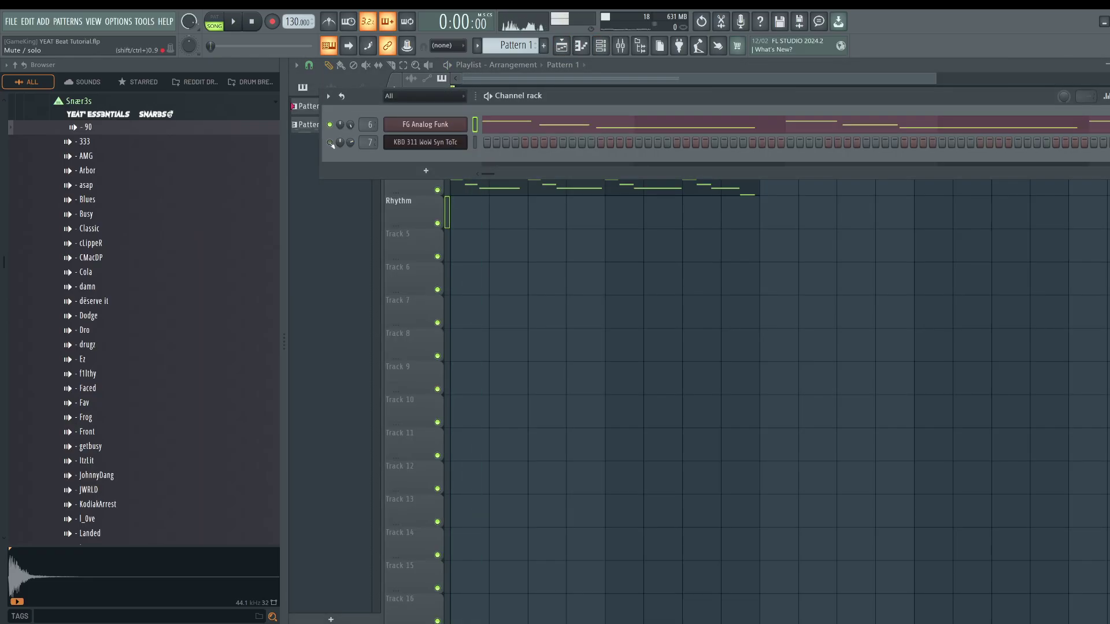
key("space")
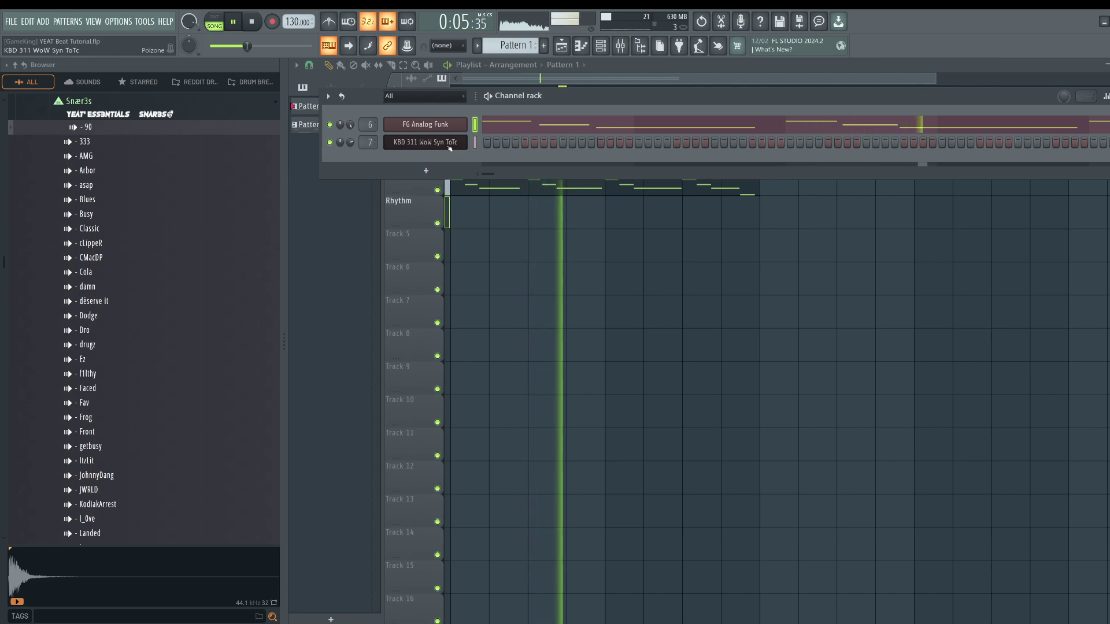
key("space")
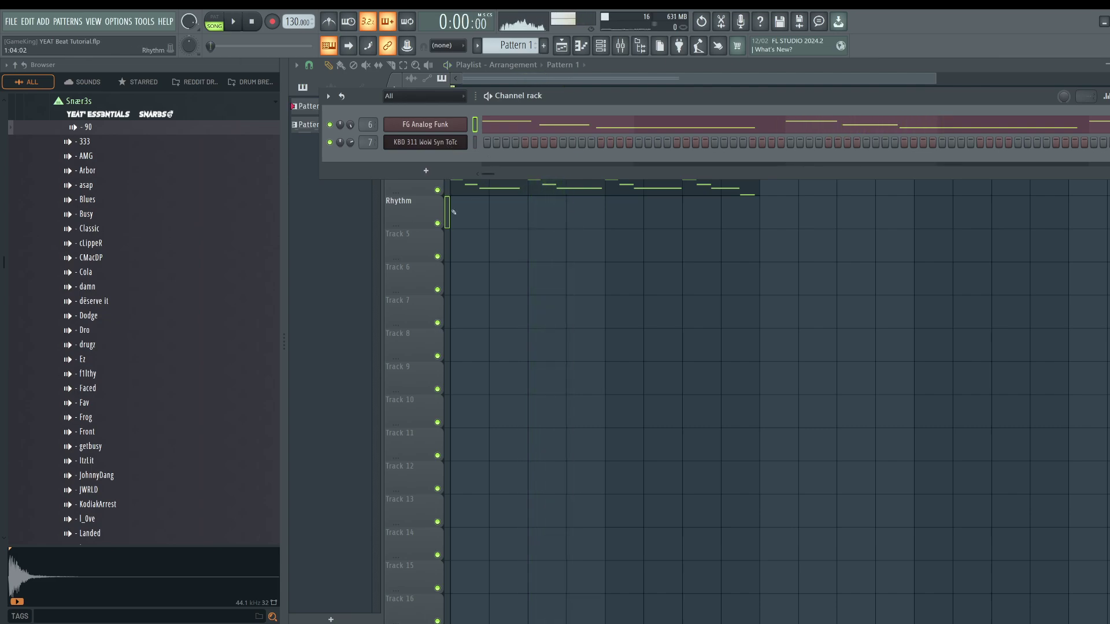
key("space")
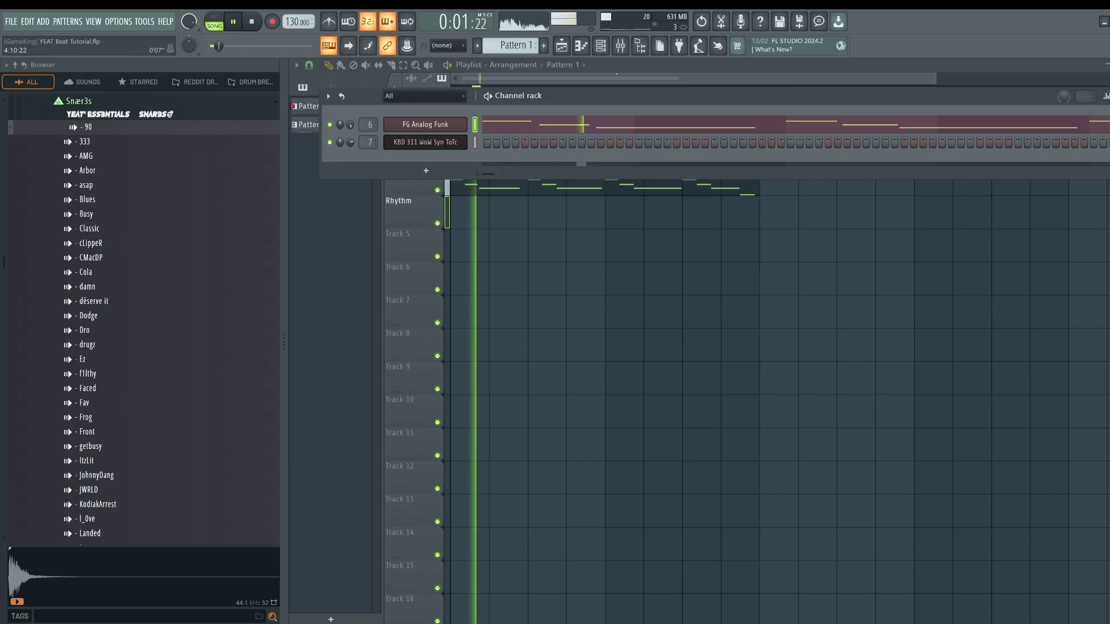
- Reopen Fruity Delay 3 on mixer Insert 6 and lower its feedback cutoff to 1062.4 Hz while auditioning
left_click(620, 50)
key("space")
left_click(869, 230)
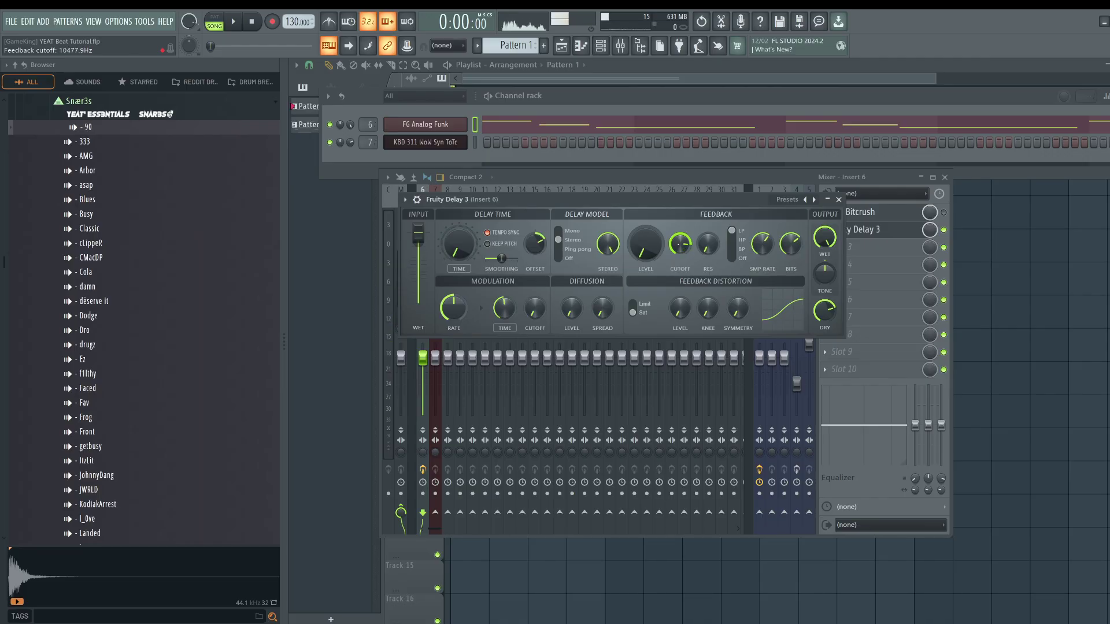
key("space")
key("space")
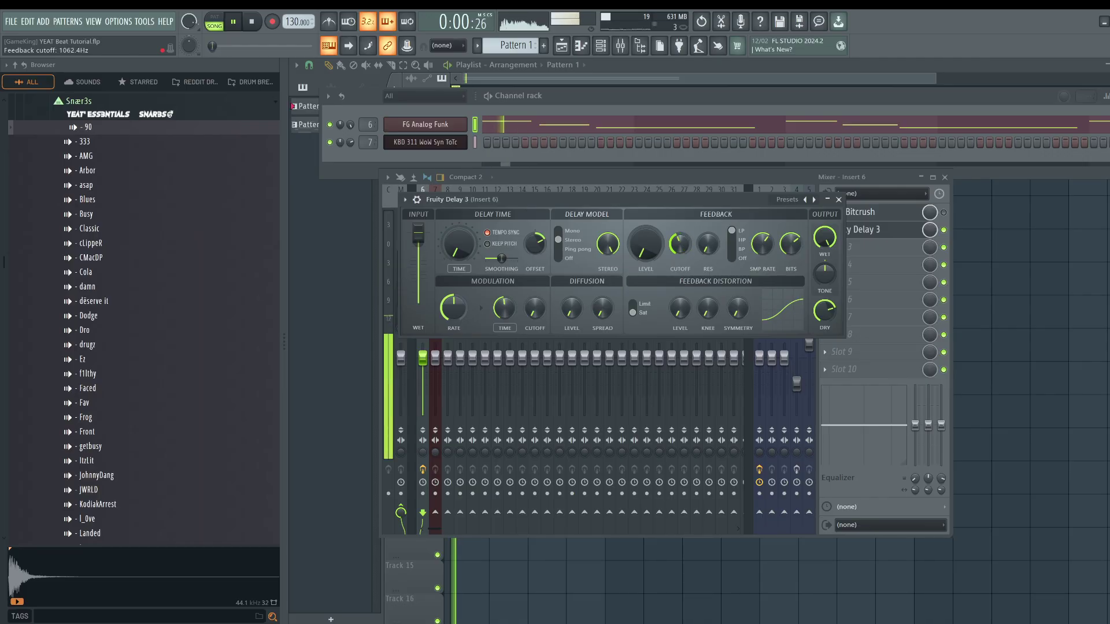
key("space")
key("space")
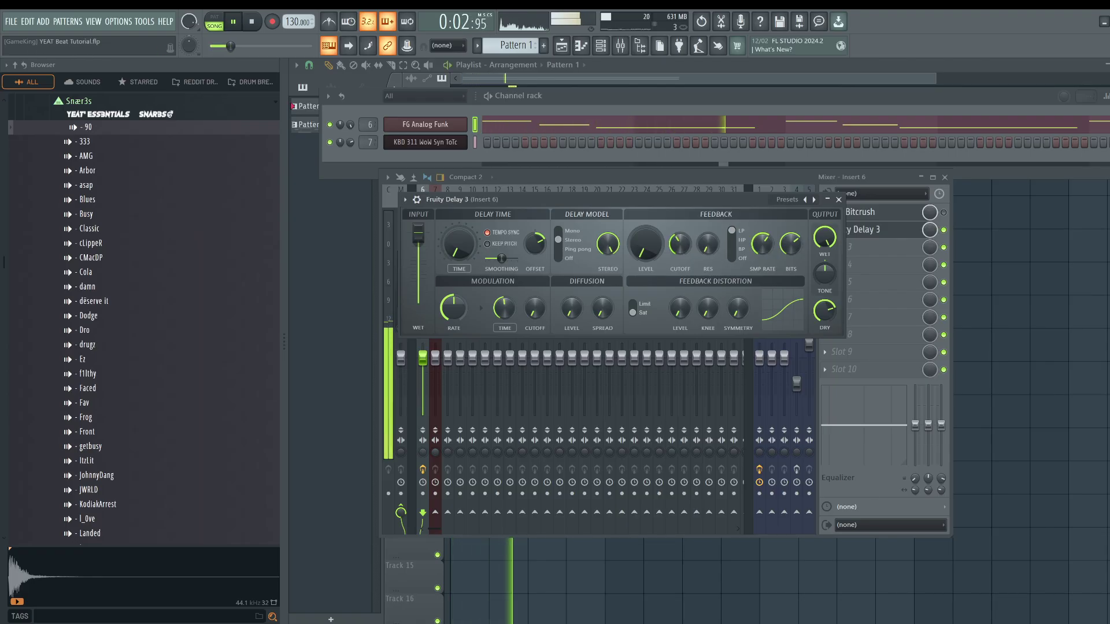
- Close the delay and mixer, listen to both layers in the playlist, stop playback and bring up the channel rack
left_click(839, 199)
left_click(945, 177)
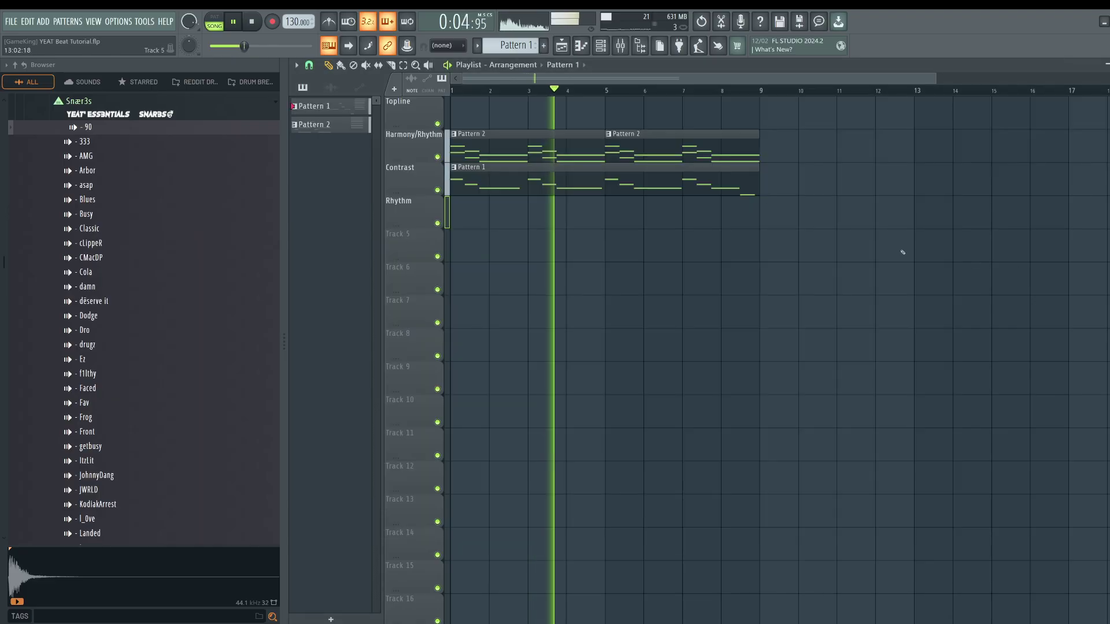
key("F9")
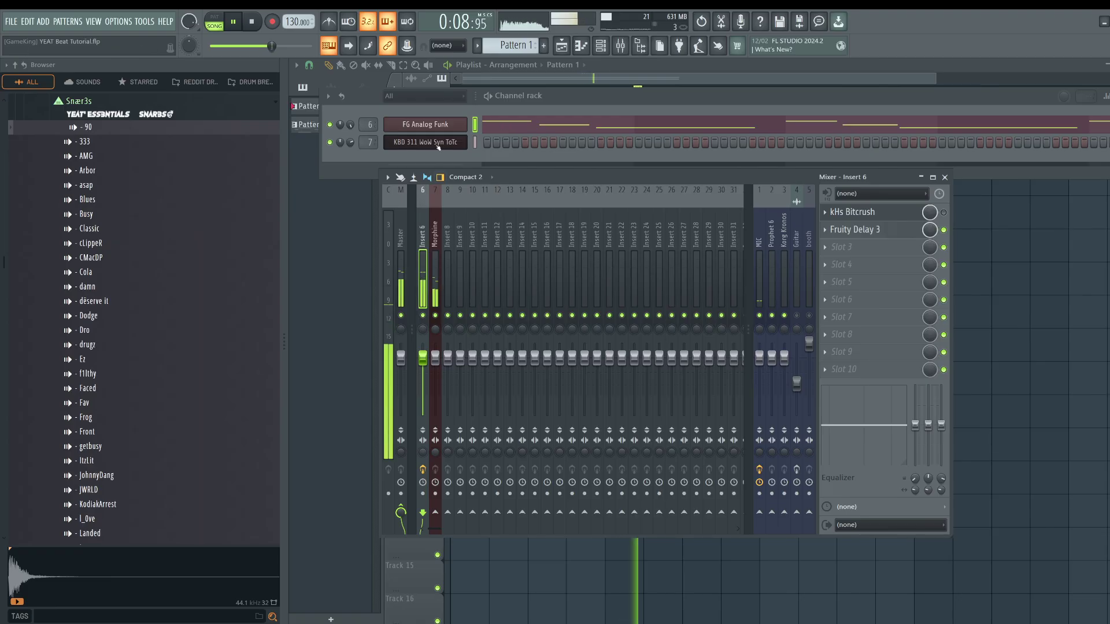
key("F12")
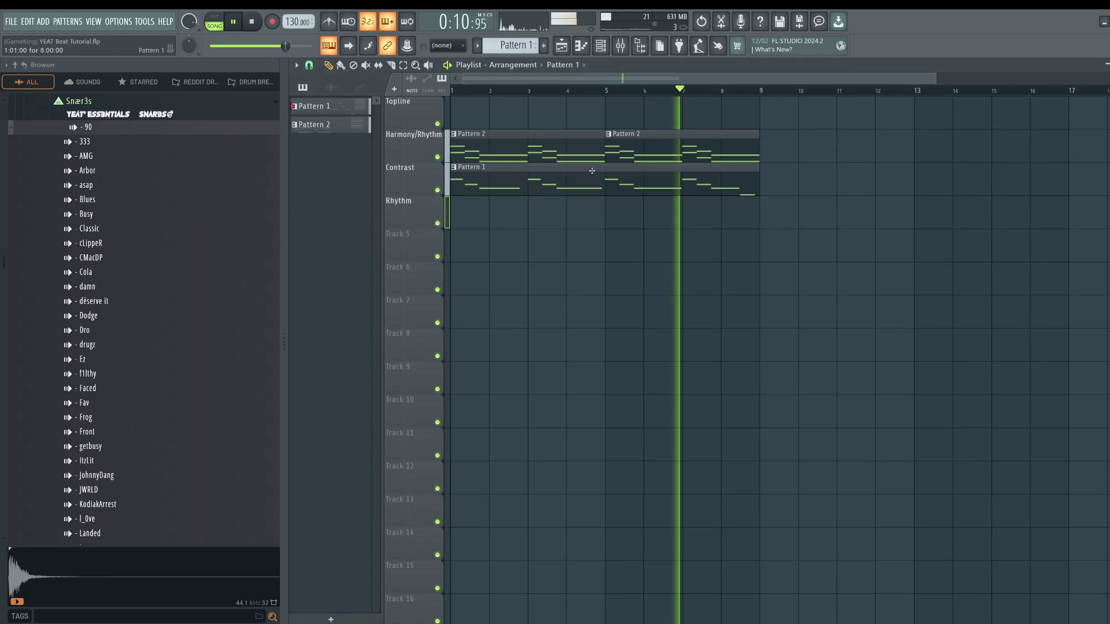
key("space")
left_click(600, 45)
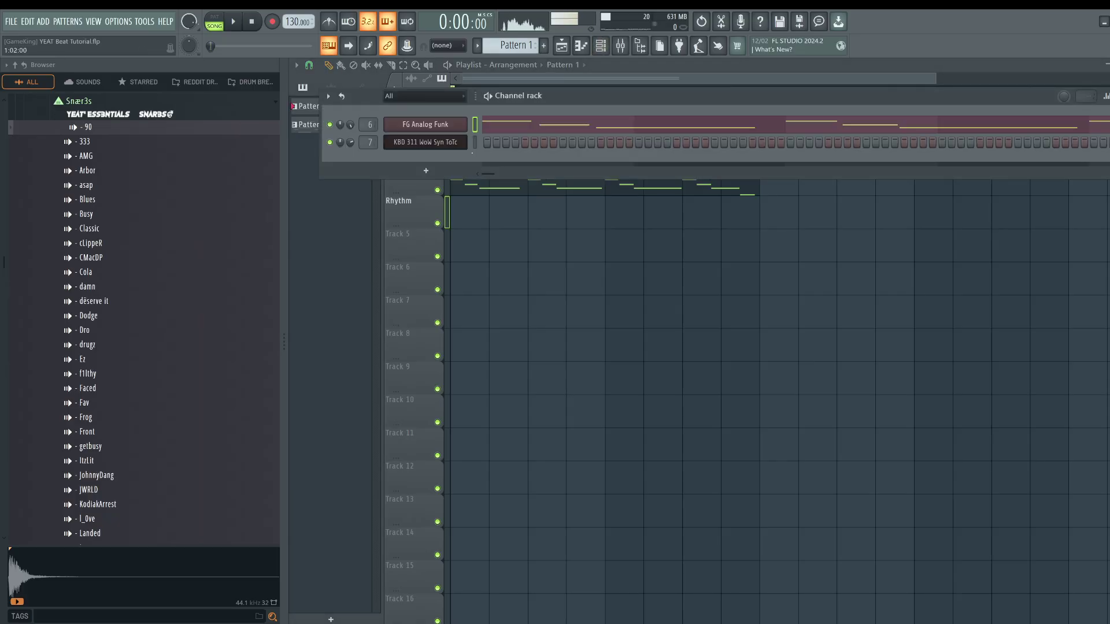
- Switch to Pattern 2, review the PoiZone arpeggiator settings of the KBD 311 WoW Syn ToTc channel during playback, and close the synth
key("F6")
left_click(602, 46)
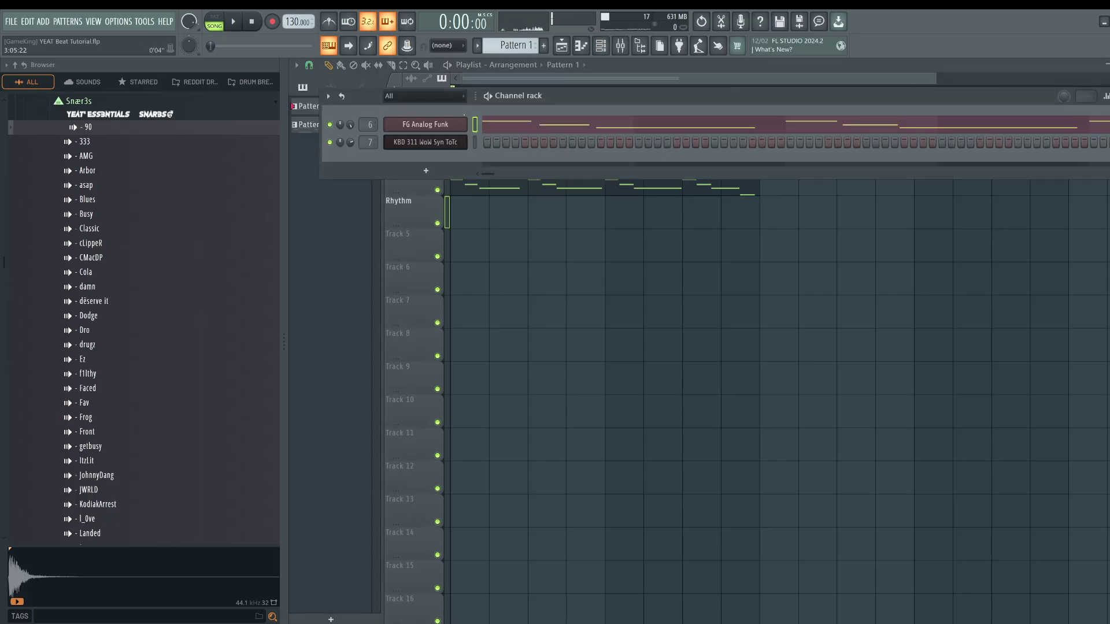
left_click_drag(511, 45, 511, 41)
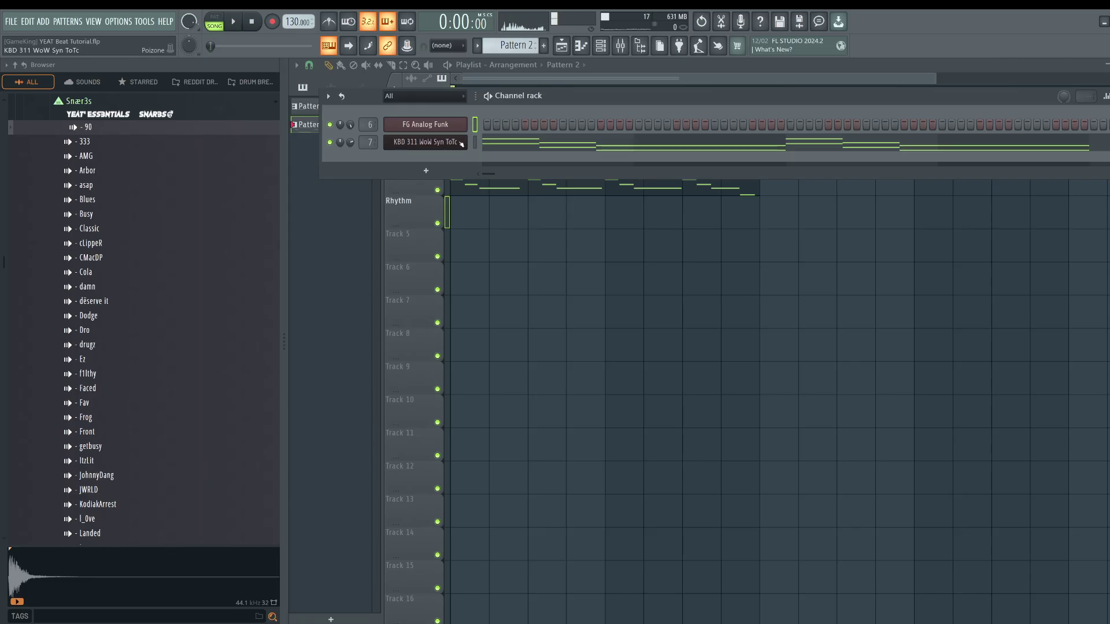
left_click(460, 142)
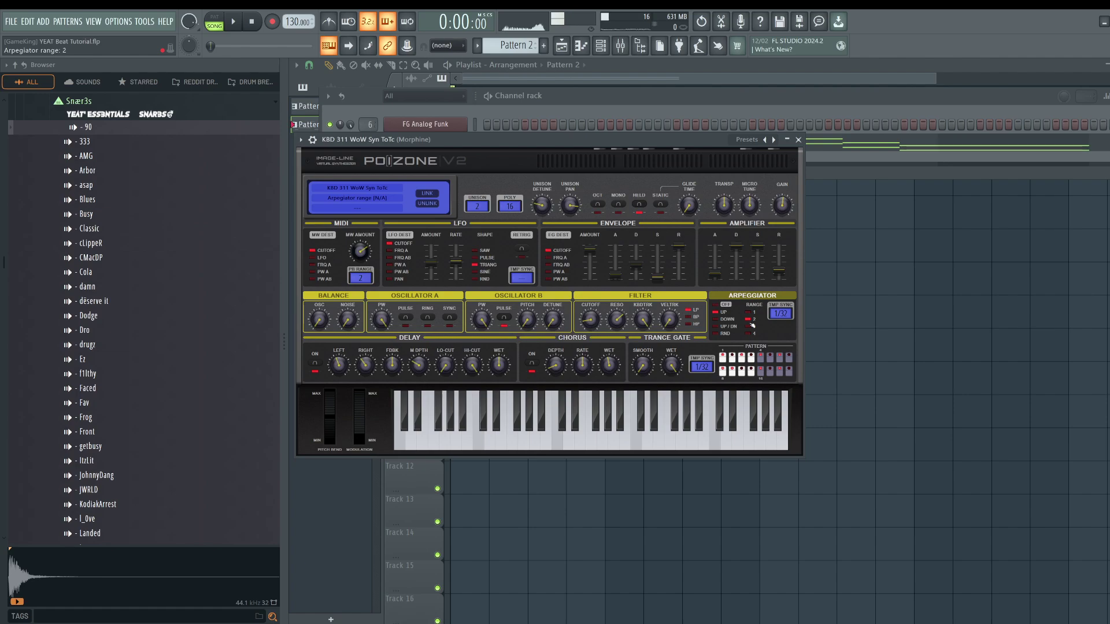
key("space")
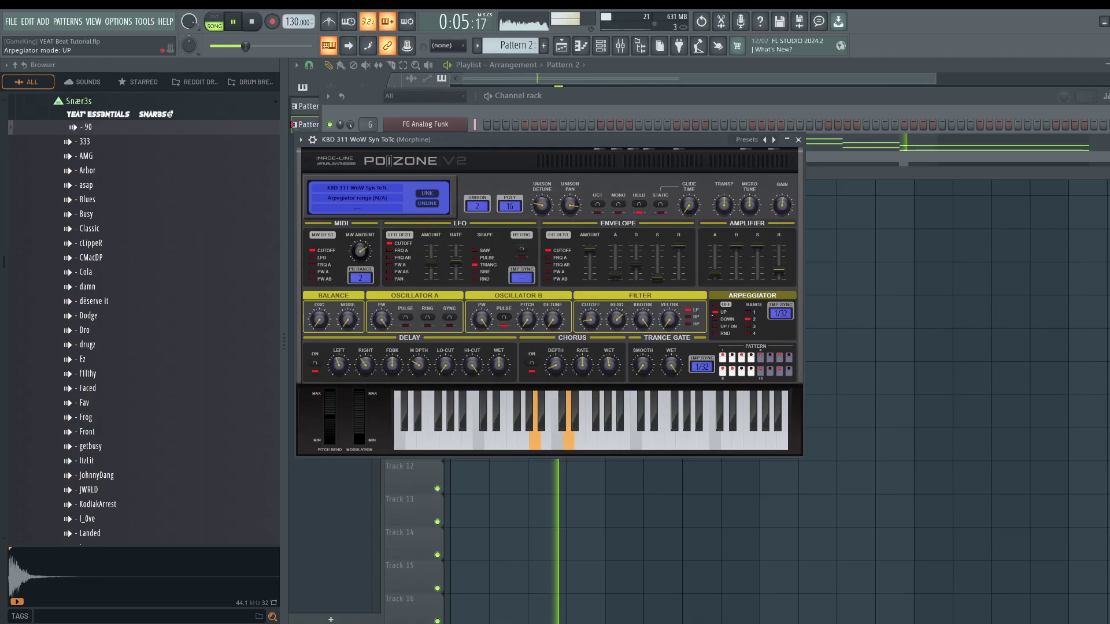
key("space")
right_click(869, 289)
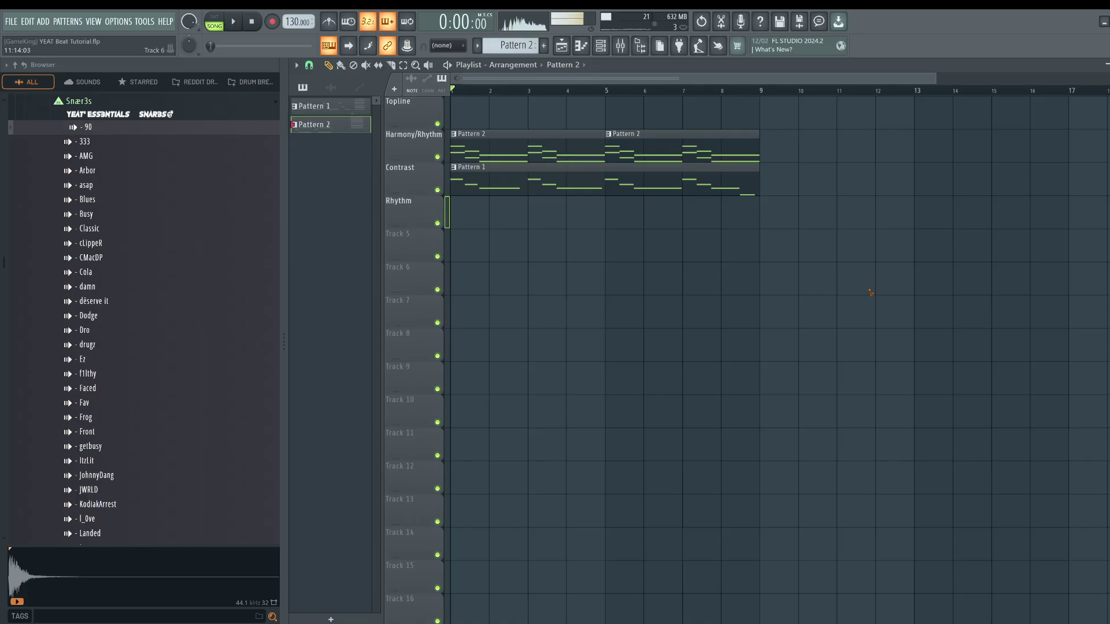
- Reopen the KBD 311 WoW Syn ToTc synth, listen to it in the arrangement, and close it again
left_click(601, 47)
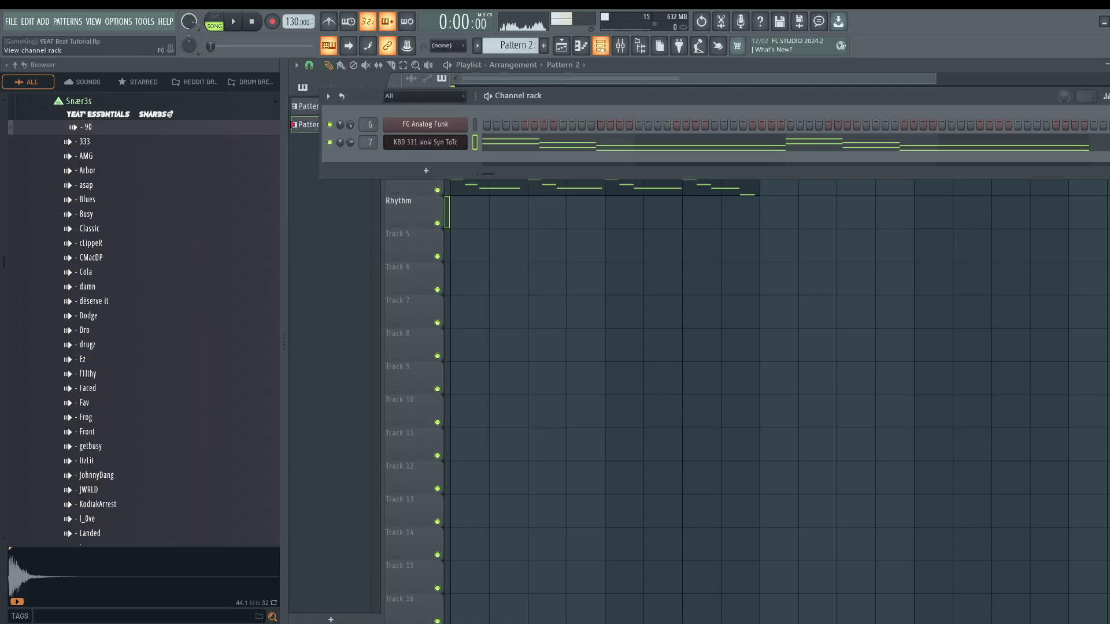
key("space")
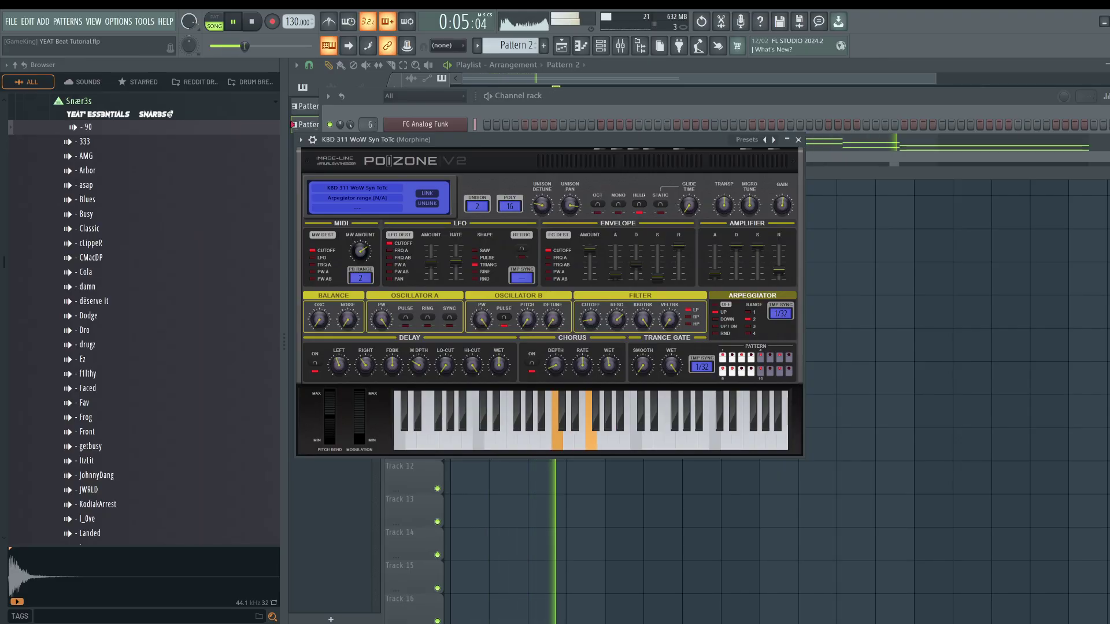
left_click(848, 289)
key("space")
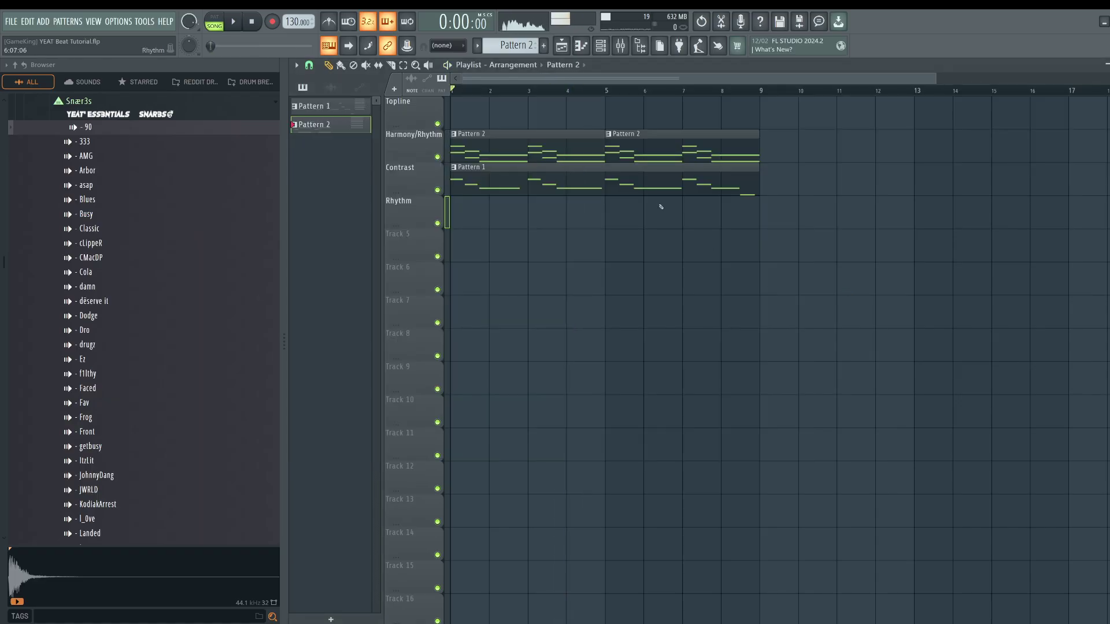
- Inspect PoiZone's trance gate steps on the KBD 311 WoW Syn ToTc channel during playback and return to the playlist
left_click(599, 49)
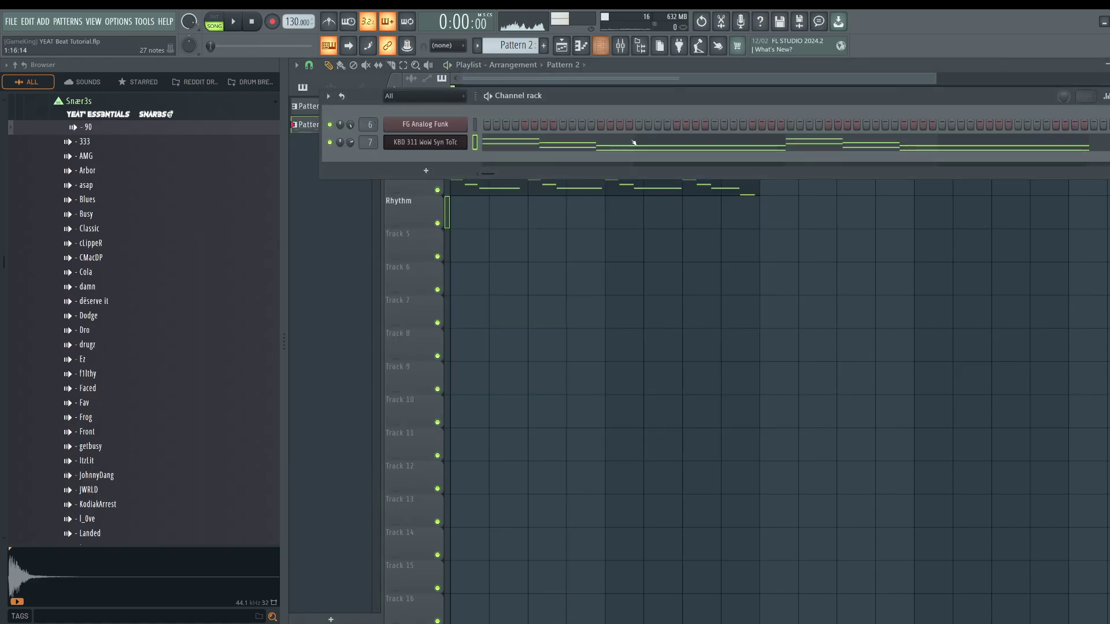
left_click(443, 132)
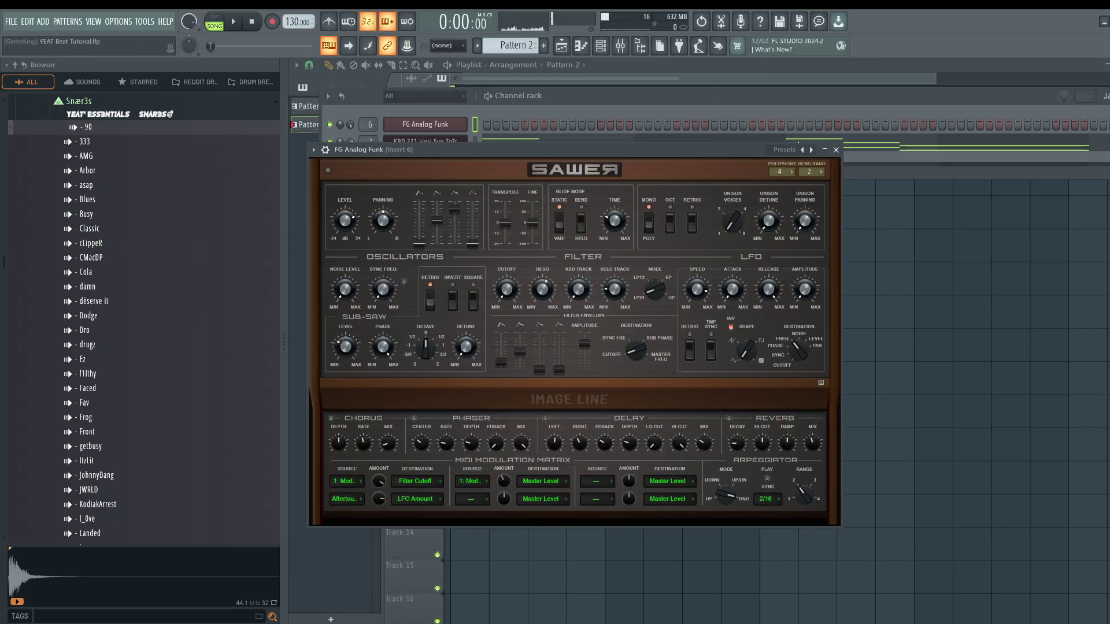
left_click(835, 150)
left_click(415, 141)
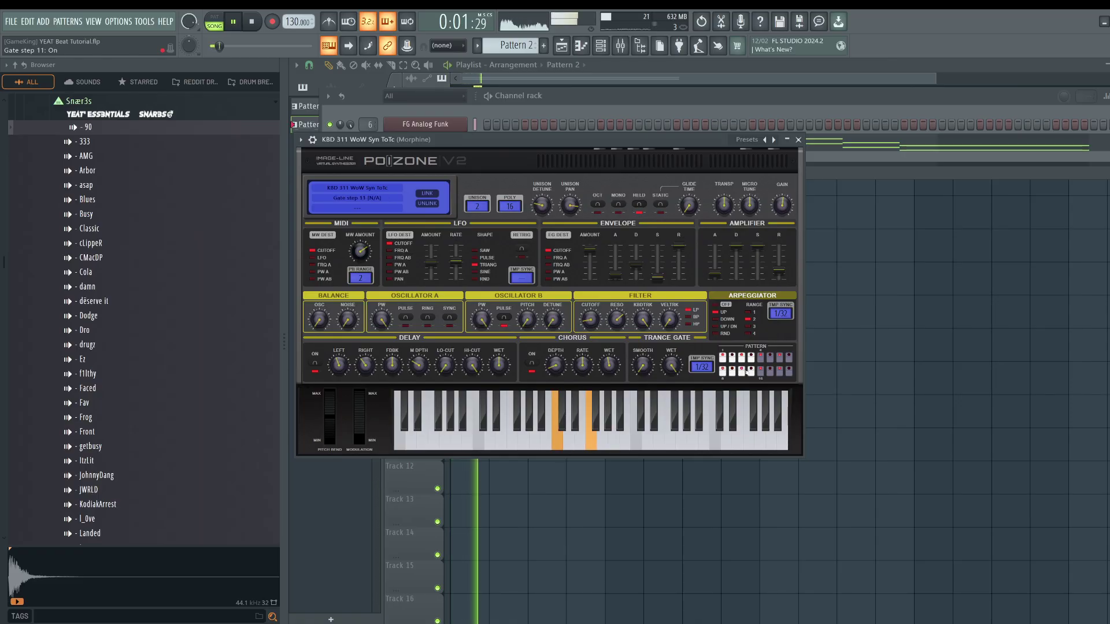
key("space")
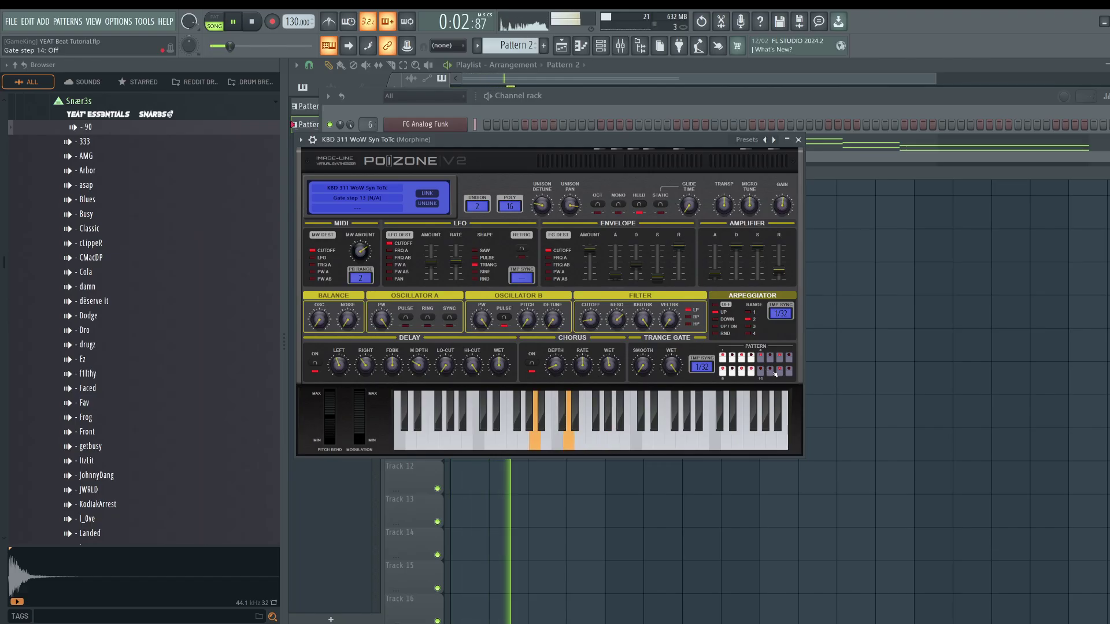
right_click(842, 354)
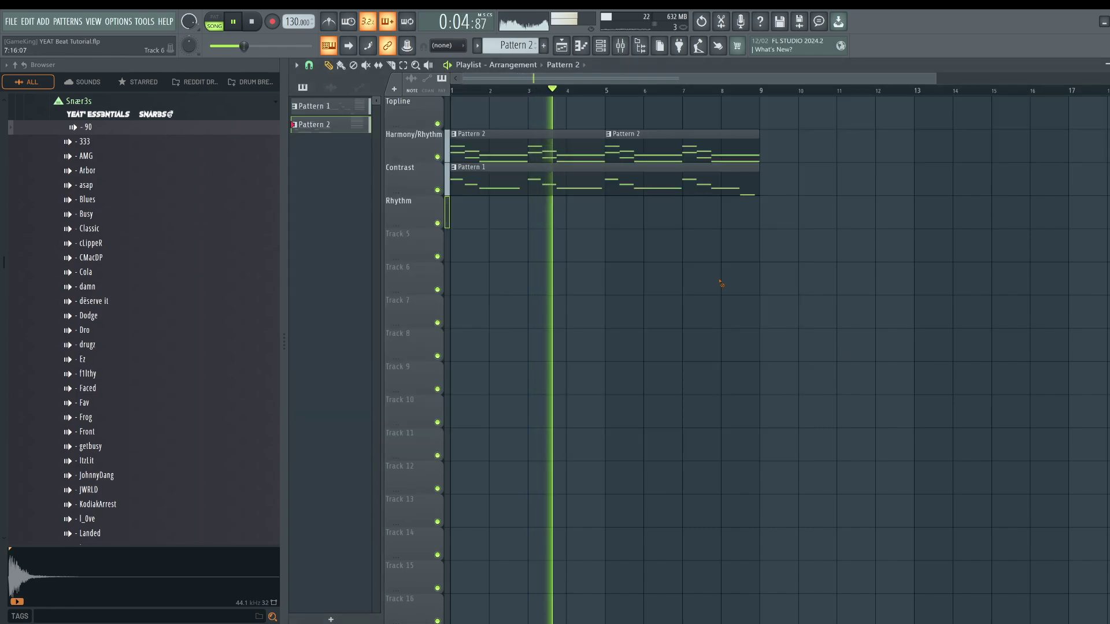
key("space")
- Play both layers in the arrangement while checking the channel volumes in the channel rack, and stop playback
key("space")
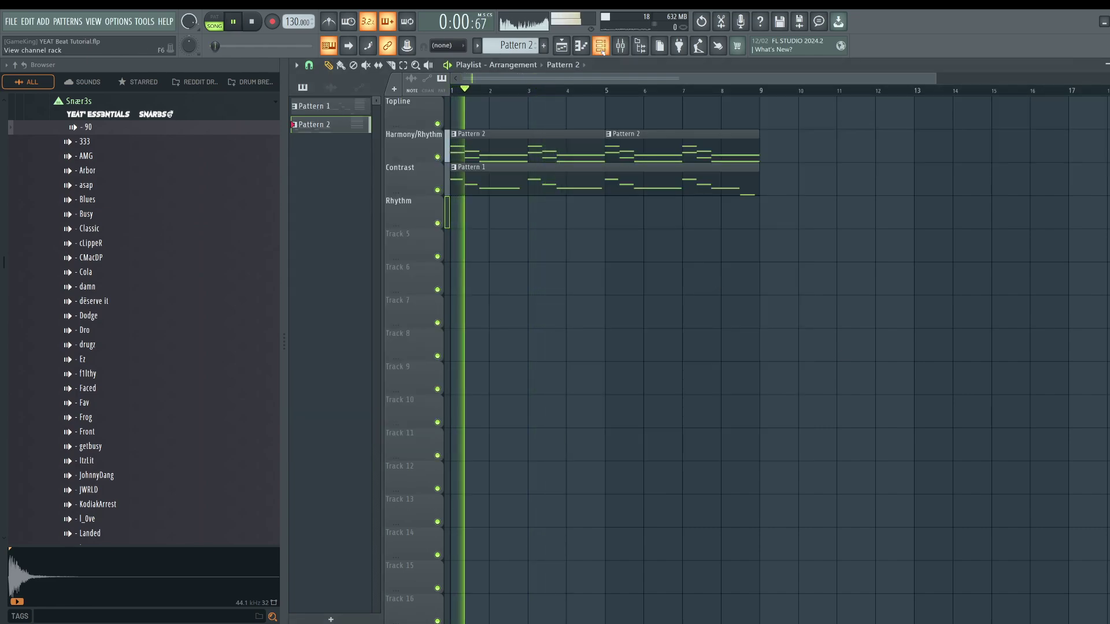
left_click(601, 46)
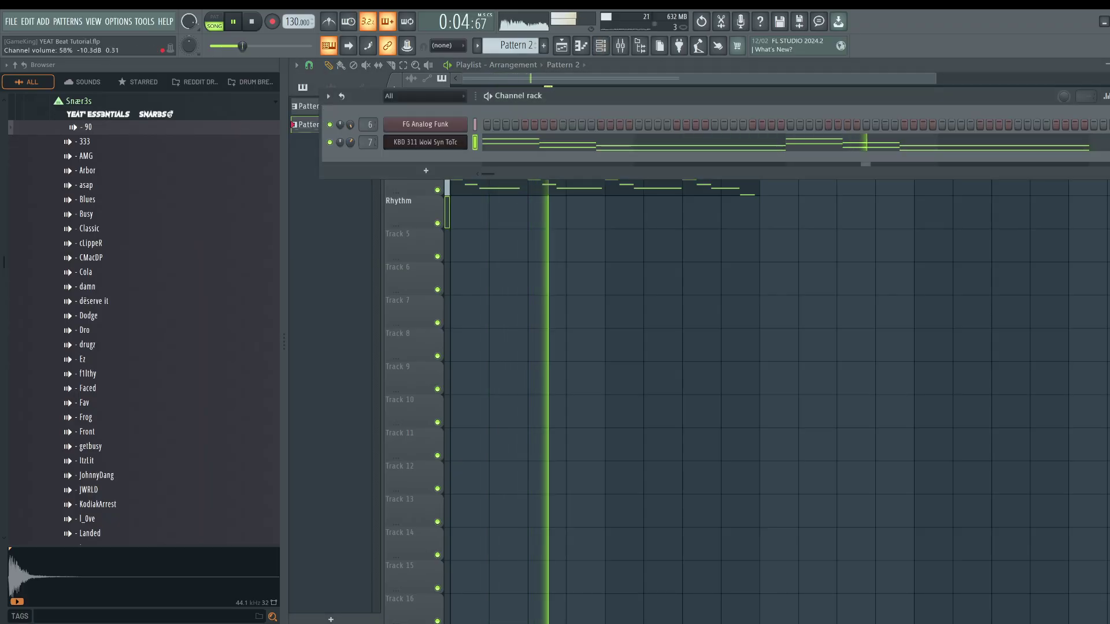
right_click(527, 286)
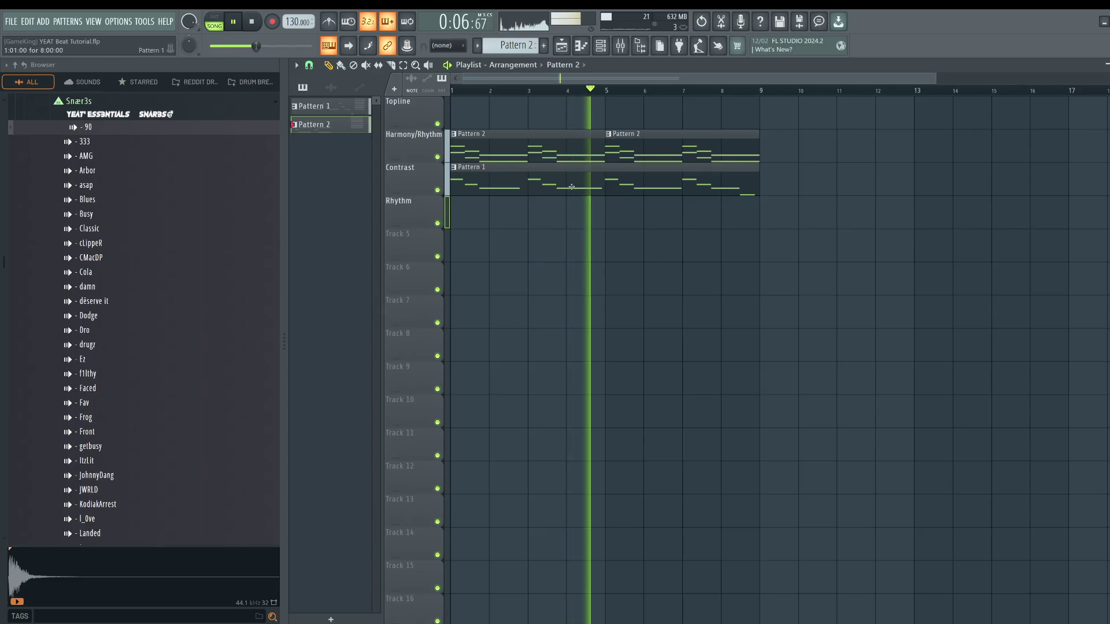
key("space")
left_click(600, 46)
key("F6")
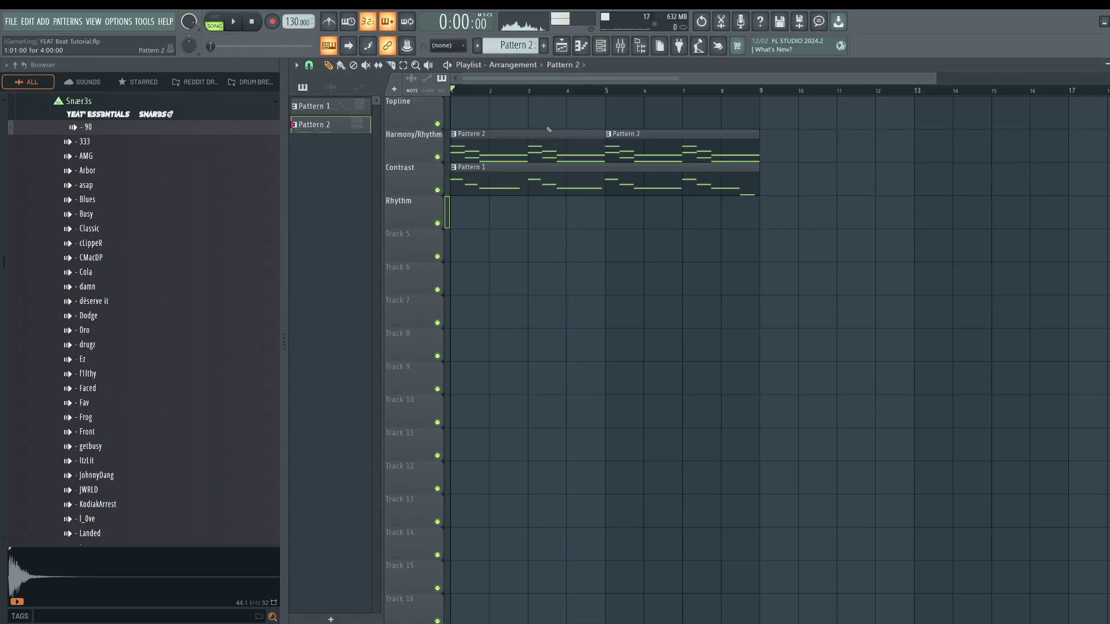
- Create Pattern 3 and add a new Sawer synth channel to the channel rack
left_click(606, 51)
key("F4")
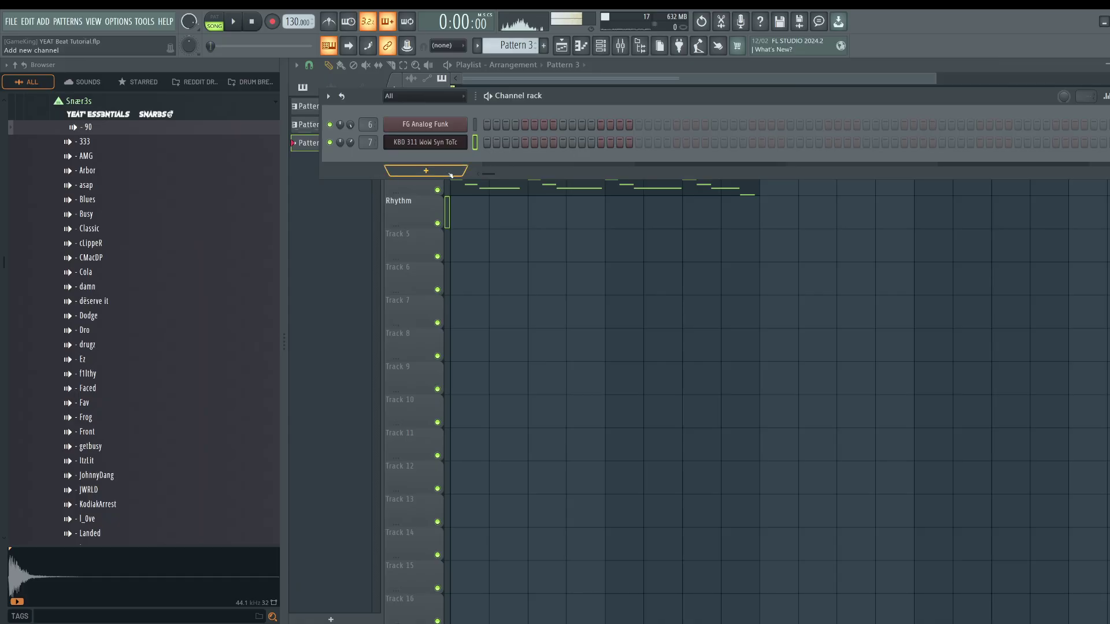
left_click(451, 174)
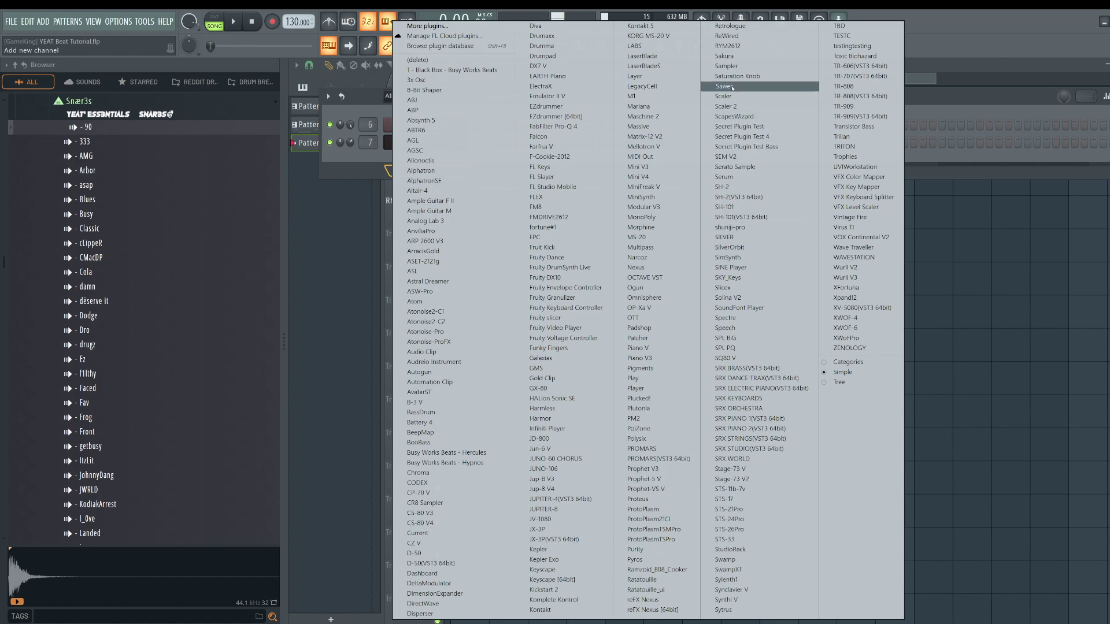
left_click(732, 87)
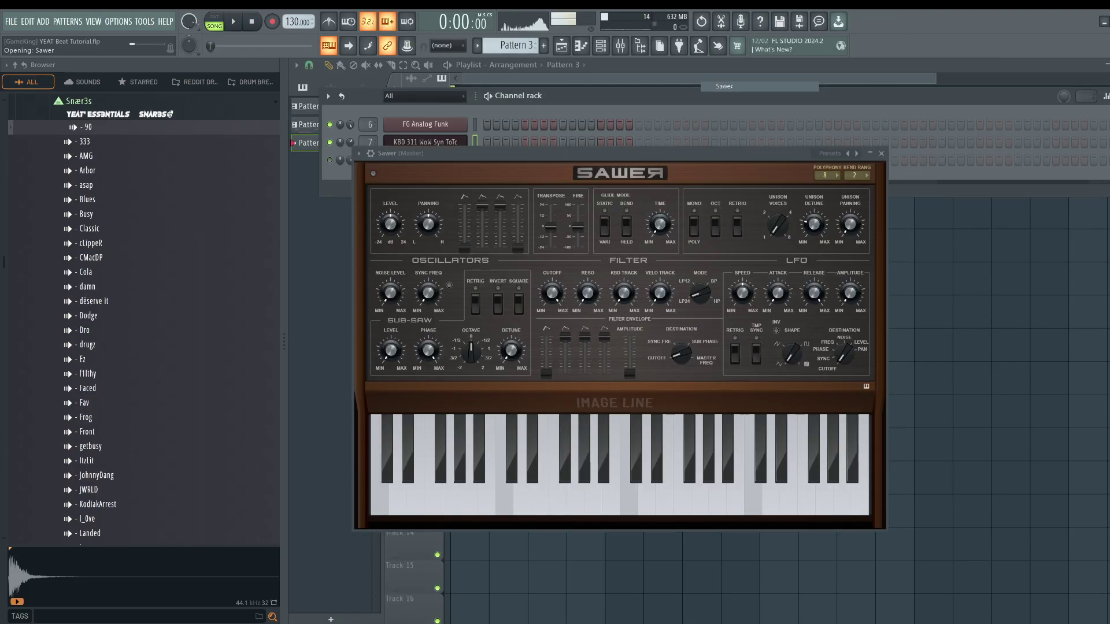
- Load Sawer's FG Analog Funk lead preset and advance through the following lead presets to FG BuzzSaw
left_click(834, 154)
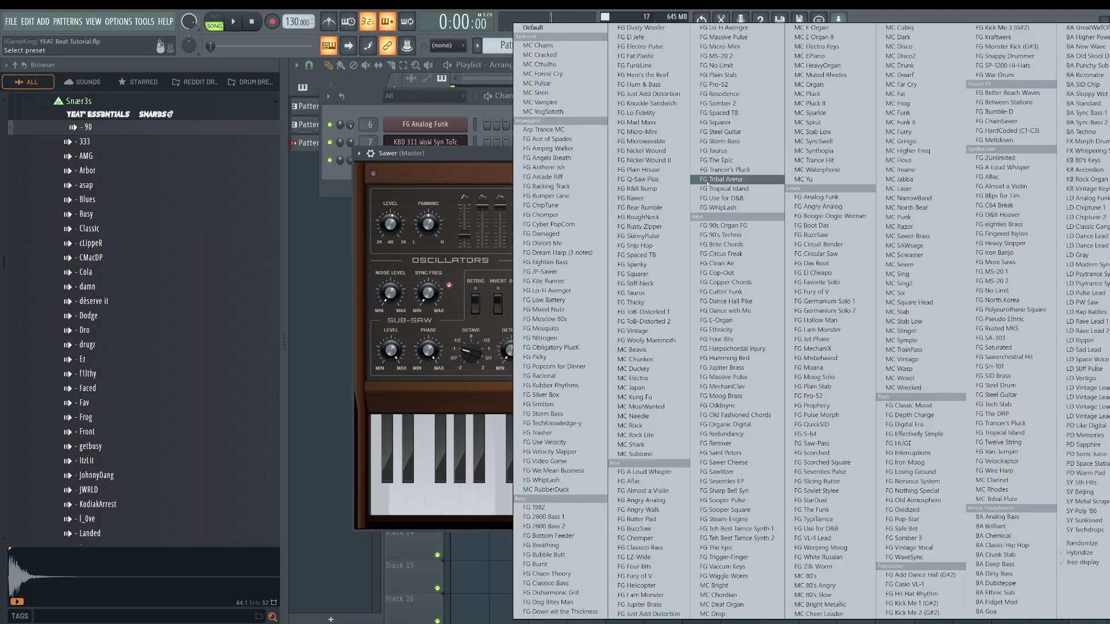
left_click(797, 197)
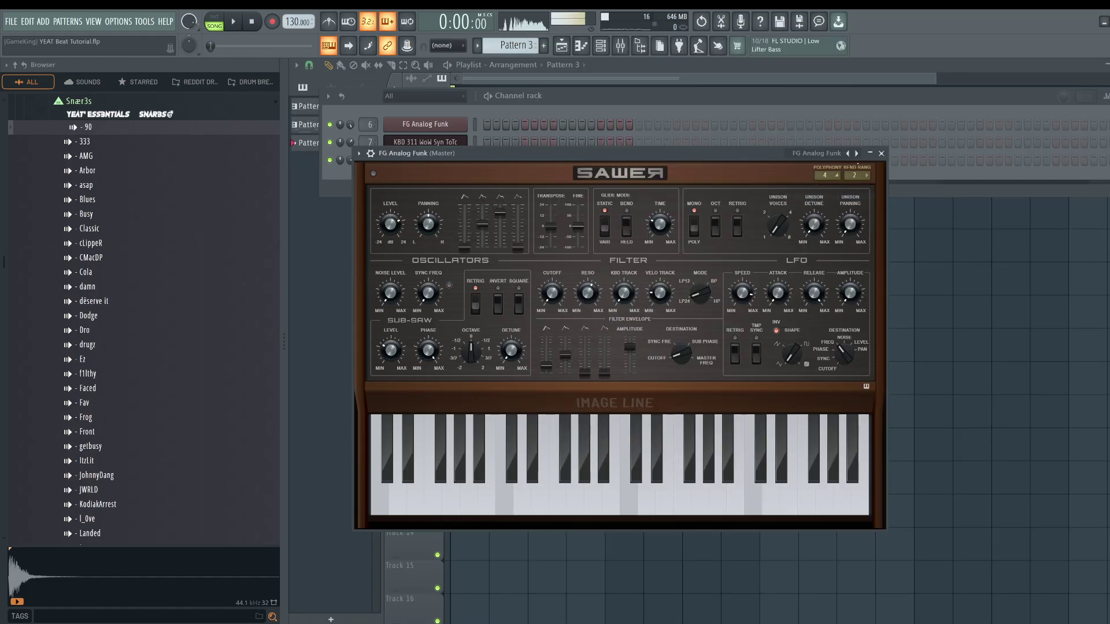
left_click(857, 154)
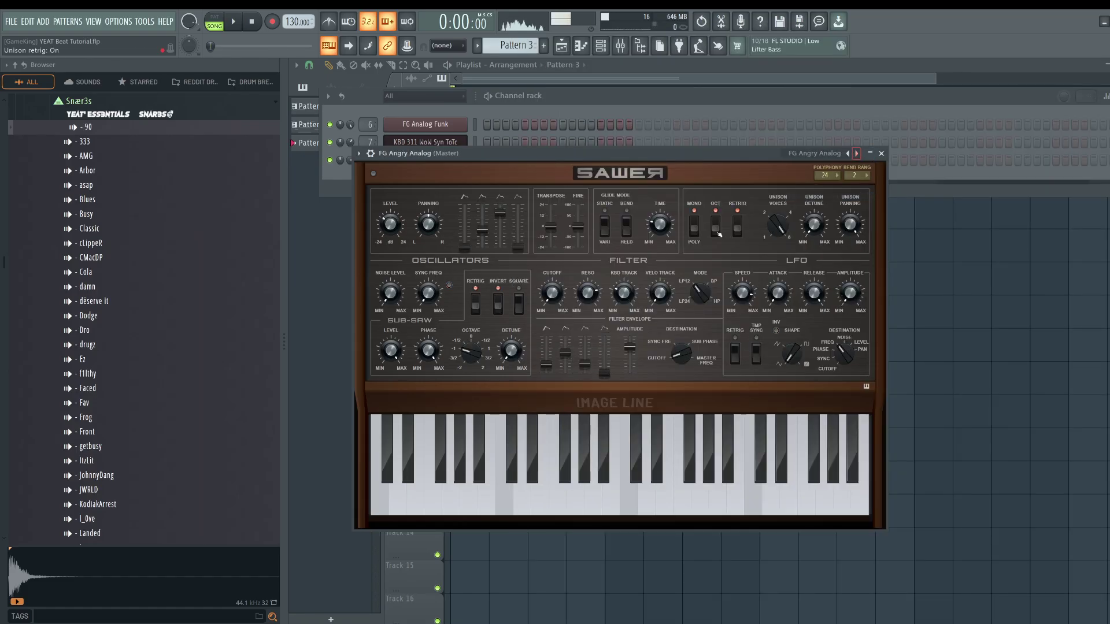
left_click(859, 154)
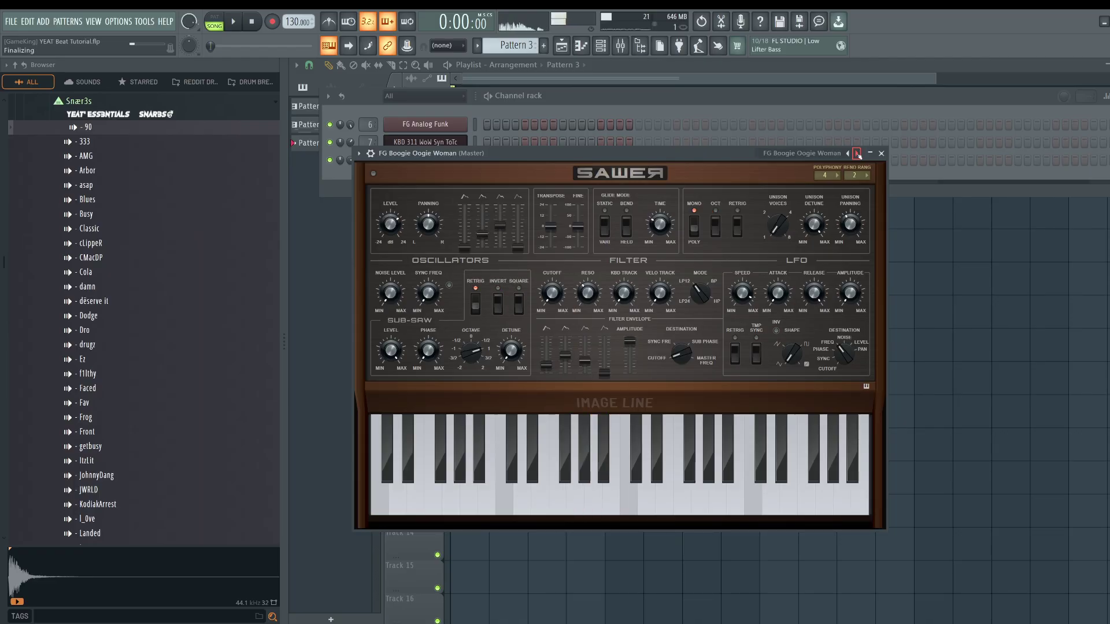
left_click(858, 154)
key("v")
left_click(856, 154)
key("y")
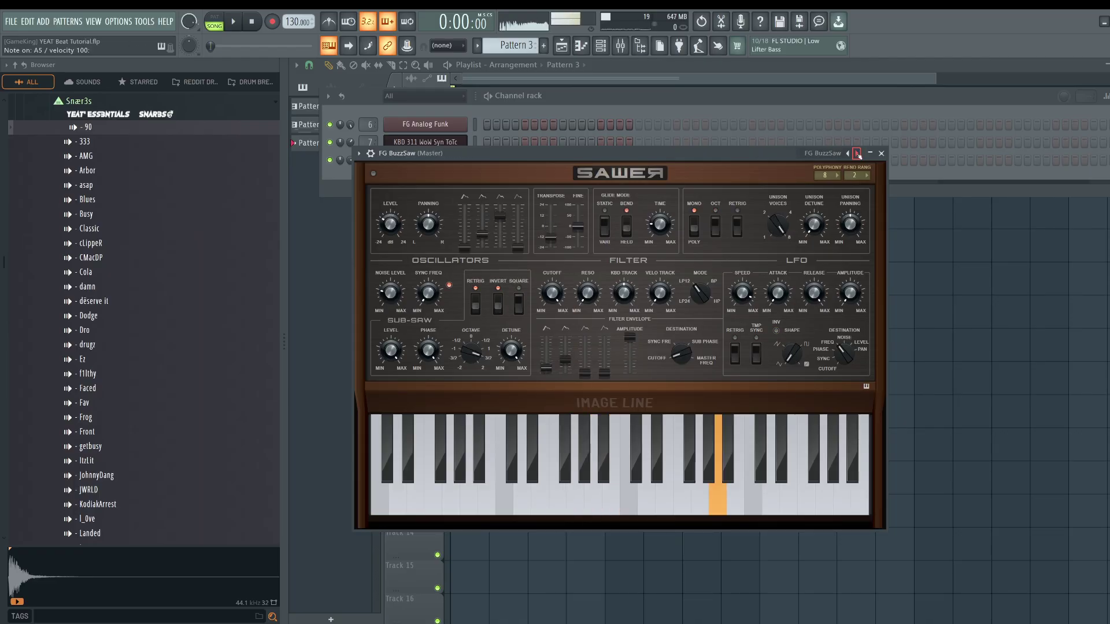
- Audition Sawer lead presets with test notes, advancing from FG BuzzSaw to FG Fury of V
key("u")
key("y")
key("r")
key("n")
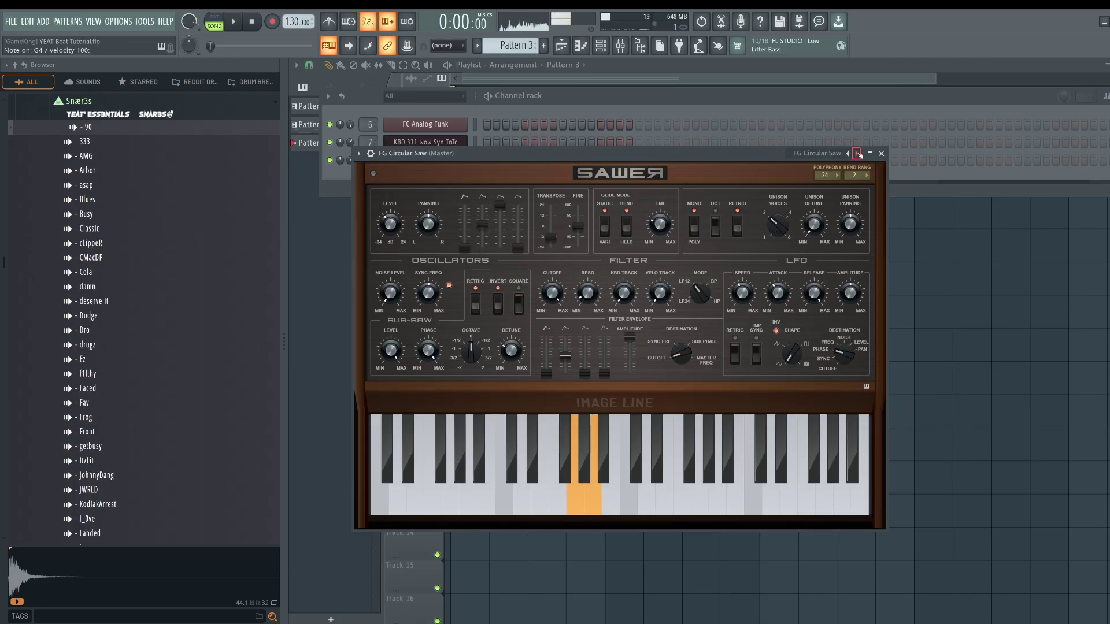
key("v")
key("v")
left_click(858, 154)
key("n")
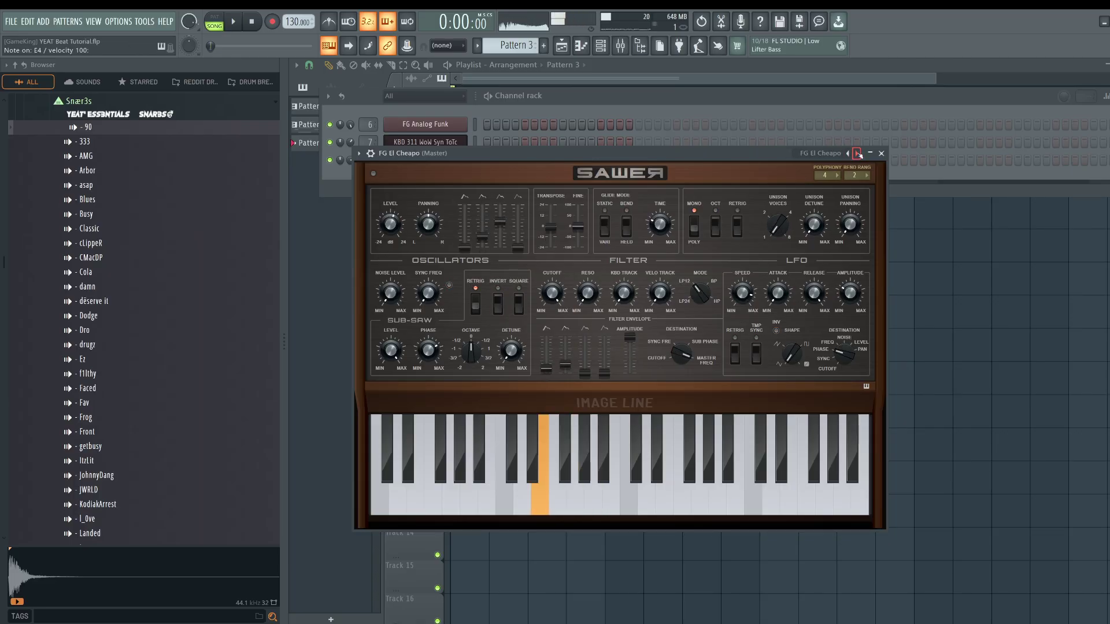
left_click(859, 154)
key("n")
left_click(858, 155)
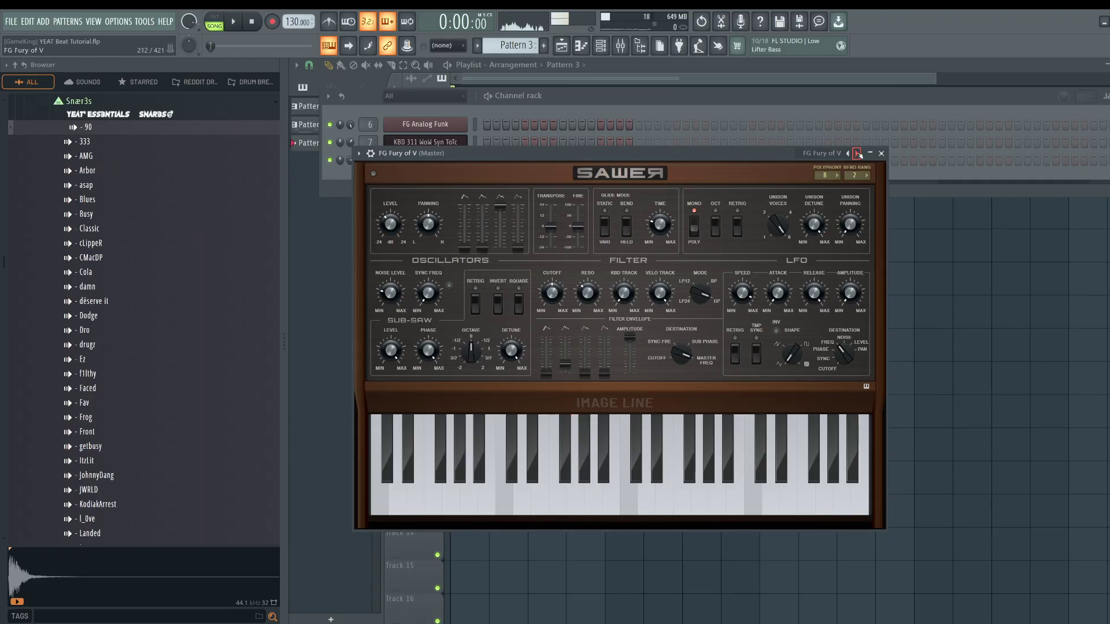
- Try FG Fury of V notes over the playing arrangement, close Sawer and set the channel's volume to 56%
key("space")
key("t")
key("y")
key("t")
left_click(880, 153)
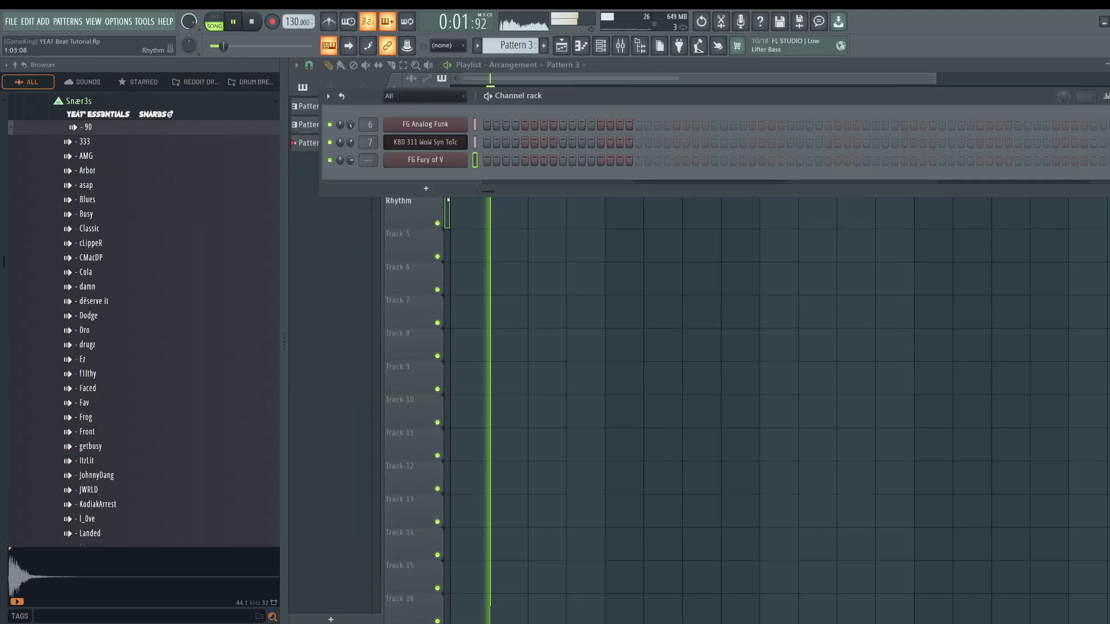
left_click_drag(350, 160, 350, 149)
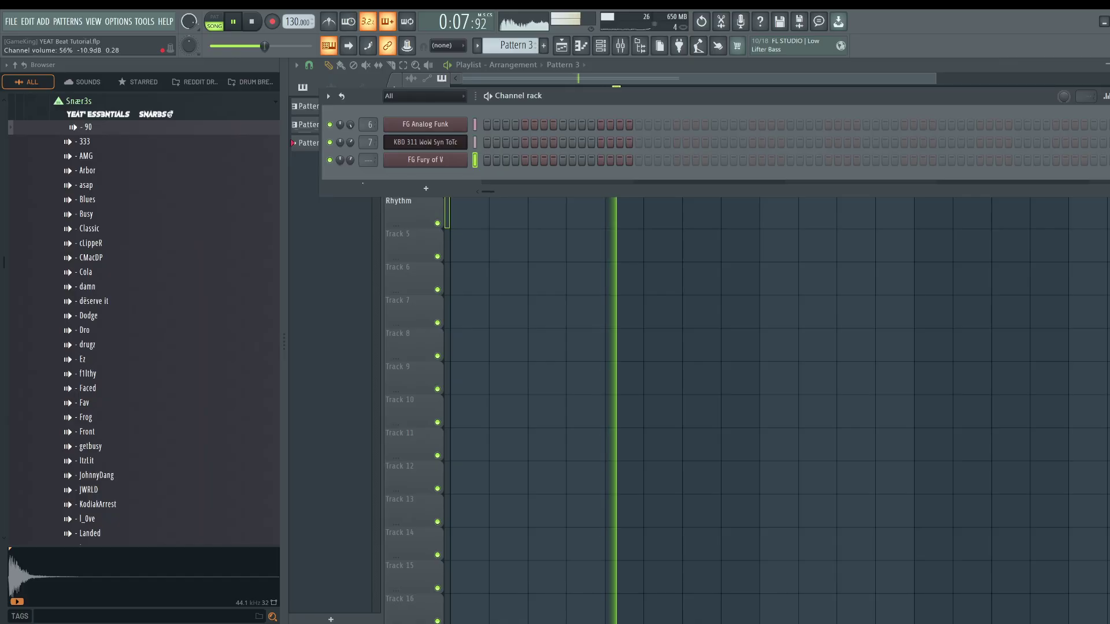
key("space")
- Reopen Sawer, advance through the lead presets to FG MechaniX and audition it over the arrangement
left_click(425, 160)
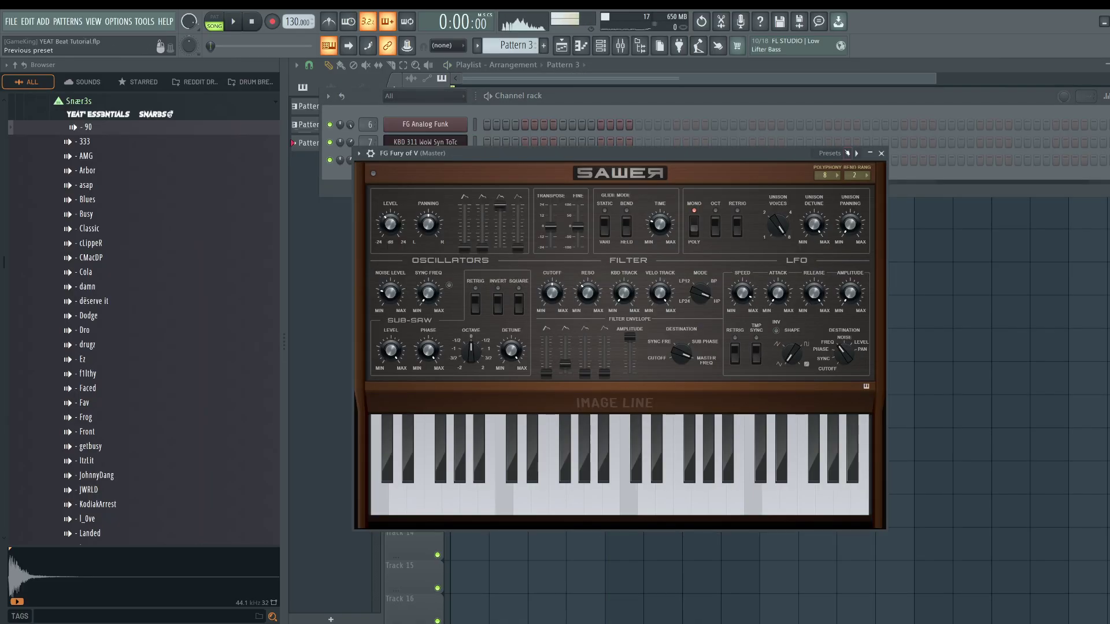
left_click(856, 153)
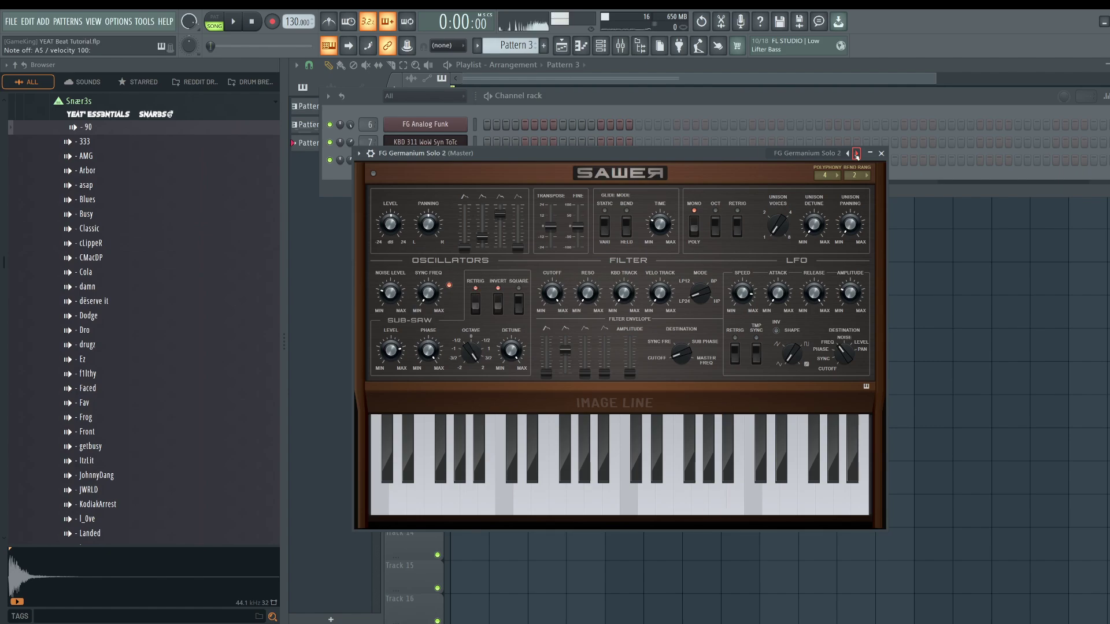
left_click(855, 153)
left_click(856, 153)
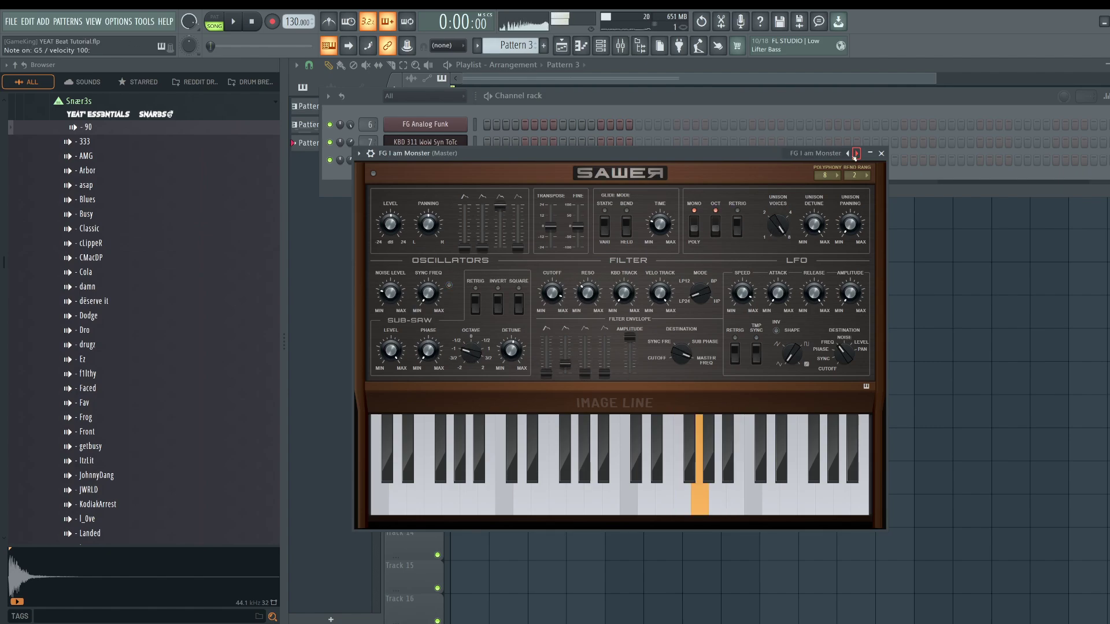
left_click(856, 153)
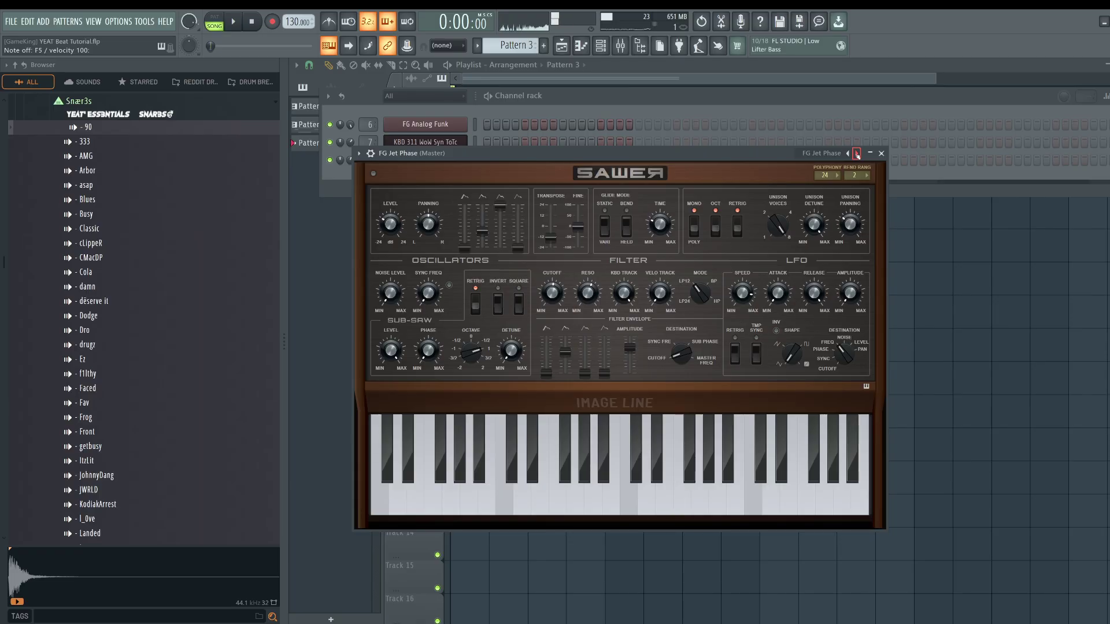
left_click(856, 153)
left_click(856, 153)
left_click(856, 153)
key("space")
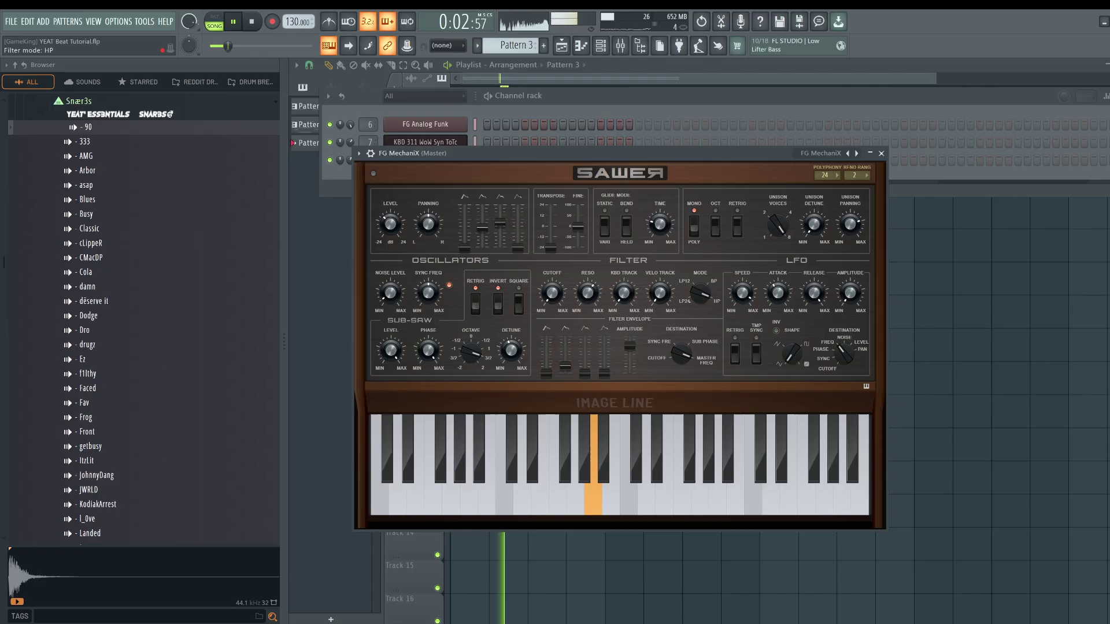
- Record a descending eight-note FG MechaniX melody into Pattern 3 over the arrangement and route its channel to mixer track 8
key("space")
left_click(881, 154)
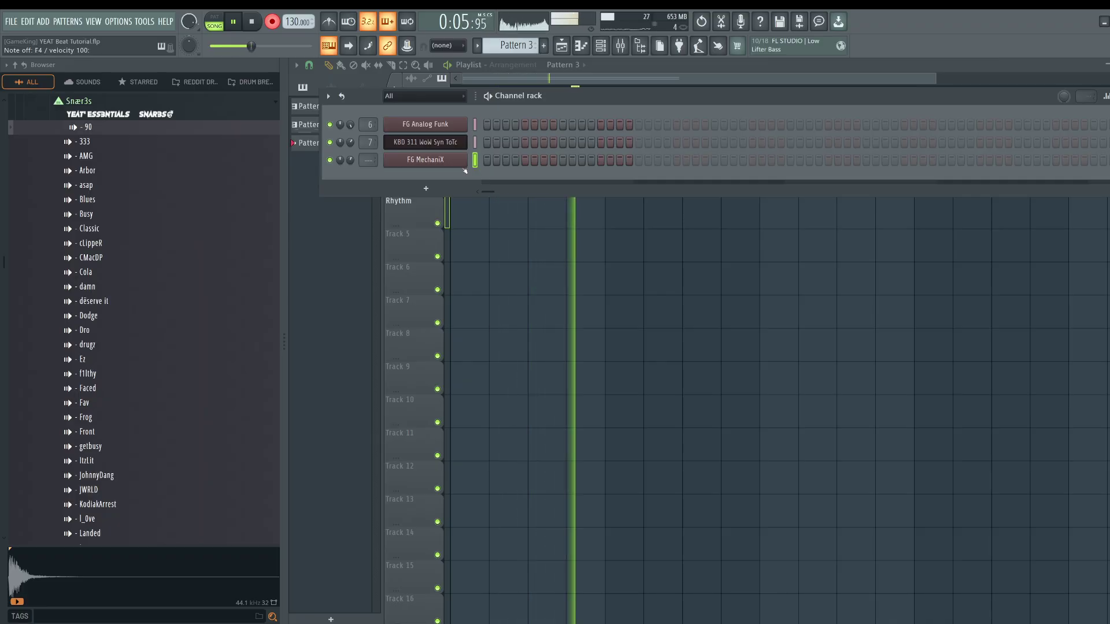
key("space")
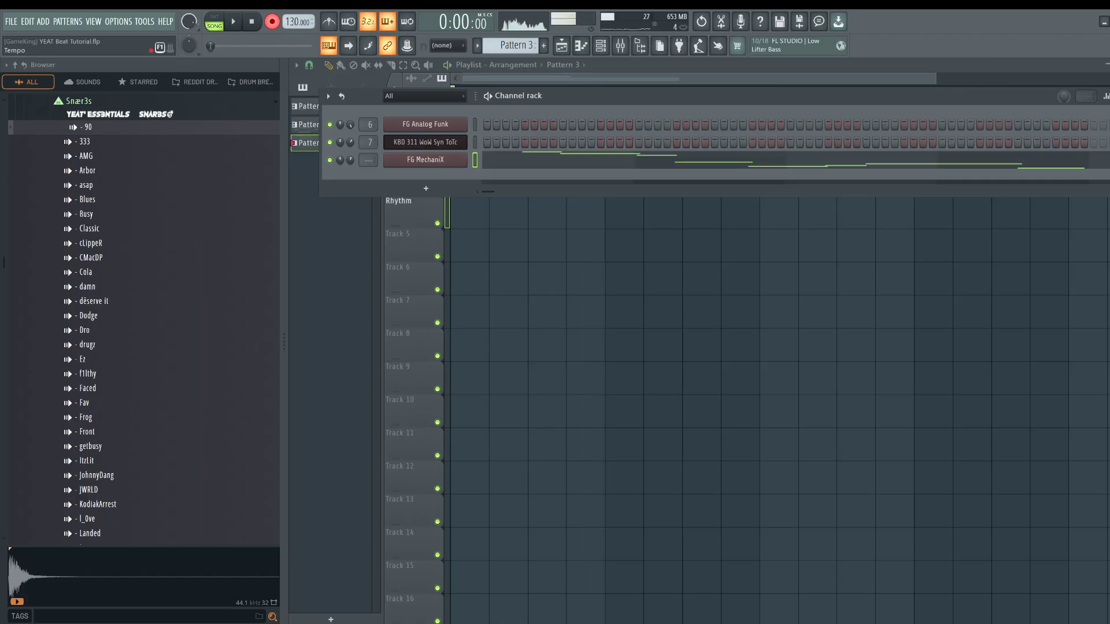
double_click(363, 152)
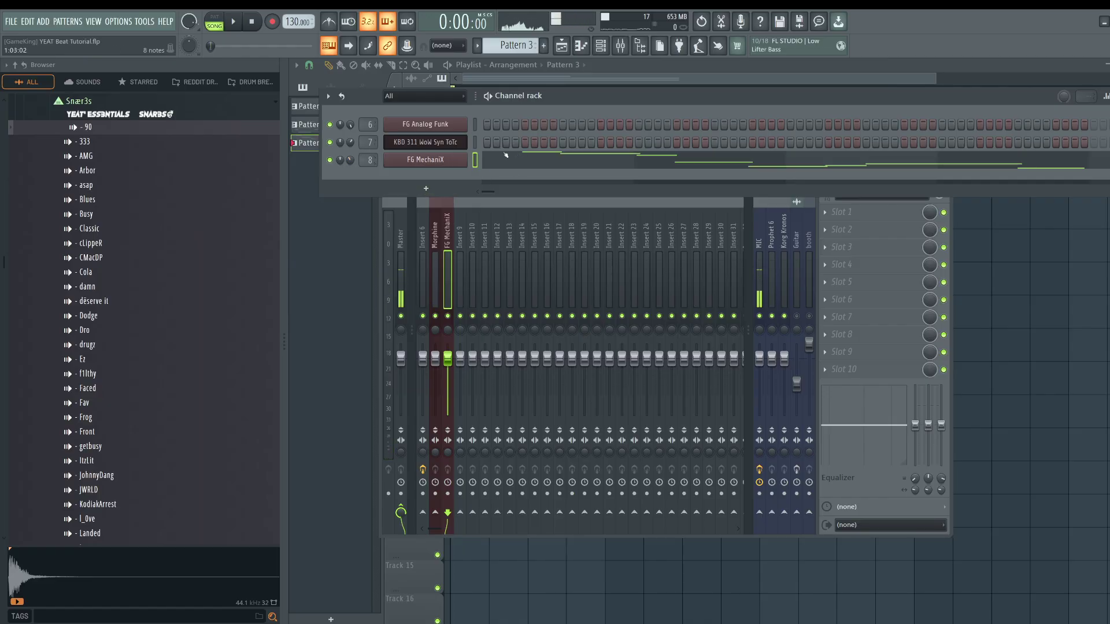
- Swap the pitches of the adjacent E4 and F4 notes in the FG MechaniX melody and quantize the notes, checking by playback
double_click(545, 167)
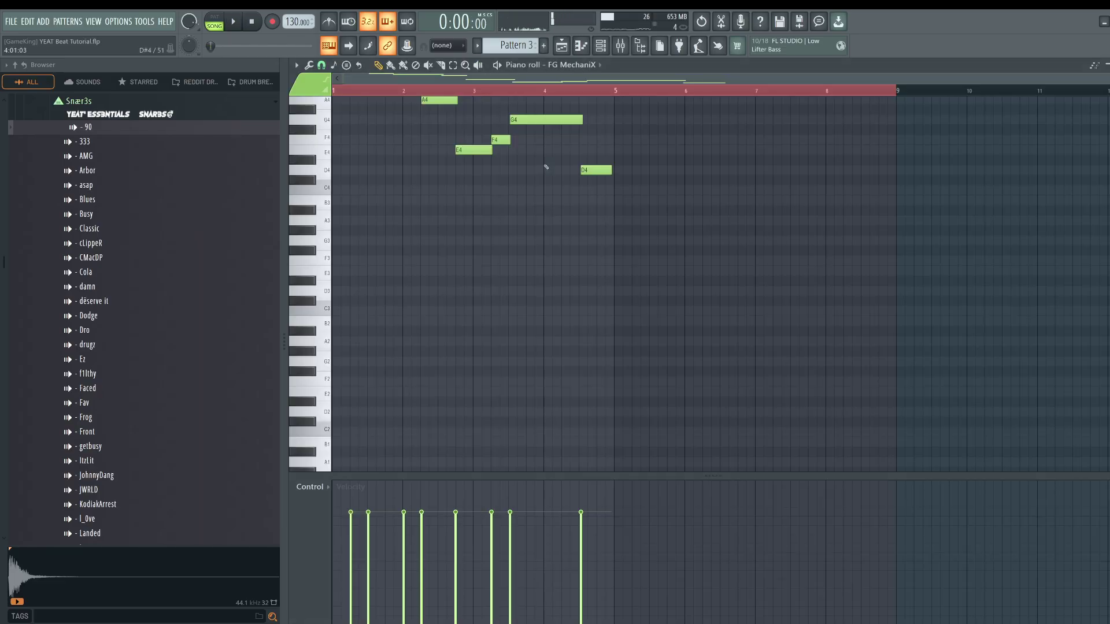
key("space")
left_click_drag(386, 179, 414, 231)
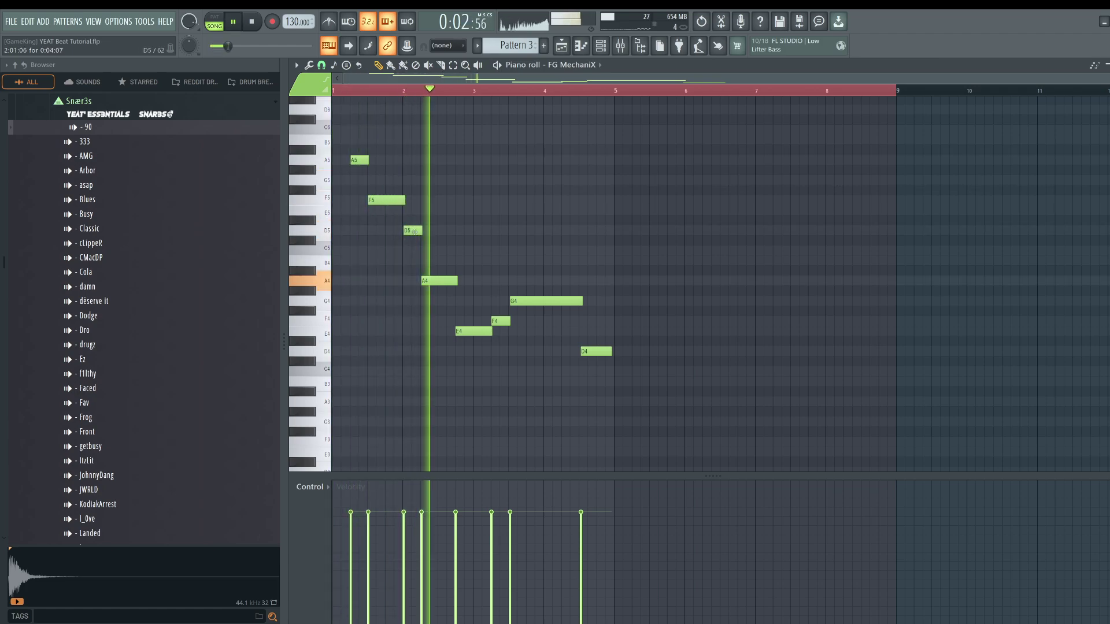
key("space")
left_click_drag(461, 325, 501, 332)
key("space")
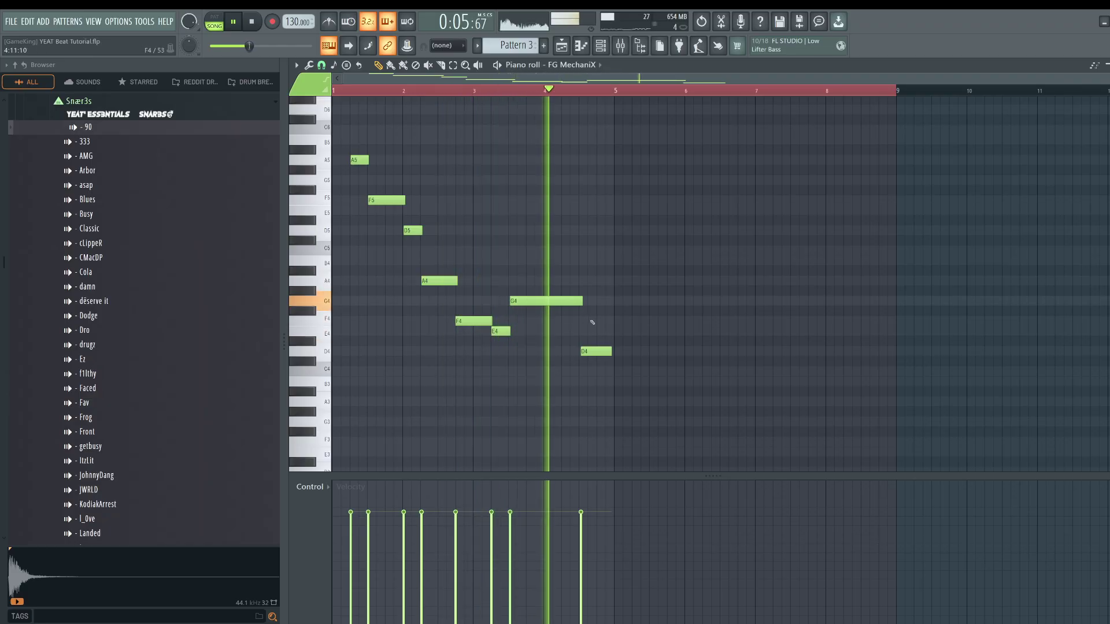
key("space")
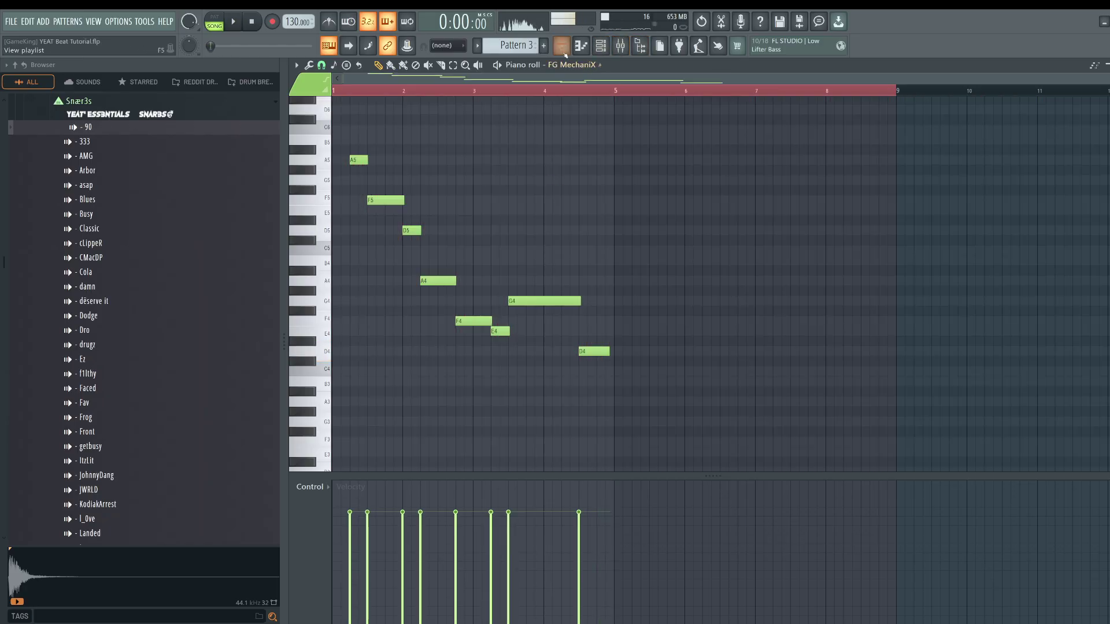
- Name Track 5 "contrast" and move the Pattern 3 clip from Topline to bar 5 of the Rhythm track in the playlist
left_click(563, 50)
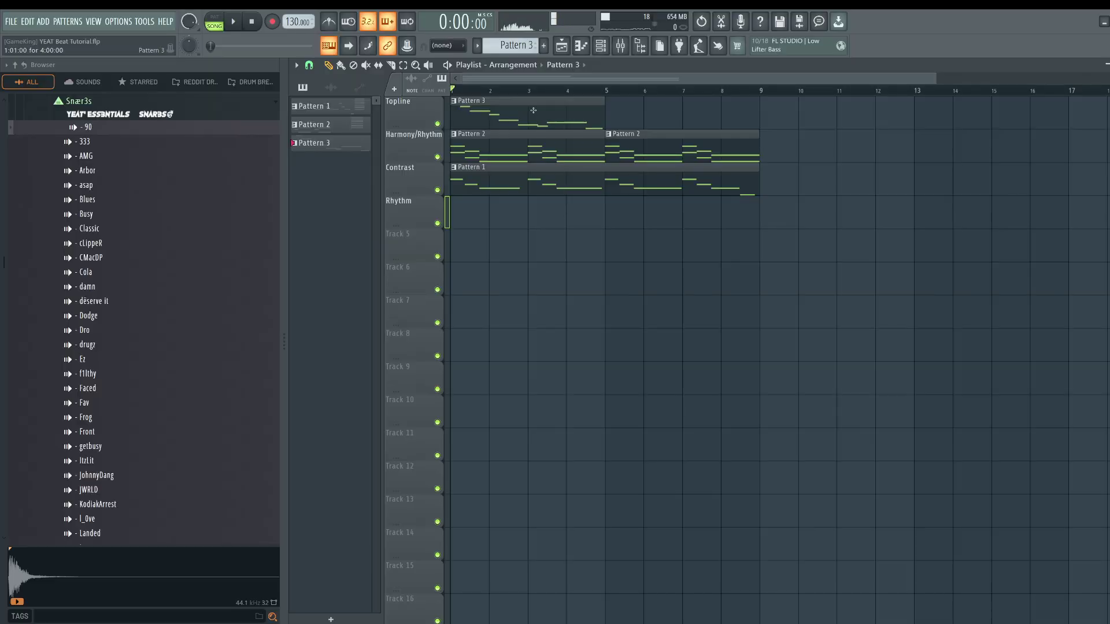
left_click_drag(533, 110, 610, 243)
right_click(405, 176)
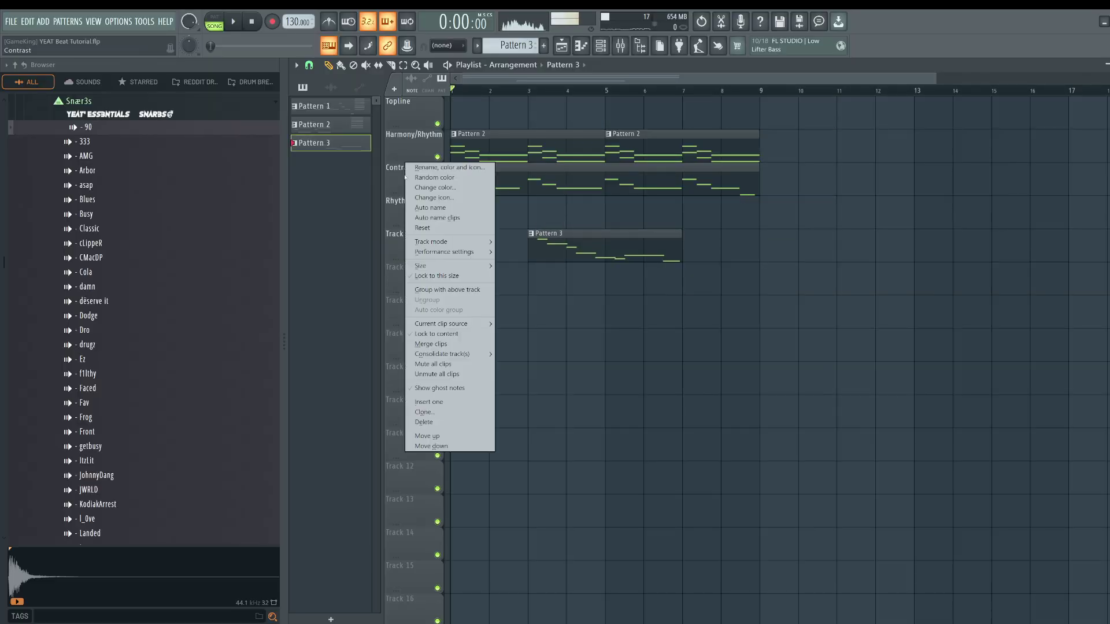
right_click(394, 198)
left_click_drag(391, 261, 399, 238)
right_click(409, 239)
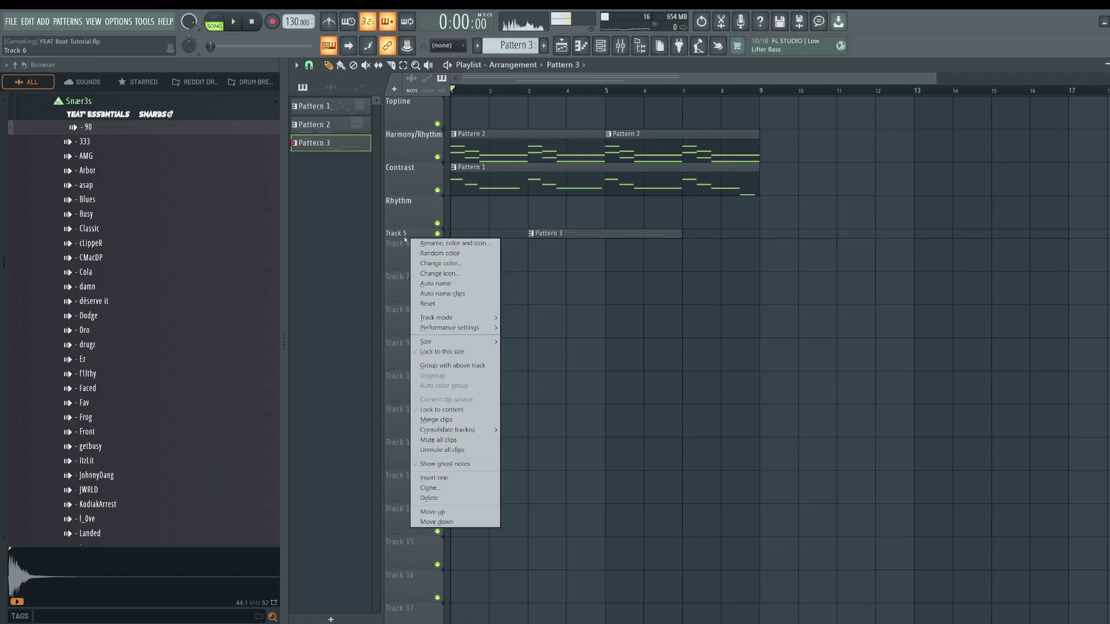
right_click(404, 237)
right_click(401, 230)
left_click(410, 233)
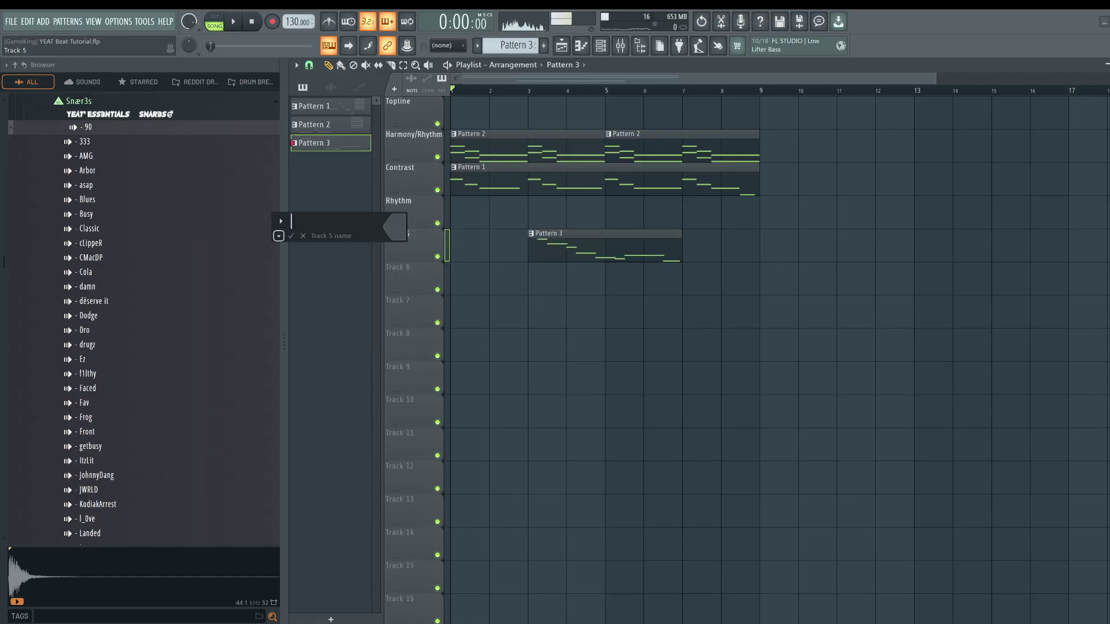
key("Return")
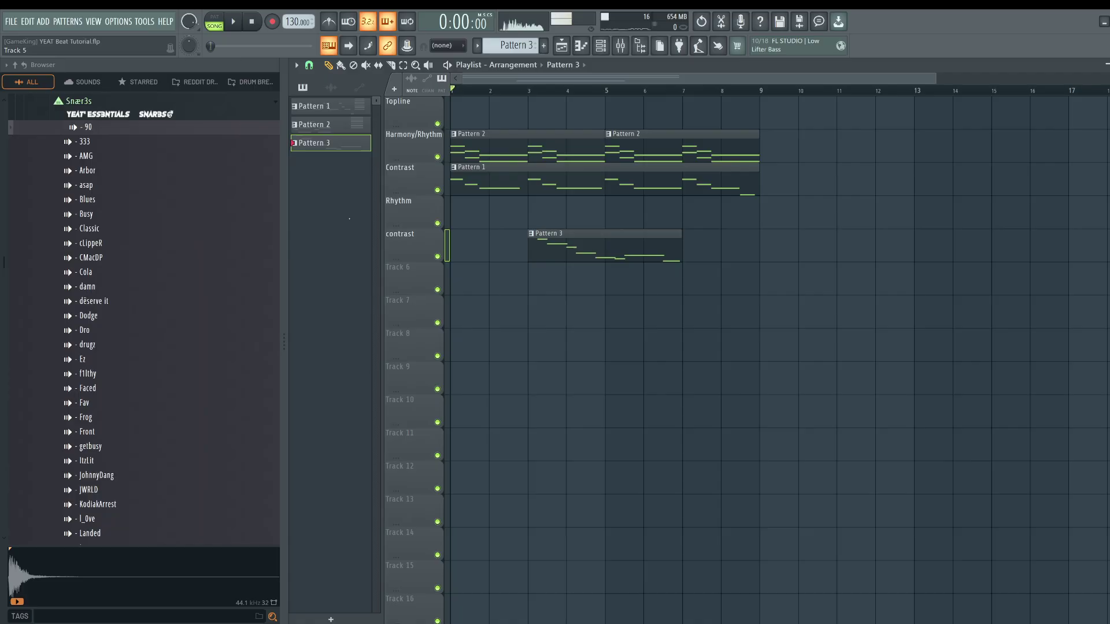
left_click_drag(572, 246, 650, 212)
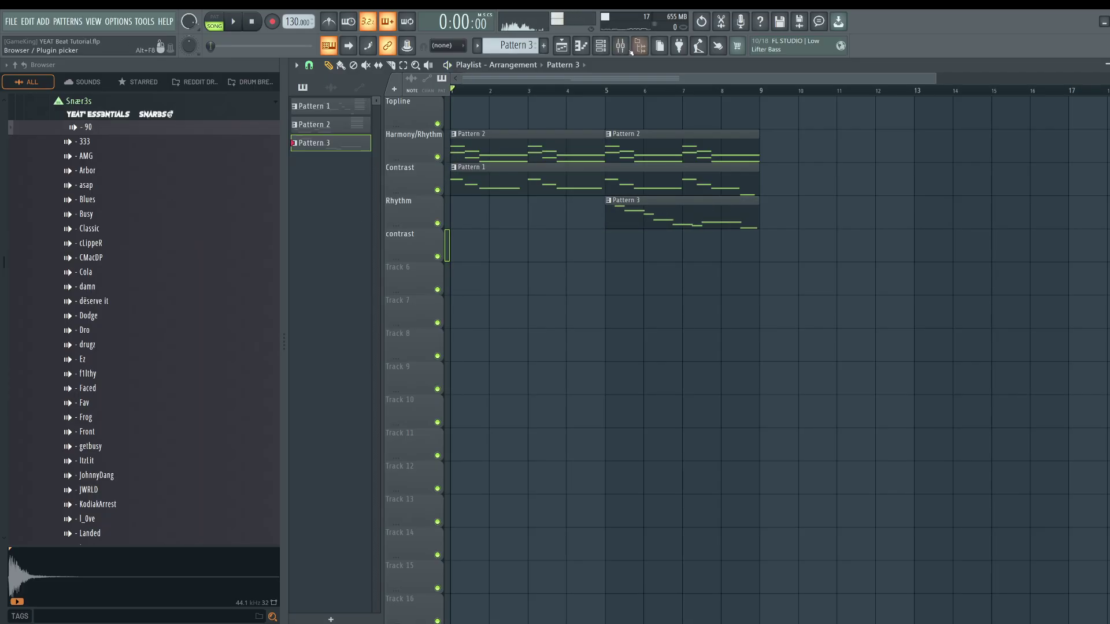
- Show the channel rack and switch to the empty Pattern 4
left_click(600, 45)
left_click_drag(515, 46, 516, 35)
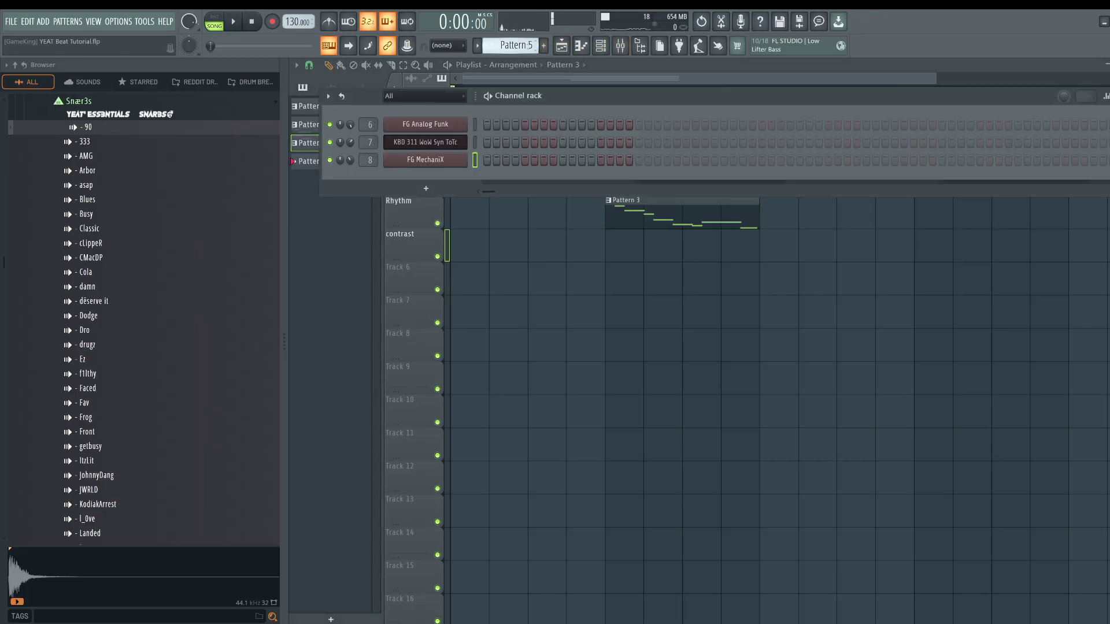
left_click(401, 193)
key("Escape")
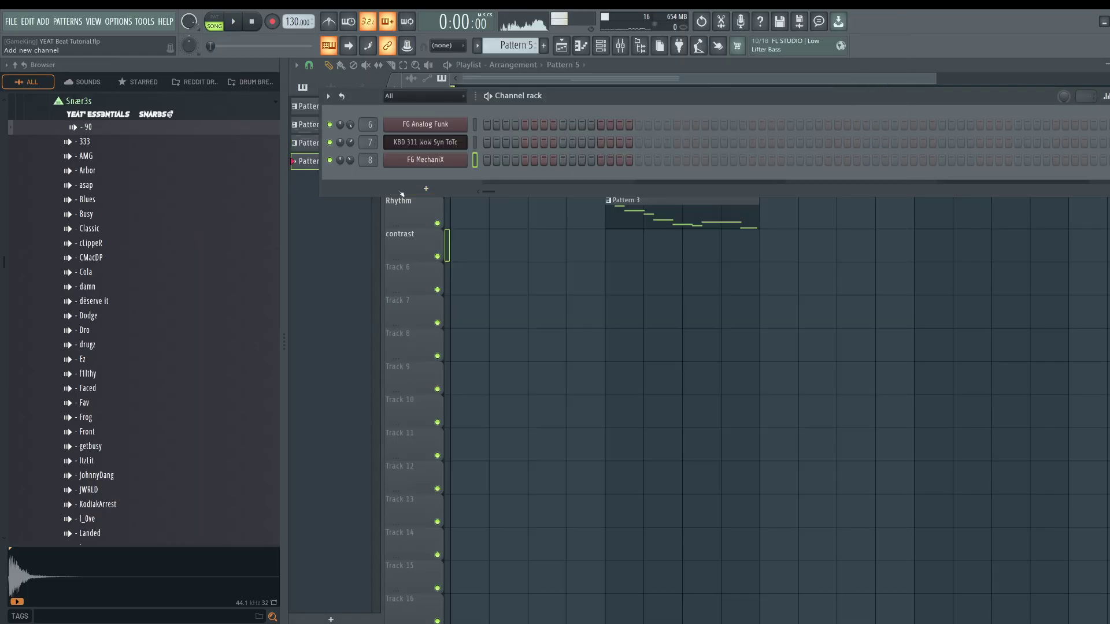
key("F6")
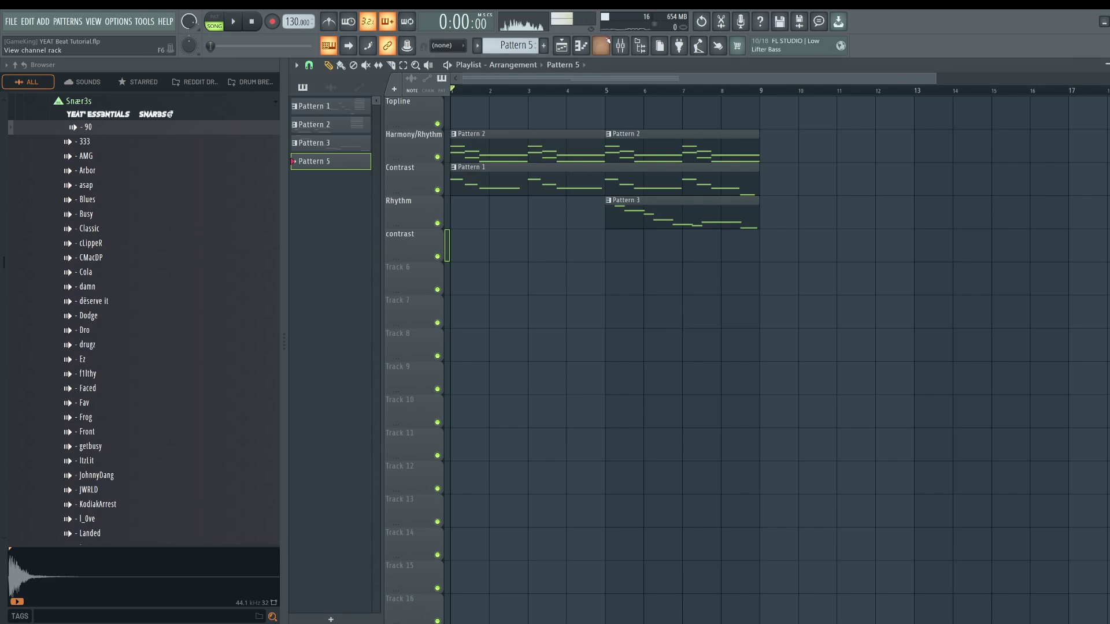
key("F6")
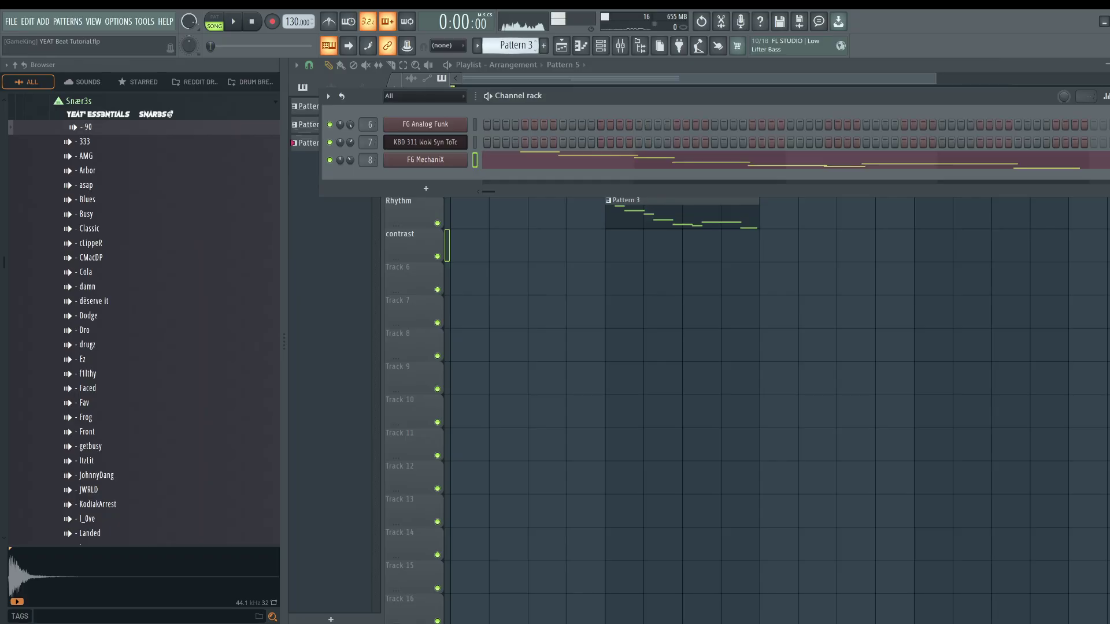
- Find the acid sample in the Yeat drum kit's clap folder, load it into a new channel and close its sampler window
scroll(137, 164, "up", 10)
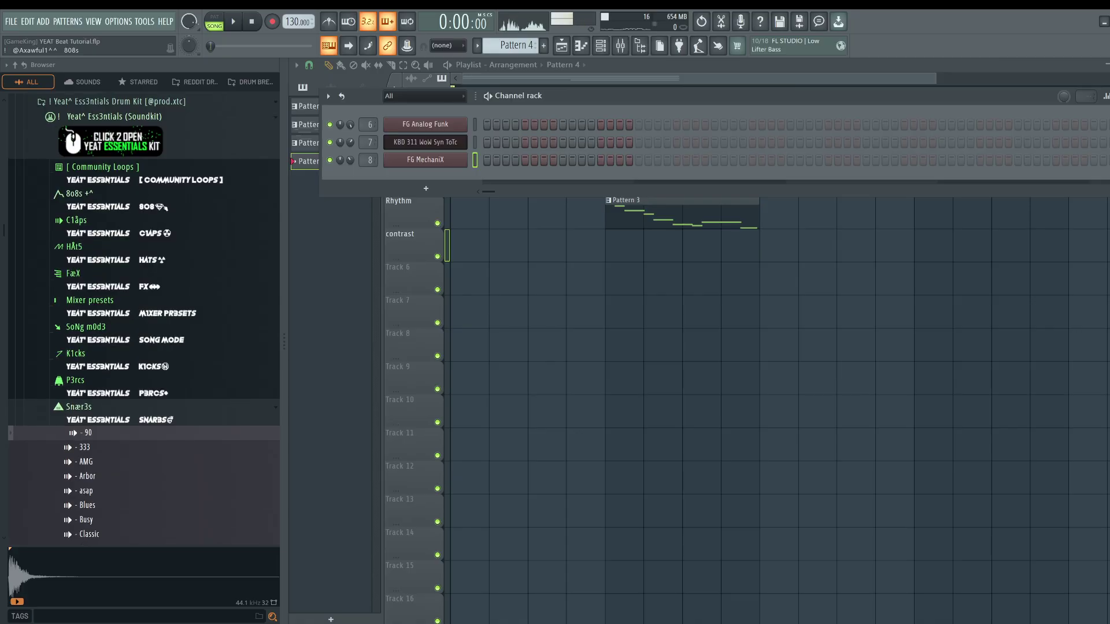
scroll(181, 220, "down", 3)
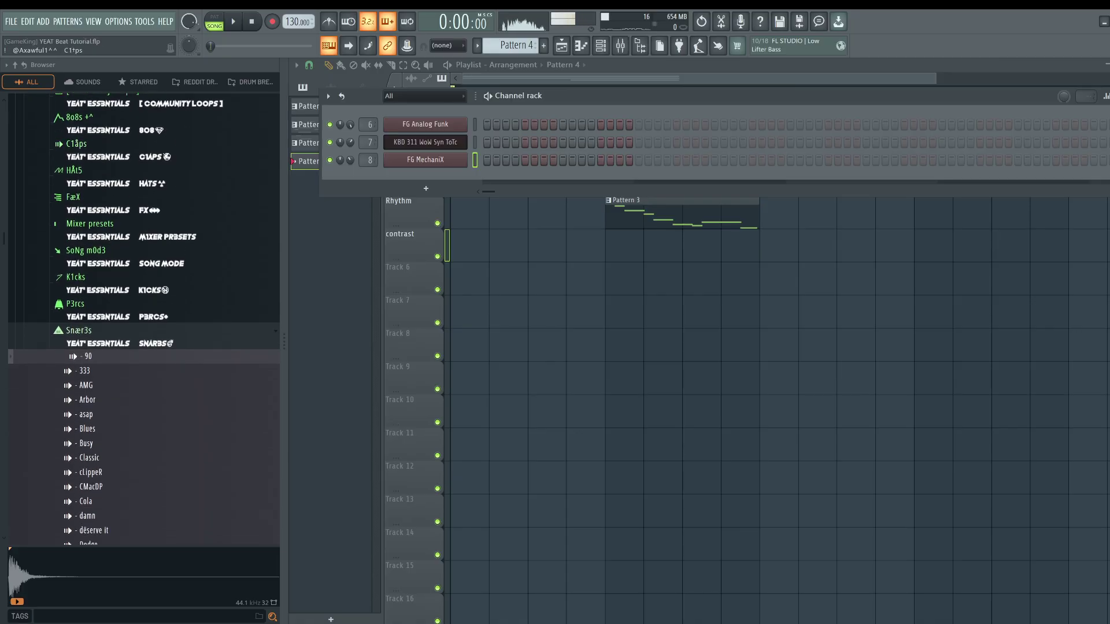
left_click(163, 153)
left_click(113, 171)
right_click(115, 172)
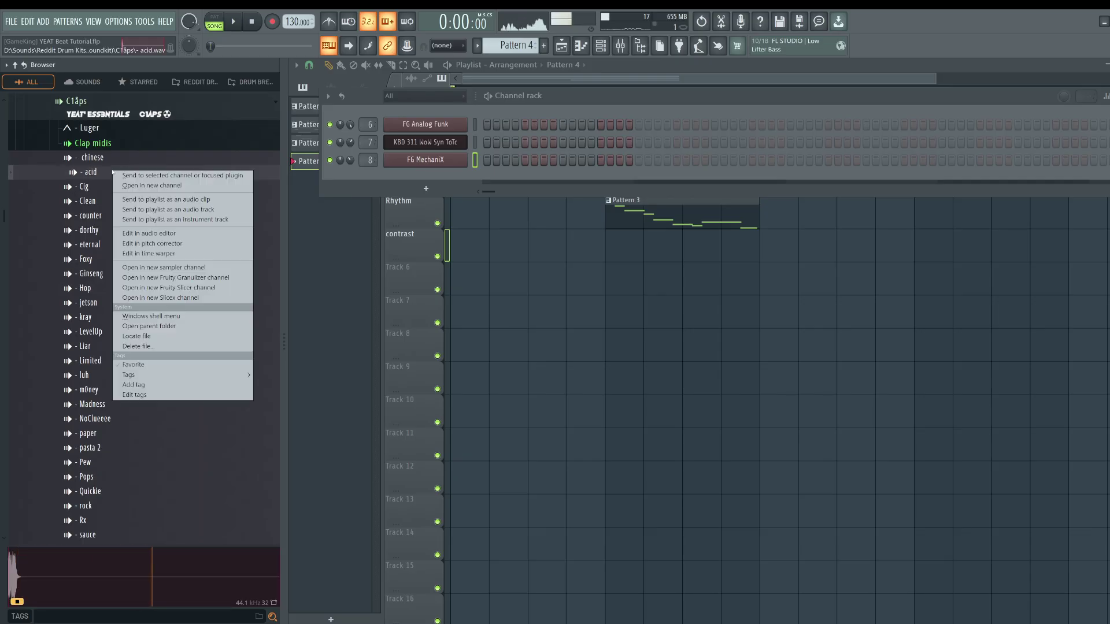
left_click(153, 185)
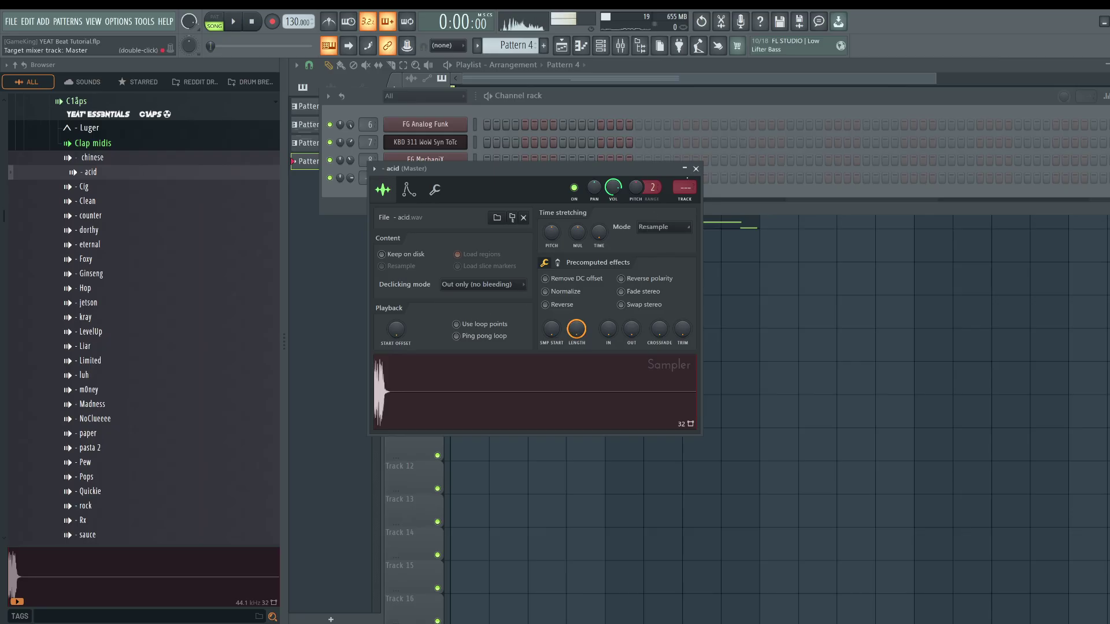
left_click(695, 169)
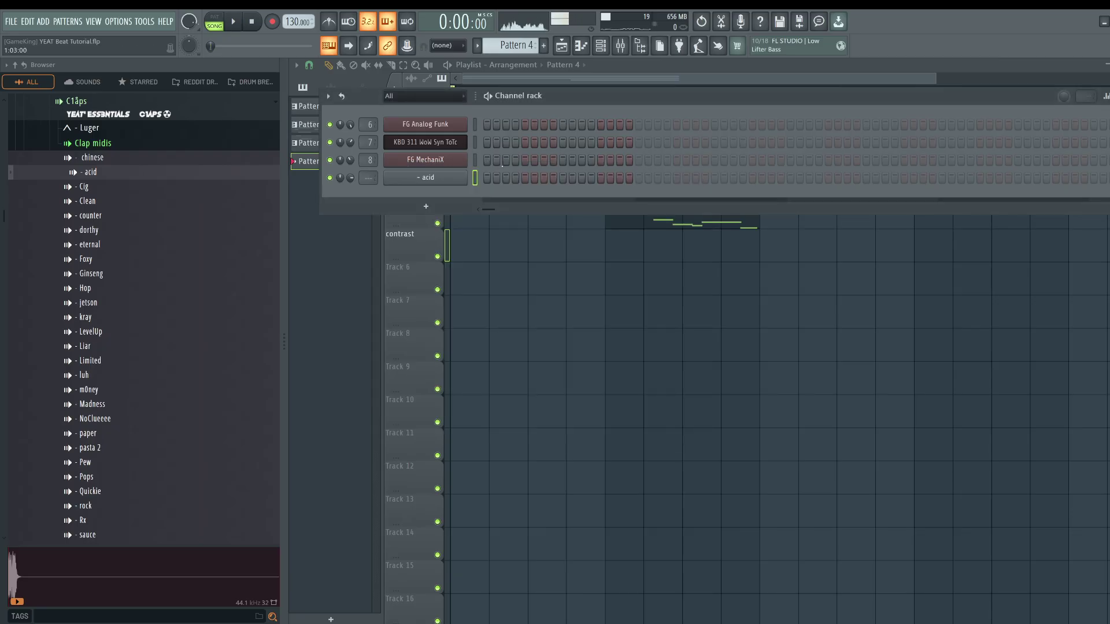
- Route the acid clap to mixer track 9 and place hits on steps 9, 25, 41 and 57 of Pattern 4 during pattern playback
key("ctrl+l")
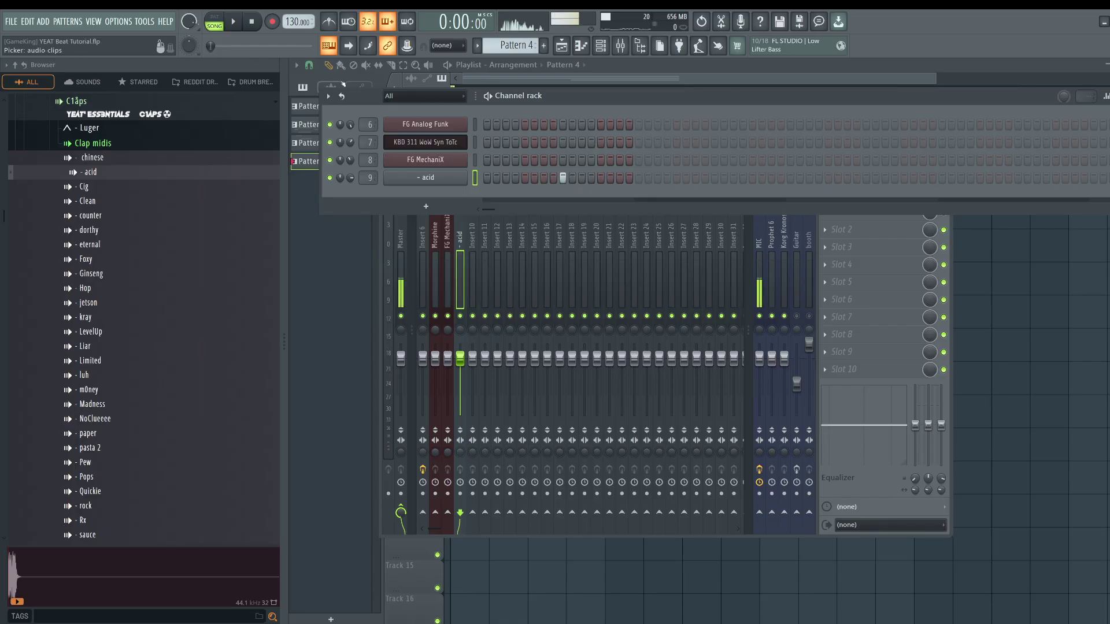
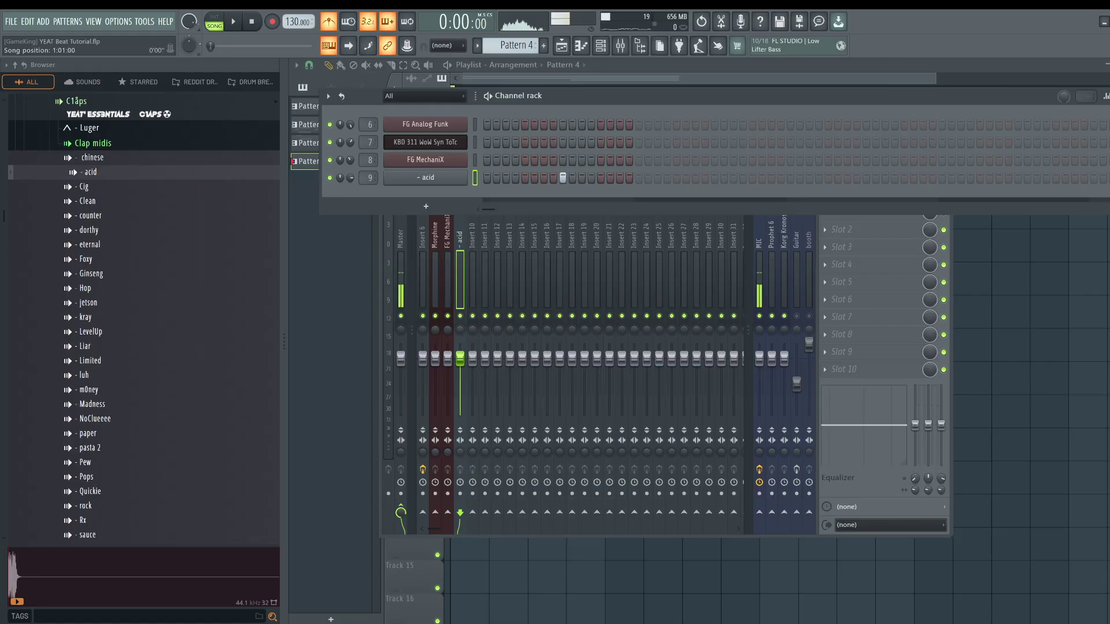
left_click(214, 24)
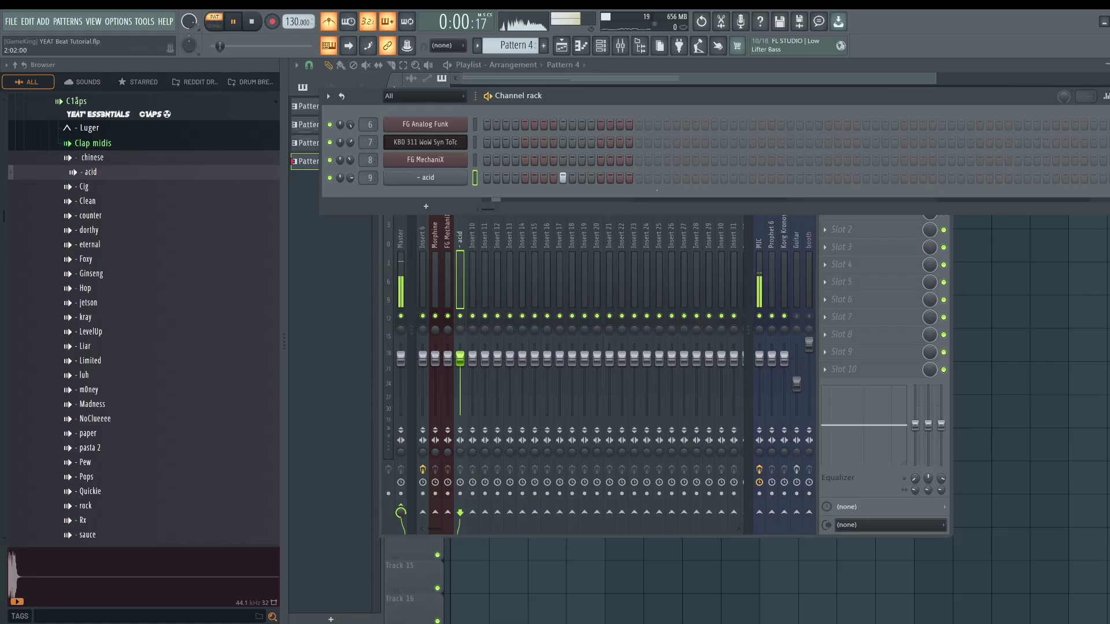
left_click(714, 177)
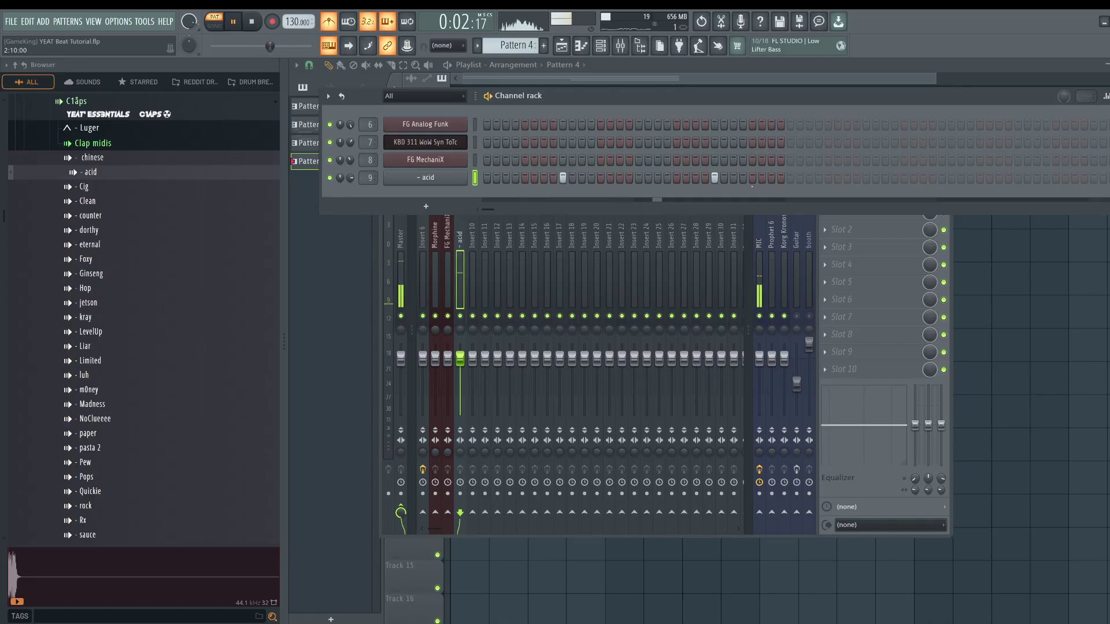
left_click(866, 178)
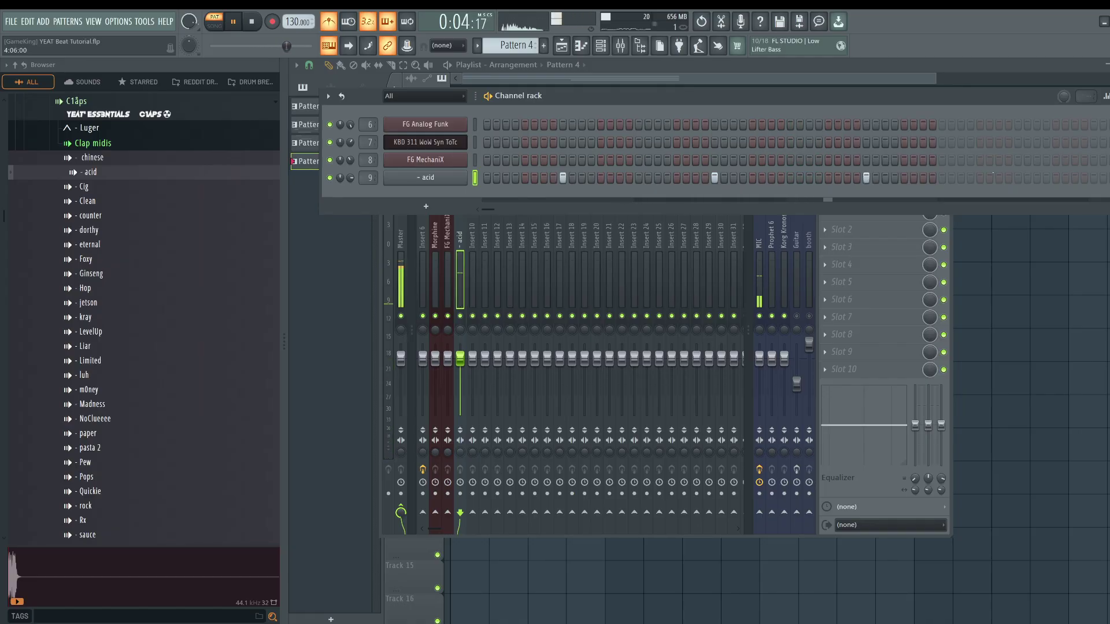
left_click(1018, 177)
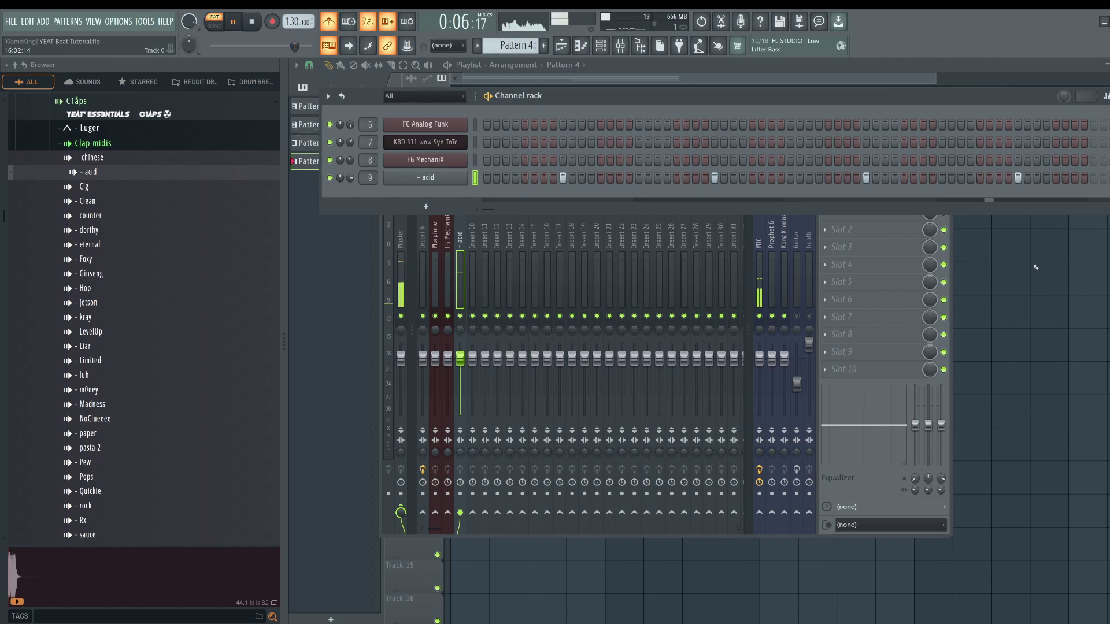
key("space")
- Place a Pattern 4 clip at bar 1 of the contrast track and move that track above Rhythm
left_click(1037, 267)
left_click_drag(573, 246, 425, 255)
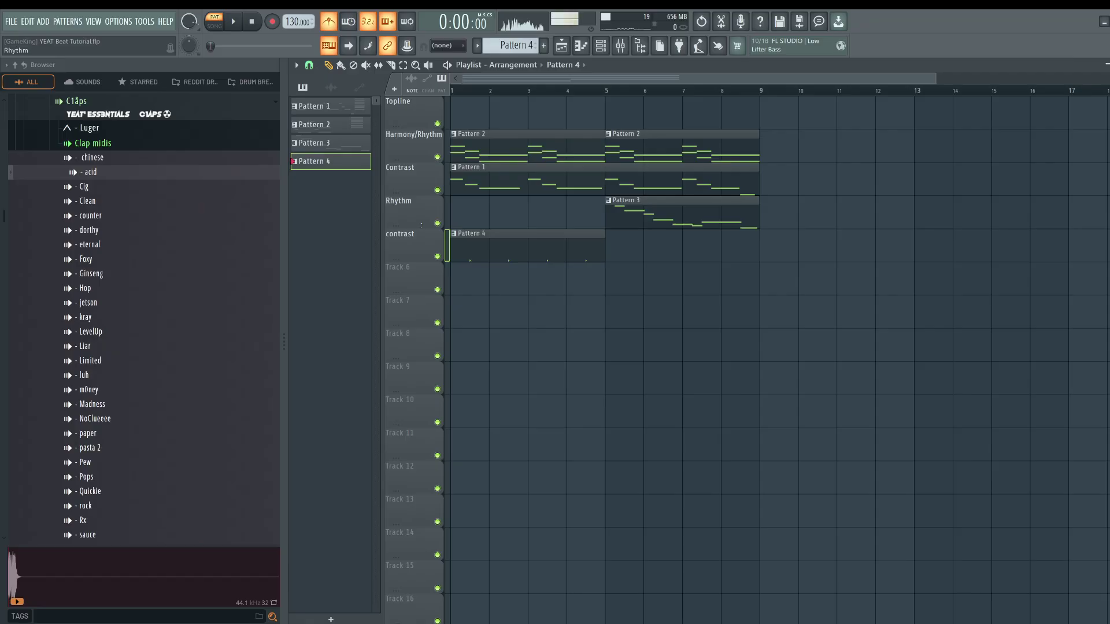
right_click(422, 238)
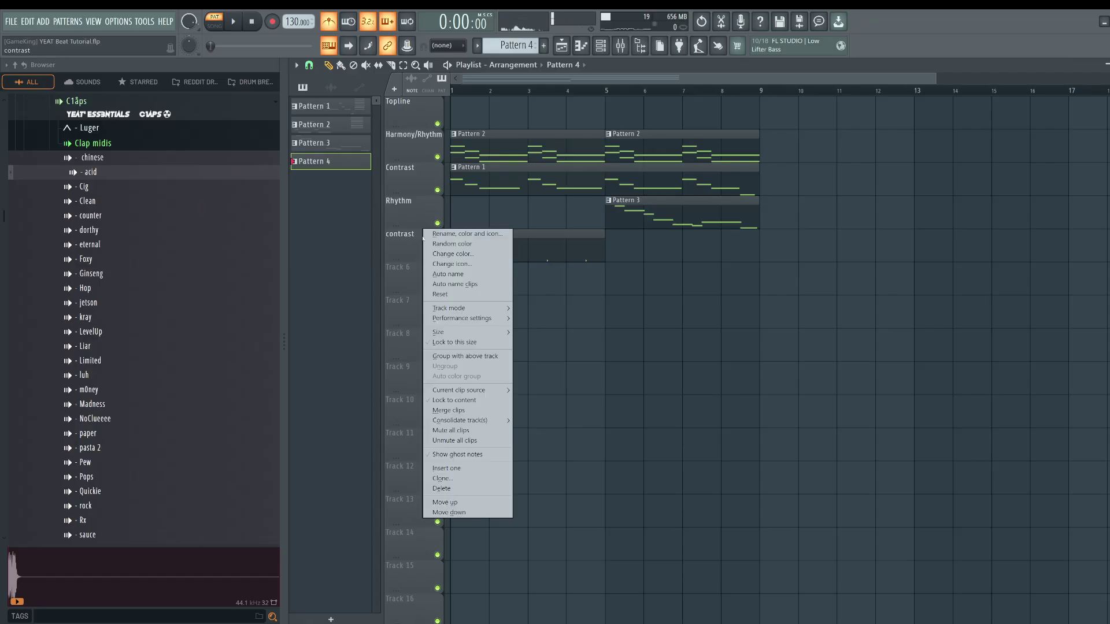
left_click(446, 502)
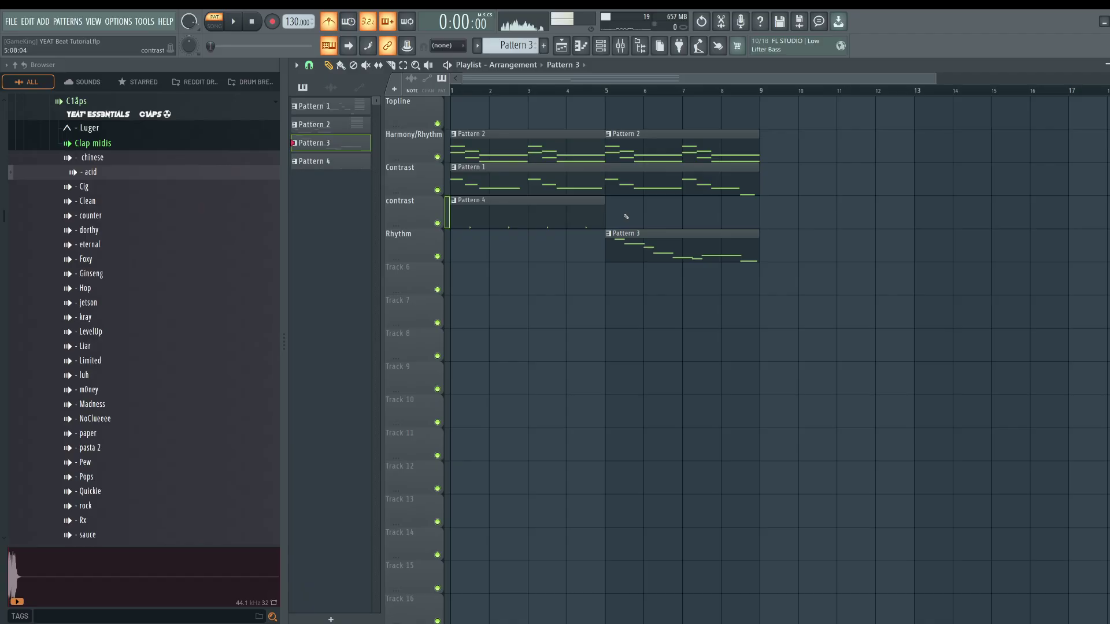
- Move the Pattern 3 clip to the contrast track and the Pattern 4 clip to Rhythm, keeping their bars, and play the song
left_click_drag(644, 234, 643, 201)
left_click_drag(531, 201, 531, 267)
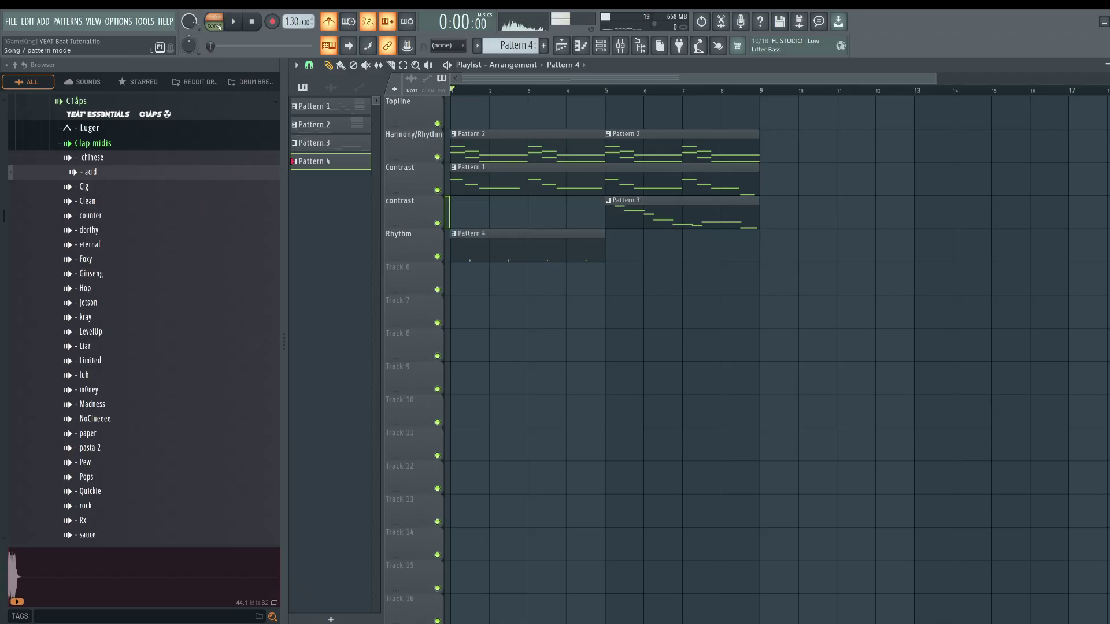
key("space")
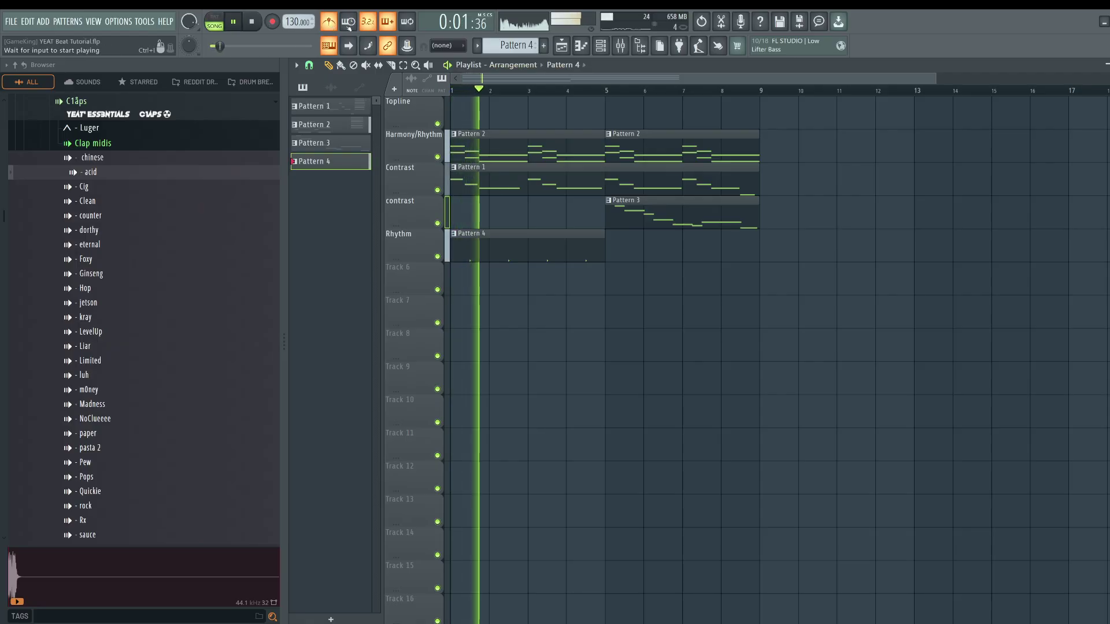
key("space")
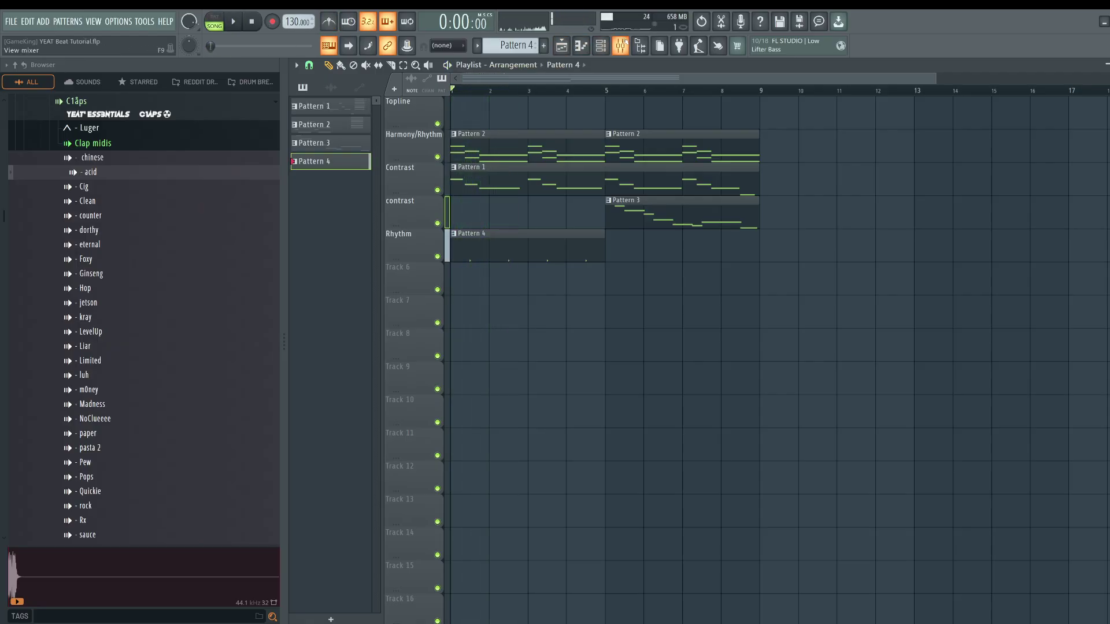
- Look through the clap samples, then collapse the clap folder and the Yeat Ess3ntials soundkit folder
scroll(153, 178, "up", 3)
scroll(121, 227, "down", 12)
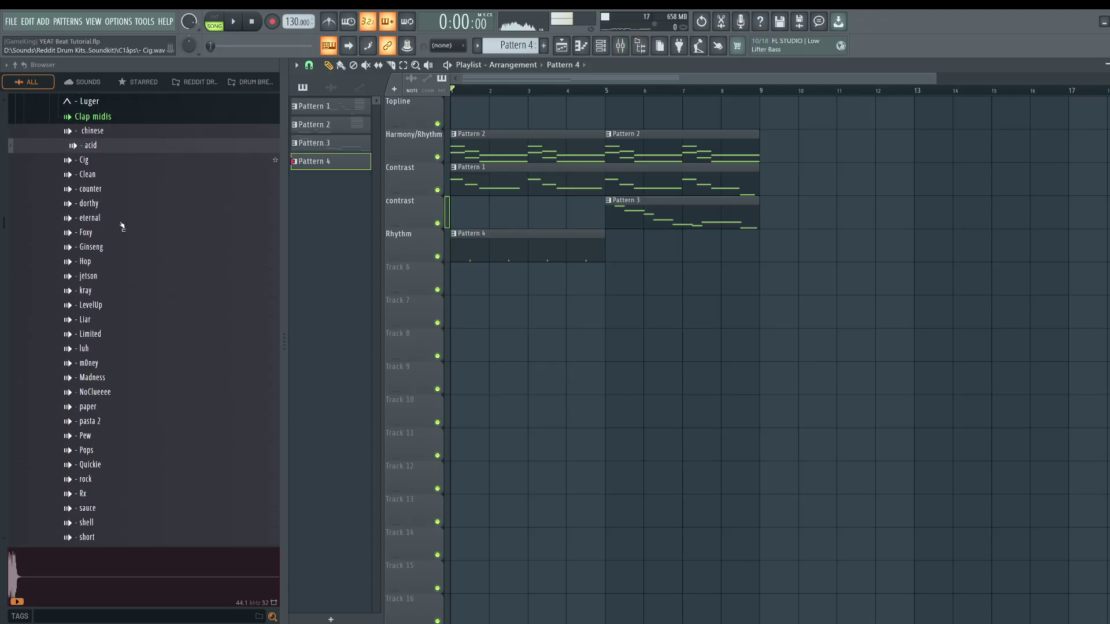
scroll(124, 235, "down", 5)
scroll(119, 289, "up", 16)
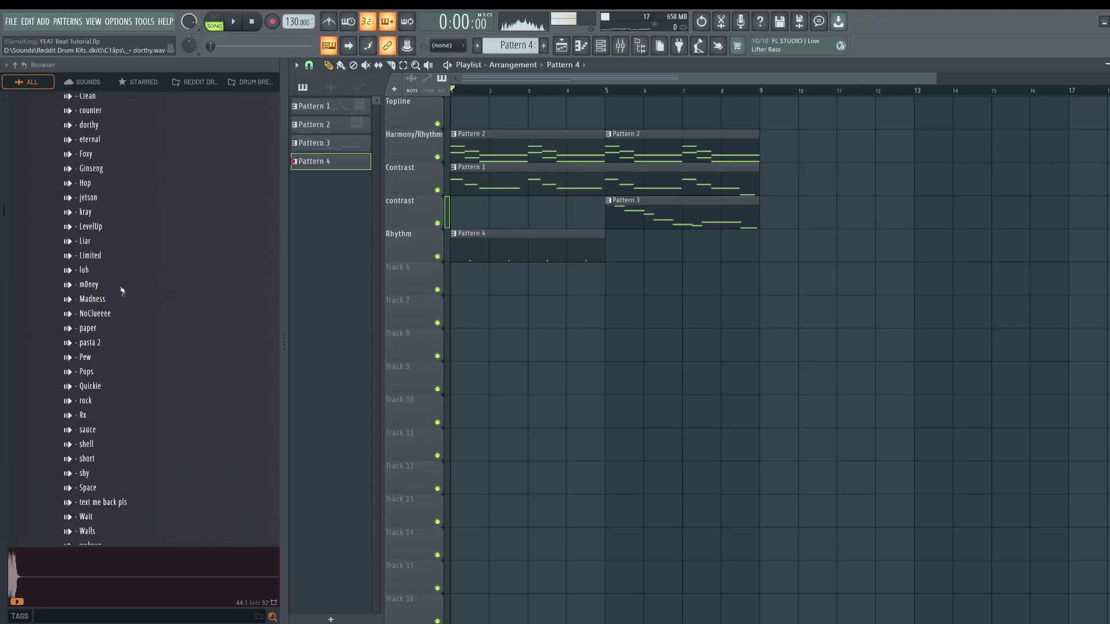
left_click(108, 333)
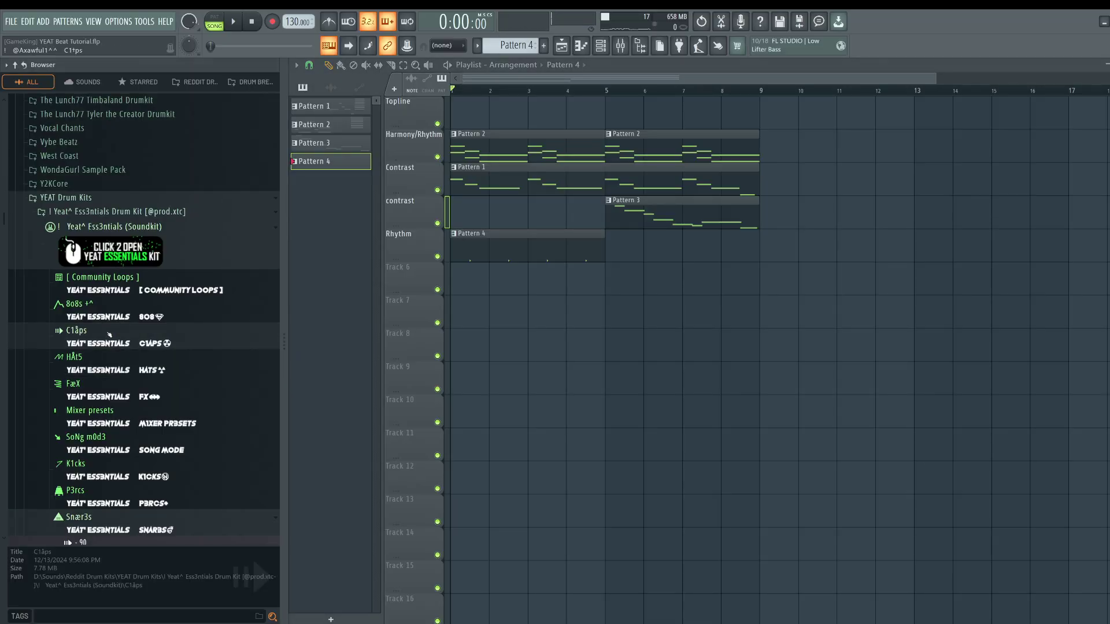
left_click(108, 332)
left_click(115, 111)
scroll(127, 190, "up", 3)
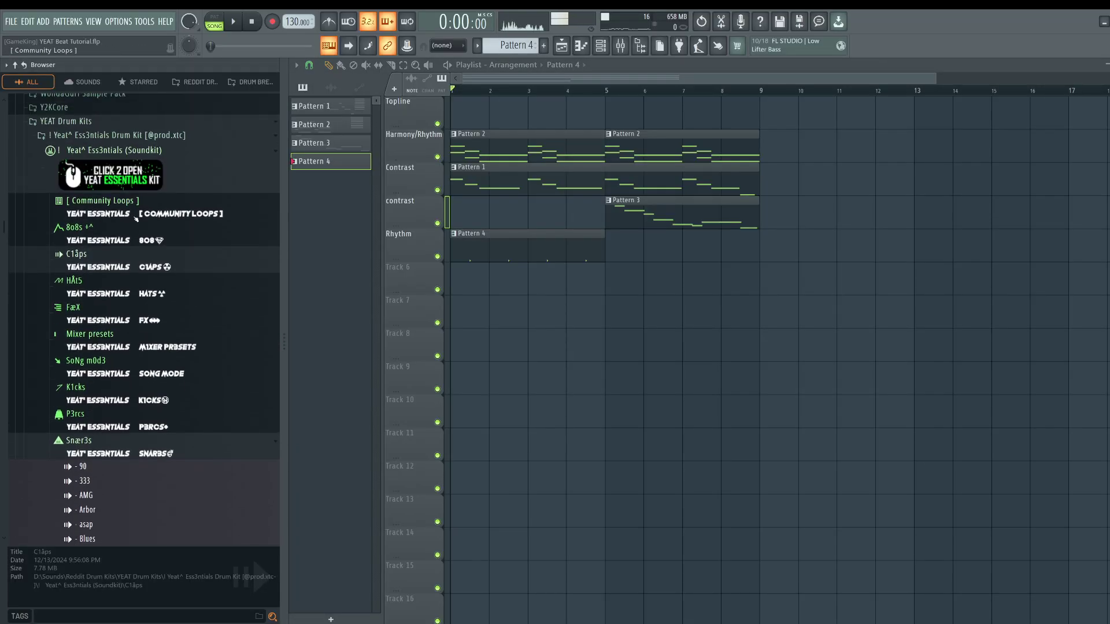
left_click(124, 151)
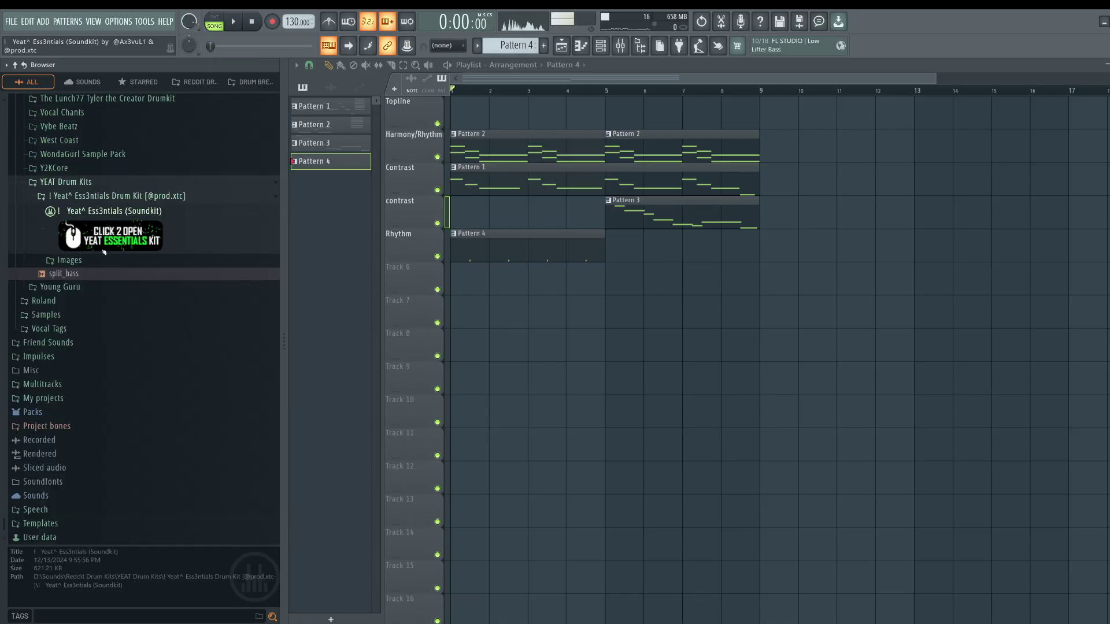
- Load the split_bass sample from YEAT Drum Kits into a new channel and route it to mixer track 10
left_click(86, 274)
right_click(87, 274)
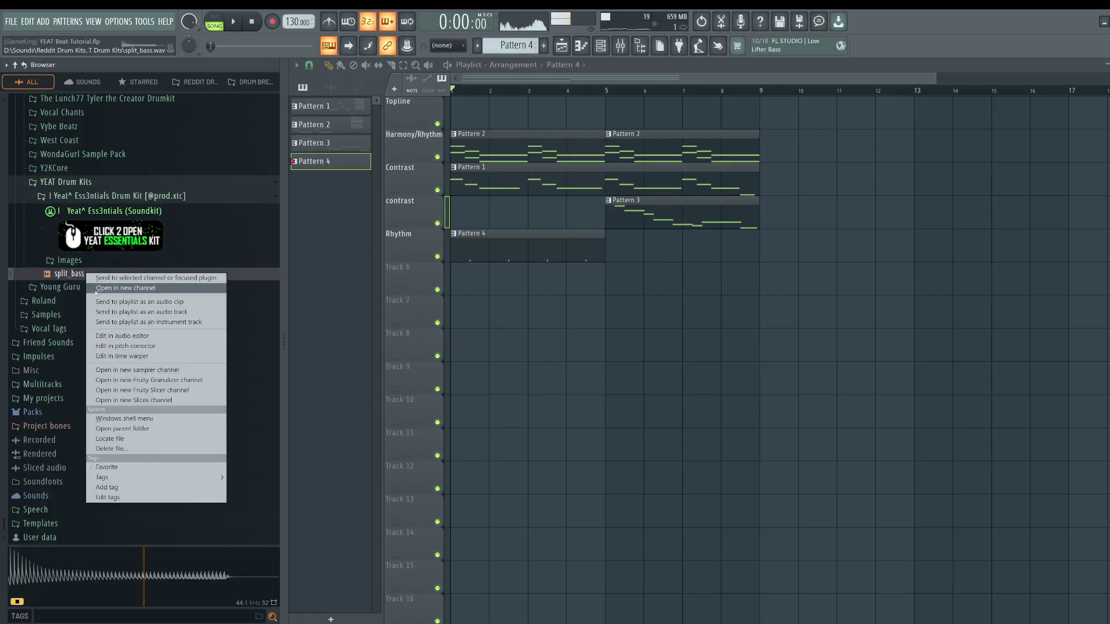
left_click(116, 289)
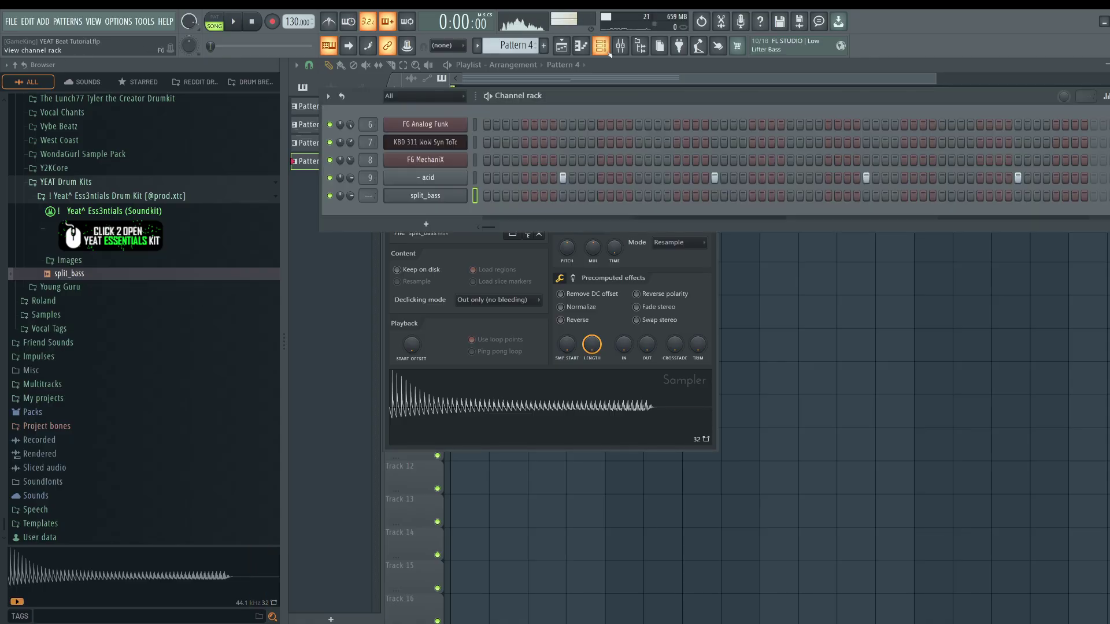
left_click(600, 45)
key("ctrl+l")
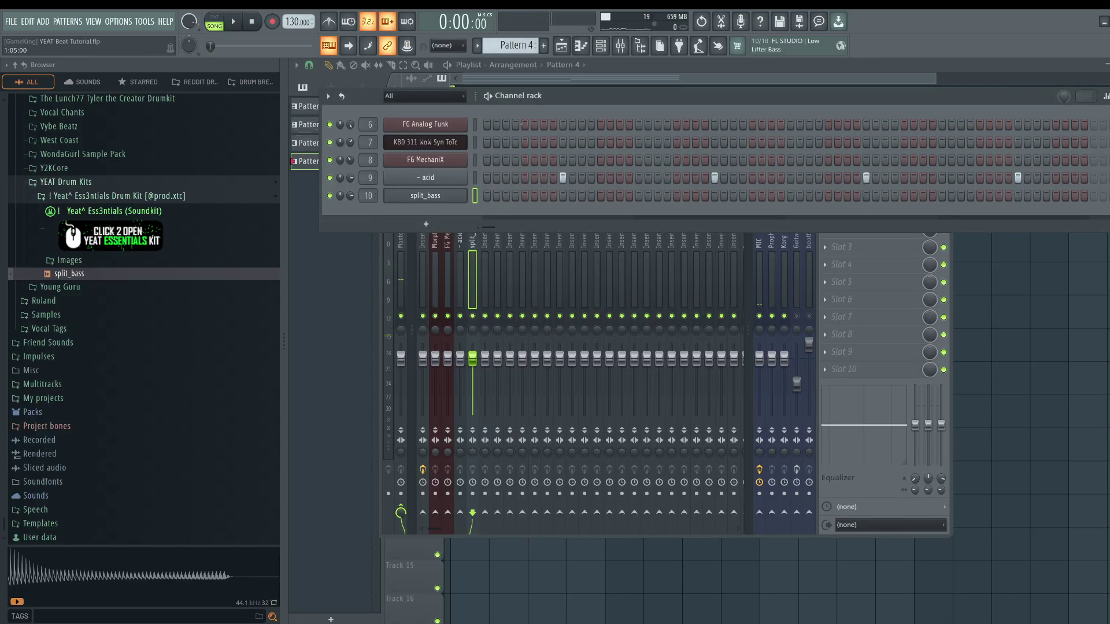
- Select Pattern 1, switch to pattern playback and place a split_bass hit on step 29
scroll(529, 47, "down", 3)
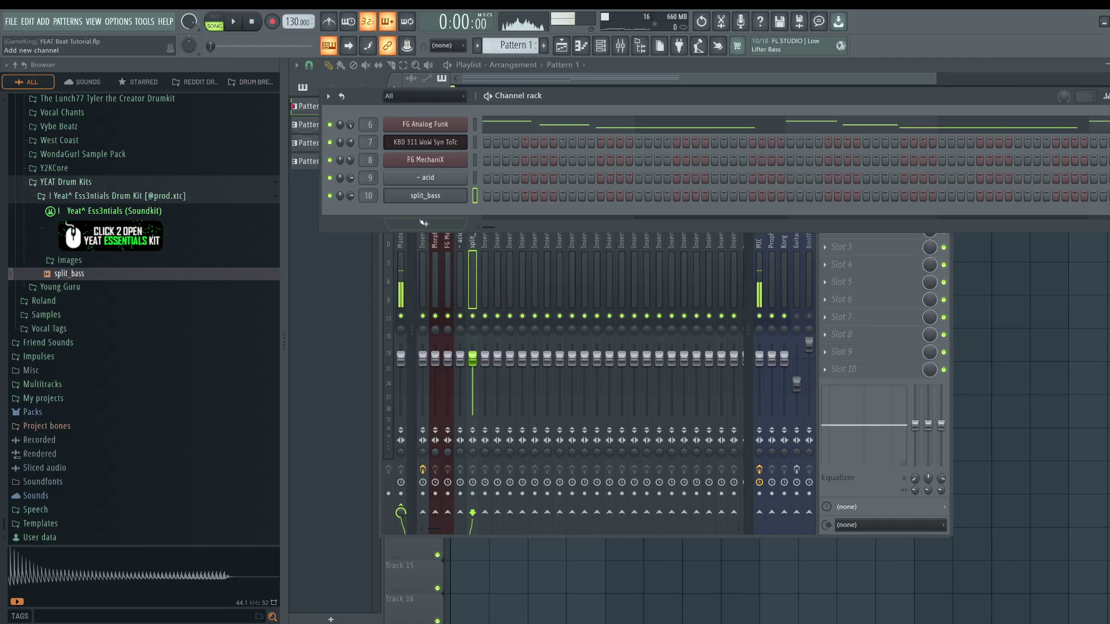
key("space")
key("space")
key("z")
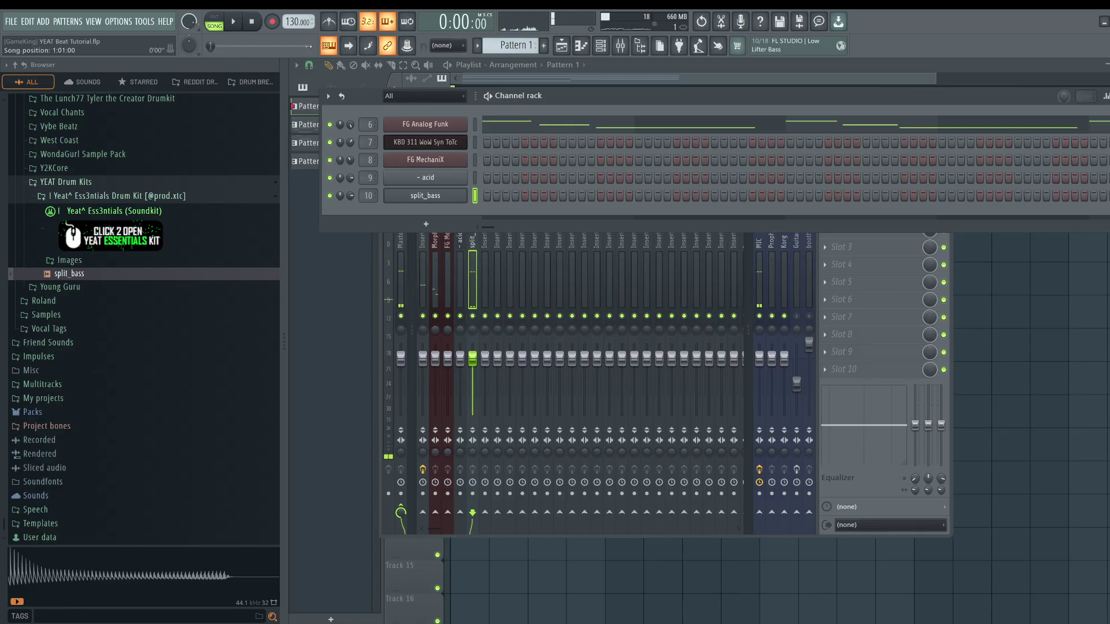
left_click(214, 22)
key("space")
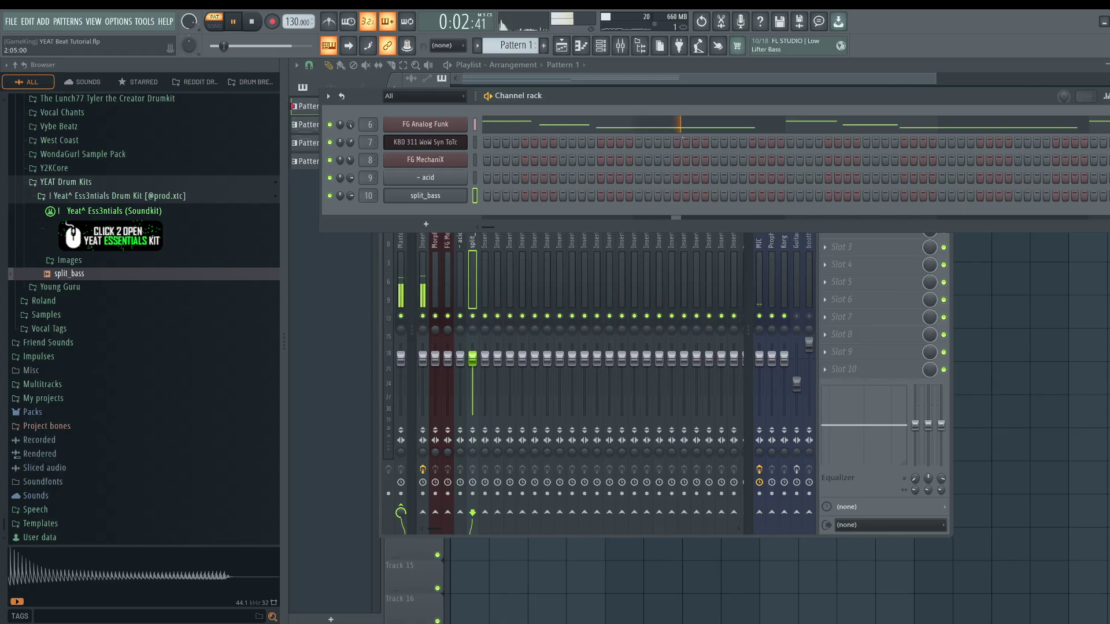
key("space")
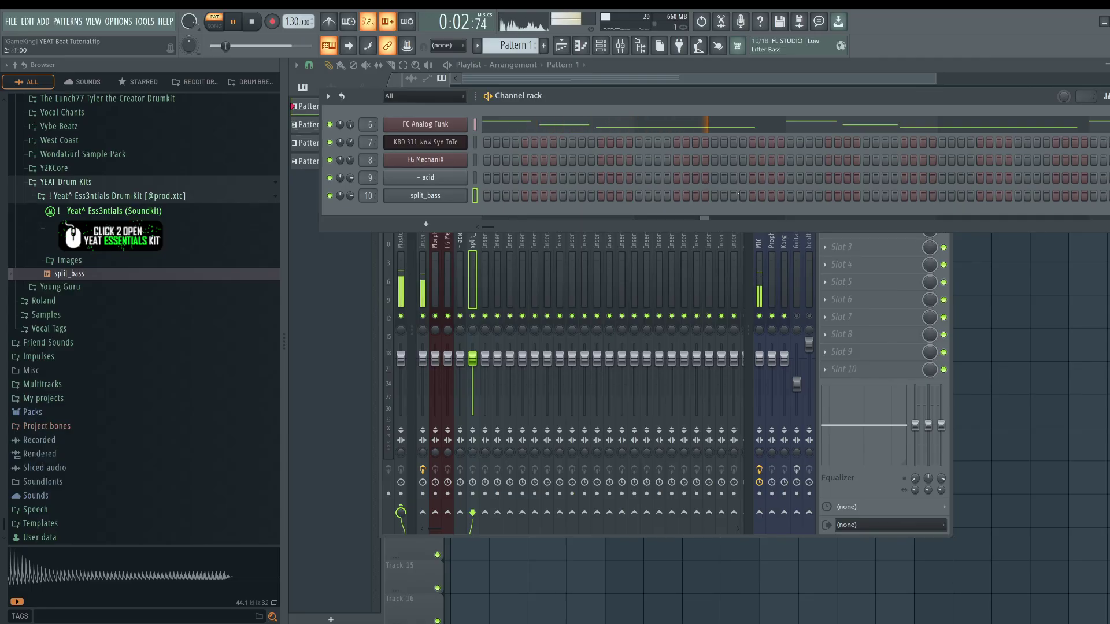
key("space")
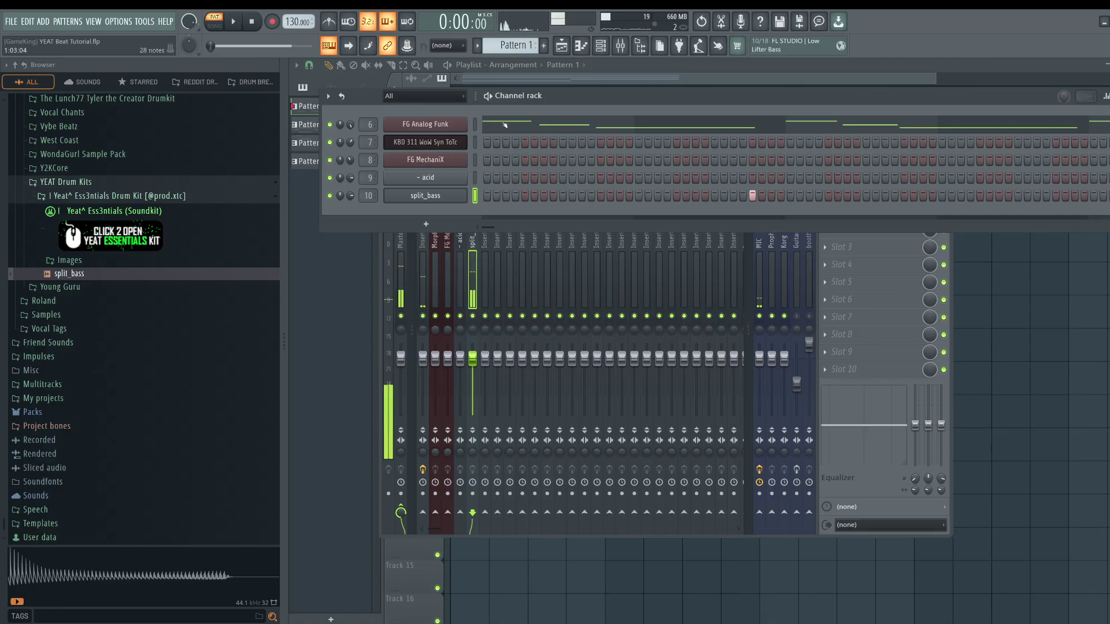
- Shorten FG Analog Funk's first D3 note in Pattern 1 to a length of 0:14:18 and play the pattern
right_click(465, 119)
left_click(491, 122)
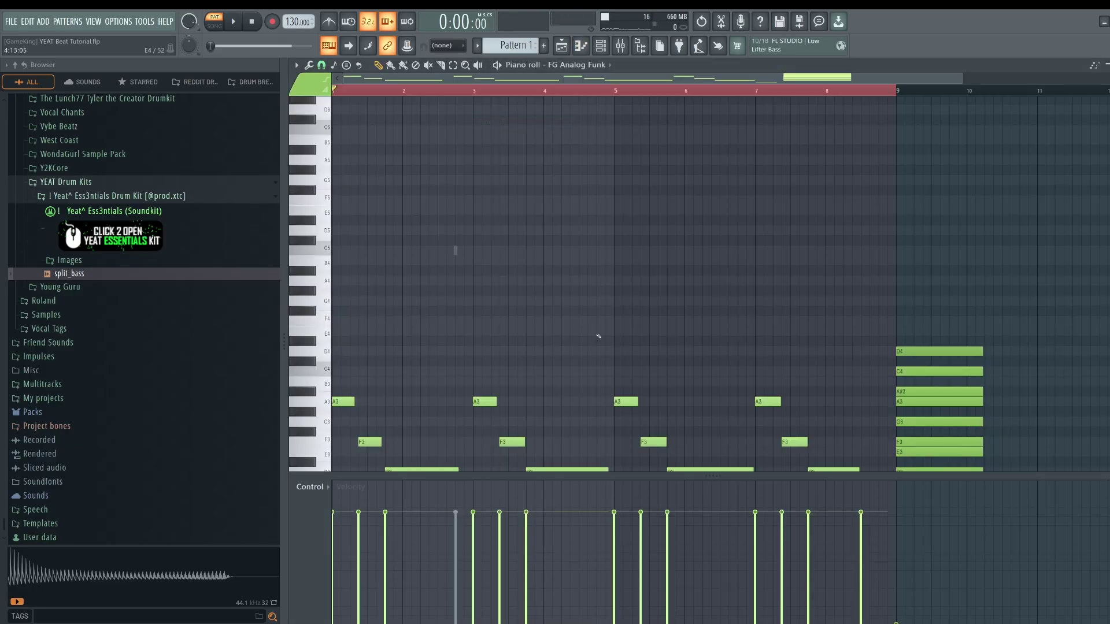
scroll(446, 330, "down", 4)
key("space")
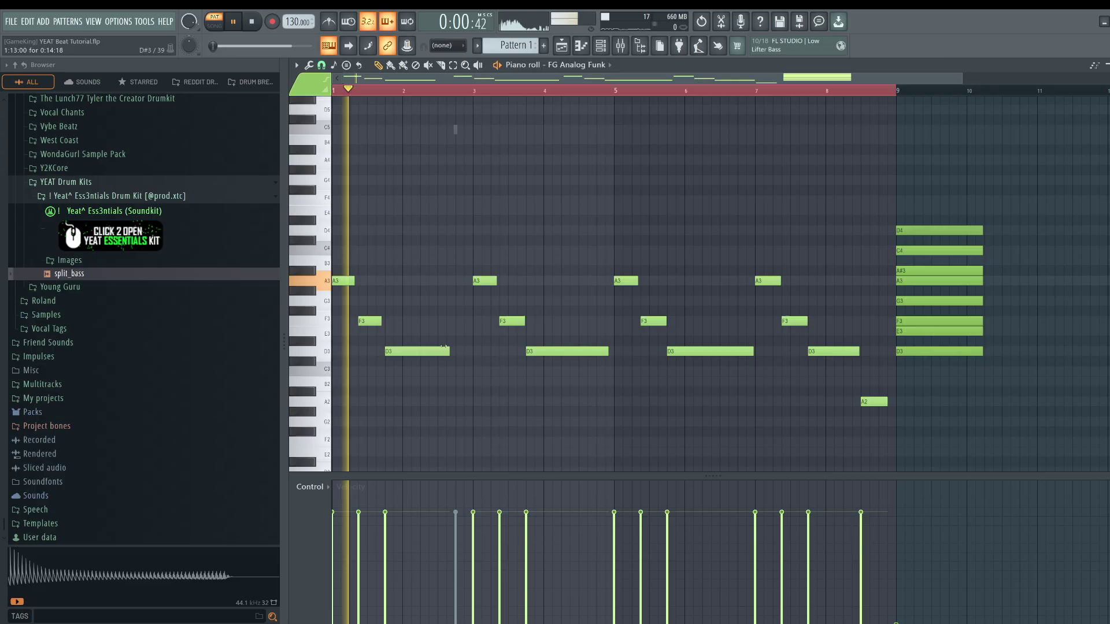
key("space")
left_click(601, 46)
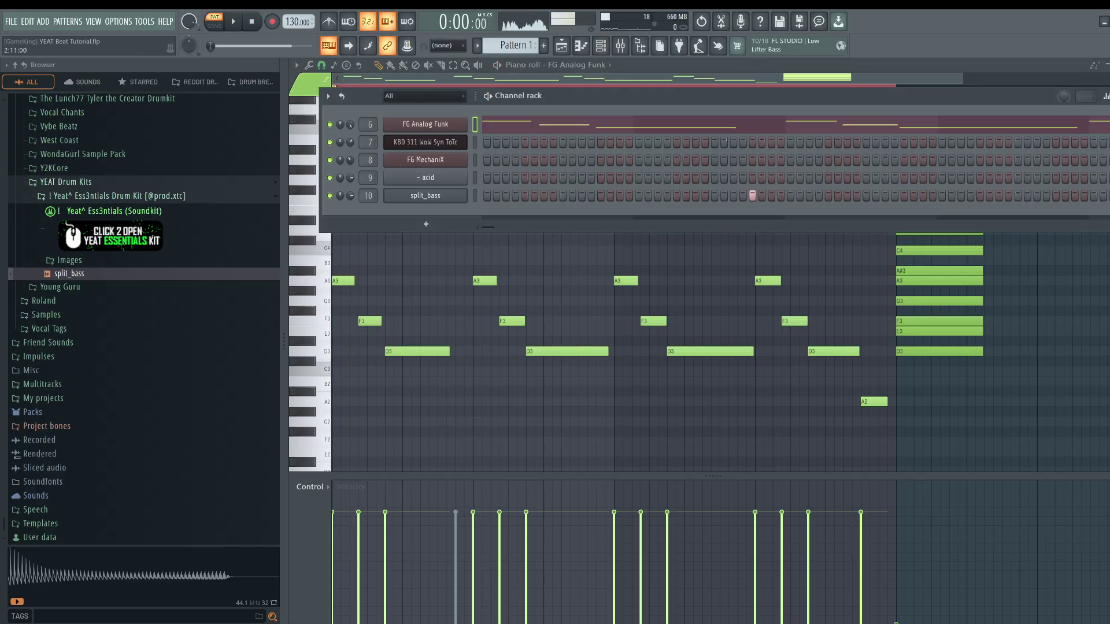
key("space")
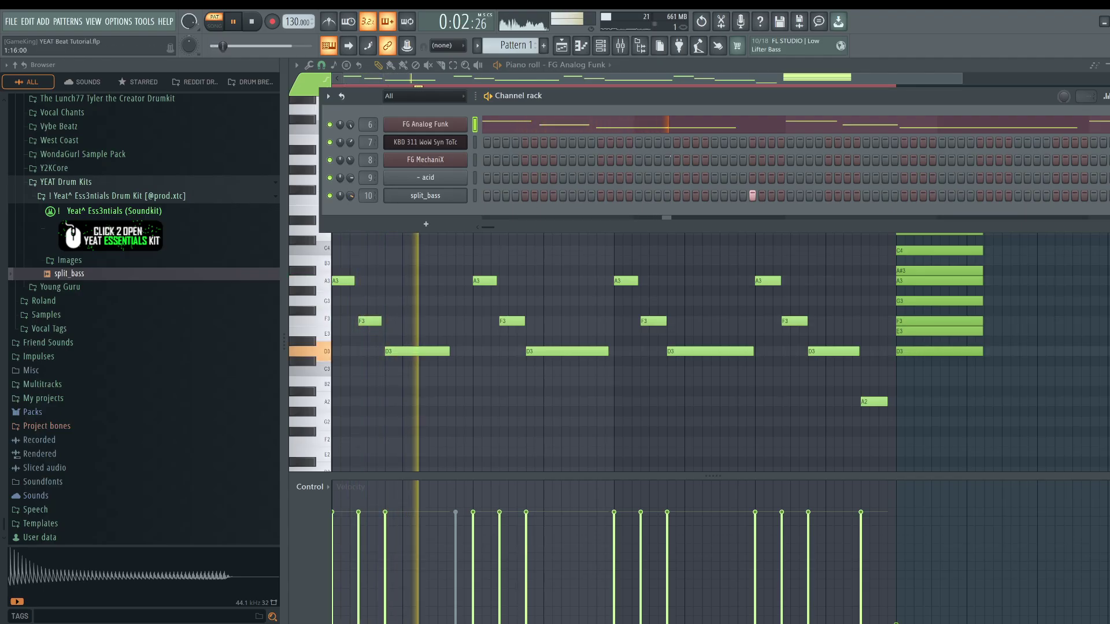
key("space")
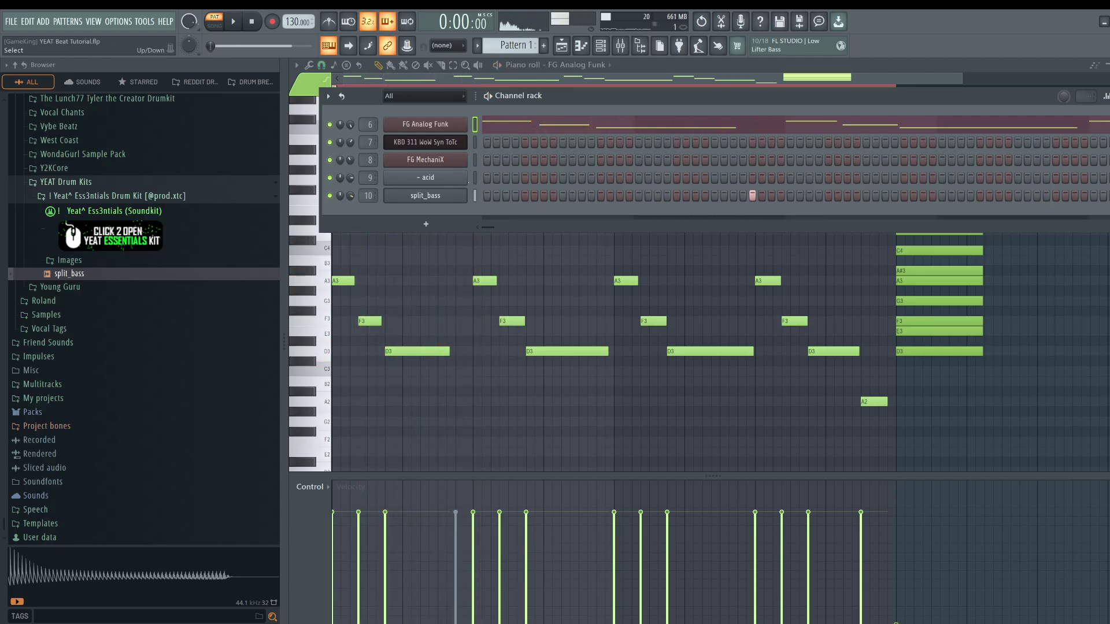
- Raise the split_bass note at 2:13:00 to D5 and lengthen it to 0:04:00, auditioning the pitch on the piano keys
right_click(428, 196)
left_click(489, 194)
scroll(436, 223, "up", 1)
left_click(316, 150)
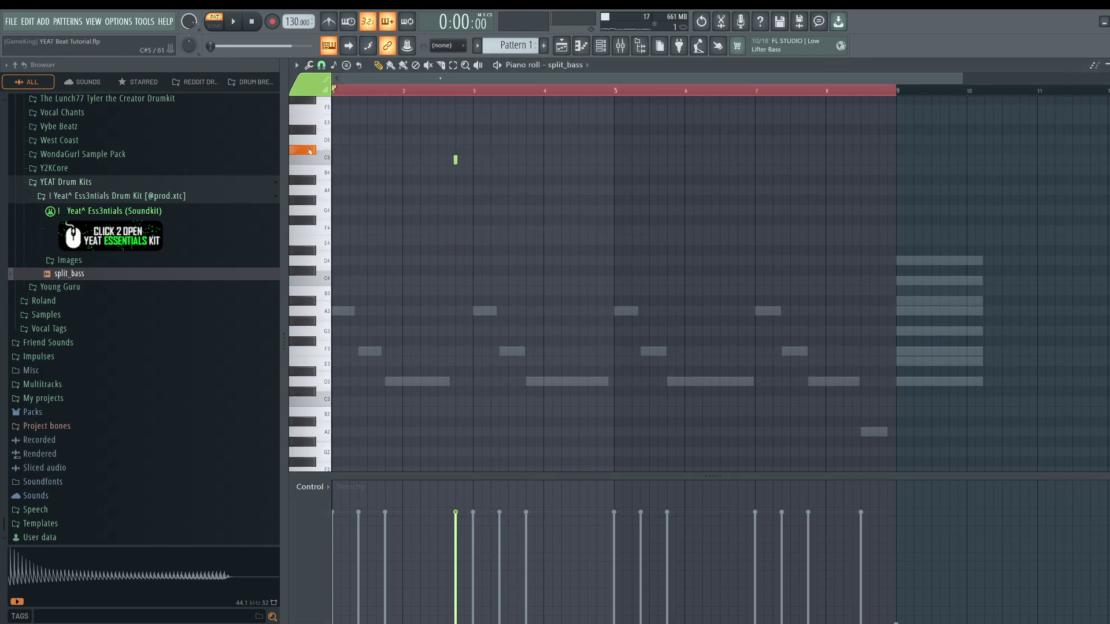
left_click_drag(310, 152, 312, 147)
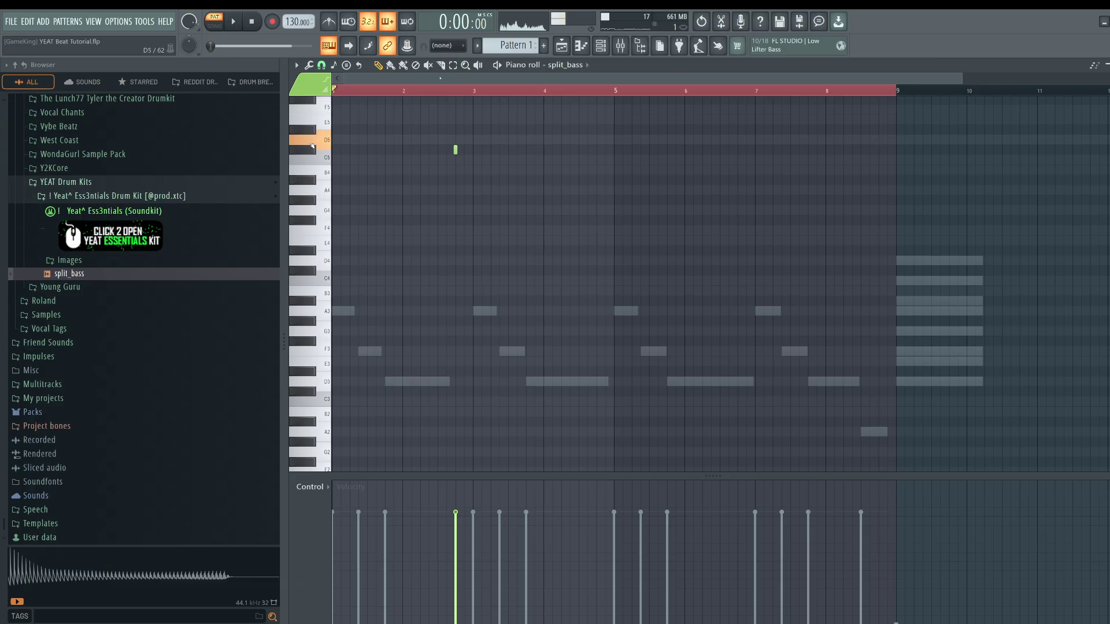
left_click_drag(461, 140, 488, 150)
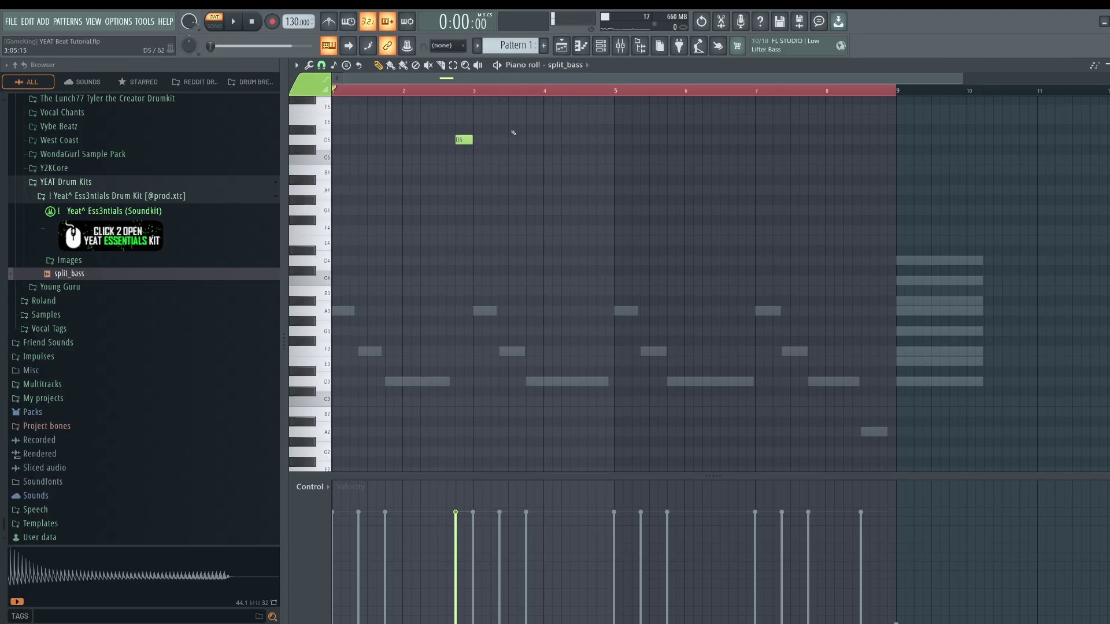
- Set split_bass's volume envelope to full hold with zero attack, decay, sustain and release, audition it and close the sampler
key("F6")
left_click(436, 196)
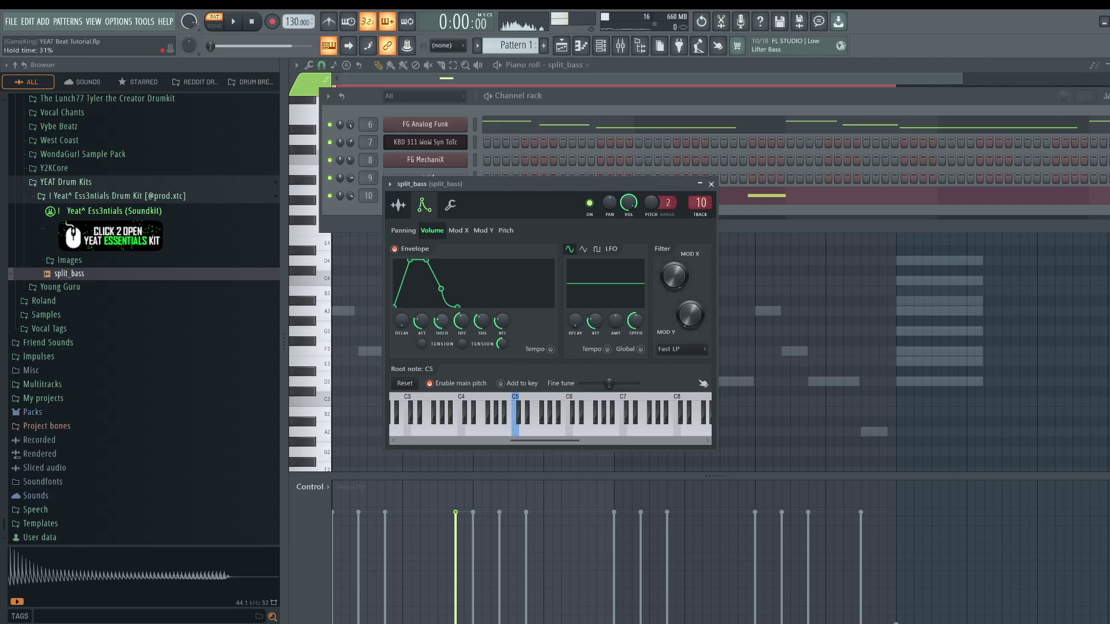
left_click_drag(442, 321, 442, 280)
left_click_drag(461, 321, 462, 353)
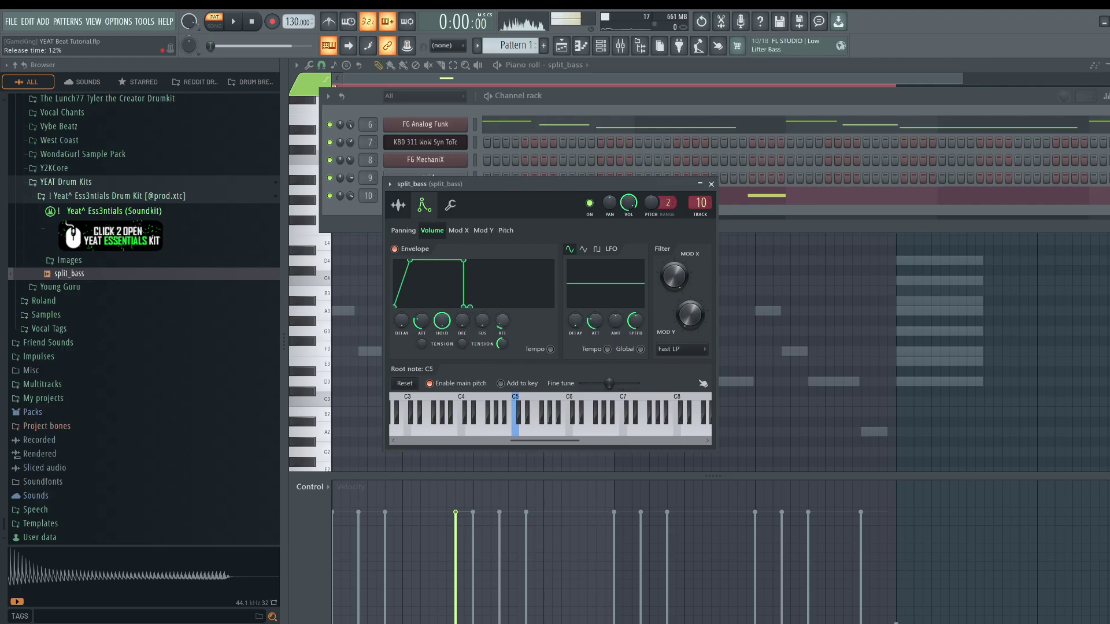
left_click_drag(422, 321, 421, 346)
key("z")
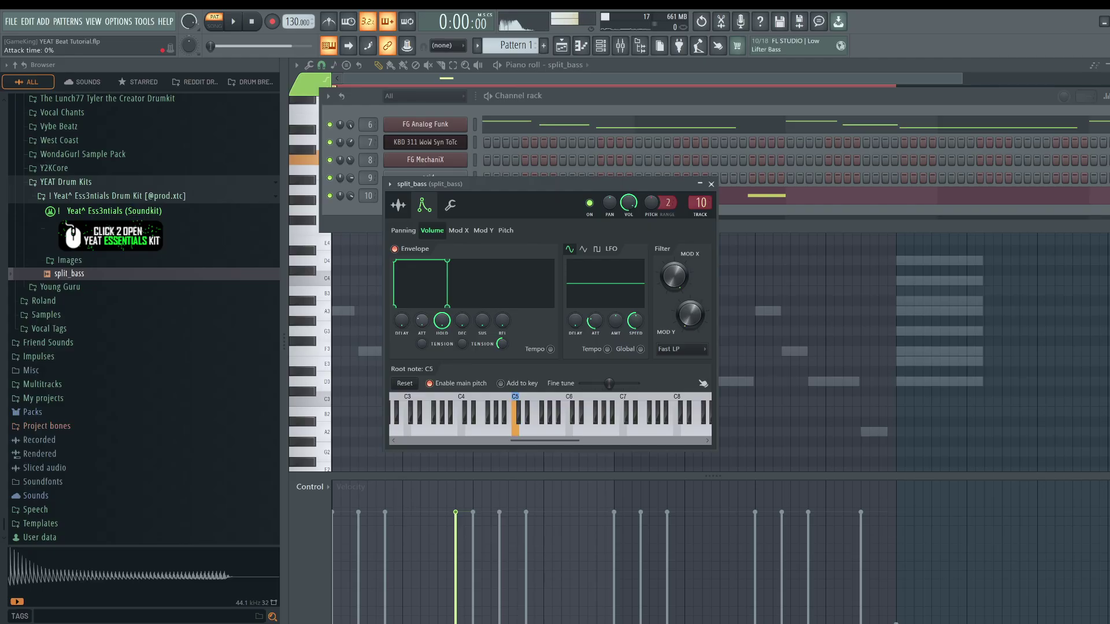
left_click(711, 184)
- Play Pattern 1 to check the split_bass note against the melody, viewing its mixer level
left_click_drag(492, 145, 463, 127)
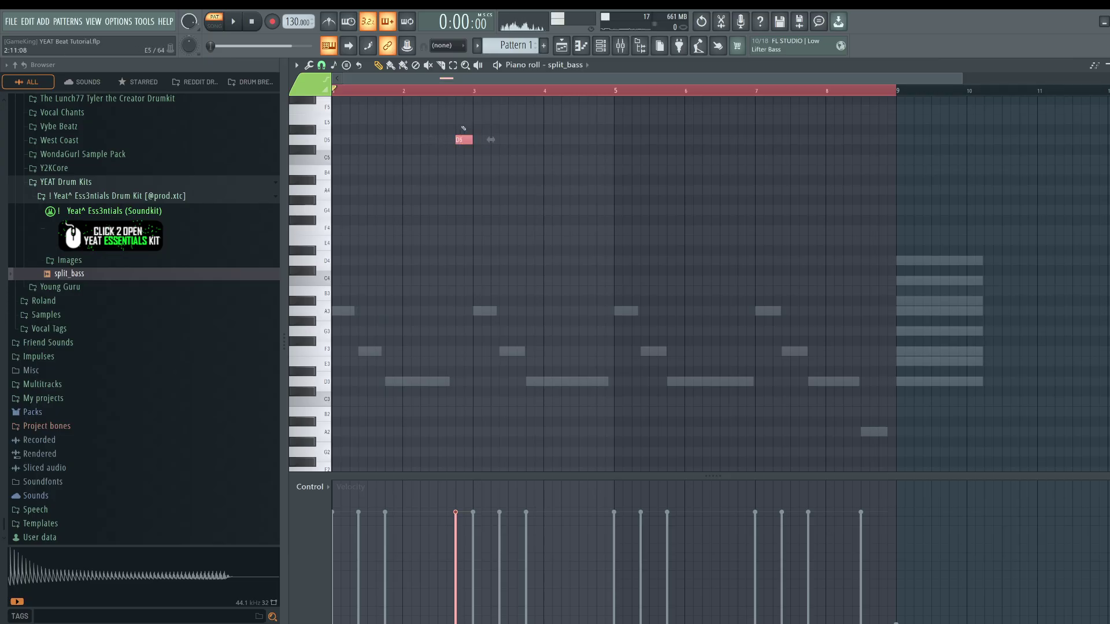
key("space")
key("F9")
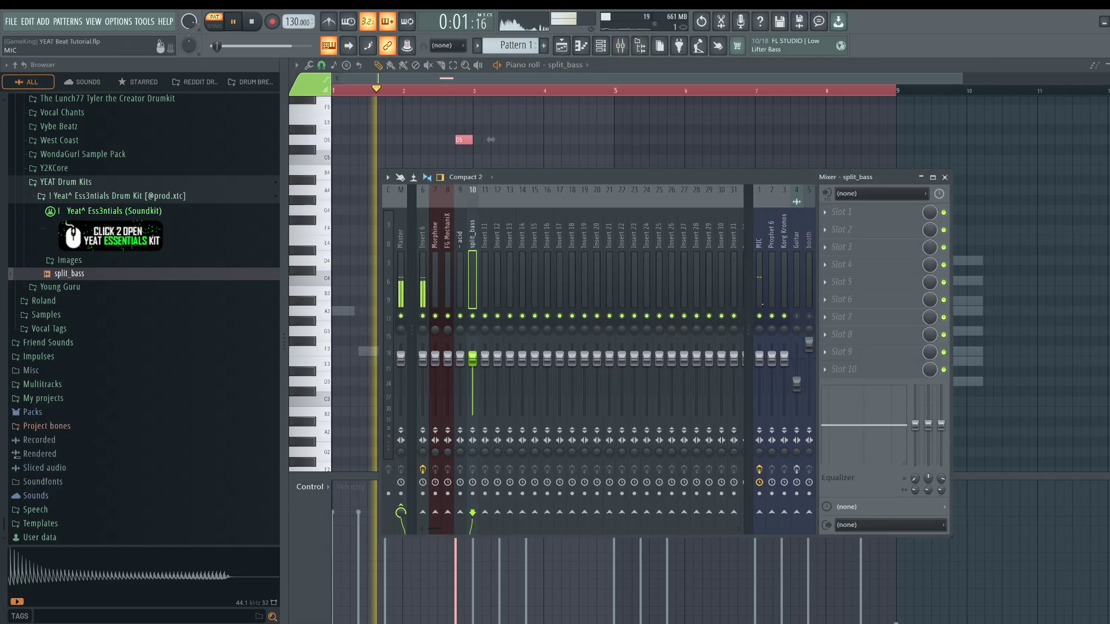
left_click(686, 140)
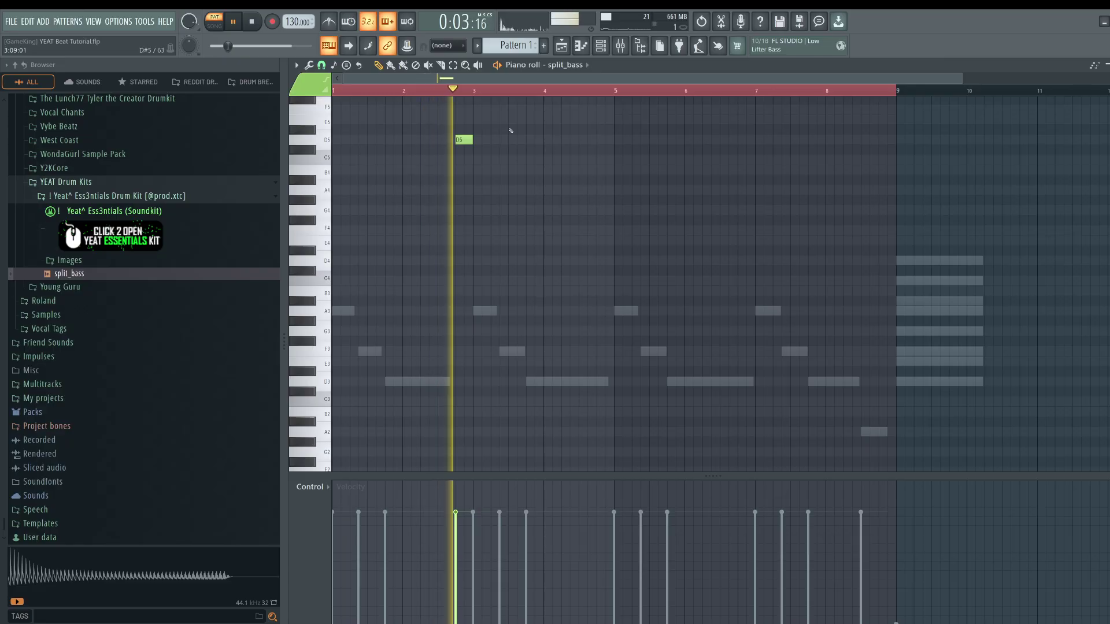
left_click(622, 47)
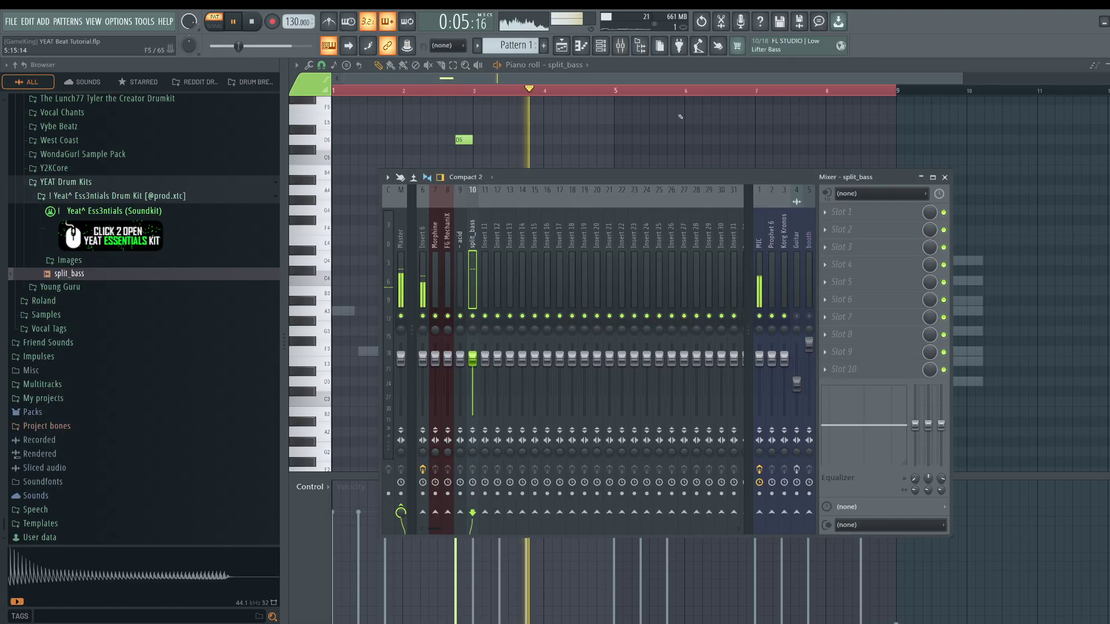
right_click(688, 151)
key("space")
- Return to the playlist, switch to song playback and play the arrangement
left_click(561, 46)
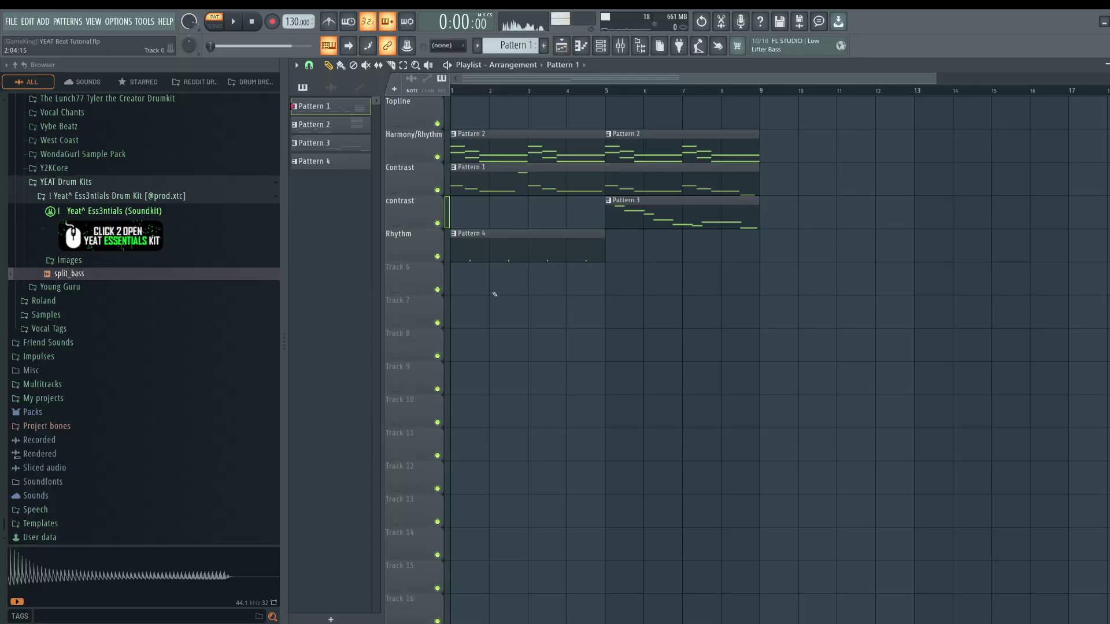
left_click(461, 282)
right_click(461, 282)
left_click(215, 23)
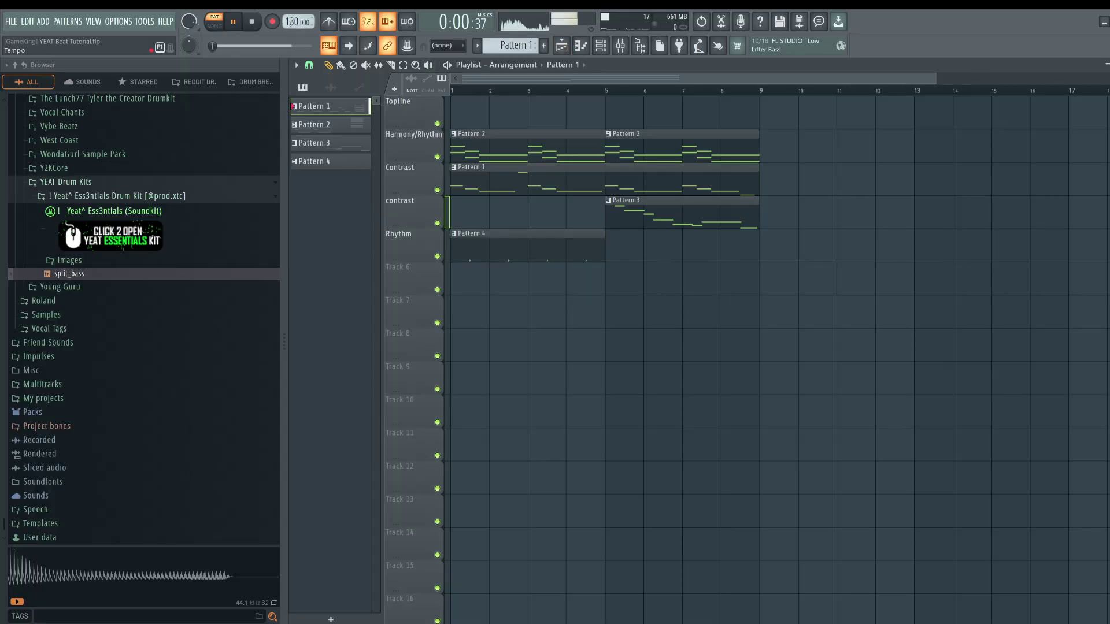
key("space")
- Move Pattern 1's D5 split_bass note to 2:11:00, keeping its length, during song playback
key("F6")
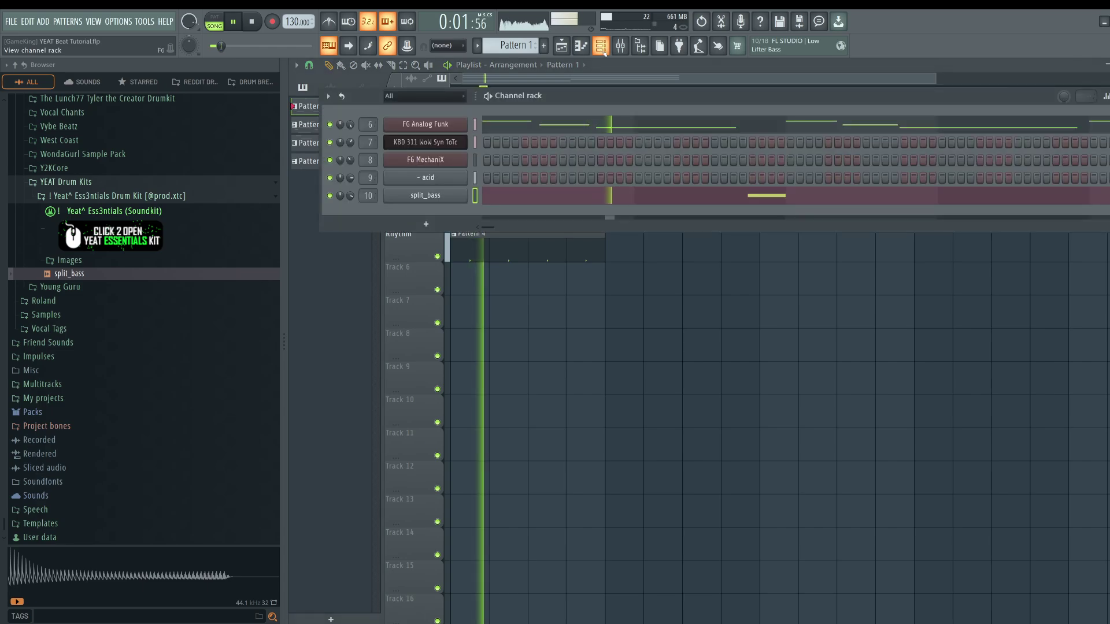
key("space")
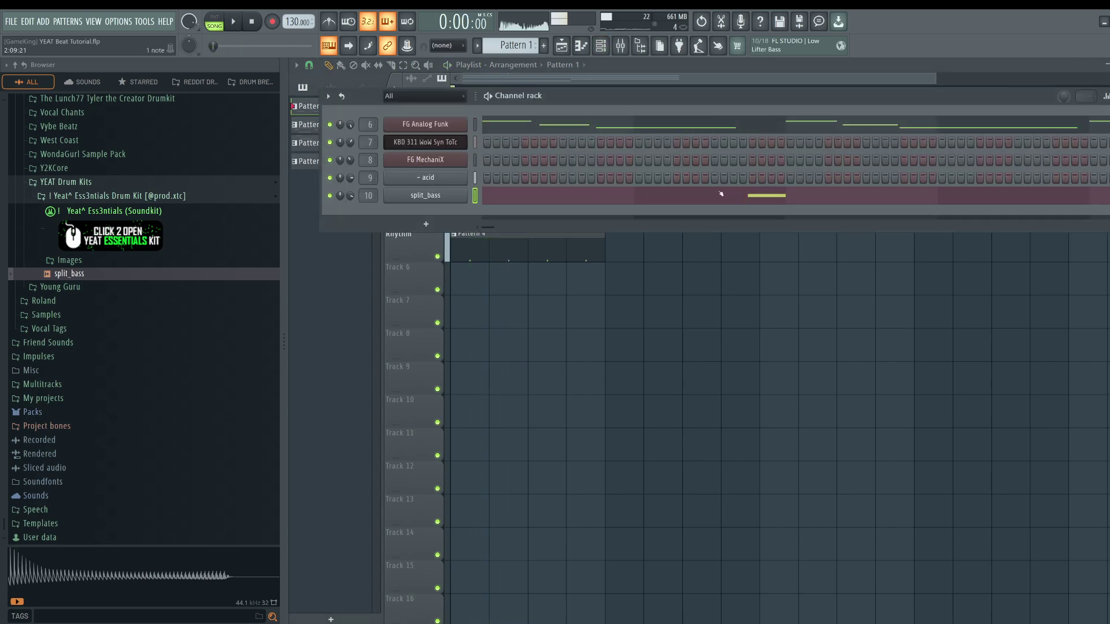
left_click(720, 194)
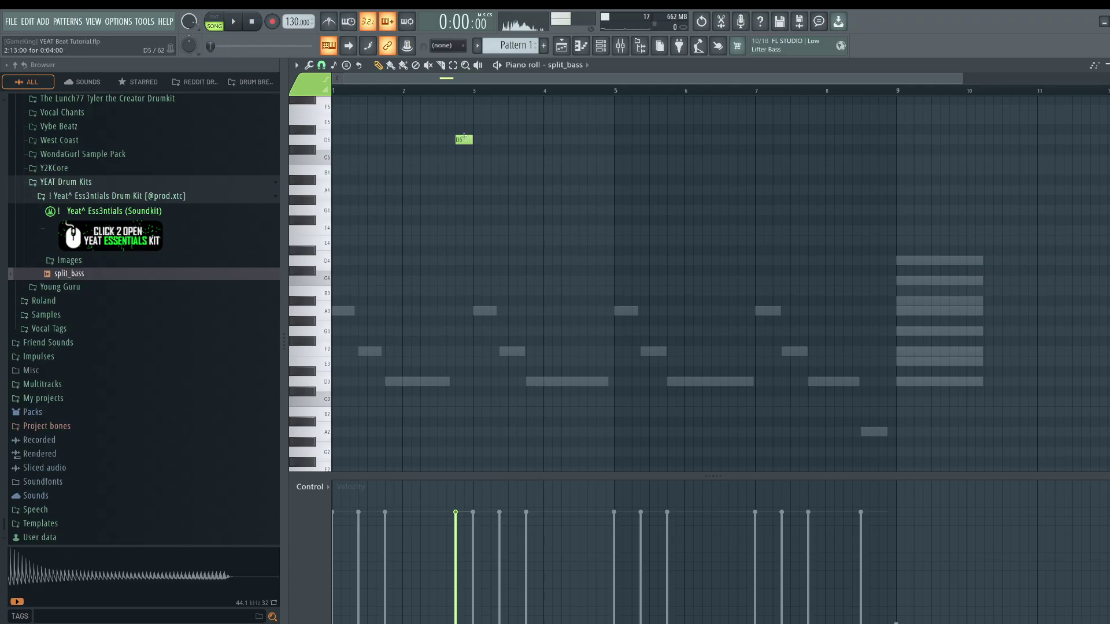
key("space")
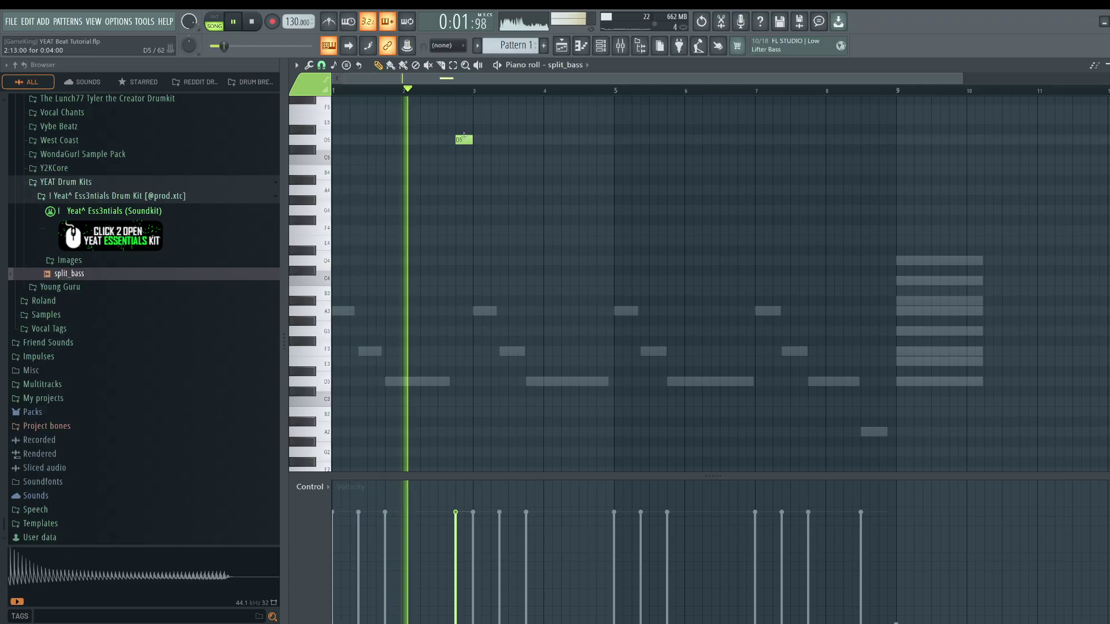
left_click_drag(463, 139, 475, 142)
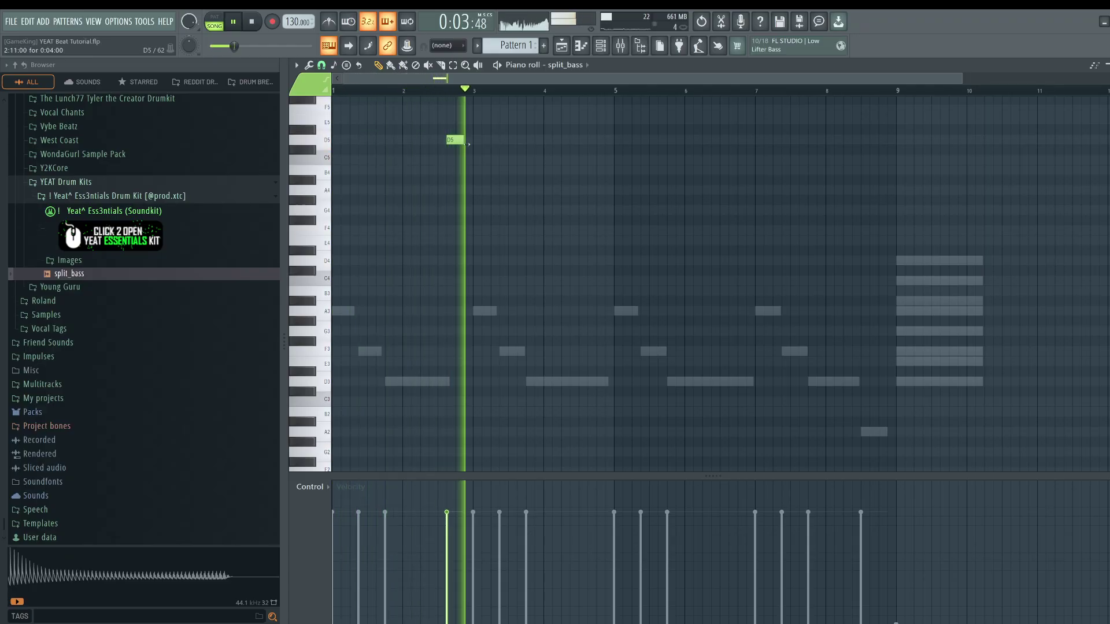
- Shorten FG Analog Funk's first D3 note in Pattern 1 so it ends before the split_bass hit, and stop playback
left_click(602, 46)
left_click(567, 129)
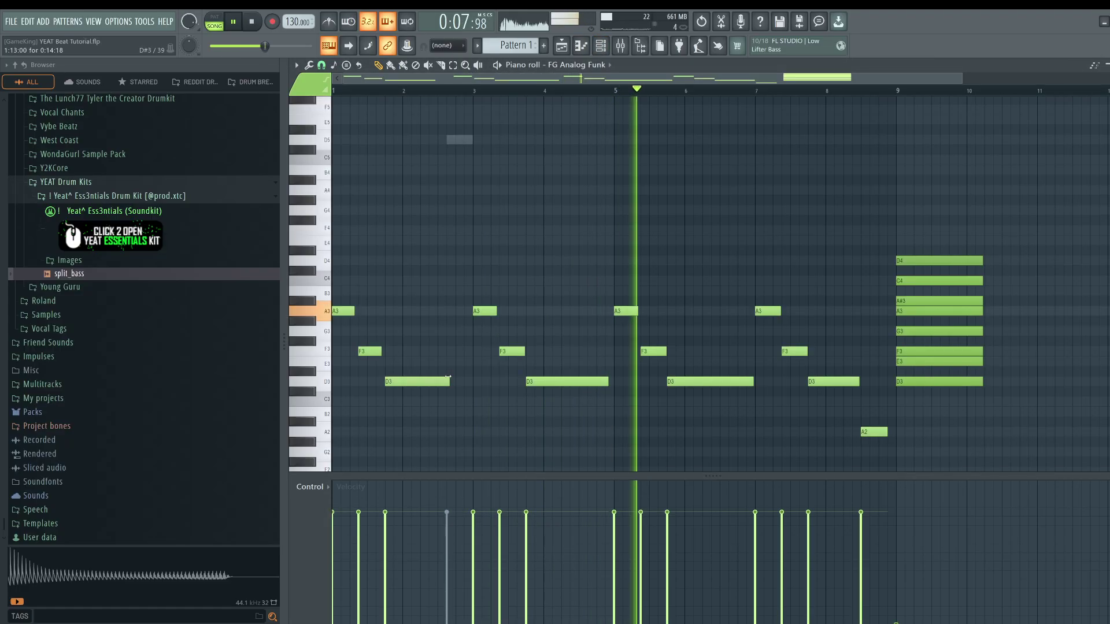
left_click_drag(449, 378, 440, 380)
key("space")
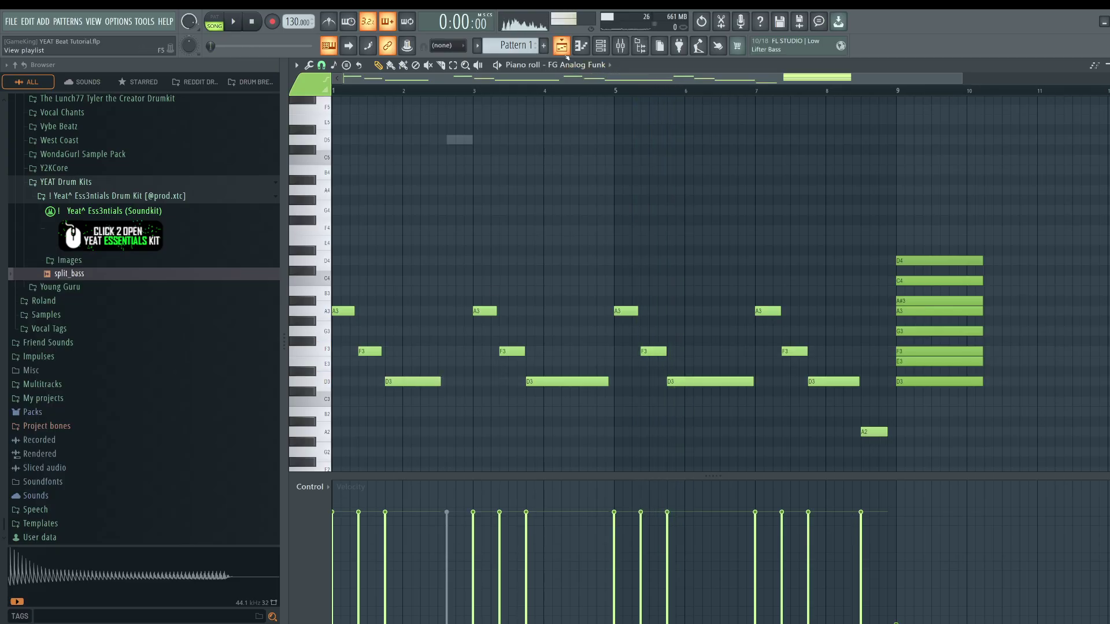
- Duplicate the Rhythm track's Pattern 4 clip in the playlist so the claps also cover bars 5 to 8
left_click(565, 52)
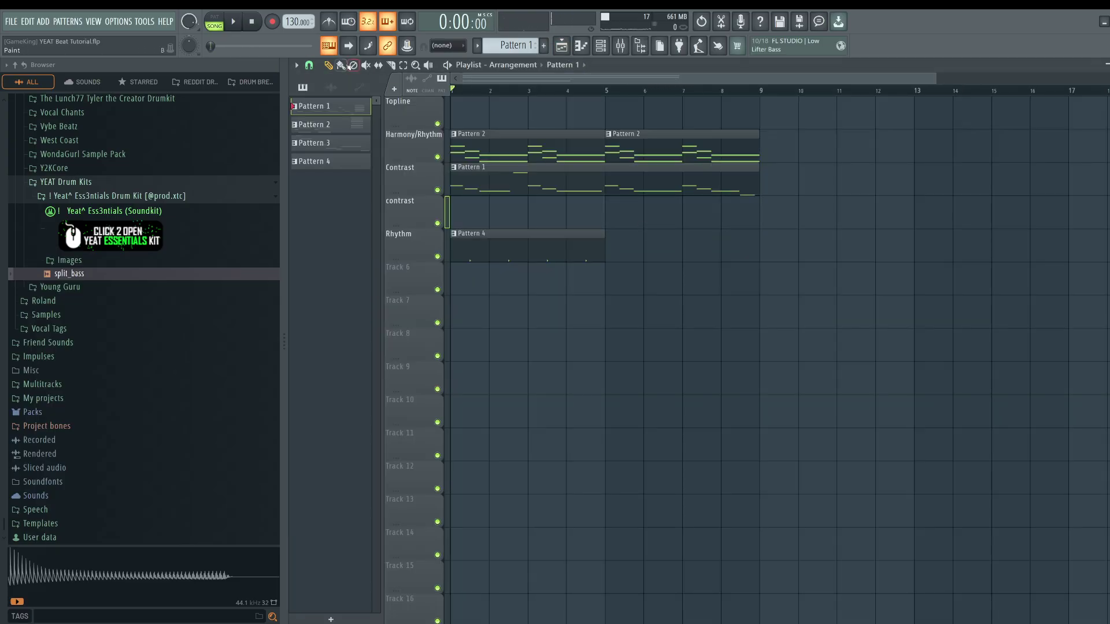
scroll(470, 93, "down", 3)
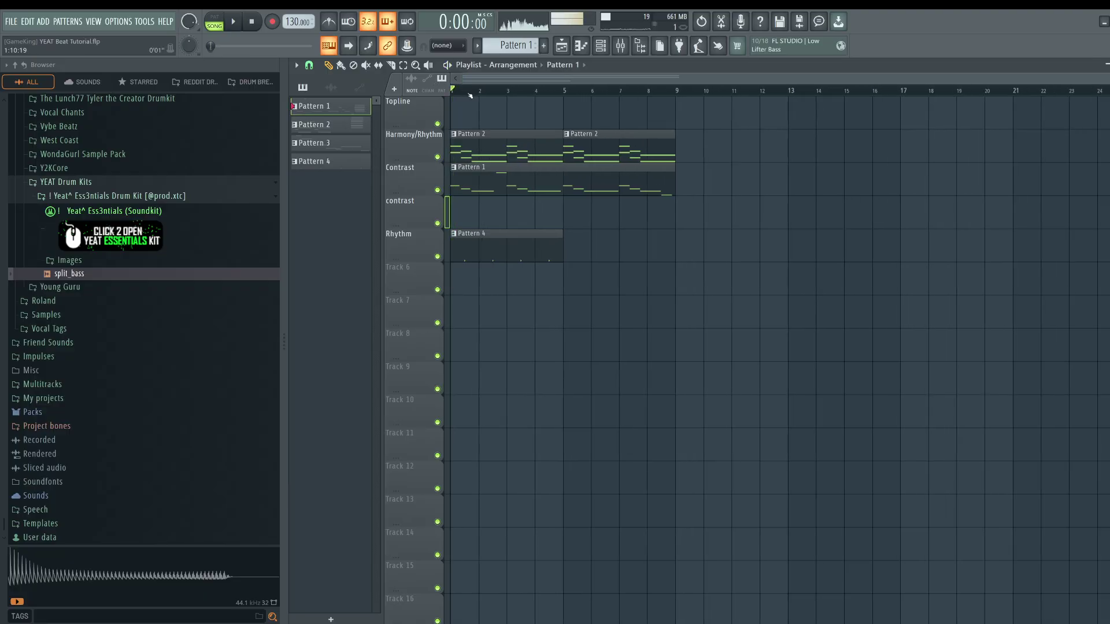
left_click(495, 247)
key("ctrl+b")
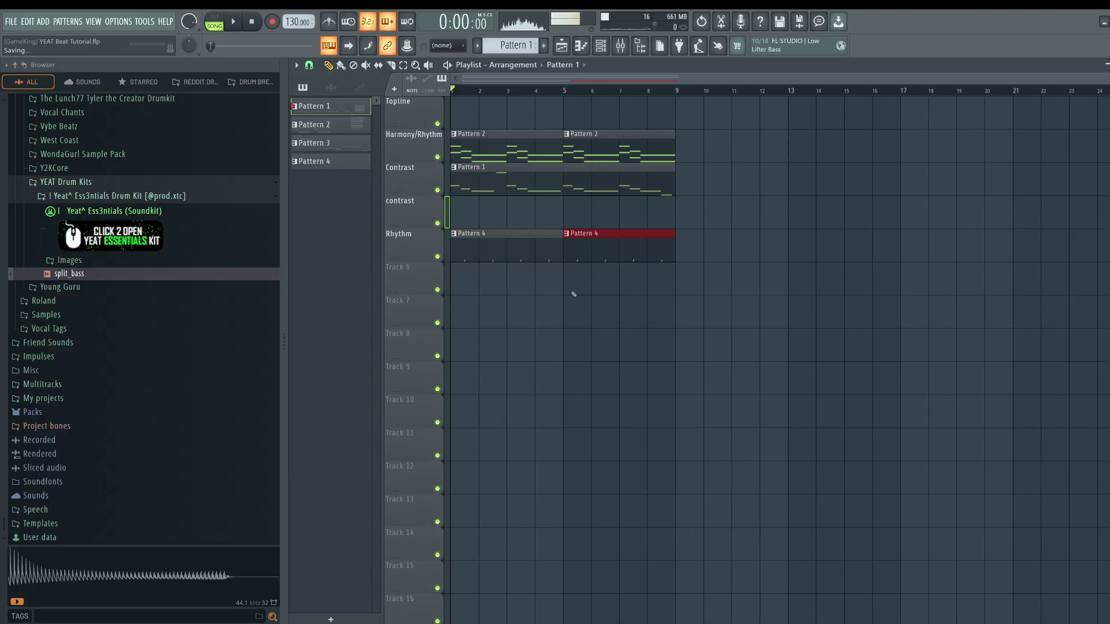
- Select Pattern 4 in the channel rack and open the Yeat Ess3ntials kit's I-Ii Hæt5 hi-hat folder
key("F6")
key("KP_Add")
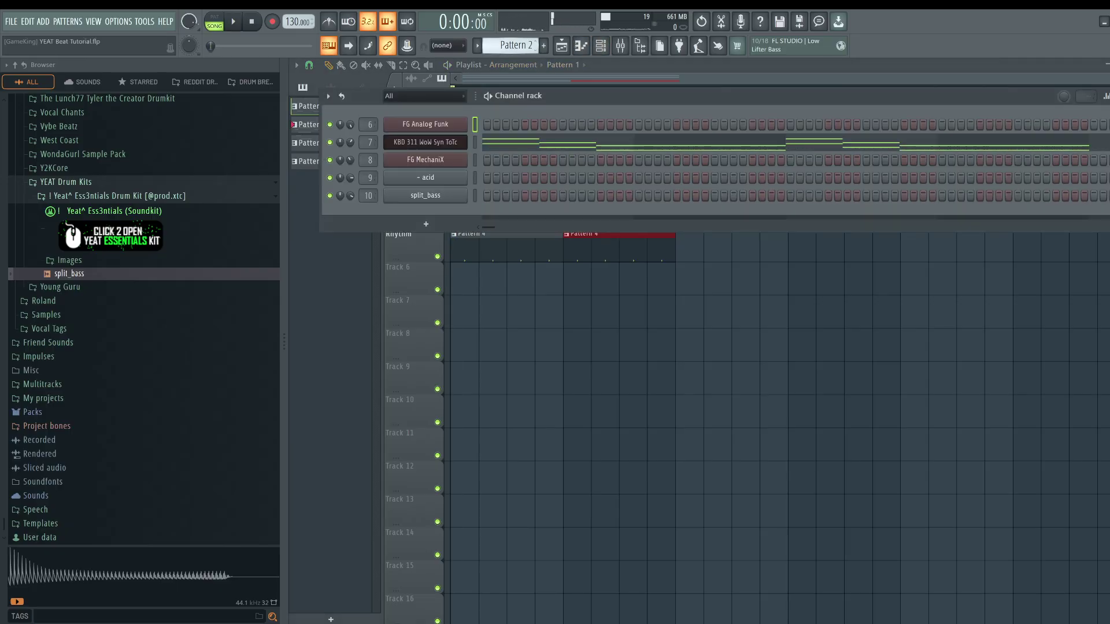
key("KP_Add")
key("KP_Add")
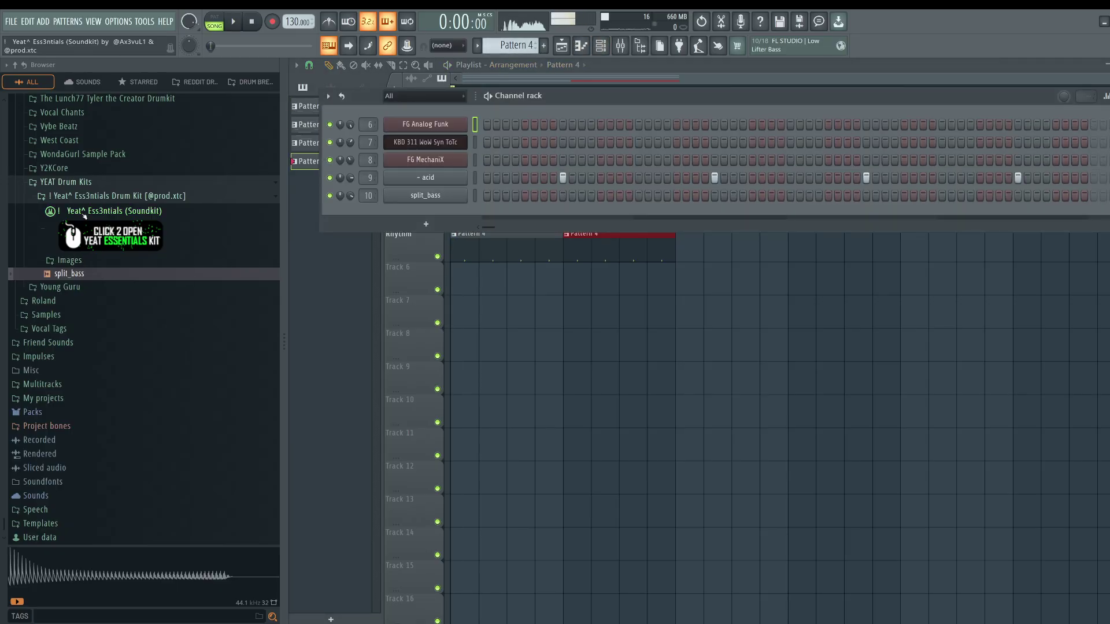
left_click(124, 242)
scroll(124, 242, "down", 3)
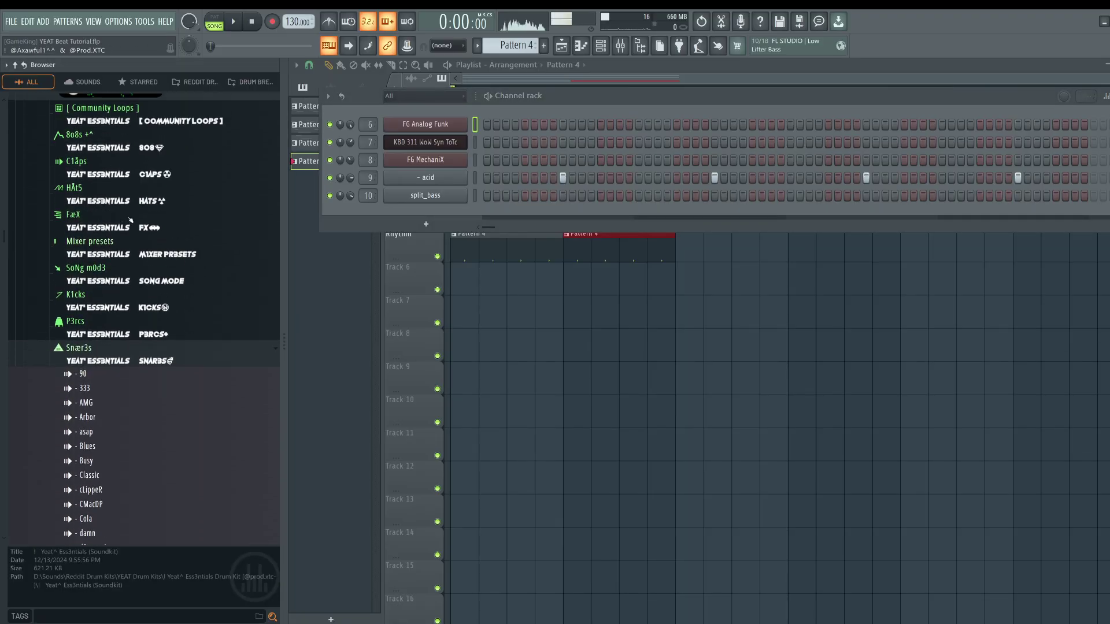
left_click(138, 188)
left_click(113, 221)
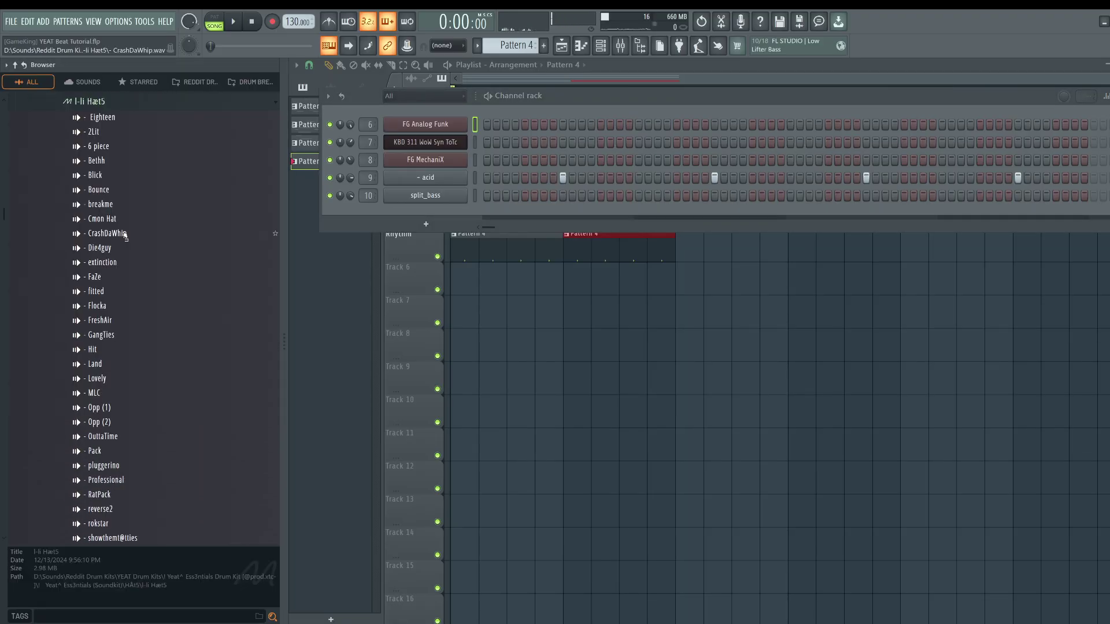
- Load the Bounce hi-hat into a new channel and route it to mixer track 11
left_click(117, 189)
right_click(117, 191)
left_click(129, 206)
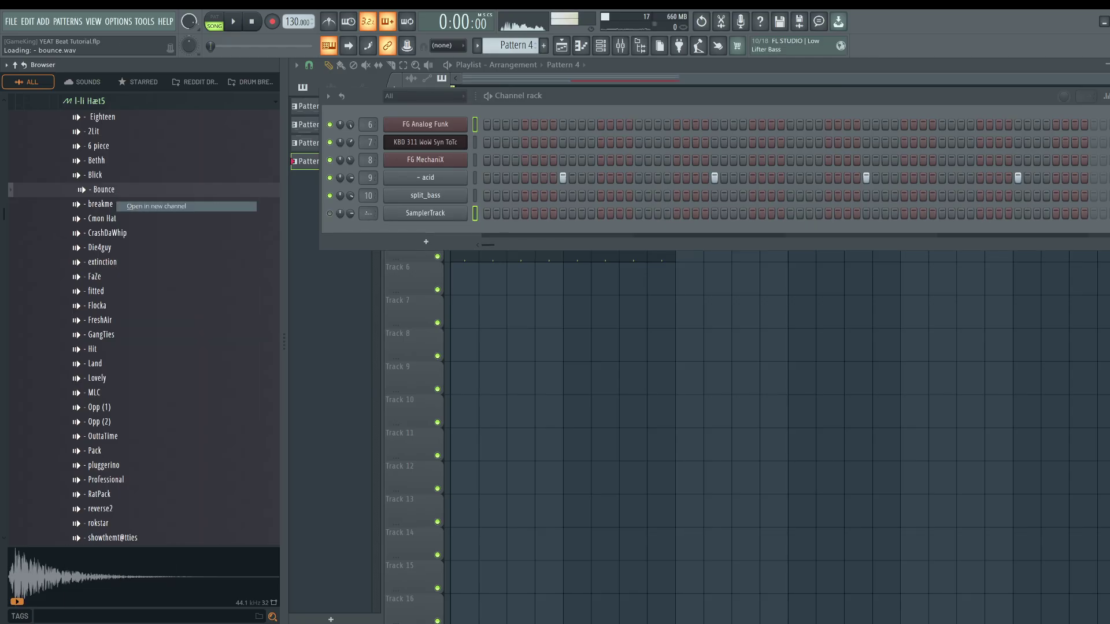
key("ctrl+l")
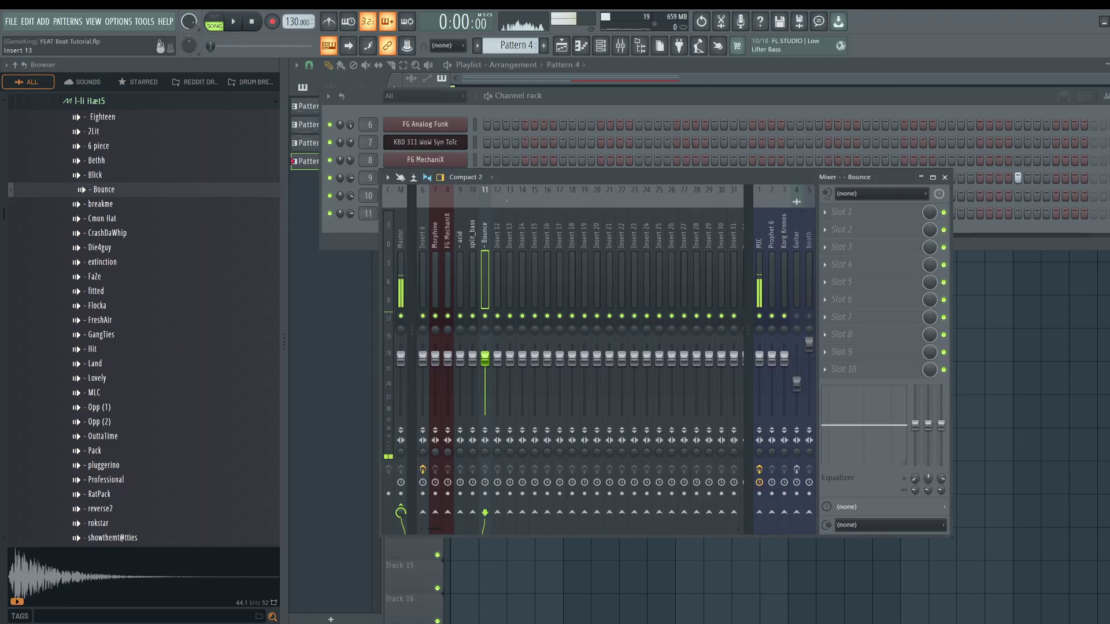
- Fill the Bounce hi-hat on every second step of Pattern 4 and play the arrangement with the browser hidden
left_click(516, 110)
right_click(458, 219)
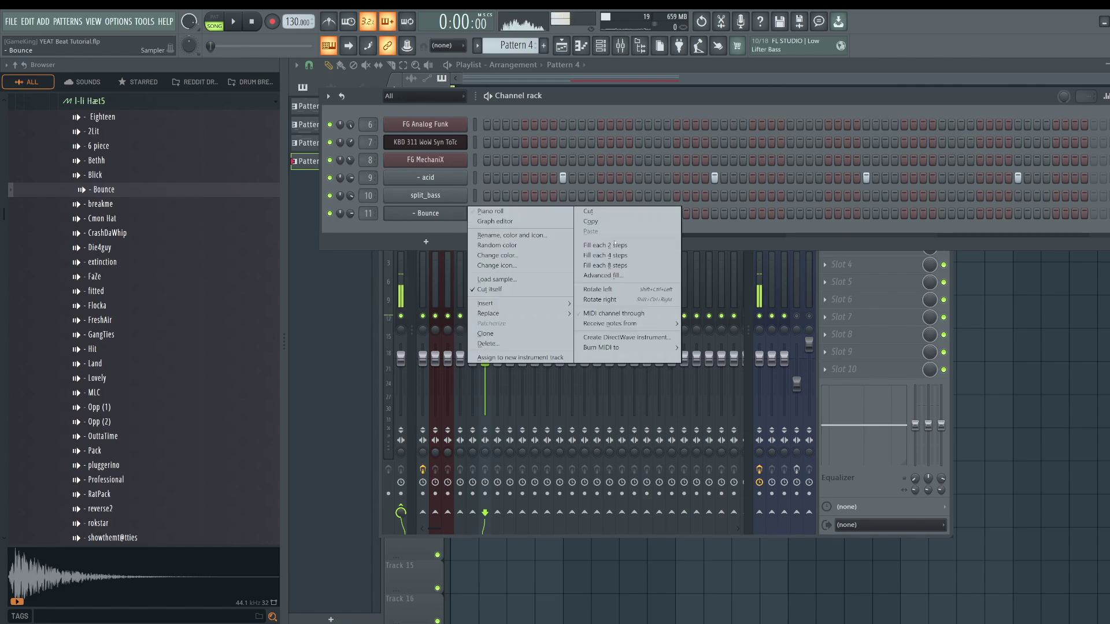
left_click(615, 245)
key("space")
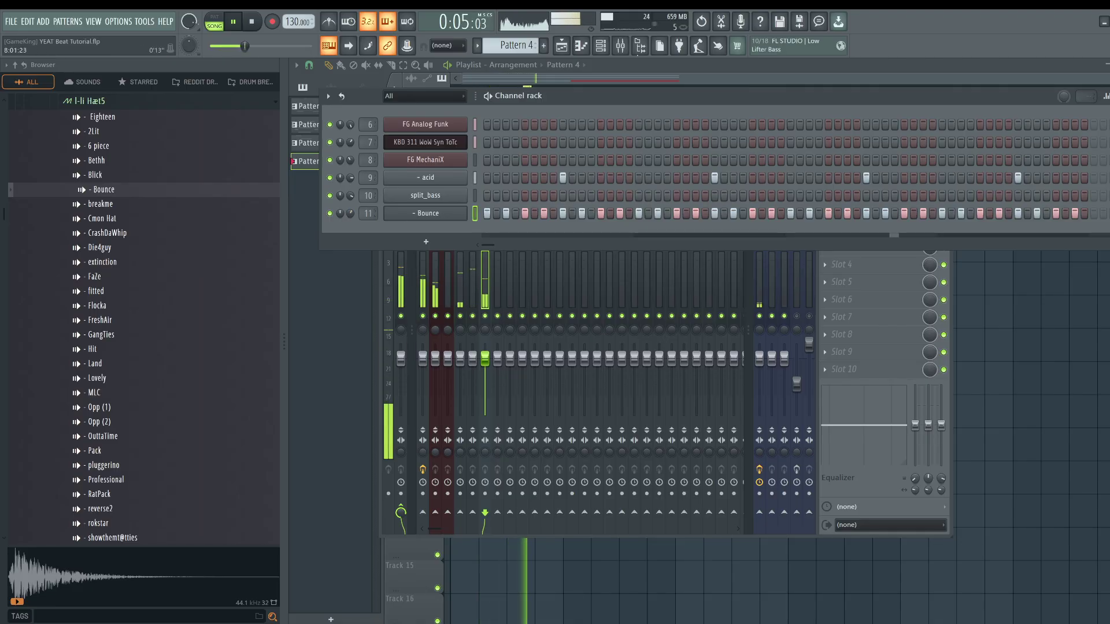
key("alt+F8")
- Try the Bounce hi-hat on every step of Pattern 4 during song playback, and refill it on every second step
key("space")
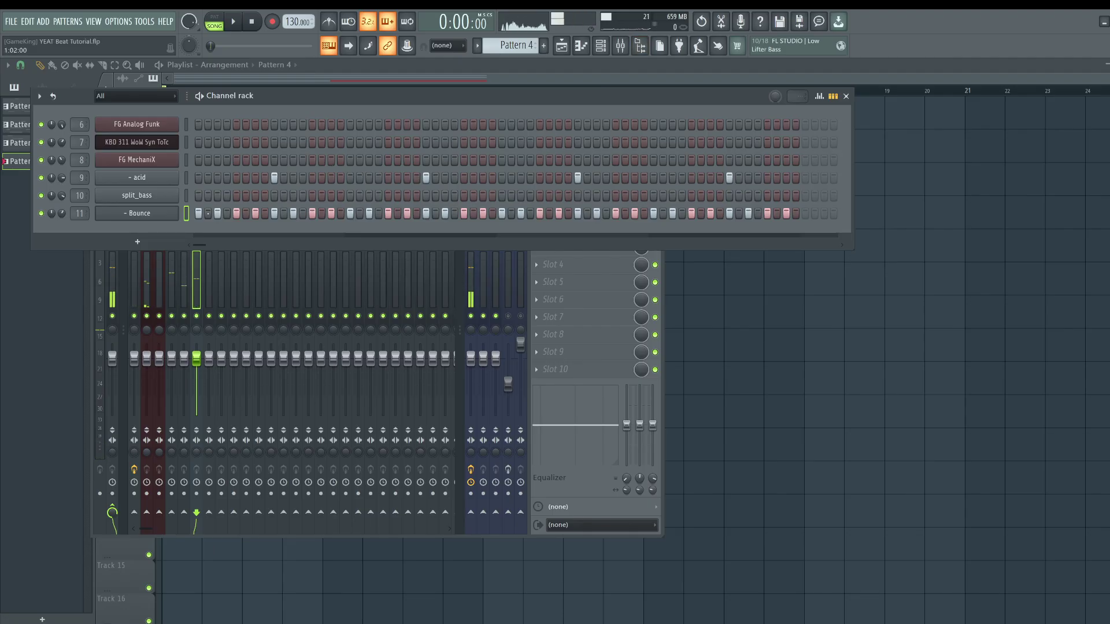
key("space")
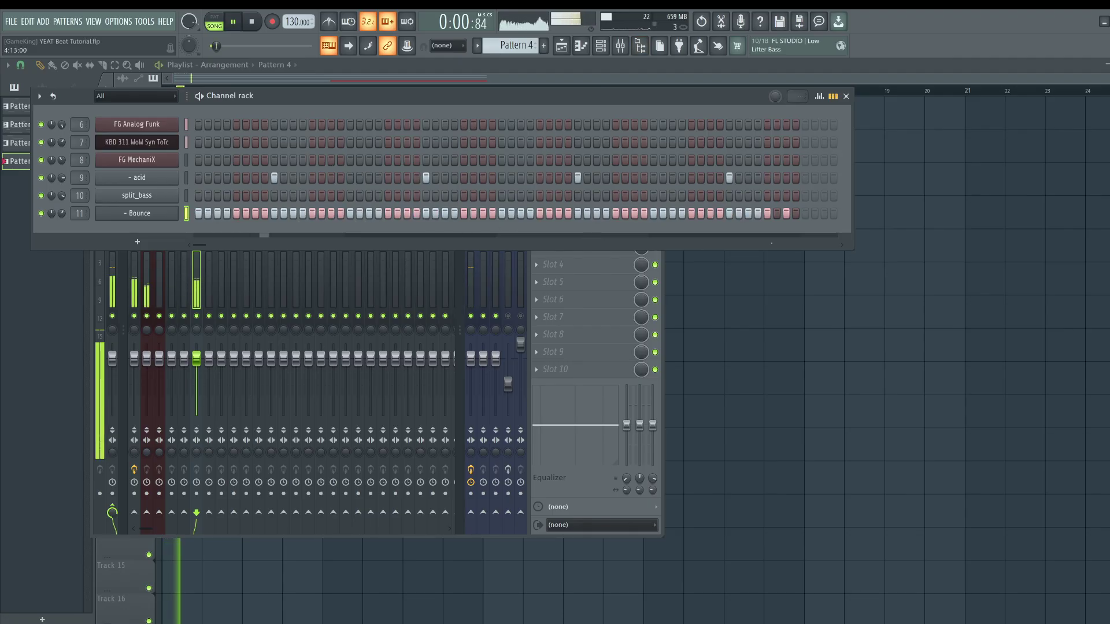
left_click(748, 313)
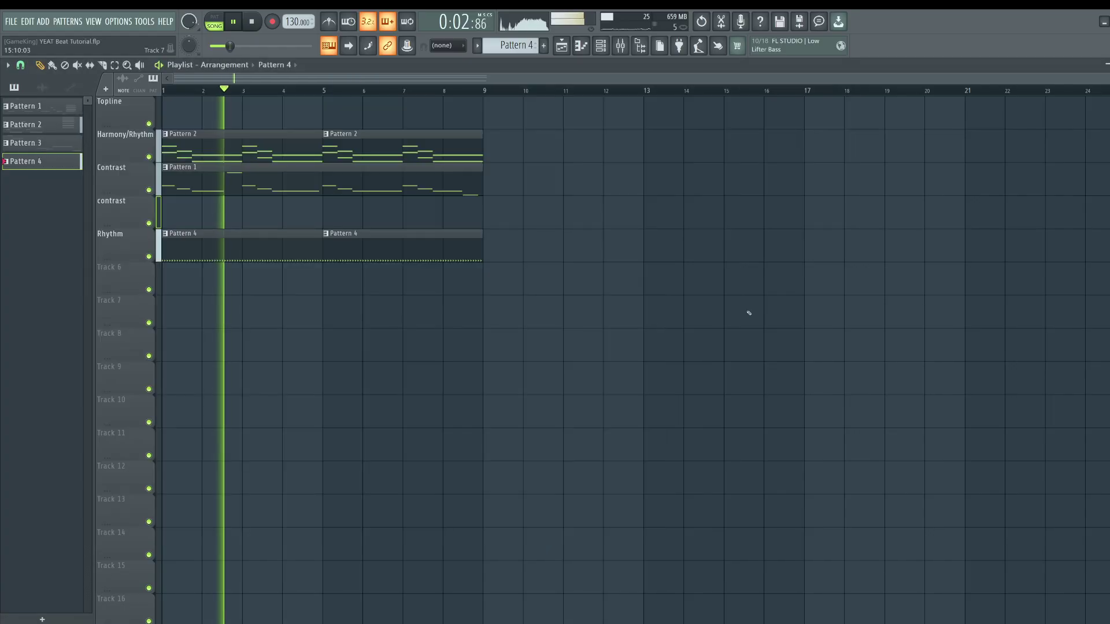
left_click(600, 51)
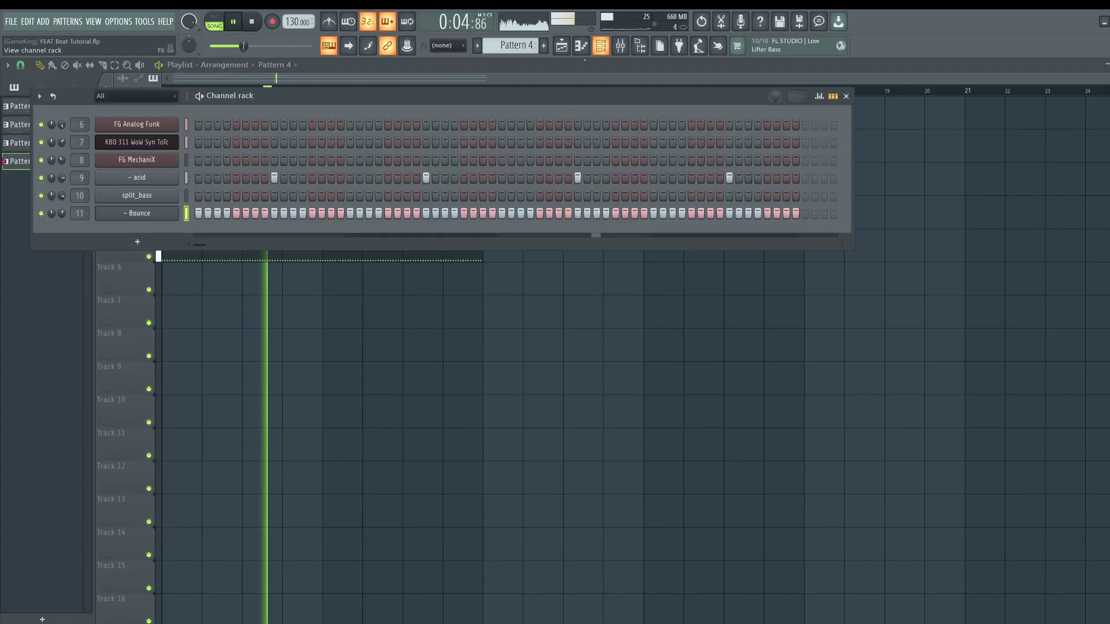
right_click(163, 215)
left_click(305, 243)
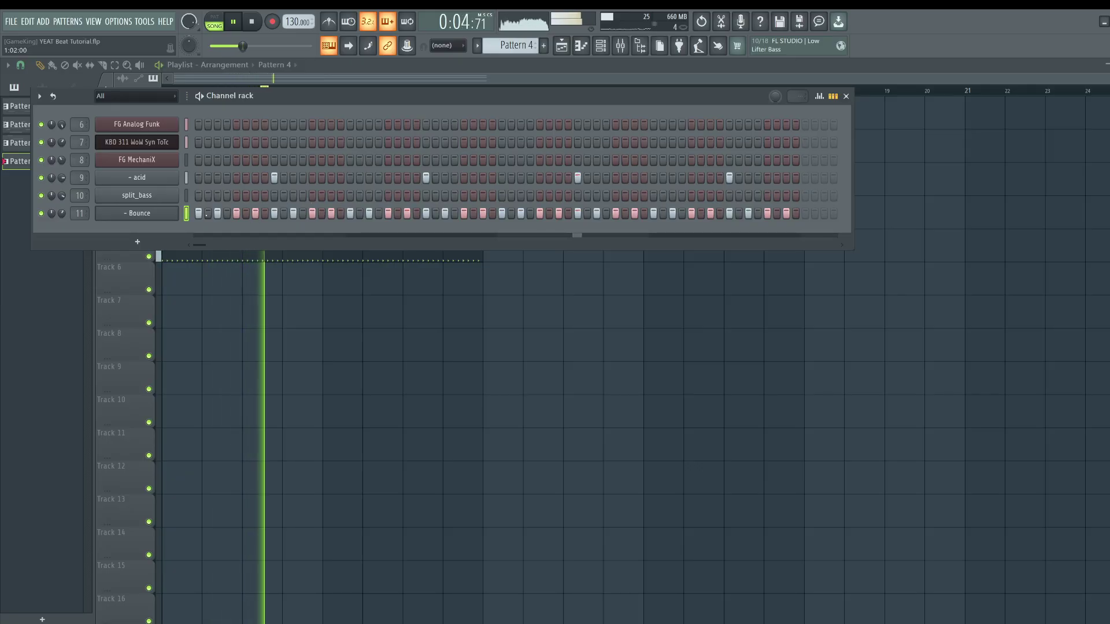
key("space")
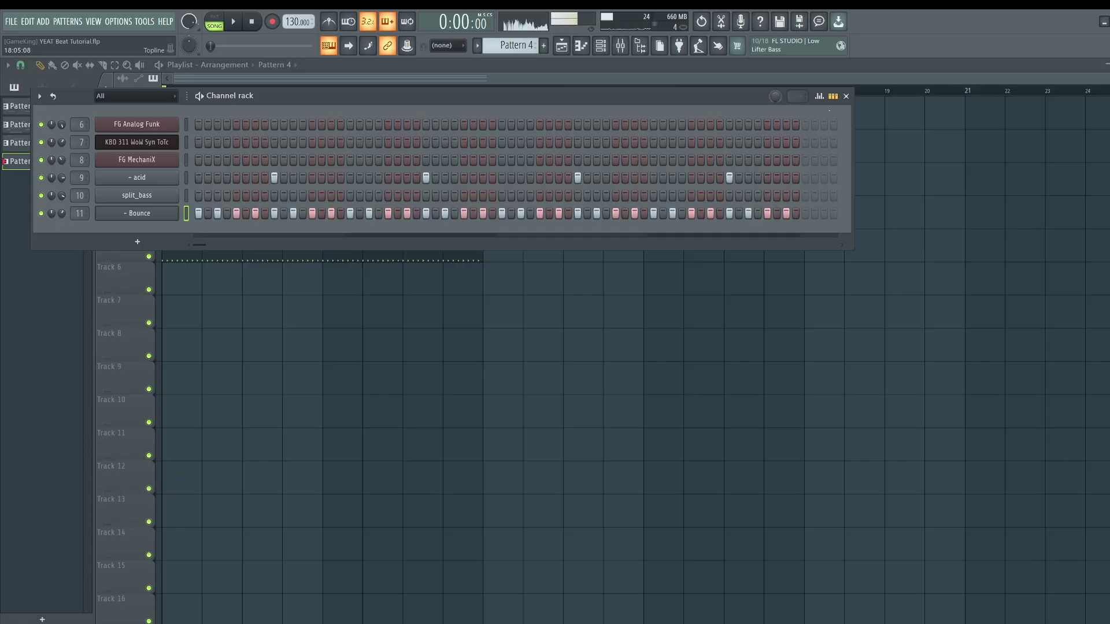
- Add rolls to Pattern 4's Bounce hi-hat, setting Repeat to 1/32 on step 5 and 1/64 dotted on steps 21, 37 and 53
left_click(823, 100)
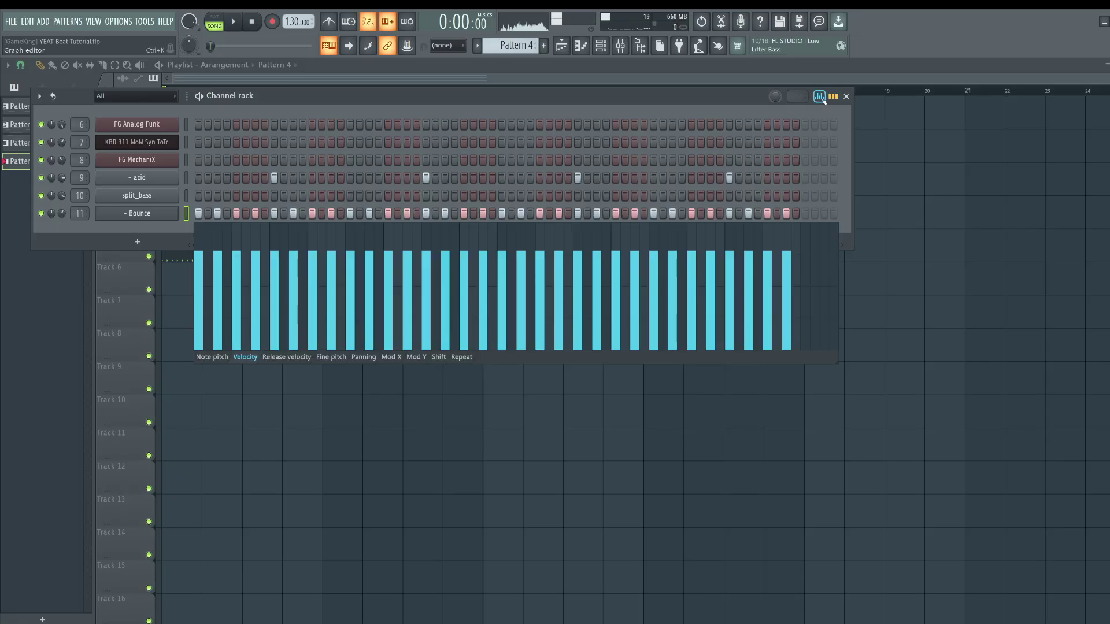
left_click(461, 357)
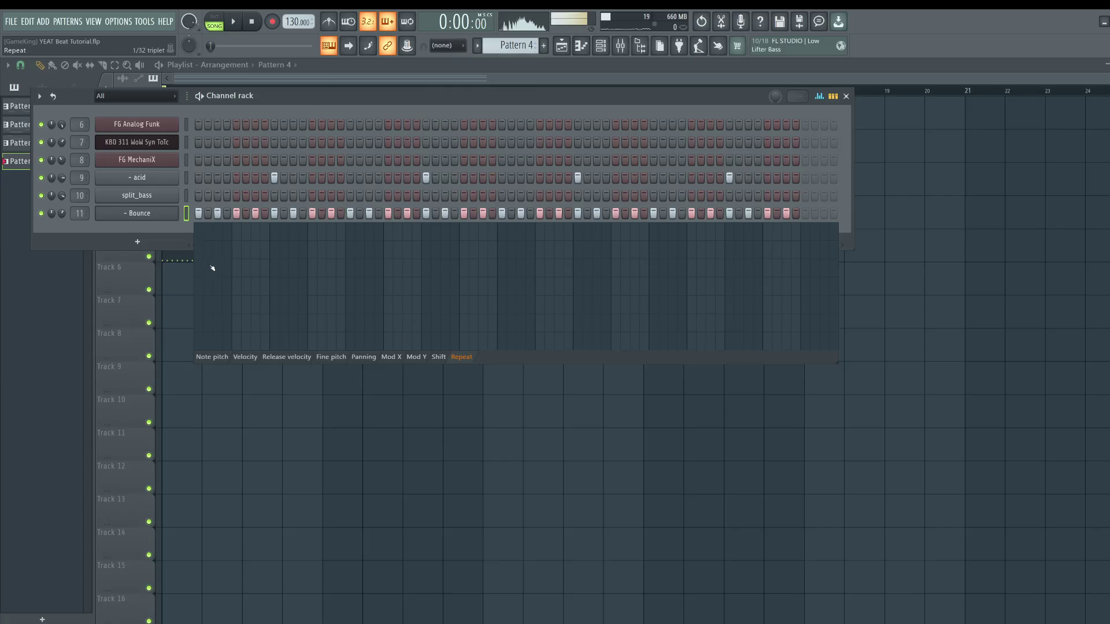
left_click(236, 279)
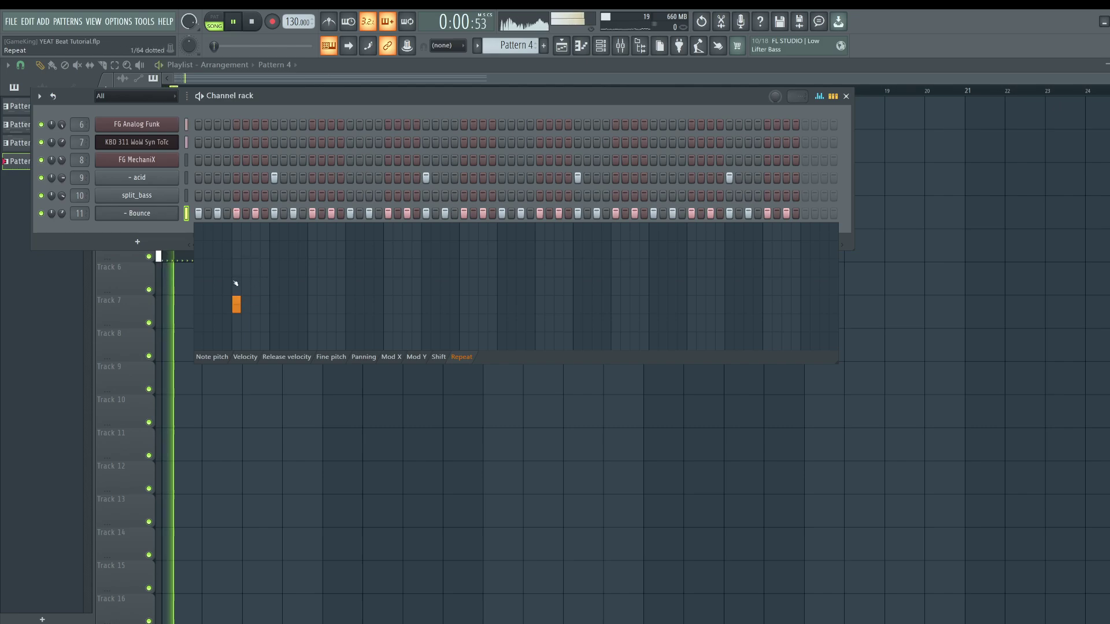
left_click(388, 280)
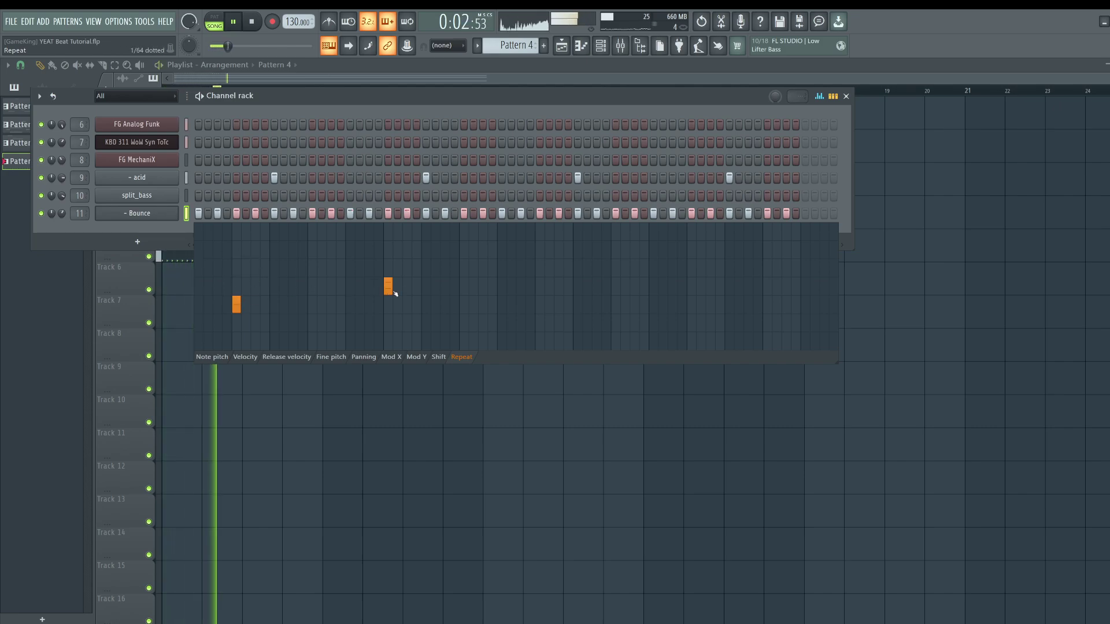
left_click(541, 280)
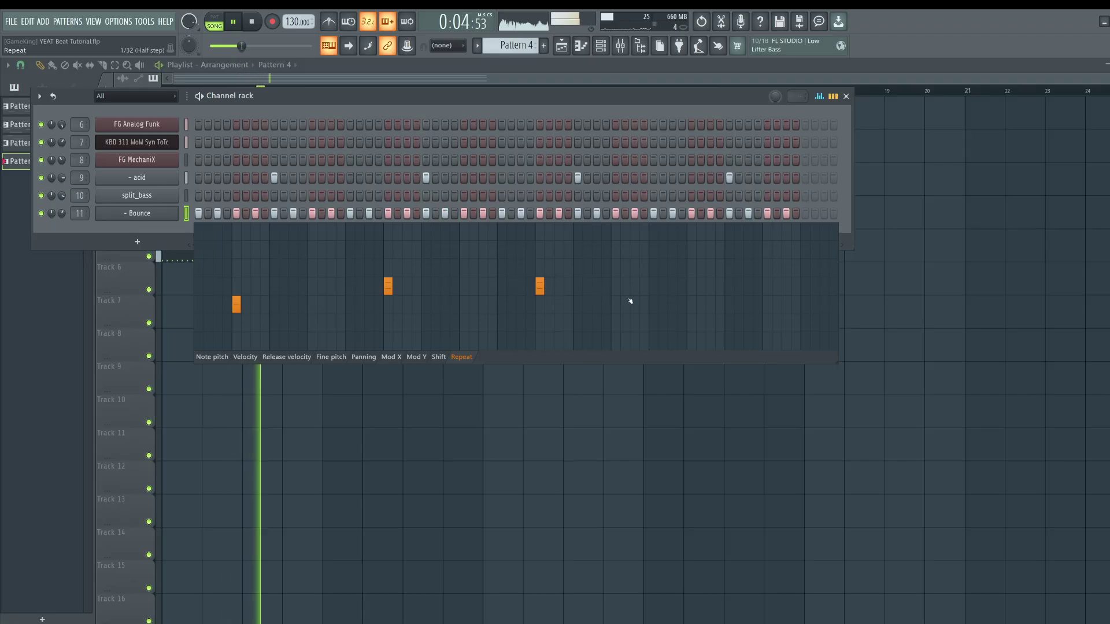
left_click(691, 283)
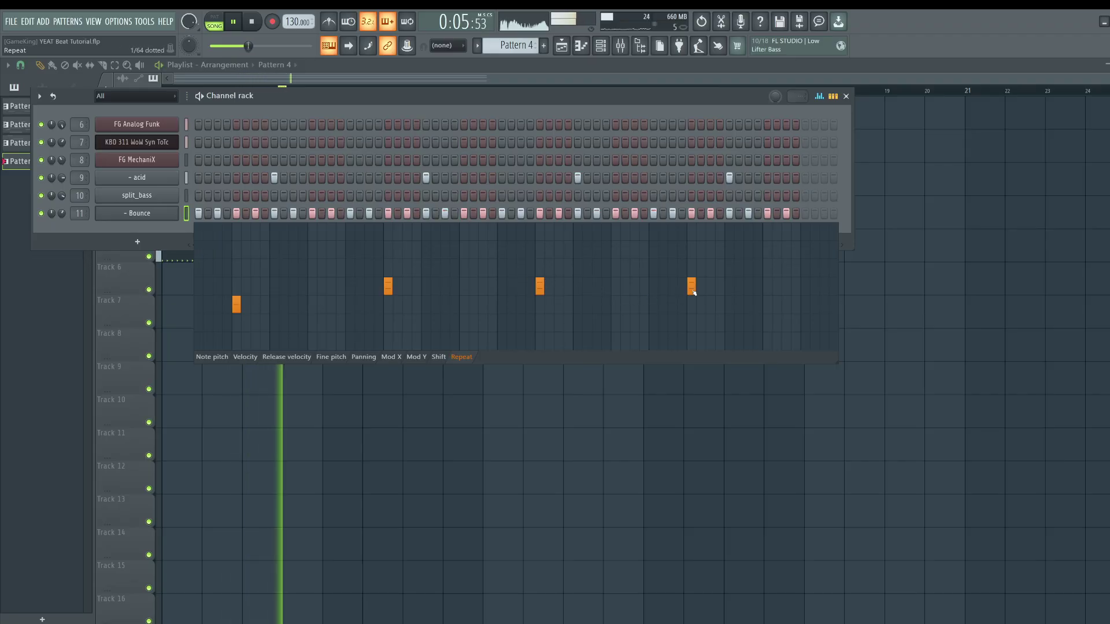
left_click(819, 96)
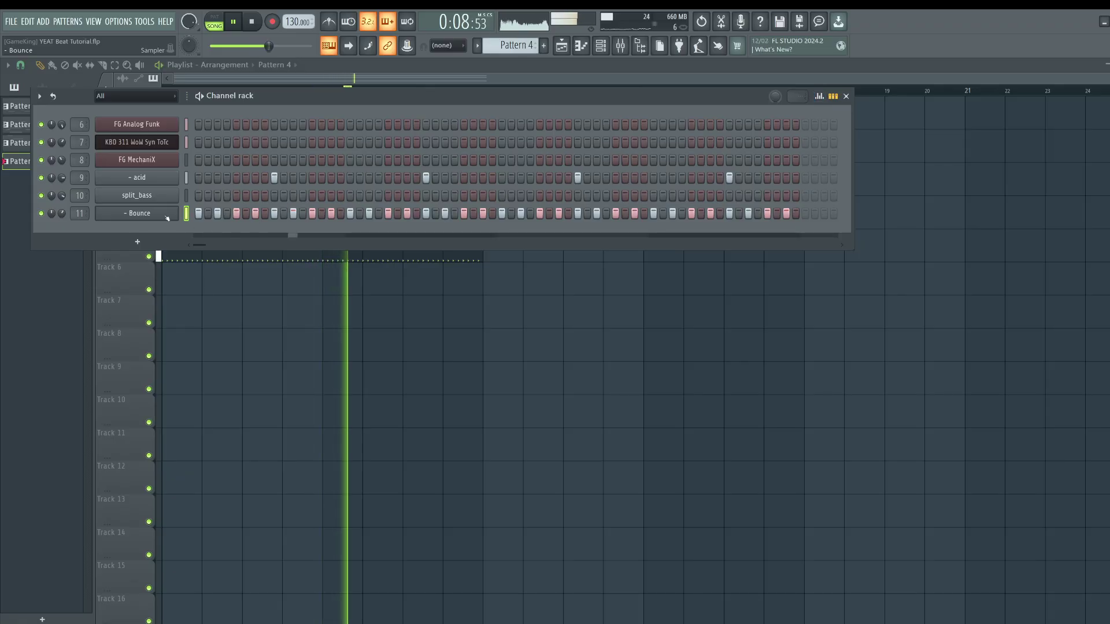
key("F6")
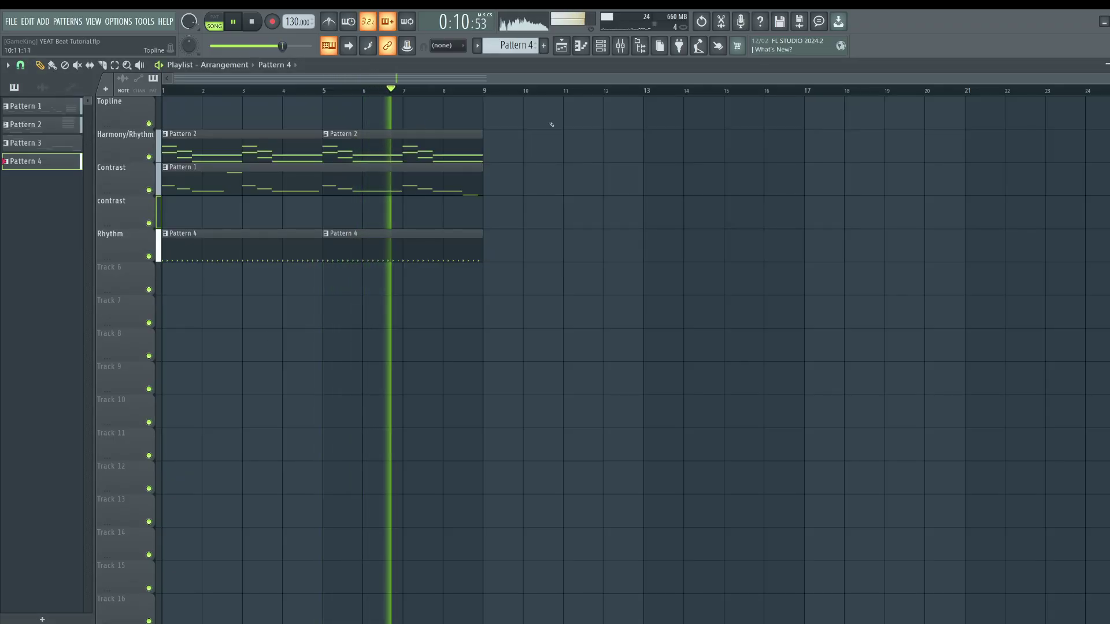
- Turn off the delay in the KBD 311 WoW Syn ToTc channel's PoiZone synth and stop playback
left_click(600, 46)
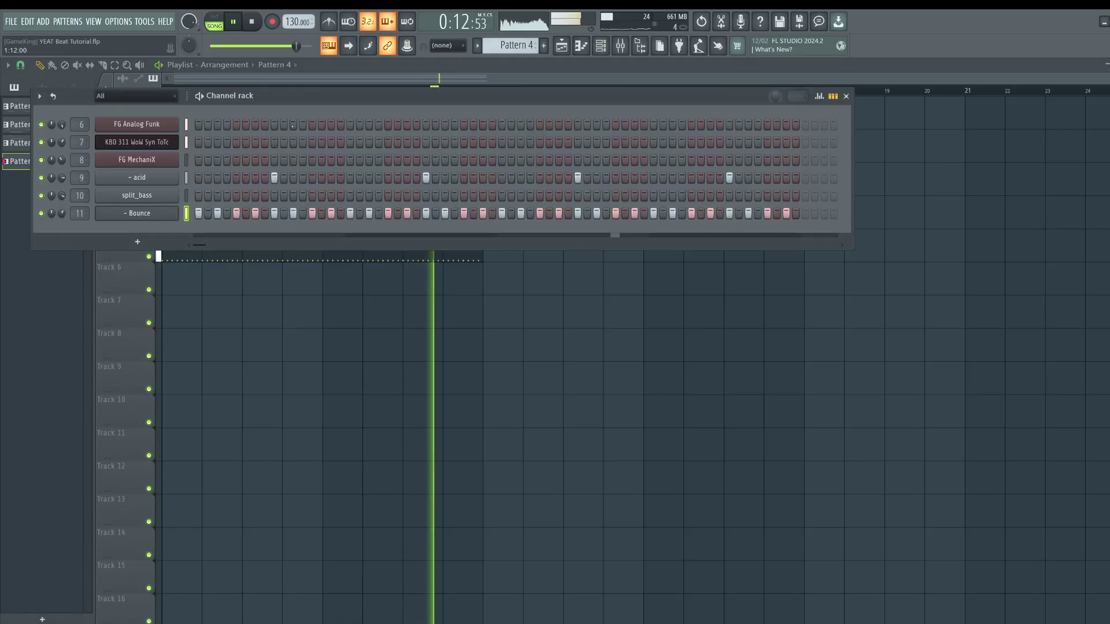
left_click(119, 143)
left_click(27, 365)
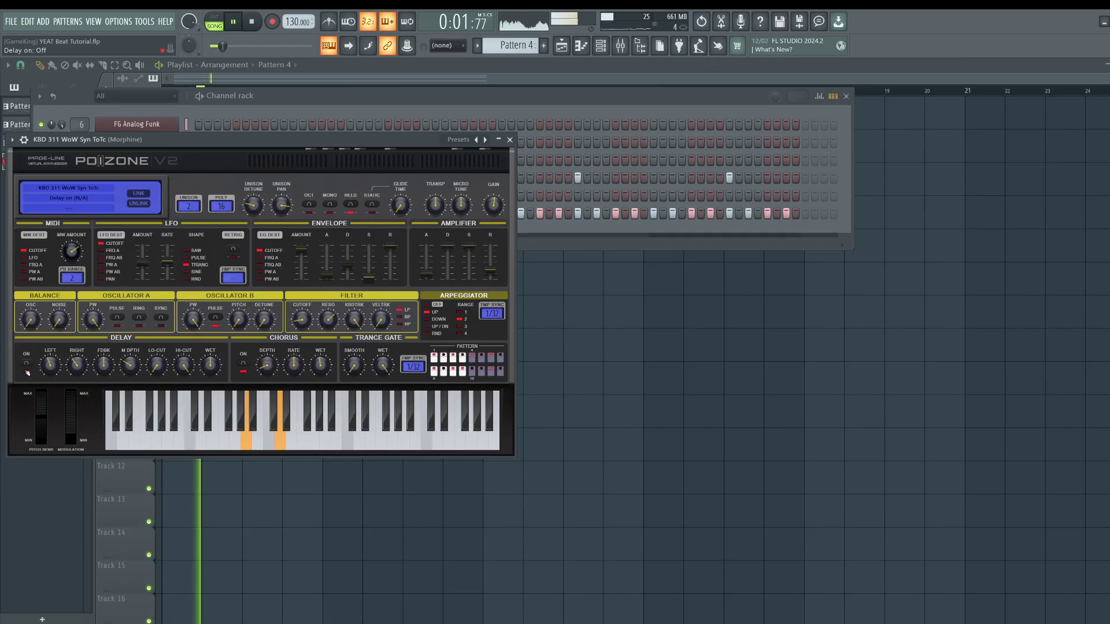
left_click(570, 345)
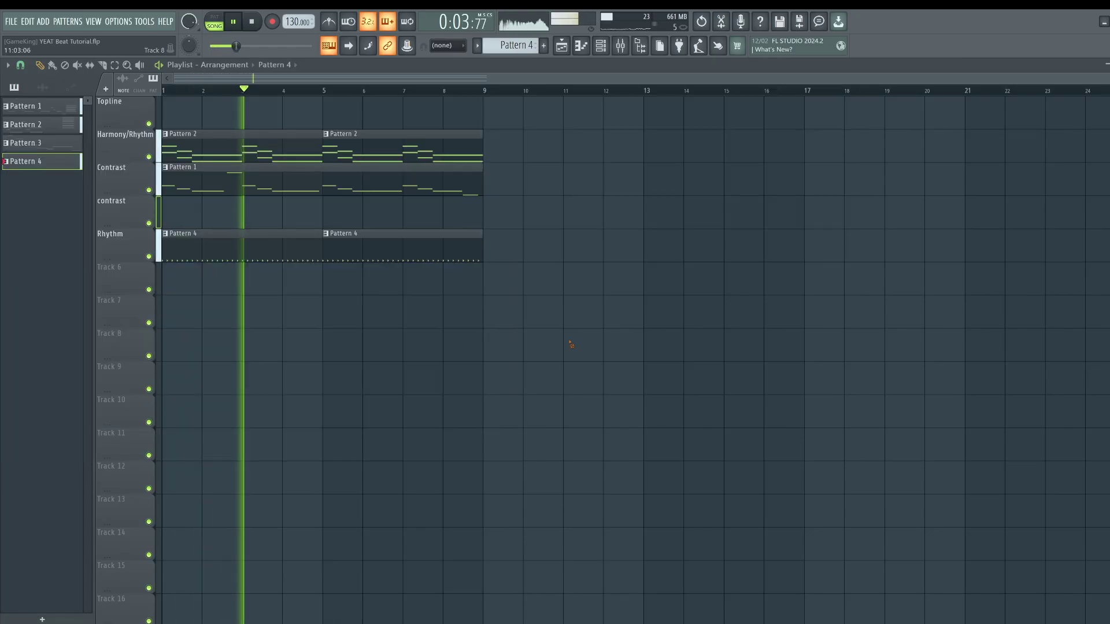
key("space")
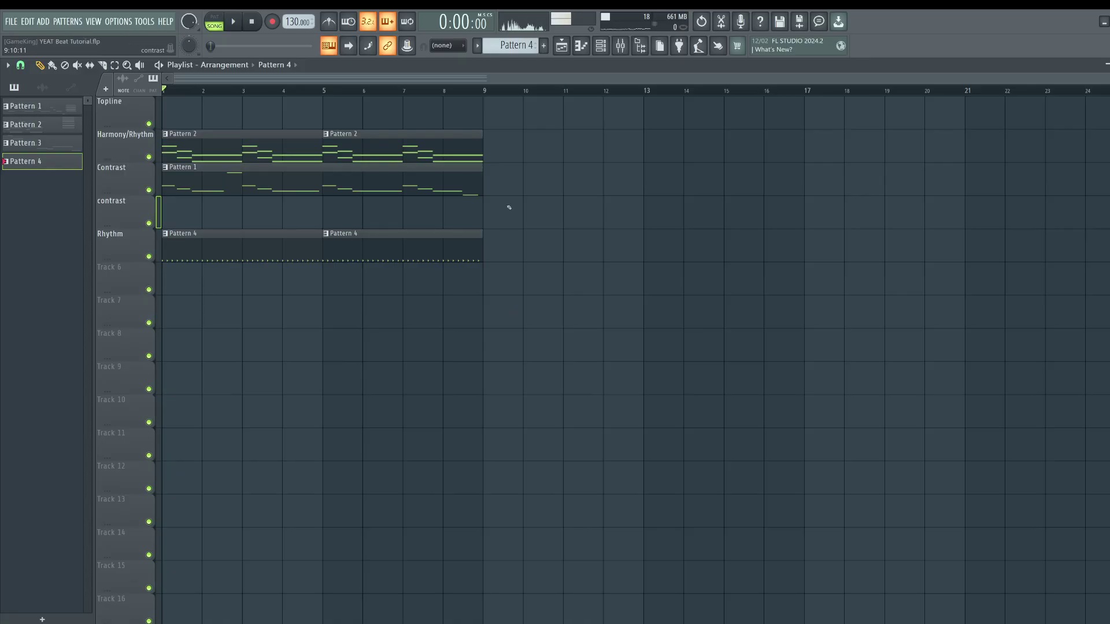
- Slightly lower the filter envelope amplitude in the FG Analog Funk channel's Sawer synth and close the plugin
left_click(601, 47)
left_click(142, 125)
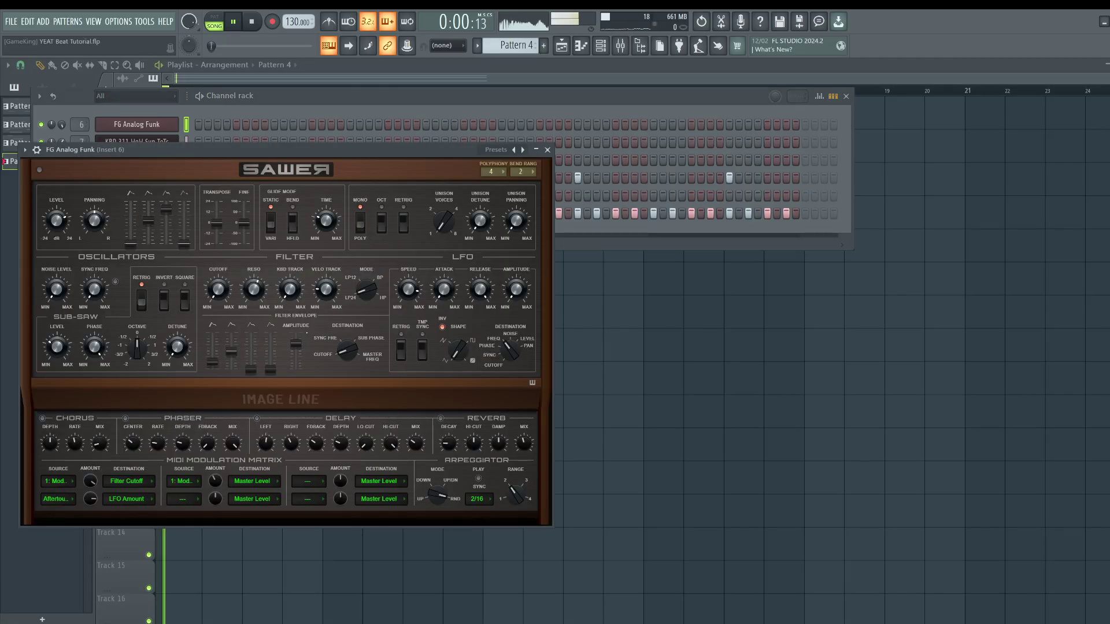
left_click_drag(296, 344, 296, 347)
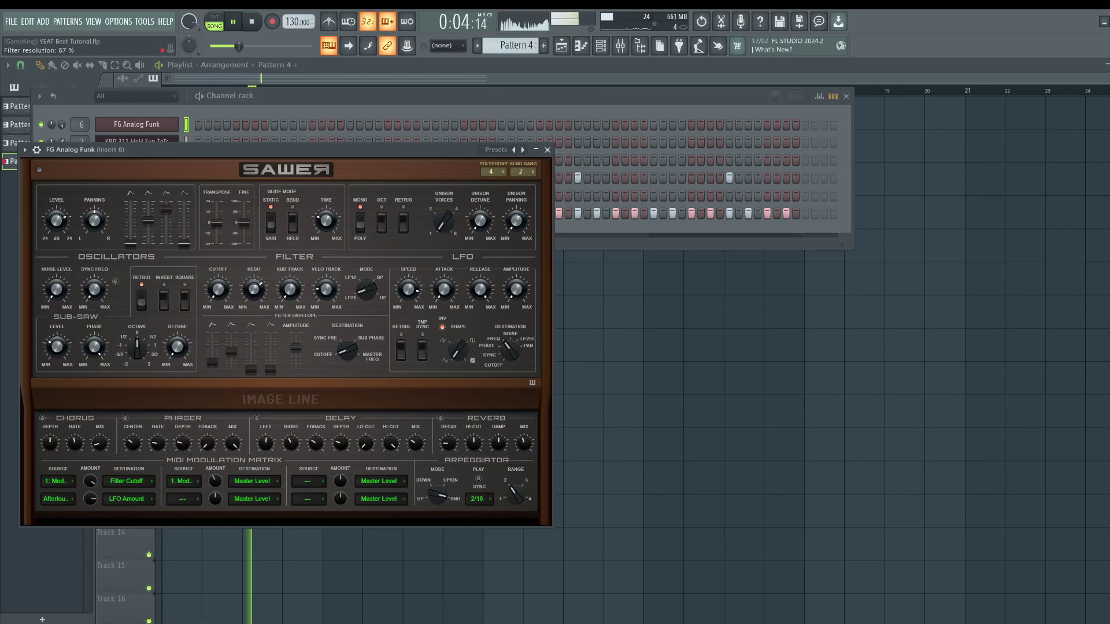
left_click_drag(296, 347, 296, 348)
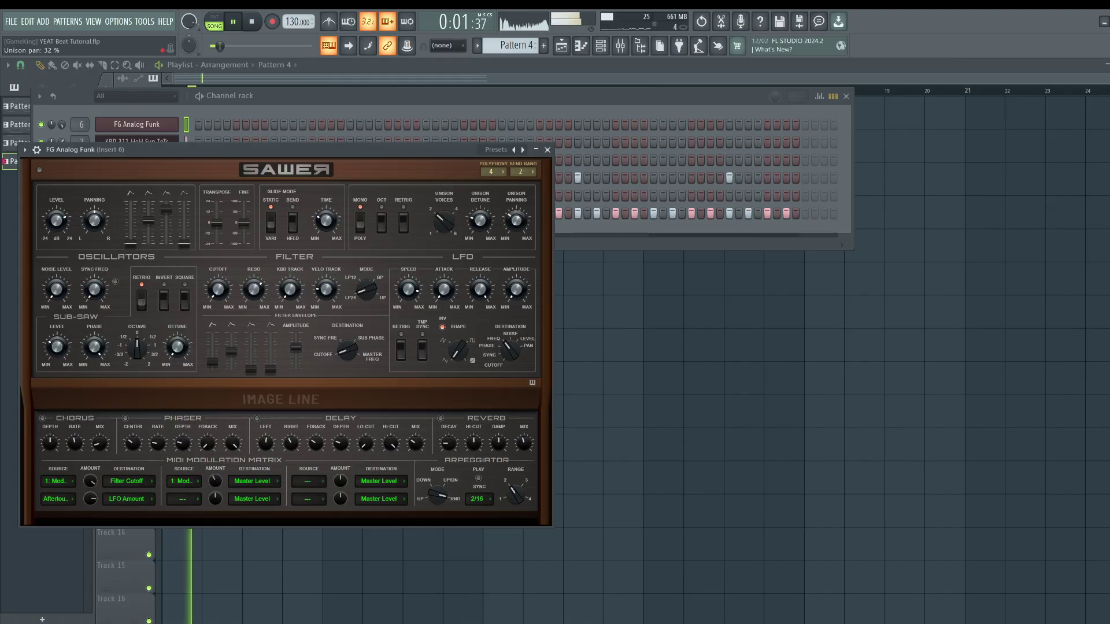
left_click(547, 151)
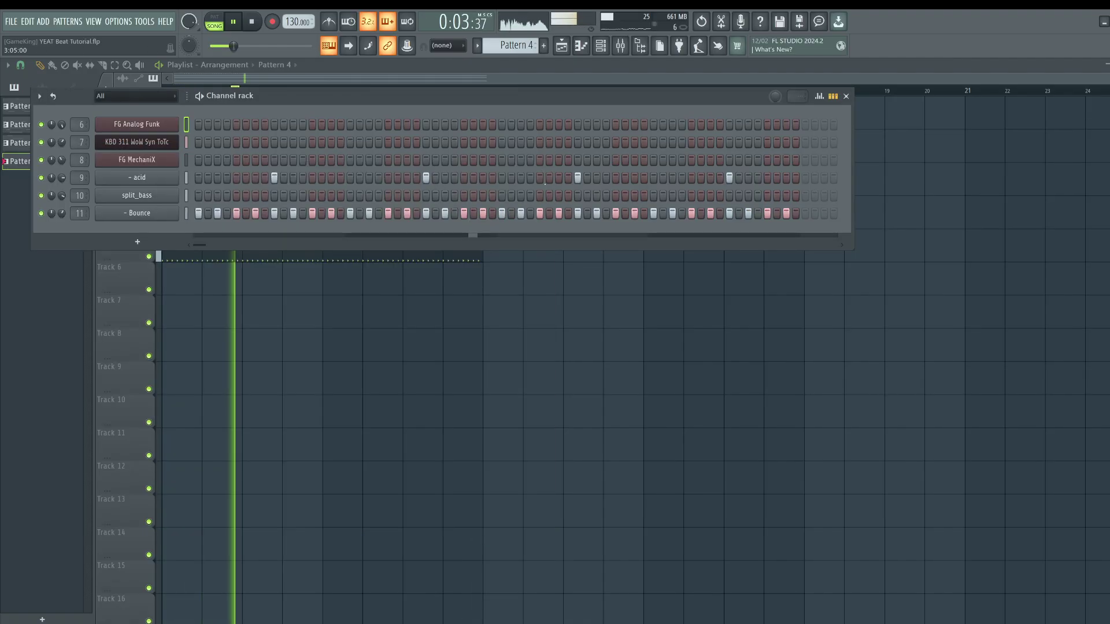
left_click(559, 291)
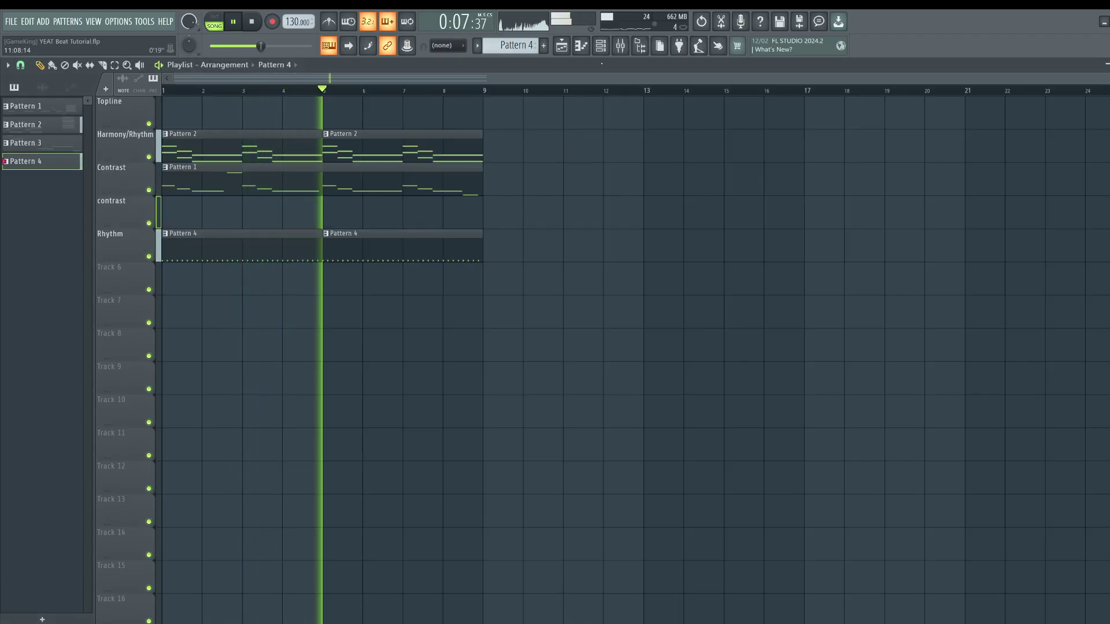
- Create the empty Pattern 5, show the sample browser and stop playback
left_click(600, 46)
key("F4")
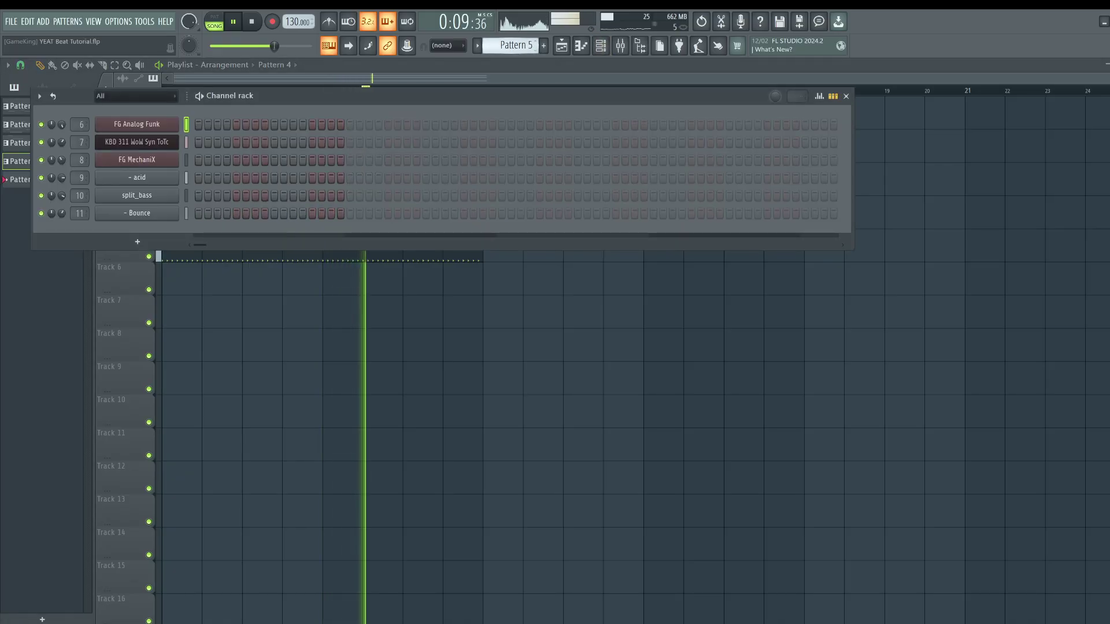
left_click(640, 46)
key("space")
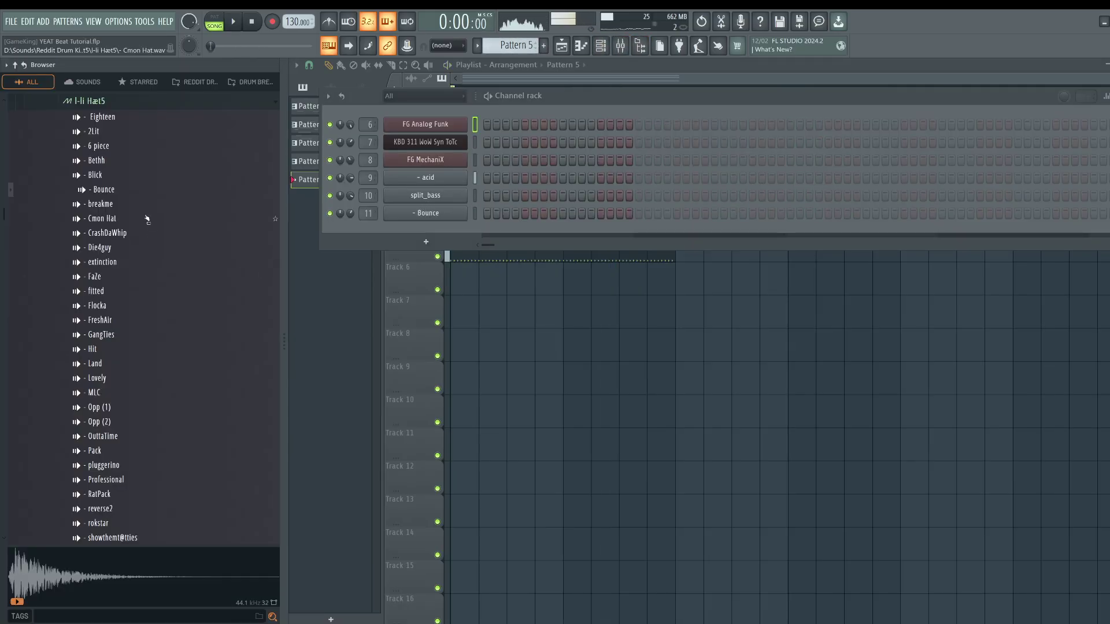
- Load the sample "1" from the Yeat kit's 8o8s folder into a new channel and route it to a free mixer track
scroll(146, 217, "up", 4)
left_click(104, 257)
scroll(135, 270, "up", 2)
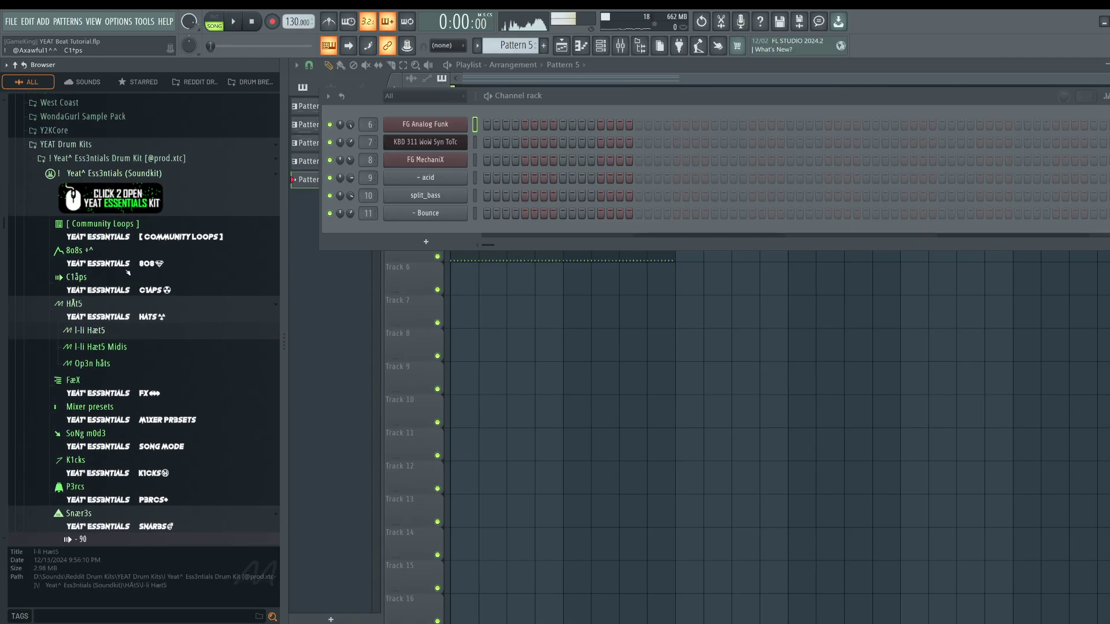
left_click(107, 252)
left_click(109, 141)
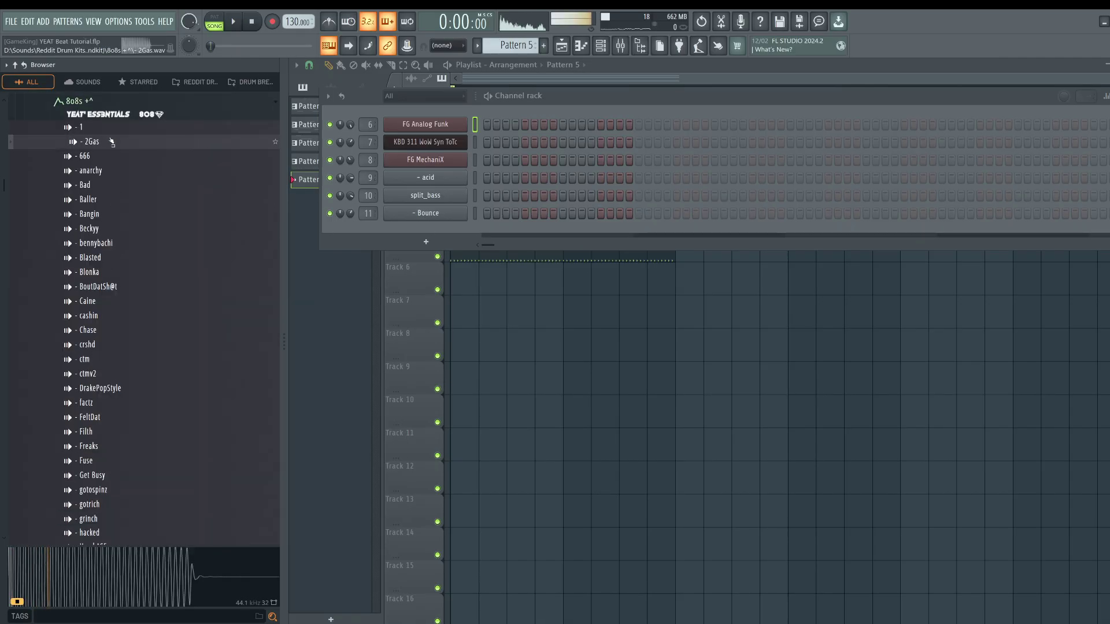
left_click(107, 132)
right_click(98, 136)
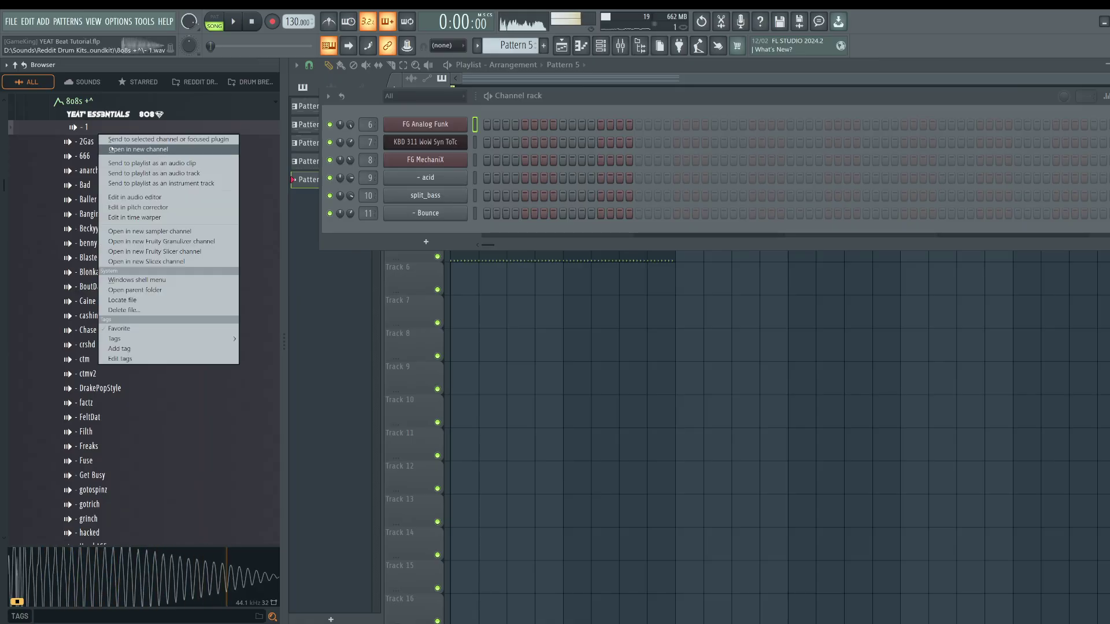
left_click(104, 149)
left_click(619, 92)
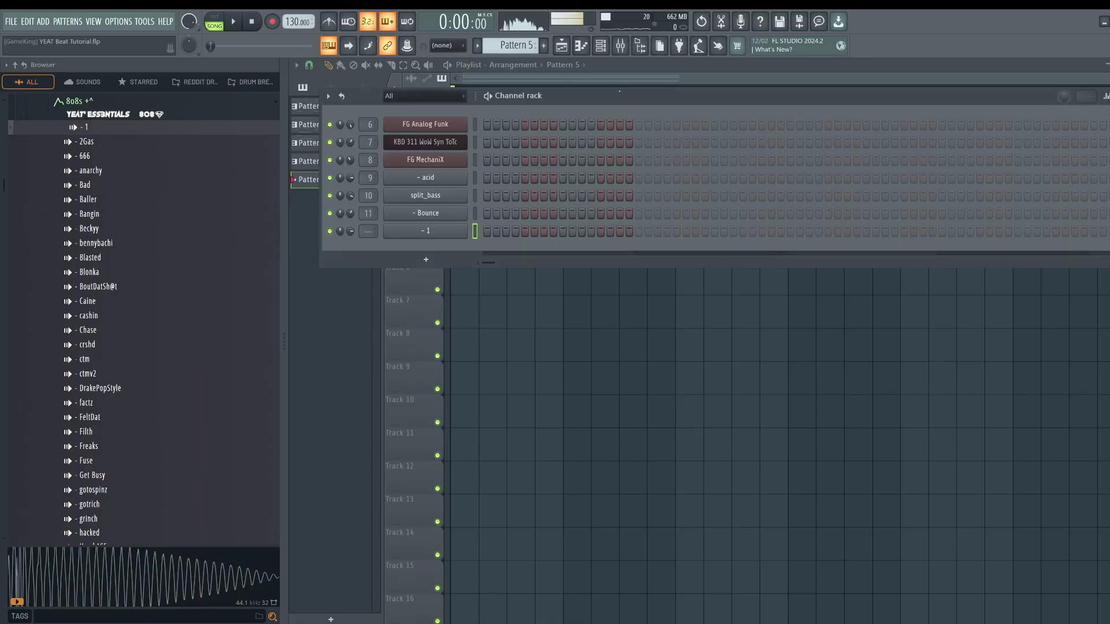
key("ctrl+l")
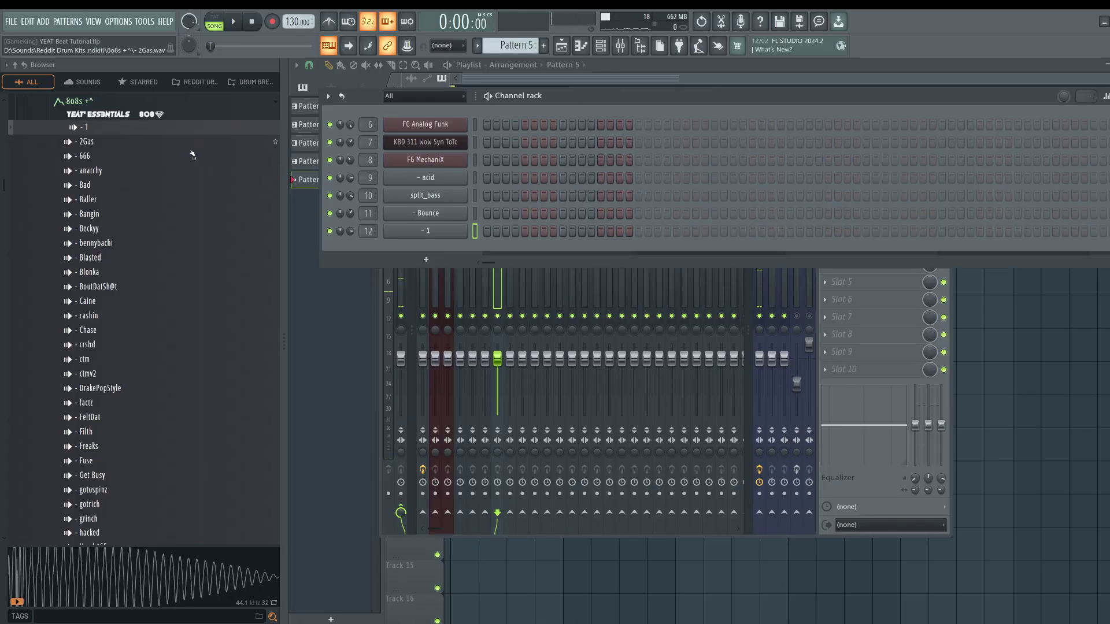
- Audition other 808 samples in the 8o8s folder, including anarchy, 666, Baller, Bangin, crshd, Caine, bennybachi and Bad
left_click(99, 172)
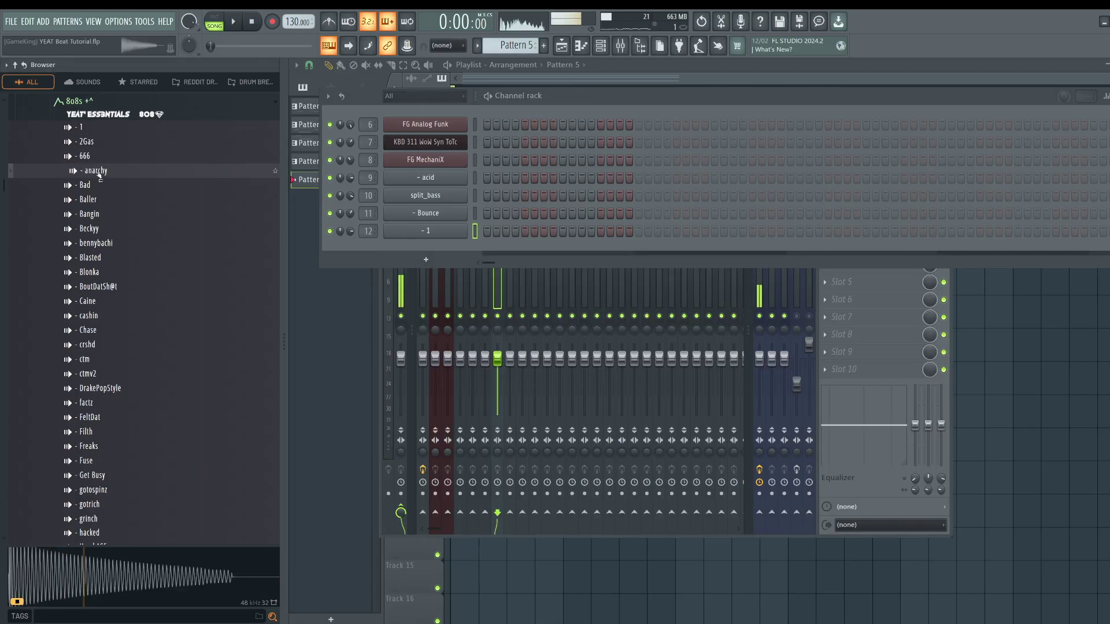
key("Up")
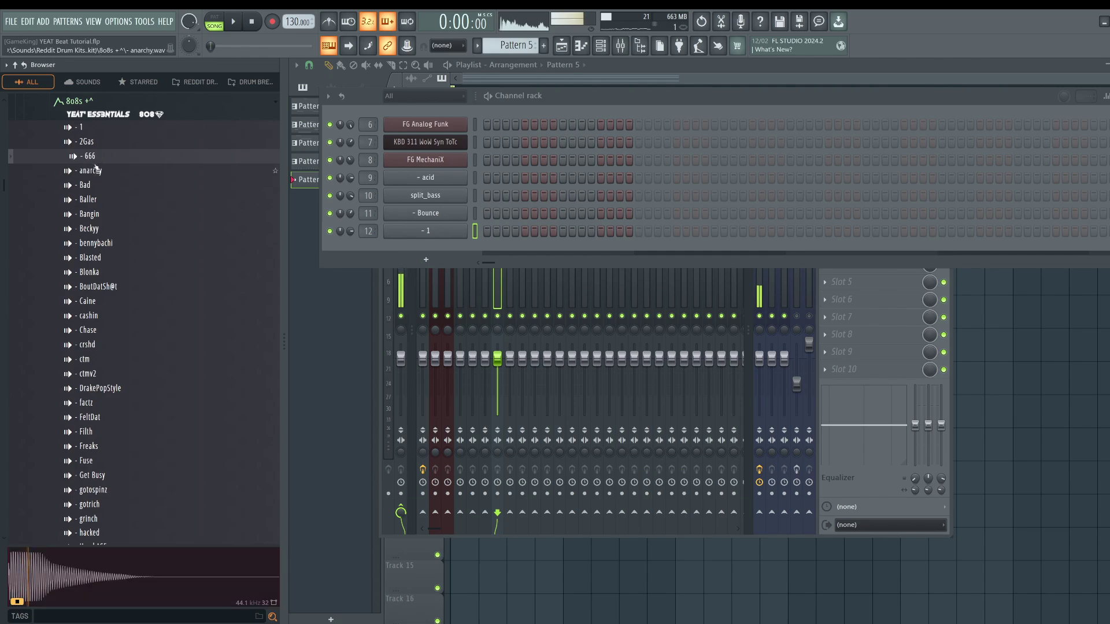
left_click(102, 199)
left_click(102, 214)
left_click(103, 345)
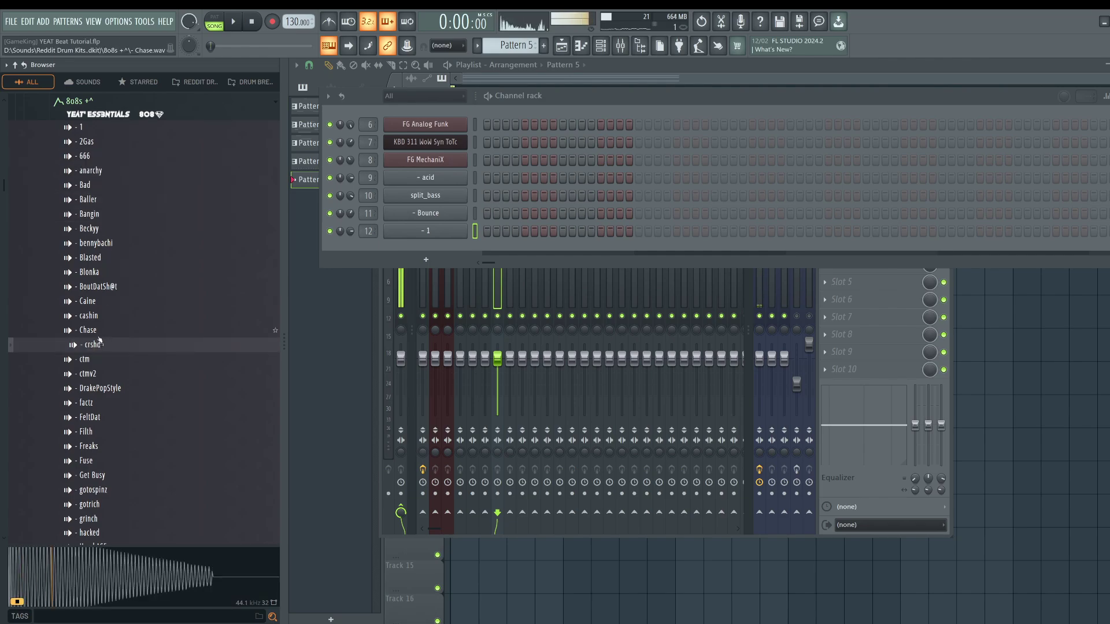
left_click(96, 301)
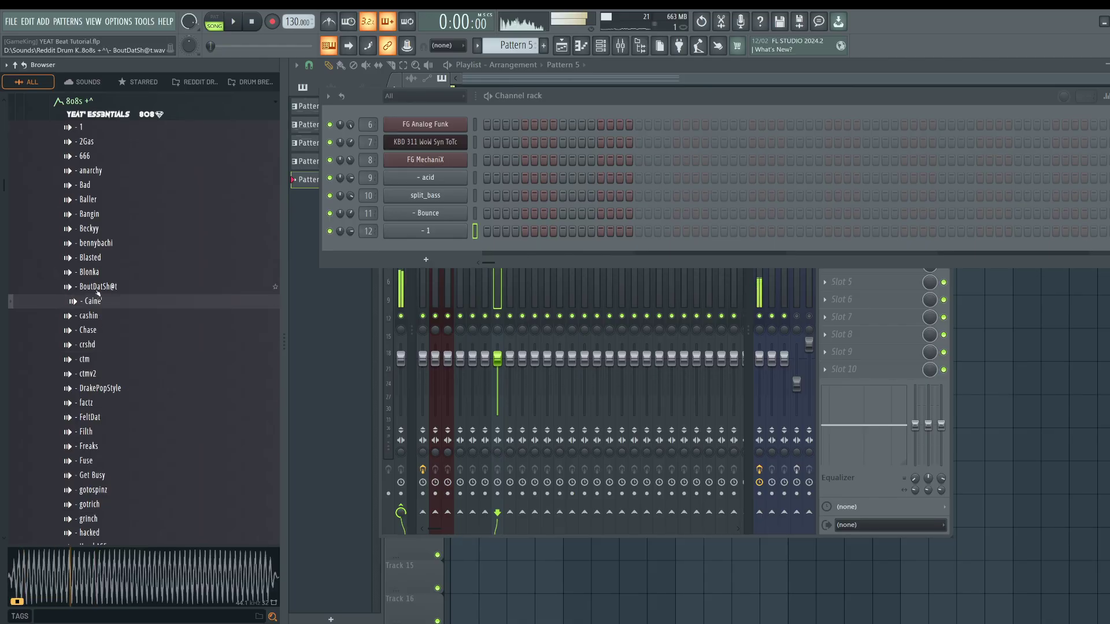
left_click(98, 287)
left_click(97, 272)
left_click(97, 258)
left_click(97, 243)
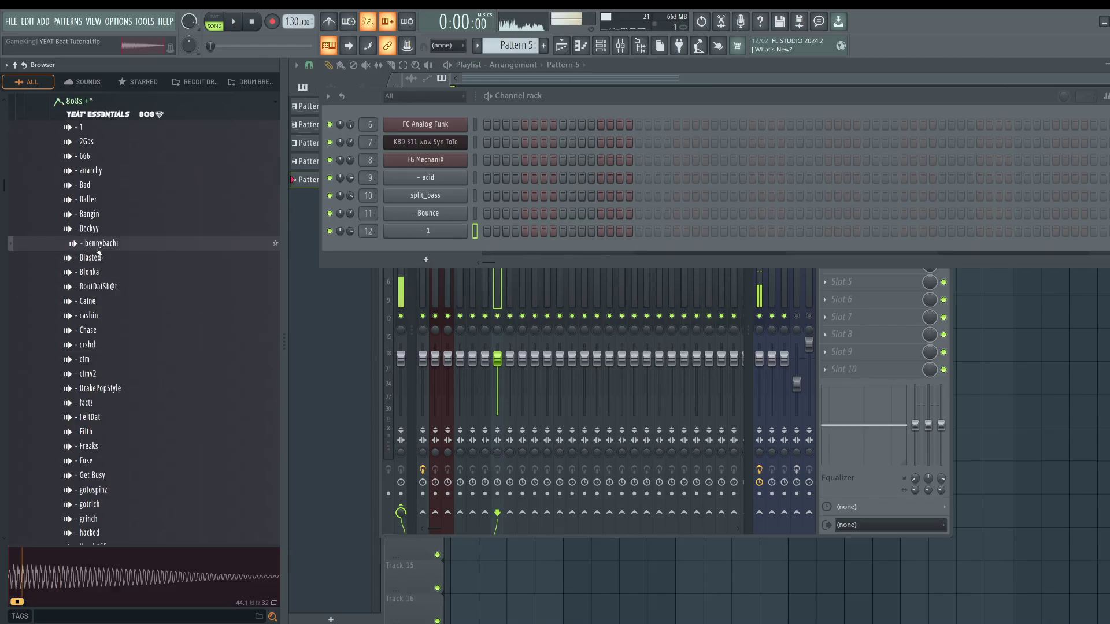
left_click(97, 229)
left_click(98, 215)
left_click(98, 200)
left_click(99, 185)
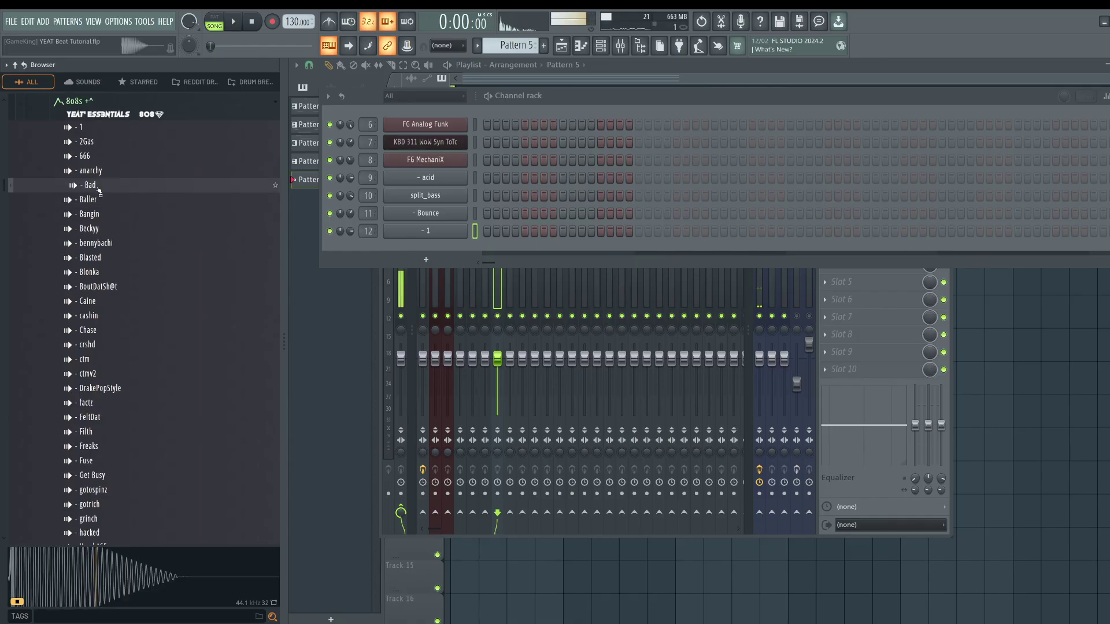
- Load the 808 sample "Bad" into a new channel and route it to a free mixer track
right_click(102, 186)
left_click(116, 198)
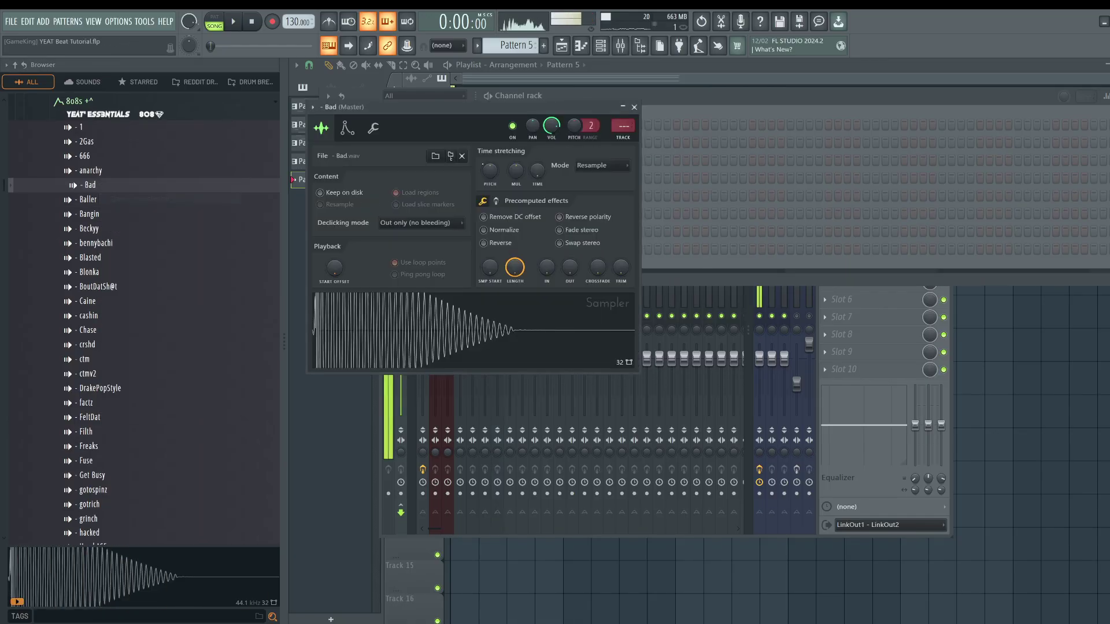
left_click(634, 107)
key("ctrl+l")
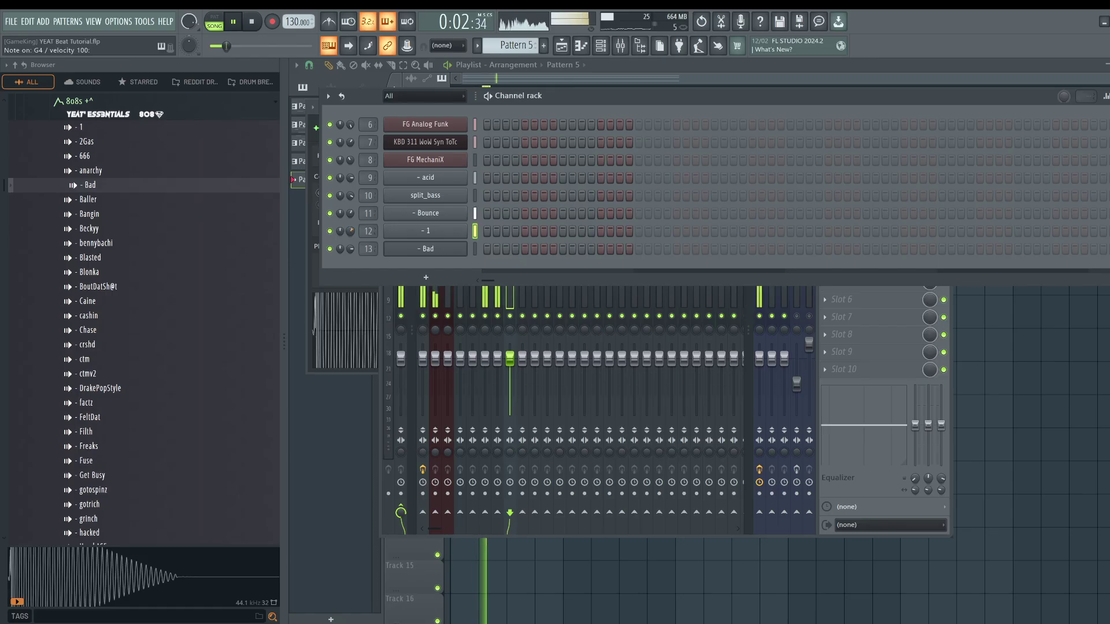
- Play back the arrangement with only the playlist showing and save the project
key("space")
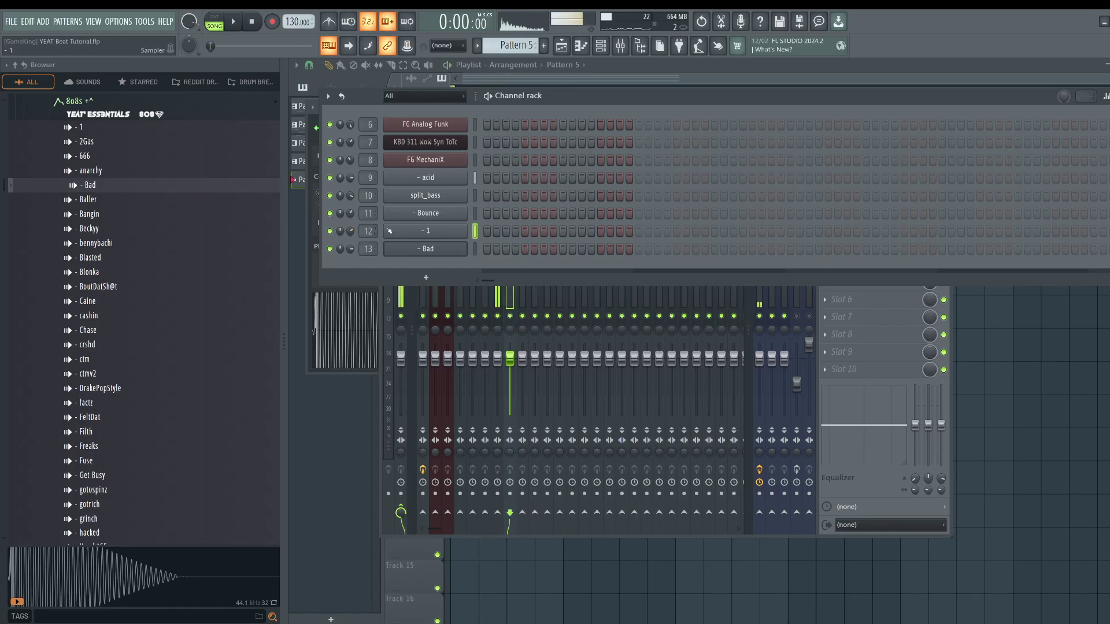
key("space")
key("F12")
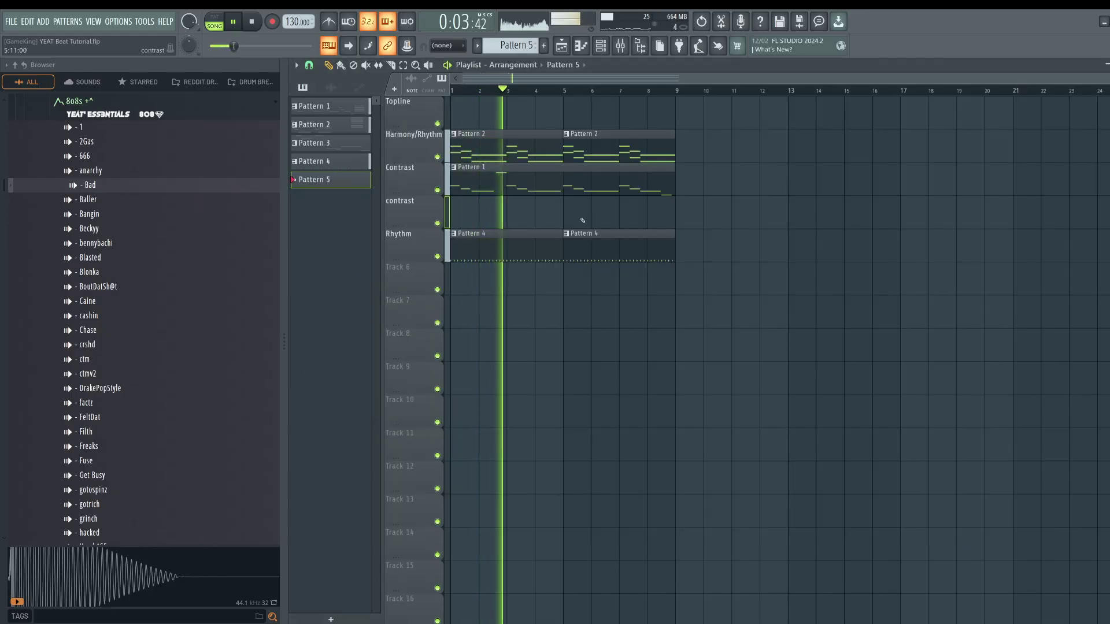
key("ctrl+s")
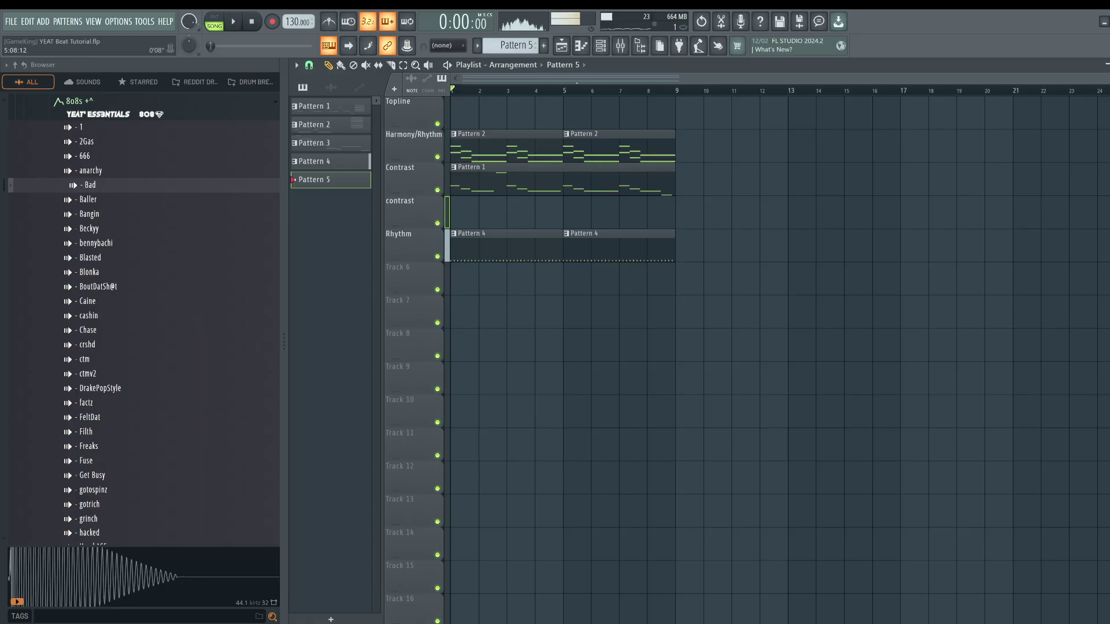
- Reopen the channel rack and look through the Yeat kit's folders and the samples inside FæX
key("F6")
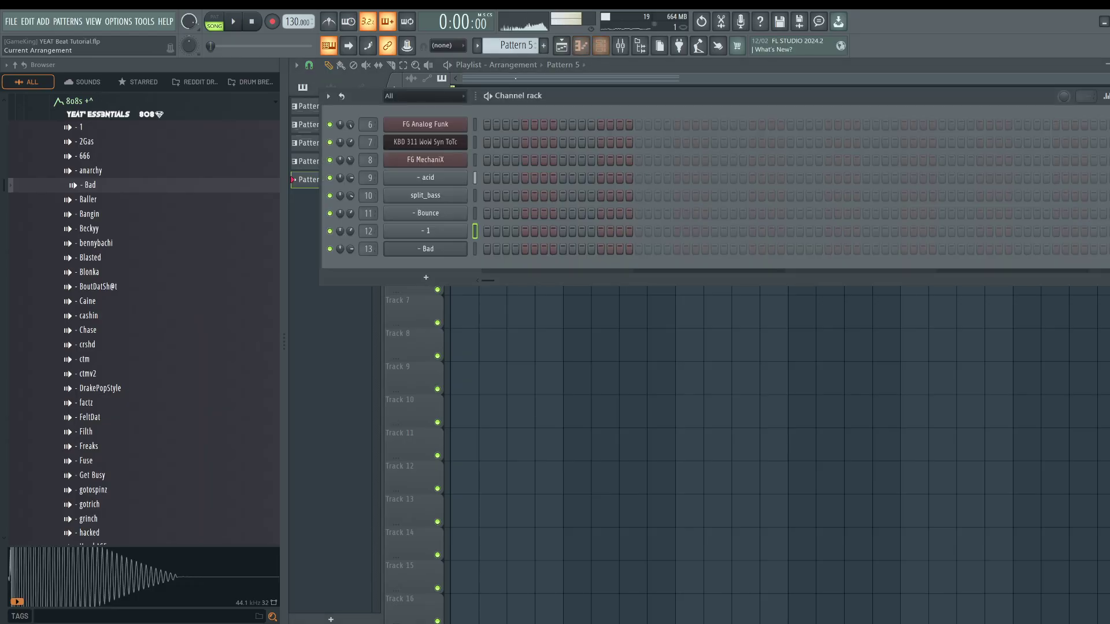
left_click(139, 117)
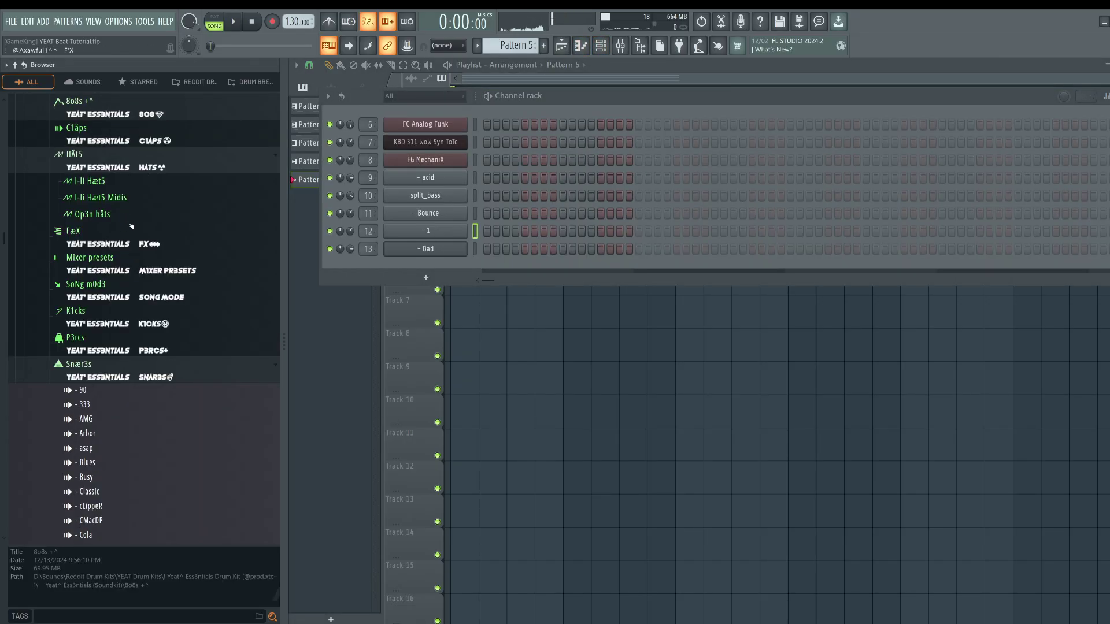
left_click(96, 374)
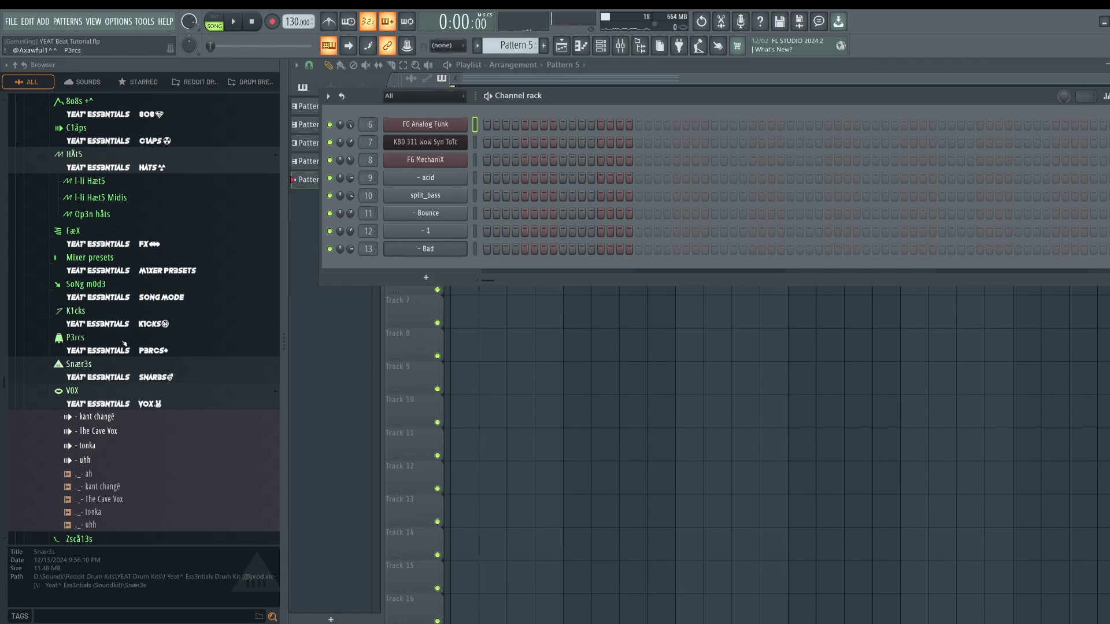
scroll(117, 318, "up", 3)
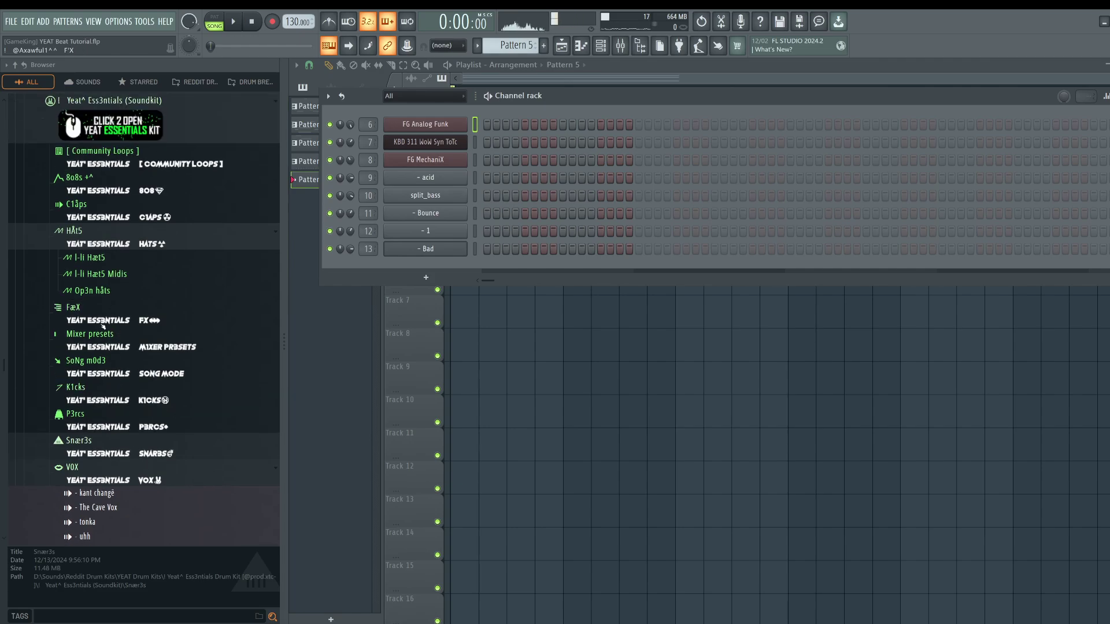
left_click(73, 307)
scroll(126, 260, "down", 10)
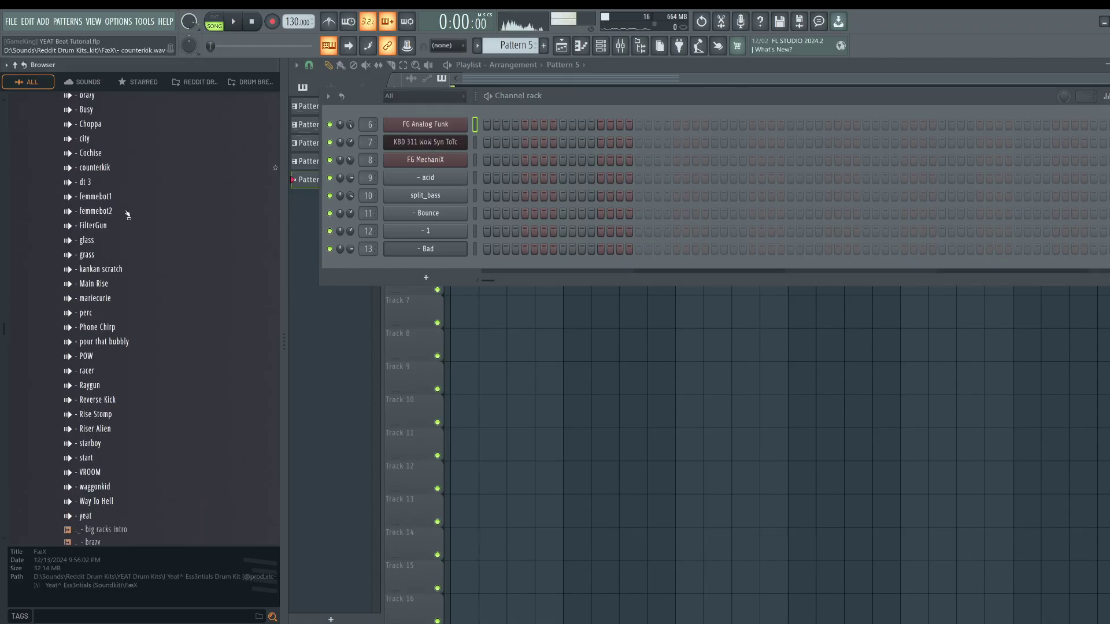
scroll(118, 286, "up", 10)
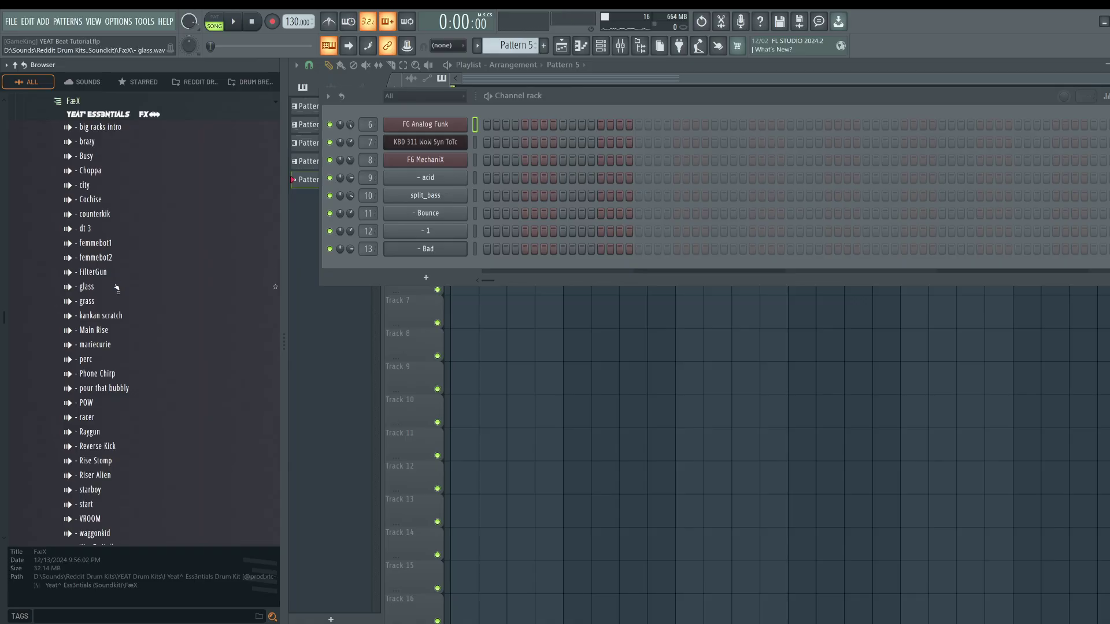
scroll(117, 287, "down", 10)
scroll(134, 247, "up", 3)
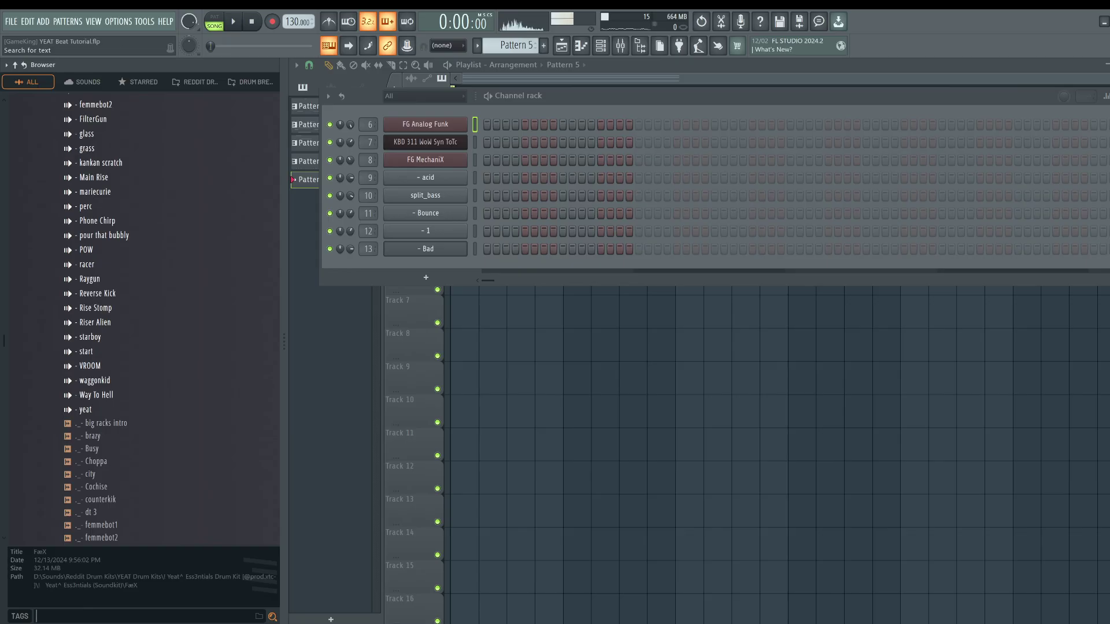
- Search the browser for "tubular" and audition the FX_TubularBells, MB Tubular Bell and Metro Tubular Bell samples
type("ar")
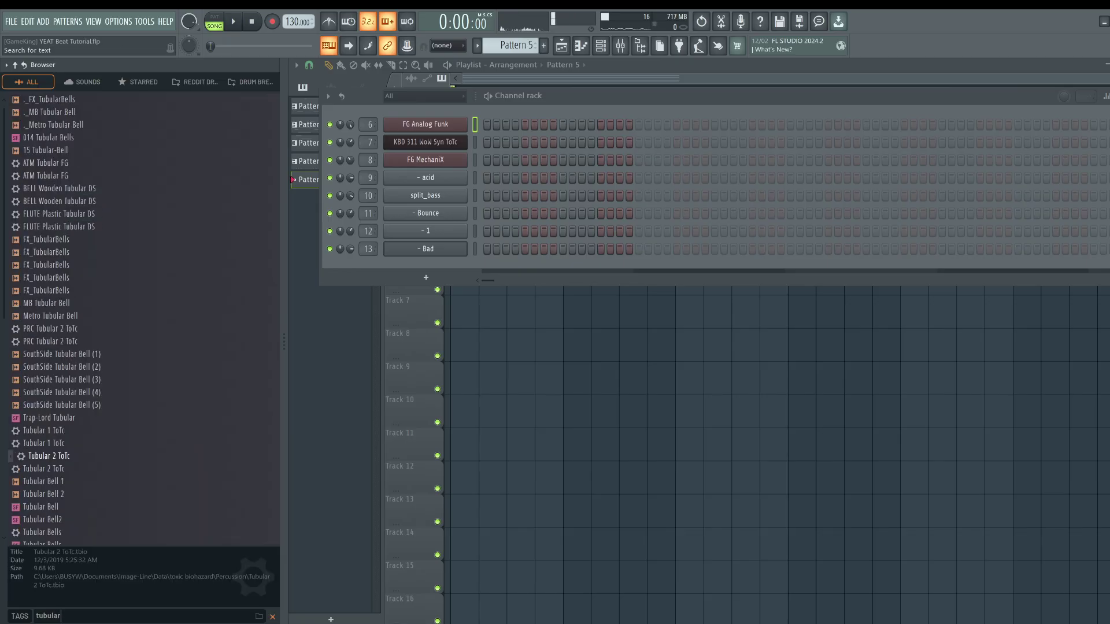
left_click(78, 240)
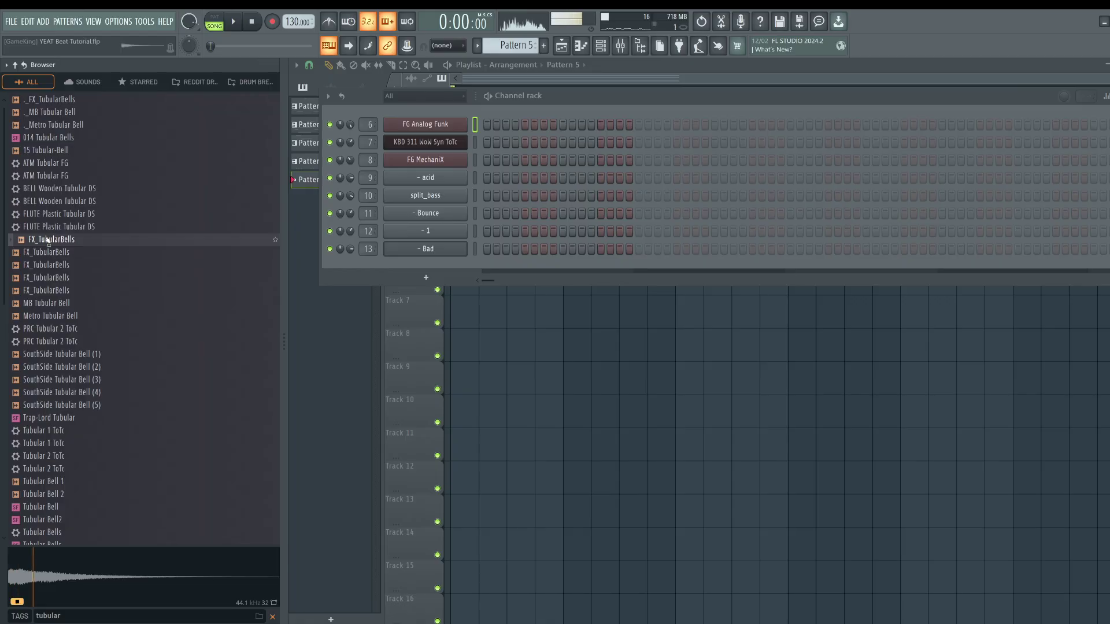
left_click(51, 248)
left_click(49, 245)
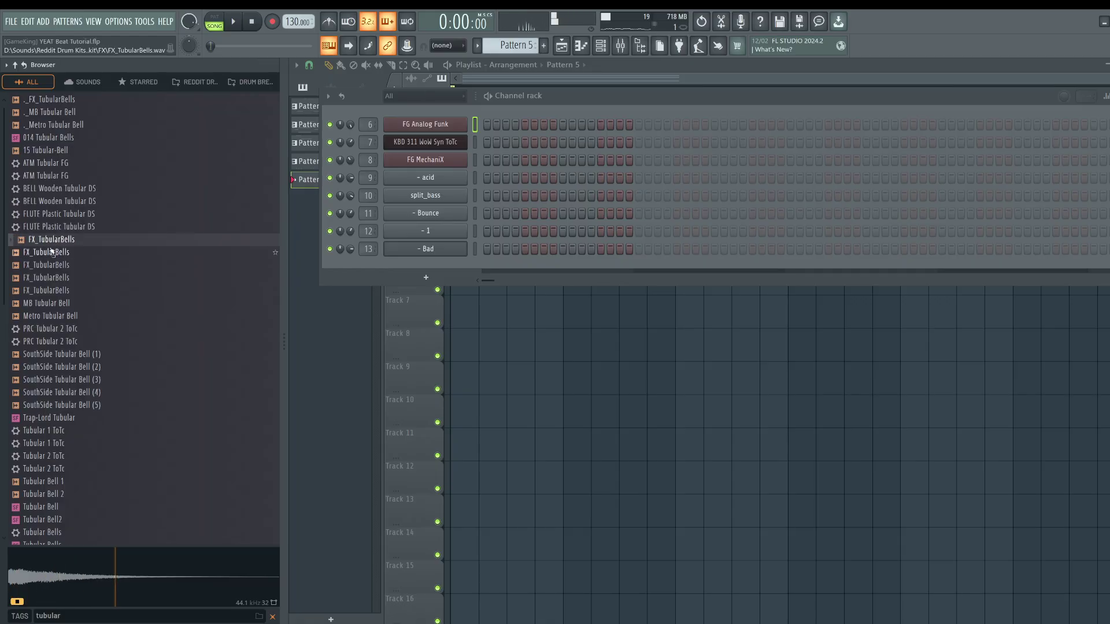
right_click(530, 403)
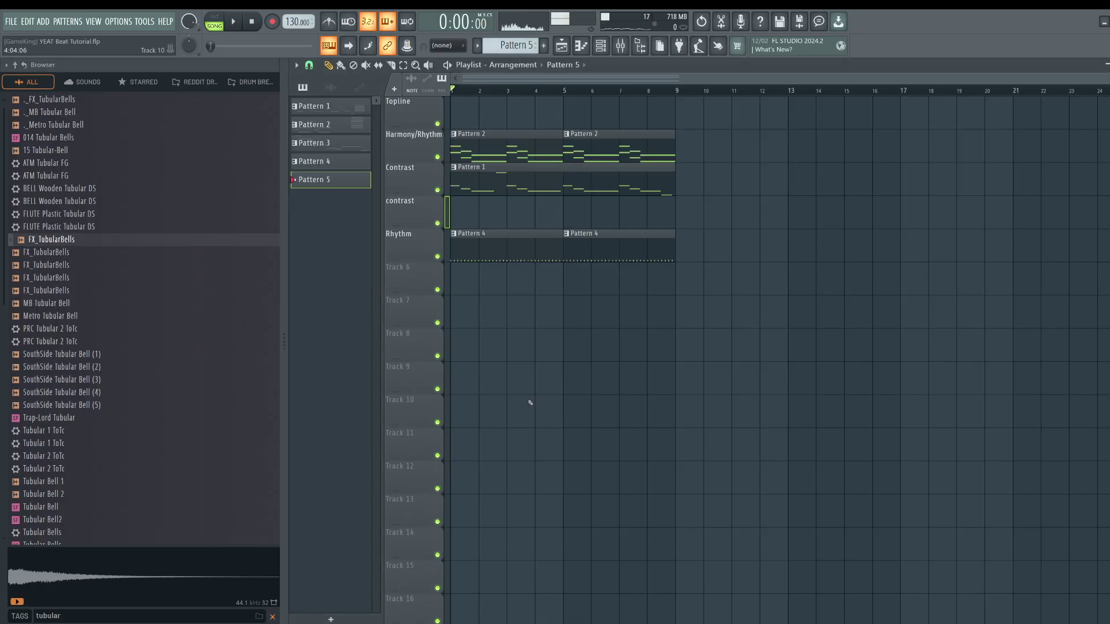
left_click(51, 264)
left_click(51, 277)
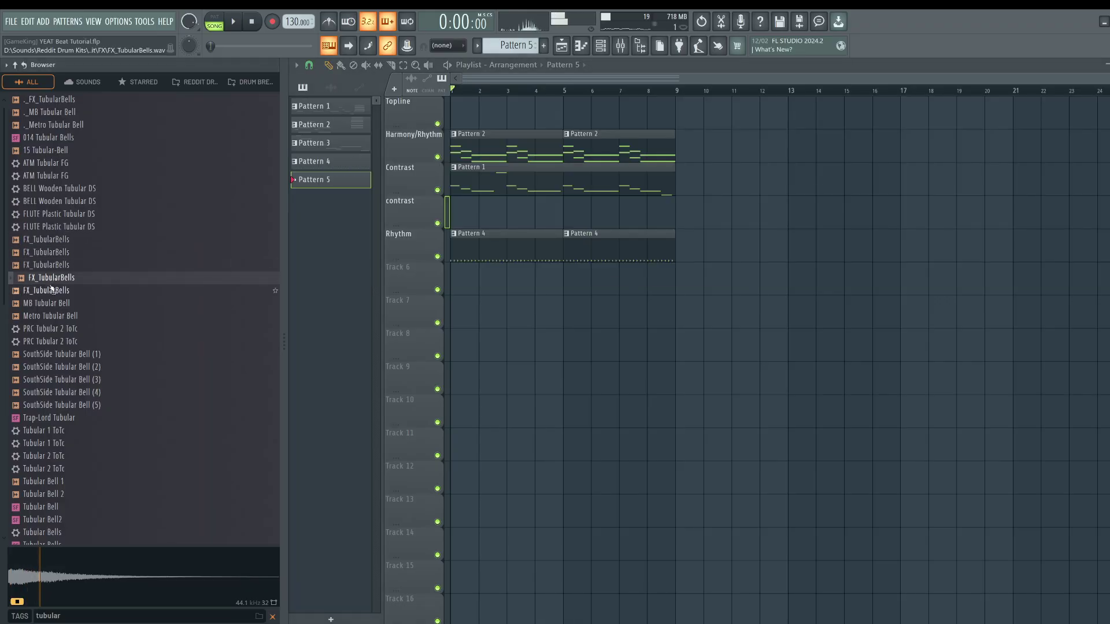
left_click(50, 290)
left_click(51, 301)
left_click(56, 315)
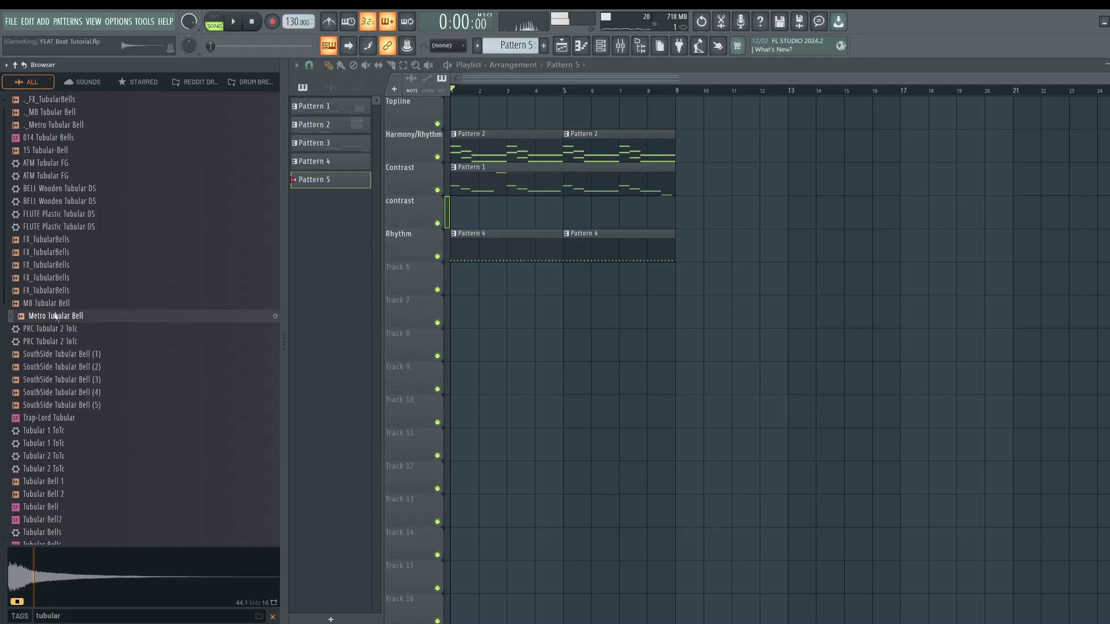
- Audition the SouthSide Tubular Bell samples (1) to (5) against the playing arrangement
left_click(58, 365)
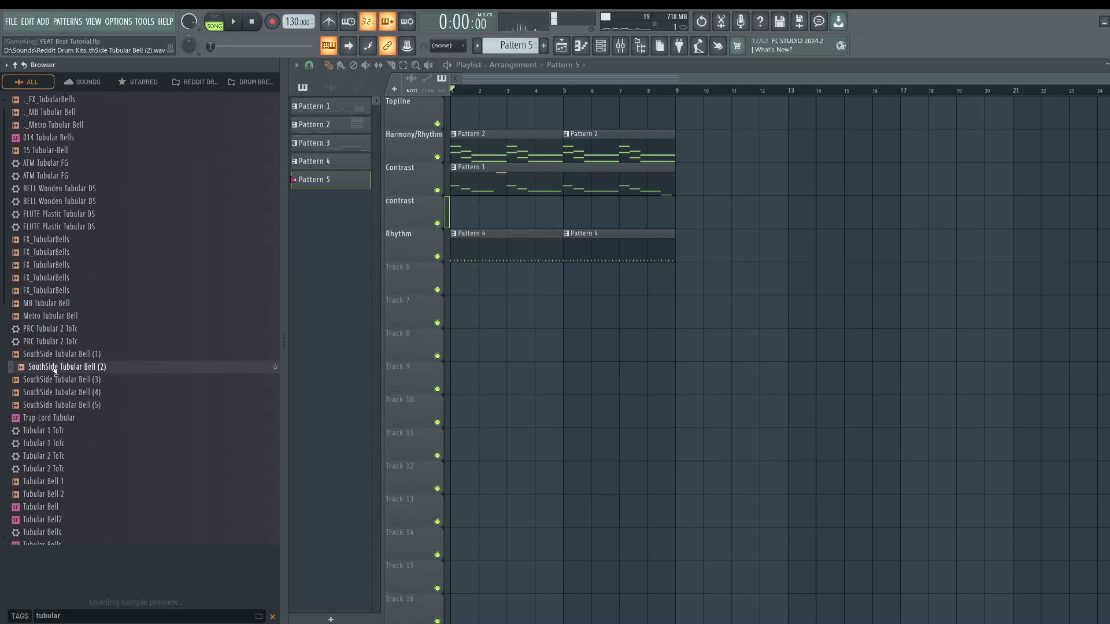
key("space")
left_click(57, 353)
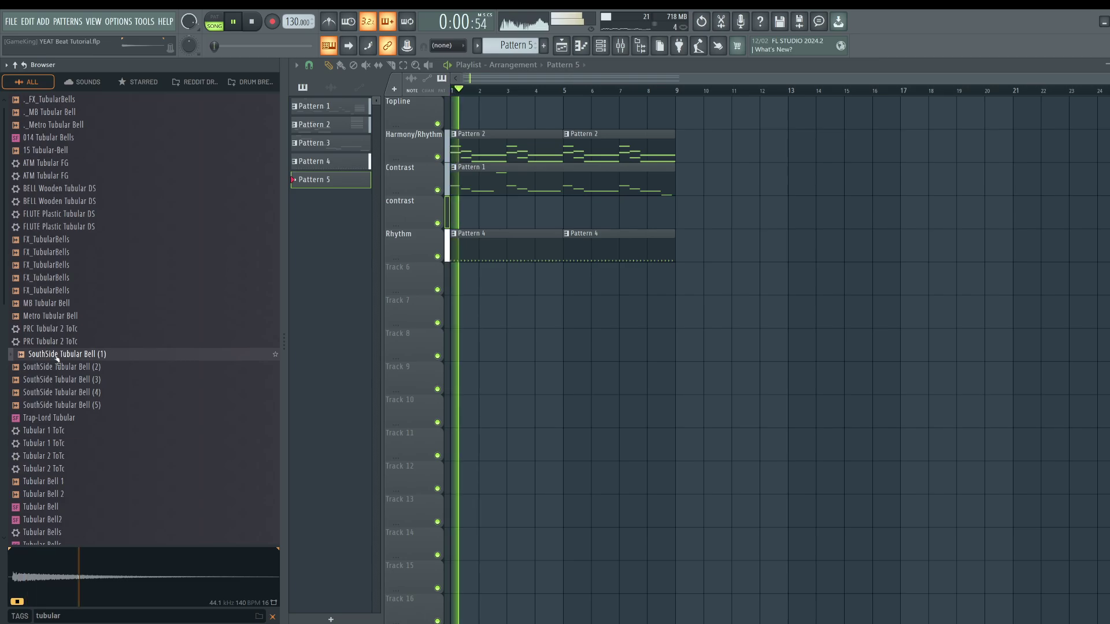
left_click(57, 366)
left_click(60, 379)
left_click(65, 393)
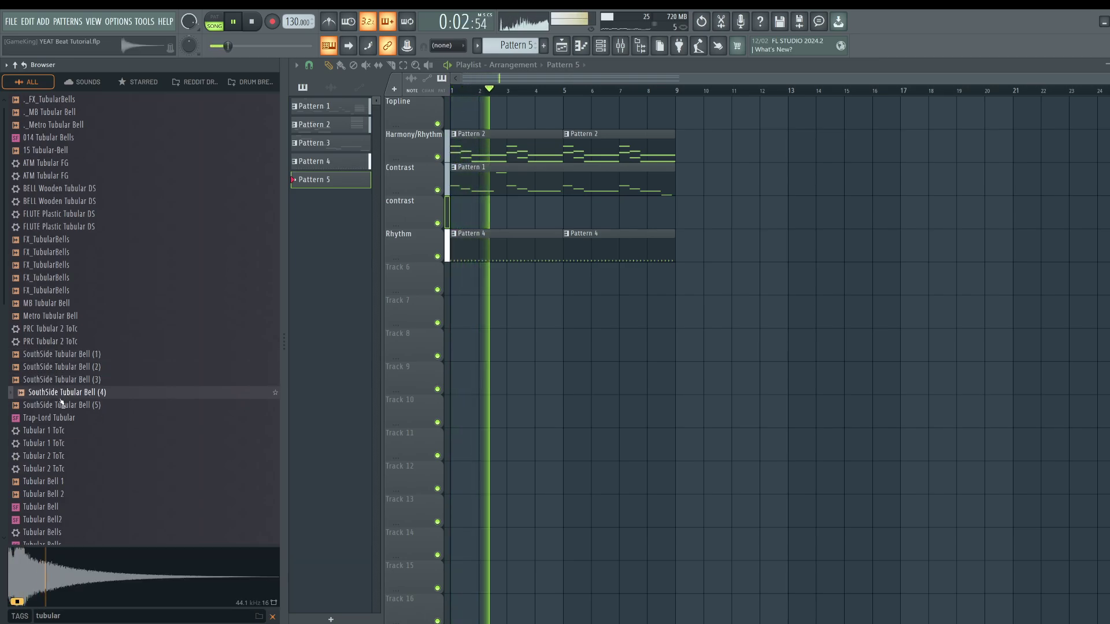
left_click(64, 405)
key("space")
key("space")
- Compare Metro Tubular Bell, MB Tubular Bell and the neighbouring FX_TubularBells sample again over the playing arrangement
left_click(52, 316)
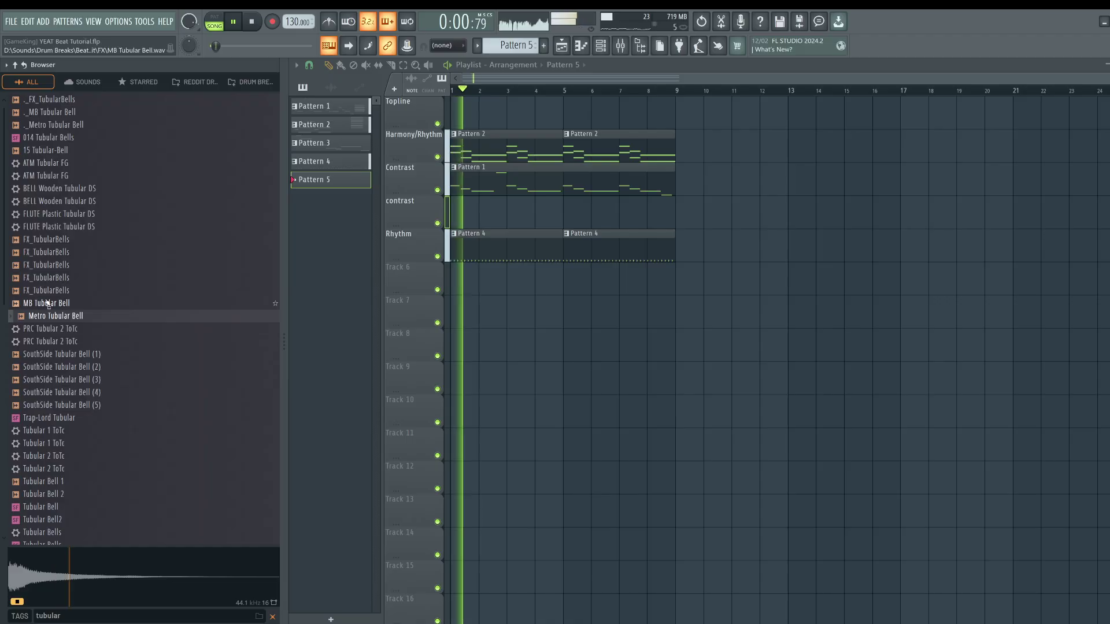
left_click(51, 303)
left_click(50, 290)
left_click(50, 304)
key("space")
- Place the MB Tubular Bell sample at the start of playlist Track 6 and lower its channel volume to 24%
left_click_drag(50, 305, 466, 291)
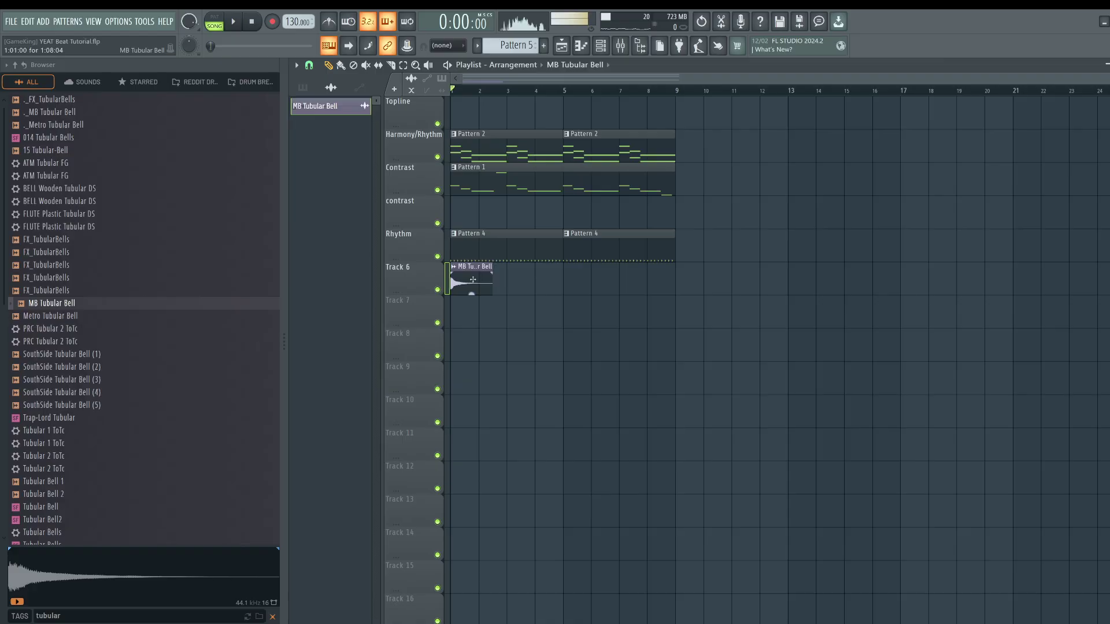
double_click(473, 280)
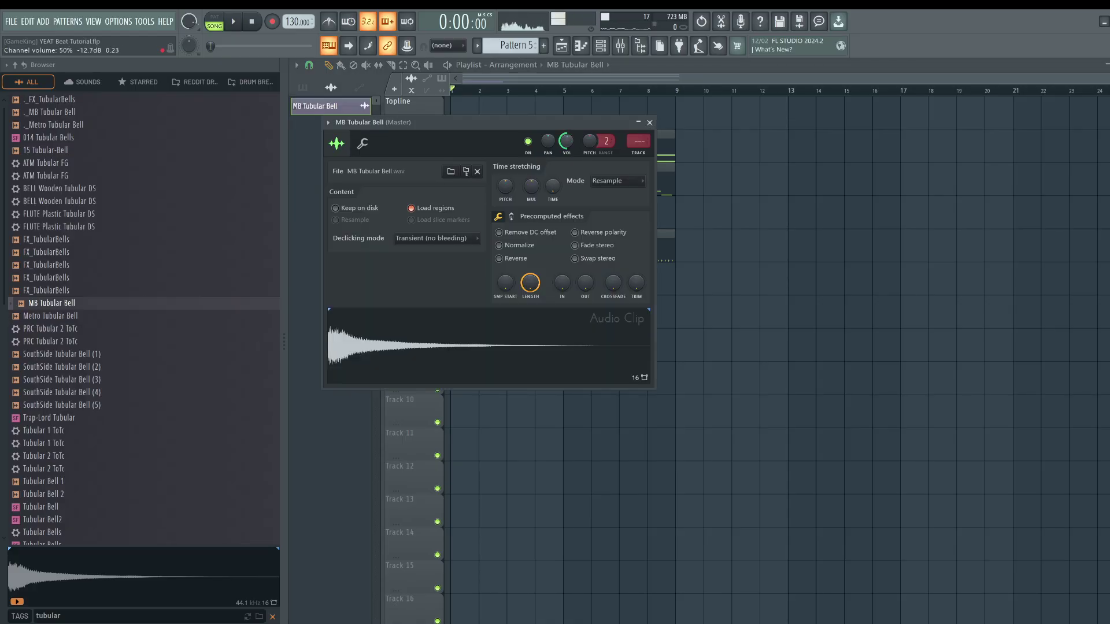
key("space")
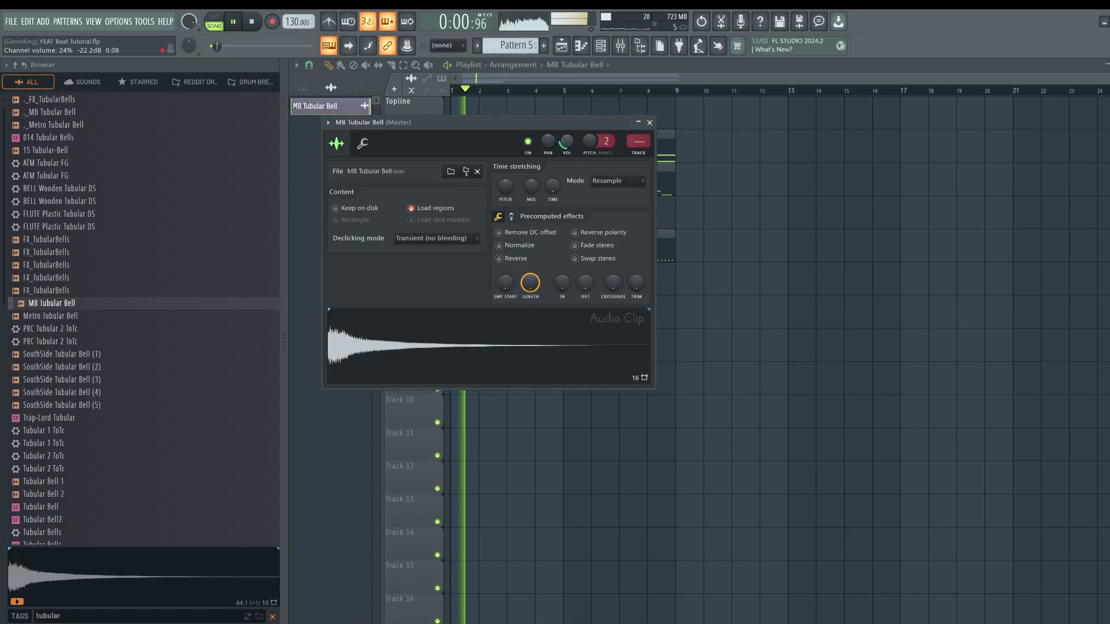
key("Escape")
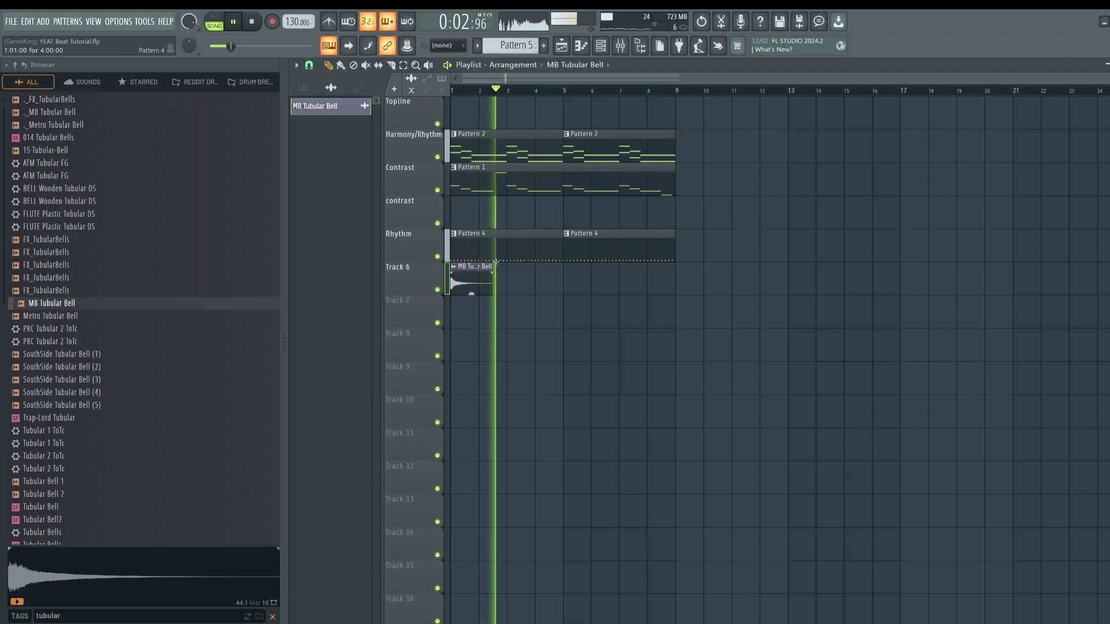
key("space")
- Route the MB Tubular Bell clip to mixer track 14 and play back the arrangement
double_click(471, 275)
key("ctrl+l")
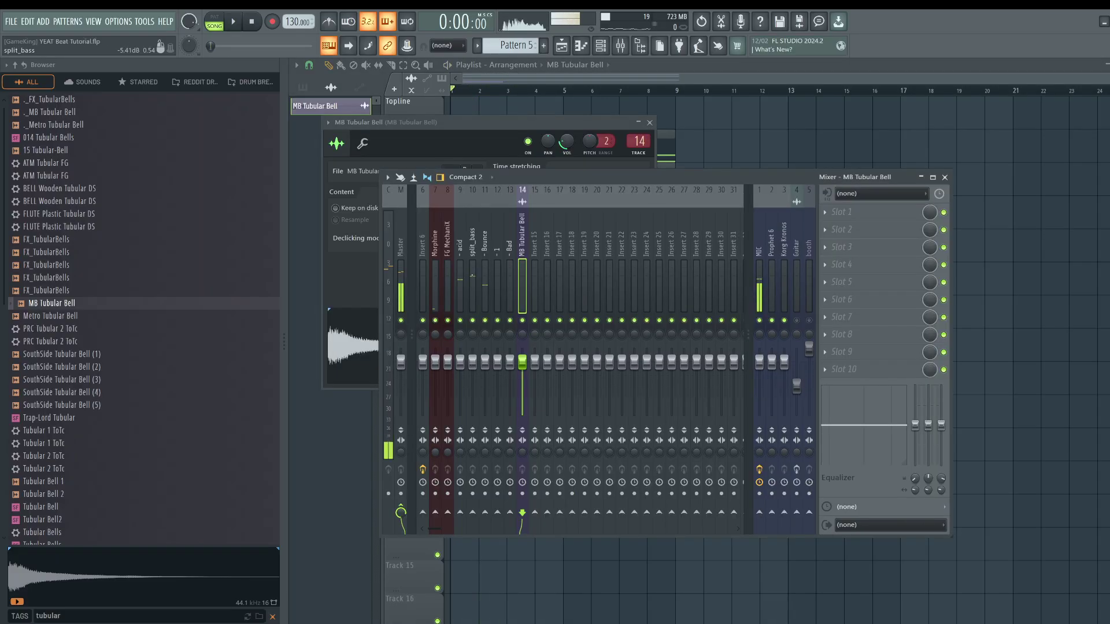
key("Escape")
key("Escape")
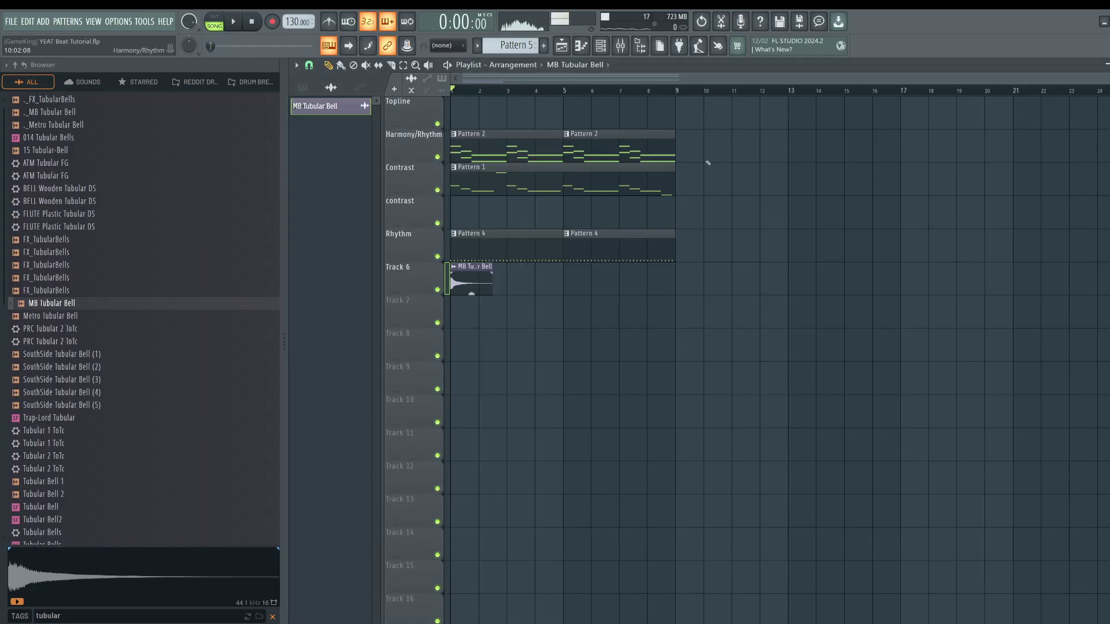
key("space")
key("F6")
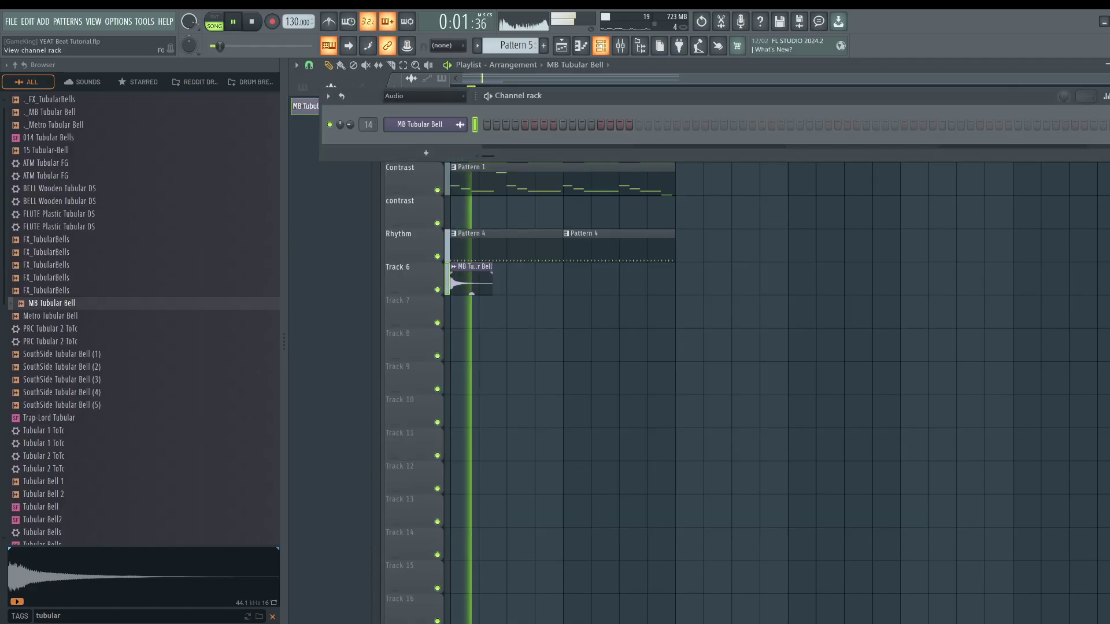
key("F6")
- Duplicate all playlist clips, including the tubular bell, so that the eight-bar section repeats from bar 9
left_click_drag(613, 328, 461, 129)
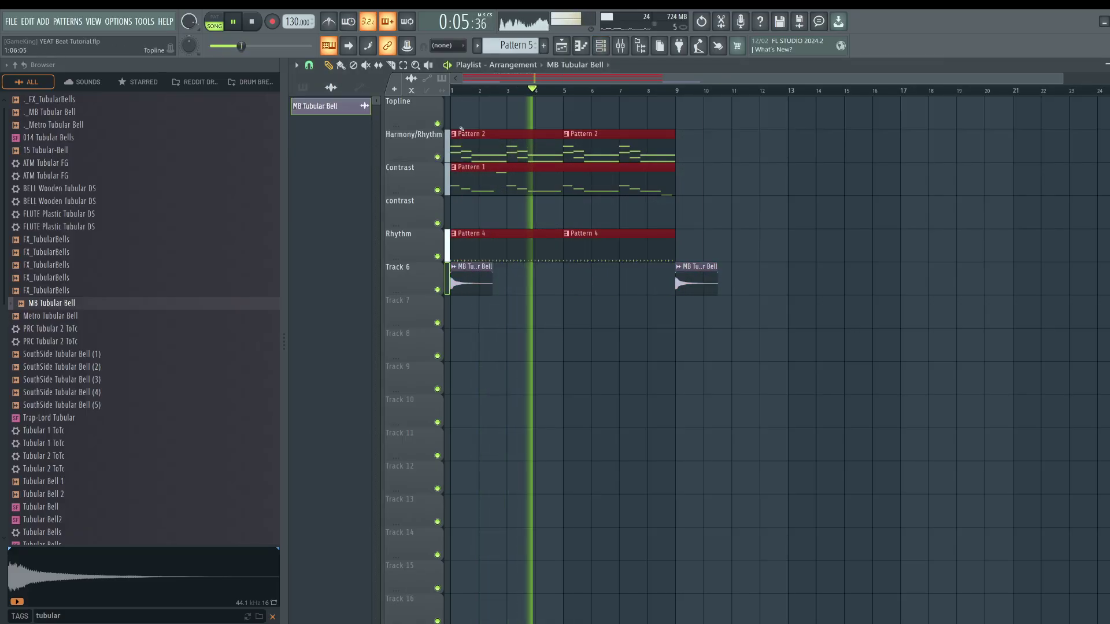
key("ctrl+b")
left_click(537, 105)
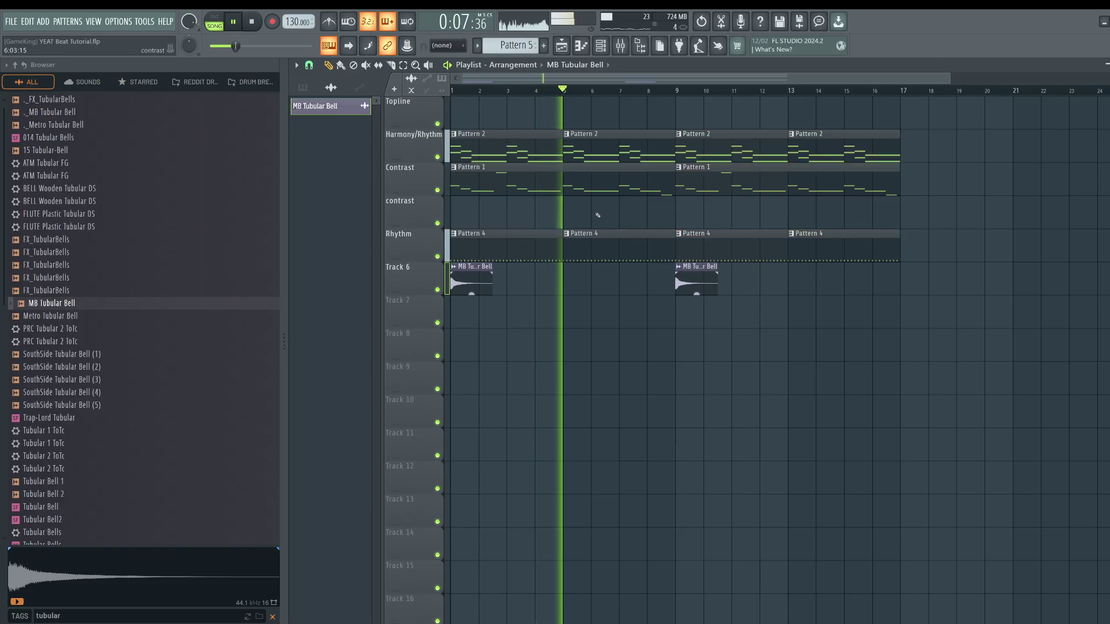
scroll(537, 106, "down", 2)
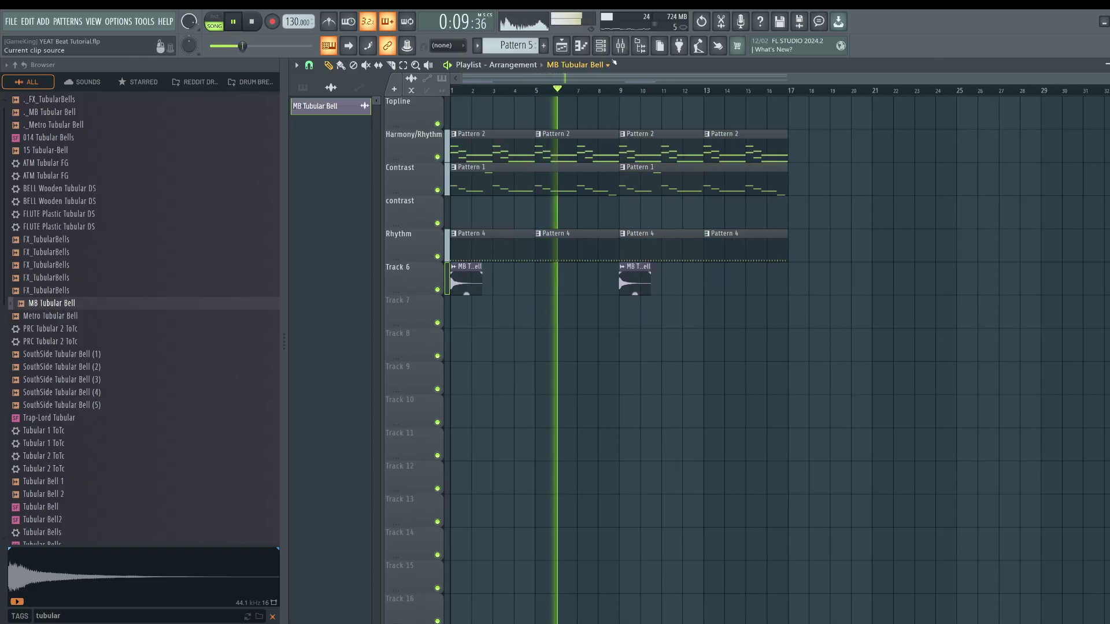
- Create the new Pattern 6 and filter the channel rack to the Unsorted channels
left_click(602, 47)
left_click(544, 46)
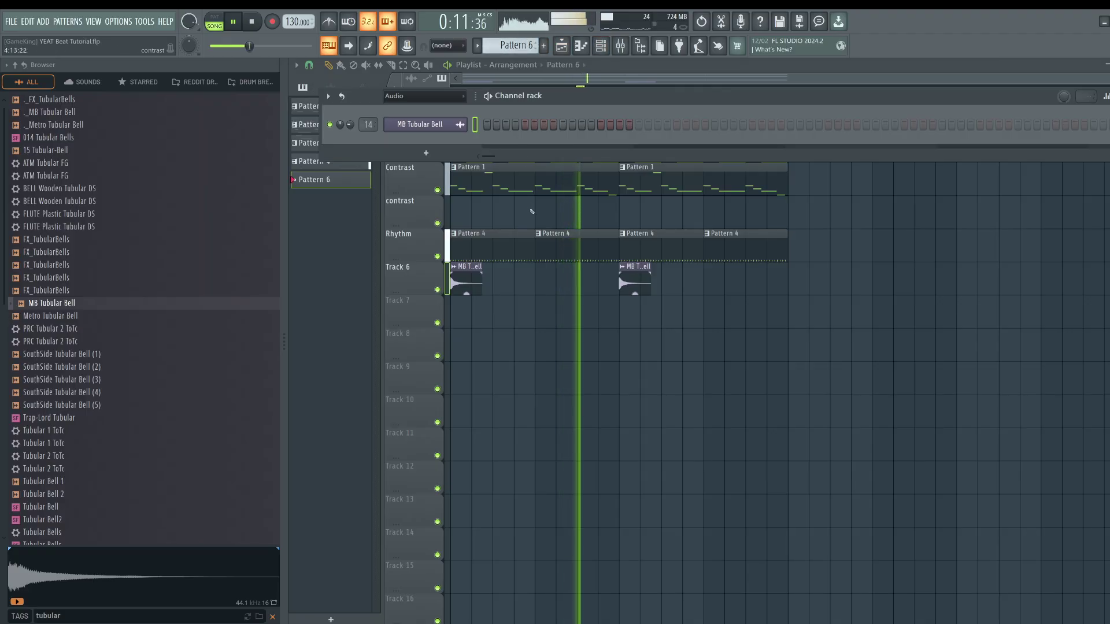
key("F6")
key("F6")
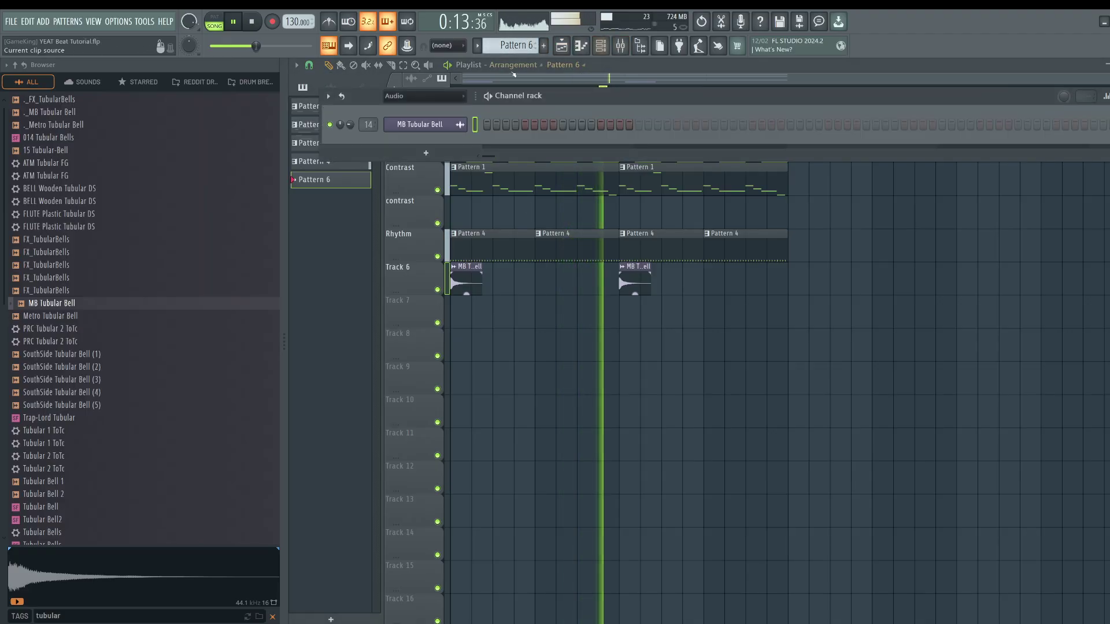
left_click(454, 97)
left_click(399, 131)
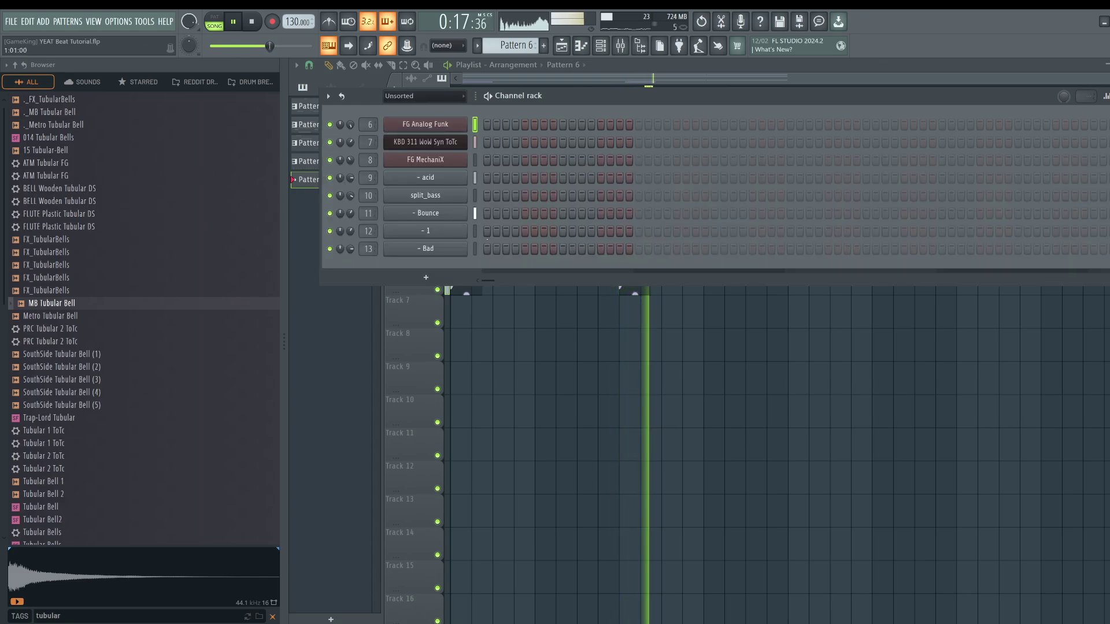
- Try recording a take of the "- 1" channel into Pattern 6 from bar 9, and undo the recording
key("space")
key("F6")
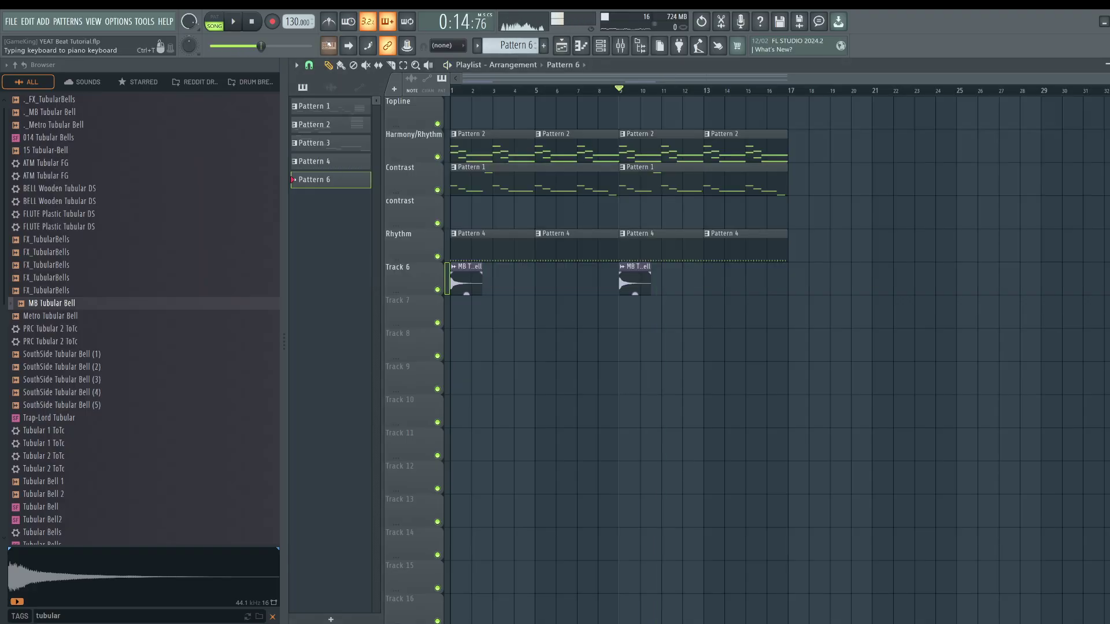
left_click(601, 50)
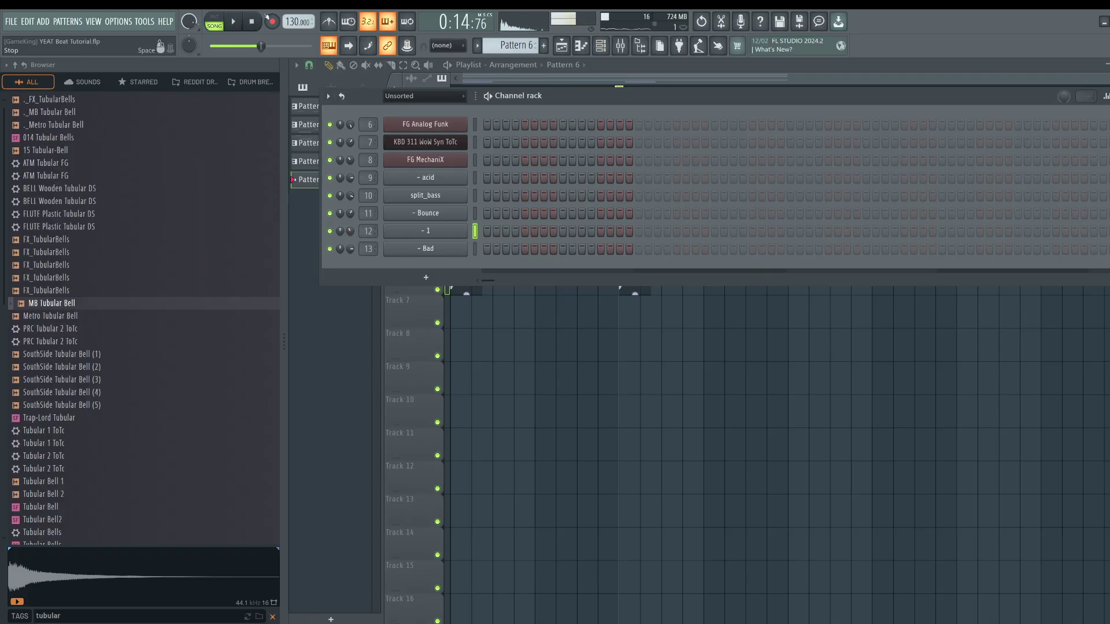
key("space")
key("F6")
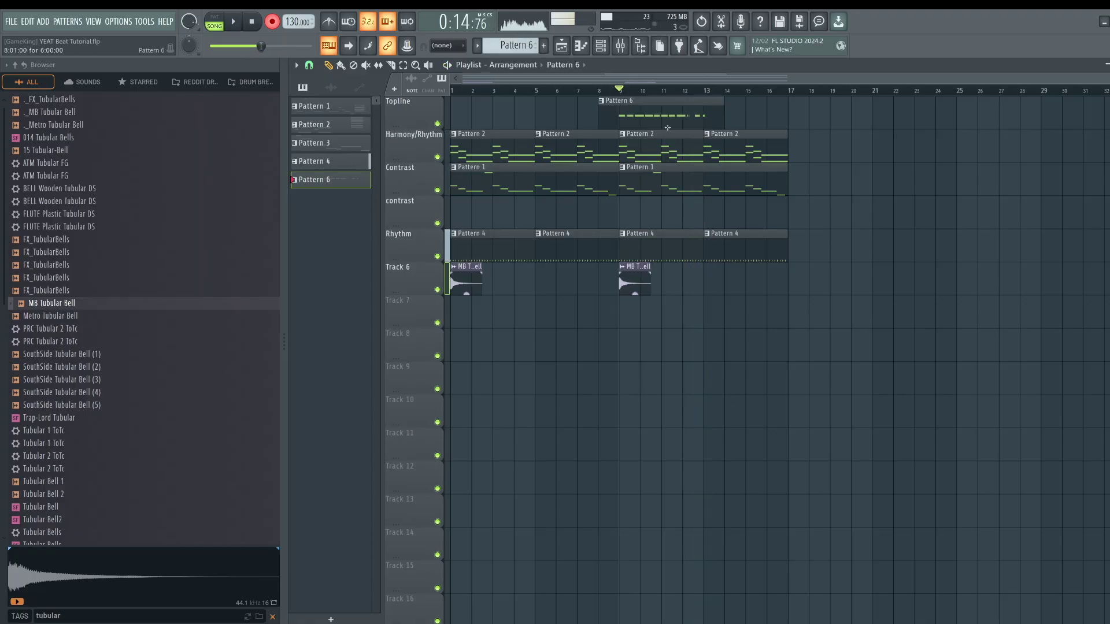
right_click(667, 127)
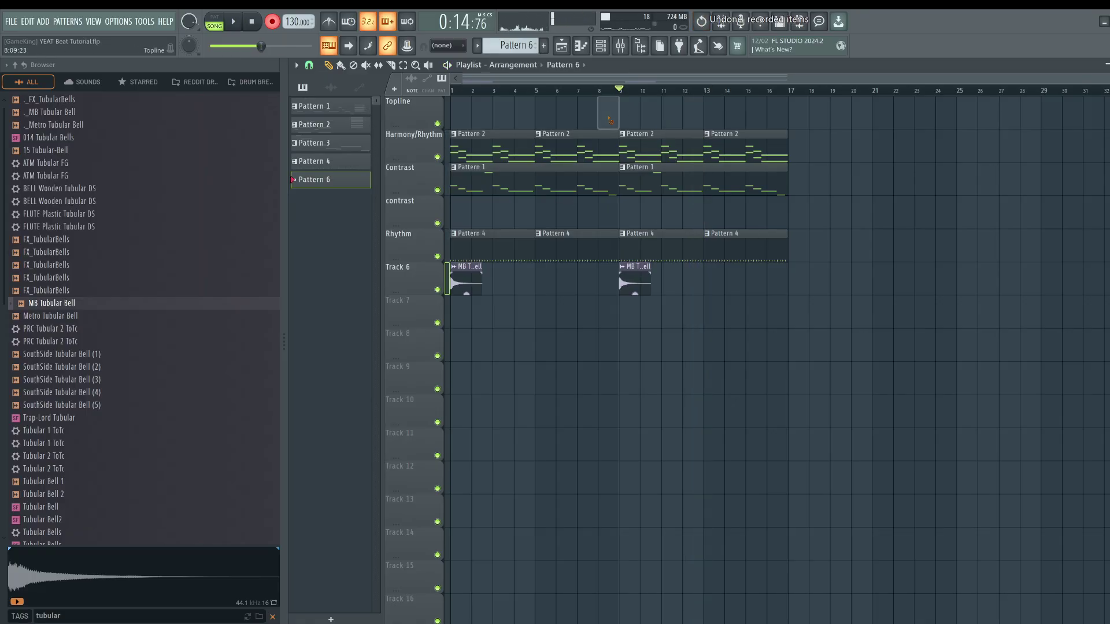
- Record a new take of the "- 1" channel into Pattern 6 from bar 9 to about bar 17
left_click(601, 47)
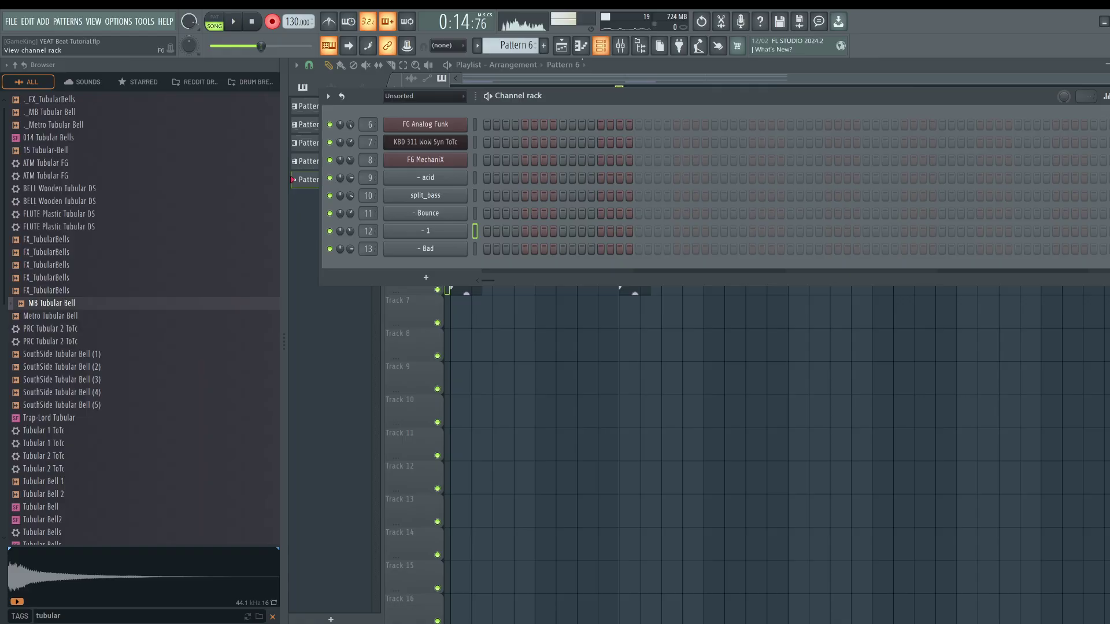
key("space")
right_click(550, 351)
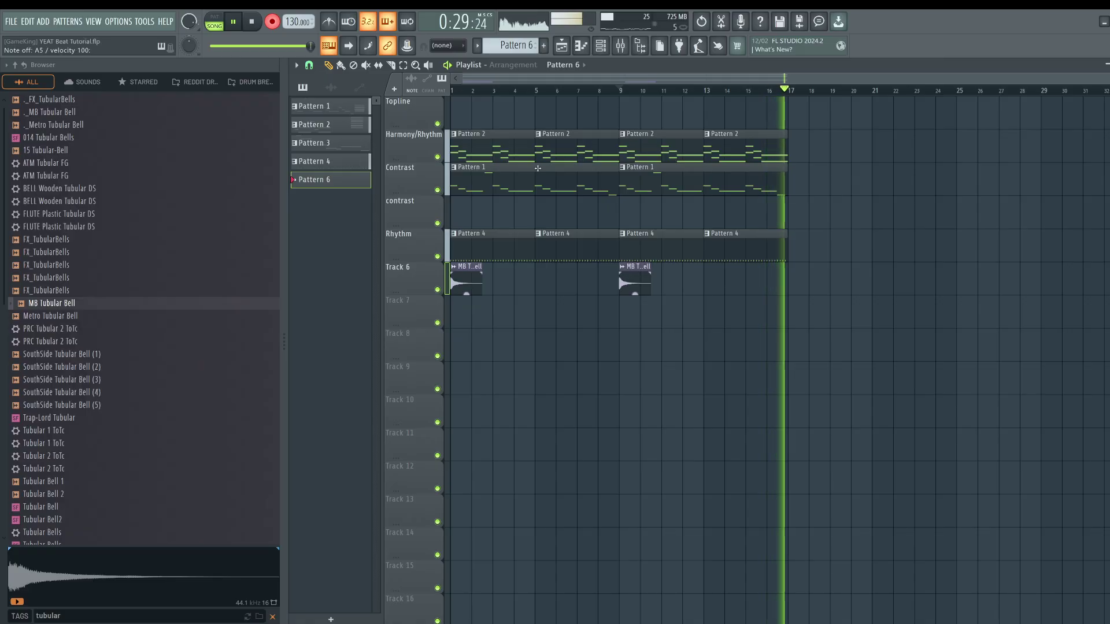
key("space")
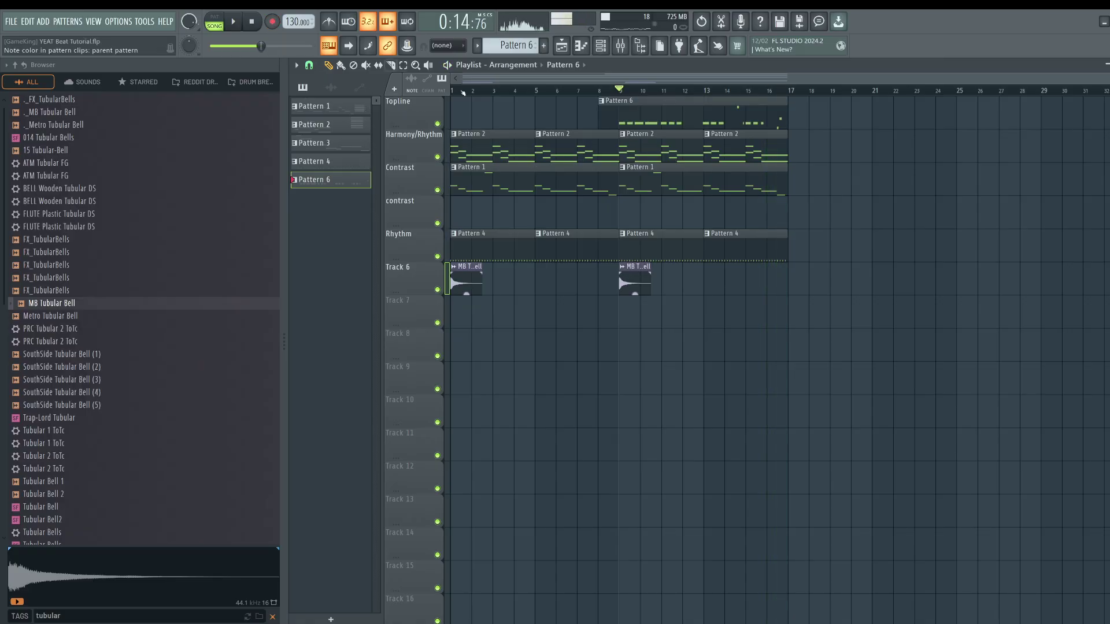
- Open Pattern 6's recorded notes in the piano roll and quantize them
double_click(668, 113)
scroll(522, 218, "up", 5)
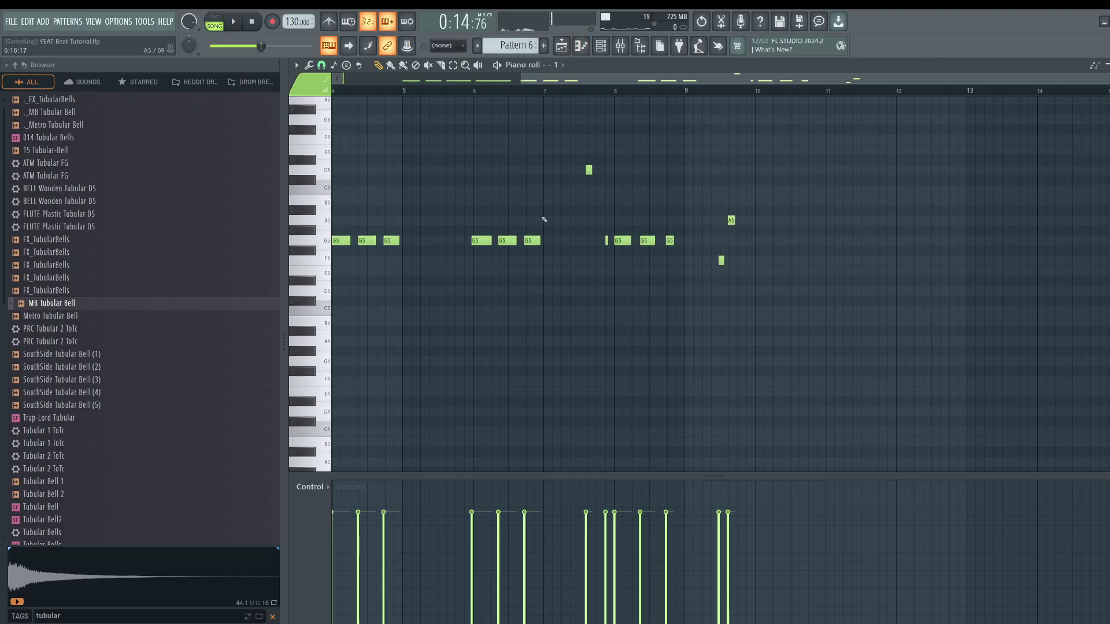
key("alt+q")
key("Return")
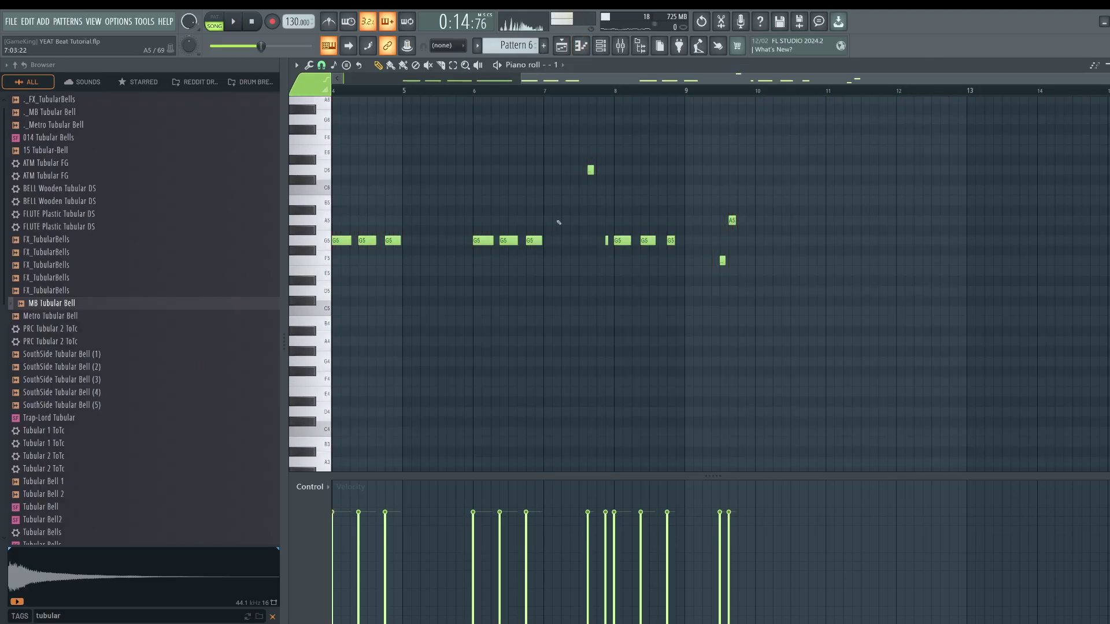
- Transpose the recorded notes up one octave and further up by semitones, bringing the repeated note to G#6
key("ctrl+Up")
key("space")
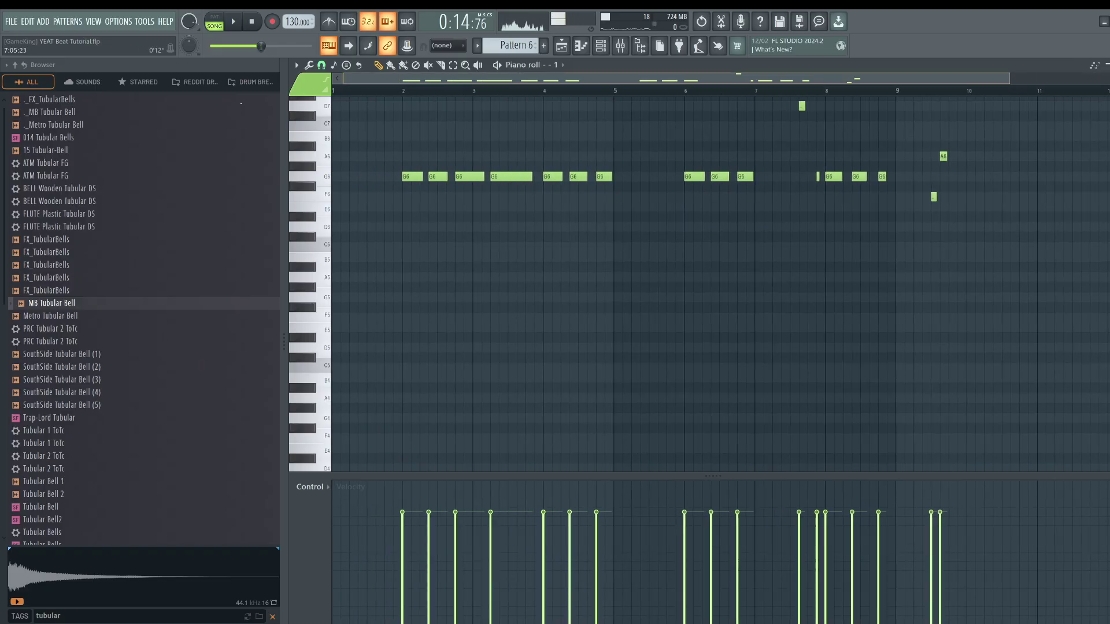
key("space")
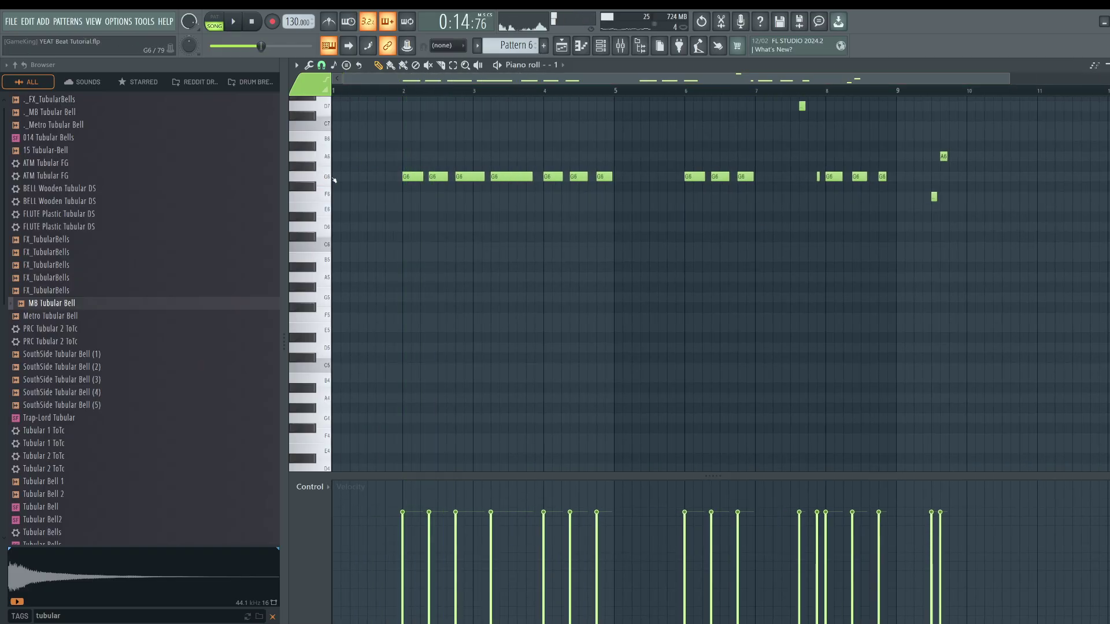
key("shift+Up")
key("shift+Up")
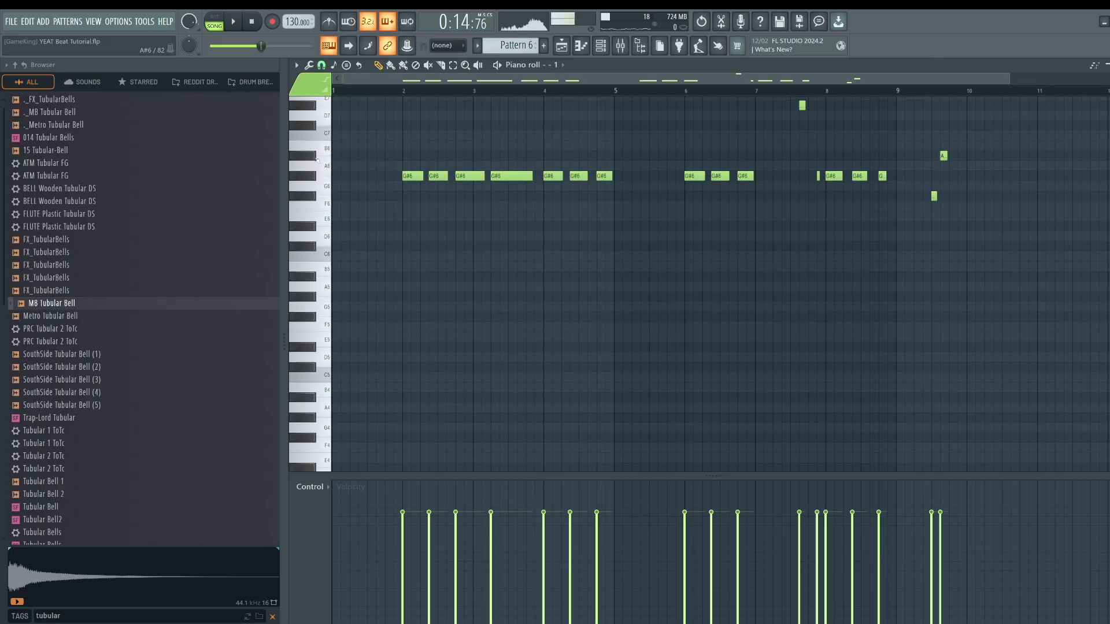
- Play back the recorded notes, lower the last note by one semitone, and transpose the whole part down one octave
key("space")
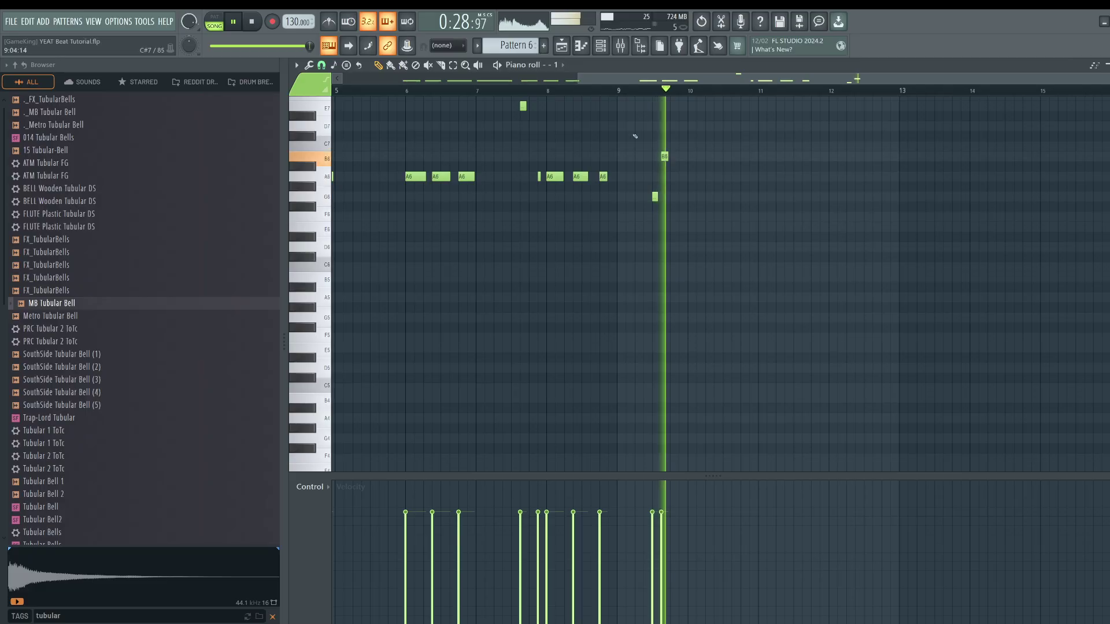
key("space")
left_click_drag(664, 157, 666, 176)
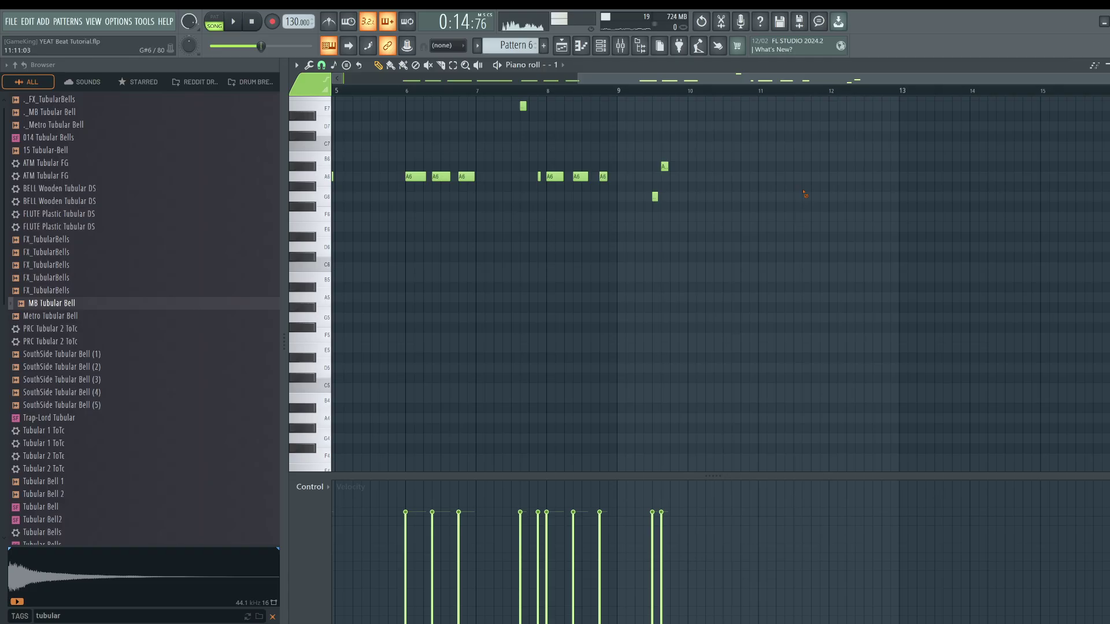
key("ctrl+Down")
key("space")
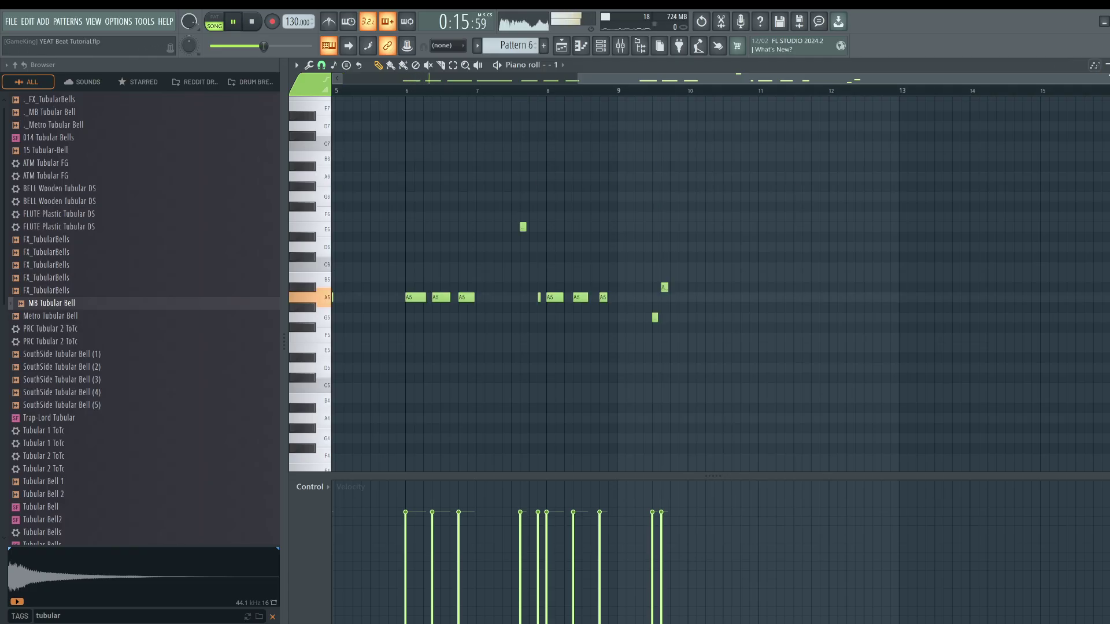
- Trim the start of the Pattern 6 clip on the Topline track to bar 9 in the playlist
key("F5")
key("space")
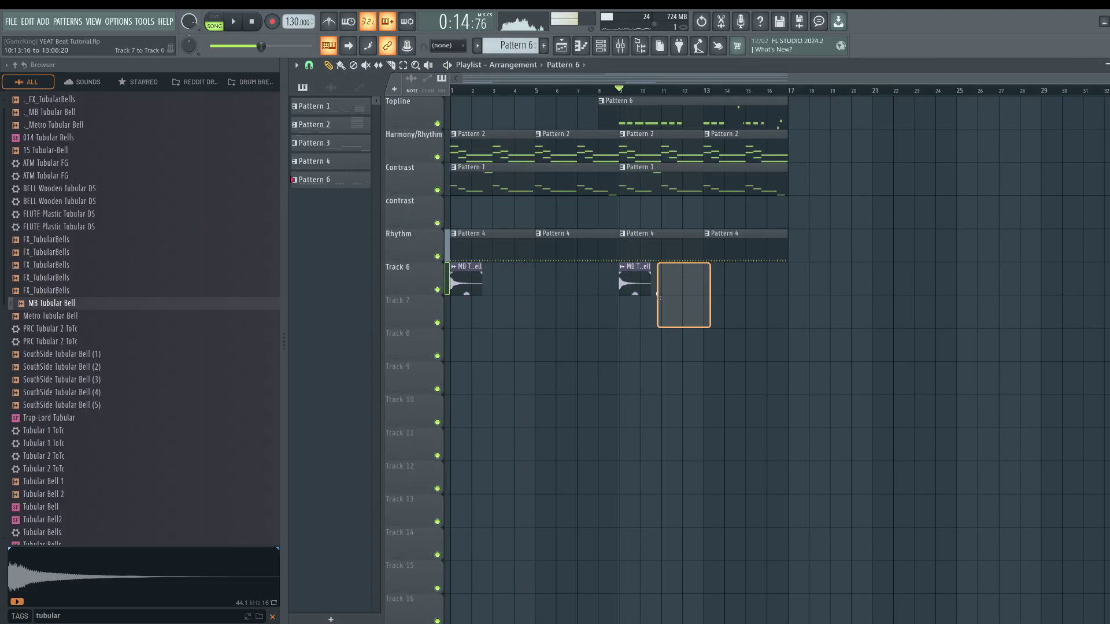
left_click_drag(610, 111, 630, 113)
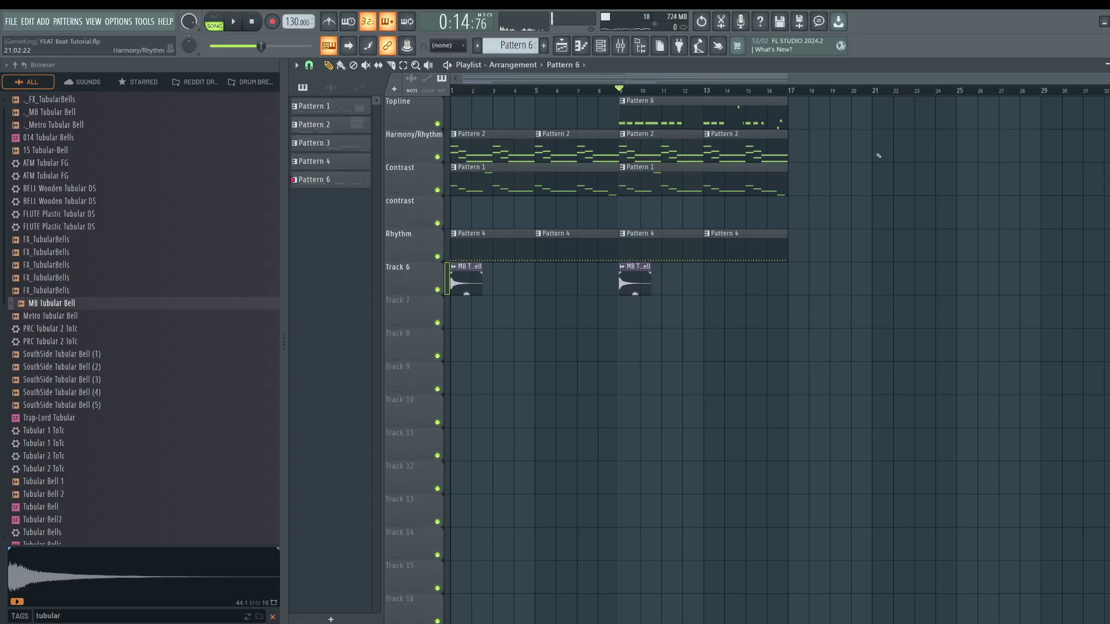
- Mute the FG Analog Funk channel and play the arrangement from bar 9 without it
key("F6")
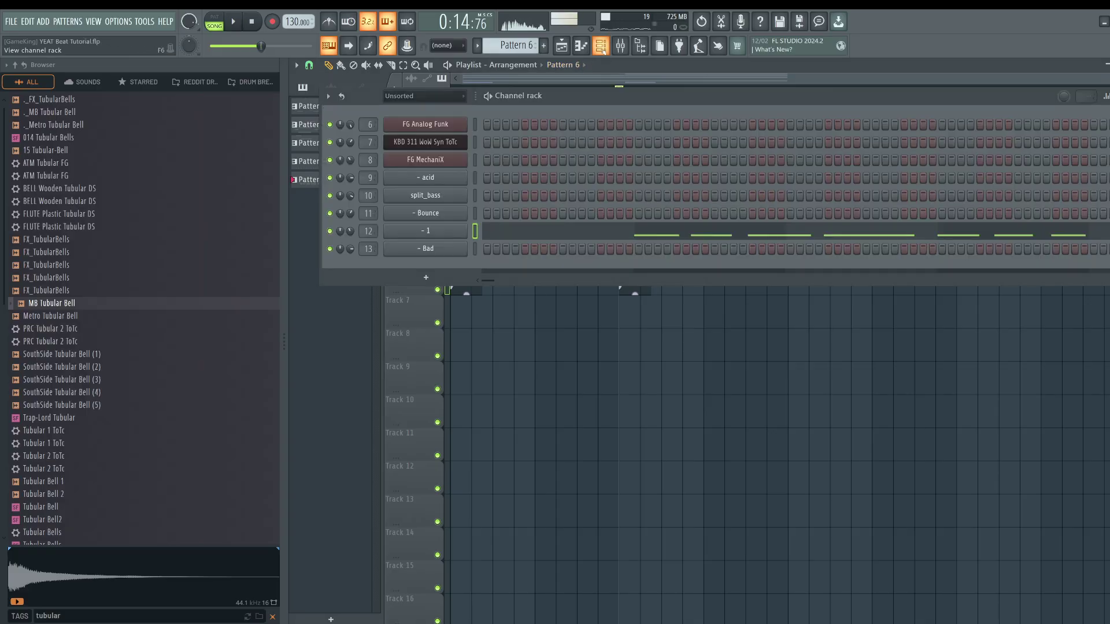
left_click(330, 125)
key("space")
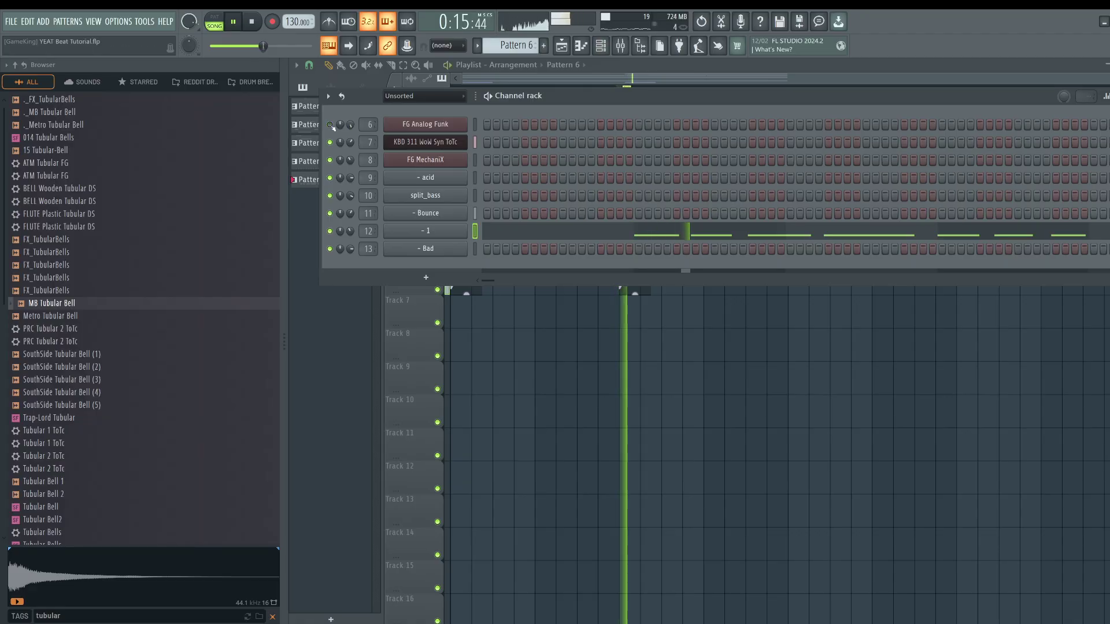
key("F6")
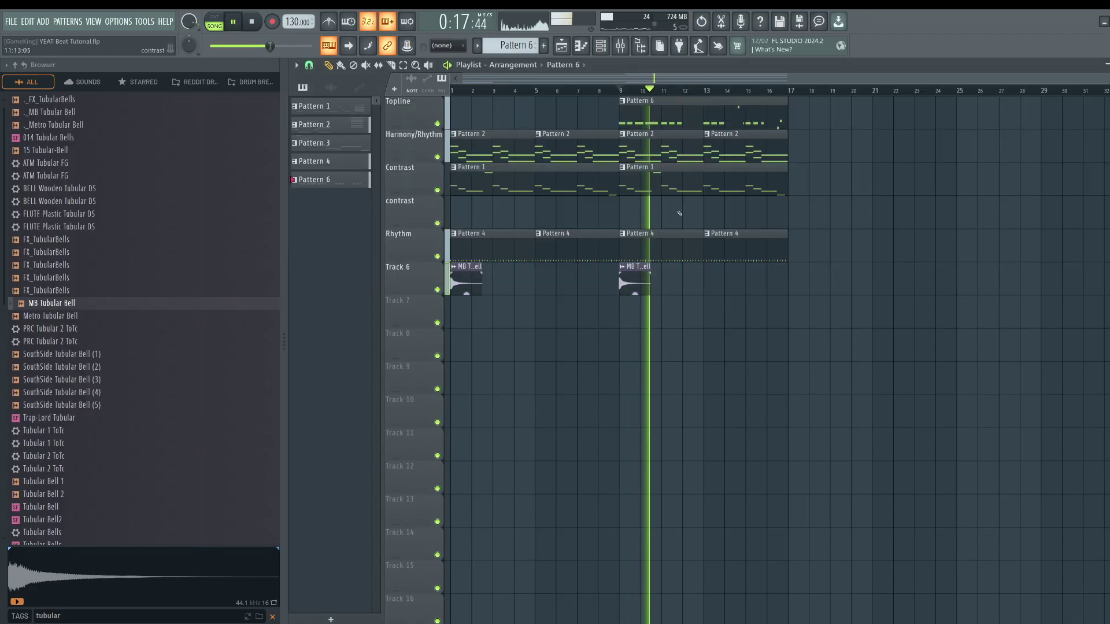
key("F6")
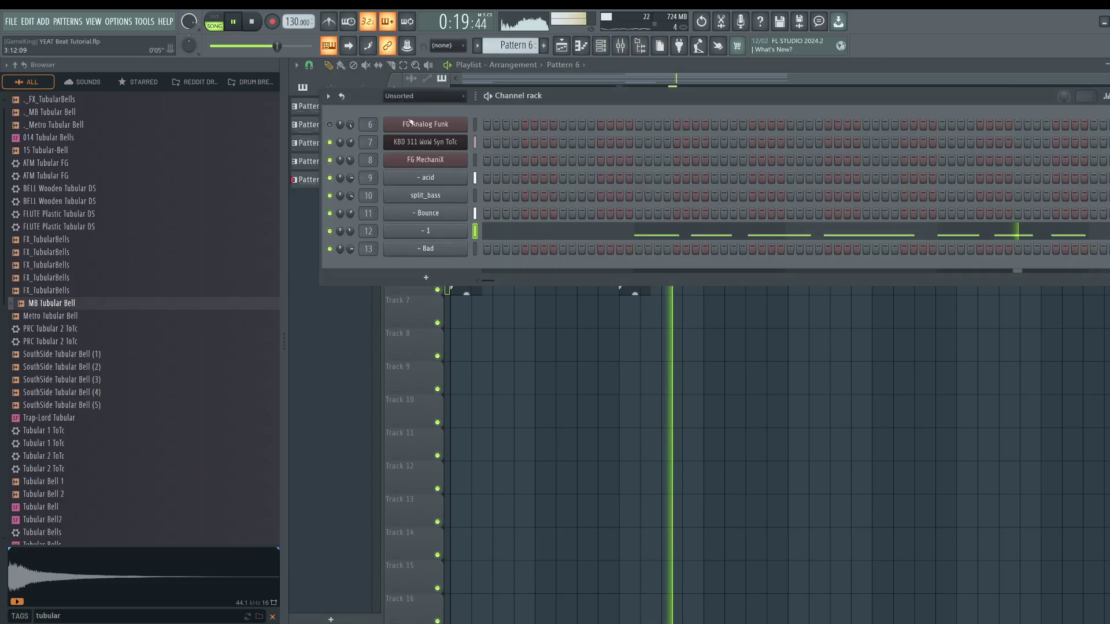
key("space")
key("F6")
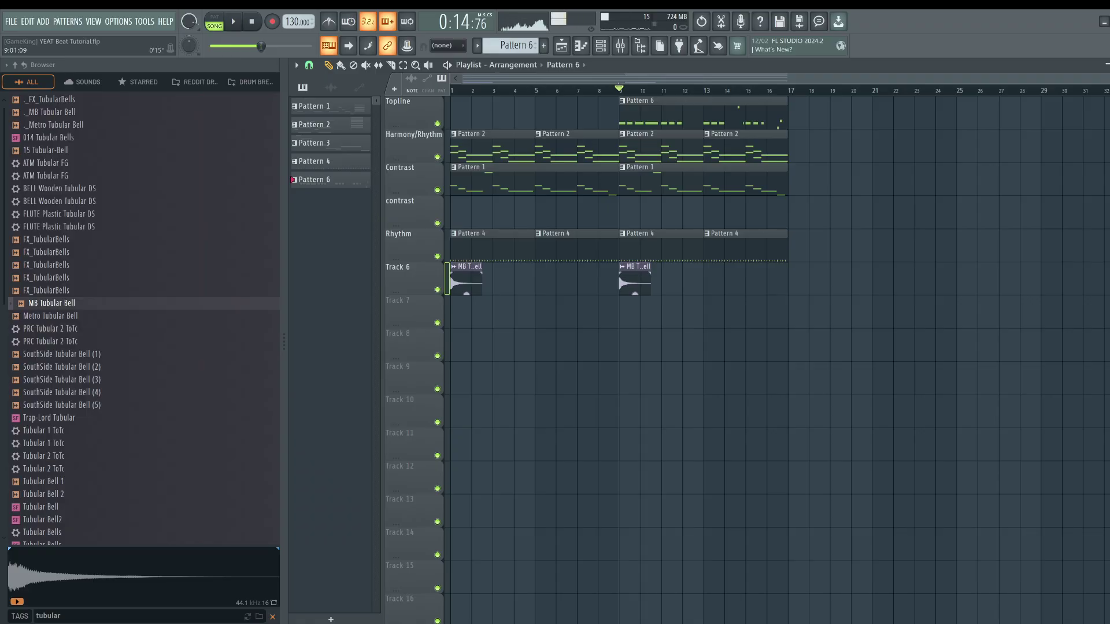
- Save the project and clear the "tubular" browser search to return to the Yeat^ Ess3ntials kit folders
key("ctrl+s")
left_click(272, 618)
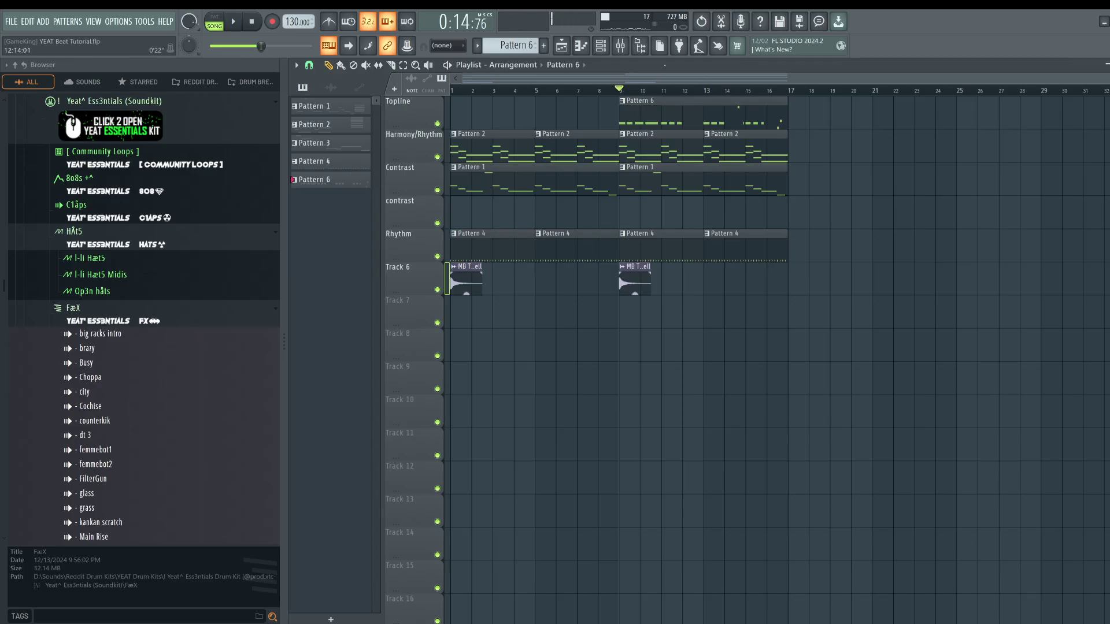
- Copy the Cut group value 7 from the "- 1" channel's settings
key("F6")
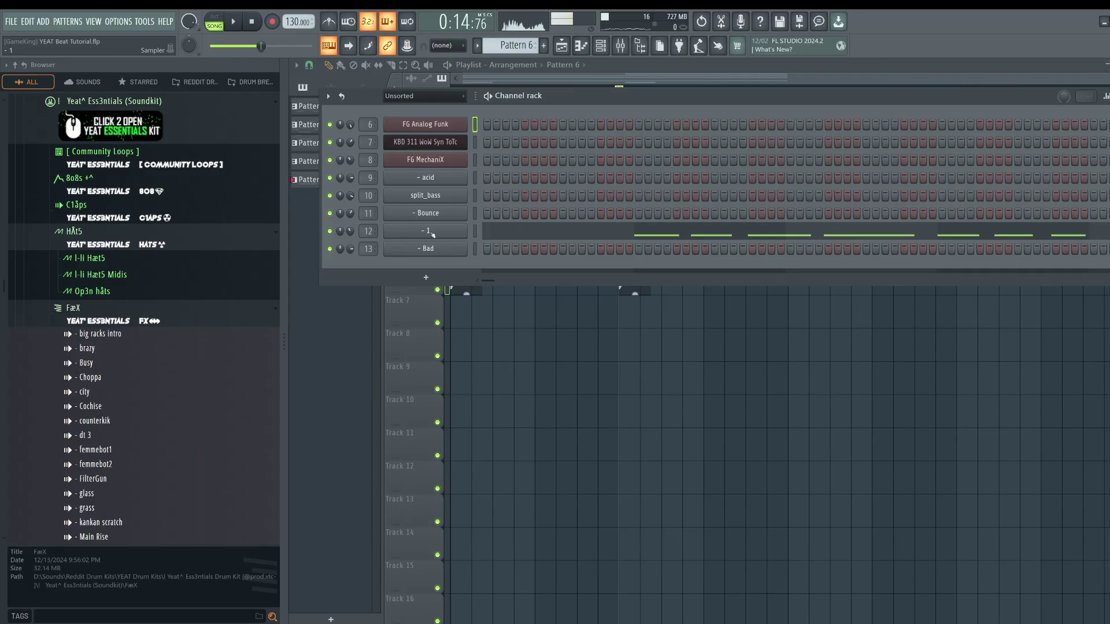
left_click(433, 233)
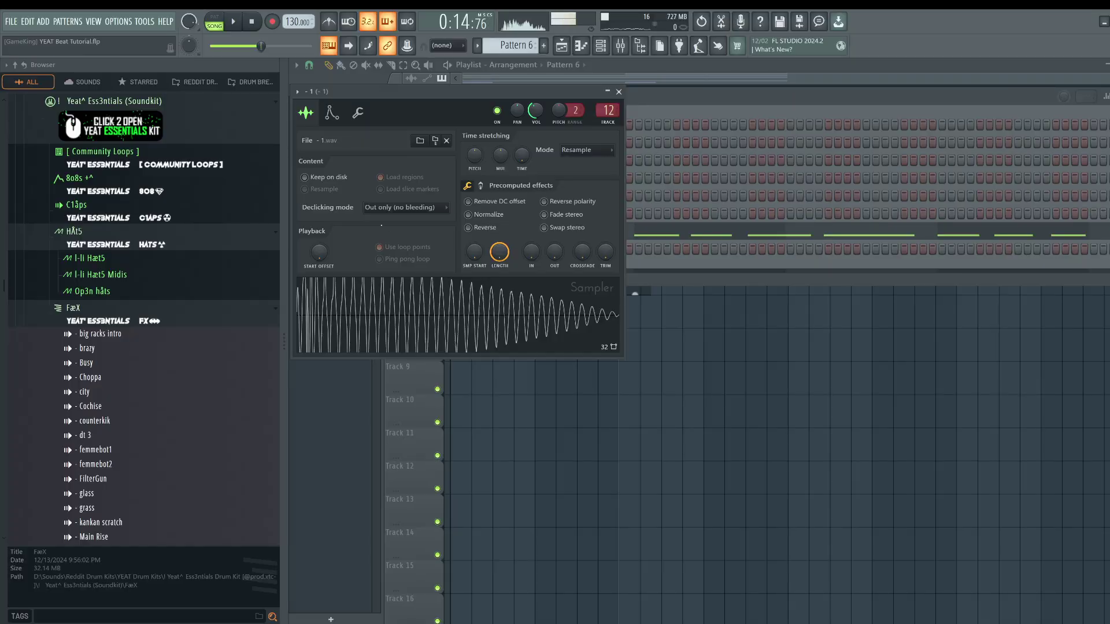
left_click(358, 112)
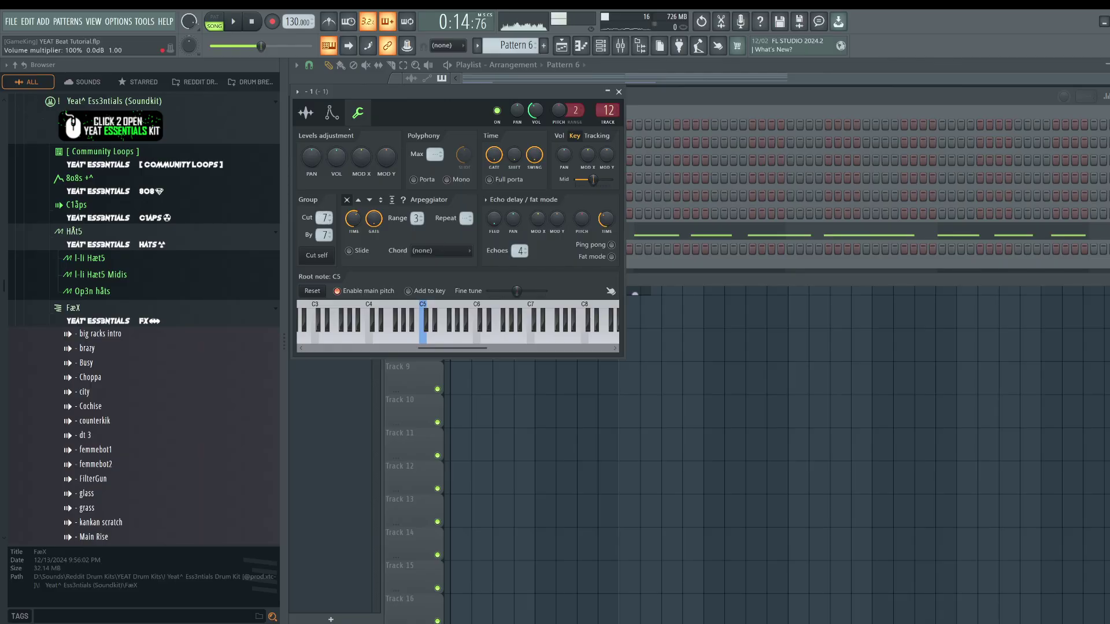
right_click(325, 215)
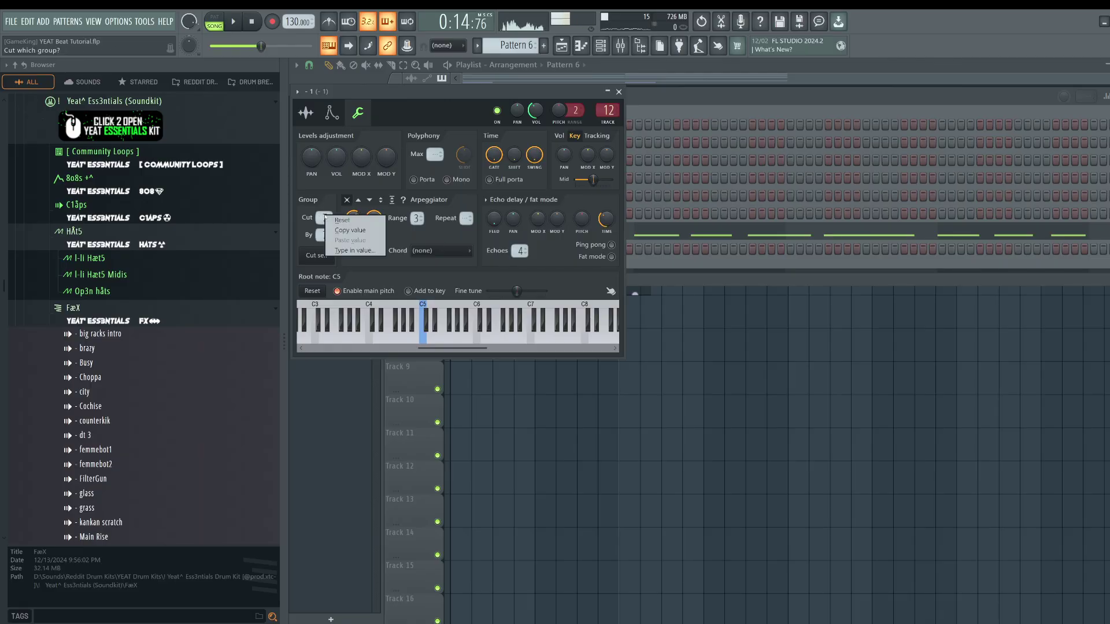
left_click(326, 229)
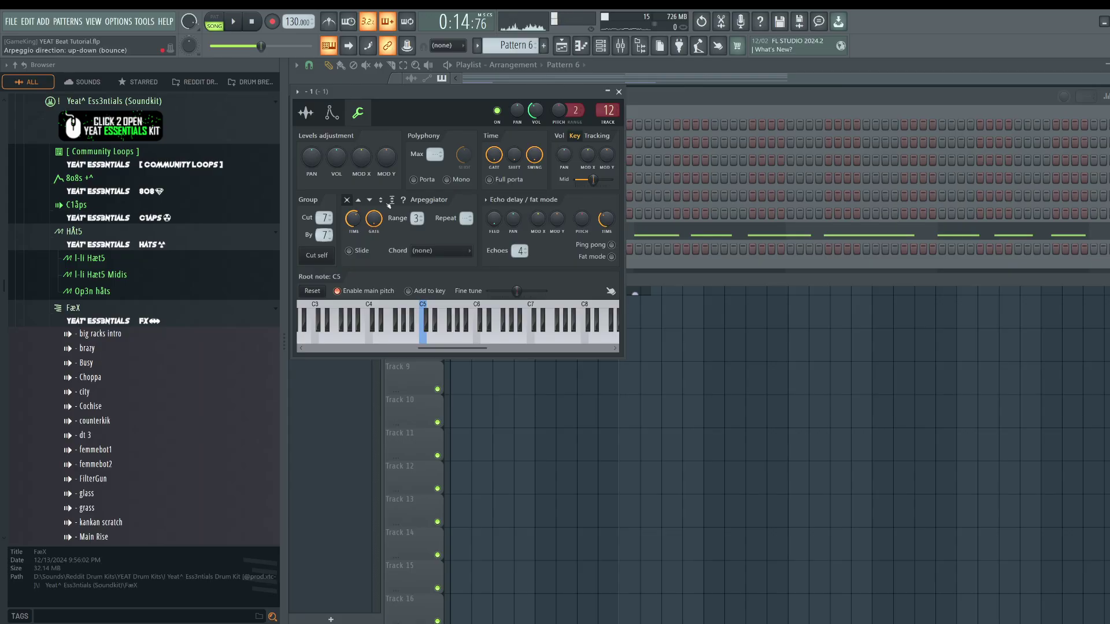
left_click(618, 92)
- Paste the value 7 into the Cut and By groups of the FG Analog Funk channel
left_click(452, 128)
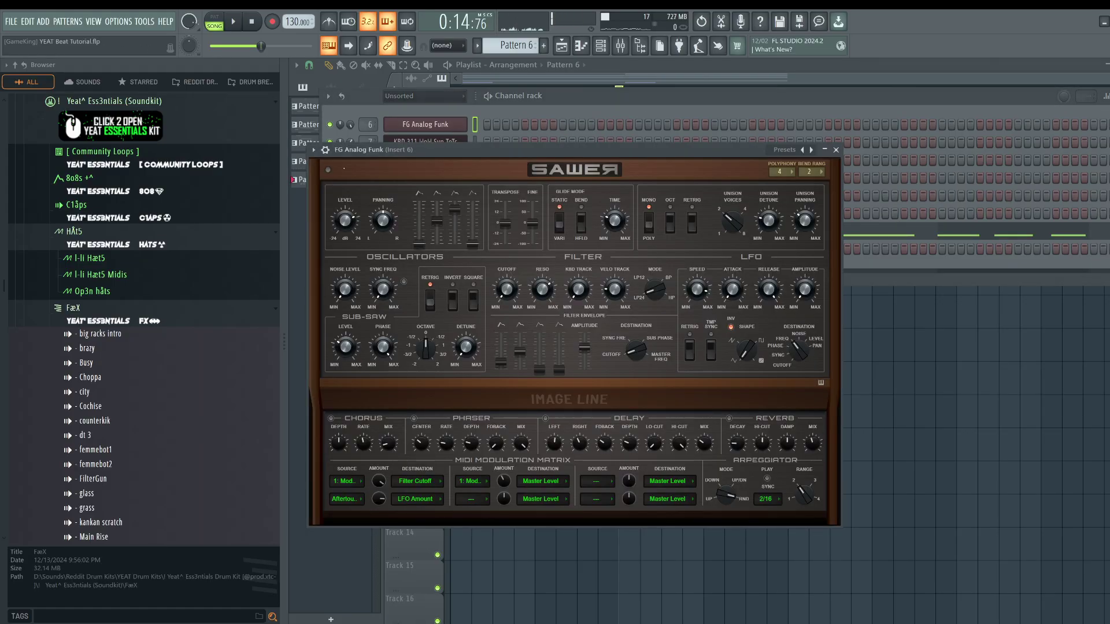
left_click(326, 150)
left_click(352, 173)
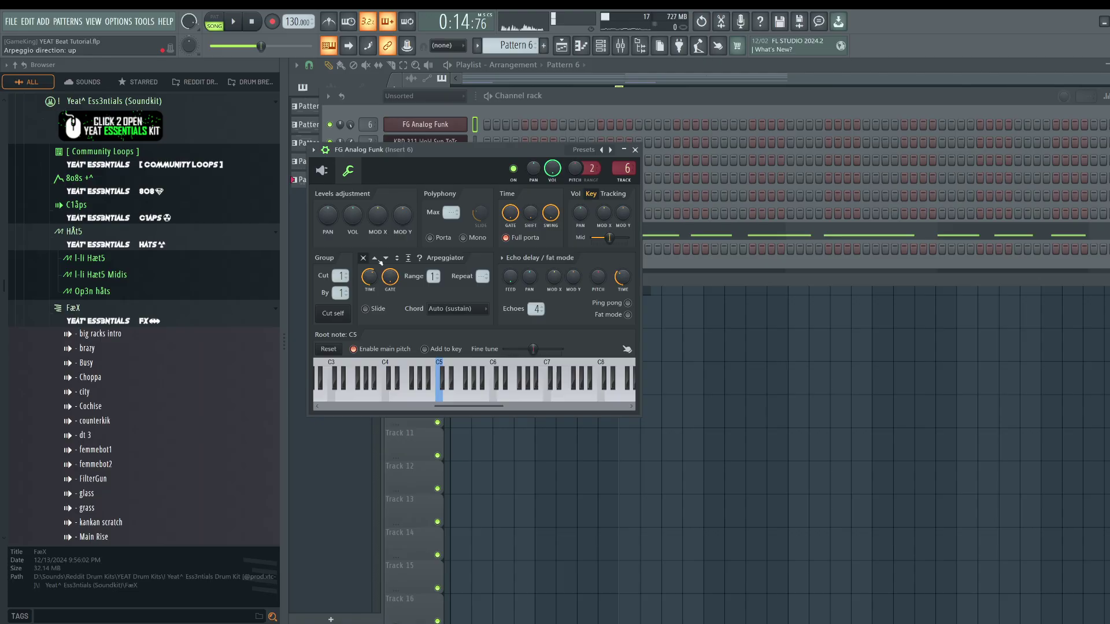
right_click(341, 277)
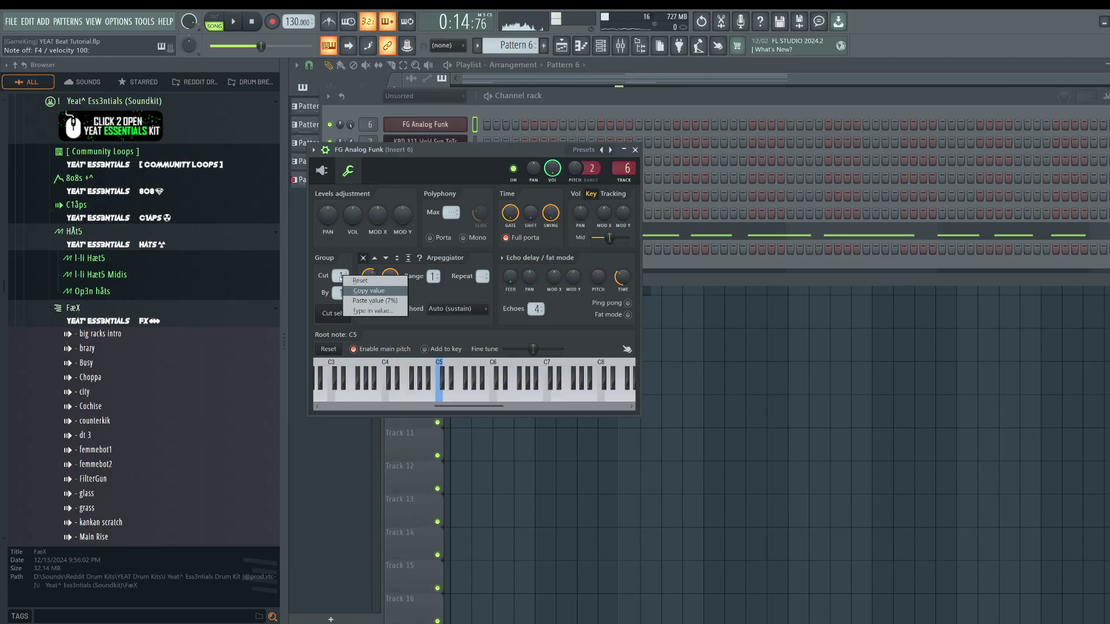
left_click(374, 300)
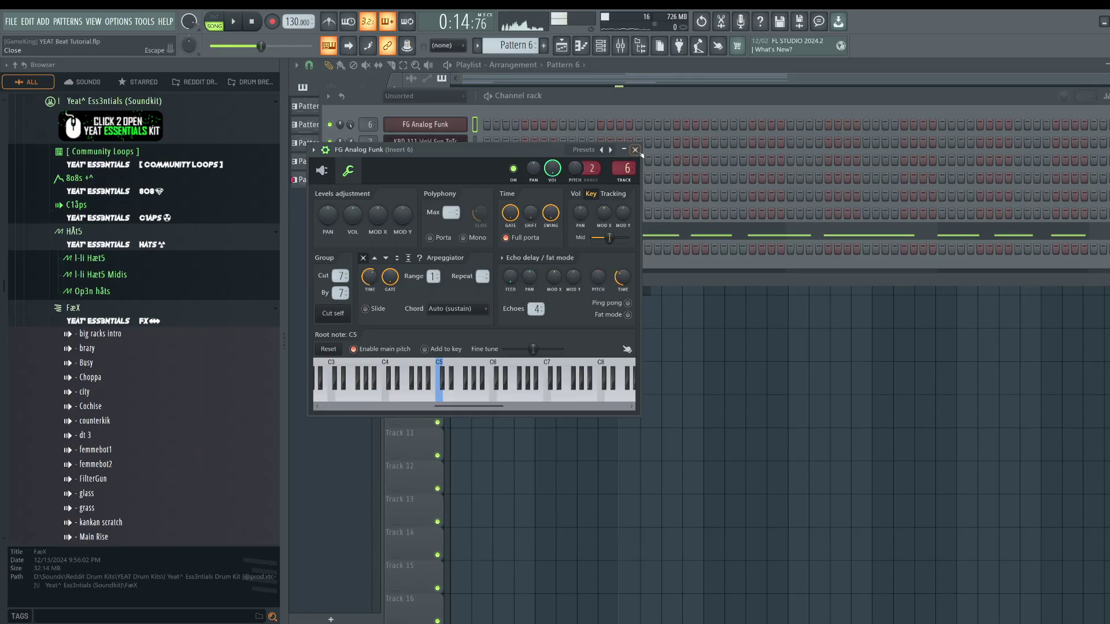
left_click(635, 150)
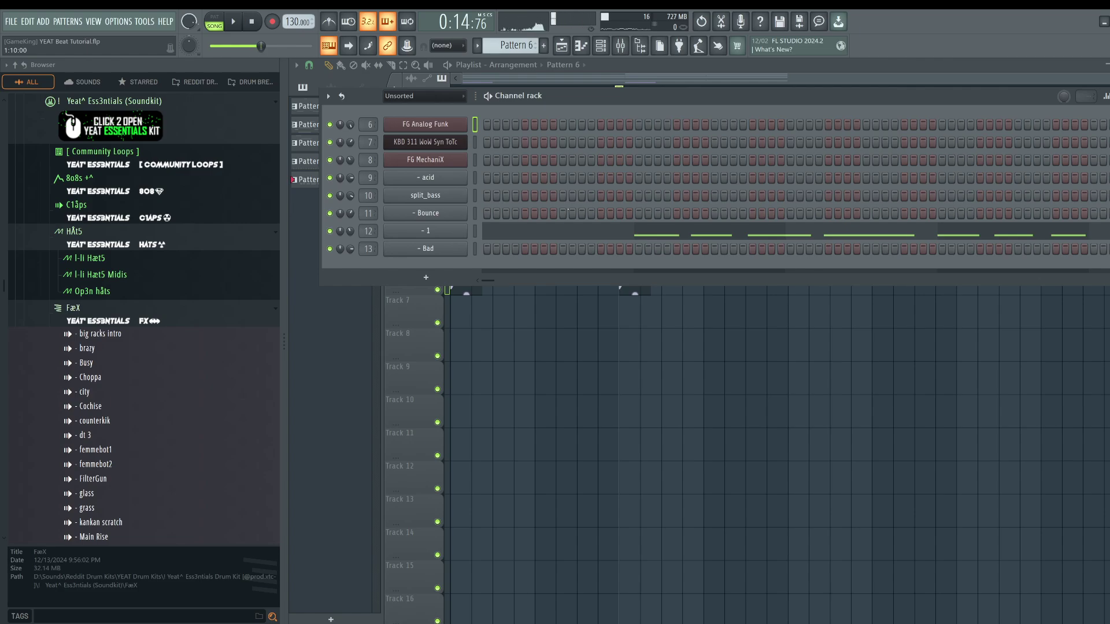
- Delete the first three notes of the "- 1" channel's part in Pattern 6, starting at bar 2 of the piano roll
left_click(583, 234)
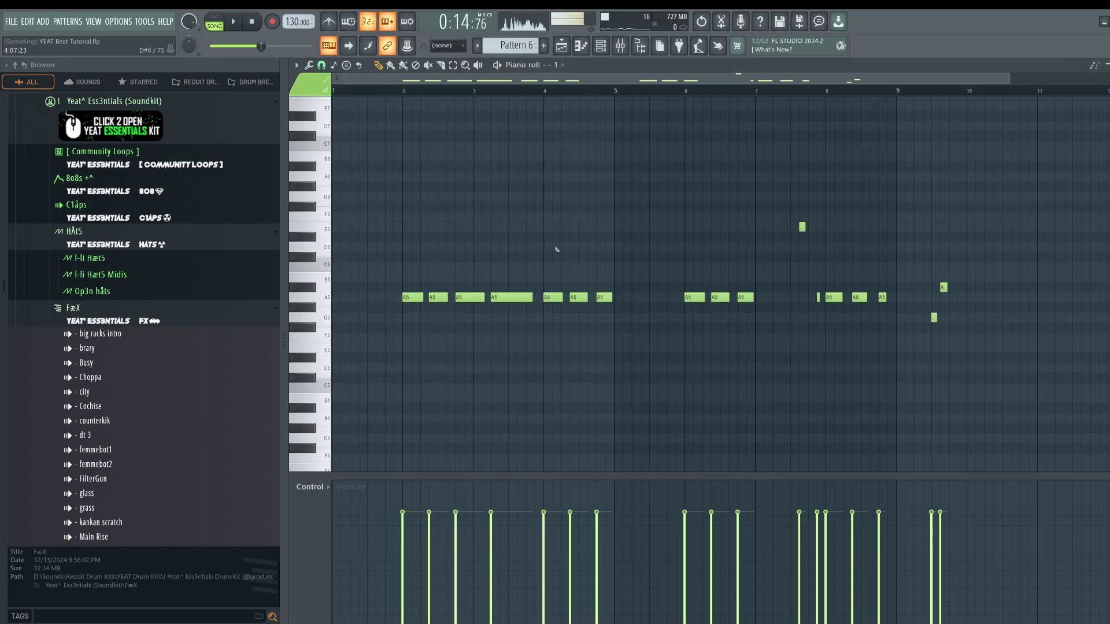
key("space")
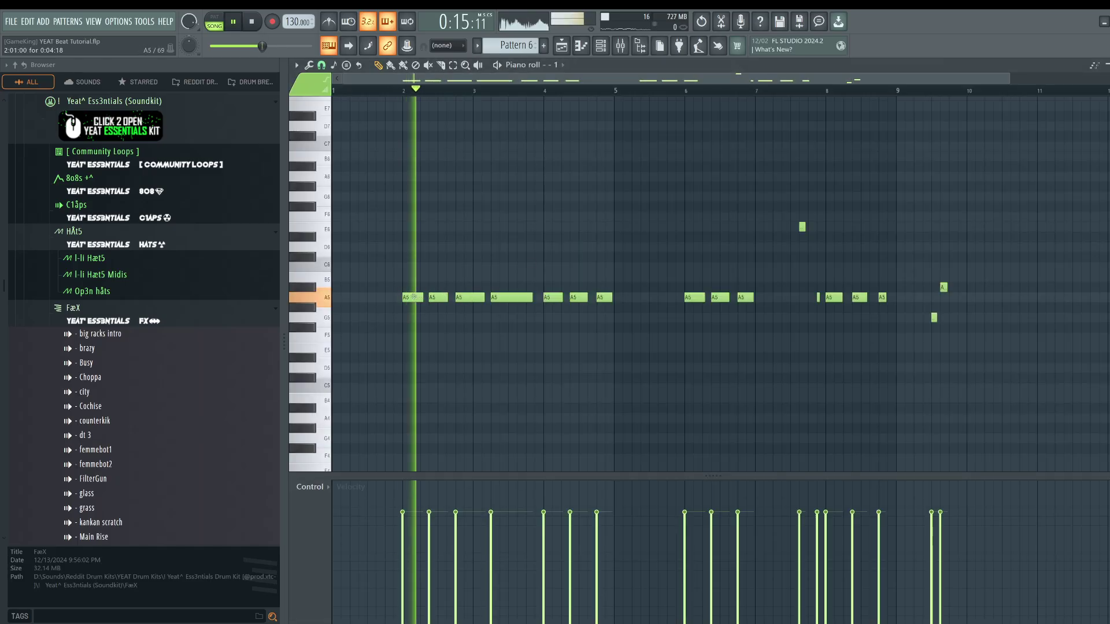
right_click(475, 296)
right_click(439, 297)
right_click(413, 298)
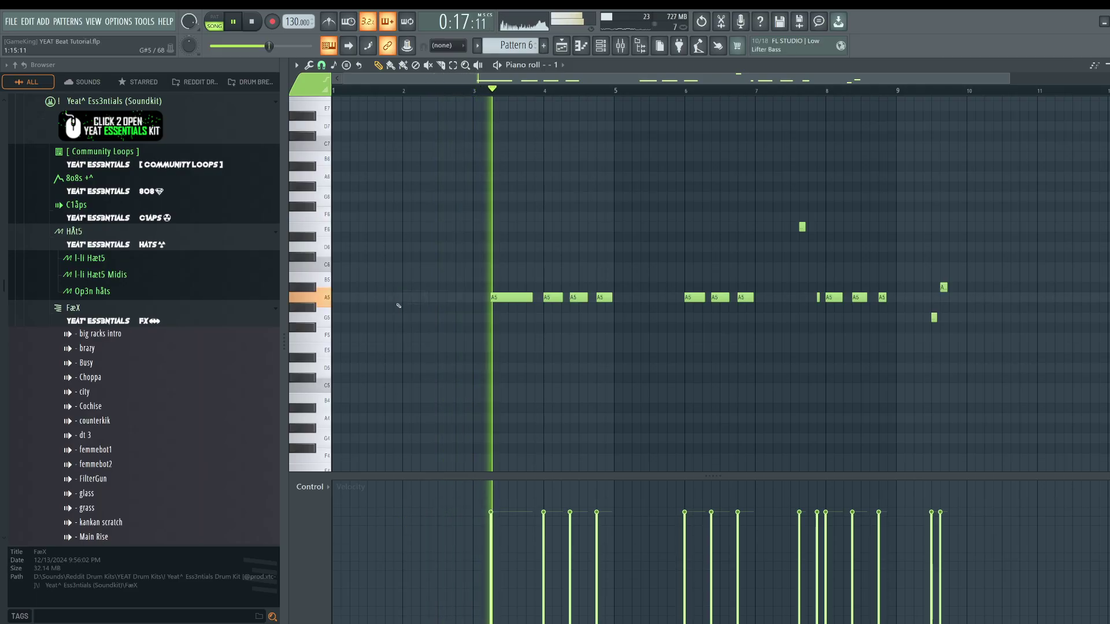
key("space")
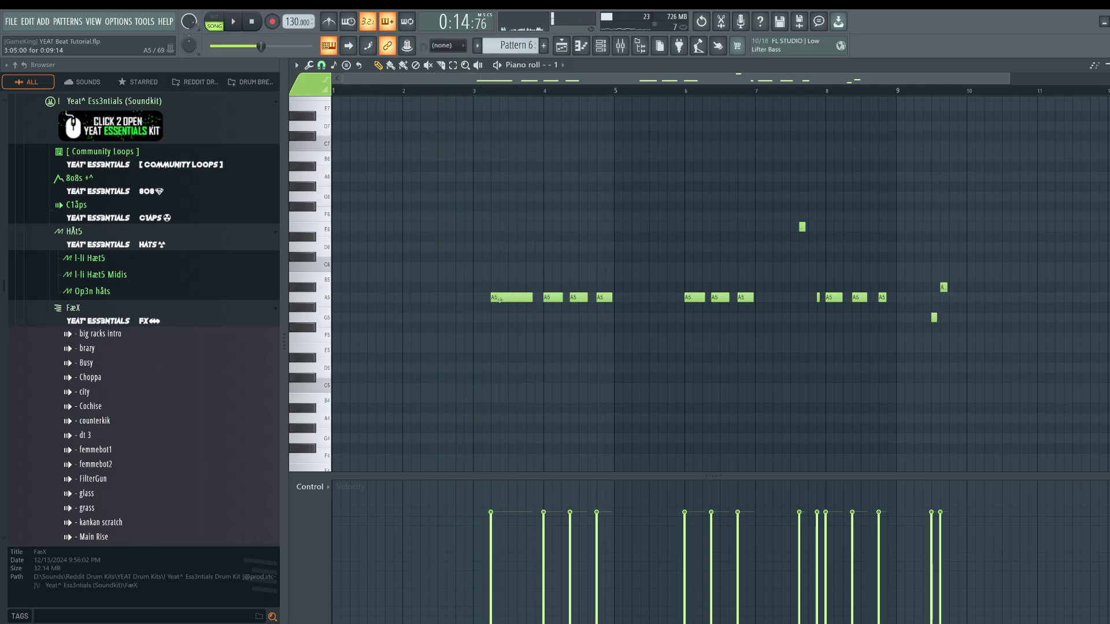
- Transpose the remaining notes up five semitones and down one octave, bringing the repeated note to D5, and play them back
left_click(334, 297)
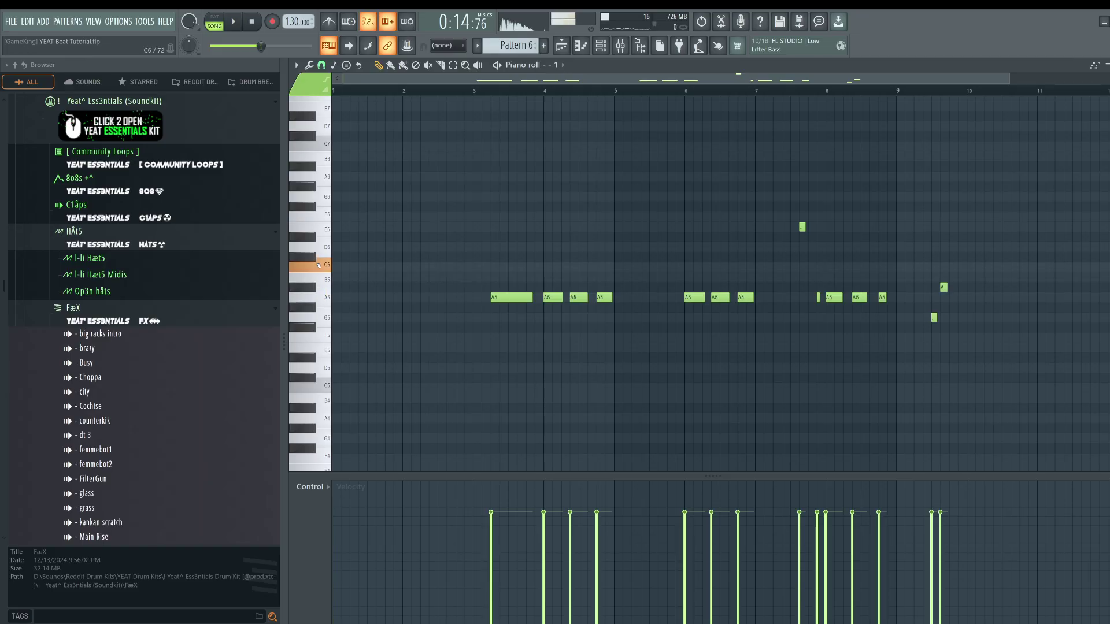
key("Up")
key("Up")
key("Up")
key("Up")
key("Up")
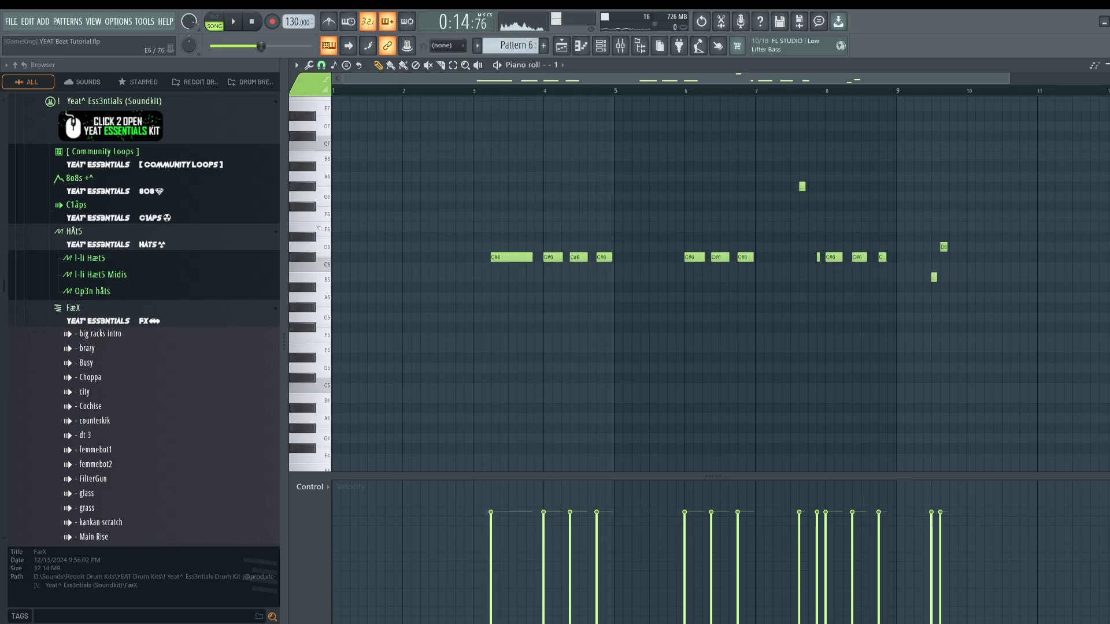
key("ctrl+Down")
key("space")
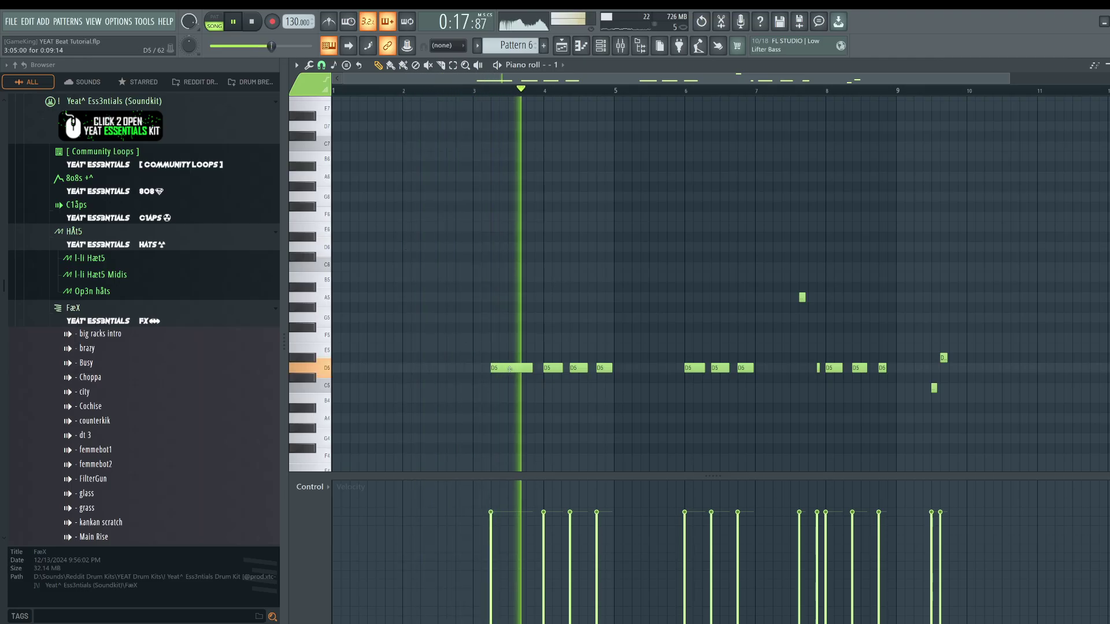
key("space")
- Paste the value 7 into the Cut and By groups of the split_bass channel
key("F6")
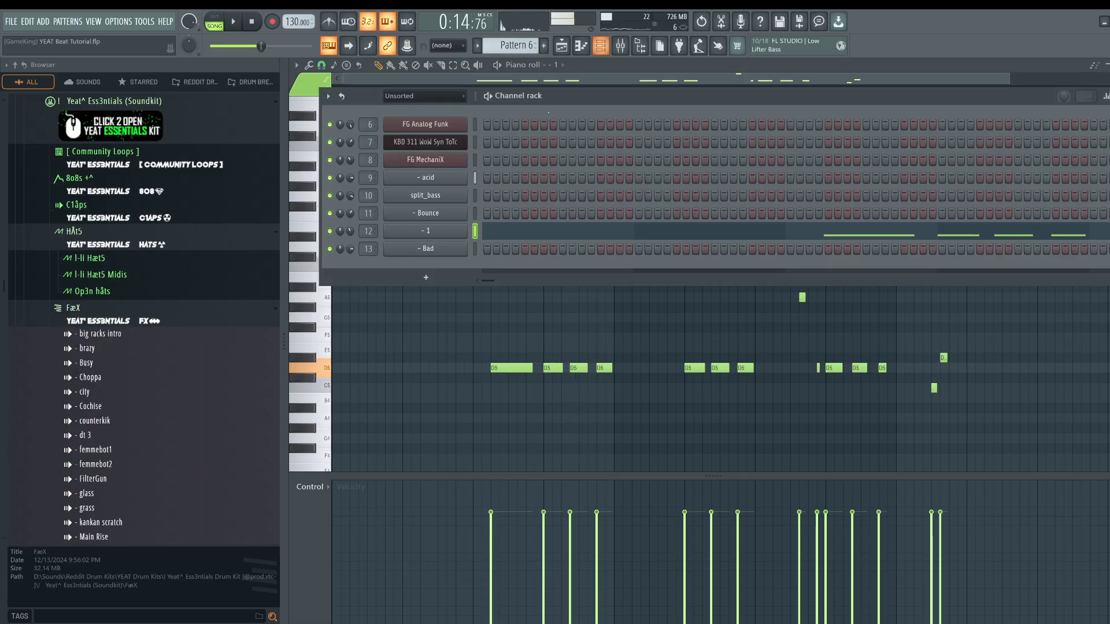
left_click(445, 196)
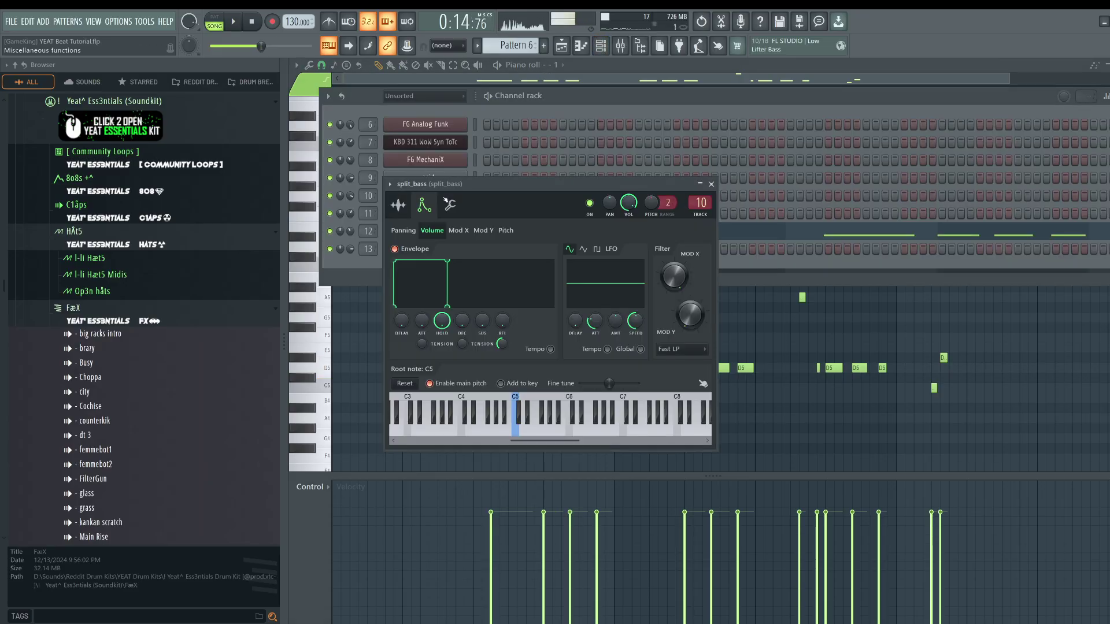
right_click(414, 310)
left_click(436, 336)
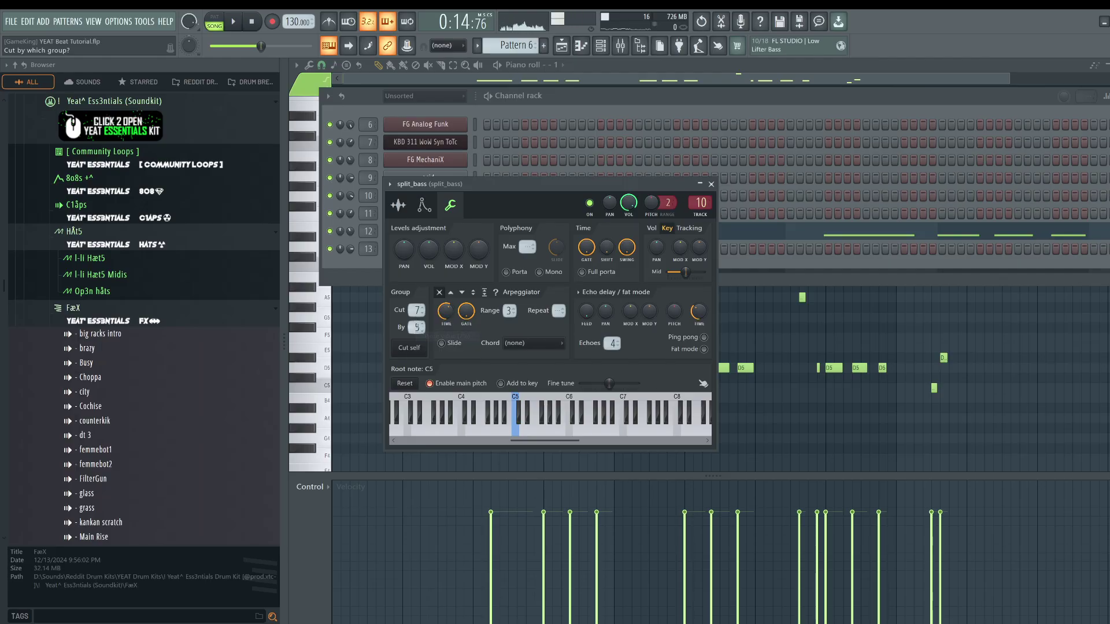
right_click(415, 326)
left_click(439, 351)
left_click(711, 184)
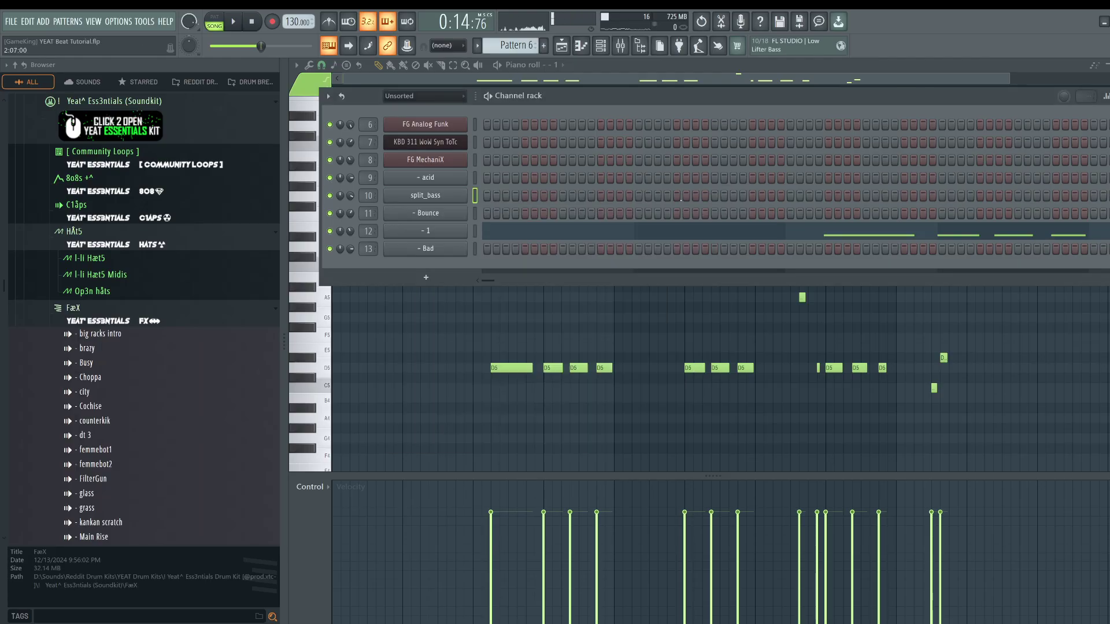
- Play back the "- 1" part of Pattern 6 in the piano roll
key("F6")
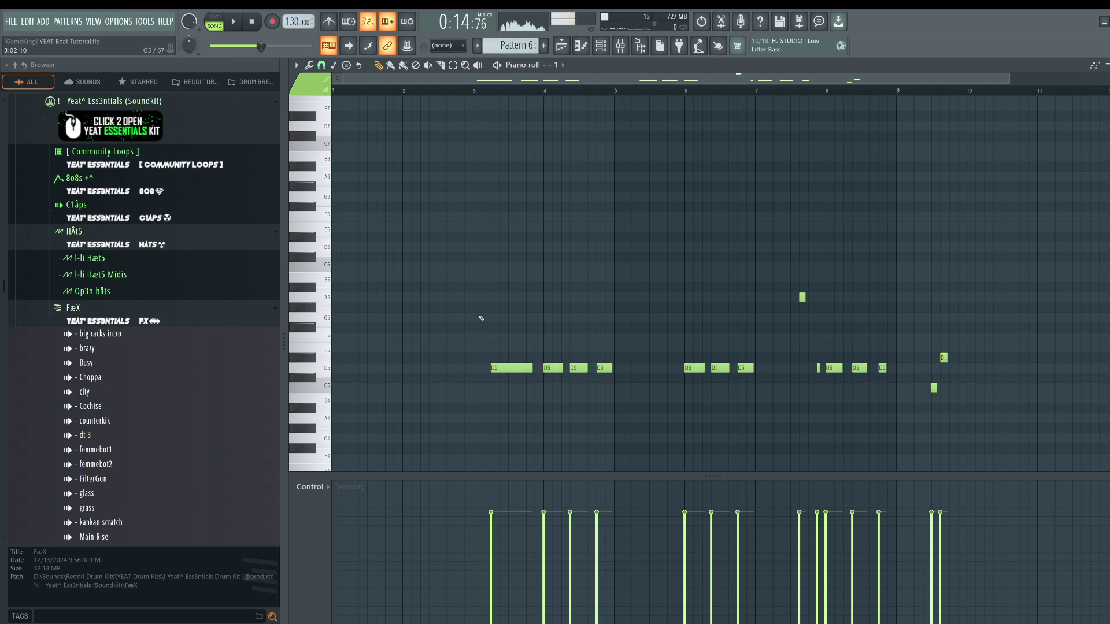
key("space")
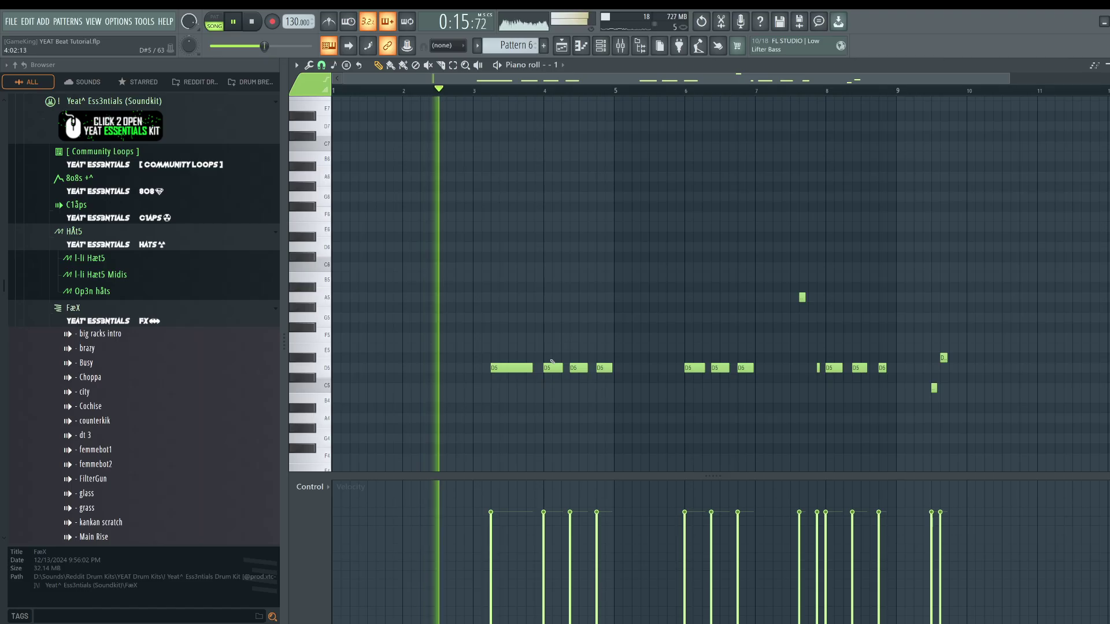
left_click(601, 45)
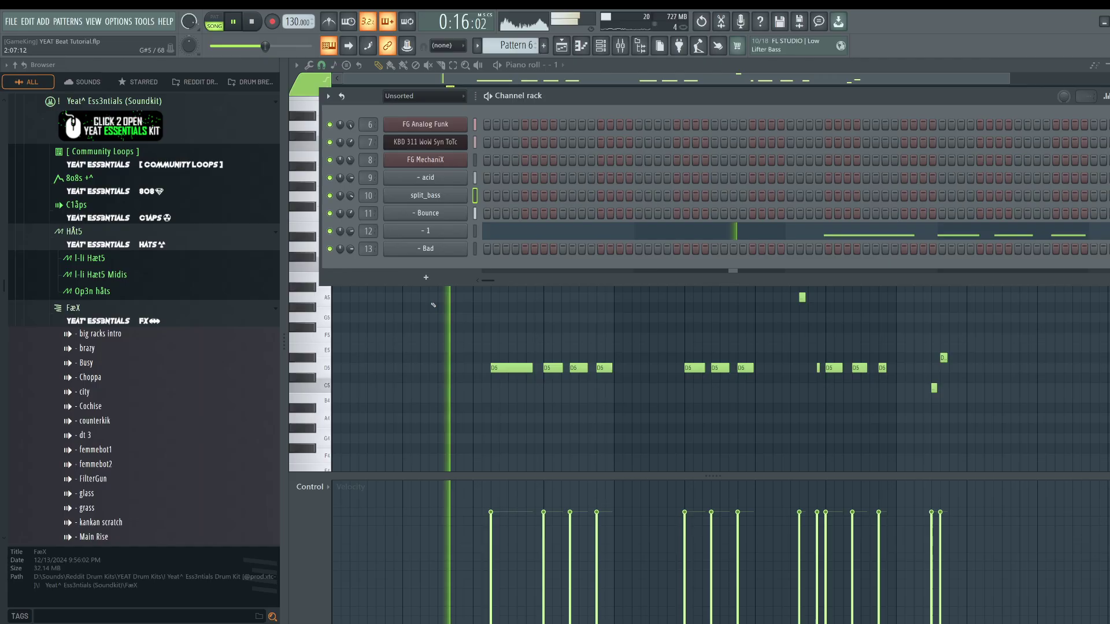
key("F6")
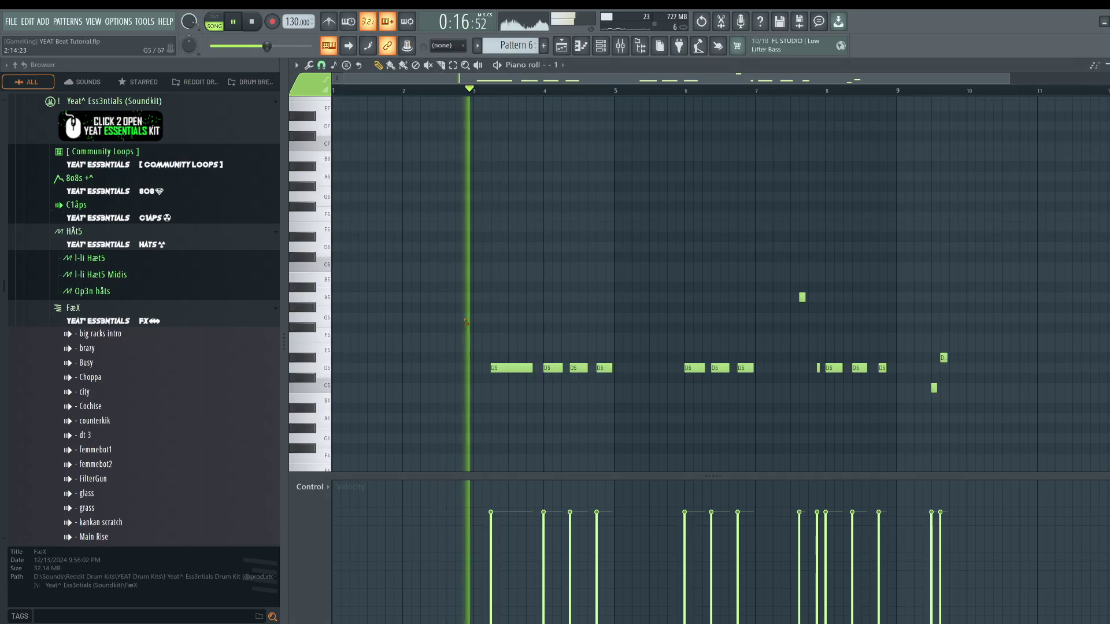
- Try removing the D5 note at bar 4, put it back, and play the part again
right_click(554, 368)
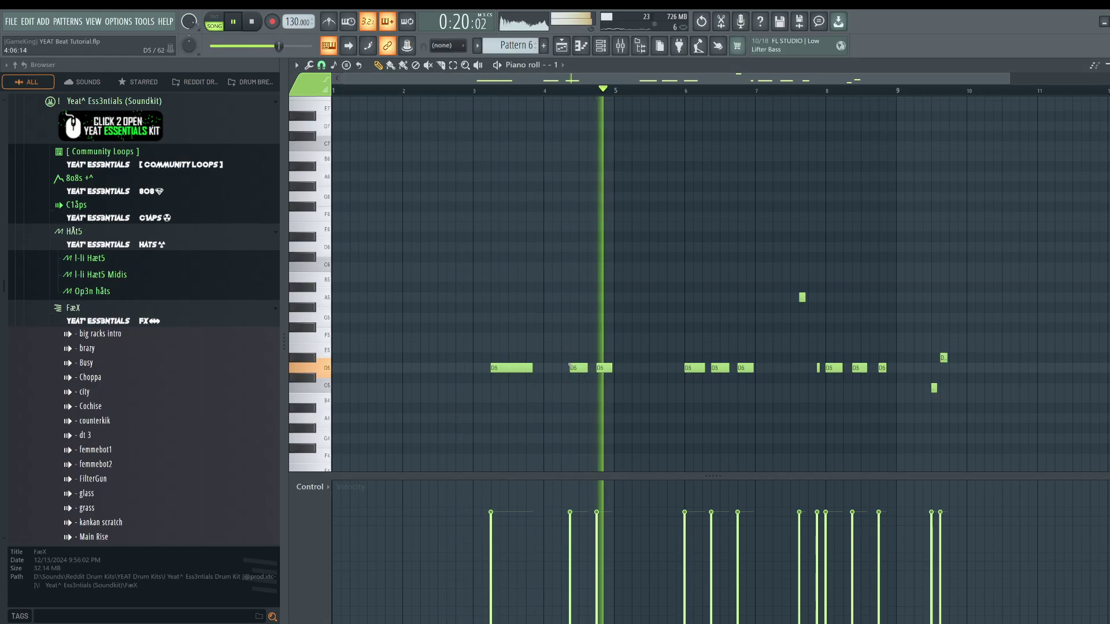
left_click(553, 368)
key("space")
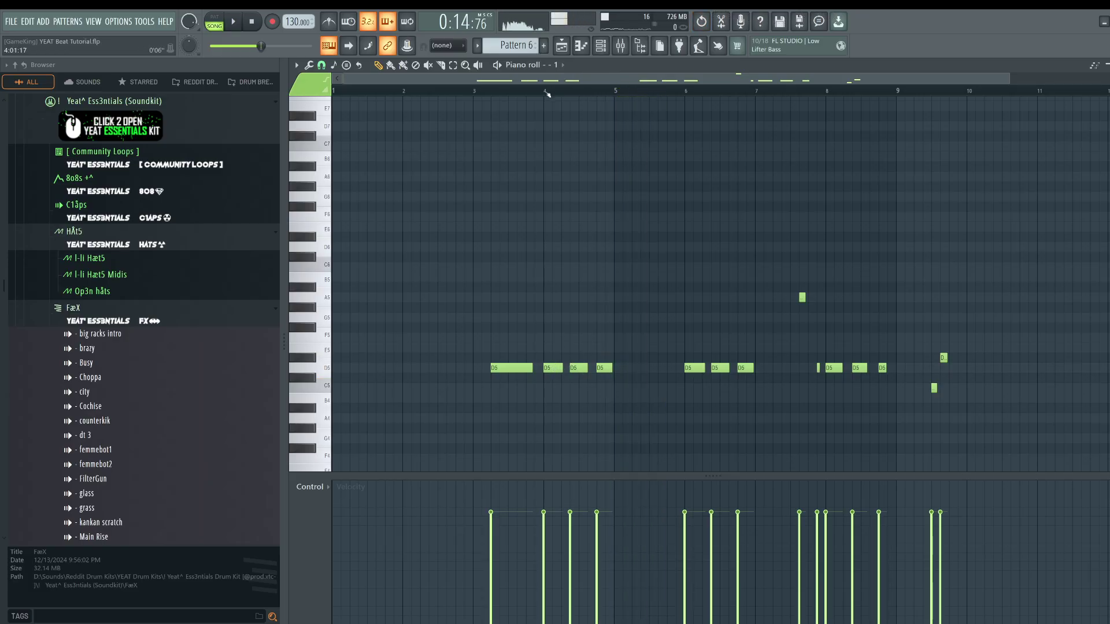
key("space")
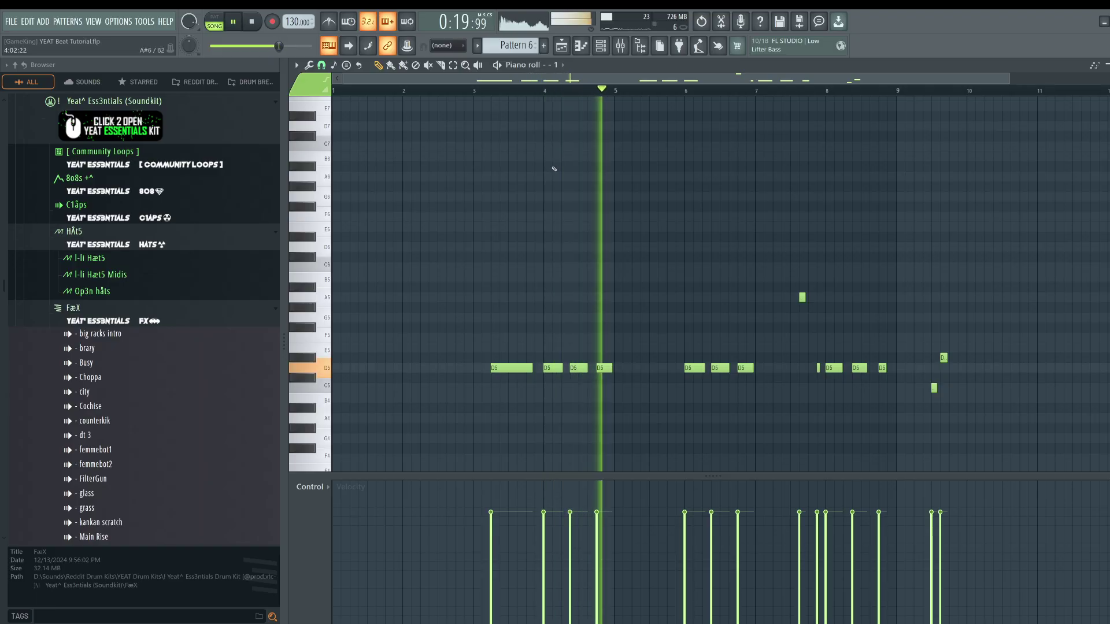
key("space")
- Copy the three D5 notes from bar 4 to the start of bar 2, save the project, and play the part back
left_click_drag(559, 354, 621, 390)
left_click_drag(548, 370, 412, 372)
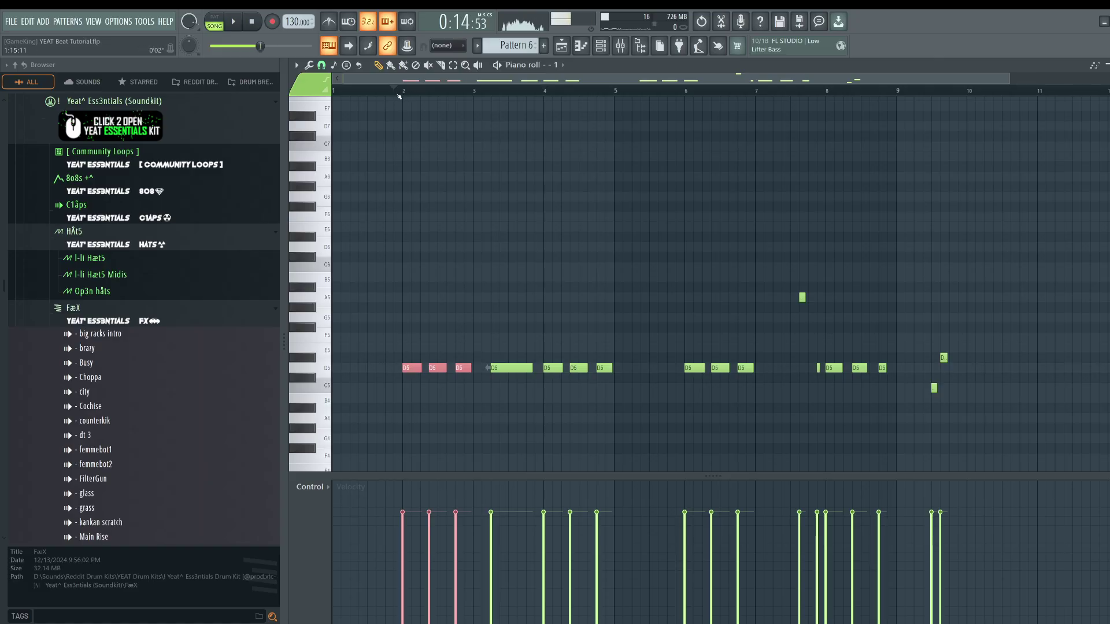
key("ctrl+s")
key("space")
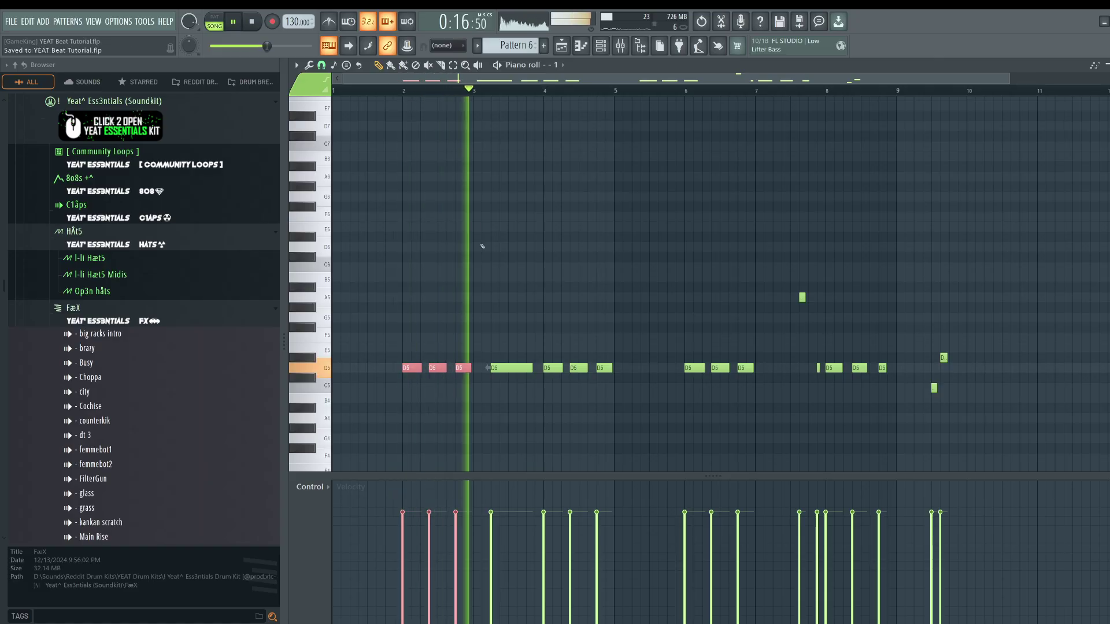
key("space")
key("ctrl+d")
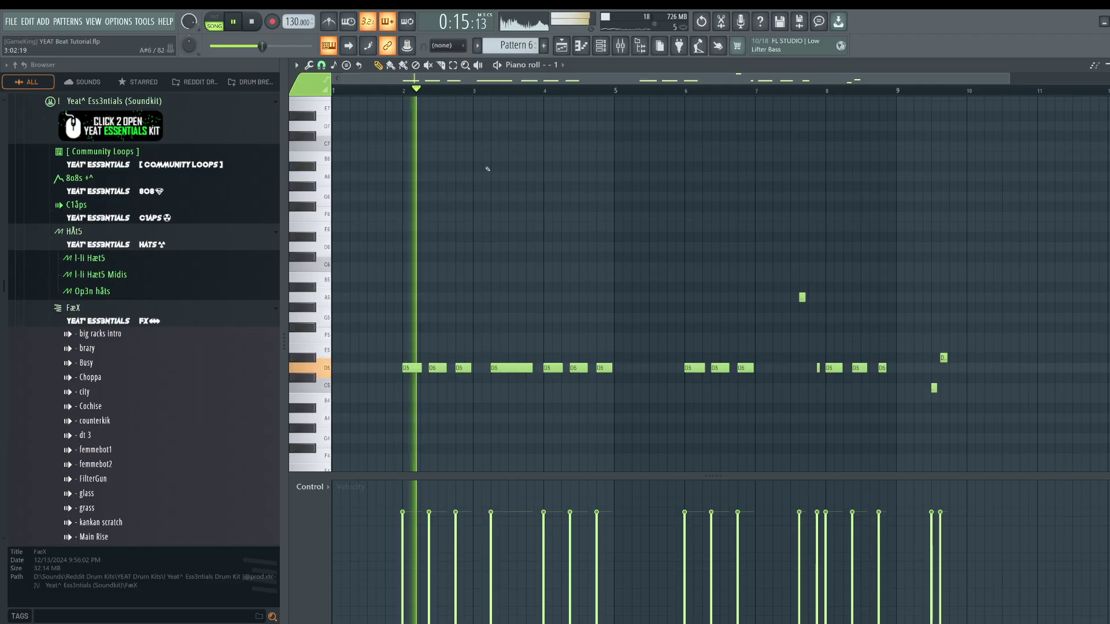
key("space")
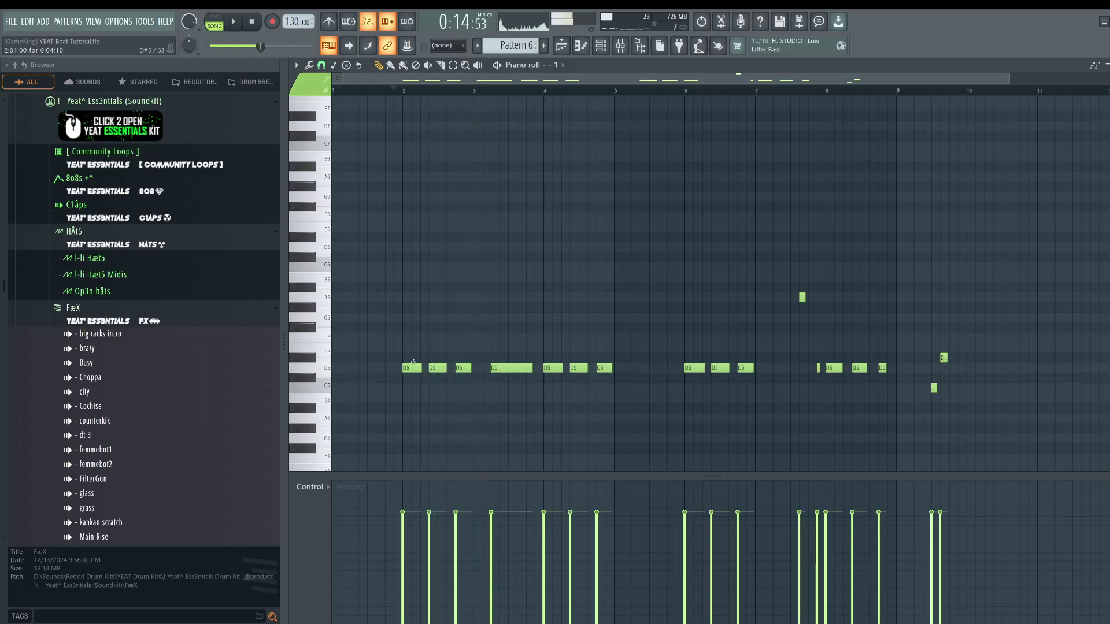
- Raise the first note of bar 2 to A5 and the second to F5, and play the part back
left_click_drag(409, 364, 409, 291)
left_click_drag(433, 363, 434, 325)
key("space")
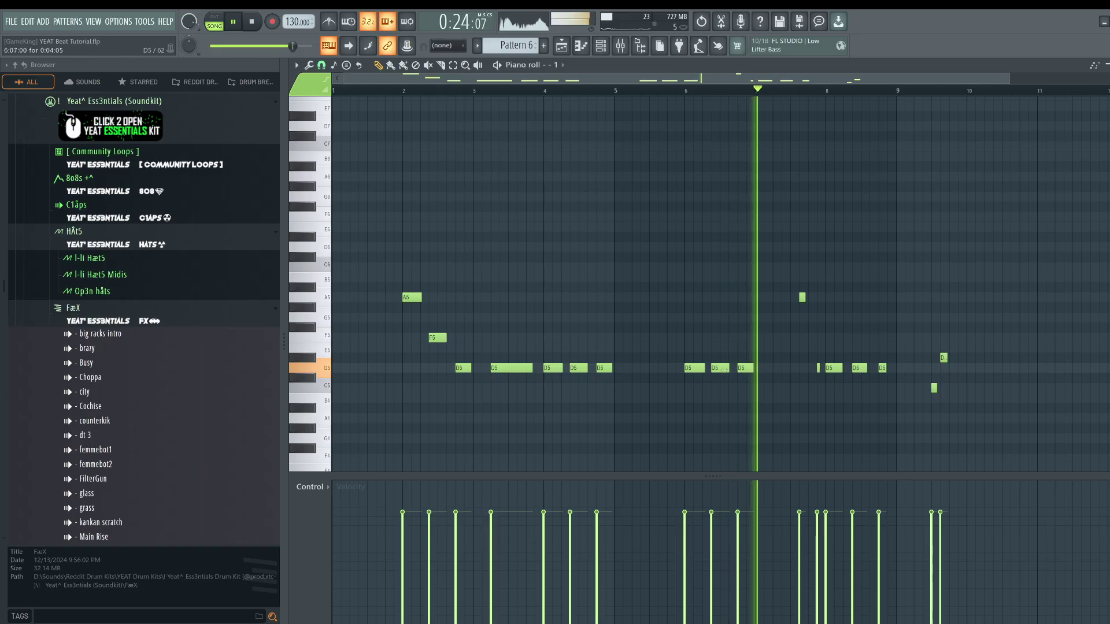
- Raise the first two notes of bar 6 to A5 and F5 to match bar 2, and play the part back
left_click_drag(727, 383, 682, 354)
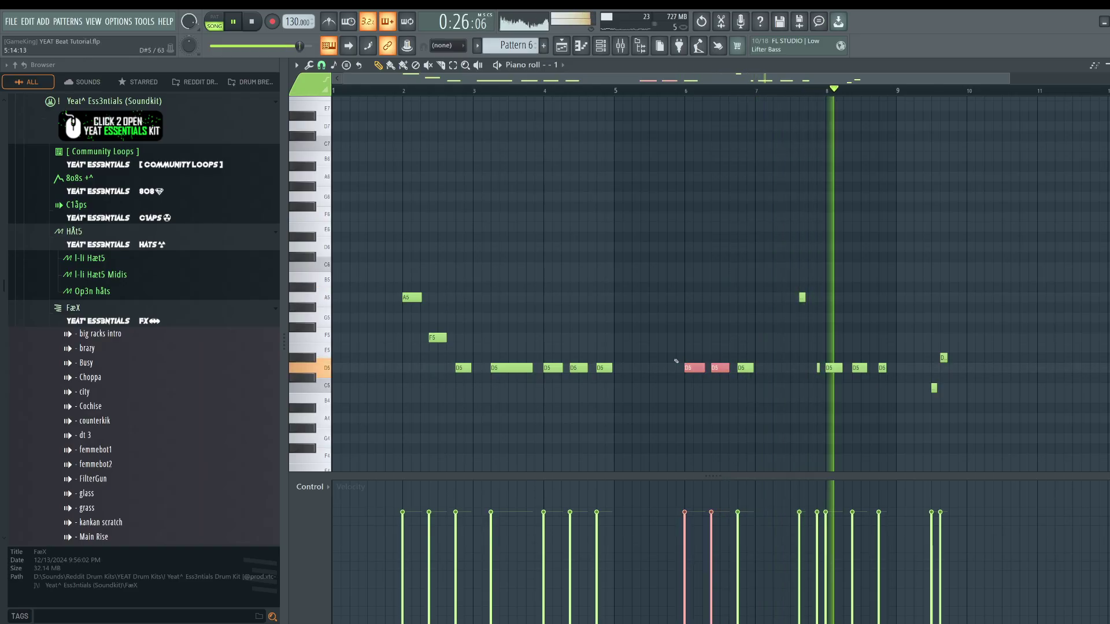
right_click(688, 335)
key("space")
left_click_drag(694, 369, 698, 302)
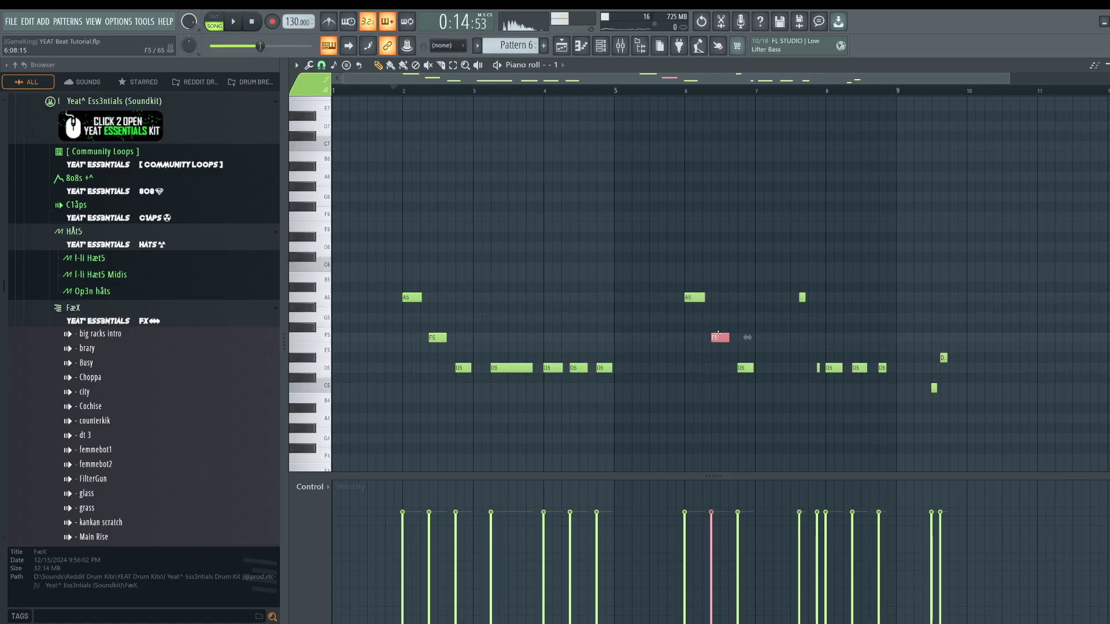
key("space")
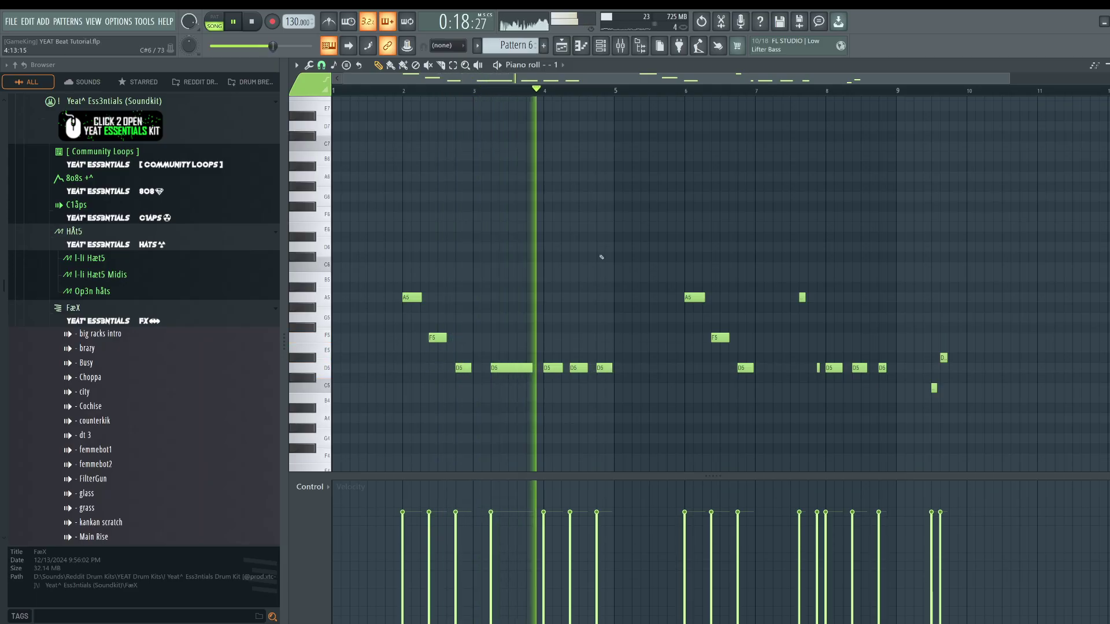
- Add a D5 note in the first half of bar 5 and play the part from bar 4
left_click(636, 368)
left_click(547, 91)
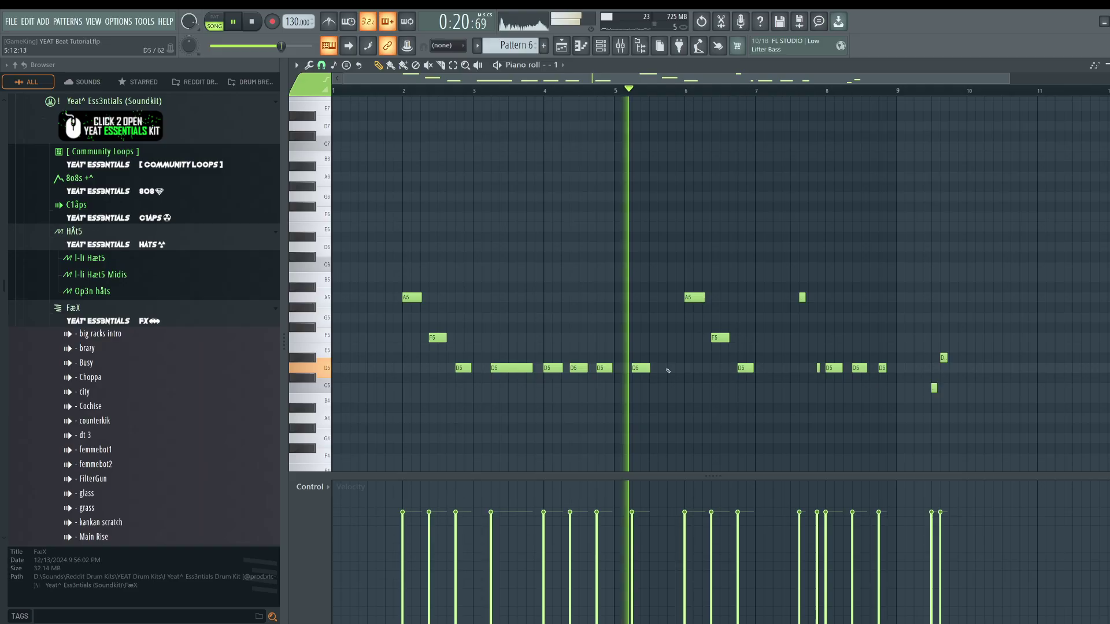
key("space")
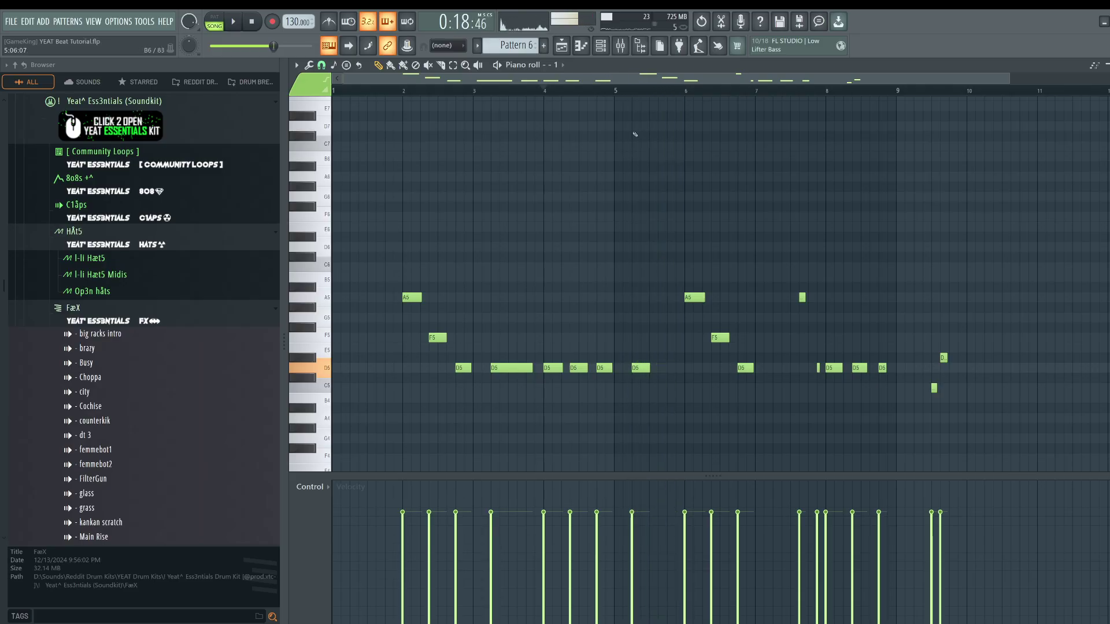
- Move all notes of the "- 1" channel from Pattern 6 into Pattern 1 and open them in the piano roll
left_click(601, 48)
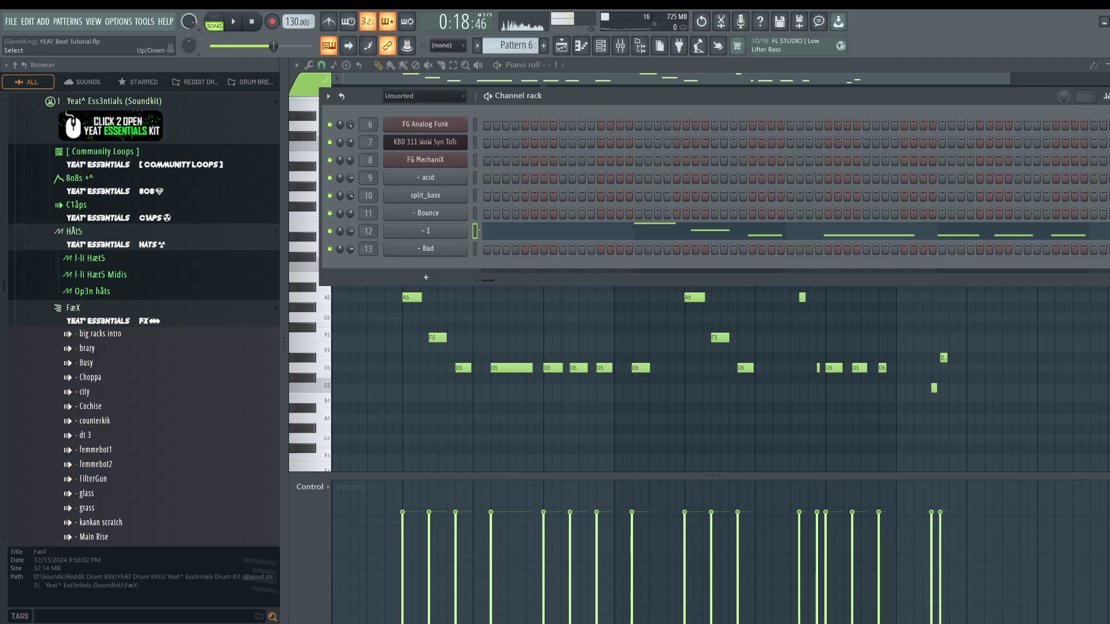
key("ctrl+x")
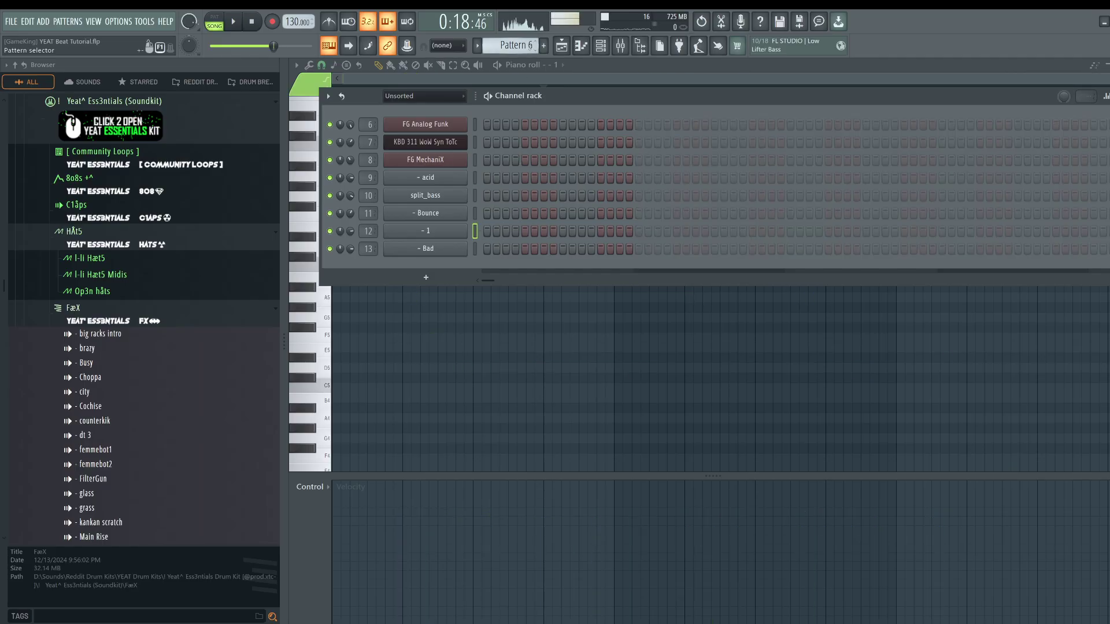
scroll(530, 46, "up", 5)
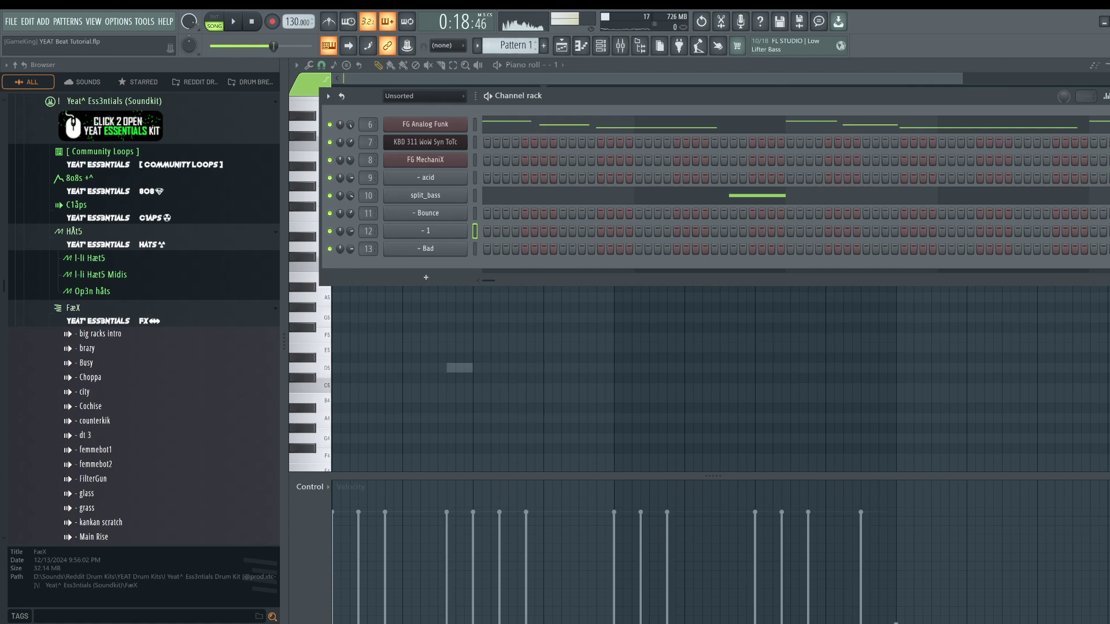
key("ctrl+v")
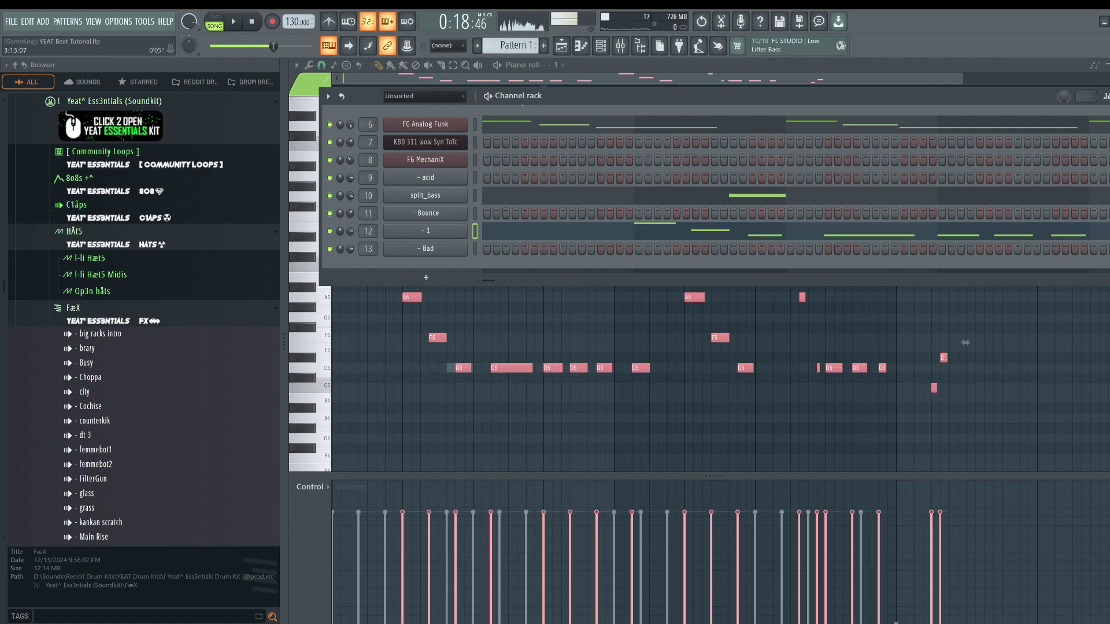
left_click(518, 234)
left_click(518, 234)
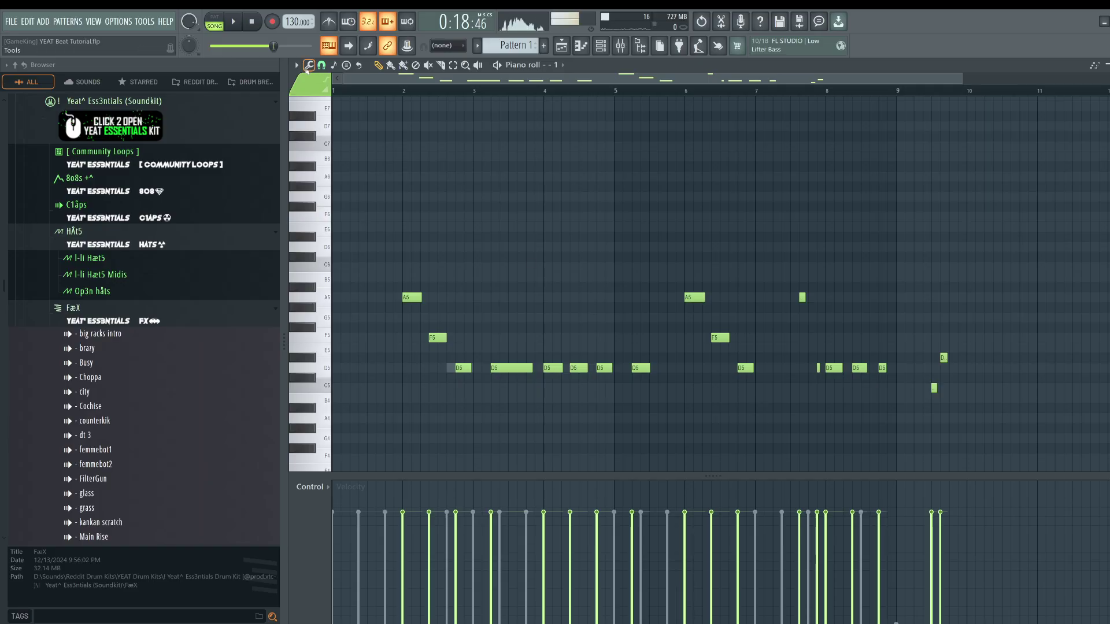
- Set the piano roll to show ghost channels and try out the editable ghosts option
left_click(299, 67)
mouse_move(326, 119)
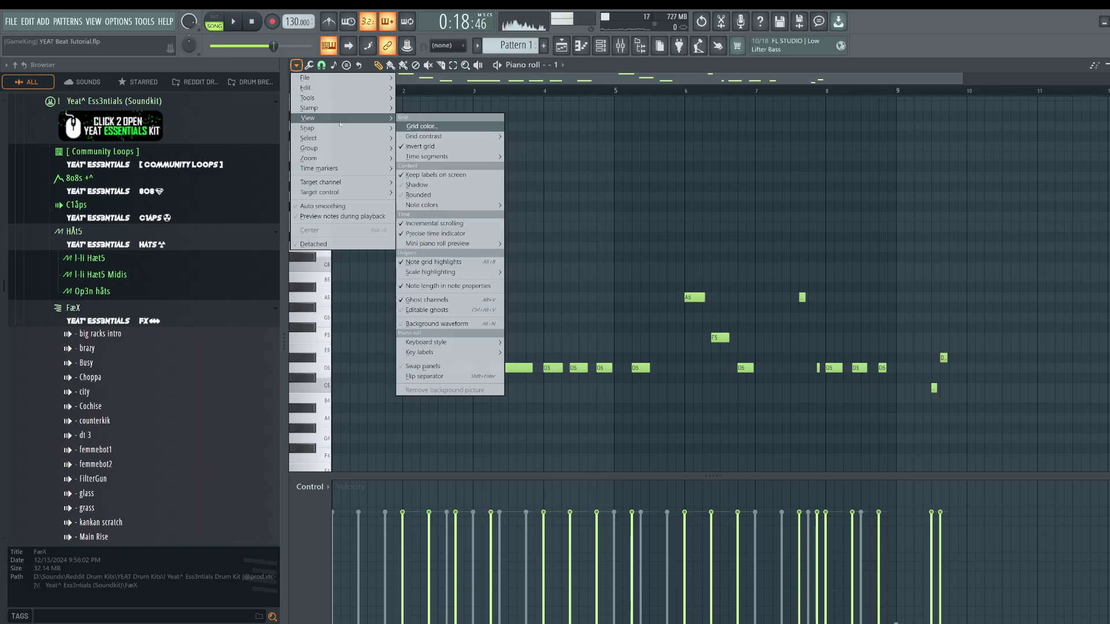
left_click(455, 302)
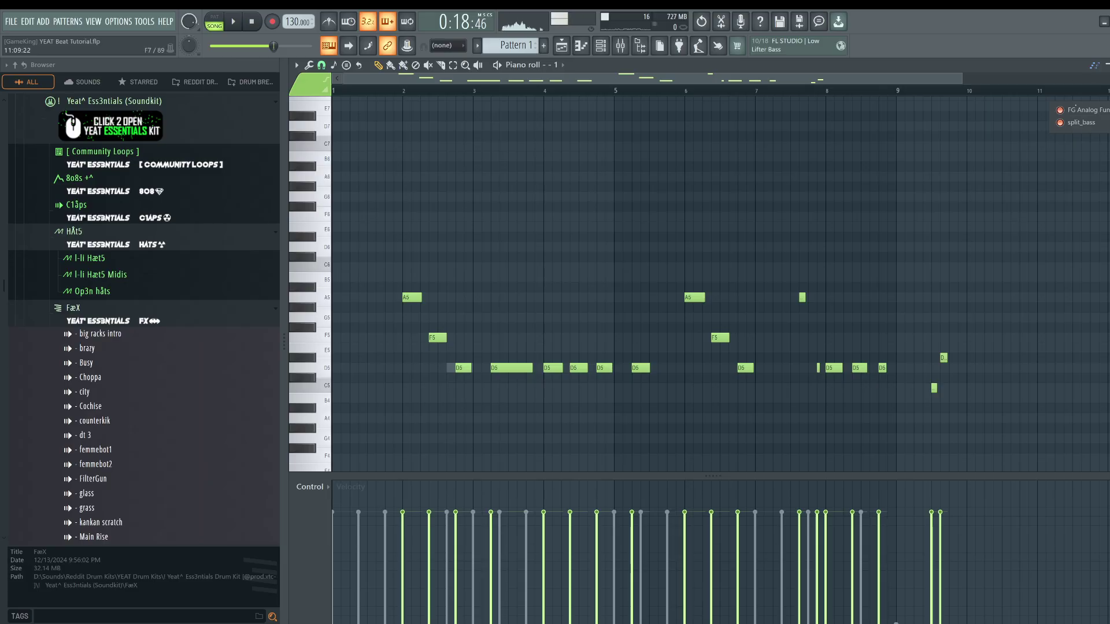
left_click(296, 65)
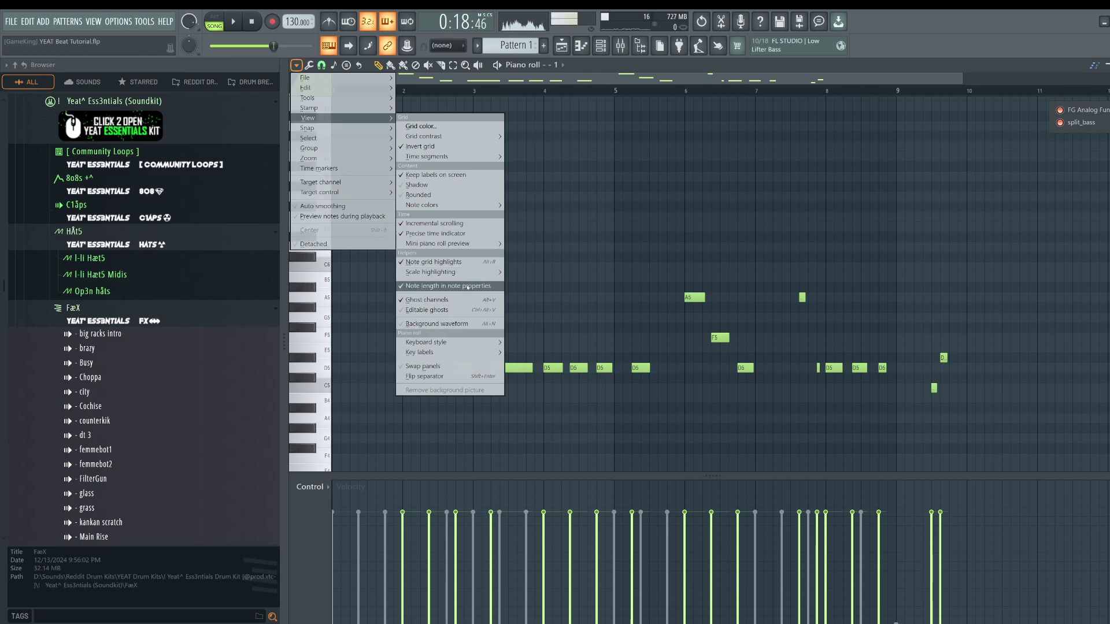
left_click(460, 310)
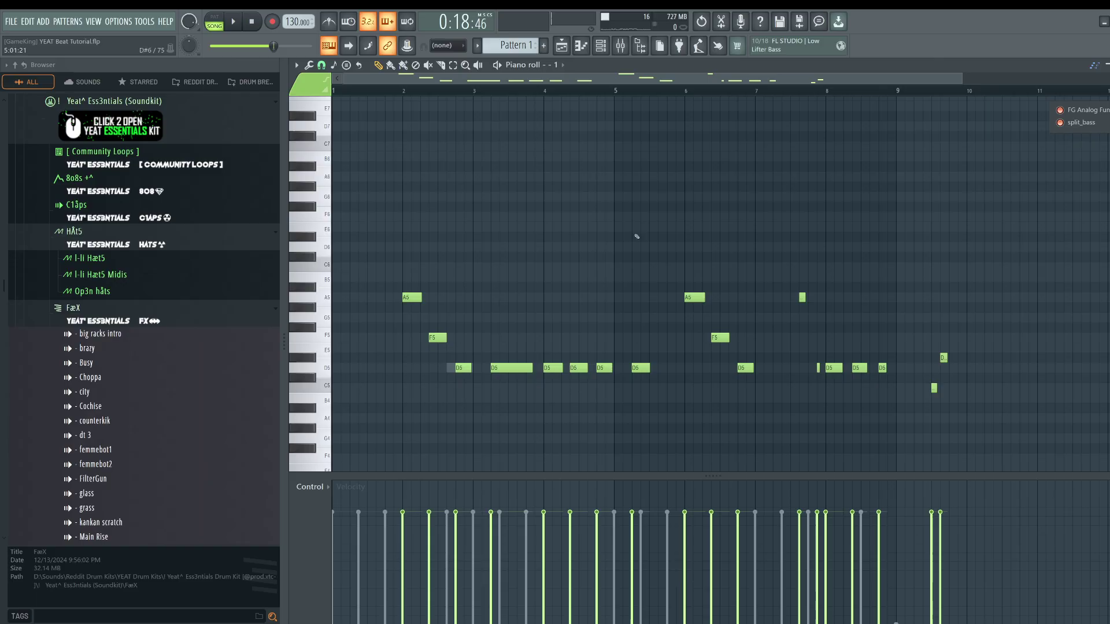
left_click(297, 66)
mouse_move(330, 119)
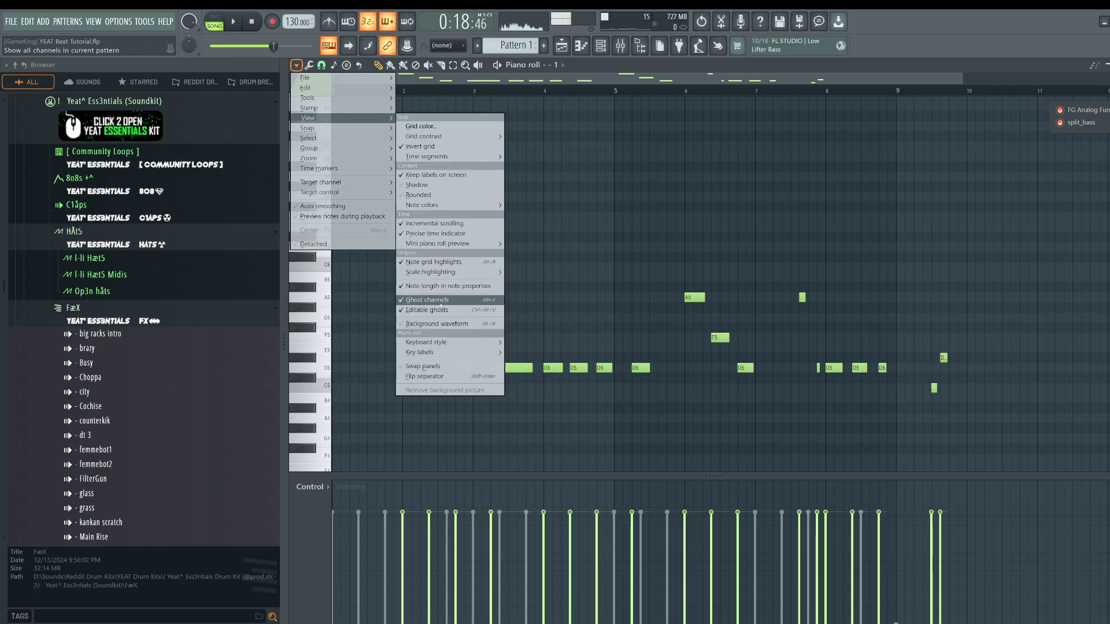
left_click(441, 309)
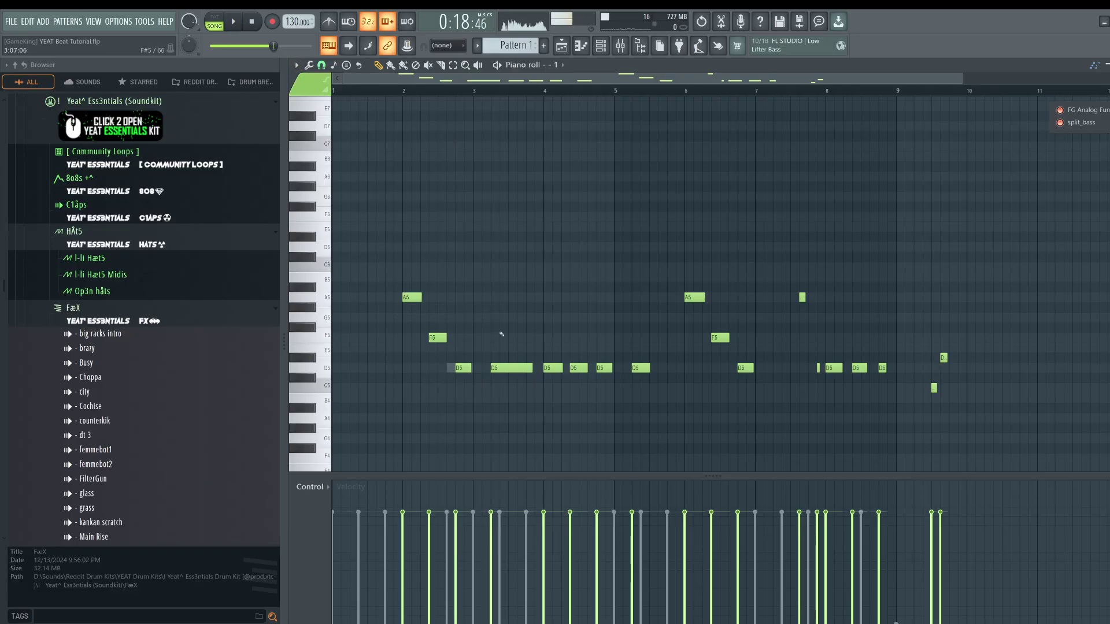
- Play back the "- 1" part in Pattern 1 from just before bar 2
key("space")
left_click(390, 91)
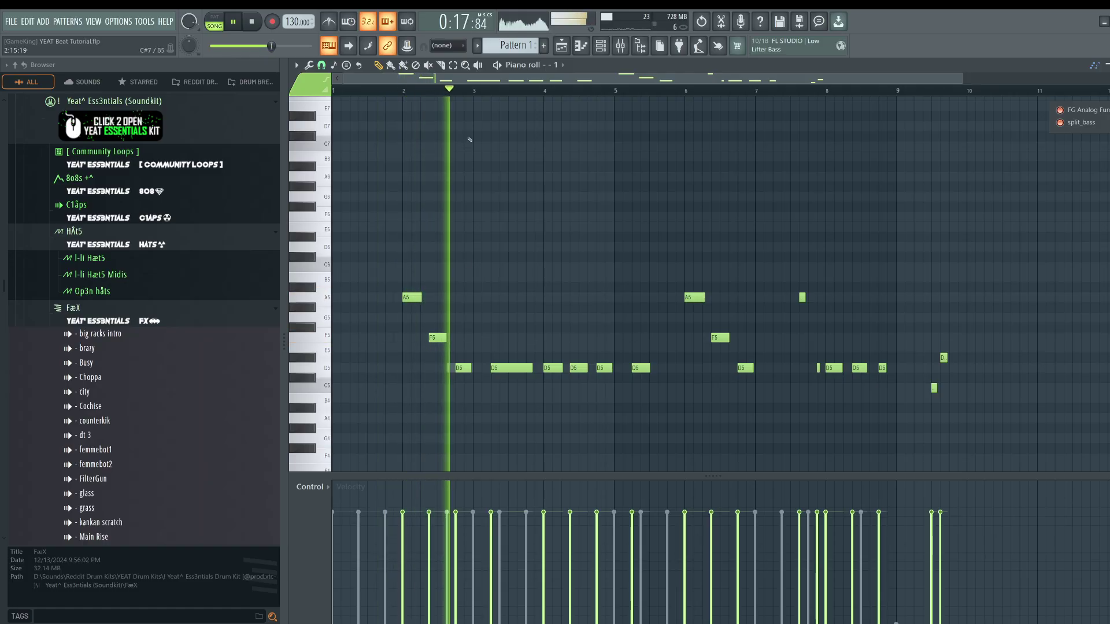
key("space")
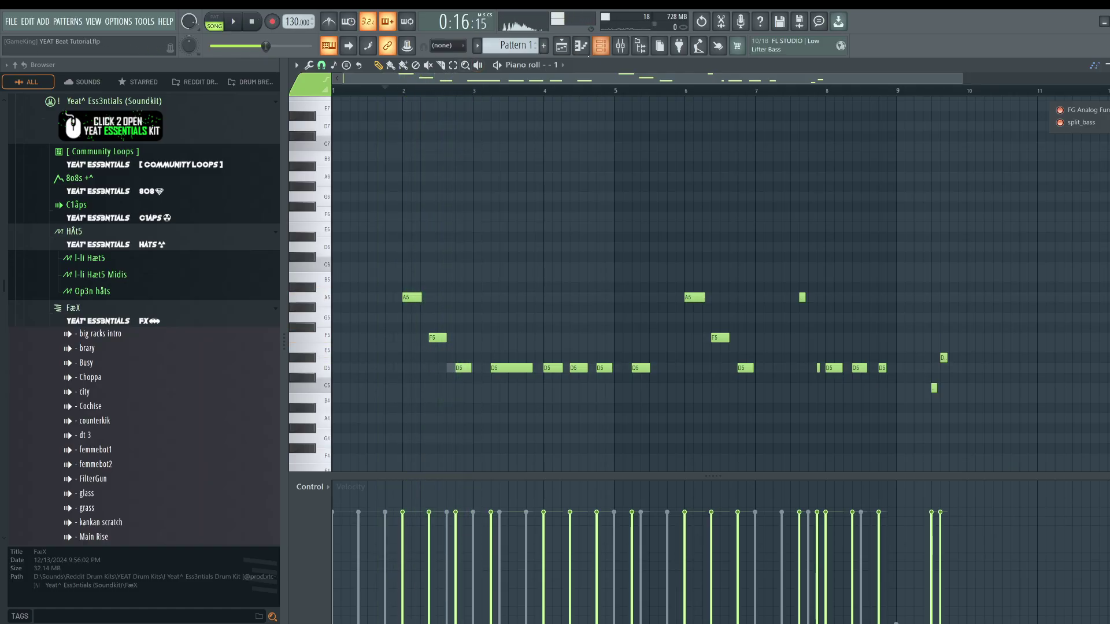
- Shift the whole "- 1" part in Pattern 1 one bar earlier to start at bar 1, and play the song from the beginning
left_click(561, 47)
left_click(600, 45)
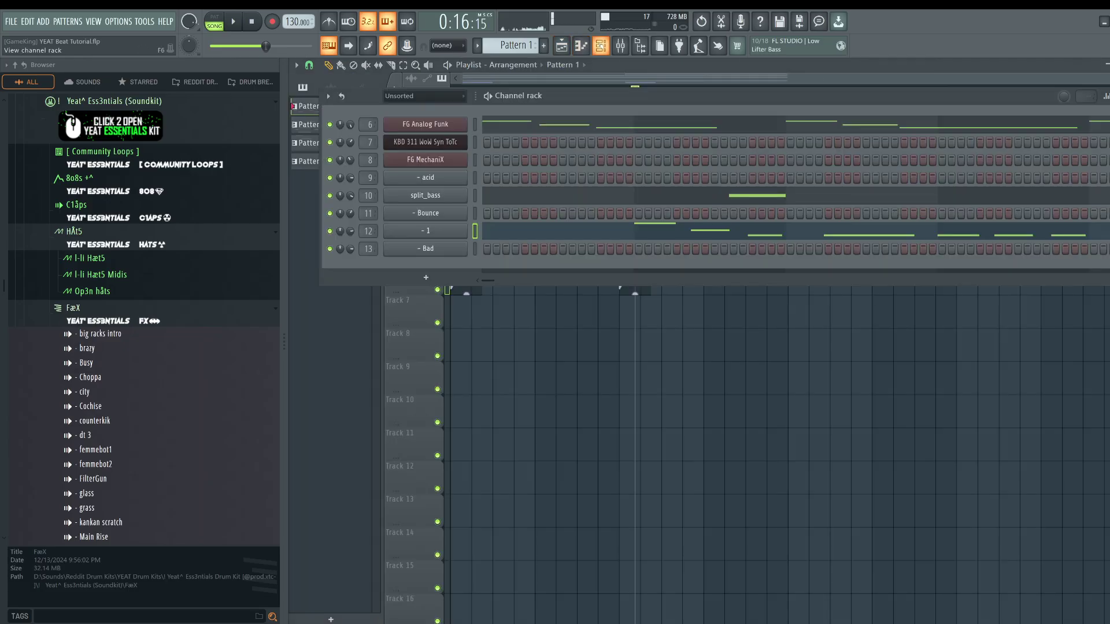
left_click(518, 233)
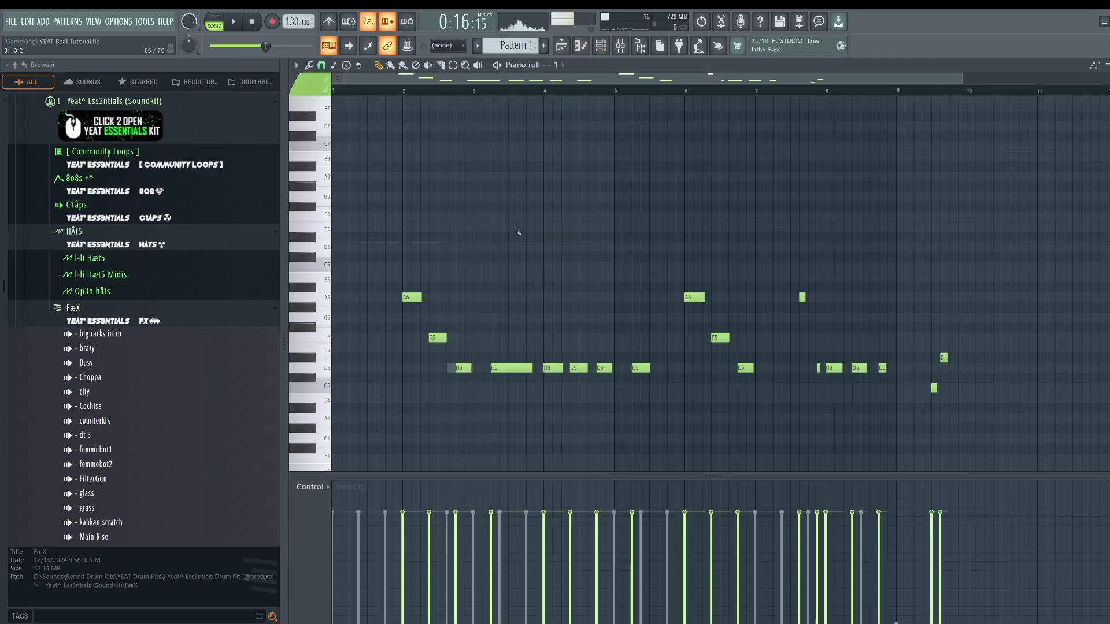
left_click_drag(409, 298, 270, 291)
key("space")
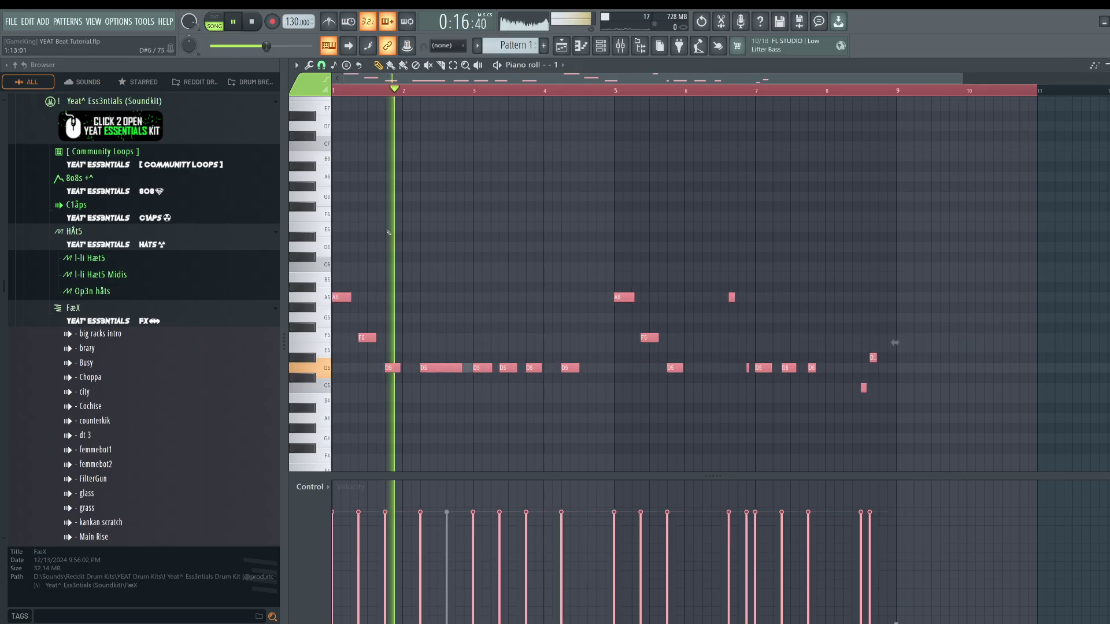
key("space")
key("space")
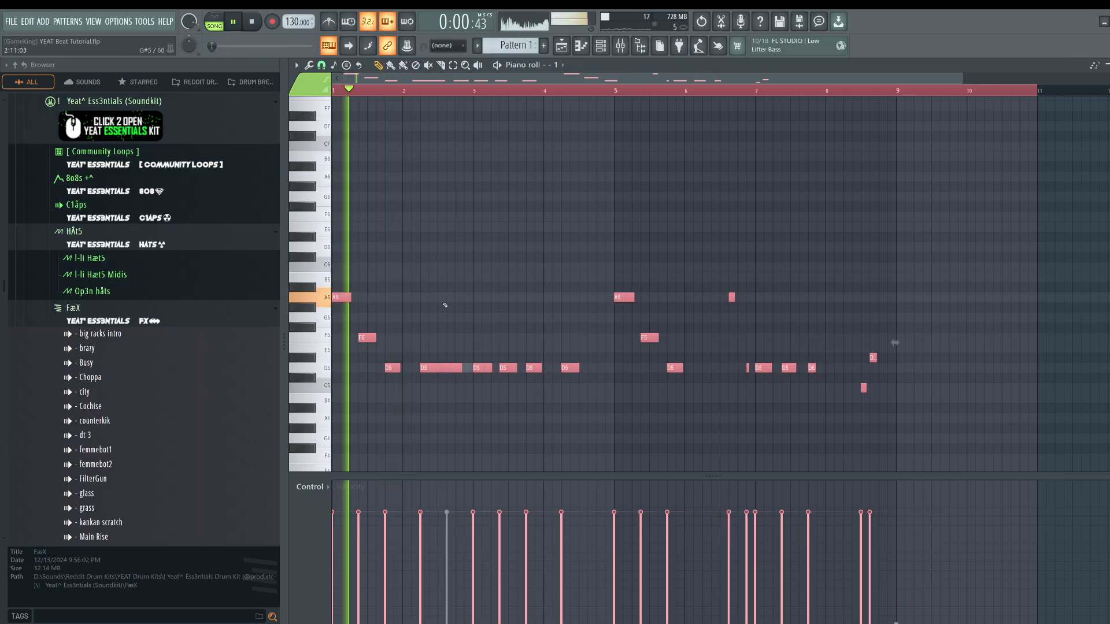
scroll(436, 280, "up", 2)
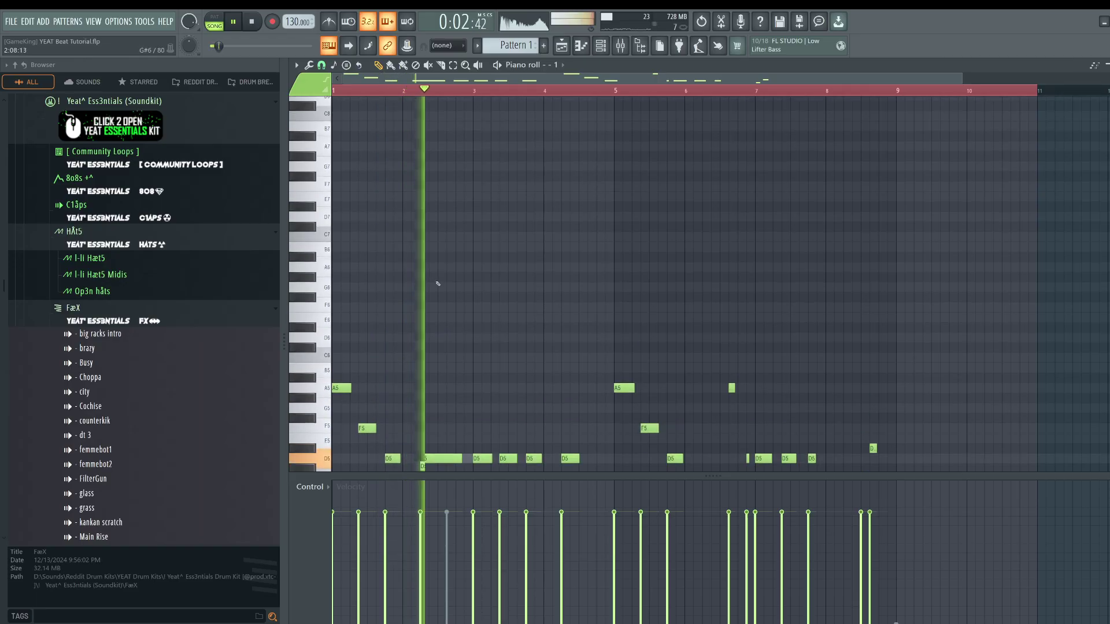
- Compare the "- 1" notes with the ghost notes, hide the browser to widen the piano roll, and restart playback
scroll(449, 319, "down", 5)
key("space")
scroll(428, 231, "up", 2)
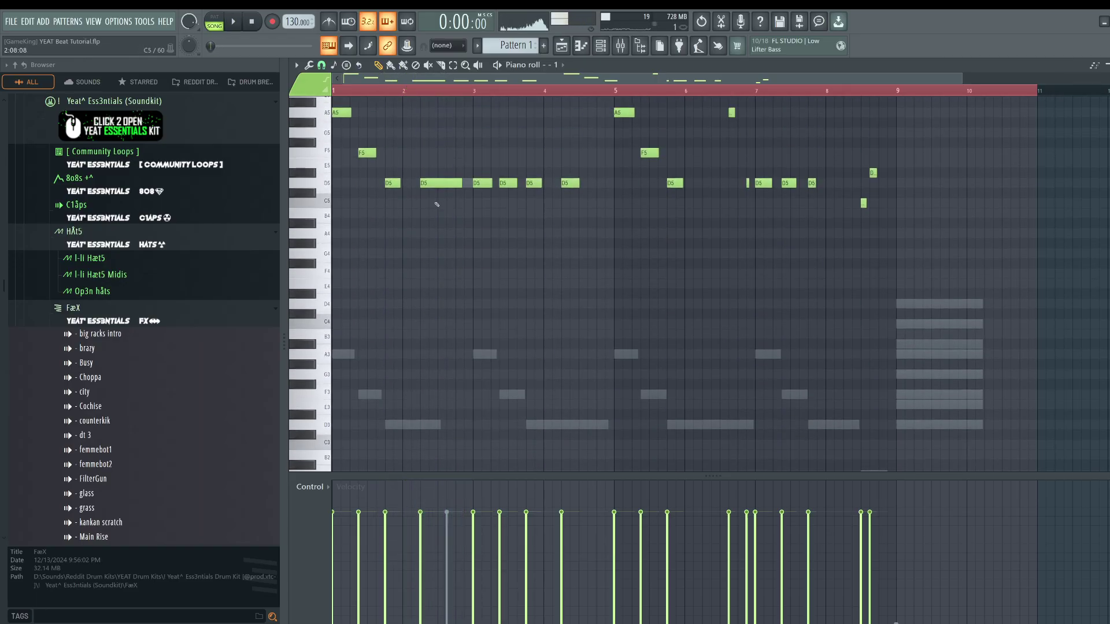
scroll(448, 214, "down", 1)
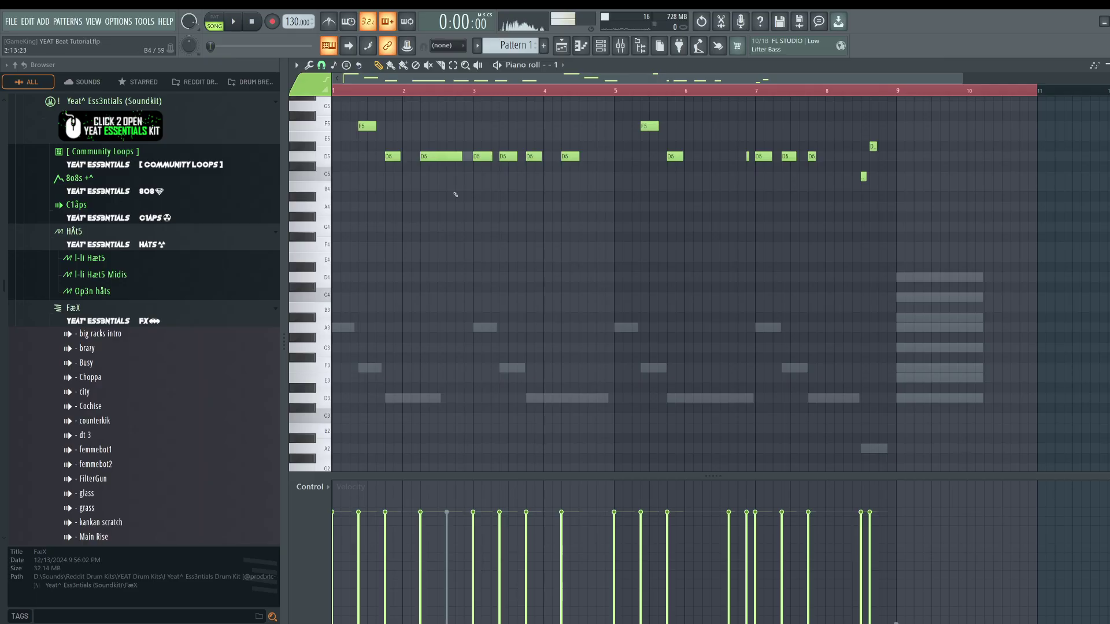
scroll(440, 232, "up", 2)
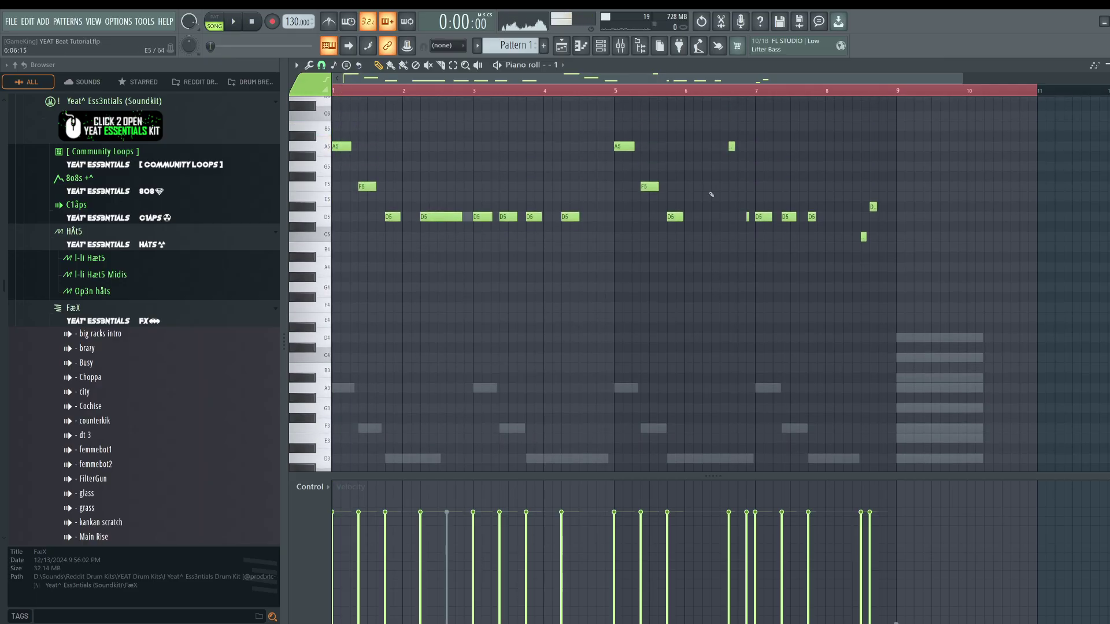
left_click(638, 46)
key("space")
scroll(164, 221, "down", 1)
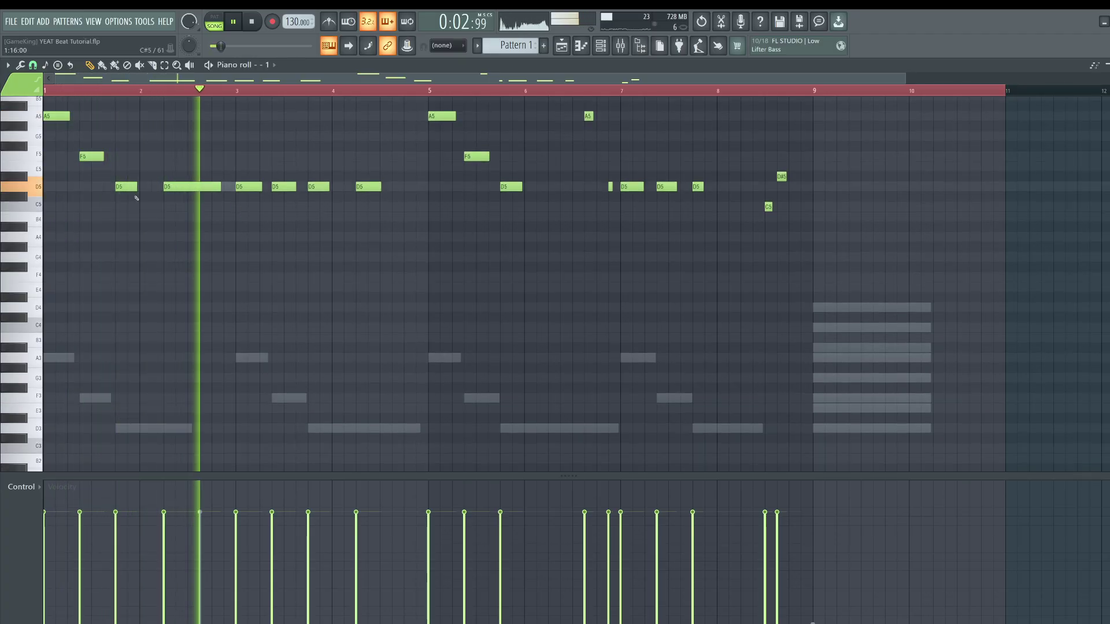
- Shorten the long D5 note in bar 2 of "- 1" to end before the ghost note, and replay the song
left_click_drag(219, 185, 193, 186)
key("space")
key("space")
key("space")
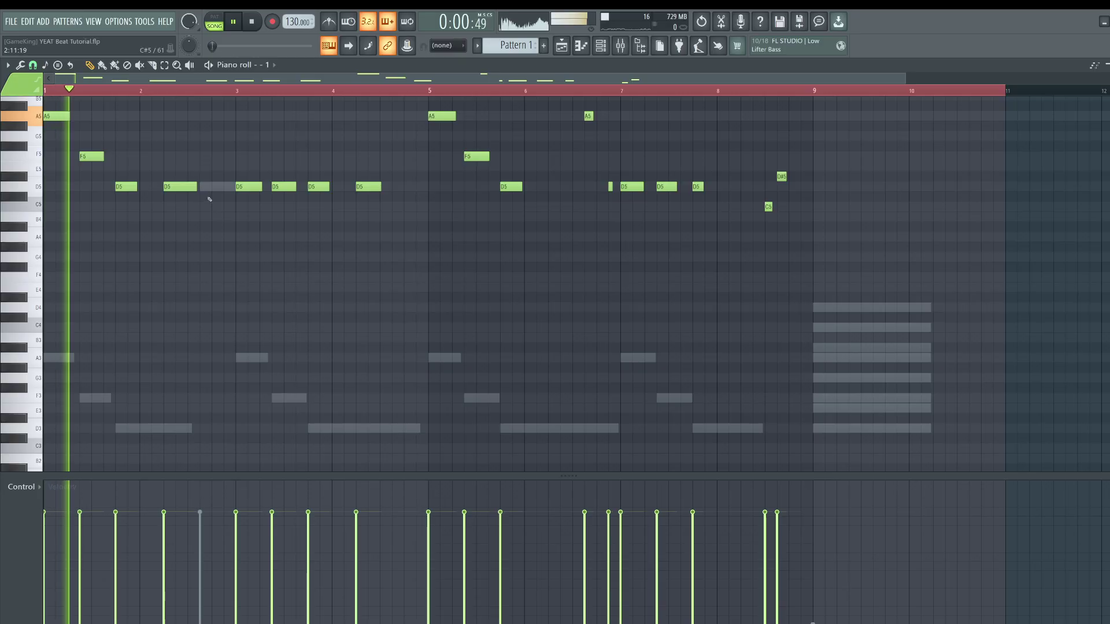
- Switch to the split_bass channel and add a D5 note followed by a short A#4 note in the last half of bar 4
left_click(266, 65)
left_click(289, 181)
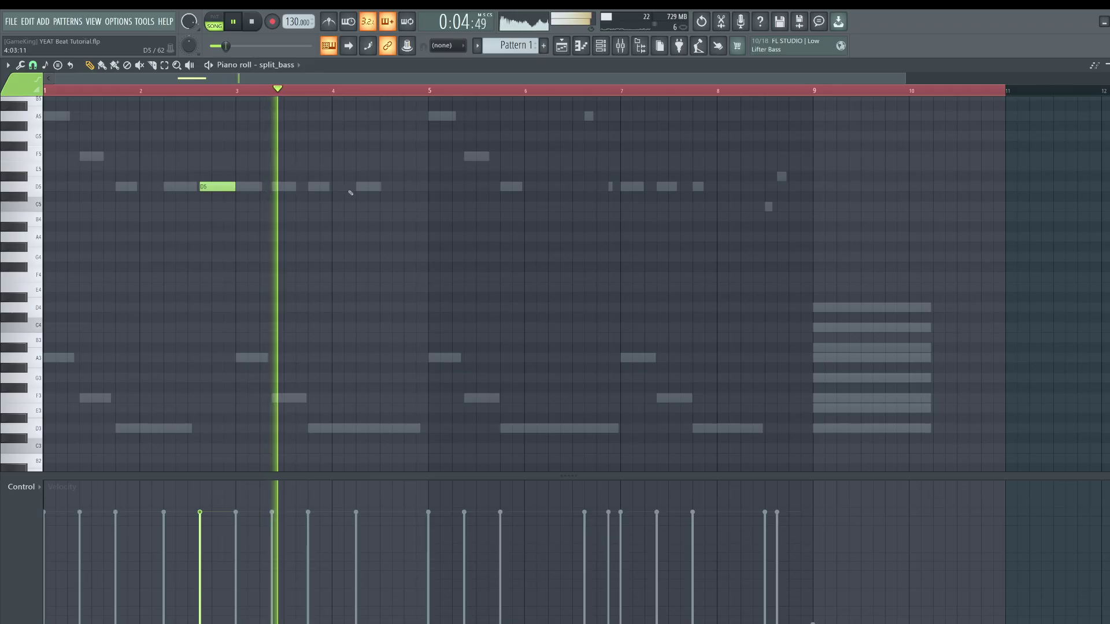
left_click(396, 188)
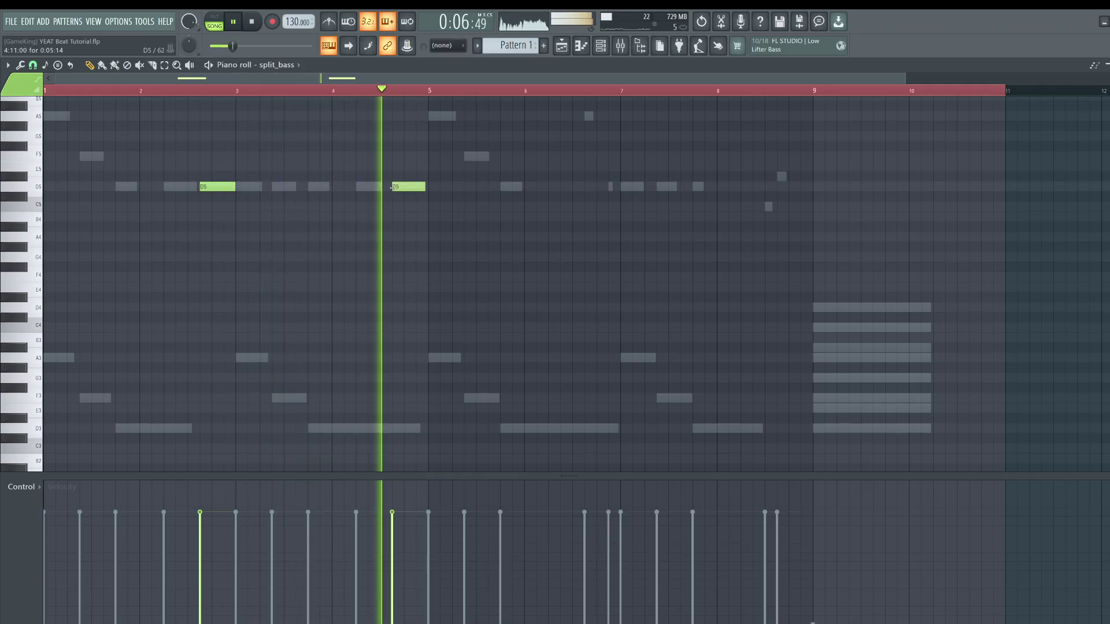
key("space")
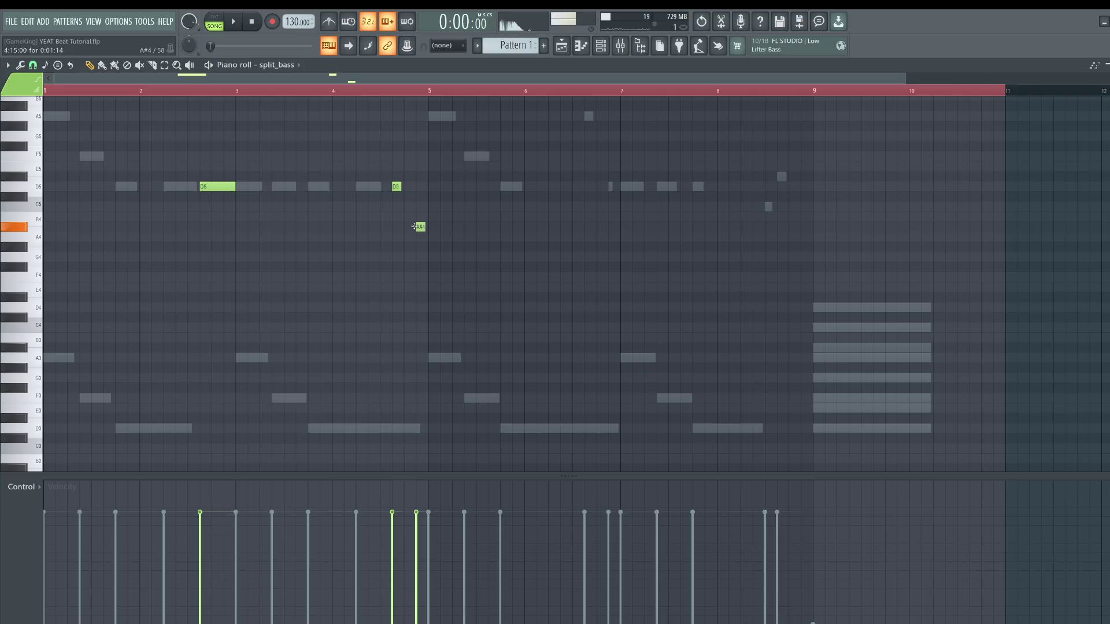
key("space")
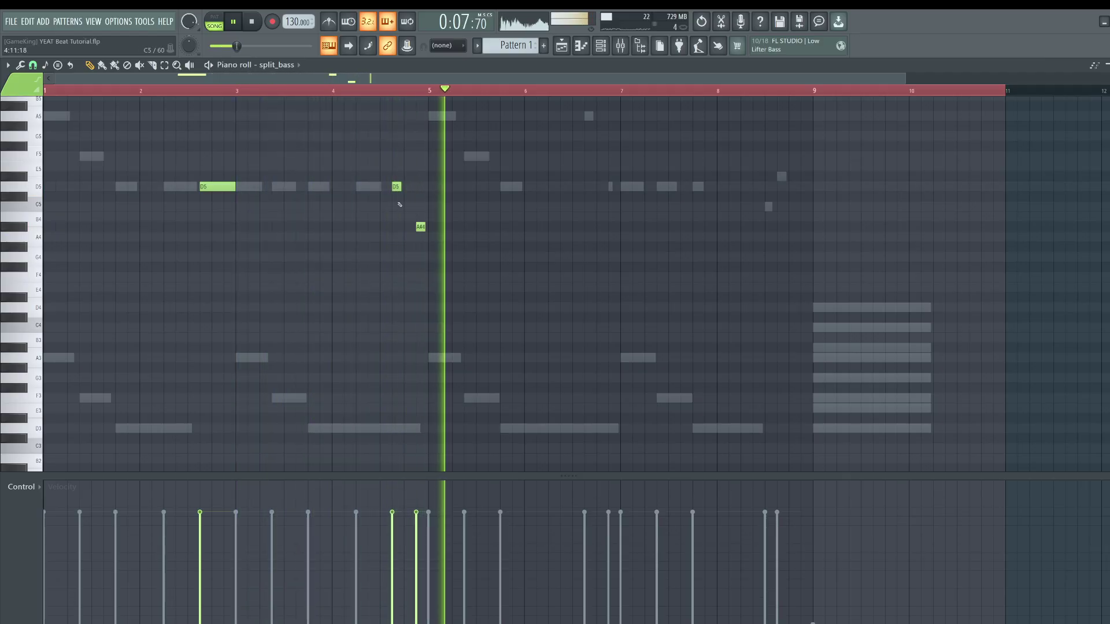
left_click_drag(400, 186, 412, 187)
- Duplicate the three split_bass notes into the second half of the pattern and shift the copies to start the first in bar 6
left_click_drag(454, 271, 554, 182)
key("space")
key("space")
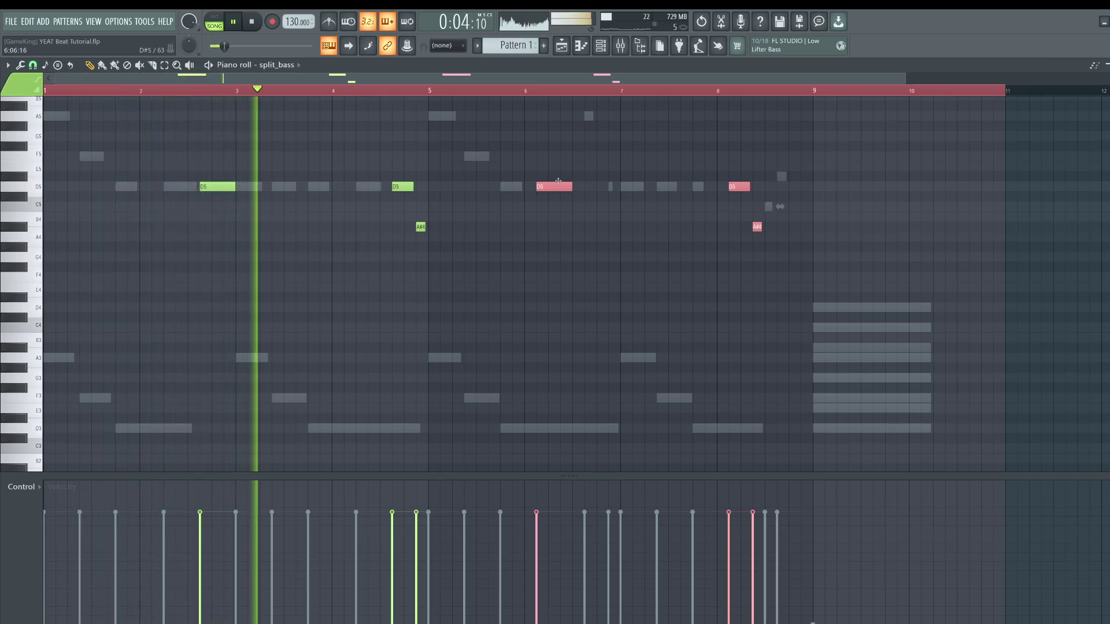
left_click_drag(558, 180, 565, 180)
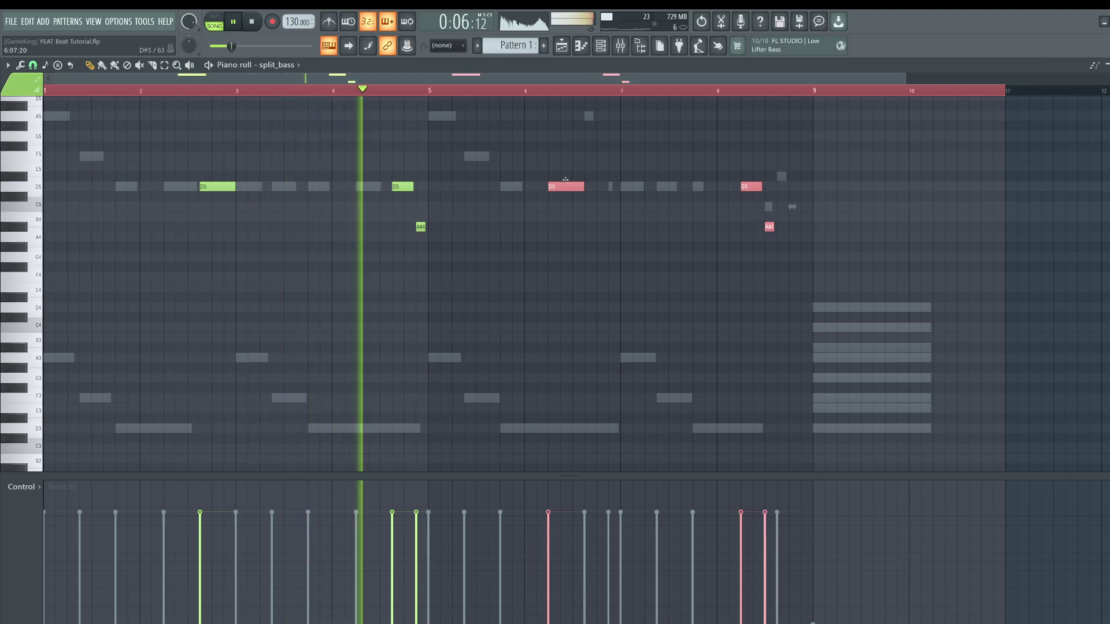
left_click(540, 230)
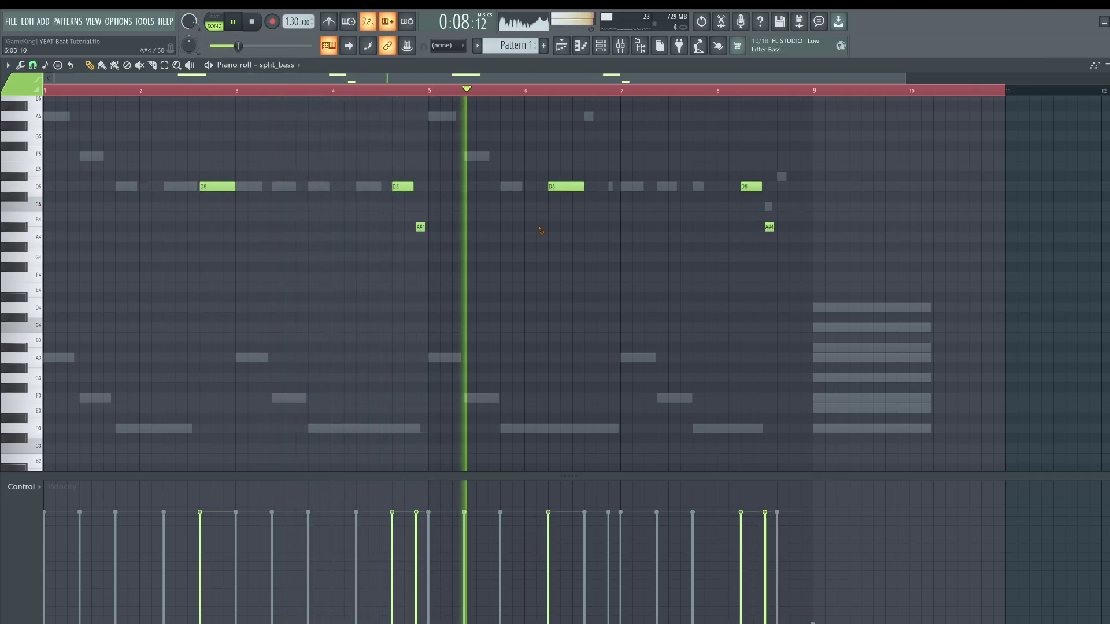
- Try the copied D5 and A#4 split_bass notes at the end of bar 8, replay the song, and delete both
left_click(568, 185)
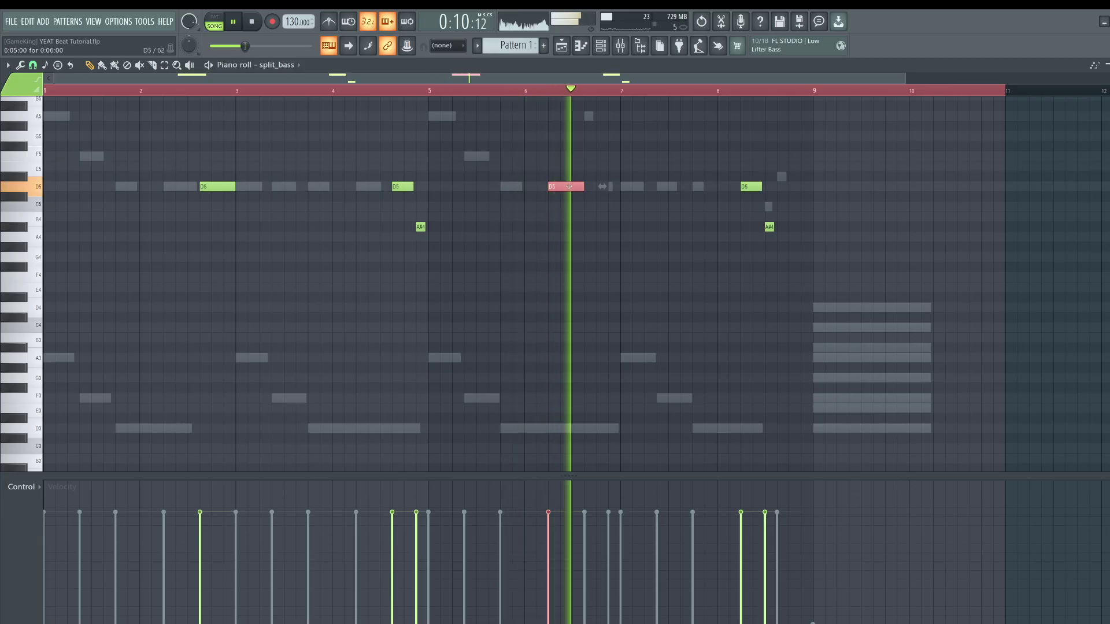
mouse_move(582, 186)
left_mouse_down()
mouse_move(596, 186)
mouse_move(582, 185)
left_mouse_up()
left_click(676, 232)
left_click_drag(787, 238, 788, 187)
key("space")
key("space")
key("Delete")
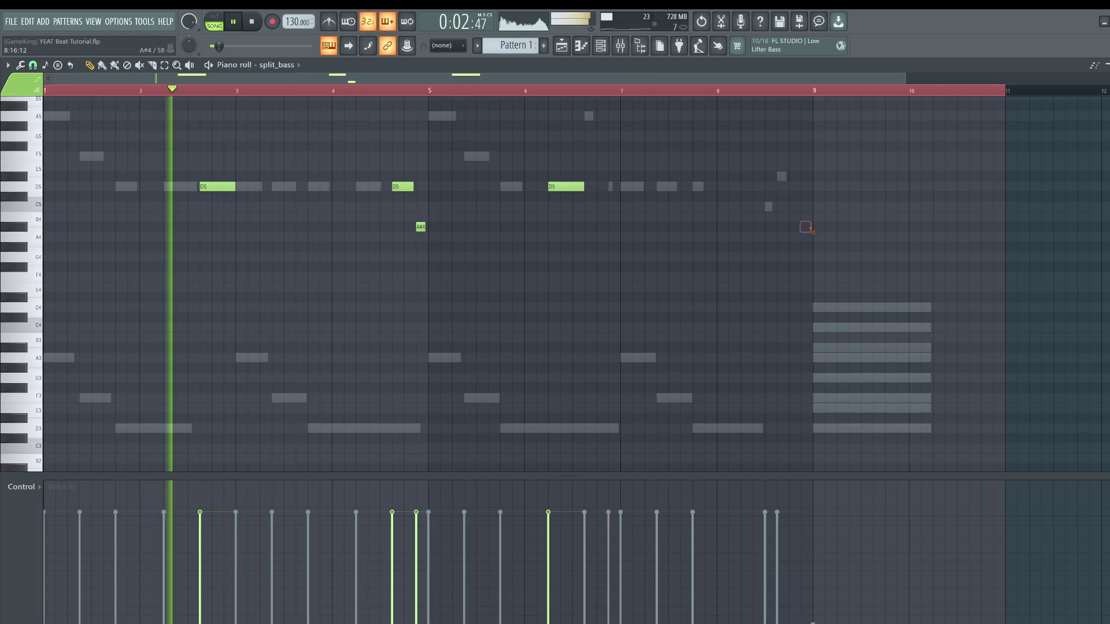
- Open the KBD 311 synth from the channel rack, set its right delay time to 1/4, and replay the song
left_click(600, 45)
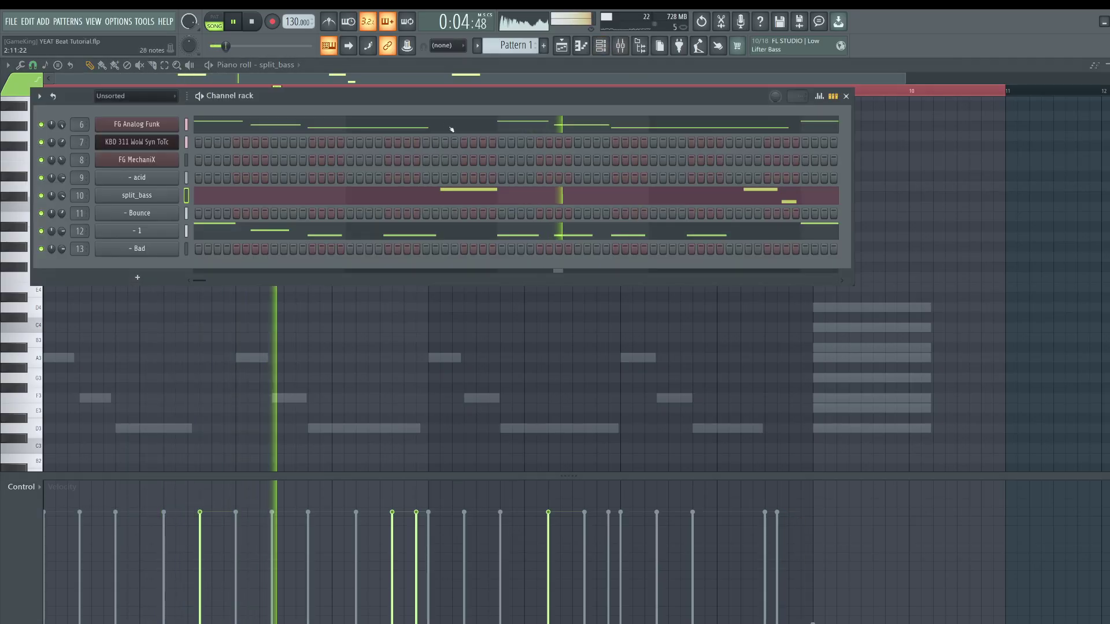
key("space")
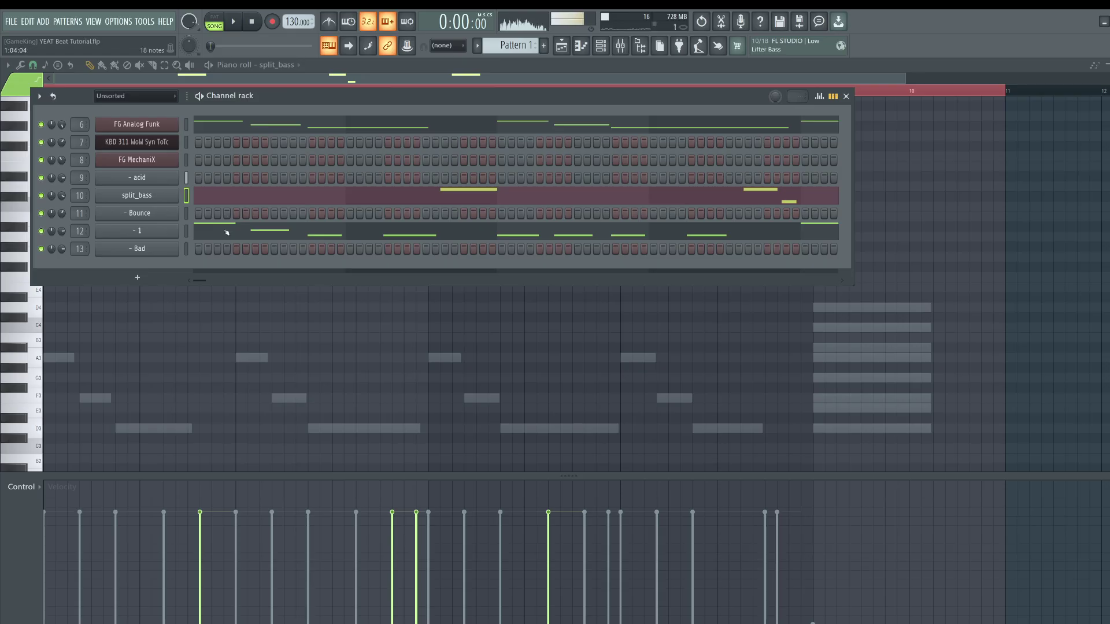
key("space")
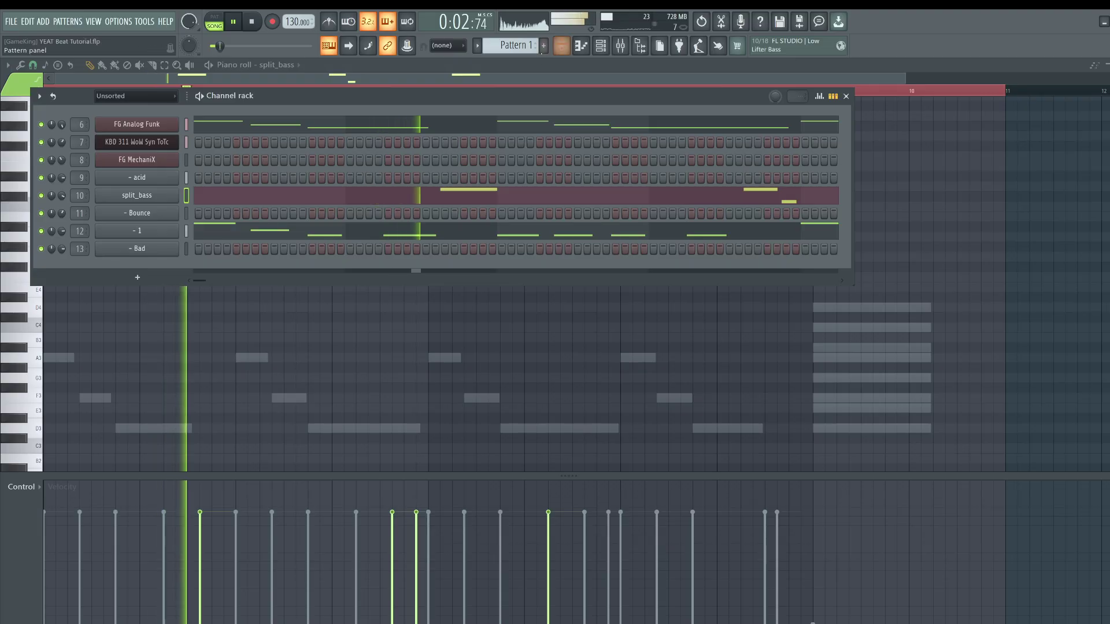
left_click(144, 142)
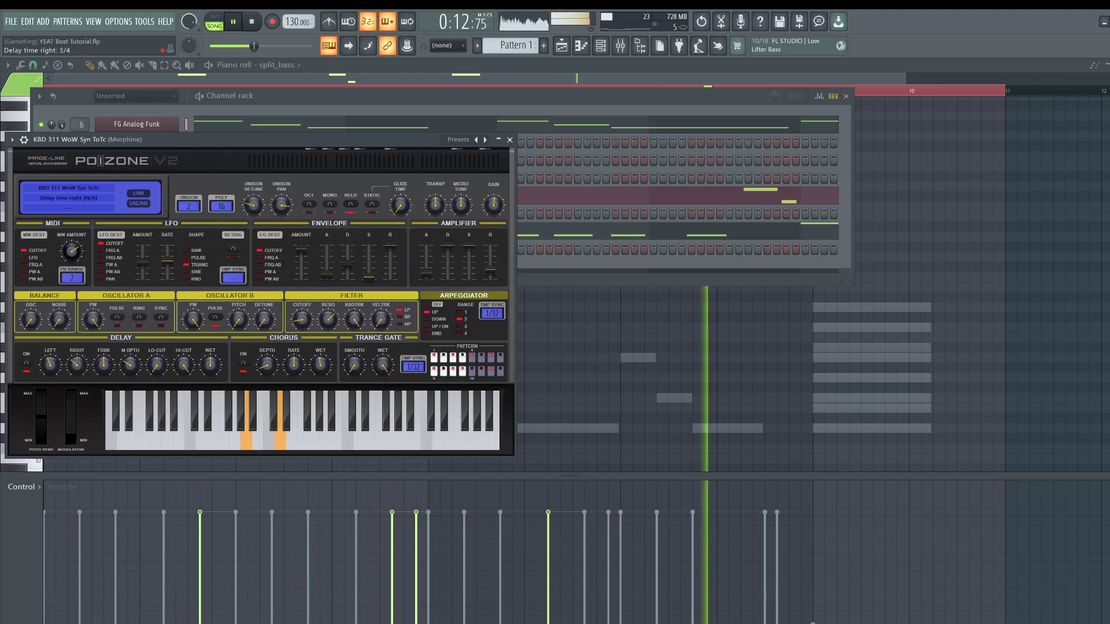
key("space")
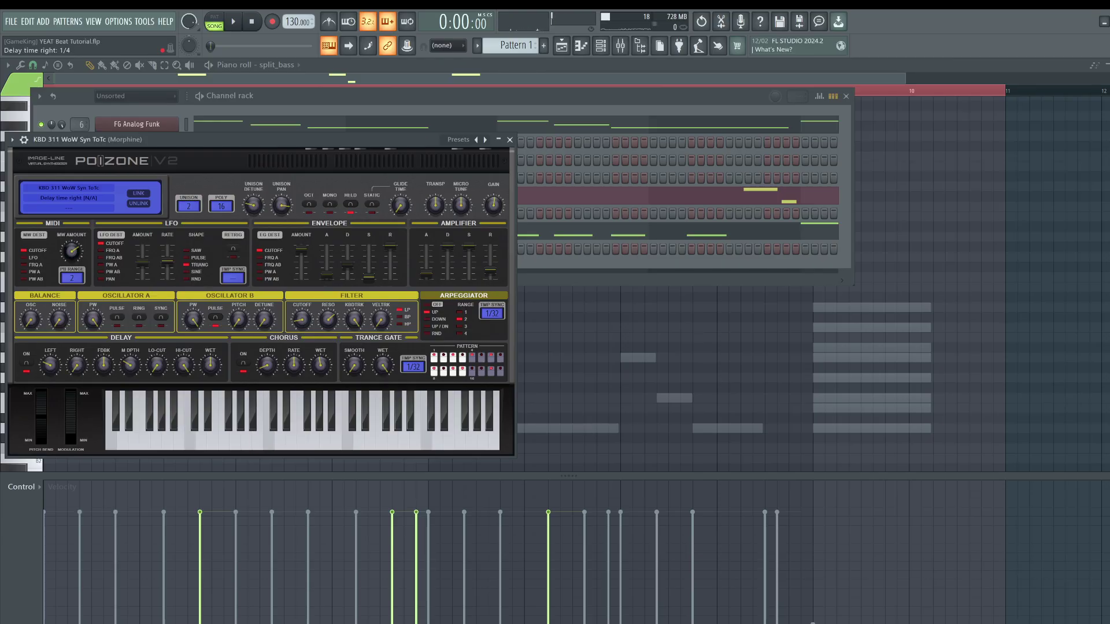
key("space")
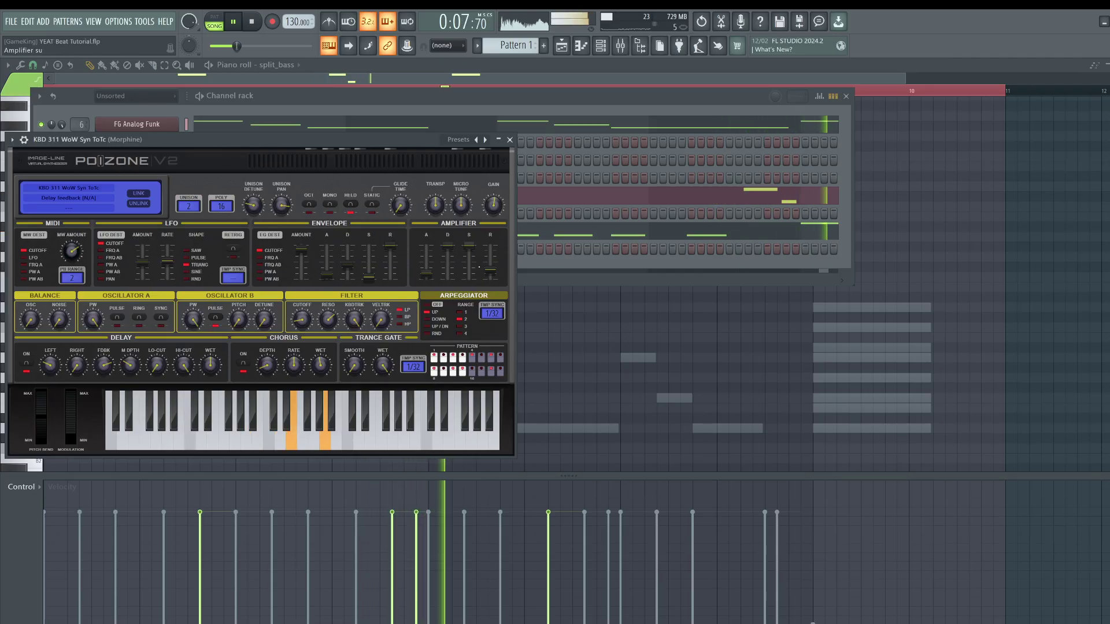
- Adjust the KBD 311 synth's amplifier release, set its arpeggiator range to 3, and close the synth
left_click_drag(490, 265, 490, 265)
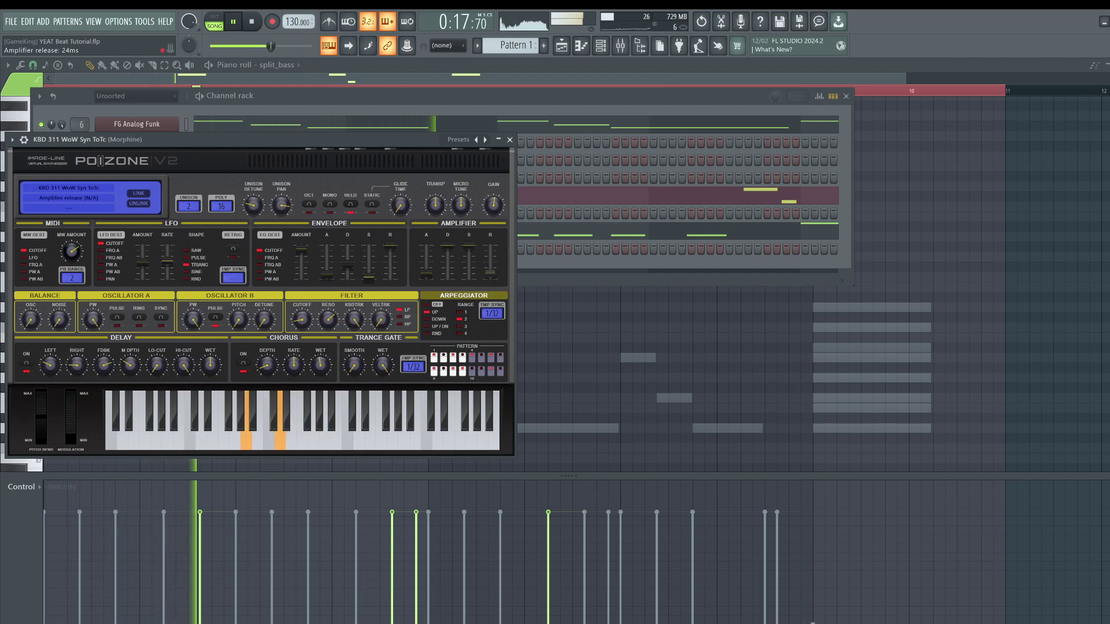
left_click_drag(490, 268, 490, 270)
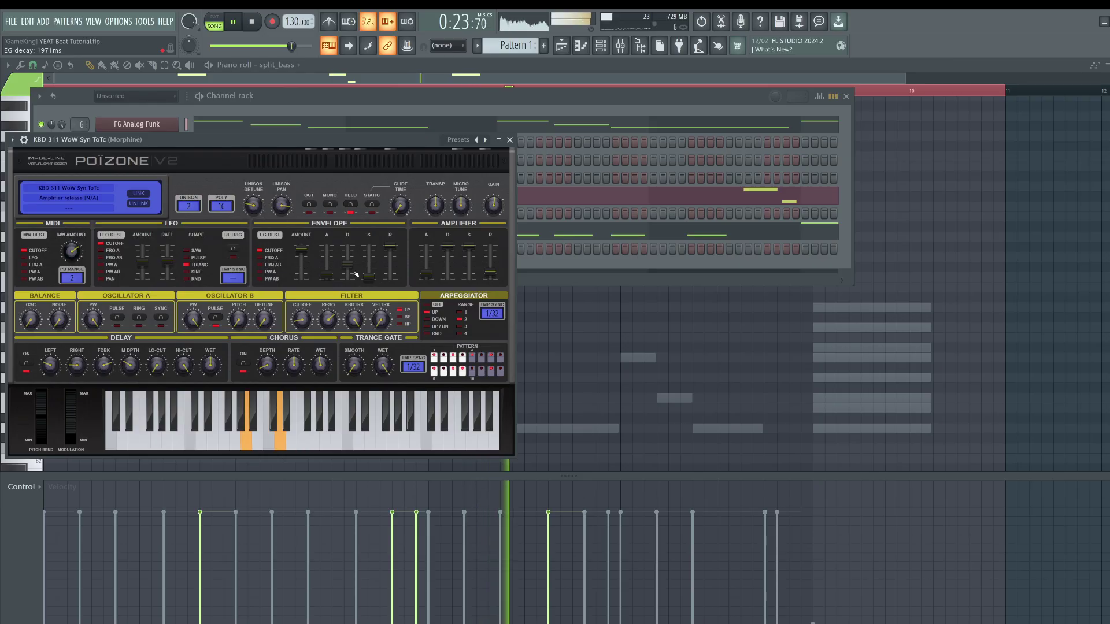
left_click(461, 326)
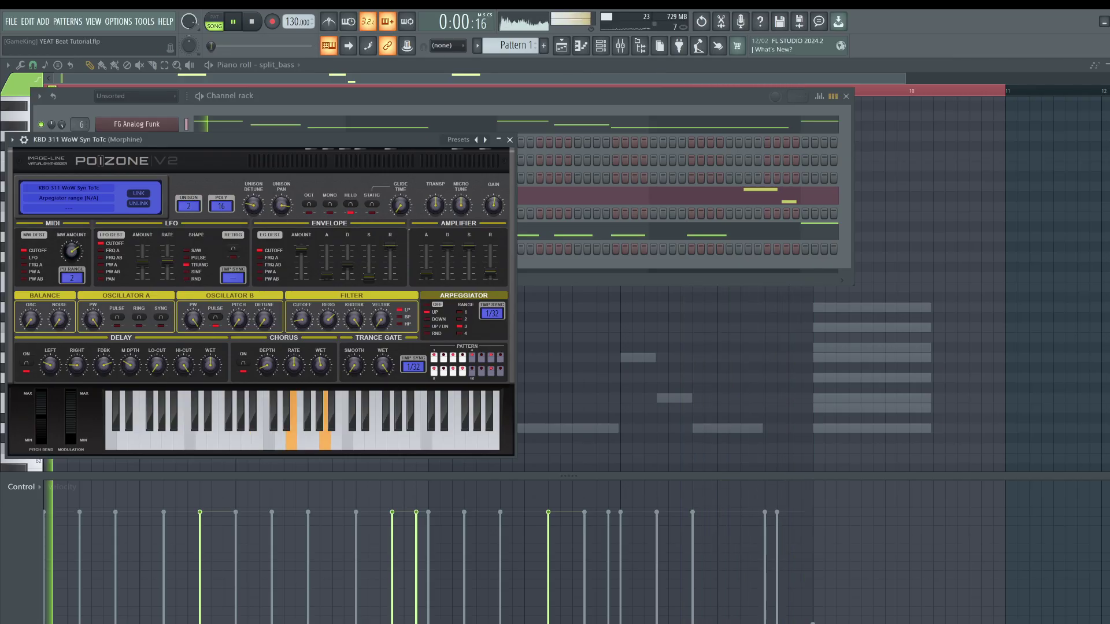
left_click(509, 140)
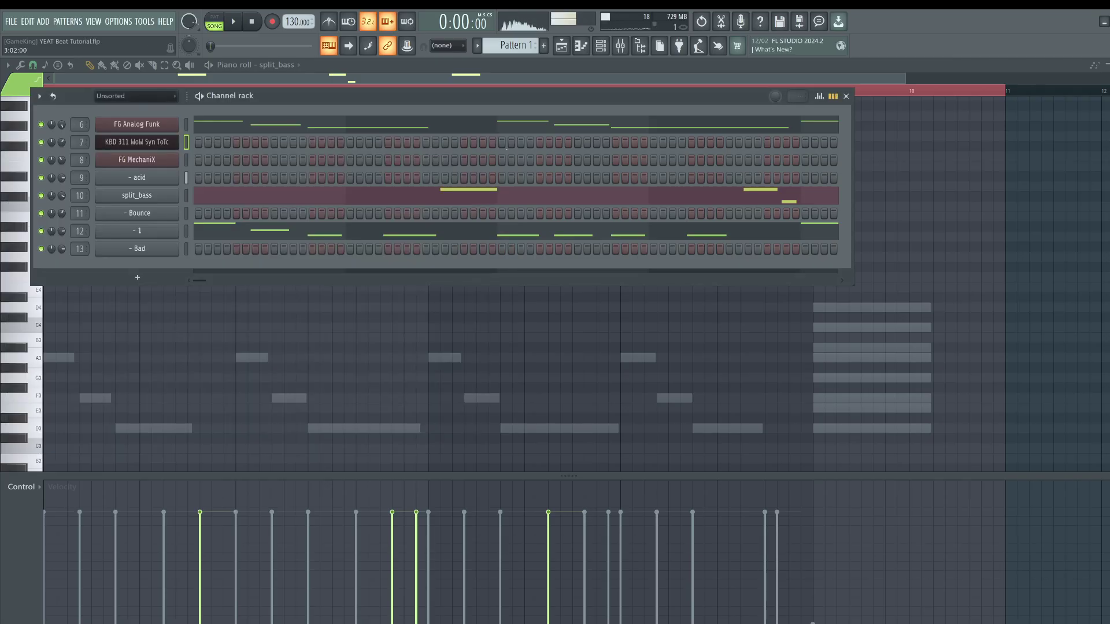
- Play the song and review the KBD 311 synth's channel settings and plugin controls
key("F6")
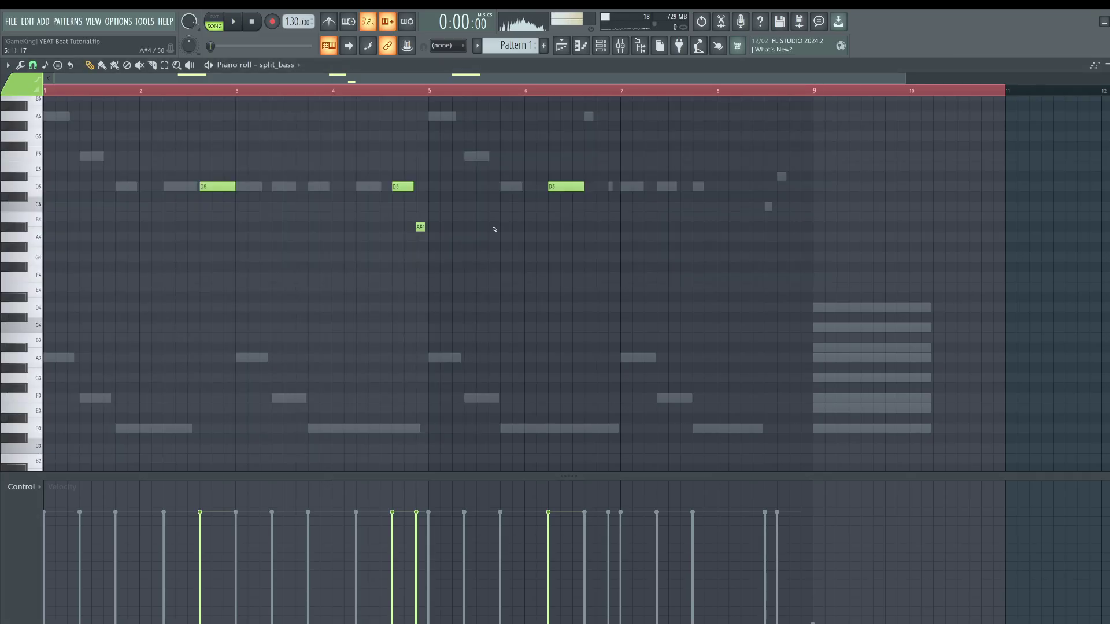
key("space")
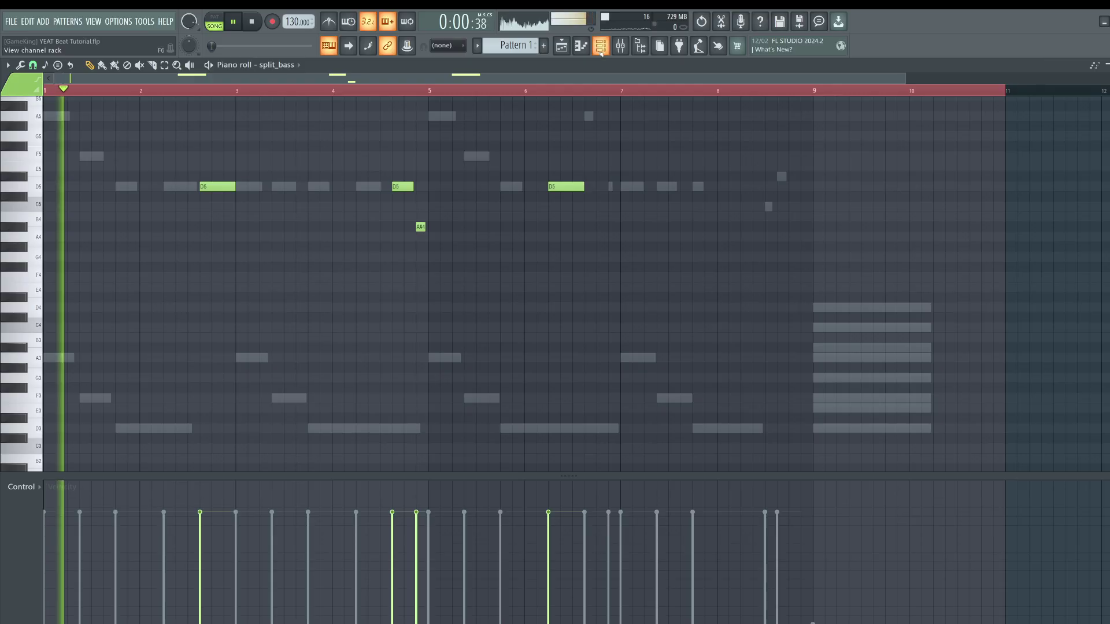
key("F6")
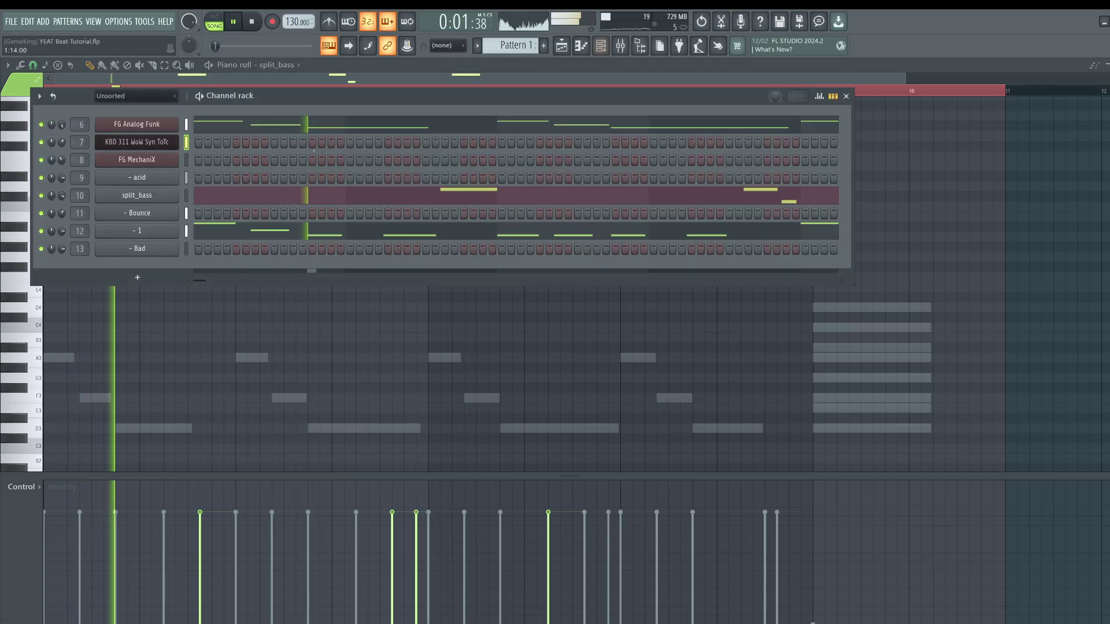
left_click(162, 142)
left_click(50, 161)
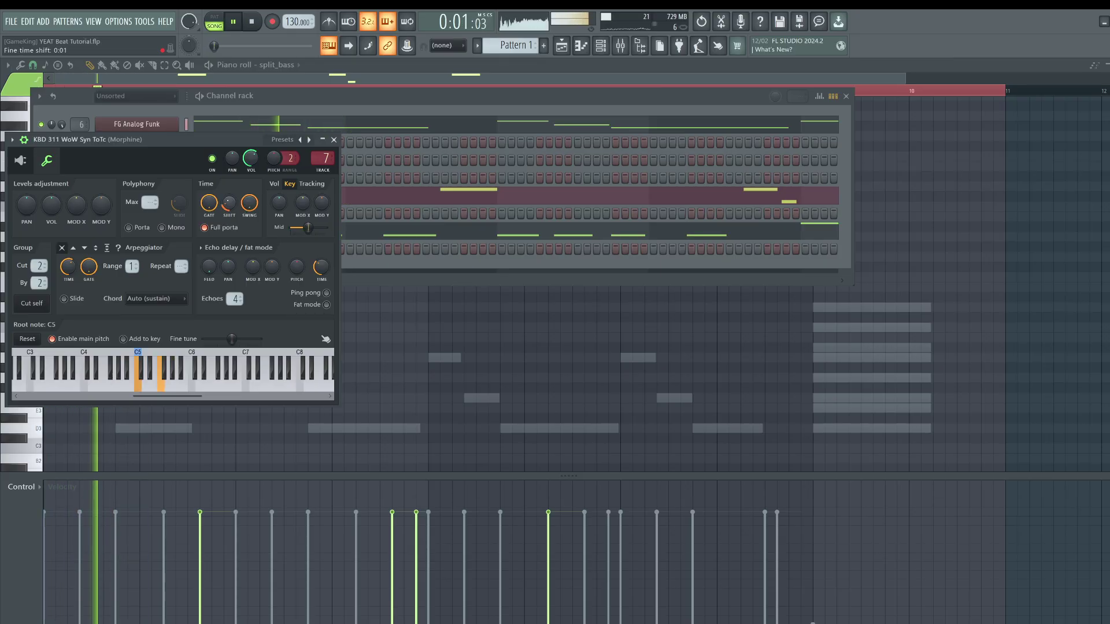
left_click(21, 160)
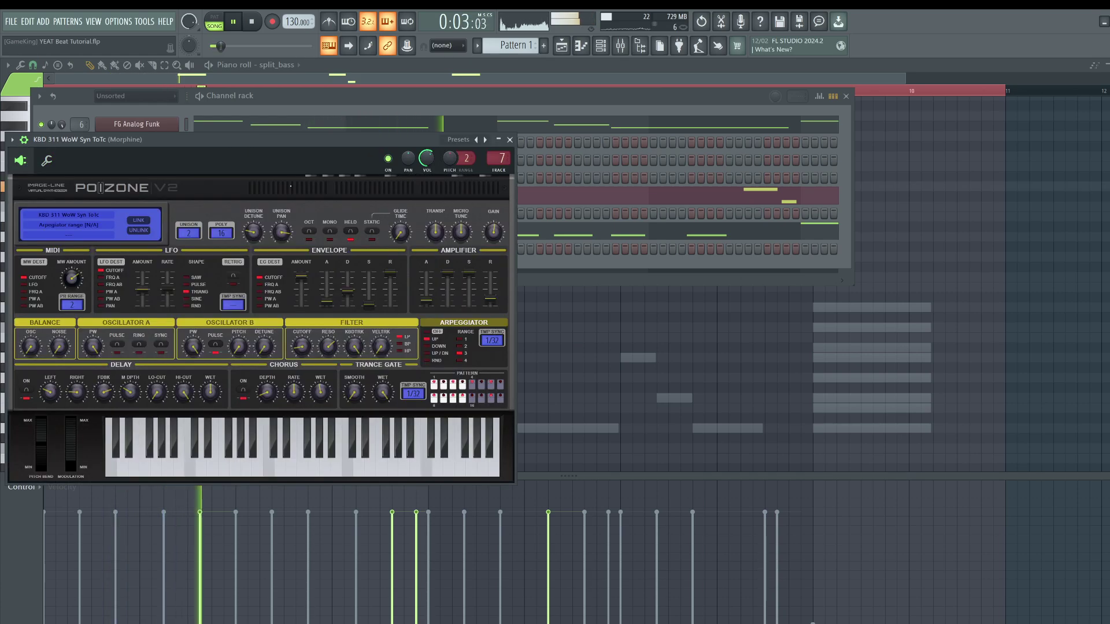
left_click(510, 140)
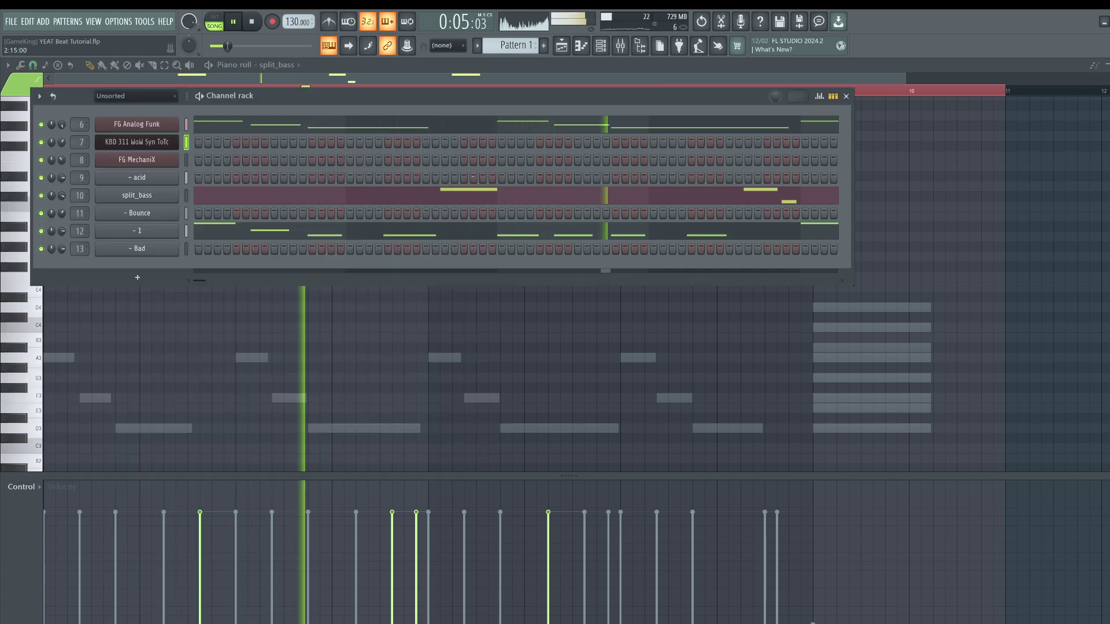
- Stop playback, mute the FG Analog Funk channel, and open the "- 1" channel's notes in the piano roll
left_click(386, 306)
key("space")
left_click(601, 45)
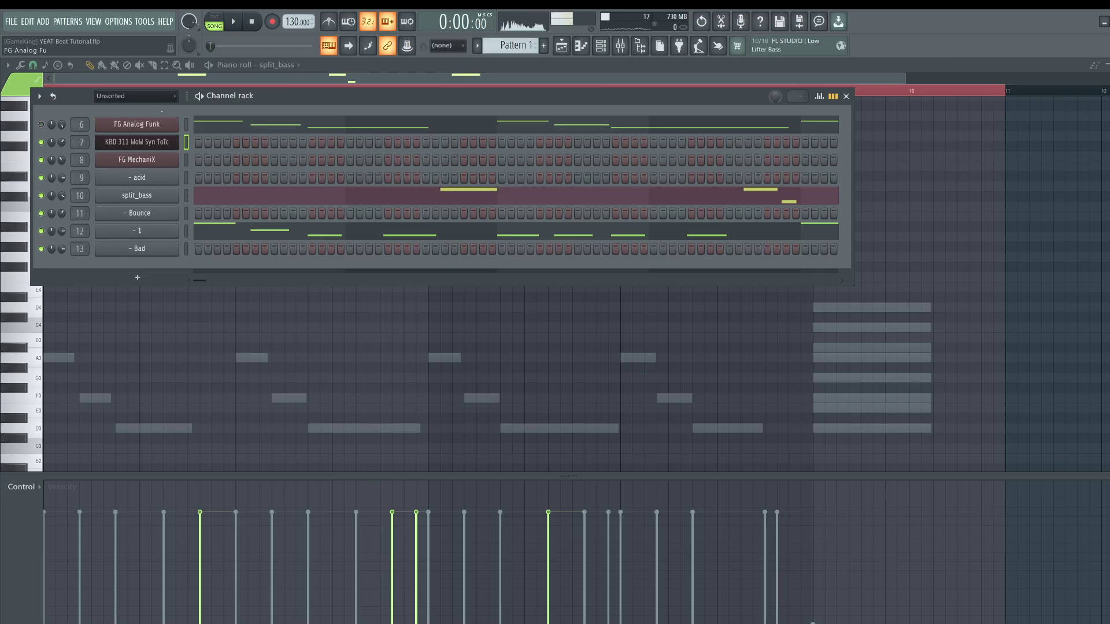
left_click(211, 231)
- Lower the first "- 1" note to D5 and the second to D#5, and delete the D5 note in bar 2 during playback
key("space")
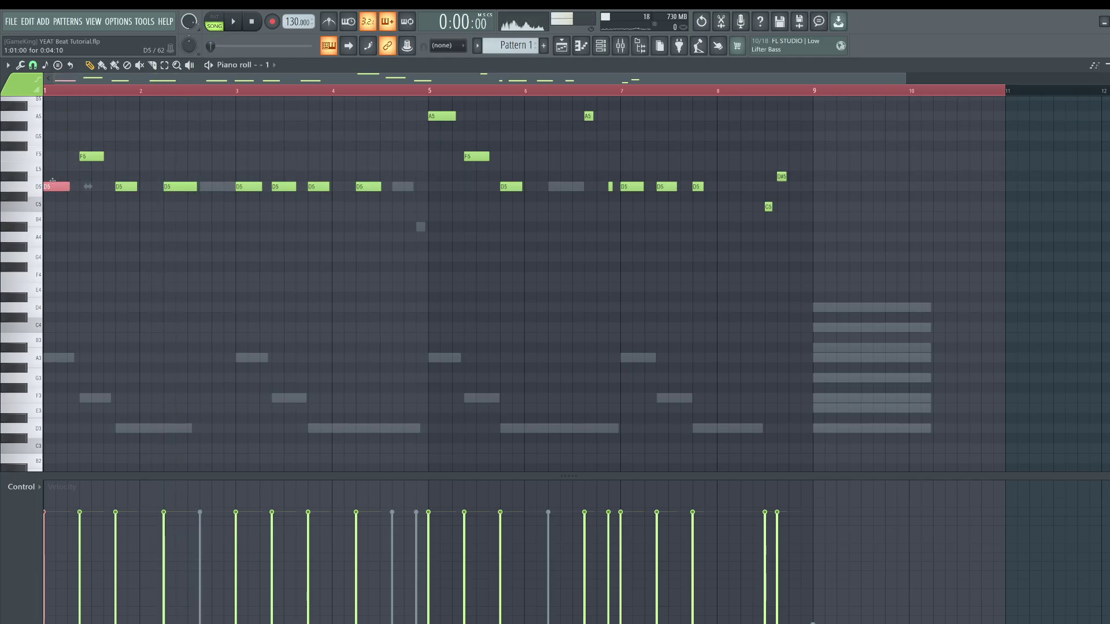
key("space")
left_click_drag(85, 157, 85, 193)
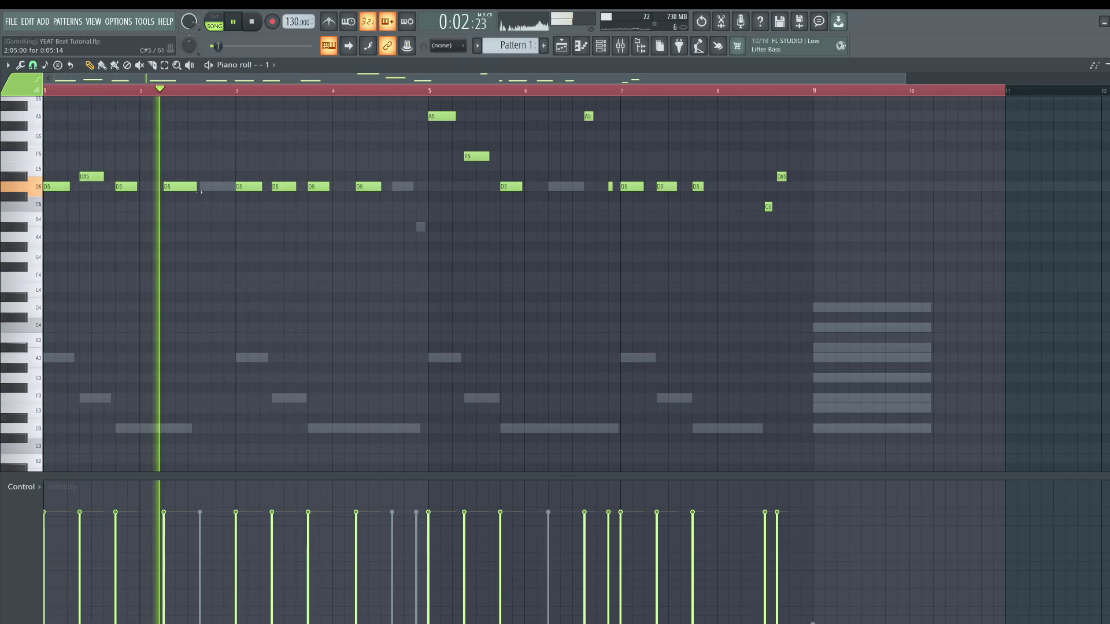
right_click(182, 187)
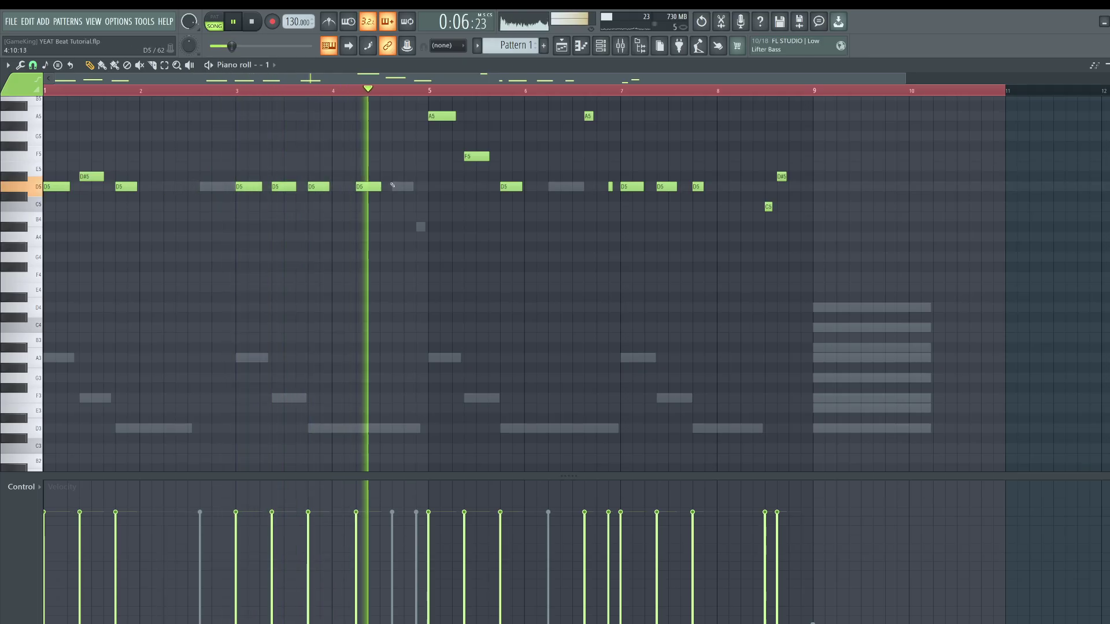
scroll(445, 206, "up", 4)
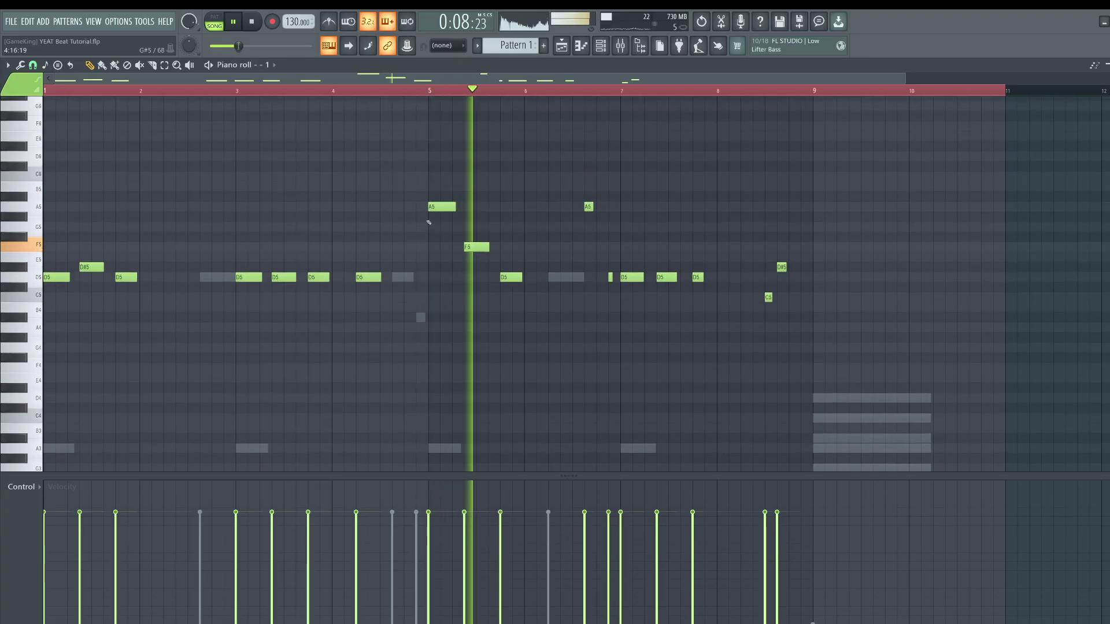
- Lower the A5 note in bar 6 of the "- 1" melody to D5
left_click(588, 207)
key("Down")
key("Down")
key("Down")
key("Down")
key("Down")
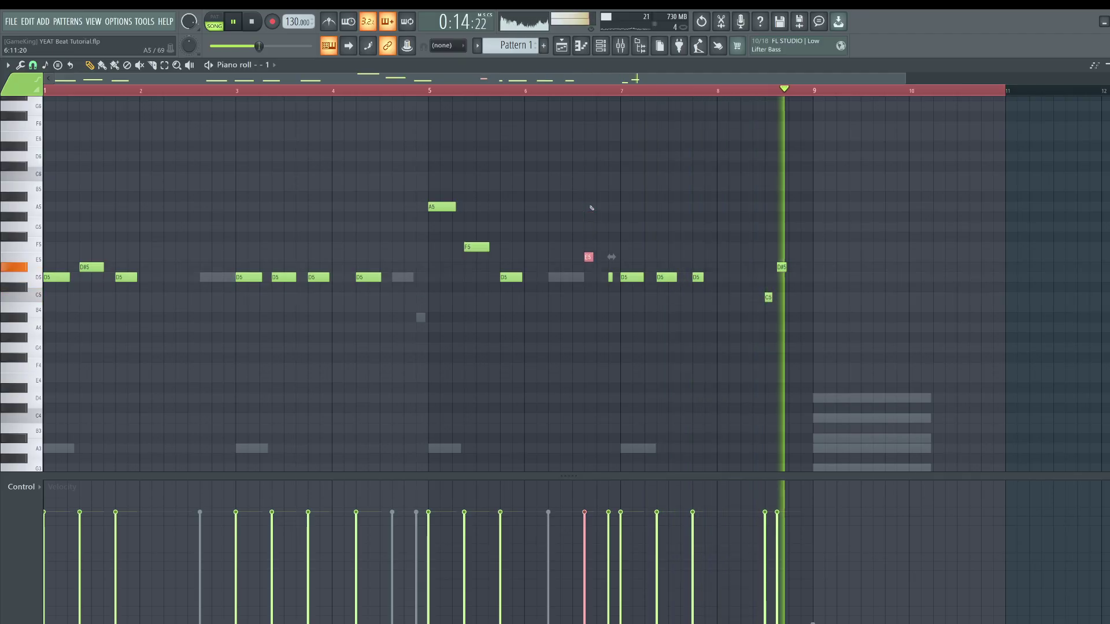
key("Down")
key("Down")
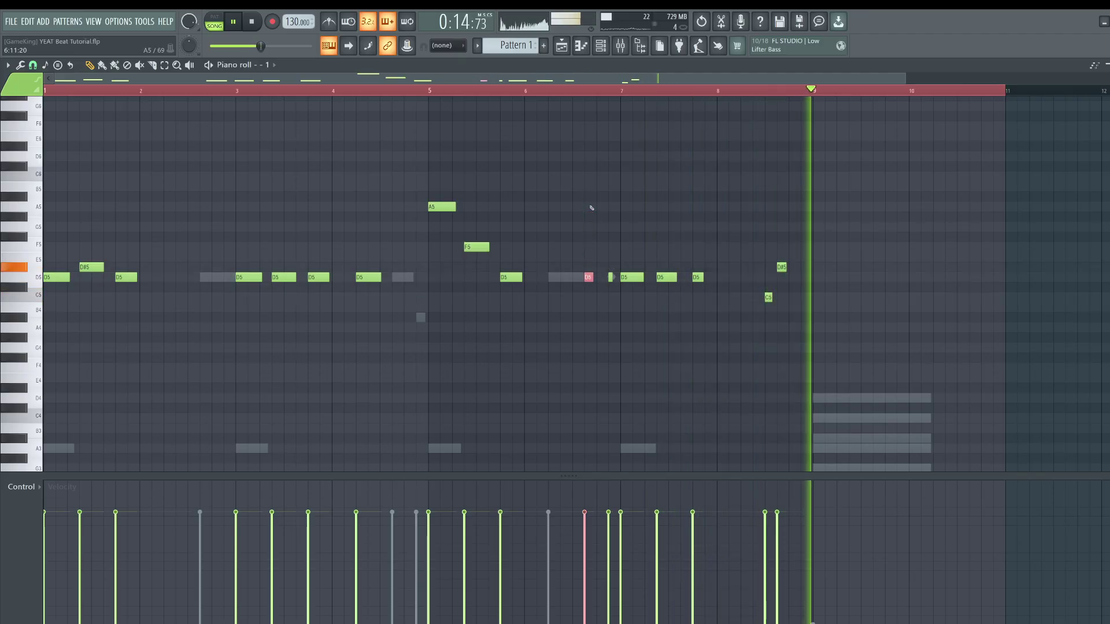
- In the FG Analog Funk channel's notes, lower the first two notes of bar 1 to D3 and D#3
left_click(601, 48)
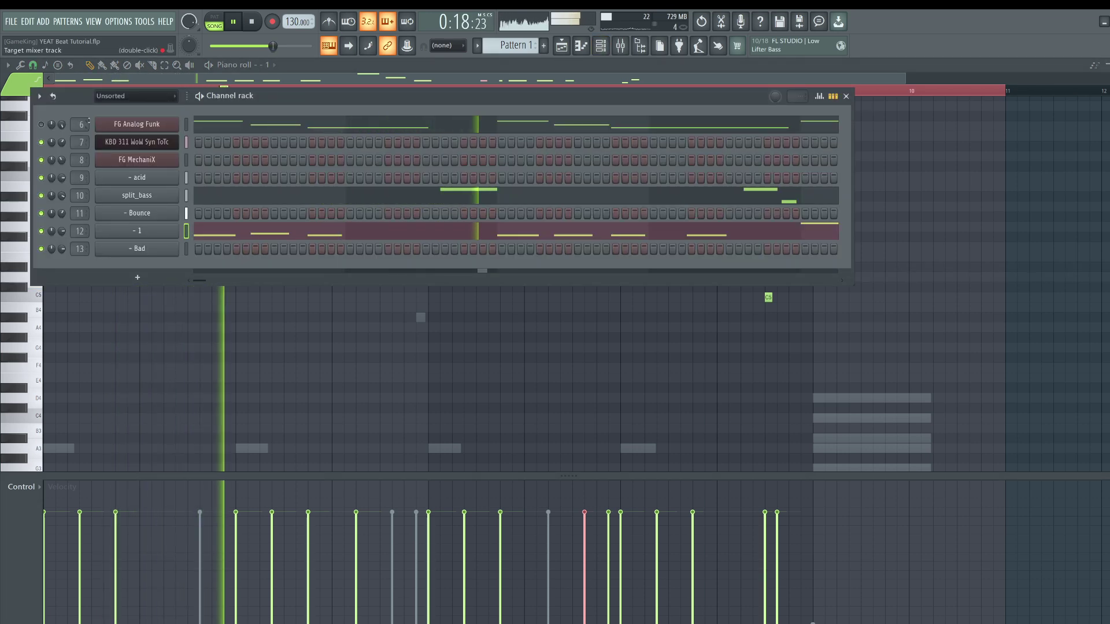
left_click(245, 126)
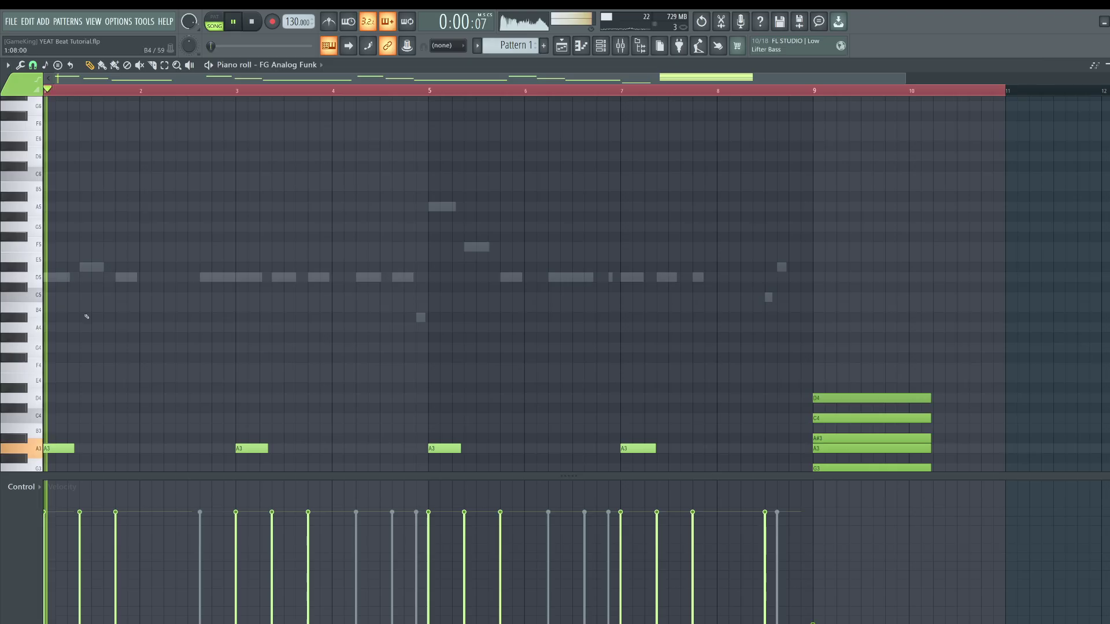
scroll(87, 317, "down", 4)
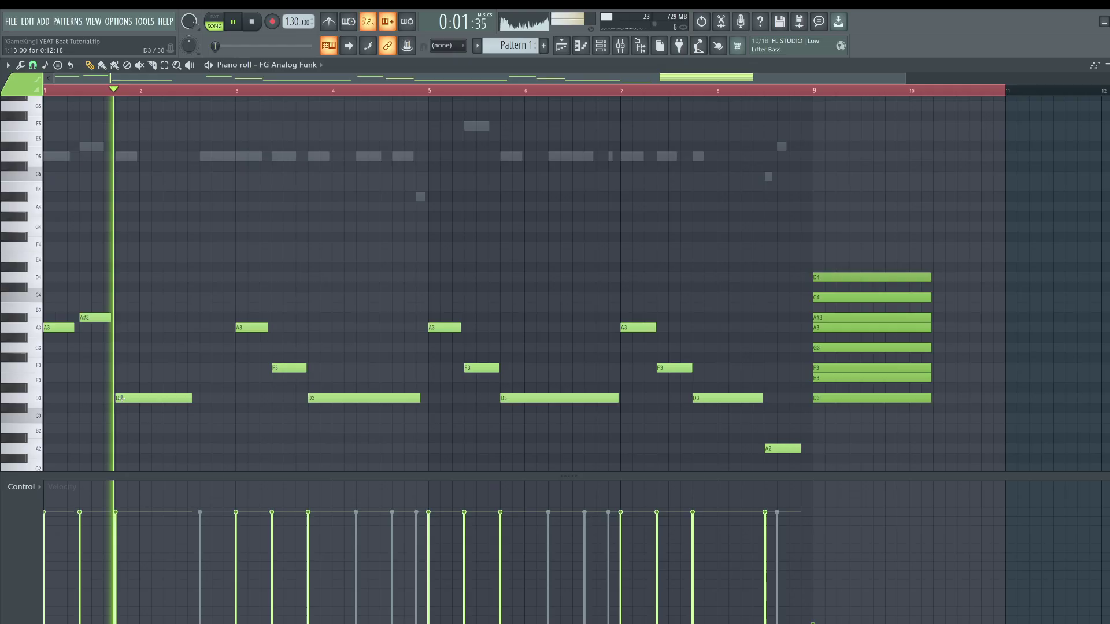
left_click_drag(62, 332, 106, 309)
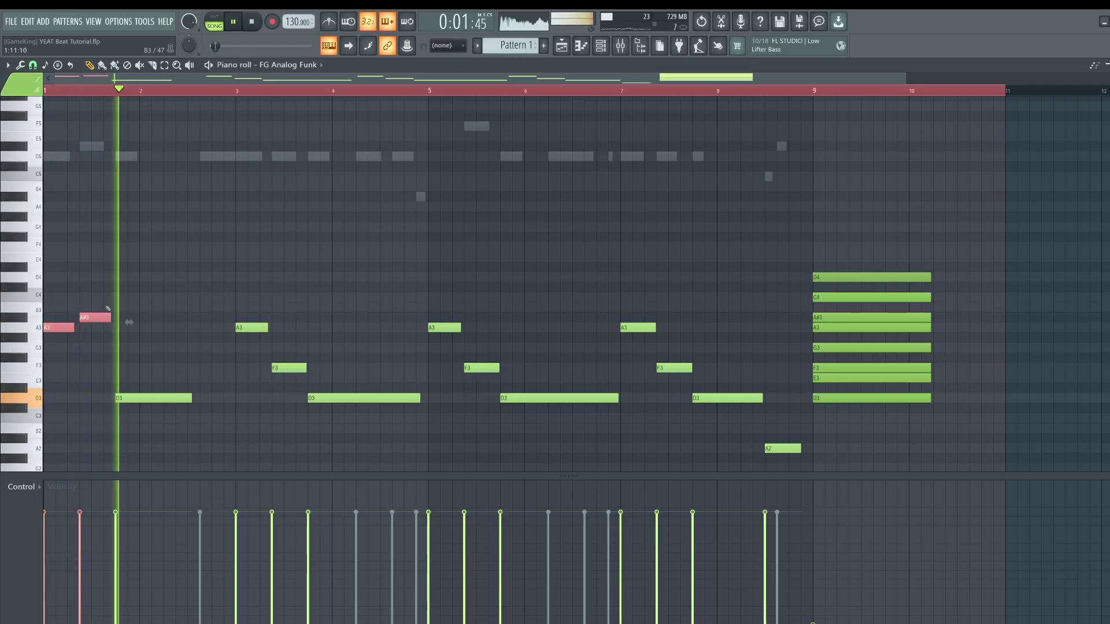
key("shift+Down")
key("shift+Down")
key("shift+Down")
key("shift+Down")
key("shift+Down")
key("shift+Down")
key("shift+Down")
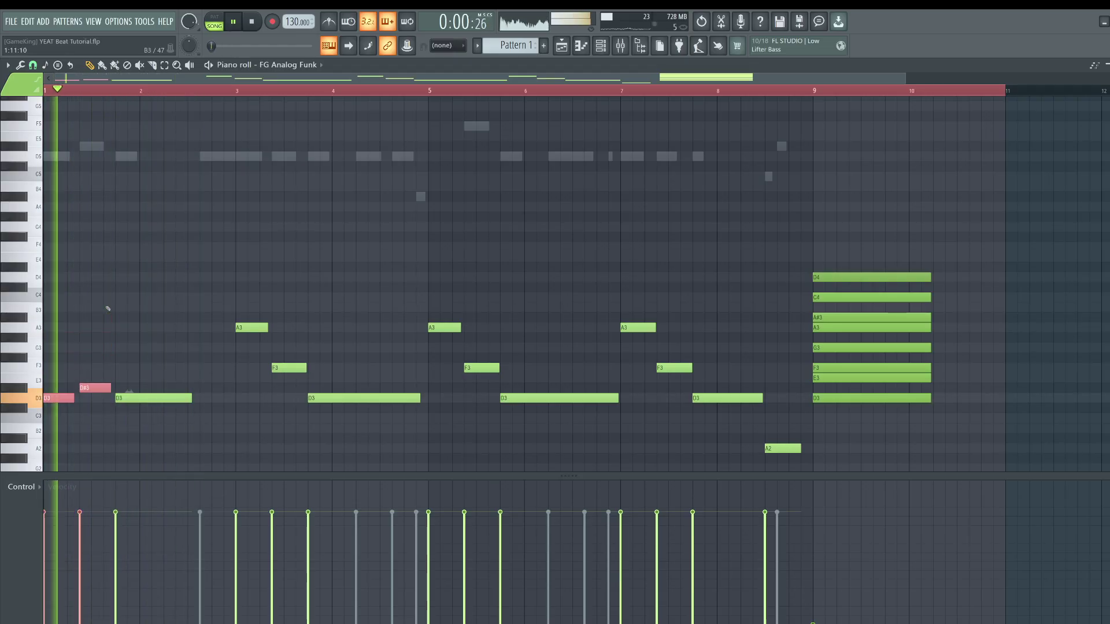
left_click(110, 305, "ctrl")
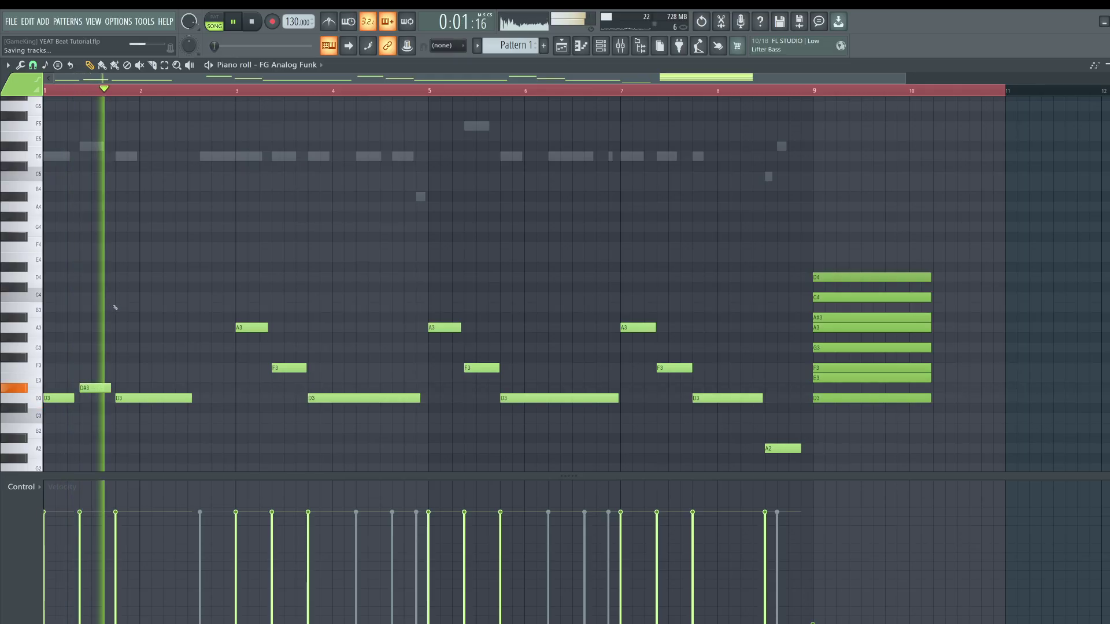
- Adjust the FG Analog Funk synth's filter envelope with a 6.269 s decay and 51 % amount, then close the synth
left_click(600, 45)
left_click(149, 126)
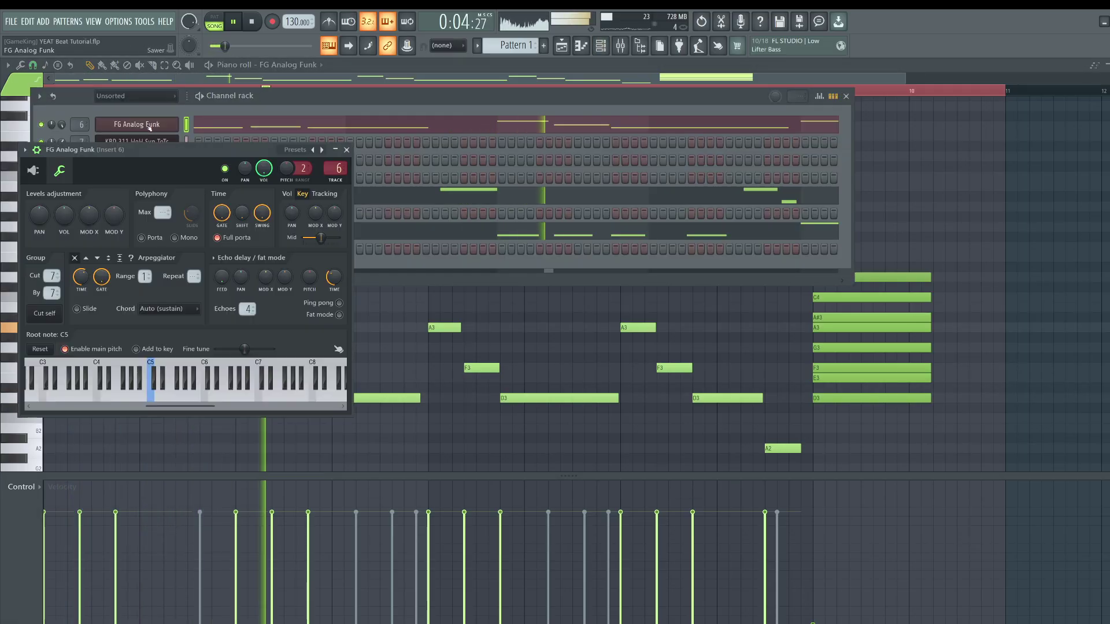
key("space")
left_click(33, 170)
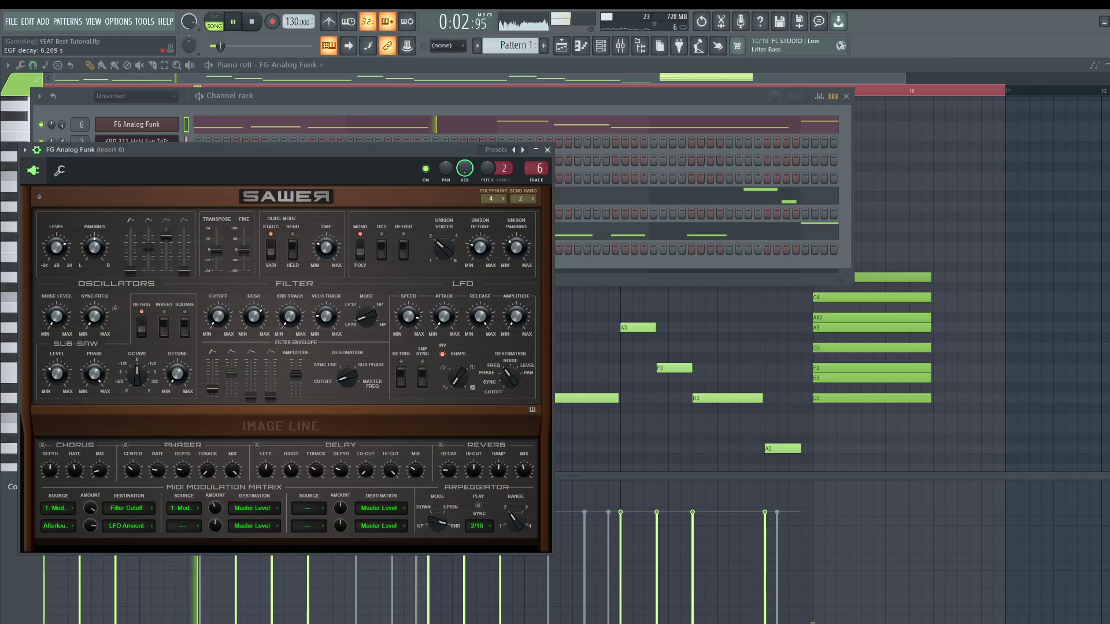
left_click(548, 151)
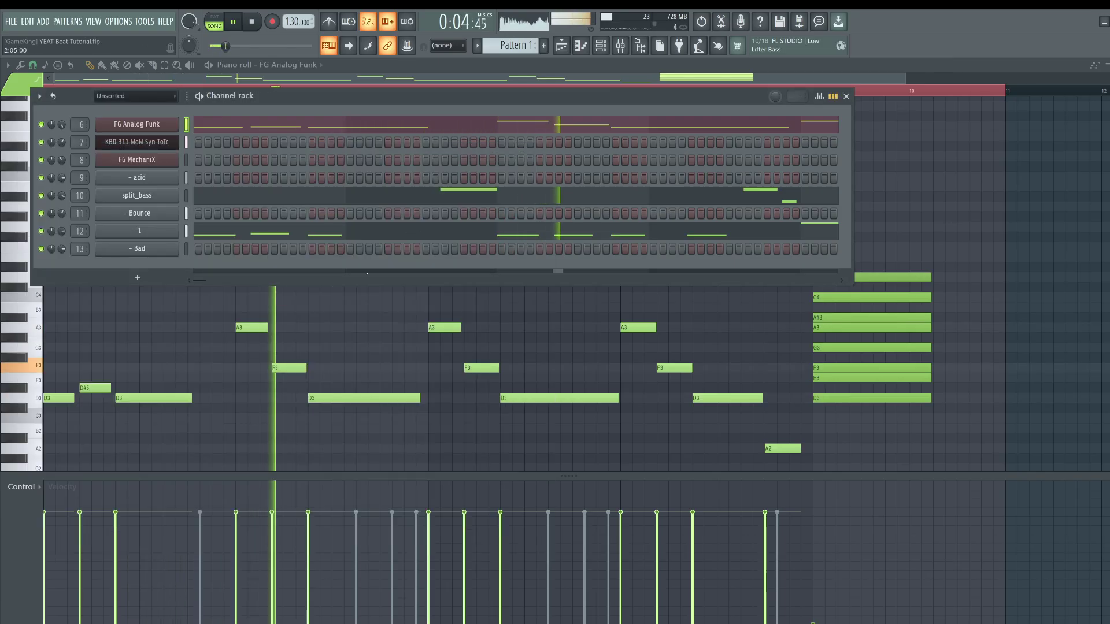
left_click(160, 125)
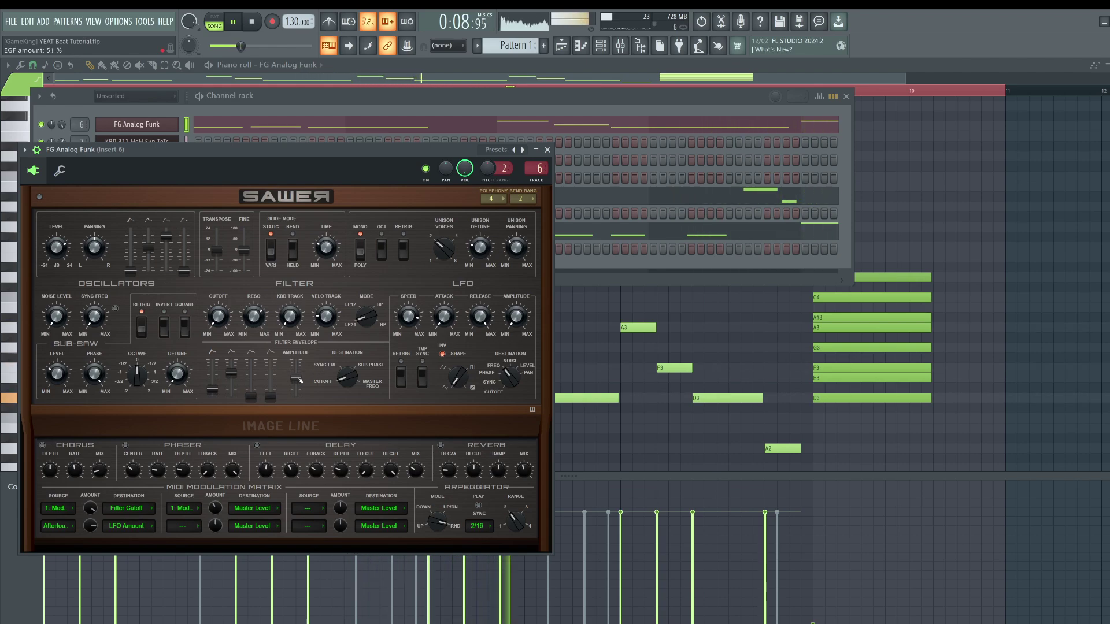
left_click(579, 308)
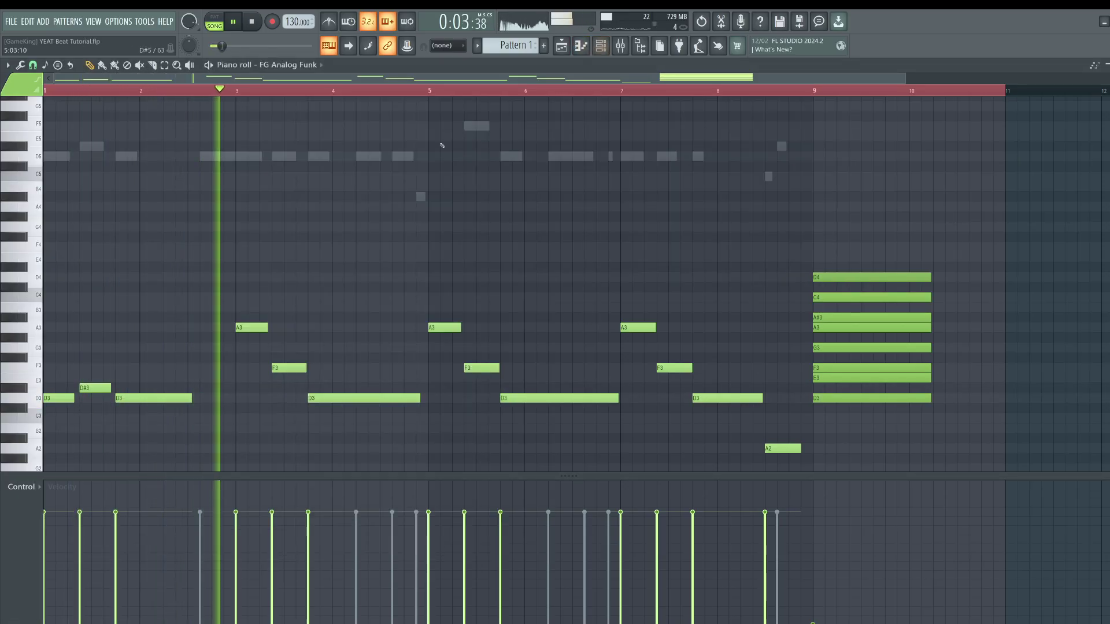
- Delete FG Analog Funk's A3 and F3 notes in bar 3 and replace bar 1's D#3 with a shorter one starting mid-bar
right_click(286, 367)
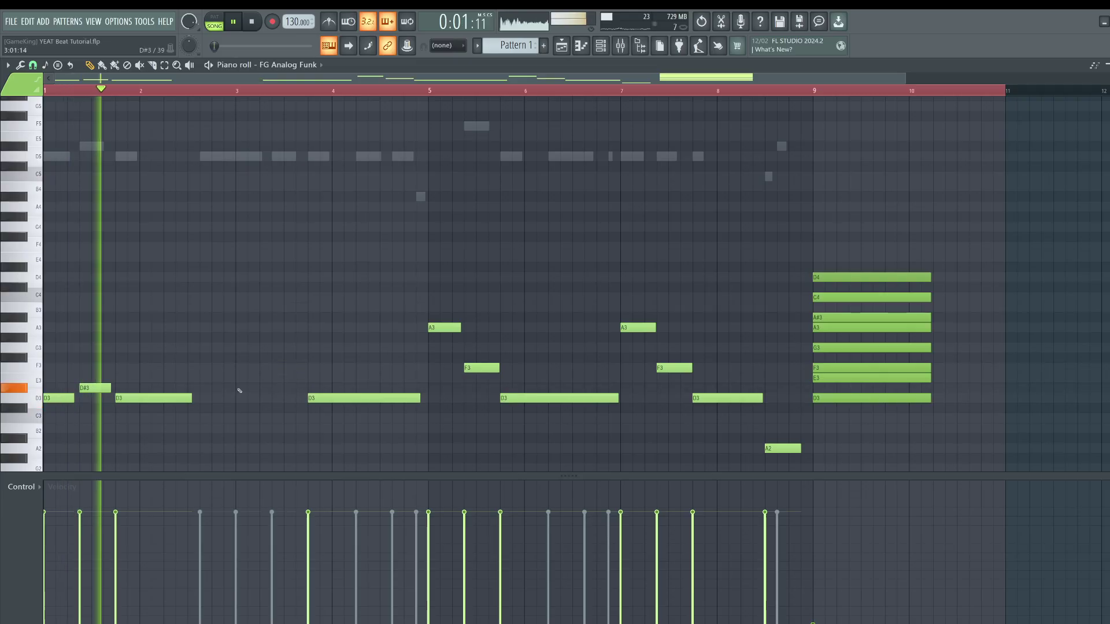
mouse_move(90, 388)
left_mouse_down()
mouse_move(89, 405)
mouse_move(95, 388)
left_mouse_up()
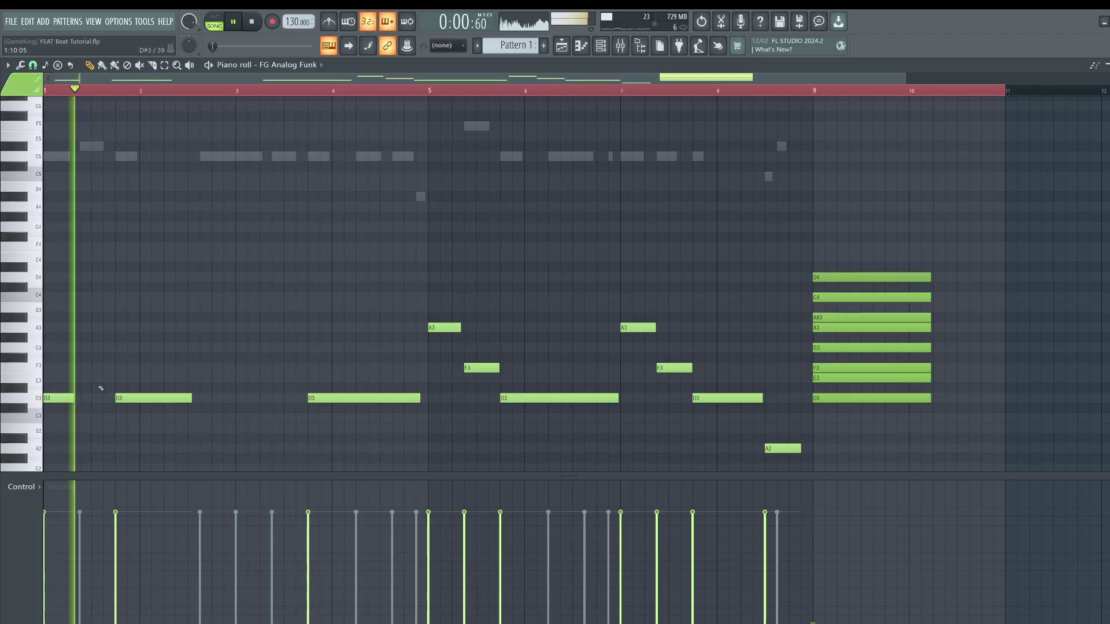
left_click_drag(101, 387, 110, 388)
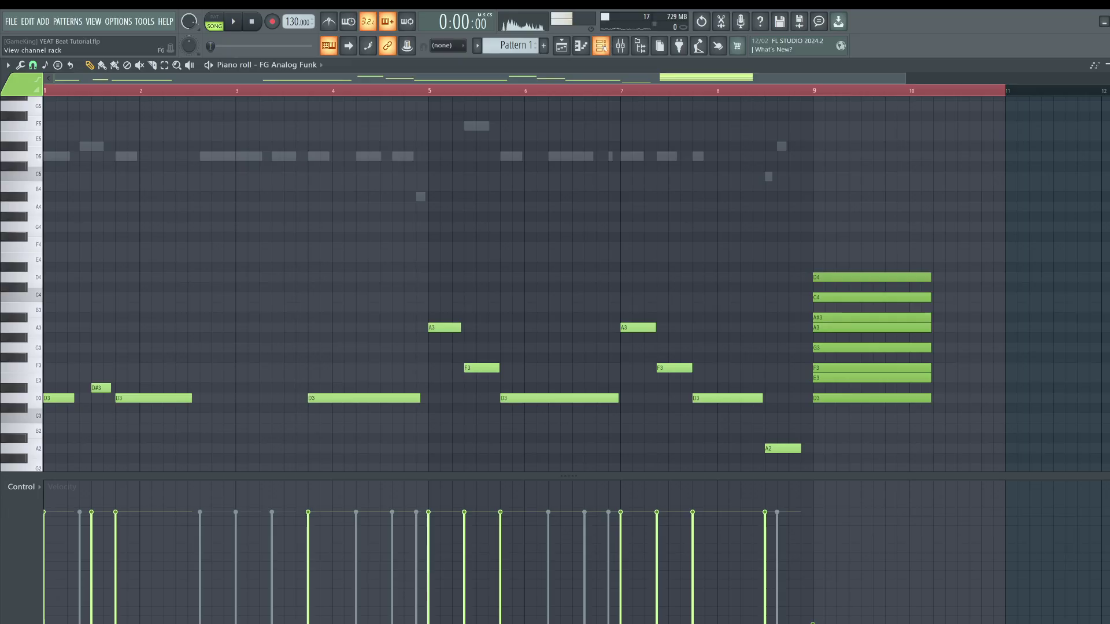
- In the "- 1" melody, shift the D#5 note in bar 1 and the F5 note in bar 5 to start mid-bar
key("F6")
left_click(263, 235)
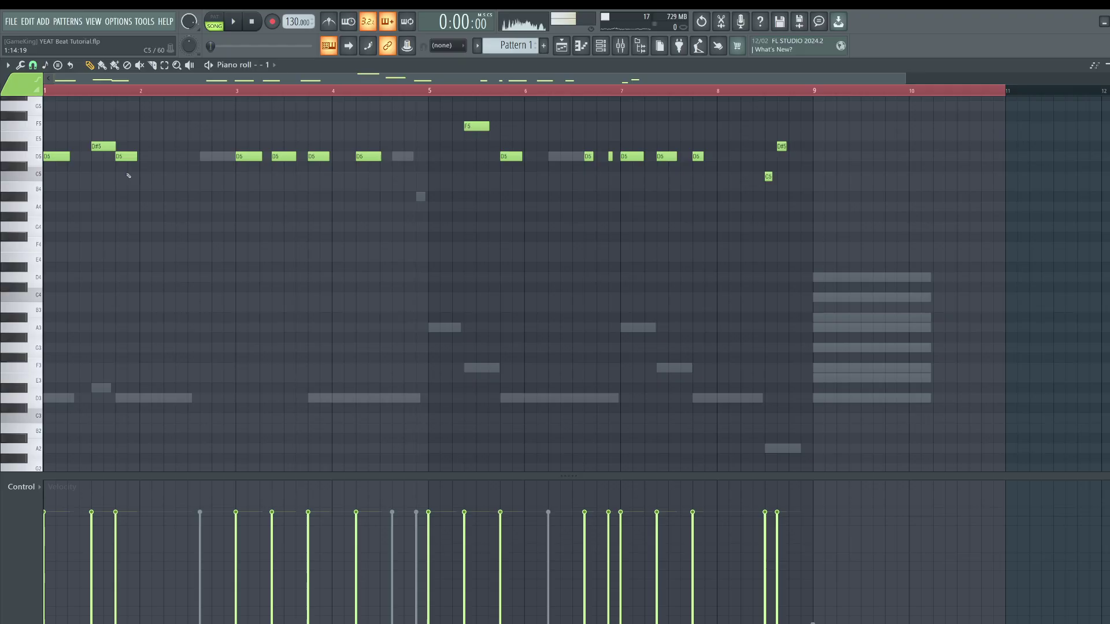
key("space")
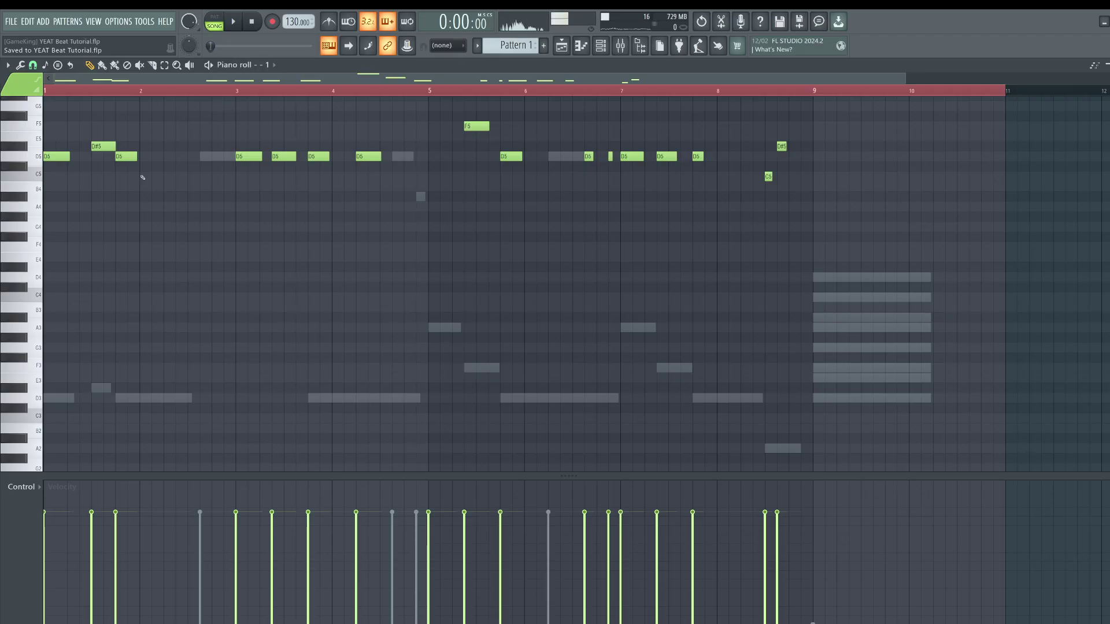
key("space")
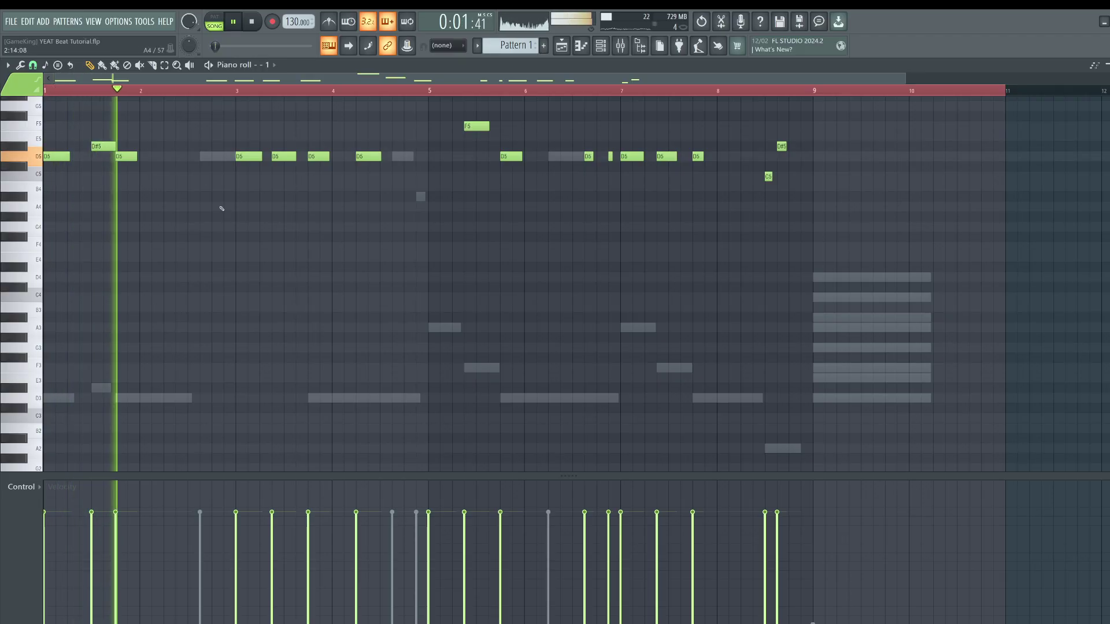
scroll(479, 154, "up", 1)
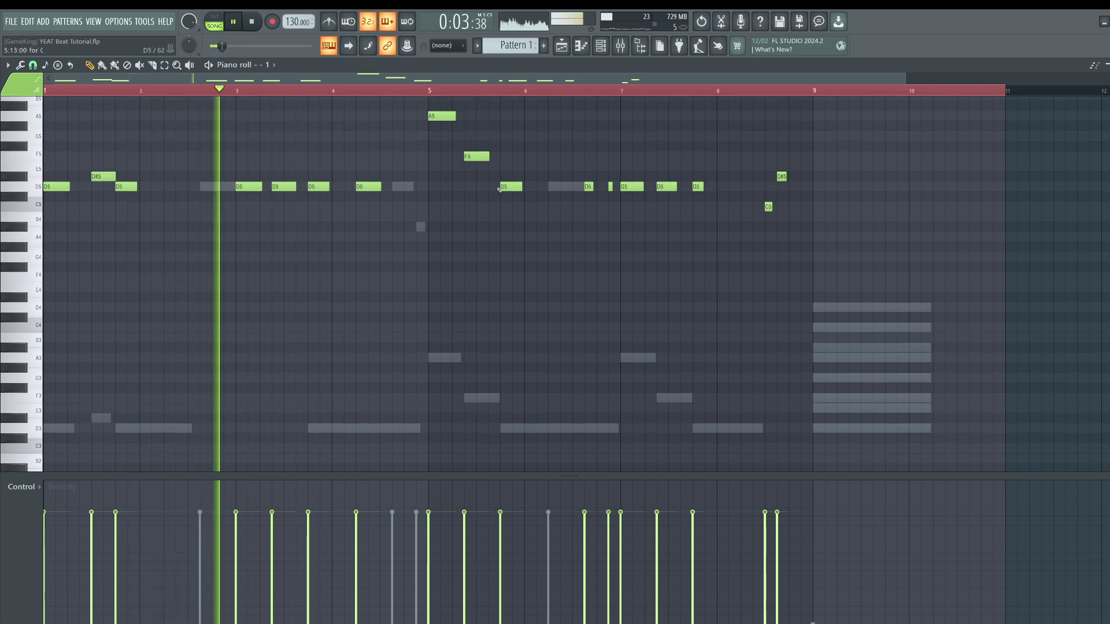
left_click_drag(479, 155, 490, 155)
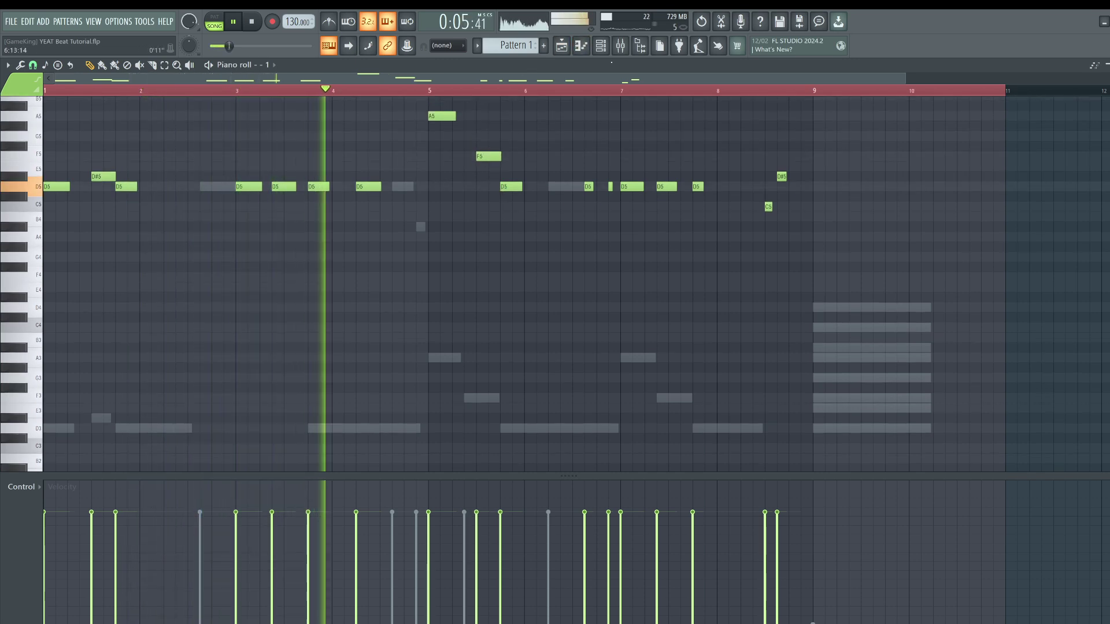
- Delete FG Analog Funk's notes in bars 5 to 8 and copy the opening D3, D#3, D3 phrase to bar 5
left_click(601, 48)
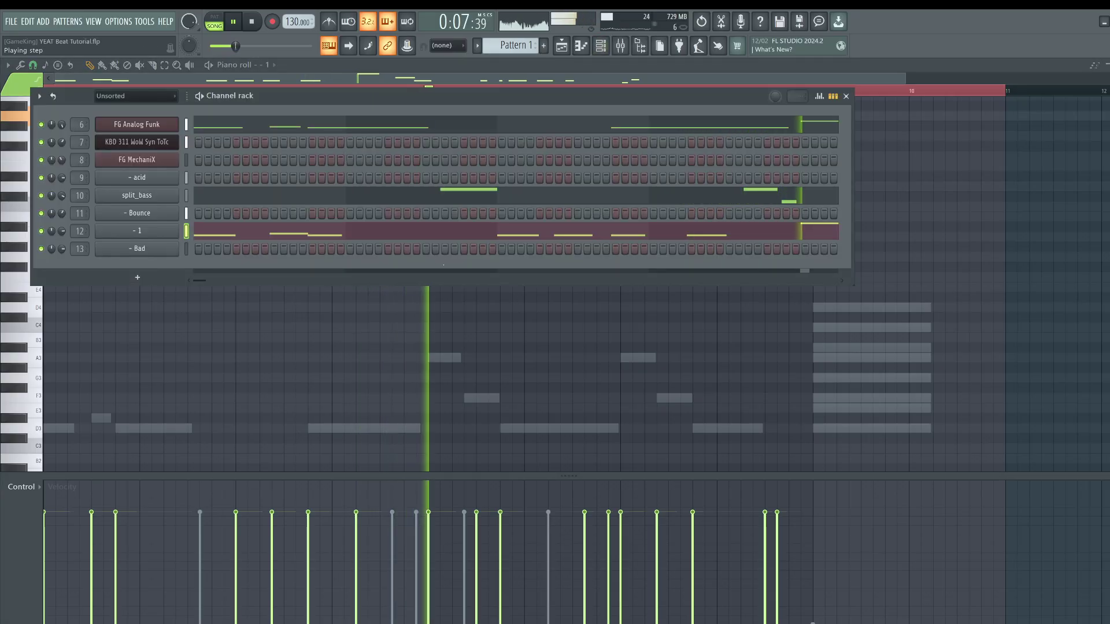
left_click(533, 127)
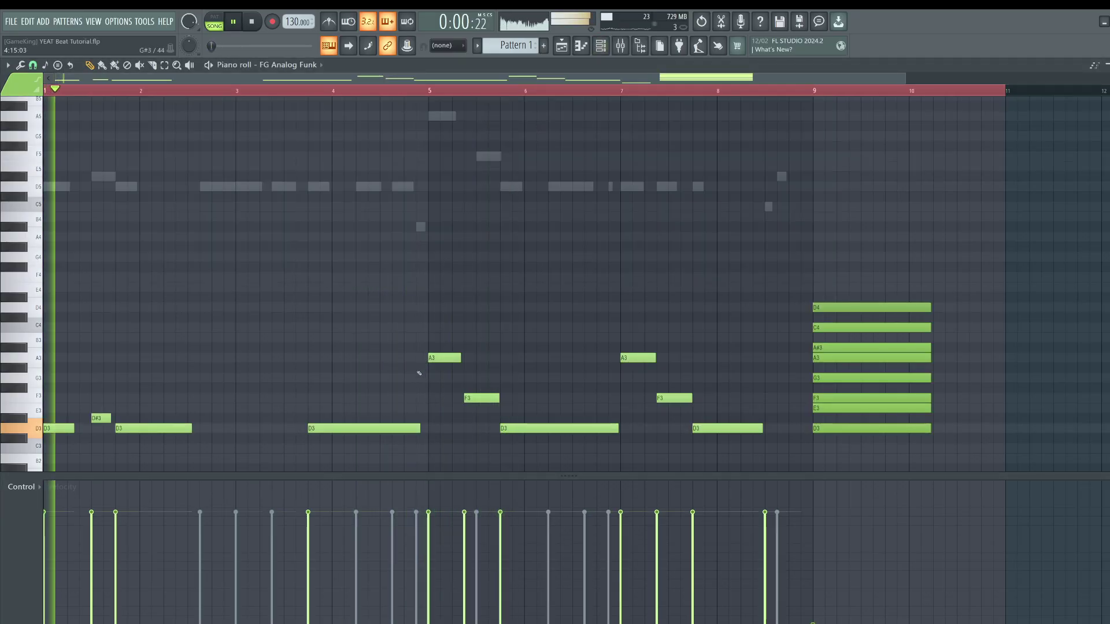
scroll(419, 372, "down", 5)
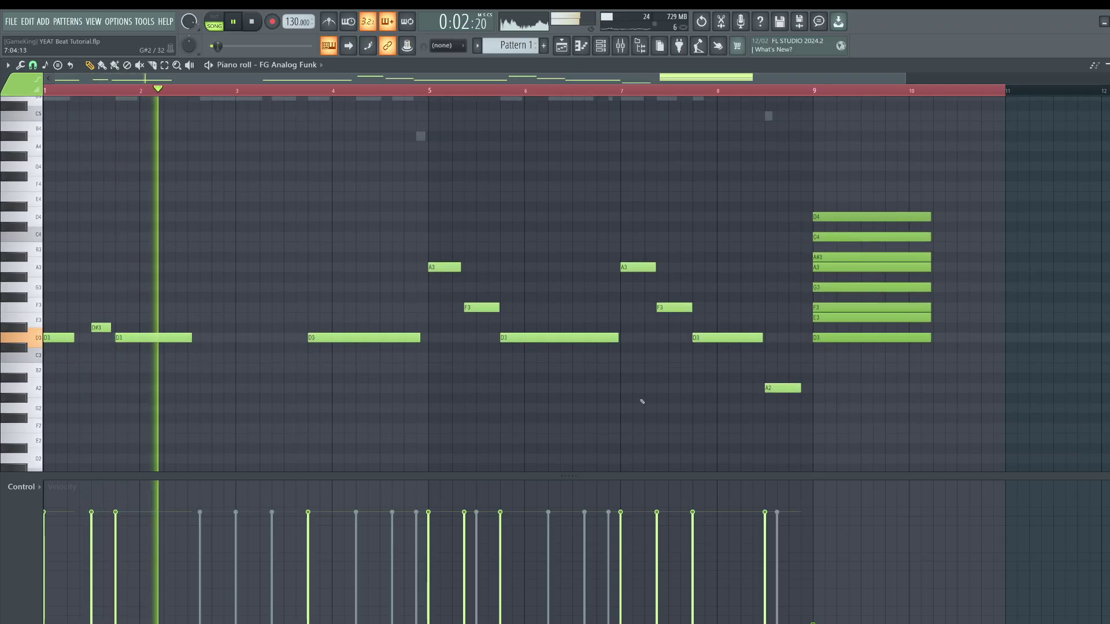
left_click_drag(762, 414, 436, 206)
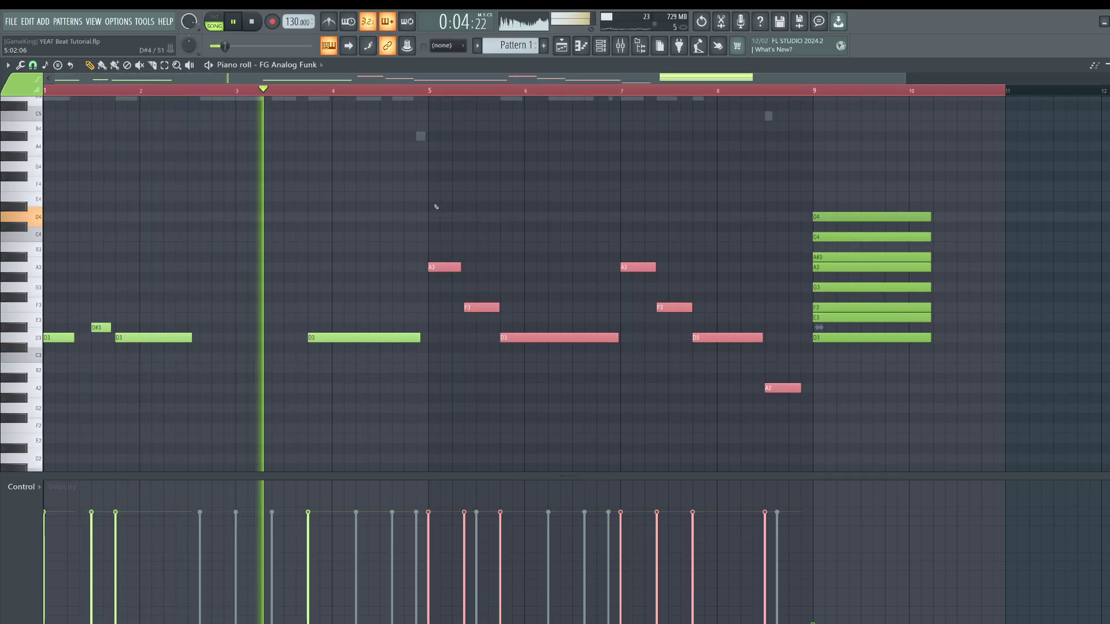
key("space")
key("Delete")
left_click_drag(274, 404, 59, 276)
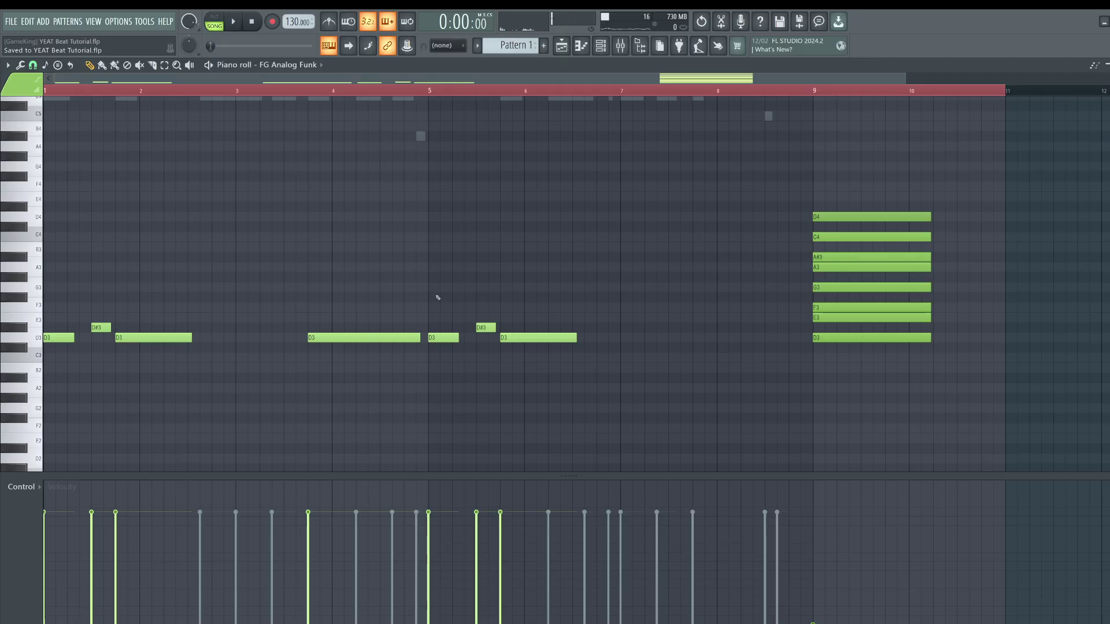
- Replace FG Analog Funk's long D3 note across bars 3 and 4 with two short D3 notes from the middle of bar 4
key("space")
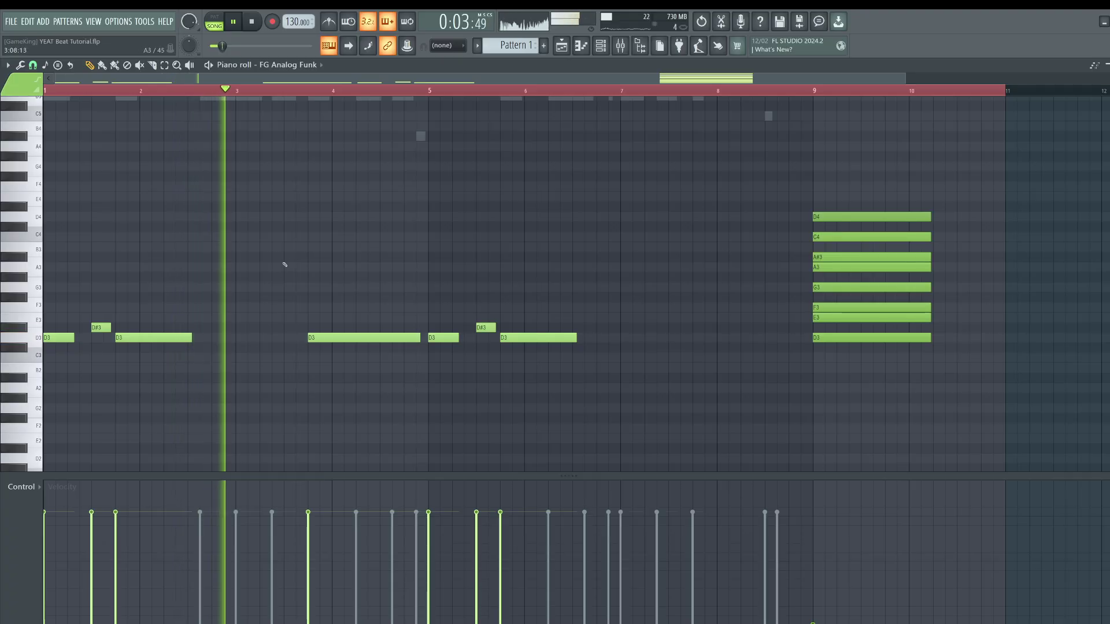
right_click(382, 337)
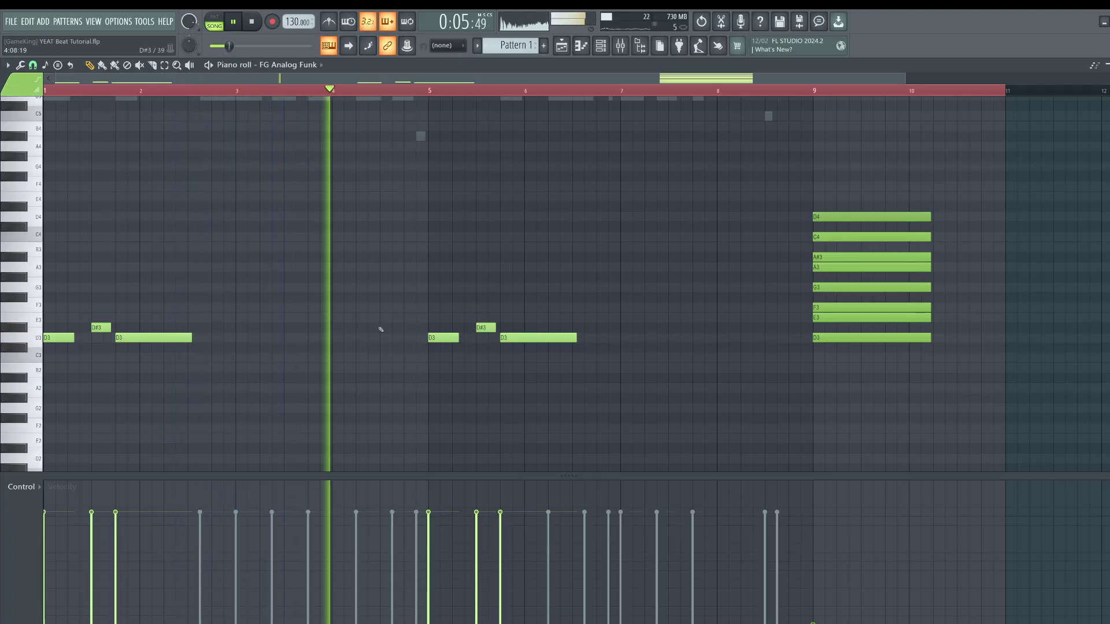
left_click(385, 337)
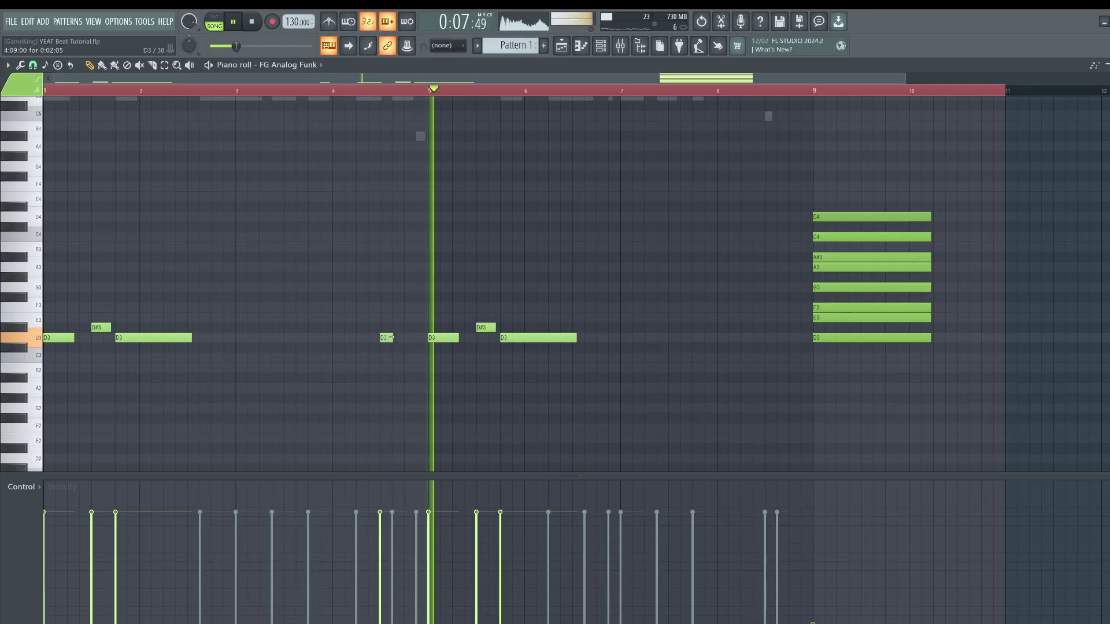
left_click(400, 337)
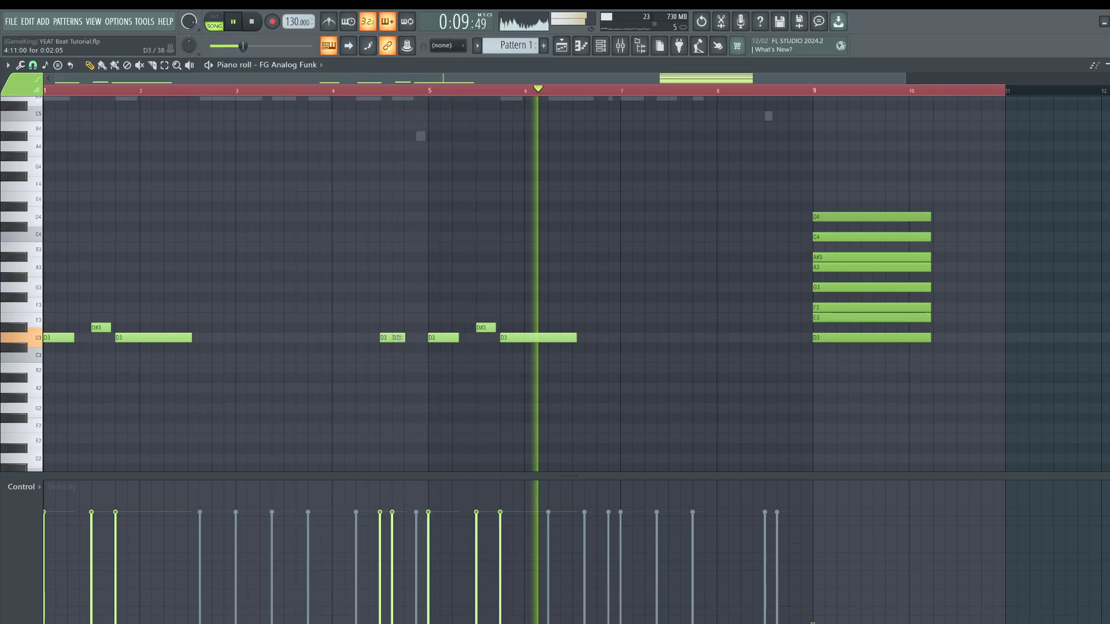
- Open the "- 1" channel's notes and lower the A5 note at the start of bar 5 to D5
key("F6")
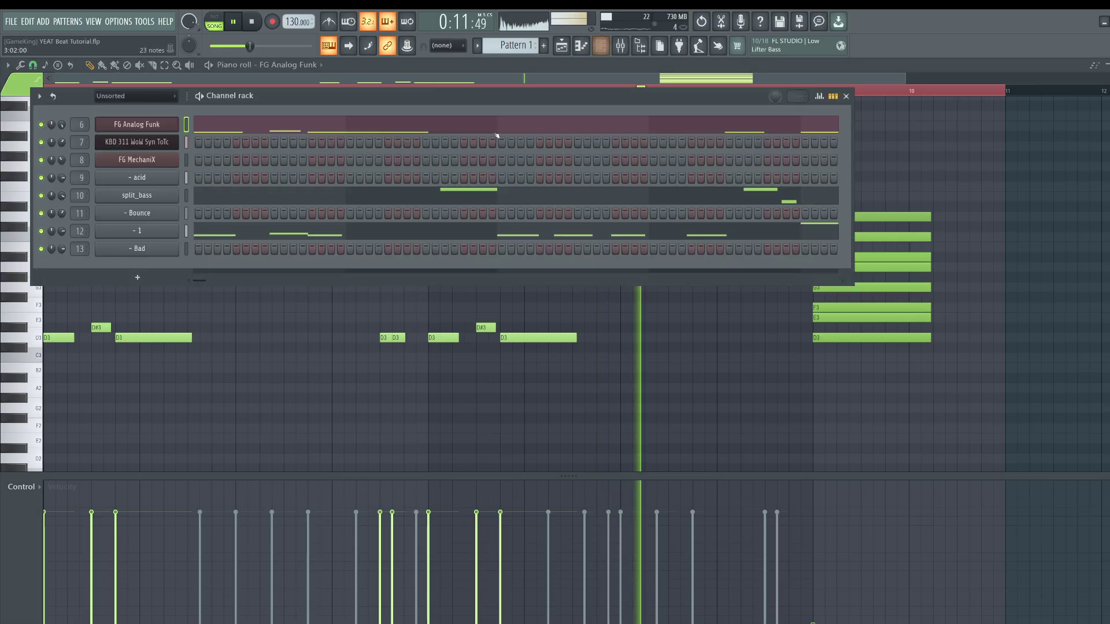
left_click(522, 238)
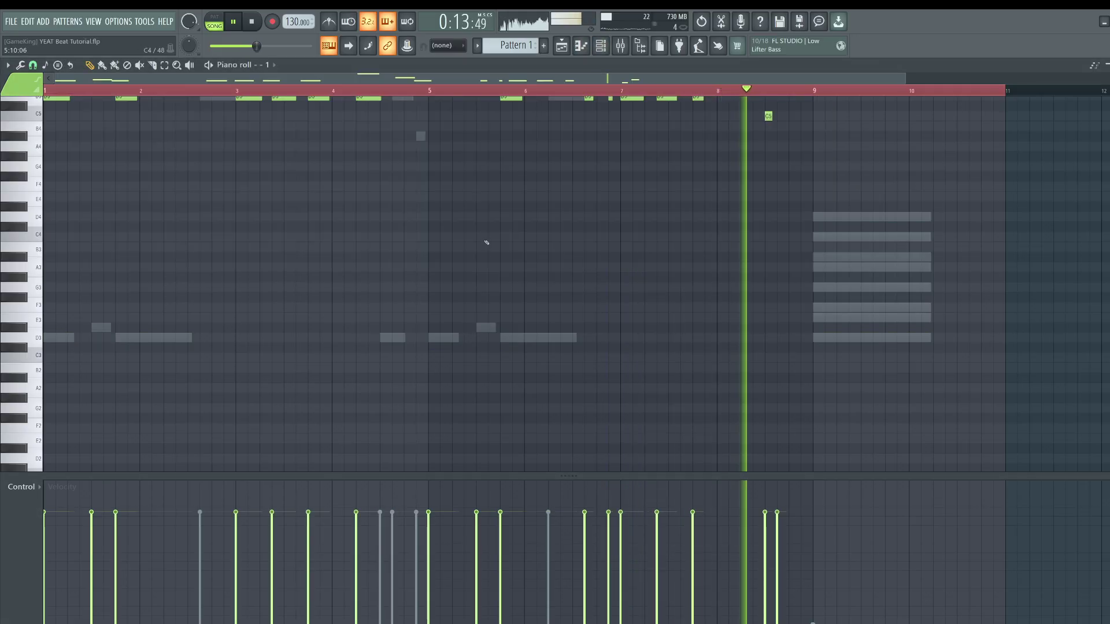
scroll(505, 225, "up", 4)
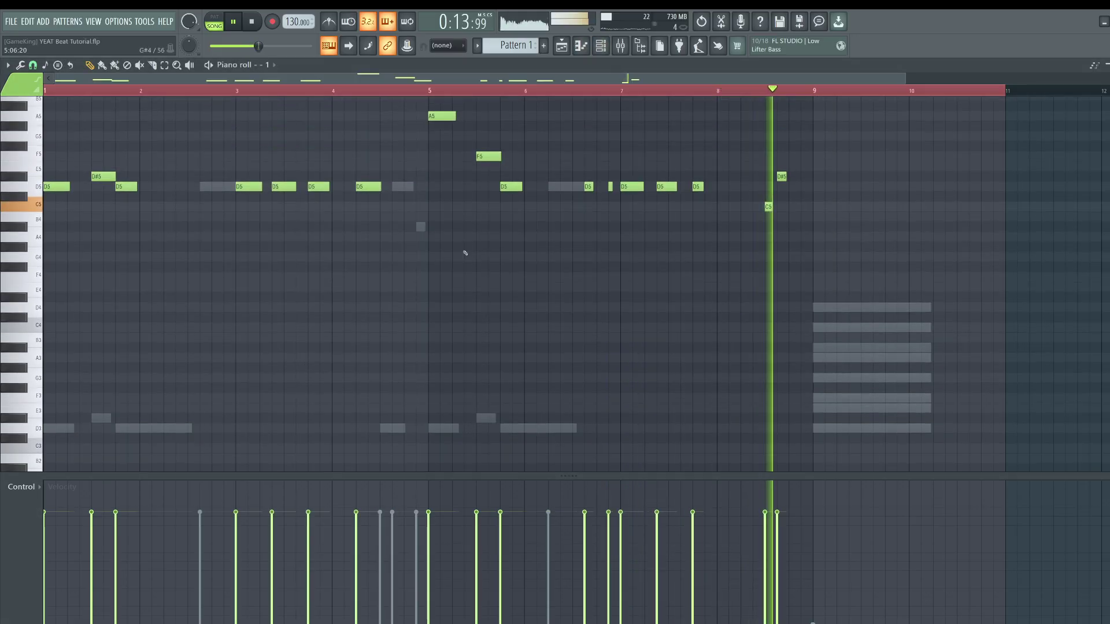
left_click(499, 161)
left_click(445, 118)
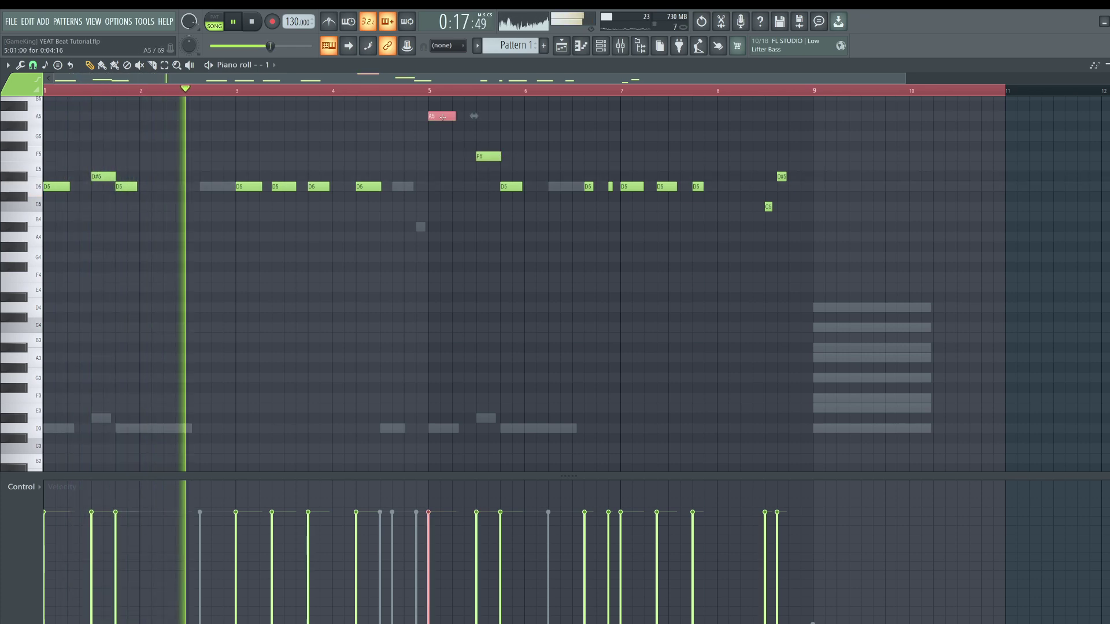
key("Down")
key("Down")
key("Down")
key("Down")
key("Down")
key("Down")
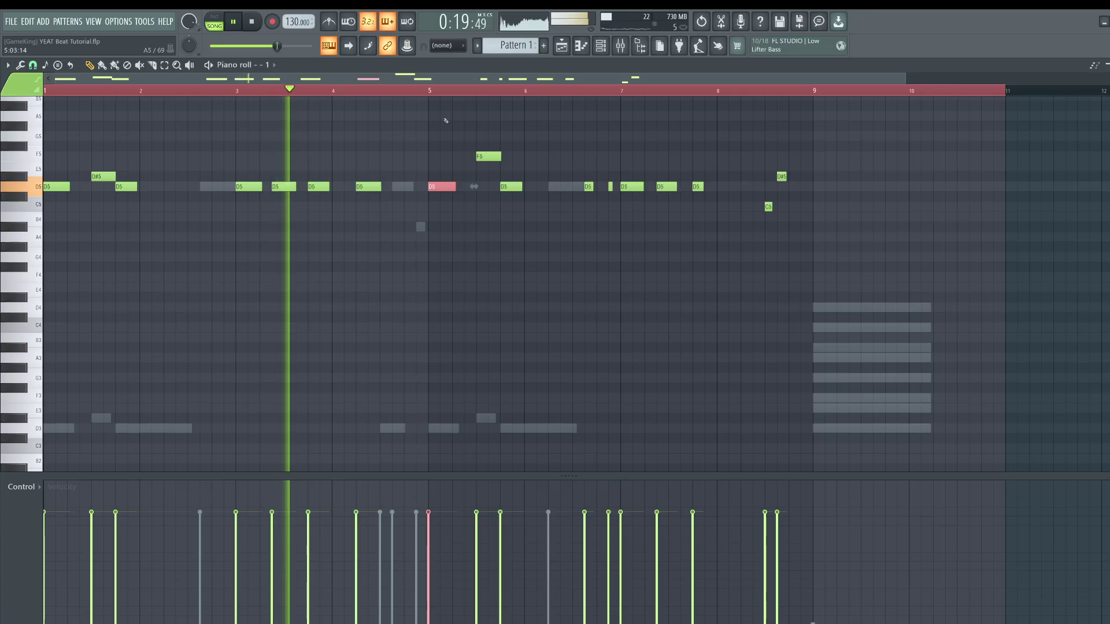
- Lower the F5 note in bar 5 of the "- 1" melody to D#5
key("Down")
left_click(482, 156)
key("Down")
key("Down")
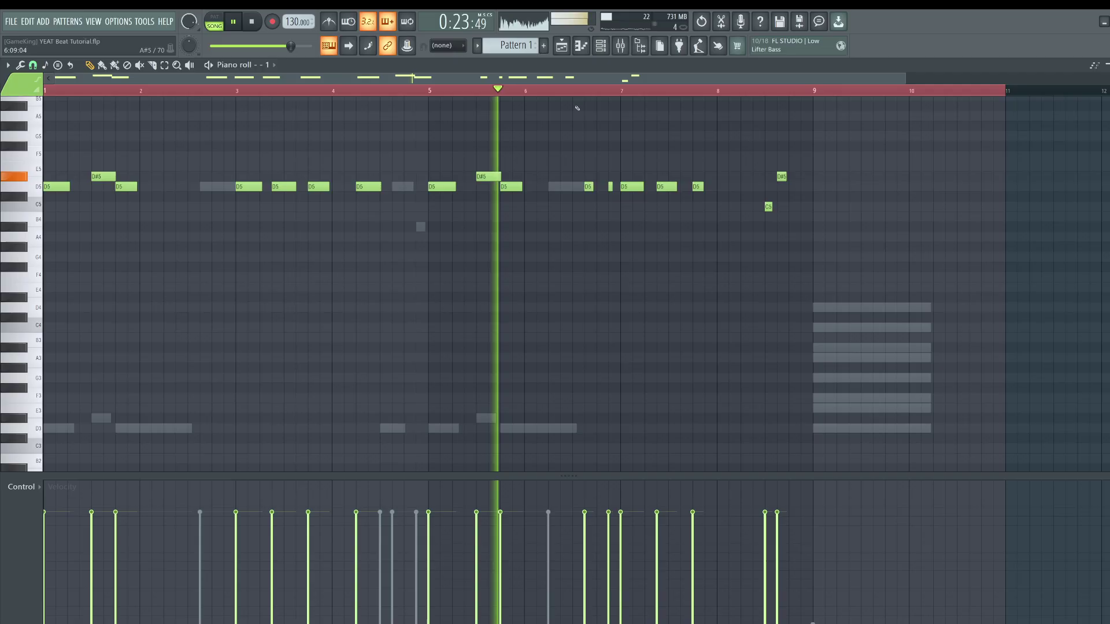
- Reopen the "- 1" channel's notes and play bars 5 to 8 to check the revised melody against the other layers
key("space")
key("F6")
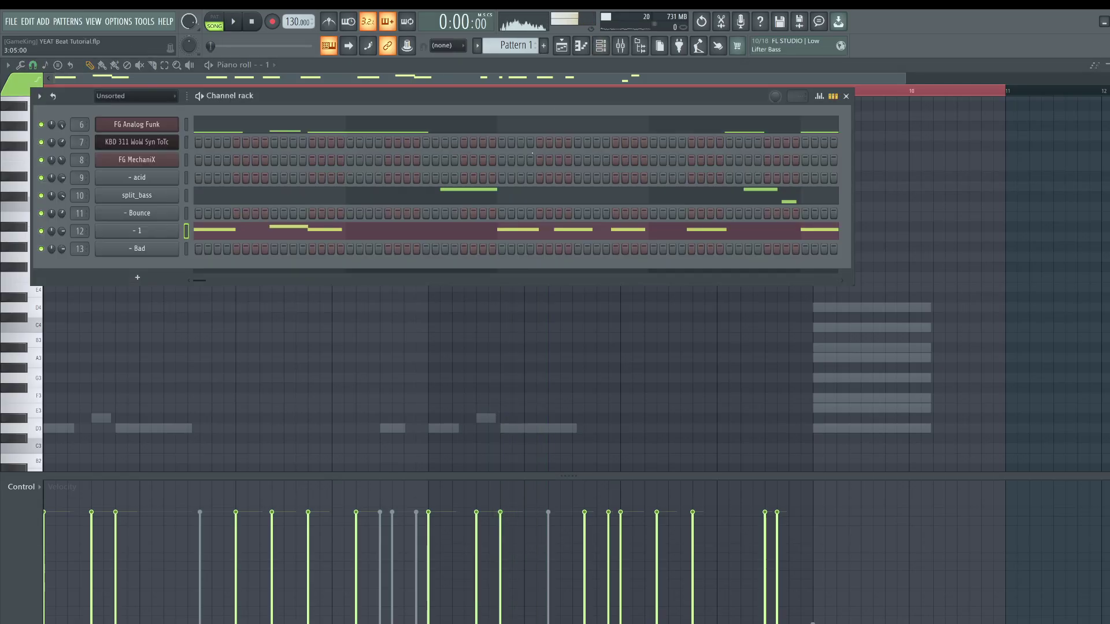
left_click(488, 230)
left_click(489, 230)
key("space")
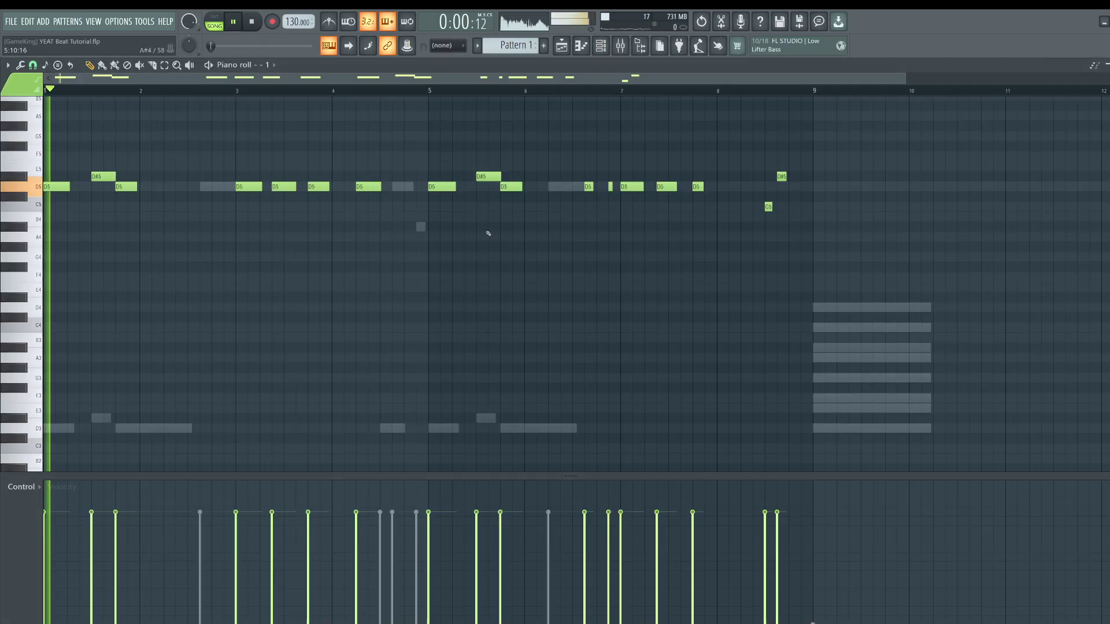
left_click(520, 91)
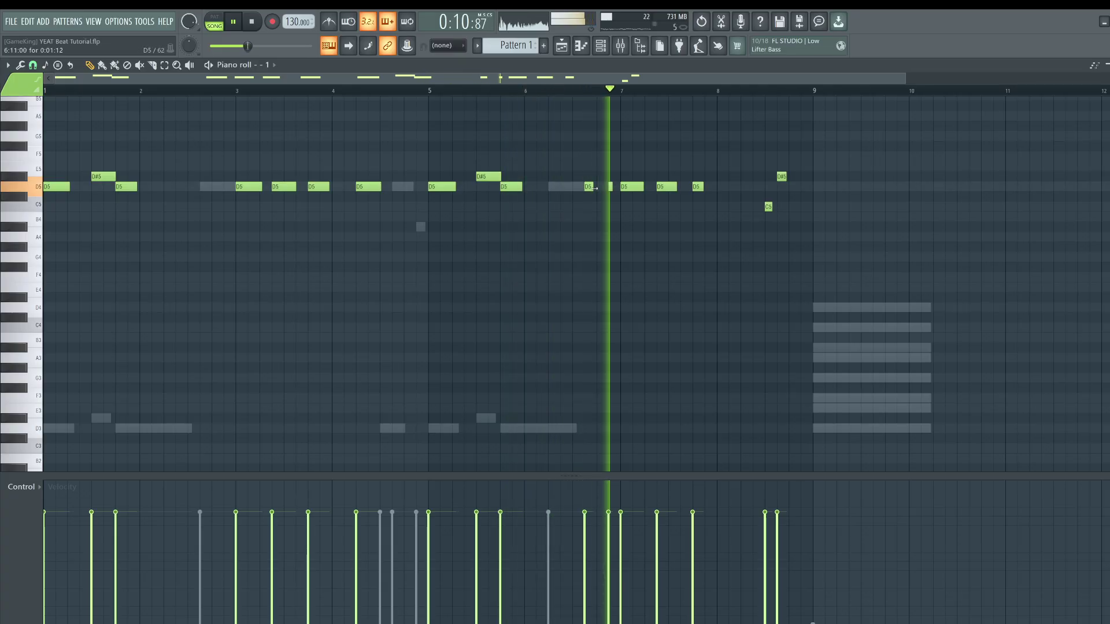
left_click(585, 91)
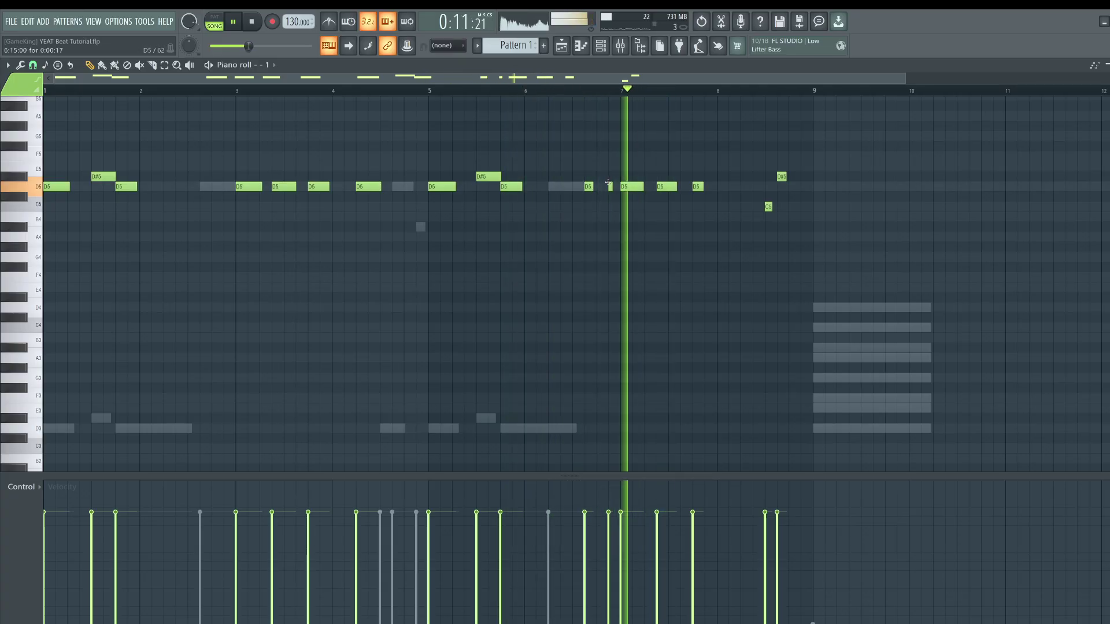
left_click(538, 92)
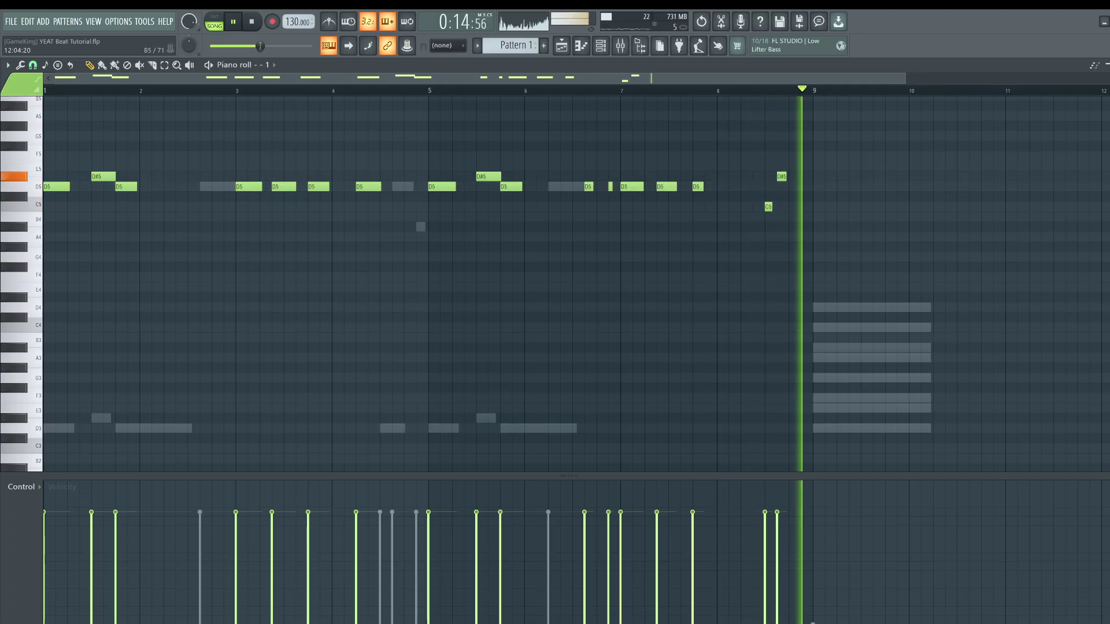
- Open FG Analog Funk's notes and delete the two short D3 notes in the second half of bar 4
key("Escape")
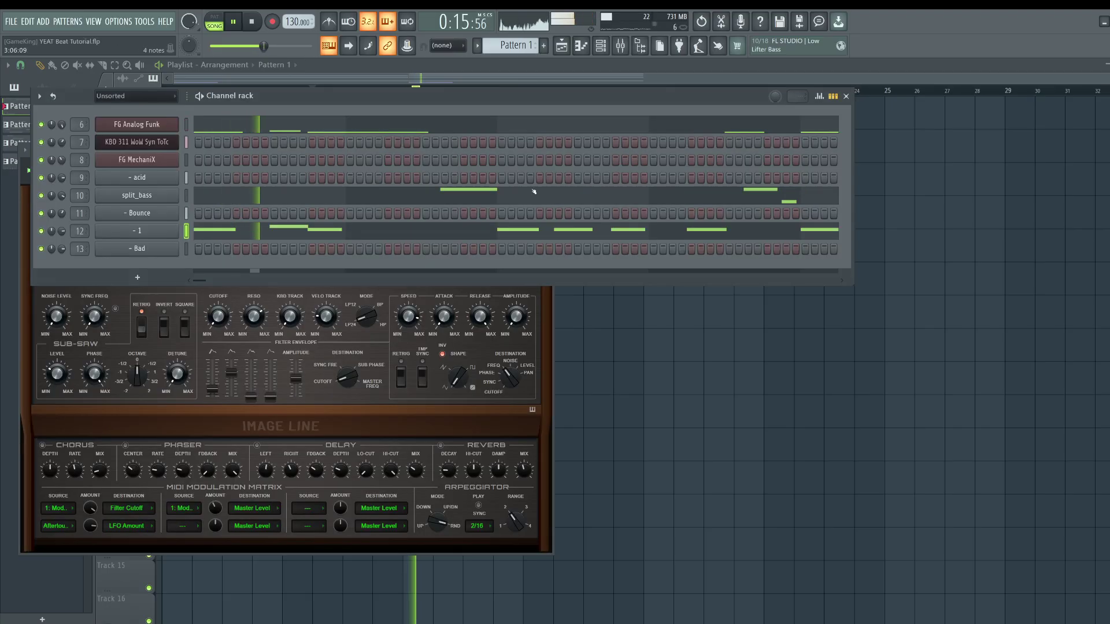
left_click(252, 129)
scroll(376, 312, "down", 2)
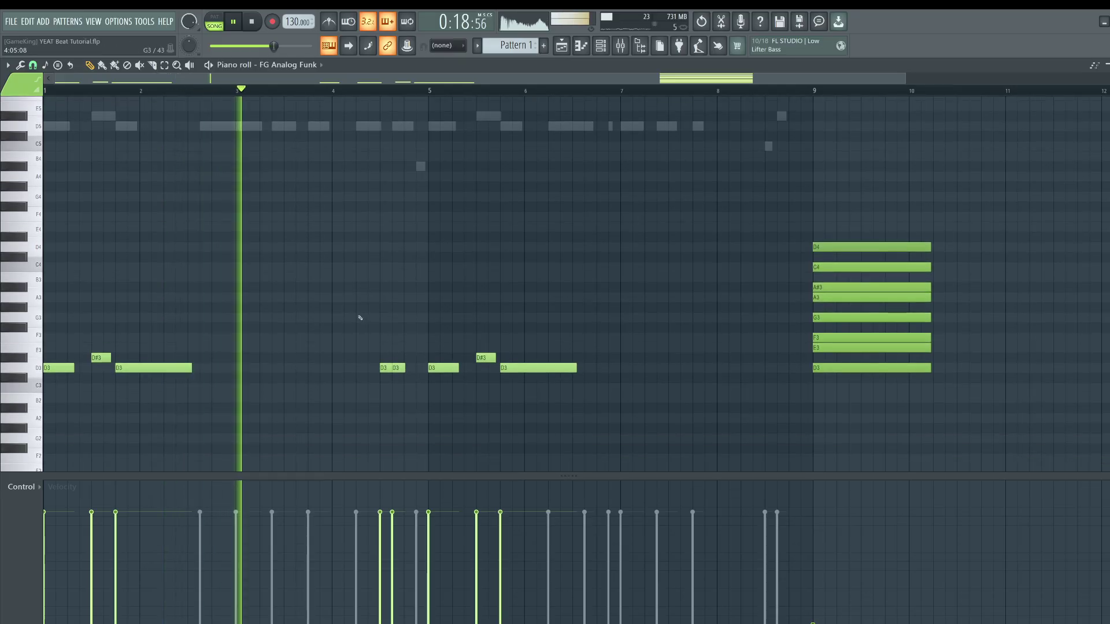
scroll(373, 281, "up", 1)
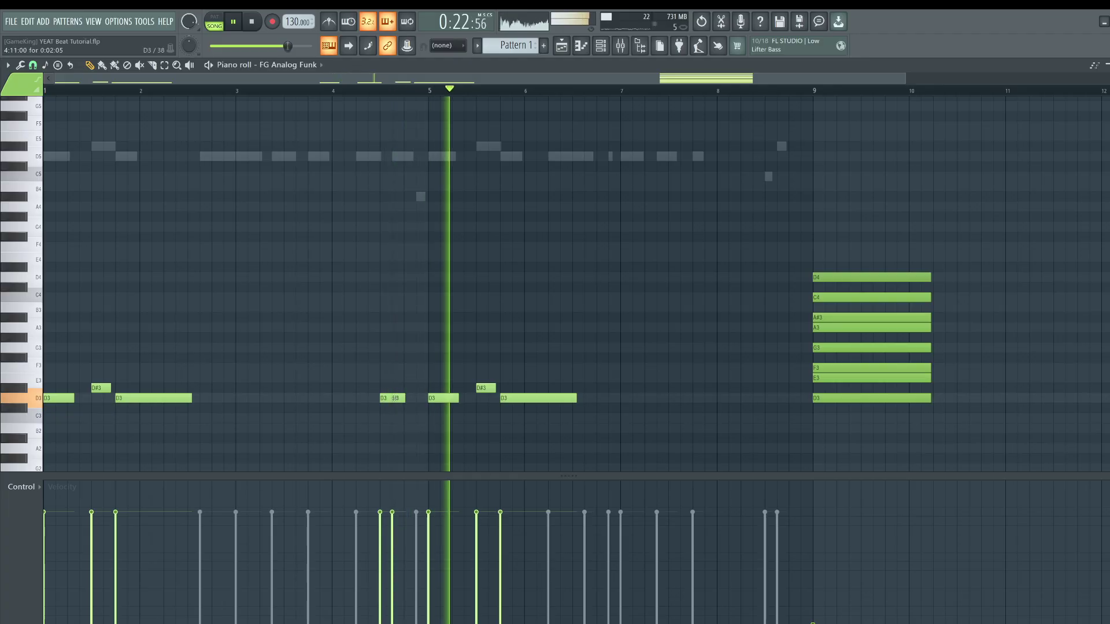
left_click(353, 90)
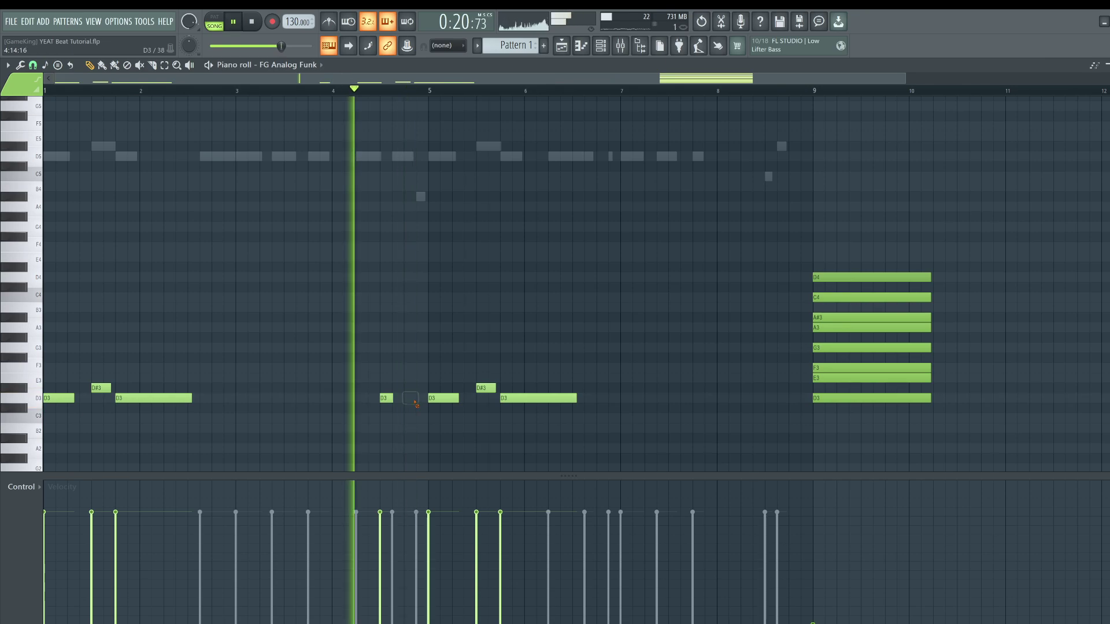
key("space")
scroll(398, 376, "up", 3)
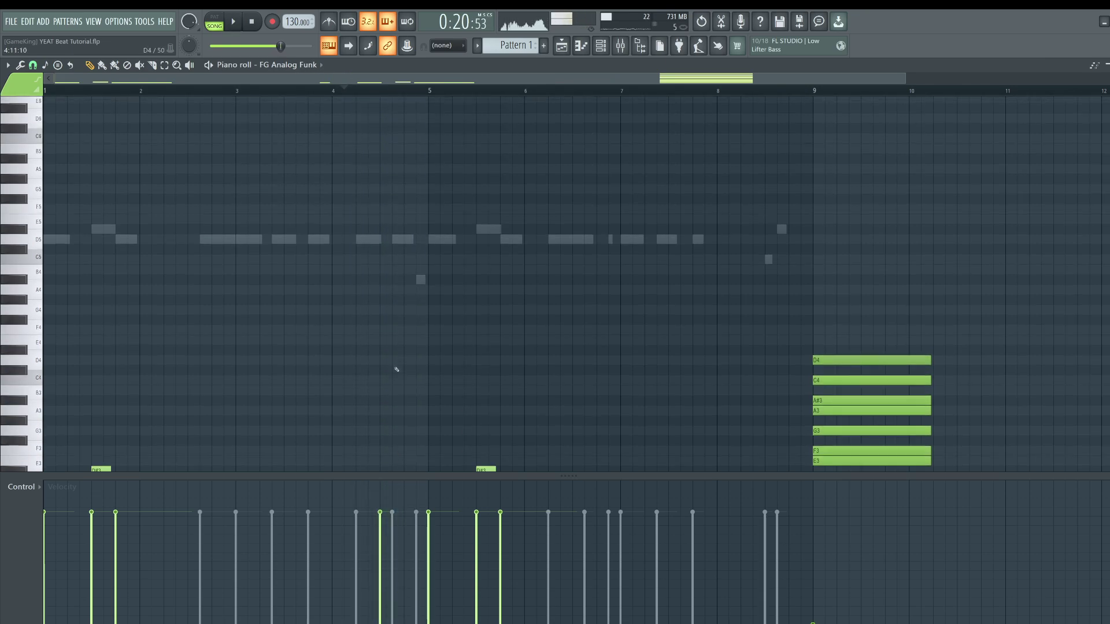
scroll(399, 358, "down", 2)
scroll(416, 260, "up", 3)
scroll(411, 255, "down", 6)
key("space")
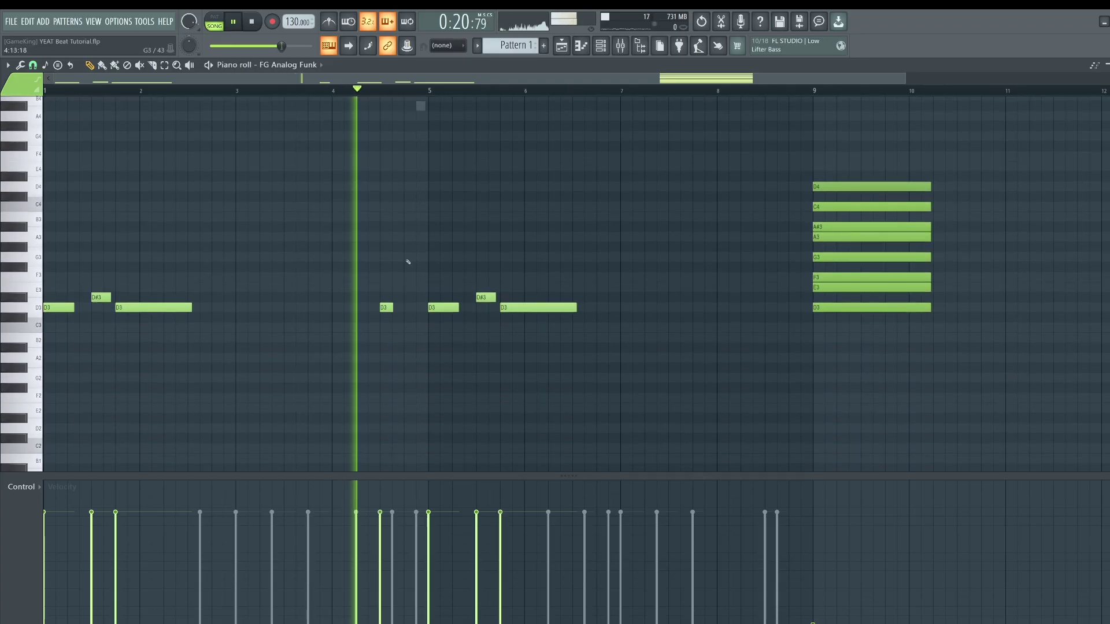
right_click(385, 308)
scroll(382, 325, "up", 2)
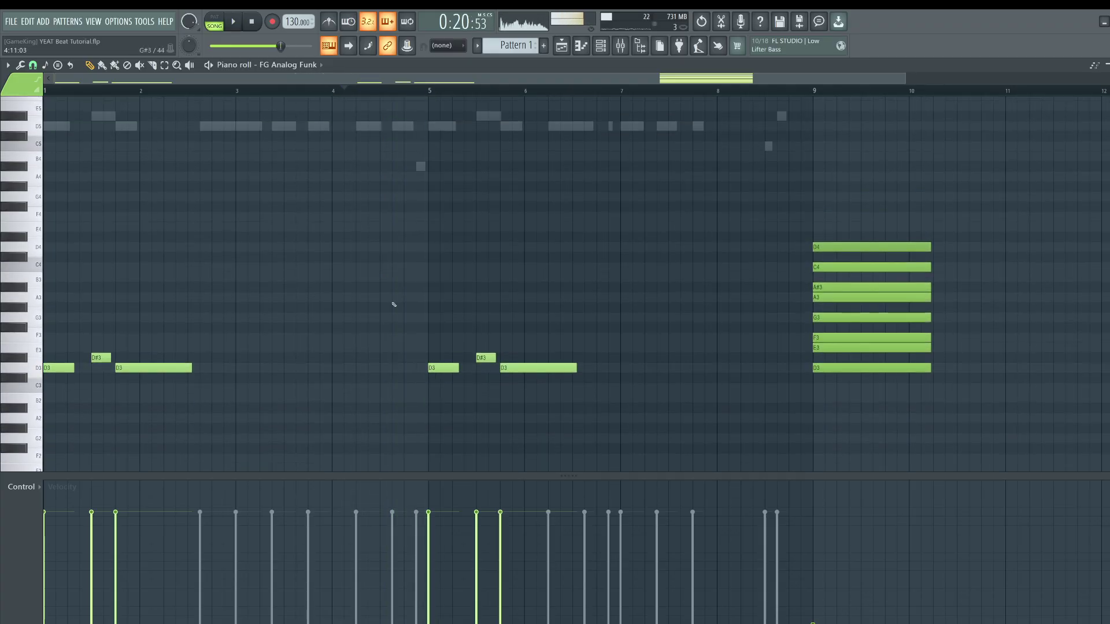
- Play the beat and set the arpeggiator mode of the KBD 311 WoW Syn ToTc synth to RND
key("space")
key("F6")
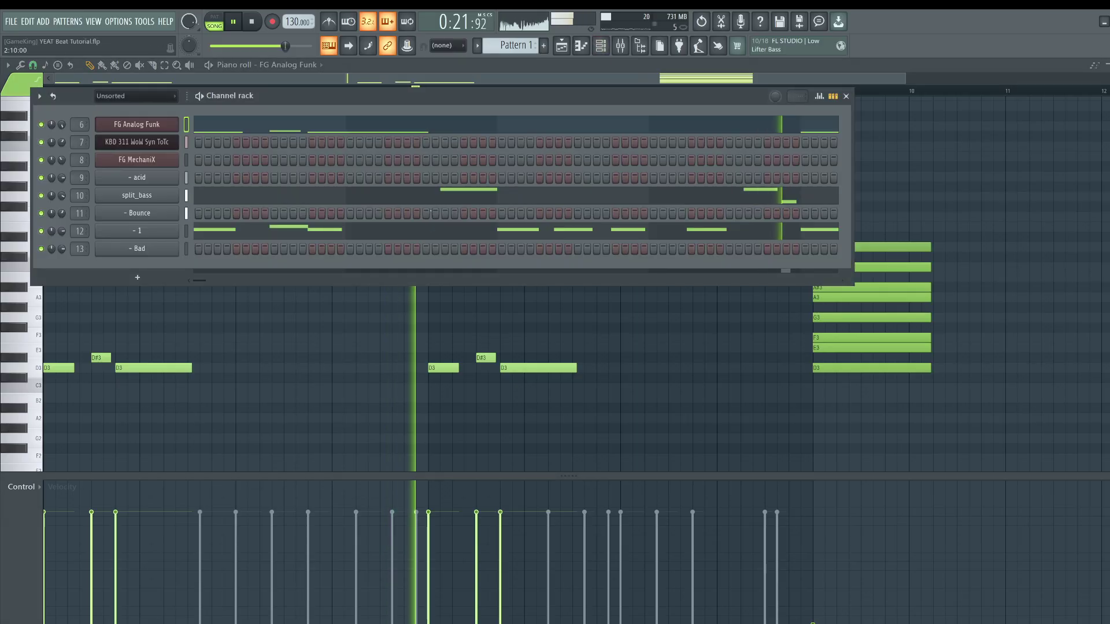
left_click(484, 236)
scroll(461, 238, "up", 3)
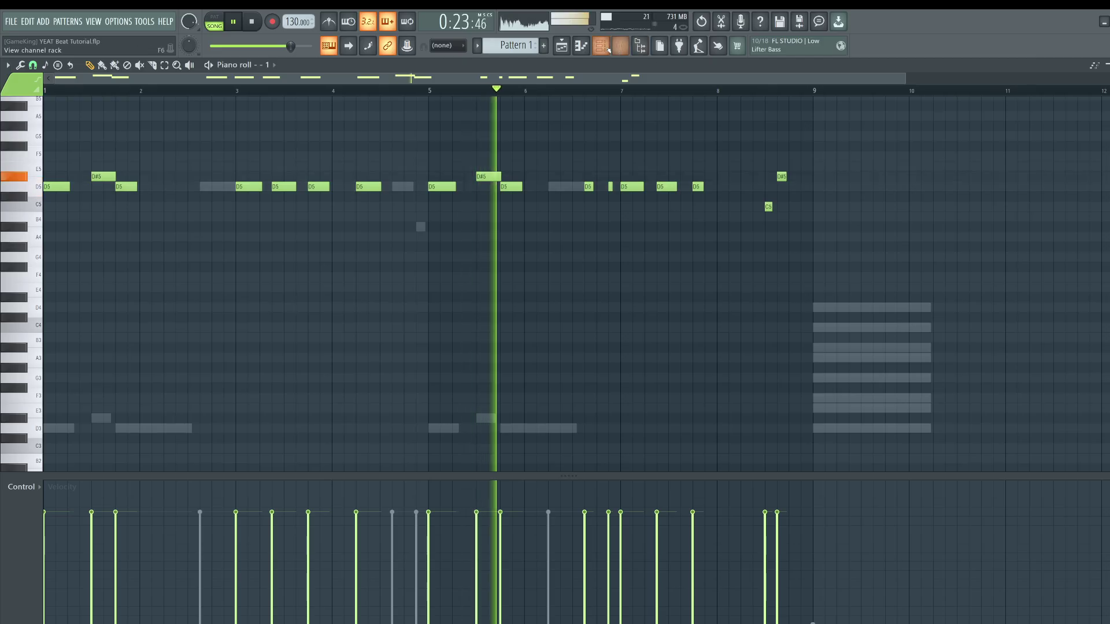
key("F6")
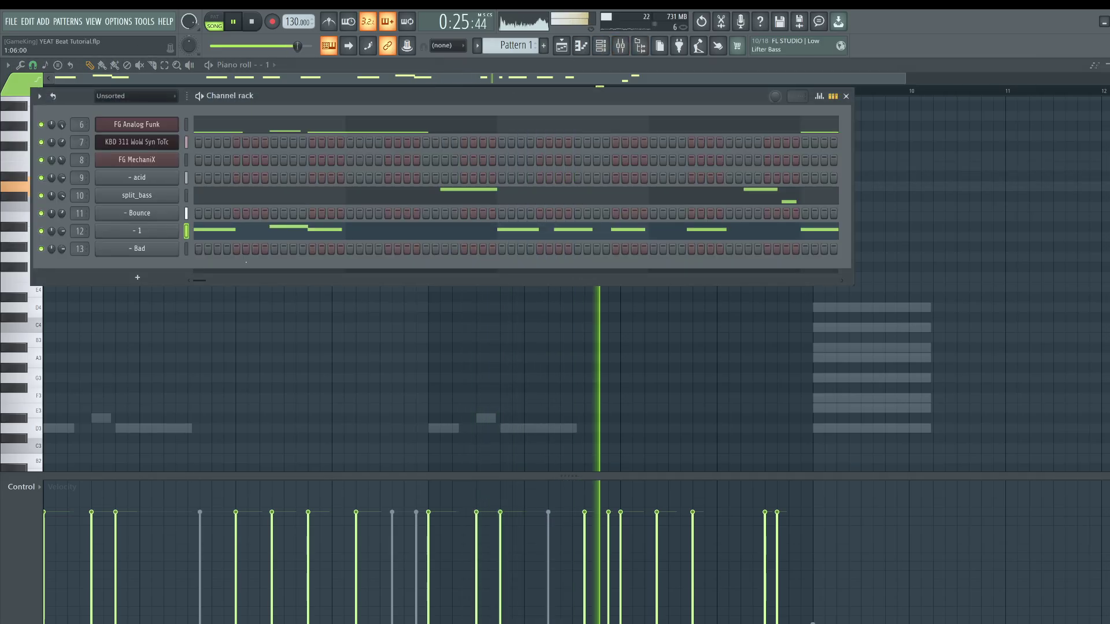
left_click(144, 143)
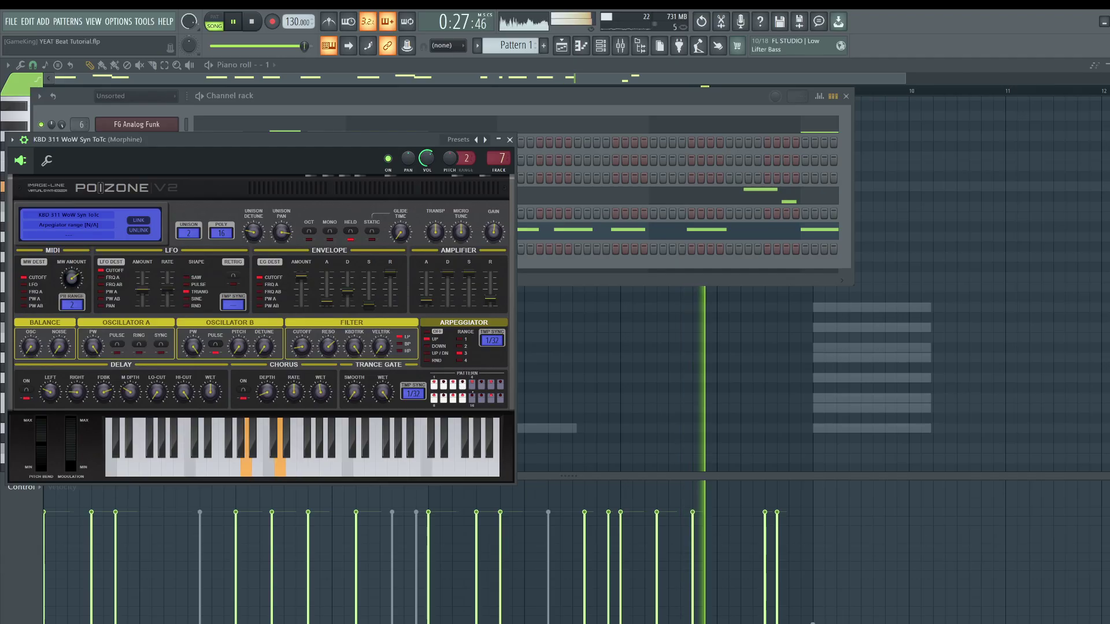
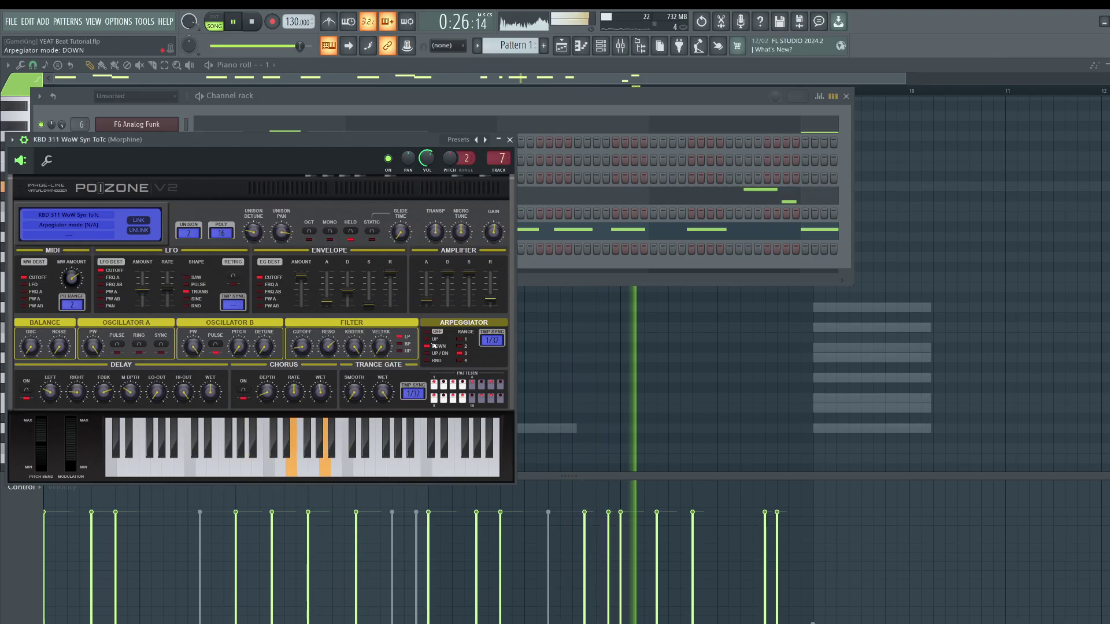
left_click(428, 360)
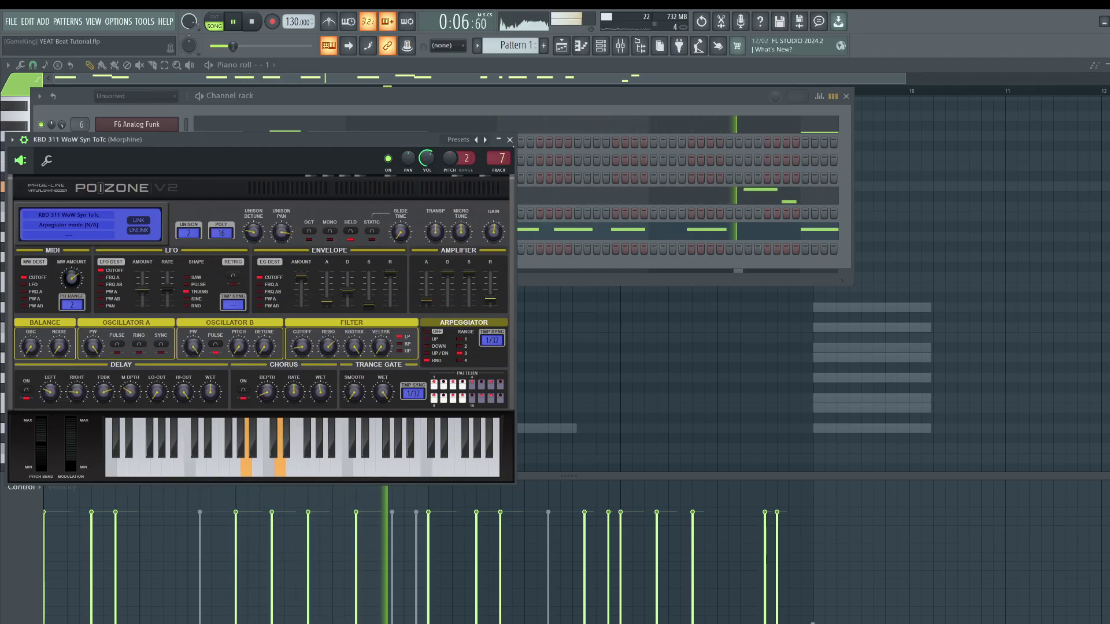
left_click(510, 140)
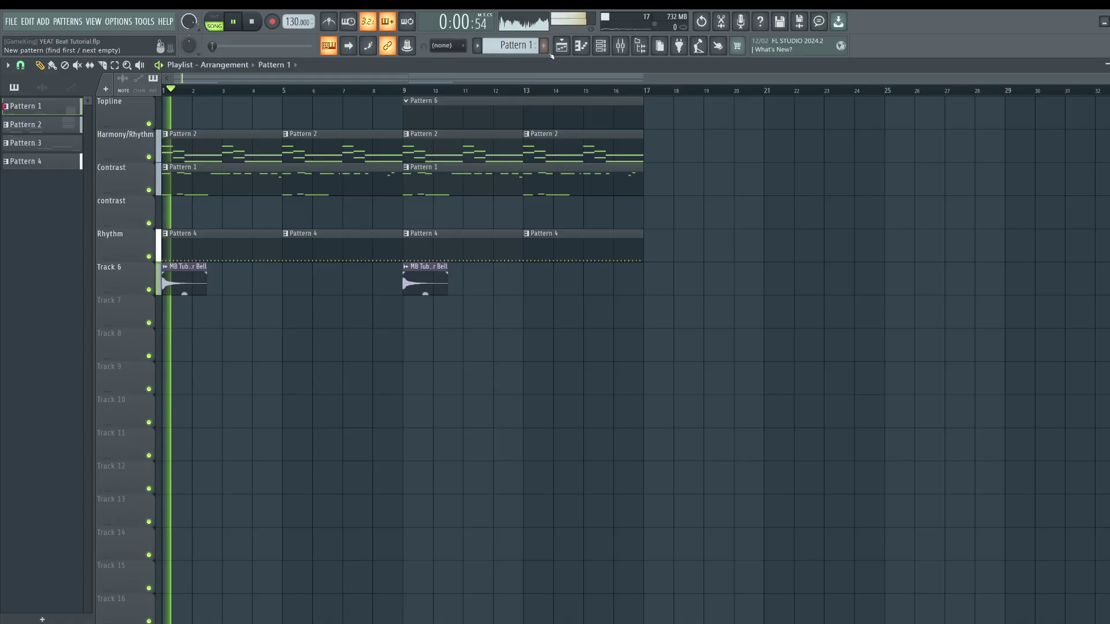
- Load Gross Beat into the first effect slot of the Morphine mixer track
key("F6")
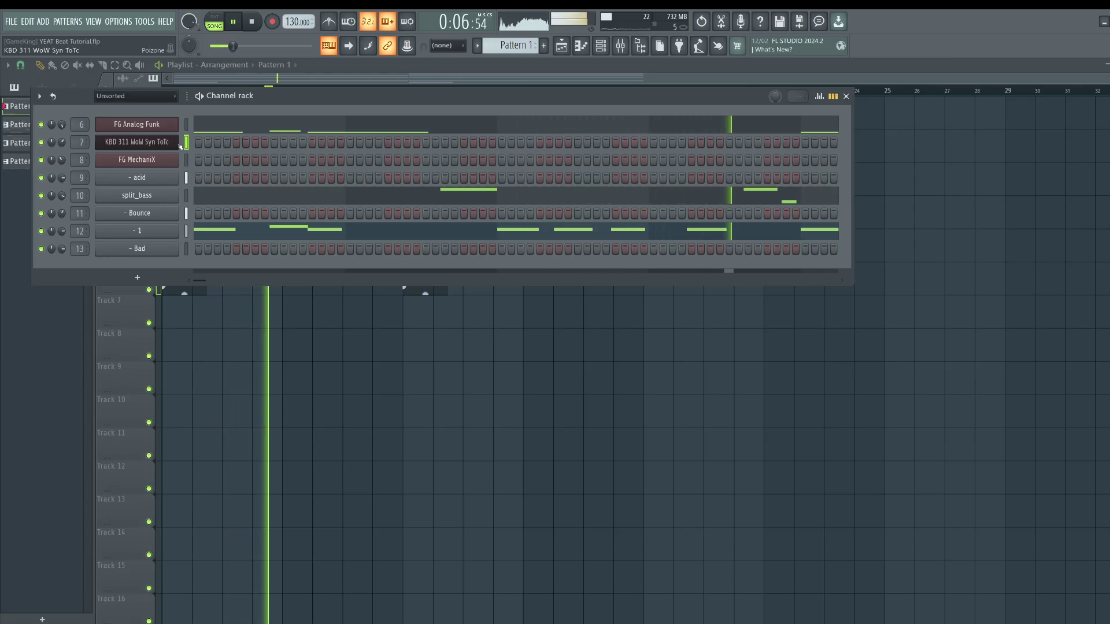
key("space")
key("F9")
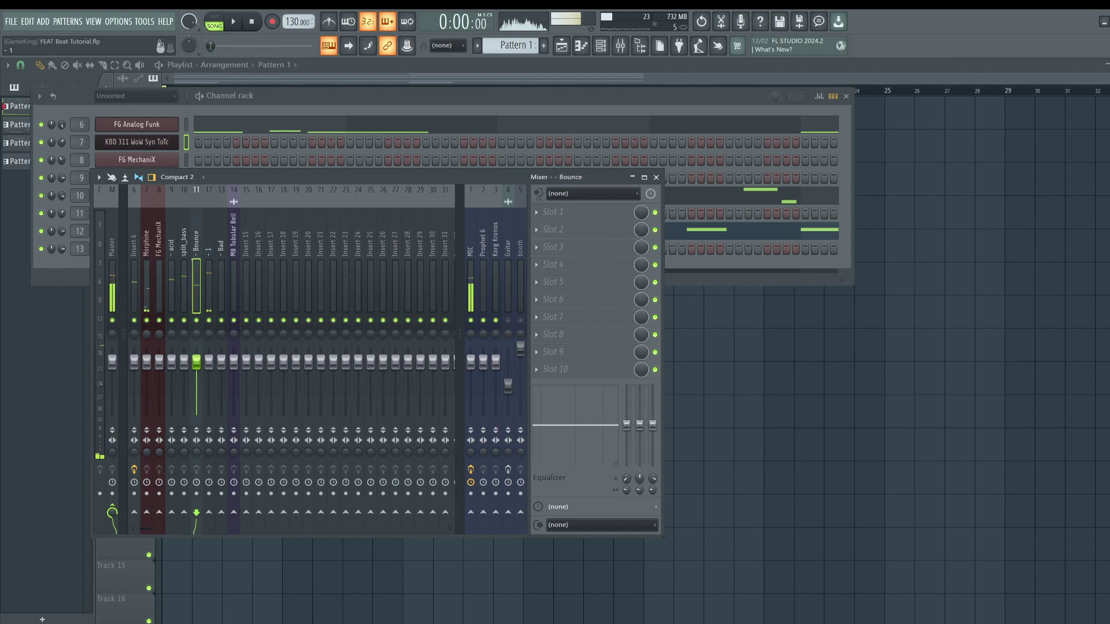
left_click_drag(462, 535, 462, 459)
key("space")
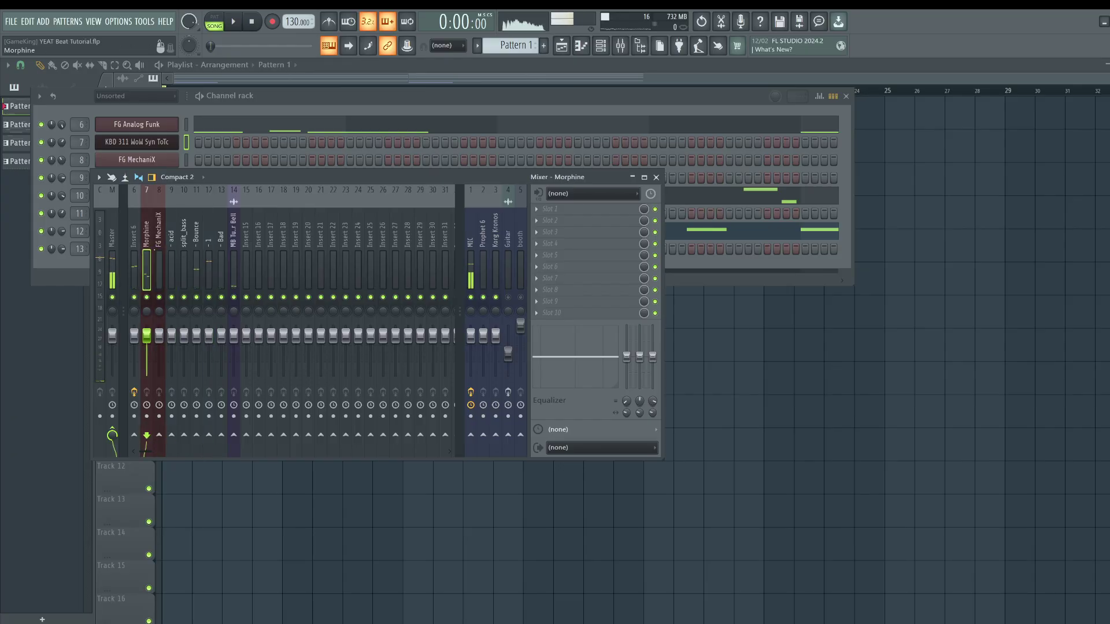
left_click(548, 209)
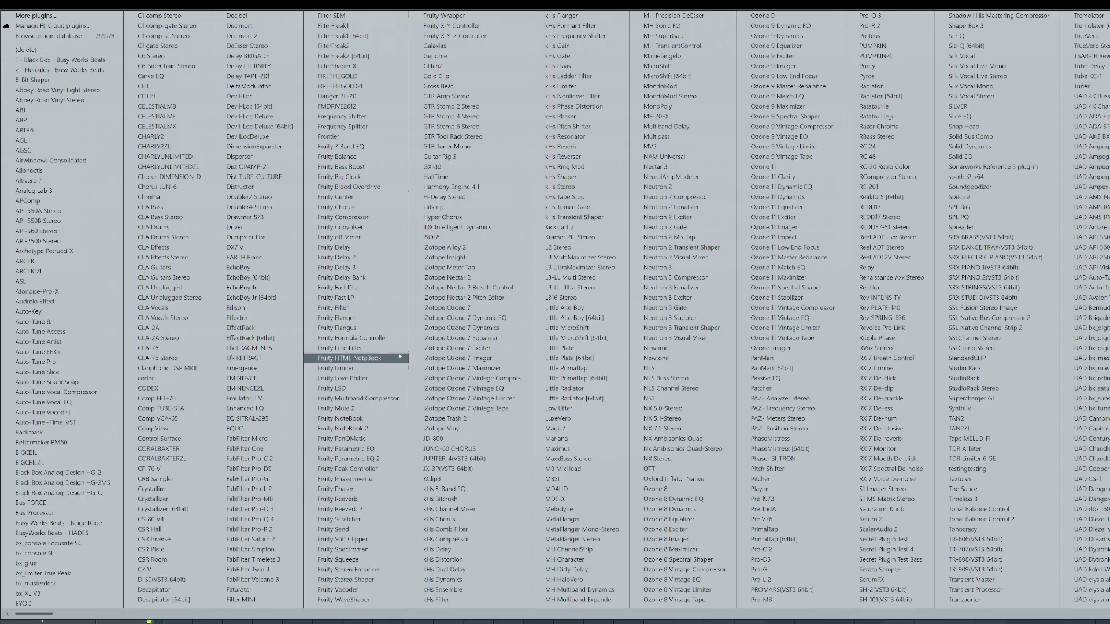
left_click(448, 86)
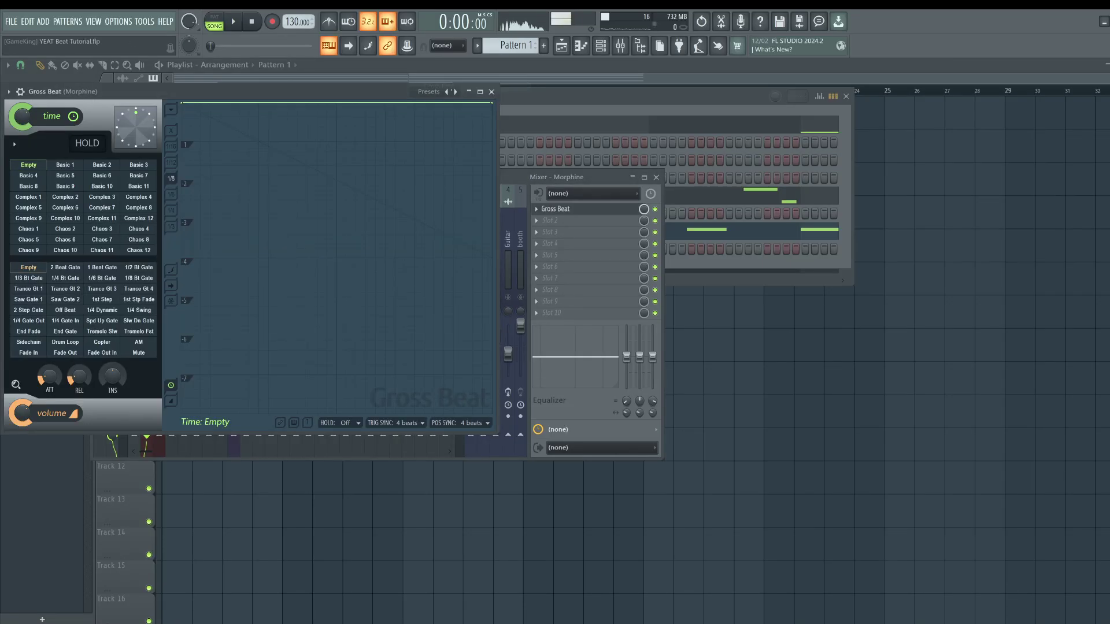
- Apply Gross Beat's Momentary preset with the 1/2 Speed time effect and play the beat with it
left_click(431, 92)
left_click(463, 134)
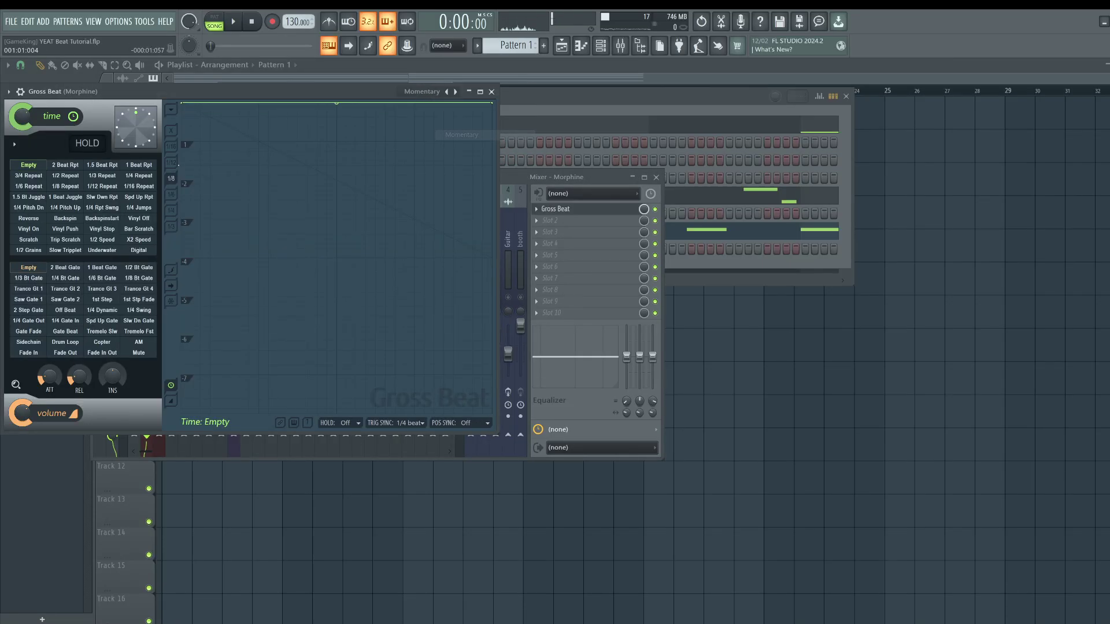
left_click(102, 239)
key("space")
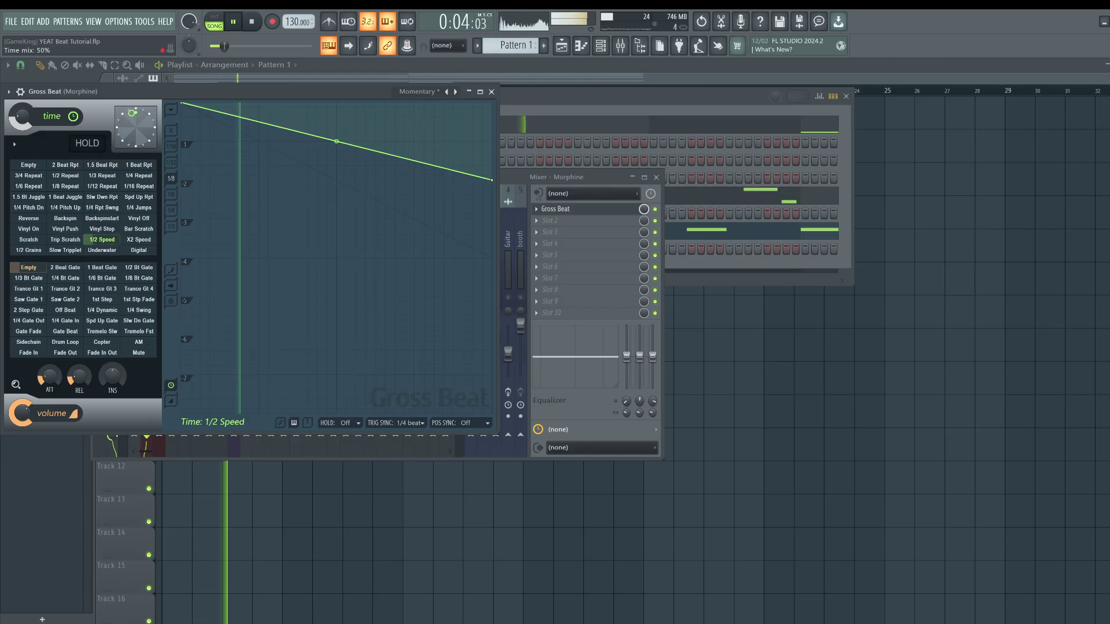
left_click_drag(231, 92, 256, 123)
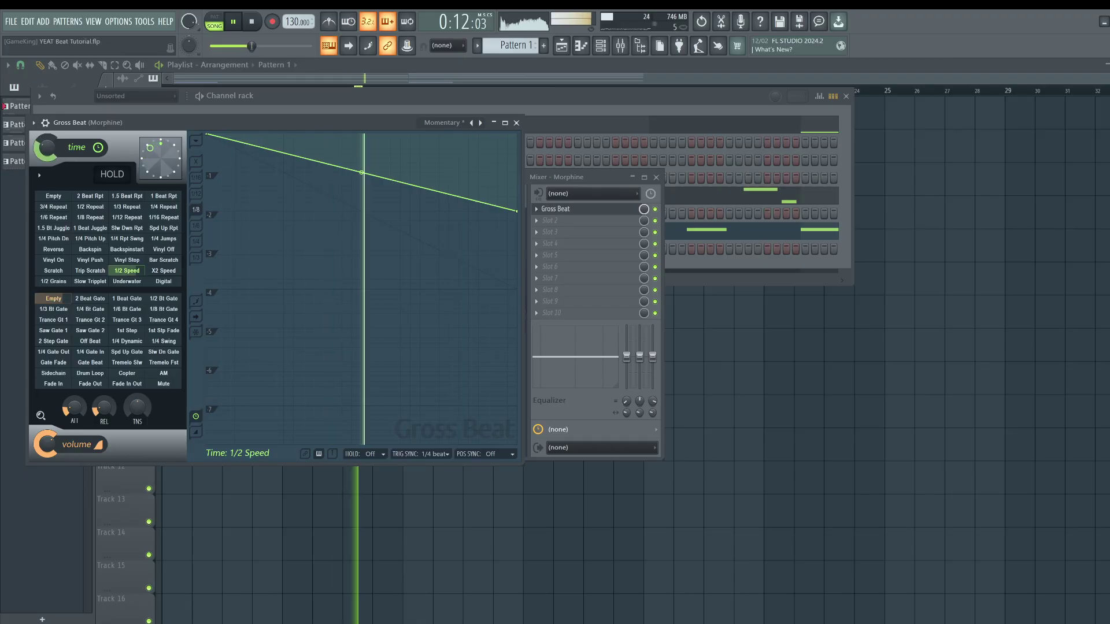
left_click(516, 123)
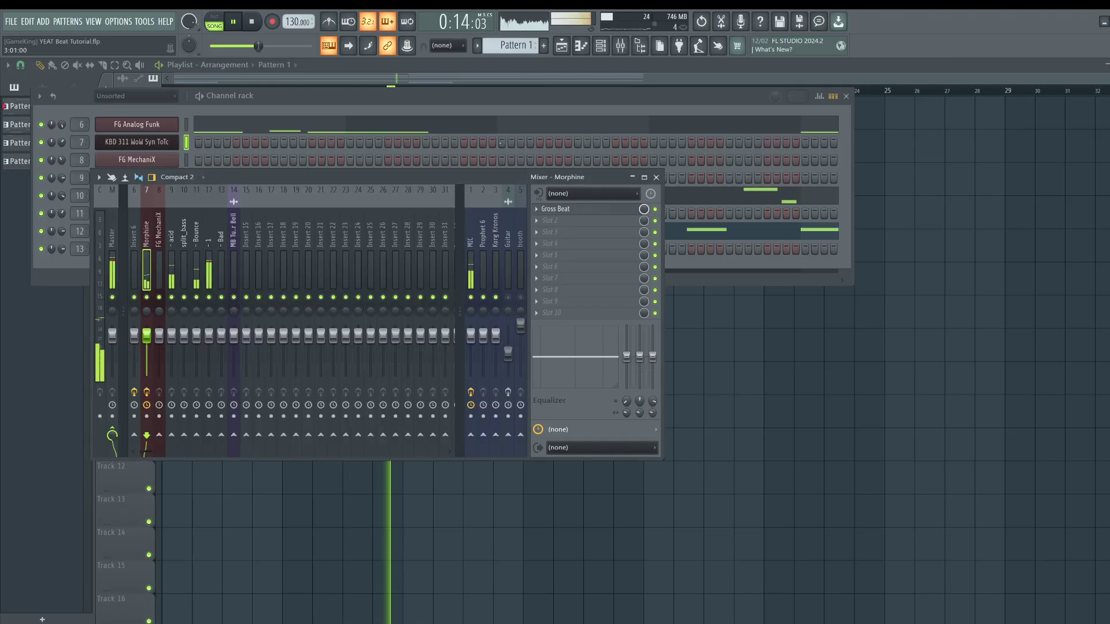
left_click(780, 349)
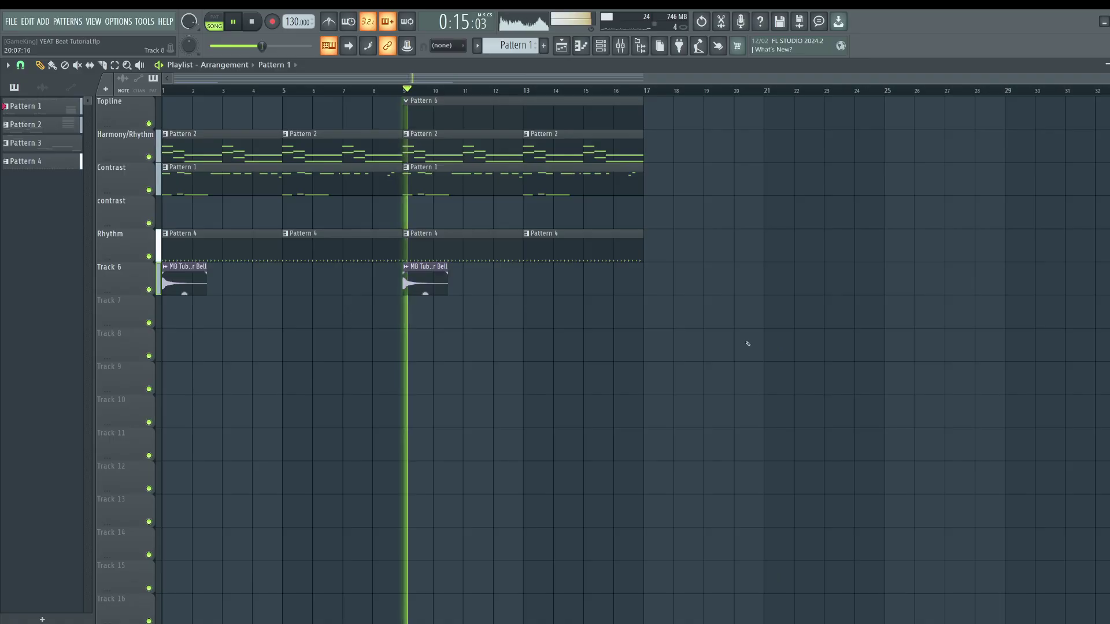
- Stop playback and show Pattern 4's drum steps in the channel rack
left_click(601, 46)
key("space")
key("KP_Add")
key("KP_Add")
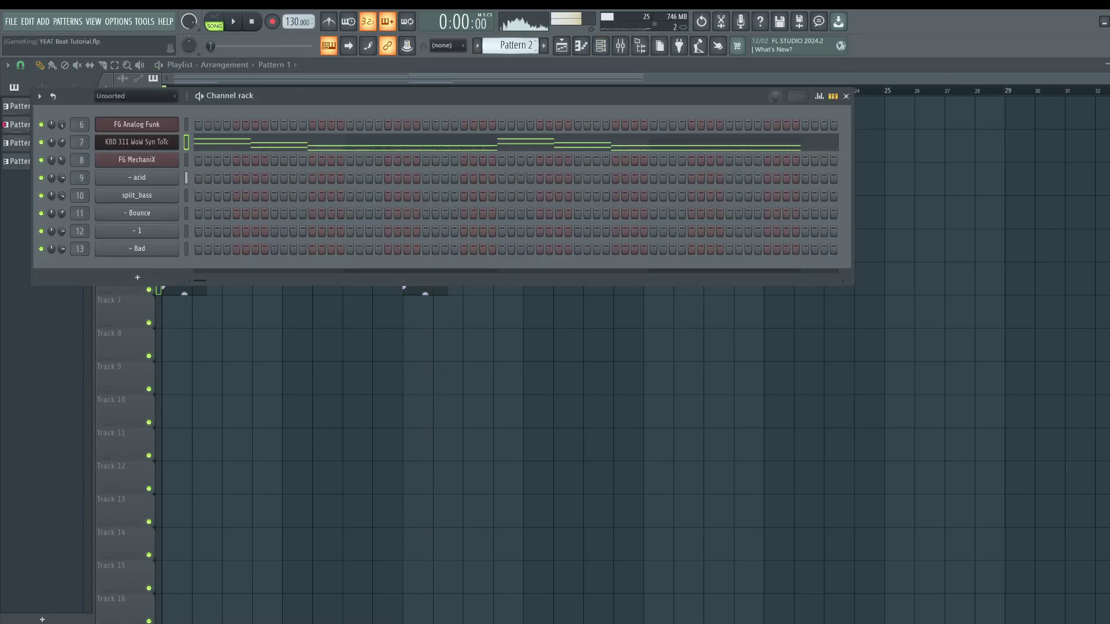
key("KP_Add")
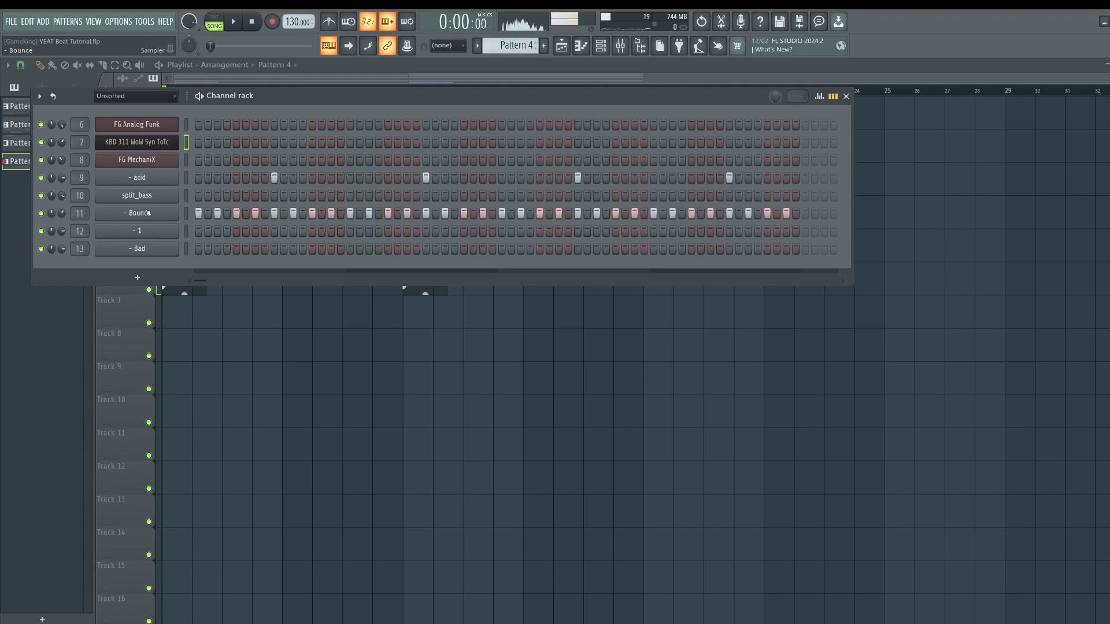
- Open the "- Bounce" channel's notes in the piano roll and add a one-beat G4 note on beat 2 of bar 1
right_click(174, 211)
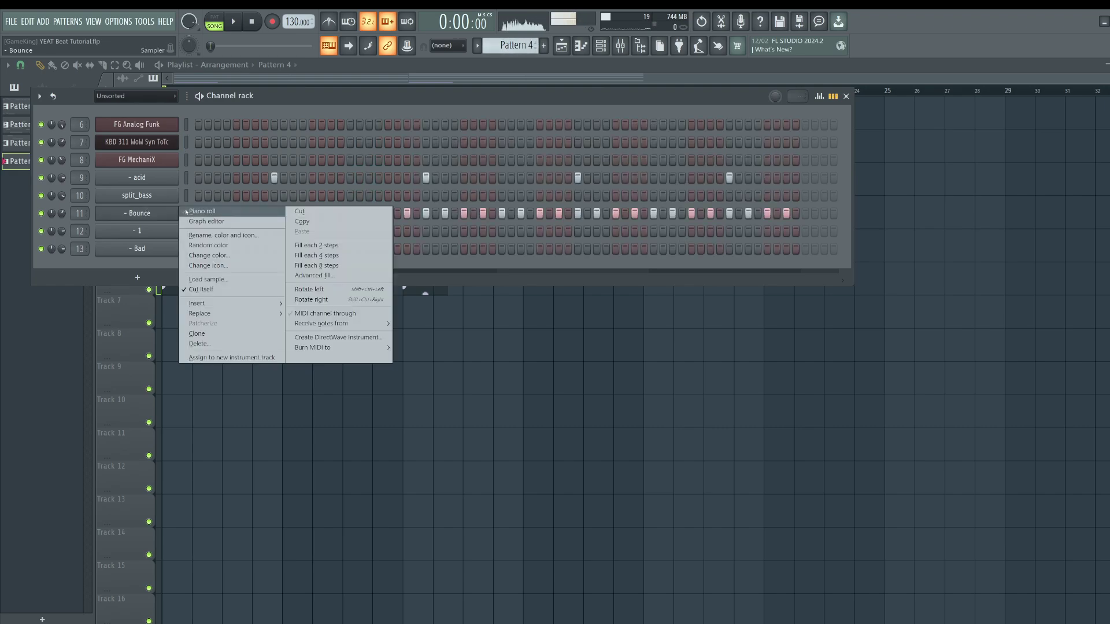
left_click(400, 99)
right_click(151, 214)
left_click(202, 219)
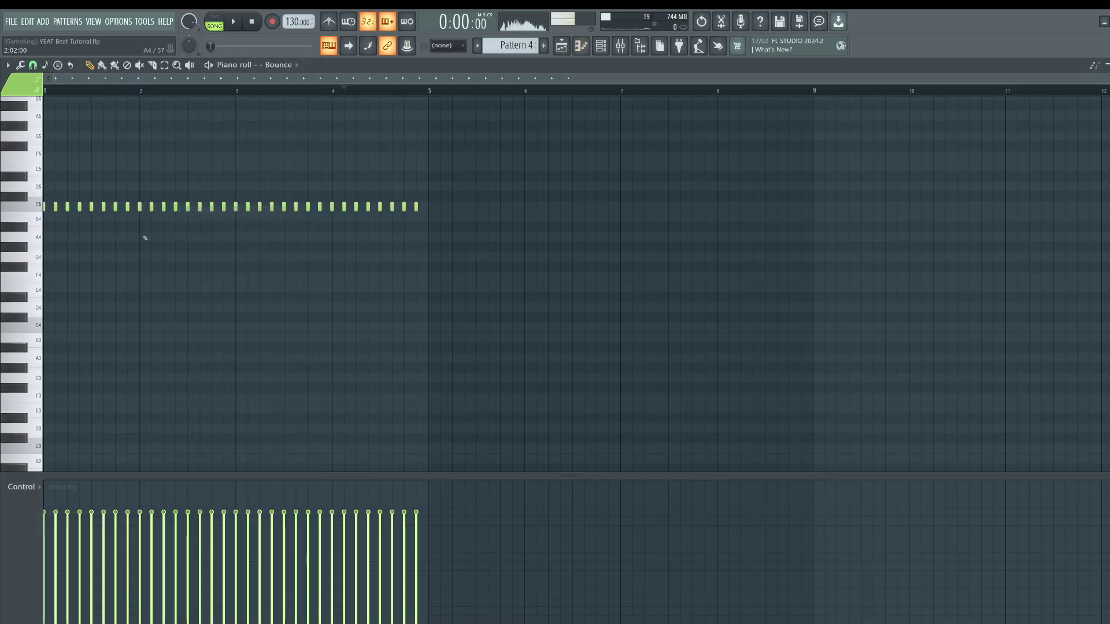
left_click(72, 257)
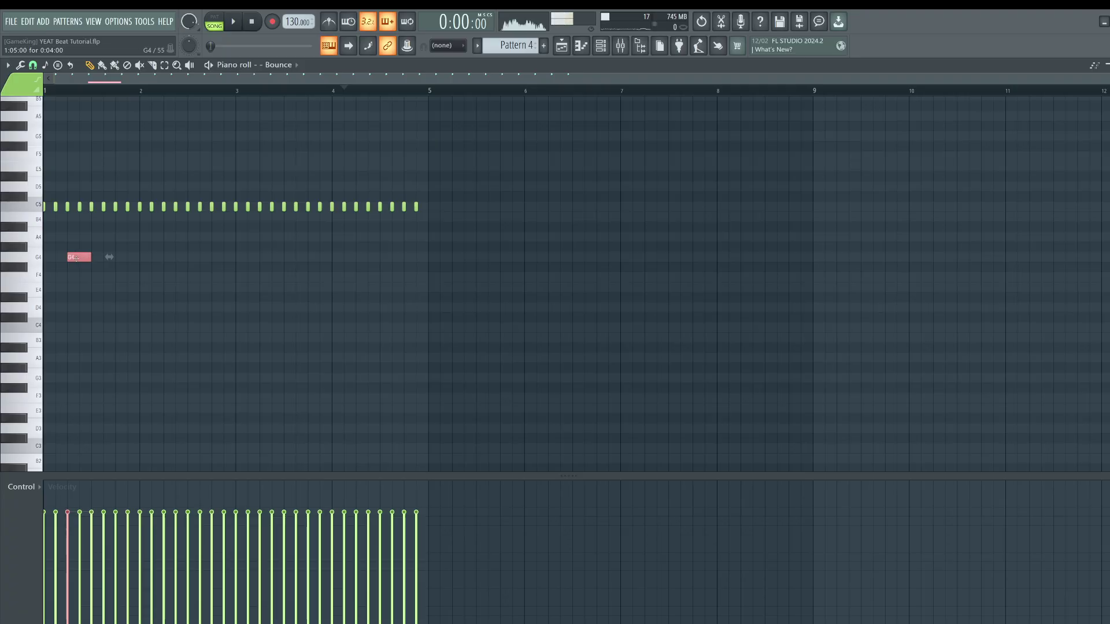
- Chop the G4 note with the chopper's Default pattern and draw a descending fine-pitch ramp across its slices
key("alt+u")
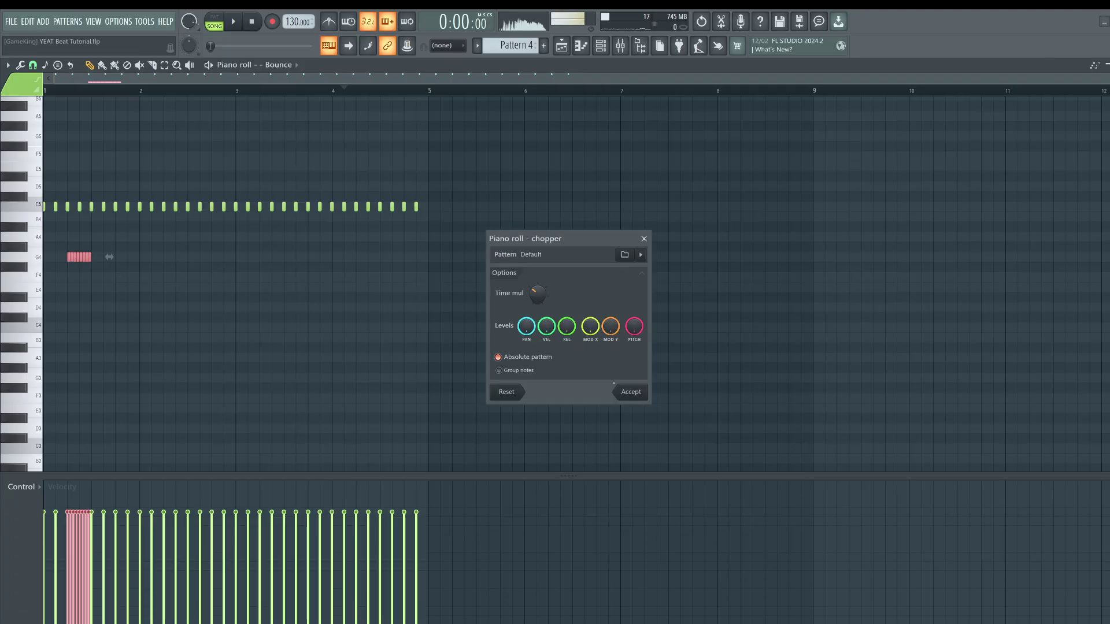
left_click(629, 391)
left_click(22, 487)
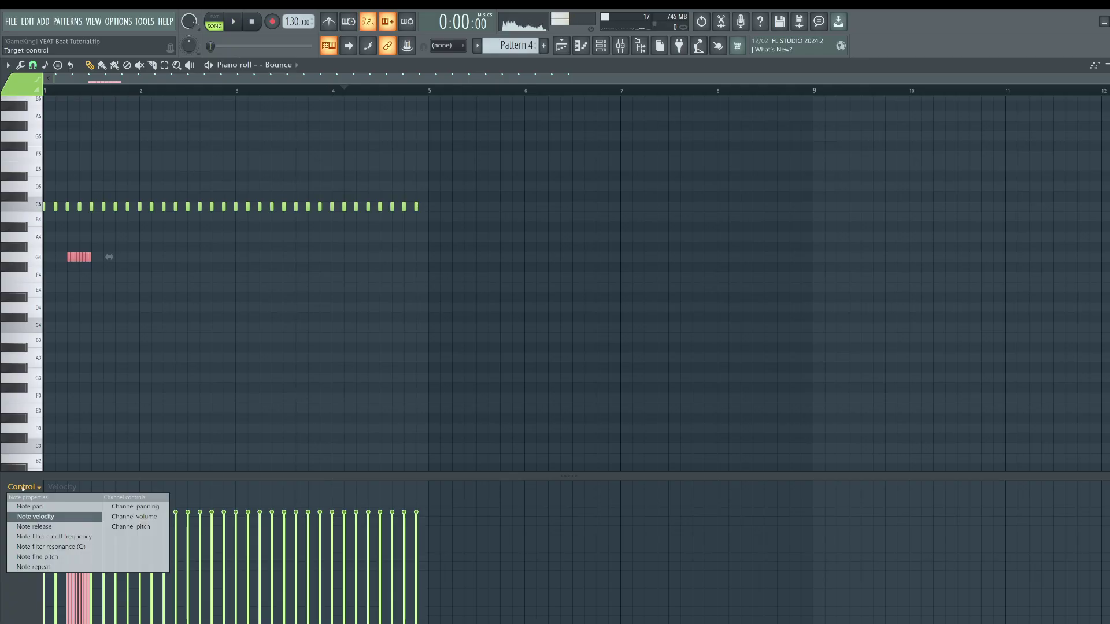
left_click(577, 468)
left_click(576, 469, "ctrl")
left_click_drag(569, 476, 578, 444)
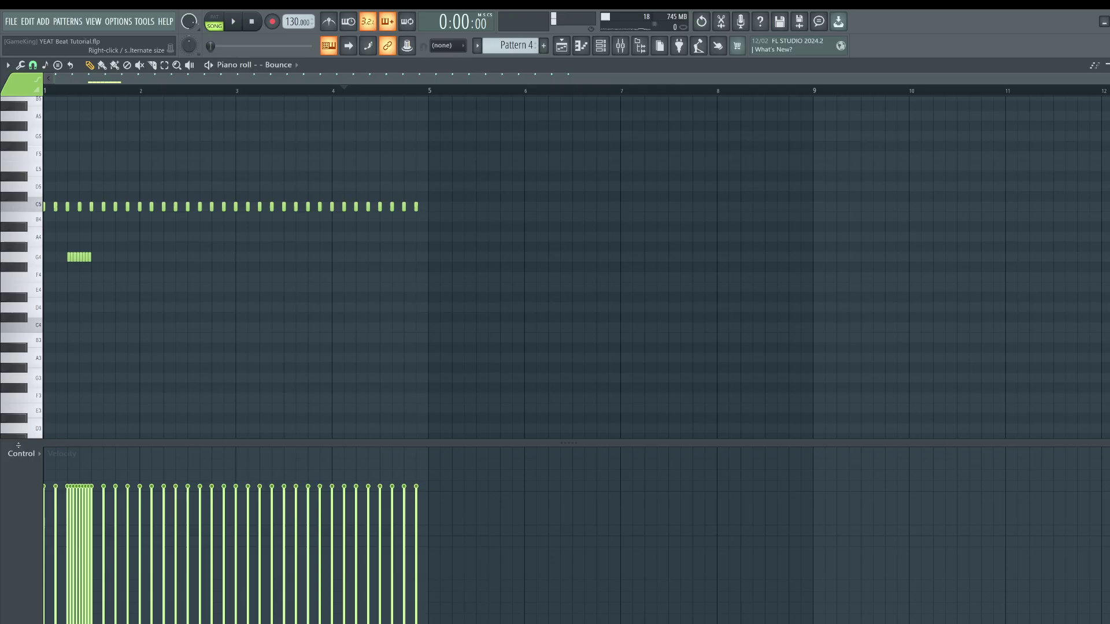
left_click(23, 456)
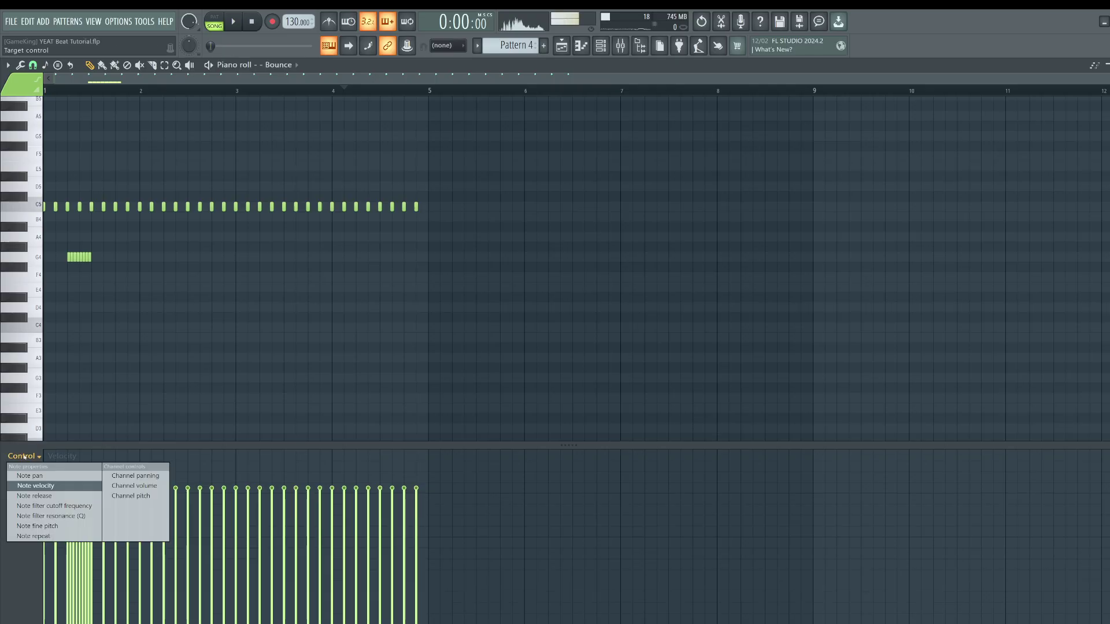
left_click(62, 527)
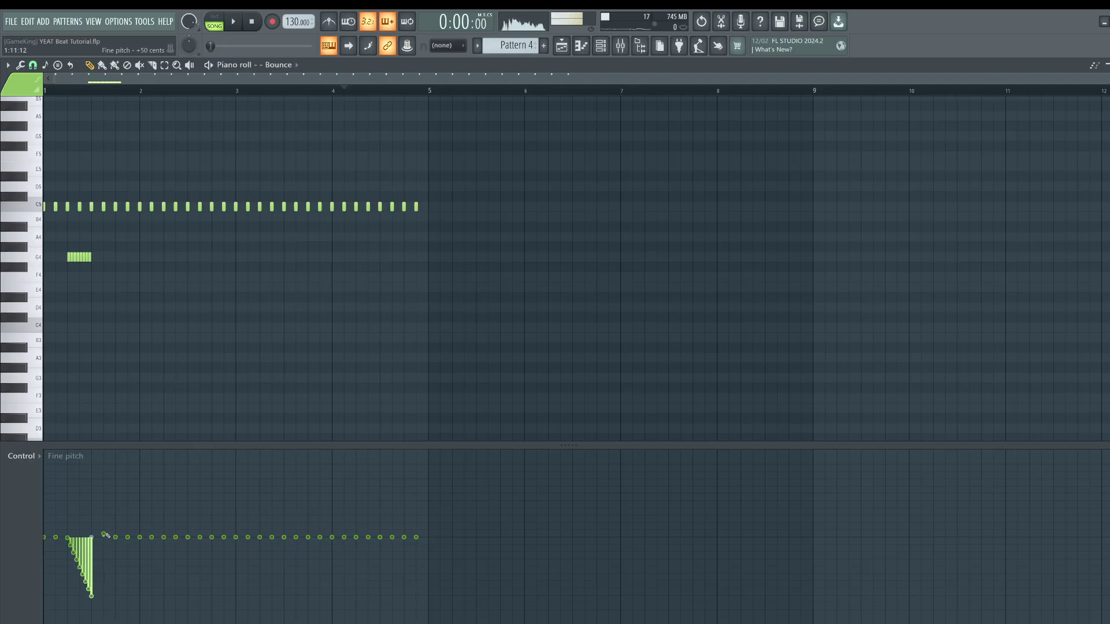
key("space")
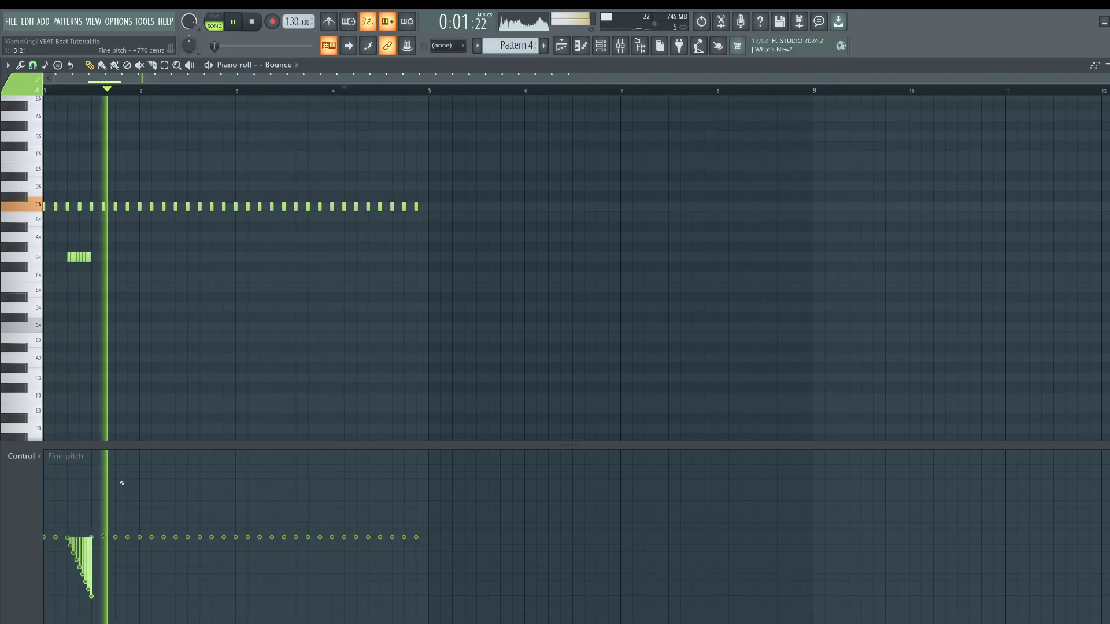
key("space")
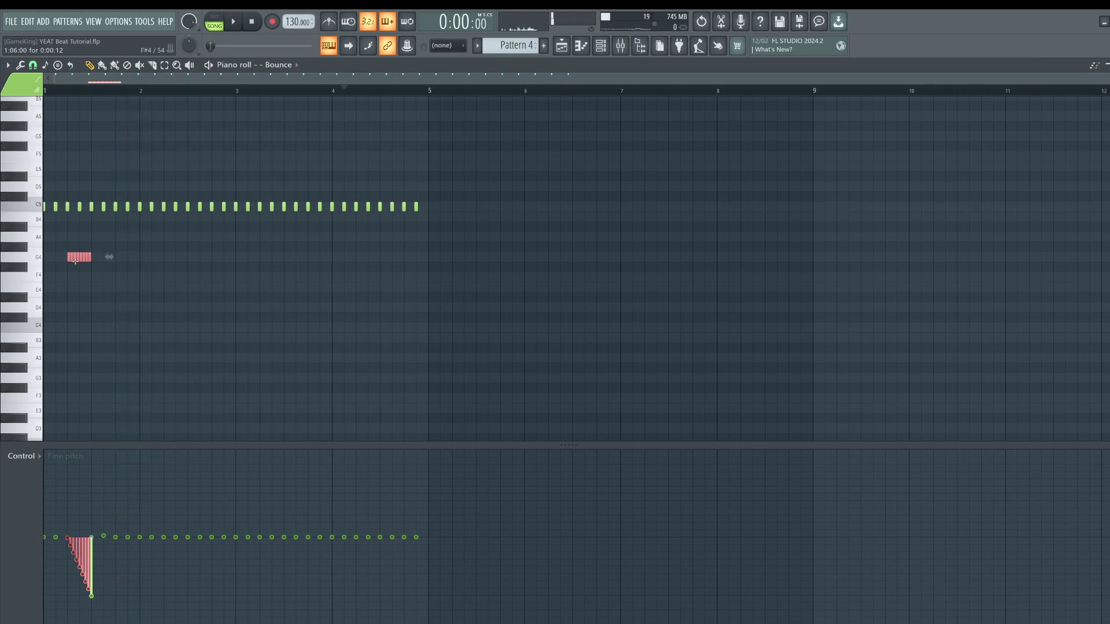
- Copy the chopped G4 roll to beat 2 of bars 3 and 4 while the beat plays
key("space")
left_click_drag(164, 240, 372, 259)
left_click(349, 275)
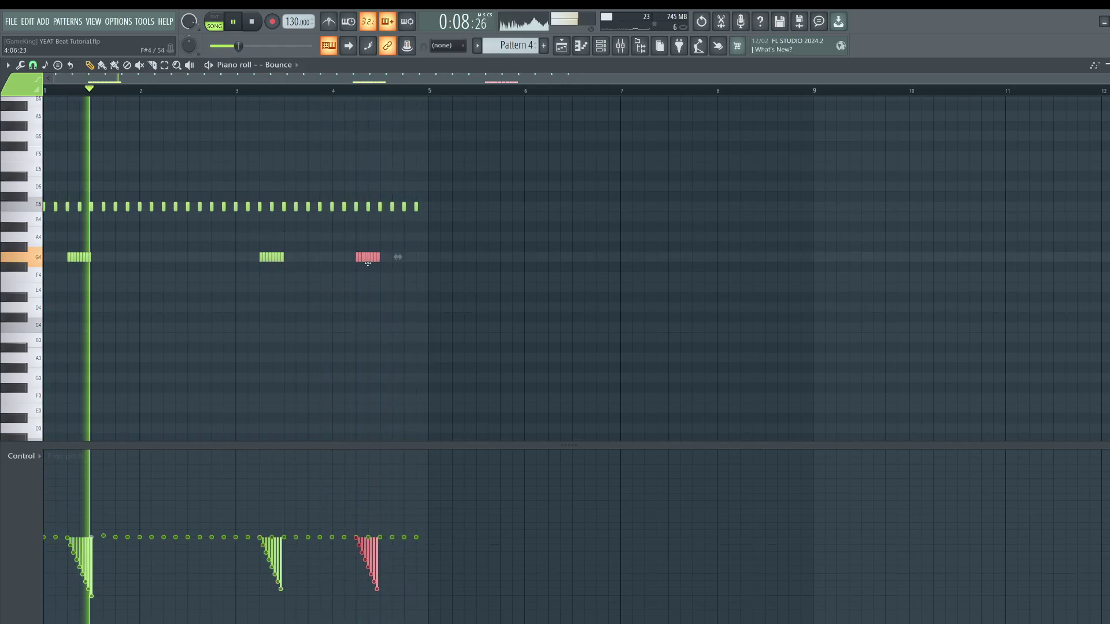
left_click(377, 310)
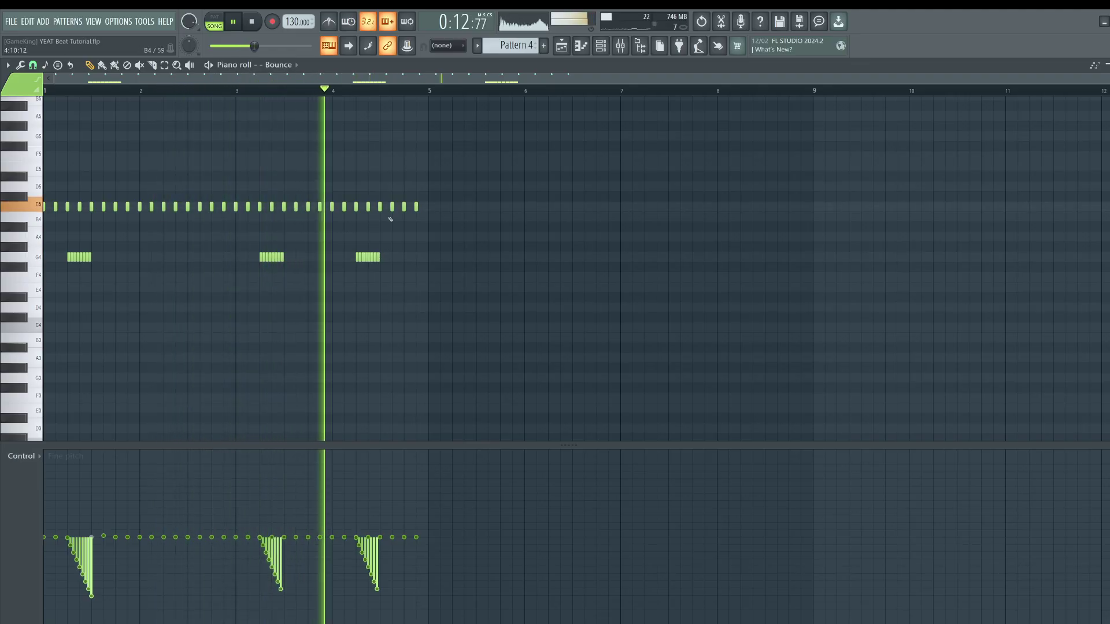
- Add short G4 hits on steps 13 and 15 of bar 4
left_click(405, 256)
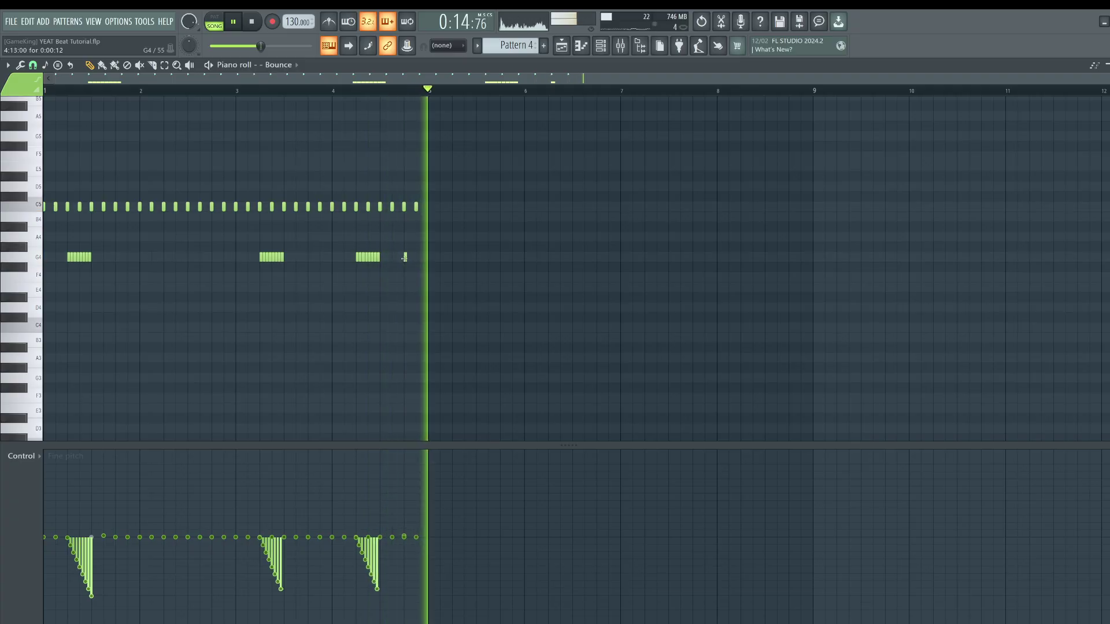
left_click(418, 256)
left_click(393, 256)
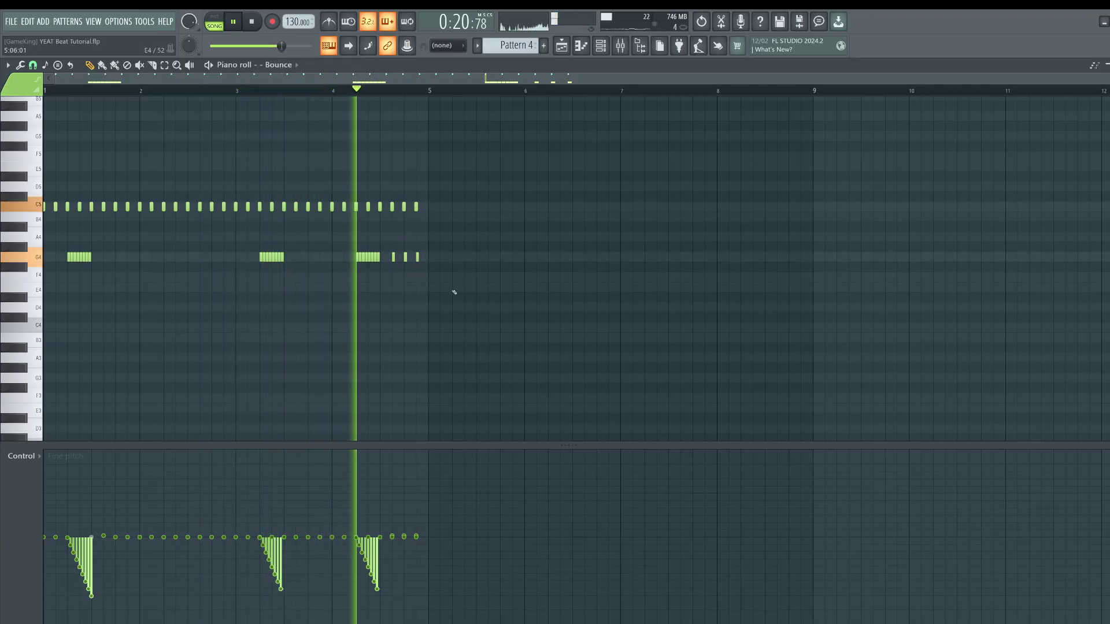
right_click(396, 257)
key("space")
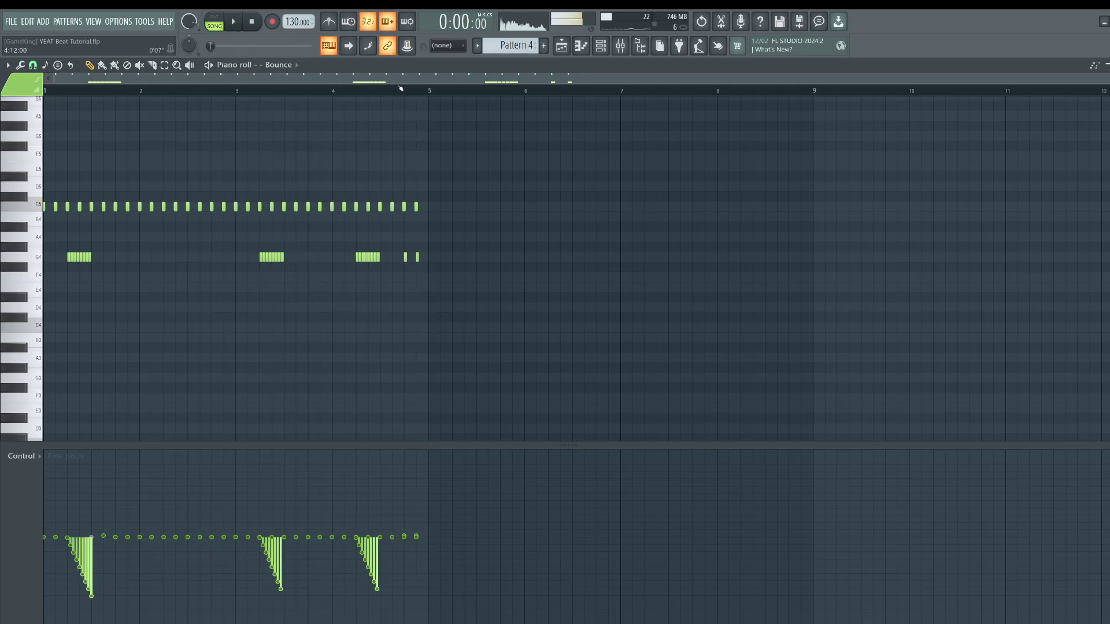
- Add a short G4 hit on step 14 of bar 4, between the last two hits, and save the project
scroll(401, 89, "up", 3)
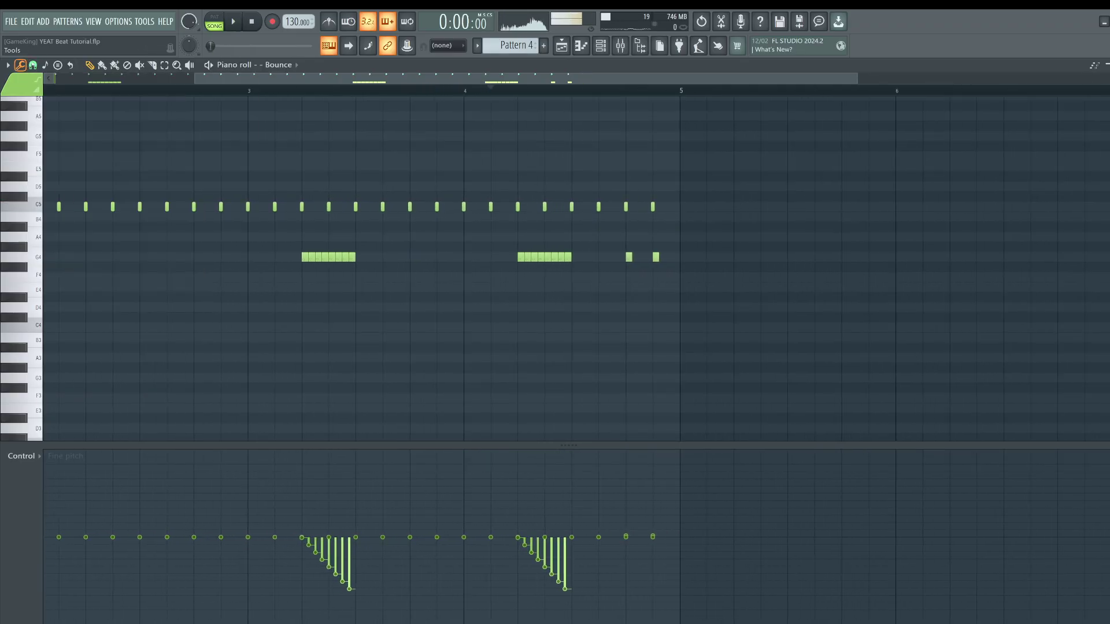
left_click(33, 65)
left_click(50, 185)
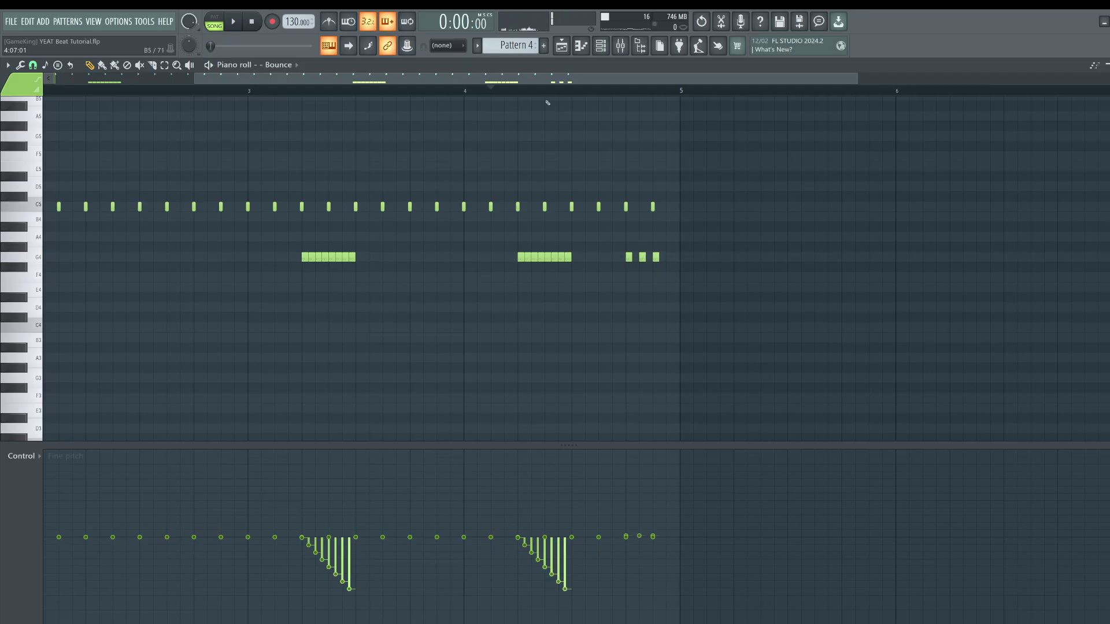
key("space")
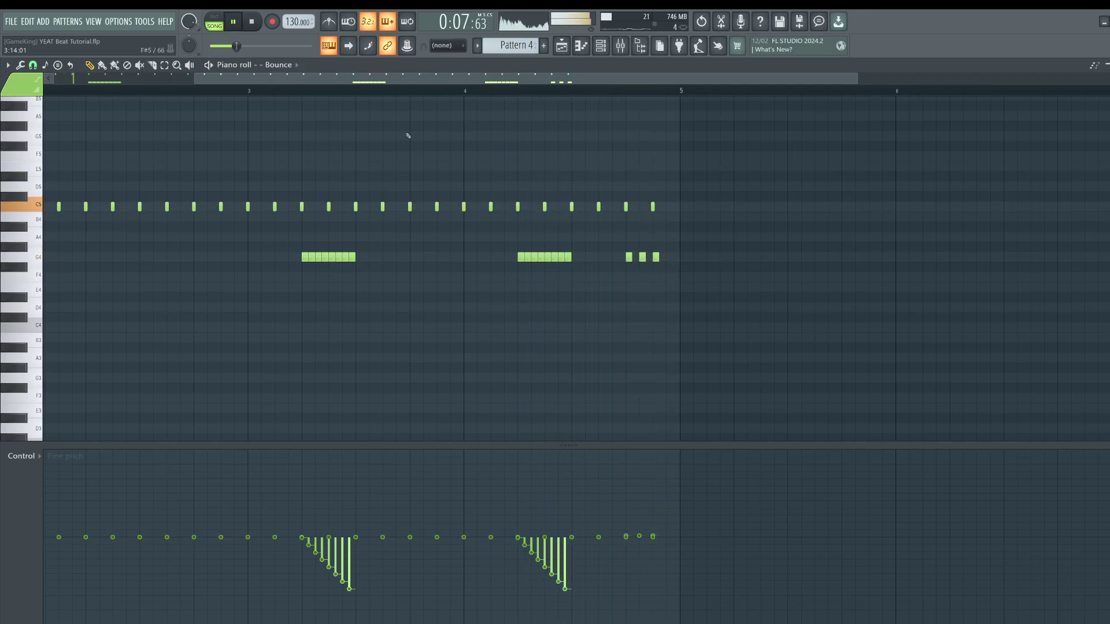
scroll(297, 89, "down", 2)
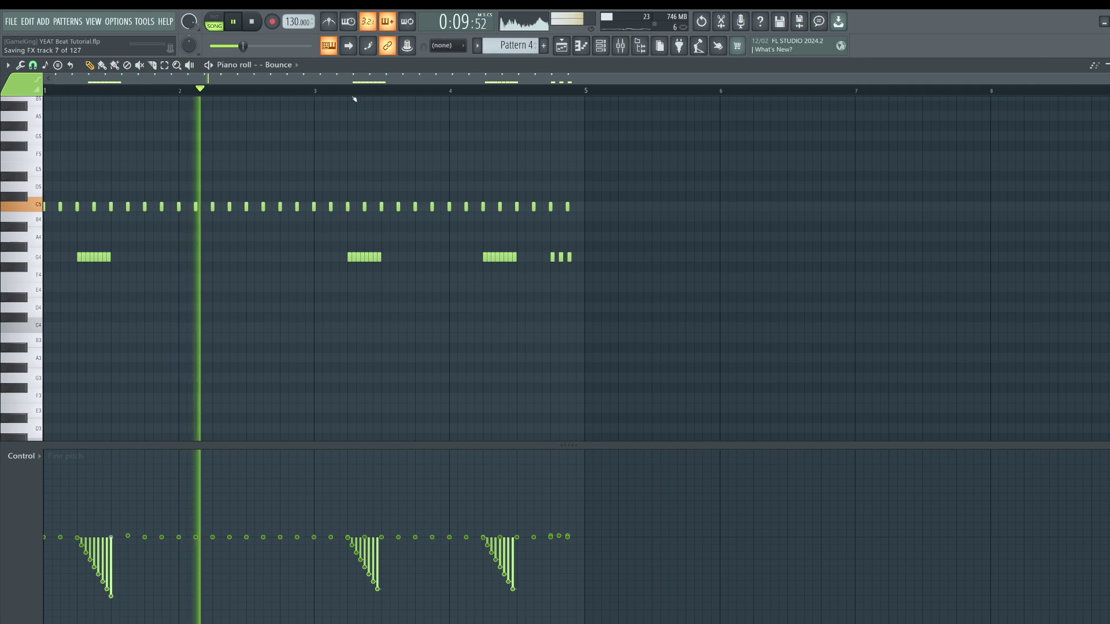
- Show the playlist arrangement and play the beat from the start
left_click(561, 45)
key("space")
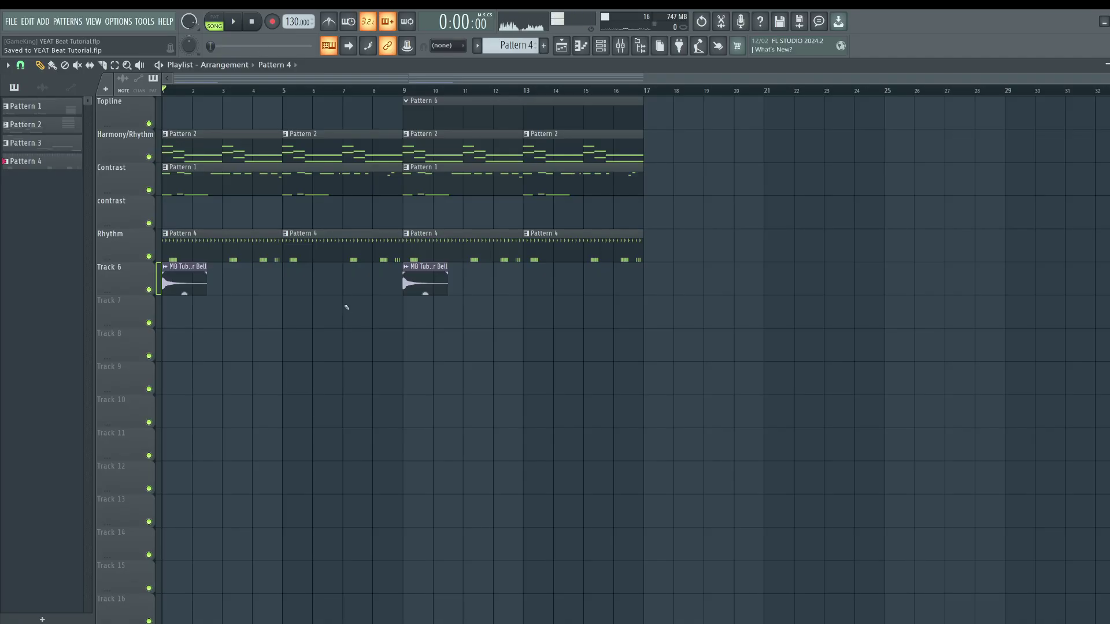
key("space")
key("space")
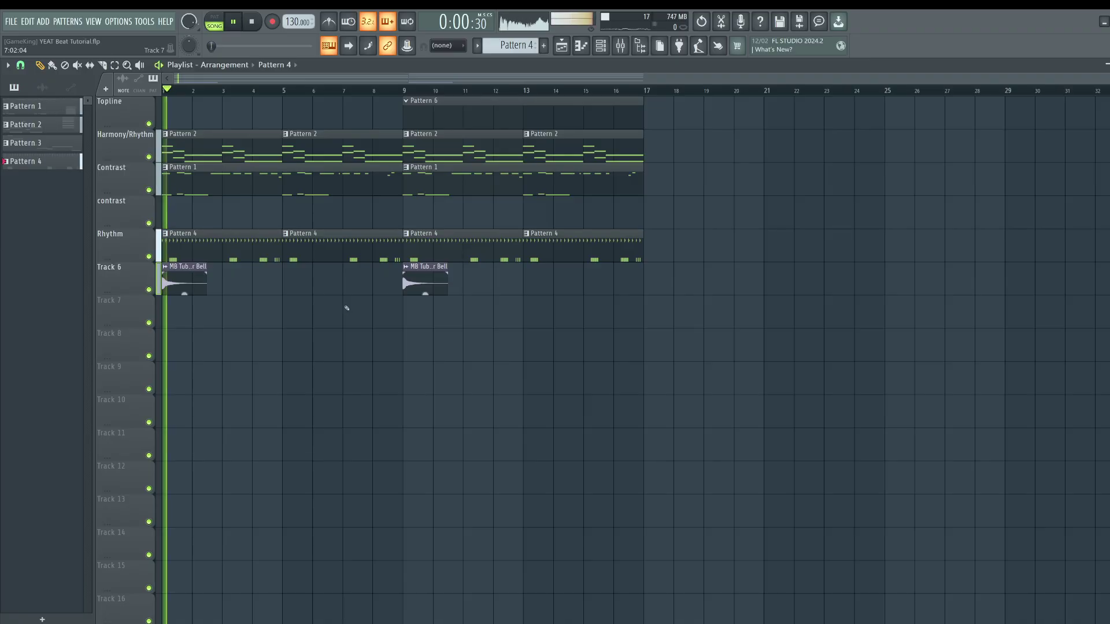
key("space")
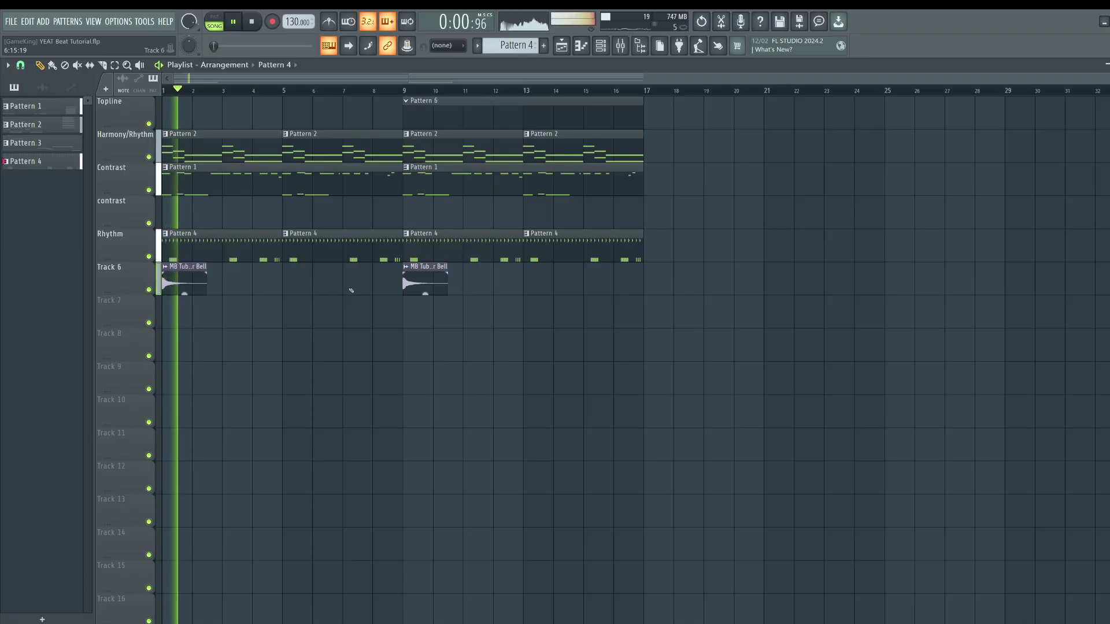
key("space")
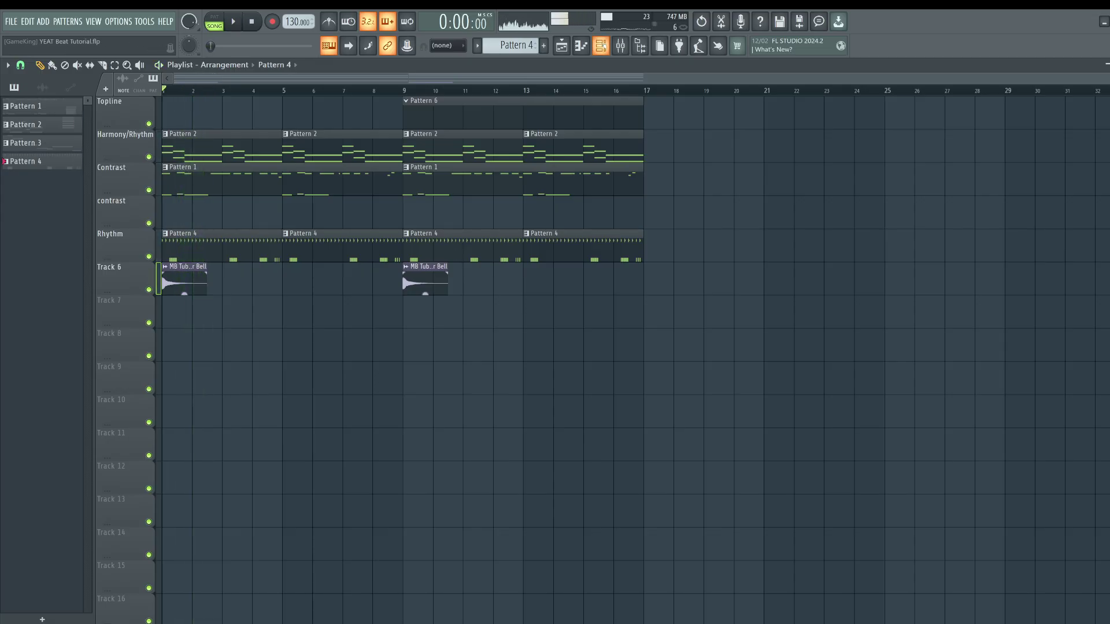
- Switch to the empty Pattern 5 and delete the Pattern 6 clip from the Topline track
left_click(601, 45)
left_click_drag(512, 46, 512, 40)
right_click(423, 377)
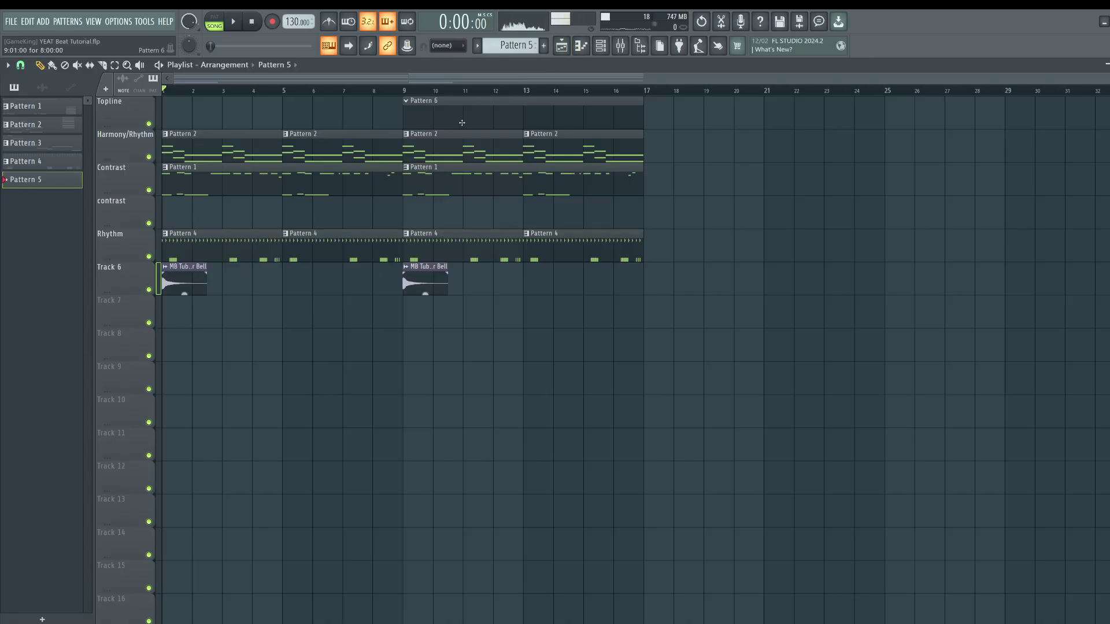
right_click(488, 124)
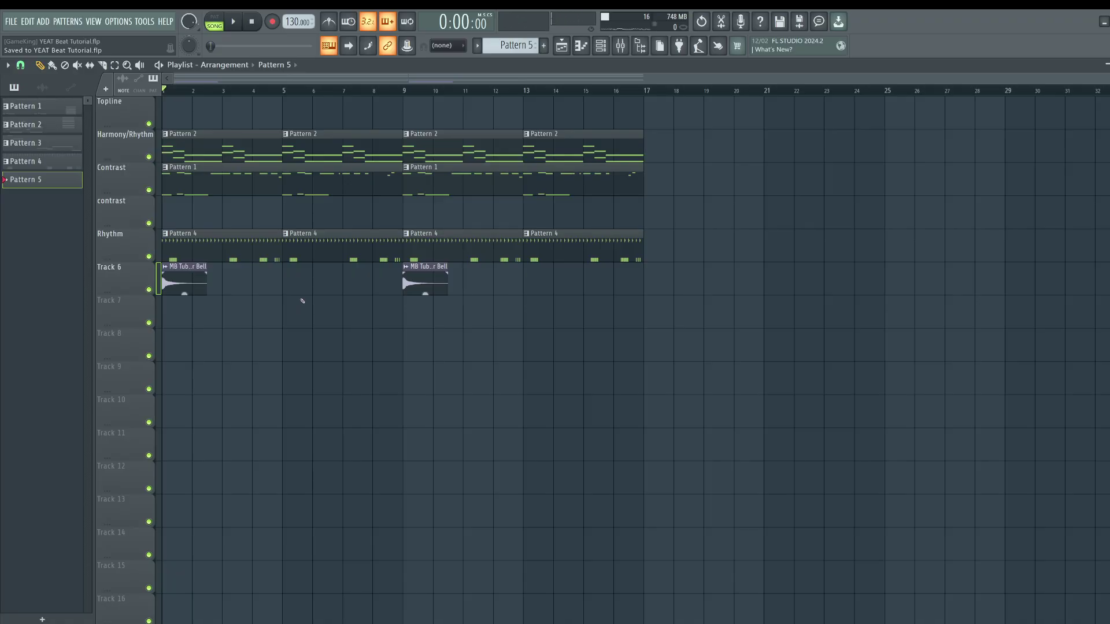
- Add a Toxic Biohazard channel to the channel rack and route it to mixer track 15
left_click(600, 46)
left_click(137, 277)
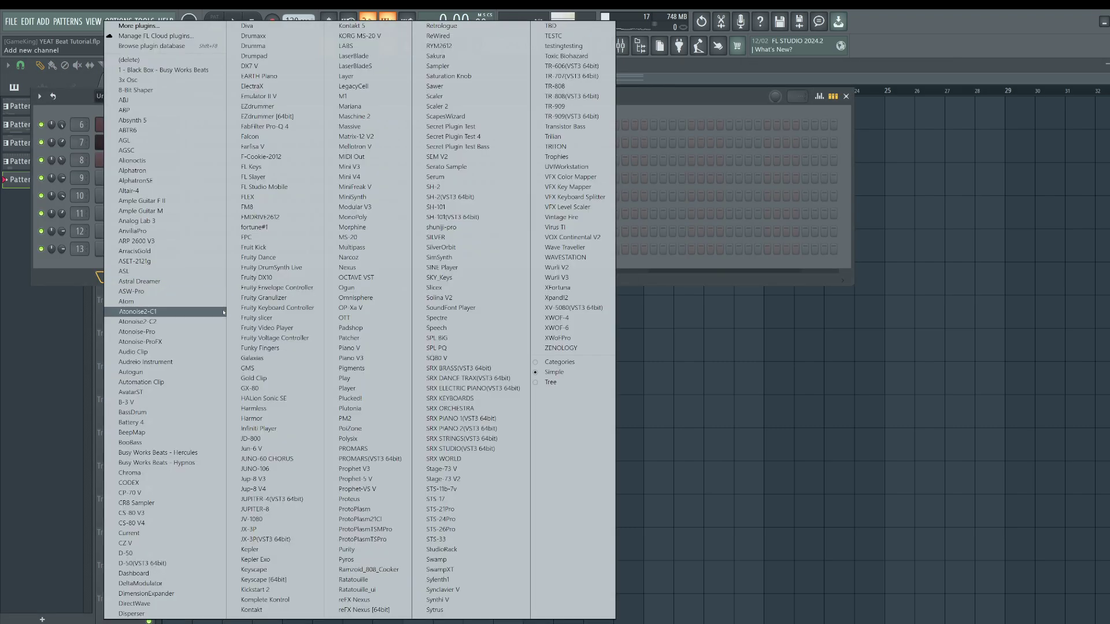
left_click(97, 272)
left_click(167, 280)
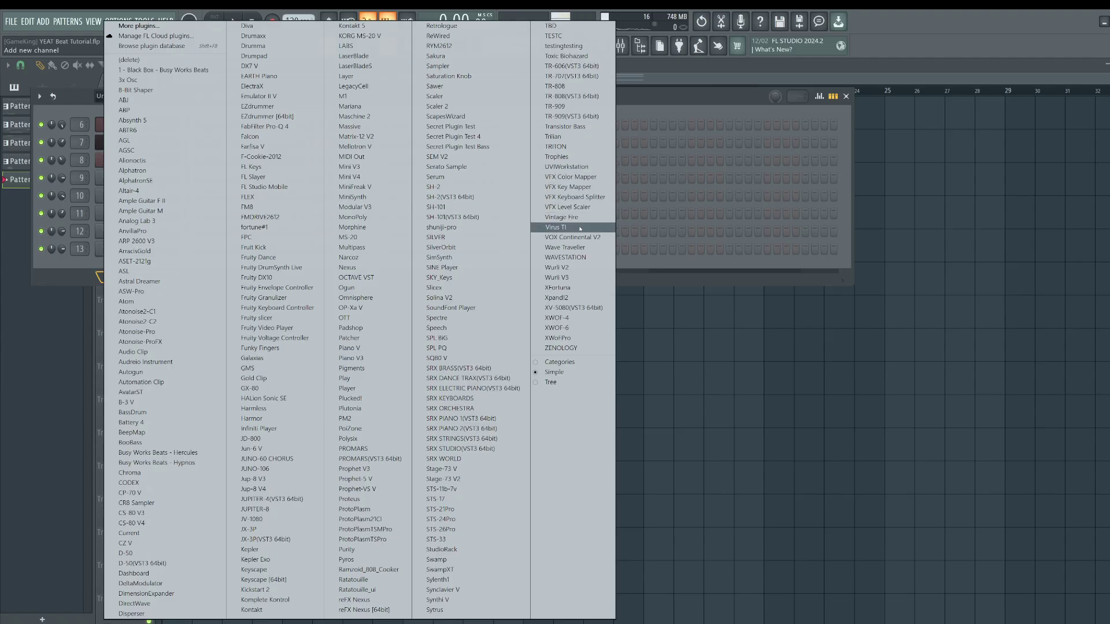
left_click(567, 56)
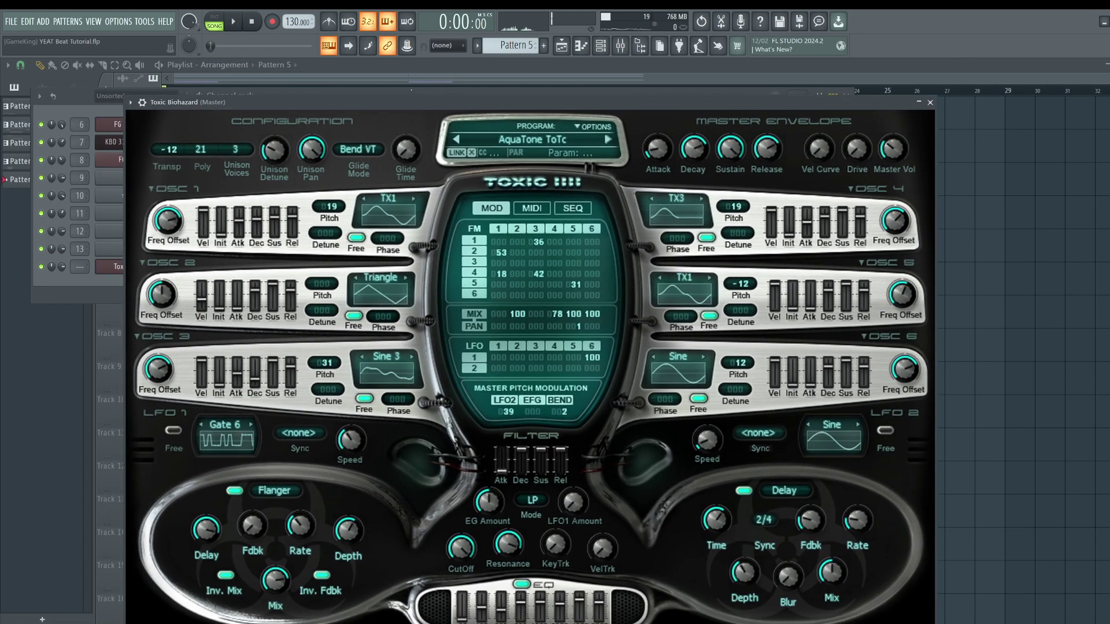
left_click(123, 254)
double_click(80, 266)
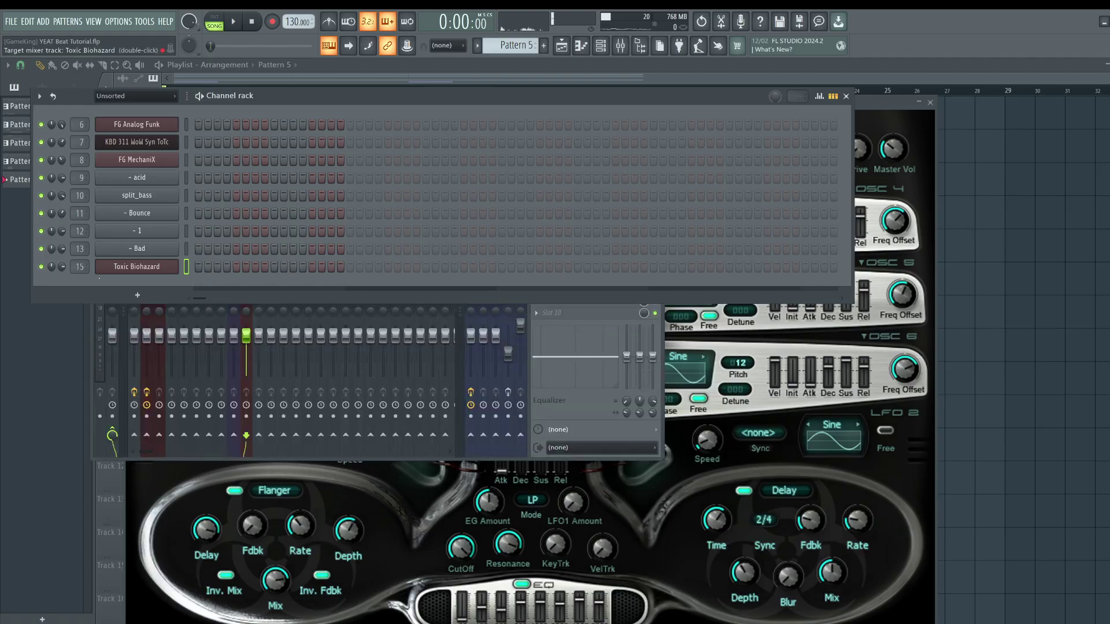
- Load the BloodyFlower preset from the Pads bank in Toxic Biohazard and return to the playlist
left_click(881, 102)
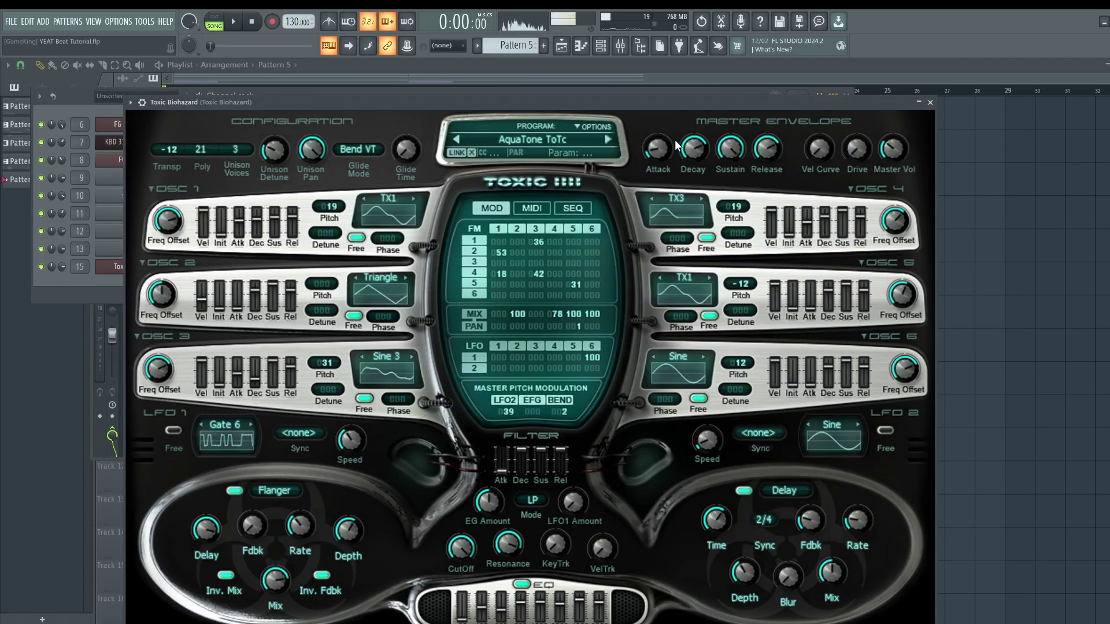
left_click(540, 140)
left_click(375, 418)
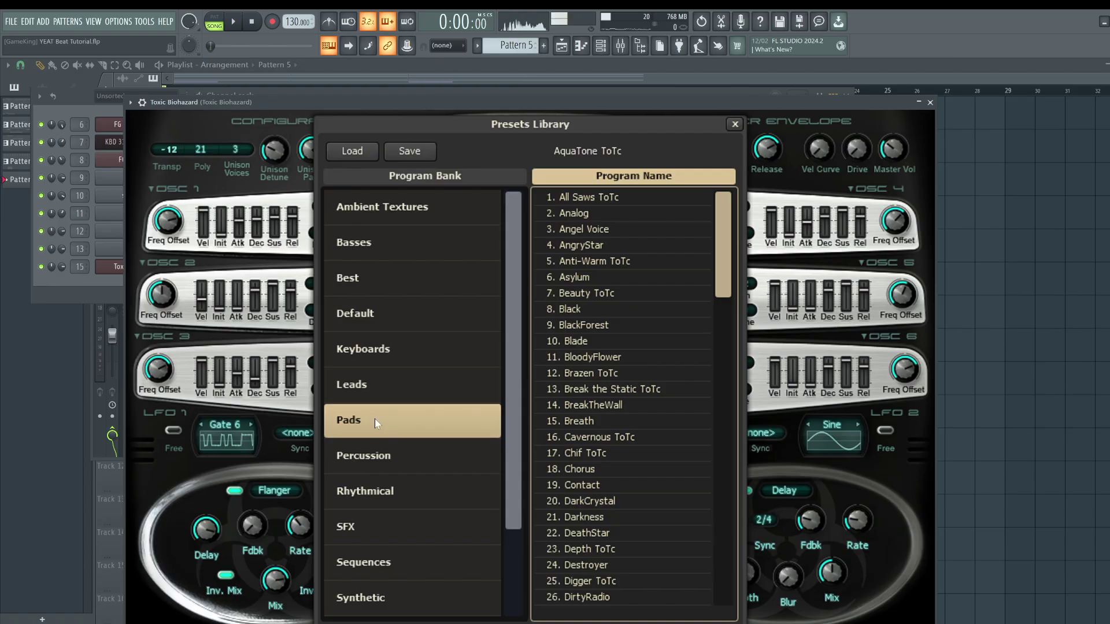
left_click(570, 356)
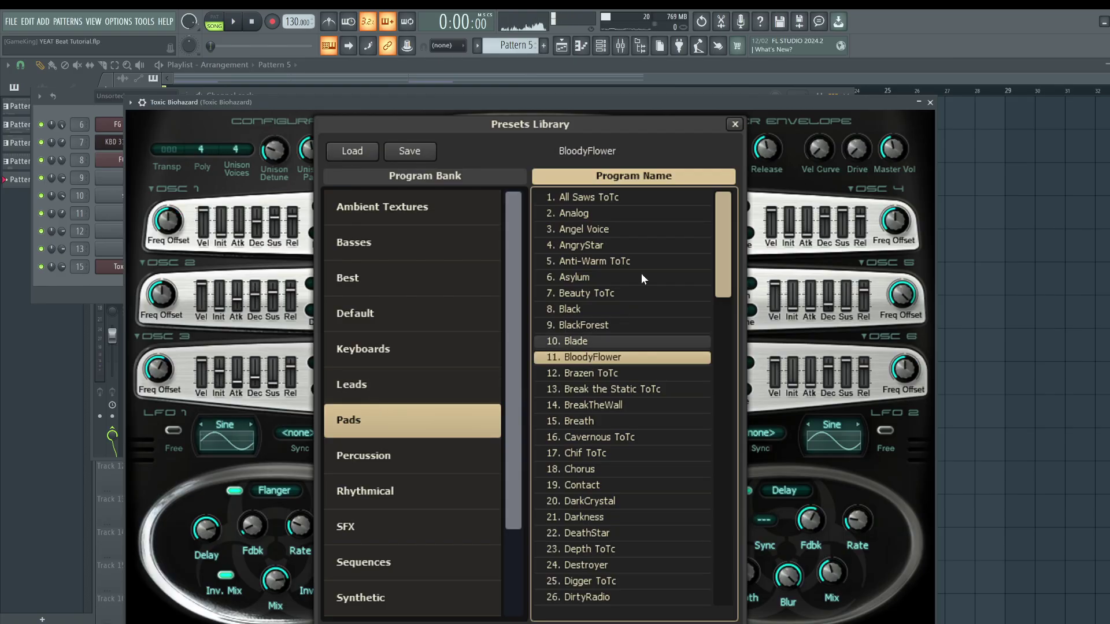
left_click(735, 124)
left_click(61, 267)
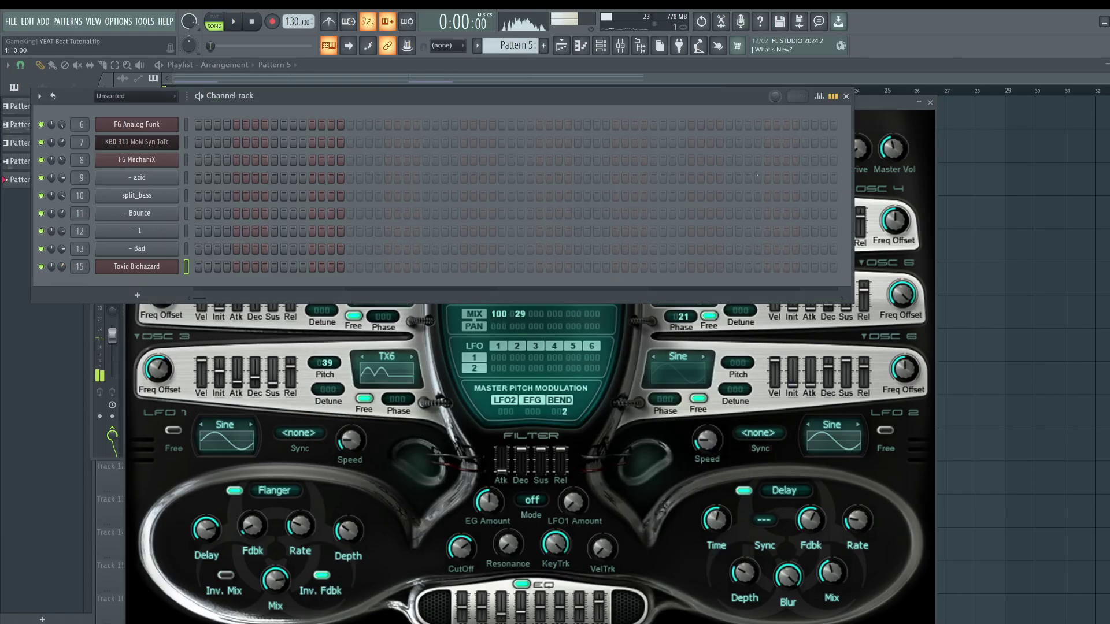
right_click(1042, 175)
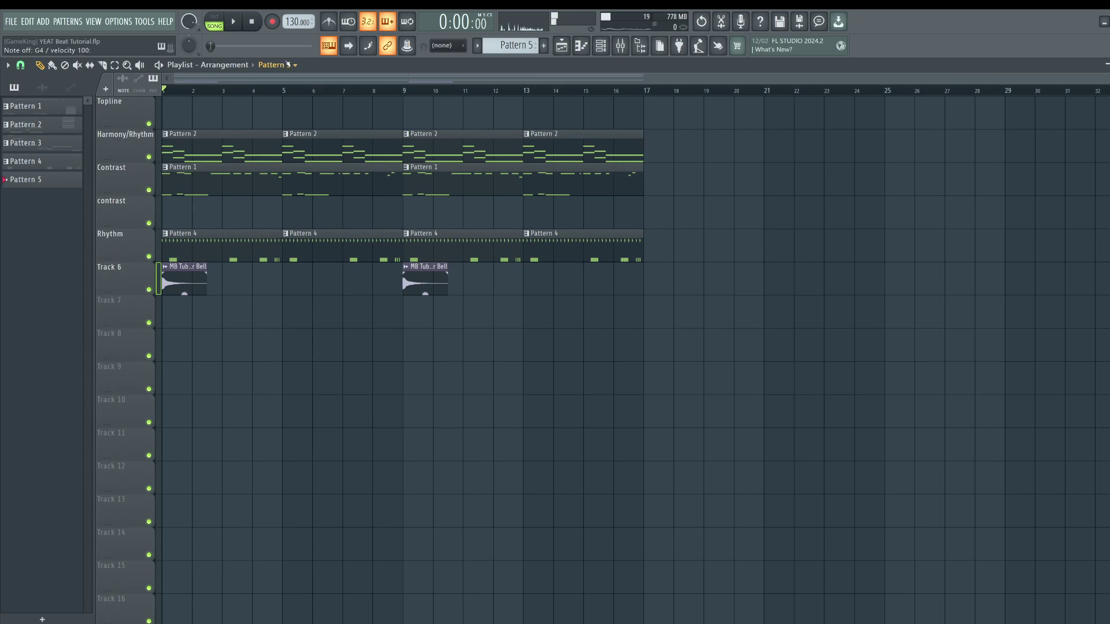
- Try out a Toxic Biohazard melody over the beat and record it into Pattern 5 on the Topline track
key("space")
key("F6")
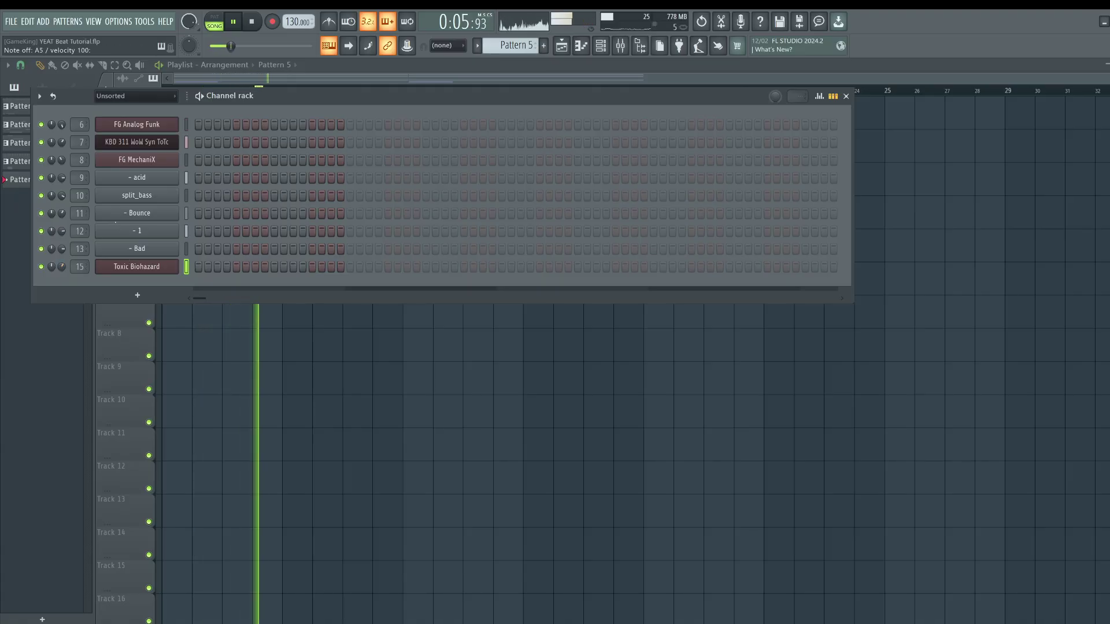
key("space")
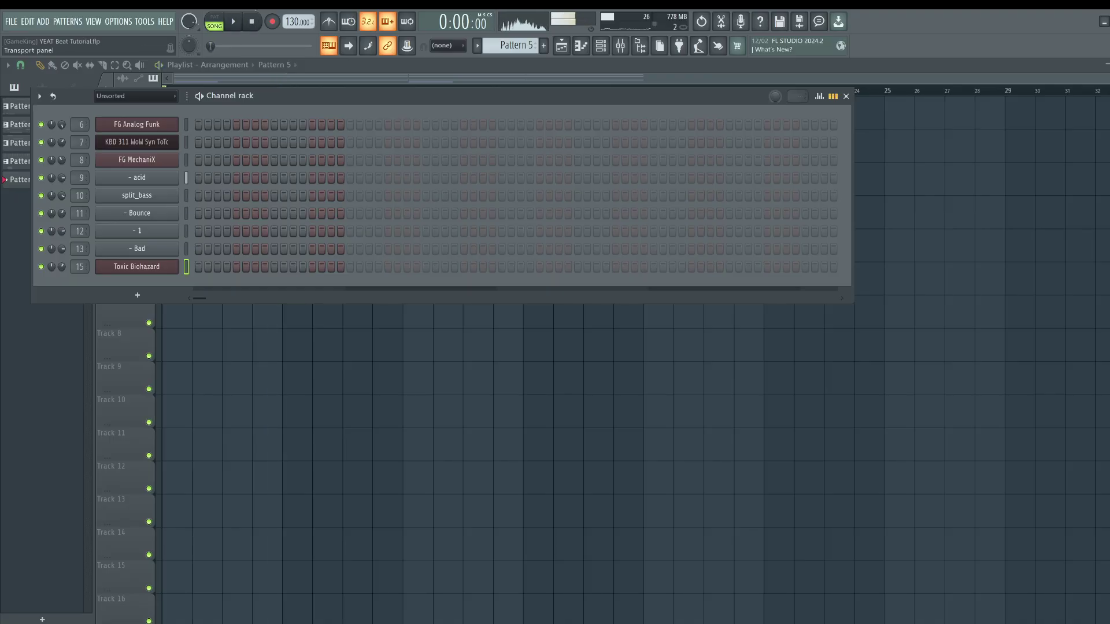
key("F6")
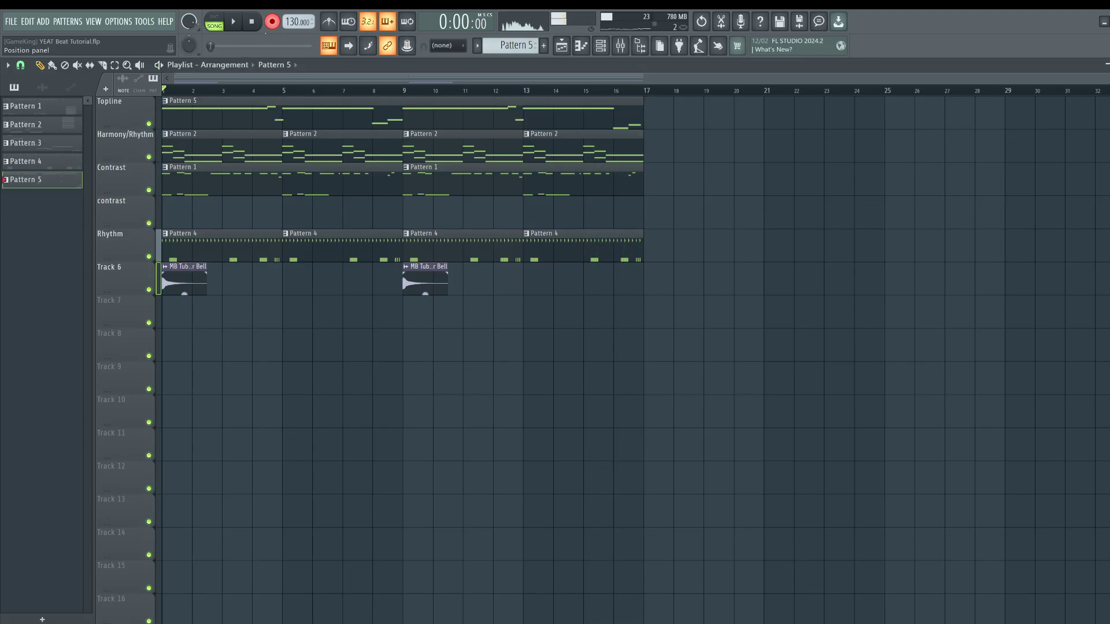
- Open Pattern 5's recorded notes in the piano roll and raise the two notes in bar 16 to C5 and D5
double_click(598, 114)
scroll(211, 265, "up", 1)
left_click_drag(192, 266, 190, 233)
left_click_drag(276, 248, 276, 205)
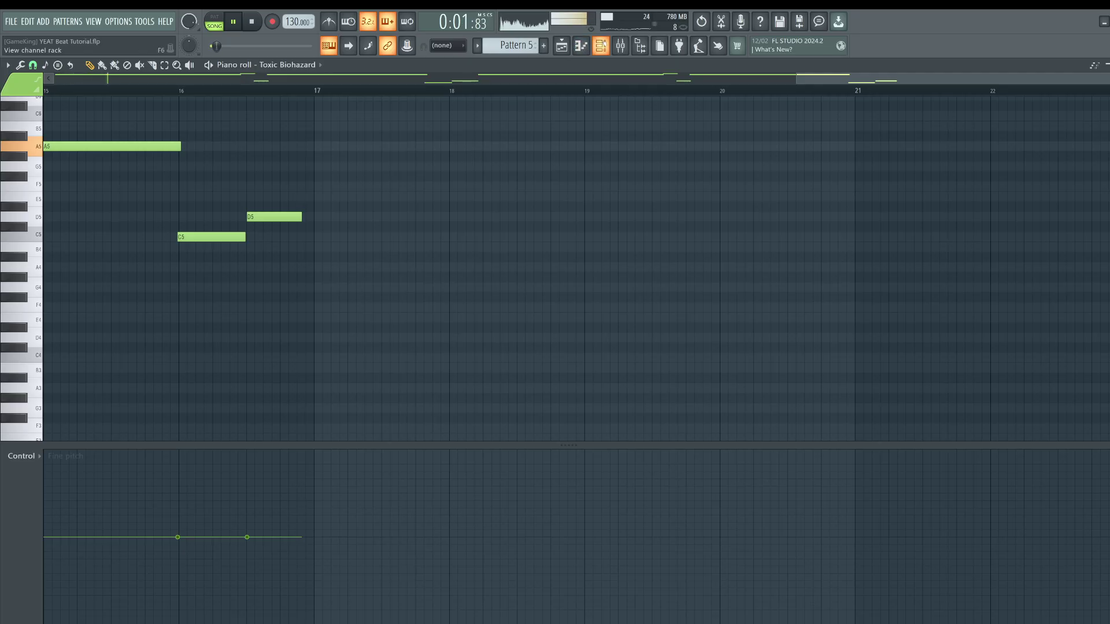
- Leave the Toxic Biohazard piano roll for the playlist and save the project
left_click(601, 46)
right_click(622, 329)
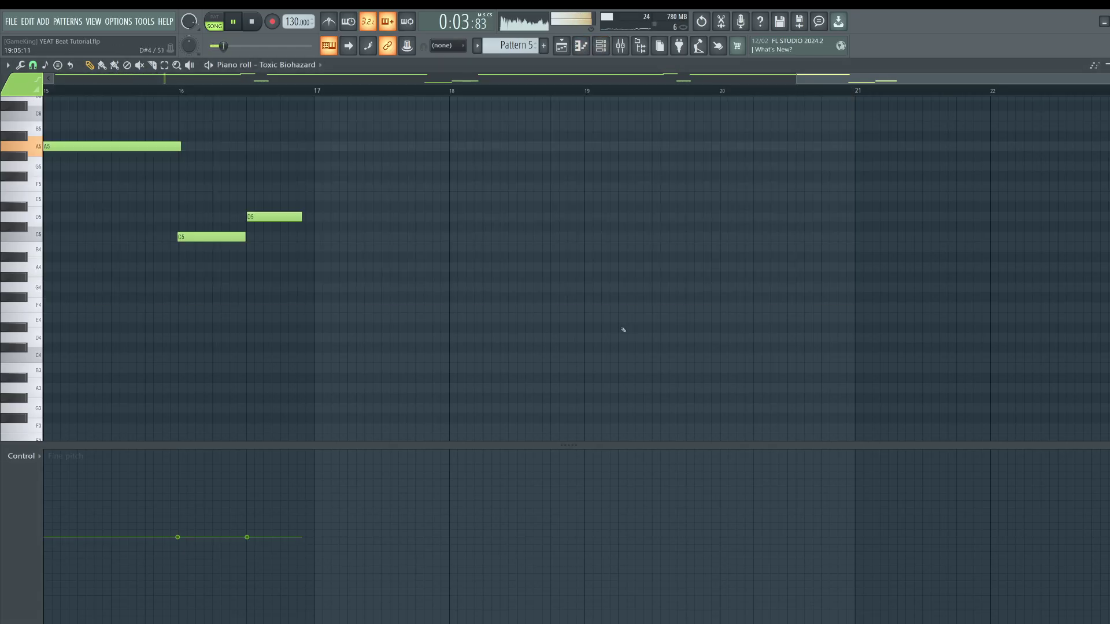
left_click(581, 45)
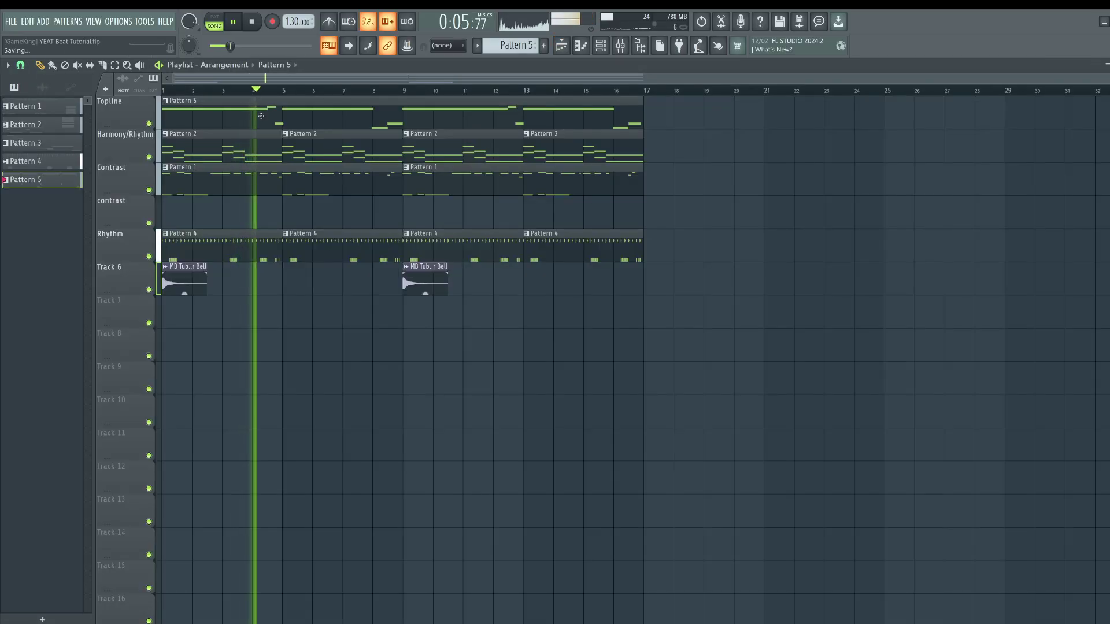
- Set the trance gate smoothing of the KBD 311 WoW Syn ToTc channel's Poizone synth to about 29%
left_click(601, 45)
left_click(149, 142)
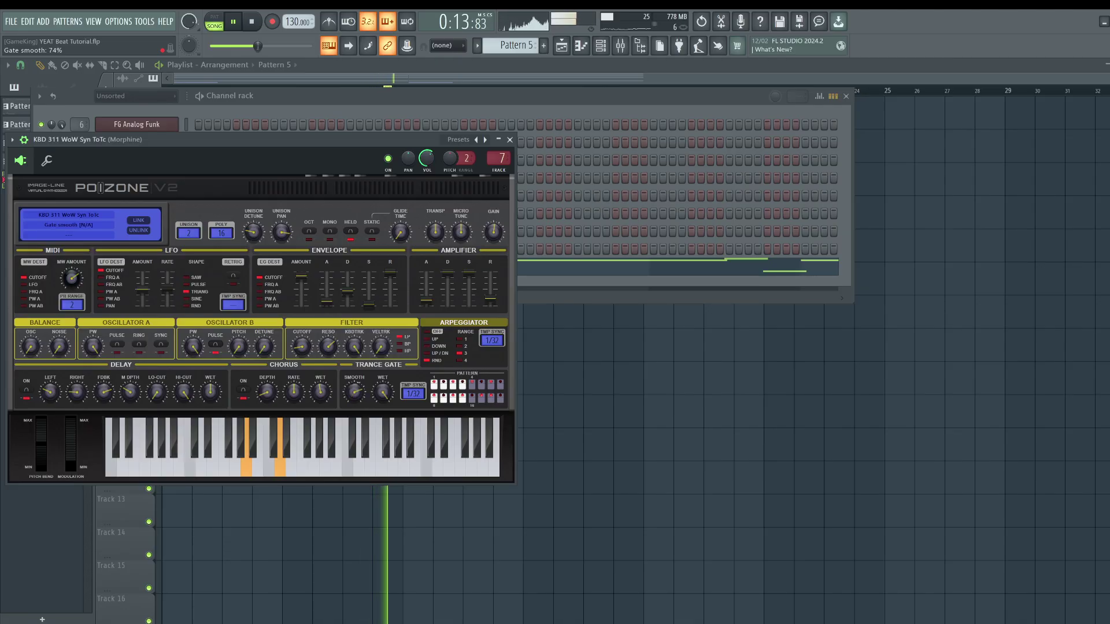
left_click_drag(354, 391, 354, 372)
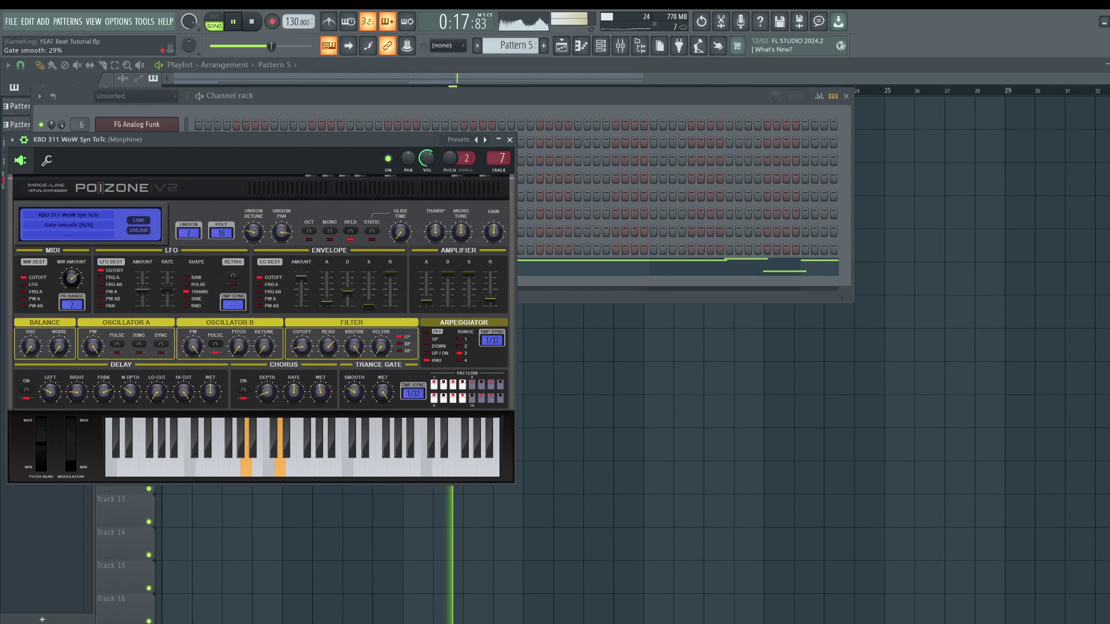
left_click(652, 362)
- Add a second Gross Beat to effect slot 2 of the Morphine mixer track
left_click(601, 45)
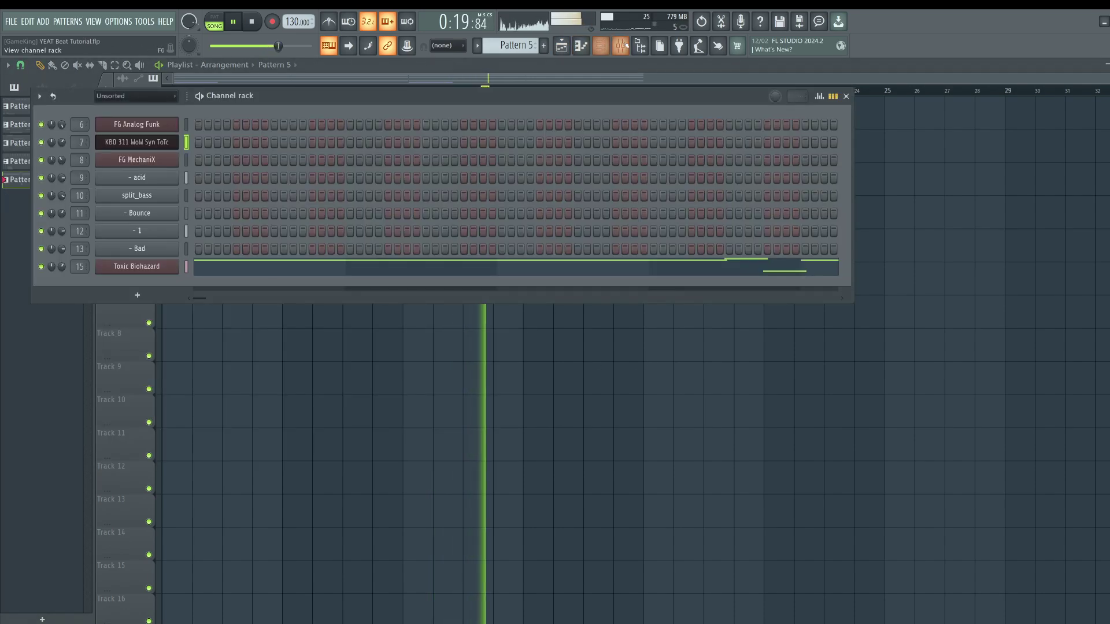
left_click(621, 45)
key("space")
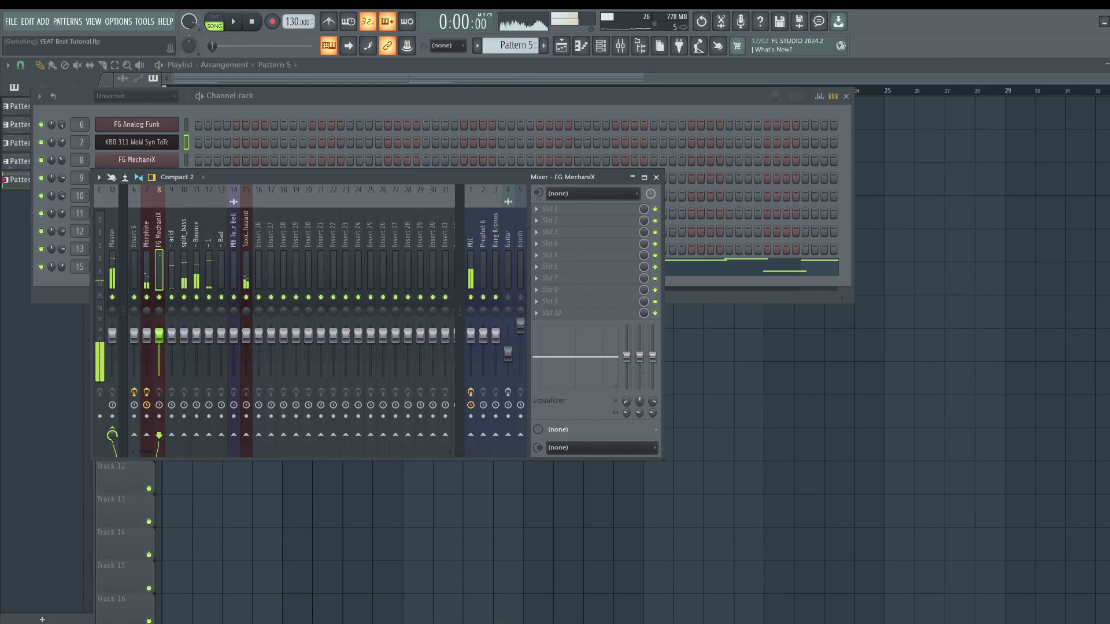
left_click(147, 234)
key("space")
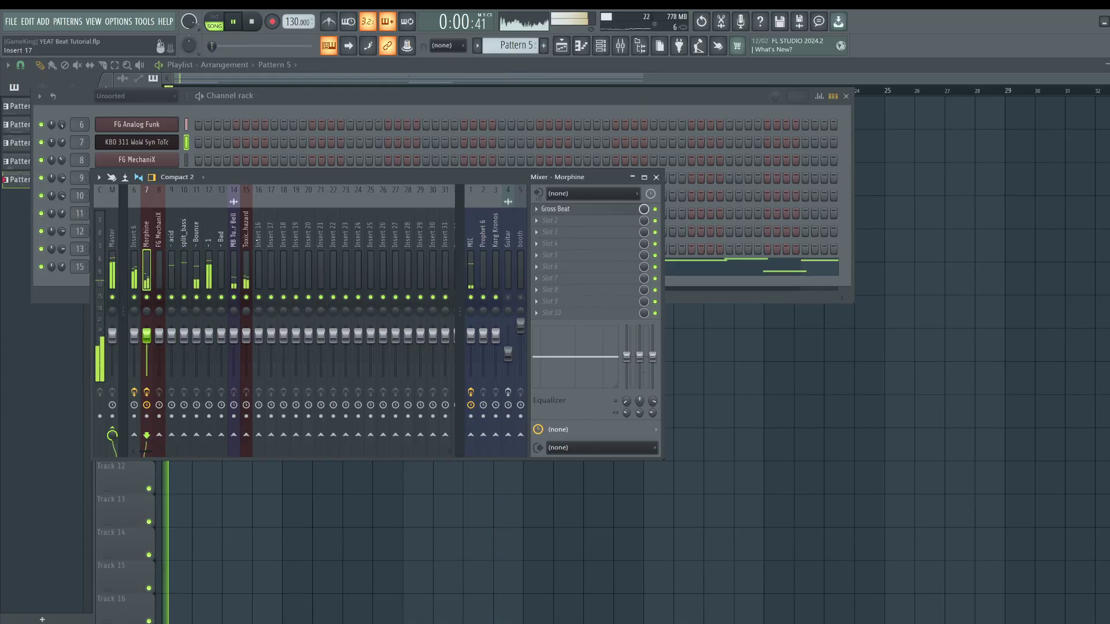
left_click(552, 221)
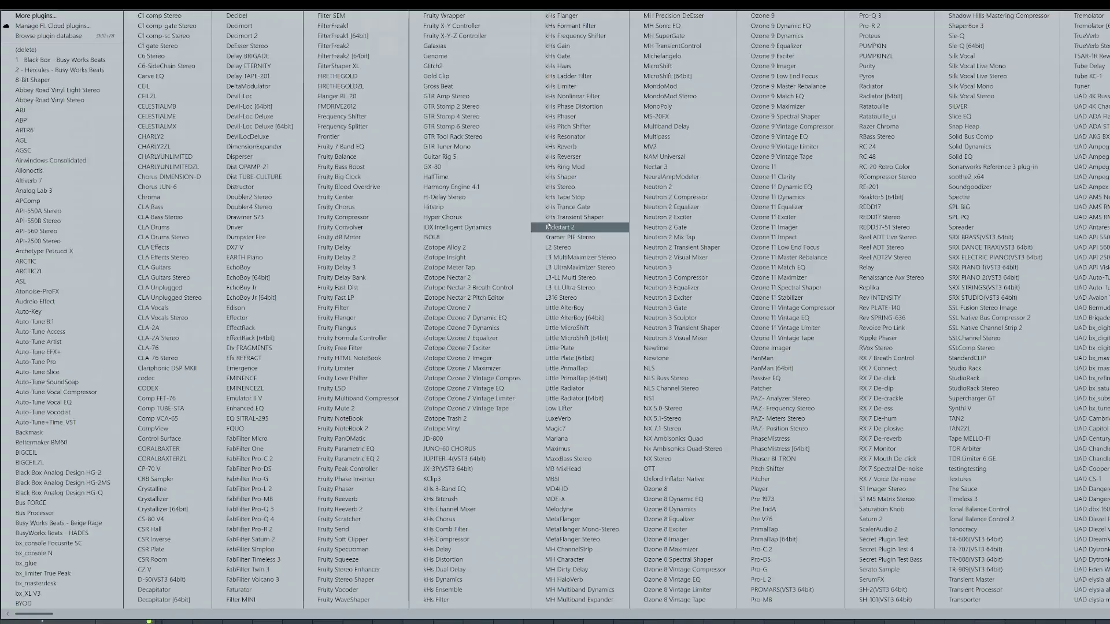
left_click(438, 86)
- Audition volume gates in the second Gross Beat during playback and choose the 1/4 Bt Gate preset
left_click(93, 303)
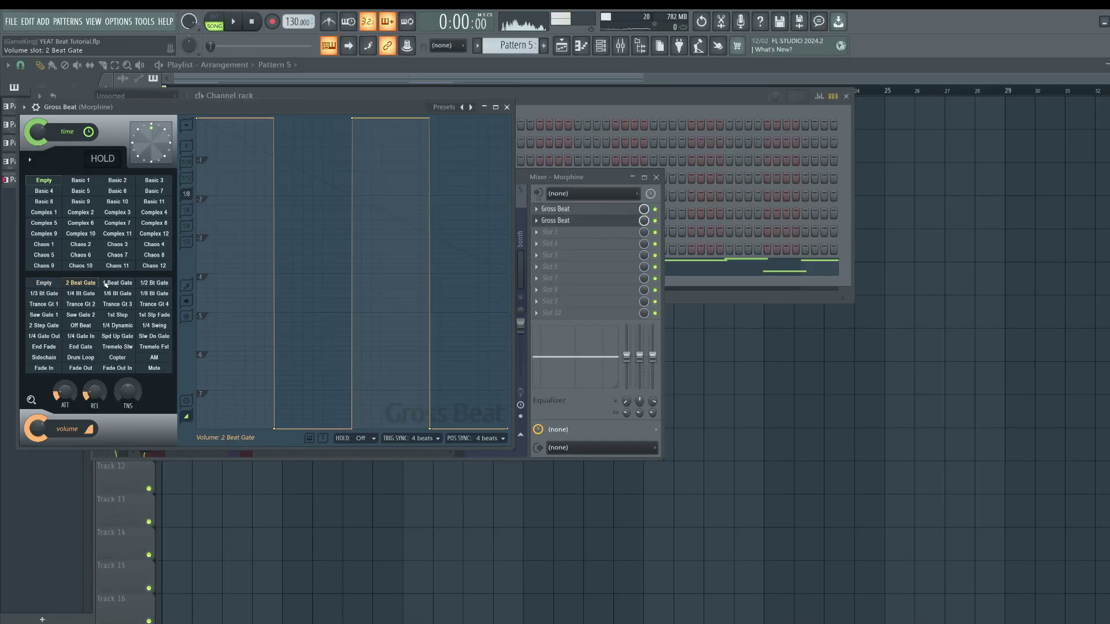
key("space")
left_click(89, 296)
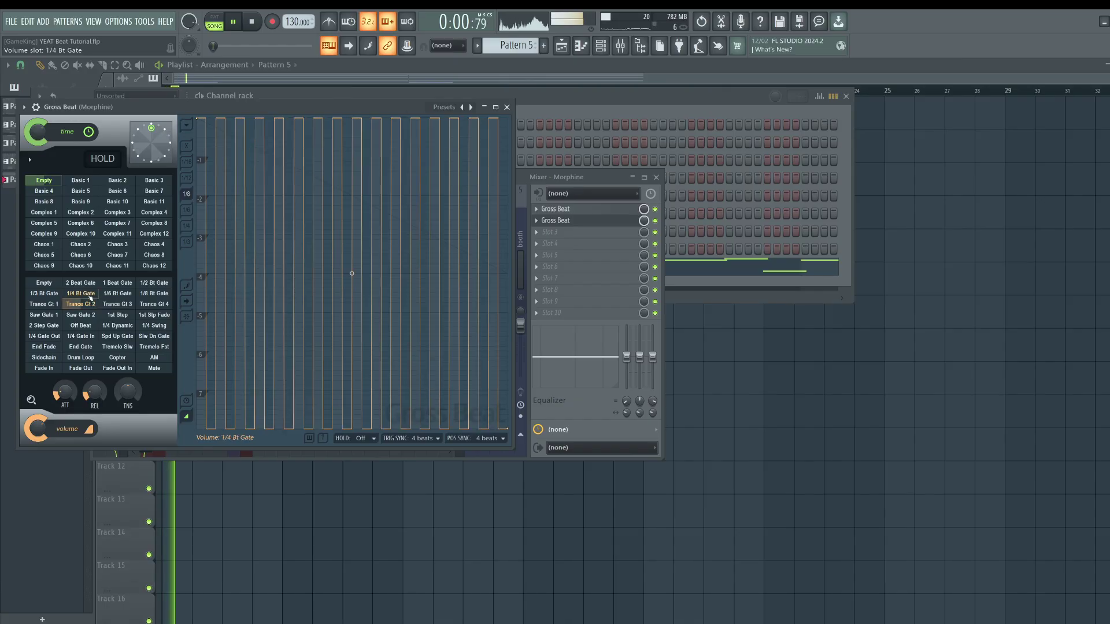
key("space")
key("space")
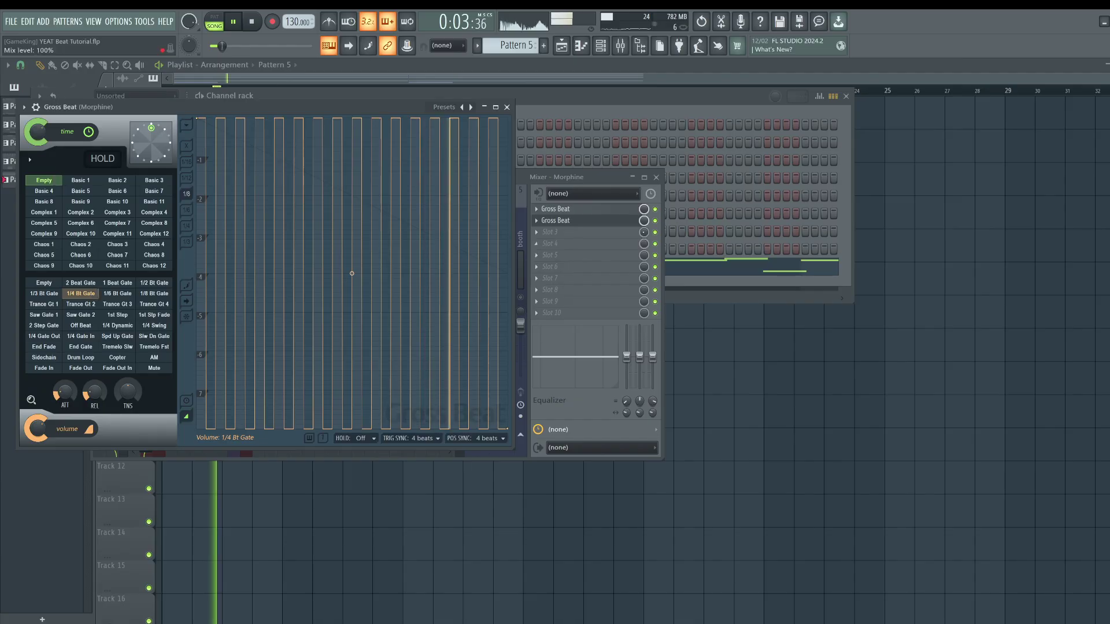
- Stop playback and create an automation clip for the mix level of the second Gross Beat on the Morphine track
key("space")
right_click(644, 221)
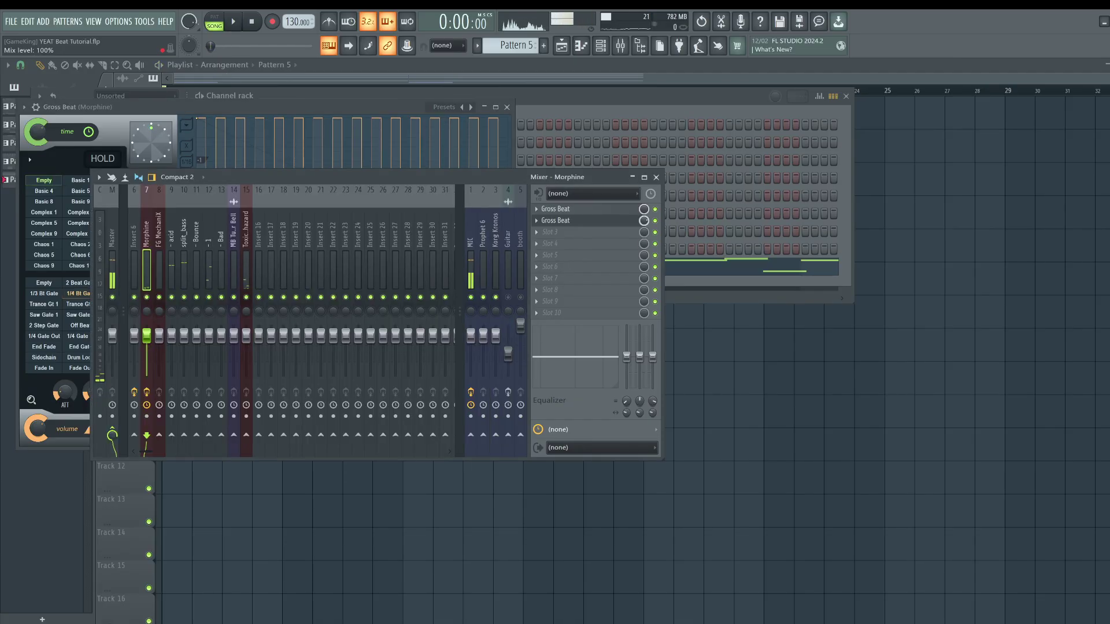
left_click(678, 298)
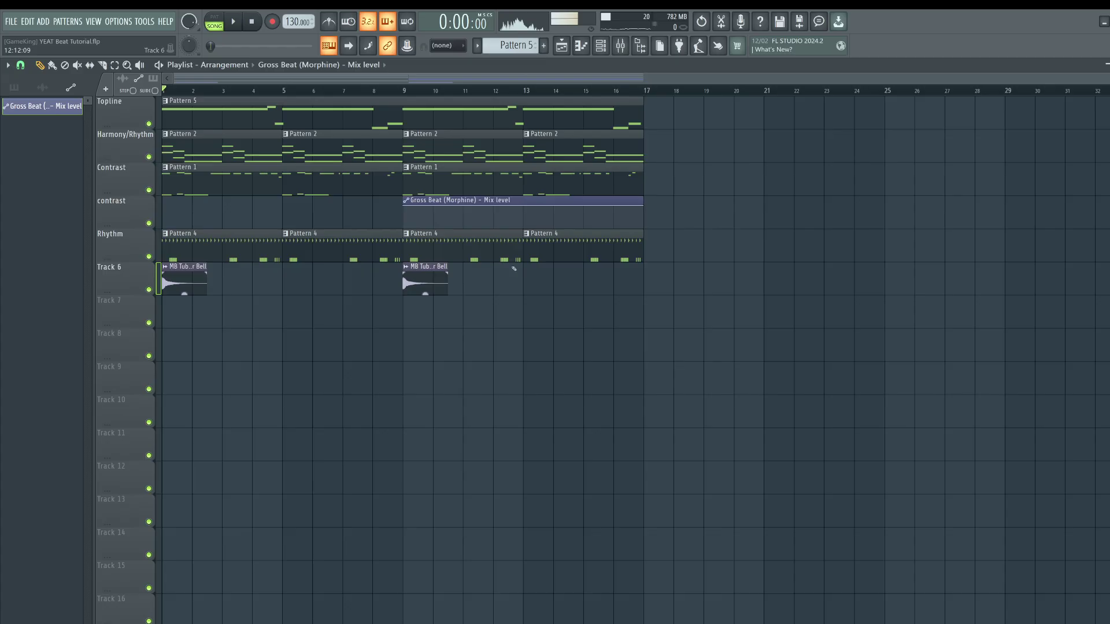
- Place the Gross Beat mix level clip on Track 7 from bar 1, with zero level until bar 17 and full level until bar 33
left_click_drag(428, 201, 165, 328)
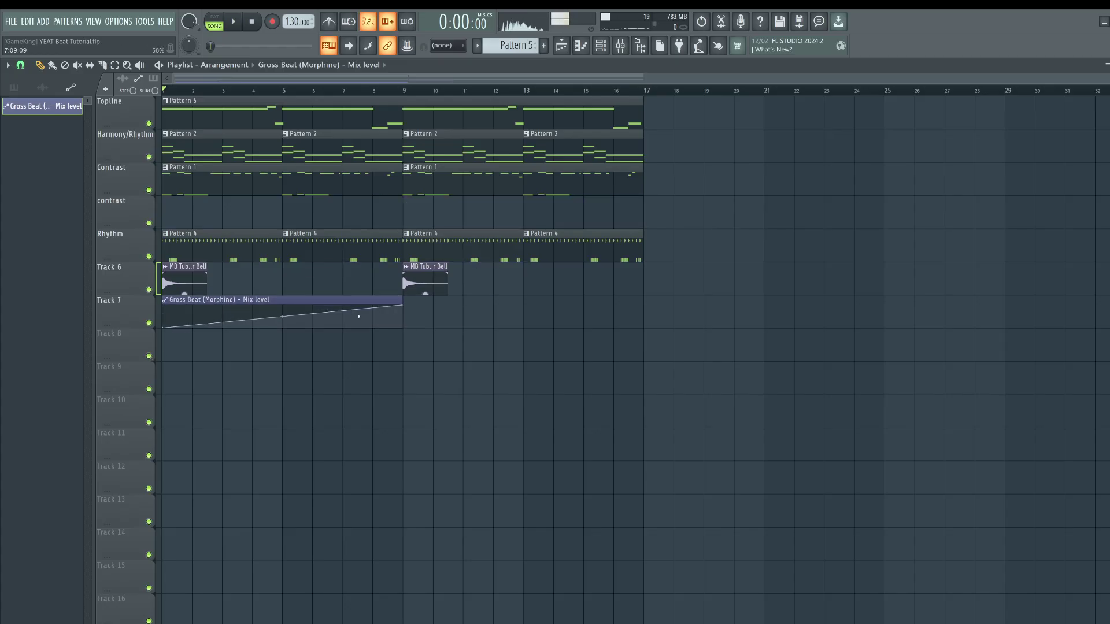
left_click_drag(399, 309, 1104, 327)
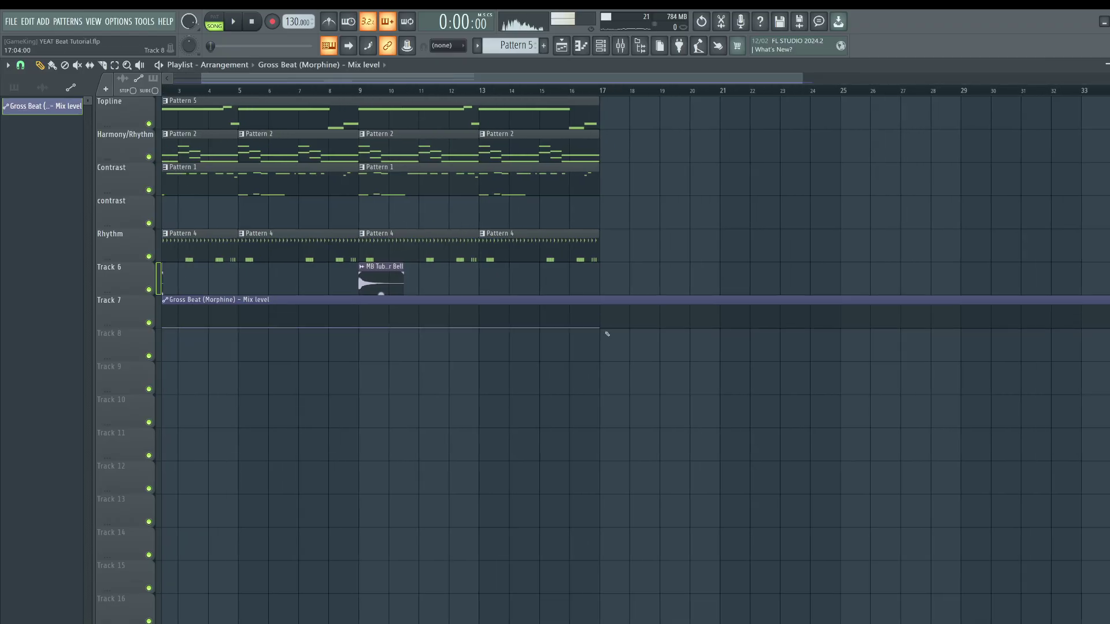
left_click_drag(601, 280, 1016, 256)
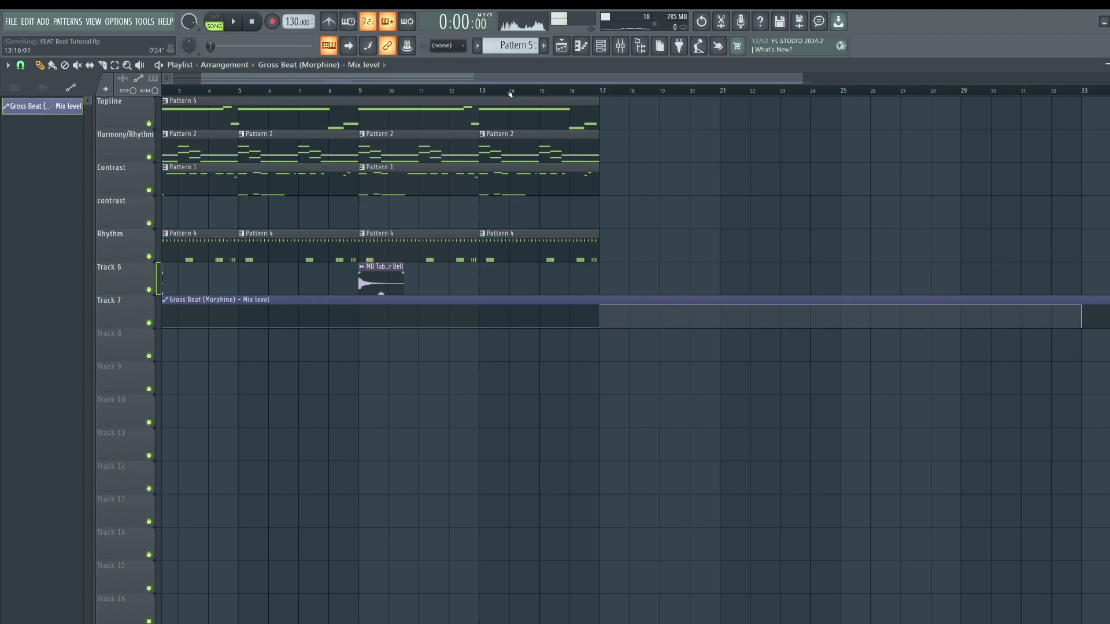
- Duplicate the first 16 bars of clips on Topline through Track 6 and trim the mix level clip to end at bar 33
scroll(510, 93, "down", 2)
left_click_drag(496, 284, 163, 97)
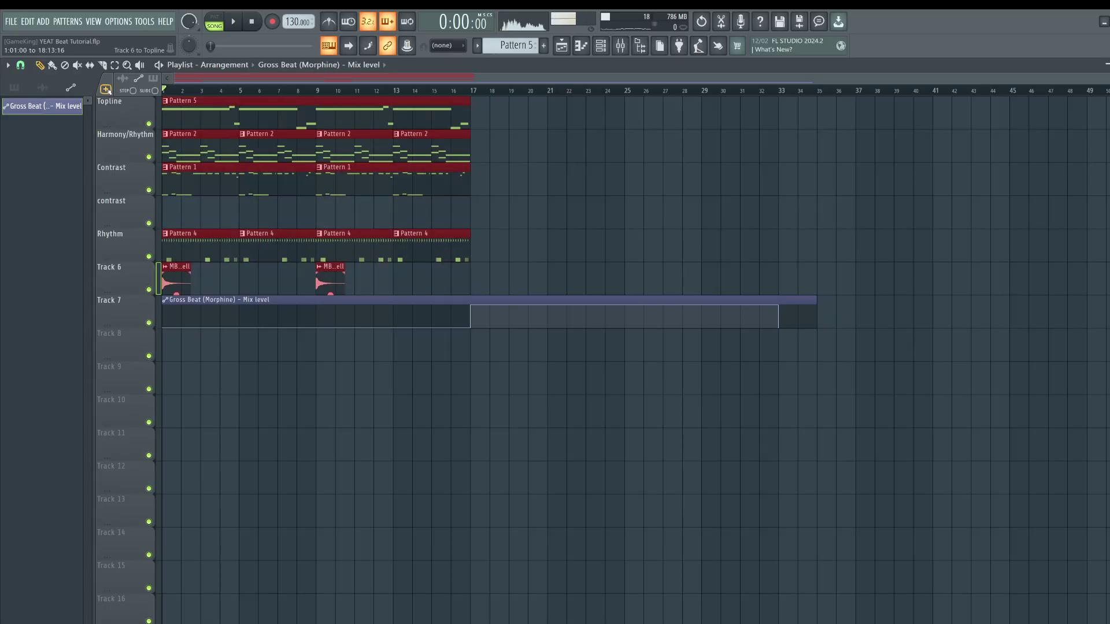
key("ctrl+b")
left_click(882, 173)
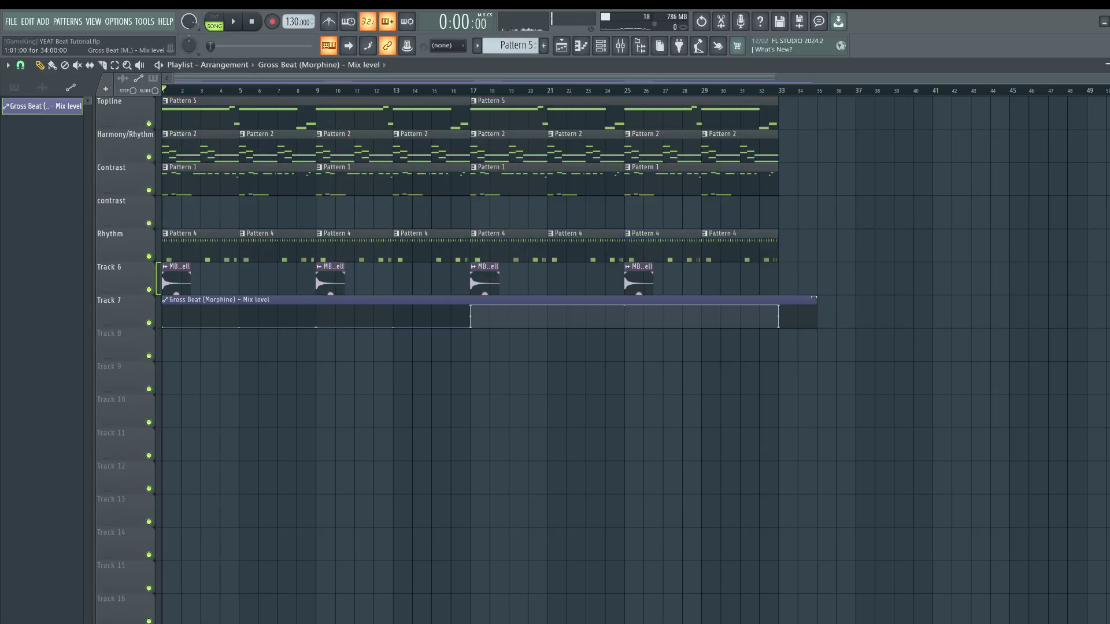
left_click_drag(814, 297, 778, 297)
- Play the arrangement and compare it with the MIC mixer track muted and unmuted
key("space")
left_click(619, 45)
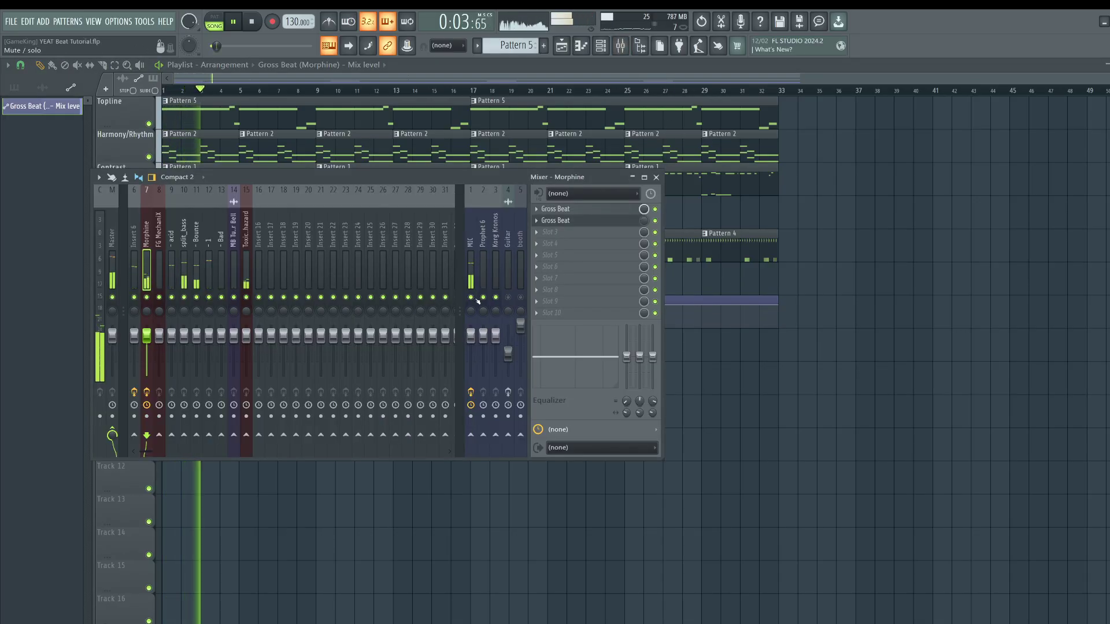
left_click(471, 298)
key("space")
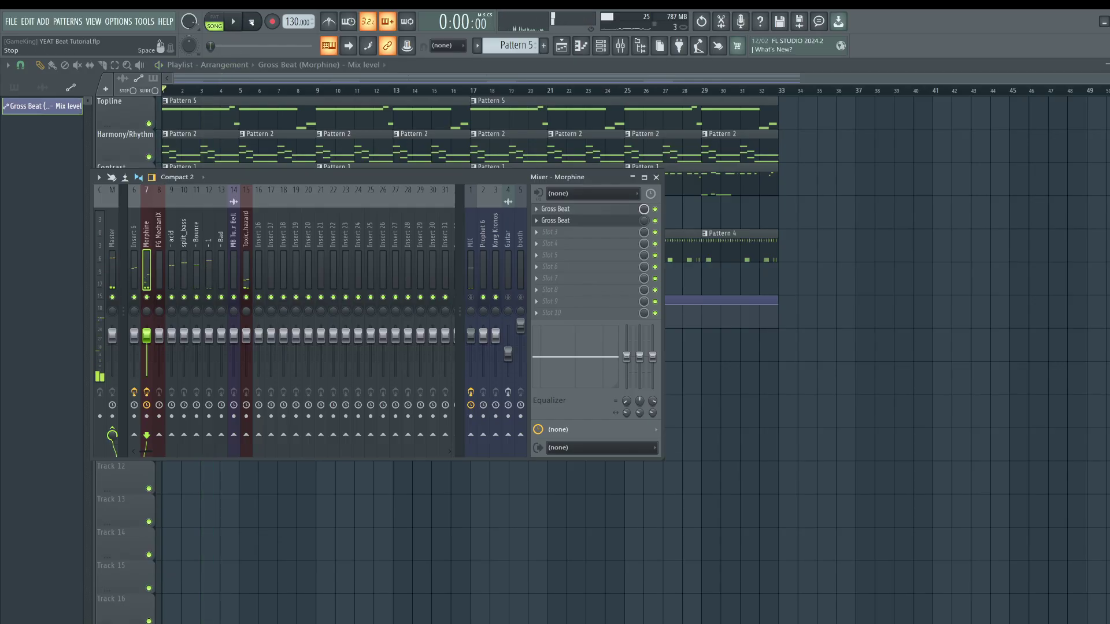
key("space")
left_click(471, 298)
key("space")
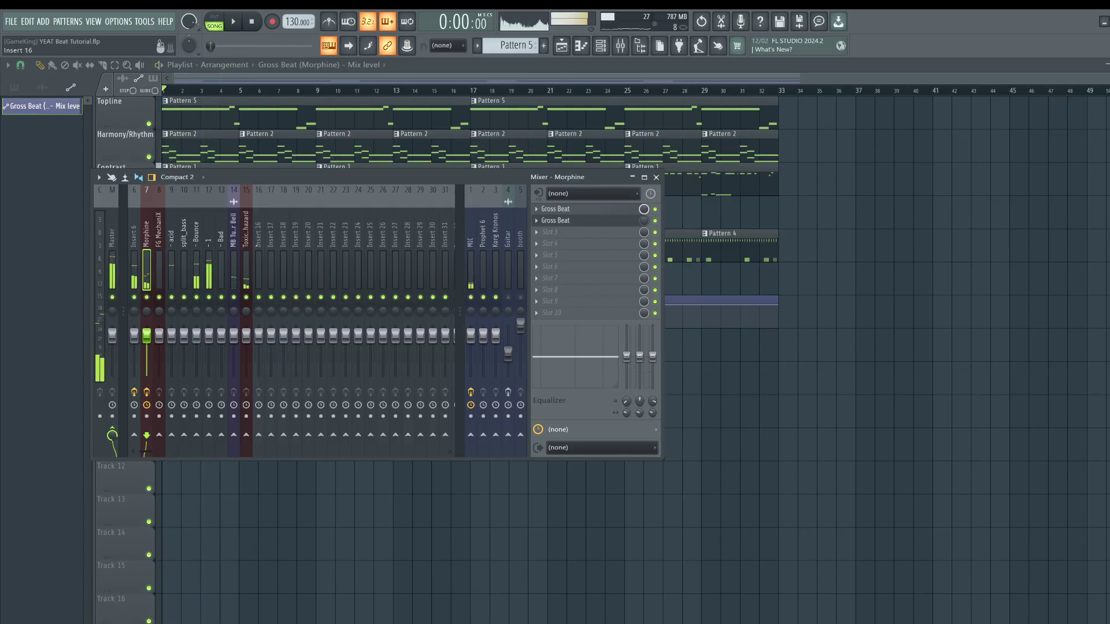
- Set both the trigger sync and position sync of the Morphine track's first Gross Beat to 4 beats
left_click(564, 209)
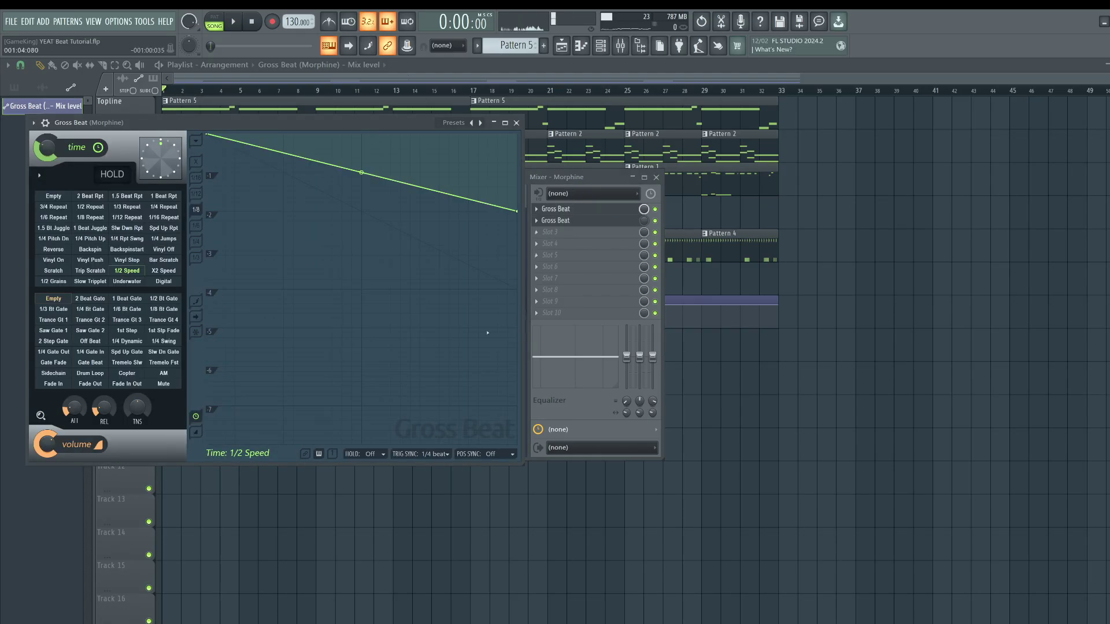
left_click(419, 455)
left_click(419, 508)
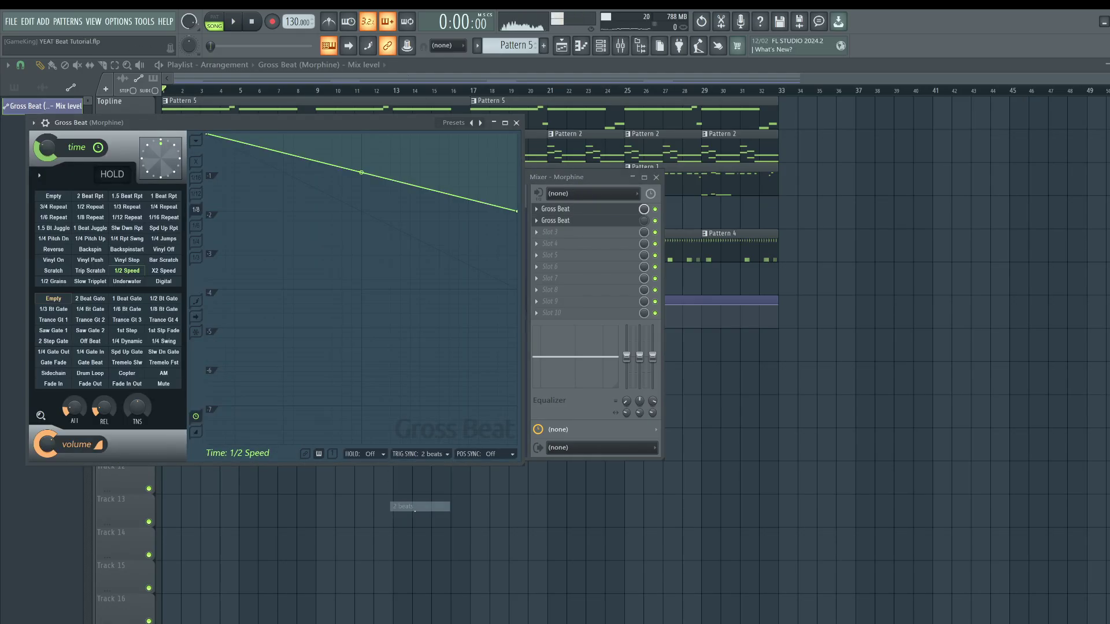
left_click(428, 457)
left_click(422, 516)
left_click(493, 455)
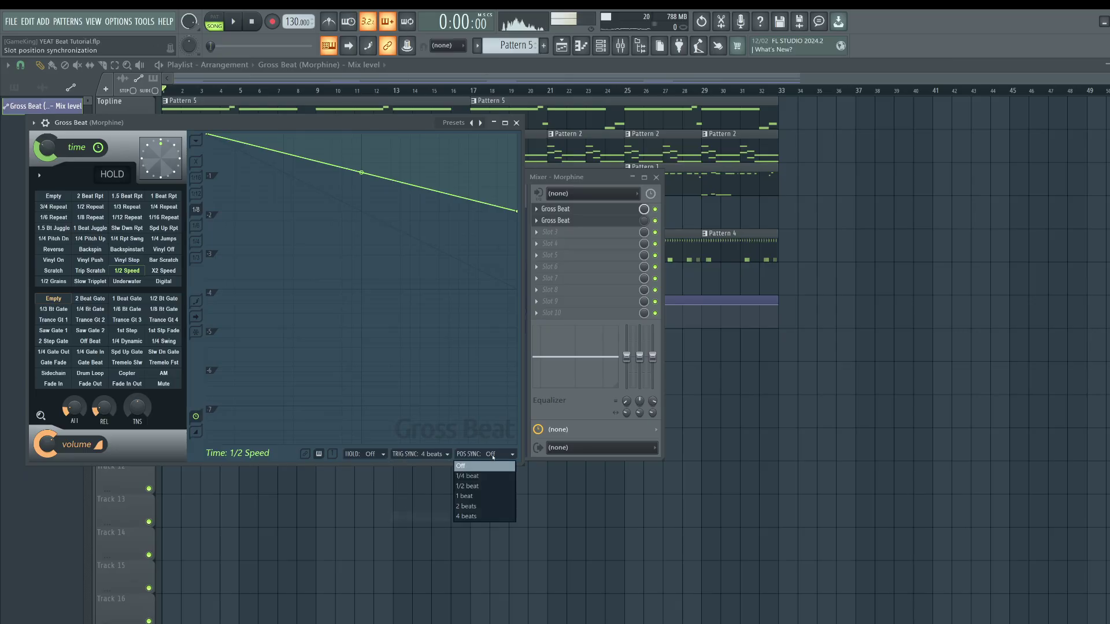
left_click(472, 516)
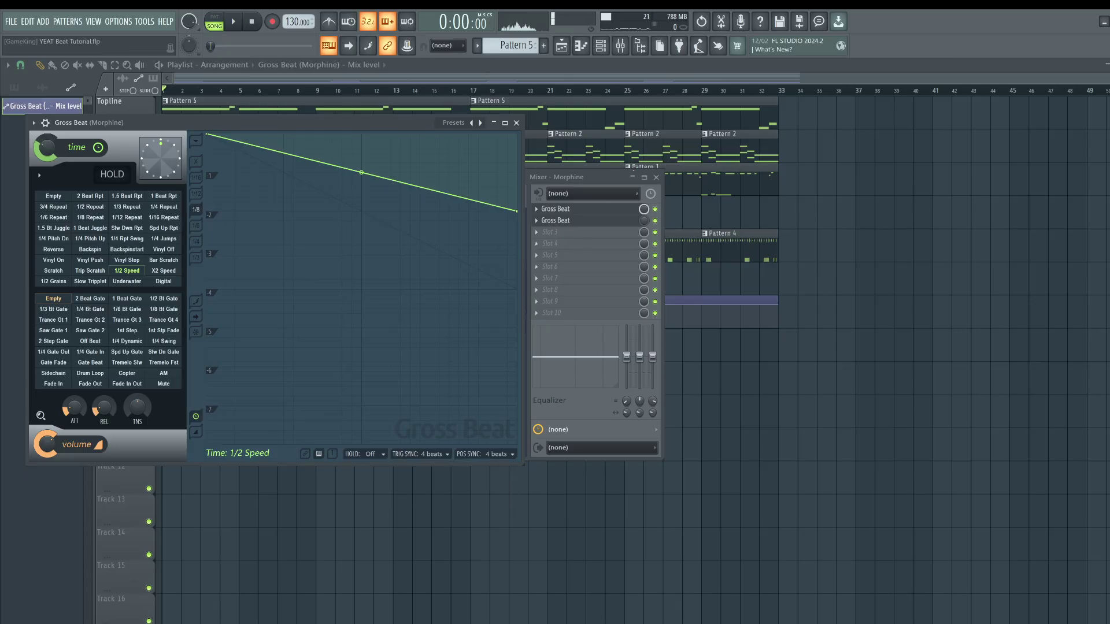
- Close the Gross Beat and mixer windows and save the project
left_click(516, 122)
key("F9")
key("ctrl+s")
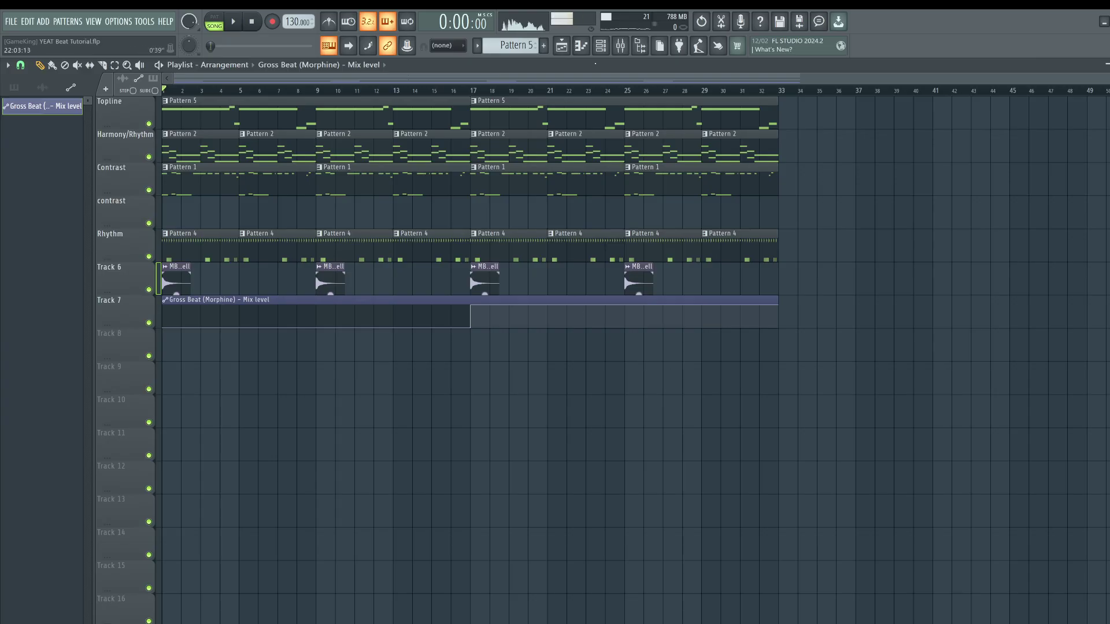
- Play the arrangement, select the Prophet 6 mixer track and arm it for recording
key("F9")
key("space")
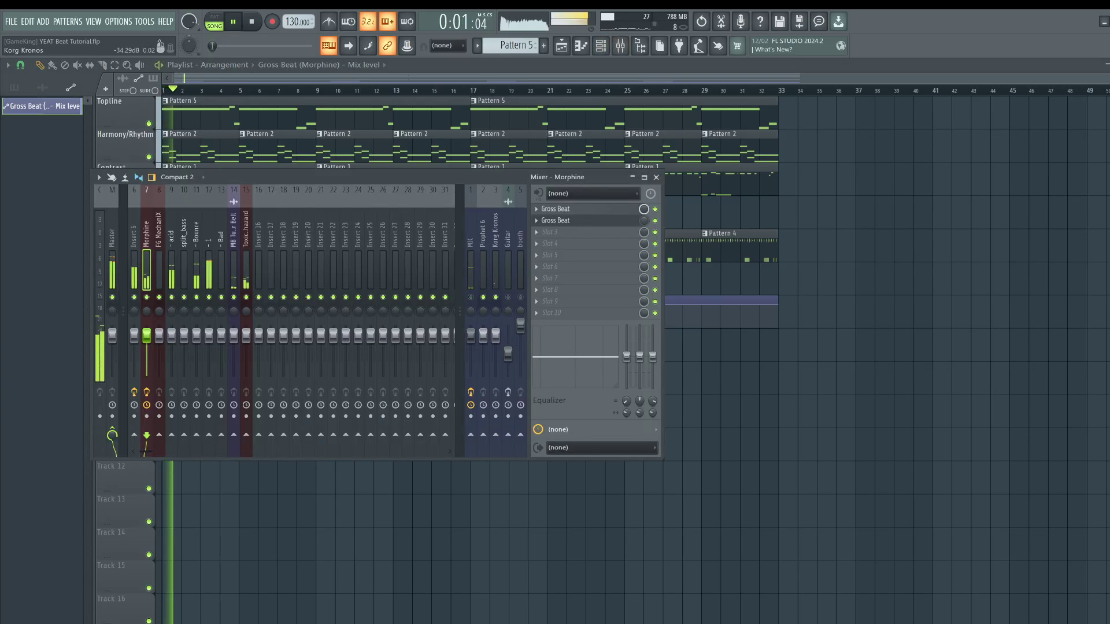
left_click(483, 272)
left_click(483, 416)
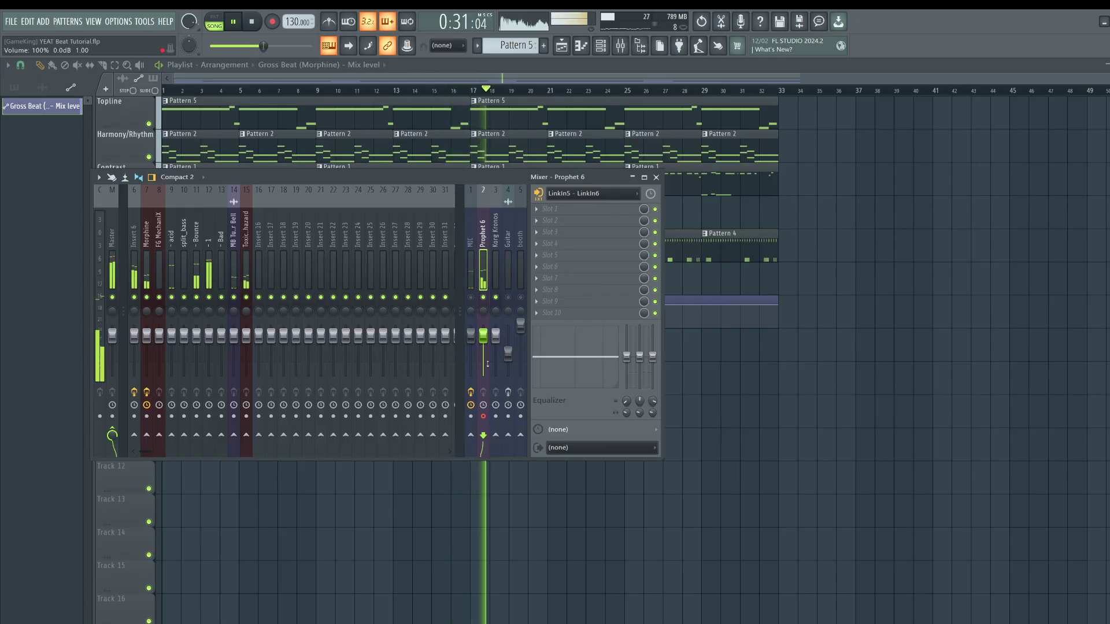
key("space")
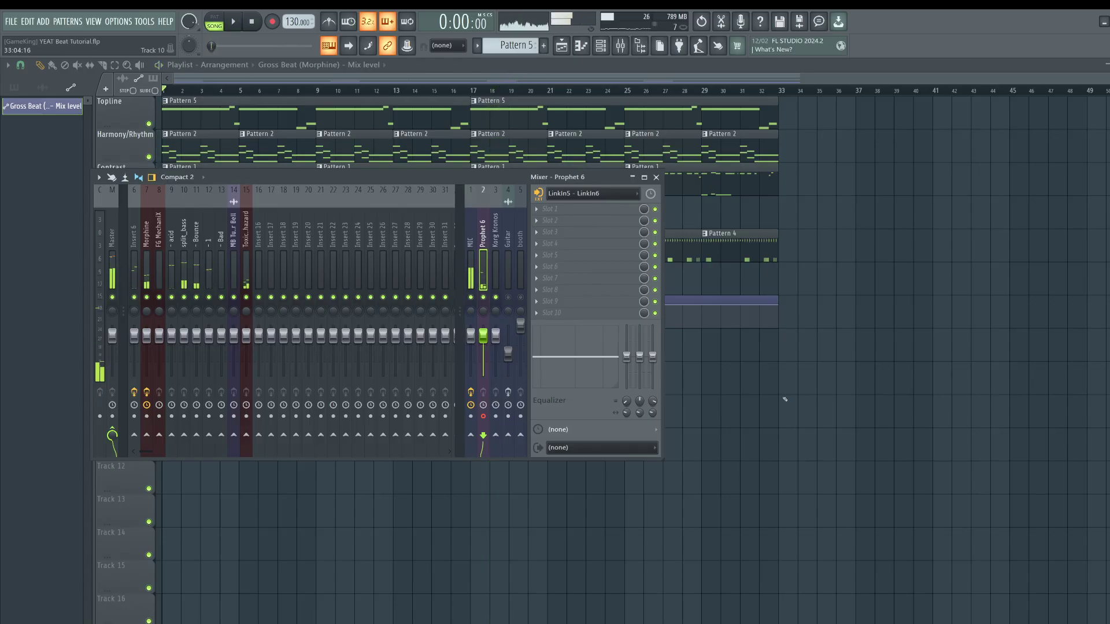
- Record the Prophet 6 onto the empty contrast track with the metronome on, from bar 1 to just past bar 33
key("F9")
left_click(622, 45)
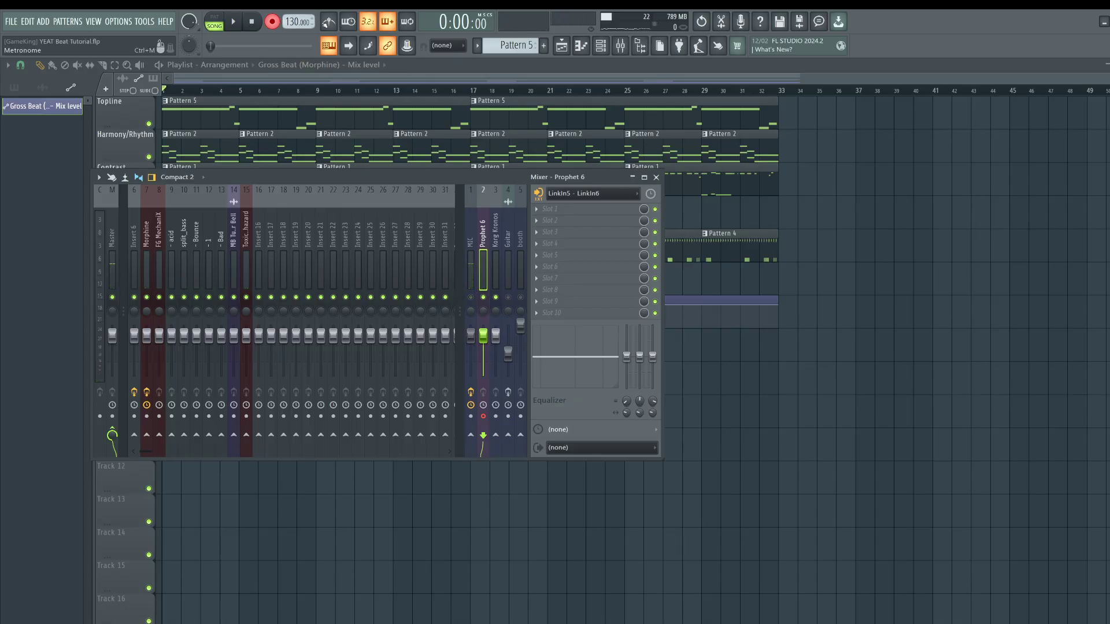
left_click(328, 21)
key("F9")
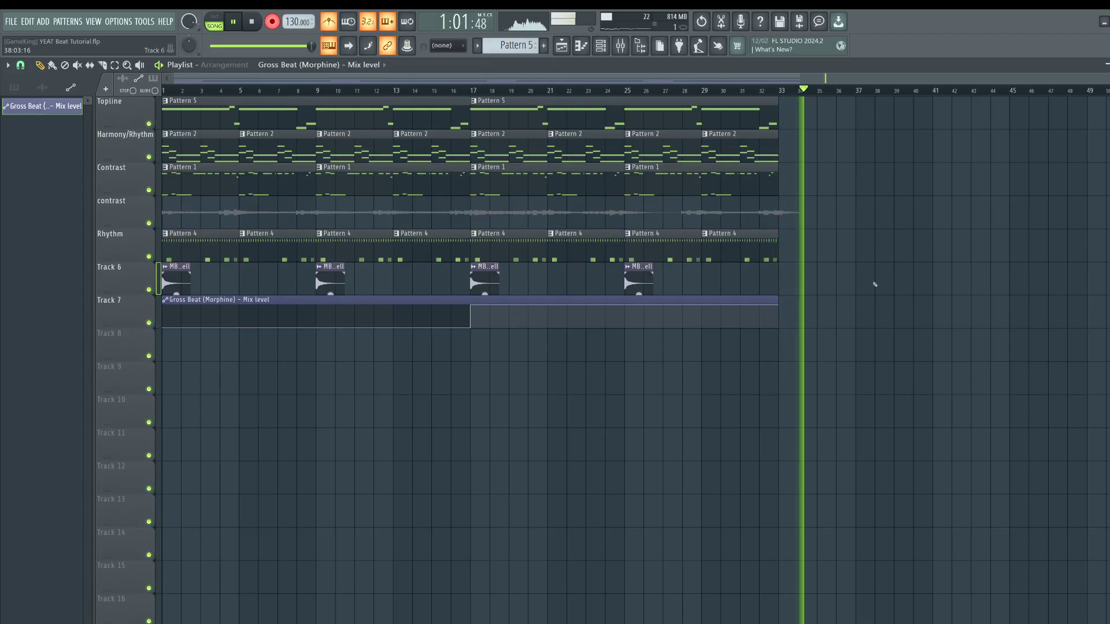
key("space")
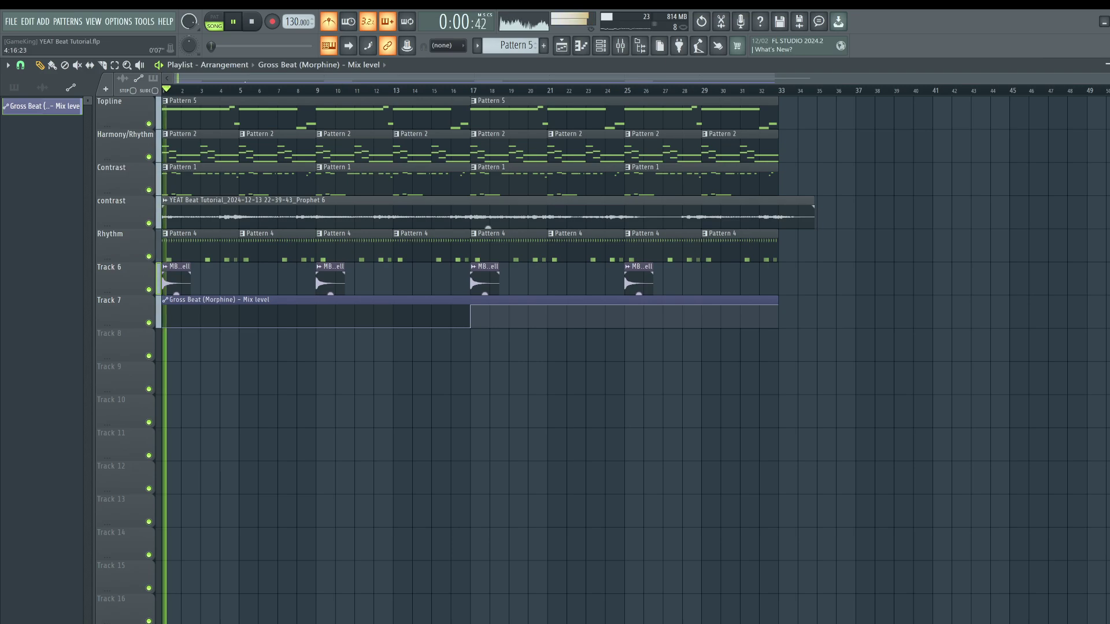
- Turn off the metronome and route the recorded Prophet 6 clip to mixer track 16
scroll(201, 97, "up", 5)
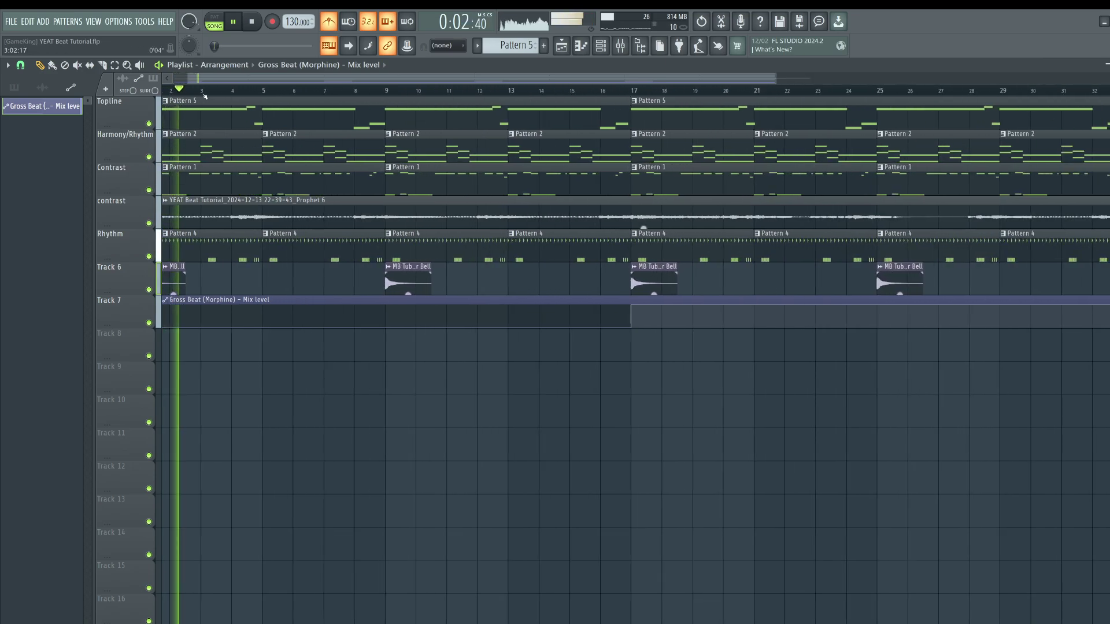
left_click(329, 22)
scroll(259, 92, "up", 4)
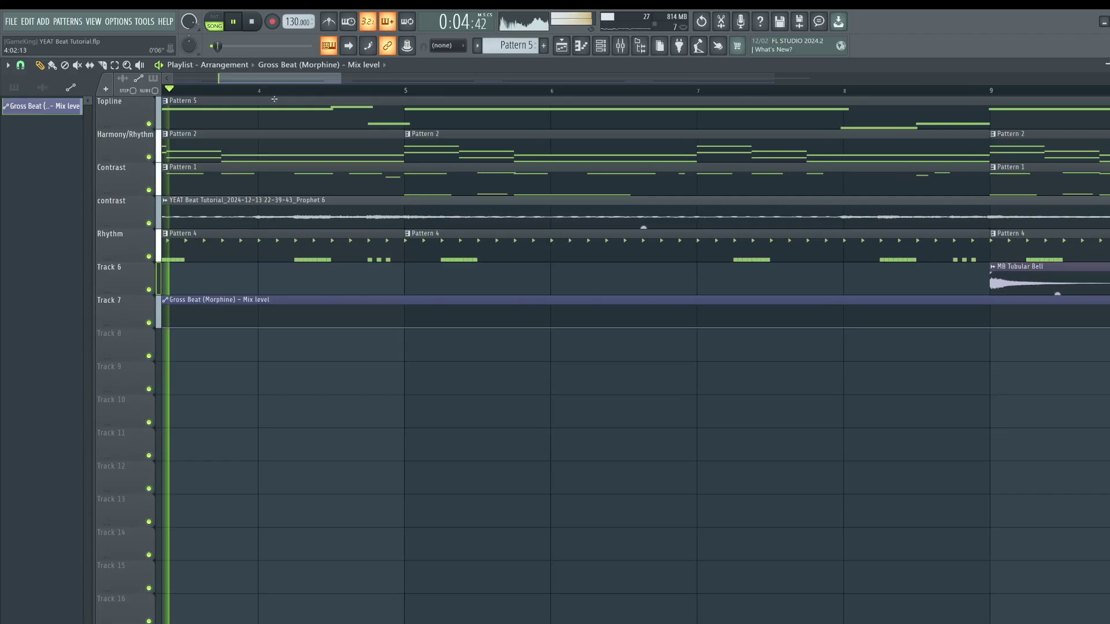
left_click(271, 207)
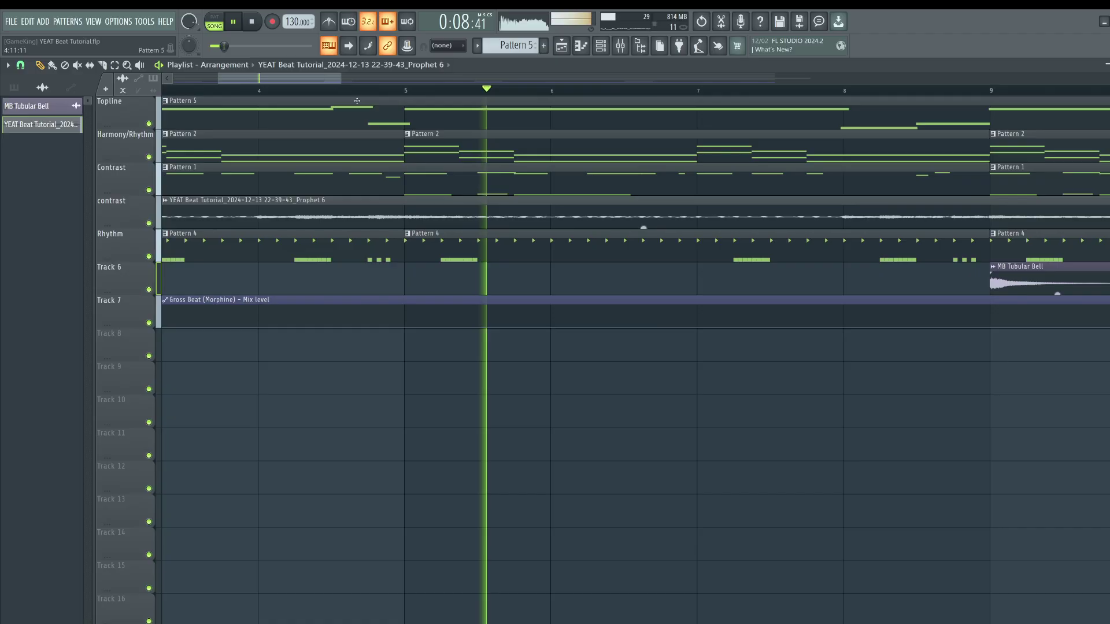
double_click(271, 206)
key("F9")
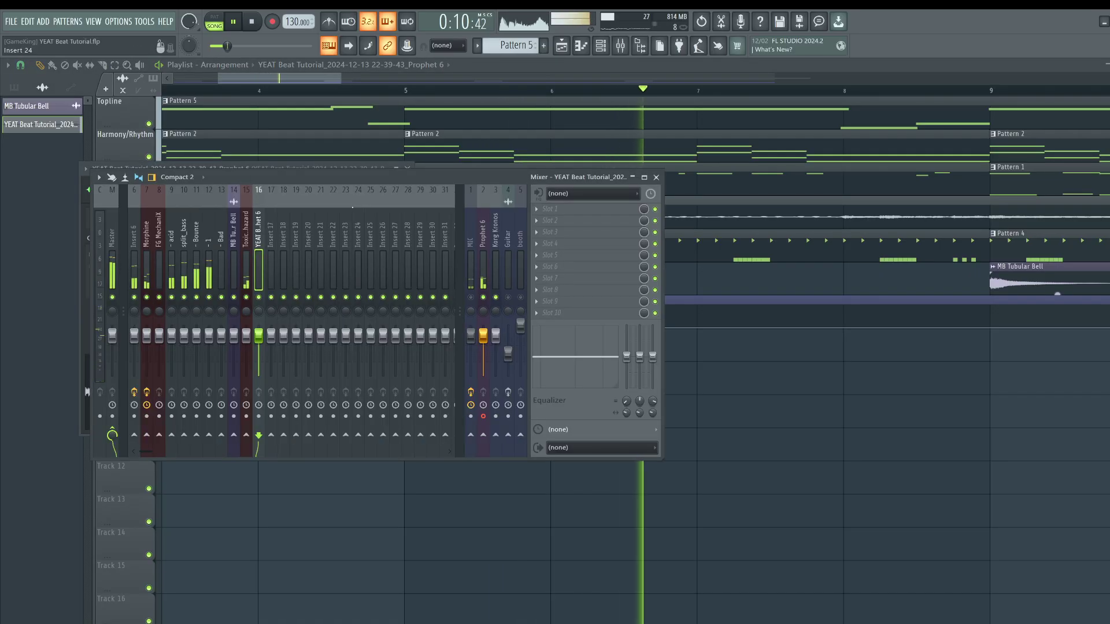
right_click(716, 380)
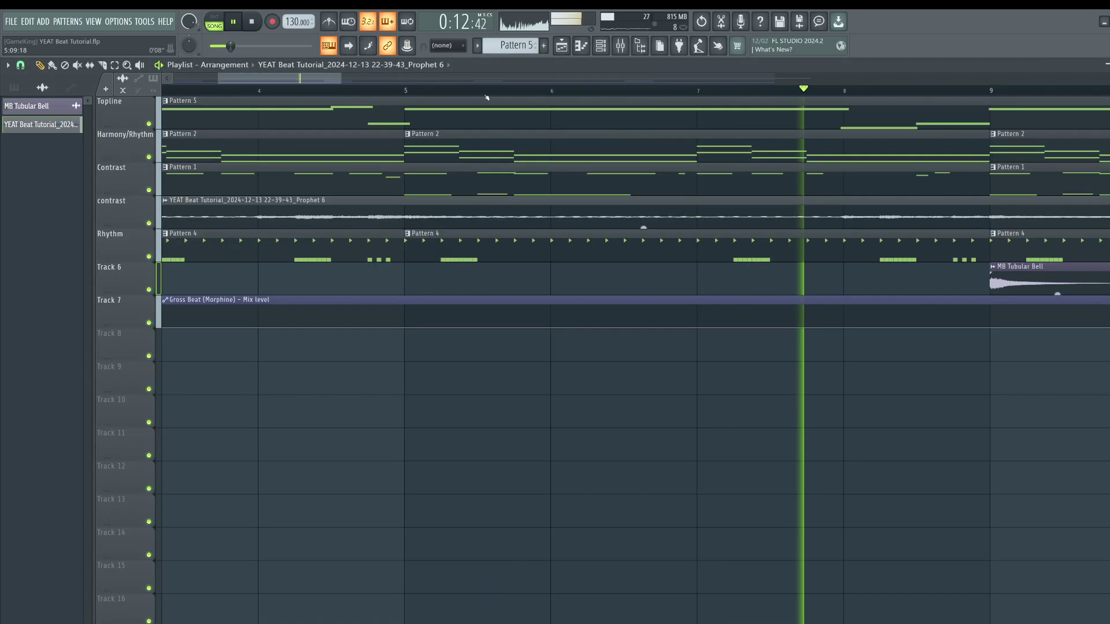
- Trim the recorded Prophet 6 clip so it ends at bar 33 with the patterns
scroll(487, 98, "down", 6)
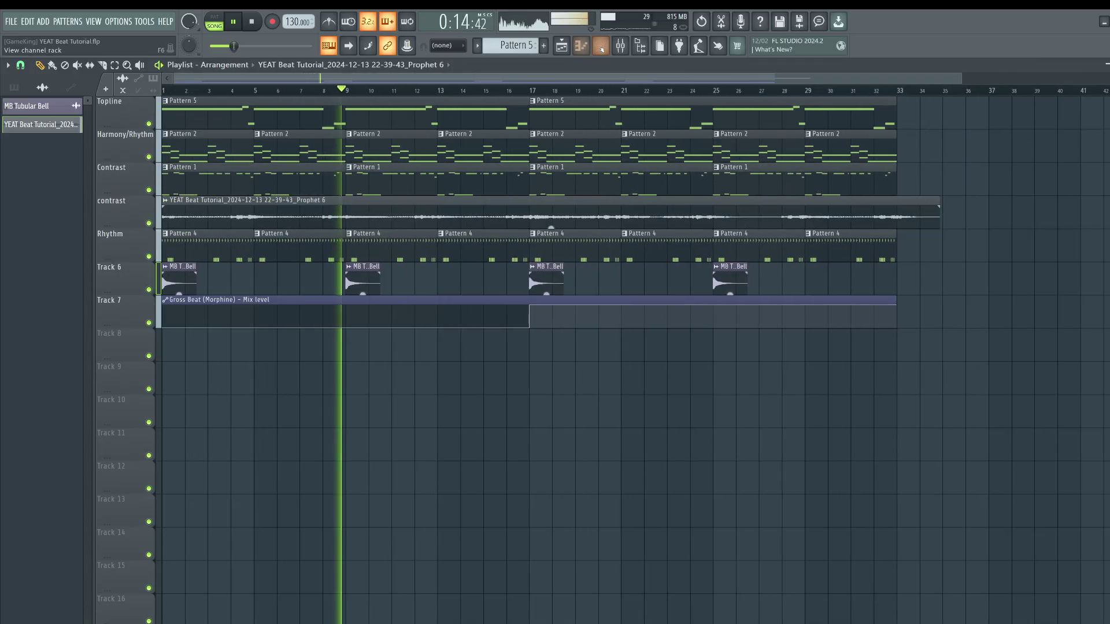
left_click(601, 46)
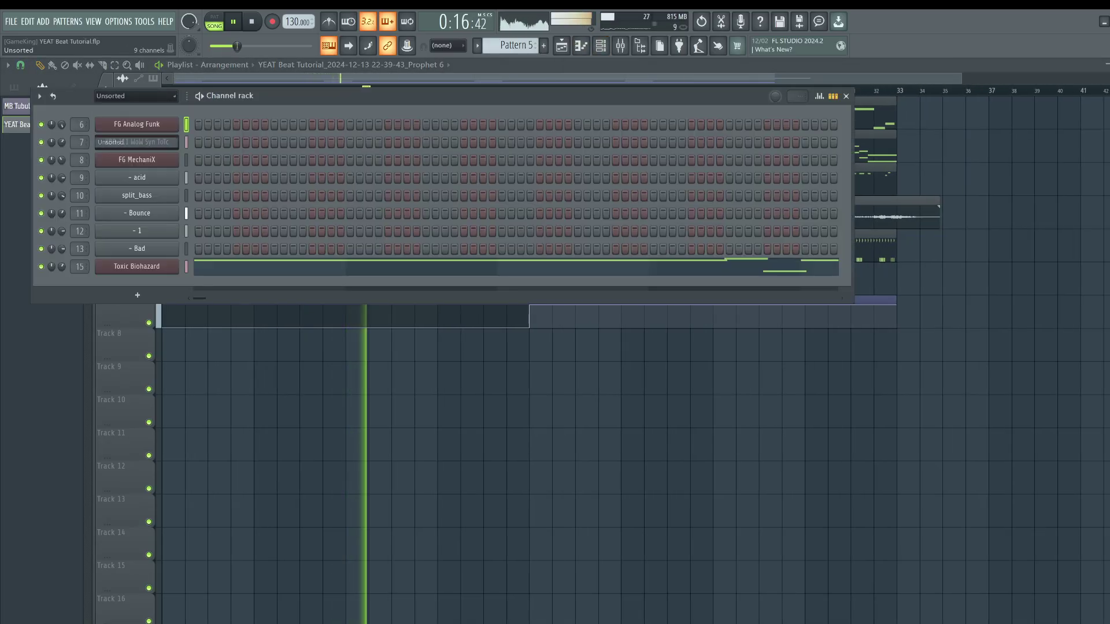
right_click(280, 387)
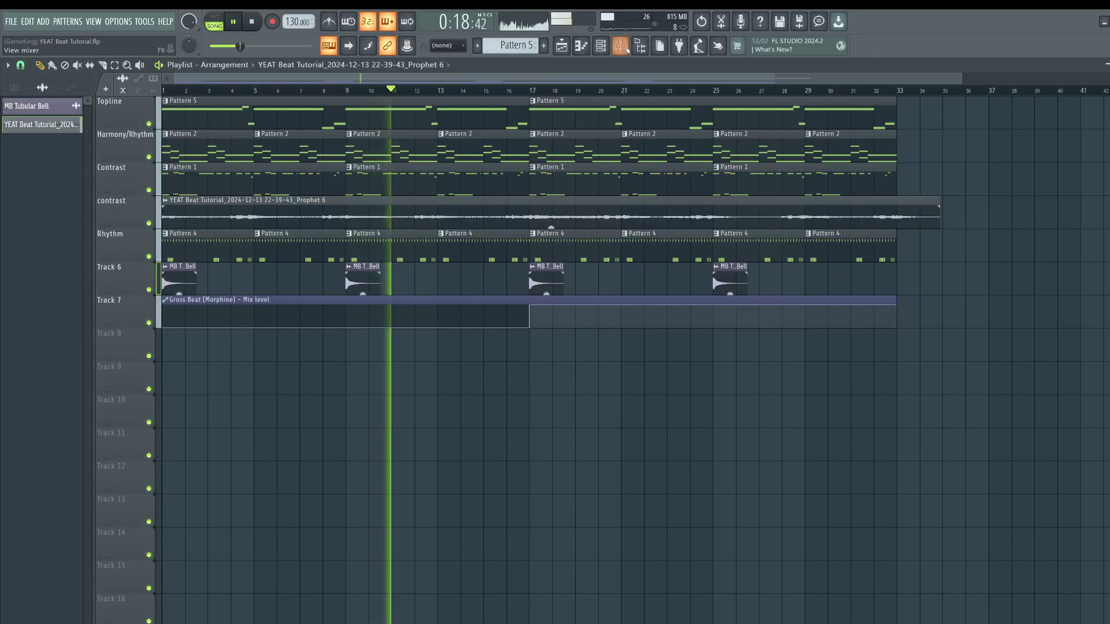
left_click(620, 46)
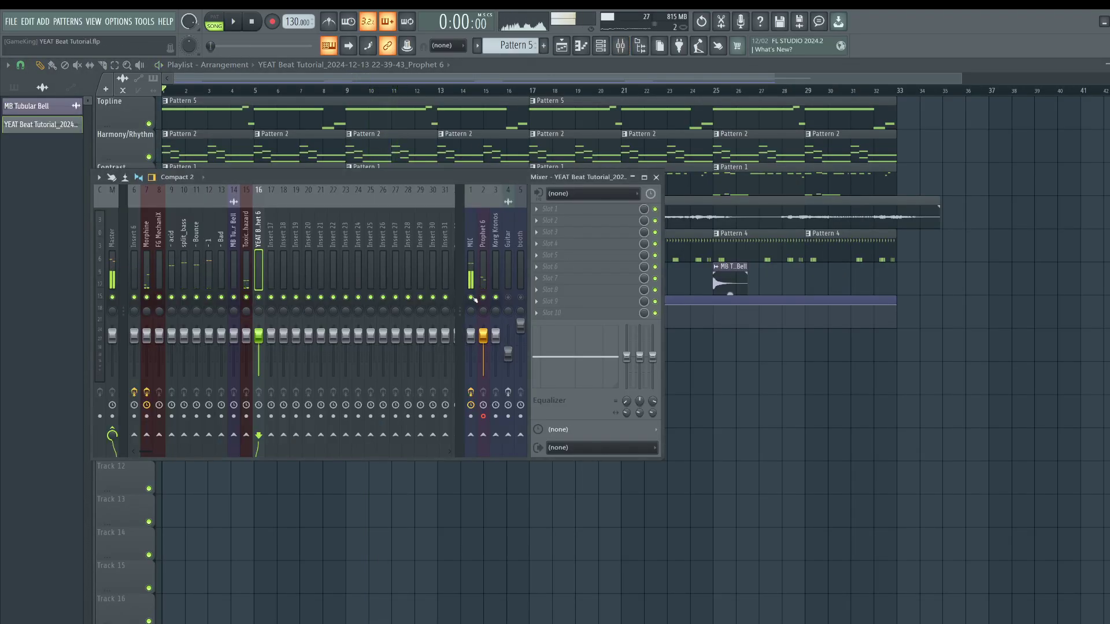
left_click(656, 177)
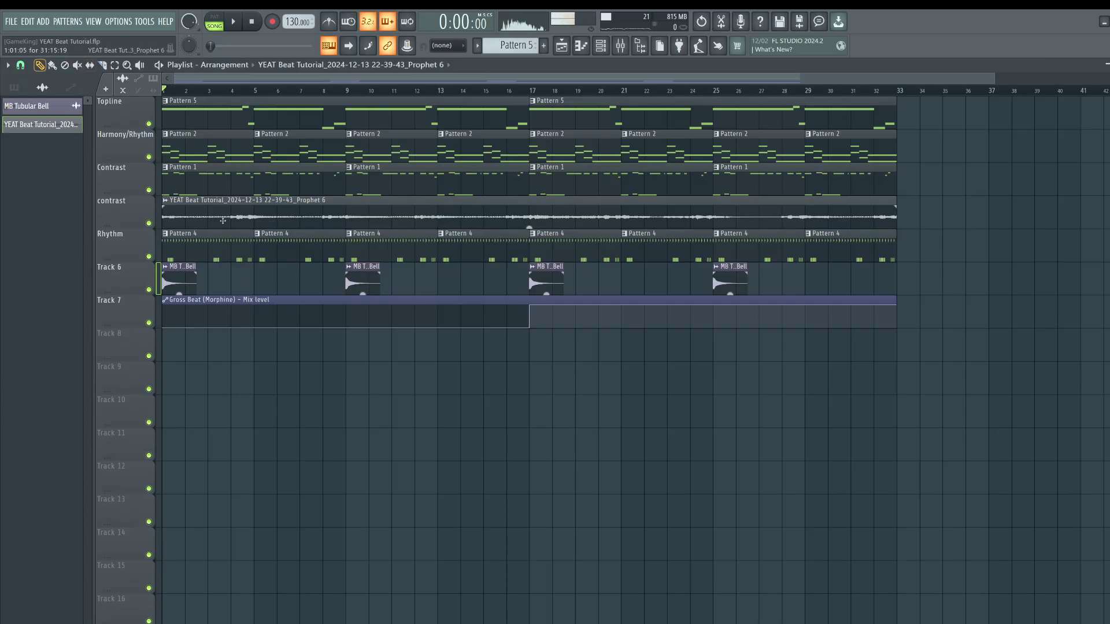
- Mute the MIC mixer track and play the arrangement from the start
left_click(621, 48)
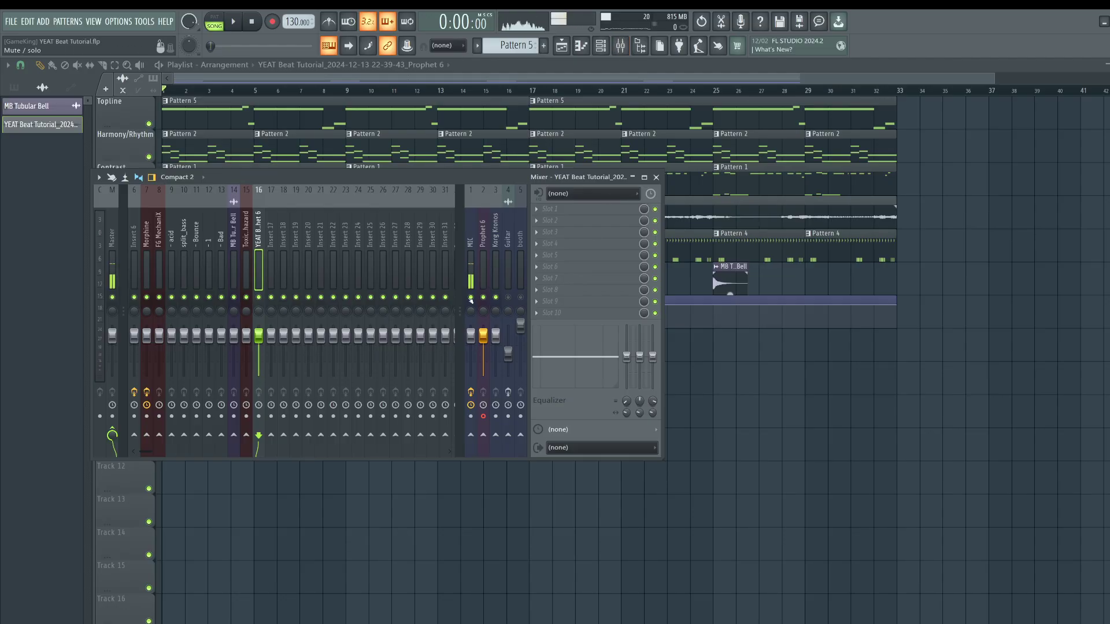
key("space")
right_click(780, 402)
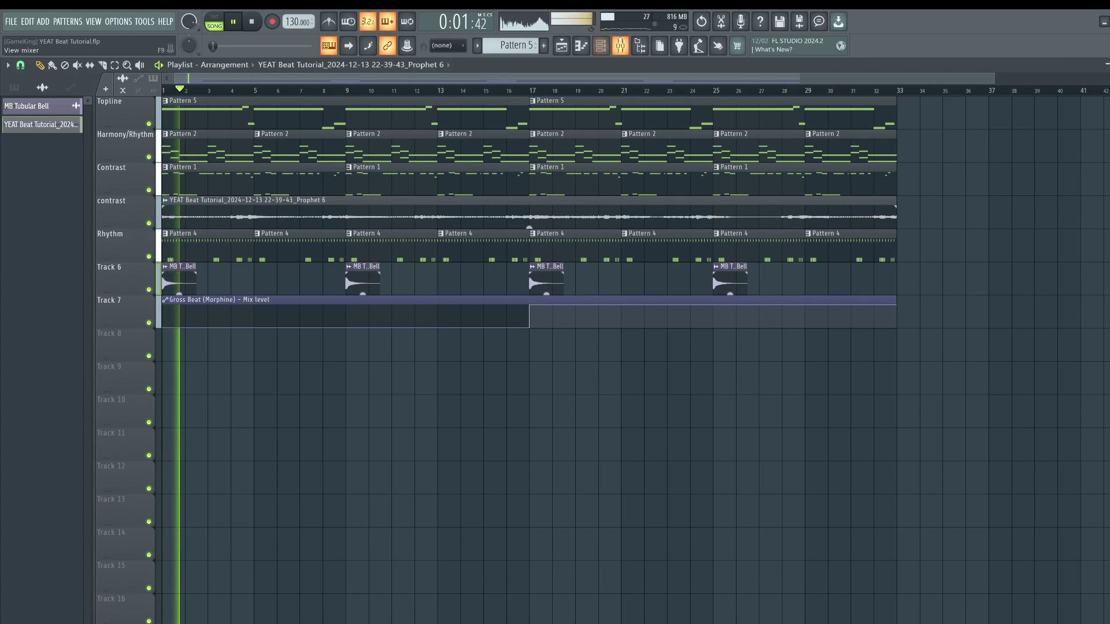
- Load Fruity WaveShaper into the Master track's first effect slot and bend its curve slightly upward
left_click(620, 47)
left_click(112, 258)
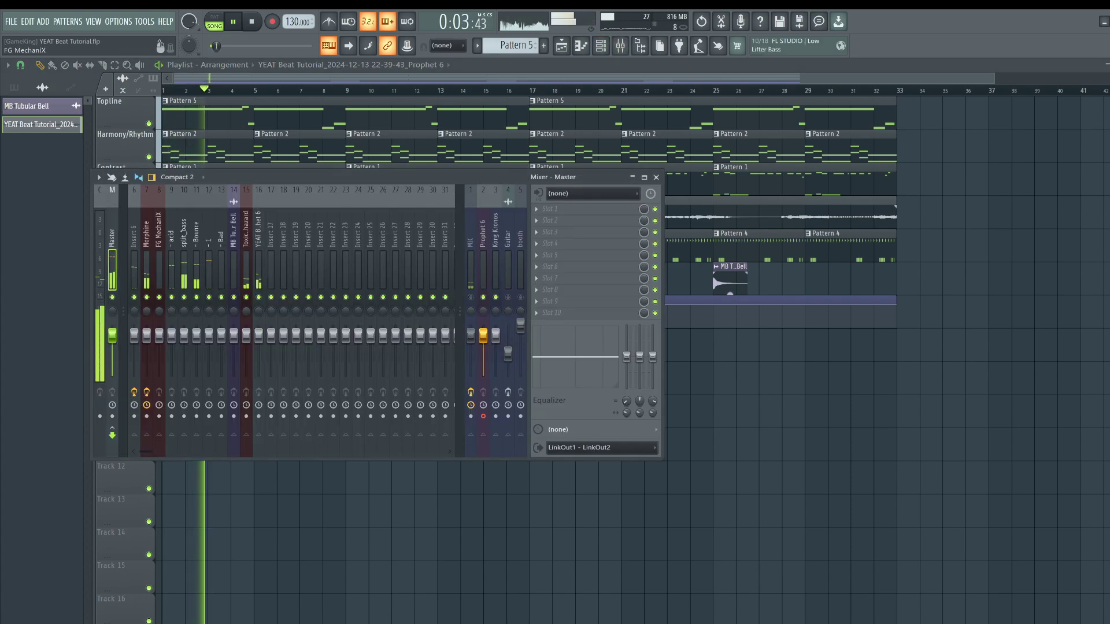
left_click(563, 196)
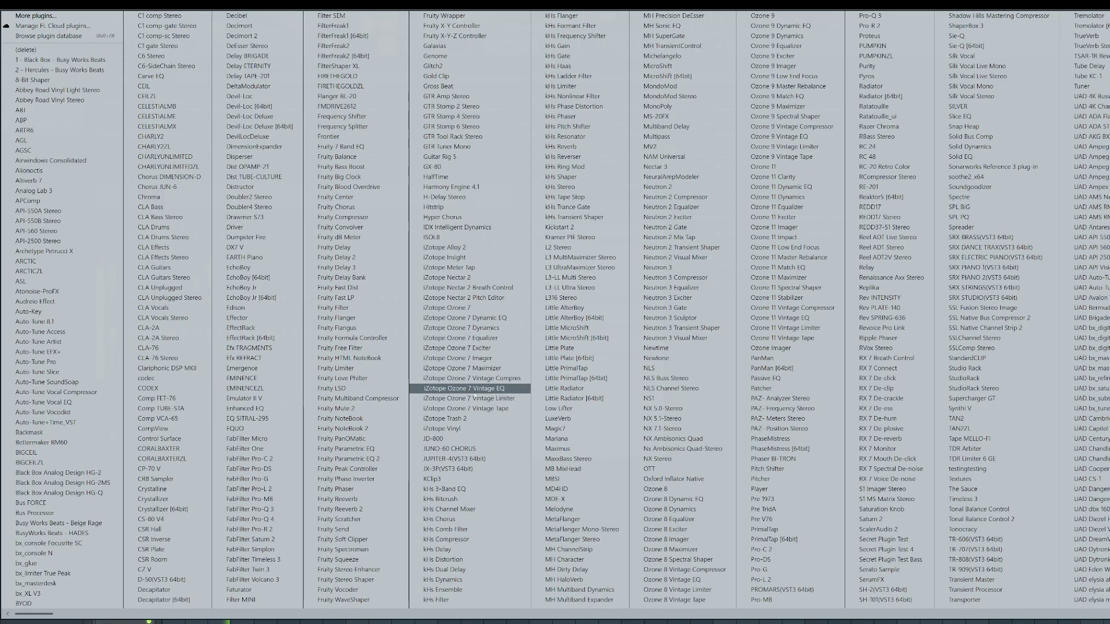
left_click(382, 601)
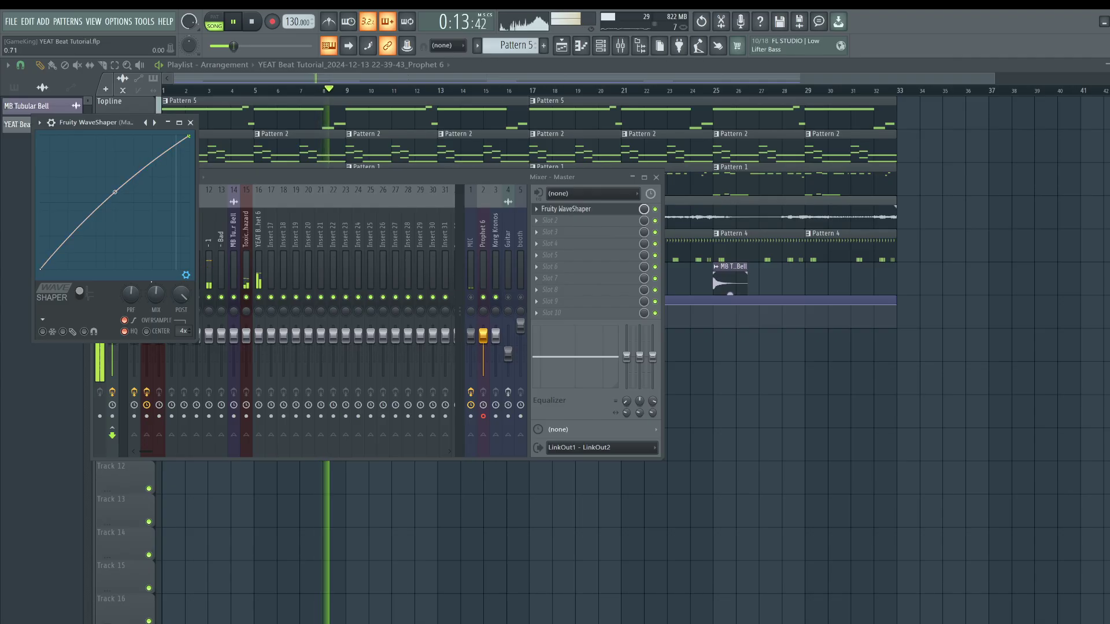
- Add Fruity Soft Clipper to the Master track's third effect slot and set its threshold to about -19.5 dB
left_click(549, 229)
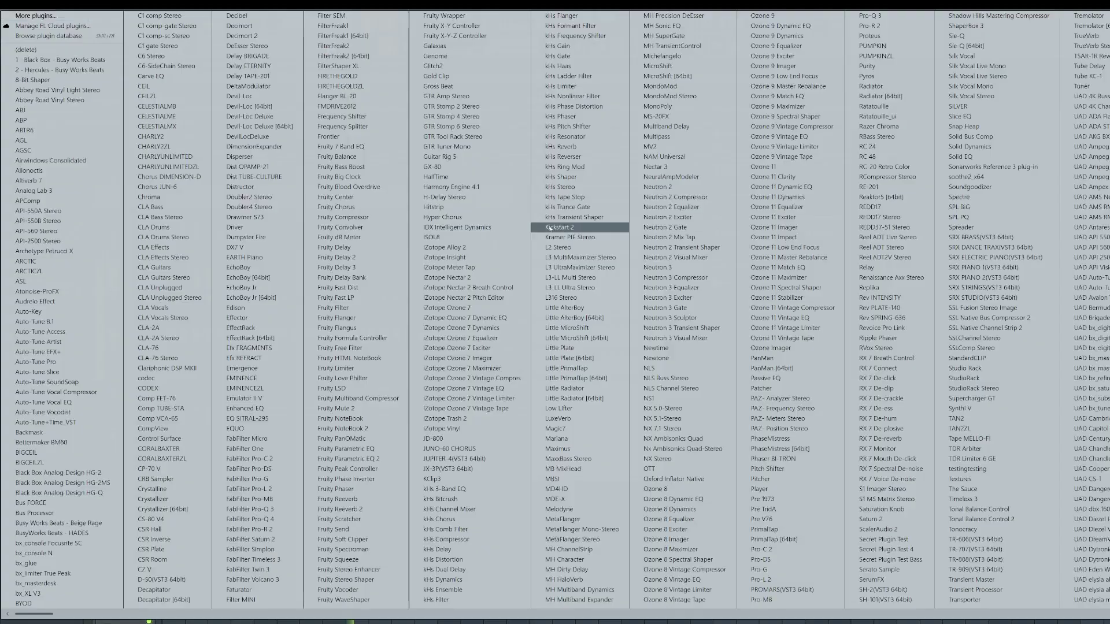
left_click(342, 539)
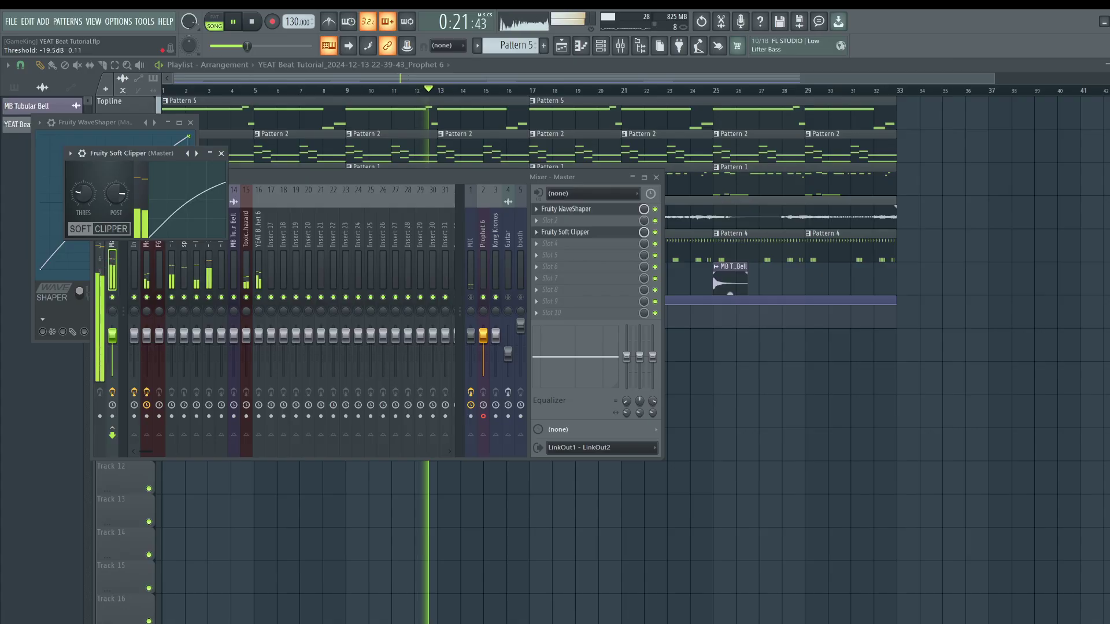
key("F12")
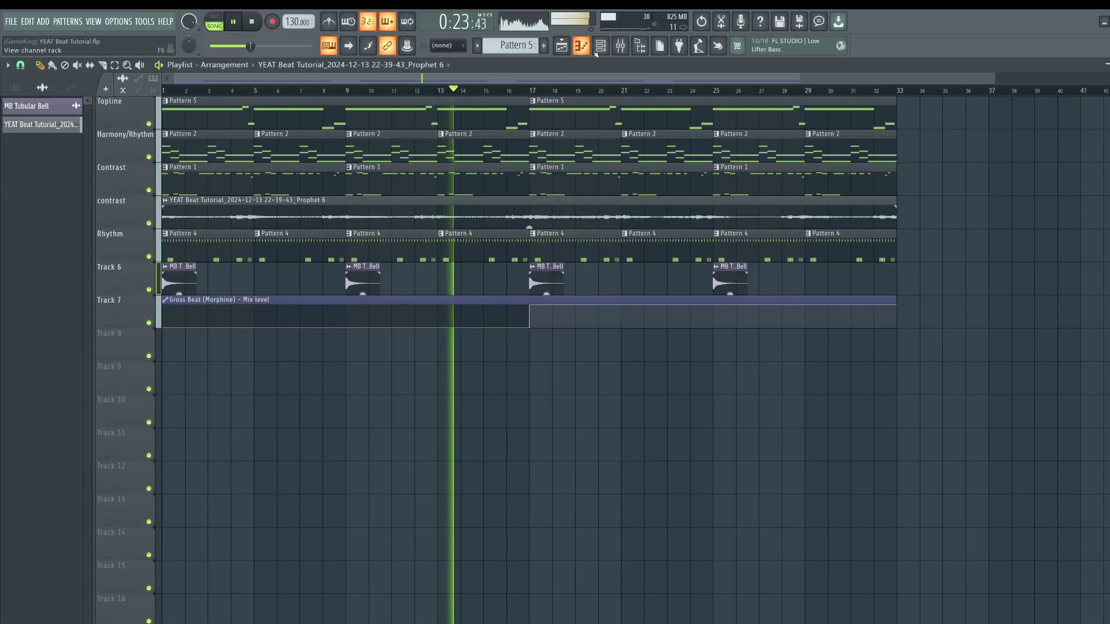
- Check how the beat sounds with the "- 1" channel muted during playback
left_click(600, 46)
left_click(601, 46)
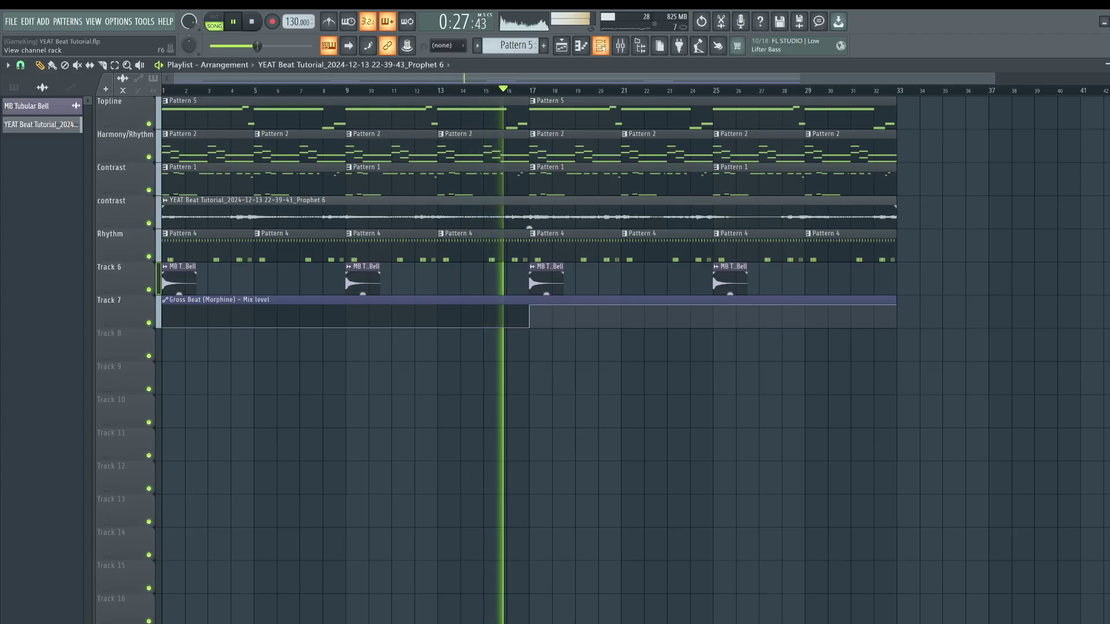
left_click(600, 46)
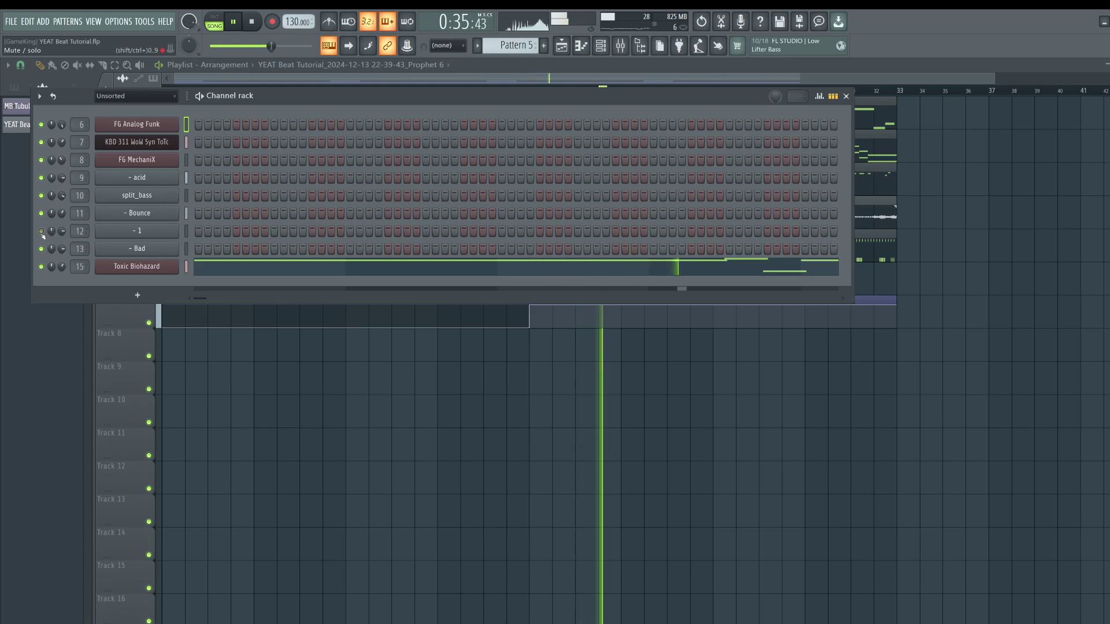
left_click(600, 46)
- Record a second Prophet 6 take onto Track 8, from bar 1 to just past bar 33
left_click(621, 45)
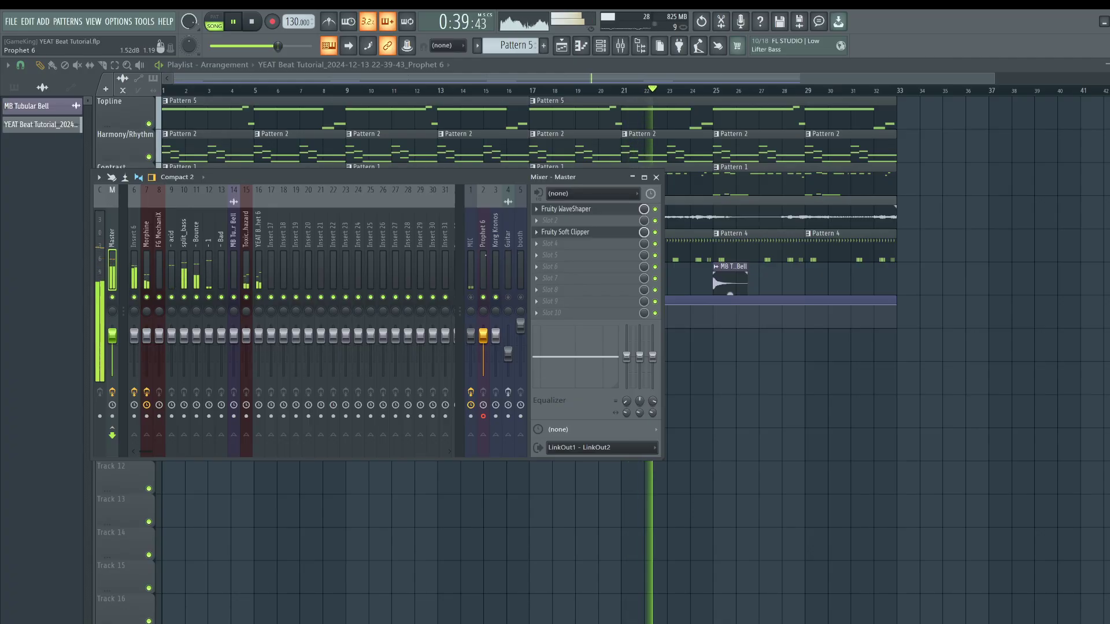
left_click(656, 178)
left_click(620, 45)
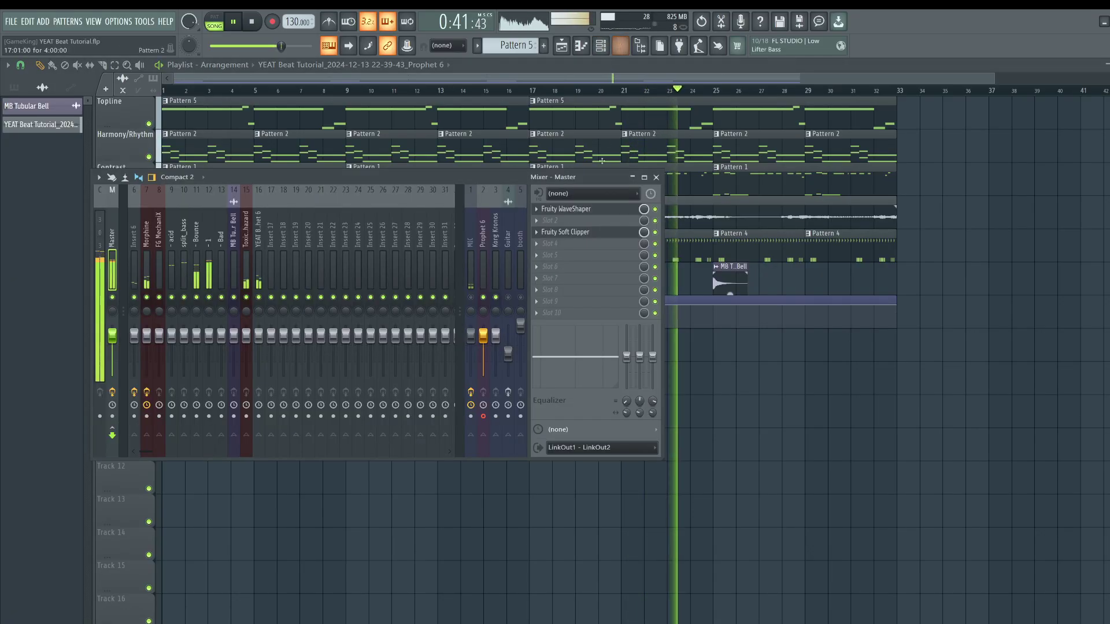
left_click(483, 272)
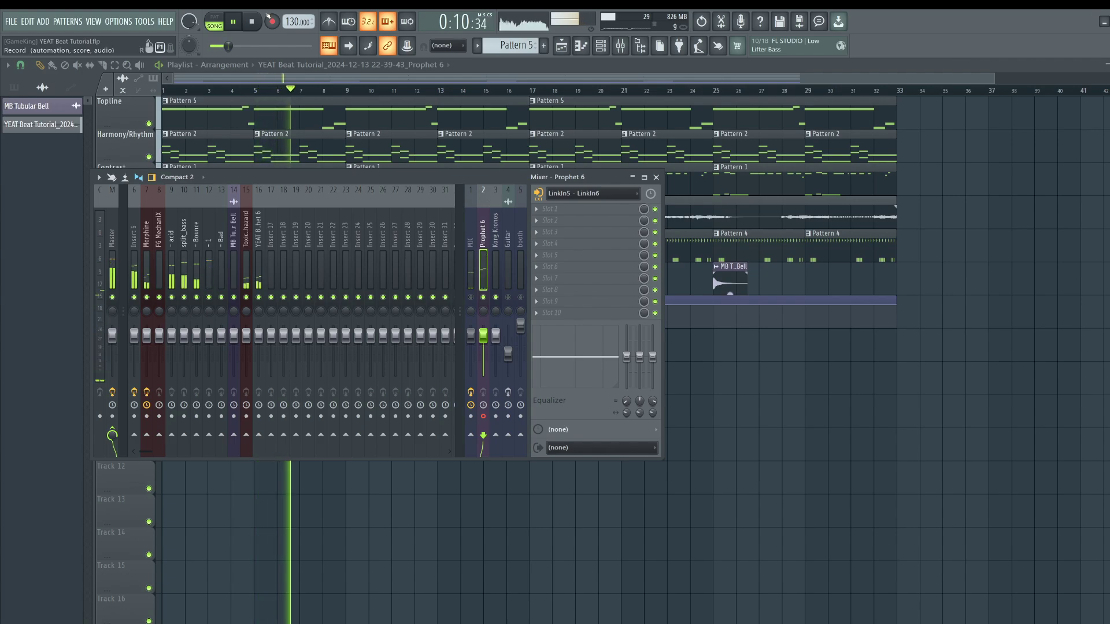
key("F9")
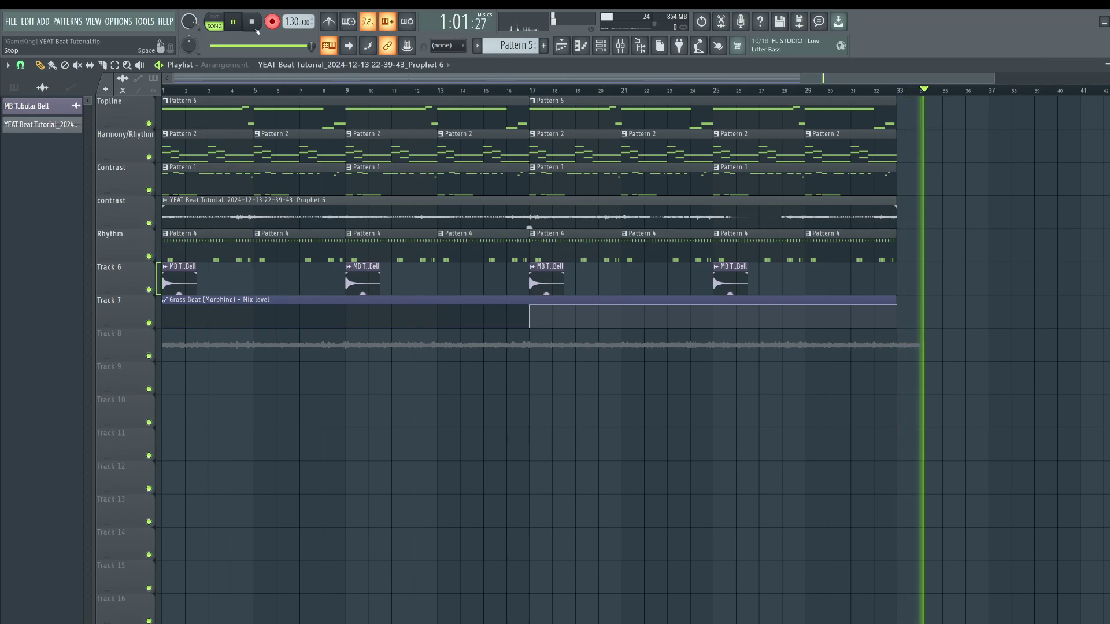
key("space")
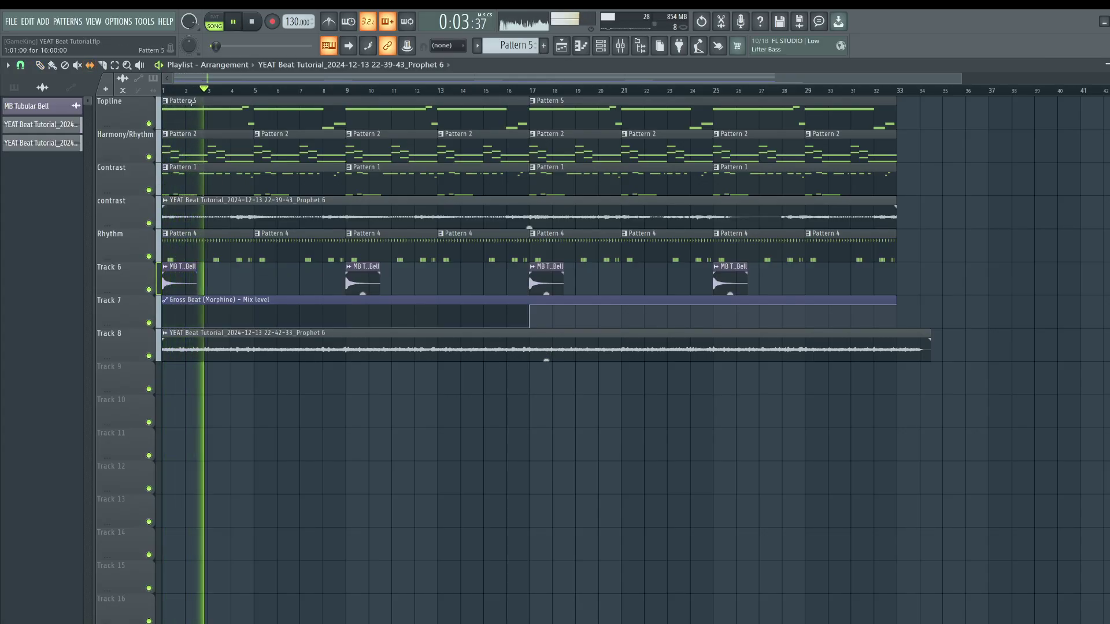
- Lower the gain of the Prophet 6 take on Track 8 to about -10.4 dB during playback
scroll(194, 93, "up", 6)
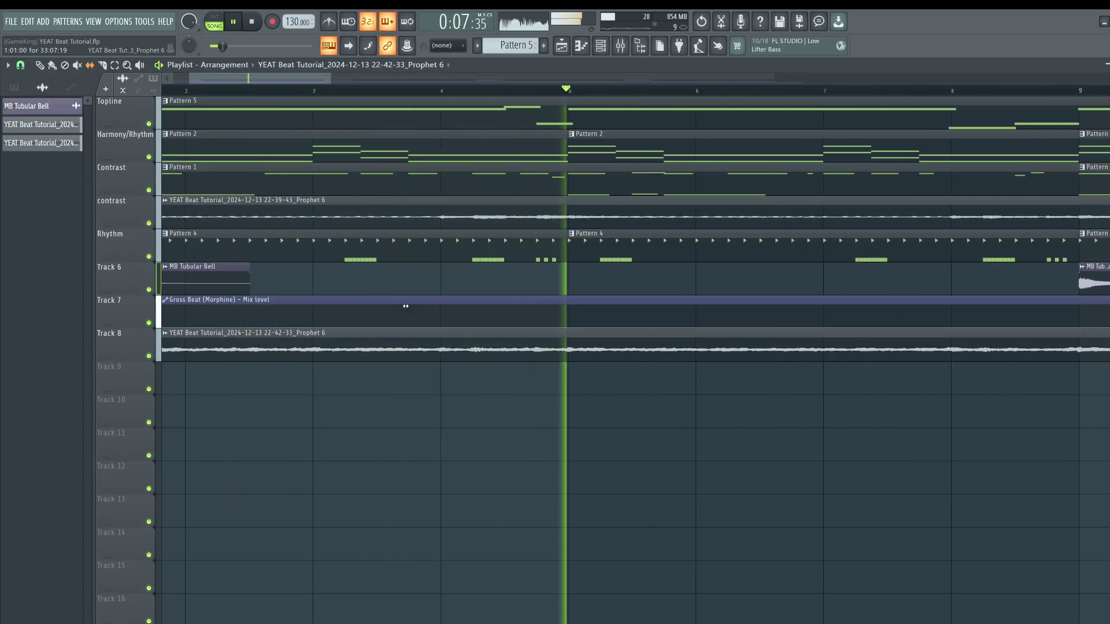
key("space")
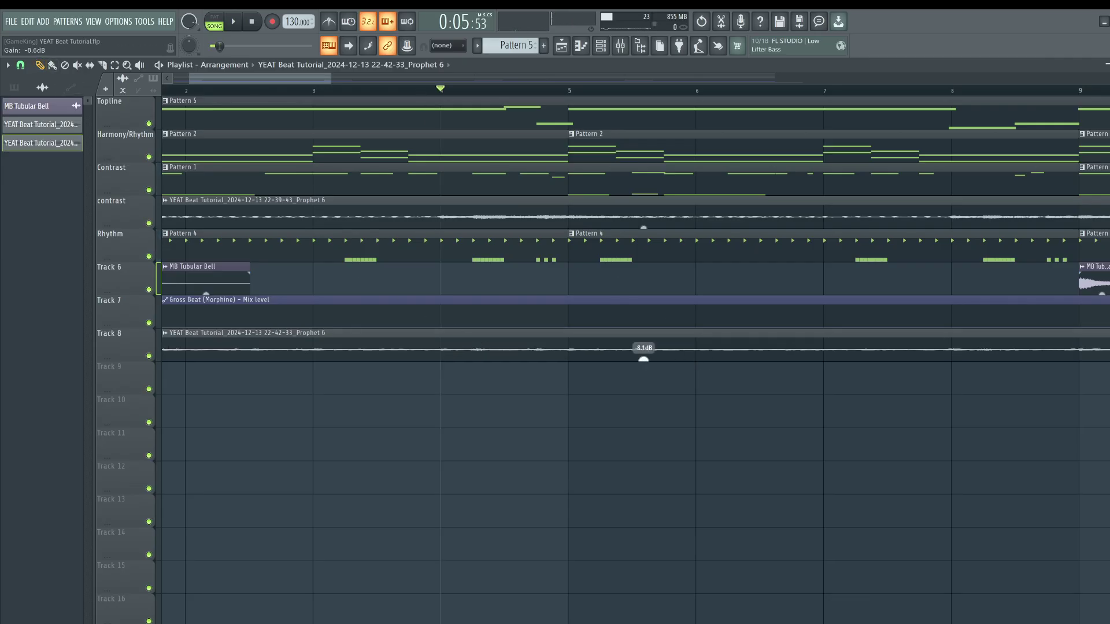
key("space")
double_click(614, 345)
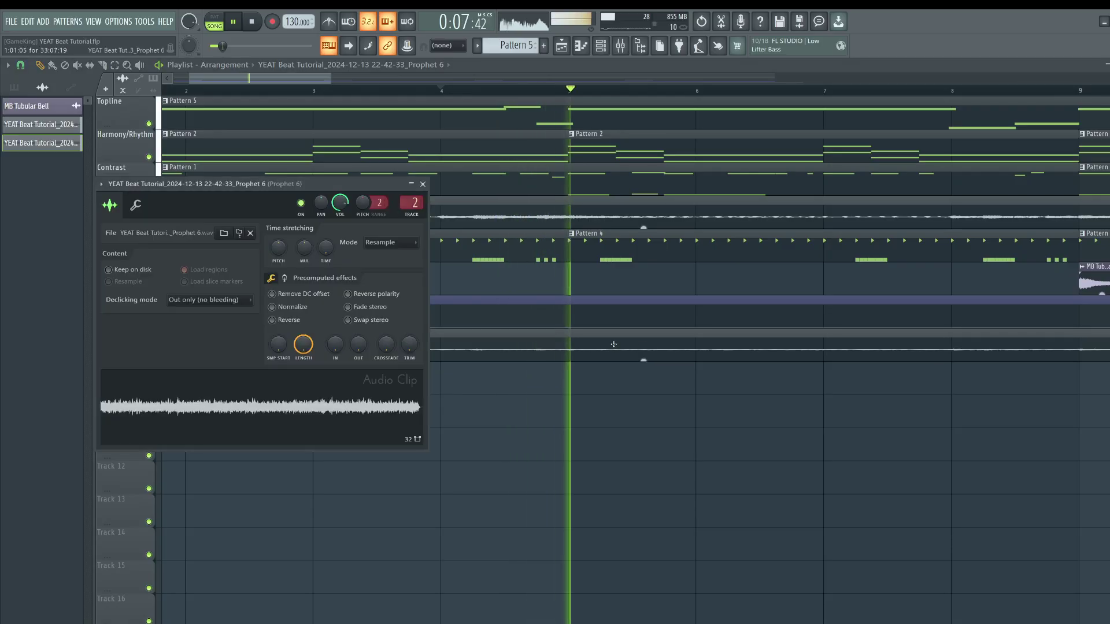
key("F9")
key("F9")
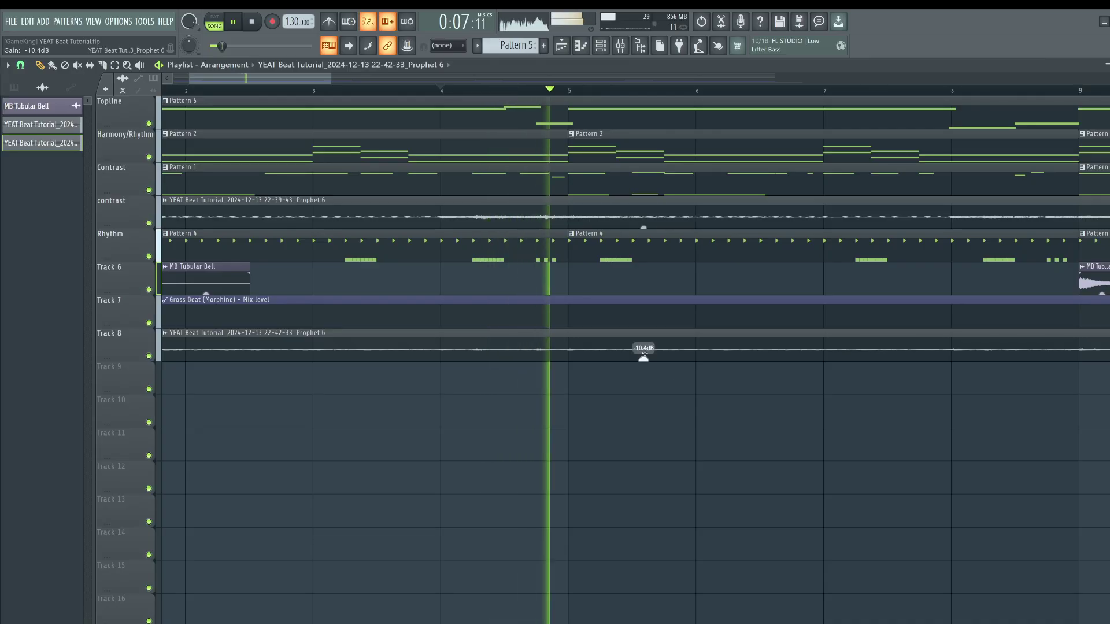
- Rebalance the two Prophet 6 takes by lowering the clip gain on the contrast track and raising it on Track 8
left_click_drag(644, 229, 644, 242)
left_click_drag(643, 360, 644, 350)
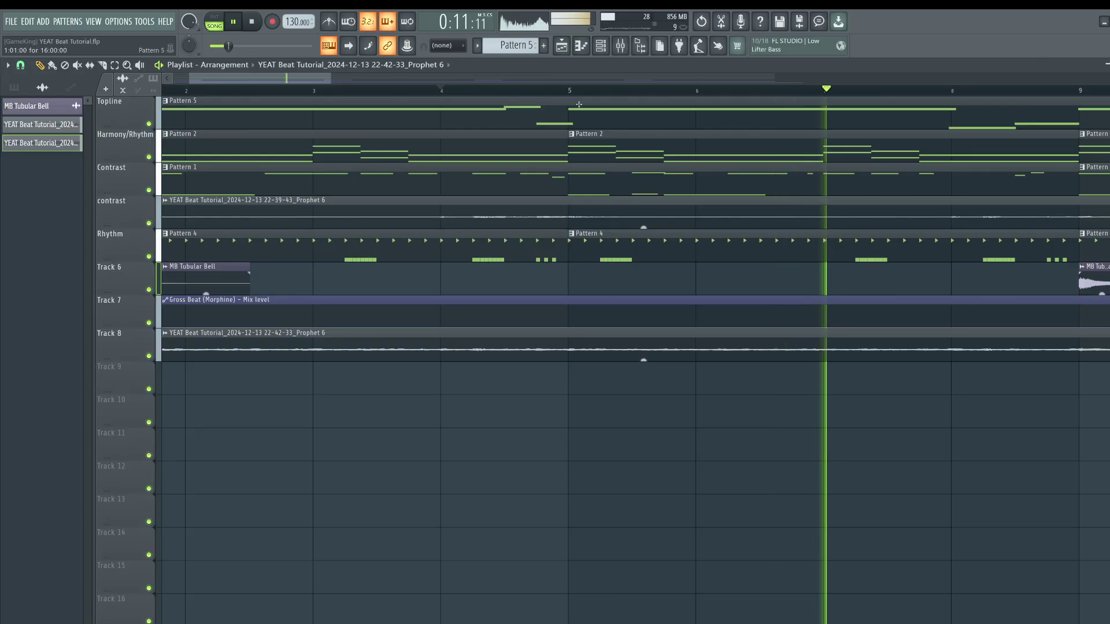
key("F9")
key("F9")
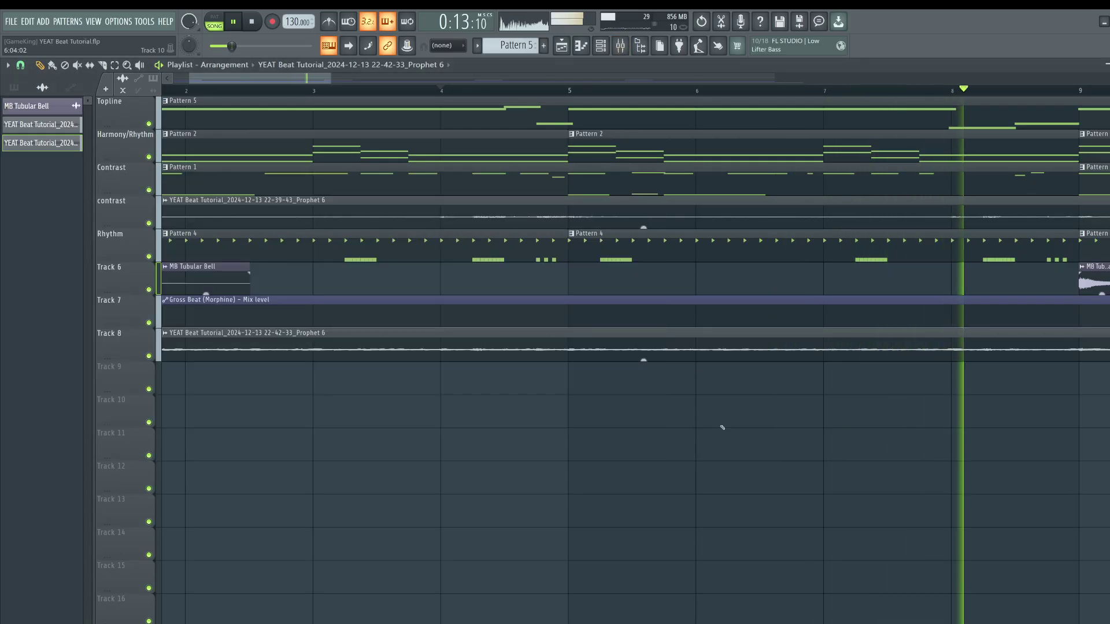
scroll(558, 98, "down", 3)
scroll(558, 98, "down", 5)
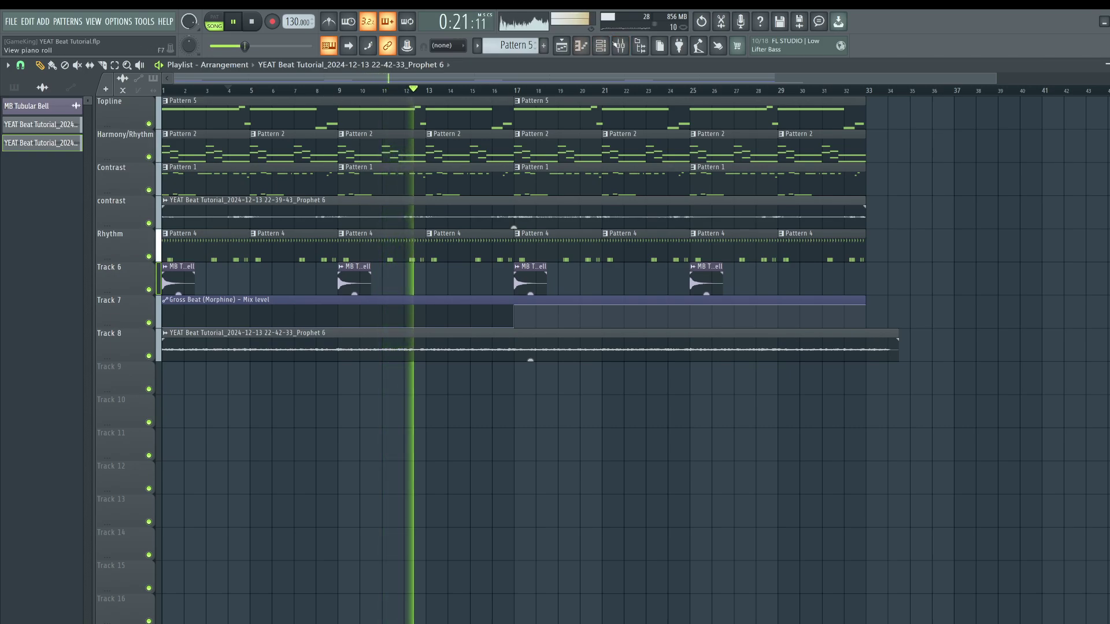
- Replace the middle D5 note in bar 7 of Pattern 1's "- 1" channel with a shorter D5 starting at mid-bar
left_click(602, 47)
left_click(602, 48)
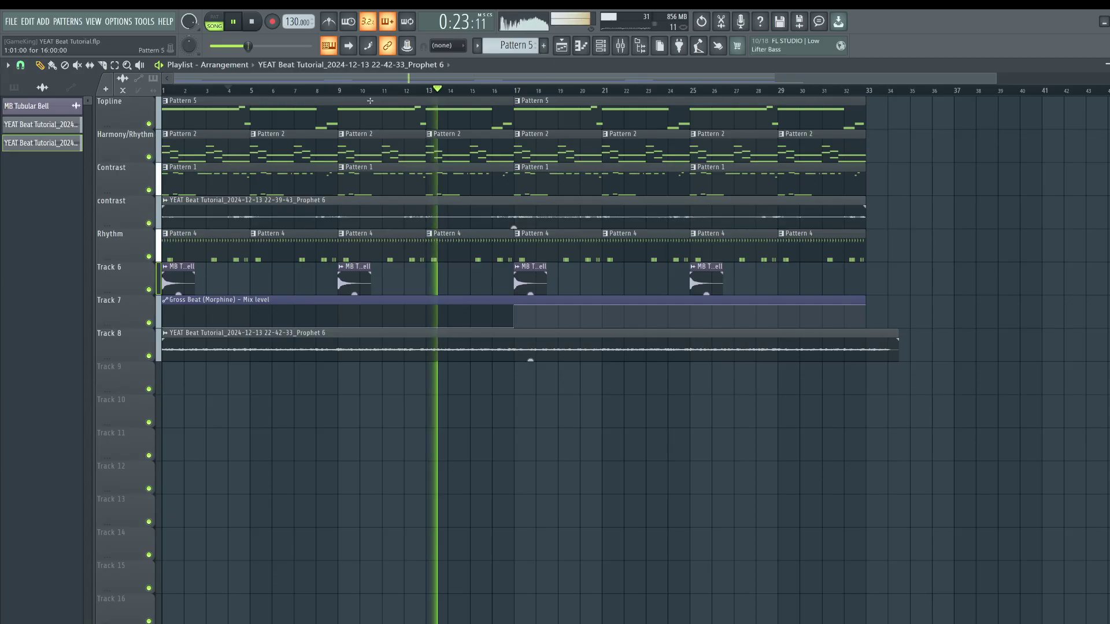
double_click(375, 179)
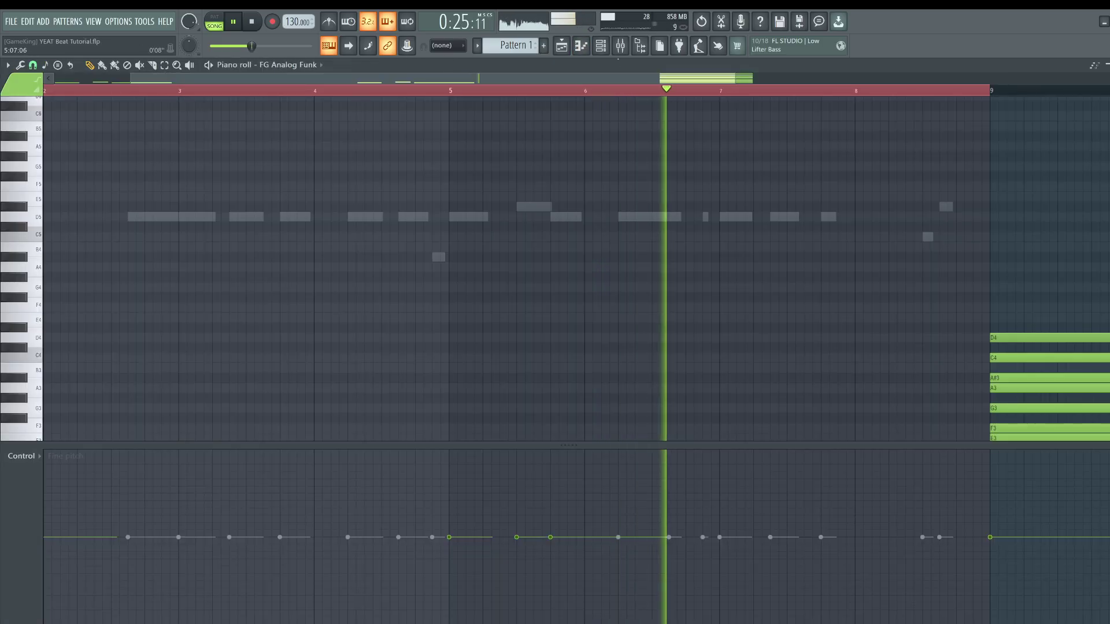
left_click(601, 46)
left_click(343, 234)
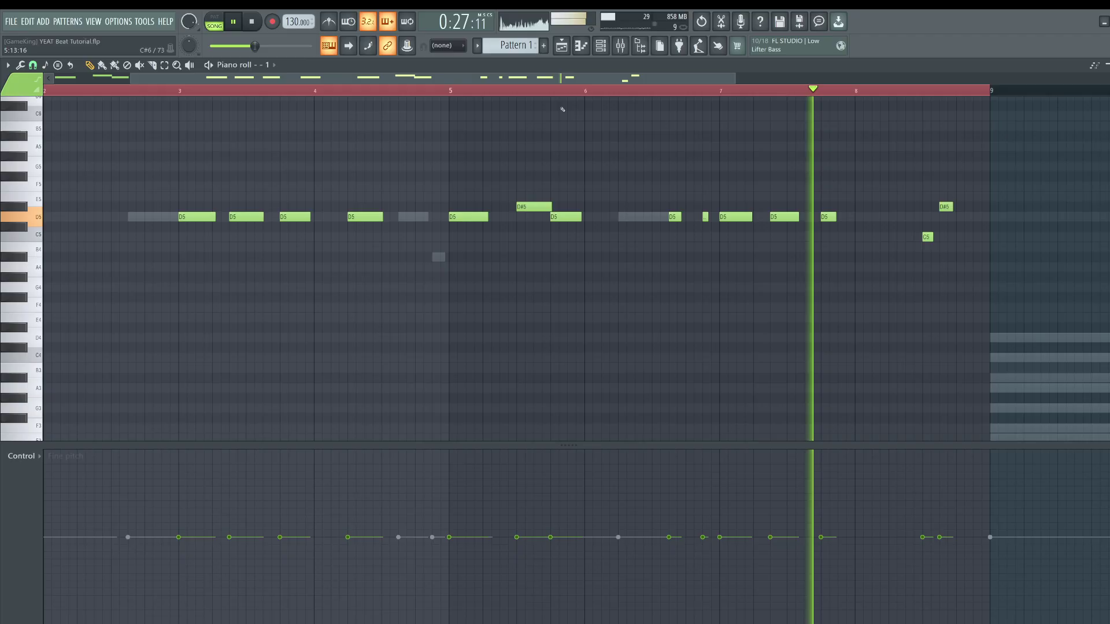
key("space")
key("space")
scroll(636, 174, "down", 3)
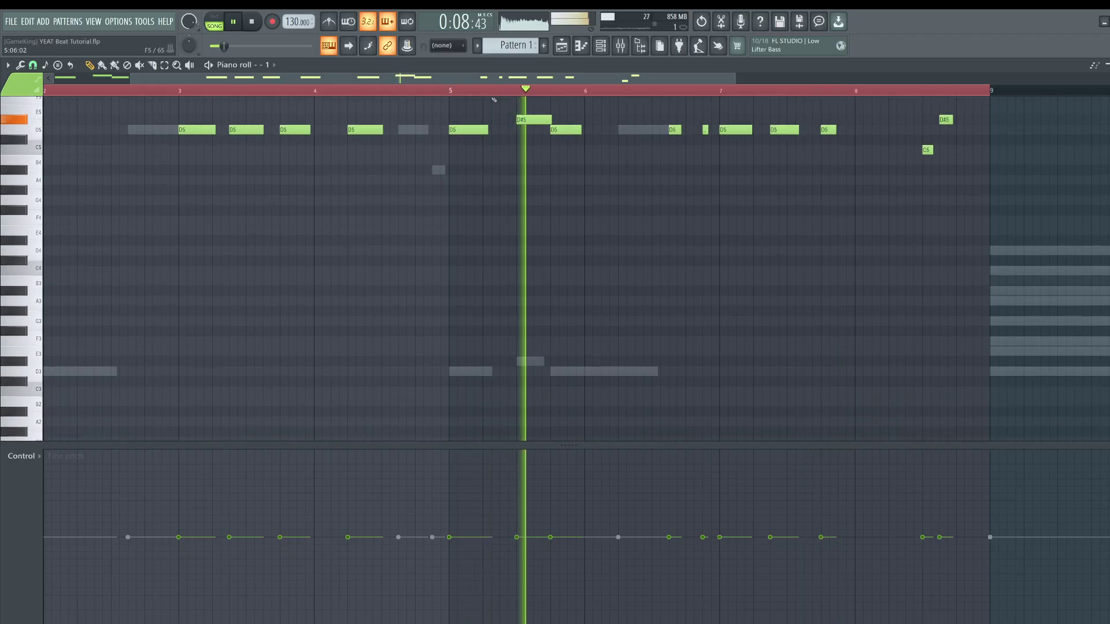
scroll(801, 205, "up", 4)
right_click(788, 248)
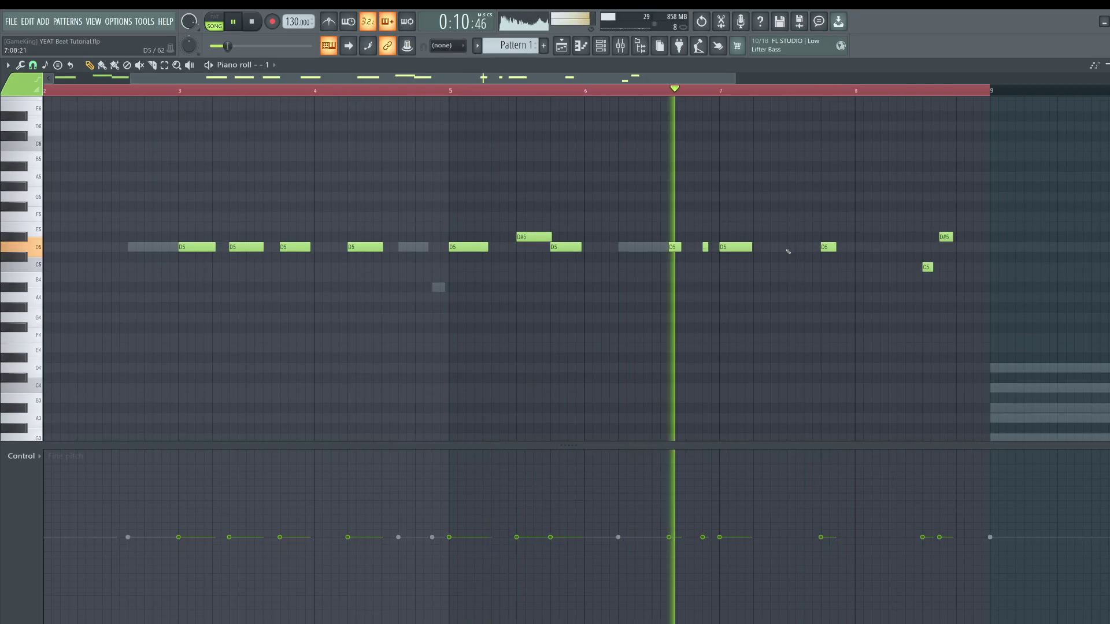
left_click(789, 248)
left_click_drag(846, 241, 803, 240)
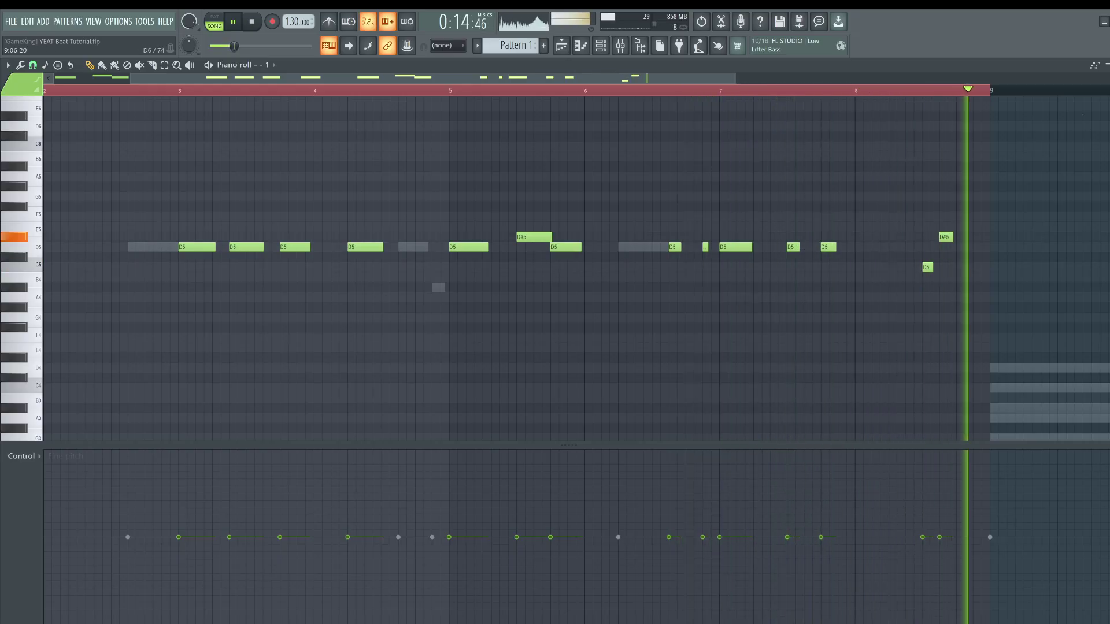
- Delete the short D5 note at the middle of bar 7 from the "- 1" channel in Pattern 1
key("Escape")
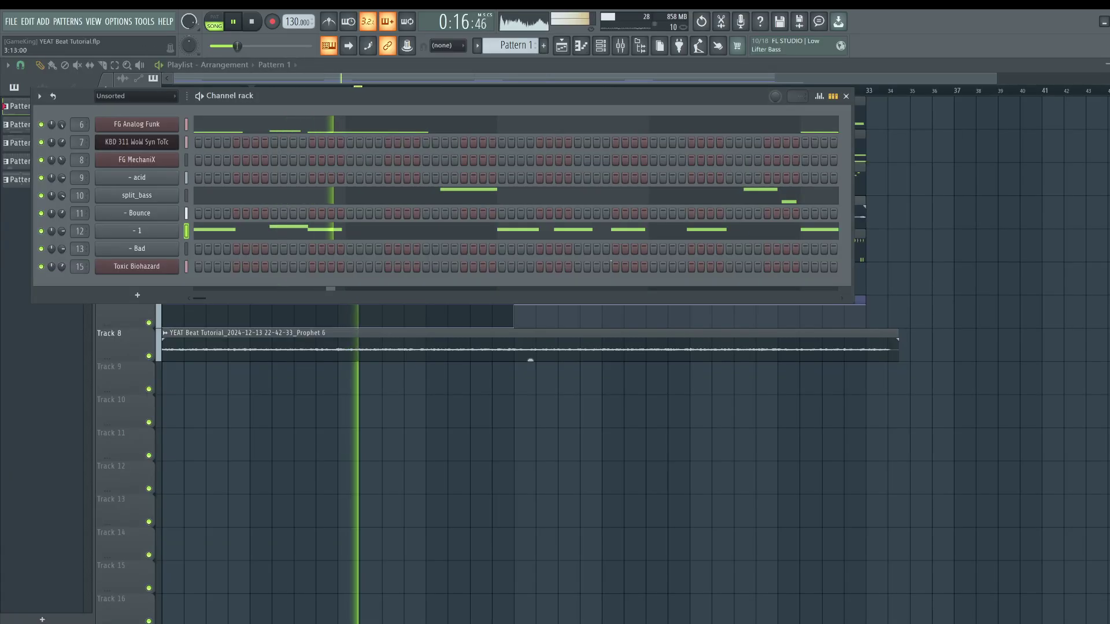
key("Escape")
left_click(601, 46)
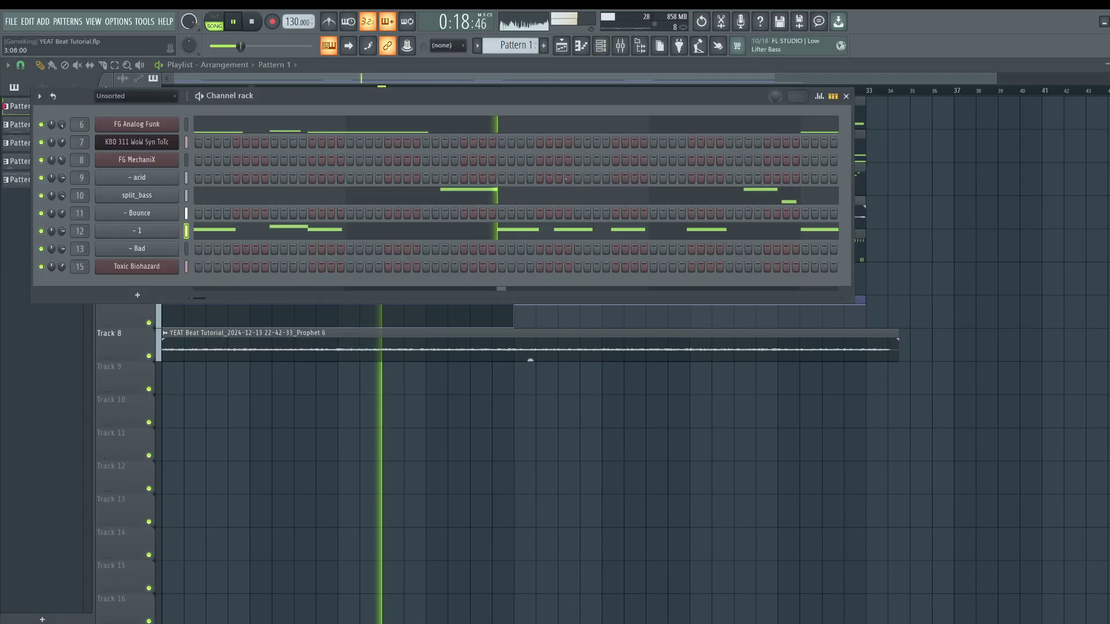
left_click(525, 236)
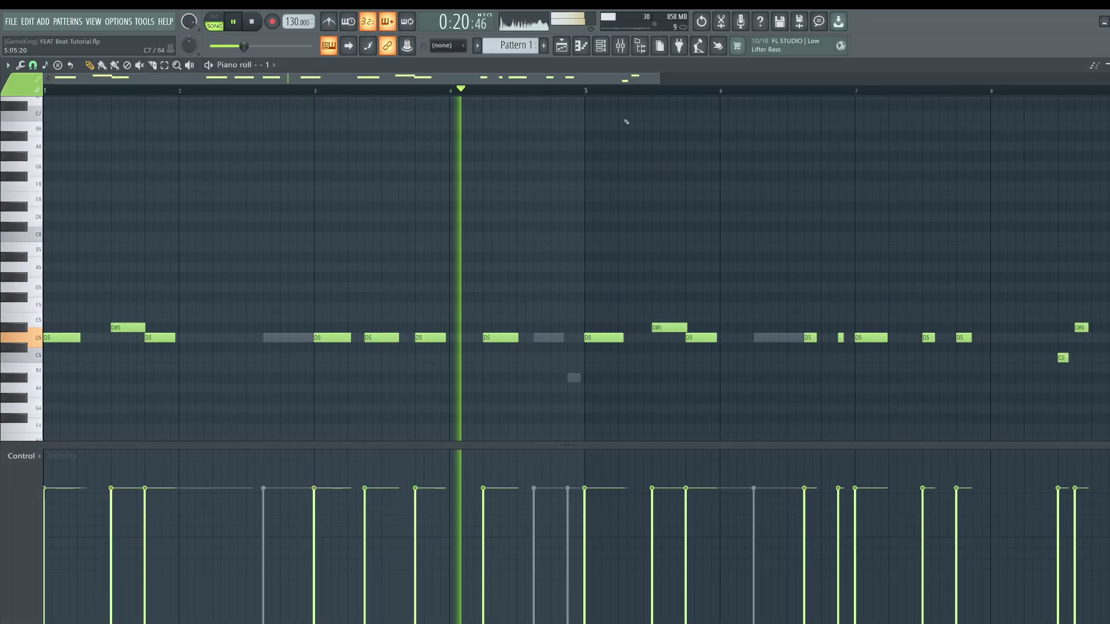
left_click_drag(680, 87, 753, 86)
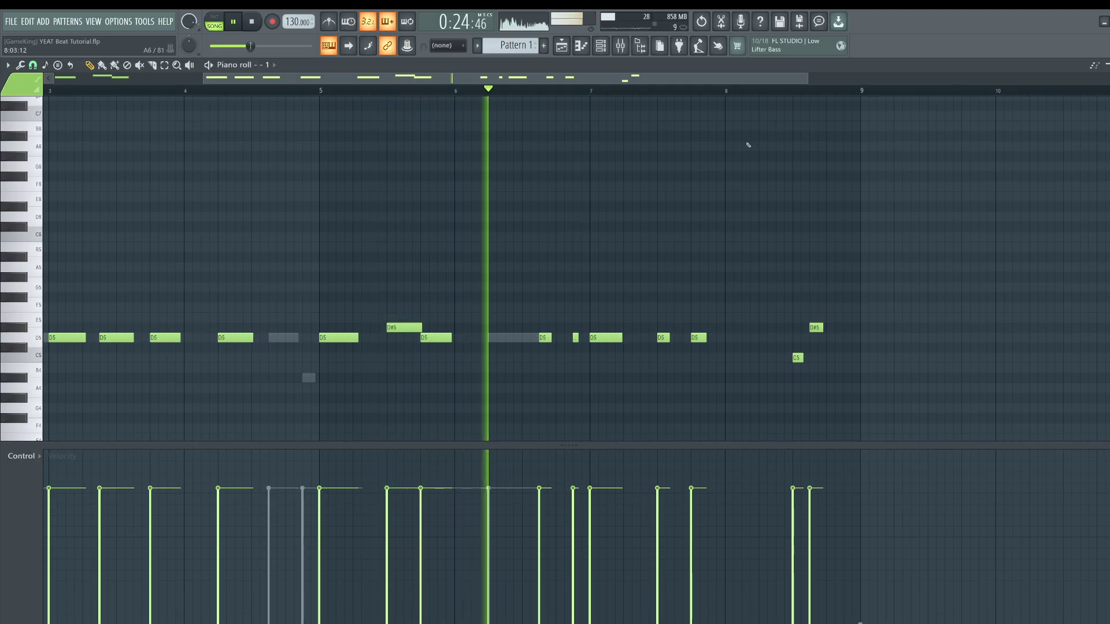
right_click(665, 335)
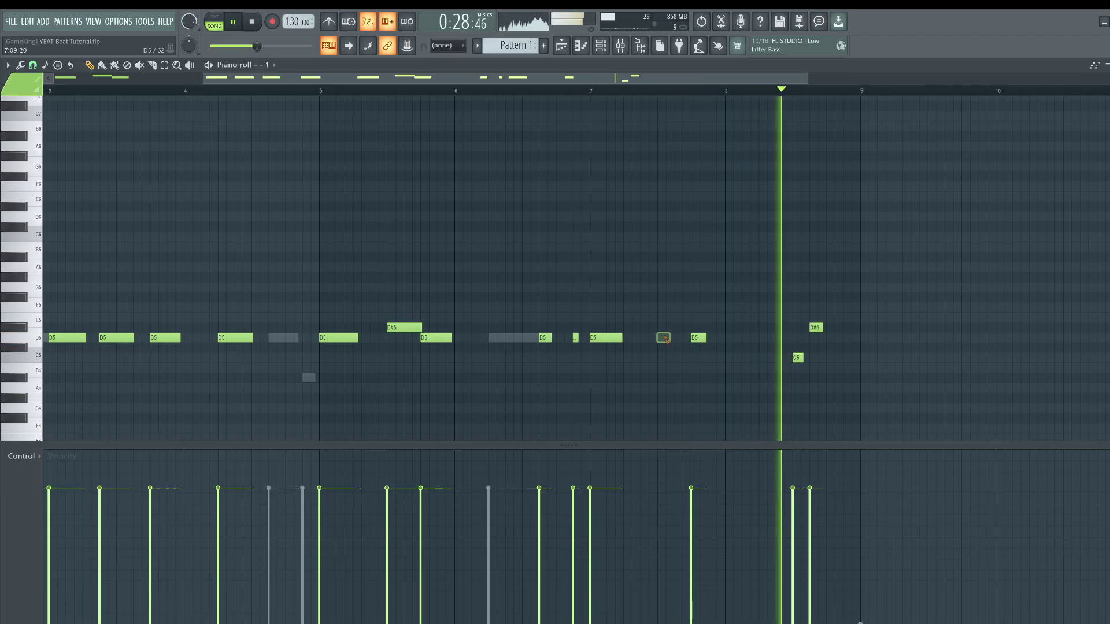
key("Escape")
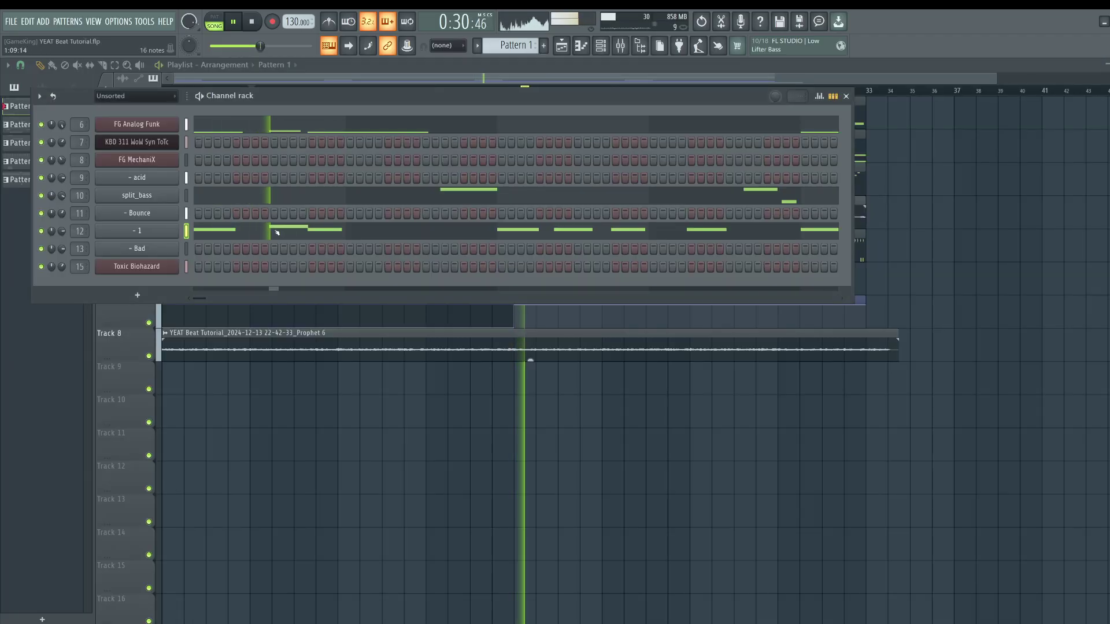
- Add a short D5 note just past the middle of bar 7 and a D5 note at the start of bar 8 in split_bass
left_click(259, 191)
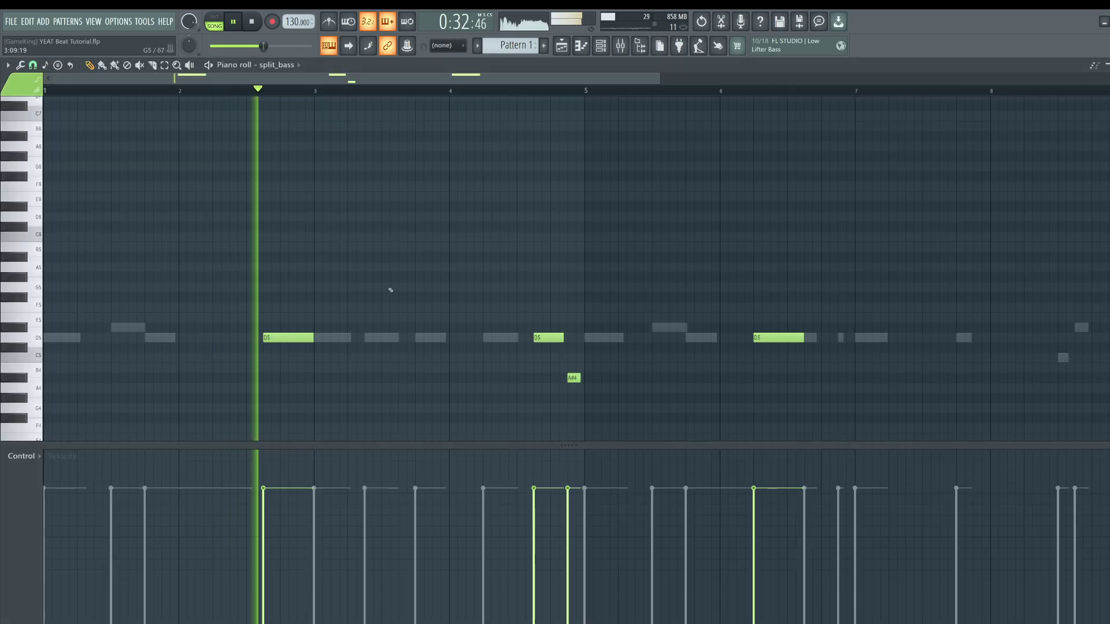
scroll(402, 96, "down", 2)
mouse_move(410, 413)
left_mouse_down("ctrl")
mouse_move(363, 323)
mouse_move(685, 342)
mouse_move(632, 338)
left_mouse_up("ctrl")
right_click(641, 378)
key("space")
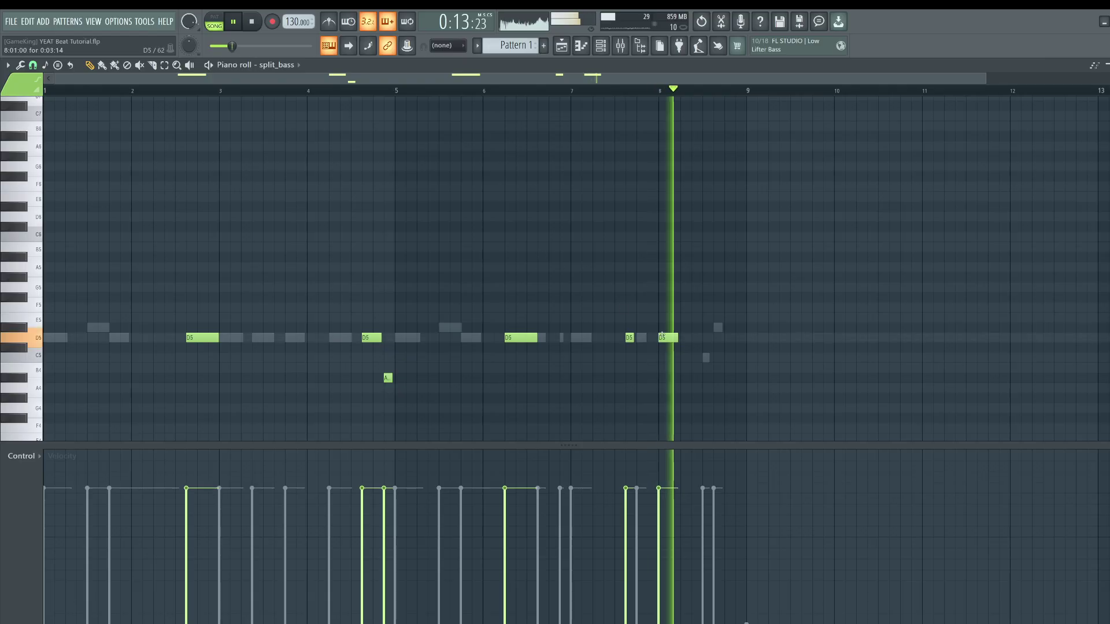
- Move the split_bass note from the start of bar 8 to A4 at 8:13, with a length of 03:14
left_click_drag(672, 339, 683, 367)
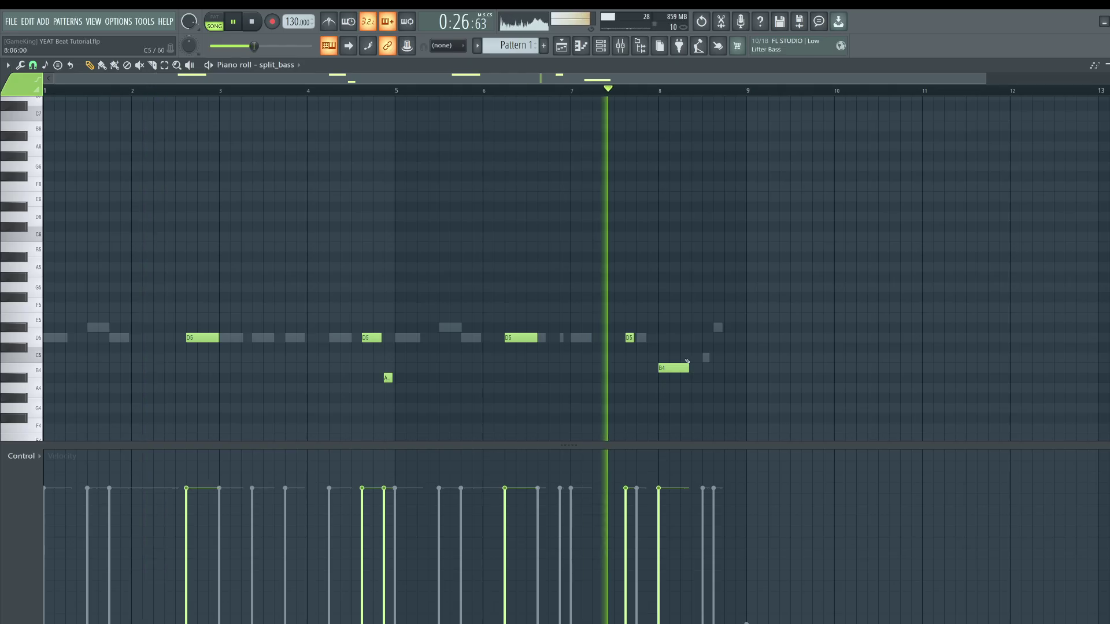
left_click_drag(687, 361, 687, 382)
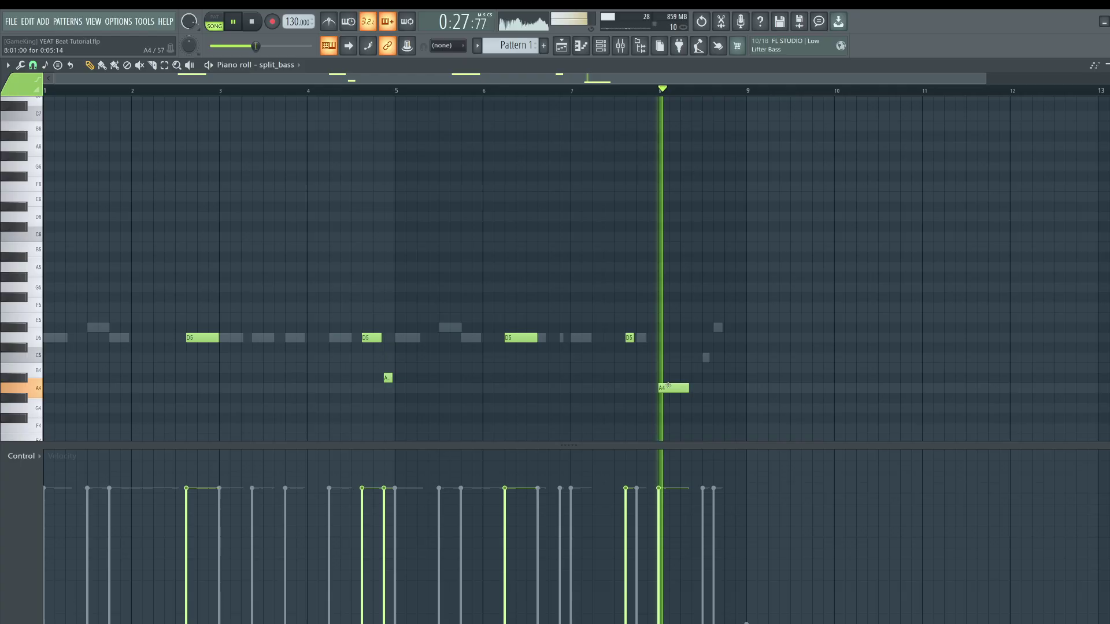
left_click_drag(673, 382, 743, 388)
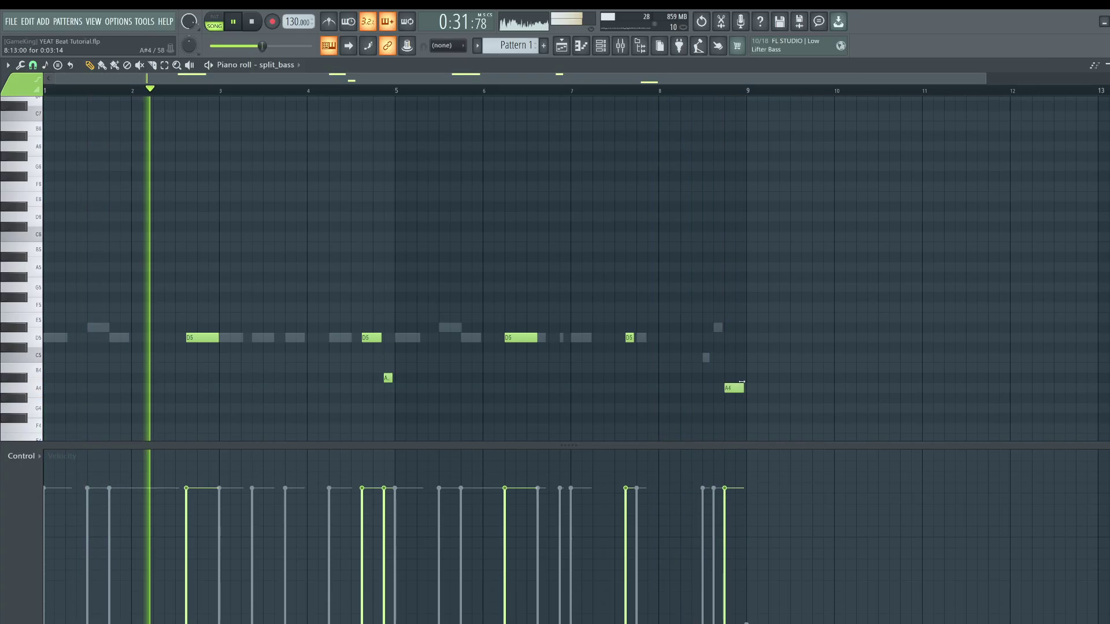
- Lower the mixer volume of the second Prophet 6 take and trim its Track 8 clip to end at bar 33
left_click(619, 46)
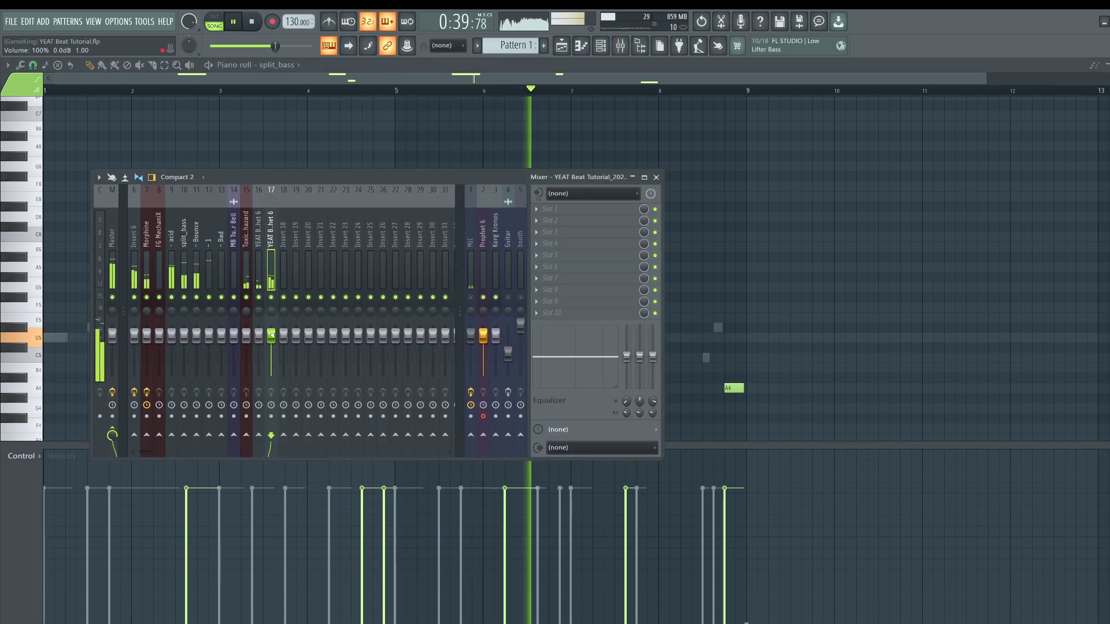
key("F9")
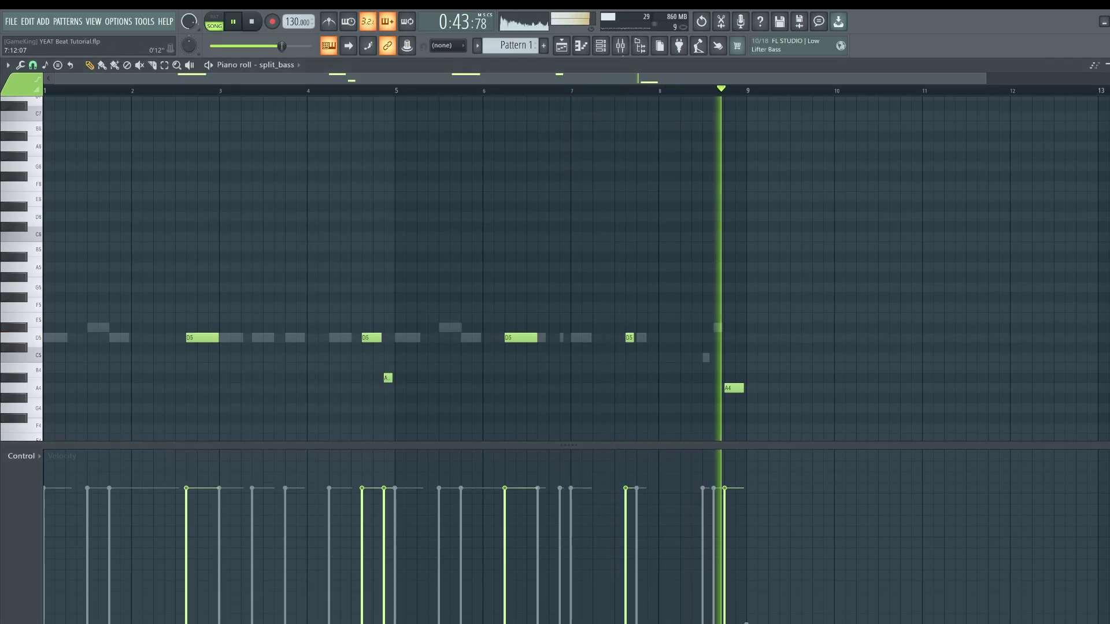
key("F5")
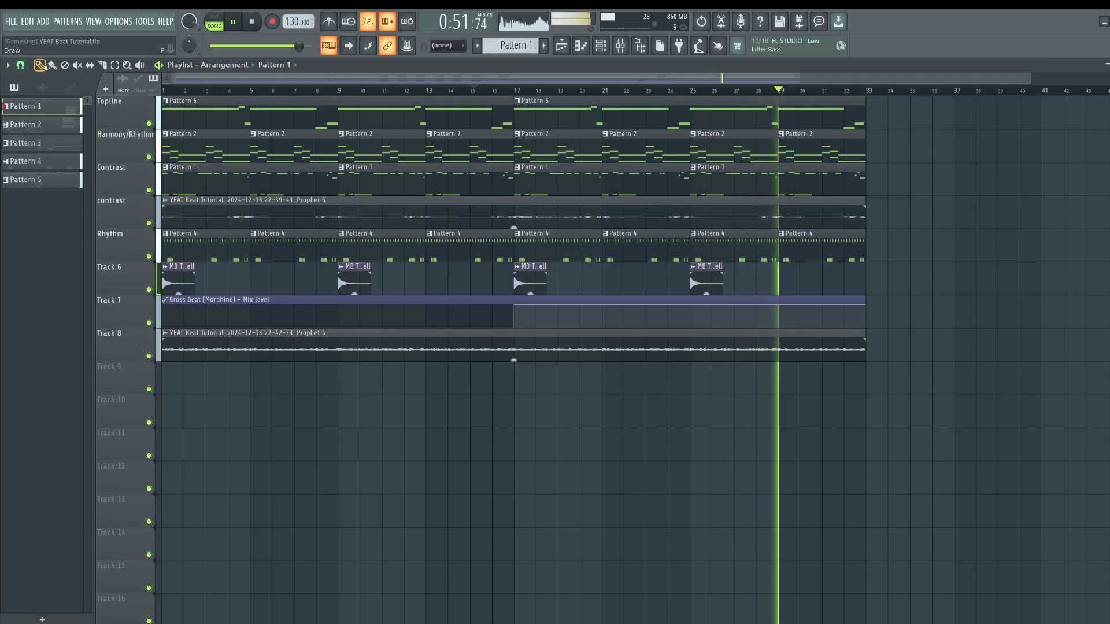
- Shorten the second D5 note in bar 3 of Pattern 1's "- 1" channel so it starts halfway through the bar
double_click(376, 182)
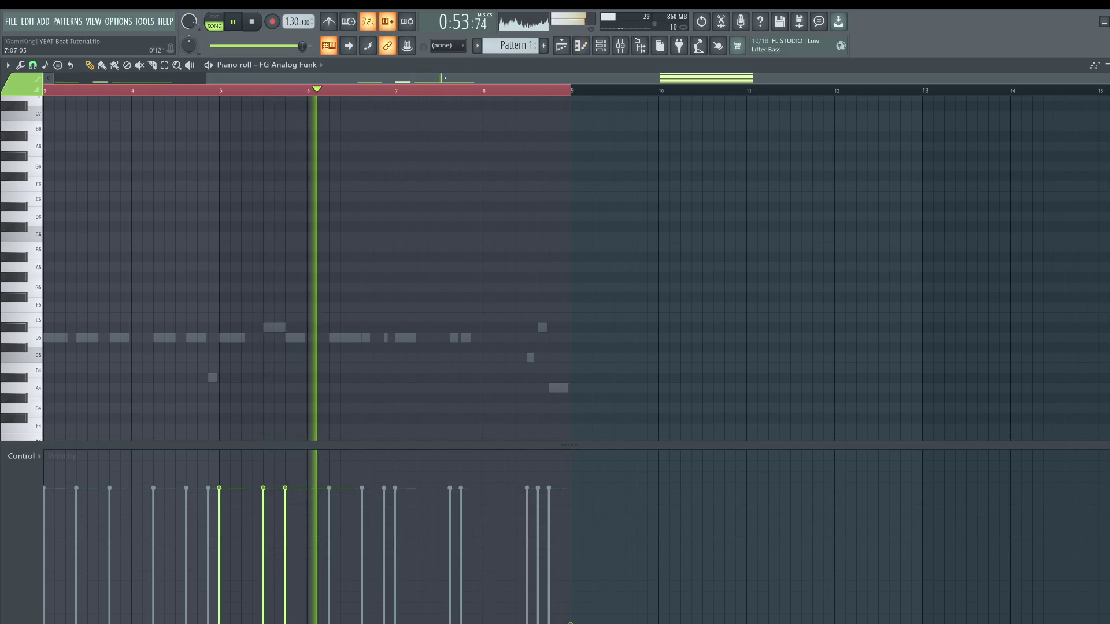
scroll(282, 197, "up", 3)
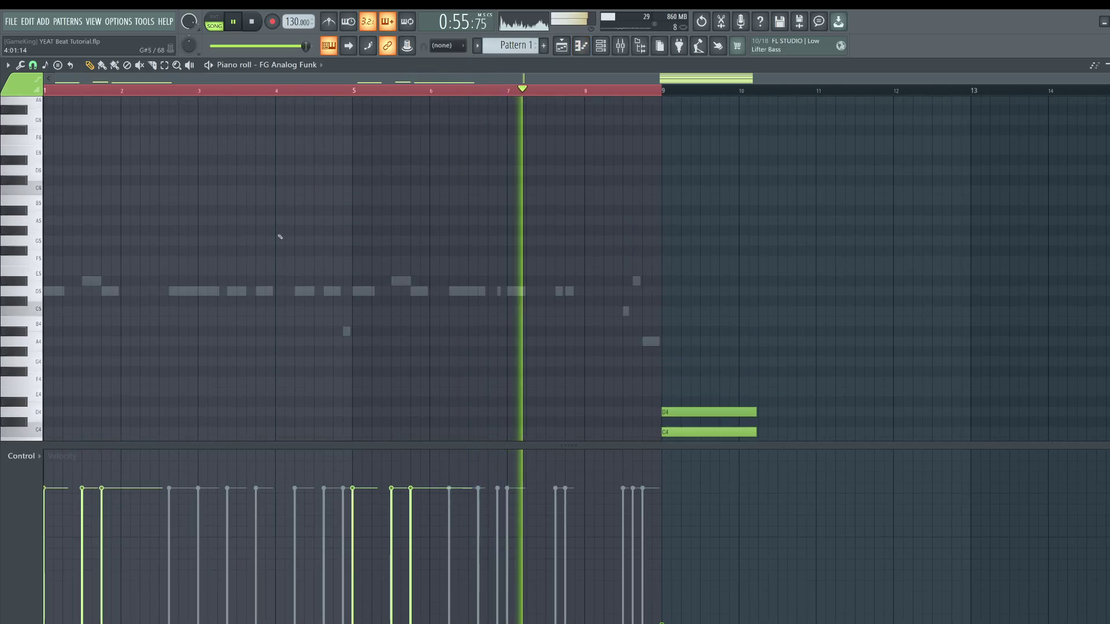
scroll(282, 257, "down", 10)
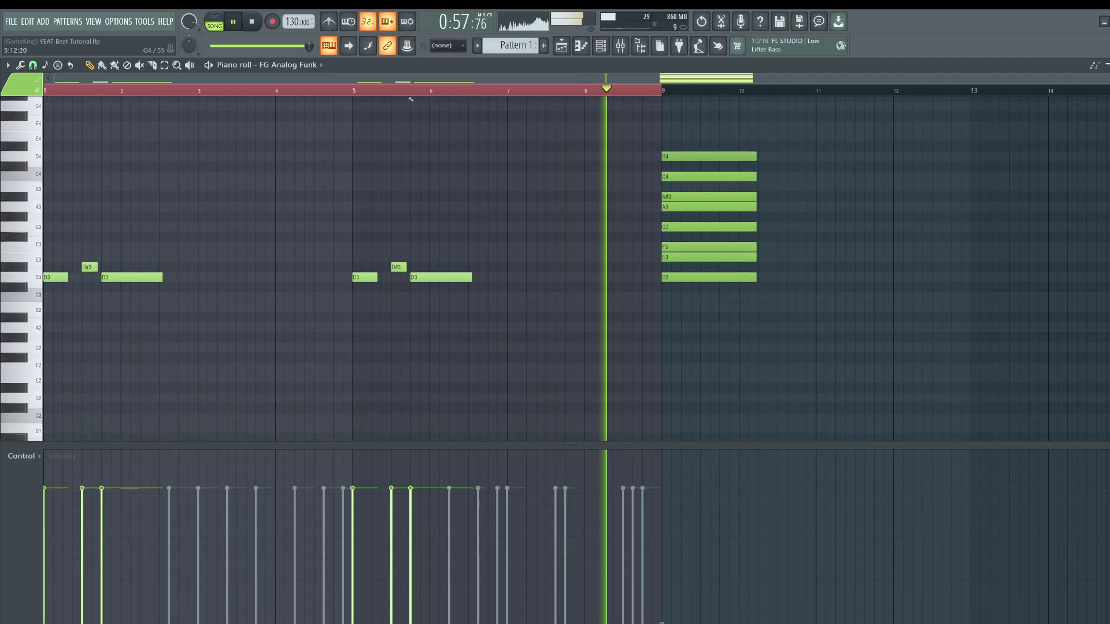
left_click(274, 71)
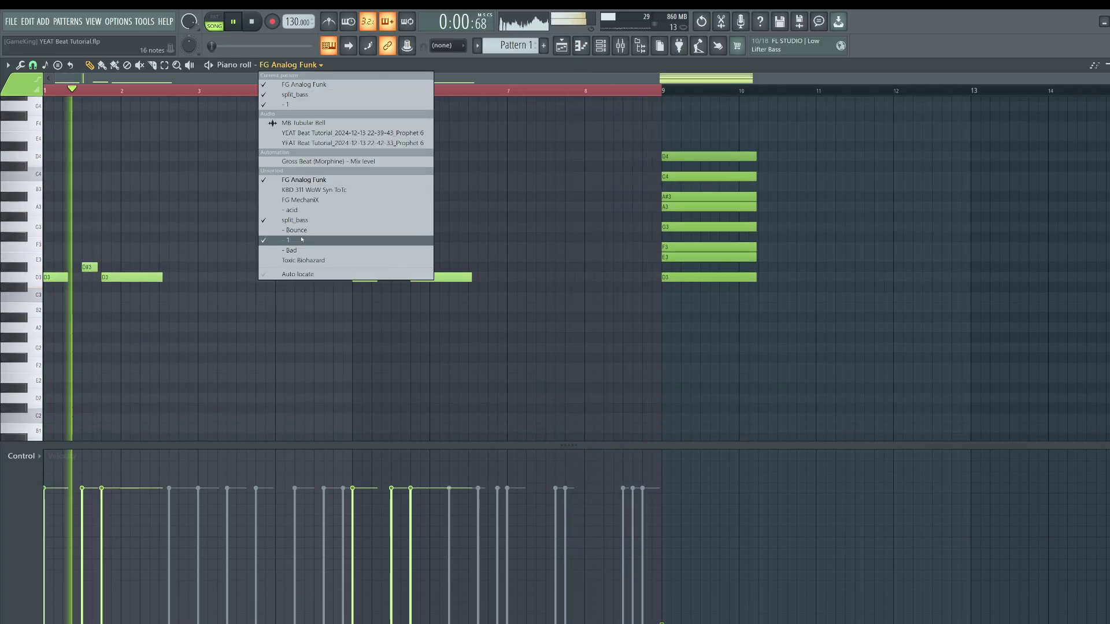
left_click(283, 241)
scroll(208, 232, "down", 2)
scroll(208, 233, "up", 8)
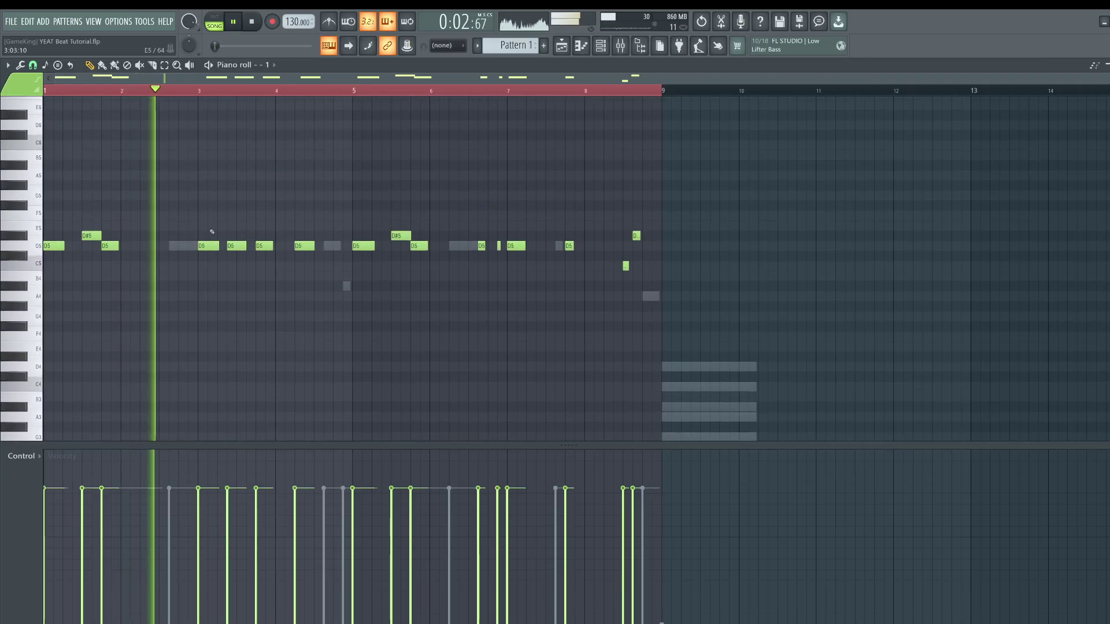
left_click_drag(236, 246, 244, 247)
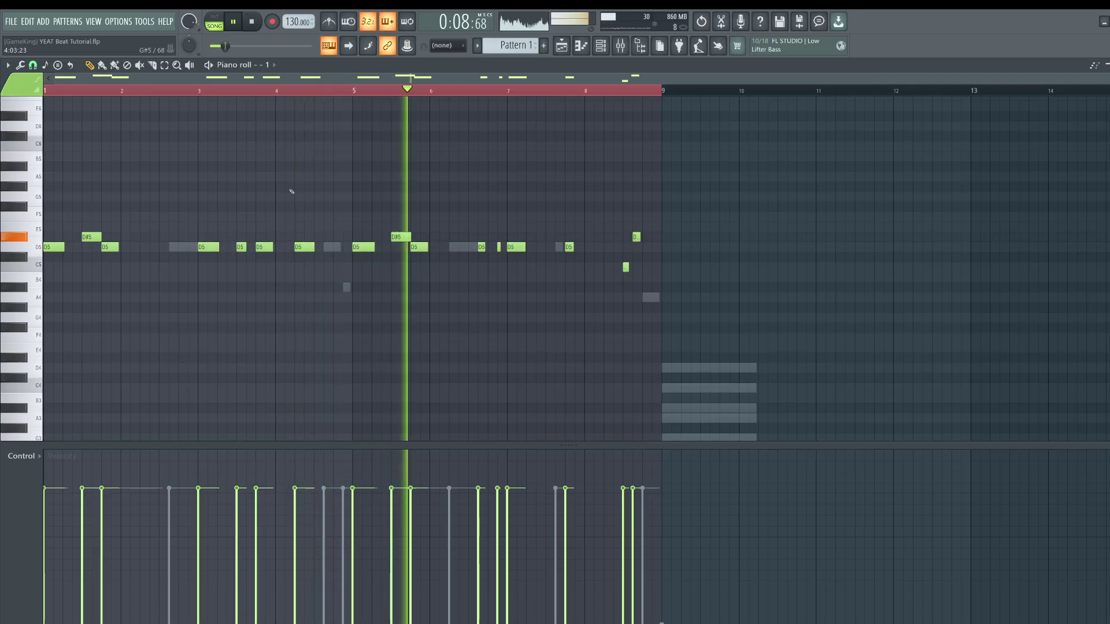
key("F9")
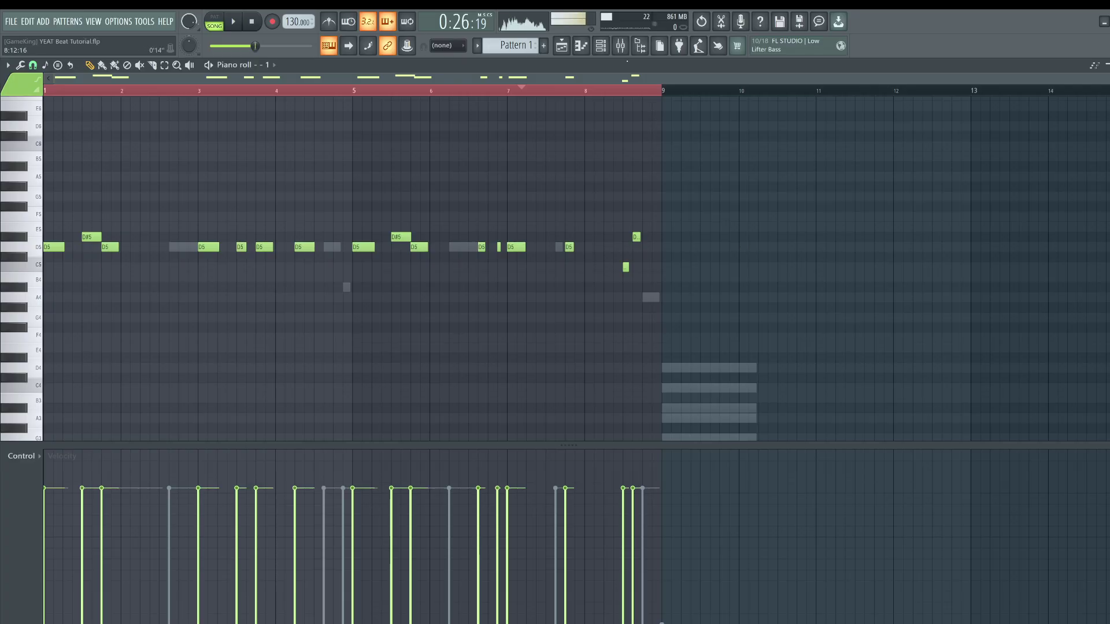
key("F9")
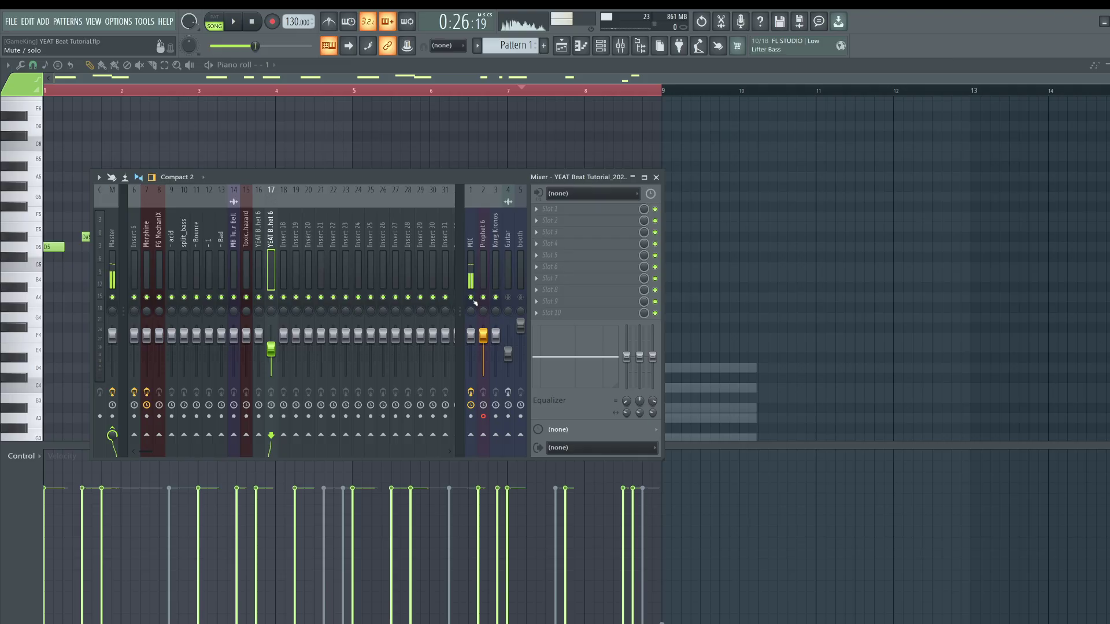
left_click(656, 177)
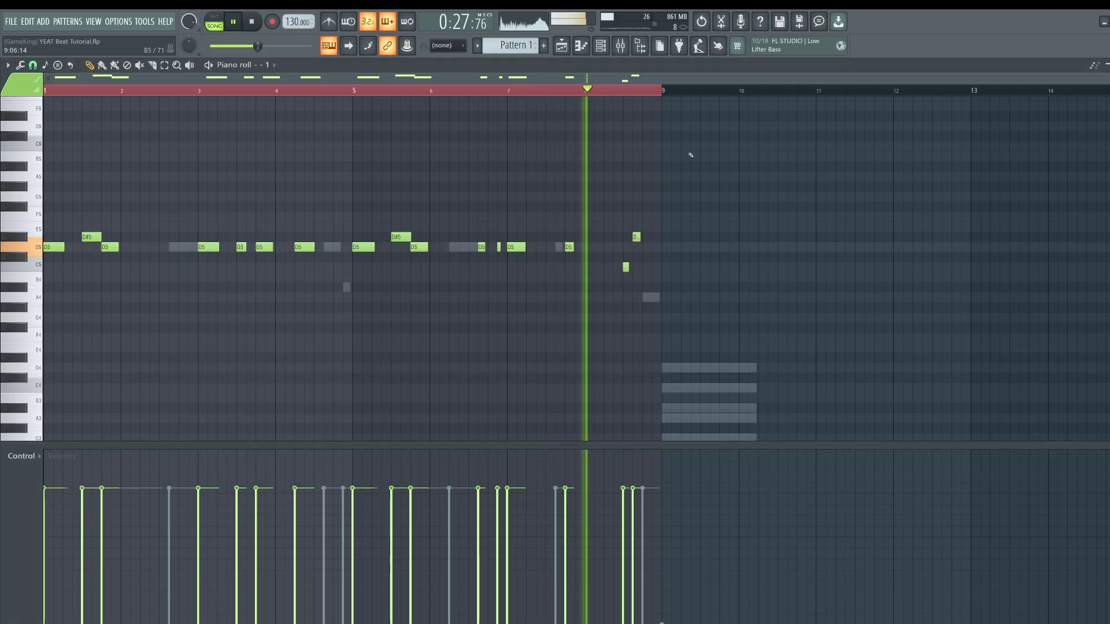
- Add consecutive D6 and D#6 notes to Pattern 1's split_bass channel, starting at 8:09 and leading into the A4 note
left_click(1109, 65)
key("F9")
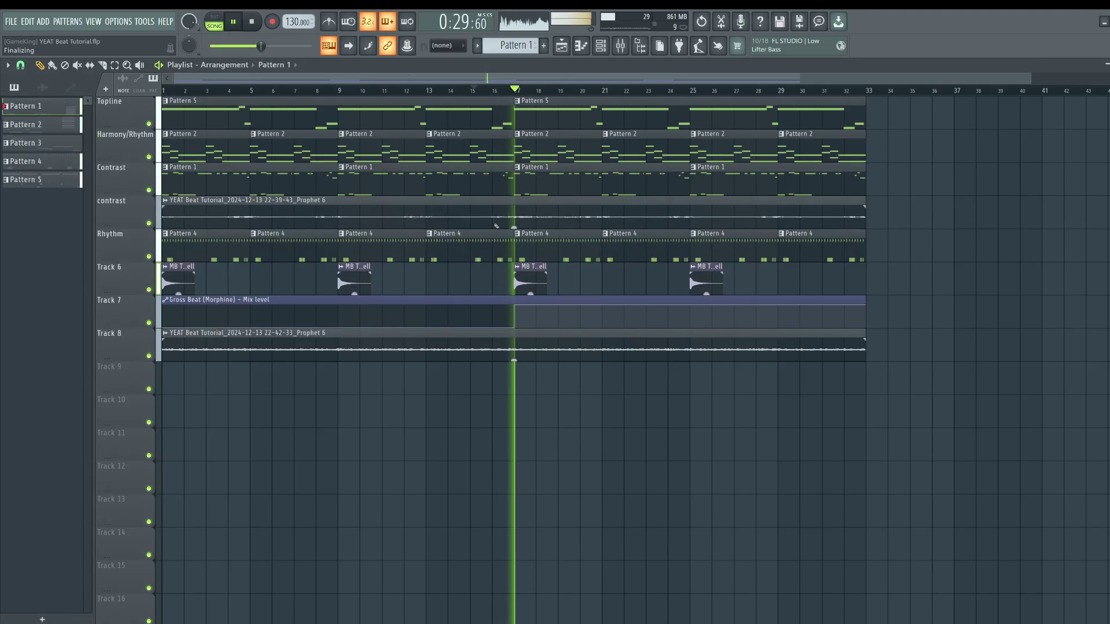
key("F6")
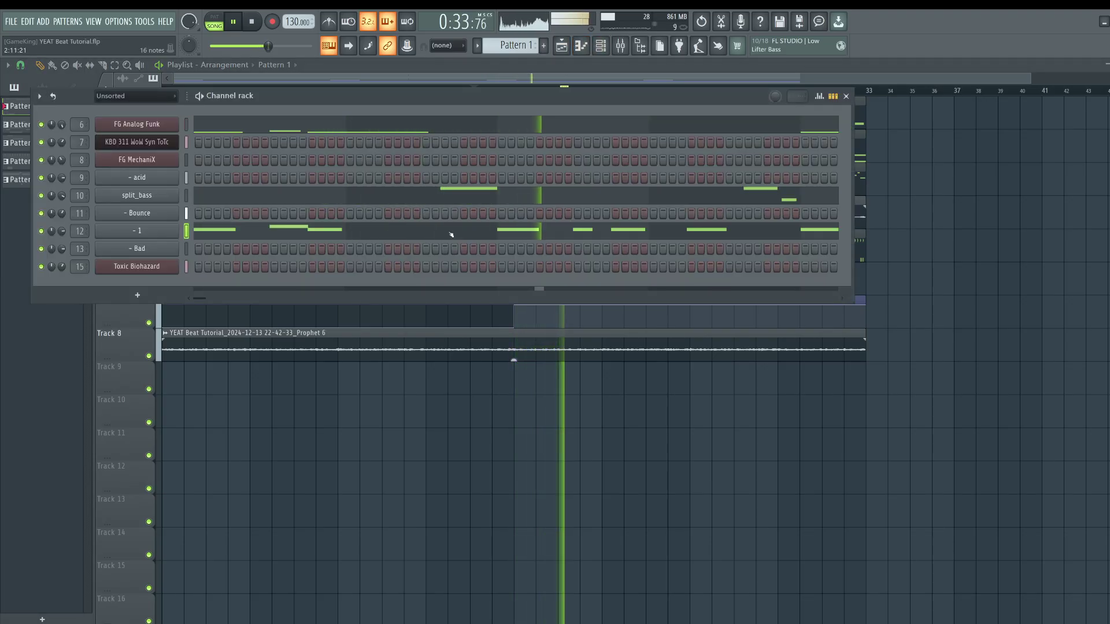
left_click(526, 201)
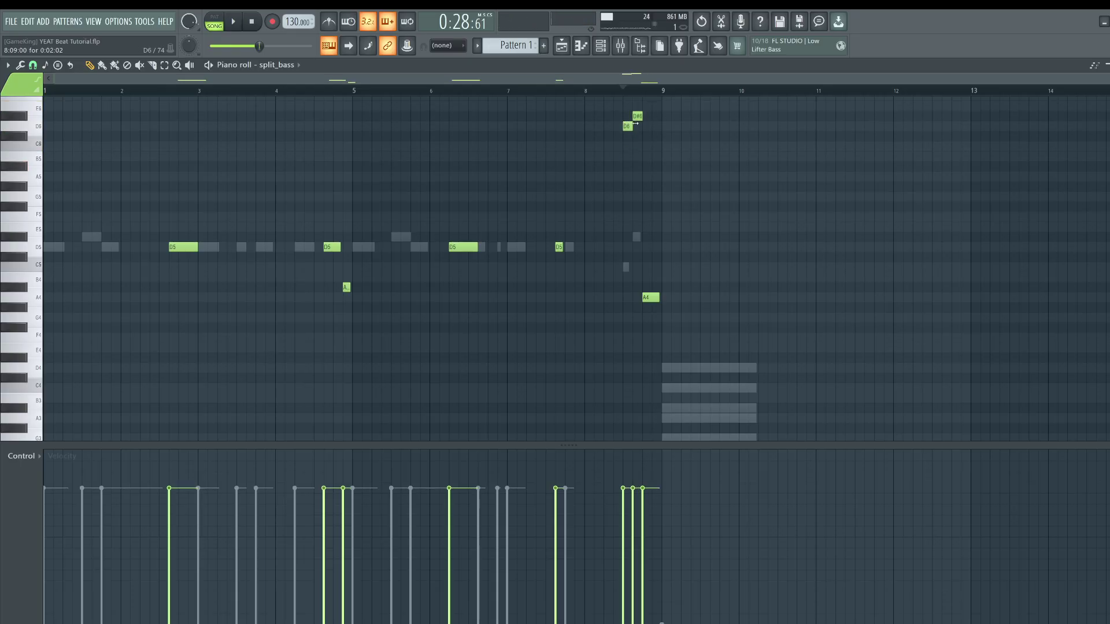
- Delete the C5 and D#5 notes in bar 8 of Pattern 1's "- 1" channel and play back the result
left_click(601, 49)
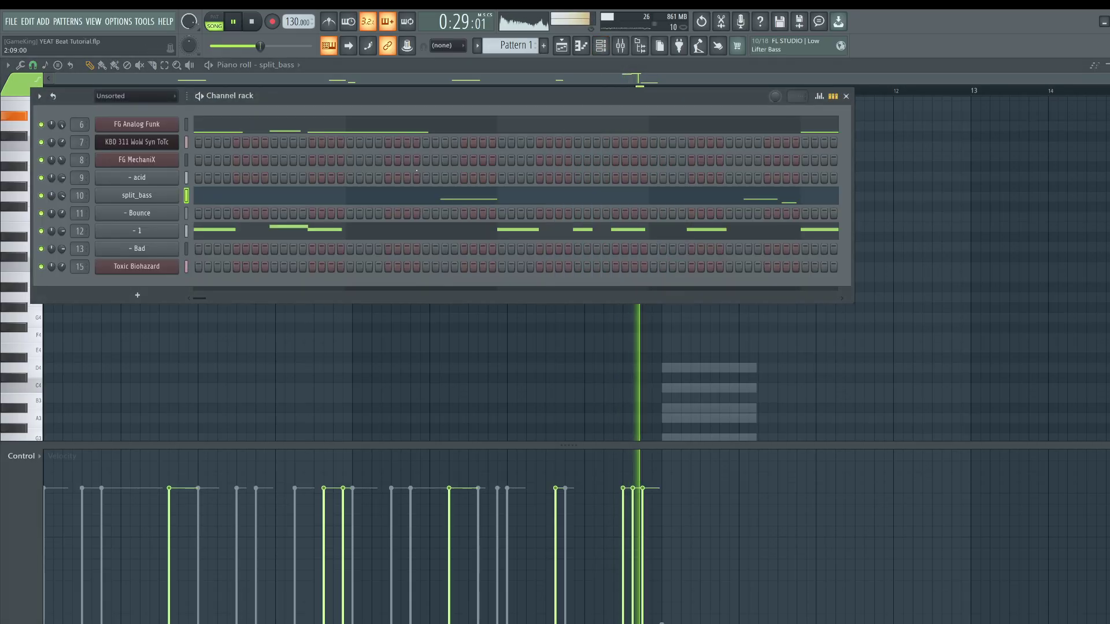
left_click(338, 238)
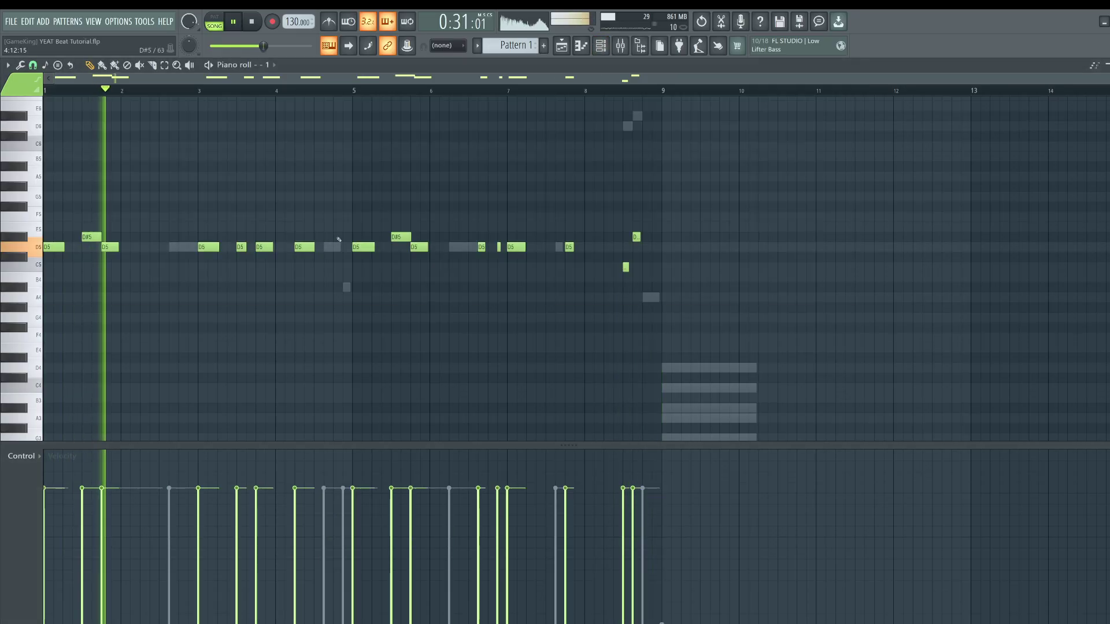
right_click(637, 237)
right_click(626, 267)
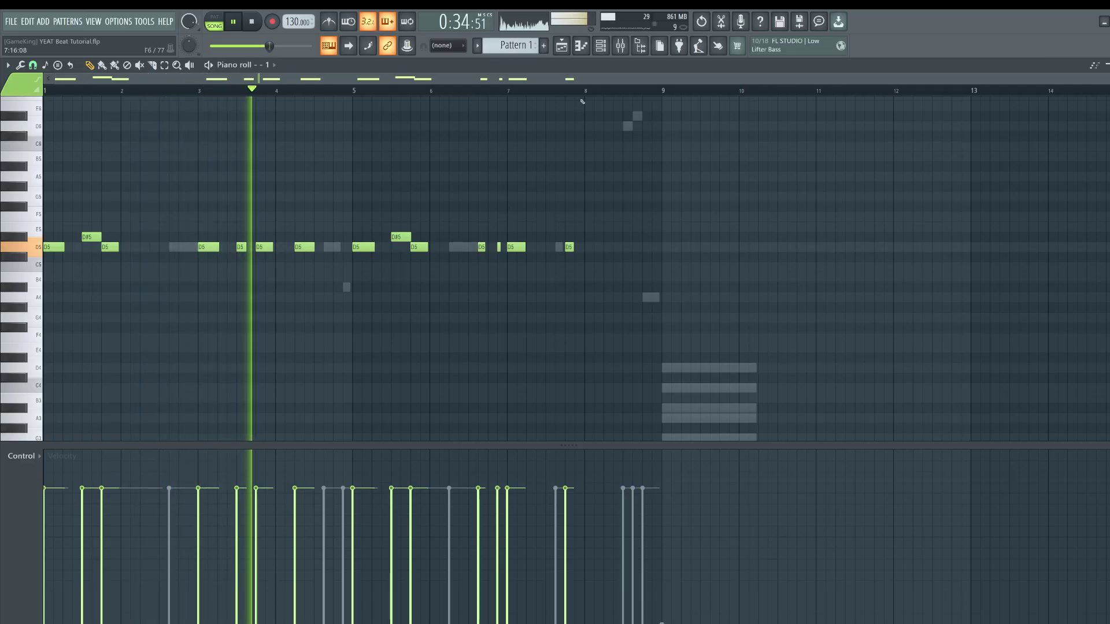
left_click(561, 91)
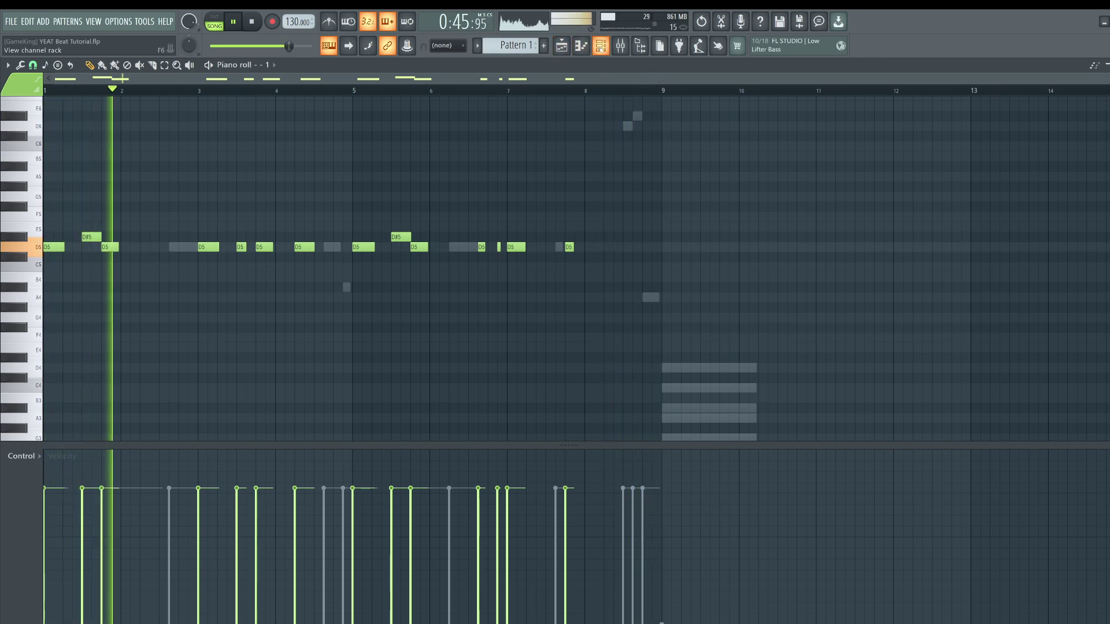
- Add a short F3 note at 6:15 and a short G3 note at 7:15 to Pattern 1's FG Analog Funk channel
left_click(601, 45)
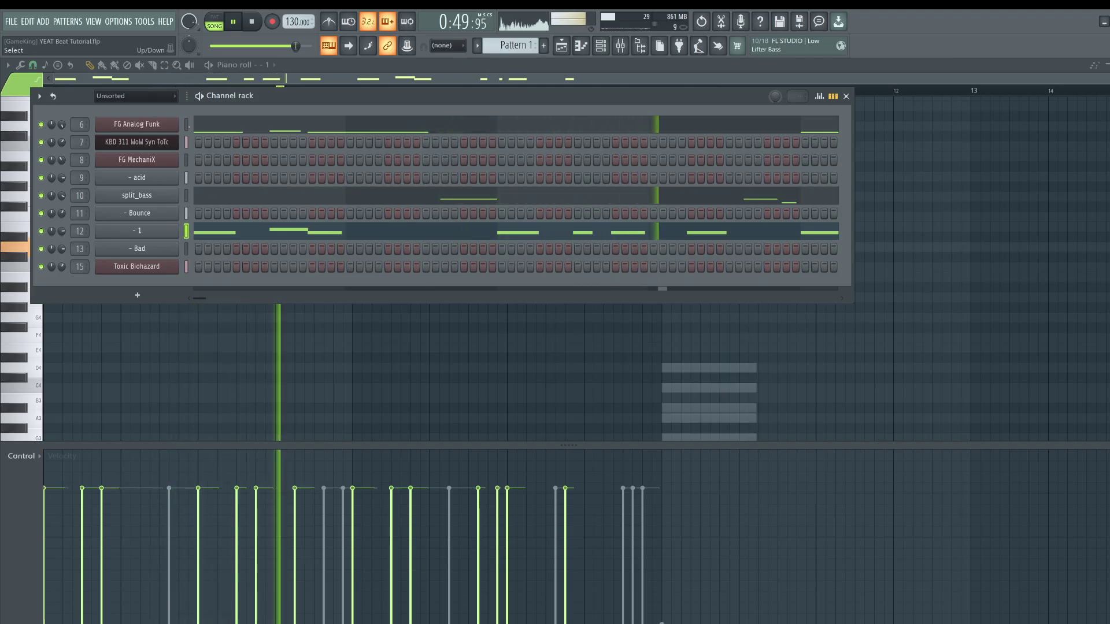
left_click(230, 127)
scroll(305, 276, "down", 6)
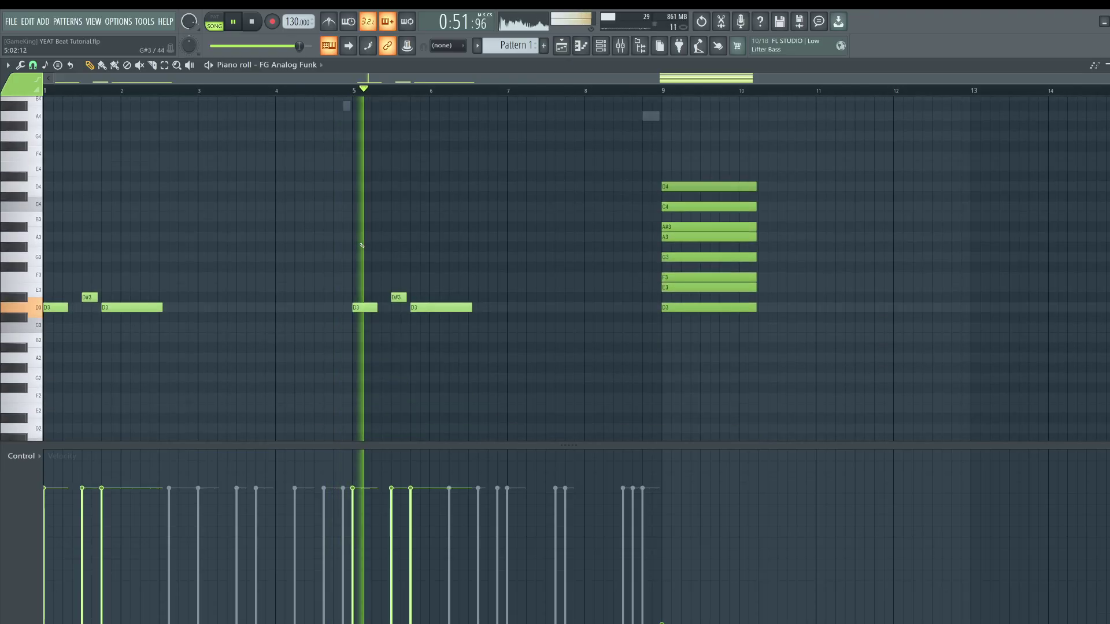
scroll(362, 246, "down", 2)
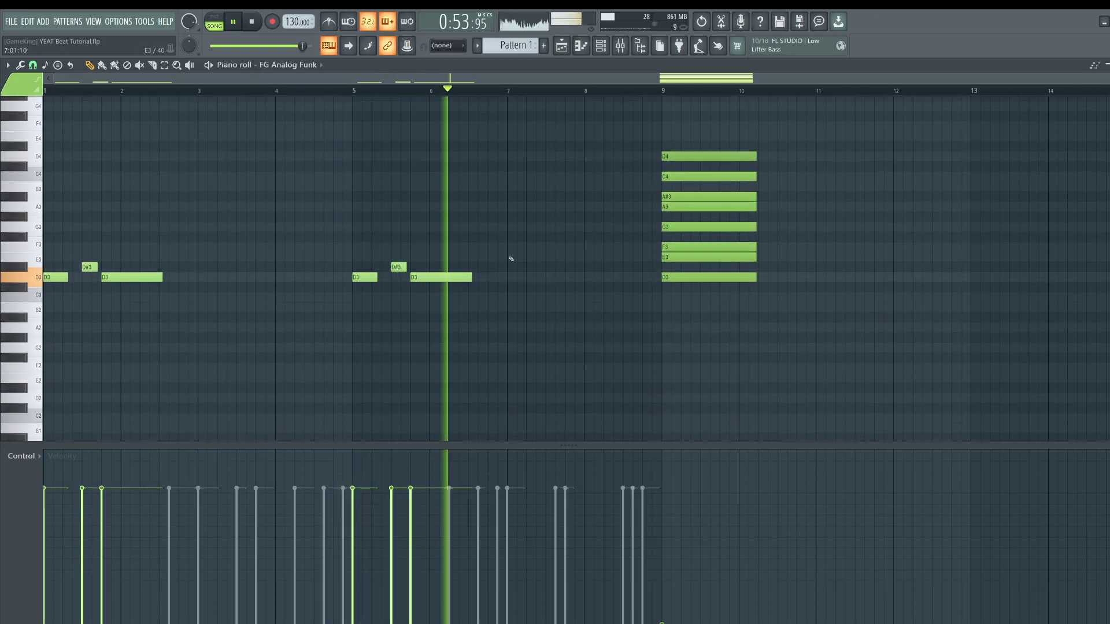
left_click(491, 258)
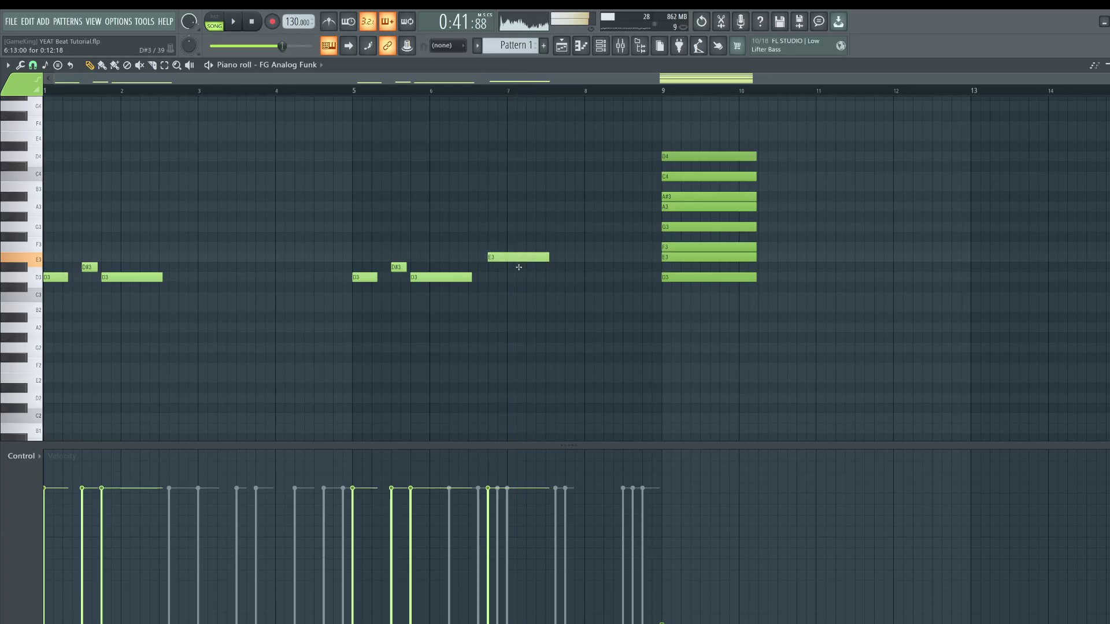
mouse_move(518, 261)
left_mouse_down()
mouse_move(518, 248)
mouse_move(485, 241)
mouse_move(501, 246)
left_mouse_up()
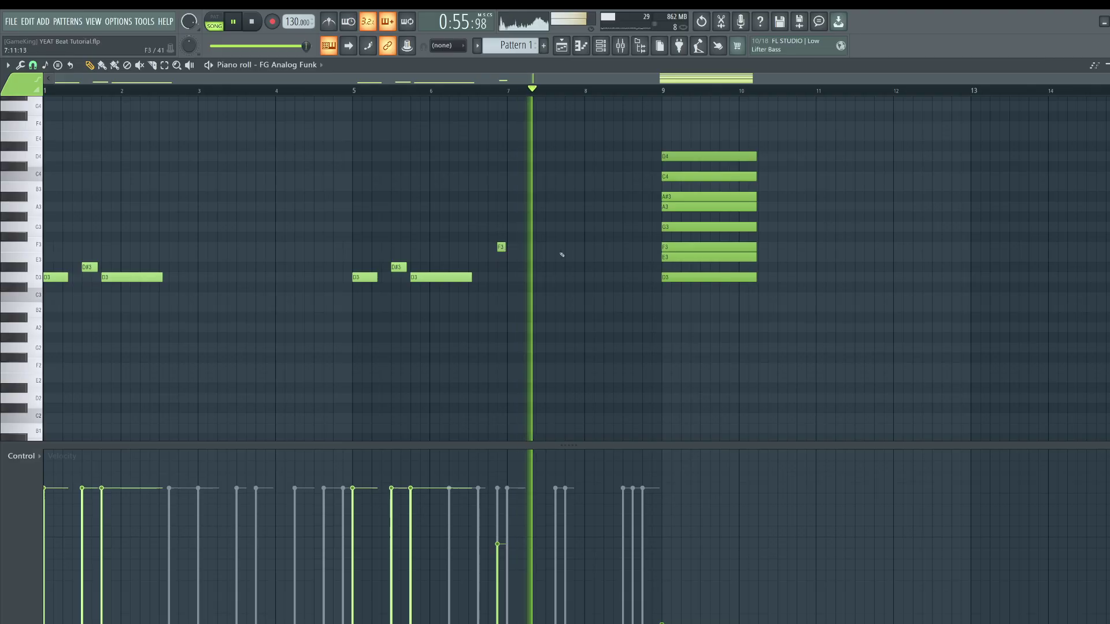
left_click(577, 226)
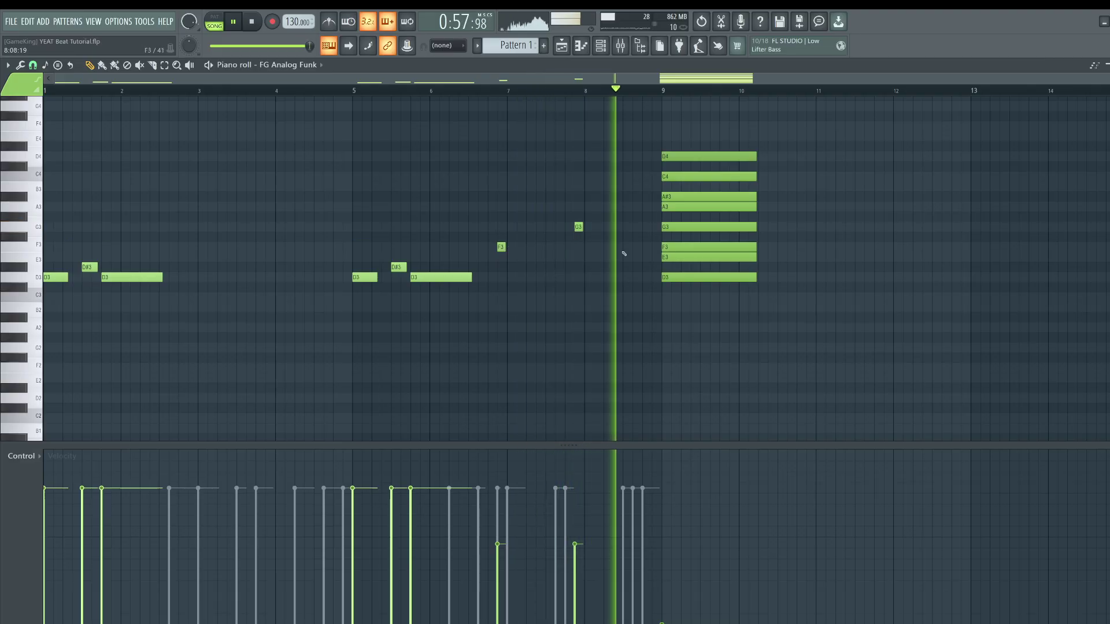
- Add a C3 note at the start of bar 8 in the FG Analog Funk channel and listen to the phrase
key("space")
left_click_drag(603, 279, 616, 297)
key("space")
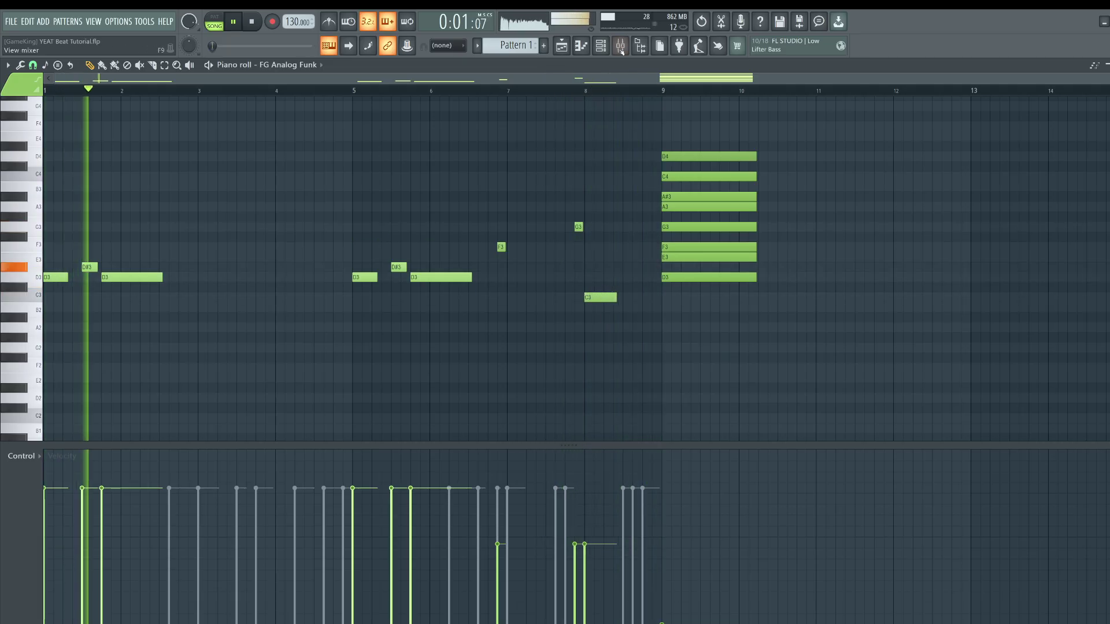
key("F9")
key("F9")
key("space")
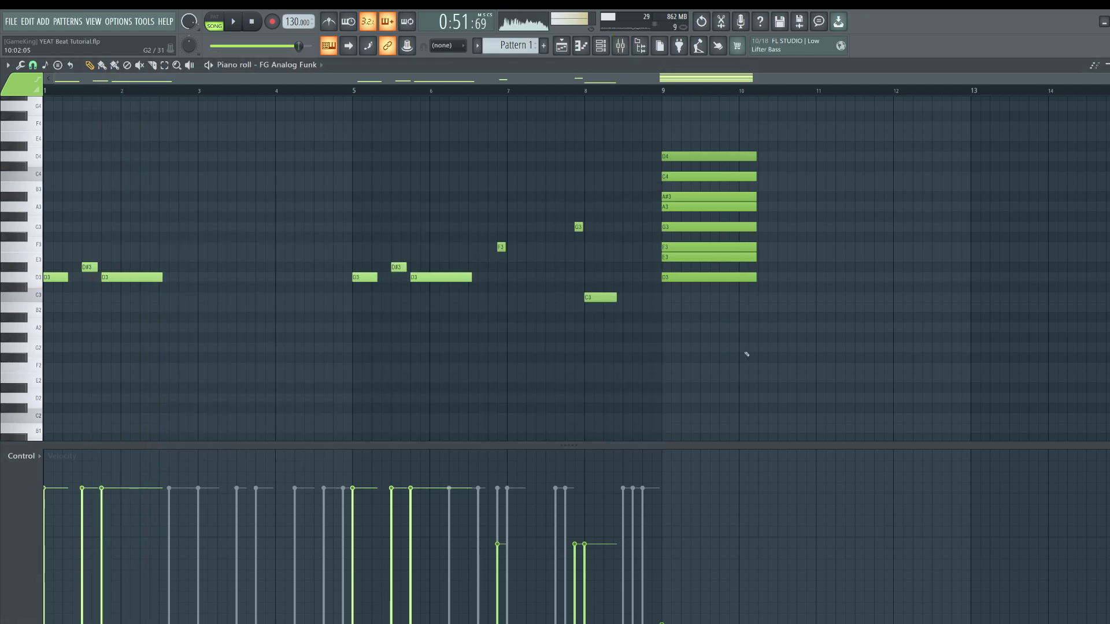
key("space")
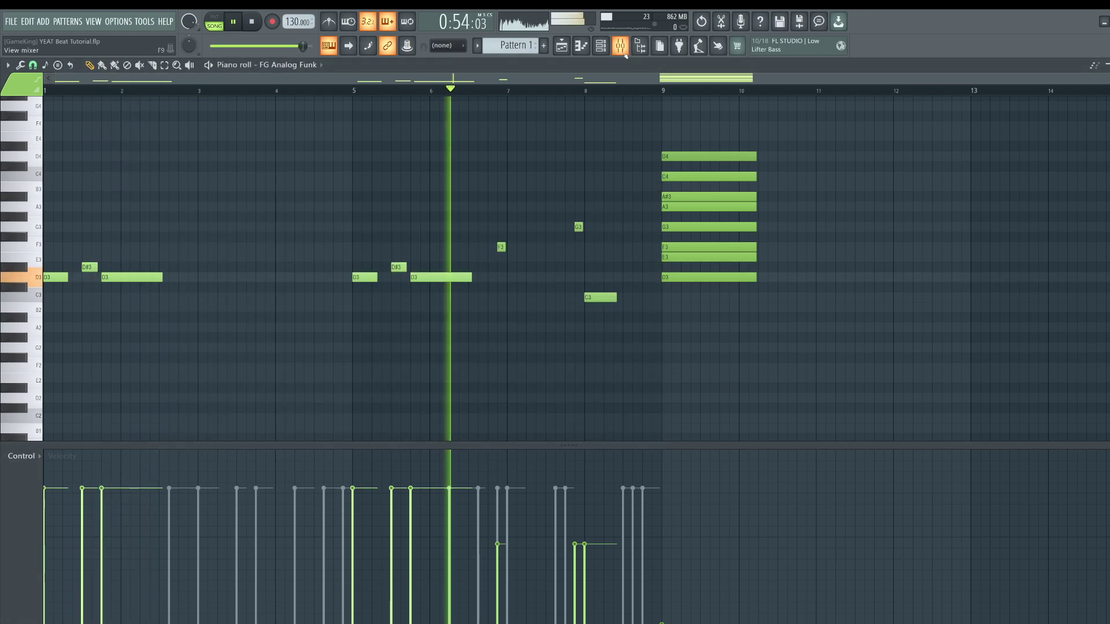
key("F9")
key("F9")
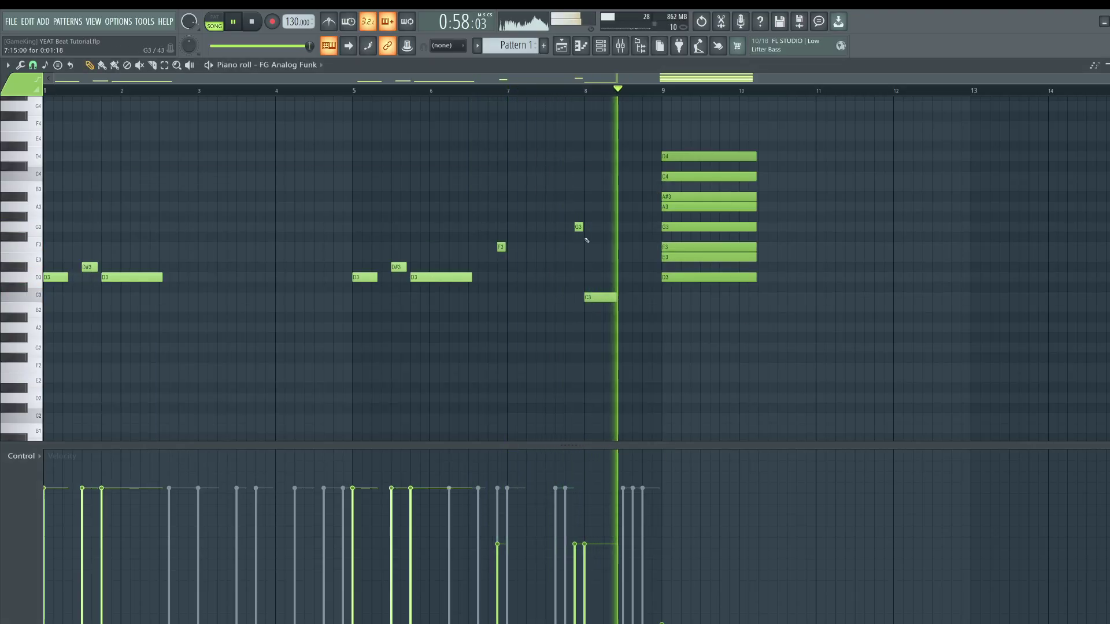
- Add a short A2 note at 8:05 in the FG Analog Funk channel and shorten the preceding C3 note to end there
left_click(609, 328)
left_click_drag(615, 298, 601, 298)
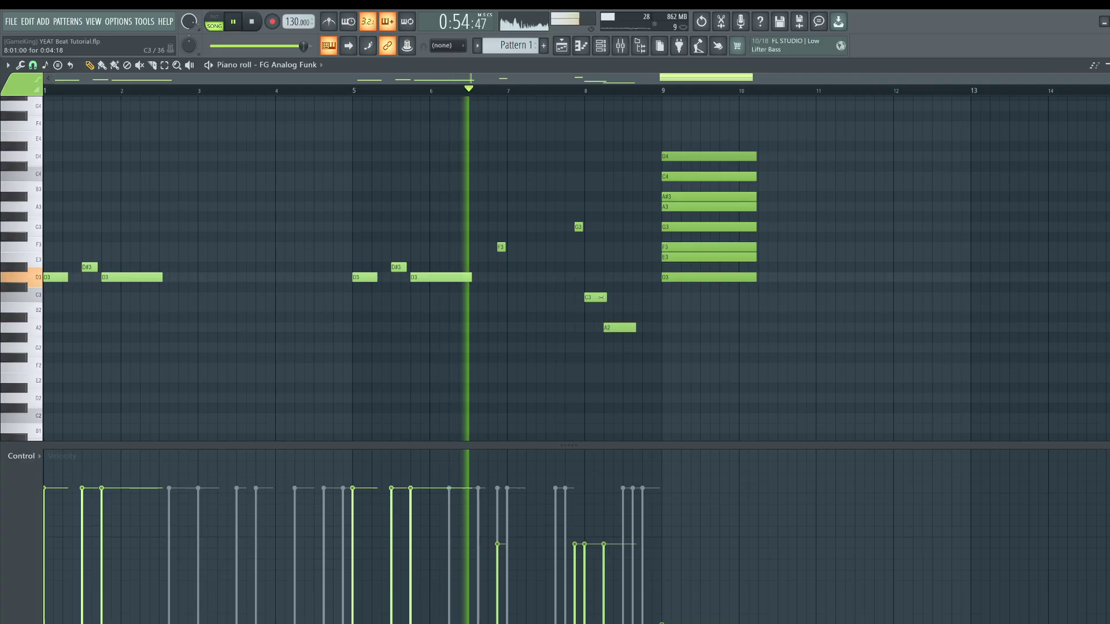
key("ctrl+s")
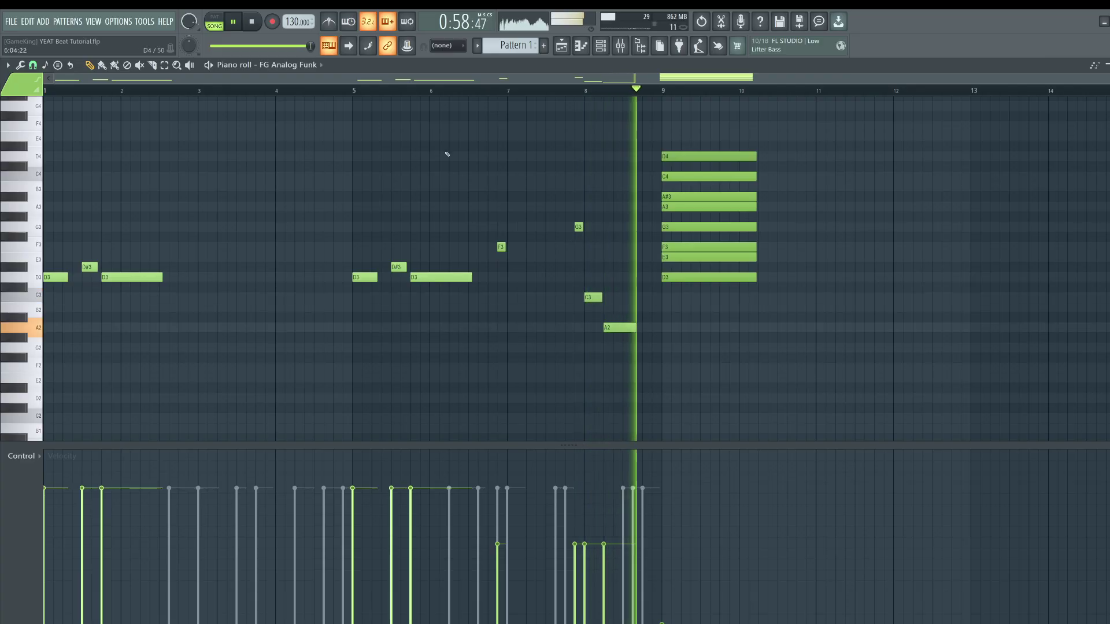
left_click_drag(635, 328, 625, 328)
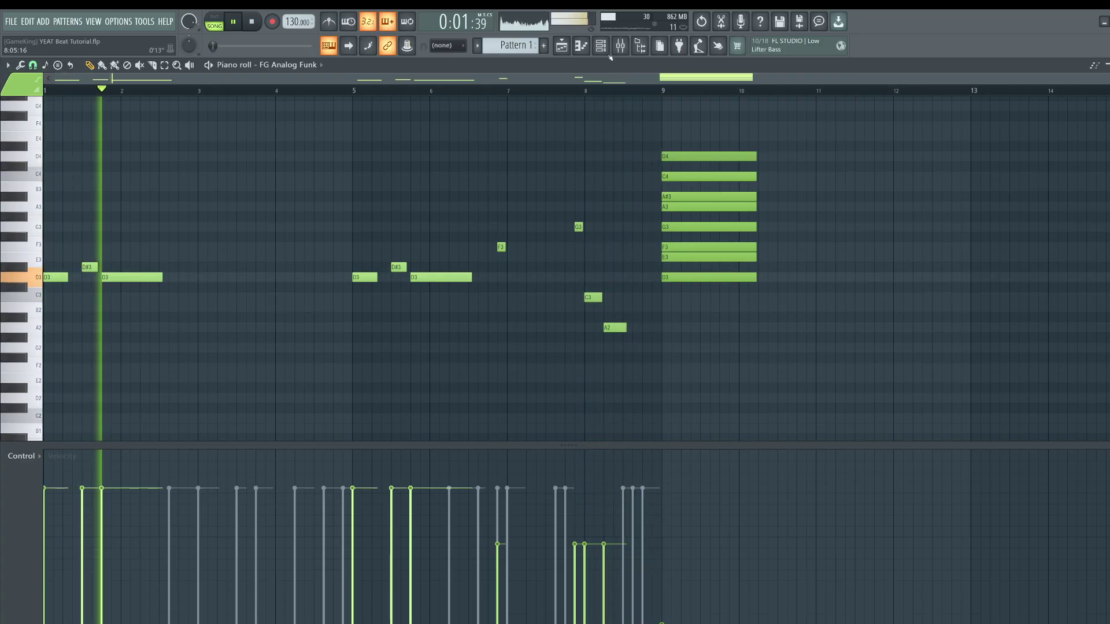
- Switch to Pattern 4 and open the "- Bounce" channel's notes for editing
left_click(561, 45)
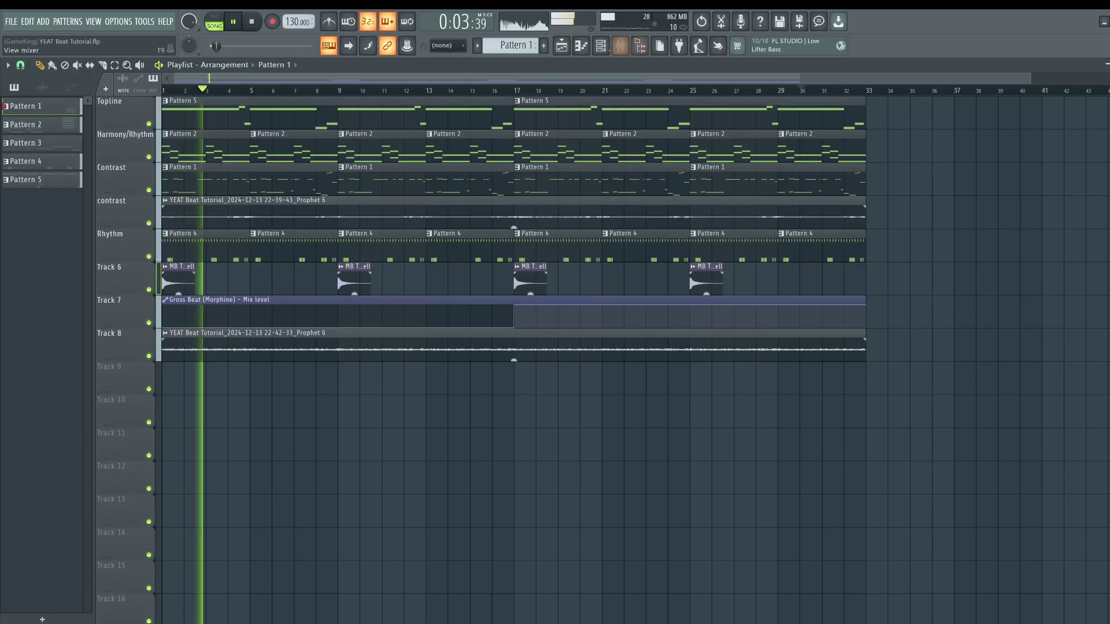
key("F6")
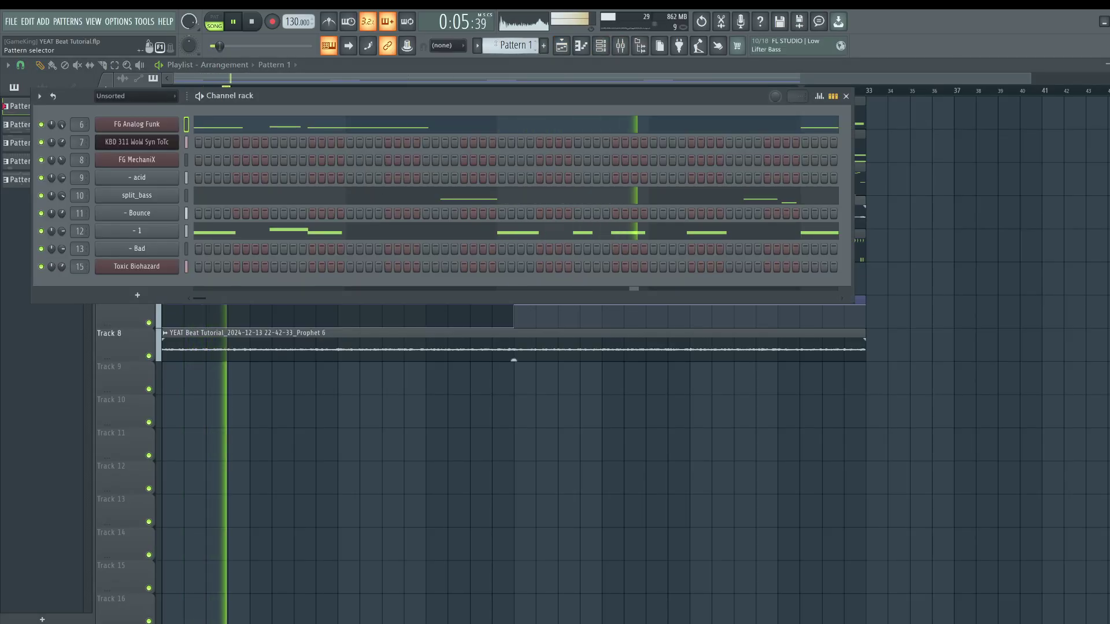
left_click_drag(516, 46, 517, 31)
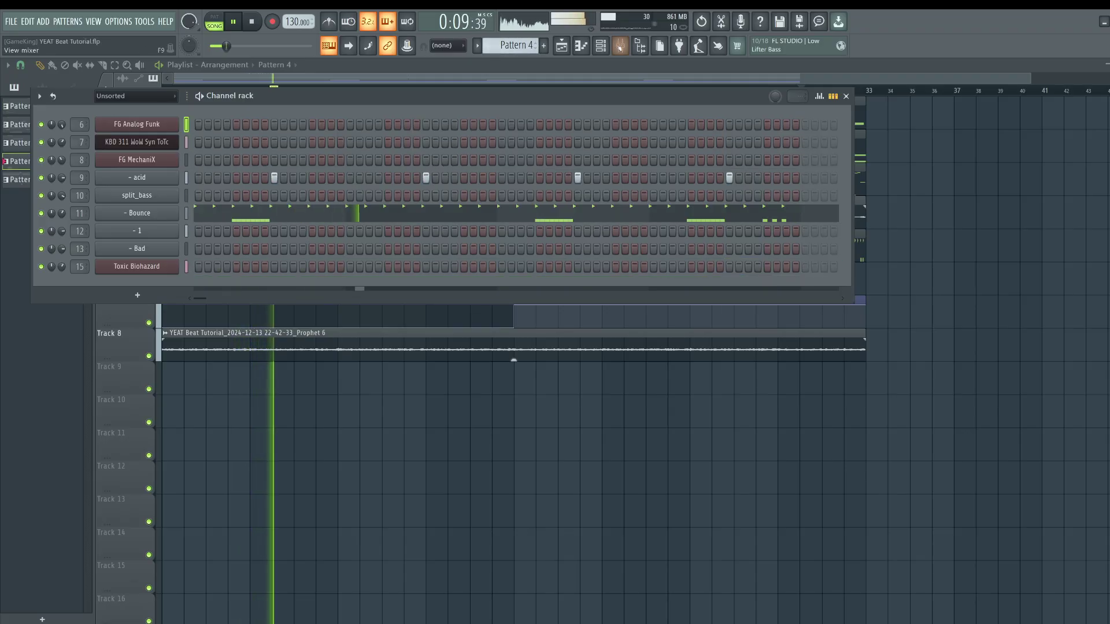
key("F9")
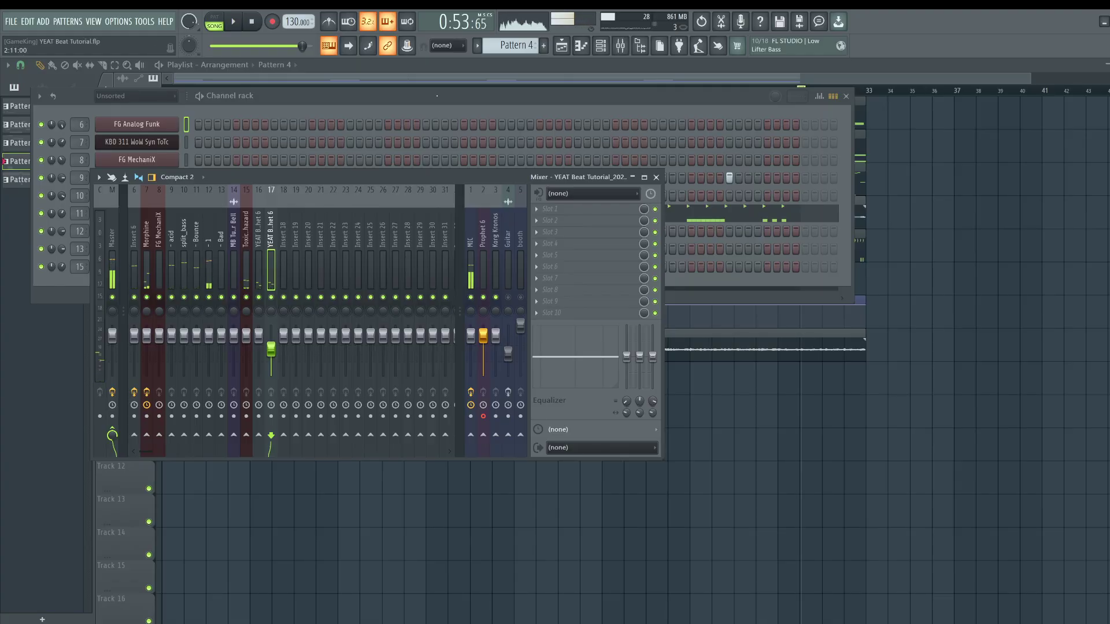
left_click(436, 96)
left_click(212, 217)
- Delete the C5 notes in bar 1 of Pattern 4's "- Bounce" channel and set the note snap to 1/3 beat
scroll(174, 232, "up", 4)
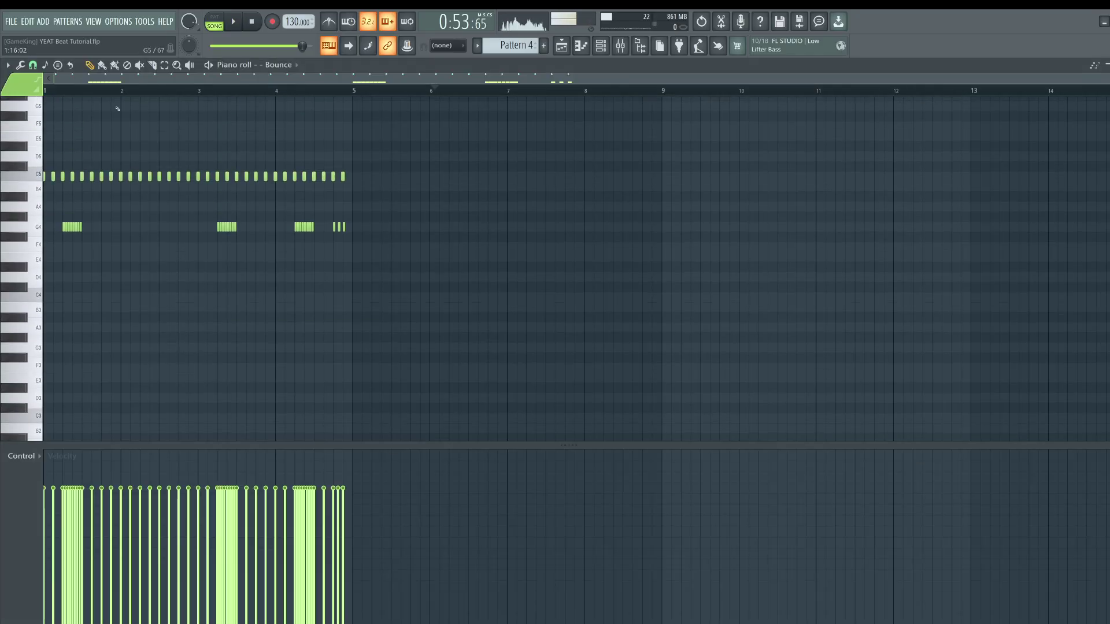
scroll(117, 109, "up", 6)
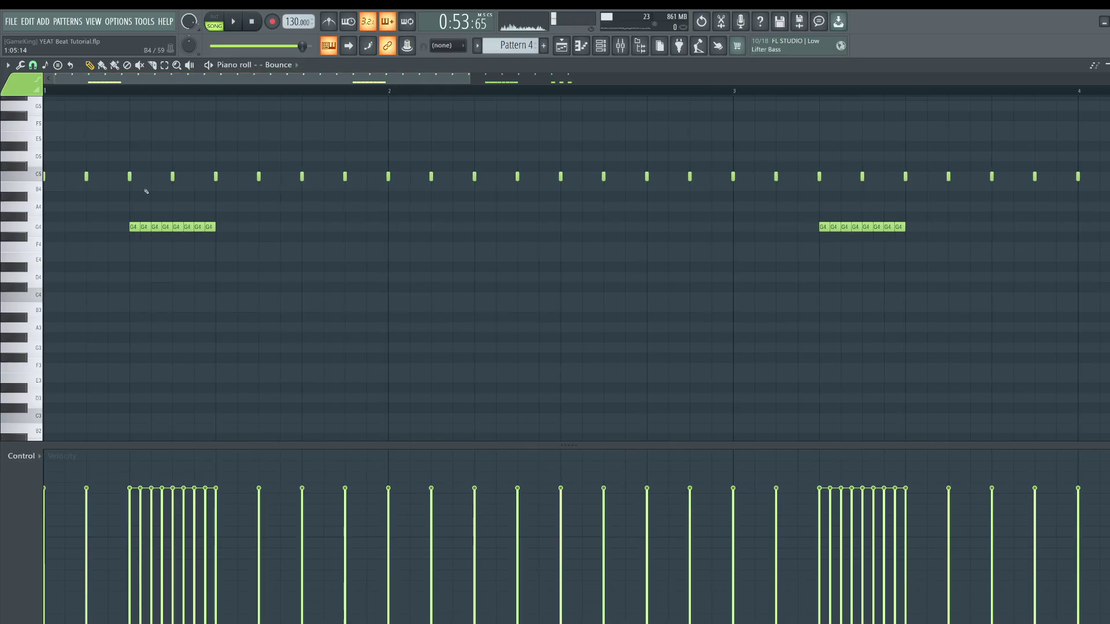
left_click_drag(146, 191, 7, 103)
left_click_drag(376, 199, 52, 101)
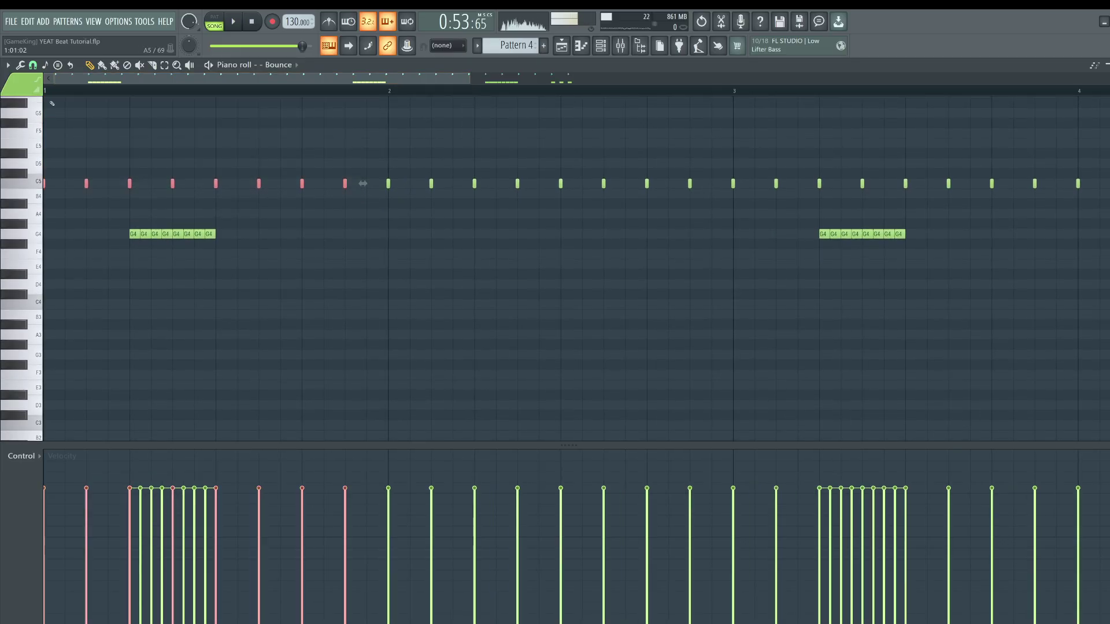
left_click(20, 65)
left_click(33, 64)
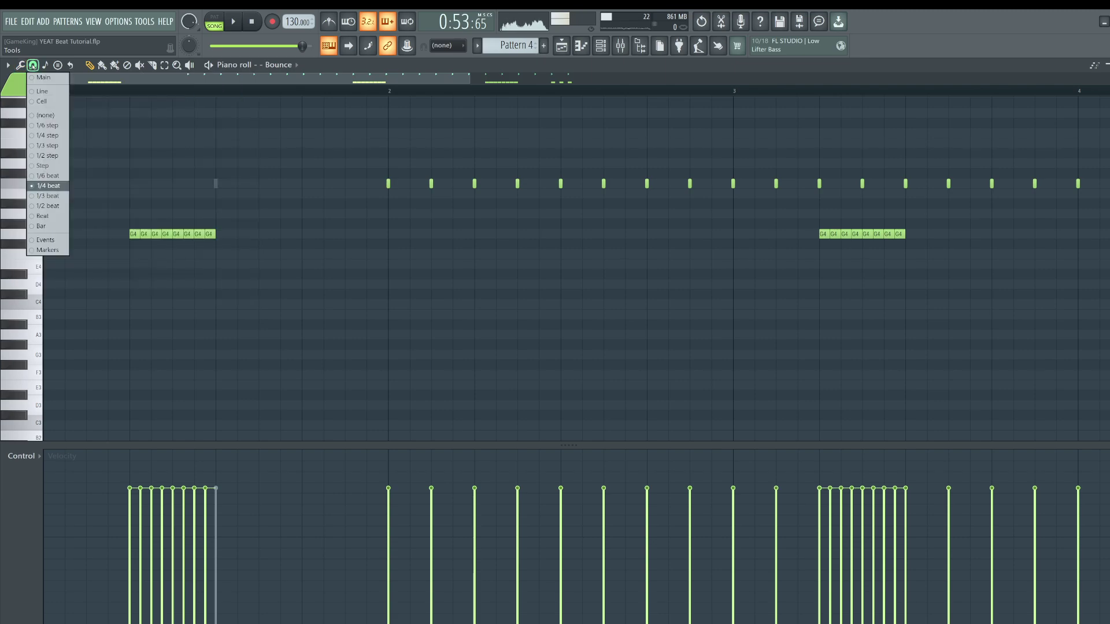
left_click(48, 186)
- Fill bar 1 of the "- Bounce" channel with consecutive C5 notes, each 1/3 beat long, and play them back
left_click(27, 177)
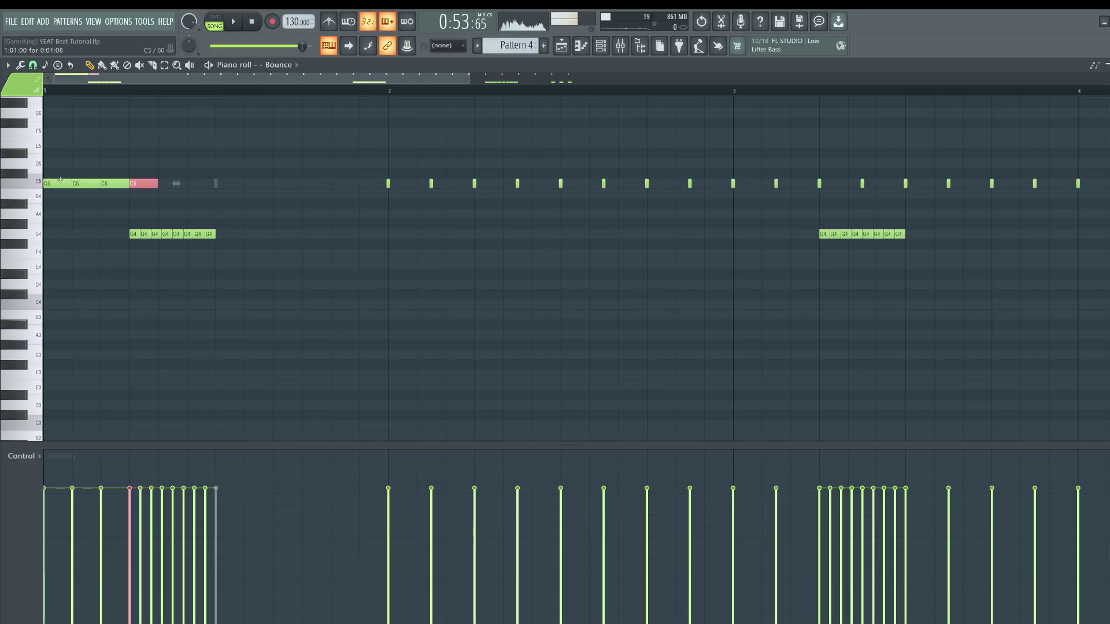
key("ctrl+b")
key("ctrl+b")
key("ctrl+b")
key("ctrl+b")
key("space")
left_click(252, 21)
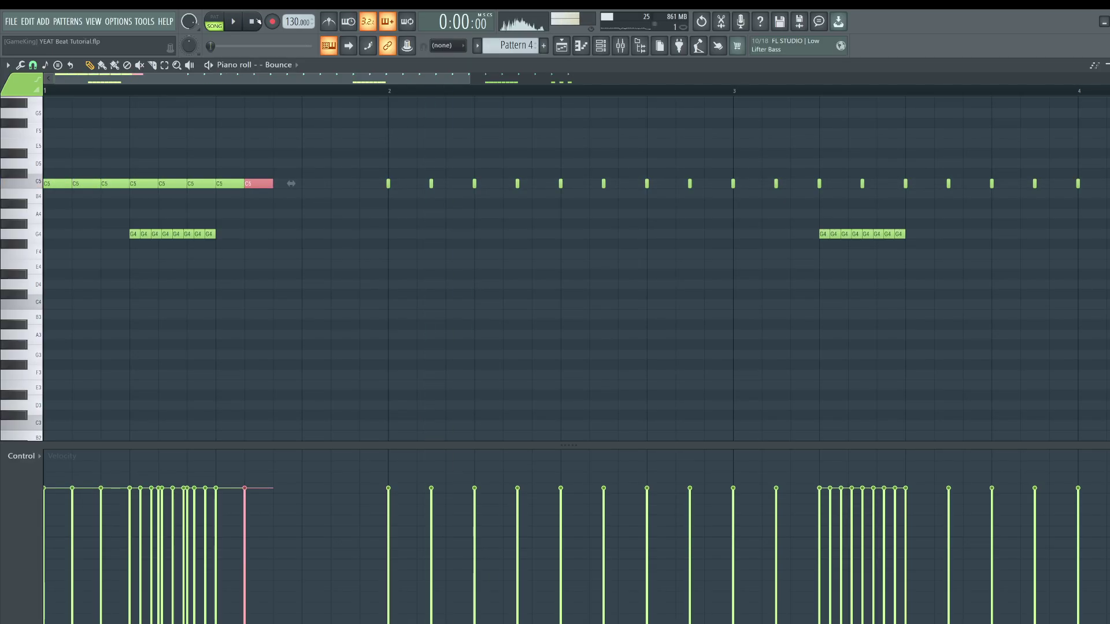
key("space")
left_click_drag(272, 194, 232, 176)
key("ctrl+b")
key("ctrl+b")
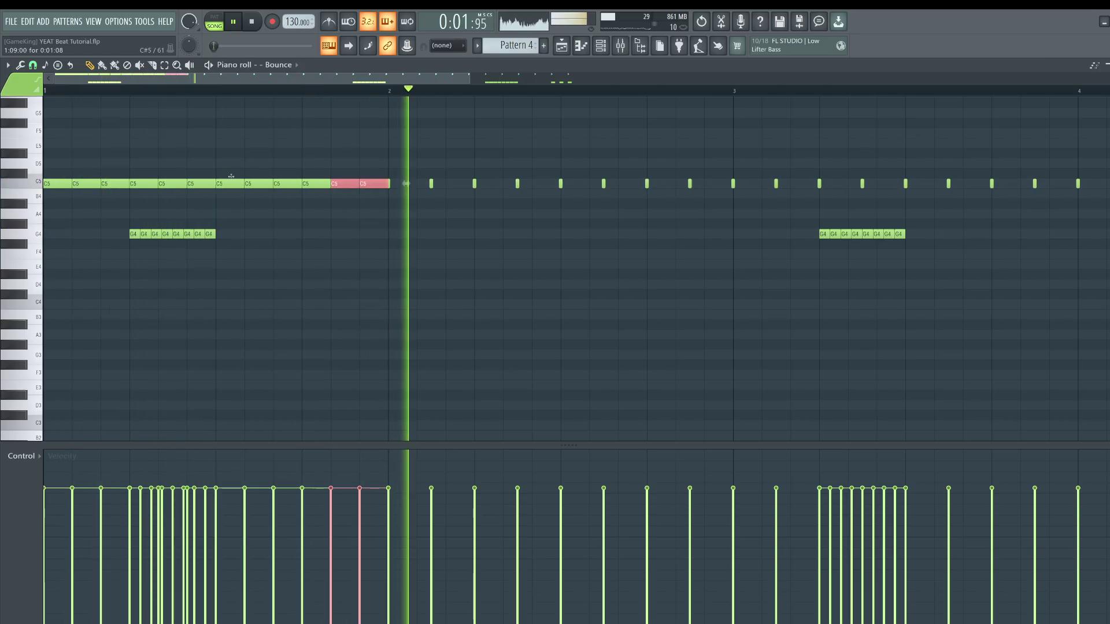
key("space")
left_click(394, 222, "ctrl")
key("space")
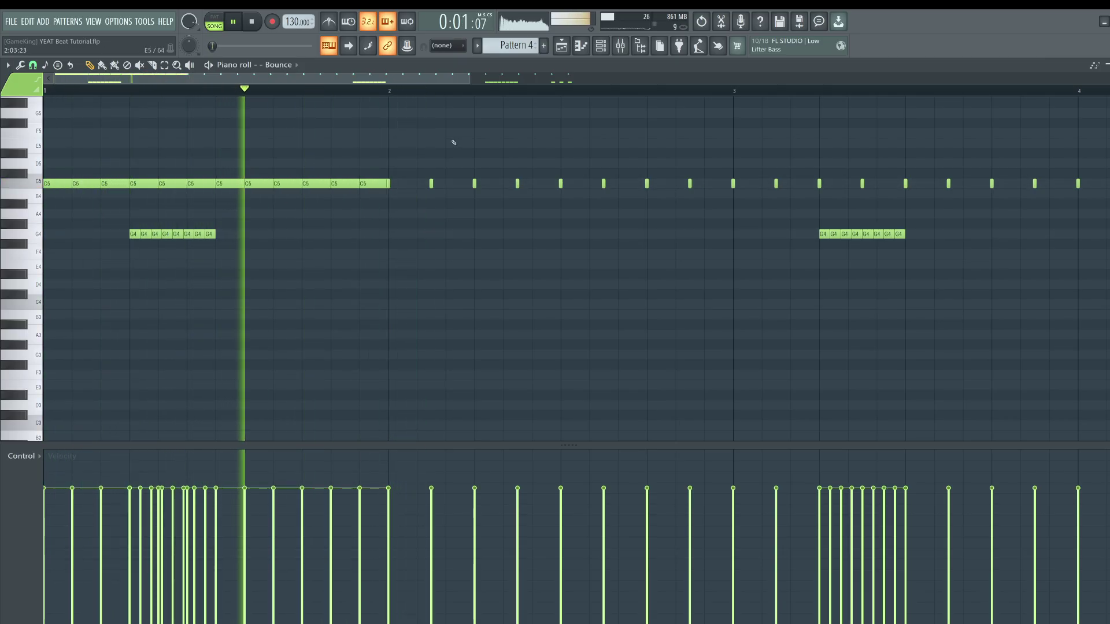
- Replace the remaining C5 notes in bars 2 to 4 of the "- Bounce" channel with copies of bar 1's triplet notes
scroll(454, 143, "down", 5)
key("space")
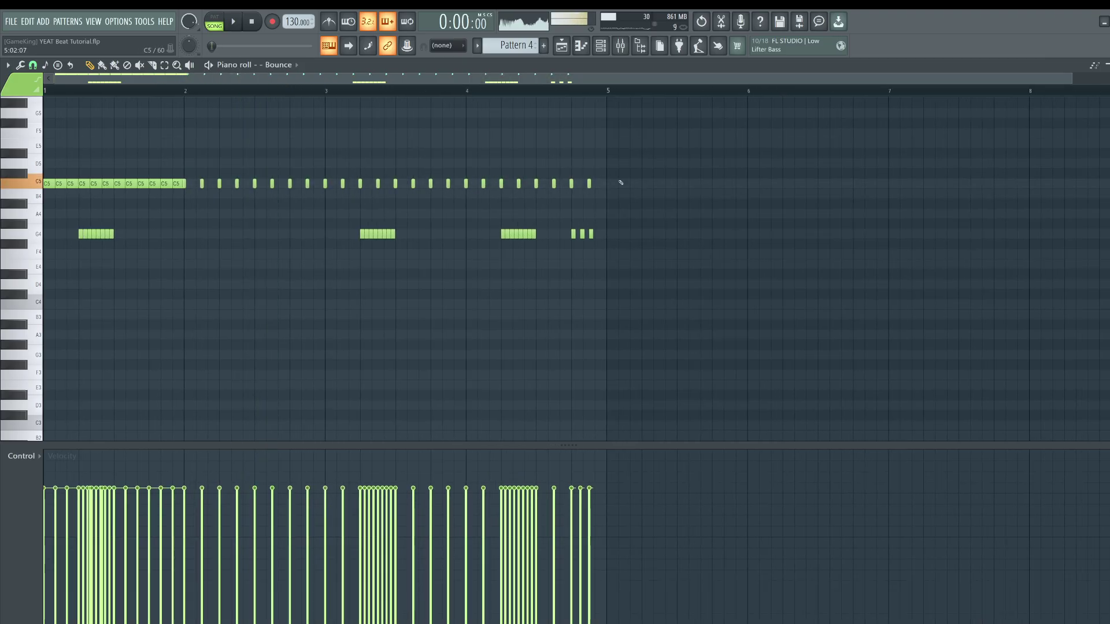
left_click_drag(619, 185, 1, 160)
key("Delete")
key("ctrl+b")
key("ctrl+b")
key("ctrl+b")
key("space")
key("ctrl+d")
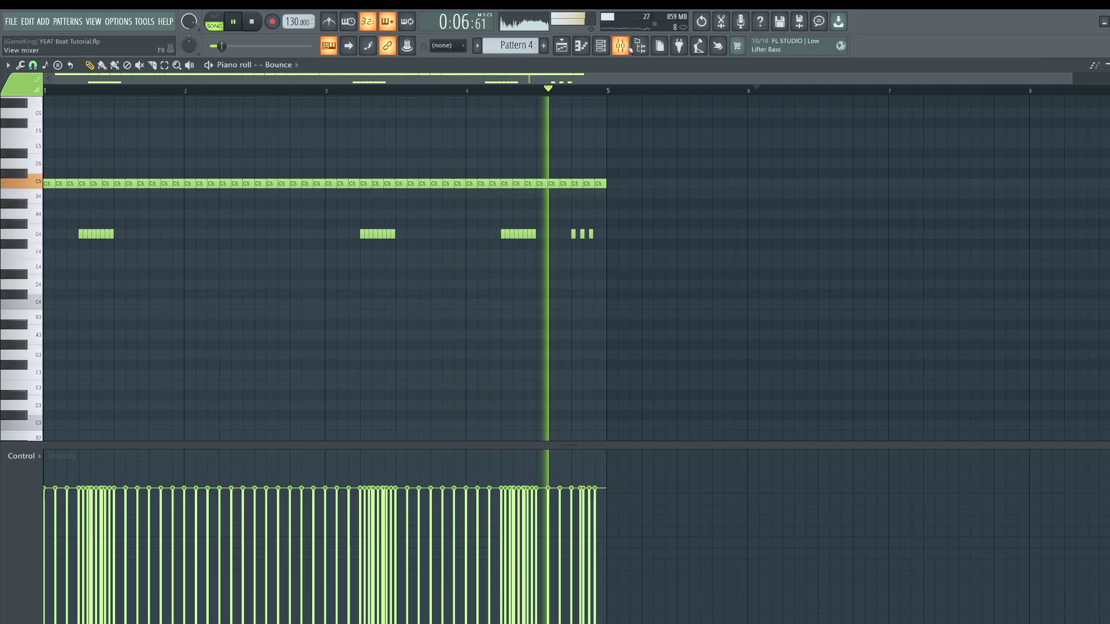
key("space")
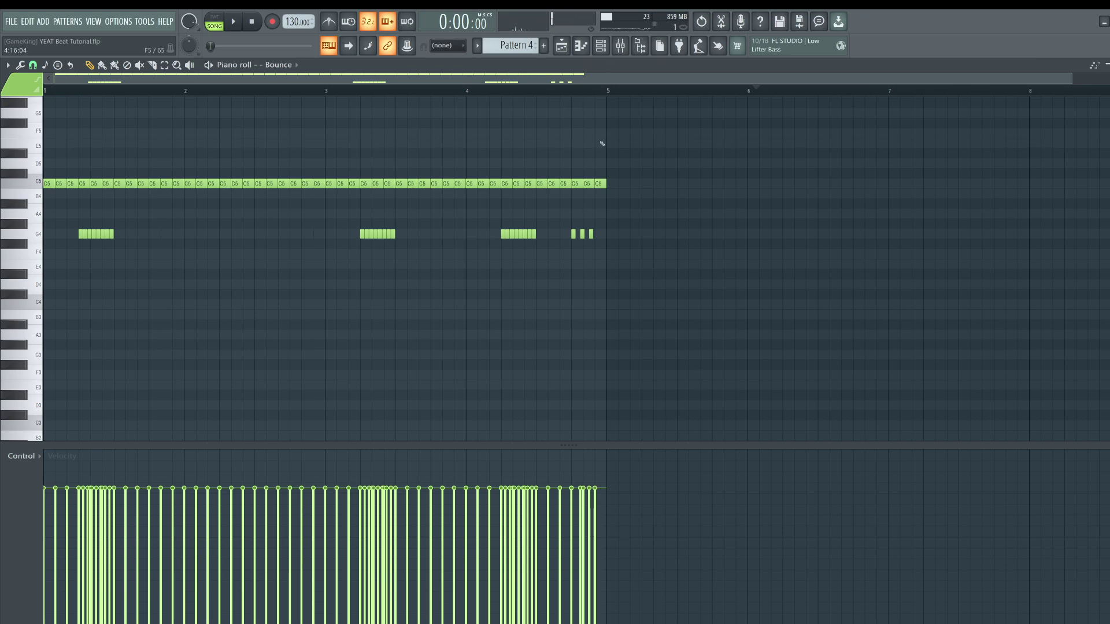
- Clone Pattern 4 and open the "- Bounce" channel's notes in the new copy
left_click(601, 45)
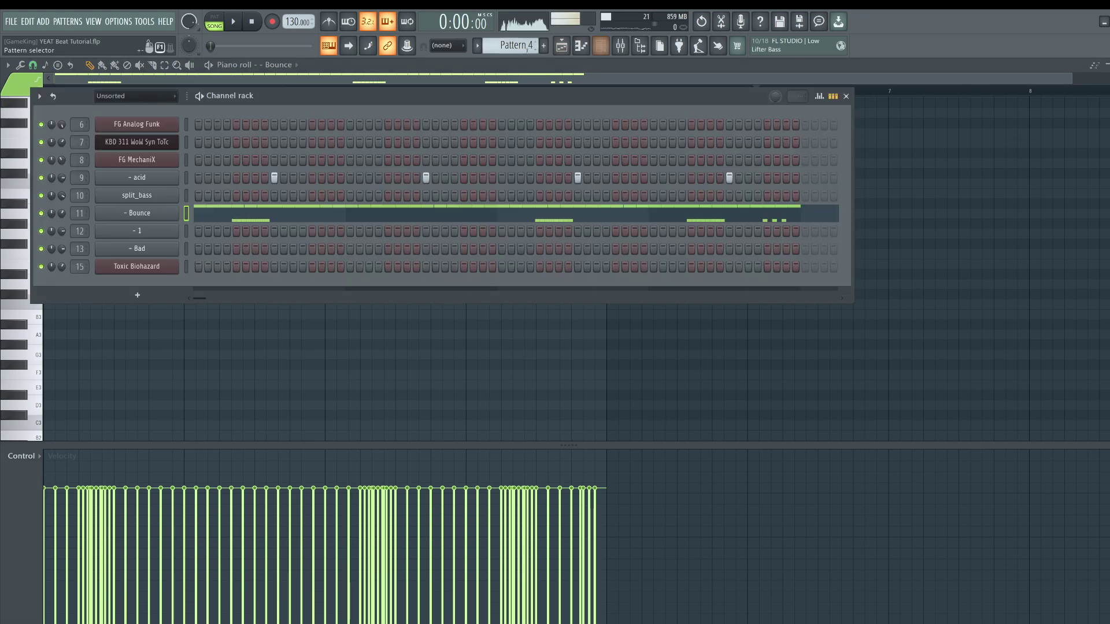
left_click(477, 46)
left_click(531, 178)
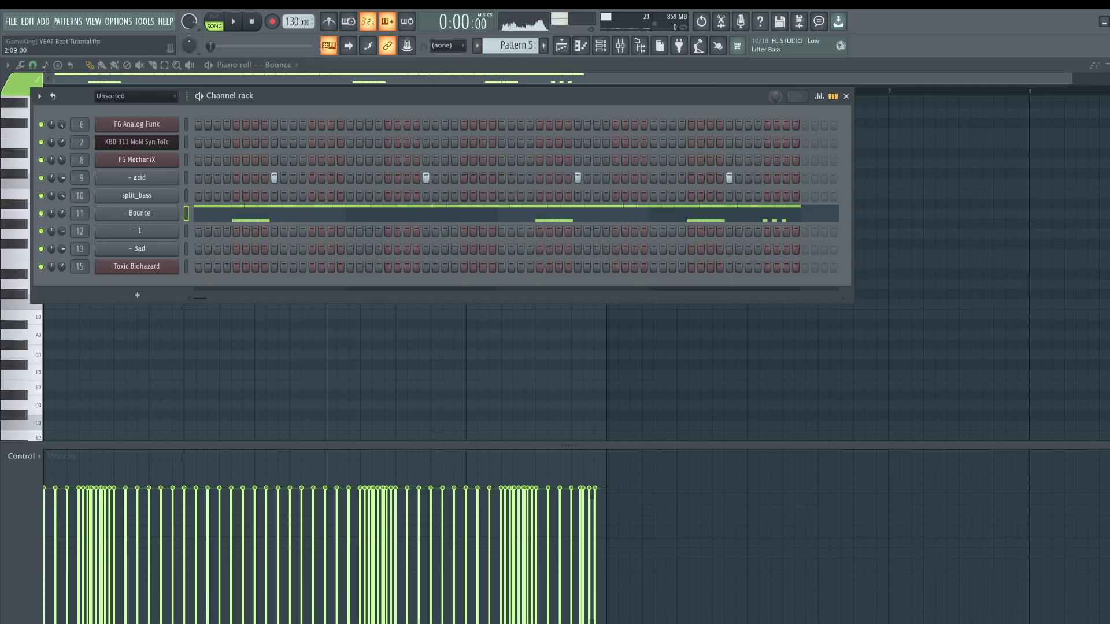
left_click(286, 220)
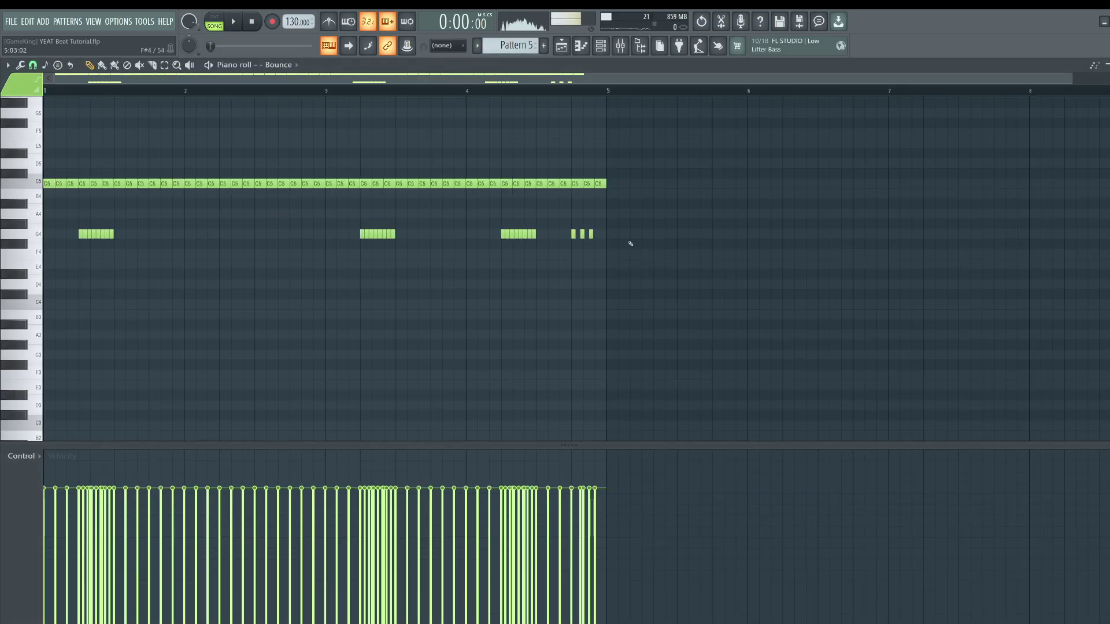
- Stretch the last three G4 notes of Pattern 5's "- Bounce" channel and quantize them to fill the final beat of bar 4
left_click_drag(557, 246, 560, 240)
scroll(611, 234, "up", 3)
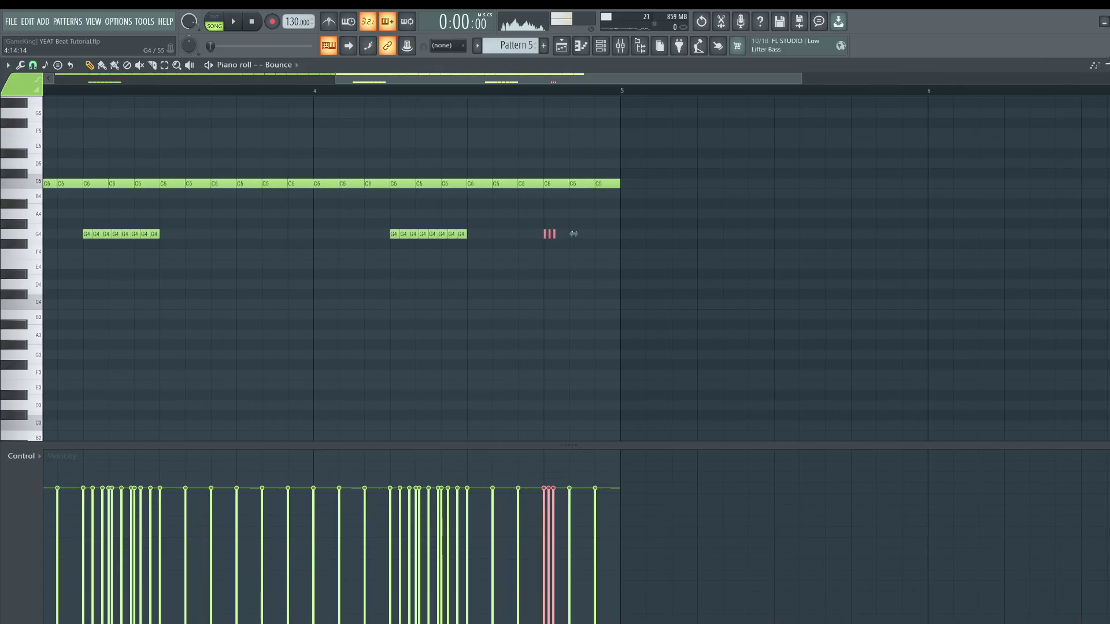
key("ctrl+z")
left_click_drag(608, 233, 634, 234)
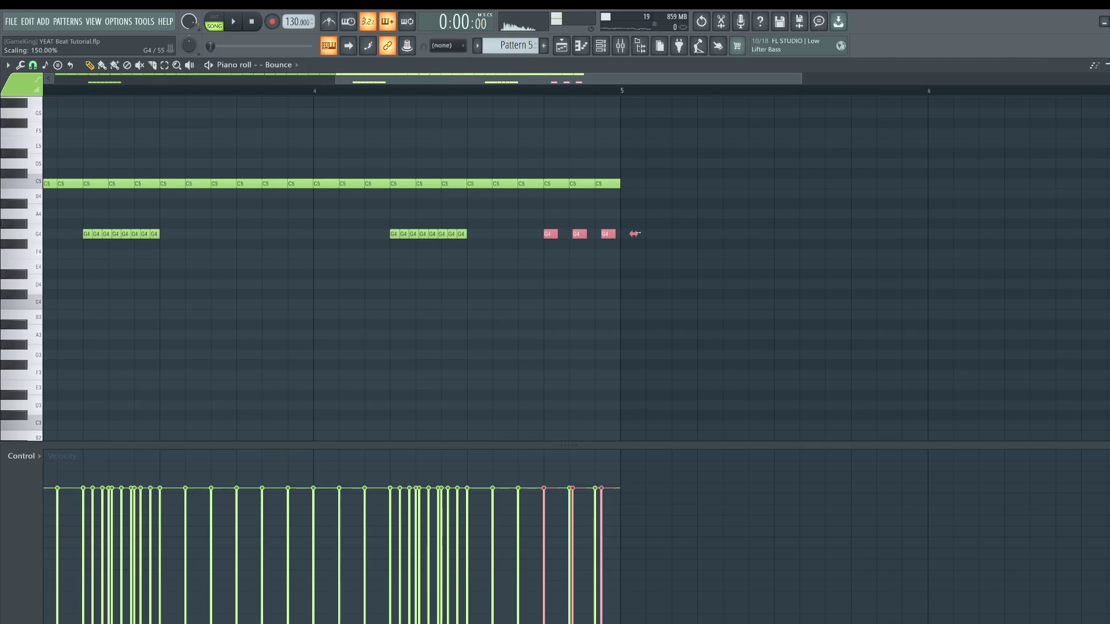
key("ctrl+q")
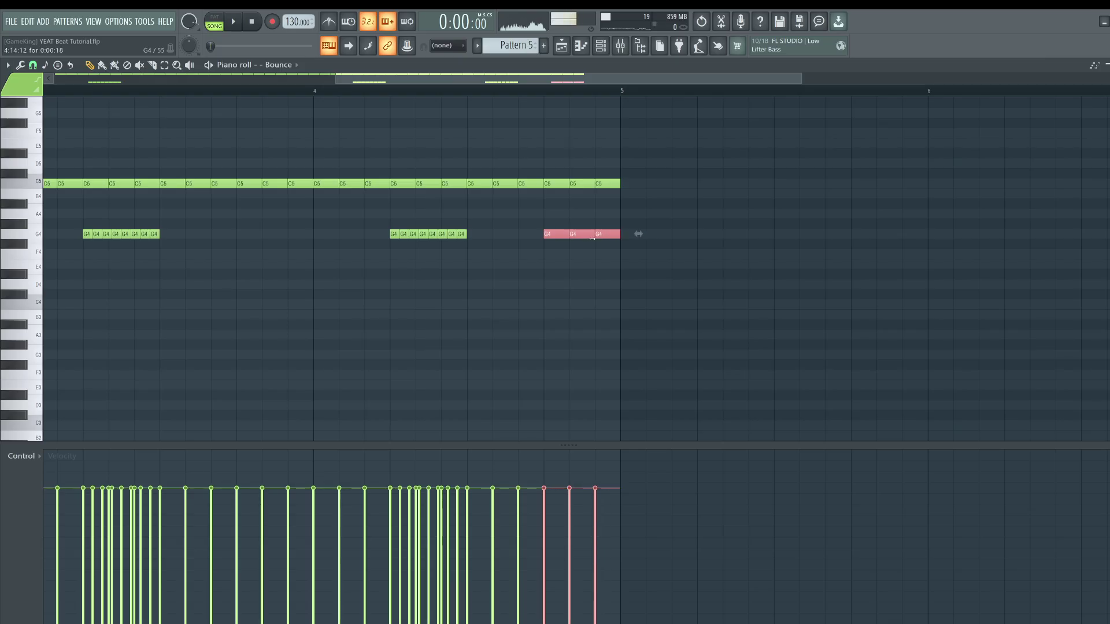
key("ctrl+d")
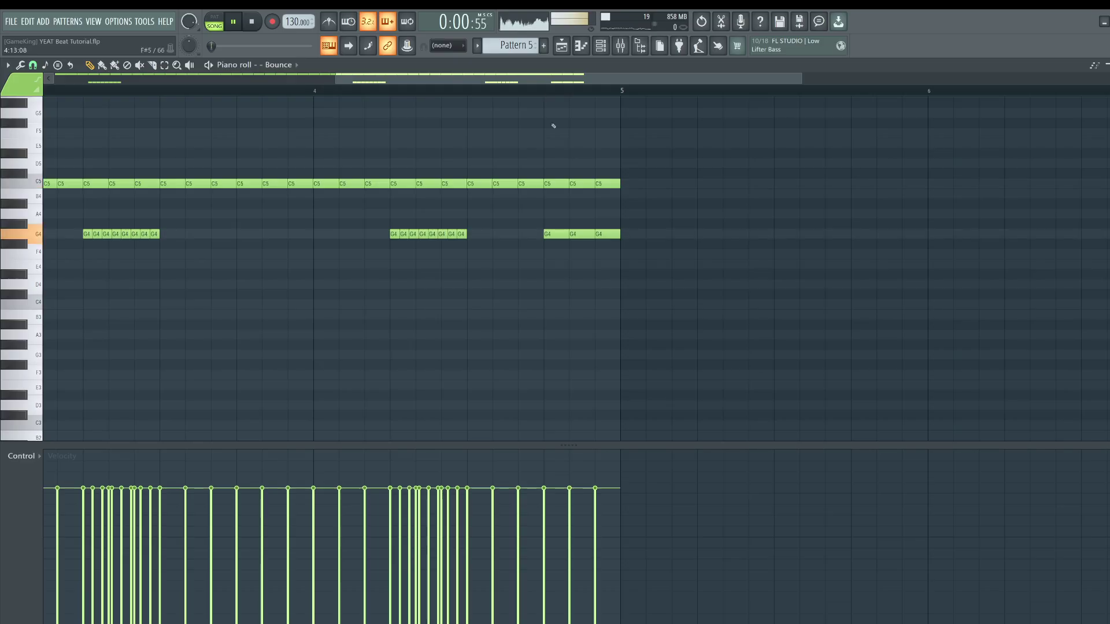
- Compress the last three G4 notes to half their length, add a fourth G4 note in the final third of the beat, and loop the pattern
mouse_move(543, 219)
left_mouse_down()
mouse_move(620, 263)
mouse_move(615, 233)
mouse_move(599, 233)
mouse_move(617, 233)
mouse_move(600, 233)
left_mouse_up()
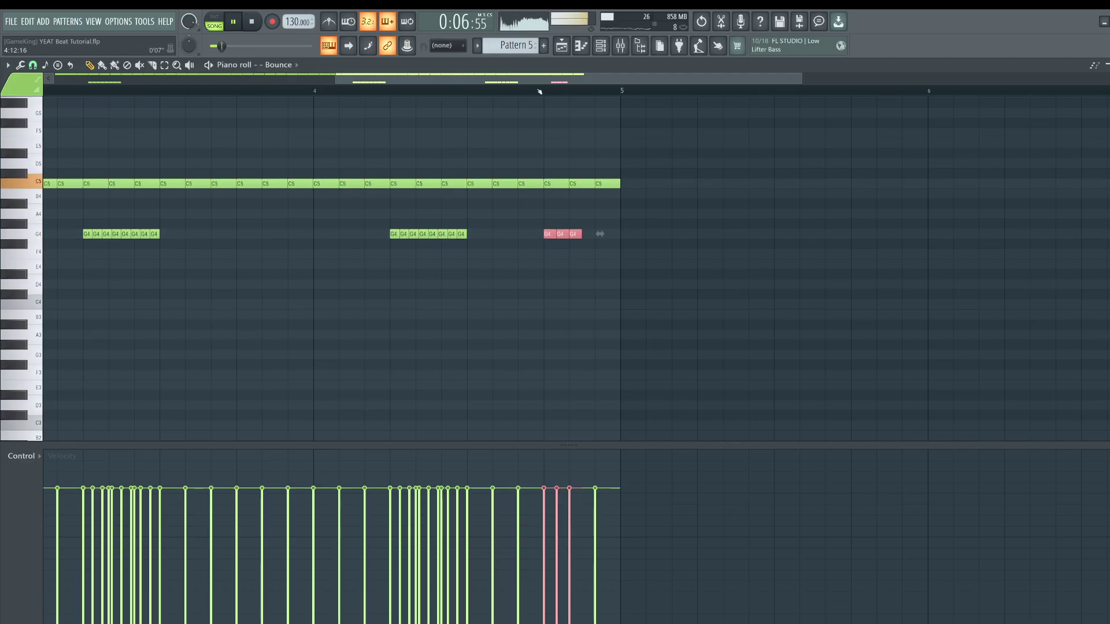
left_click(216, 22)
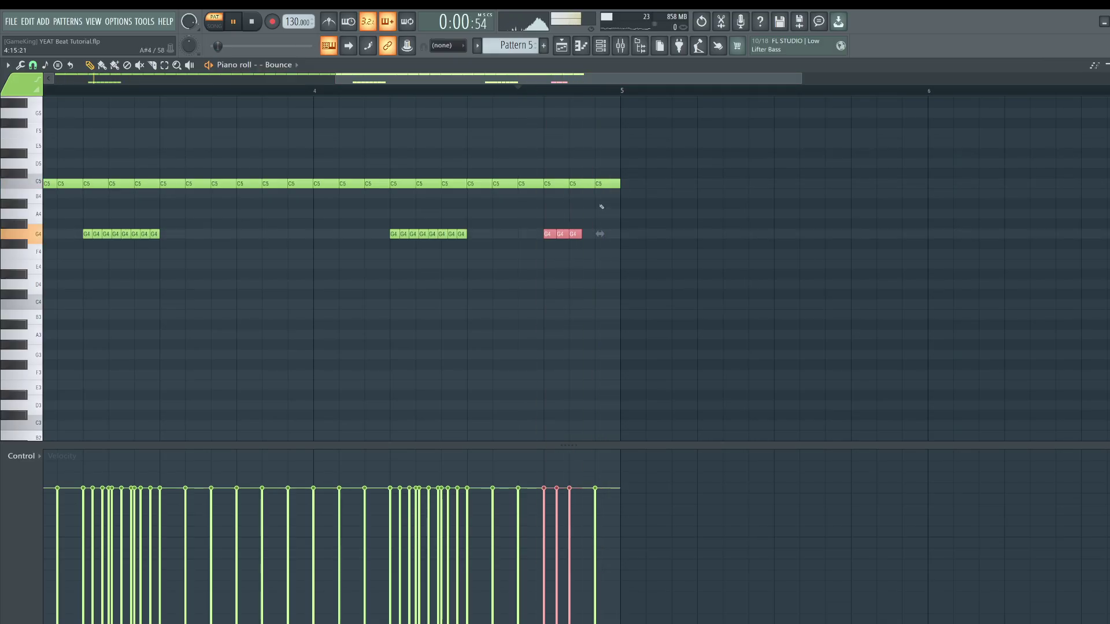
left_click(601, 234)
left_click_drag(429, 78, 280, 80)
scroll(282, 93, "down", 3)
scroll(281, 93, "down", 2)
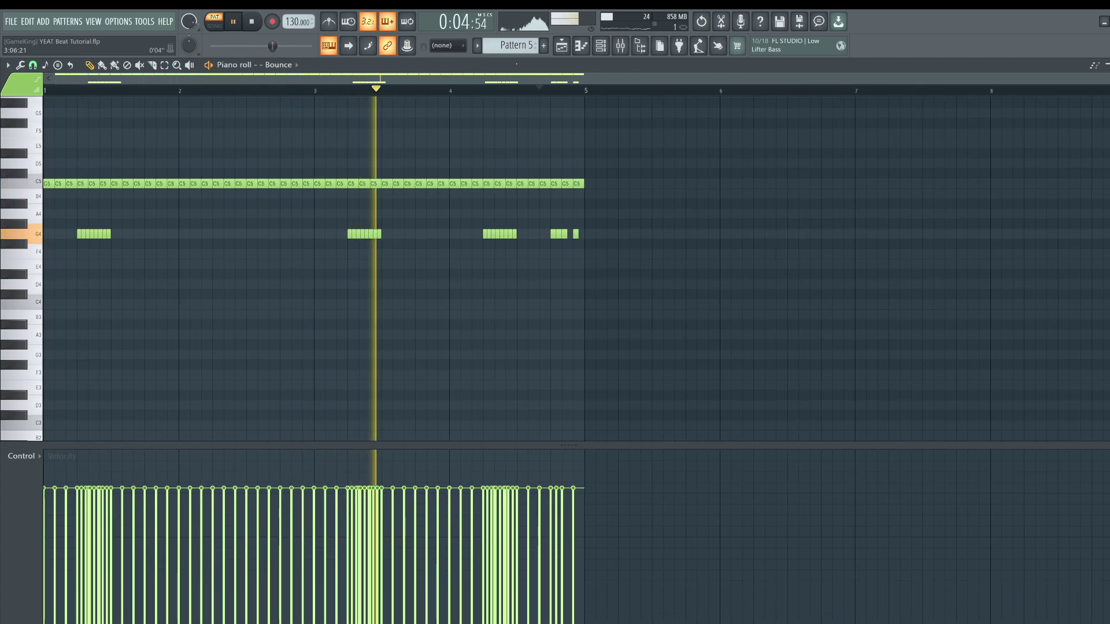
left_click_drag(530, 242, 483, 219)
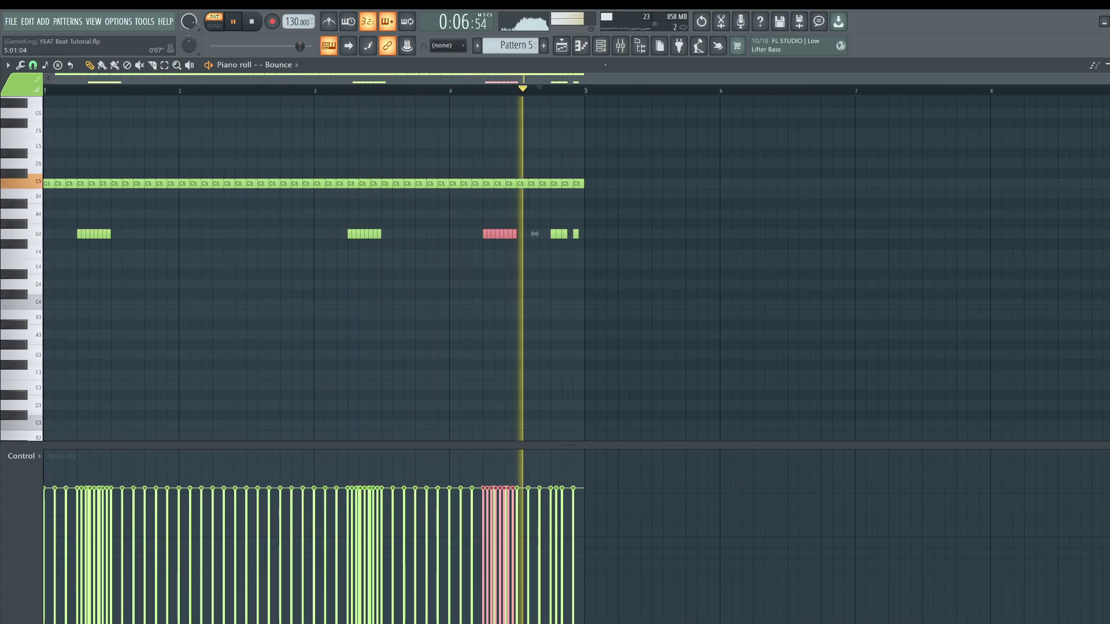
- Change the source pattern of all Pattern 4 clips on the playlist's Rhythm track to Pattern 5 and play the song
left_click(608, 49)
left_click(562, 47)
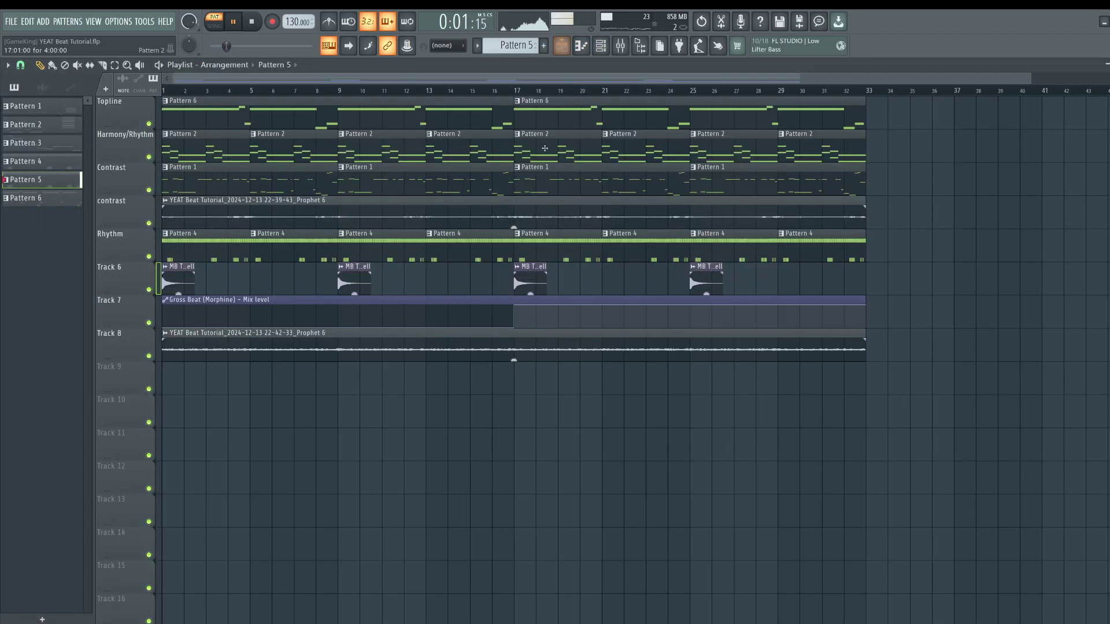
left_click_drag(196, 229, 795, 260)
right_click(781, 235)
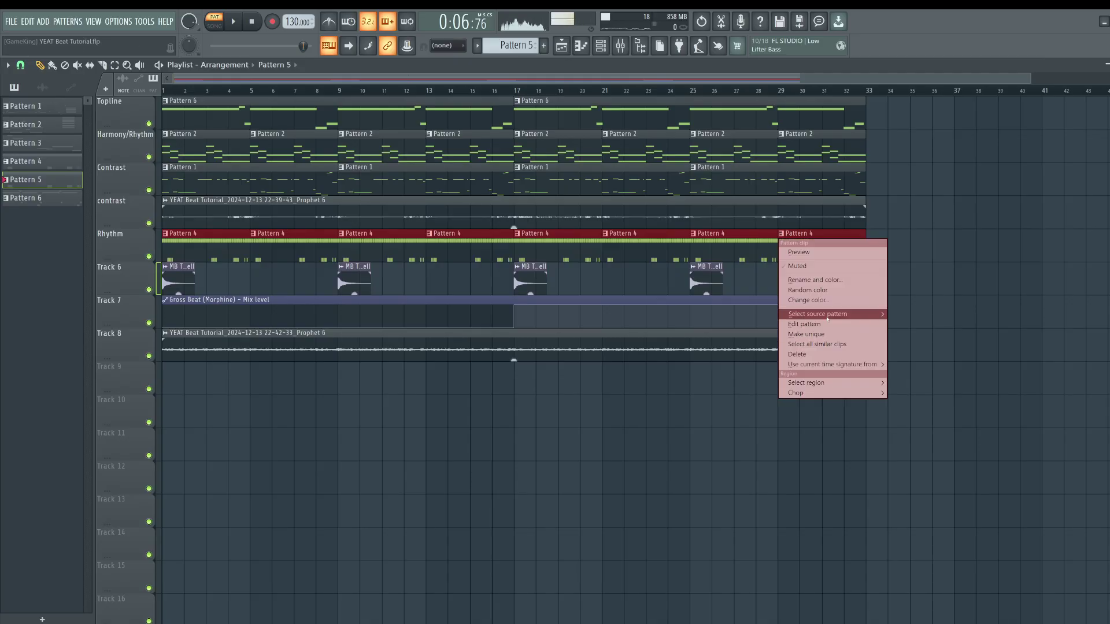
mouse_move(850, 314)
left_click(904, 356)
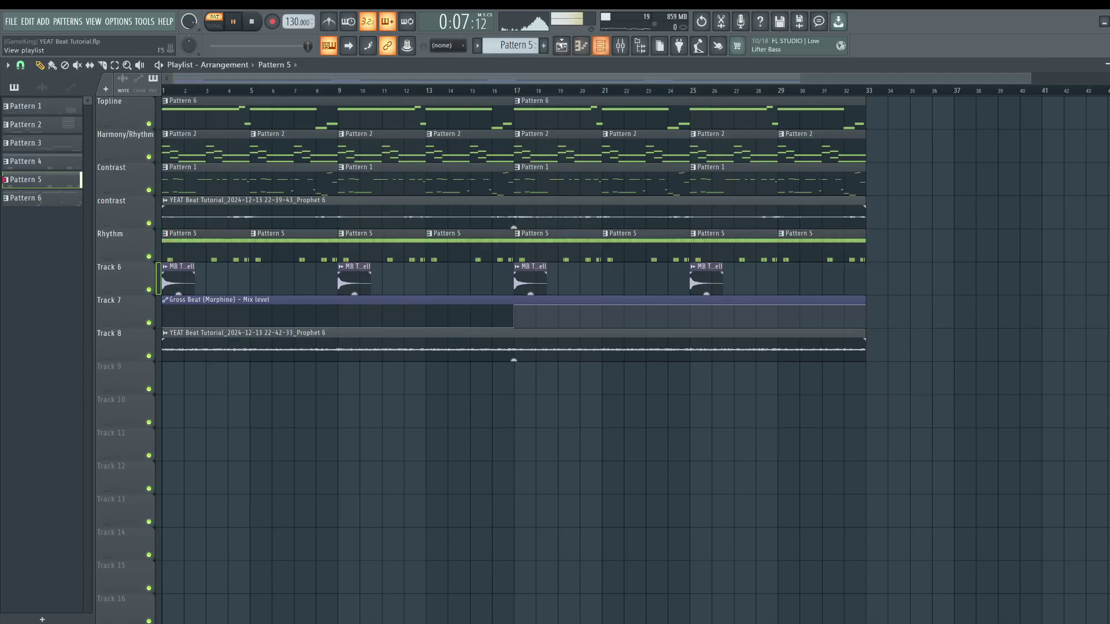
key("space")
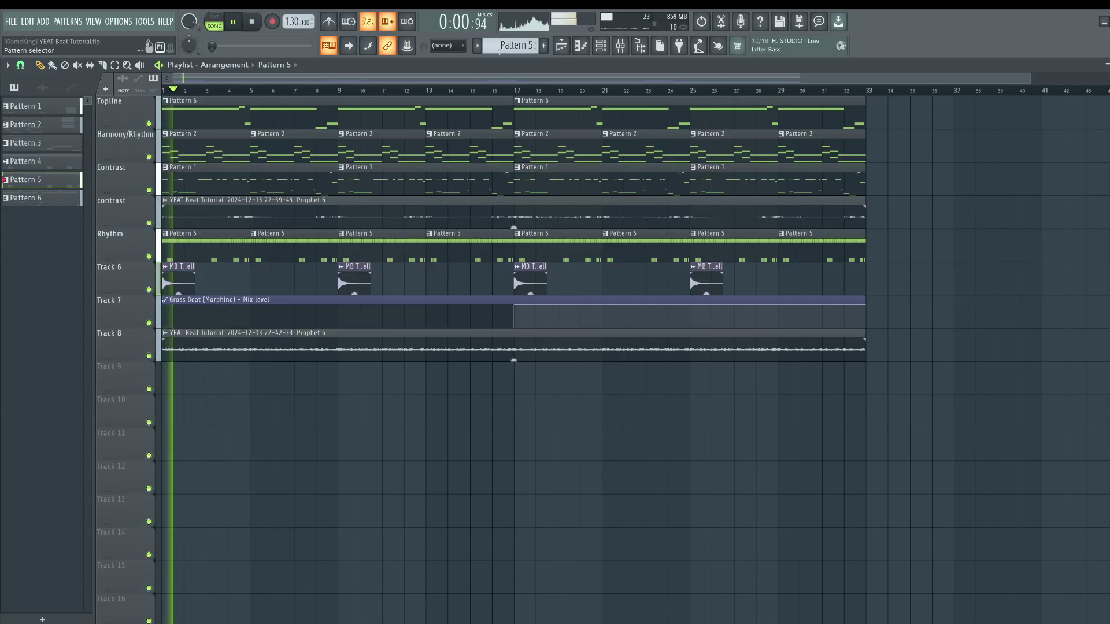
- Open the "- Bounce" channel's notes in Pattern 4 and delete all its C5 notes
left_click(605, 45)
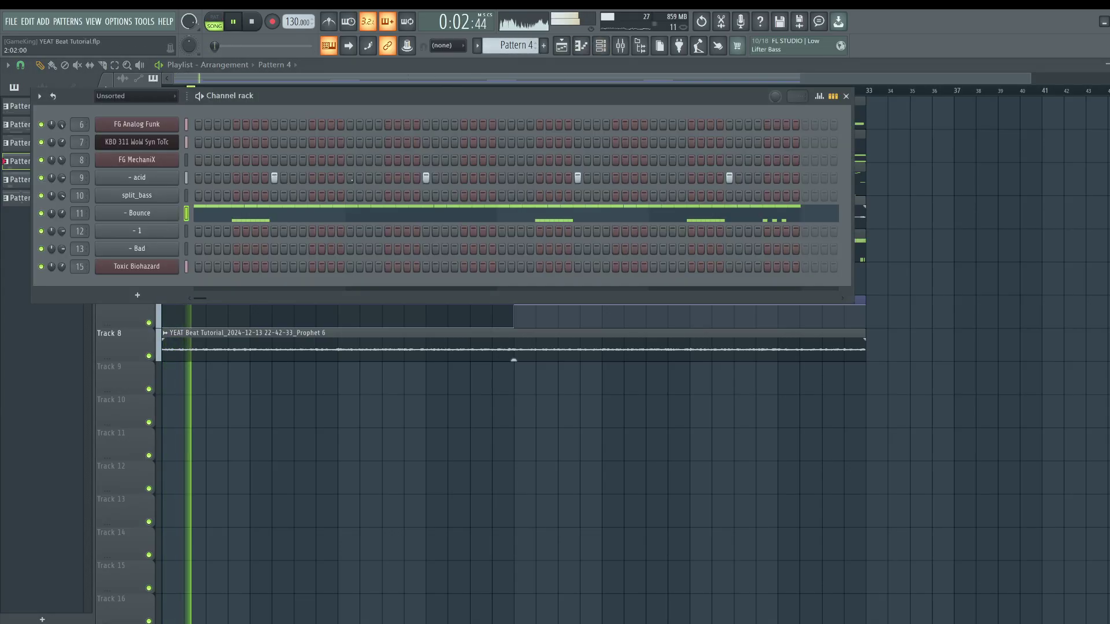
left_click(231, 213)
left_click_drag(575, 194, 46, 119)
key("Delete")
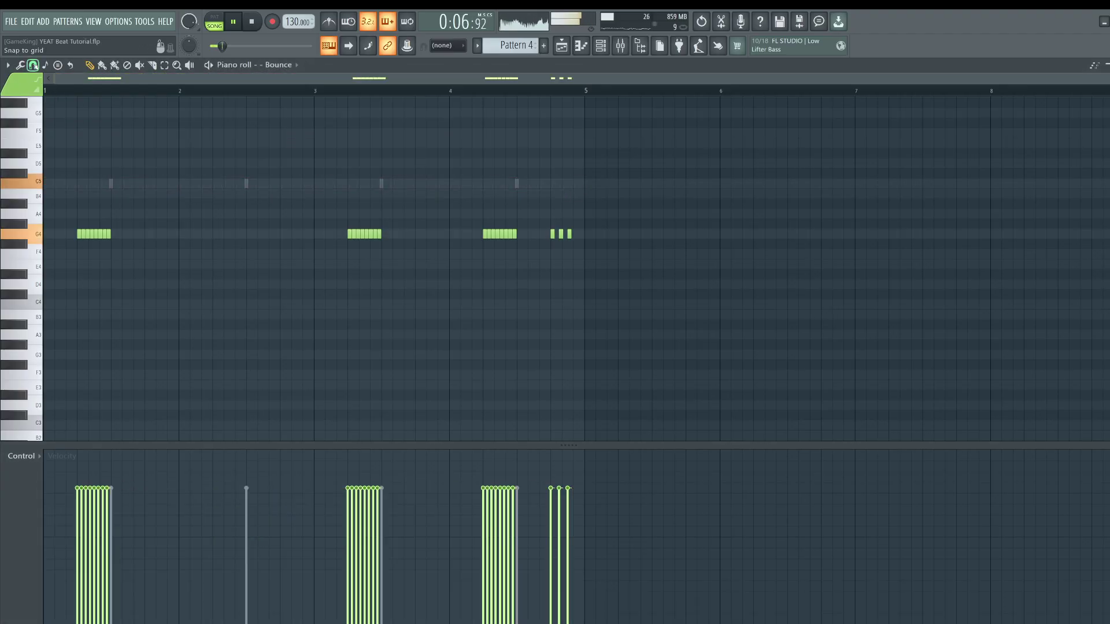
- Place short C5 notes one beat apart through bars 1 to 4 of Pattern 4's "- Bounce" channel and save the project
left_click(33, 65)
left_click(46, 207)
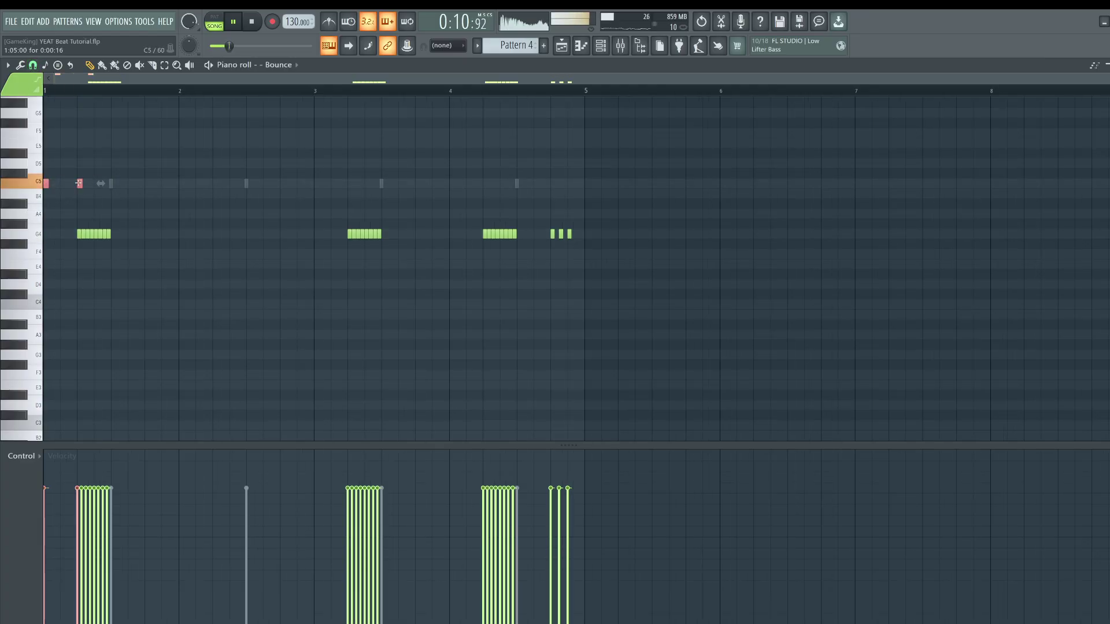
left_click_drag(93, 184, 182, 184)
mouse_move(311, 194)
left_mouse_down()
mouse_move(8, 157)
mouse_move(43, 189)
mouse_move(317, 184)
left_mouse_up()
key("ctrl+d")
key("ctrl+s")
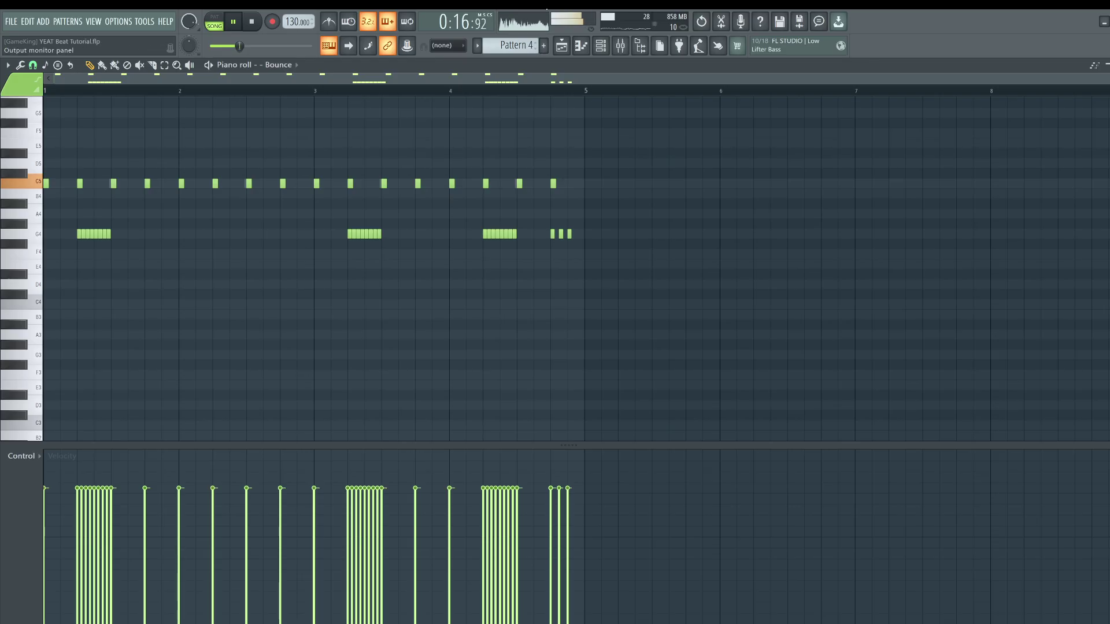
- Rename mixer track Insert 18 as melody
left_click(621, 46)
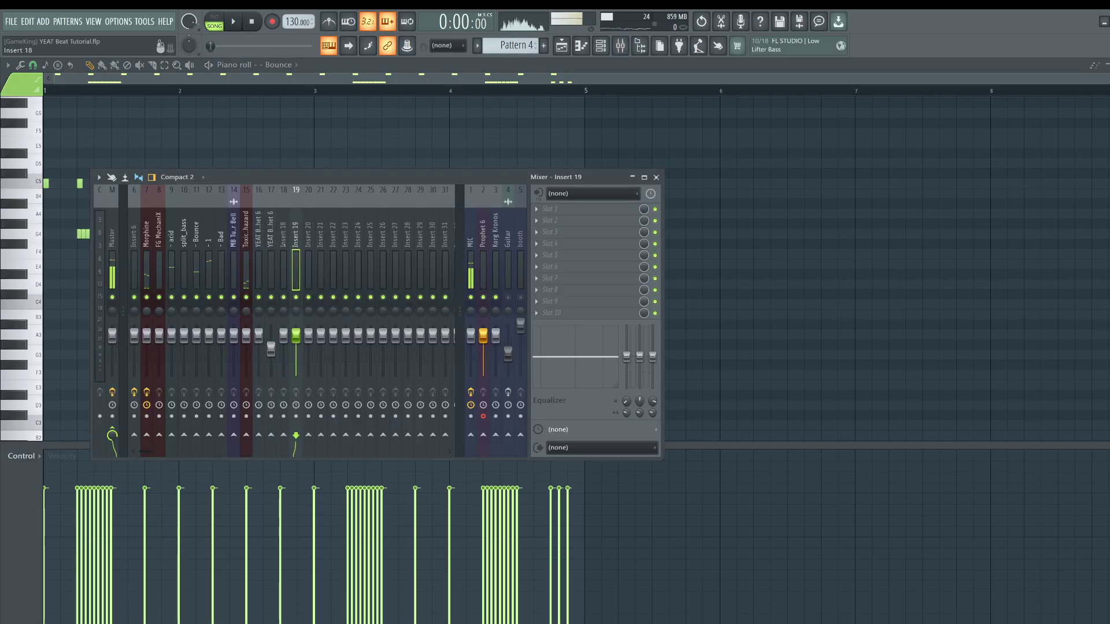
right_click(287, 191)
left_click(303, 197)
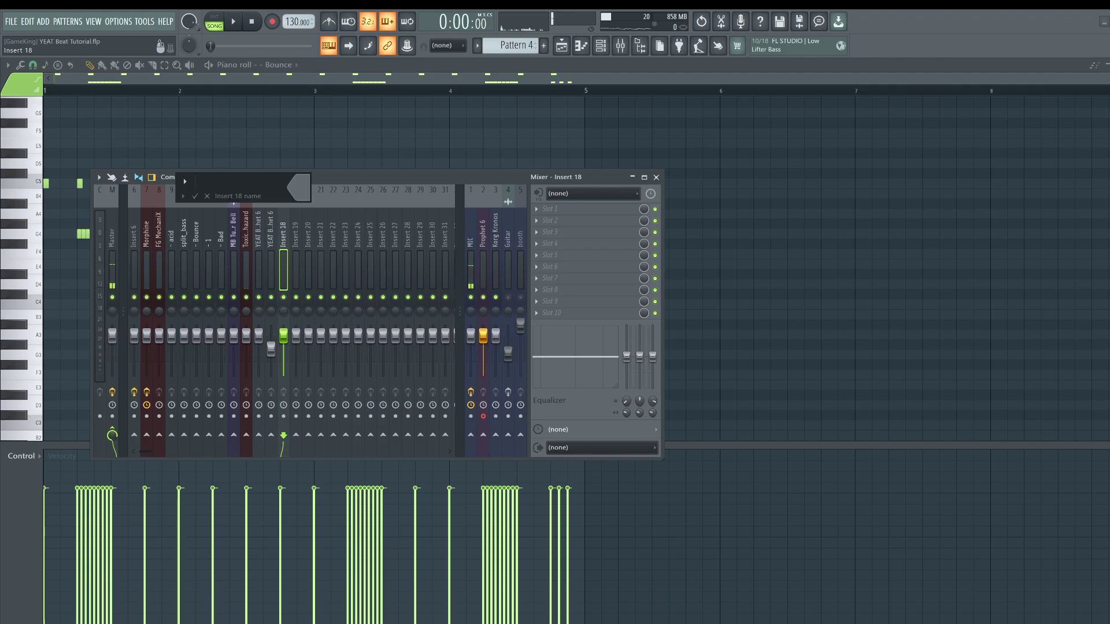
type("melody")
key("Return")
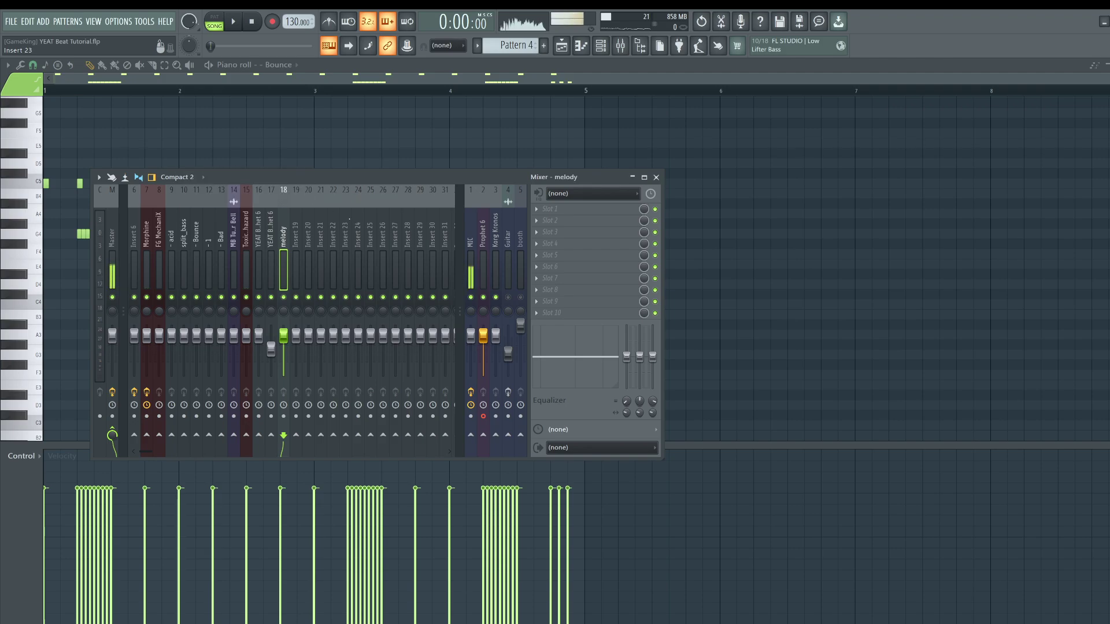
- Route the two Prophet 6 recording tracks, 16 and 17, only to the melody mixer track and play the song
left_click(271, 278)
left_click(259, 284, "ctrl+shift")
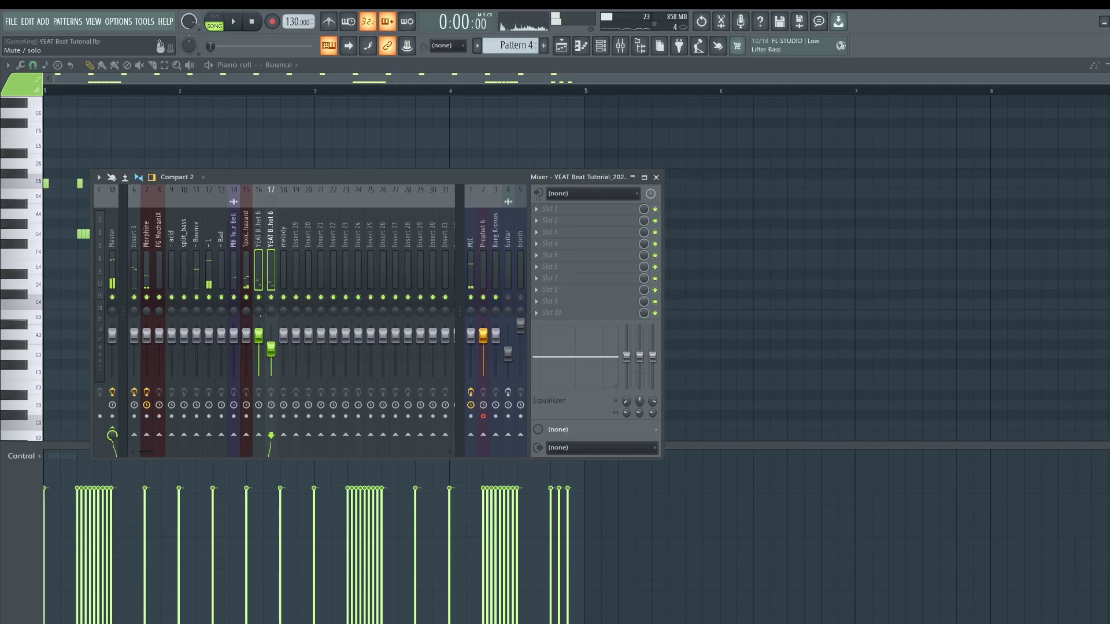
right_click(284, 437)
left_click(307, 454)
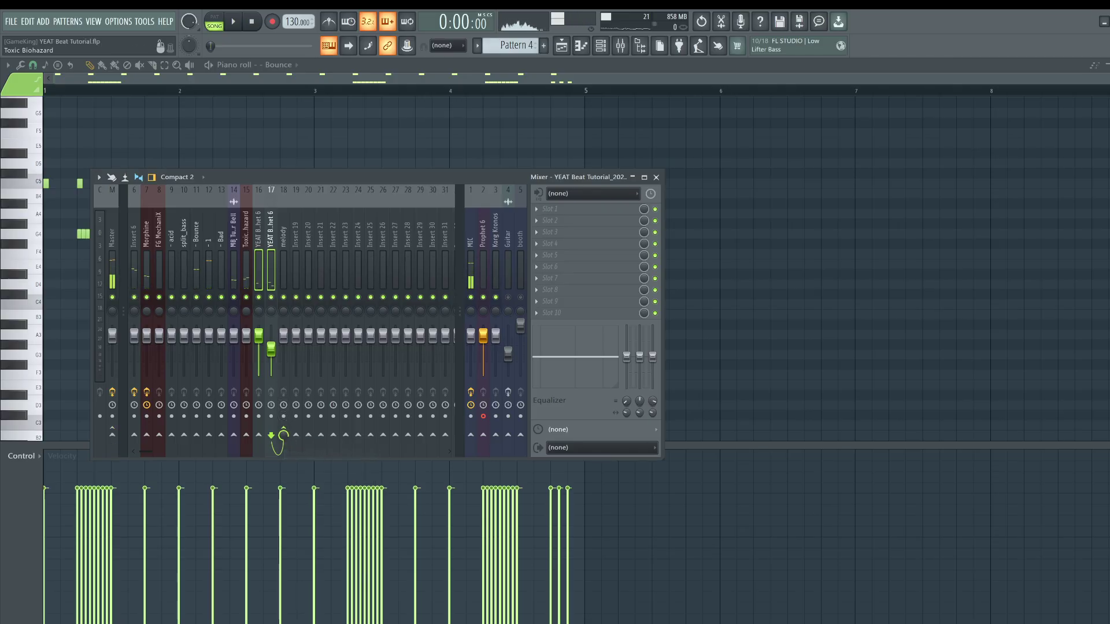
left_click(172, 271)
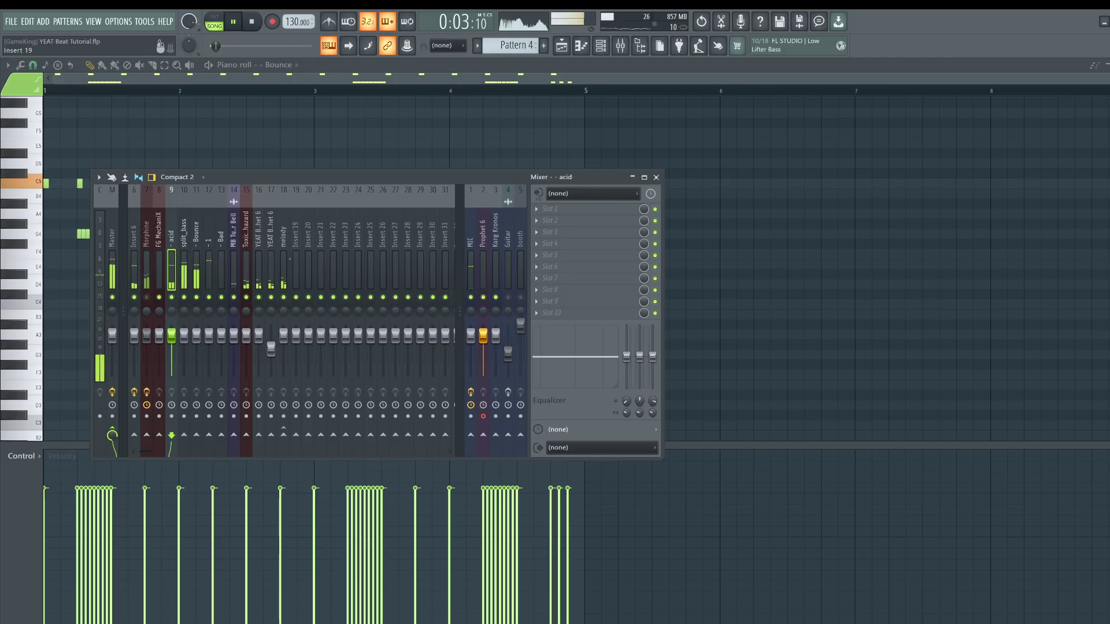
- Load OTT on the melody mixer track and lower its output gain by about 10.2 dB during playback
left_click(283, 271)
left_click(562, 213)
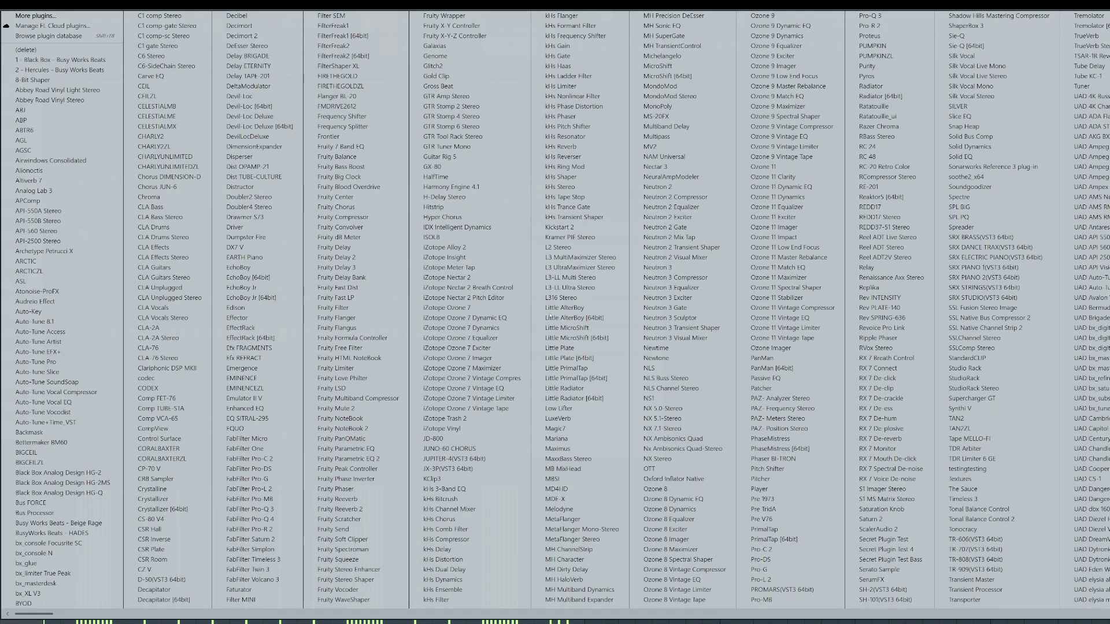
left_click(655, 469)
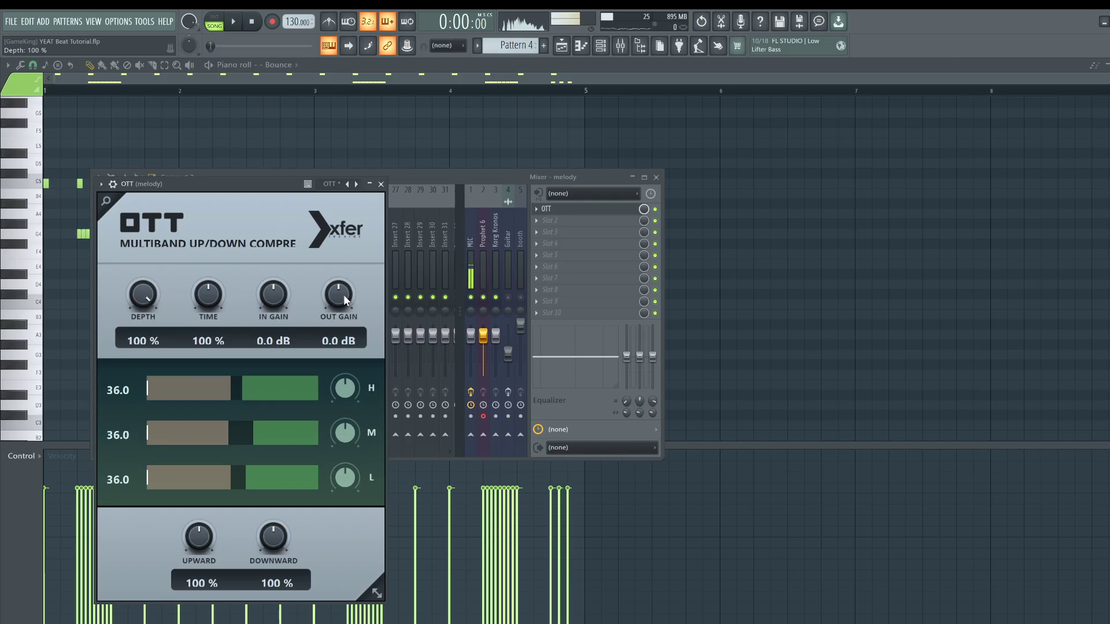
key("space")
left_click_drag(344, 295, 334, 303)
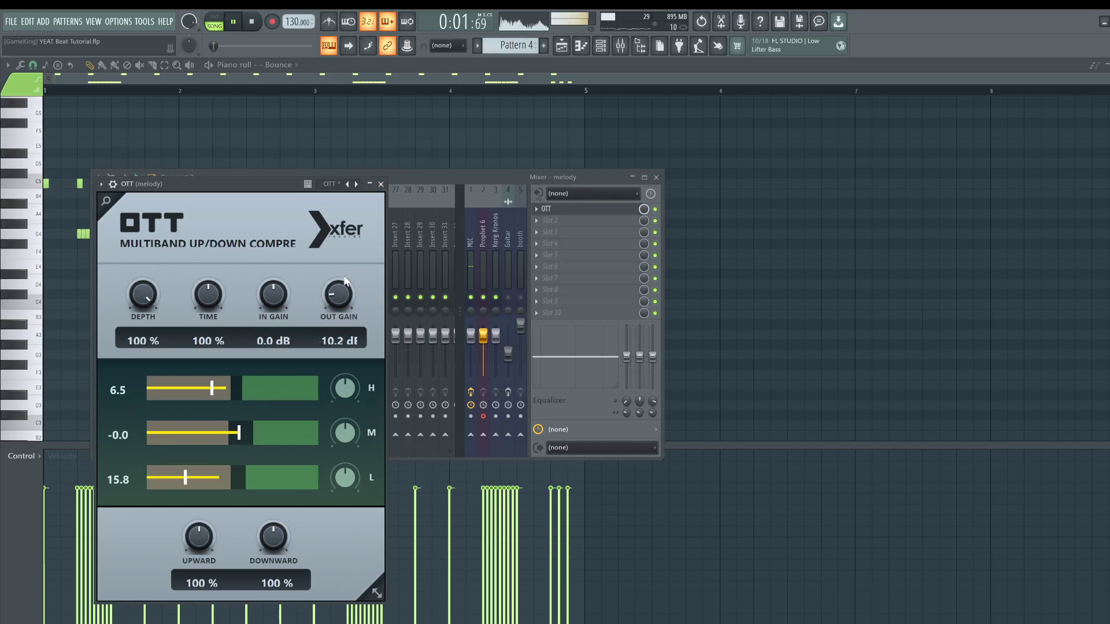
key("space")
- Add Hyper Chorus after OTT on the melody mixer track and listen to the mix
left_click(574, 234)
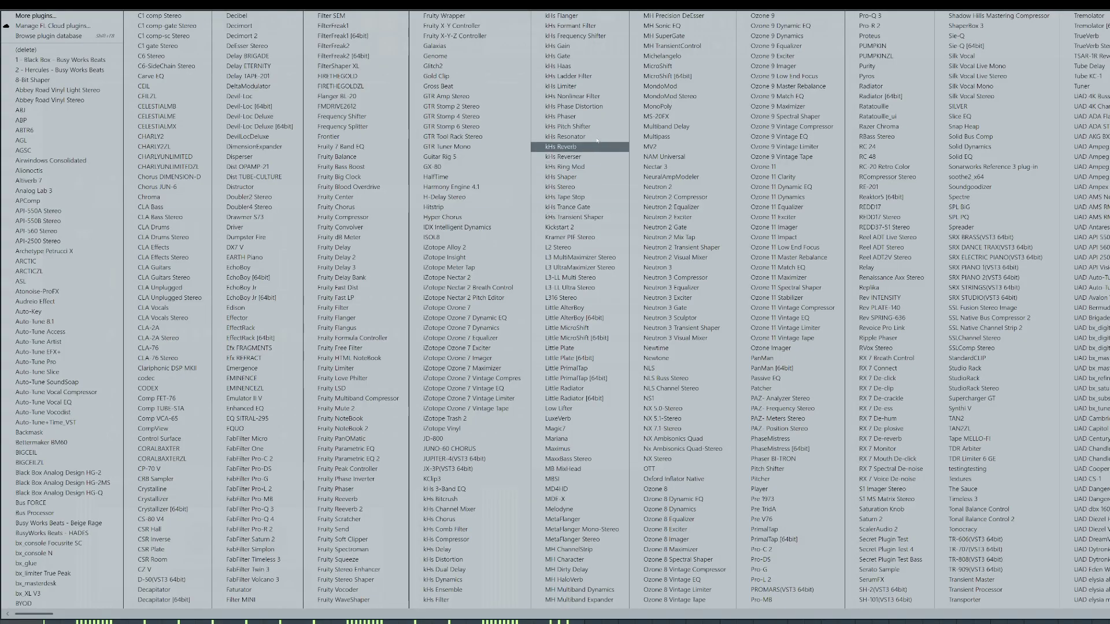
left_click(475, 217)
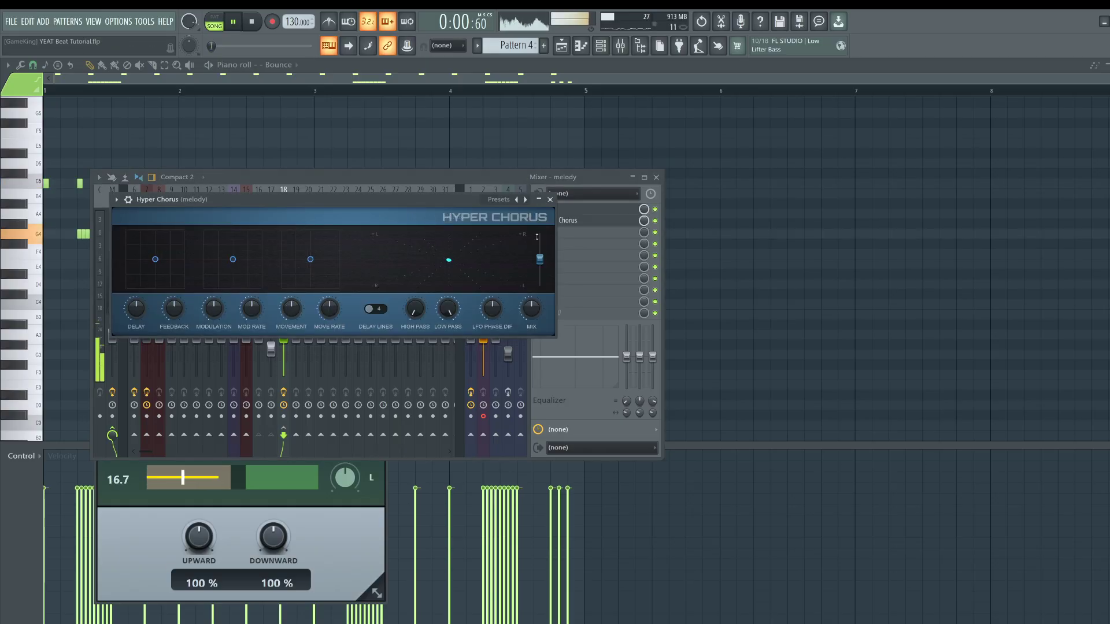
left_click(549, 200)
key("space")
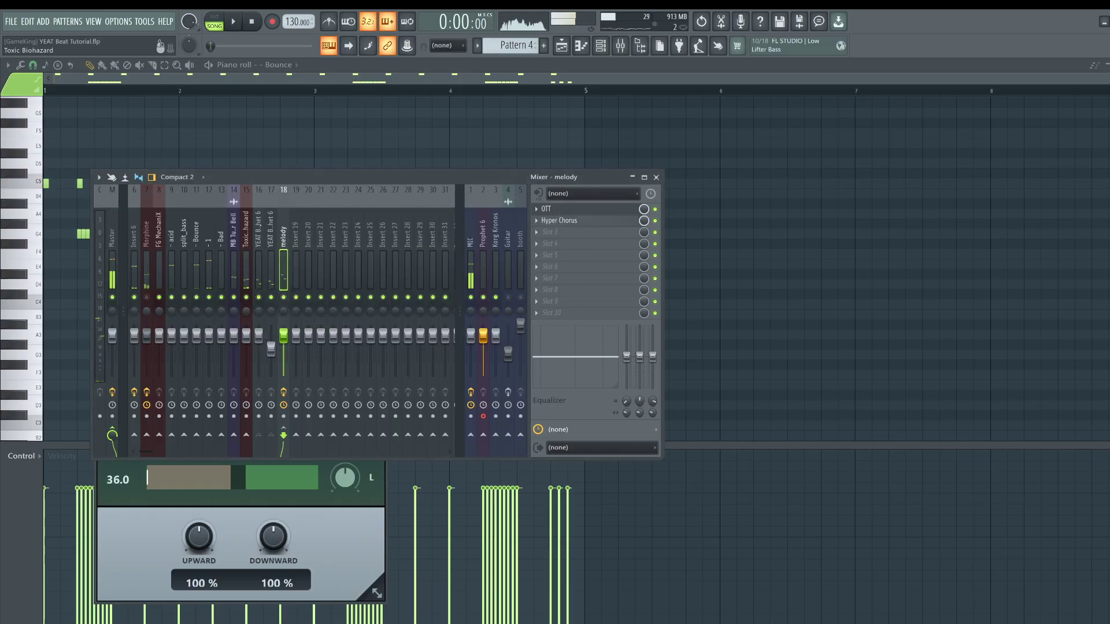
key("space")
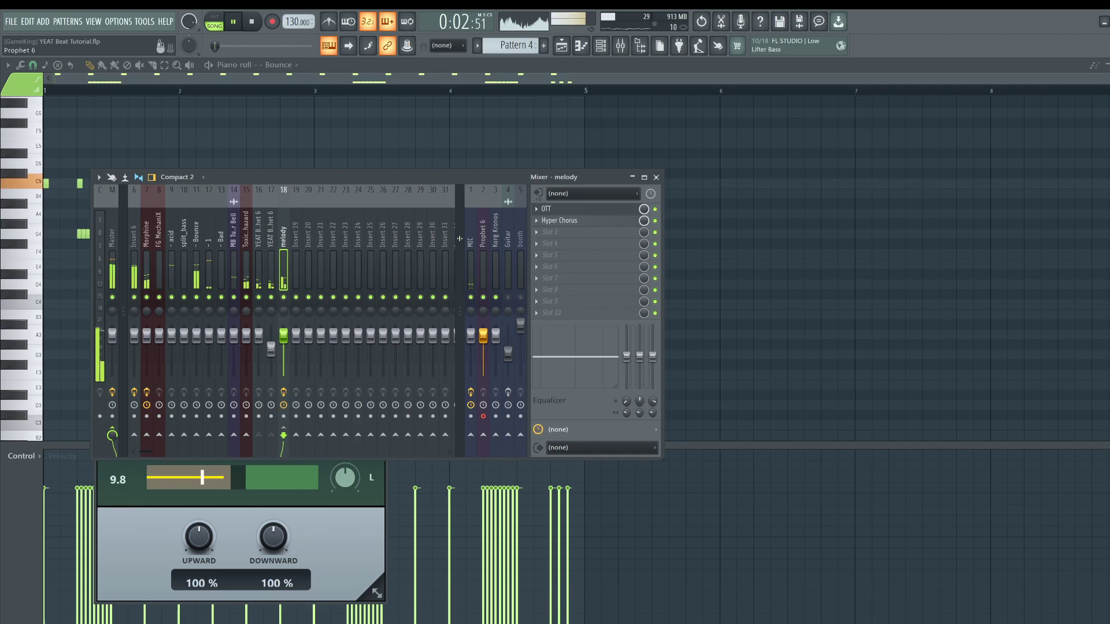
- Try routing the Morphine track only to the melody track, and return its routing to Master only
left_click(149, 262)
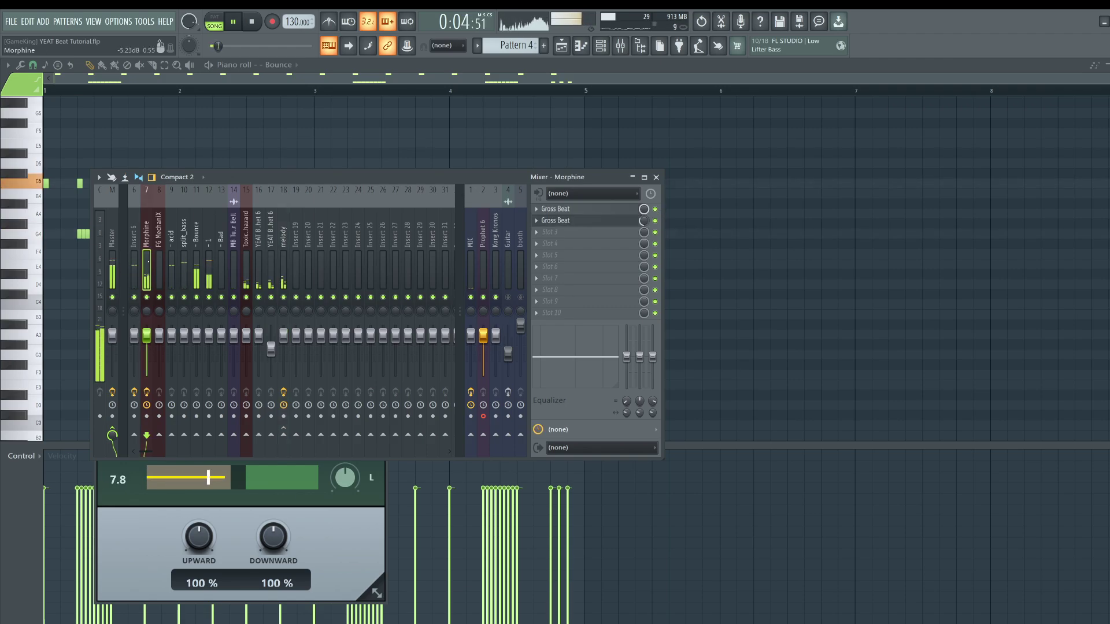
right_click(283, 435)
left_click(311, 449)
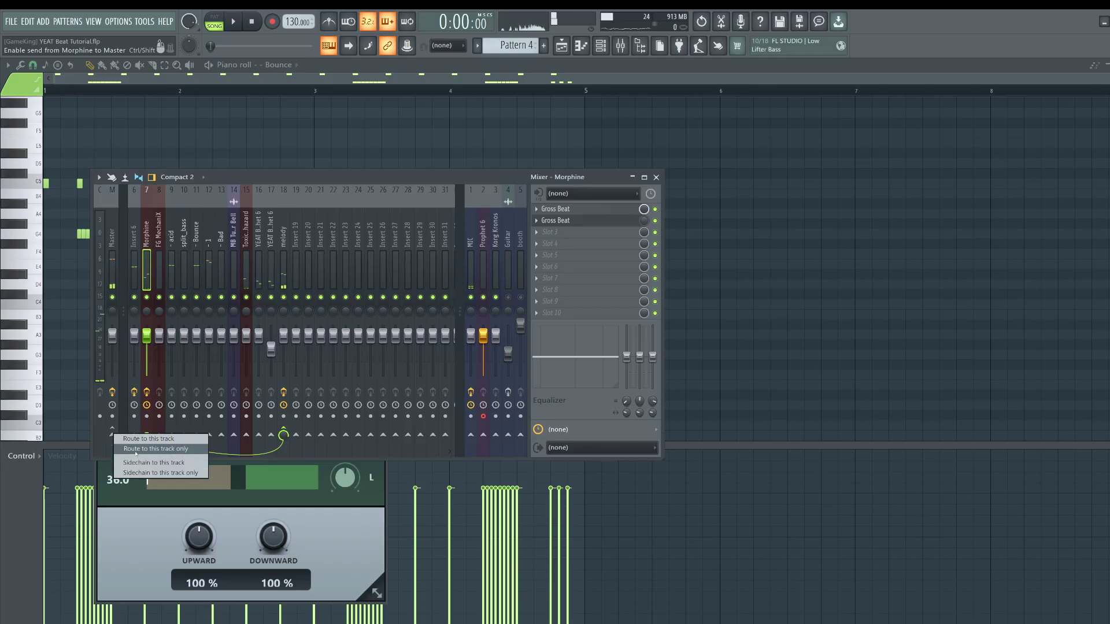
left_click(136, 450)
key("space")
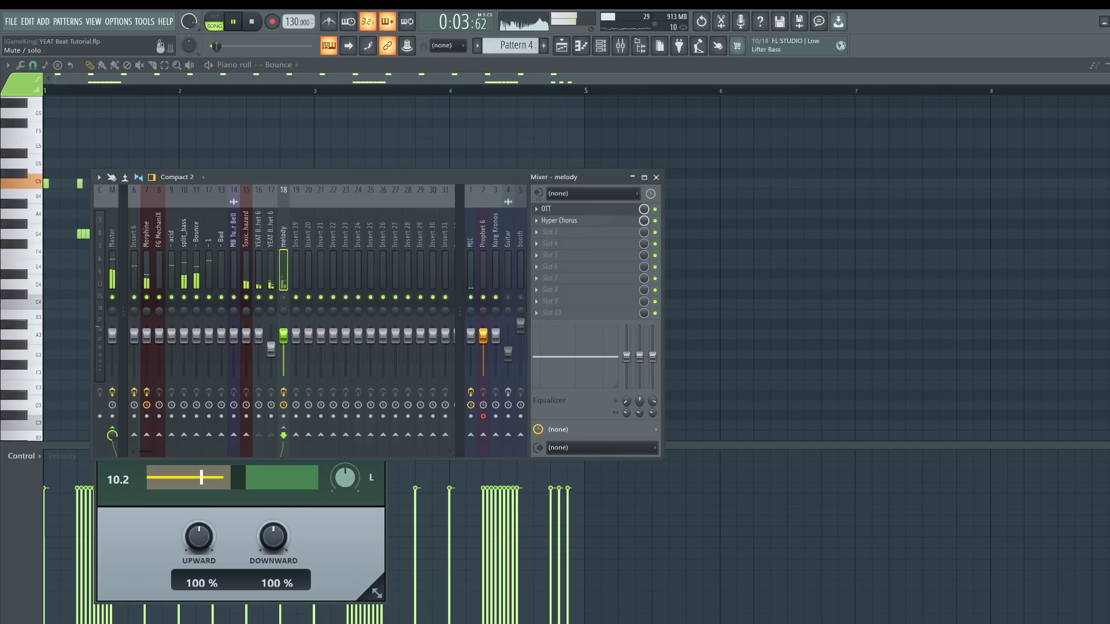
- Route the Toxic Biohazard mixer track only to the melody track
left_click(246, 277)
right_click(283, 435)
left_click(324, 450)
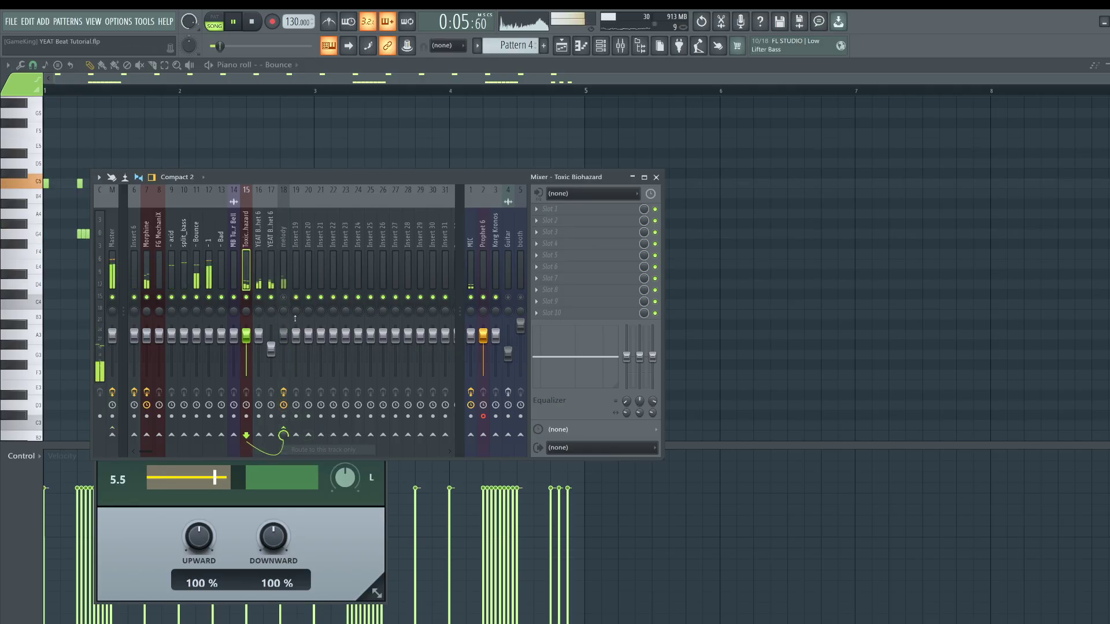
- Remove the Hyper Chorus and OTT effects from the melody mixer track
left_click(284, 266)
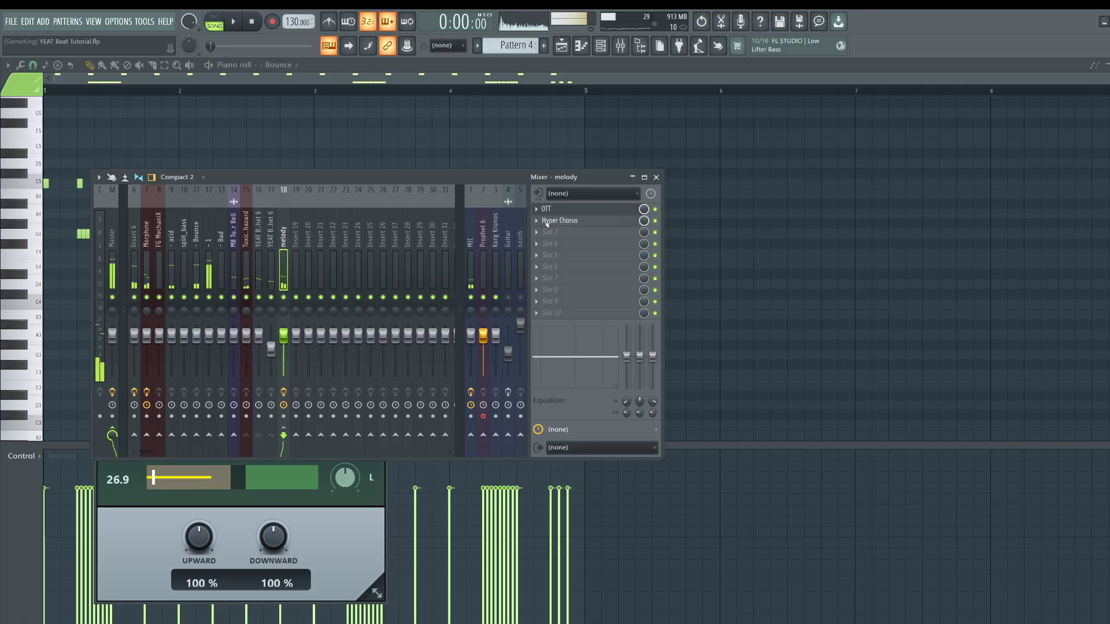
right_click(547, 223)
left_click(555, 242)
left_click(603, 362)
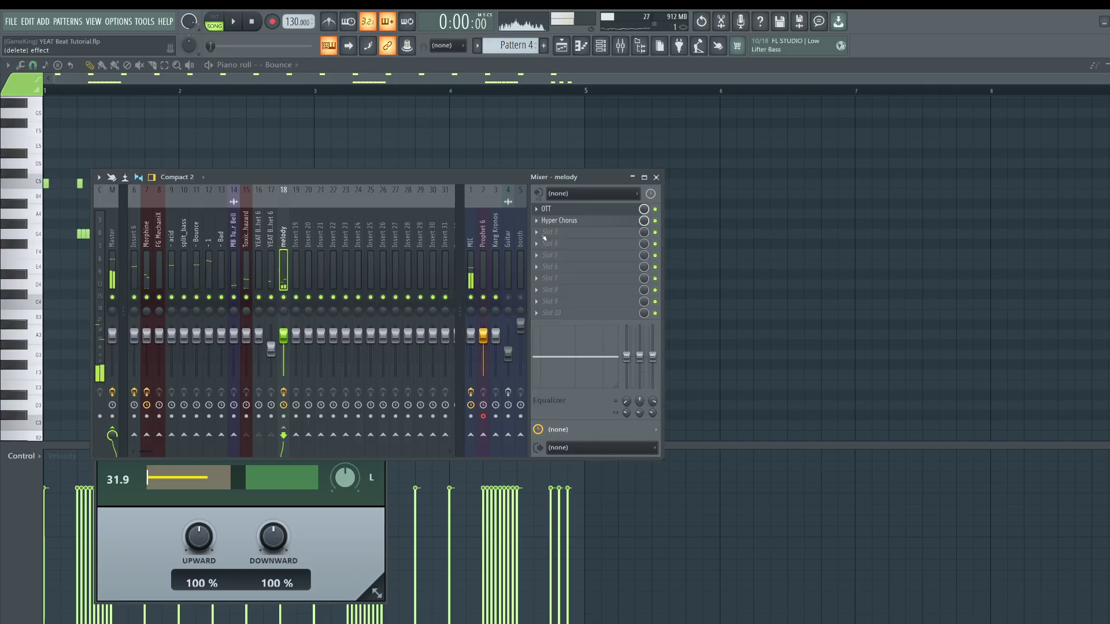
right_click(541, 211)
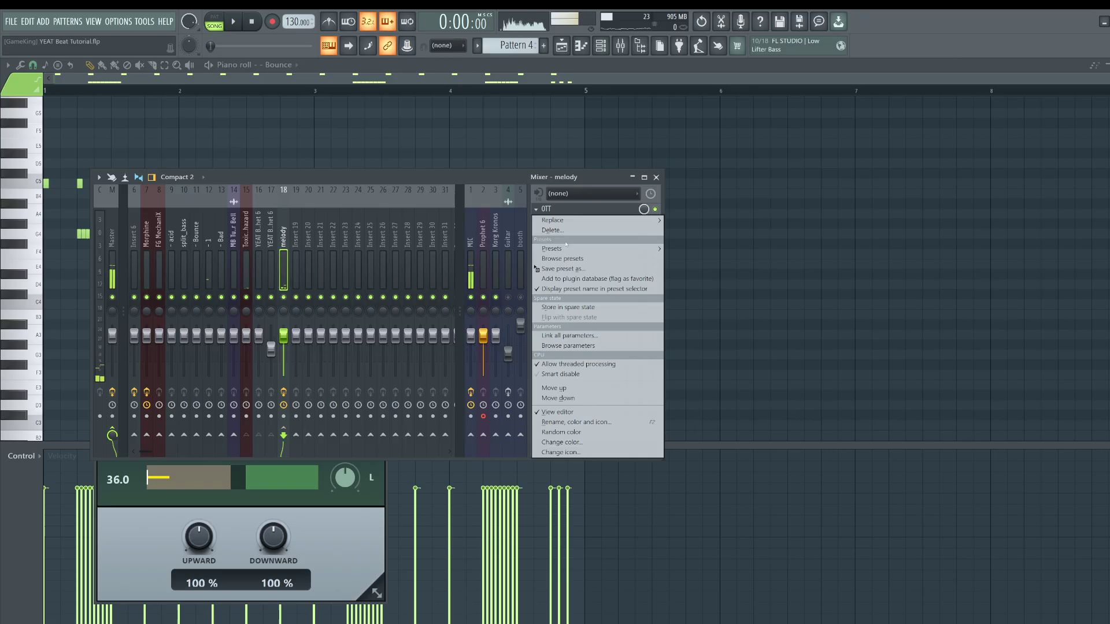
left_click(553, 230)
left_click(604, 362)
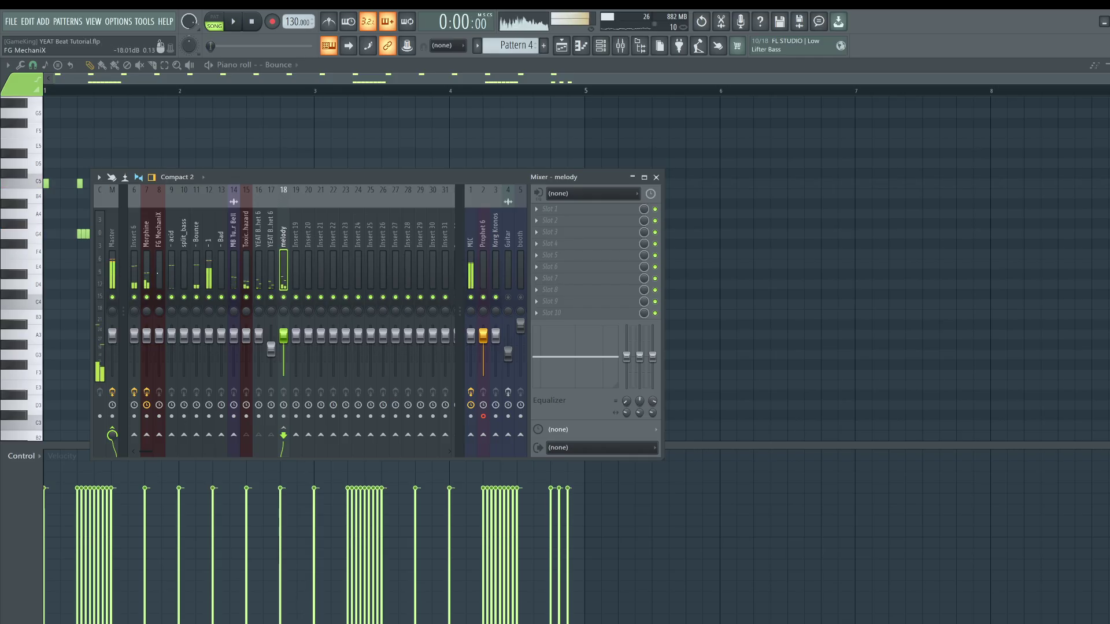
- Try lowering the Morphine mixer track's volume to about -7.5 dB during playback, and reset it to its default level
left_click(148, 277)
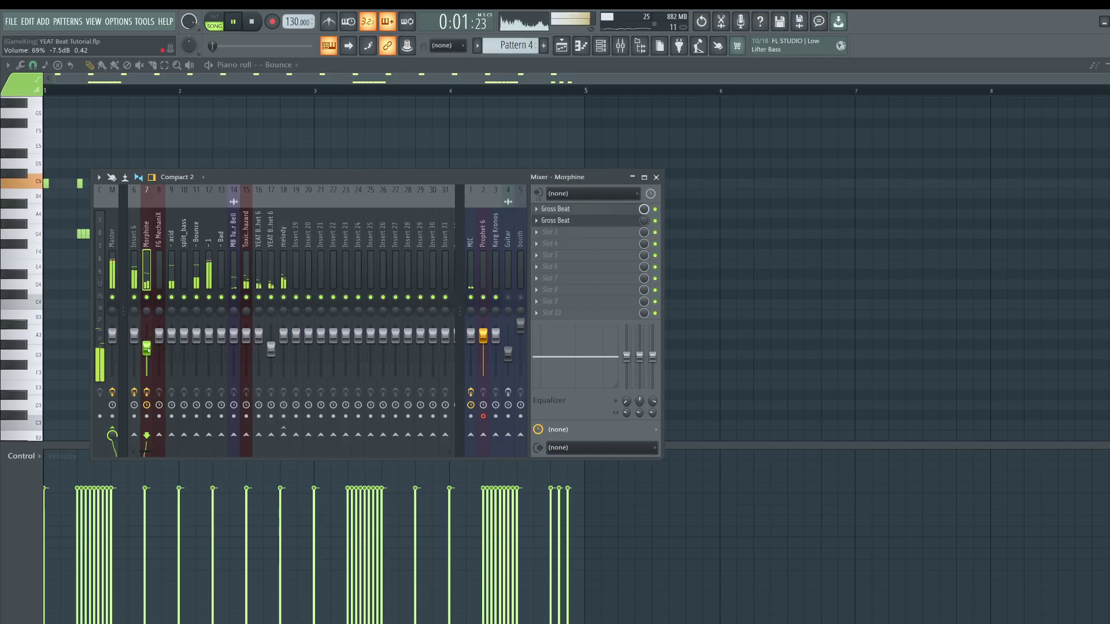
right_click(148, 350)
left_click(162, 354)
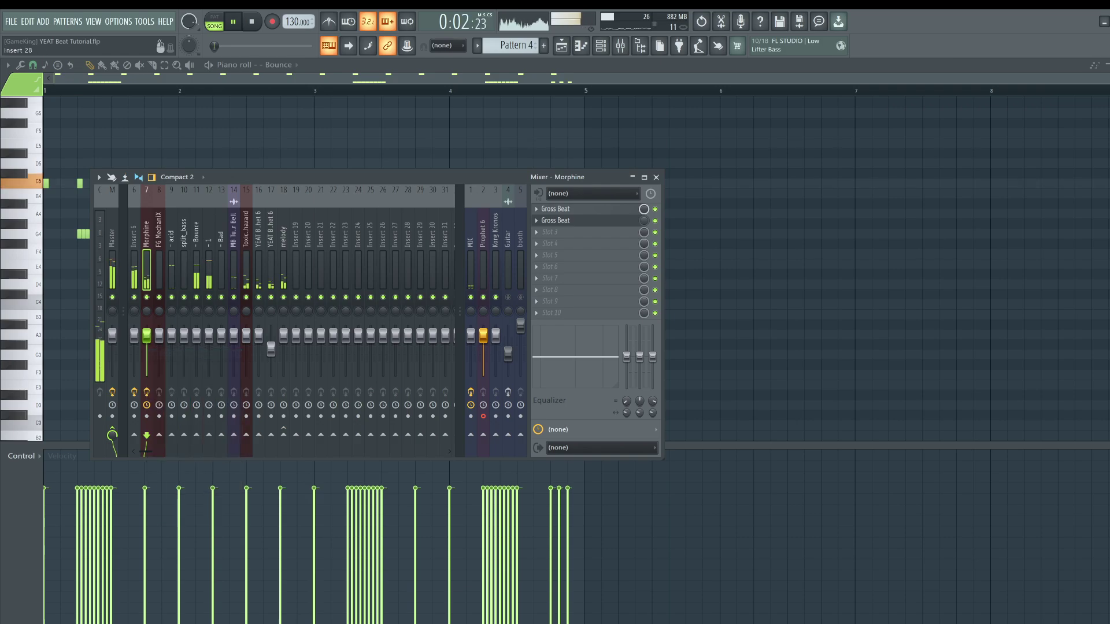
- Load Gross Beat on the melody mixer track
left_click(570, 47)
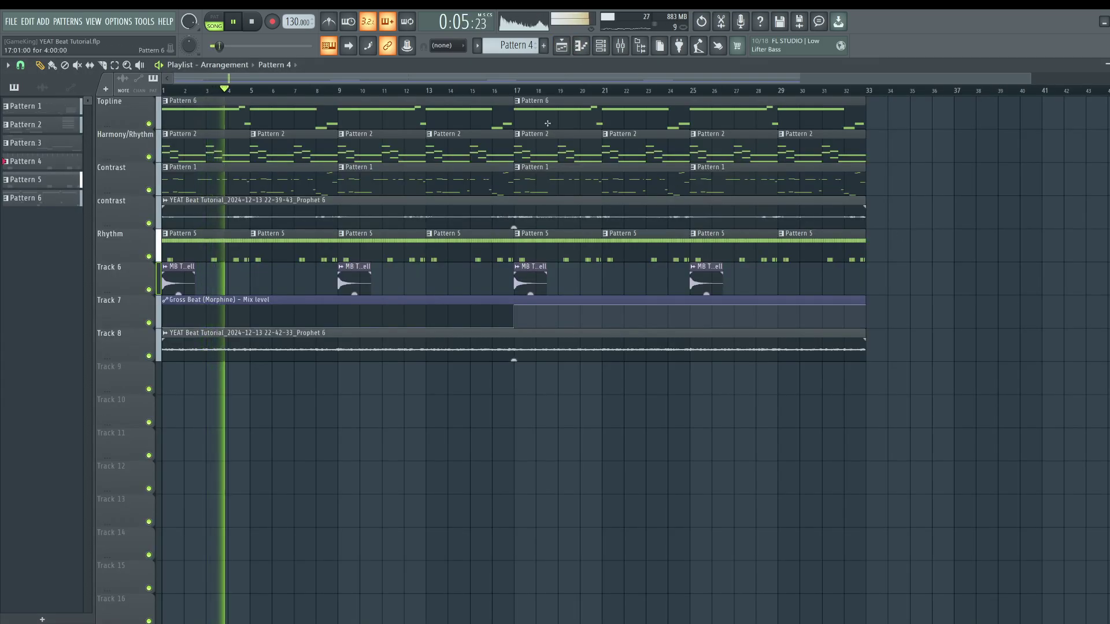
key("F9")
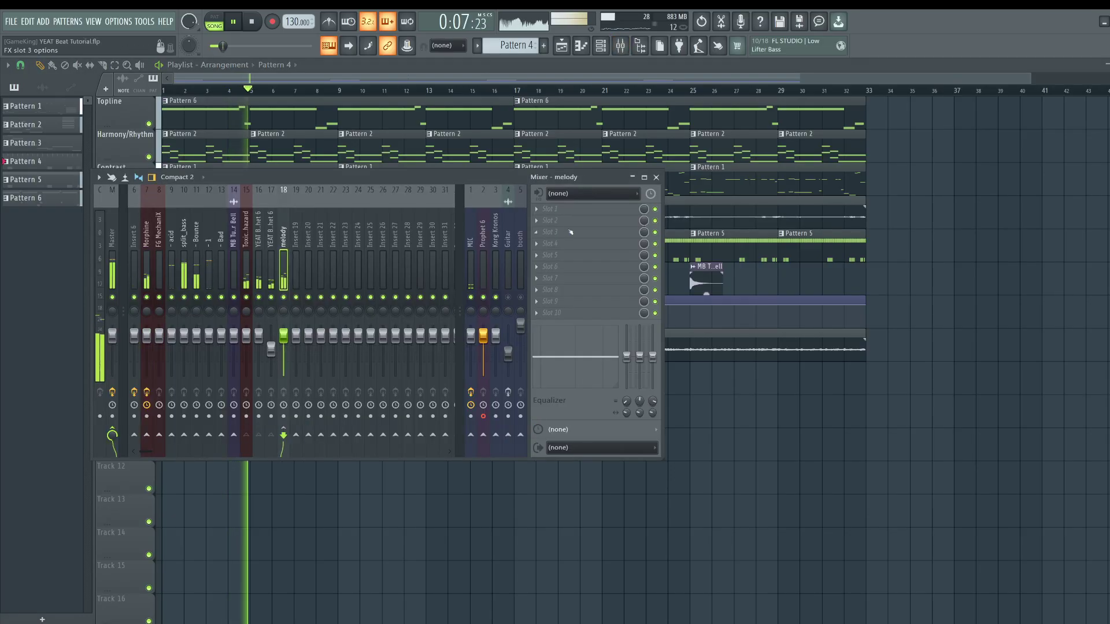
left_click(571, 232)
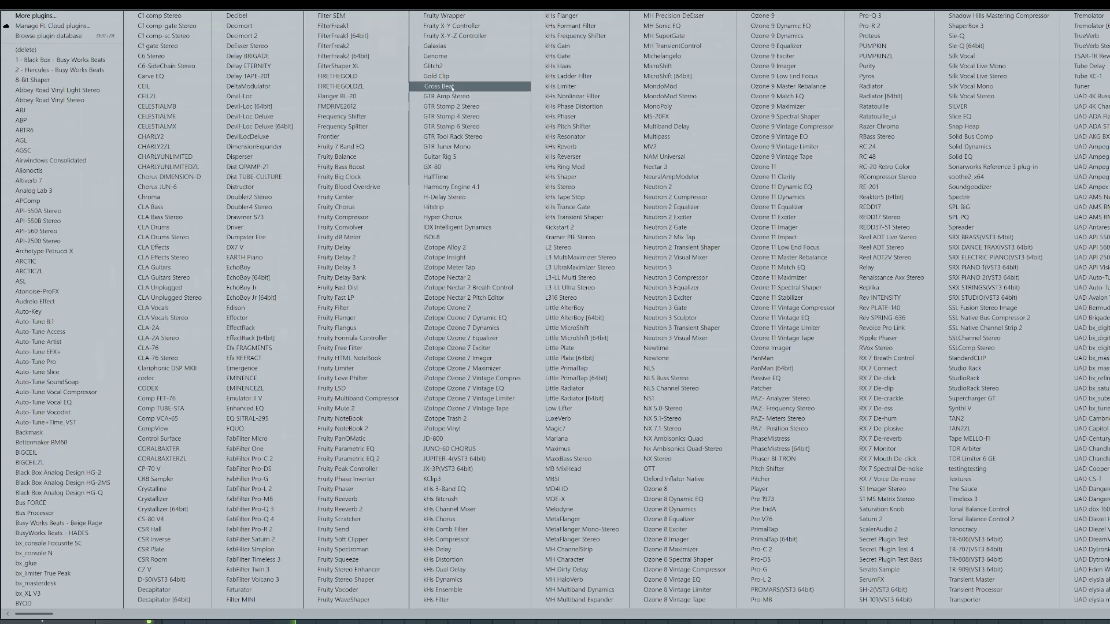
left_click(452, 86)
- Try the Basic 5, Basic 1 and Complex 7 time slots in the melody track's Gross Beat, and close its editor
left_click(166, 268)
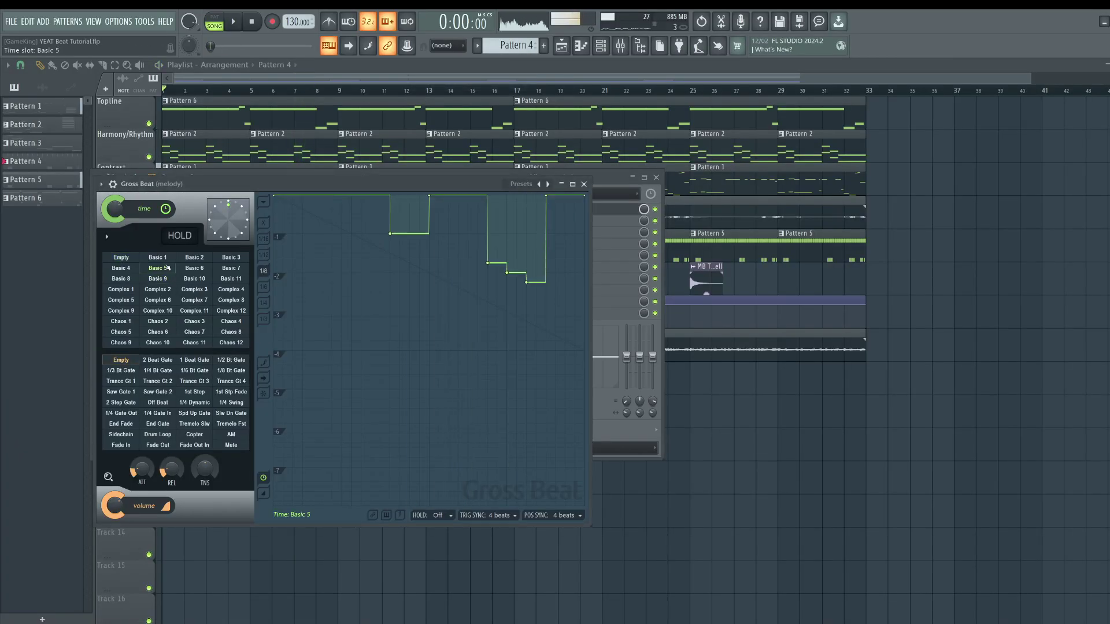
left_click(156, 258)
left_click(194, 300)
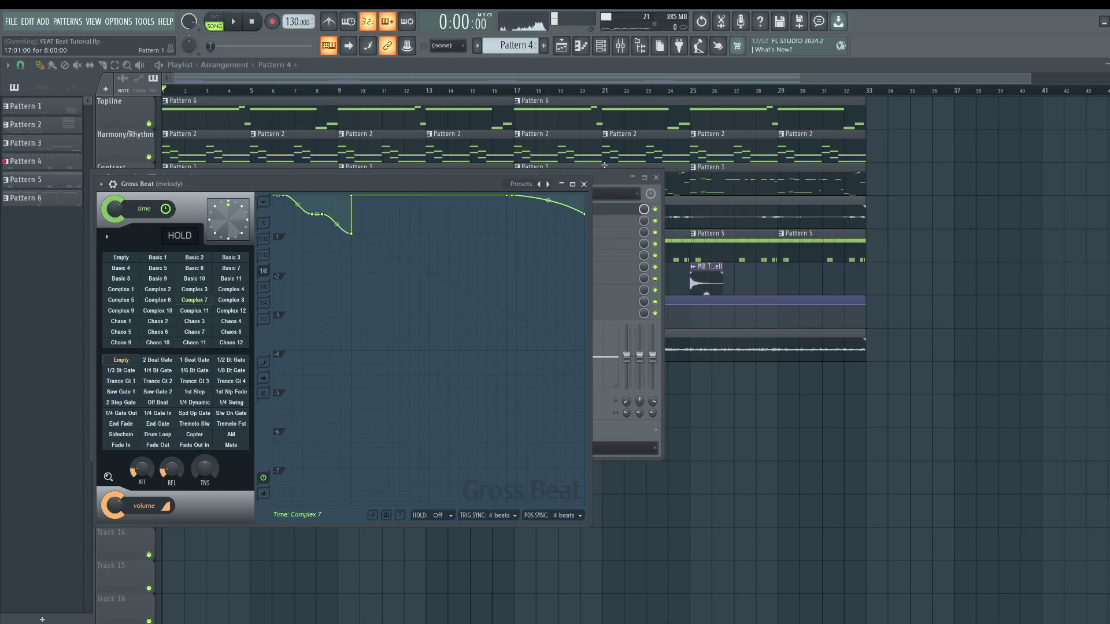
left_click(583, 185)
- Replace the melody track's Gross Beat with a fresh instance, choose the Trance Gt 3 volume slot and listen to the mix
left_click(536, 209)
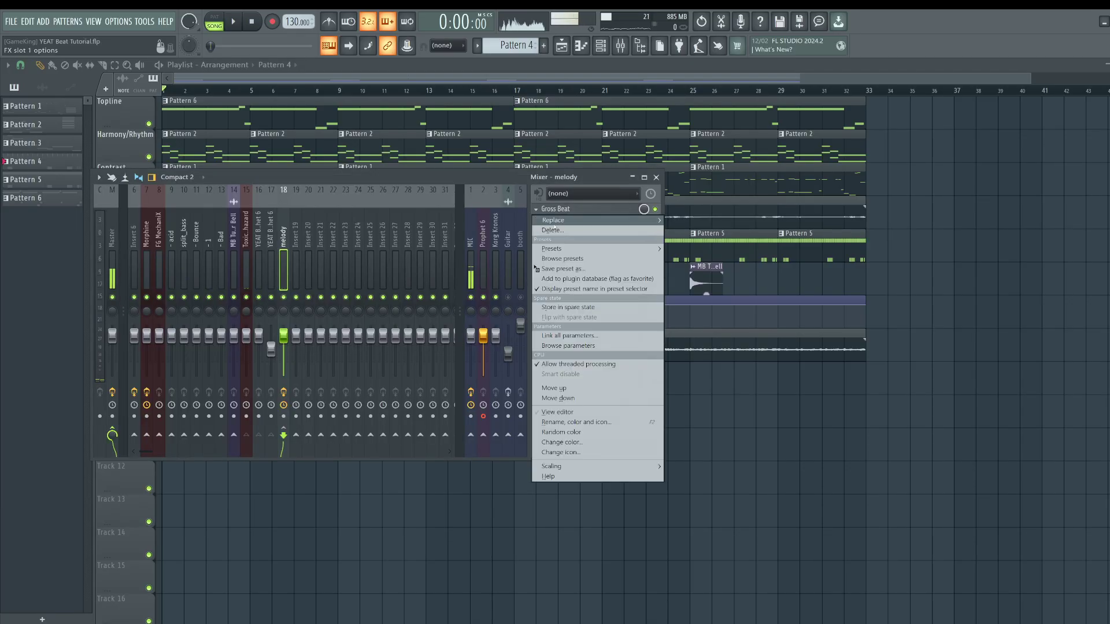
mouse_move(554, 223)
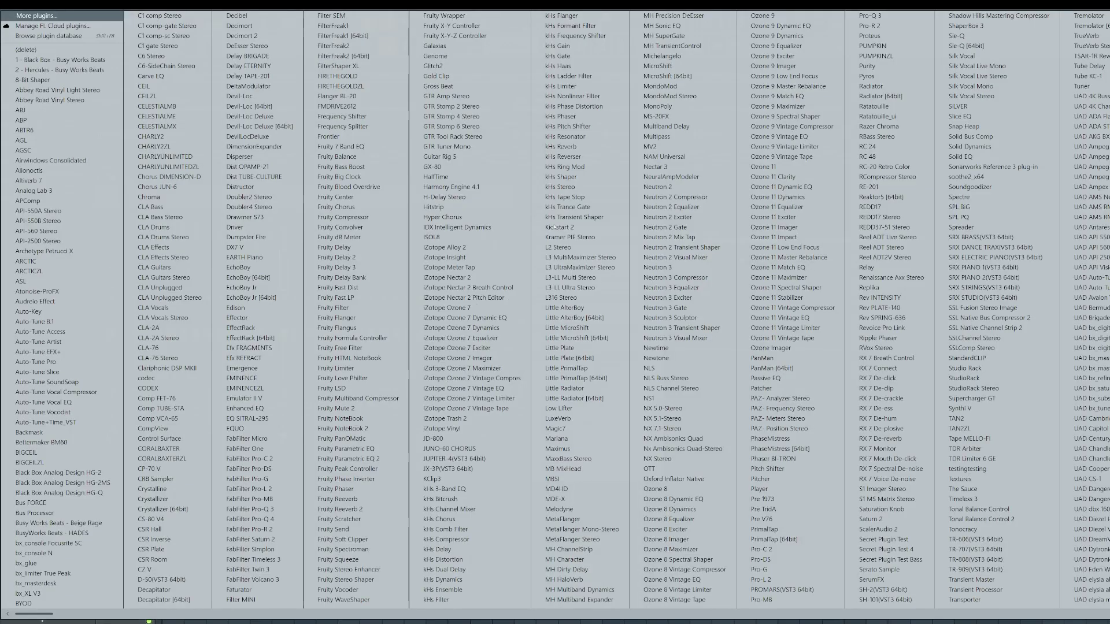
left_click(457, 87)
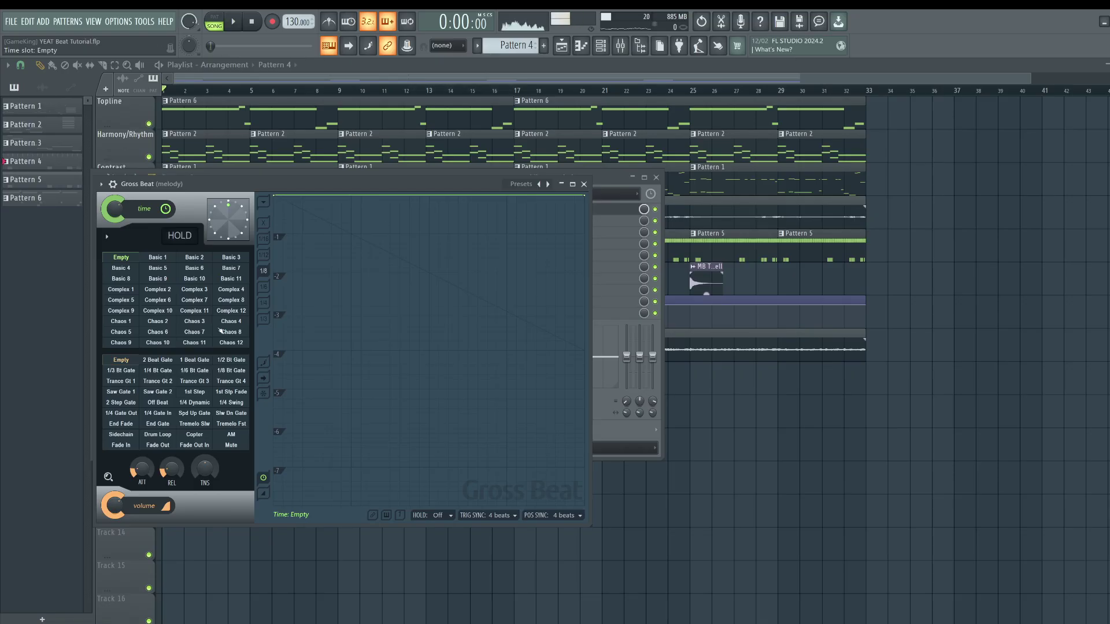
left_click(190, 380)
key("space")
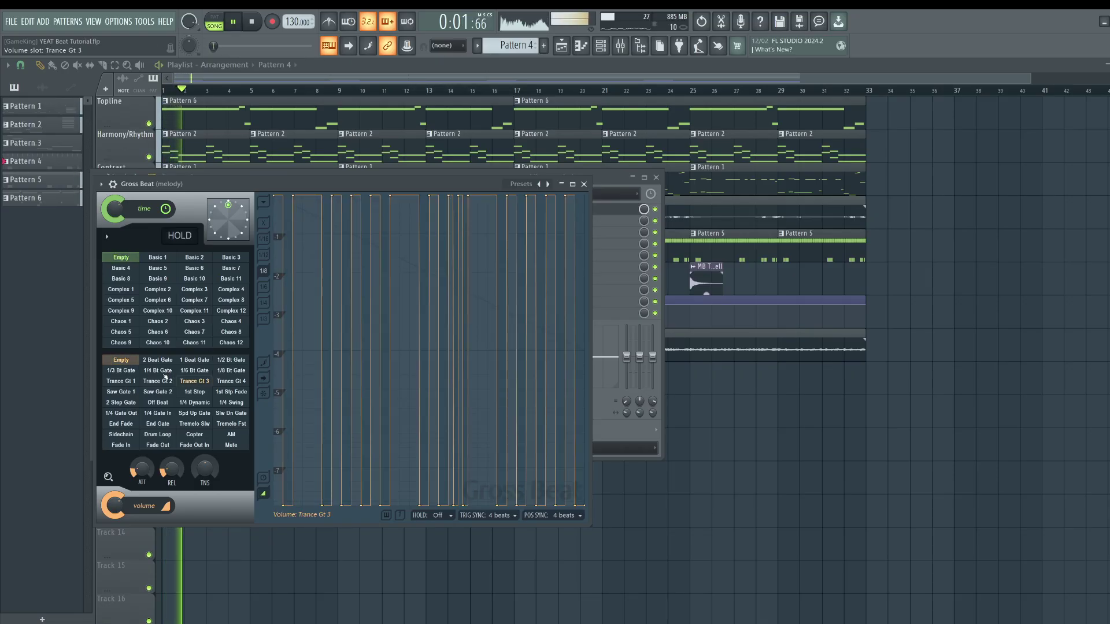
left_click(584, 184)
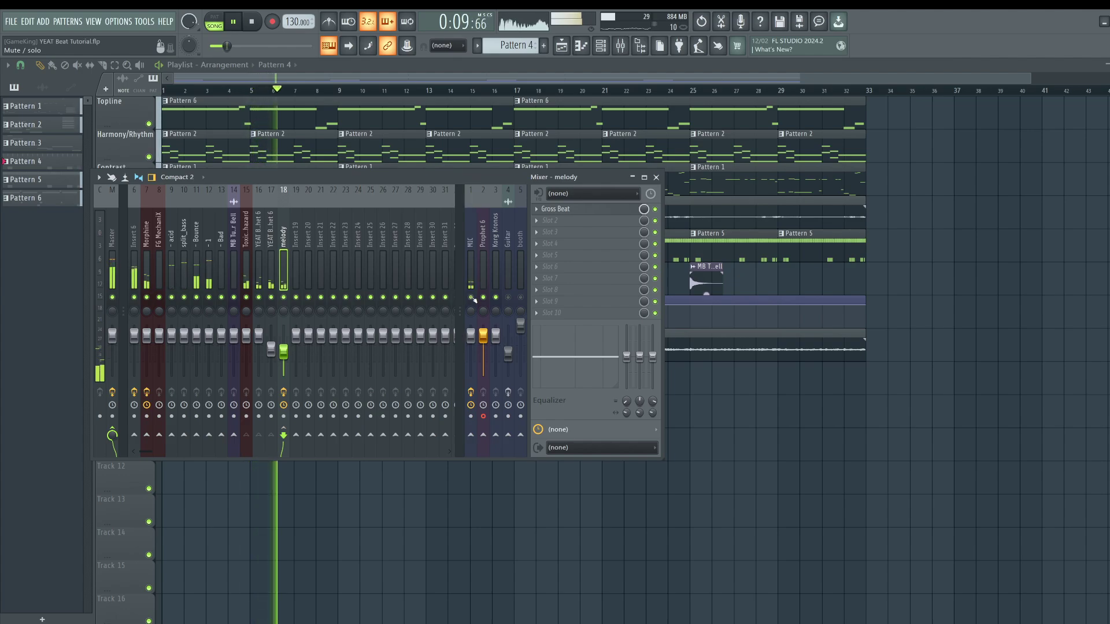
key("F9")
key("space")
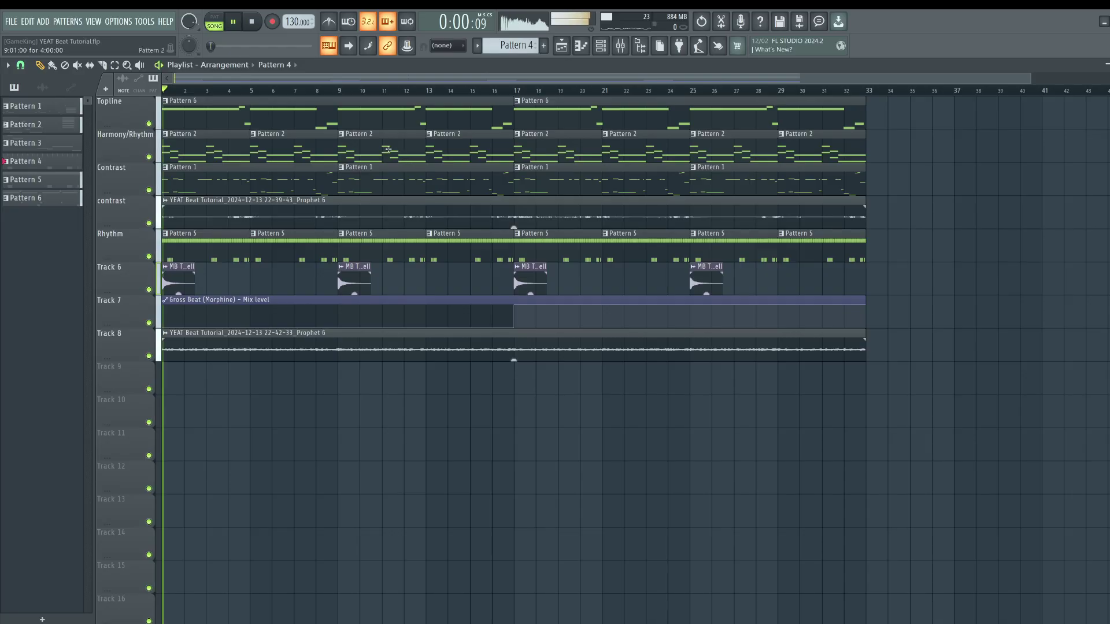
key("space")
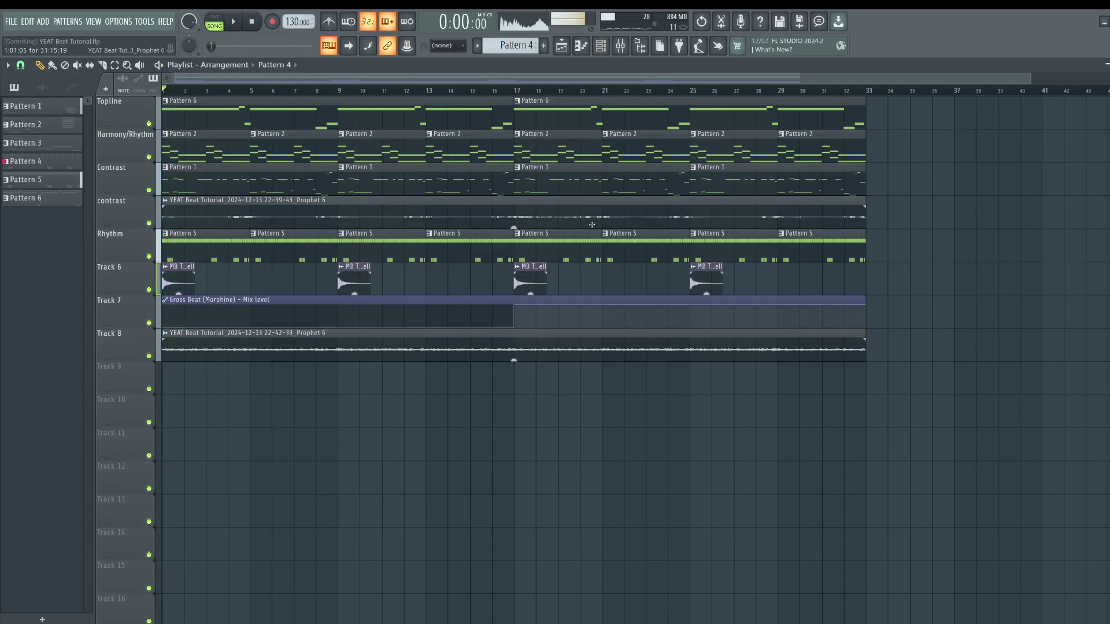
- Try deleting the Pattern 5 clips one by one from the Rhythm playlist track, and undo the deletion
right_click(820, 242)
right_click(734, 240)
right_click(646, 236)
right_click(604, 225)
right_click(558, 232)
right_click(470, 234)
key("ctrl+z")
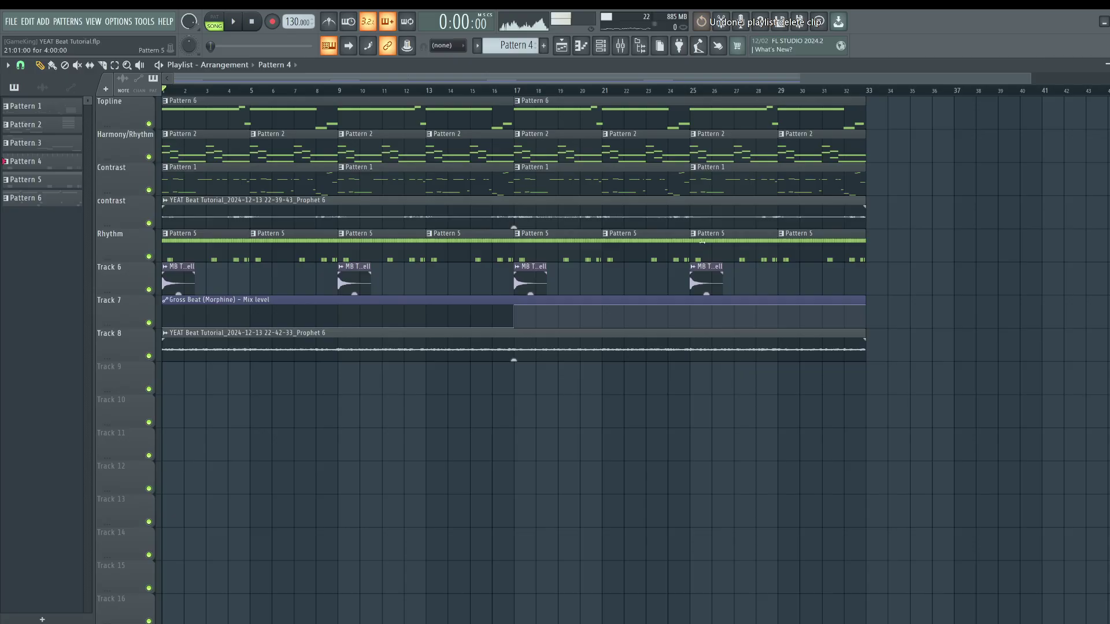
- Replace all Pattern 5 clips on the Rhythm track with Pattern 4 clips repeated up to bar 33
left_click_drag(805, 260, 228, 255)
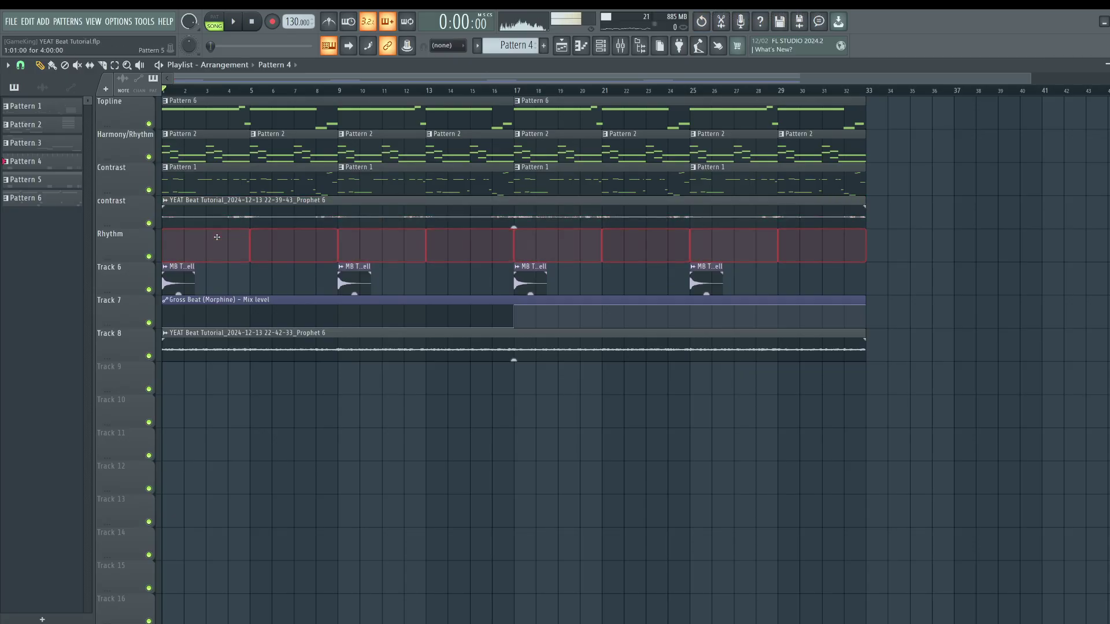
key("Delete")
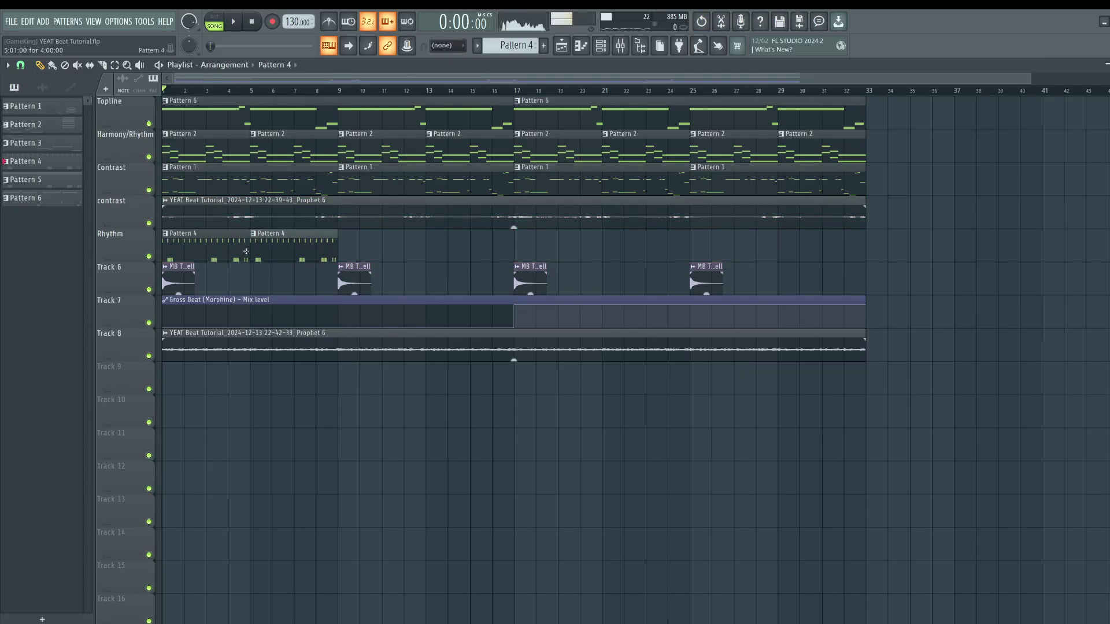
key("ctrl+b")
key("ctrl+b")
key("ctrl+b")
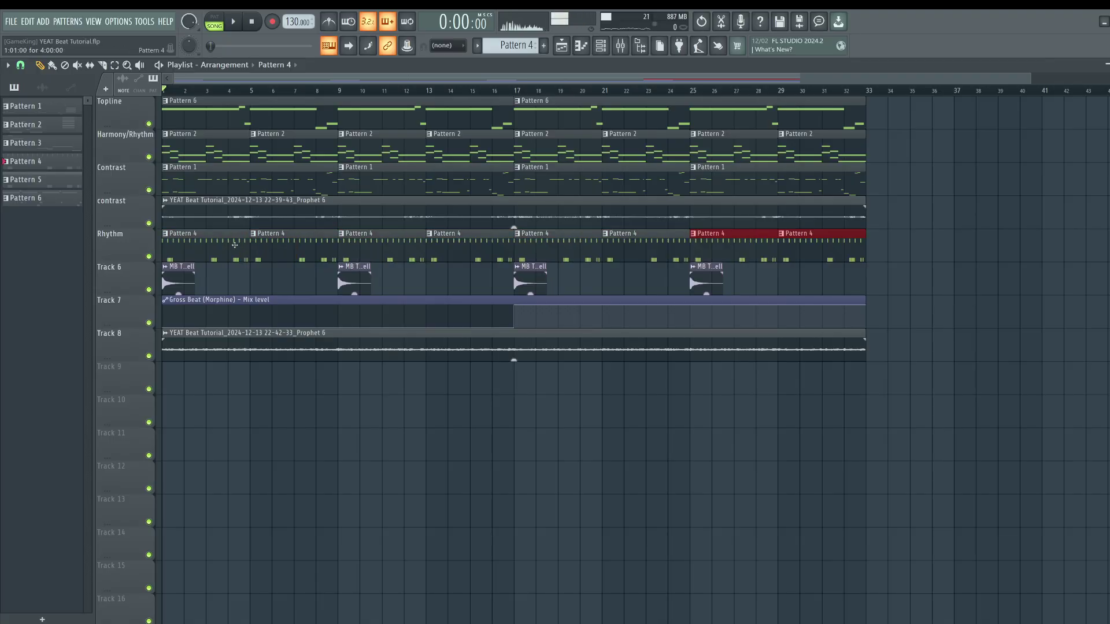
- Duplicate Pattern 4's C5 "- Bounce" notes half a beat later to get a hit every half beat, and listen
key("space")
double_click(259, 253)
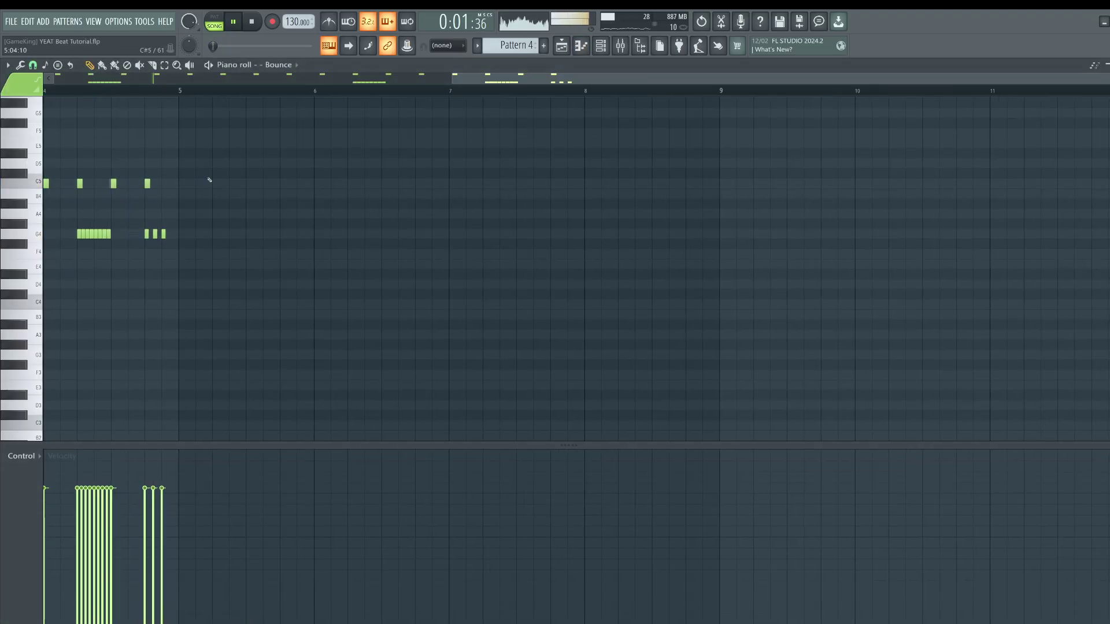
mouse_move(599, 198)
left_mouse_down()
mouse_move(44, 139)
mouse_move(81, 183)
mouse_move(96, 183)
left_mouse_up()
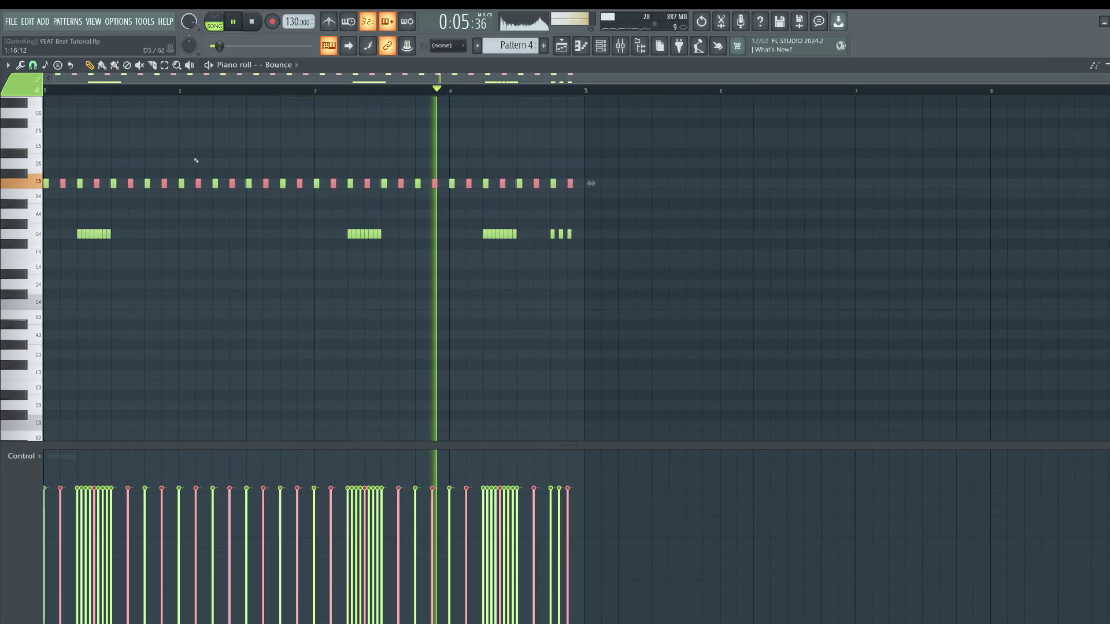
key("ctrl+d")
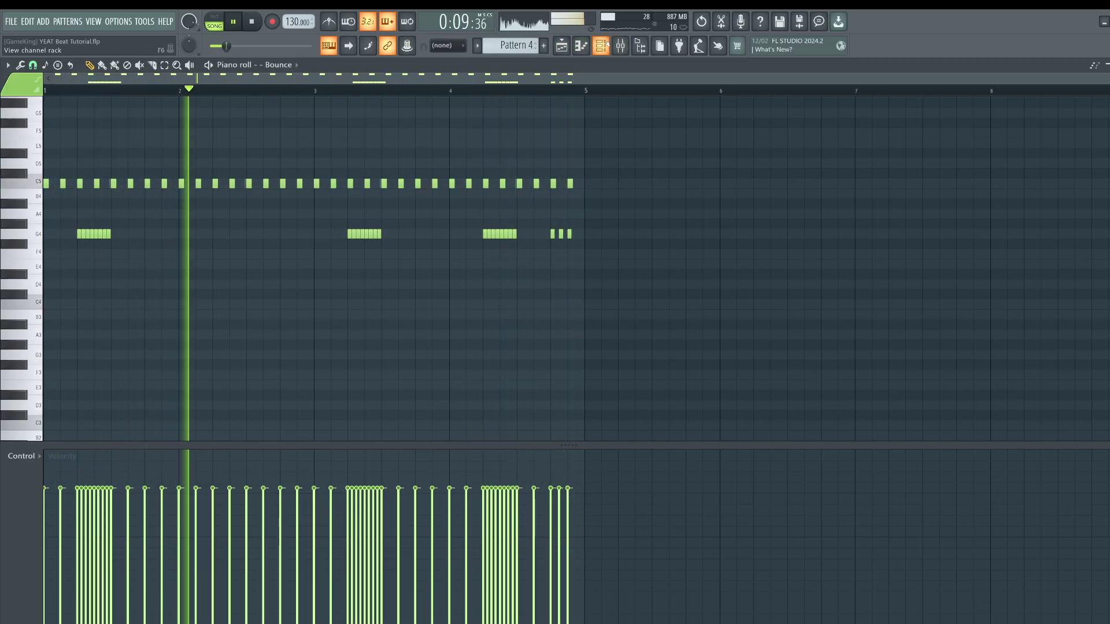
key("space")
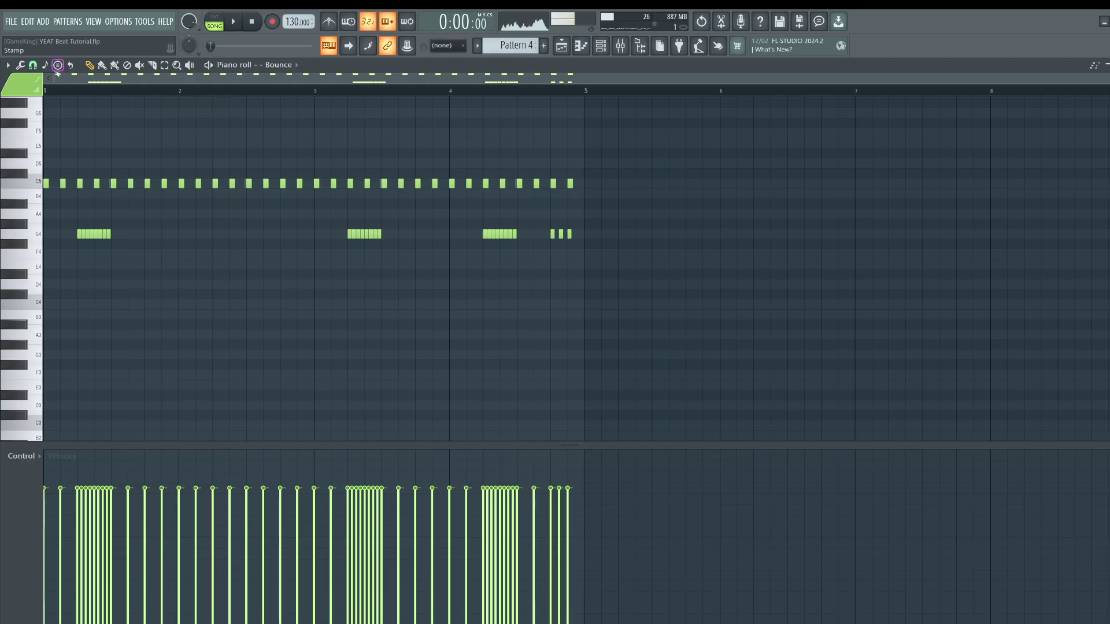
- Show the note repeat property below the notes and select the C5 notes on beats 2 and 4 of all four bars
left_click(13, 457)
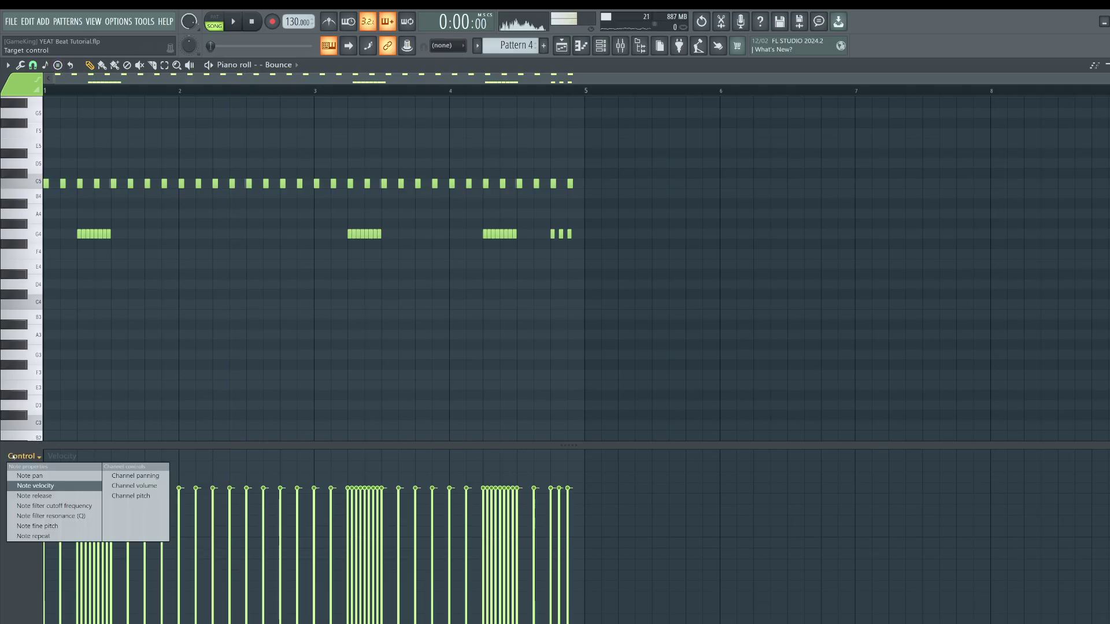
left_click(51, 536)
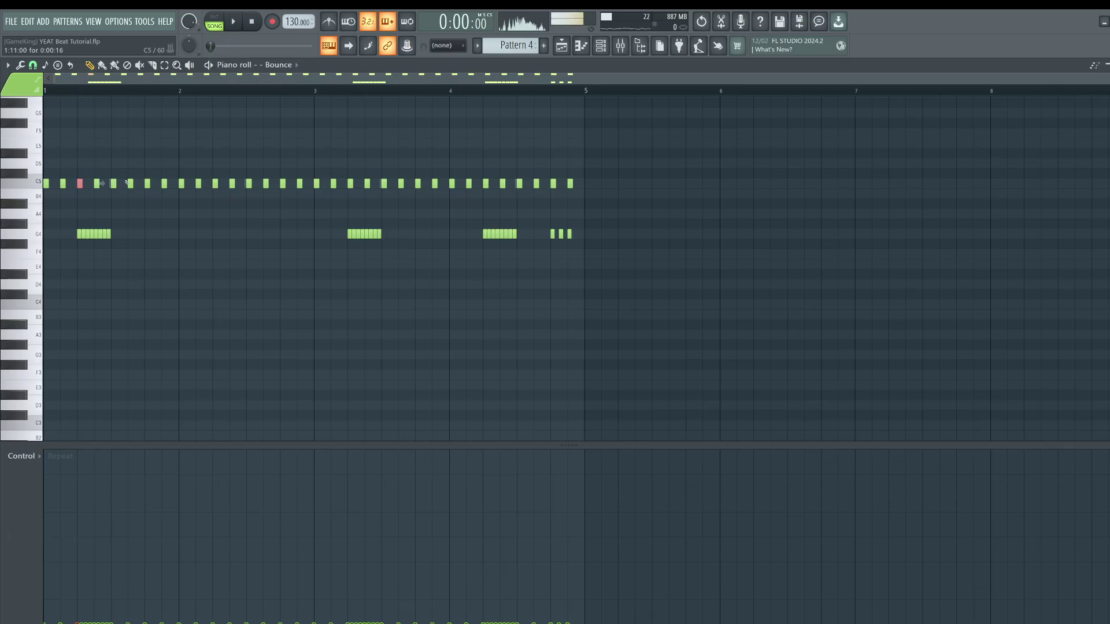
left_click(147, 185, "ctrl+shift")
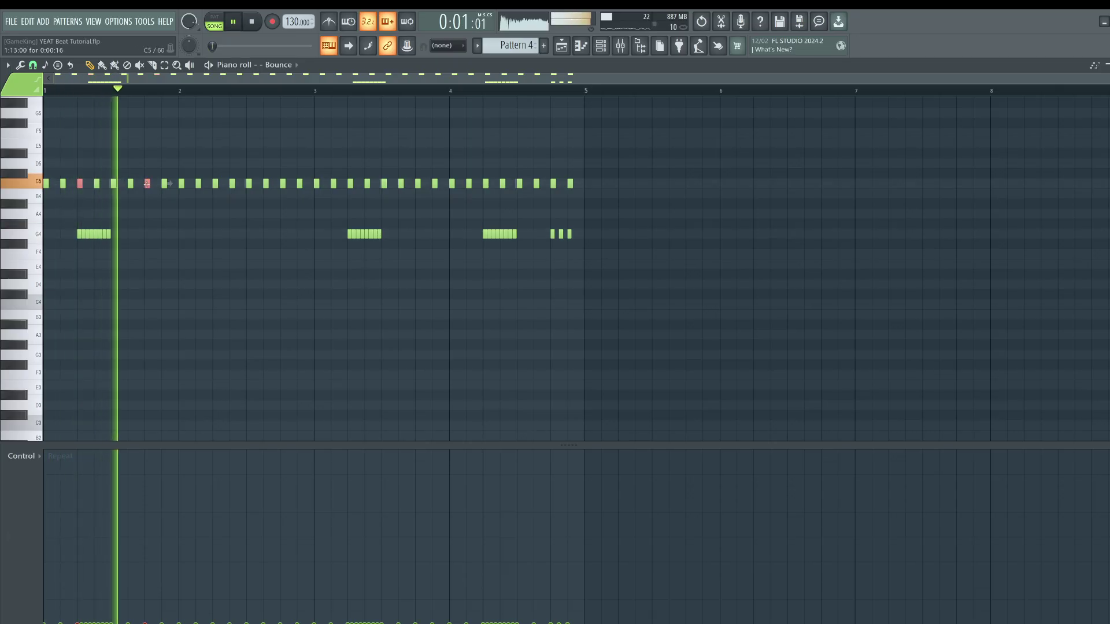
left_click(215, 185, "ctrl+shift")
left_click(282, 185, "ctrl+shift")
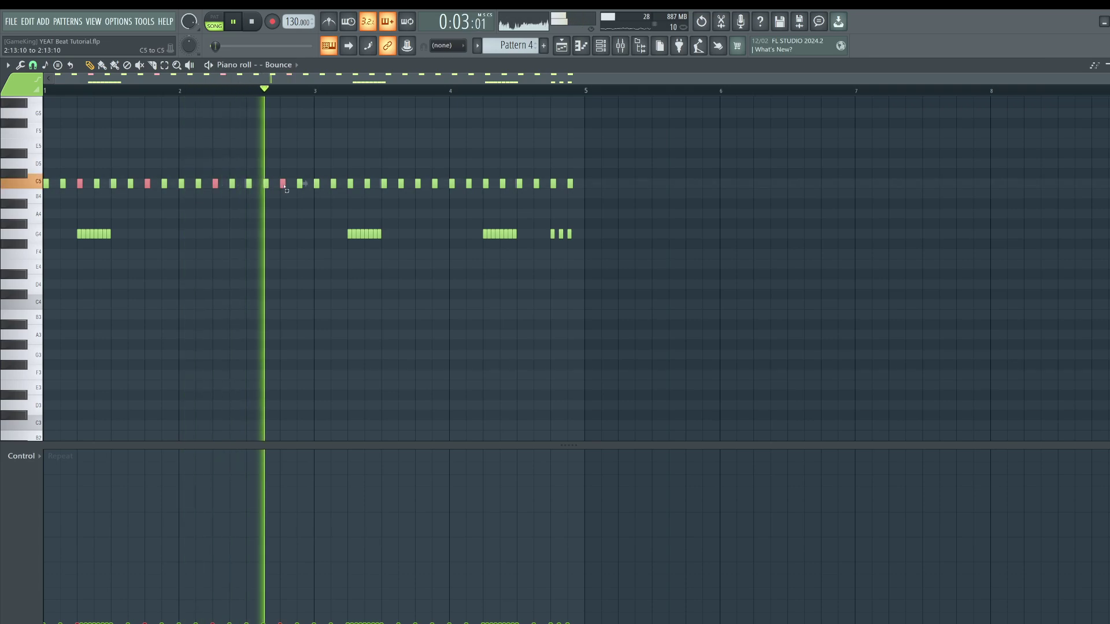
left_click(350, 185, "ctrl+shift")
left_click(418, 185, "ctrl+shift")
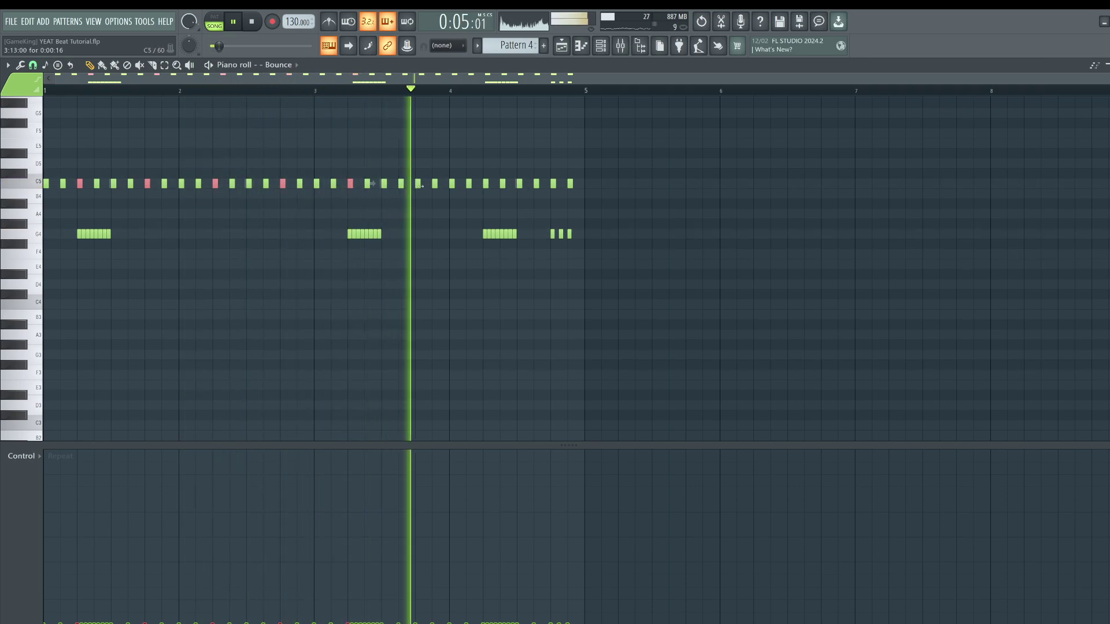
left_click(485, 185, "ctrl+shift")
left_click(553, 185, "ctrl+shift")
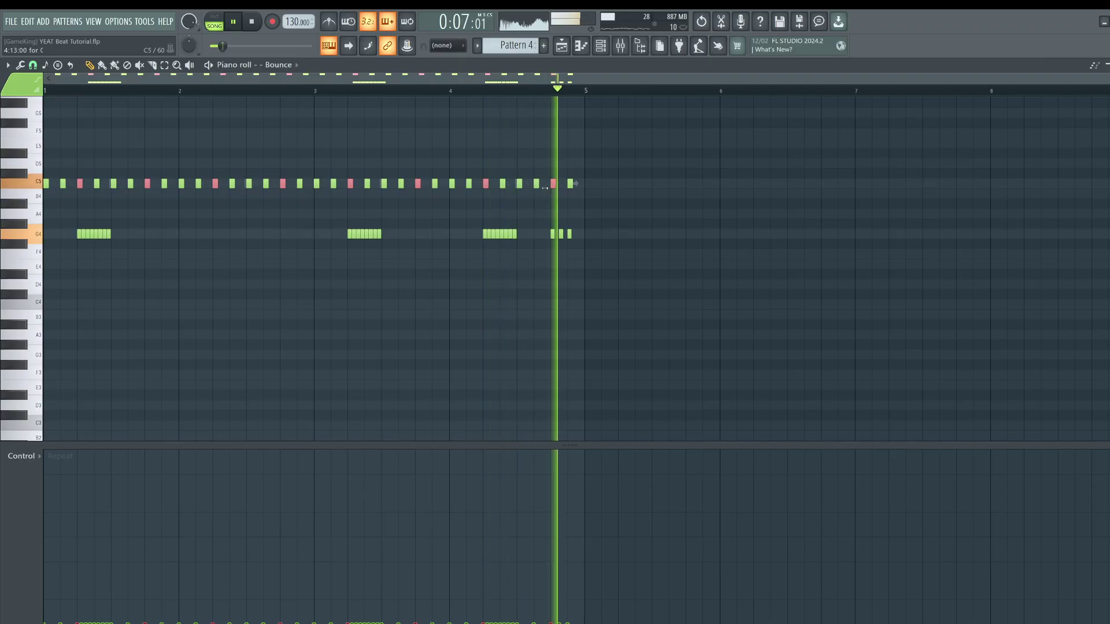
- Set the note repeat of the first three selected C5 notes to 1/16 (Step), checking each change with playback
left_click_drag(75, 513, 93, 512)
left_click(78, 538)
key("space")
key("space")
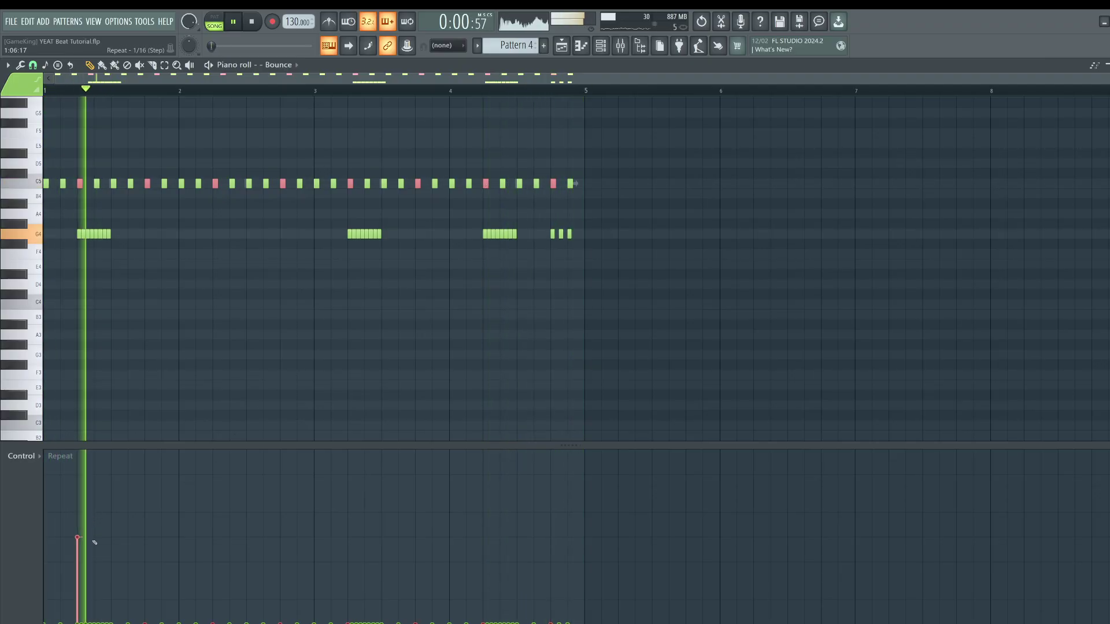
left_click(144, 549)
key("space")
key("space")
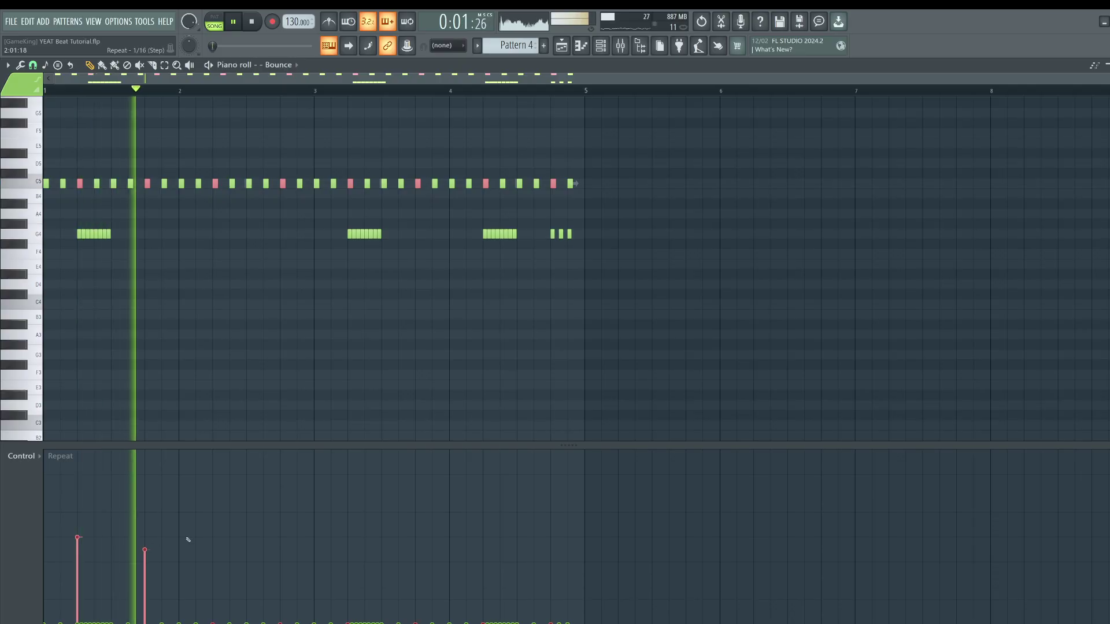
left_click(212, 549)
key("space")
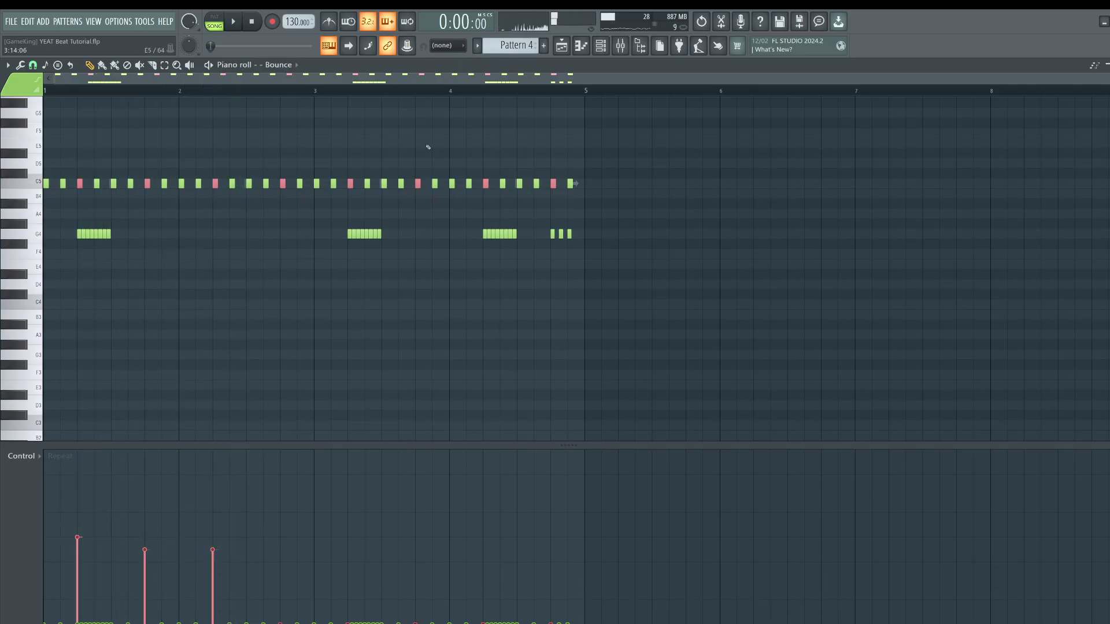
- Raise the note repeat of all eight selected C5 notes evenly to one step above 1/32 (Half step), auditioning the changes
key("space")
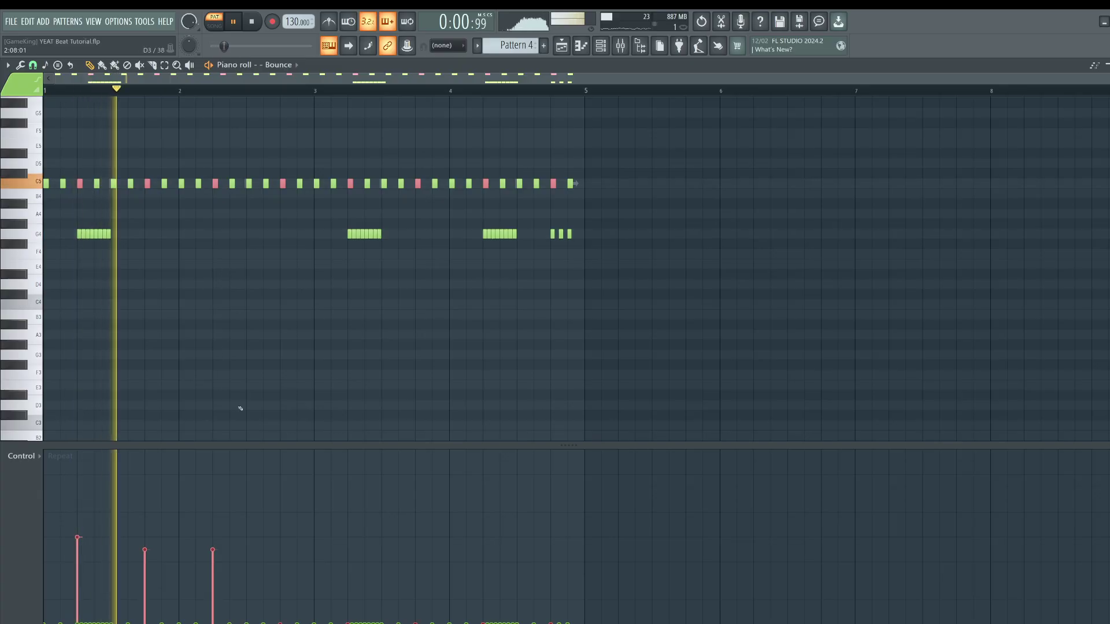
key("space")
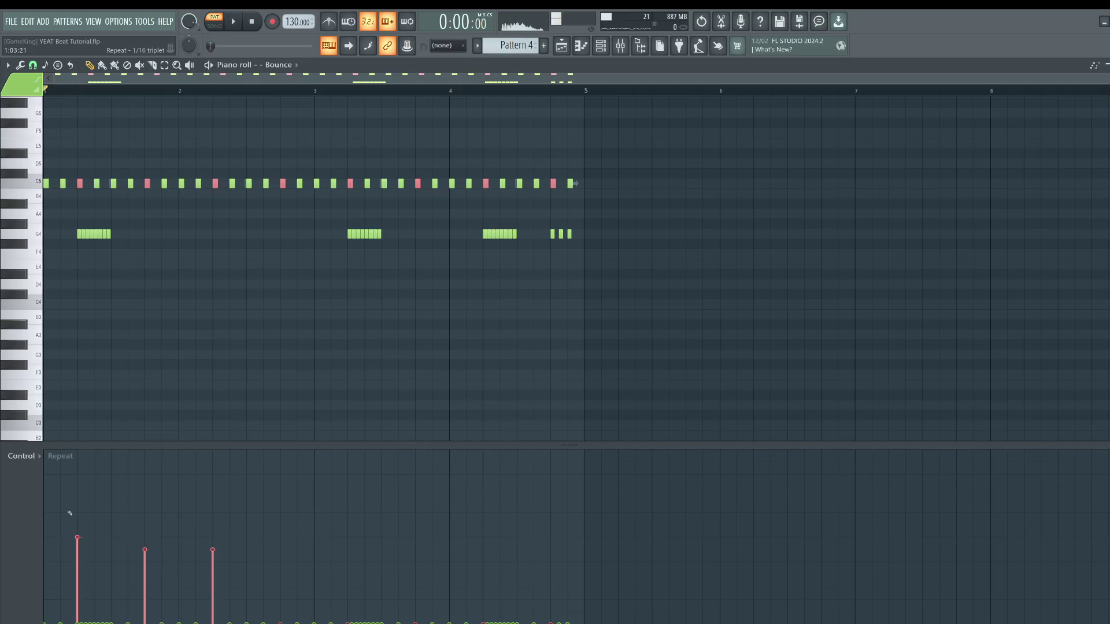
key("space")
mouse_move(70, 513)
left_mouse_down()
mouse_move(246, 495)
mouse_move(64, 490)
left_mouse_up()
key("space")
key("space")
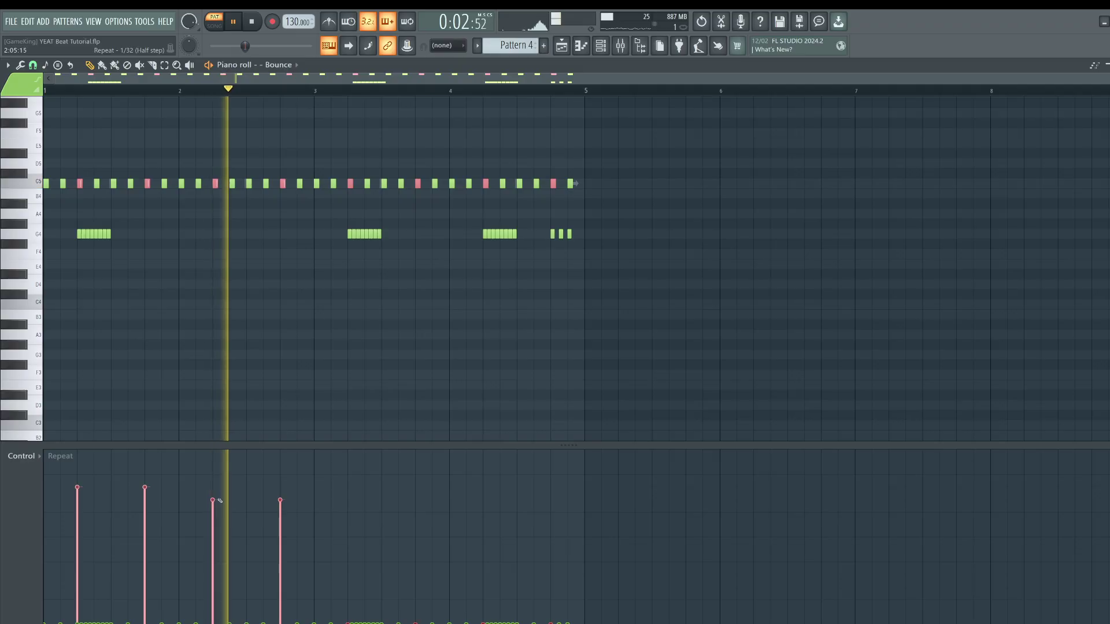
key("space")
key("space")
left_click_drag(317, 488, 634, 488)
key("space")
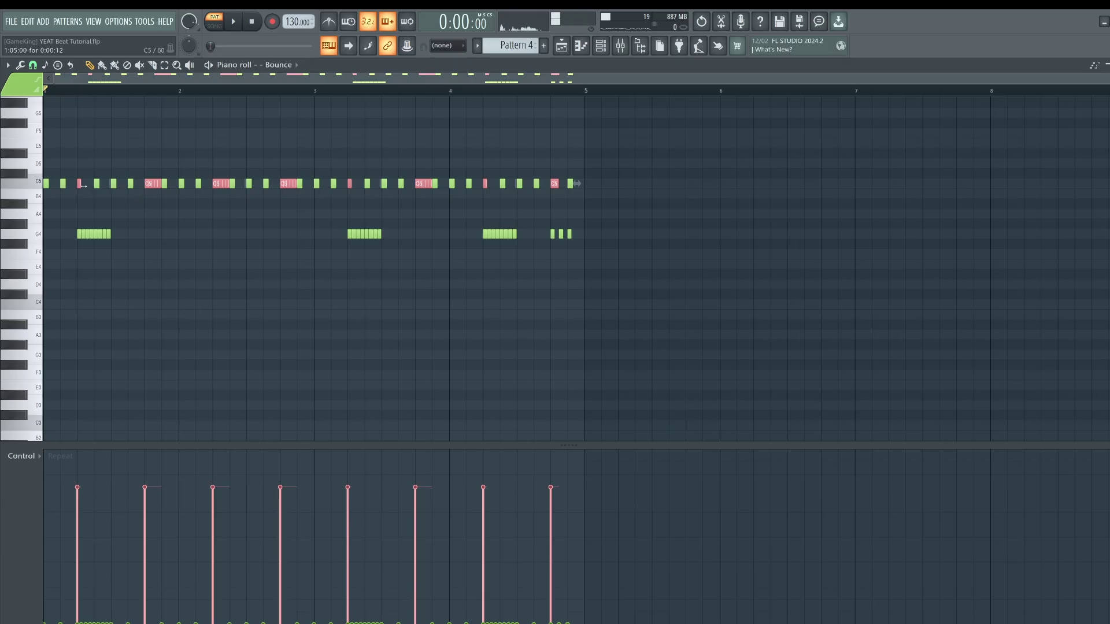
key("alt+l")
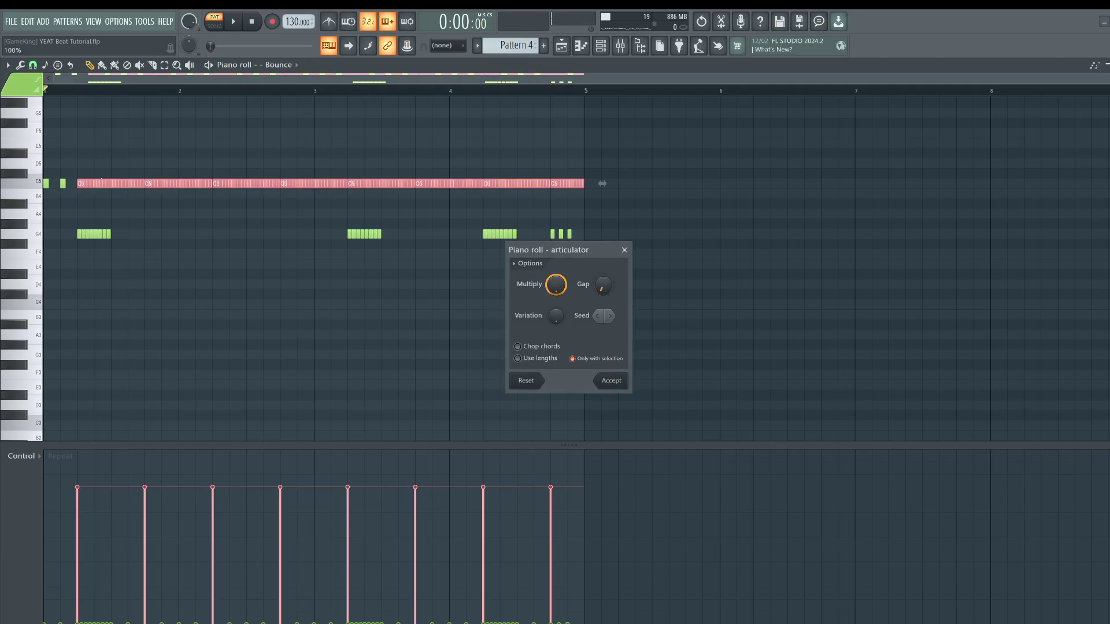
left_click(599, 358)
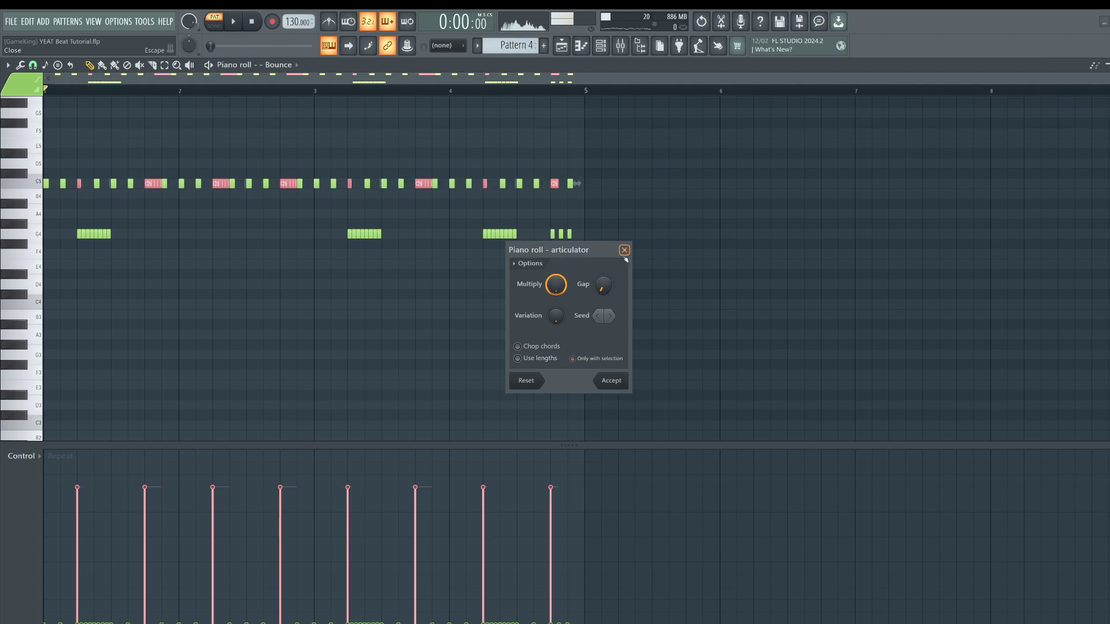
left_click(624, 252)
- Adjust the repeated C5 notes on beats 2 and 4 one by one to half a beat long, with the pattern playing
left_click(82, 184)
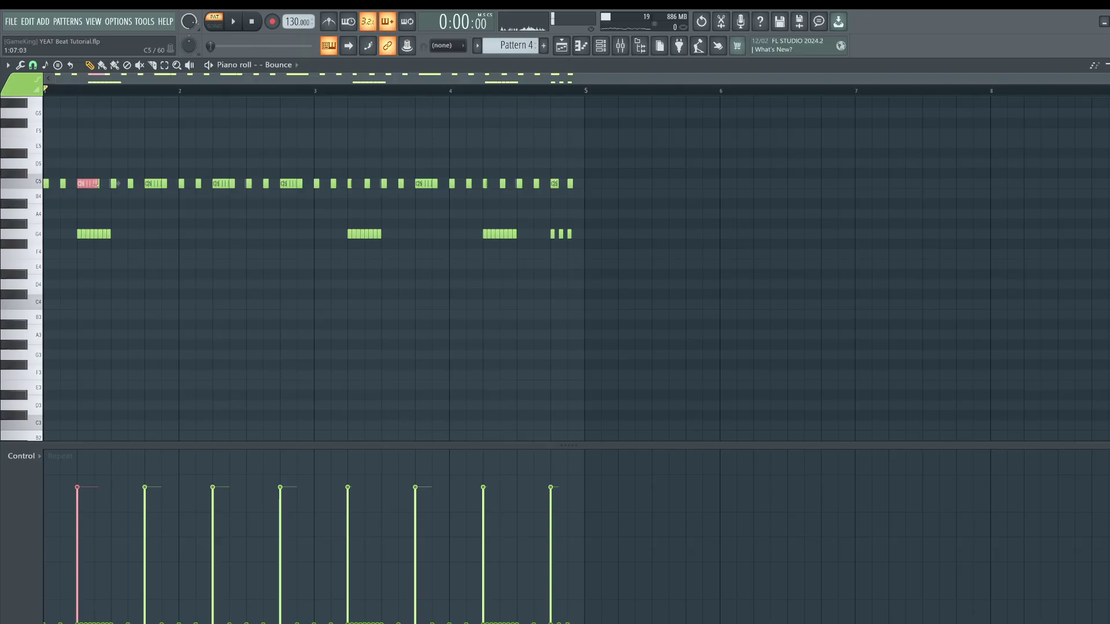
key("space")
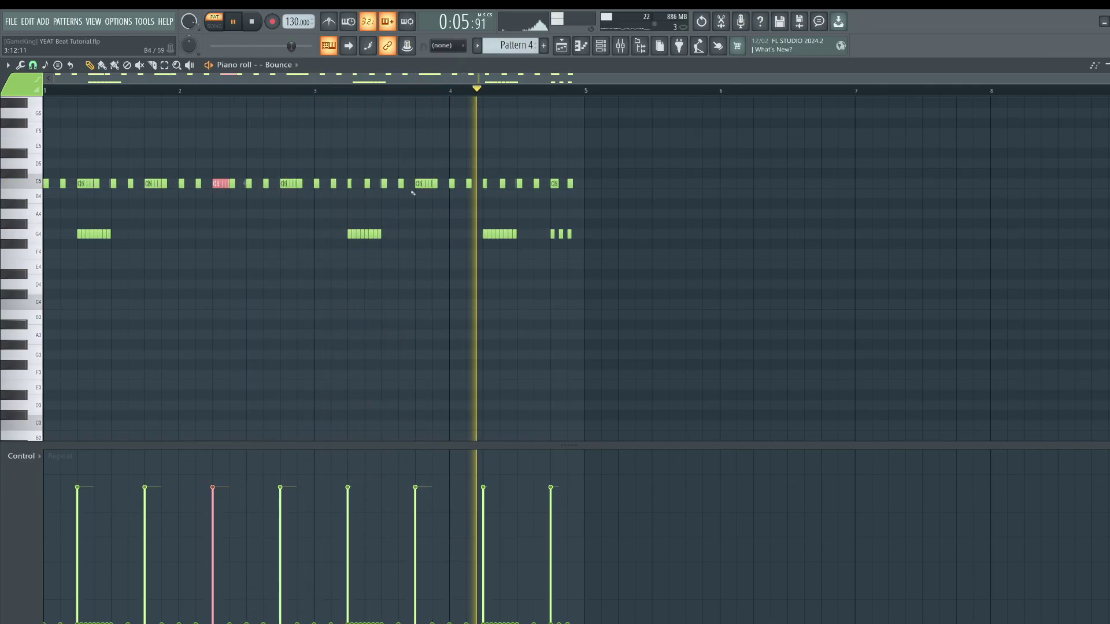
left_click(353, 184)
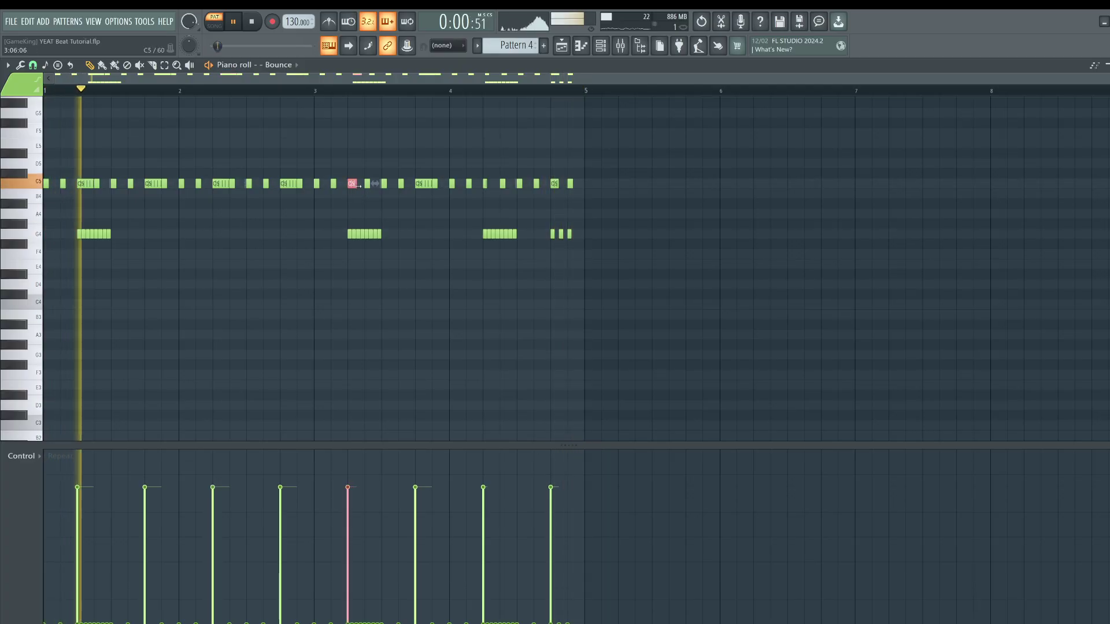
left_click_drag(359, 186, 366, 186)
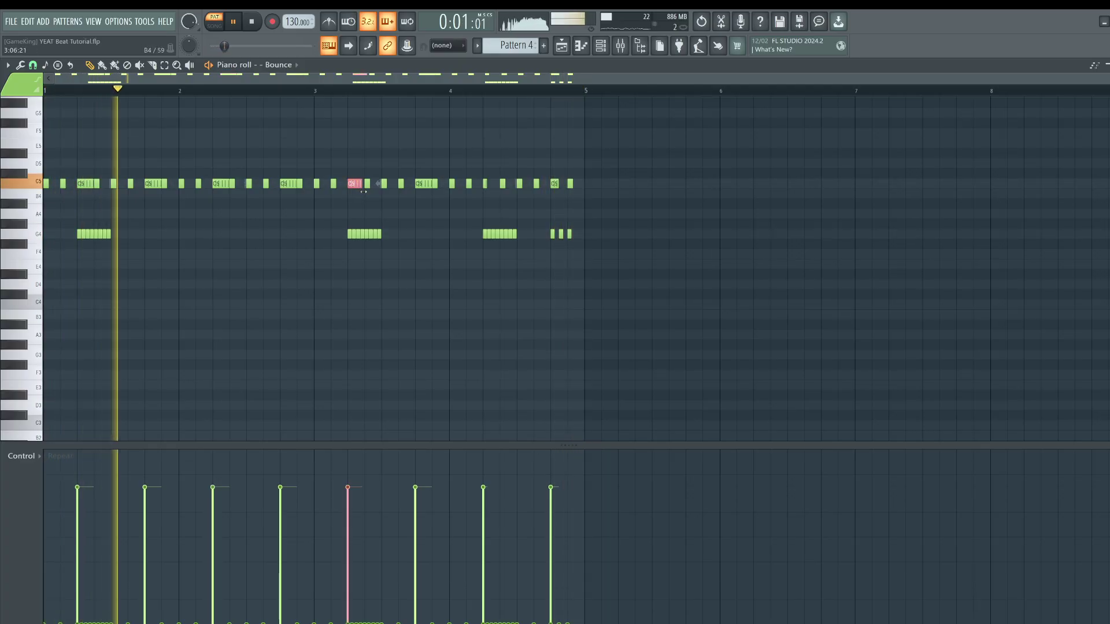
left_click(485, 184)
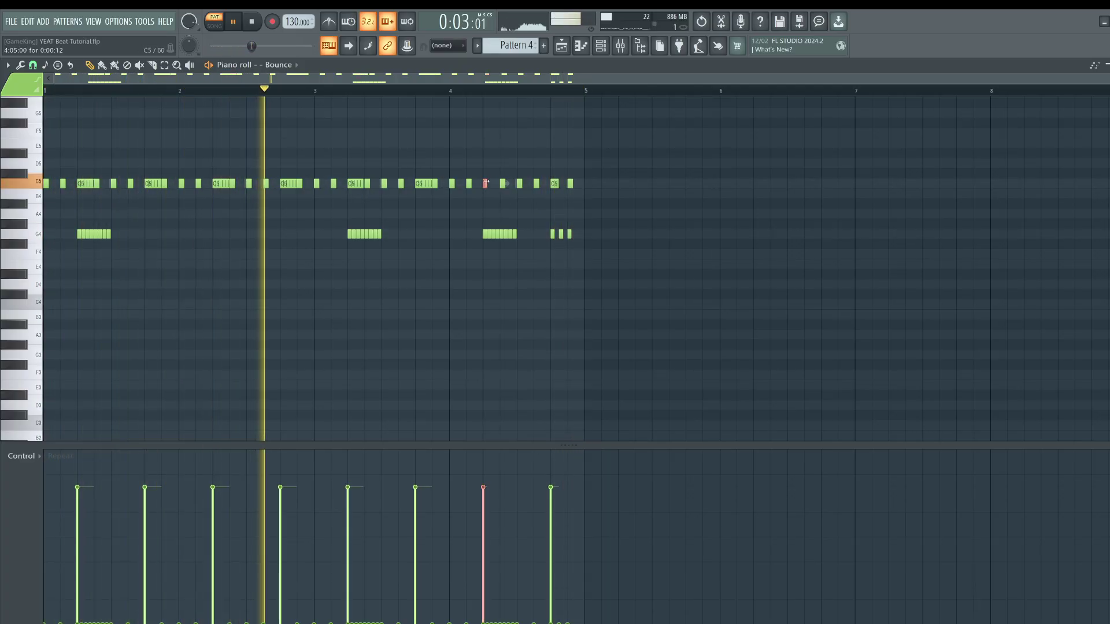
left_click(555, 184)
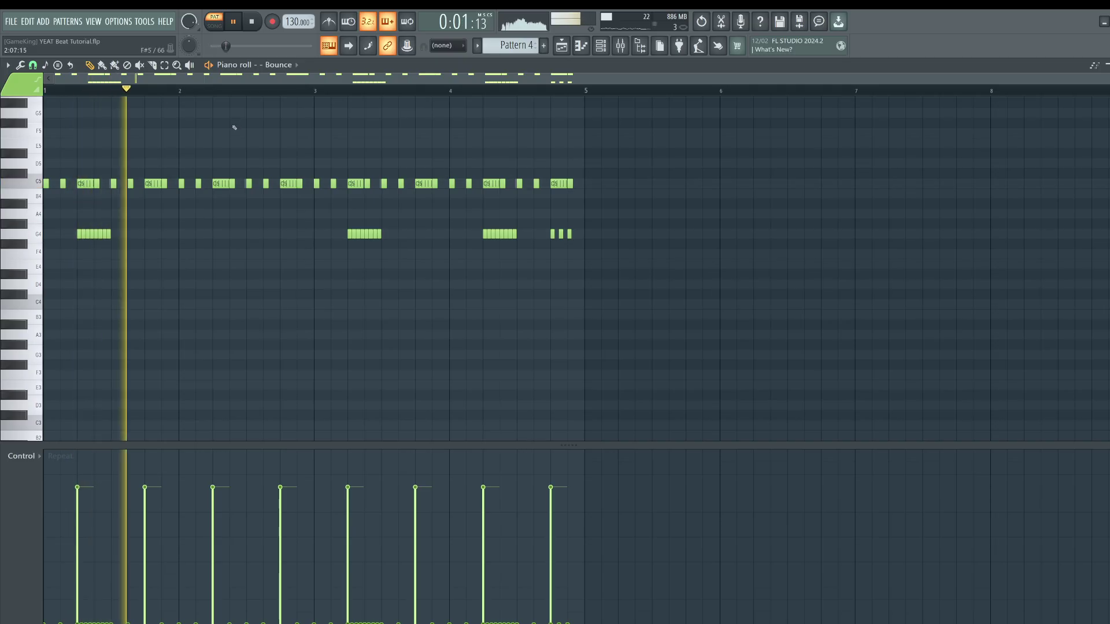
- Play the full arrangement from the start with the new rhythm and save the project
left_click(561, 47)
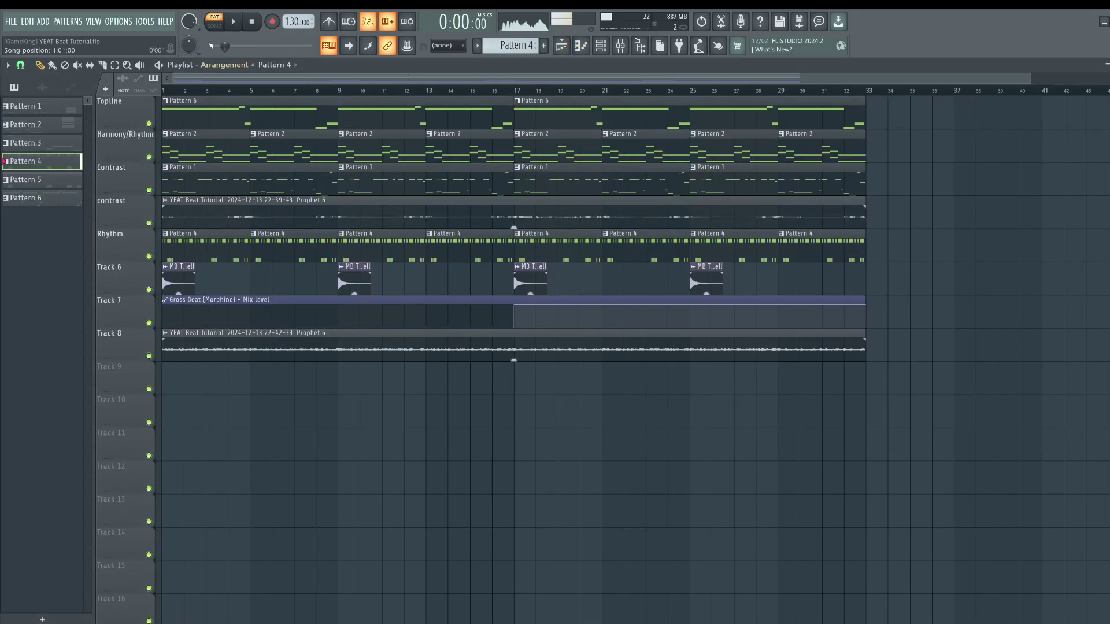
key("space")
key("F6")
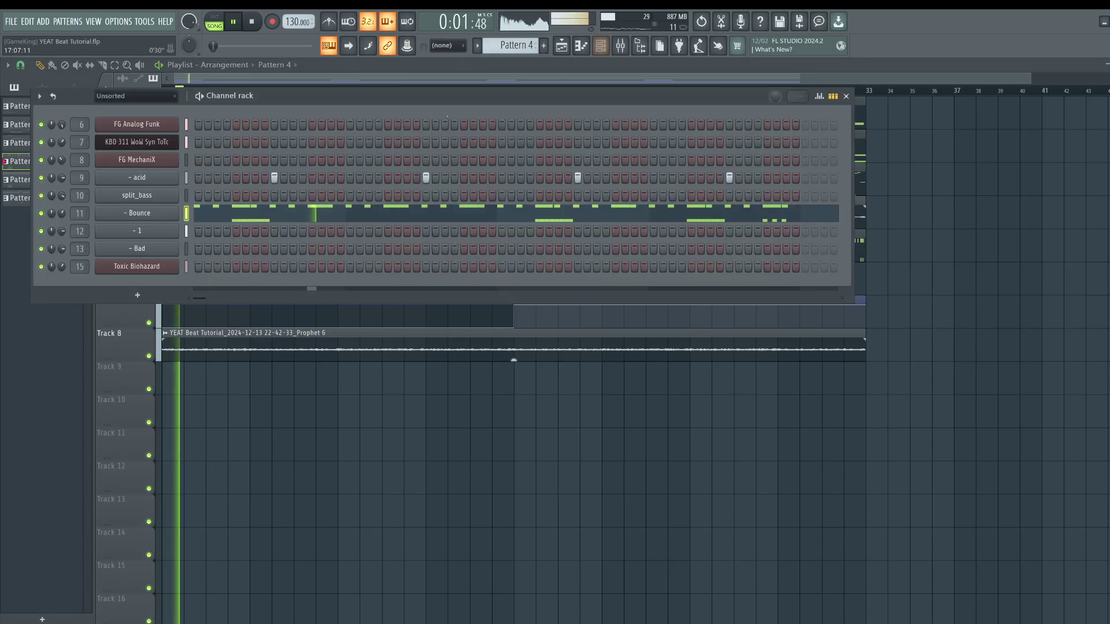
key("F6")
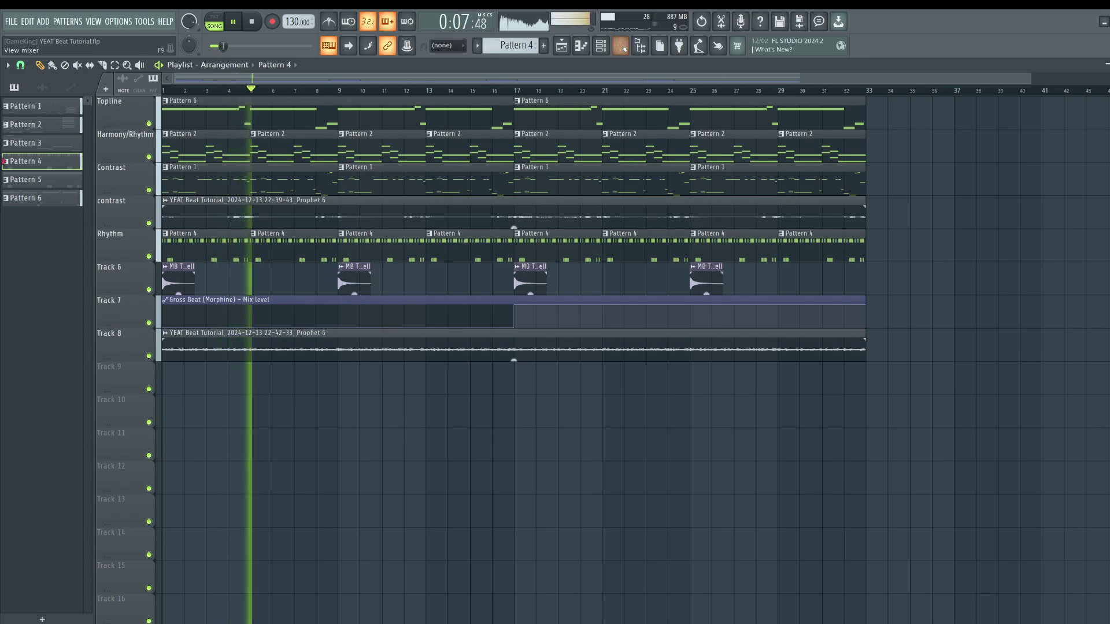
key("F9")
key("F9")
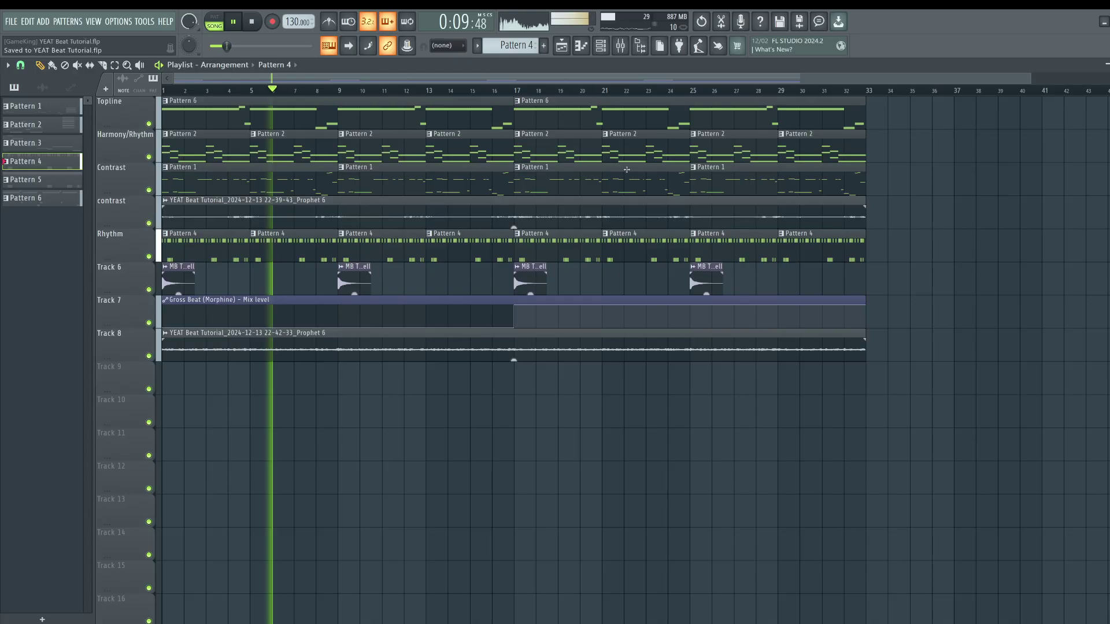
key("F9")
key("F9")
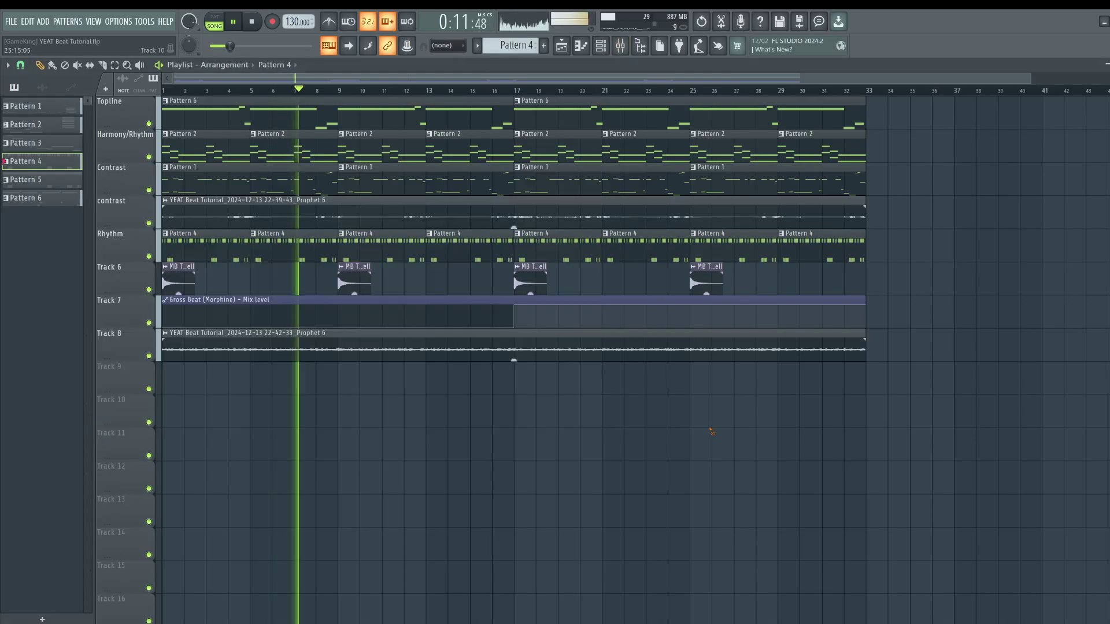
key("space")
- Make the Contrast track's Pattern 1 clip at bar 17 unique and replace the clip at bar 25 with the new pattern
right_click(519, 167)
left_click(543, 267)
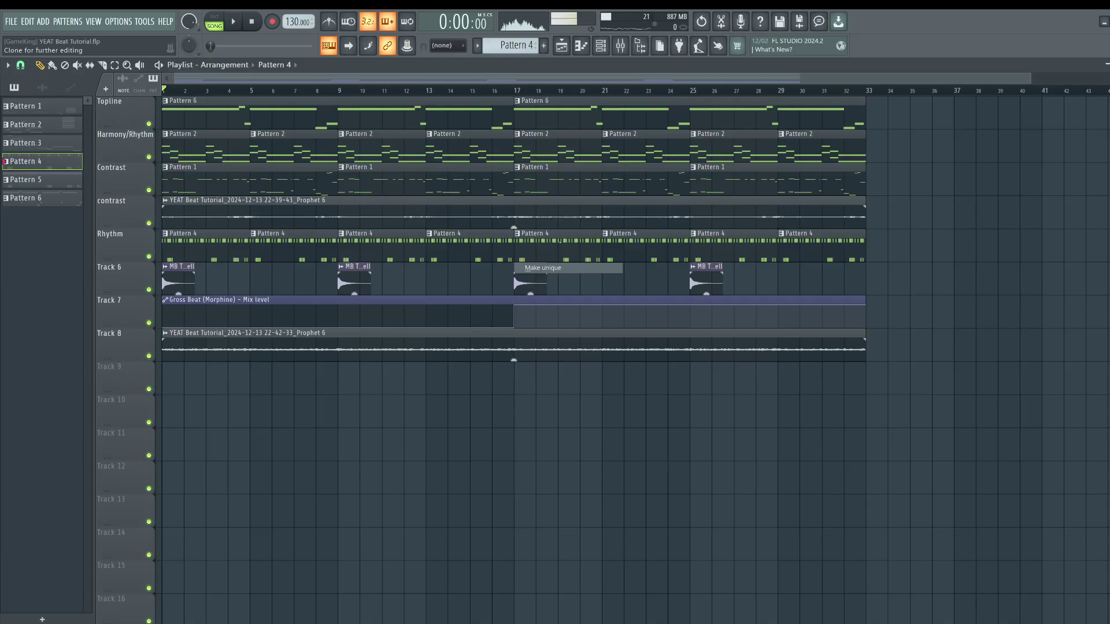
right_click(732, 178)
left_click_drag(729, 181, 694, 183)
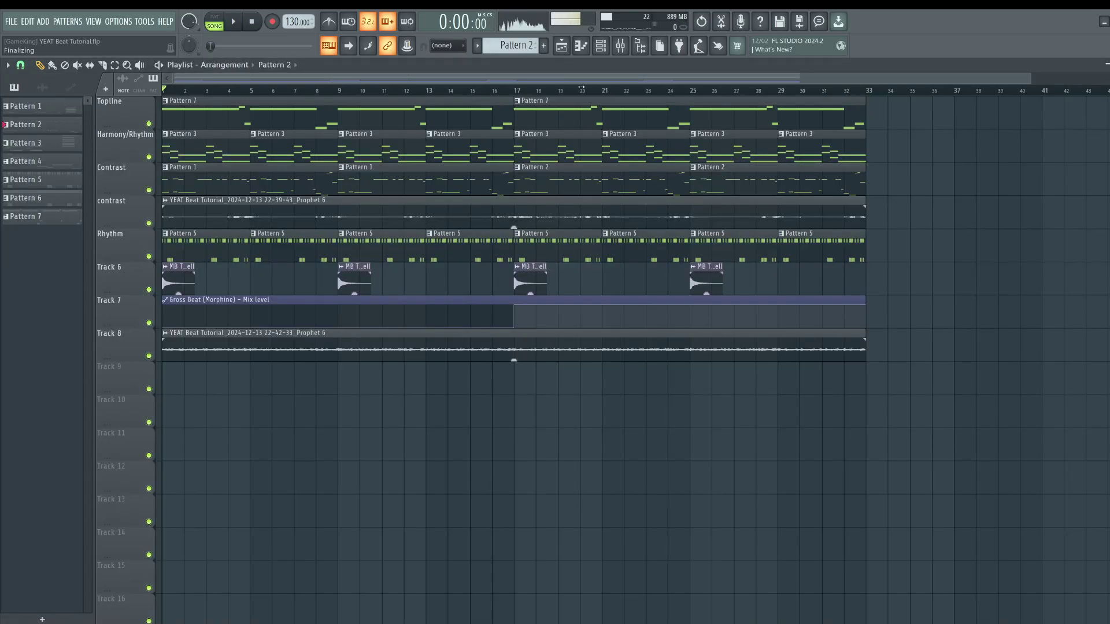
- Delete the FG Analog Funk notes from Pattern 2 and play the arrangement
left_click(600, 45)
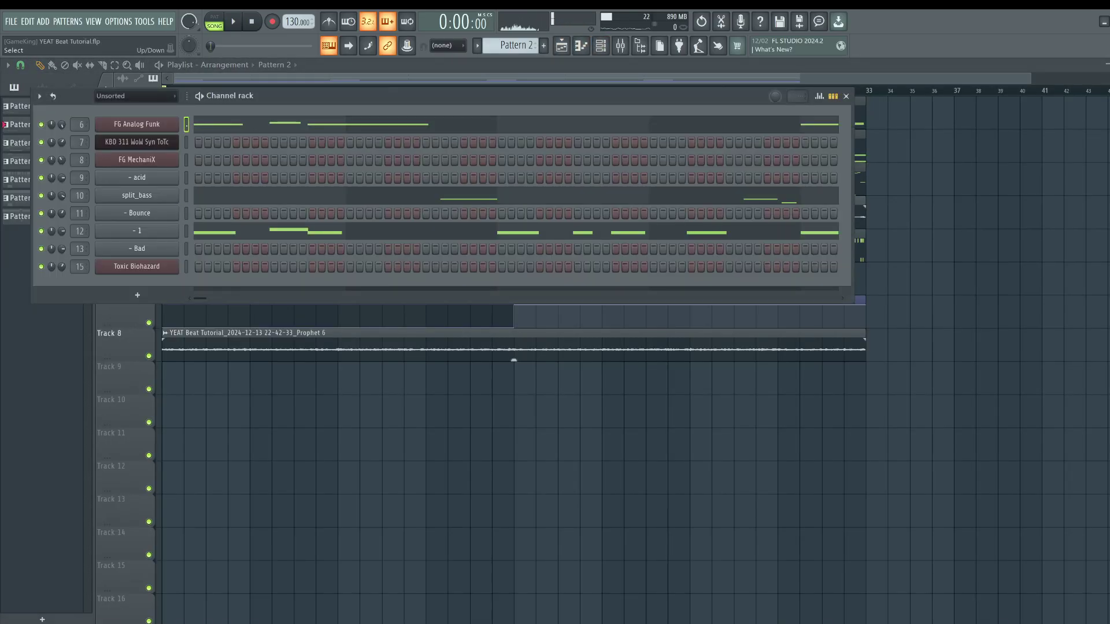
key("space")
key("F6")
- Listen from bar 17 and examine the Gross Beat settings on the melody mixer track
right_click(515, 104)
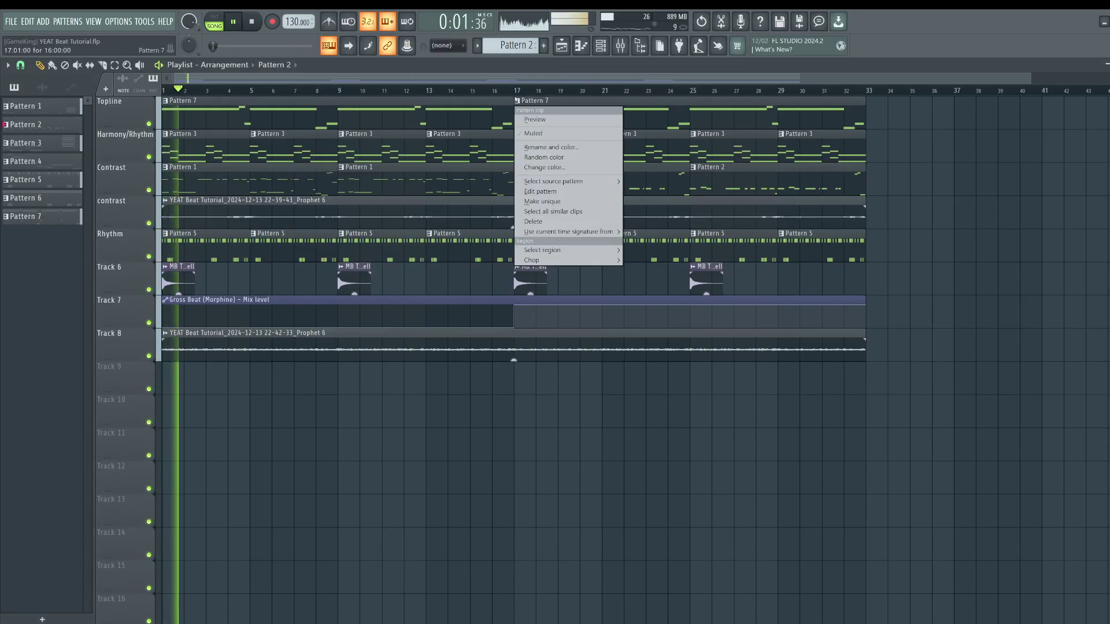
left_click(514, 91)
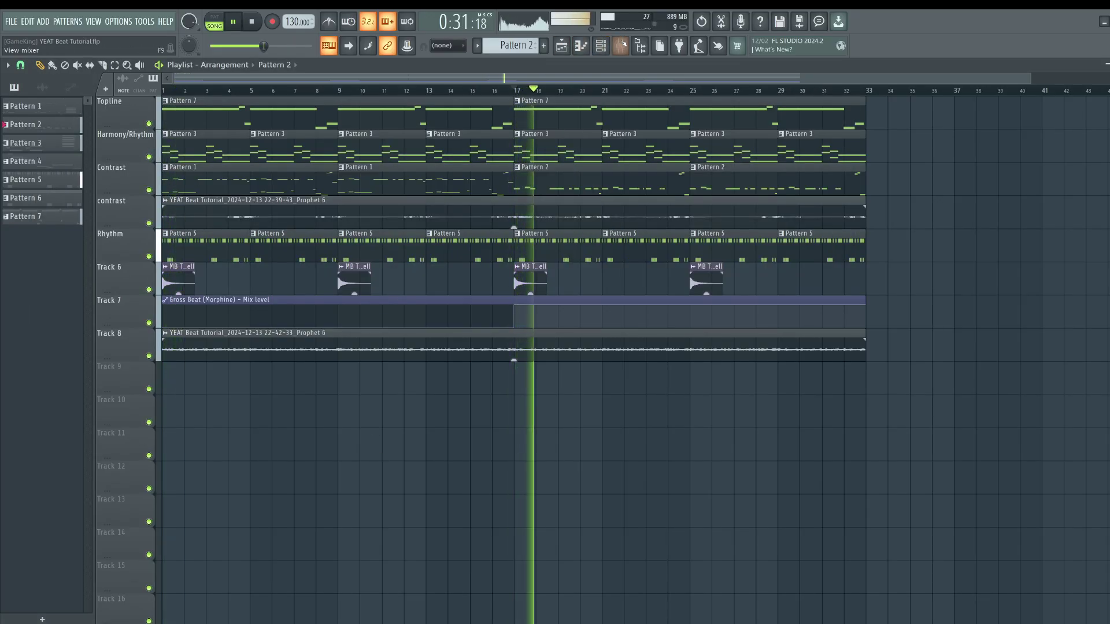
left_click(620, 46)
key("F9")
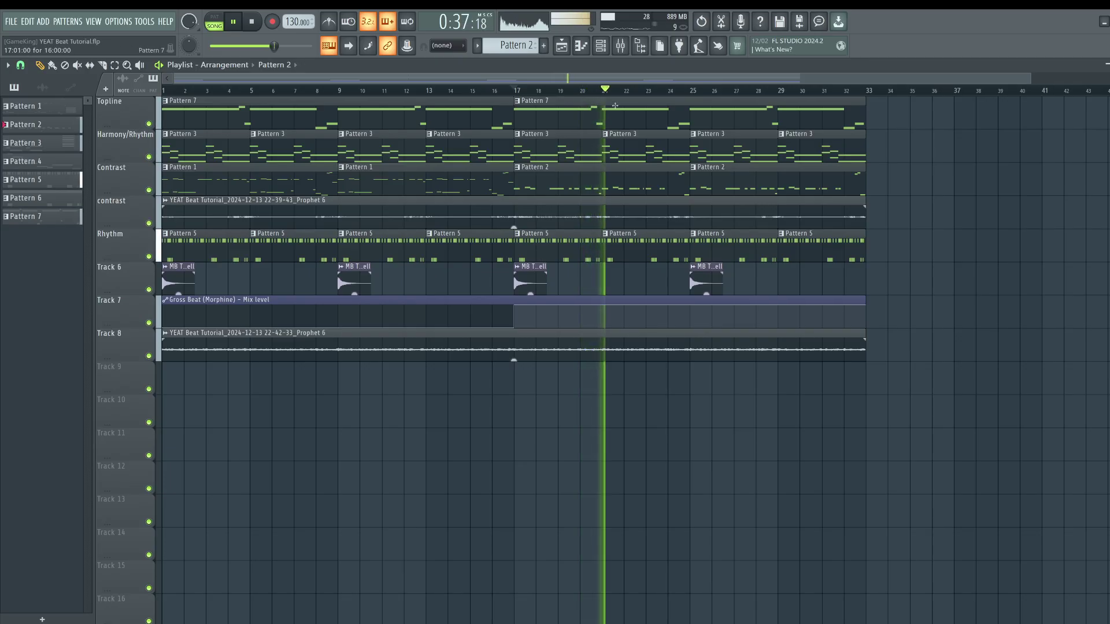
key("F9")
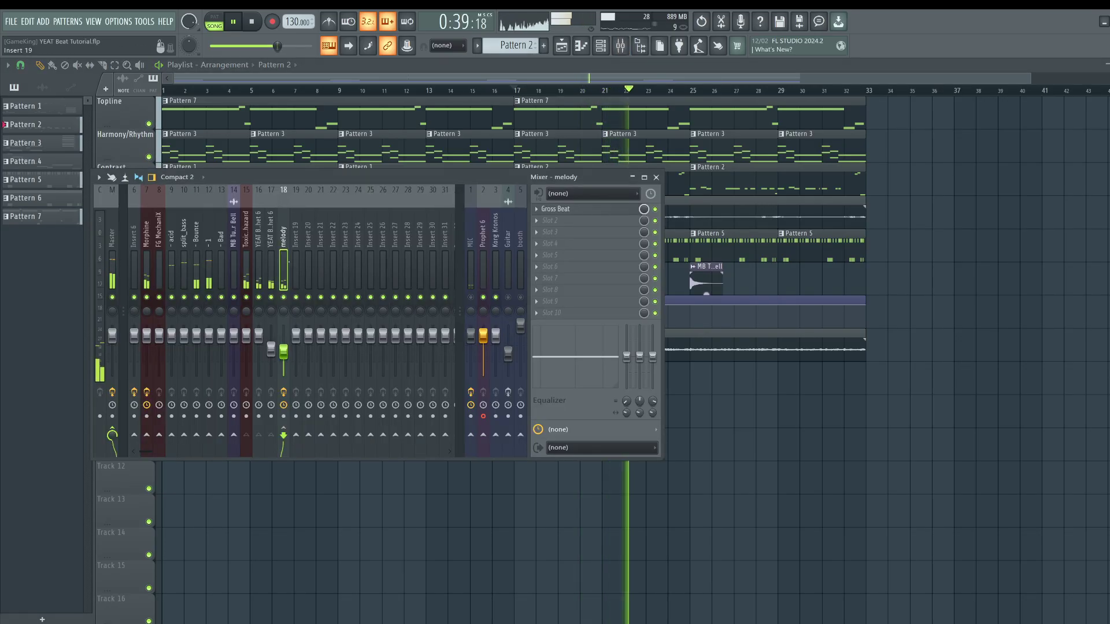
left_click(581, 211)
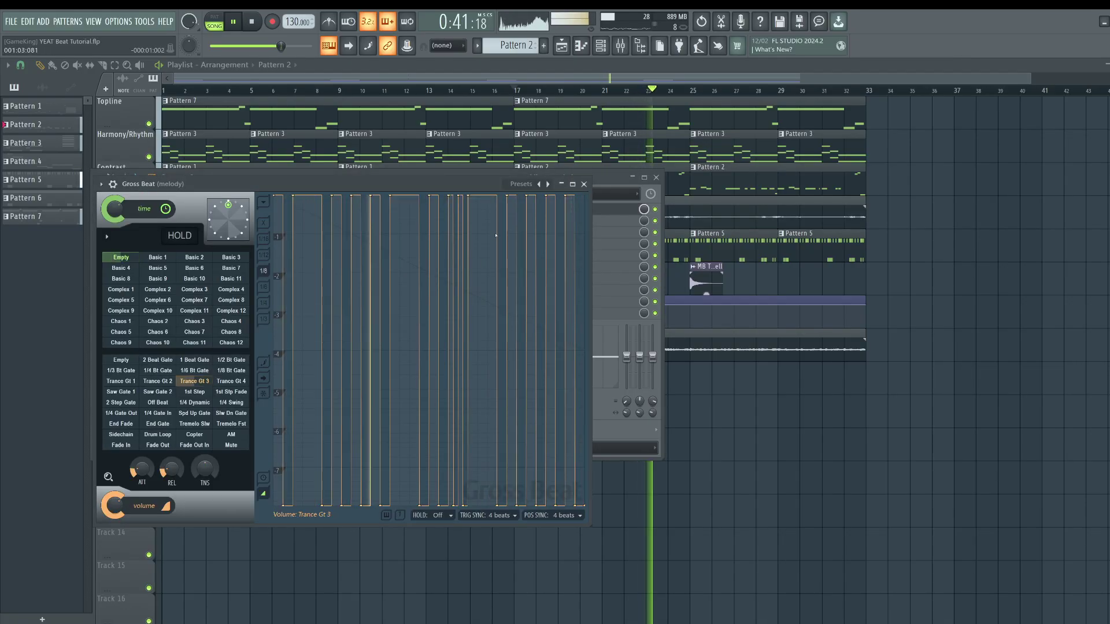
left_click(584, 184)
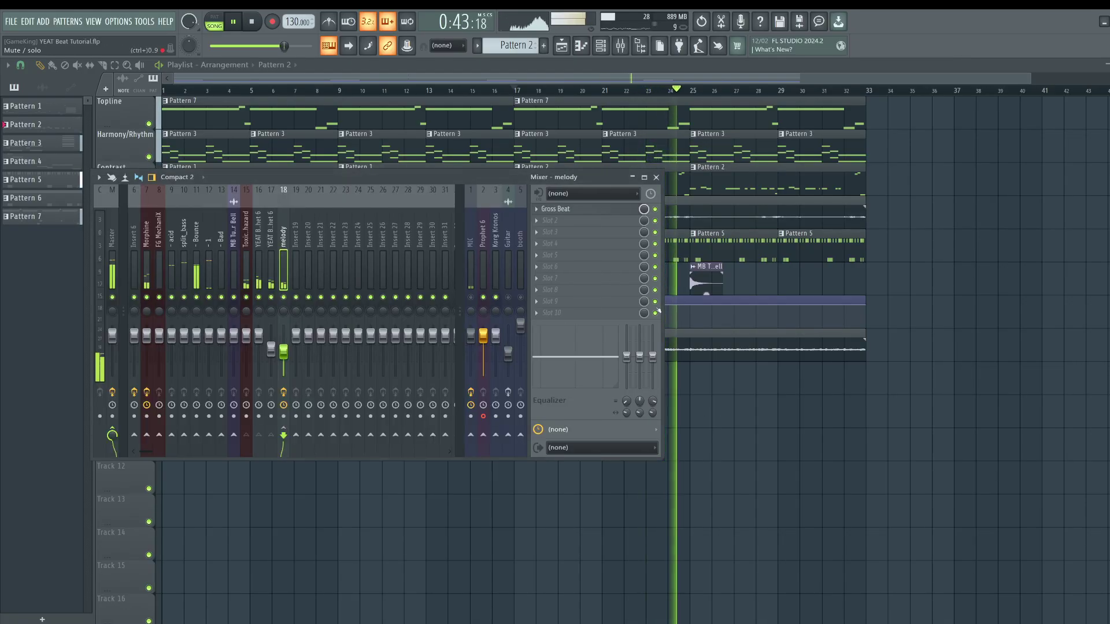
key("F9")
- Slice the Prophet 6 audio clip on Track 8 at bar 17 and delete its first half
left_click(102, 66)
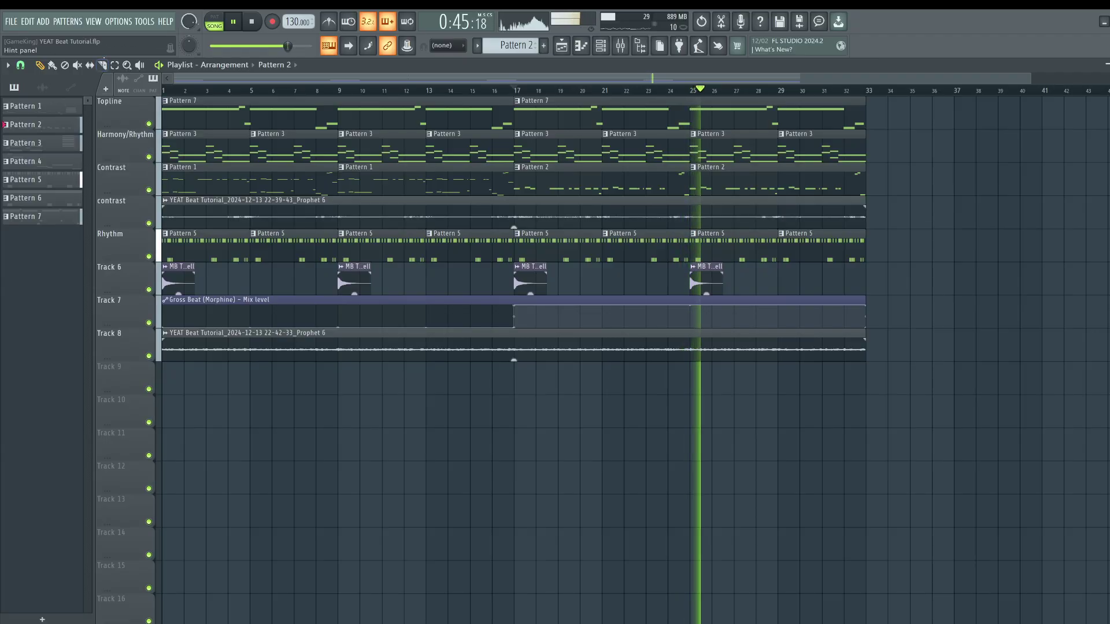
left_click_drag(514, 341, 513, 361)
right_click(497, 351)
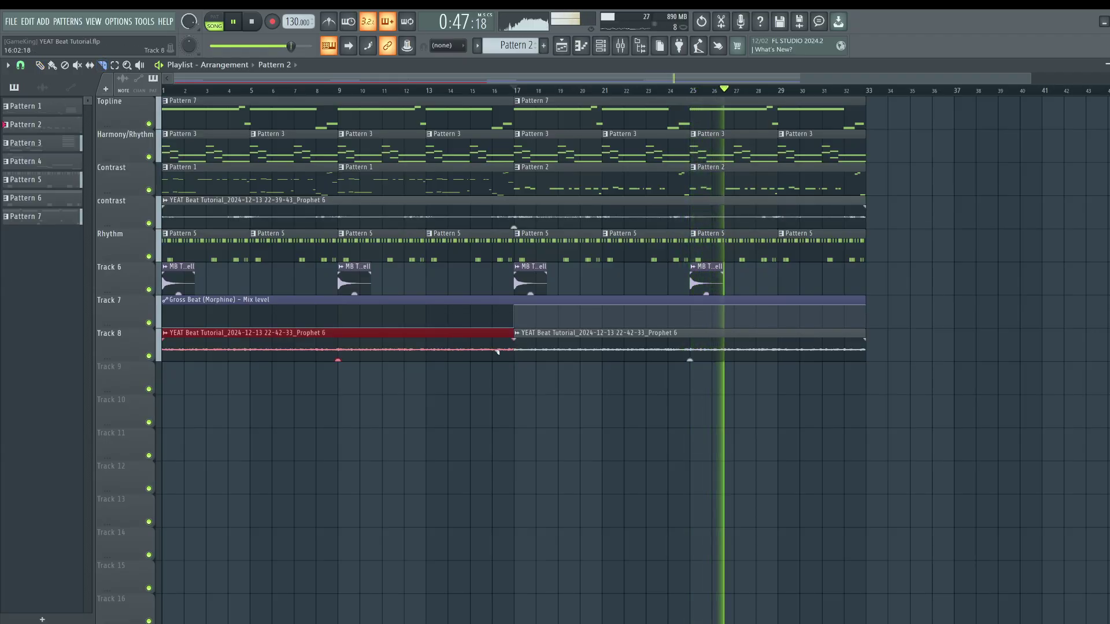
key("F9")
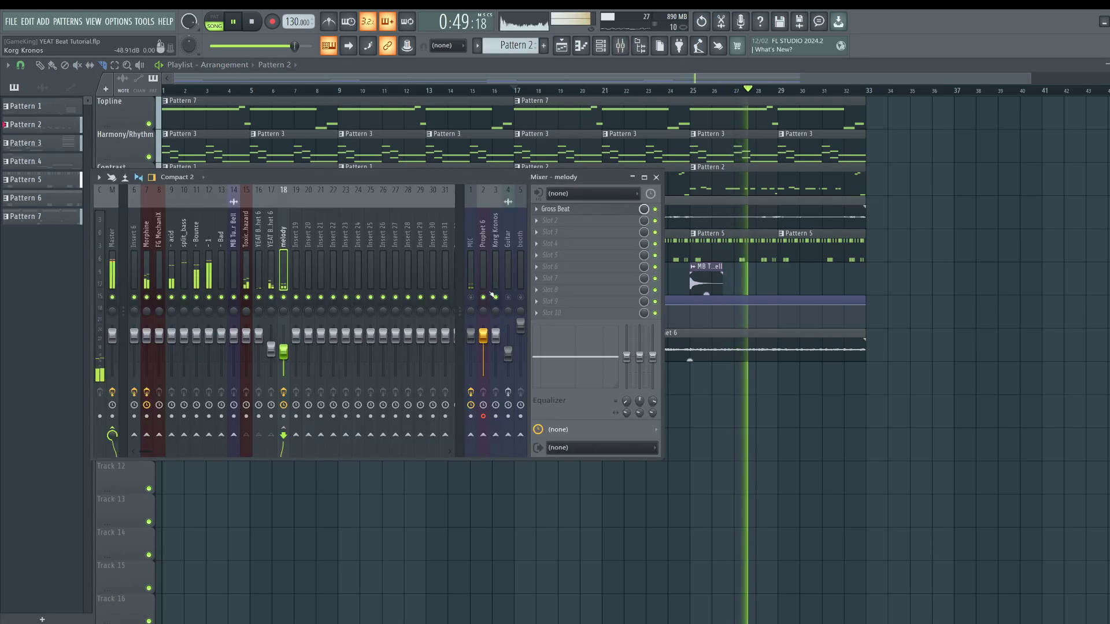
key("F9")
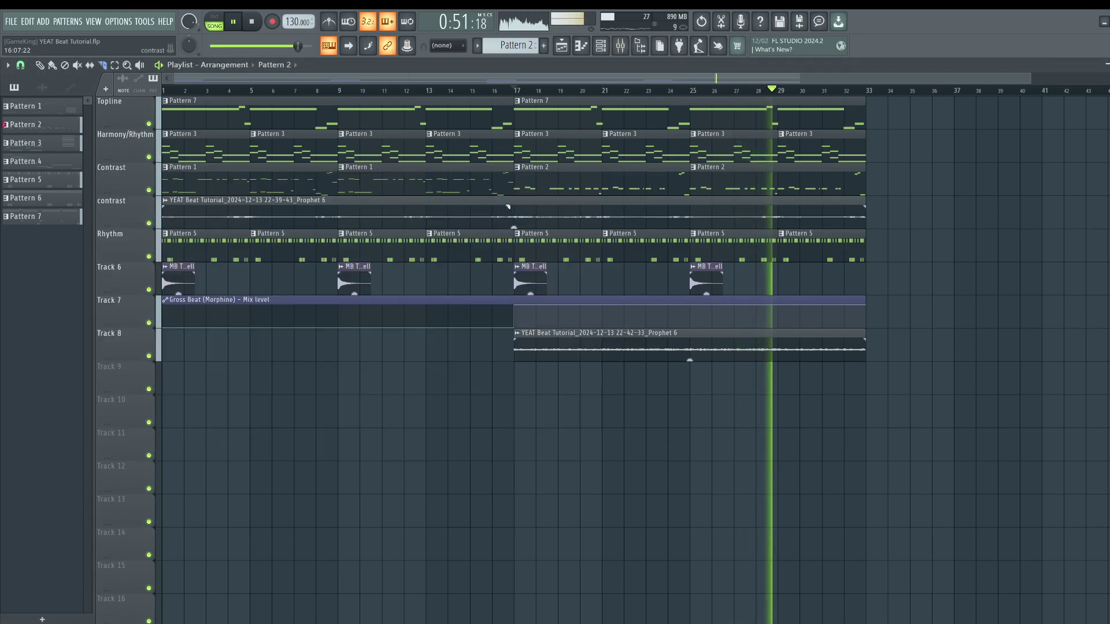
- Play the Harmony/Rhythm track soloed from the start, then restore all tracks
left_click(234, 22)
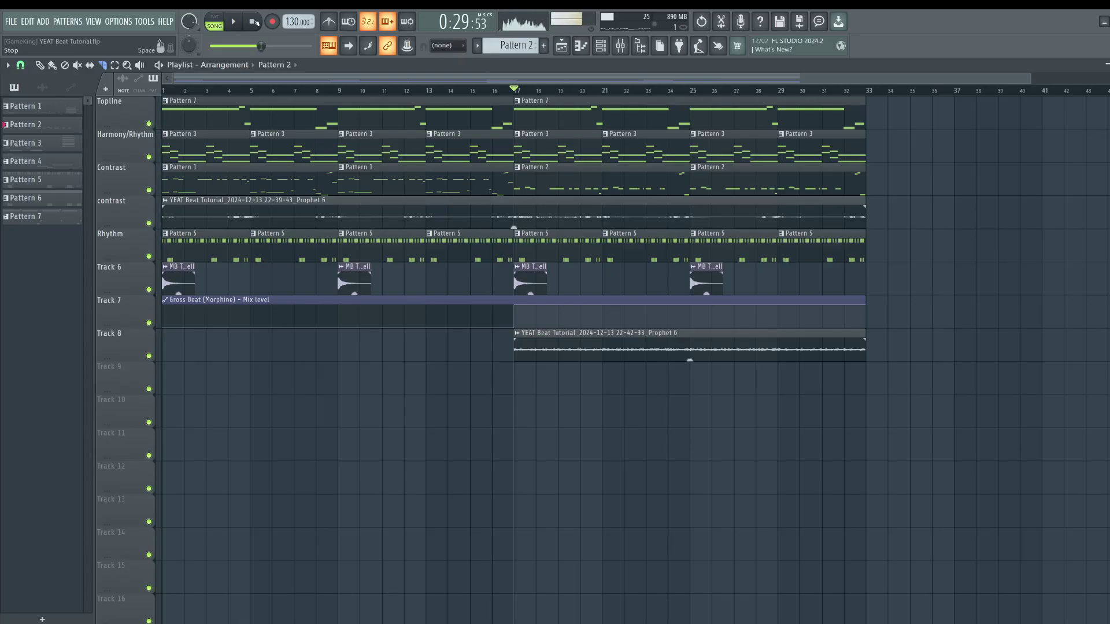
left_click(233, 24)
left_click(149, 157, "ctrl")
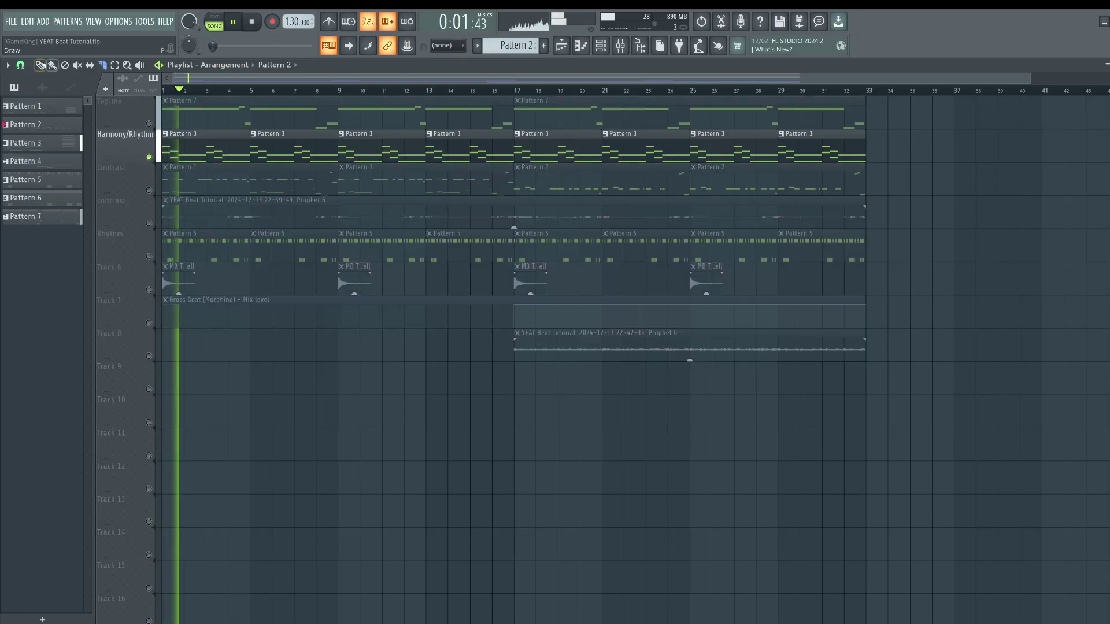
key("space")
left_click(149, 157, "ctrl")
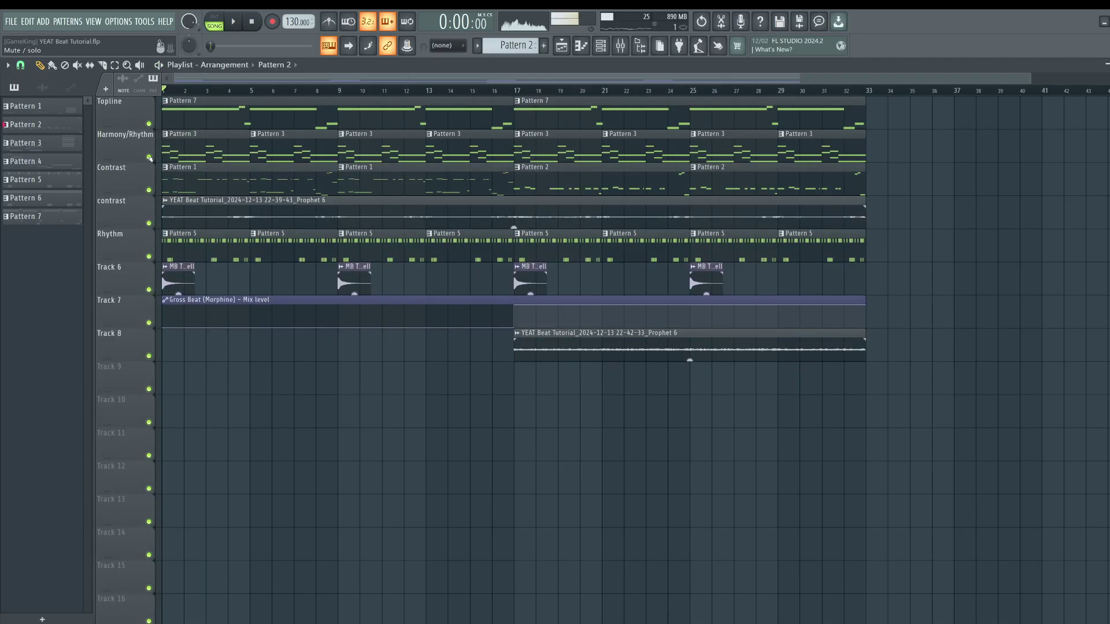
- Play the arrangement from the start and examine the KBD 311 WoW Syn ToTc synth's PoiZone settings
left_click(601, 45)
key("space")
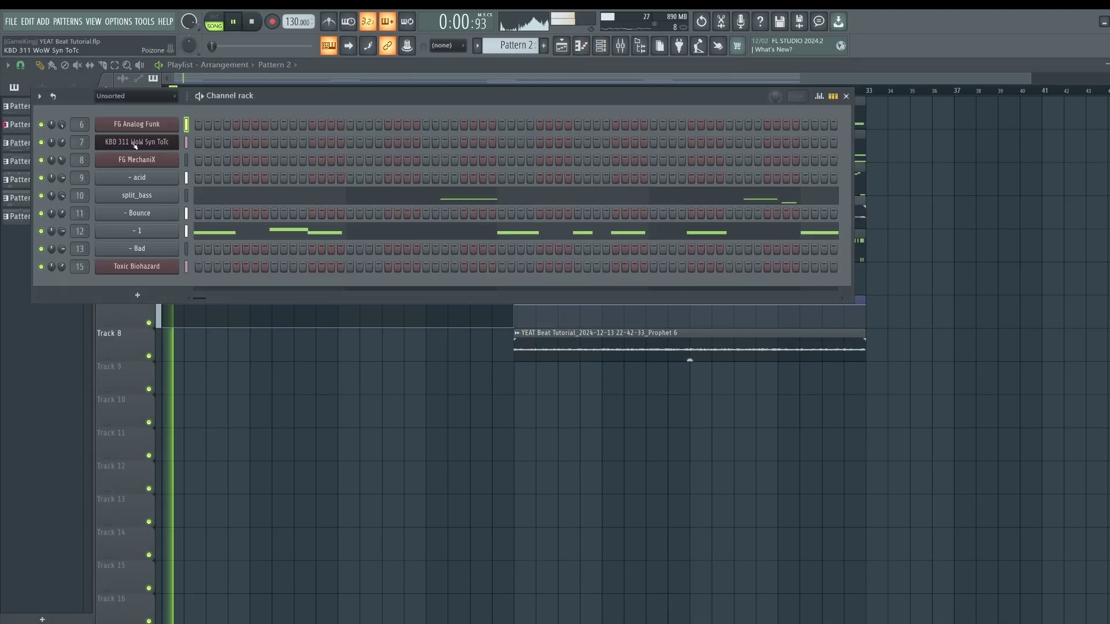
left_click(136, 143)
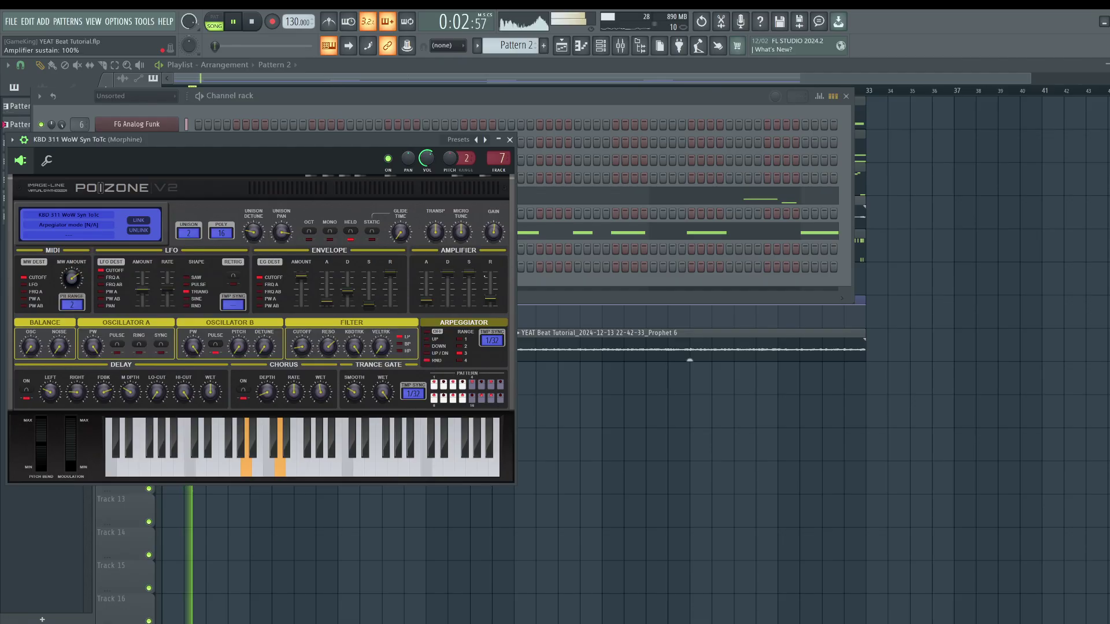
left_click(509, 140)
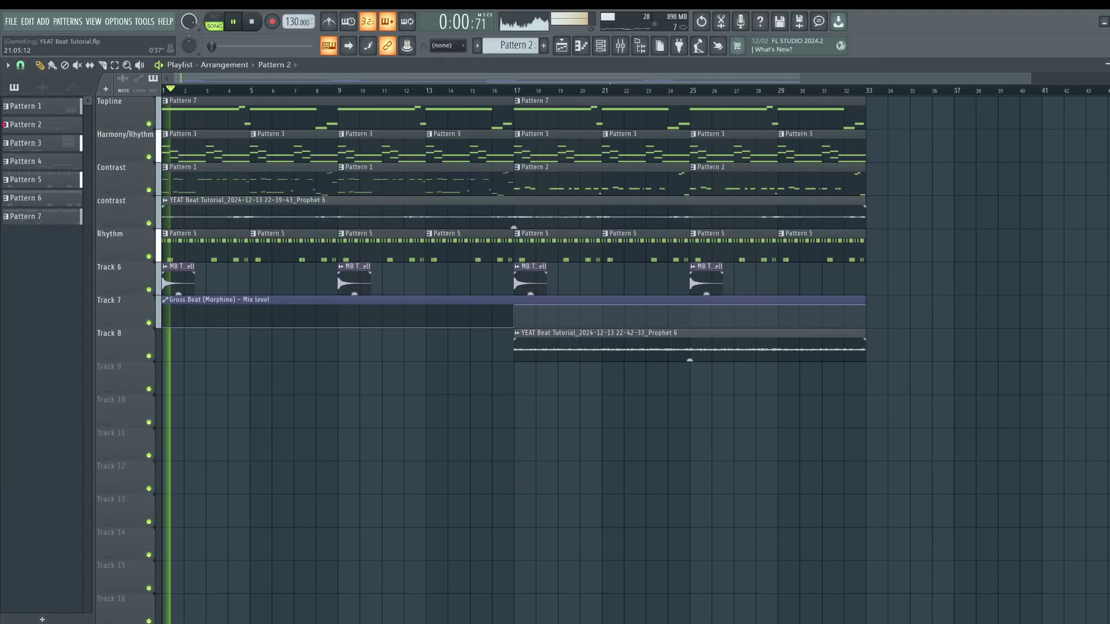
- Keep the arrangement playing while examining the mixer levels and the effects on Insert 6
key("F9")
key("F9")
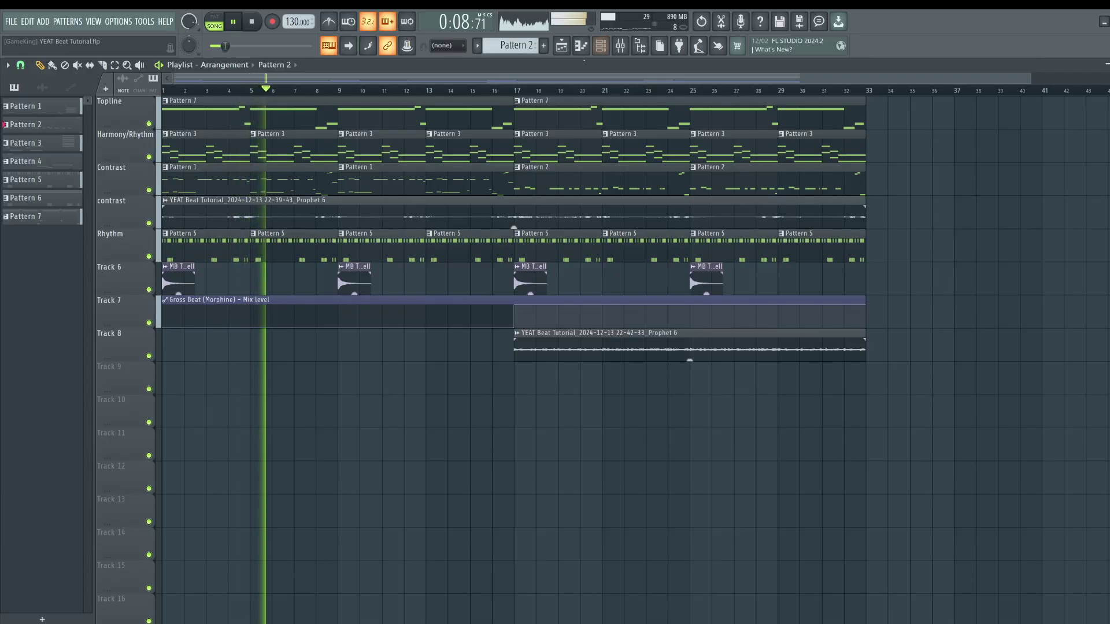
left_click(621, 46)
left_click(136, 237)
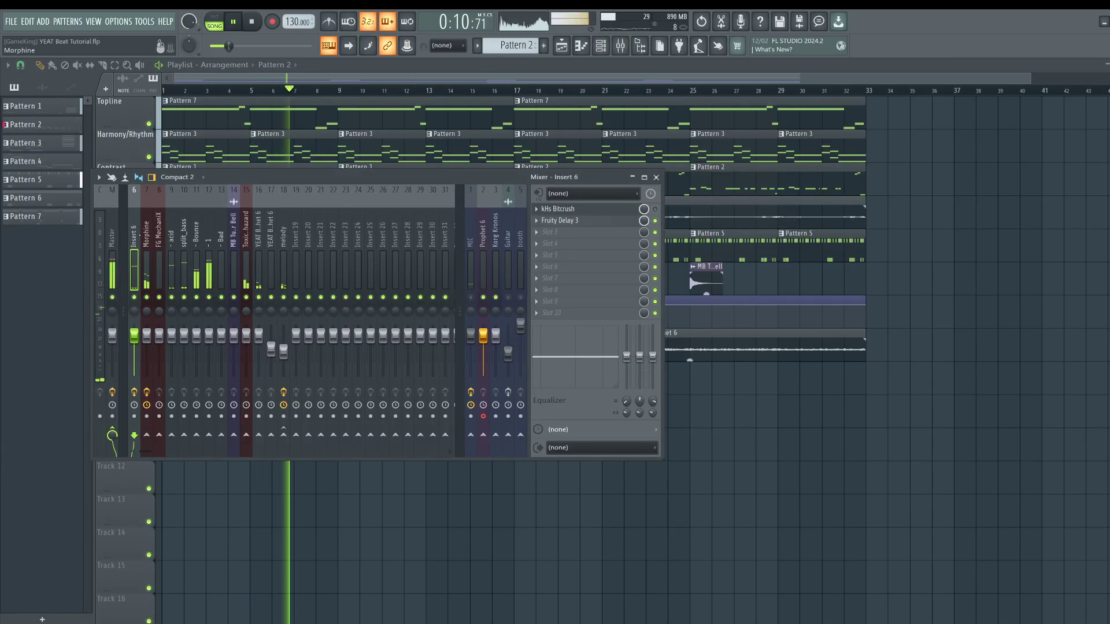
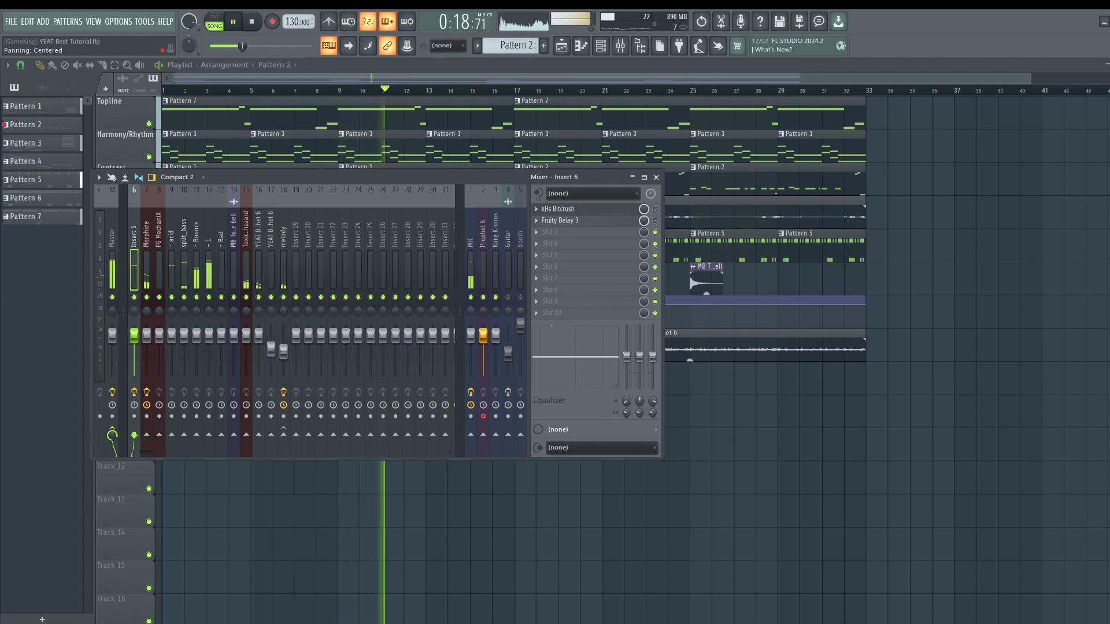
key("F9")
key("F9")
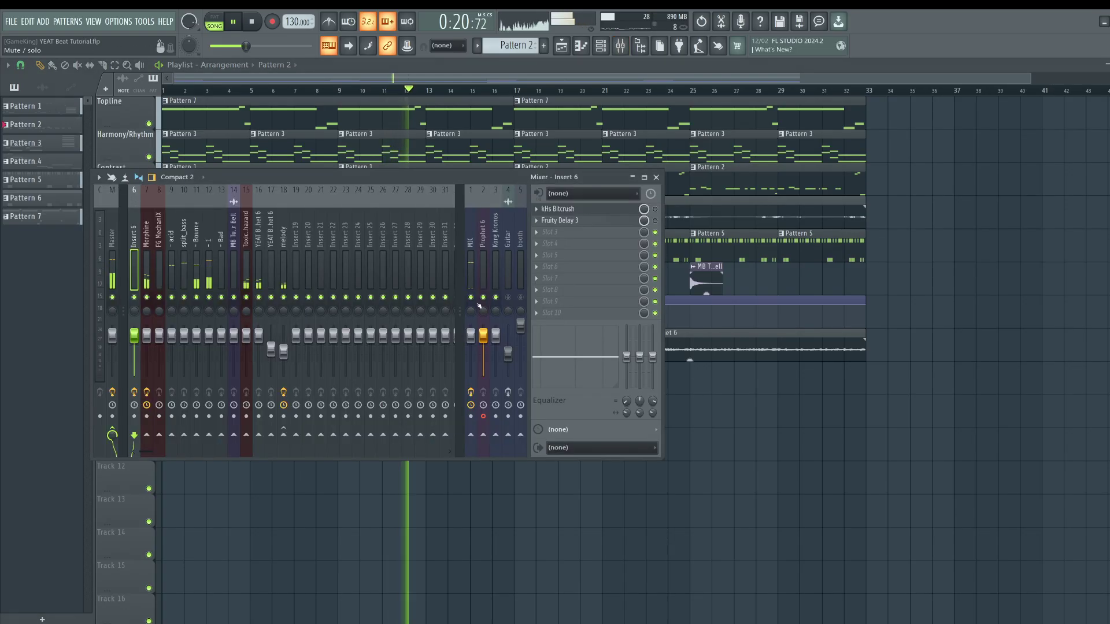
key("F9")
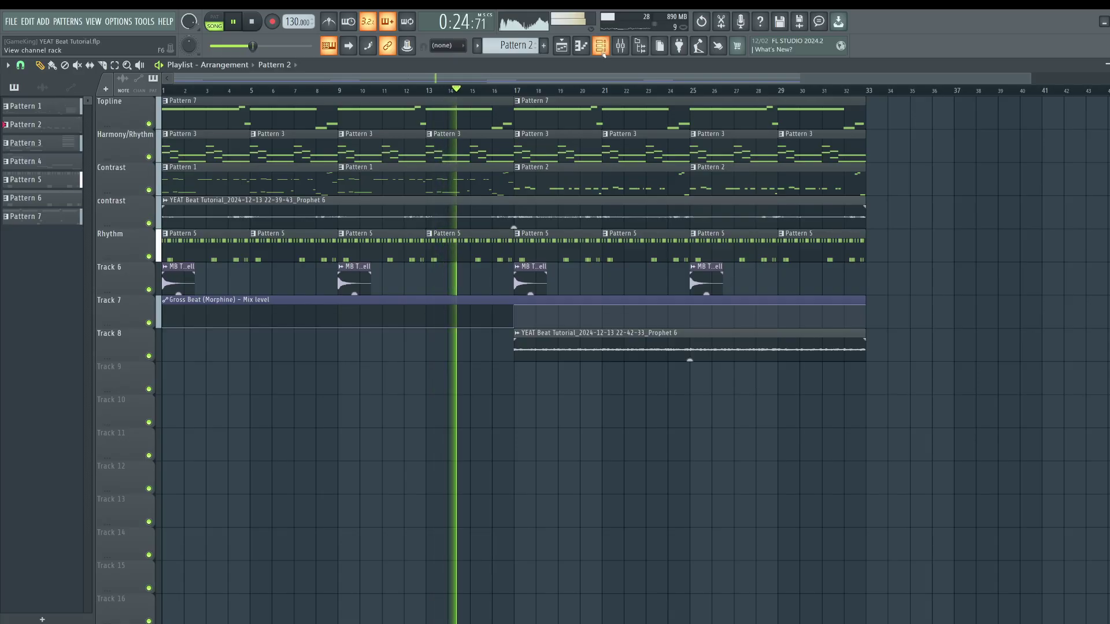
- Audition samples in the Yeat Essentials 808s folder and load "- crshd" into a new channel
left_click(638, 45)
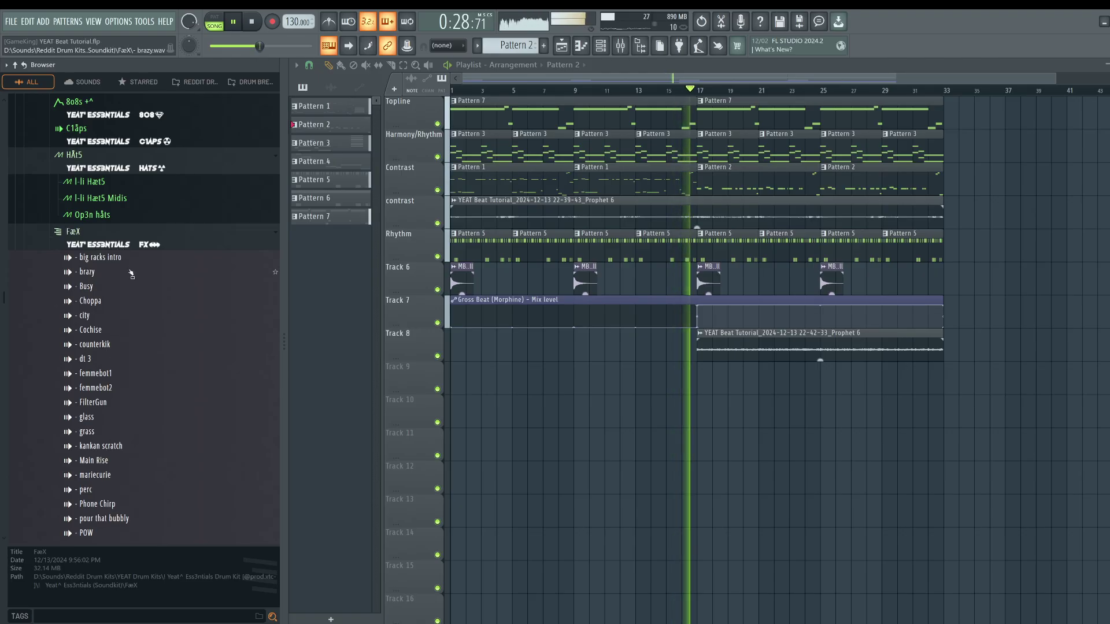
scroll(122, 325, "up", 4)
left_click(74, 255)
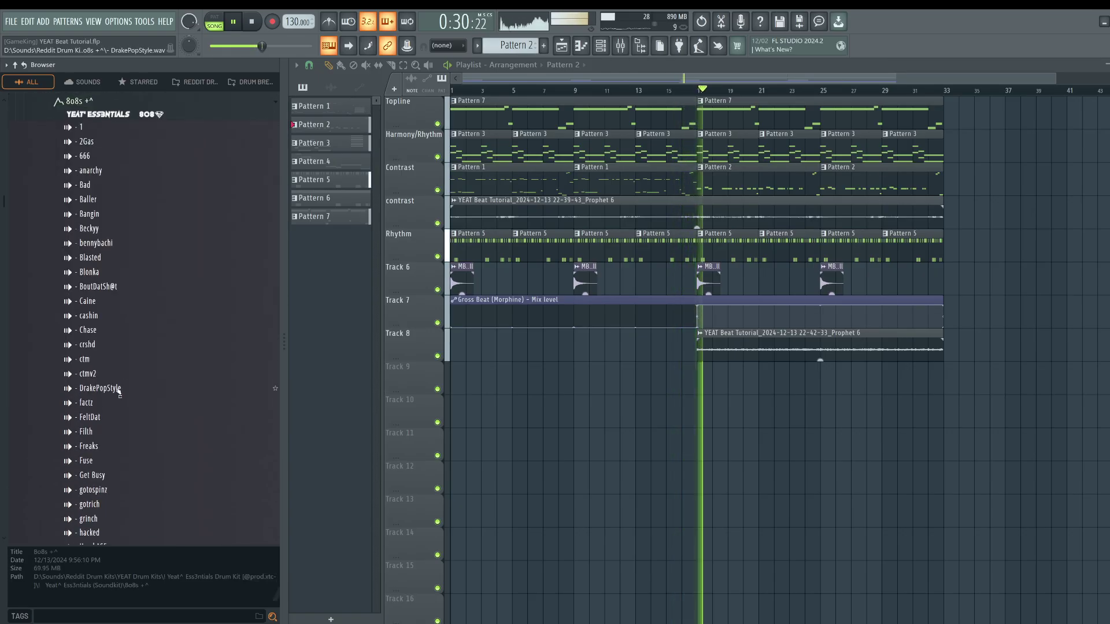
left_click(107, 315)
left_click(111, 331)
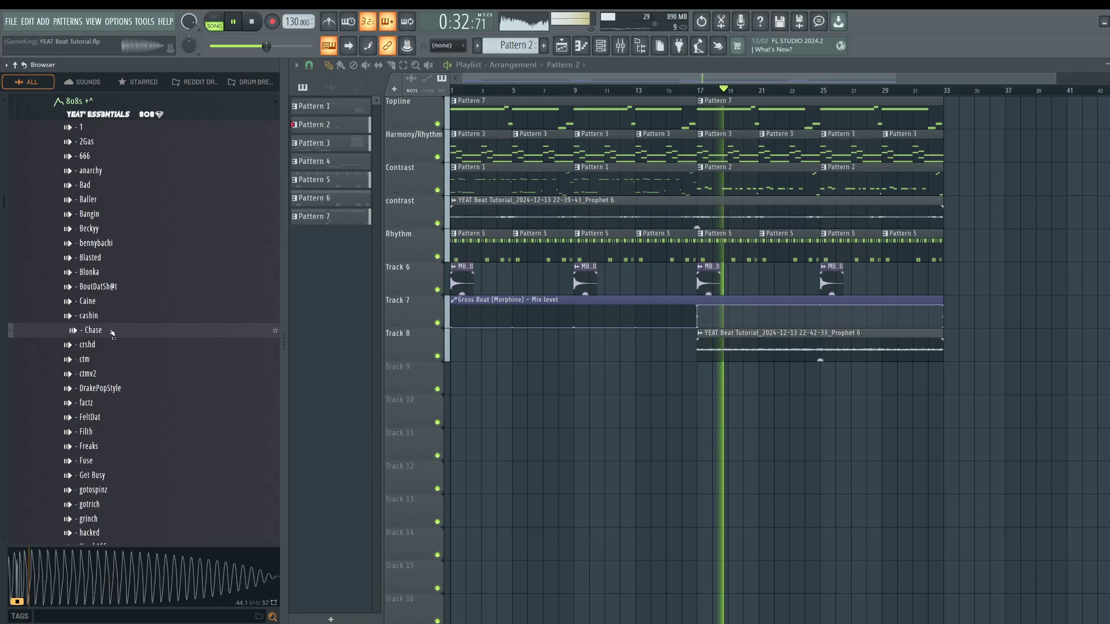
left_click(92, 344)
key("space")
right_click(110, 347)
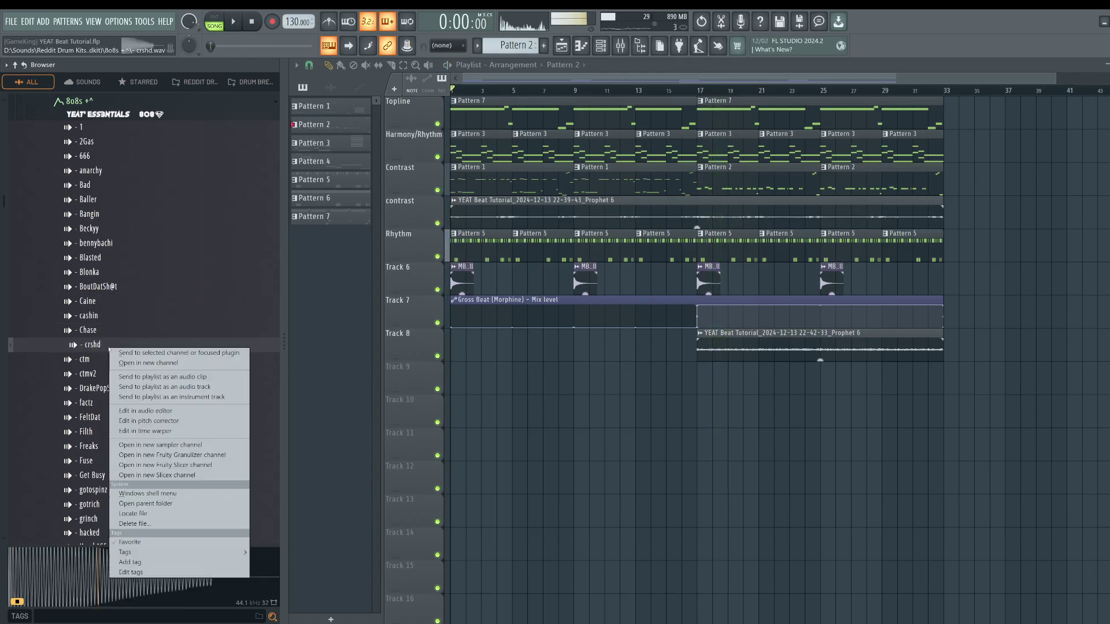
left_click(125, 363)
- Place the crshd 808 at the start of Pattern 2 and delete the first note of the "- 1" channel there
key("space")
left_click(601, 52)
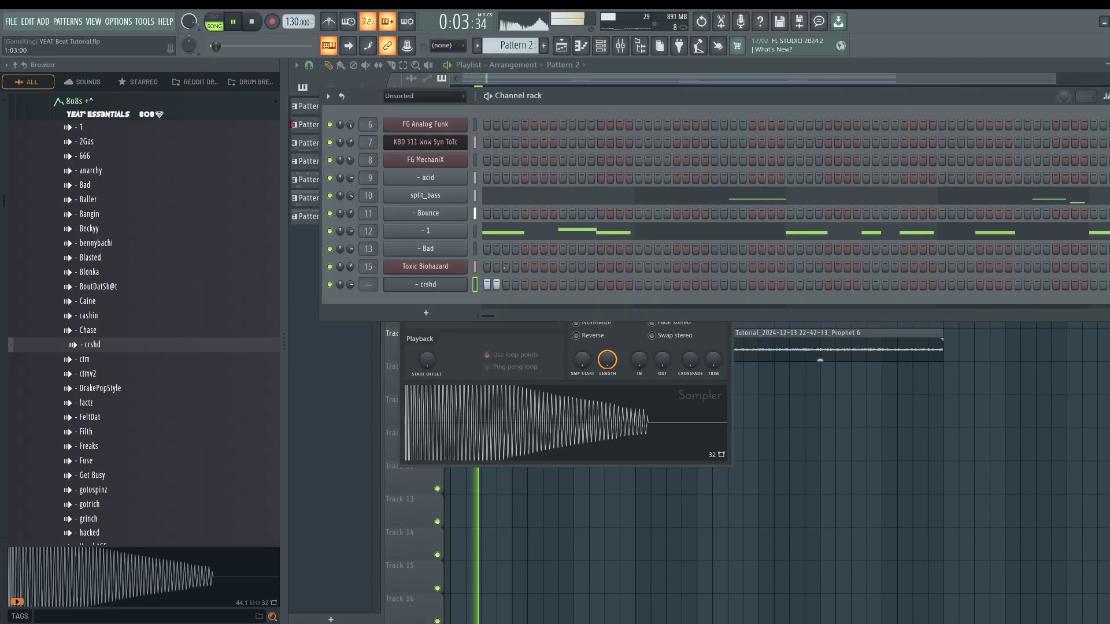
left_click(496, 236)
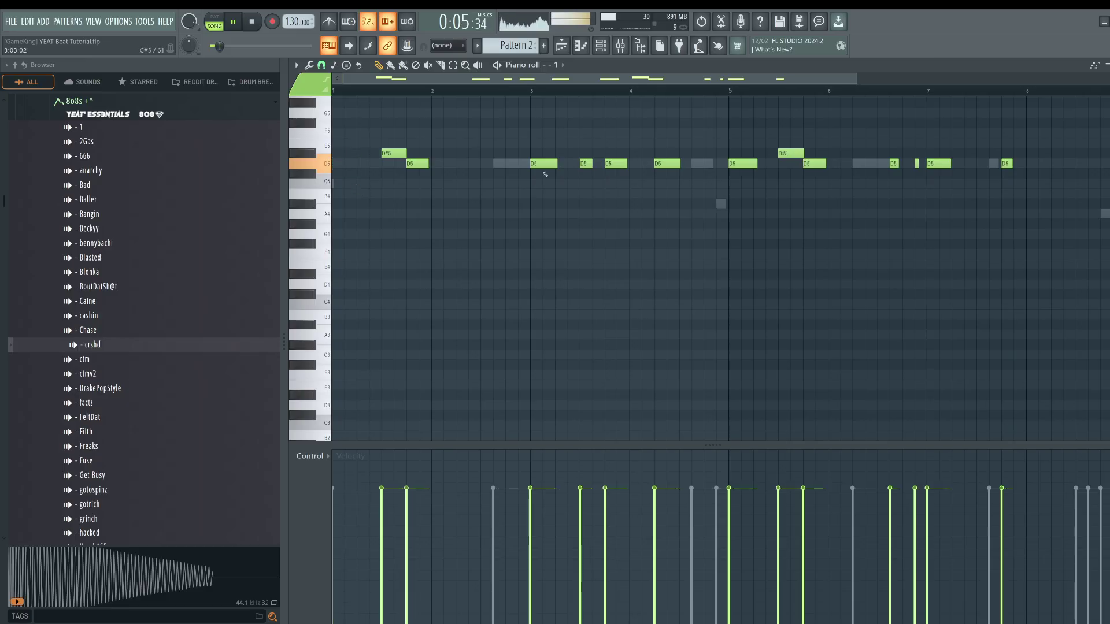
left_click(559, 51)
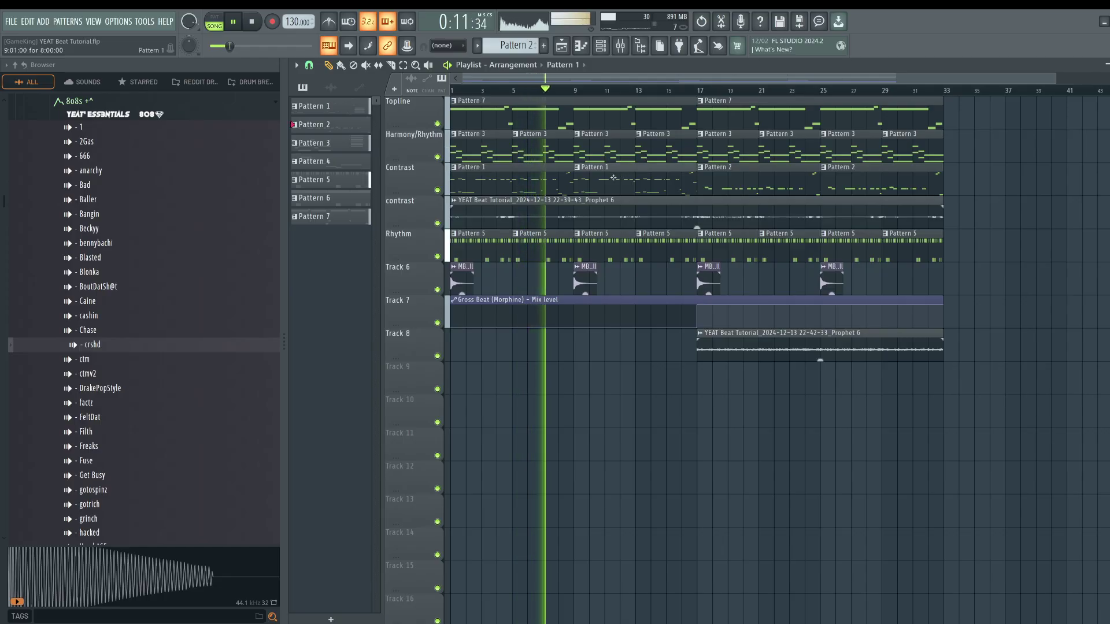
- In Pattern 1, delete the "- 1" channel's D5 notes at the starts of bars 1 and 3
left_click(582, 47)
left_click(600, 48)
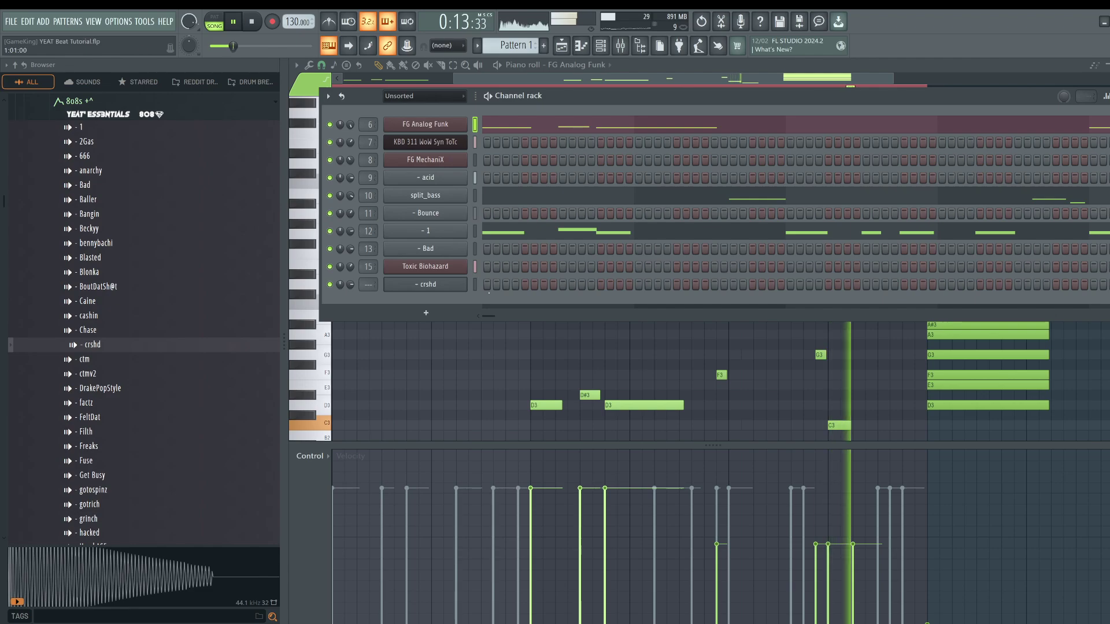
left_click(496, 234)
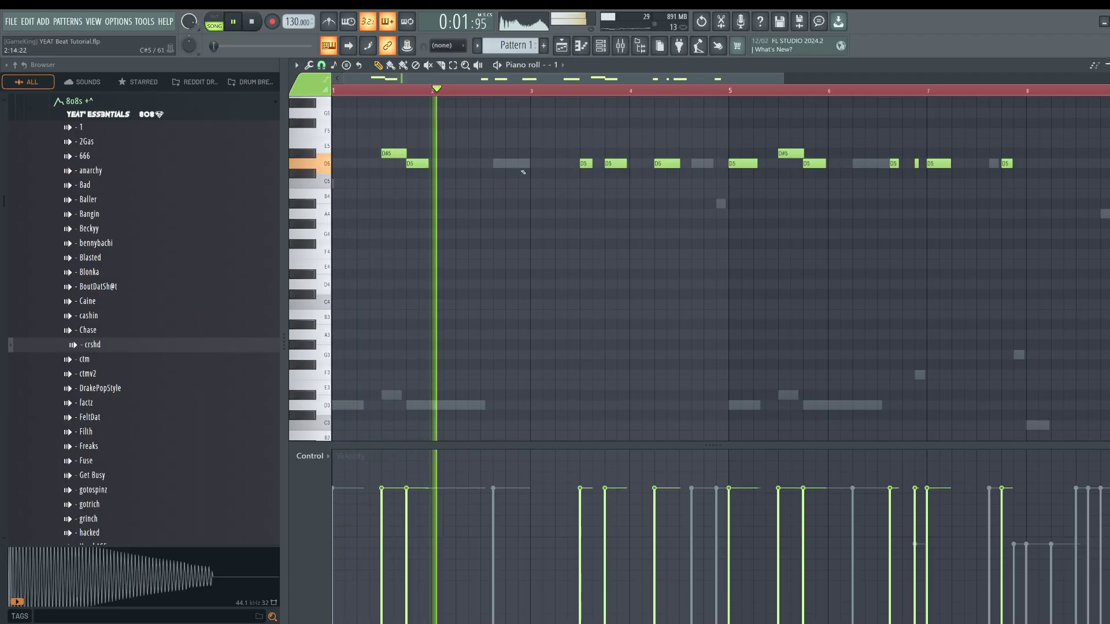
key("F6")
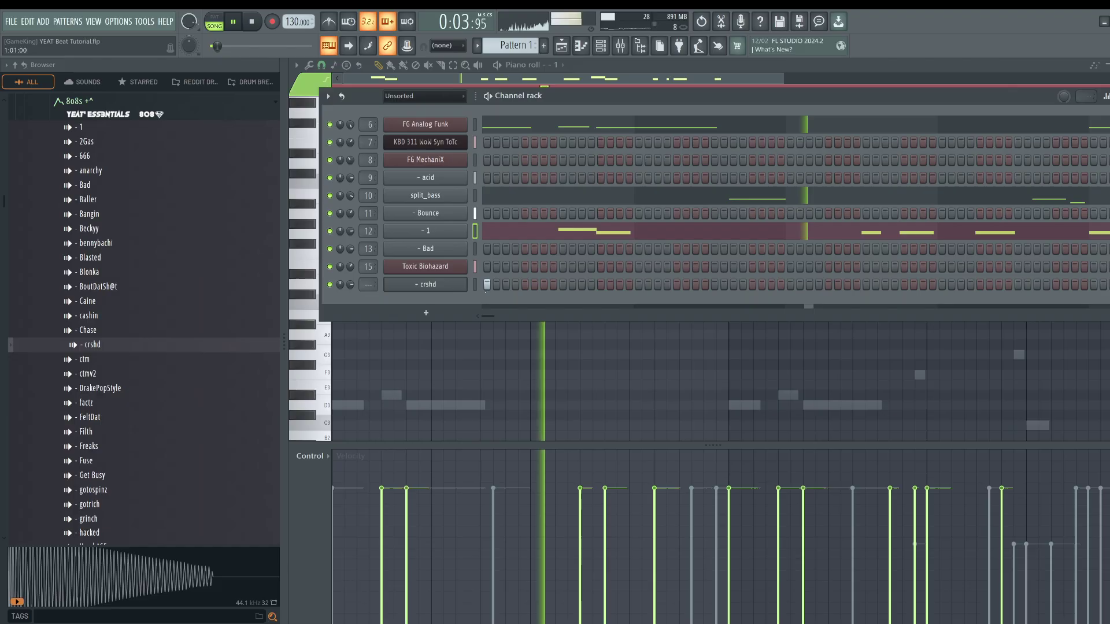
- Give the crshd channel an eight-step D5 note at the start of Pattern 1 and play the arrangement
key("space")
right_click(469, 281)
left_click(489, 282)
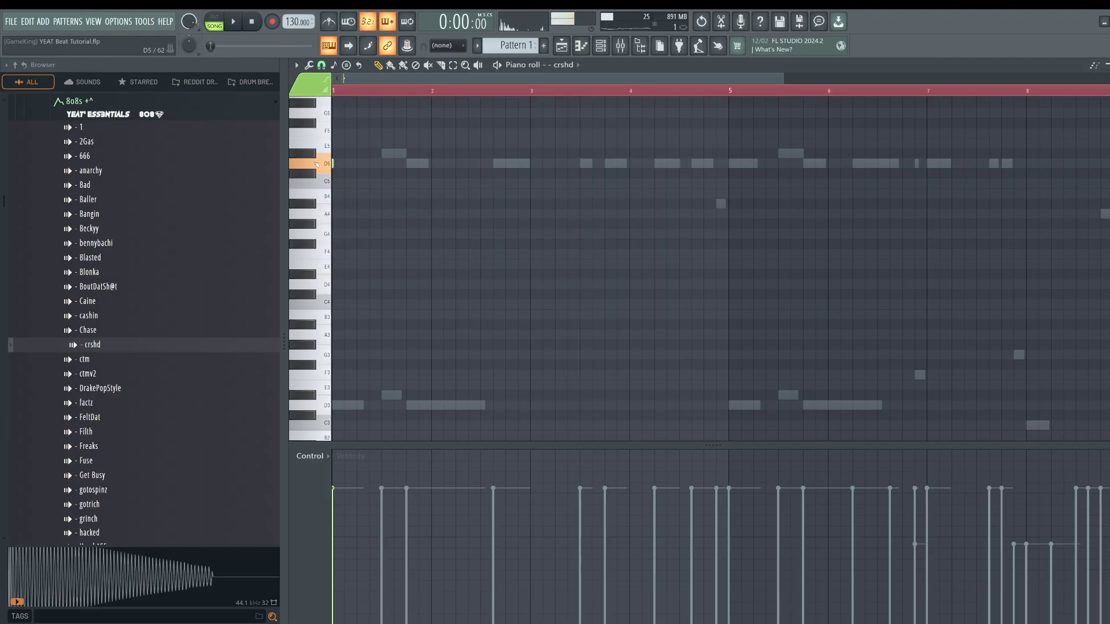
key("space")
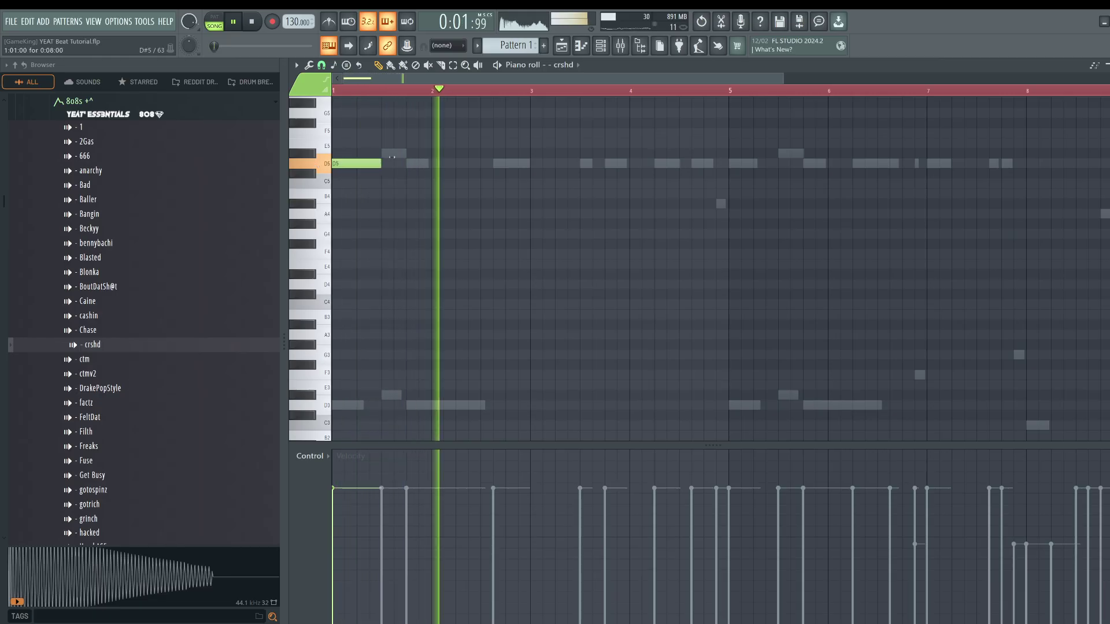
- Set the crshd channel's cut group to 7 and cut-by group to 10, and route it to mixer track 19
key("F6")
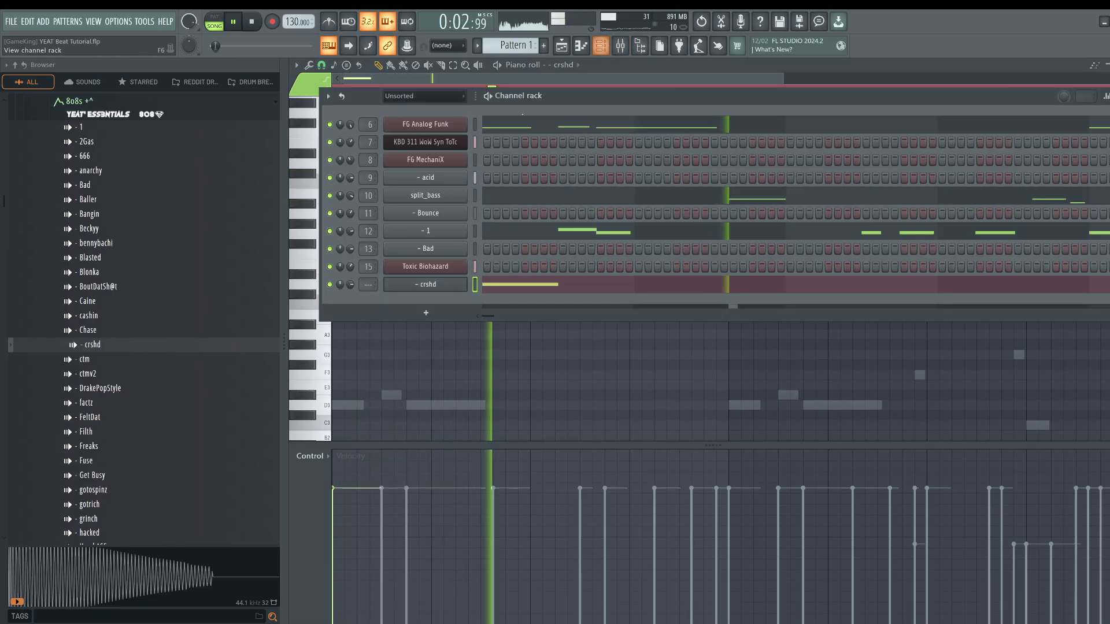
left_click(428, 285)
left_click(466, 220)
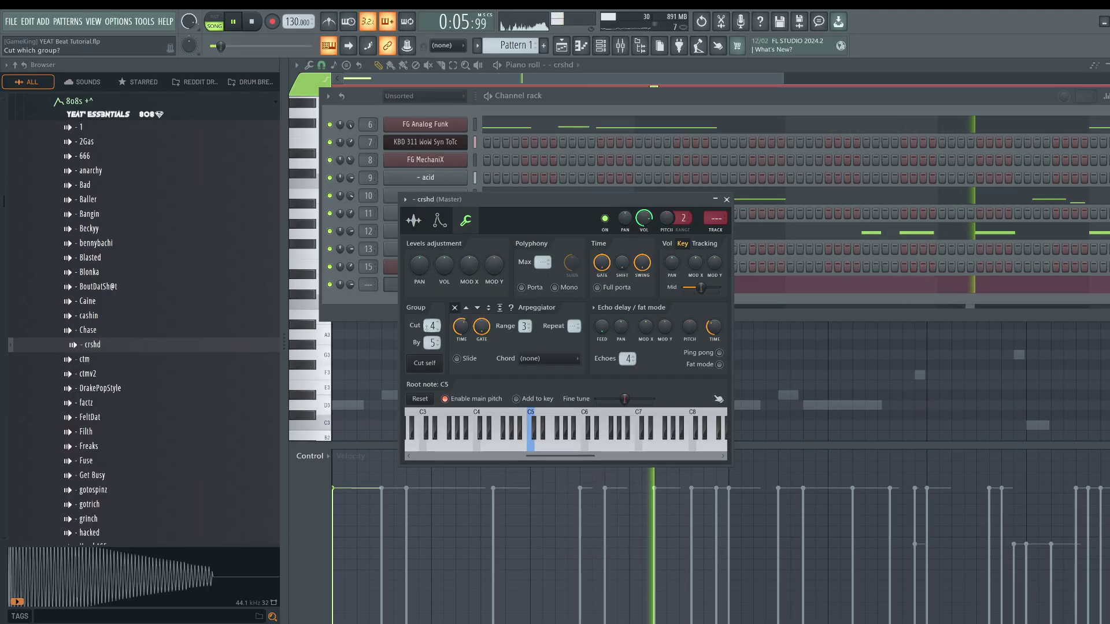
left_click_drag(426, 328, 427, 329)
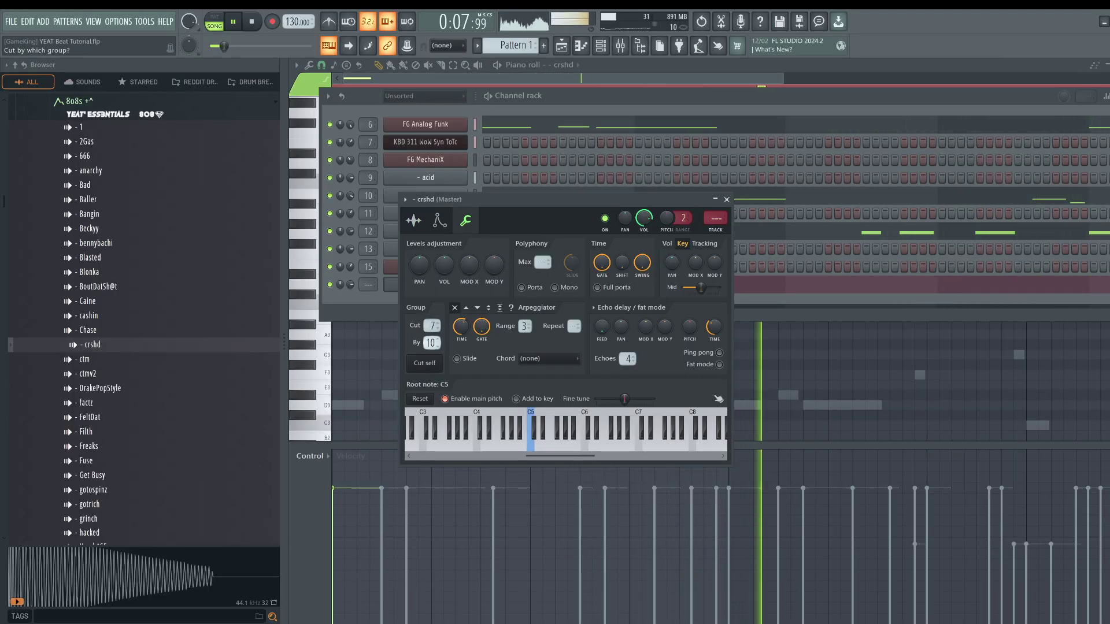
left_click(726, 199)
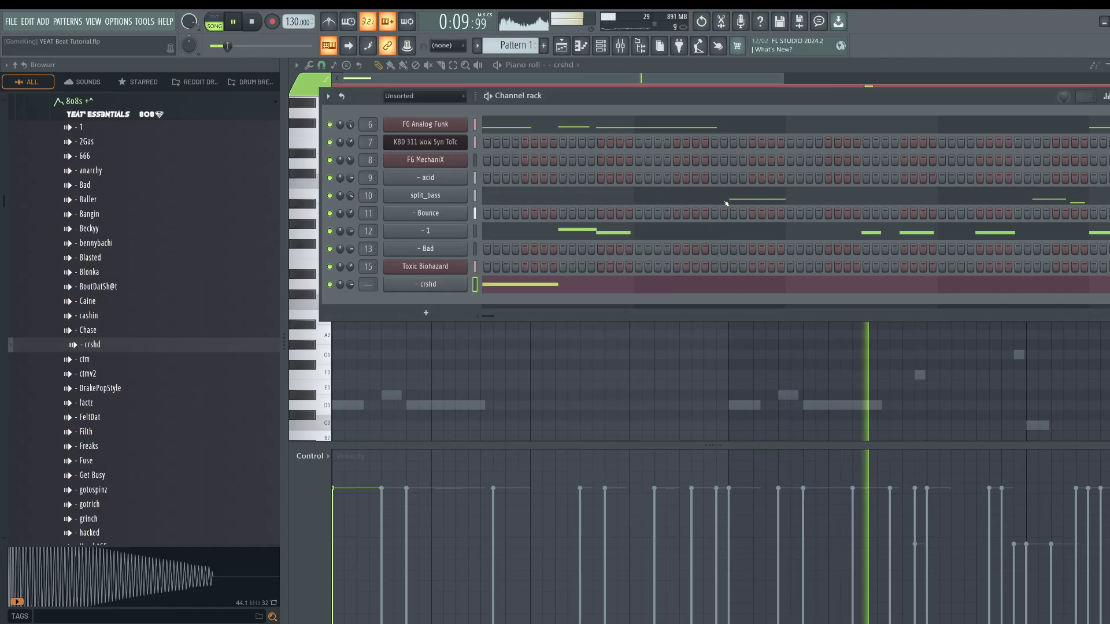
key("ctrl+l")
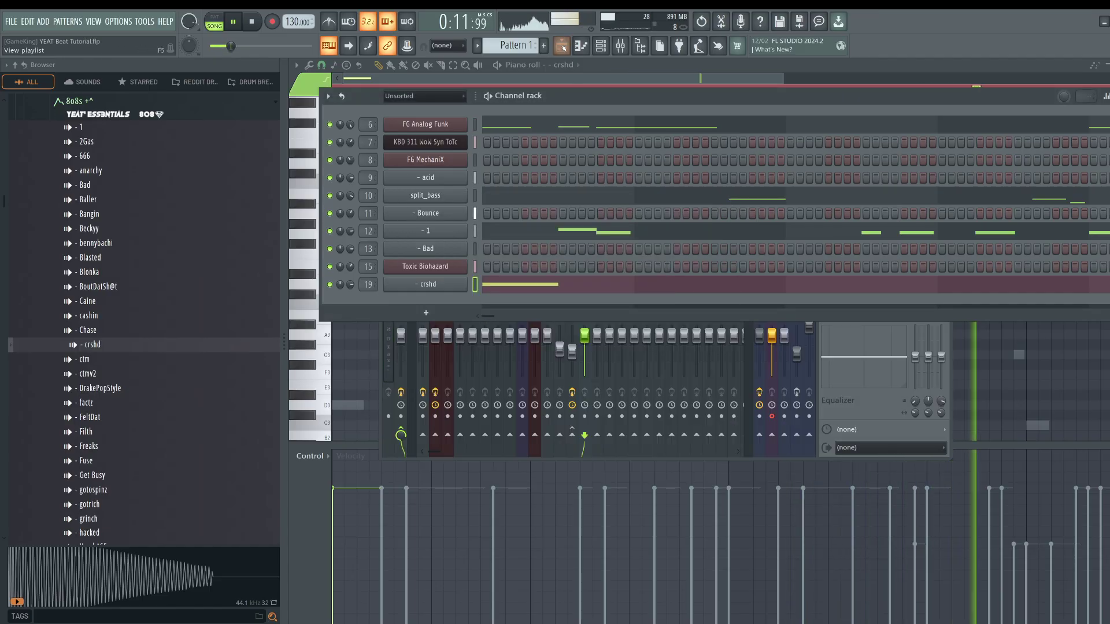
key("F5")
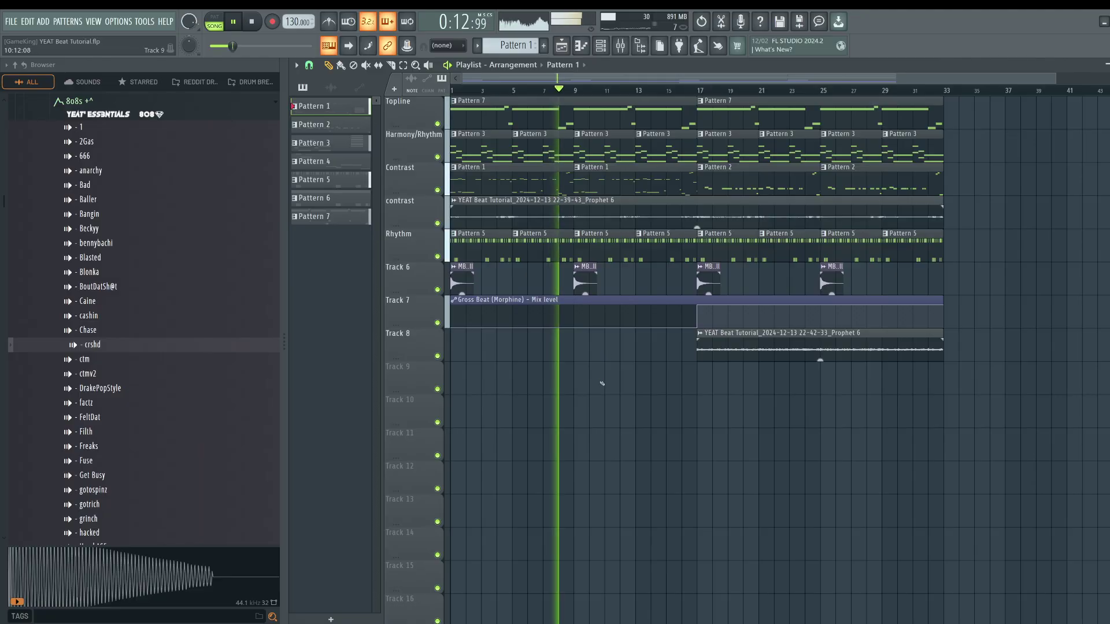
- Examine the arpeggiator and trance gate settings of the KBD 311 WoW Syn ToTc synth during playback
left_click(600, 46)
left_click(429, 142)
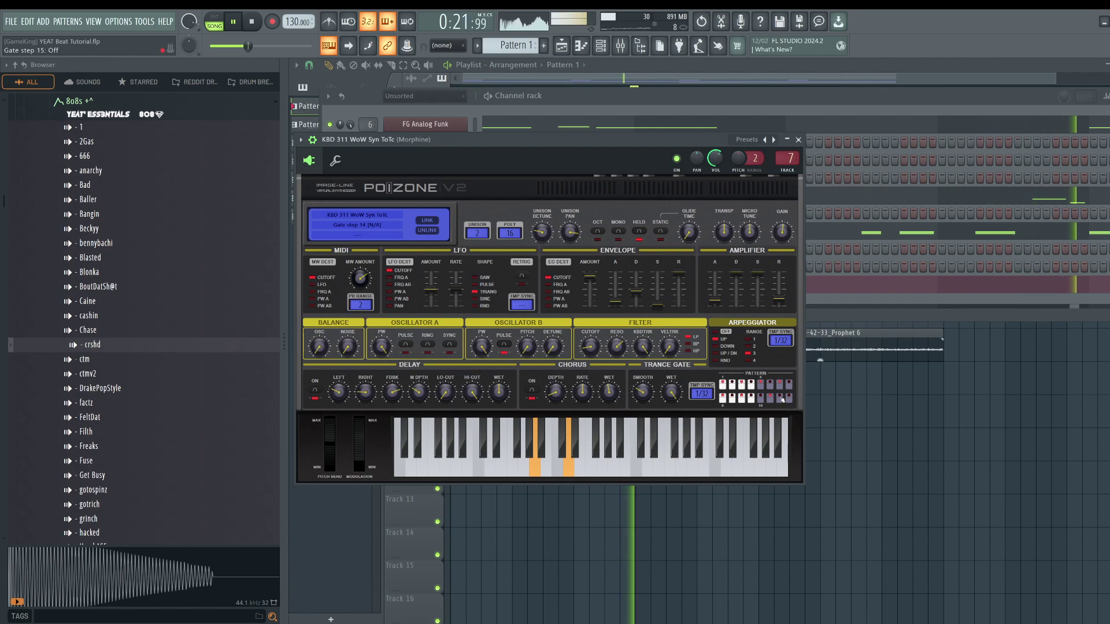
right_click(827, 417)
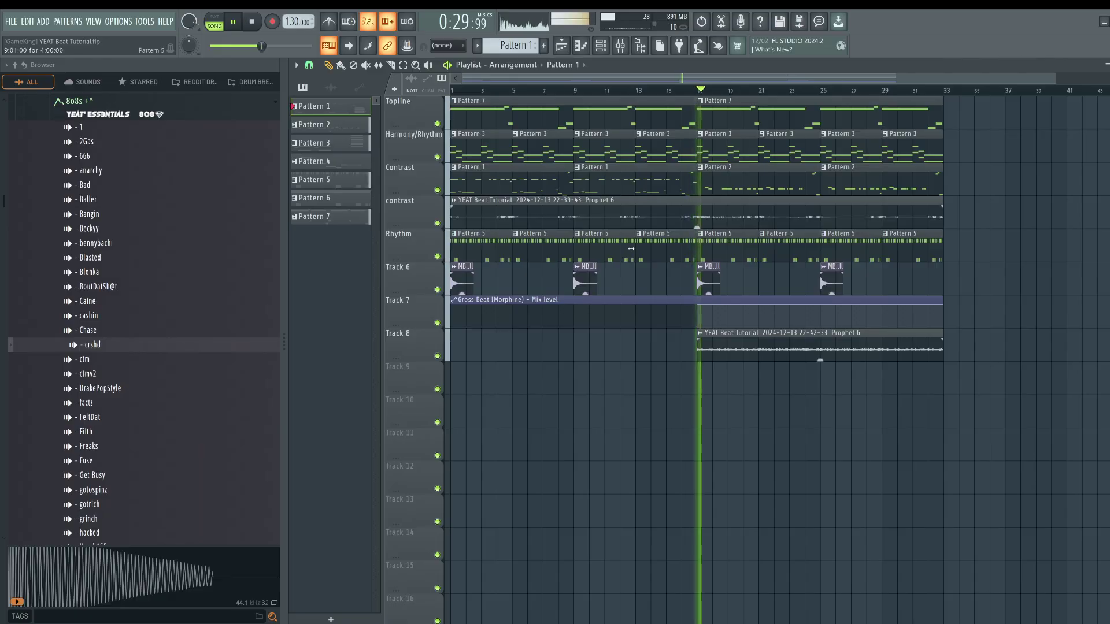
- Switch the volume slot of Gross Beat on the melody mixer track to 1/2 Bt Gate
left_click(622, 47)
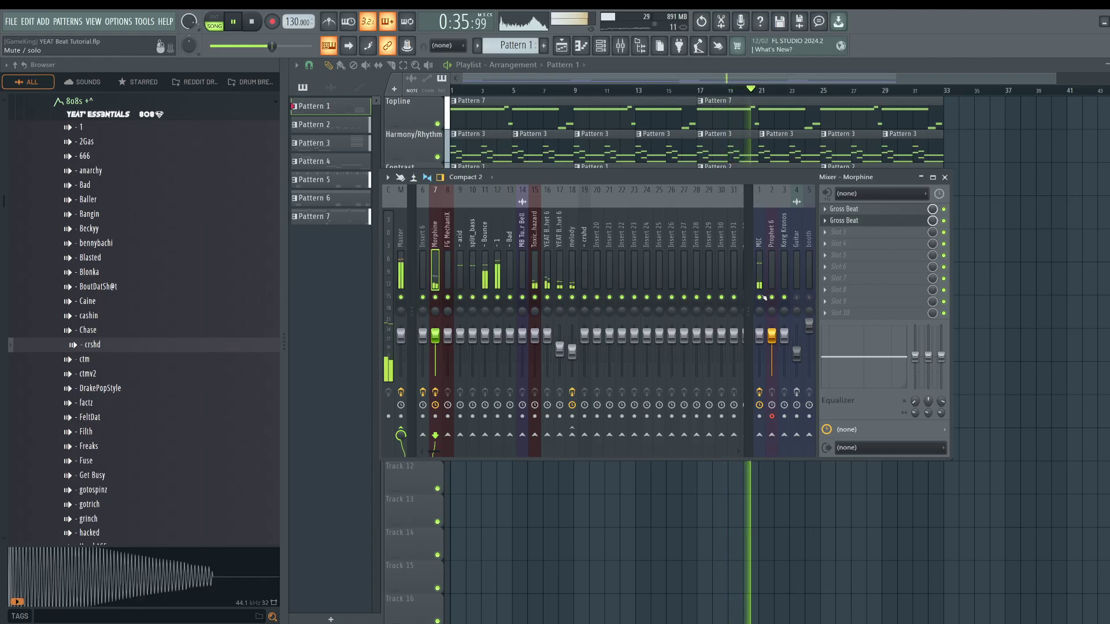
left_click(572, 269)
left_click(856, 209)
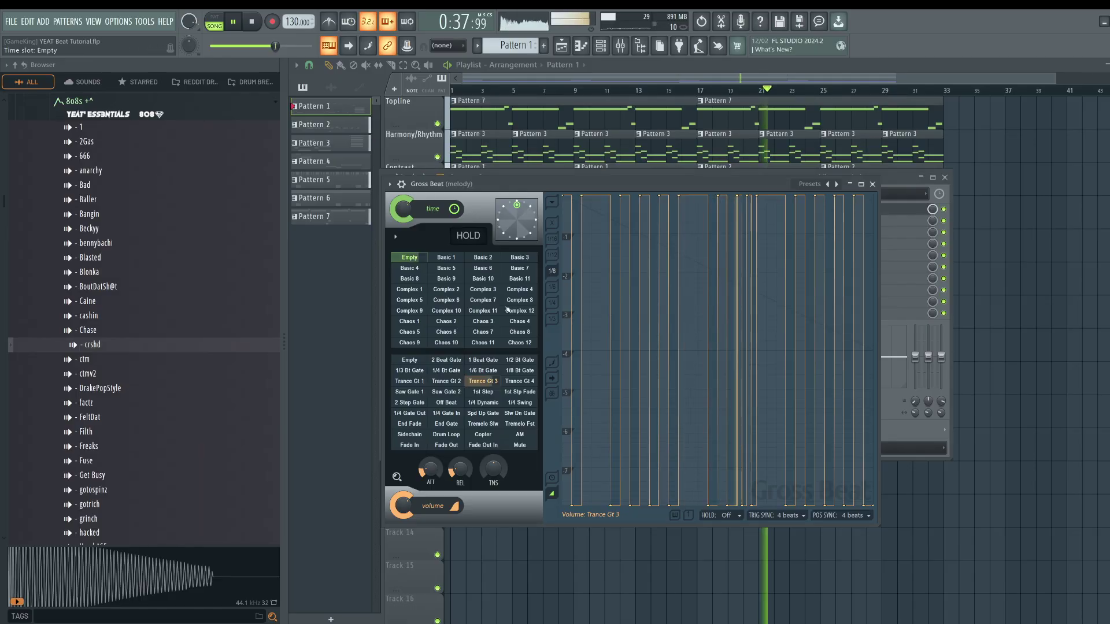
left_click(508, 361)
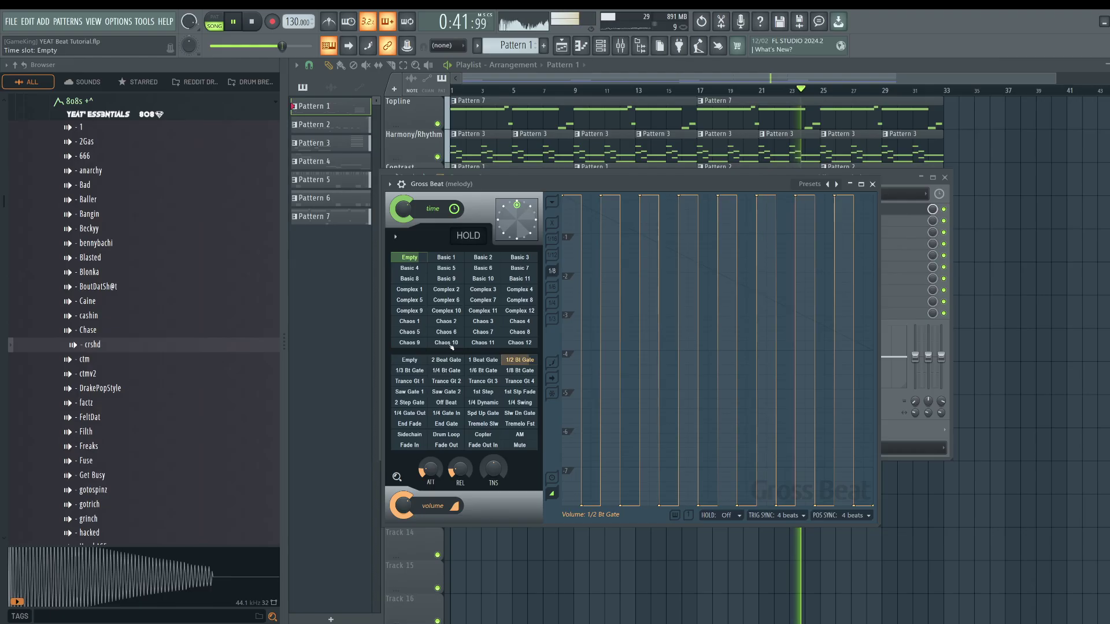
left_click(872, 184)
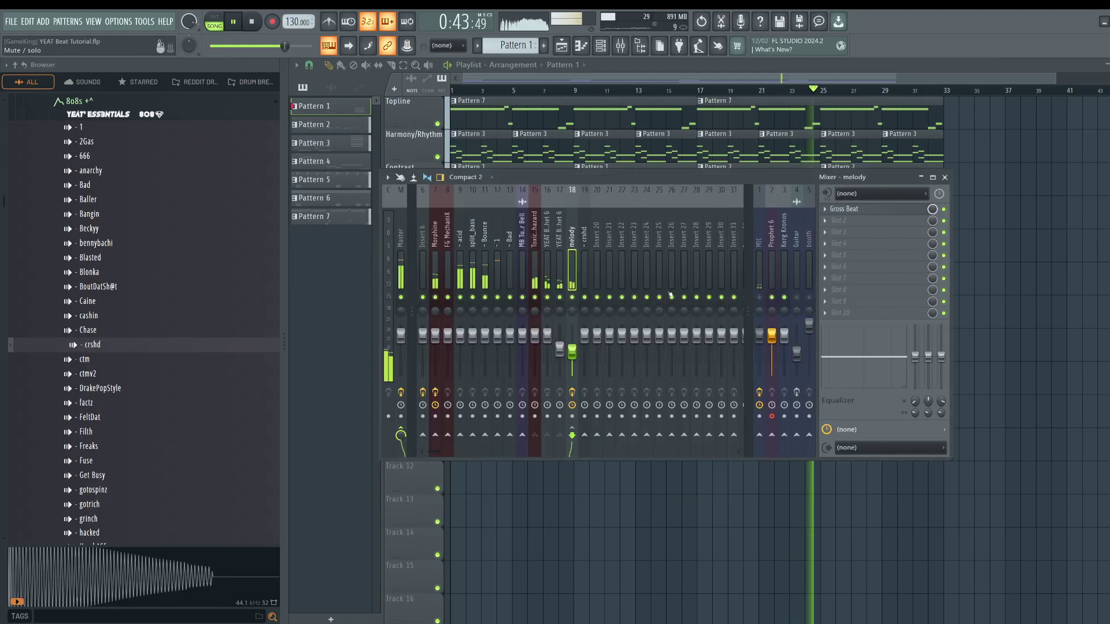
- Add a second Gross Beat to the melody mixer track and load its Momentary preset
left_click(851, 222)
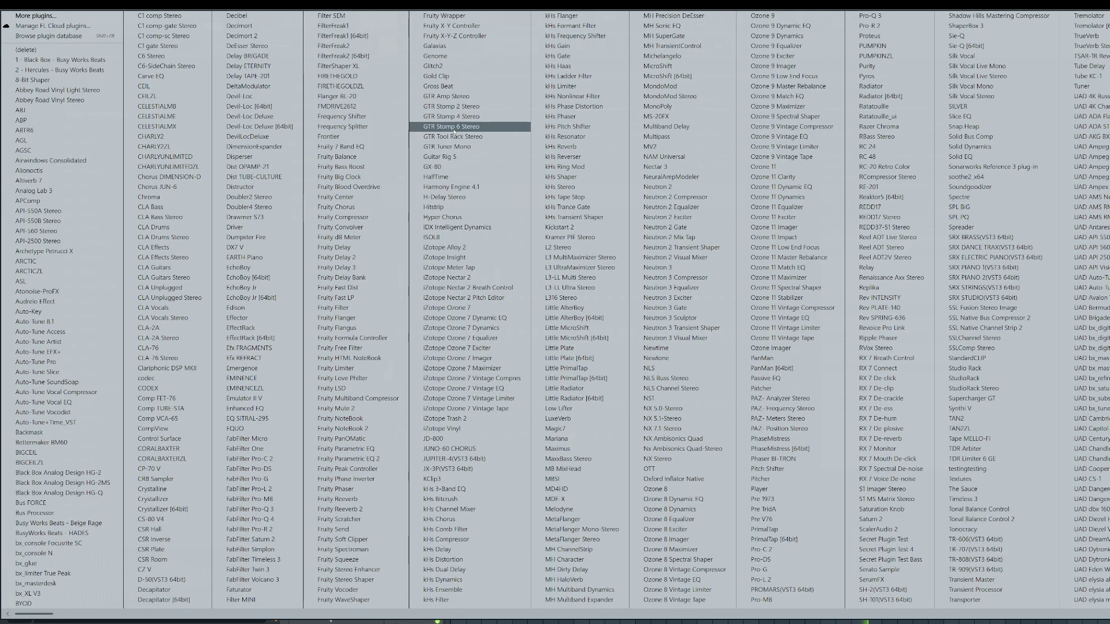
left_click(454, 86)
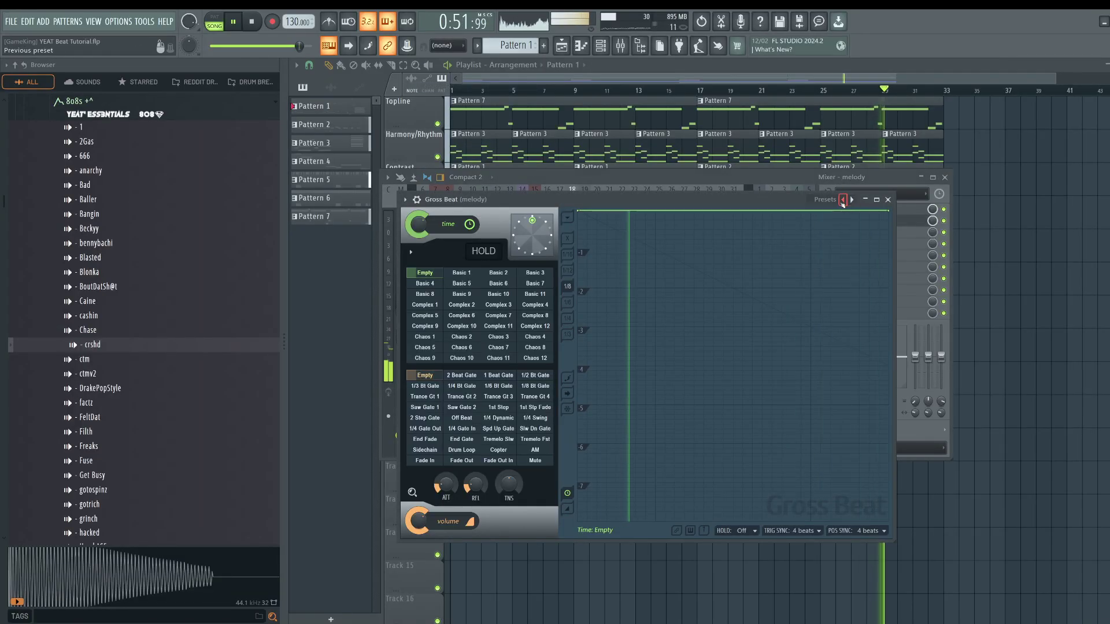
left_click(834, 205)
left_click(856, 247)
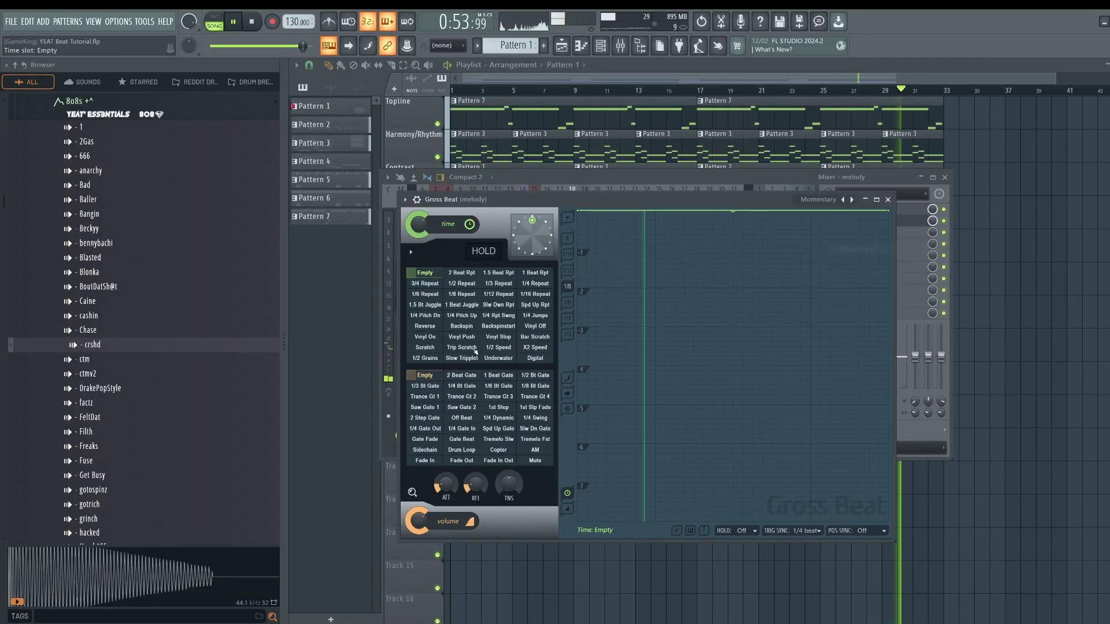
- Set the second Gross Beat's time slot to 1/2 Speed with trigger sync and position sync at 4 beats, and save the project
left_click(497, 346)
left_click(791, 531)
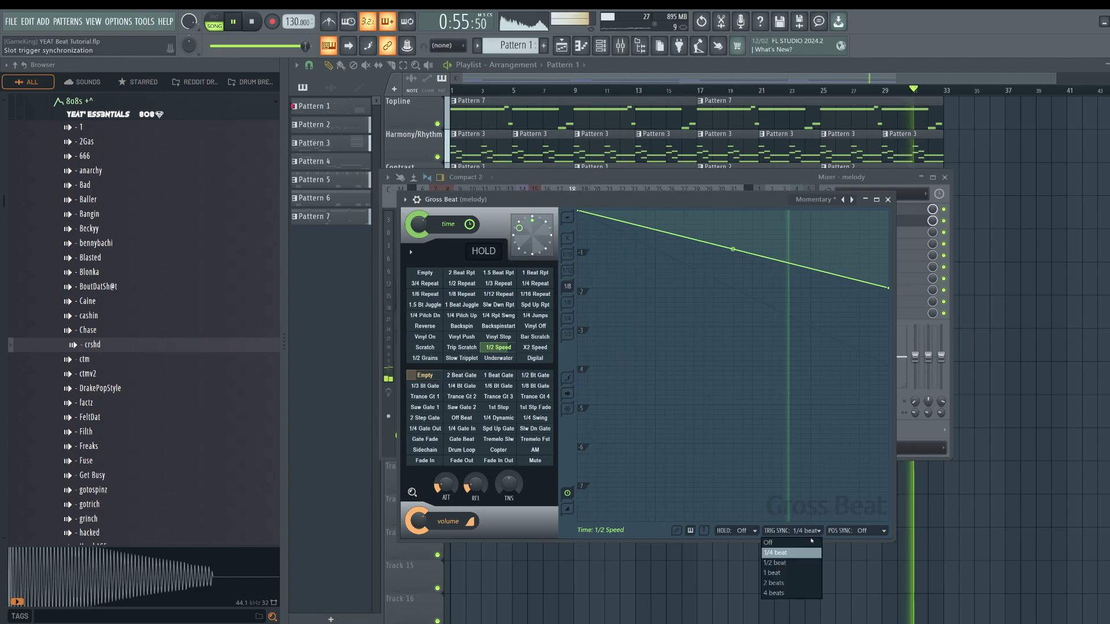
left_click(786, 594)
left_click(858, 532)
left_click(853, 594)
key("F5")
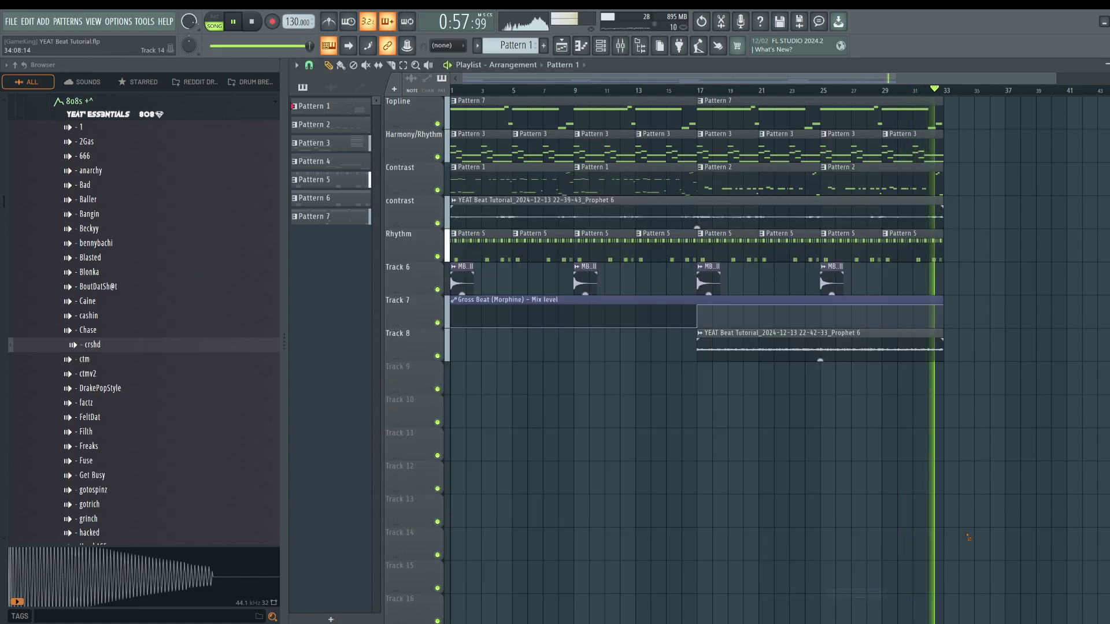
key("ctrl+s")
- Play the arrangement from bar 17 and check the mixer levels during playback
left_click(698, 90)
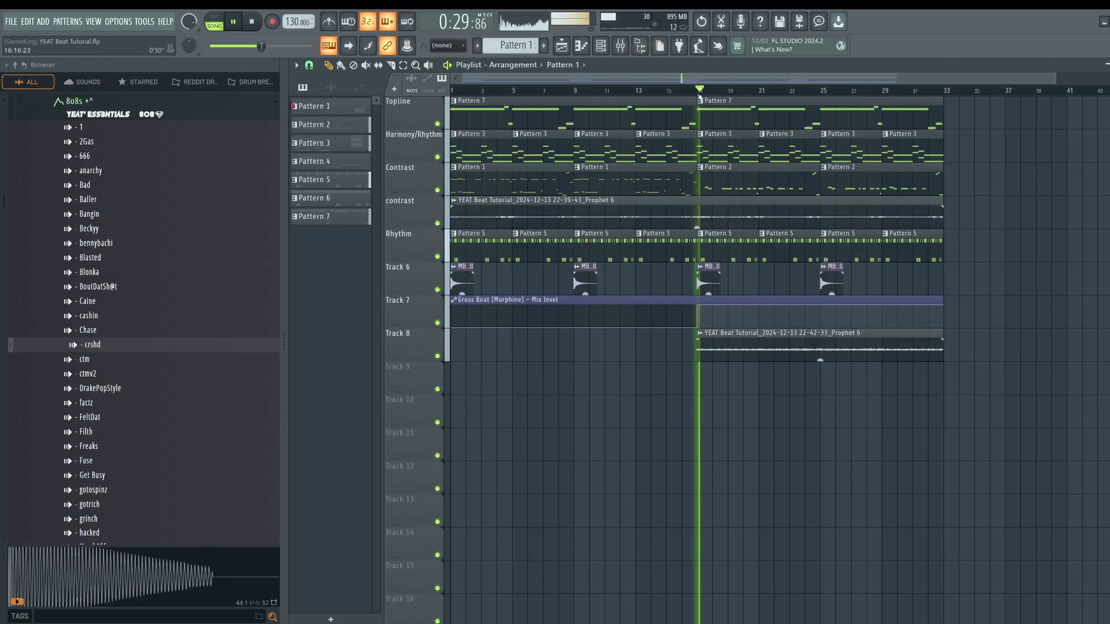
key("F9")
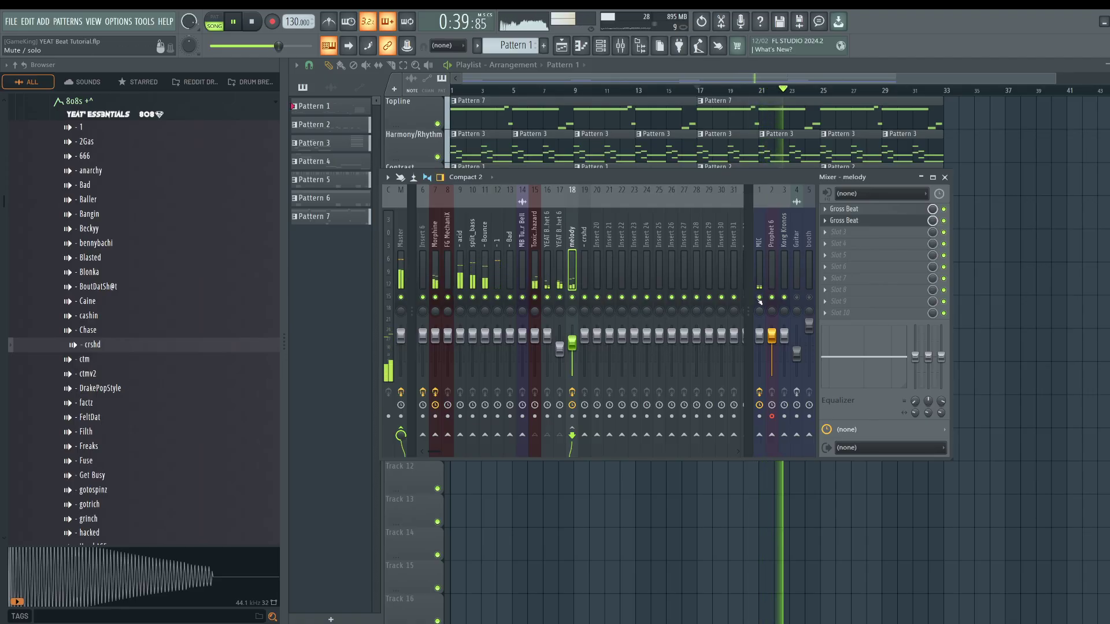
key("F9")
key("space")
- Slice the Prophet 6 audio clip on the contrast track at bar 17, delete the part before it, and save the project
left_click_drag(779, 348, 761, 353)
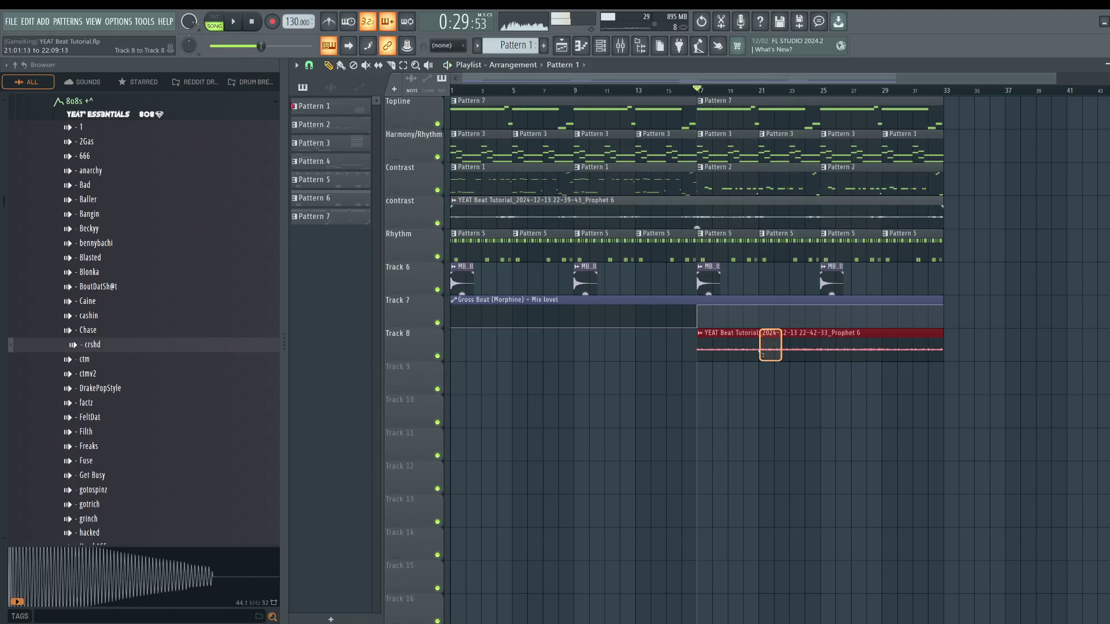
left_click(744, 349)
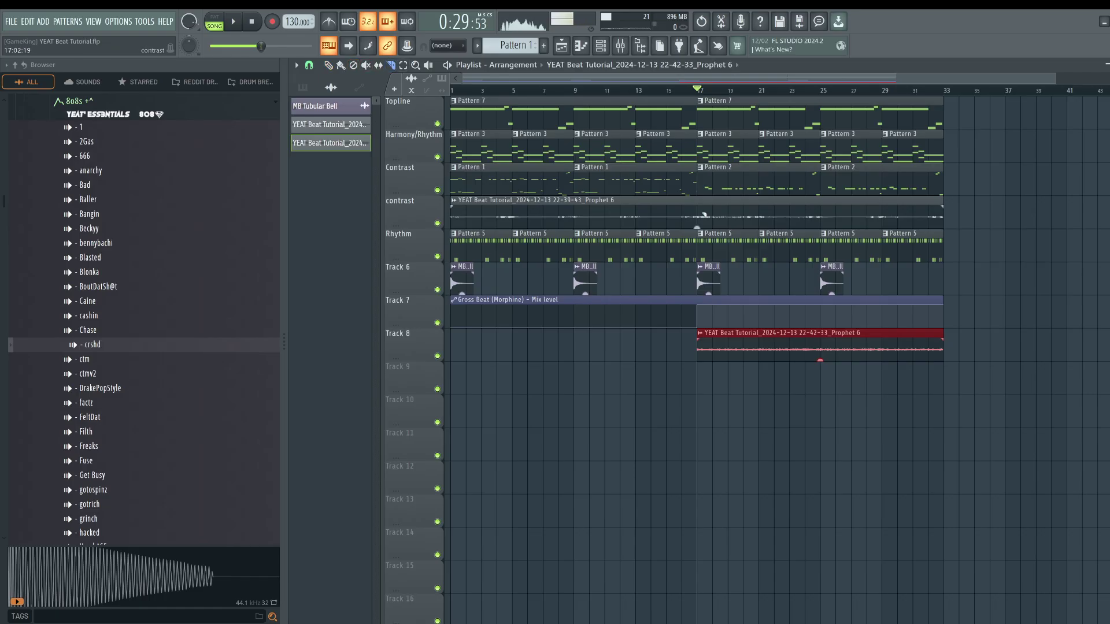
left_click_drag(701, 215, 699, 195)
left_click(671, 216, "ctrl")
key("Delete")
key("ctrl+s")
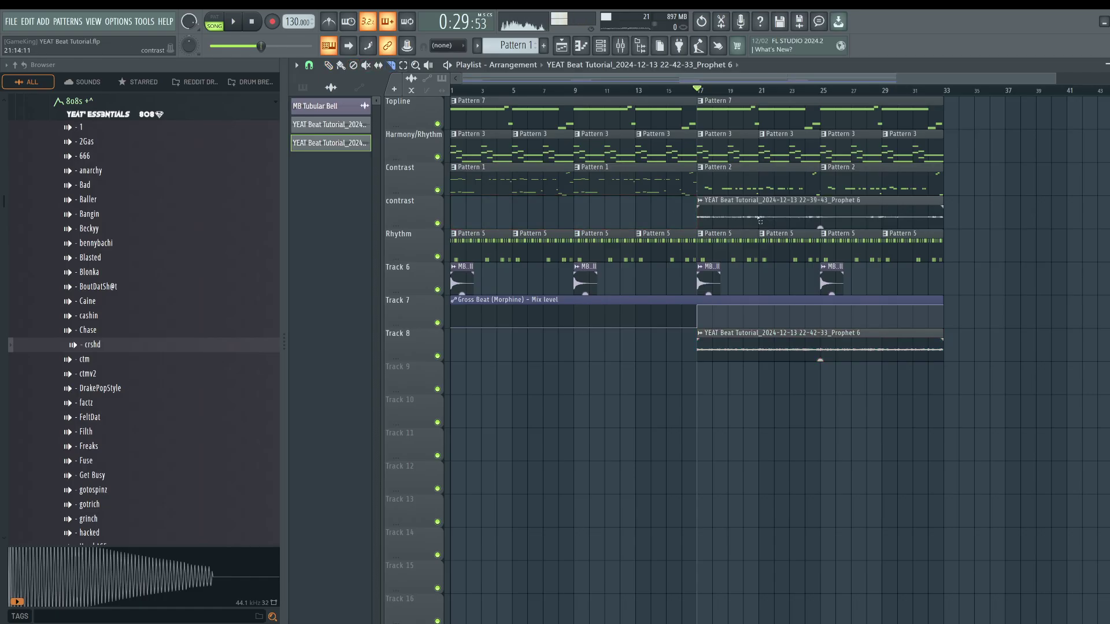
- Select both Prophet 6 audio clips starting at bar 17 and set the playlist snap to Beat
left_click_drag(738, 331, 737, 356)
left_click(308, 64)
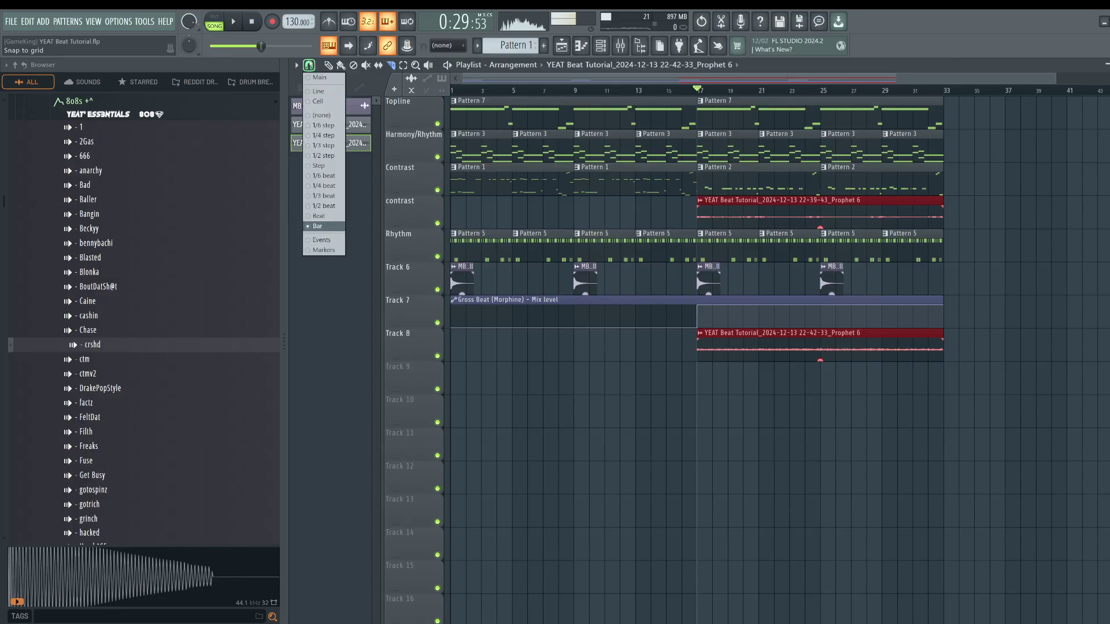
left_click(320, 215)
key("Page_Up")
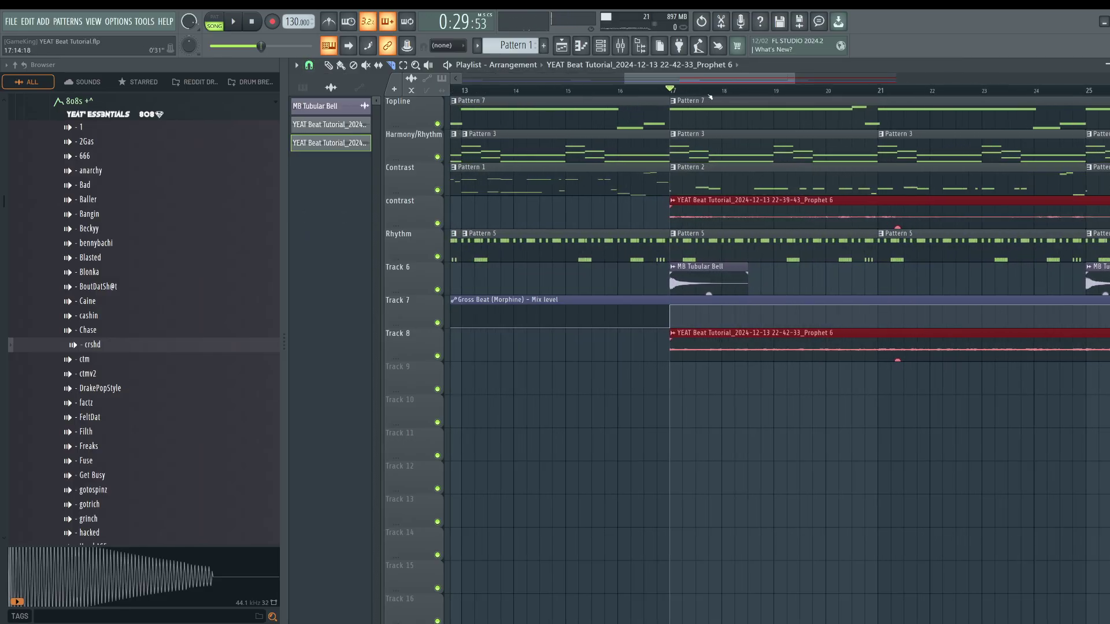
- Try shifting both Prophet 6 clips slightly later with the playlist snap at 1/6 step, audition the result, and undo the shift
left_click(309, 64)
left_click(319, 125)
left_click(658, 375)
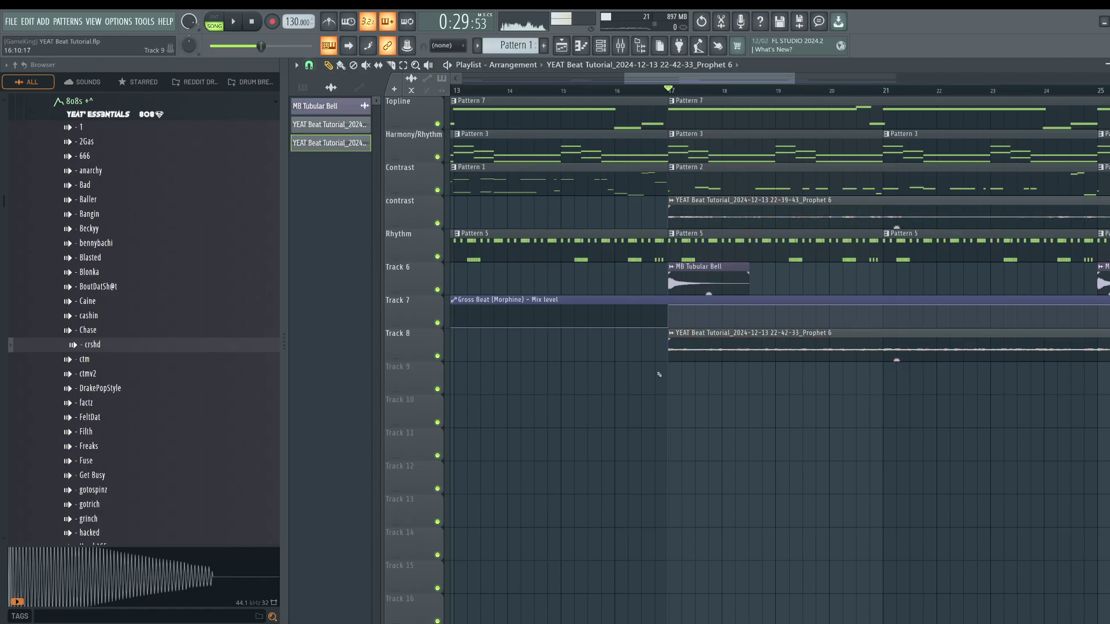
left_click(694, 222, "ctrl")
left_click(707, 345, "ctrl+shift")
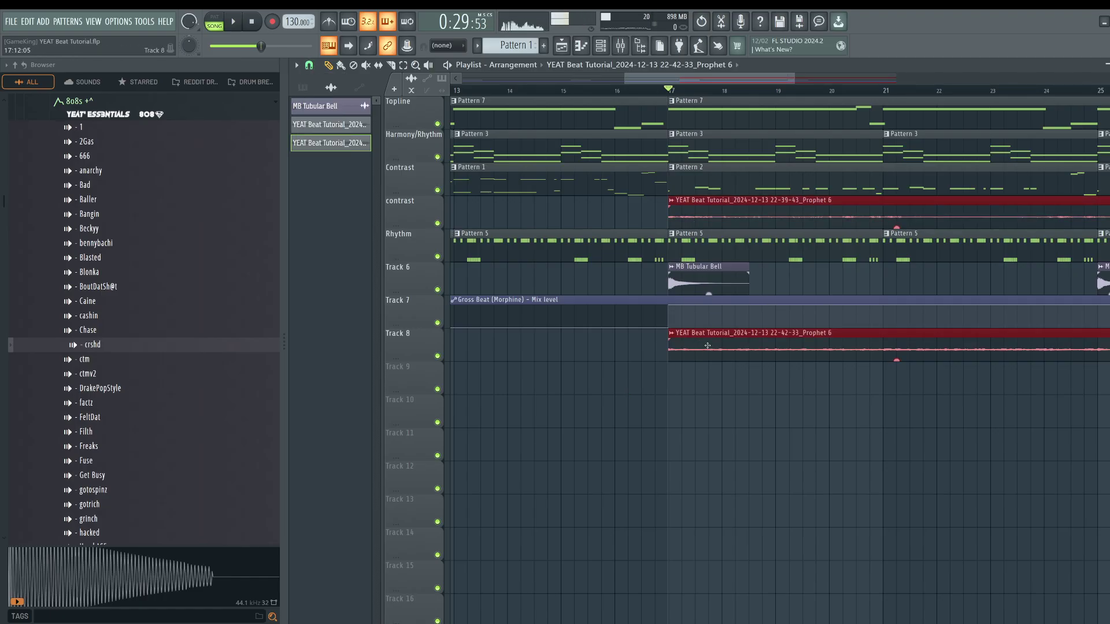
left_click_drag(706, 345, 717, 345)
key("space")
key("space")
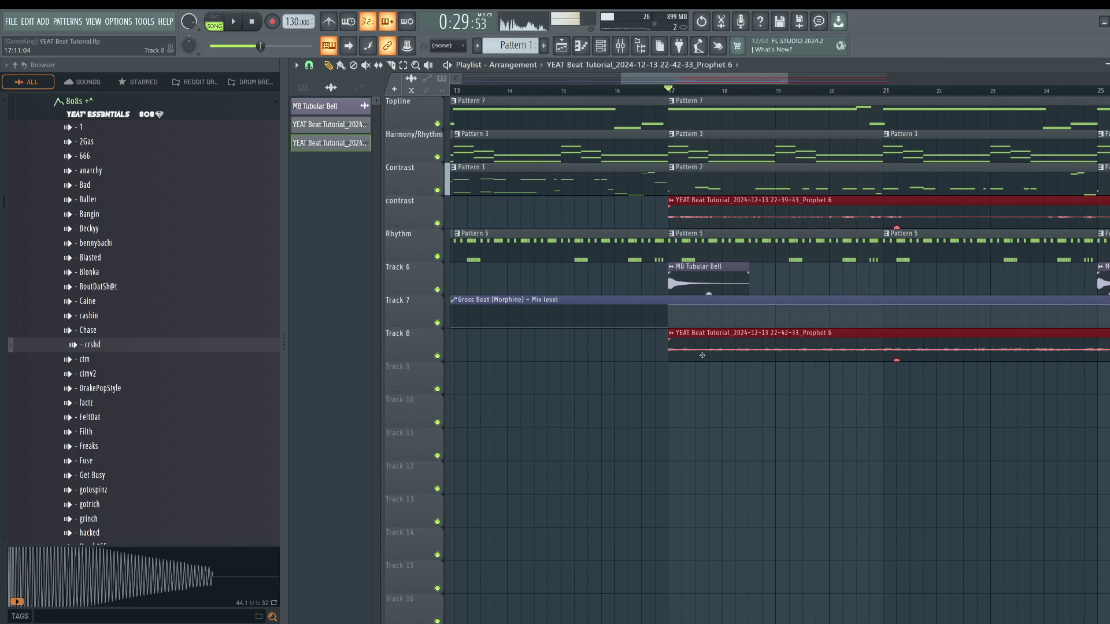
key("ctrl+z")
- Try shifting both Prophet 6 clips half a beat later with the playlist snap at 1/2 beat, and audition them from bar 17
left_click(311, 66)
left_click(323, 205)
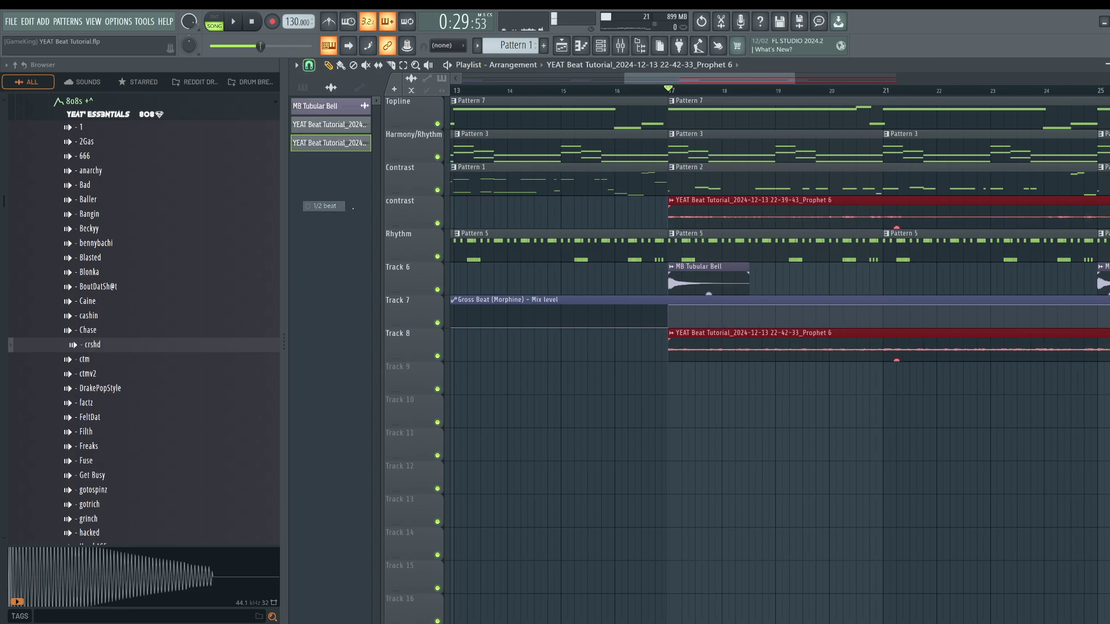
key("space")
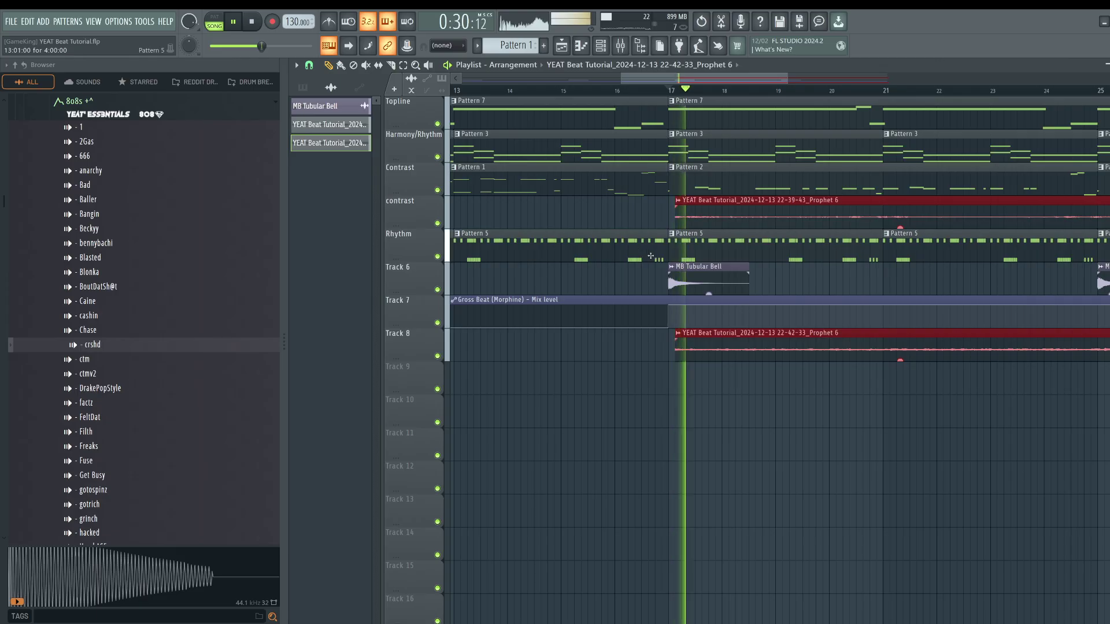
key("space")
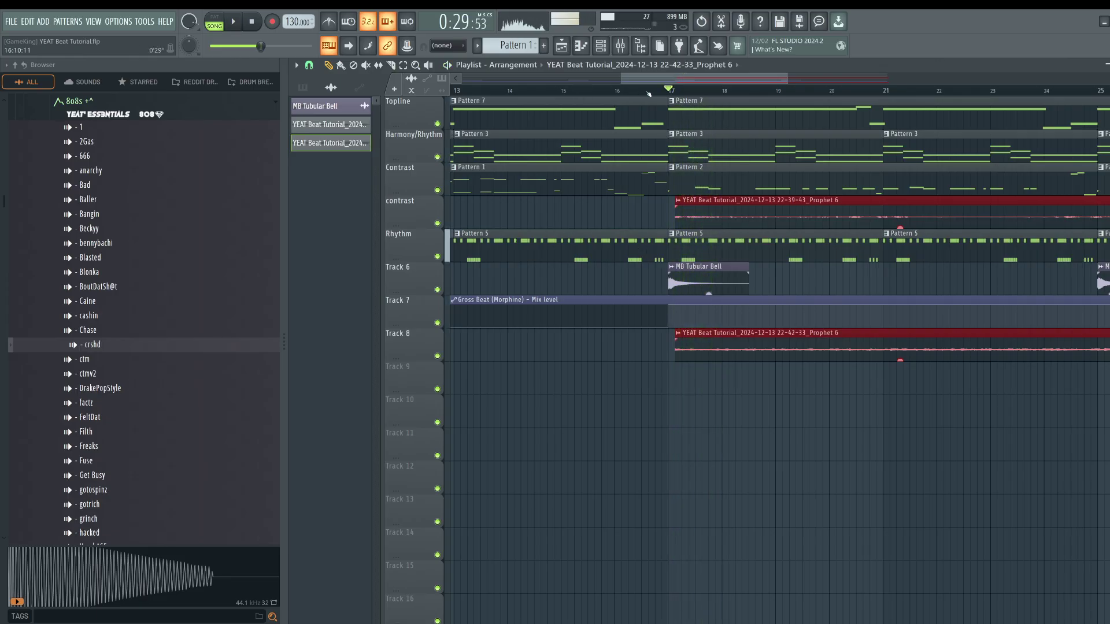
key("space")
key("space")
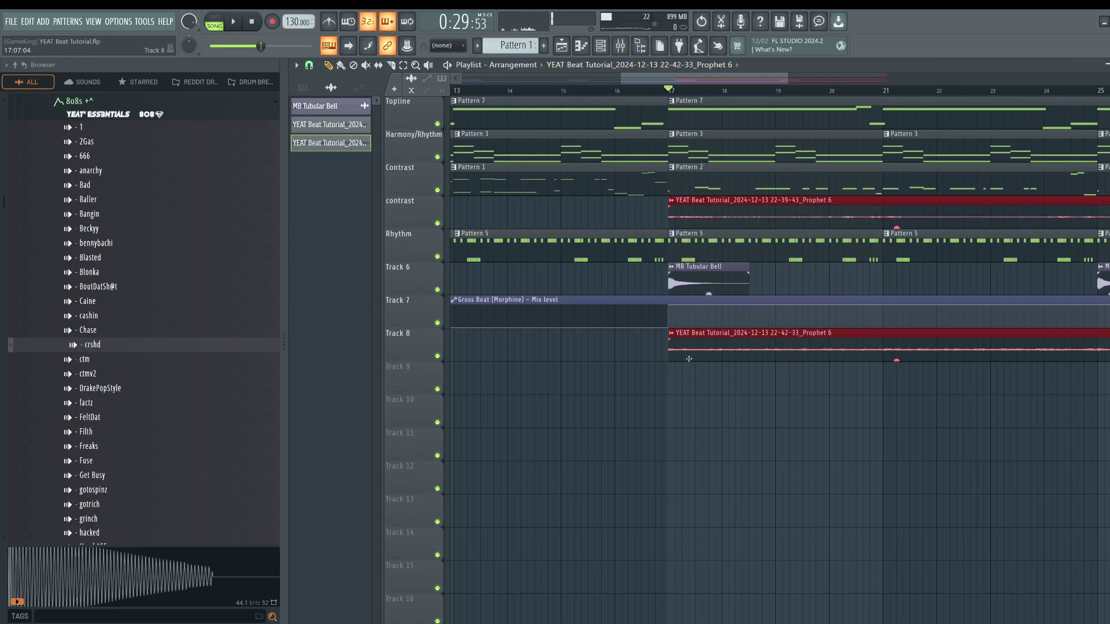
- In the melody track's first Gross Beat, invert the opening pulses of the 1/2 Bt Gate volume envelope so it starts silent
key("F9")
left_click(875, 210)
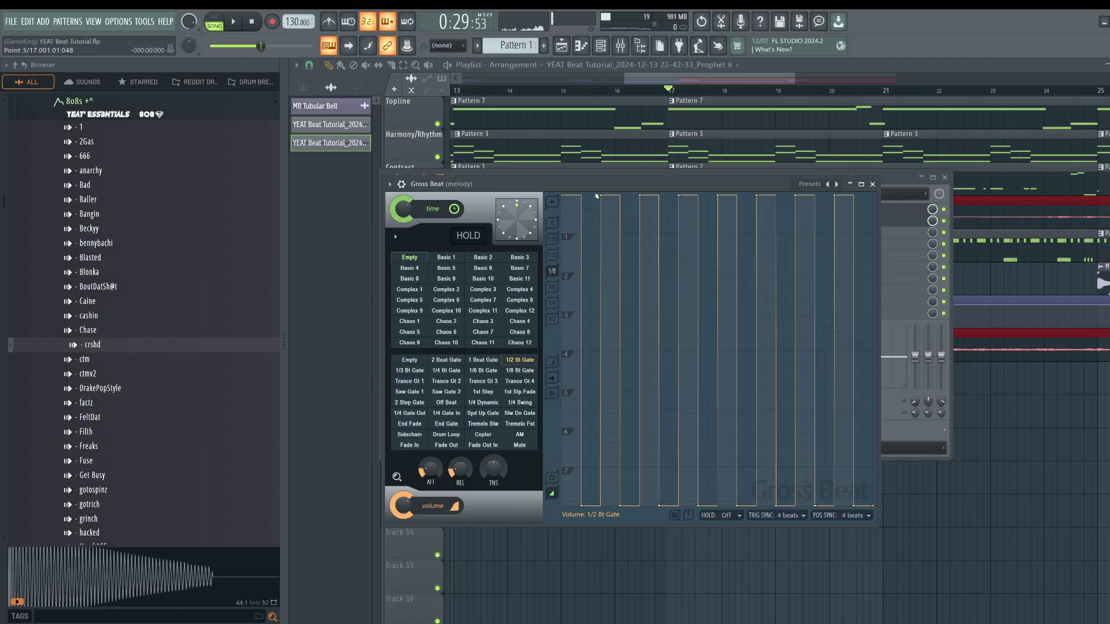
left_click(552, 203)
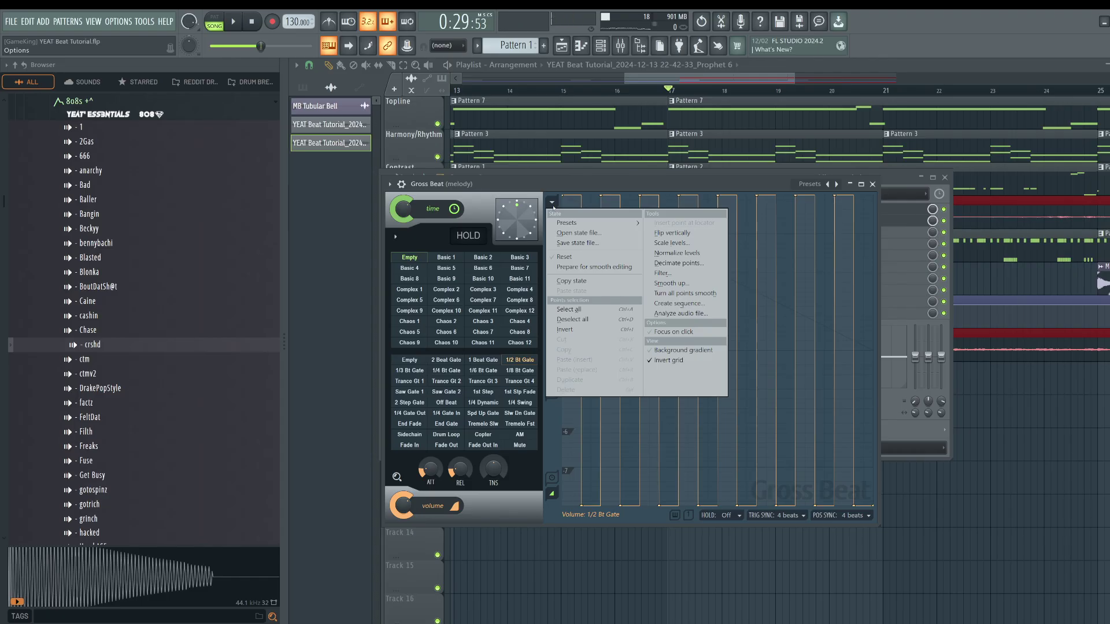
left_click(552, 204)
key("space")
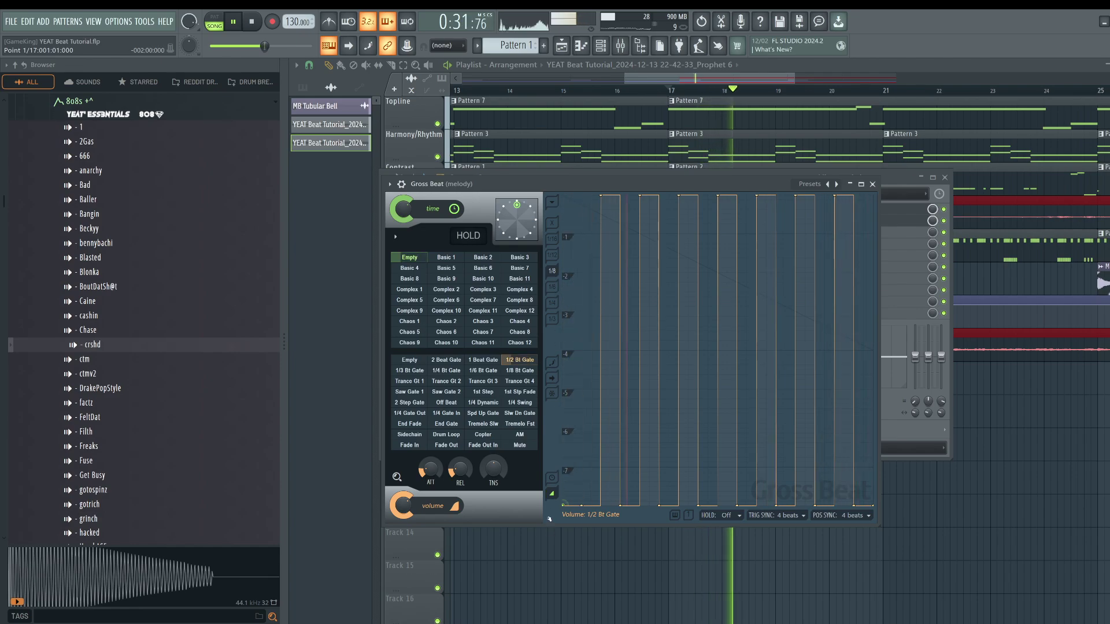
left_click_drag(564, 219, 601, 508)
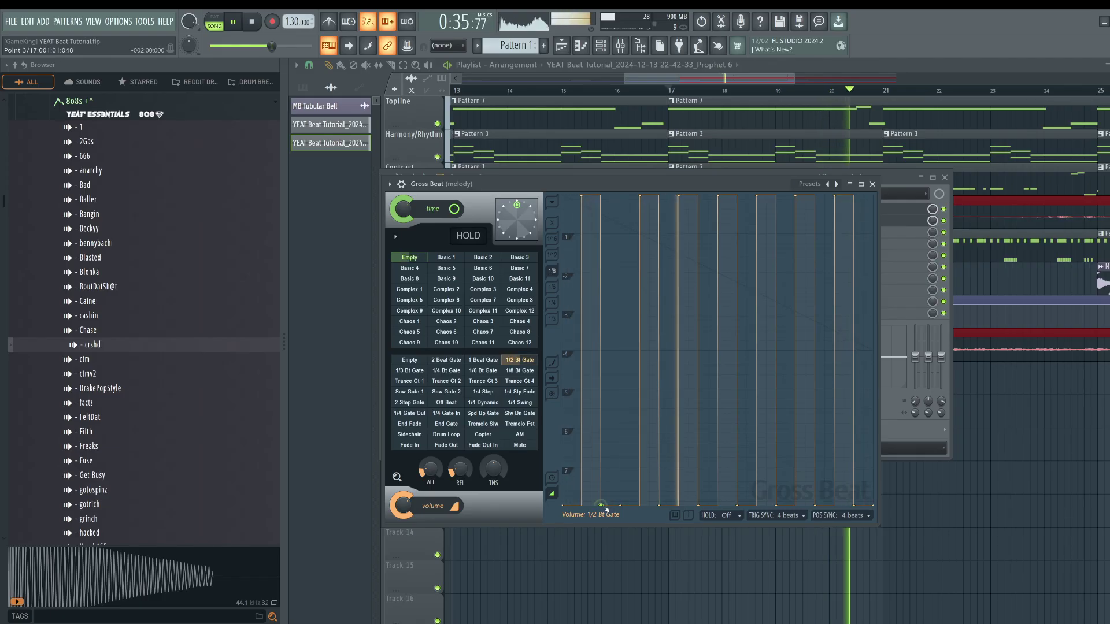
- Keep the envelope grid at 1/8 and invert the gate levels of the following pulses up to about the middle of the envelope
left_click(553, 302)
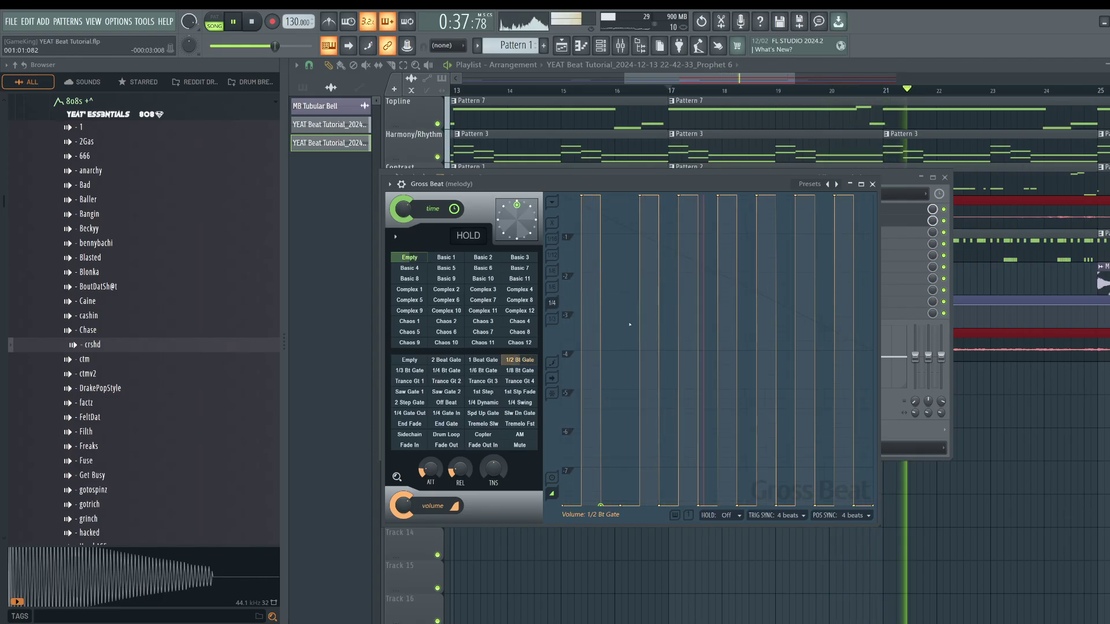
left_click(553, 288)
left_click(551, 271)
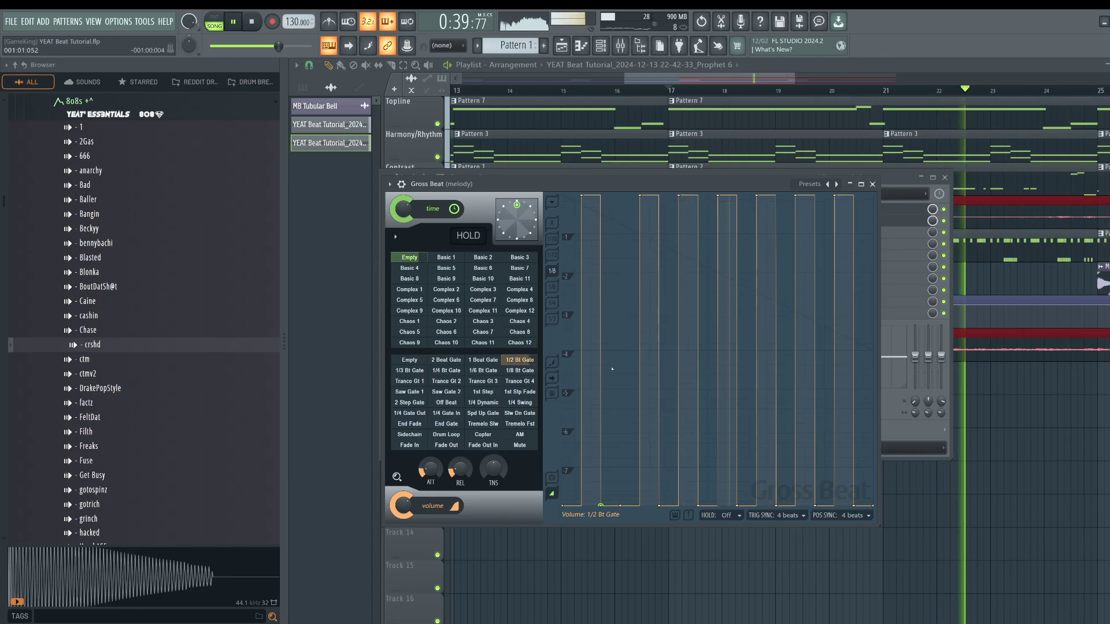
left_click_drag(621, 507, 623, 194)
left_click_drag(633, 402, 660, 484)
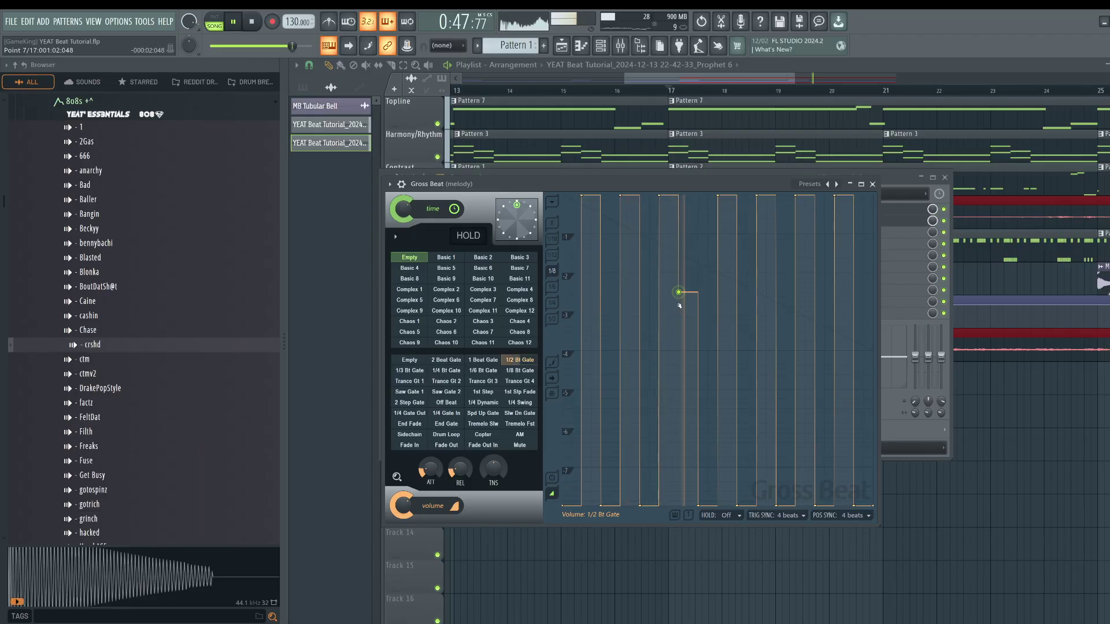
left_click_drag(679, 305, 679, 511)
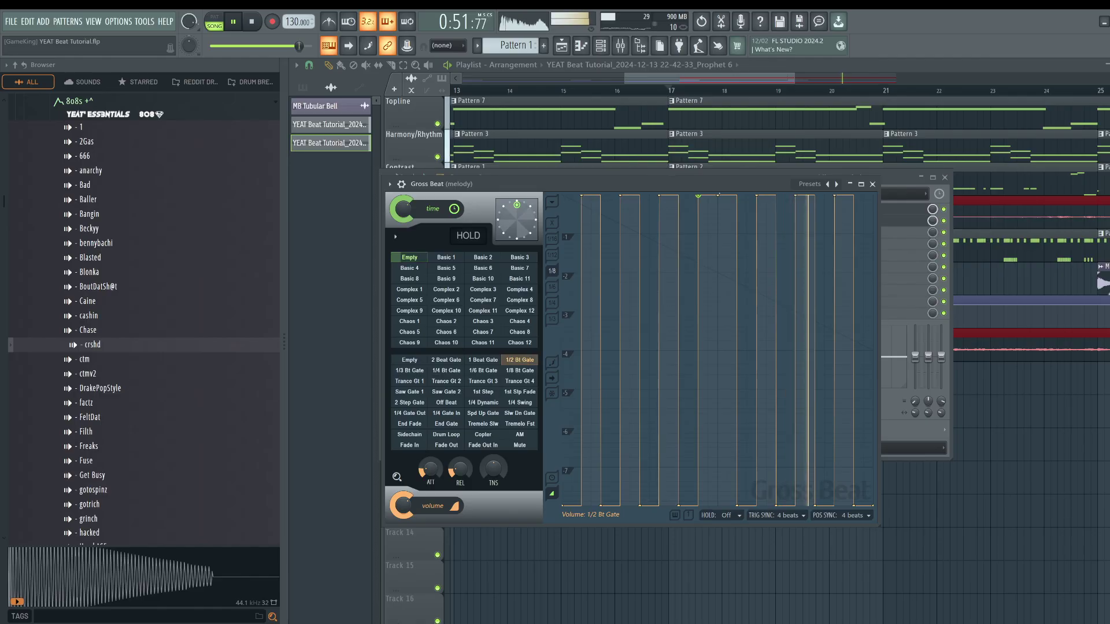
- Invert the remaining gate pulses through the end of the envelope, finishing on a full-level pulse, and close Gross Beat
left_click_drag(713, 511, 717, 513)
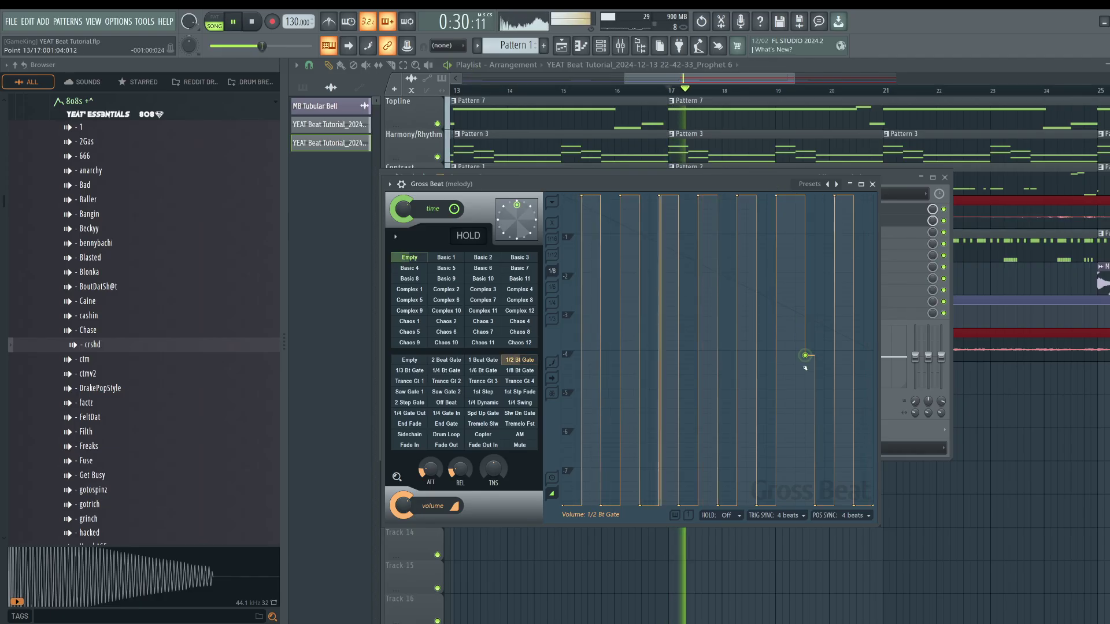
left_click_drag(804, 514, 792, 514)
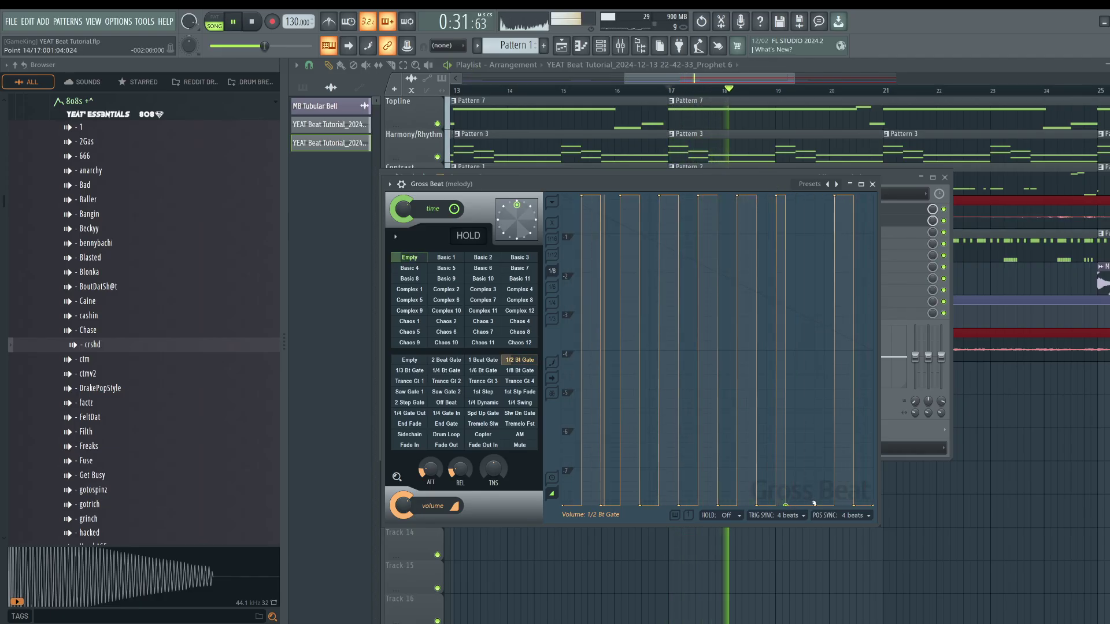
left_click(814, 195)
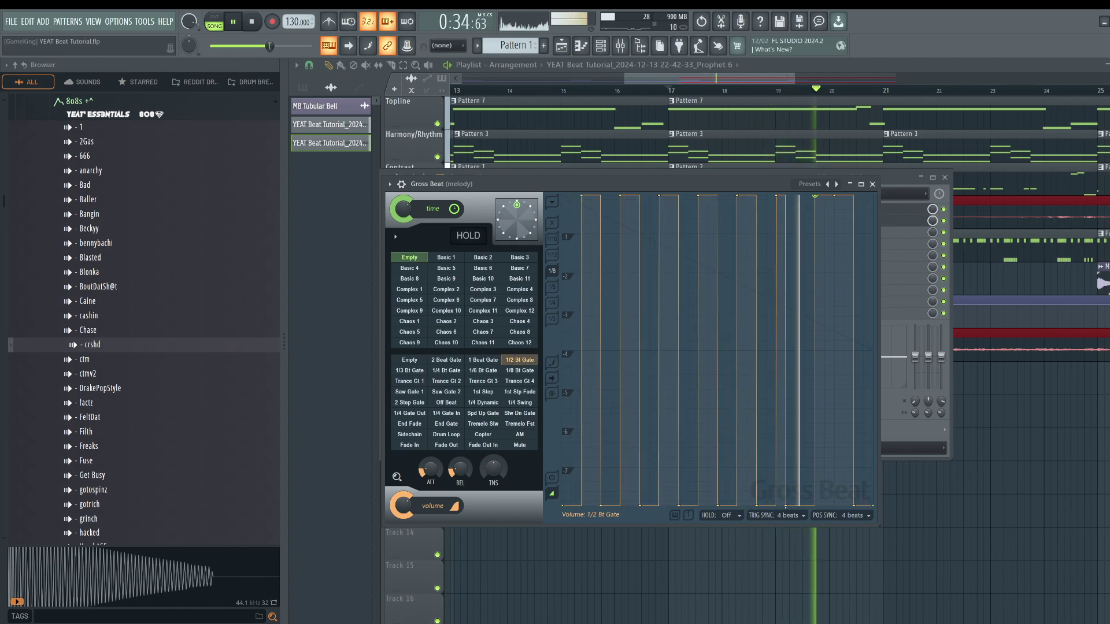
left_click_drag(785, 506, 796, 507)
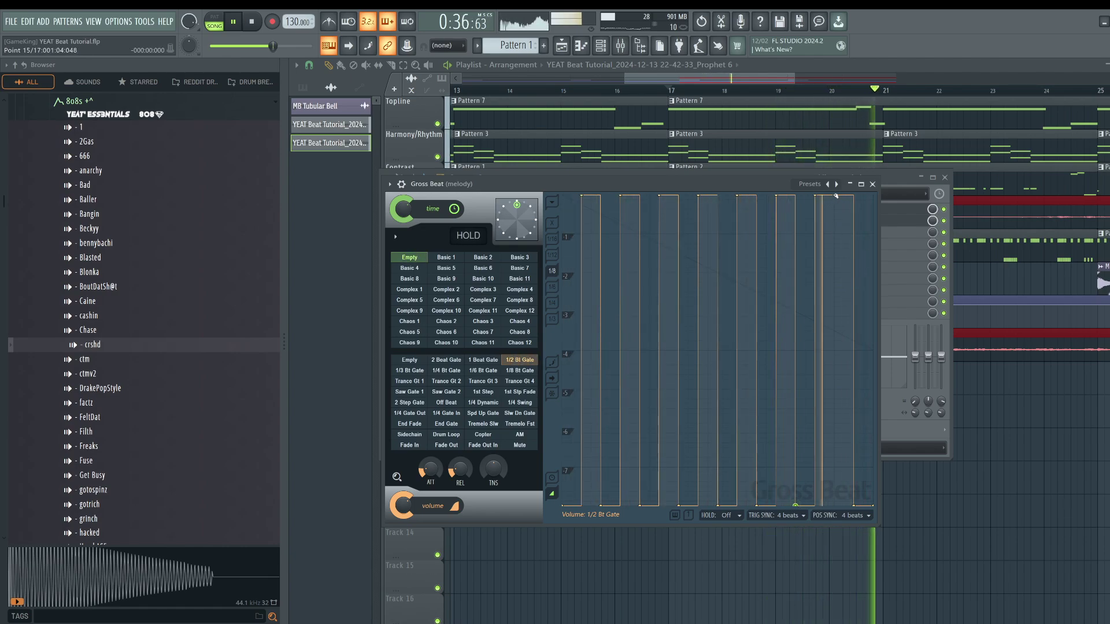
left_click(834, 506)
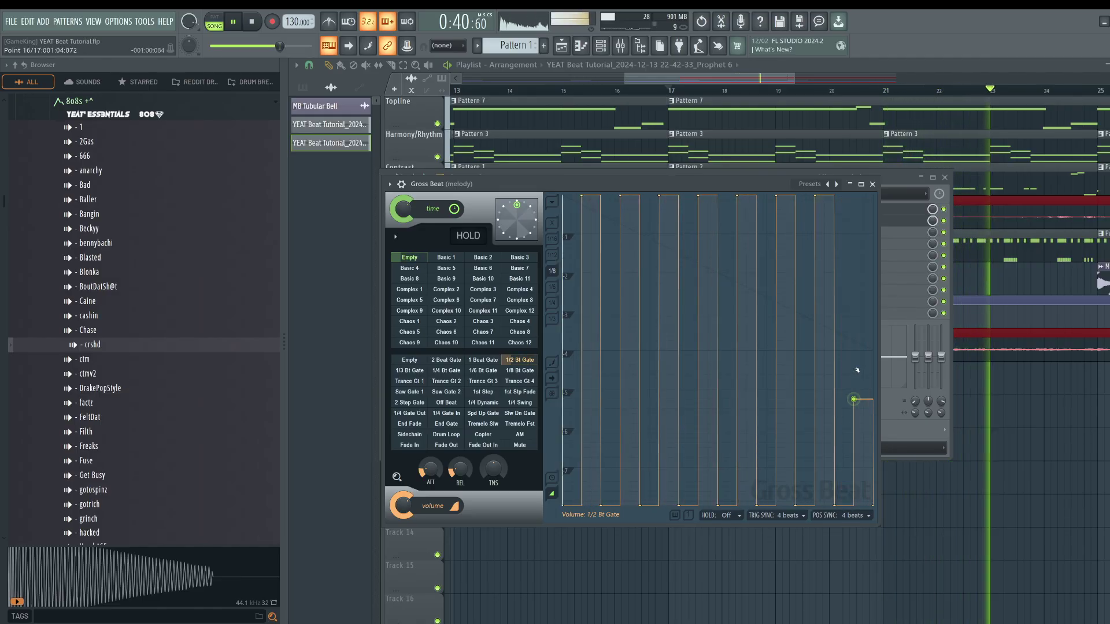
left_click_drag(854, 504, 853, 196)
left_click(872, 184)
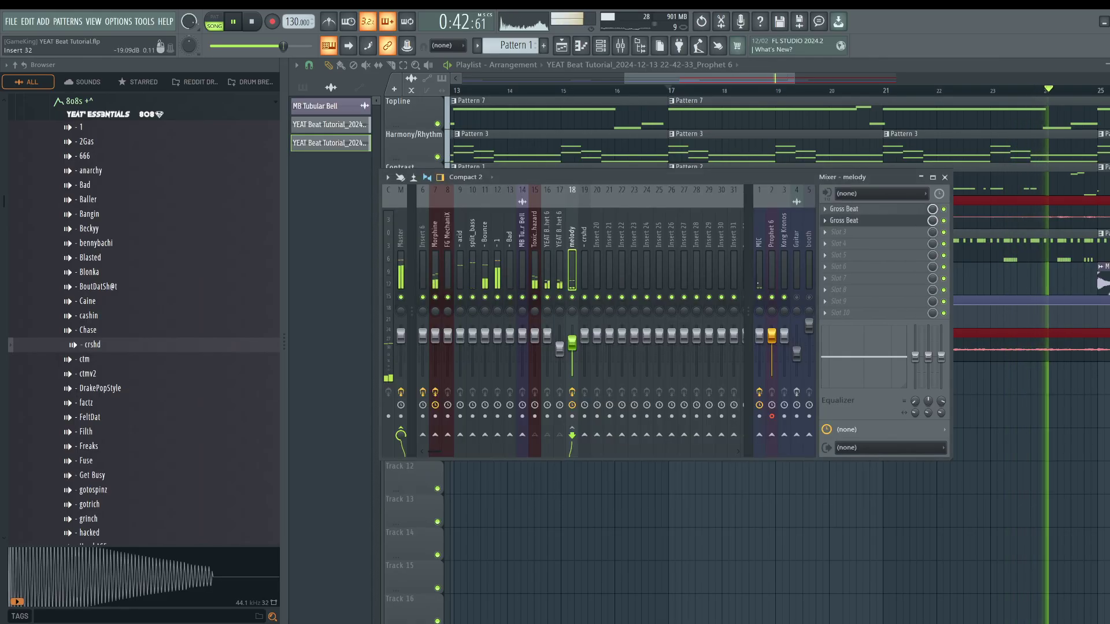
- Replay the arrangement from bar 17 and examine the second Gross Beat's time envelope and sync settings during playback
key("space")
key("F9")
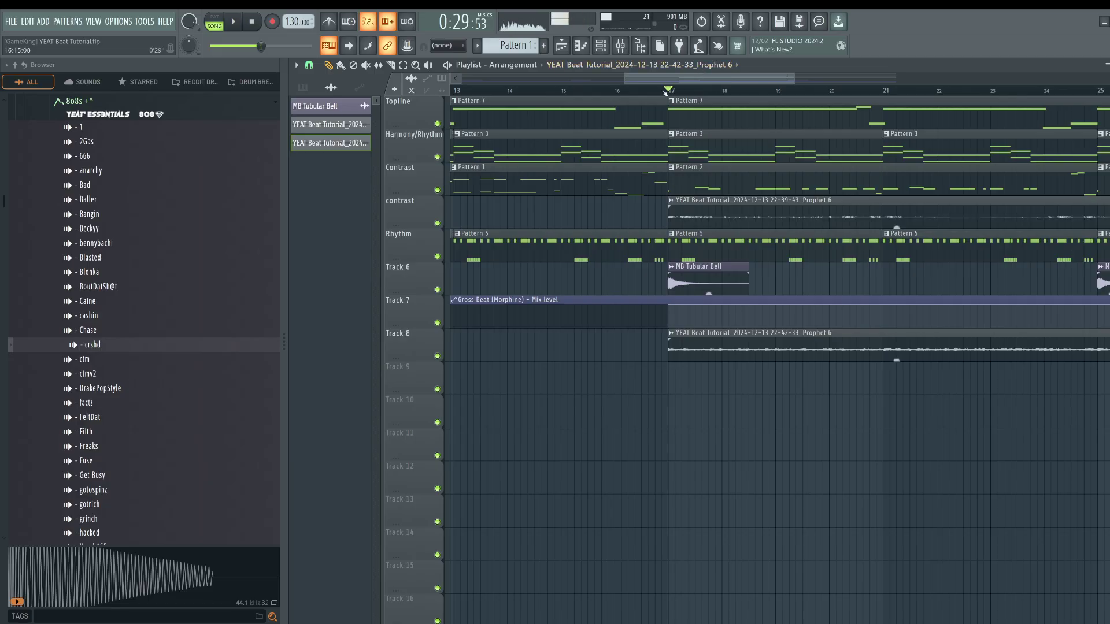
key("space")
key("space")
key("space")
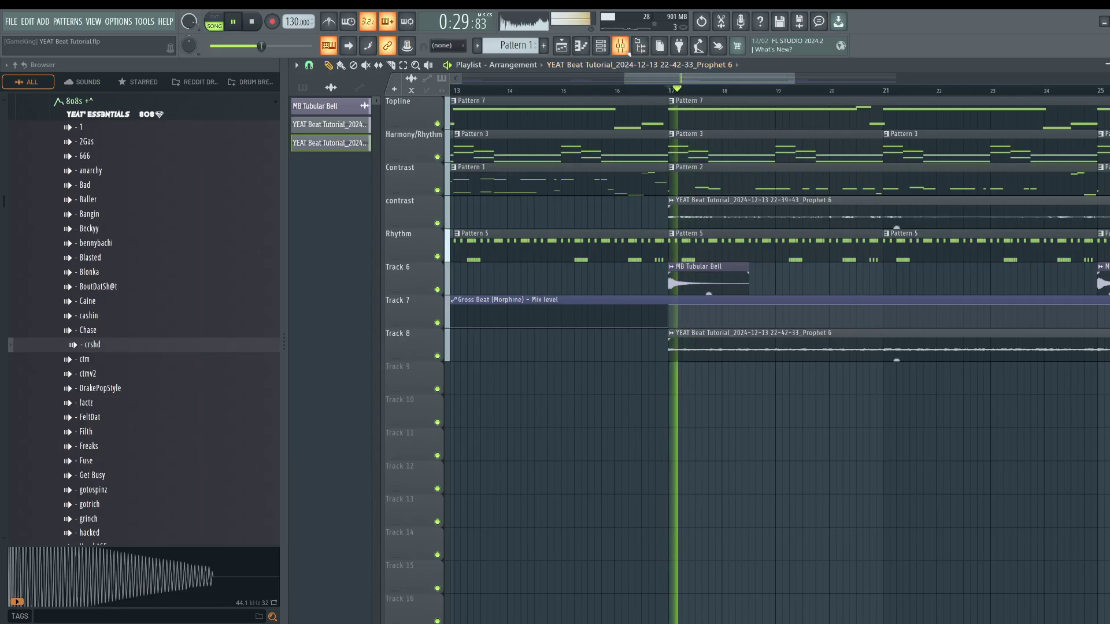
left_click(620, 46)
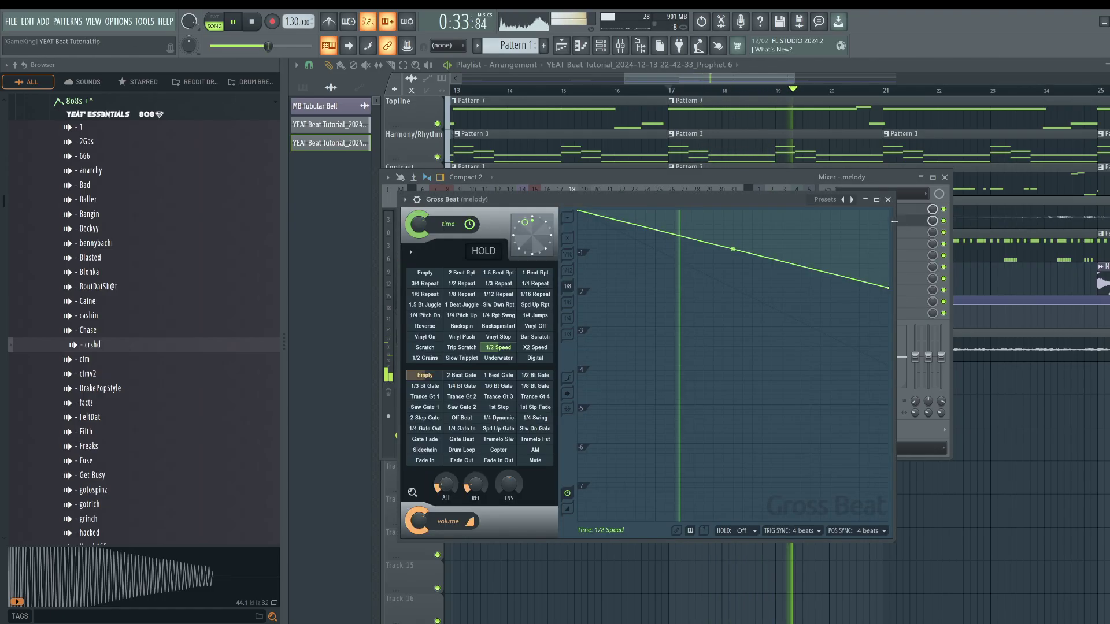
left_click(844, 220)
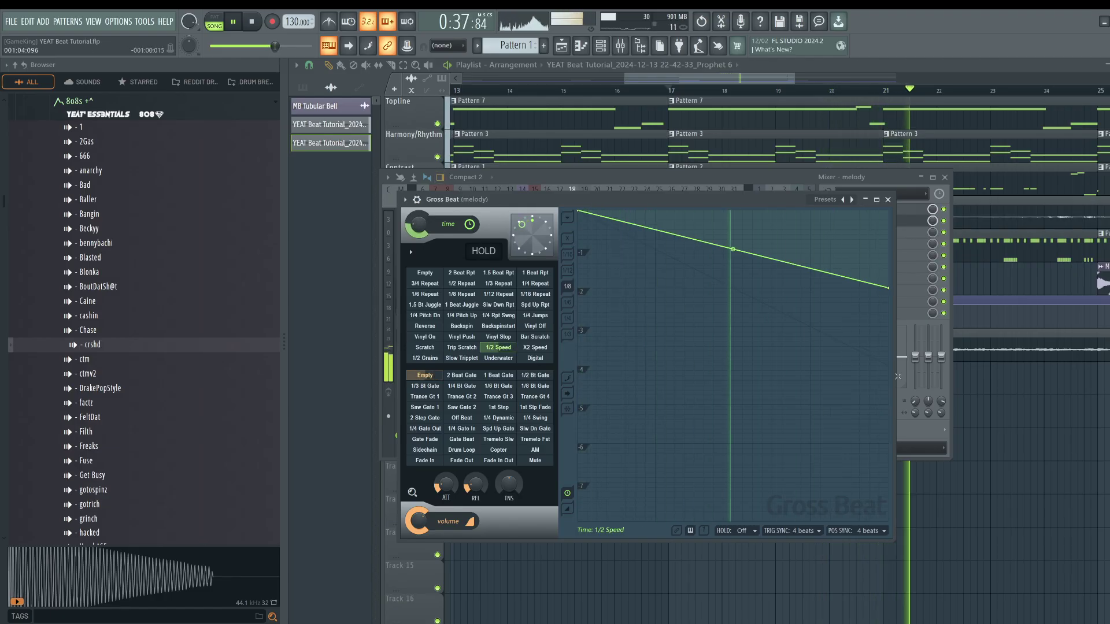
key("F12")
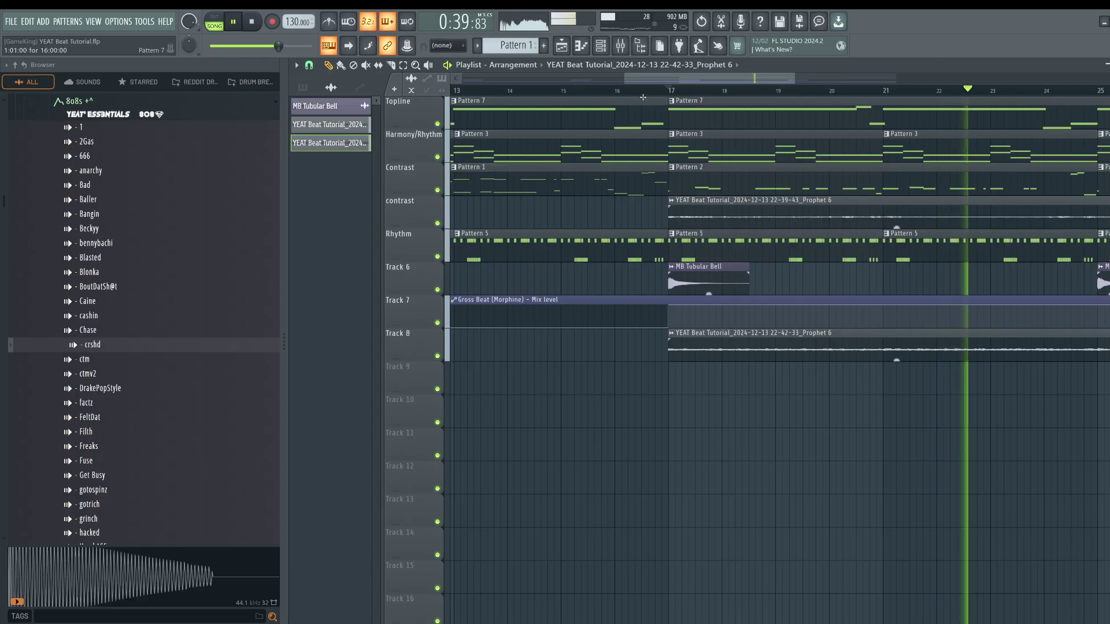
- Delete the Pattern 3 clips from bar 17 to bar 33 on the Harmony/Rhythm track
scroll(638, 89, "down", 2)
scroll(637, 89, "down", 2)
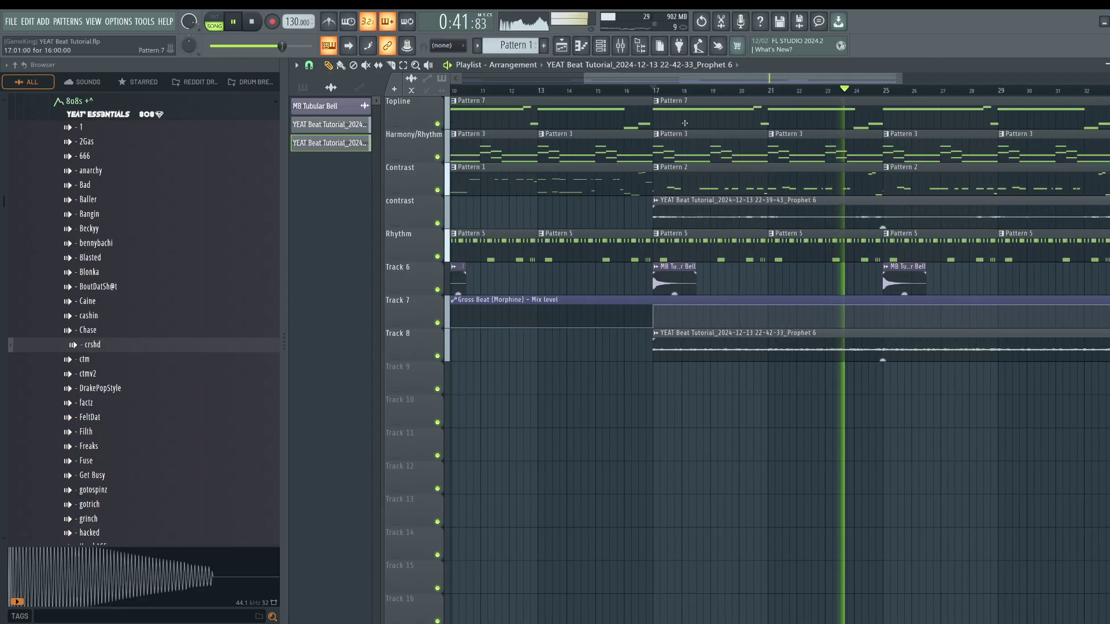
right_click(737, 149)
right_click(809, 149)
right_click(908, 152)
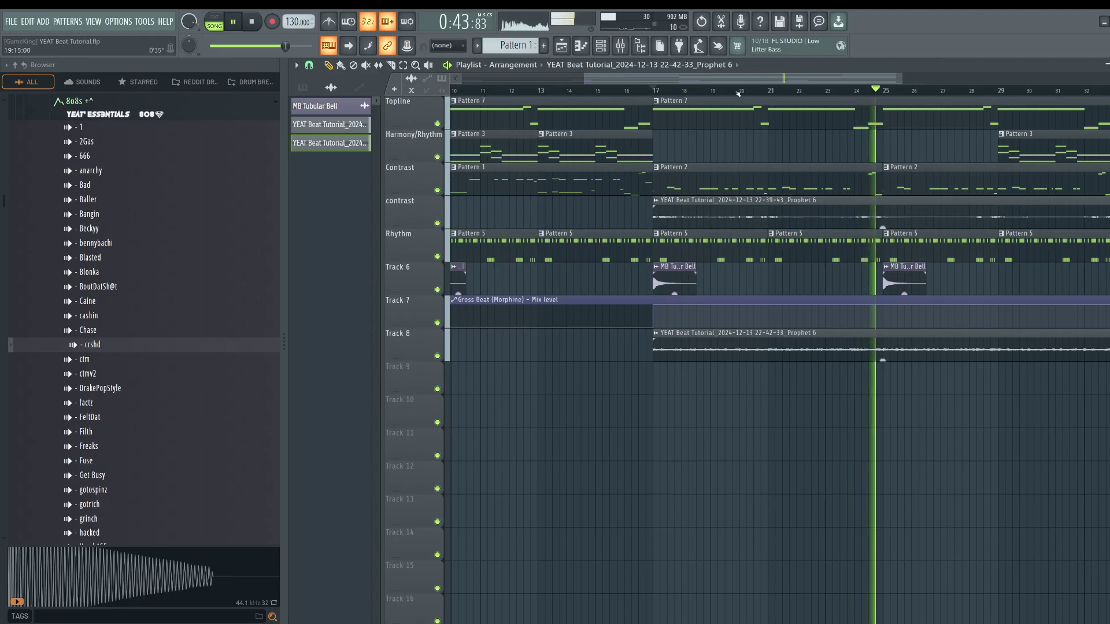
scroll(910, 149, "down", 2)
right_click(894, 145)
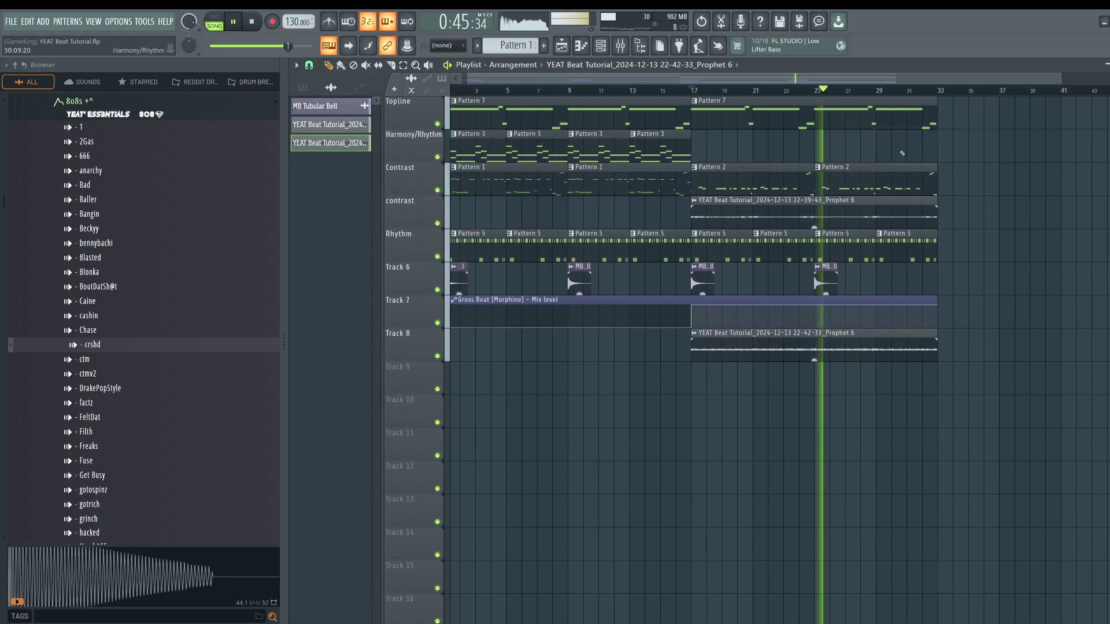
- Replay the arrangement from bar 17 and load a third Gross Beat into slot 3 of the melody mixer track
left_click(693, 91)
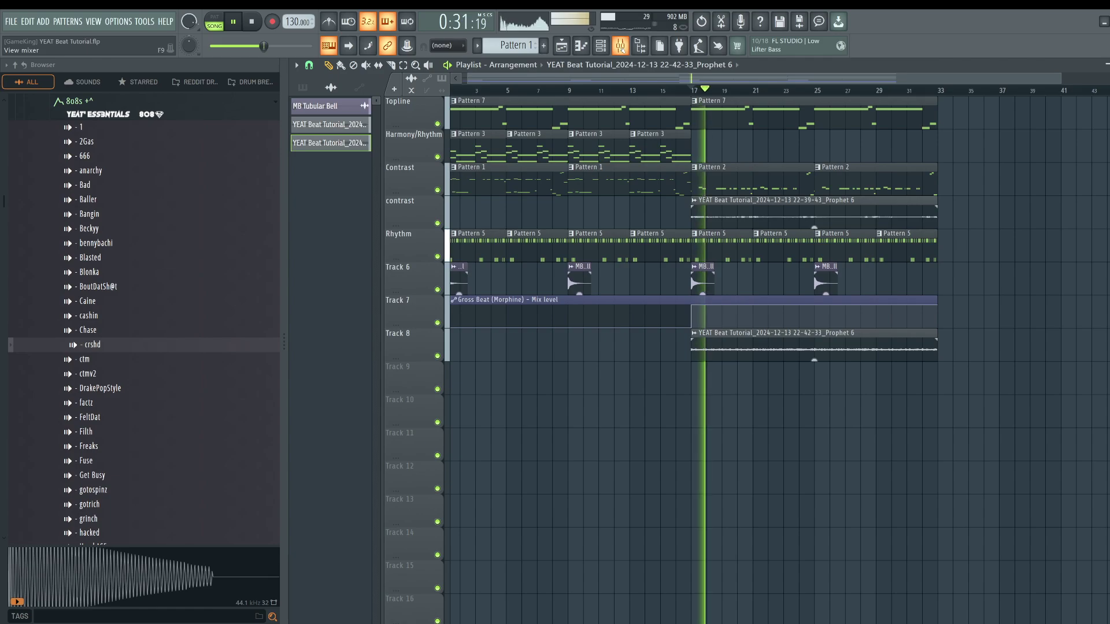
left_click(620, 45)
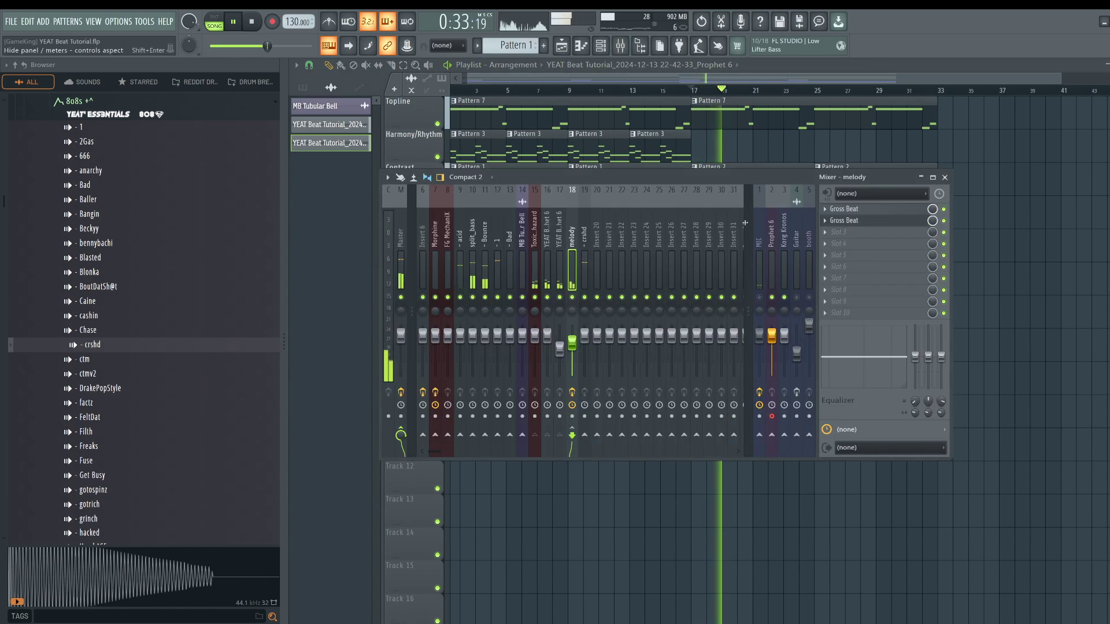
left_click(1016, 270)
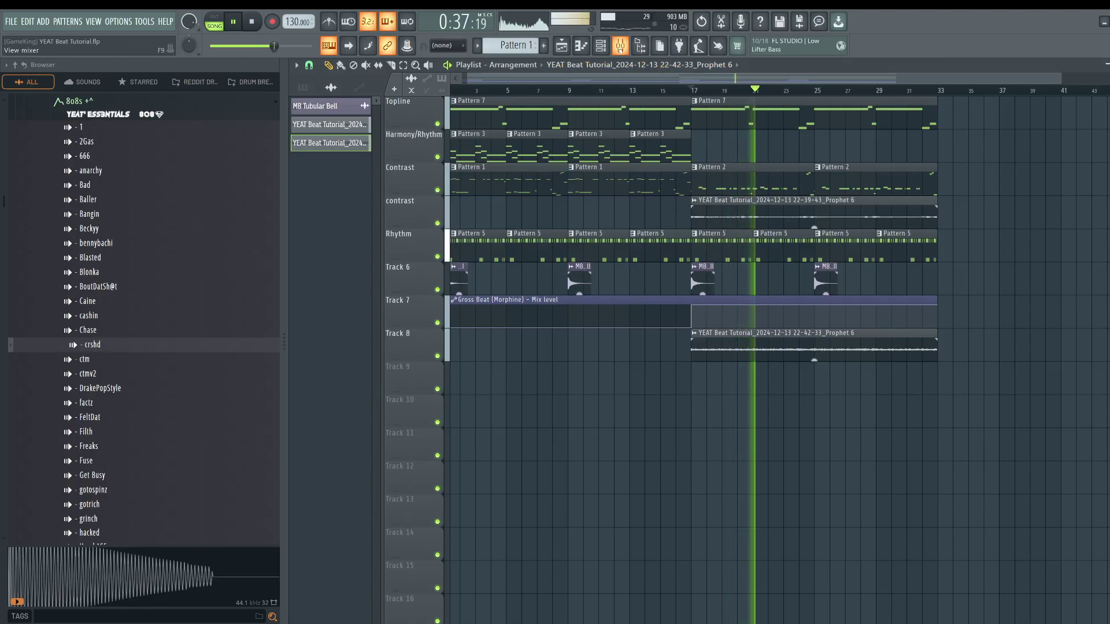
left_click(620, 45)
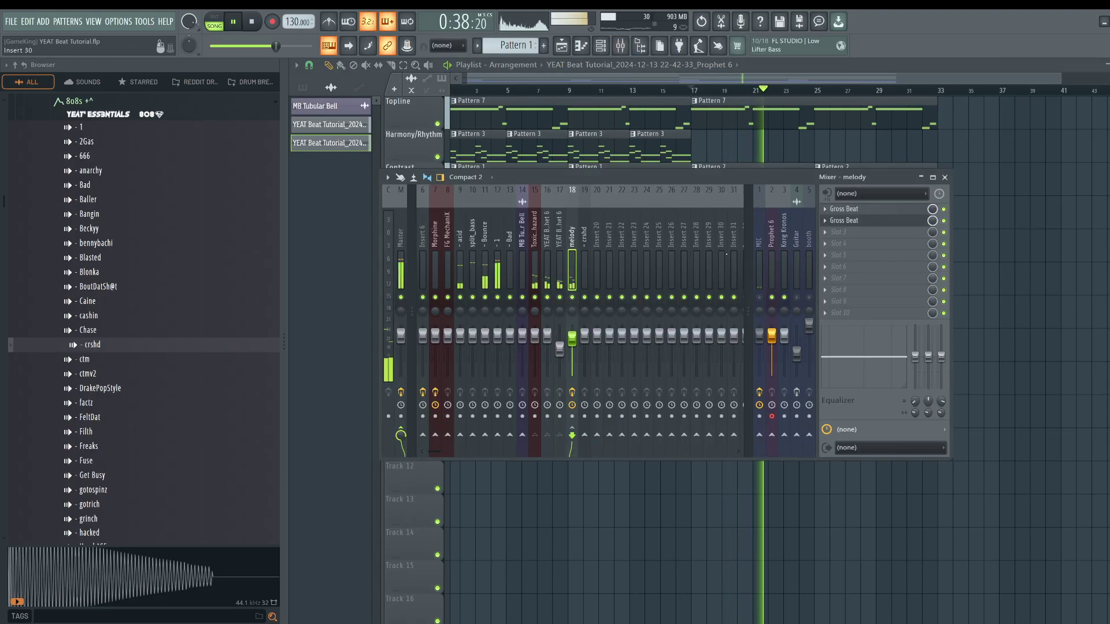
left_click(826, 235)
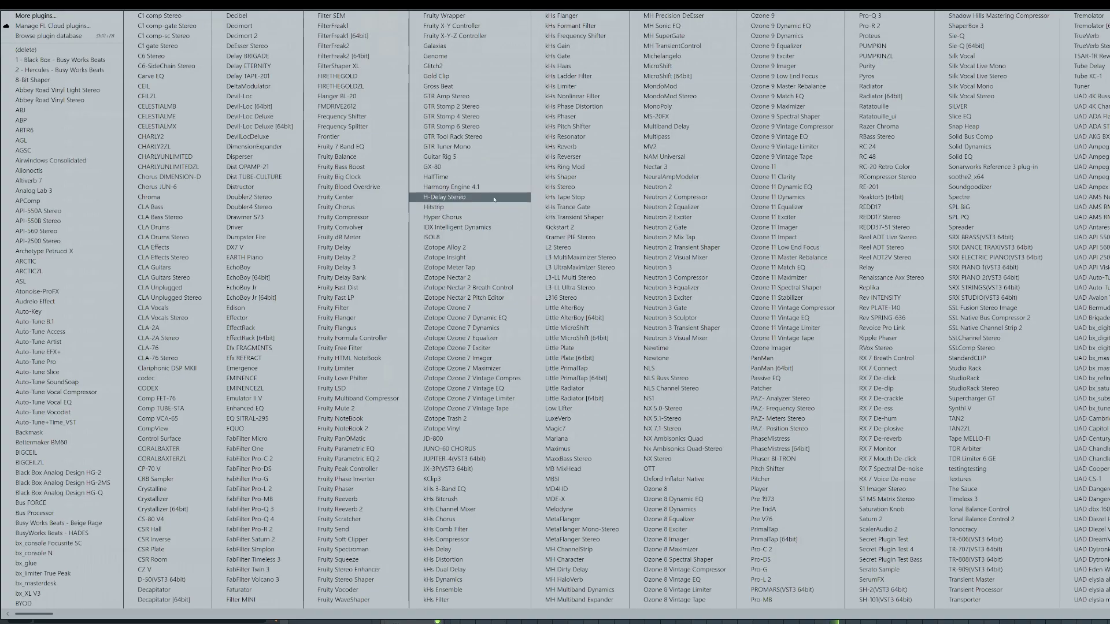
left_click(457, 87)
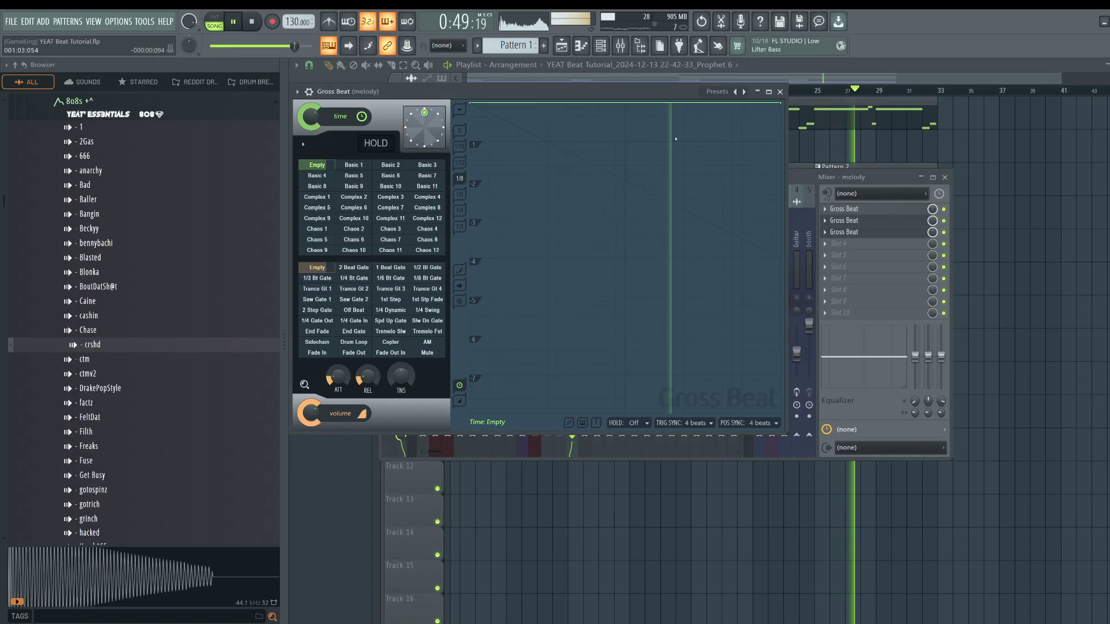
- Load the Momentary preset in the new Gross Beat, audition Vinyl Stop, and settle on the Vinyl Off time slot
left_click(721, 92)
left_click(768, 137)
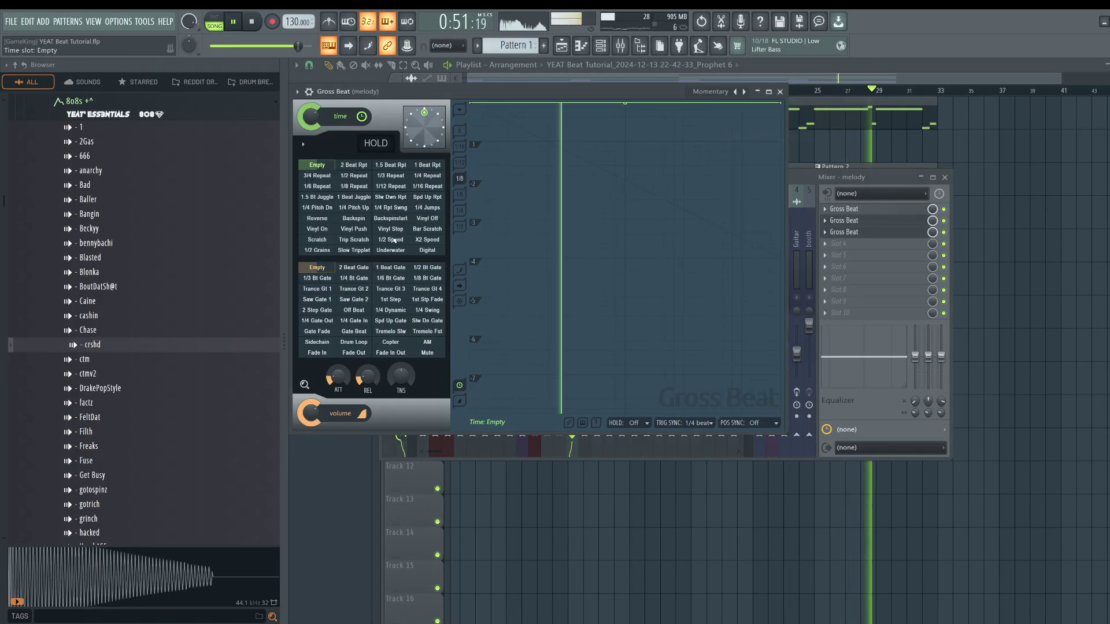
left_click(388, 230)
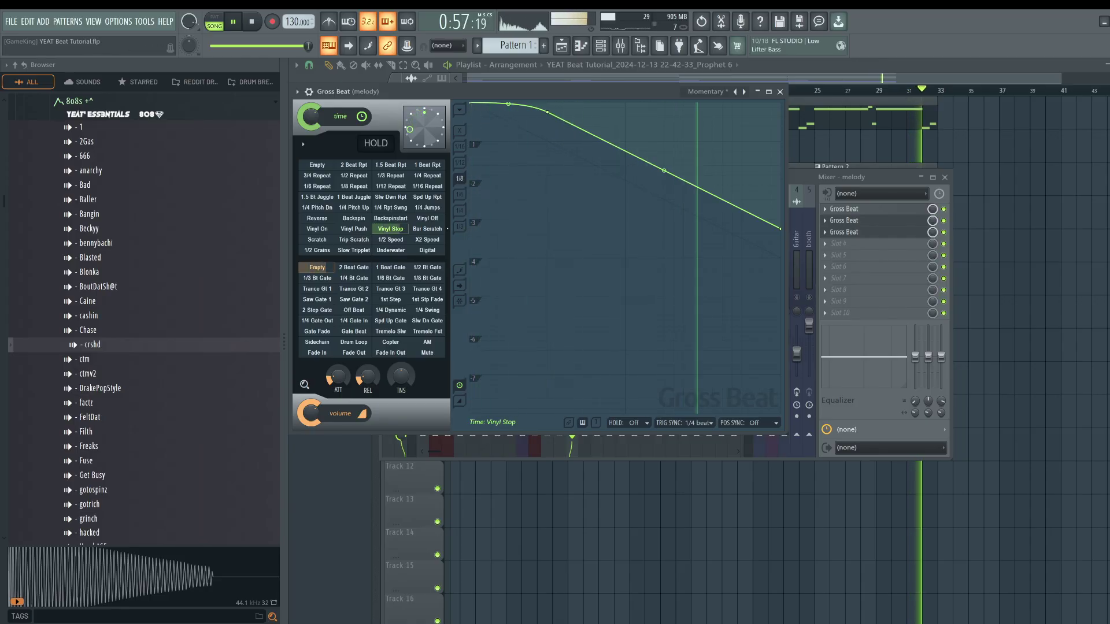
left_click(427, 229)
left_click(426, 219)
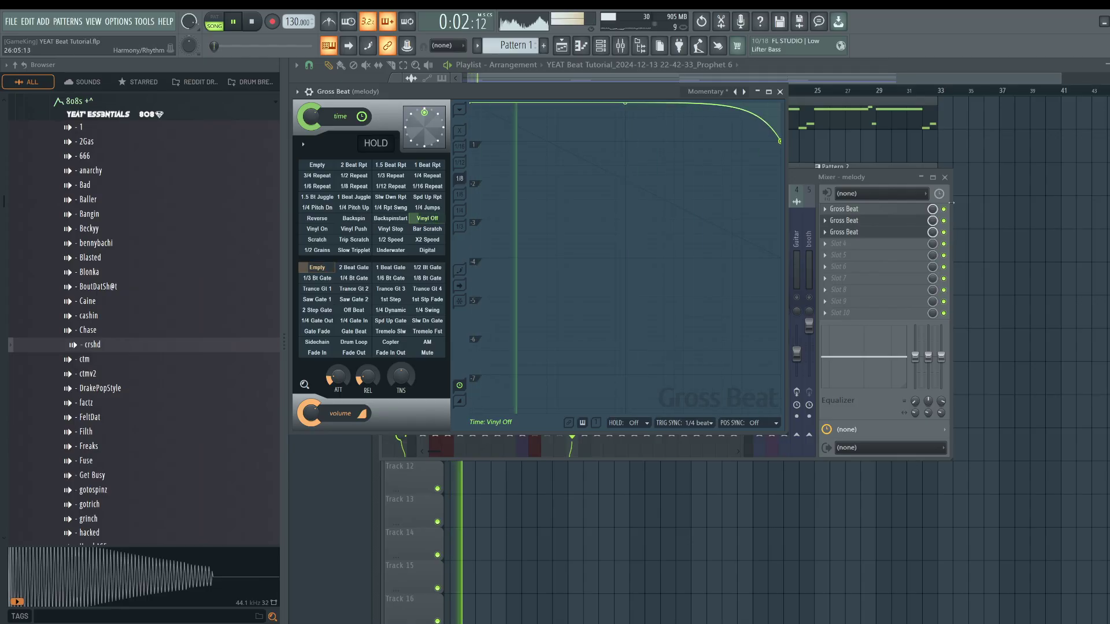
- Create an automation clip for the third Gross Beat's mix level, start it at bar 1 on Track 9, and lower its first point to 0%
left_click(932, 231)
right_click(932, 232)
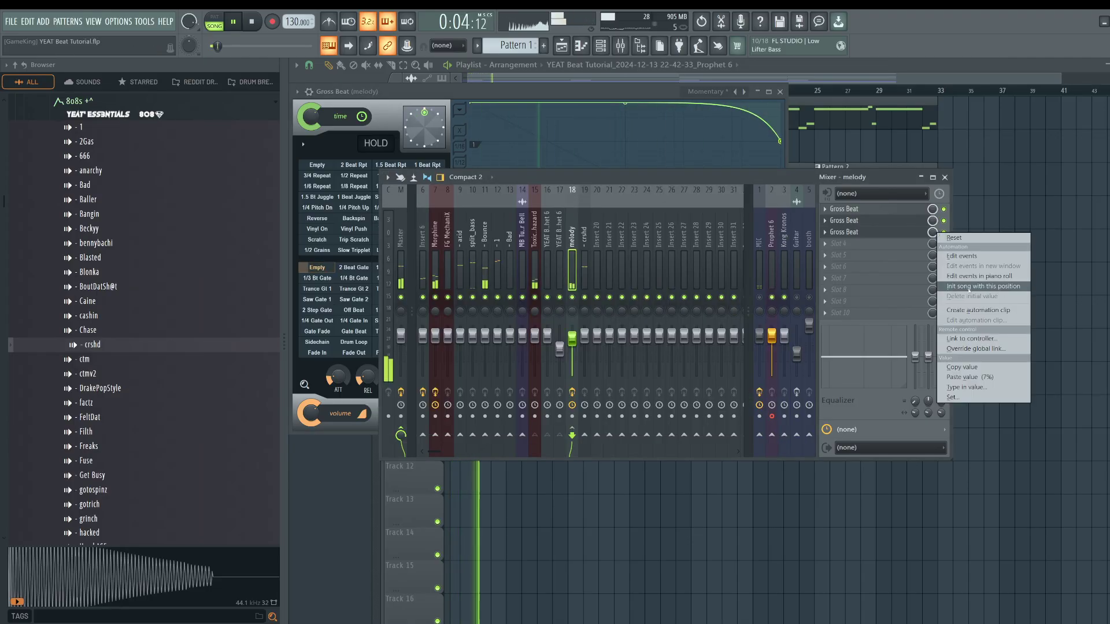
left_click(977, 309)
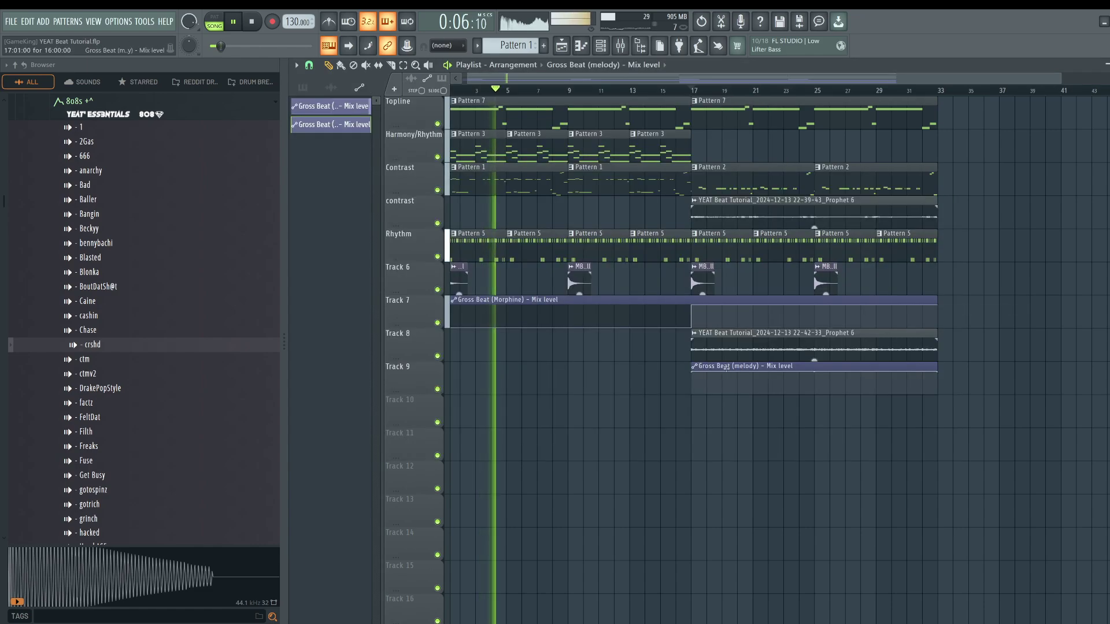
left_click_drag(450, 372, 449, 397)
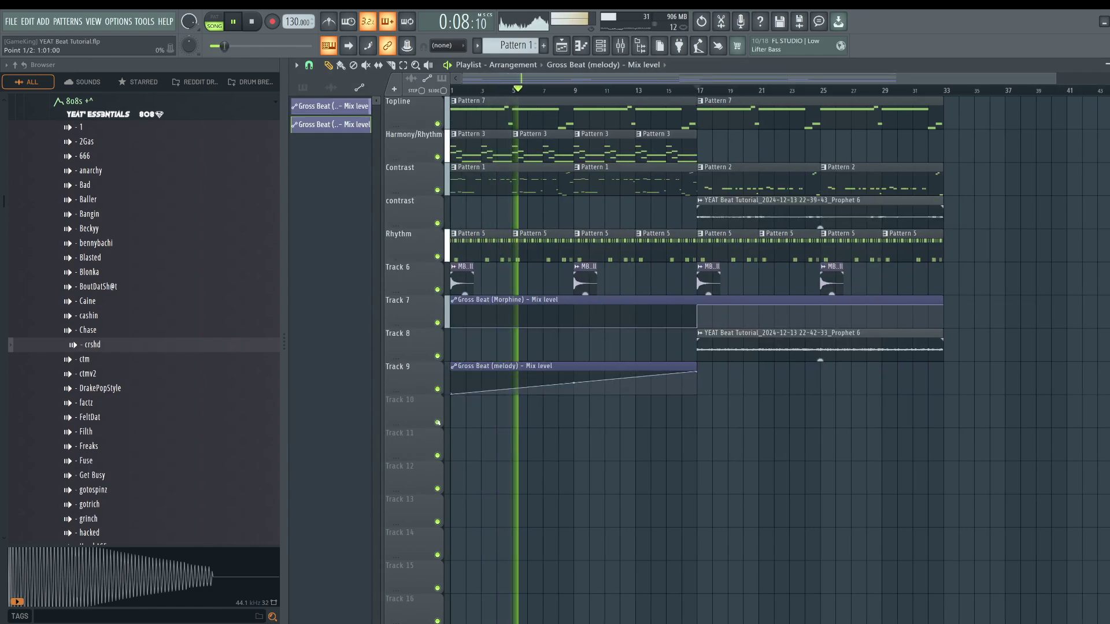
mouse_move(702, 372)
left_mouse_down()
mouse_move(697, 395)
mouse_move(697, 372)
left_mouse_up()
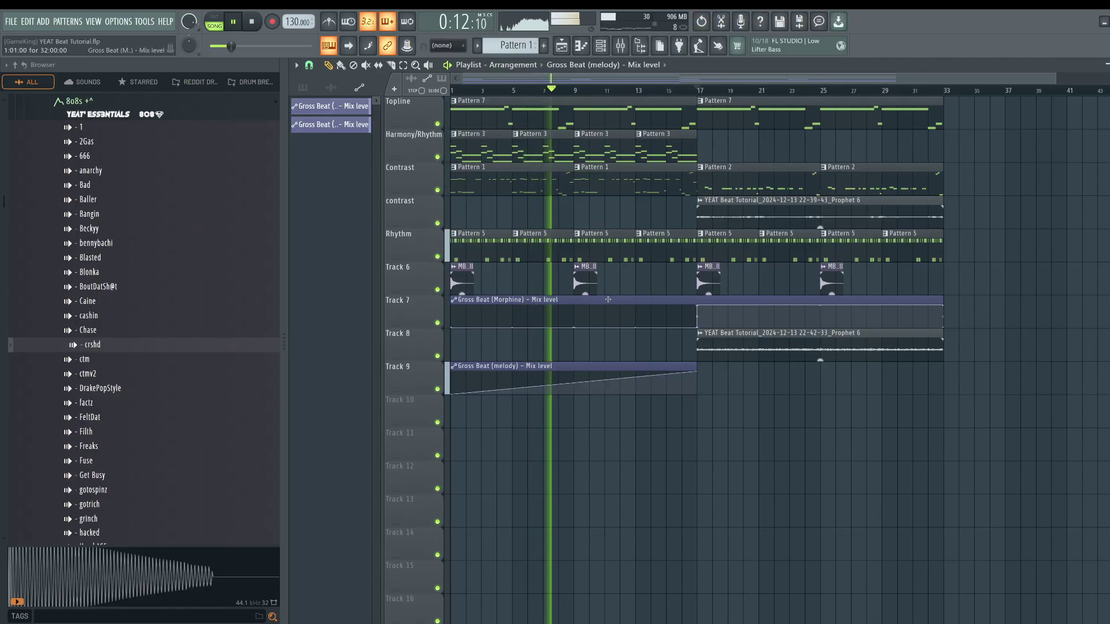
- Set the playlist snap to Bar and shape the melody automation at zero until bar 17, then full level through bar 33
left_click(309, 65)
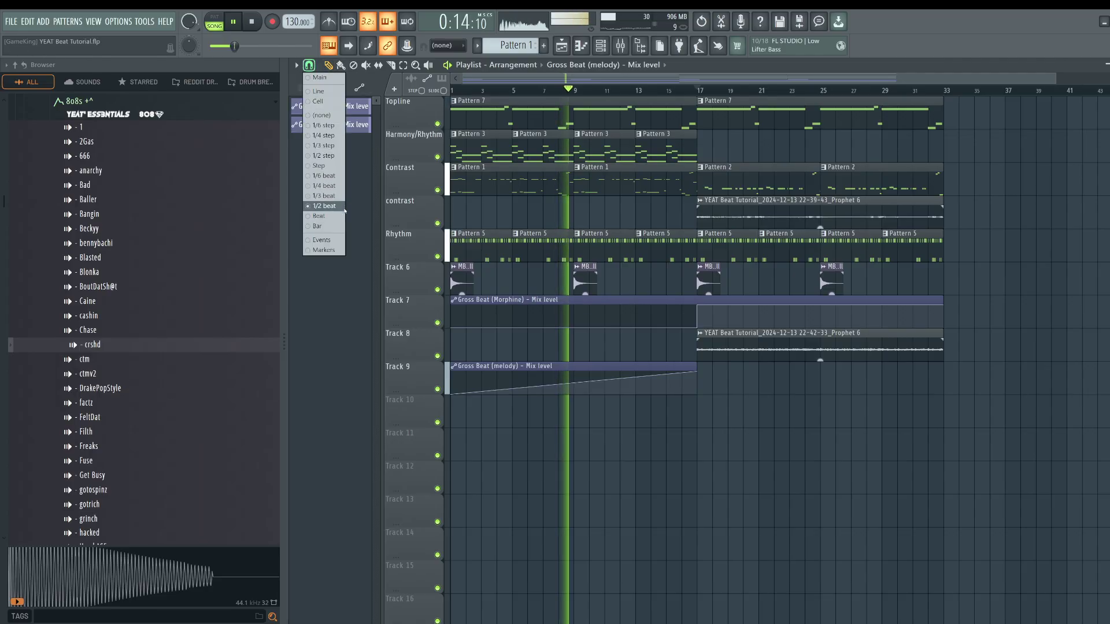
left_click(318, 226)
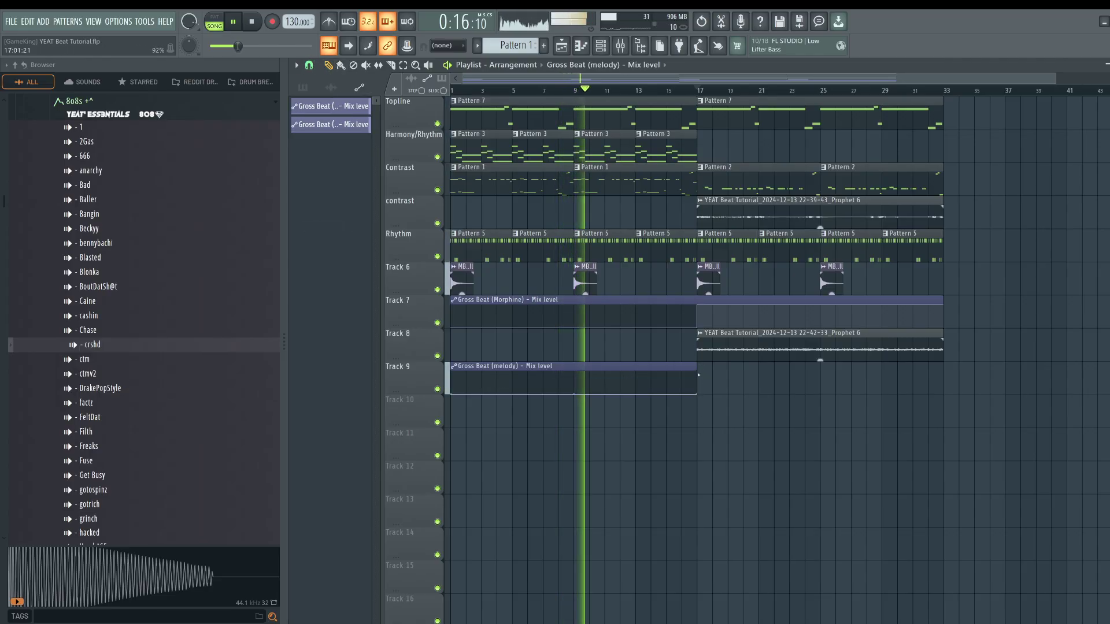
left_click_drag(697, 370, 944, 359)
- Save the project and delete the first Pattern 7 clip, at bar 1, from the Topline track
key("ctrl+s")
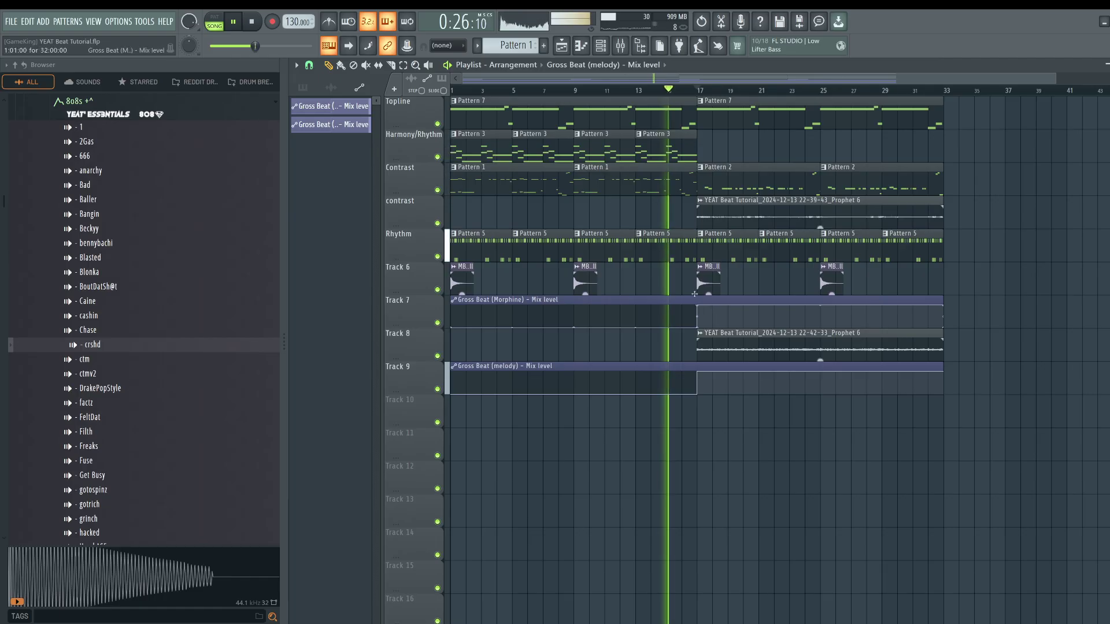
right_click(661, 119)
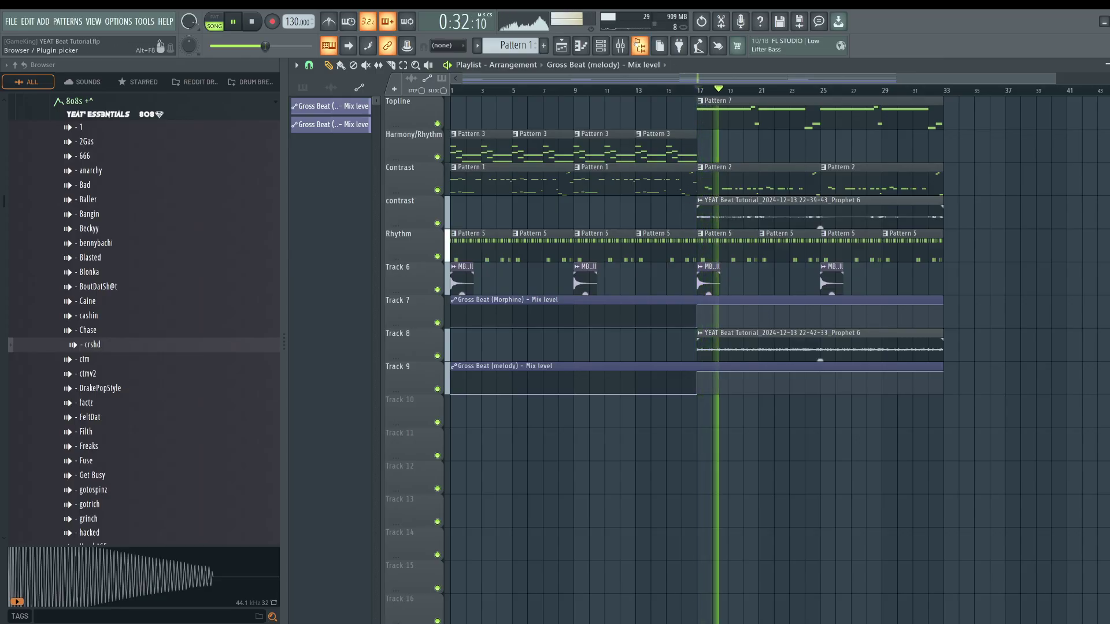
- Set both the trigger sync and position sync of the melody track's third Gross Beat to 4 beats, and return to the playlist
left_click(619, 46)
left_click(862, 234)
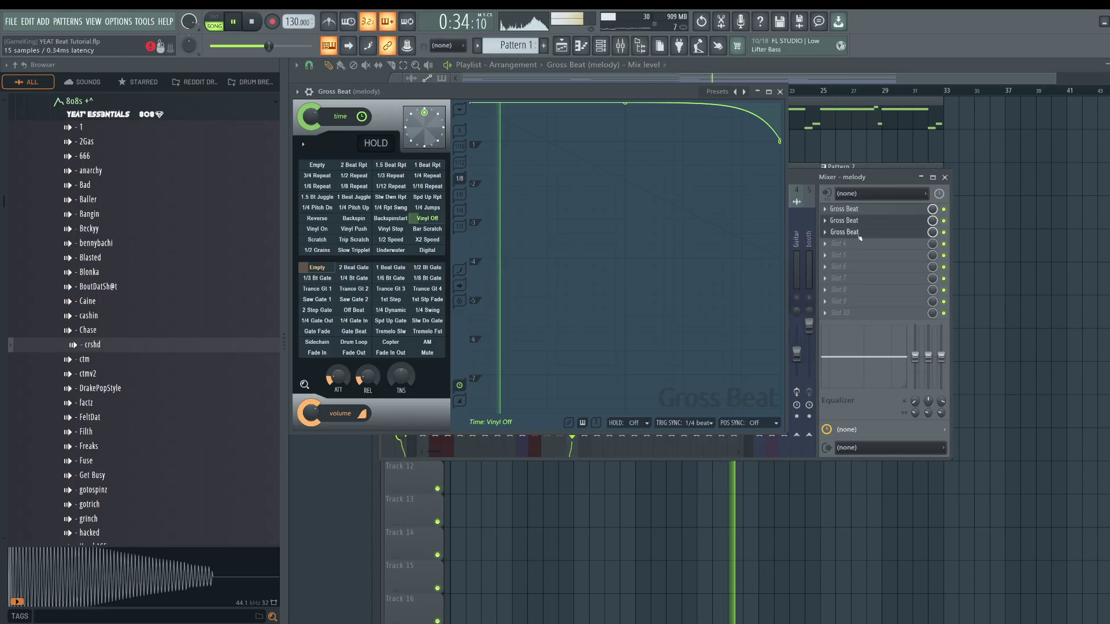
left_click(702, 423)
left_click(670, 485)
left_click(751, 423)
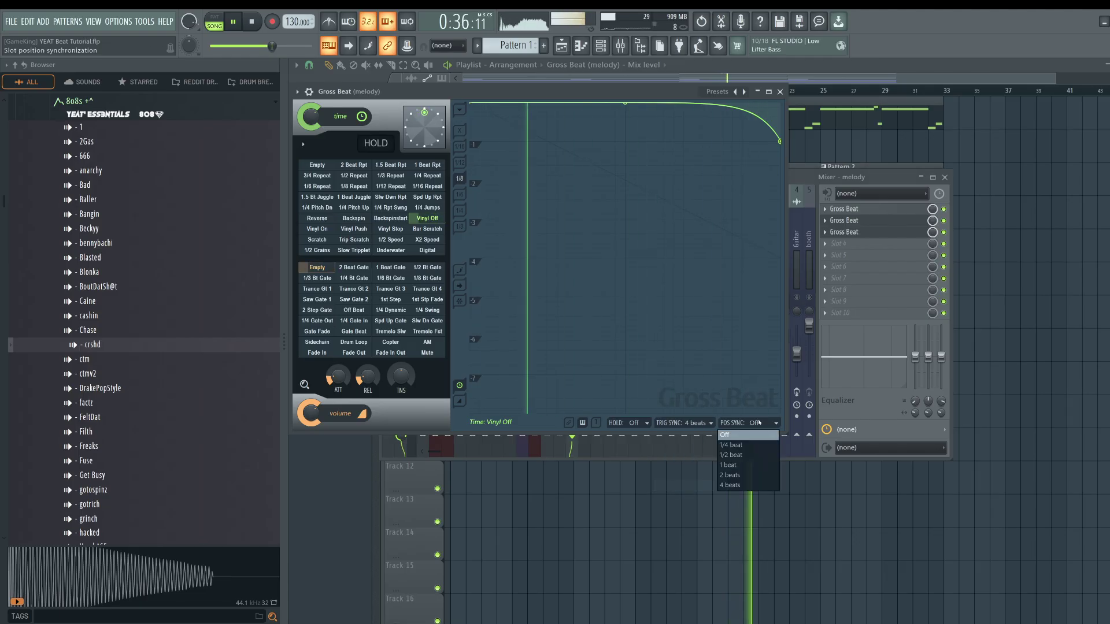
left_click(749, 485)
key("F5")
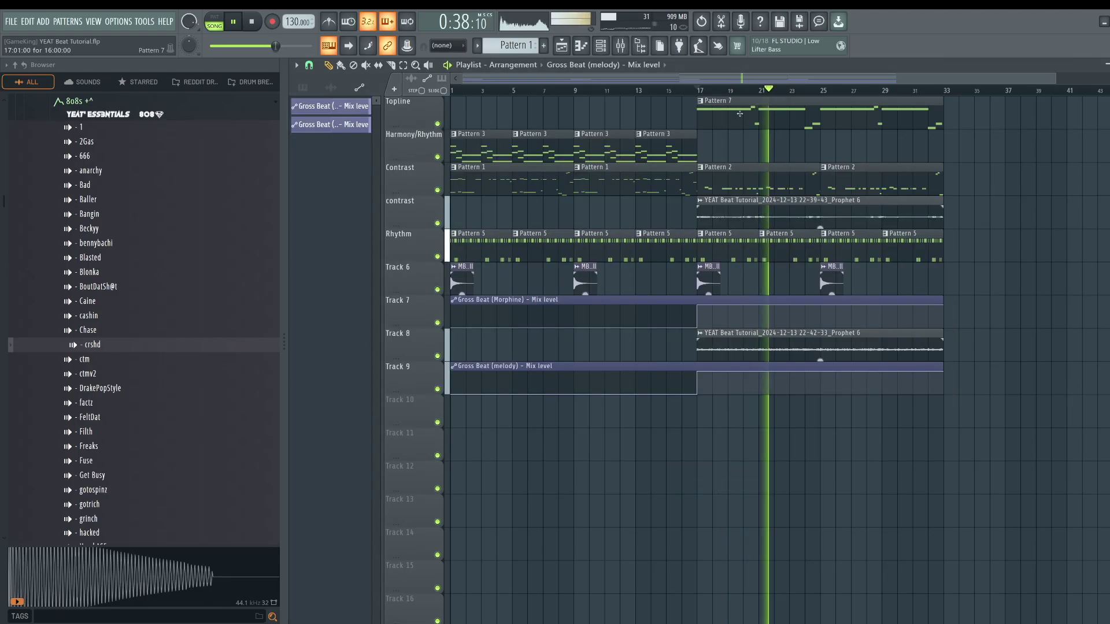
- Replay from bar 17 with the browser hidden, check the melody track in the mixer, and stop playback
left_click(701, 90)
key("alt+F8")
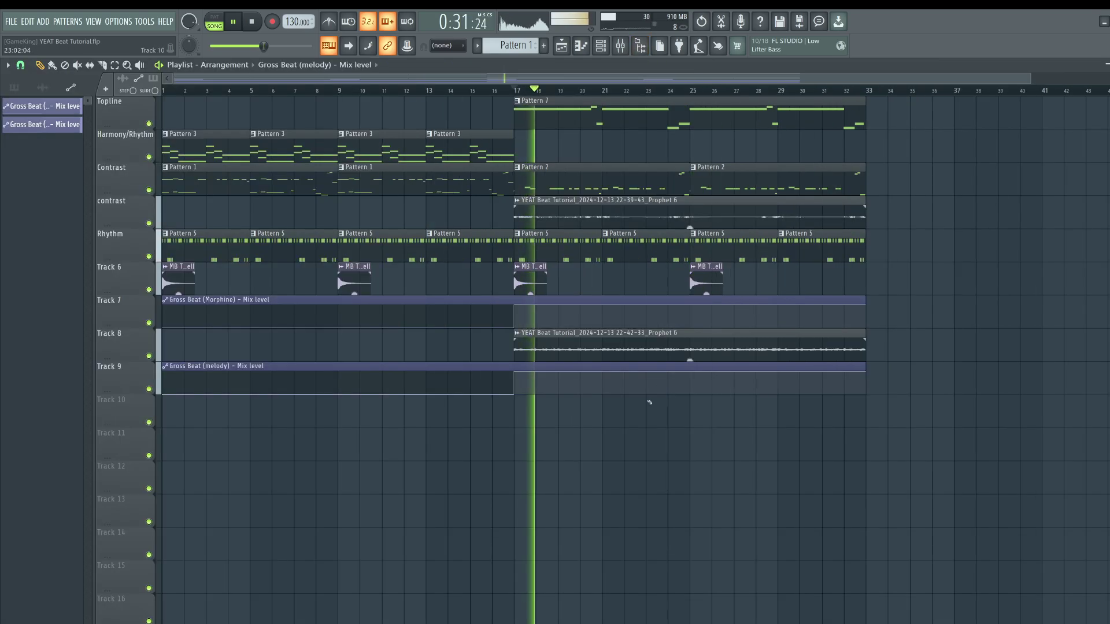
key("F9")
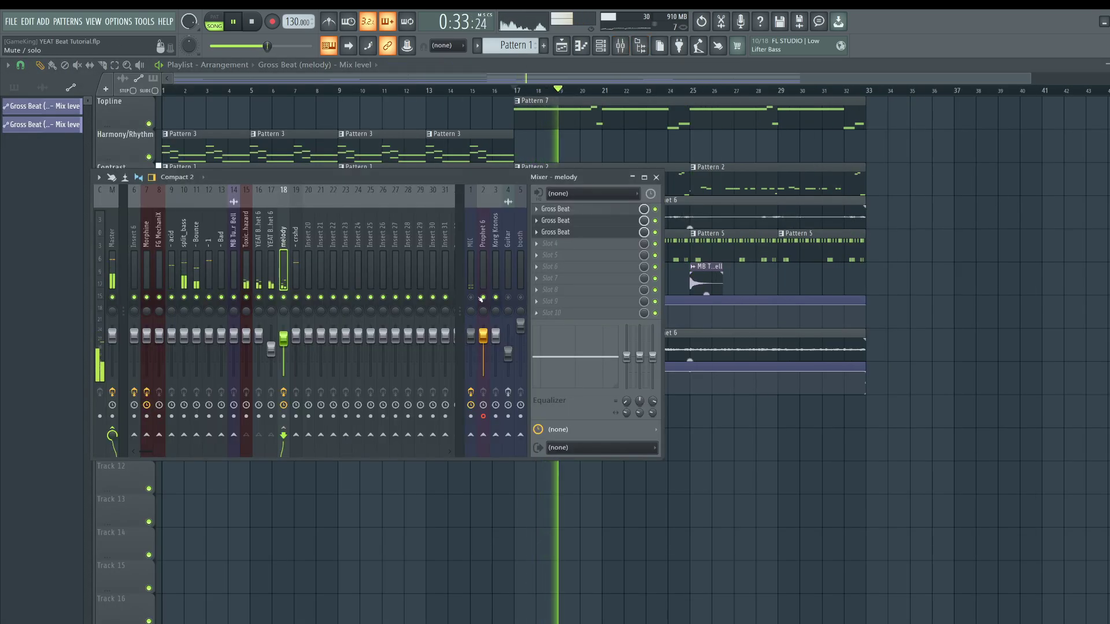
key("F9")
key("space")
- Lower the melody Gross Beat mix level automation to 0% from bar 17, keeping full-level blocks only at bars 18 and 20
left_click_drag(516, 374, 518, 401)
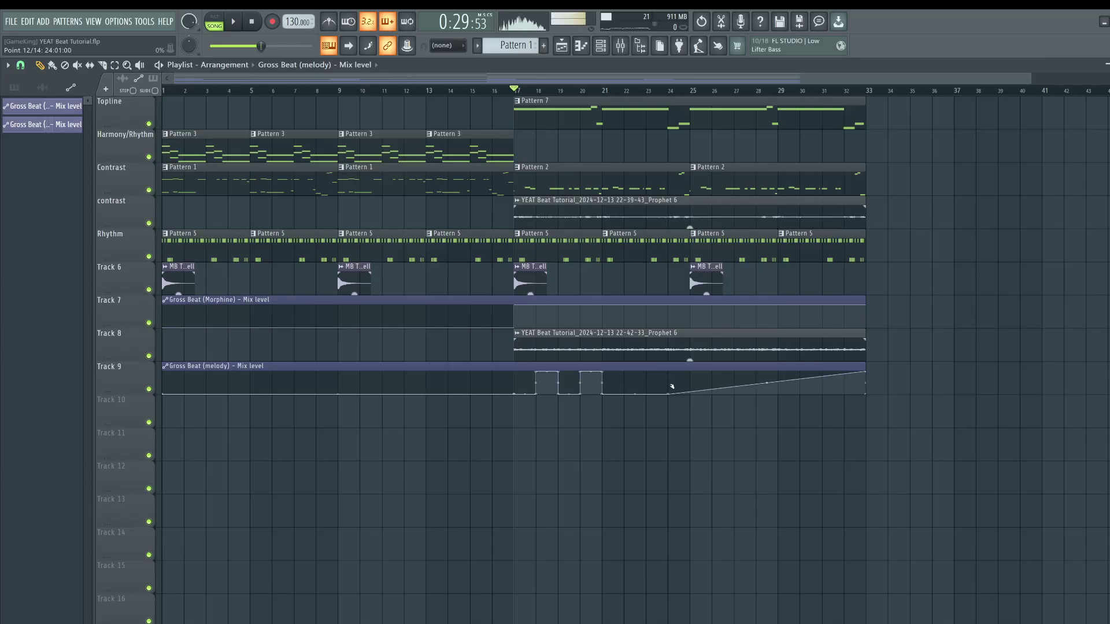
- Lower the final point of the melody Gross Beat automation to its minimum, then slice the Track 9 clip at bars 17 and 25
key("space")
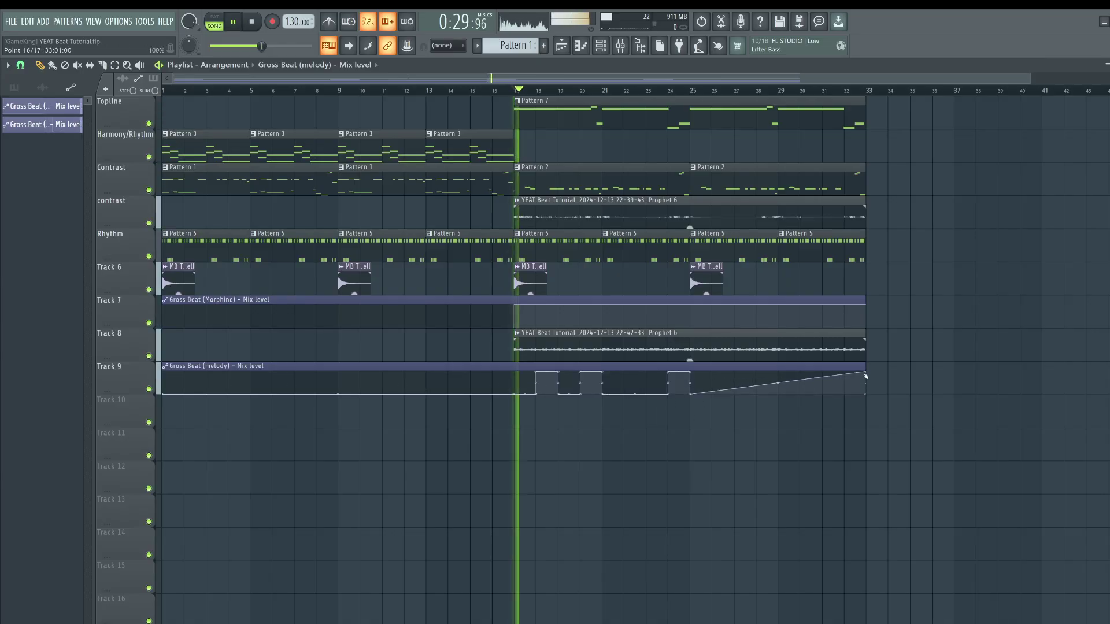
left_click_drag(865, 372, 869, 420)
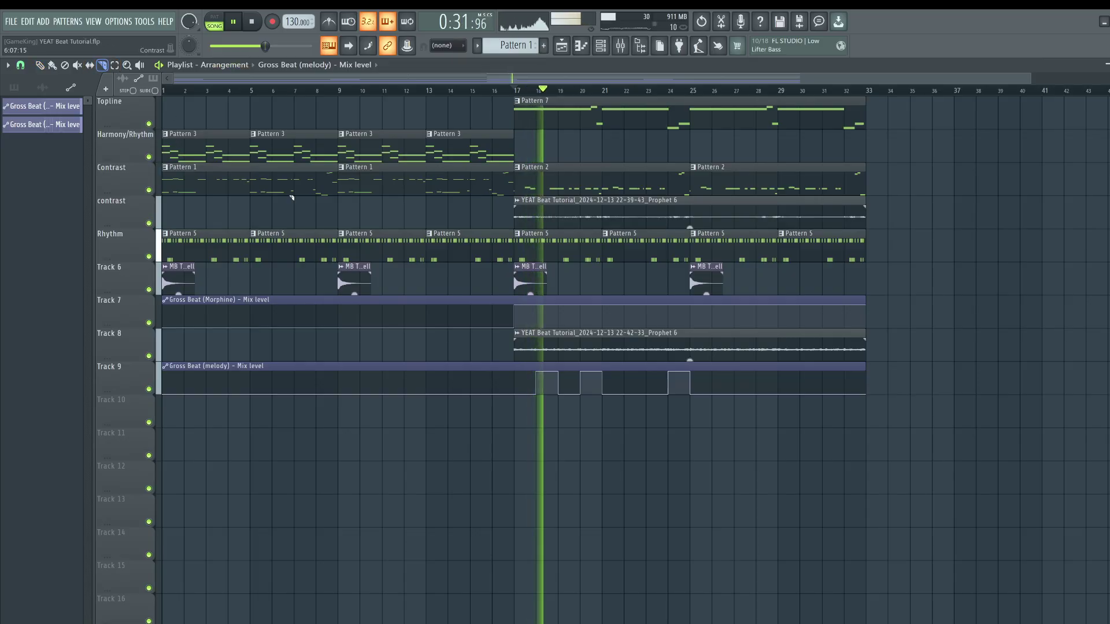
key("c")
left_click(516, 383)
left_click(692, 377)
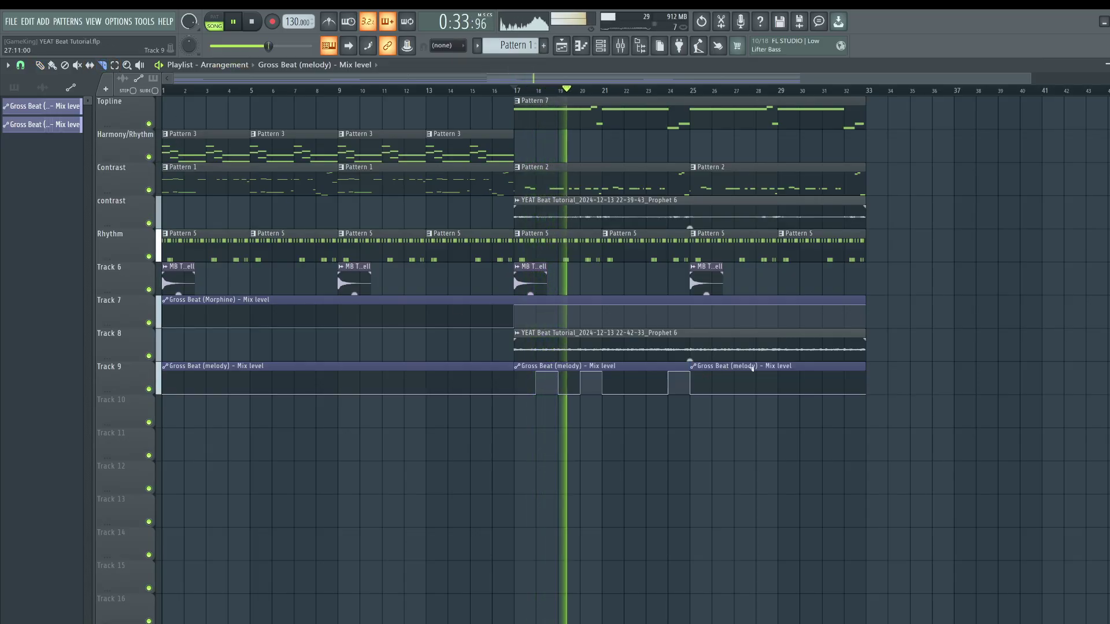
- Replace the melody Gross Beat automation clip from bar 25 onward with a duplicate of the bar 17 to 25 clip
left_click(756, 368, "ctrl")
key("Delete")
left_click(666, 381, "ctrl")
key("ctrl+b")
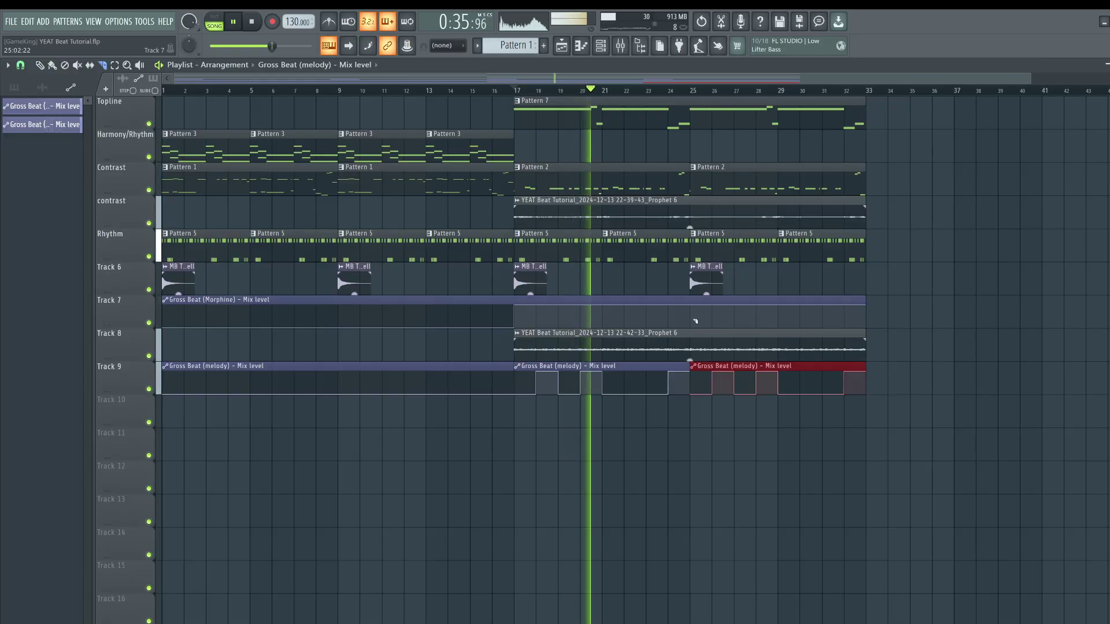
- Inspect the Prophet 6 and Korg Kronos input tracks in the mixer while the song plays
left_click(619, 46)
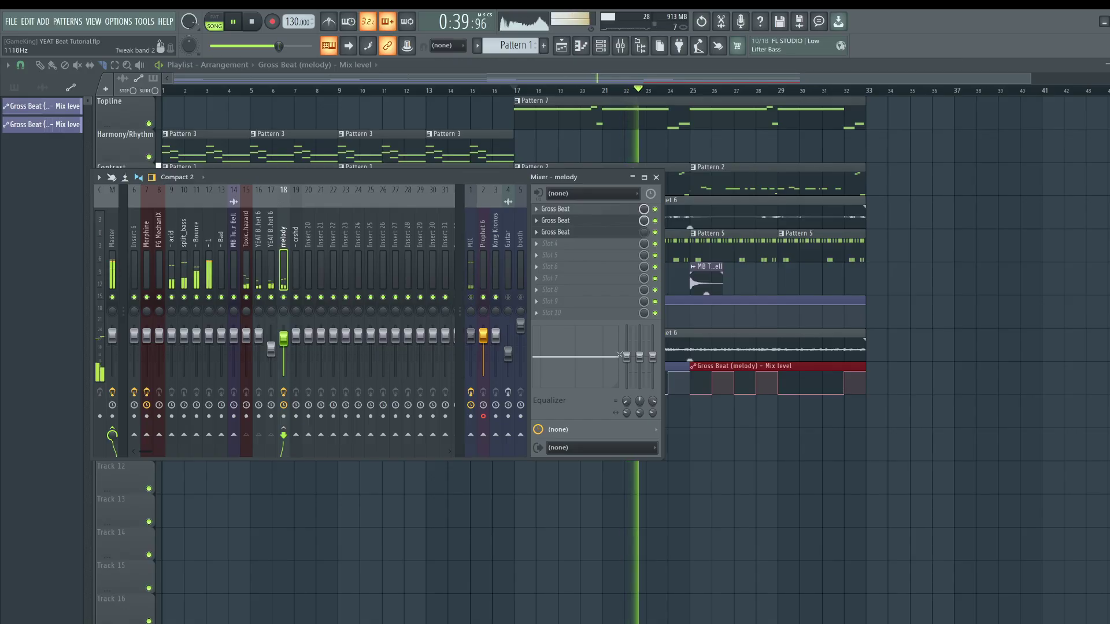
left_click(743, 441)
key("F9")
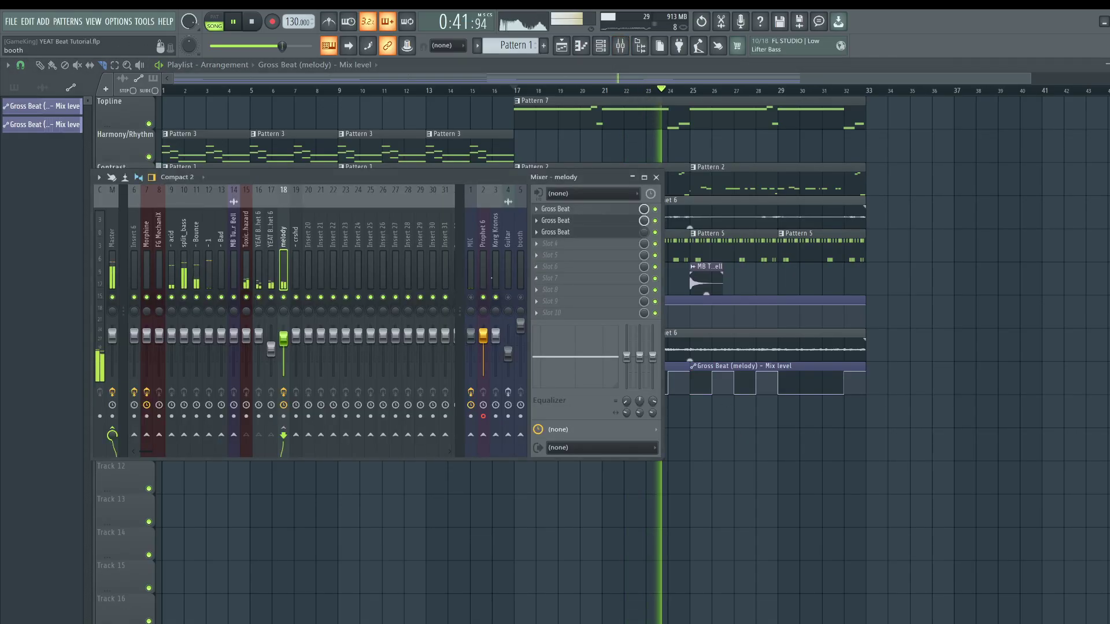
left_click(483, 231)
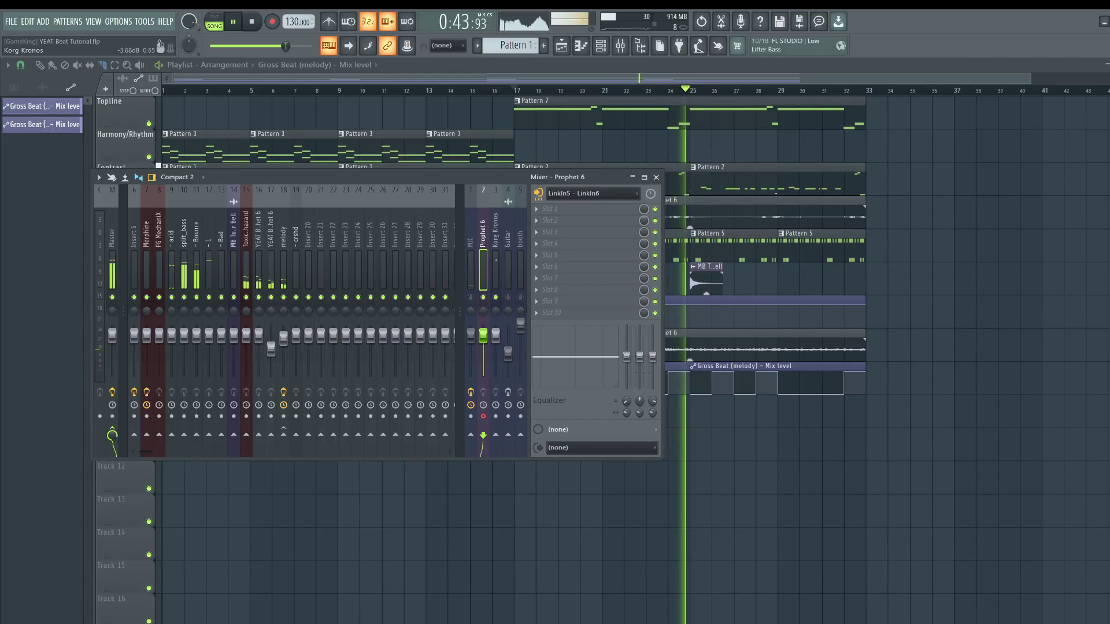
left_click(495, 232)
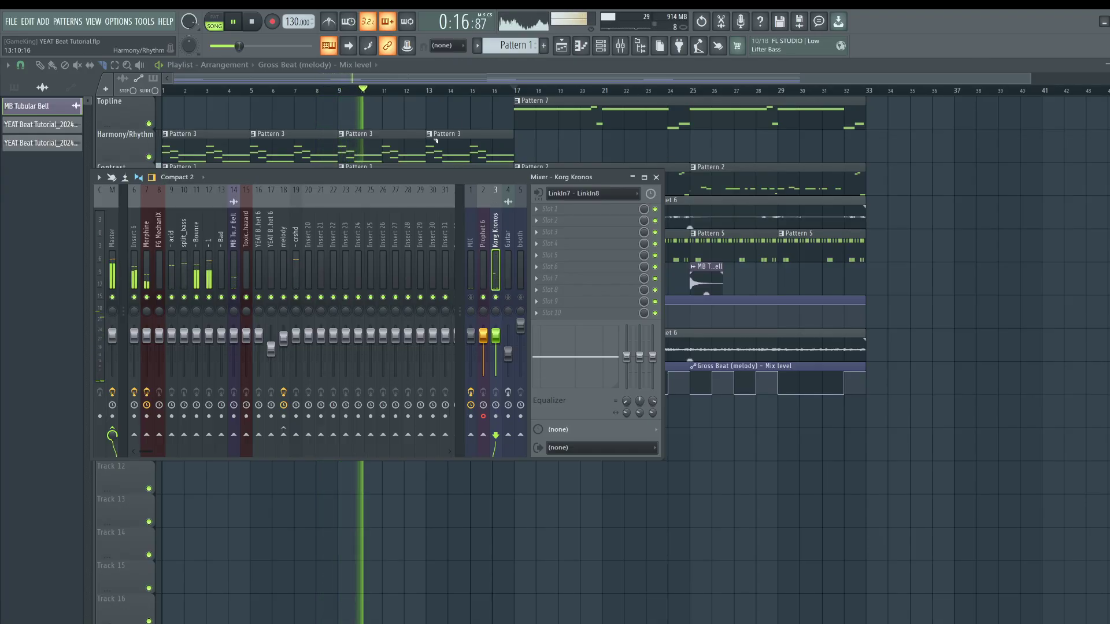
key("F9")
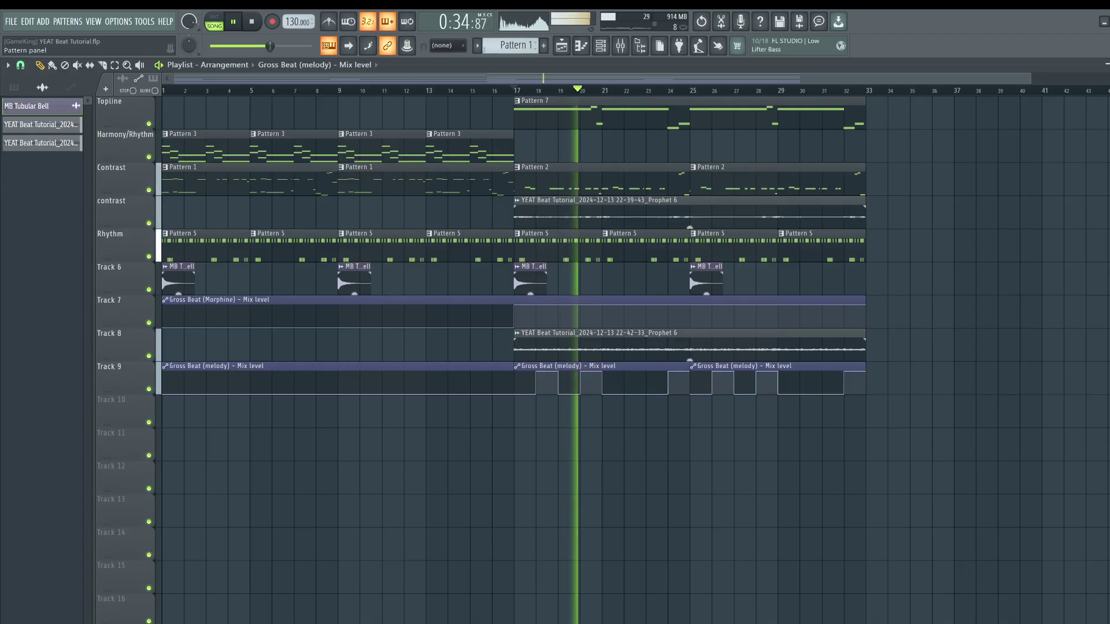
- Show all channels in the Channel rack and view the Bounce channel's miscellaneous settings
key("F6")
left_click(136, 96)
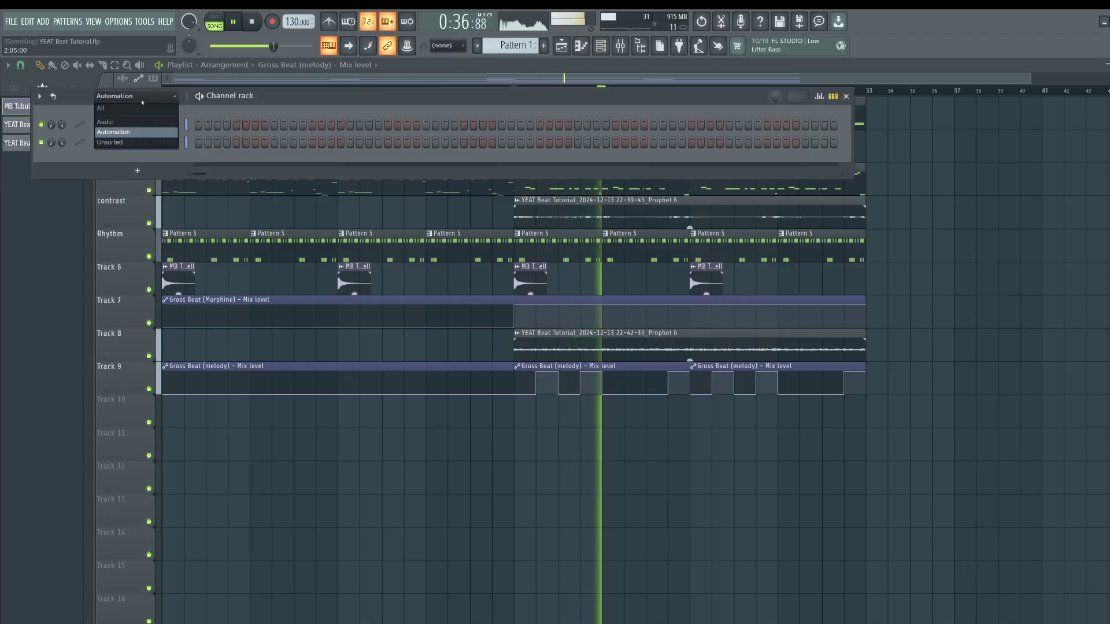
left_click(128, 108)
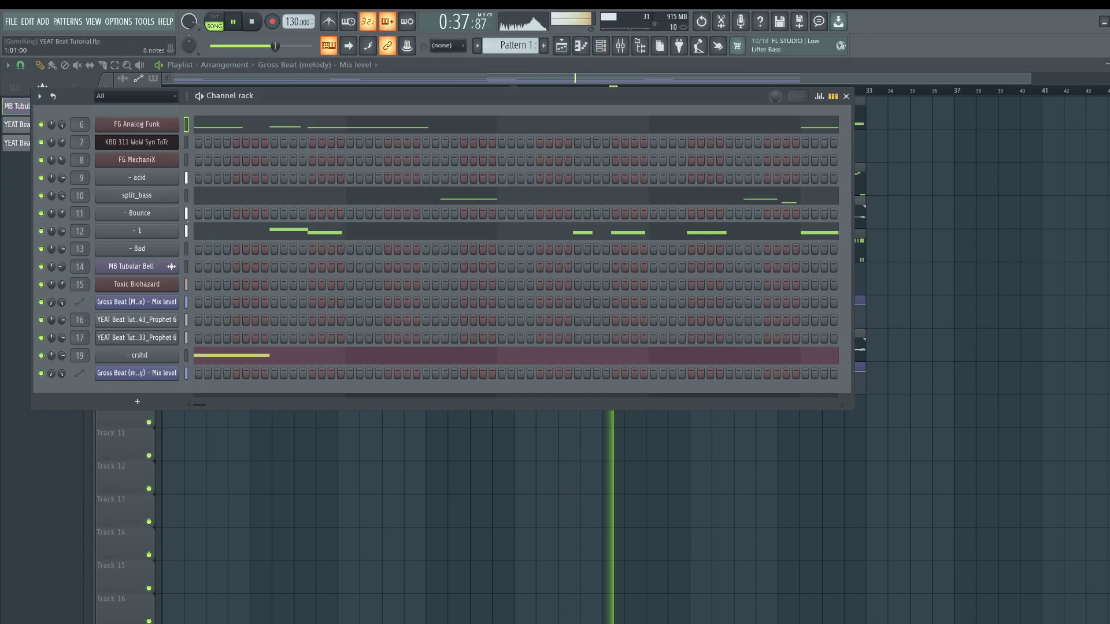
left_click(142, 216)
left_click(183, 225)
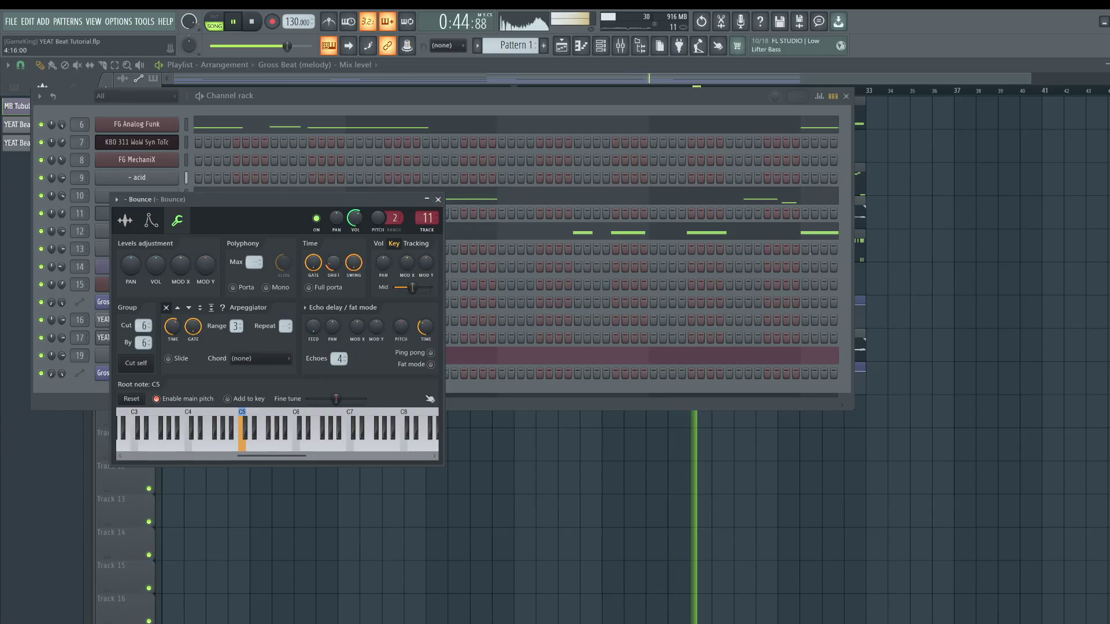
left_click(438, 199)
left_click(845, 96)
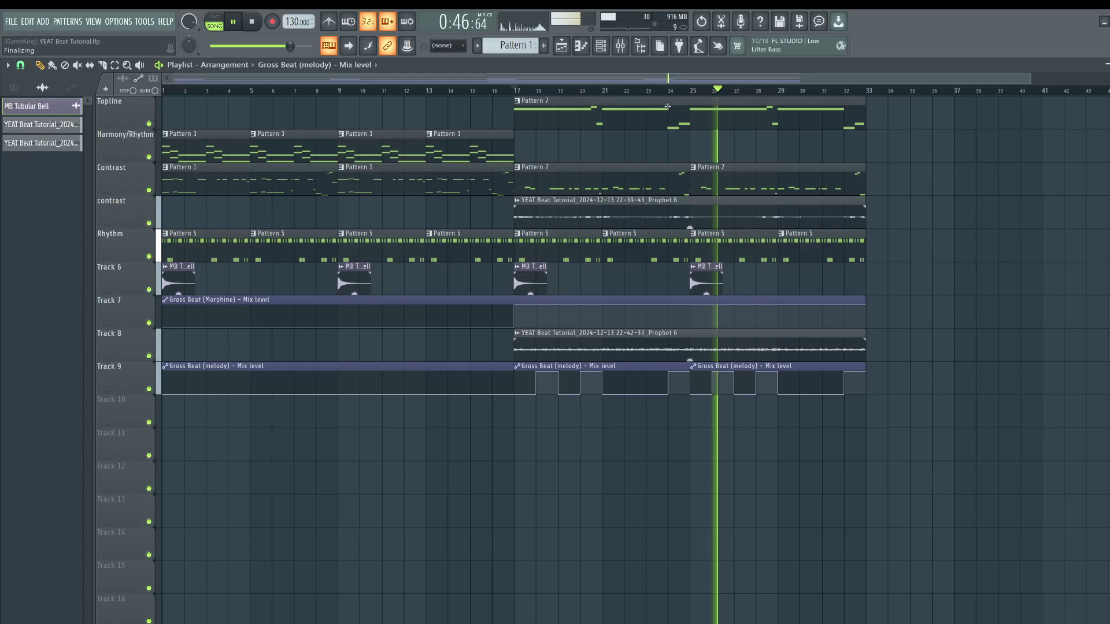
- View the miscellaneous settings of the channel named 1 on mixer track 12
key("F6")
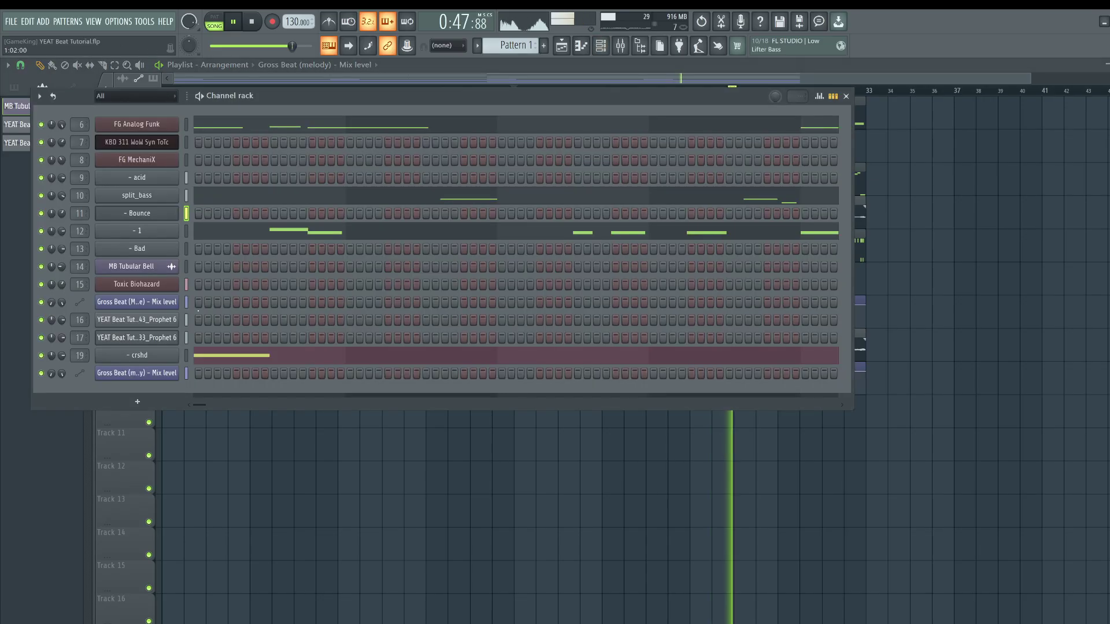
left_click(166, 226)
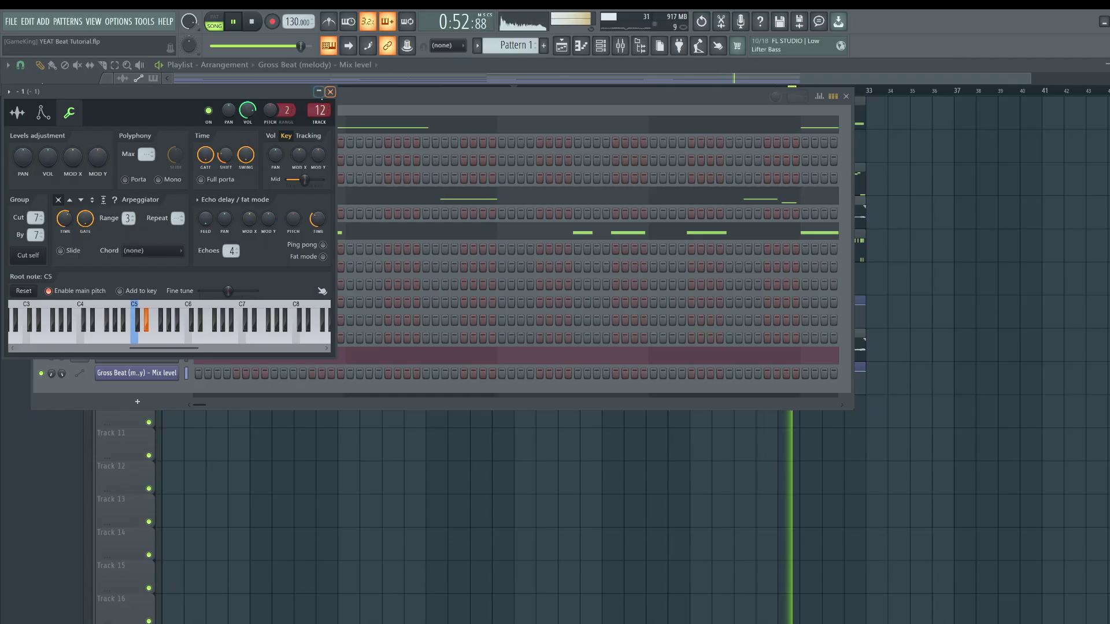
left_click(331, 93)
key("F6")
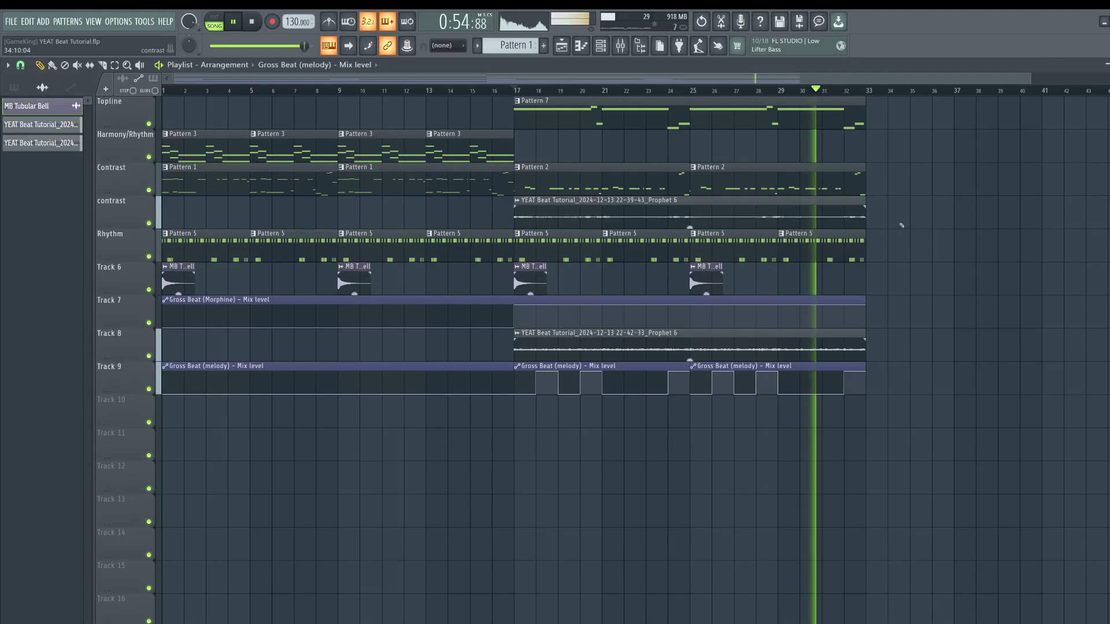
- Select the Prophet 6 mixer track and record its input from bar 1 to about bar 18 as a clip on Track 10
key("F9")
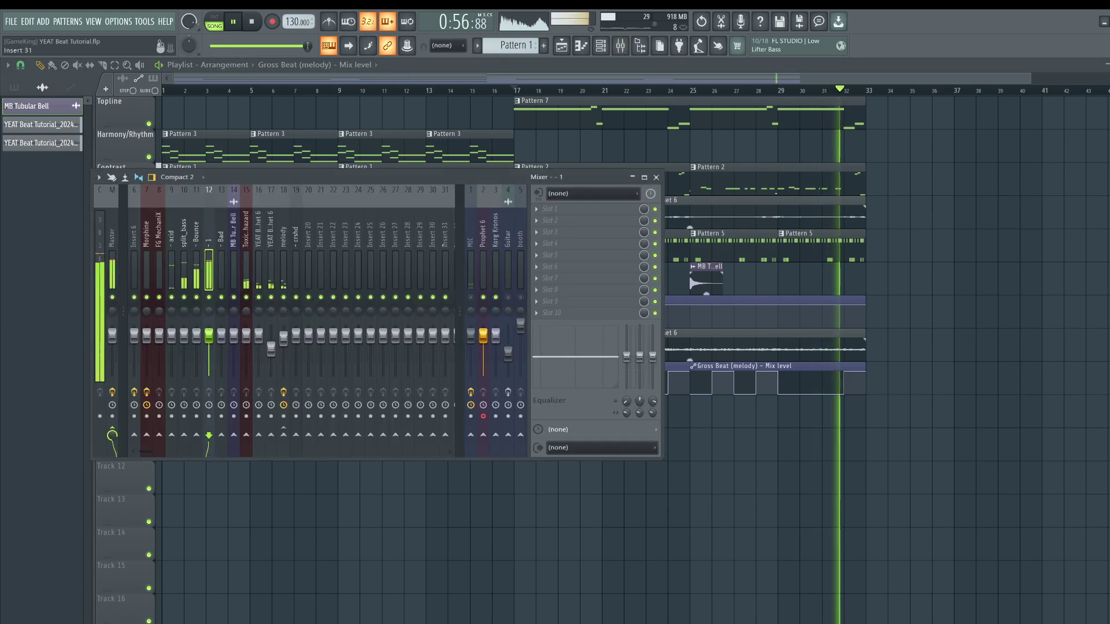
left_click(492, 258)
left_click(483, 272)
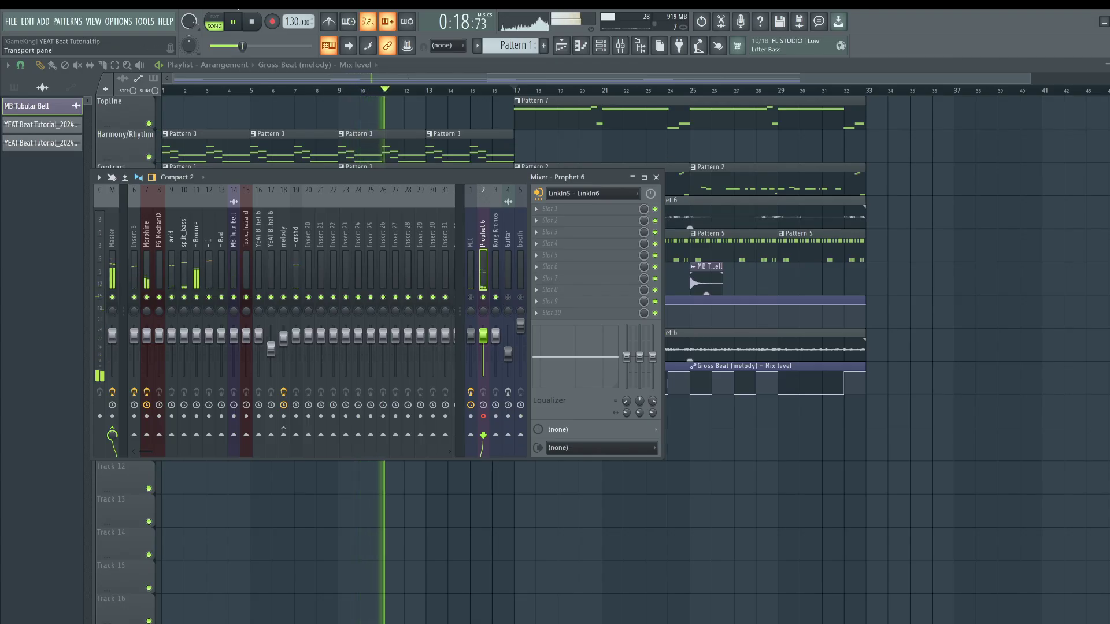
left_click(253, 22)
key("F9")
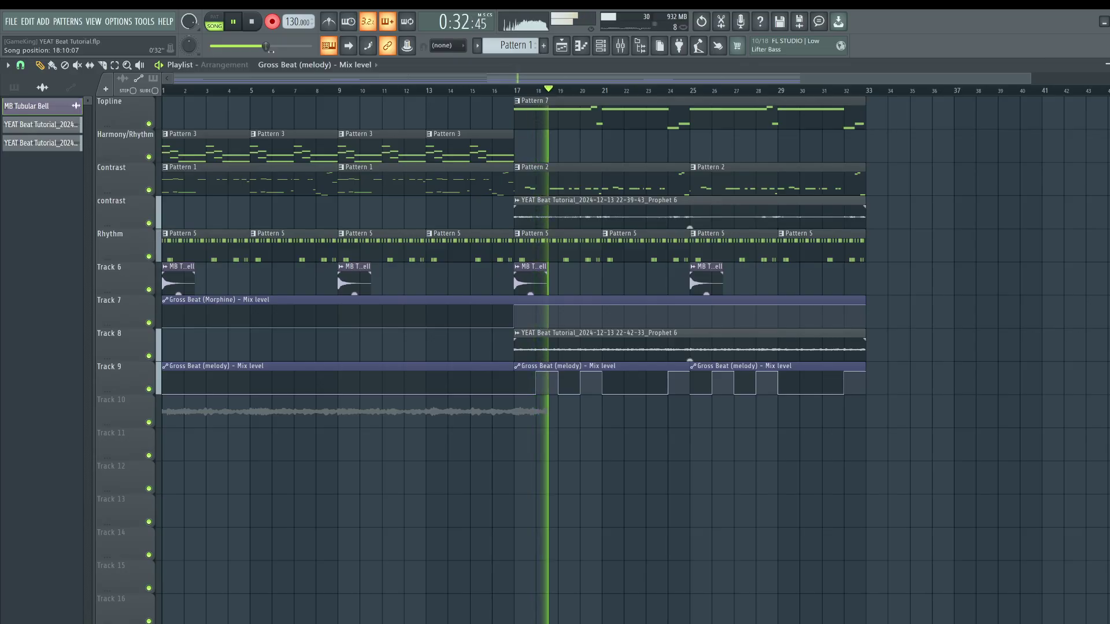
key("space")
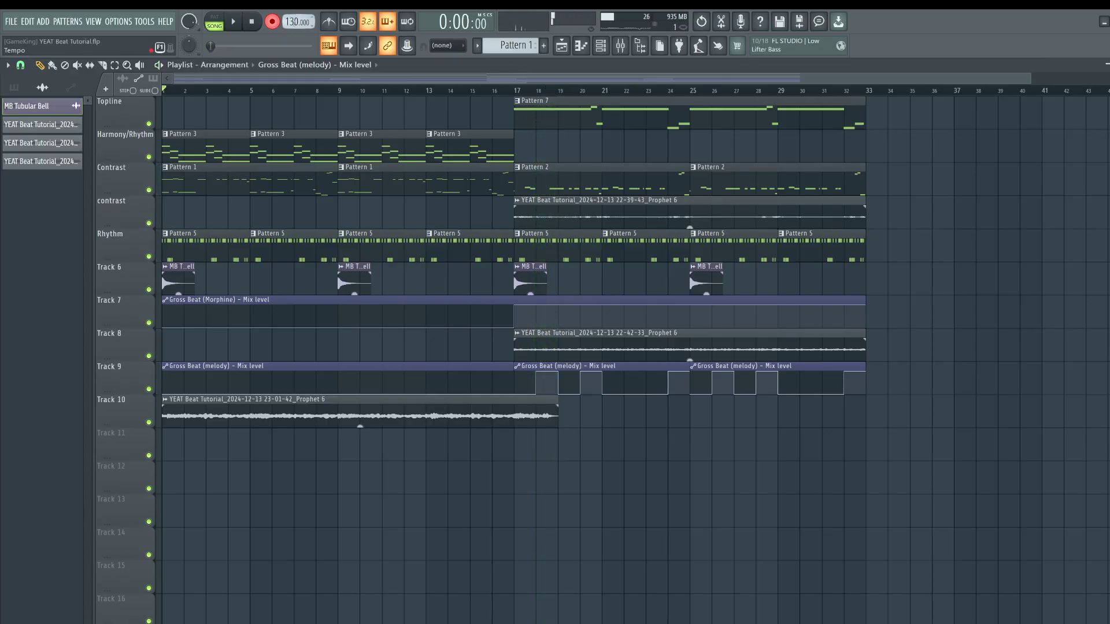
- Play back the opening bars with the new Prophet 6 recording and check the mixer
key("space")
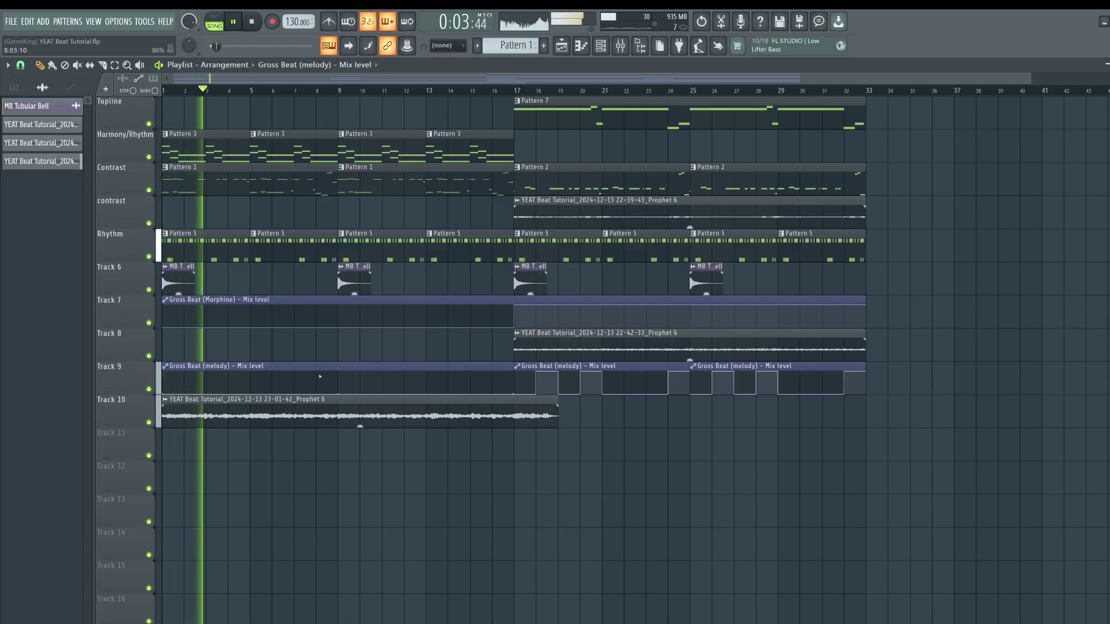
key("space")
key("F9")
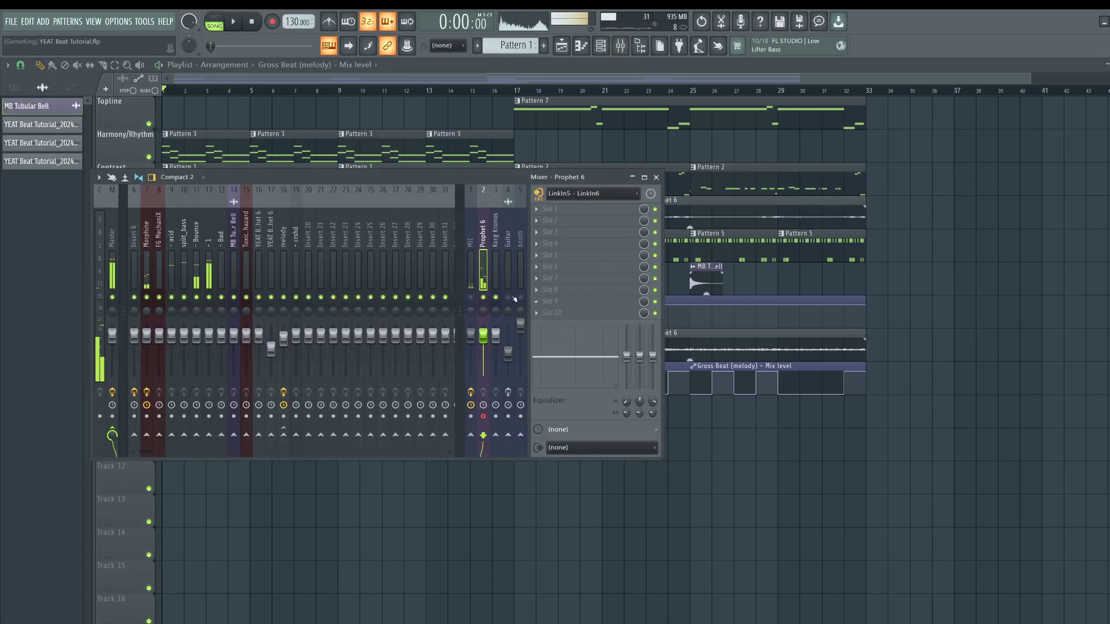
key("F9")
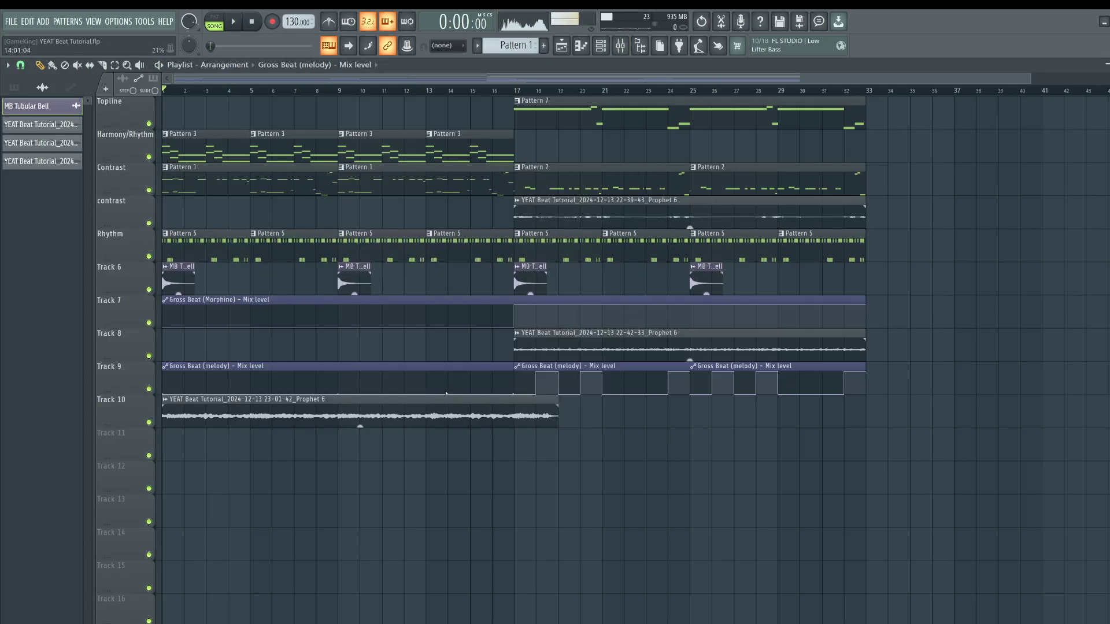
- Route the new Track 10 Prophet 6 recording to mixer track 20
double_click(427, 400)
key("ctrl+l")
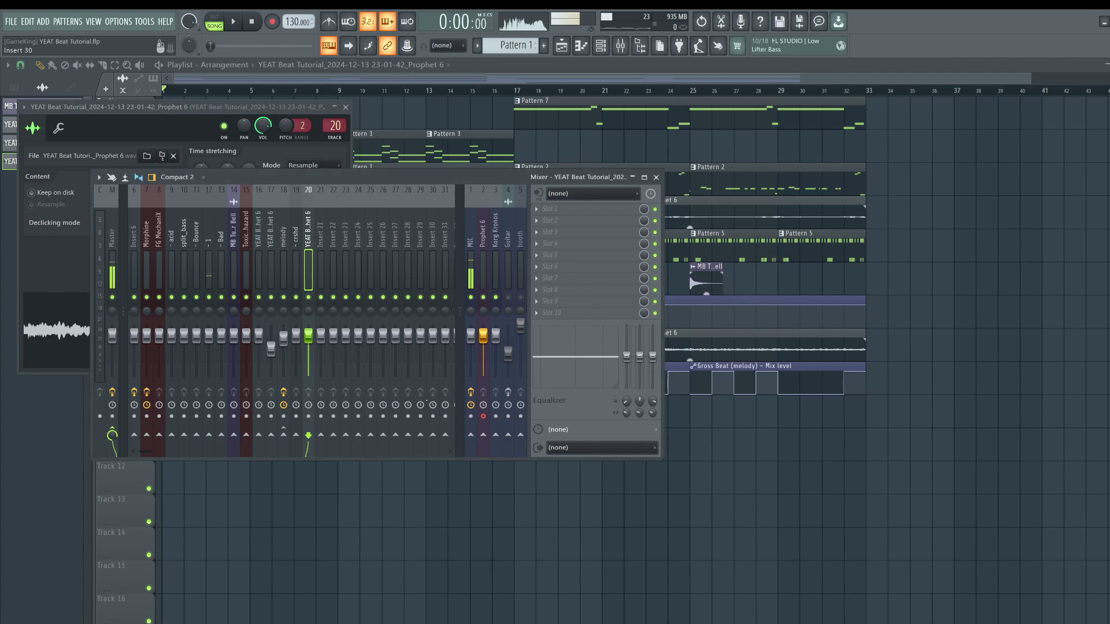
key("F12")
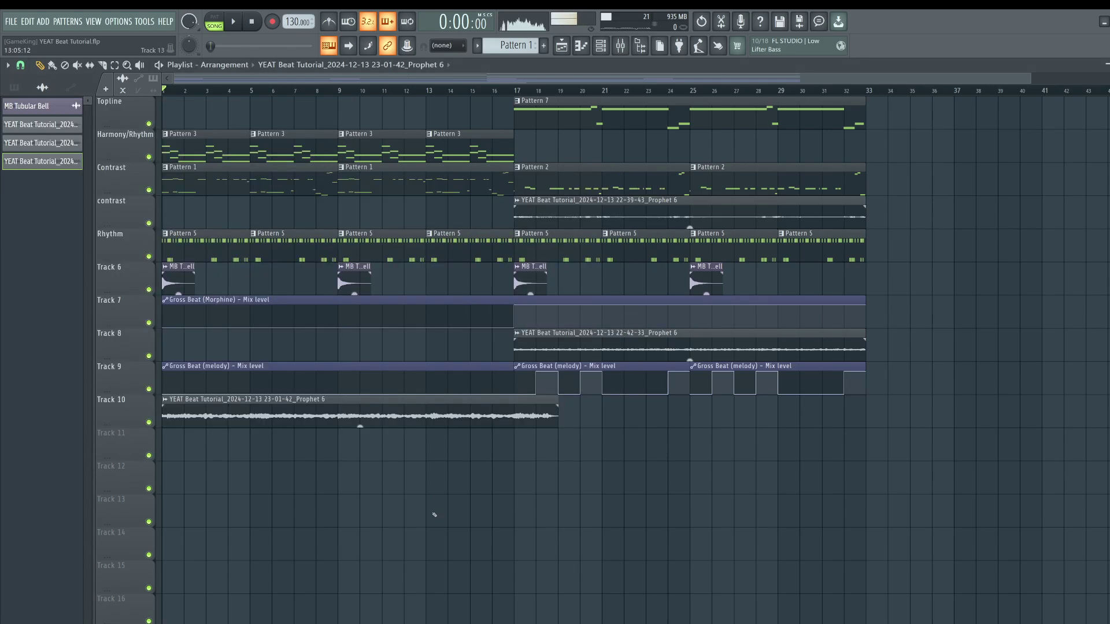
- Examine the start of the Track 10 recording against the beat and play it back while checking the mixer
scroll(175, 92, "up", 5)
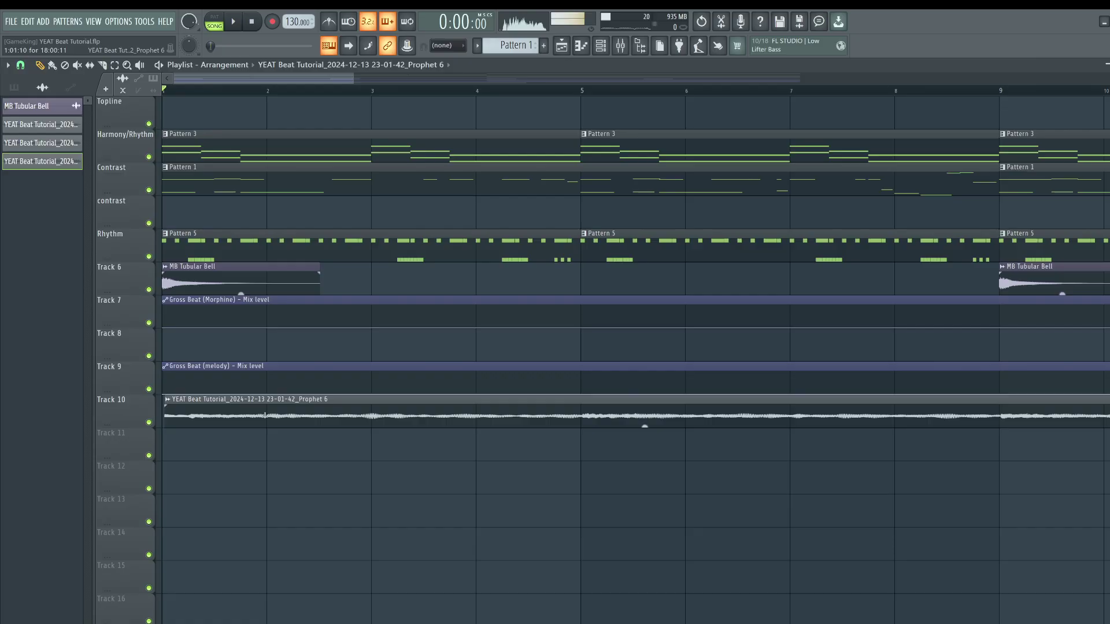
left_click(618, 51)
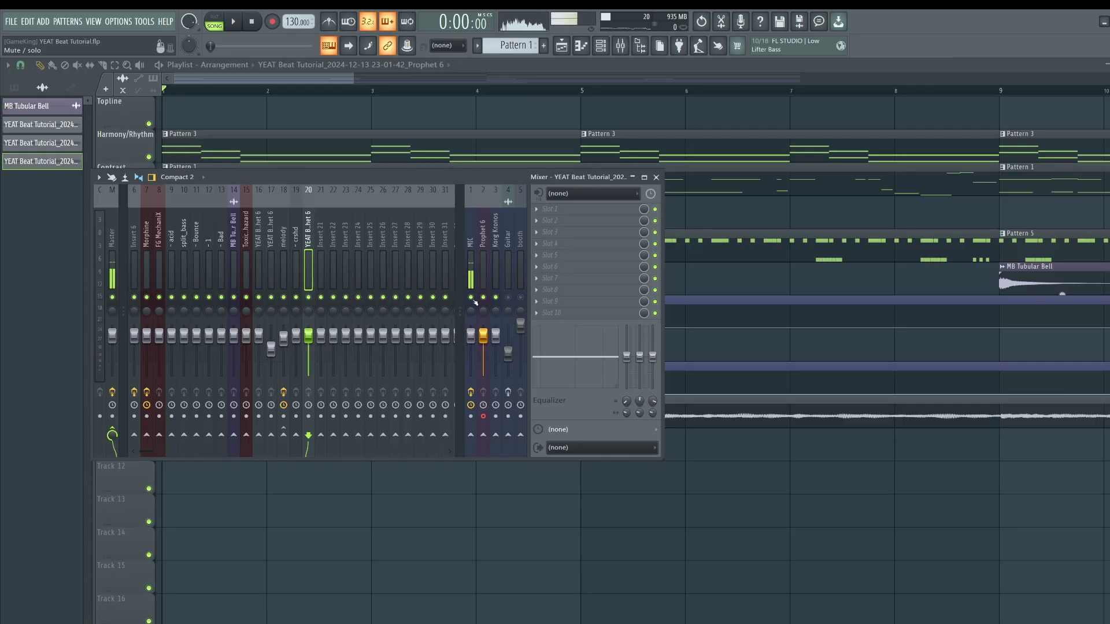
key("space")
right_click(502, 542)
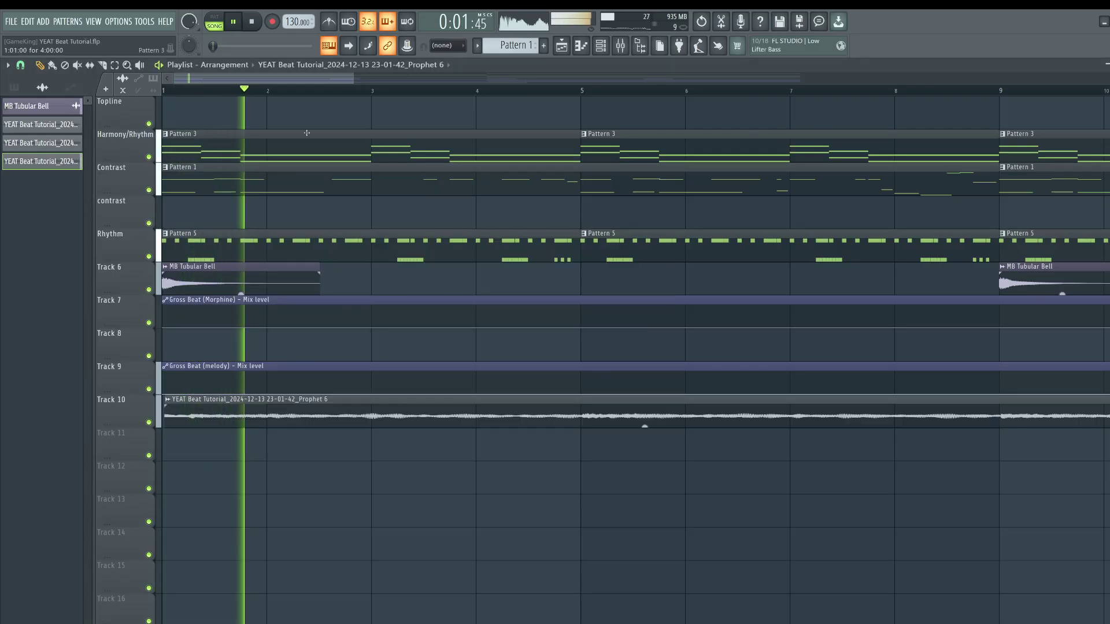
- Open Pattern 5's Bounce channel in the Piano roll from the Rhythm track
scroll(296, 92, "down", 3)
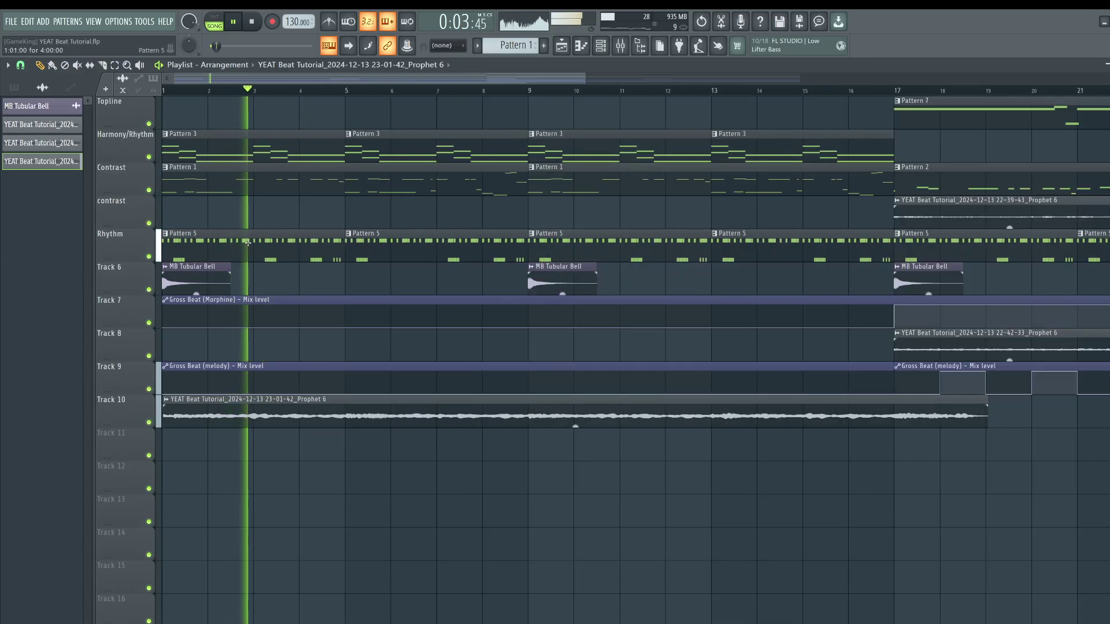
double_click(269, 233)
key("F6")
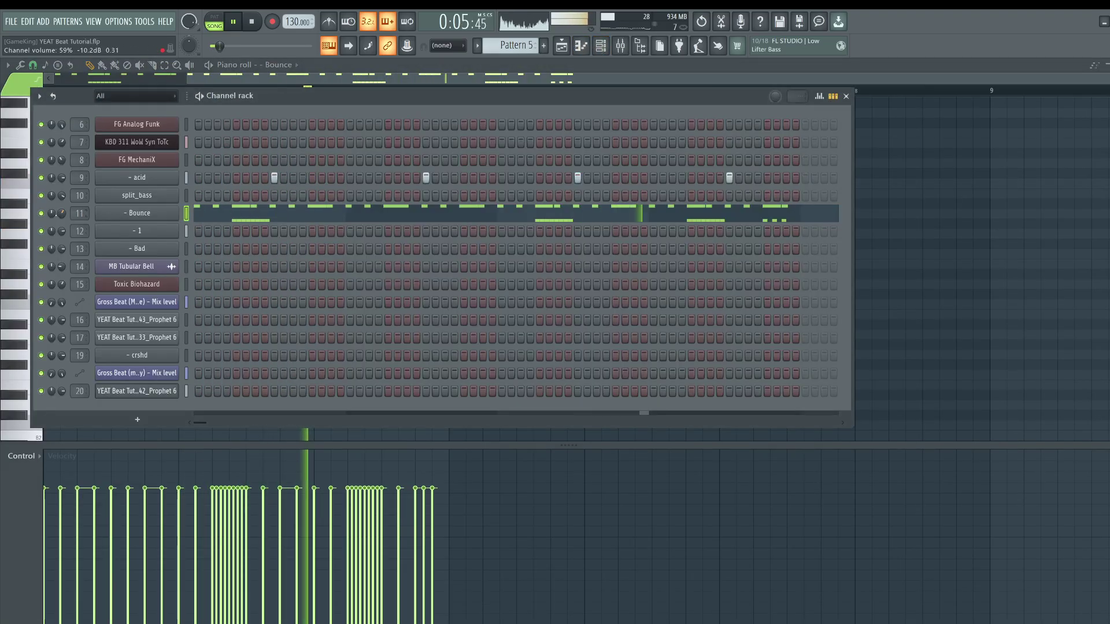
left_click(230, 217)
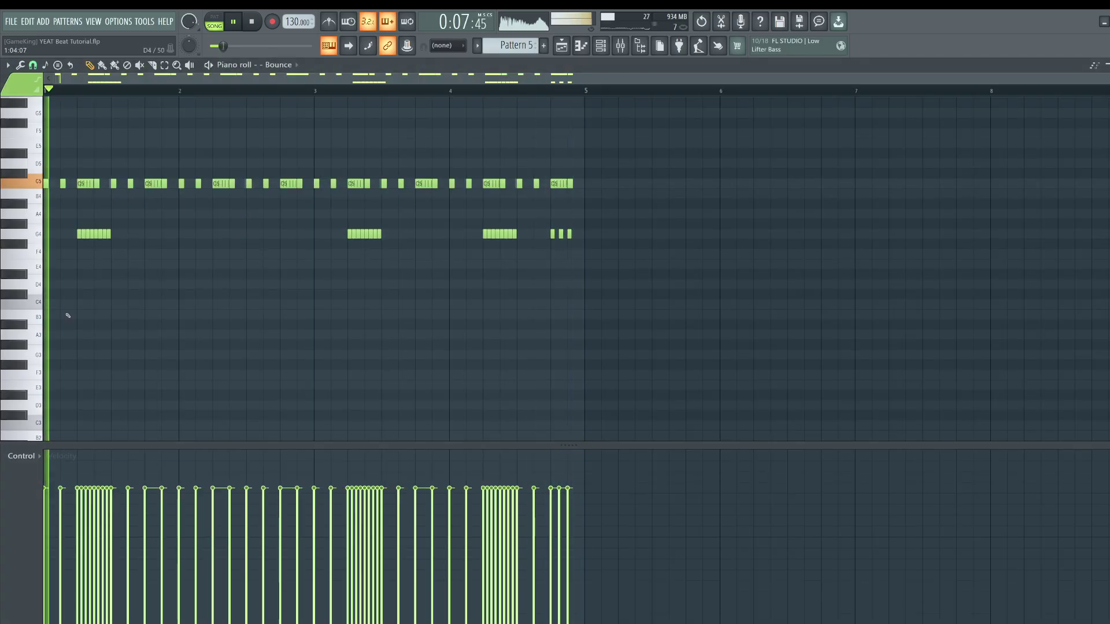
- Lower the repeat values of the Bounce notes in Pattern 5 to near the minimum, then return to the full playlist
left_click(17, 456)
left_click(29, 502)
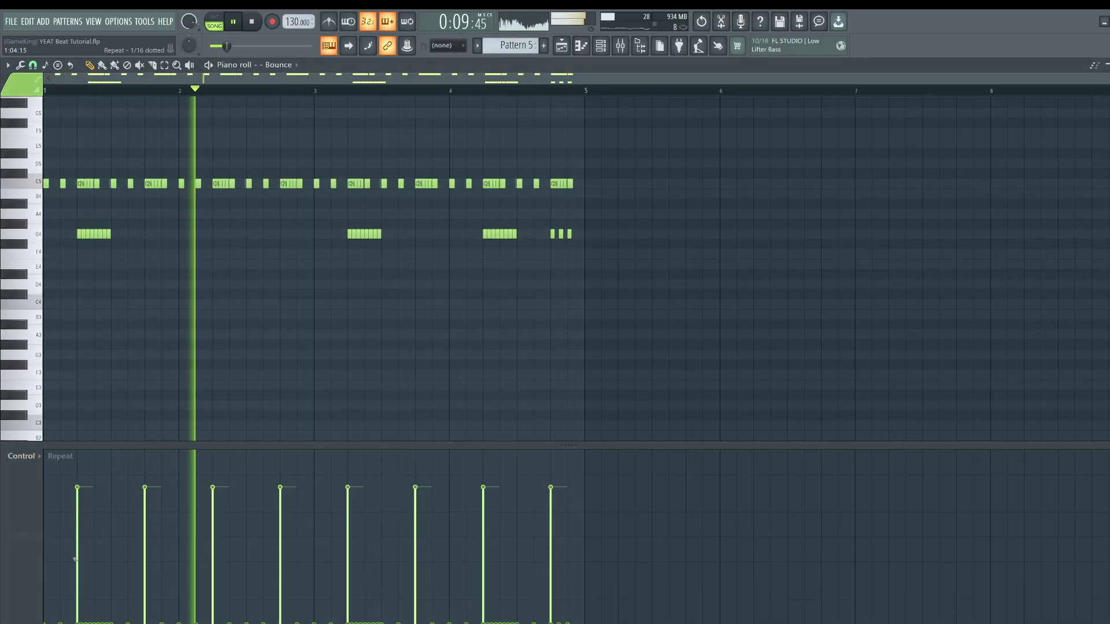
left_click_drag(217, 602, 570, 601)
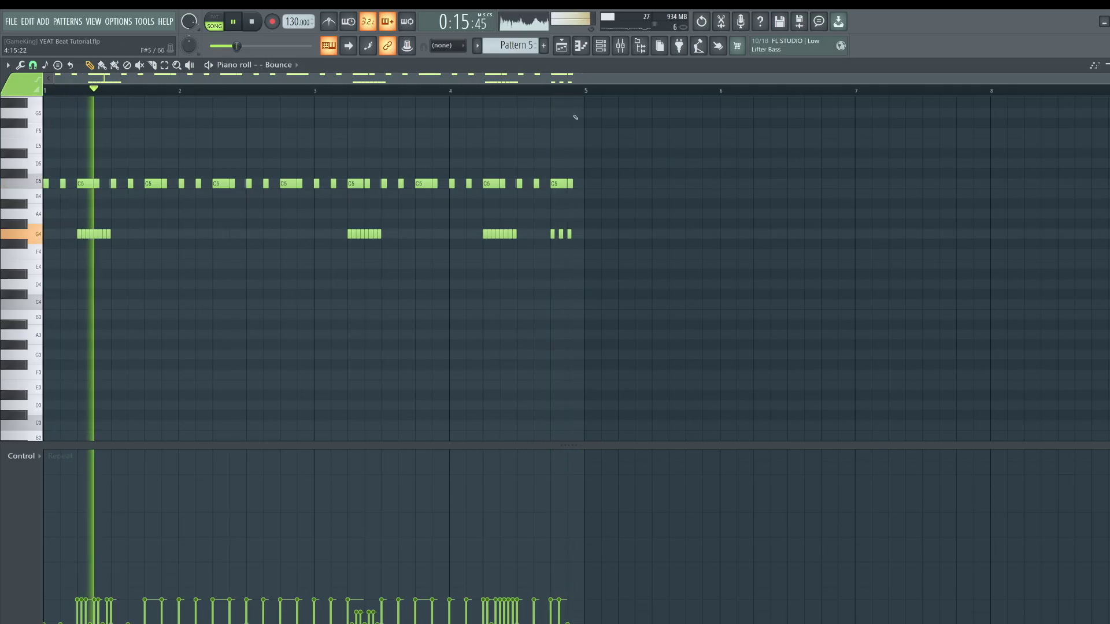
key("F5")
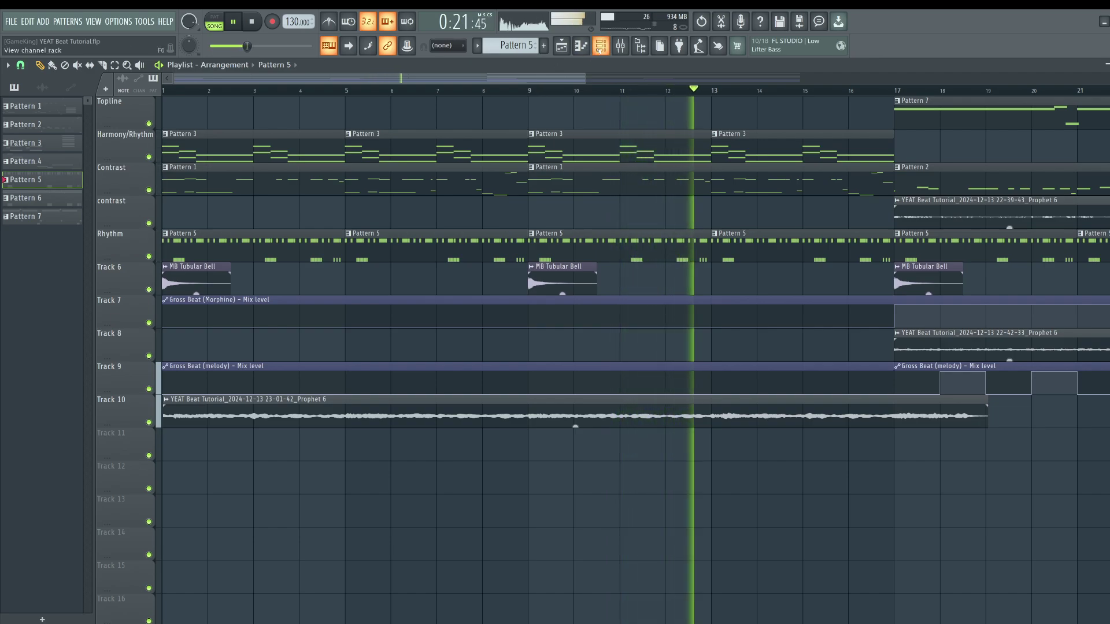
scroll(451, 91, "down", 4)
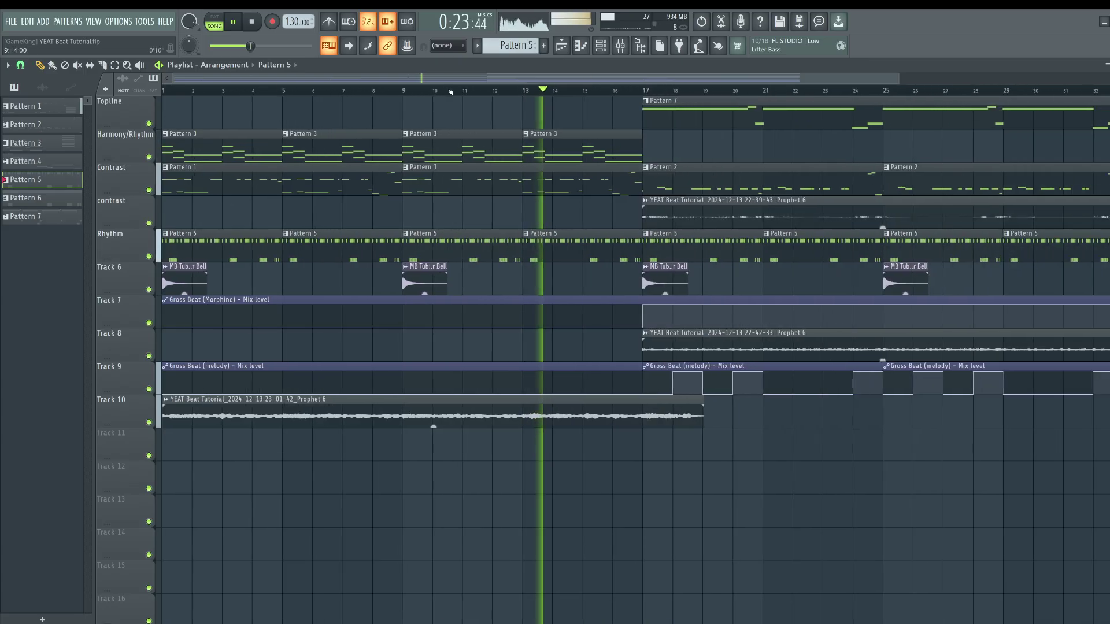
- Open Pattern 1's FG Analog Funk channel in the Piano roll and delete the D#3 note in bar 1
key("space")
key("space")
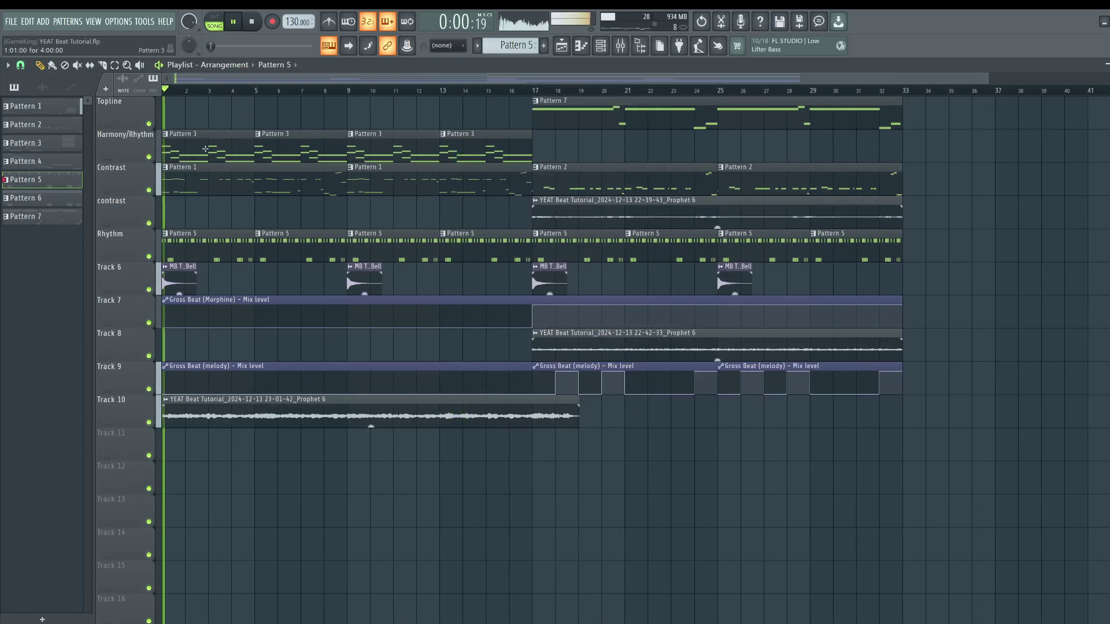
double_click(192, 171)
scroll(133, 292, "up", 3)
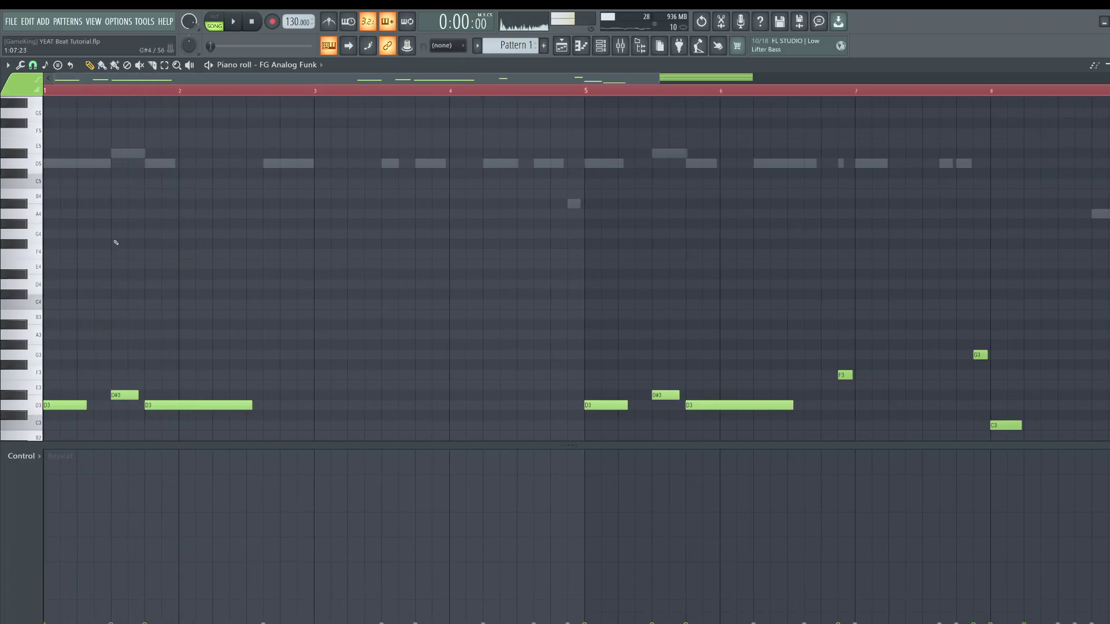
right_click(128, 304)
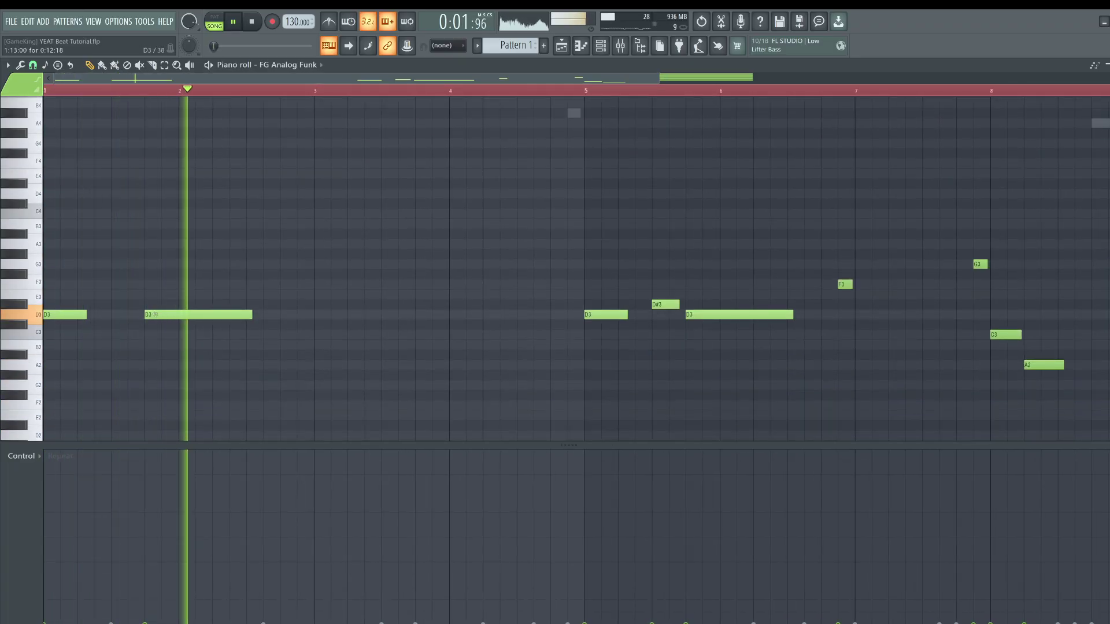
- Try shortening the opening D3 note and placing an extra D3 right behind it, and remove the extra note again
key("space")
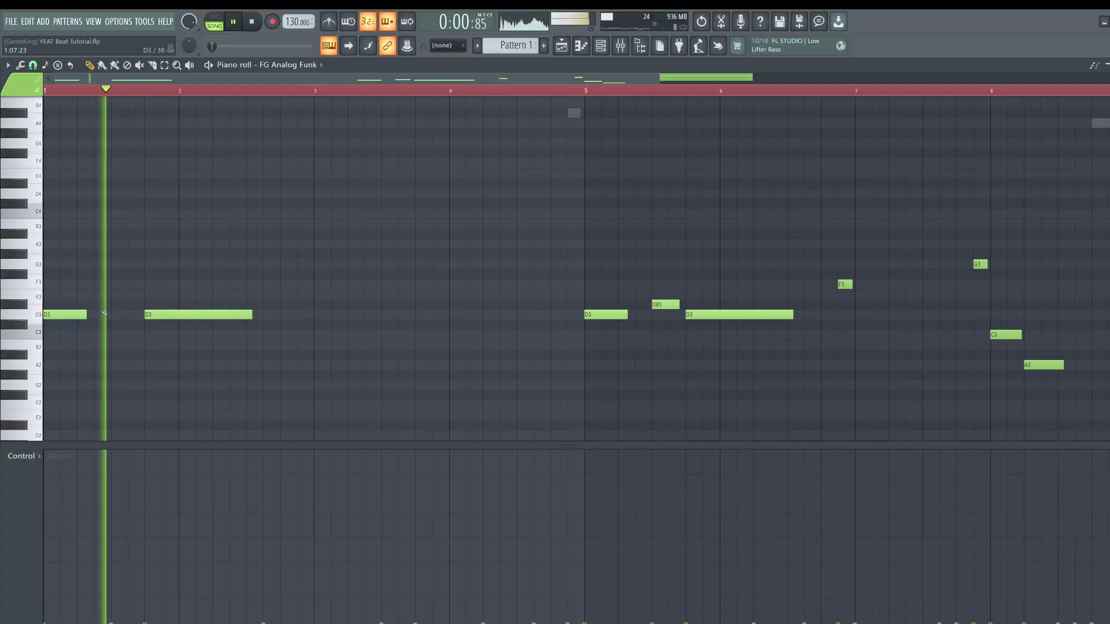
left_click_drag(91, 313, 70, 313)
left_click(85, 312)
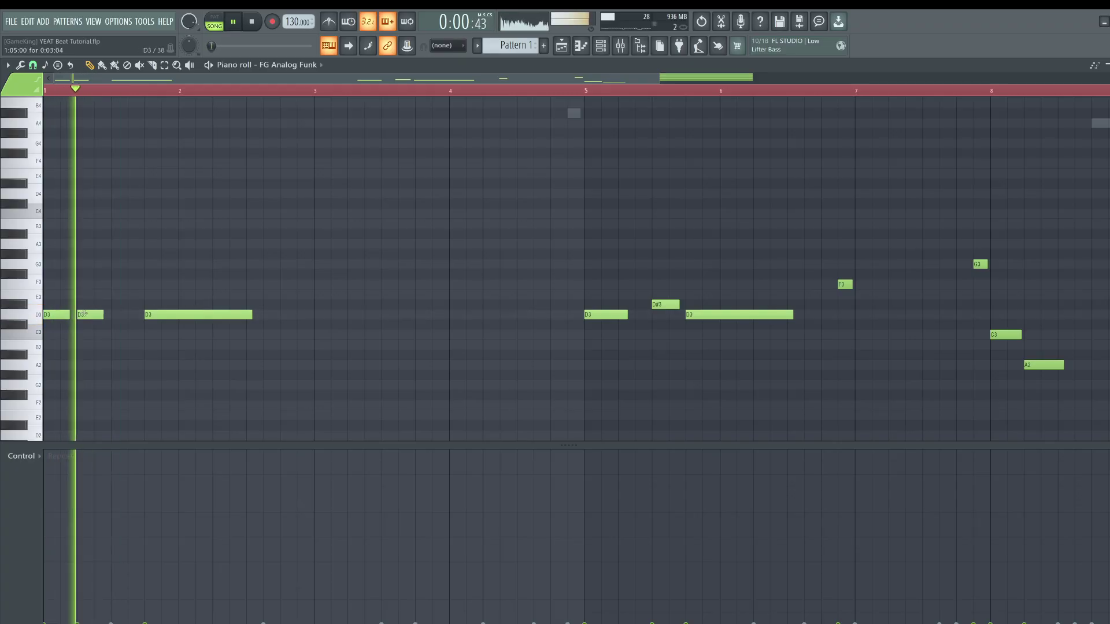
key("space")
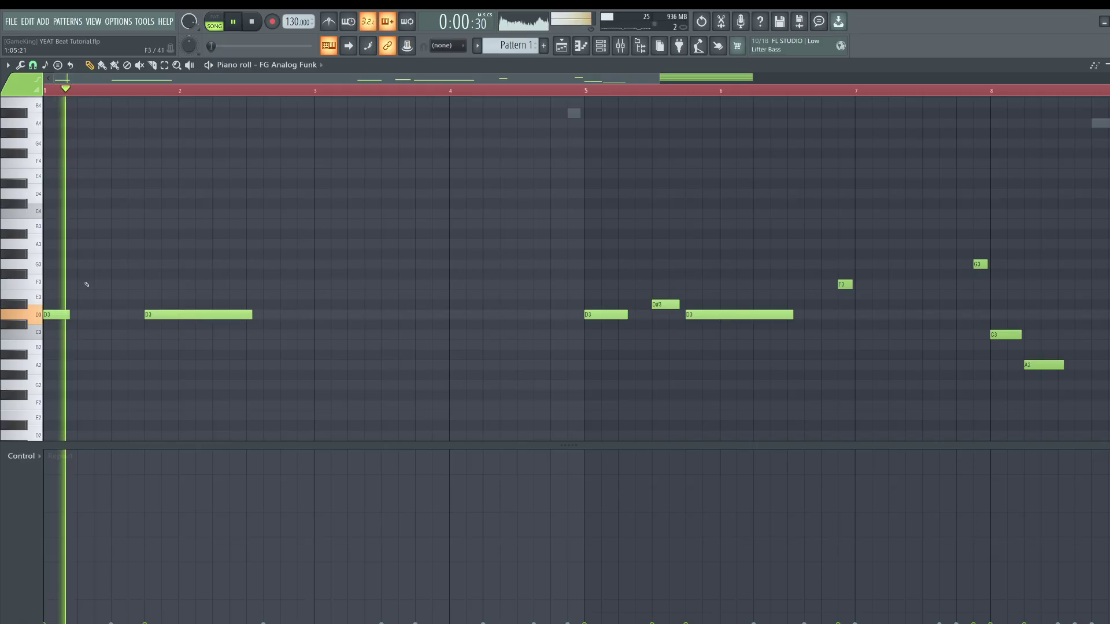
key("ctrl+z")
right_click(90, 315)
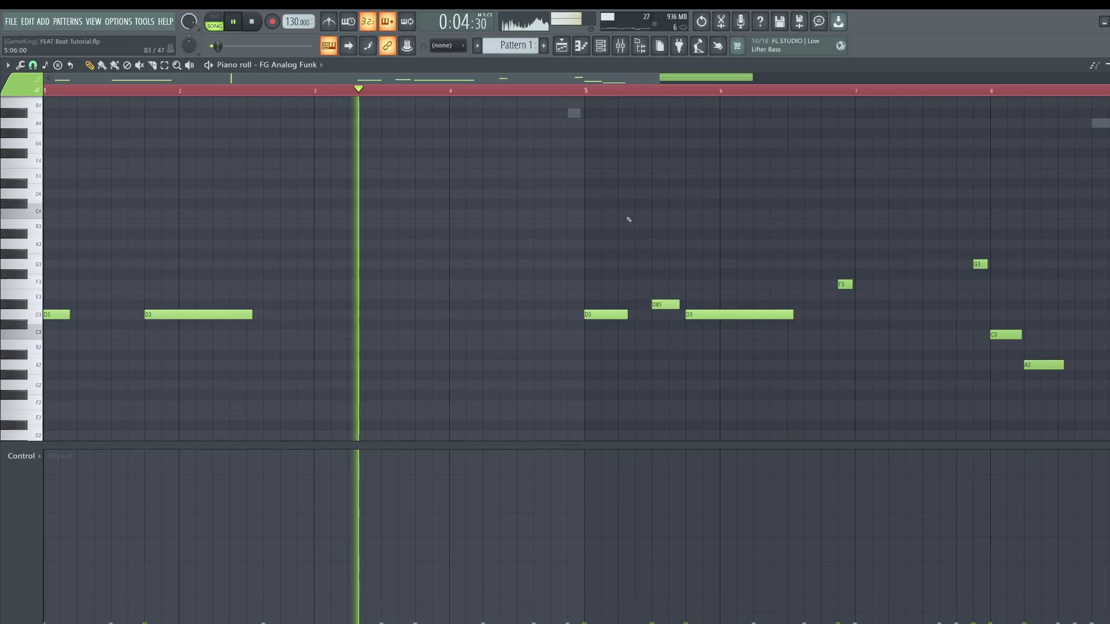
- Delete bar 5's D#3 and second D3 and bar 1's long D3, extending the D3 at bar 5 slightly past the start of bar 6
right_click(661, 304)
scroll(654, 315, "up", 2)
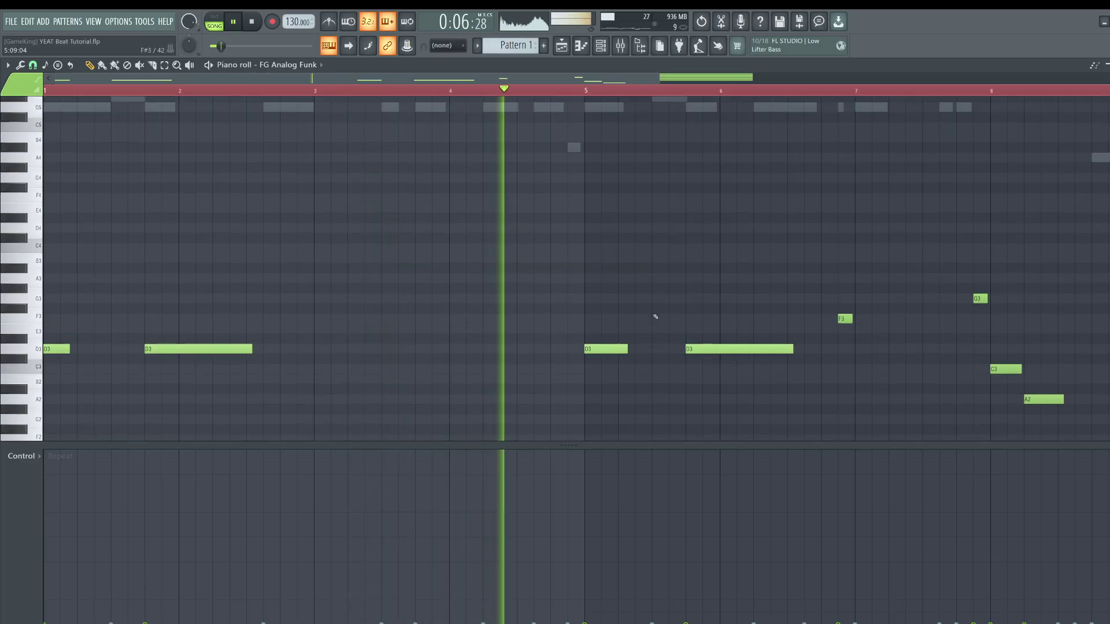
scroll(655, 289, "down", 5)
right_click(691, 256)
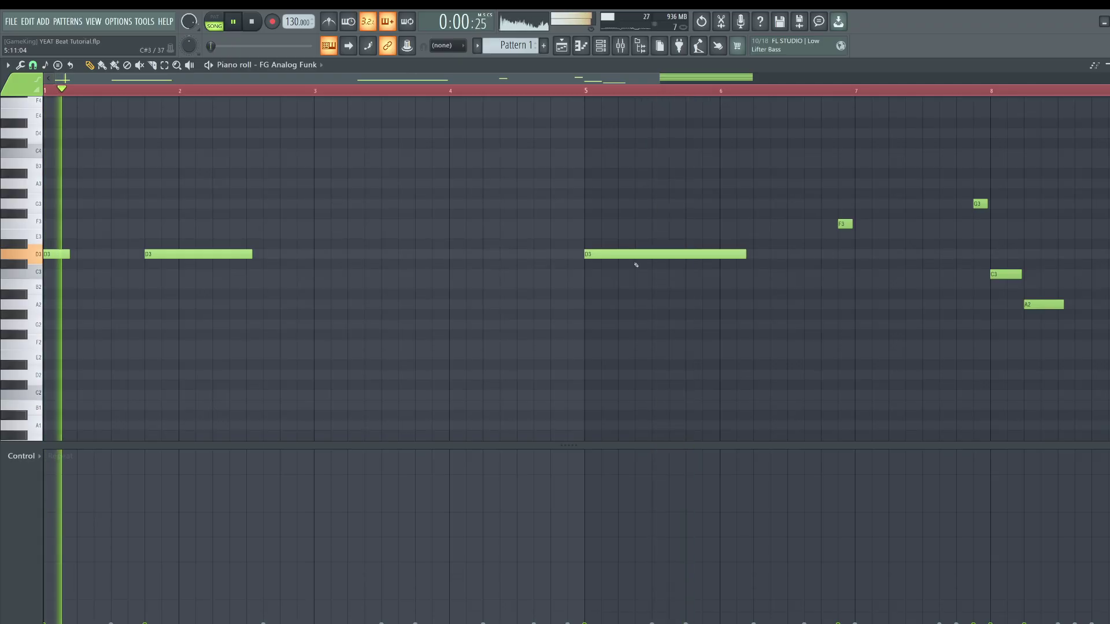
right_click(160, 256)
- Try extending the opening D3 almost to bar 2, then delete it and the long D3 at bar 5
key("space")
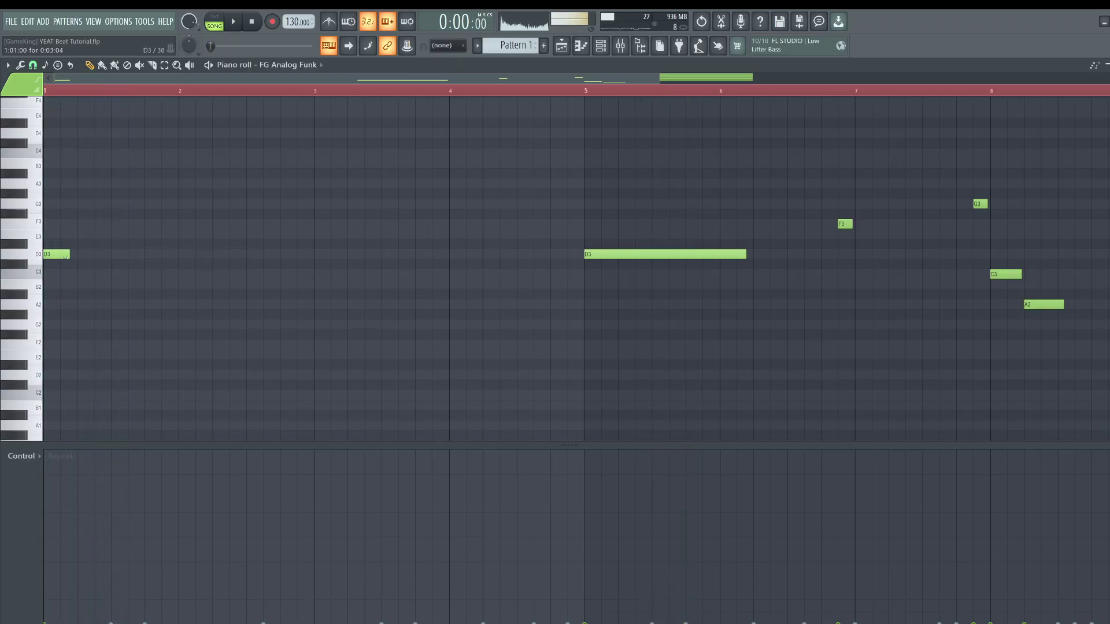
left_click_drag(148, 251, 181, 252)
scroll(411, 183, "up", 2)
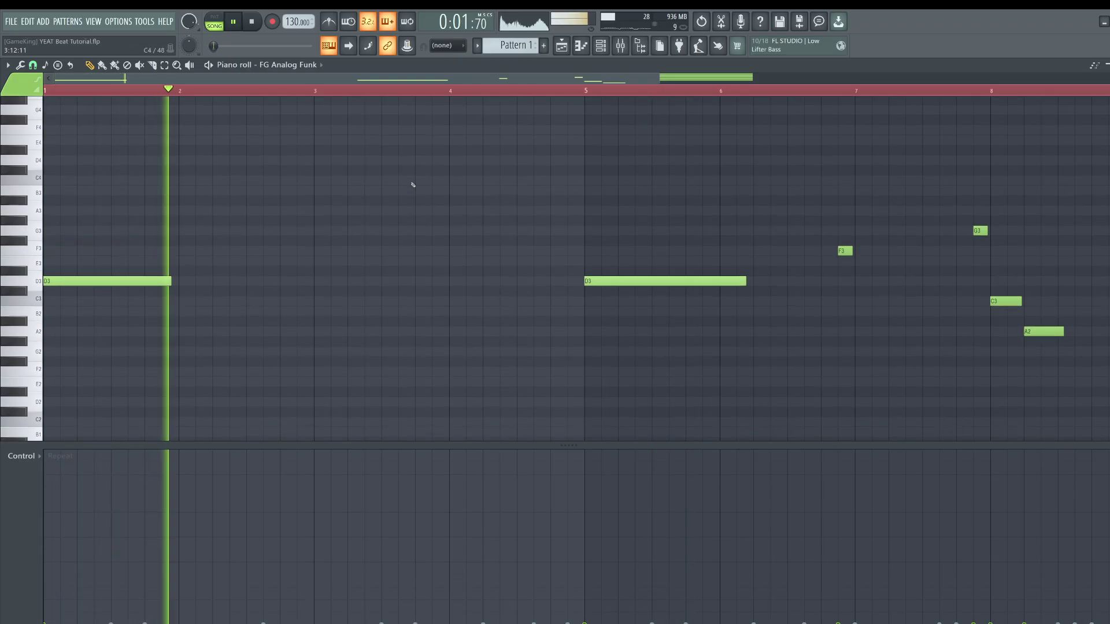
key("space")
right_click(130, 285)
key("space")
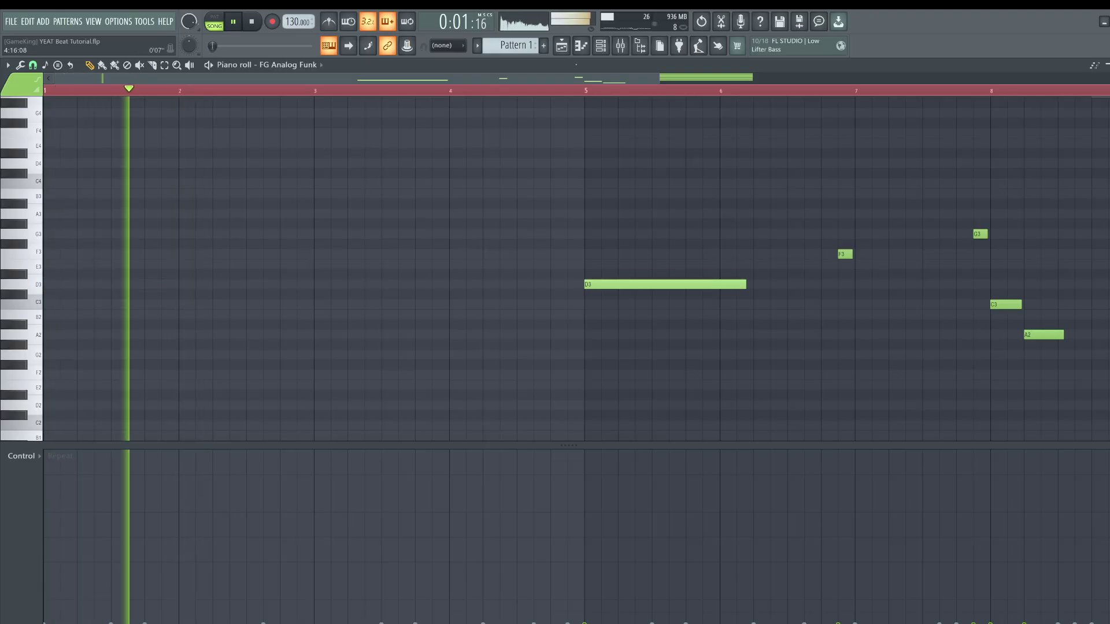
right_click(635, 284)
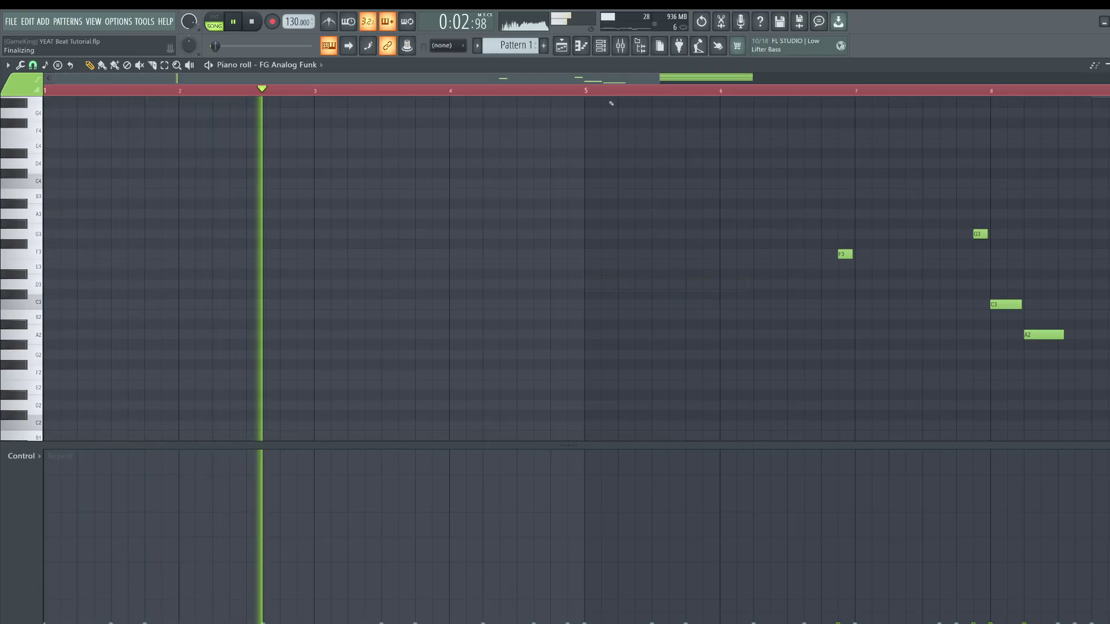
- Open the crshd channel in the Piano roll and add a D5 note about one bar long at bar 5
left_click(600, 46)
left_click(338, 357)
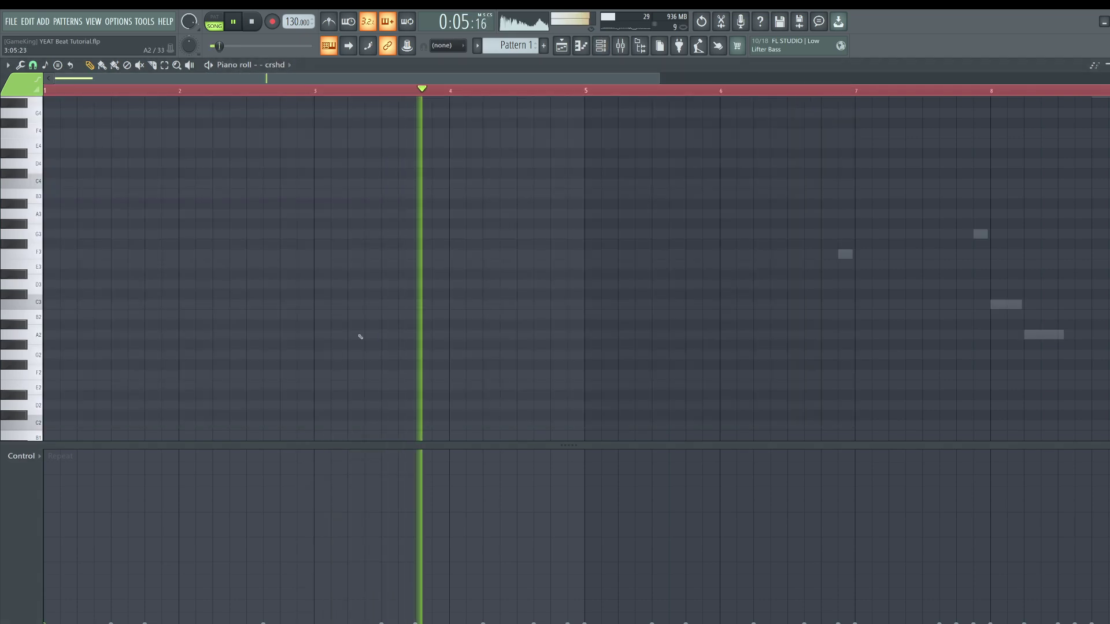
scroll(523, 317, "up", 10)
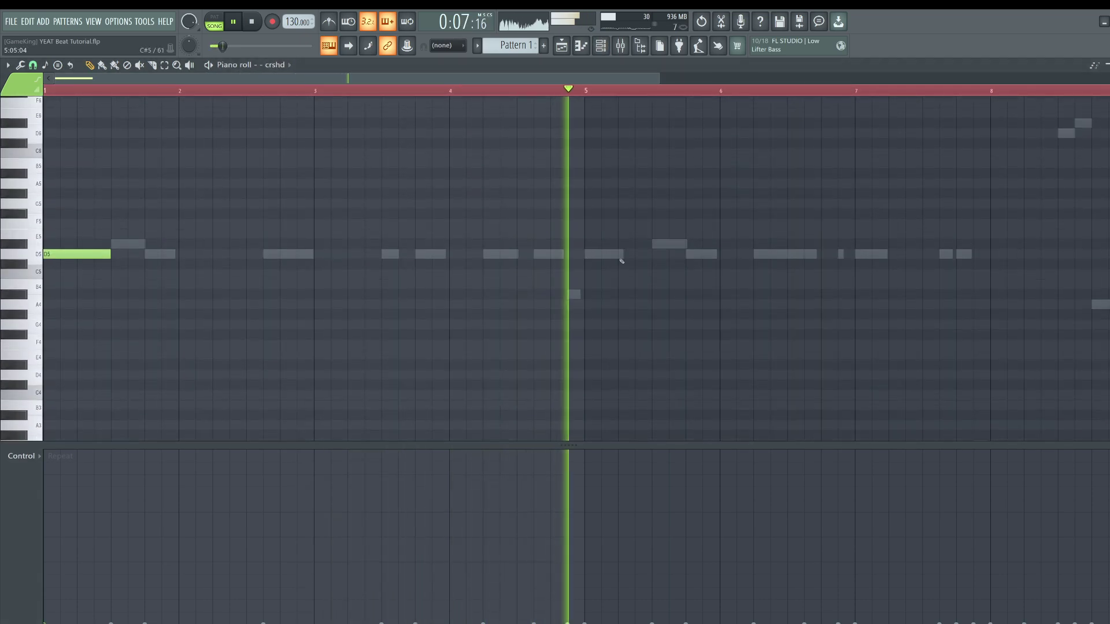
left_click(586, 254)
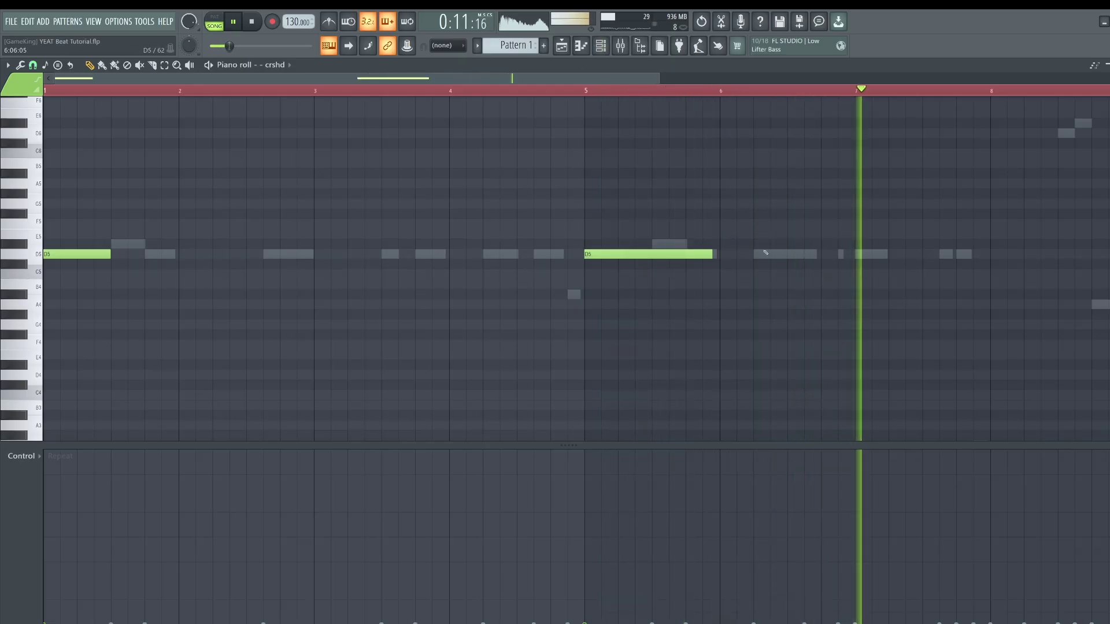
- Examine the playlist and the Pattern 1 notes of the 1, split_bass and FG Analog Funk channels during playback
left_click(561, 47)
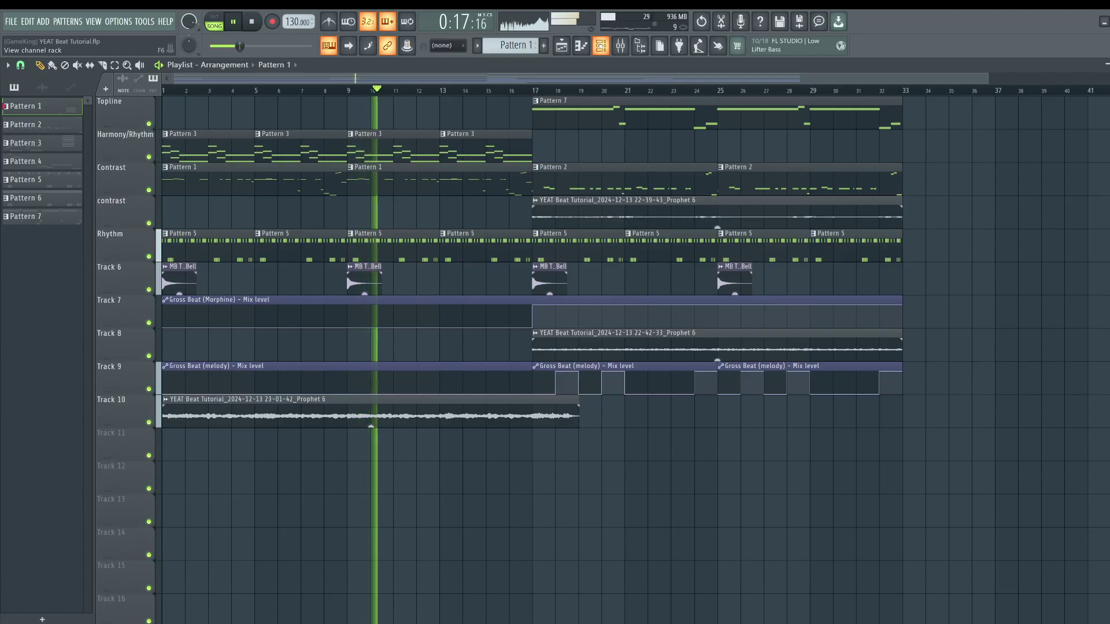
left_click(601, 46)
left_click(269, 237)
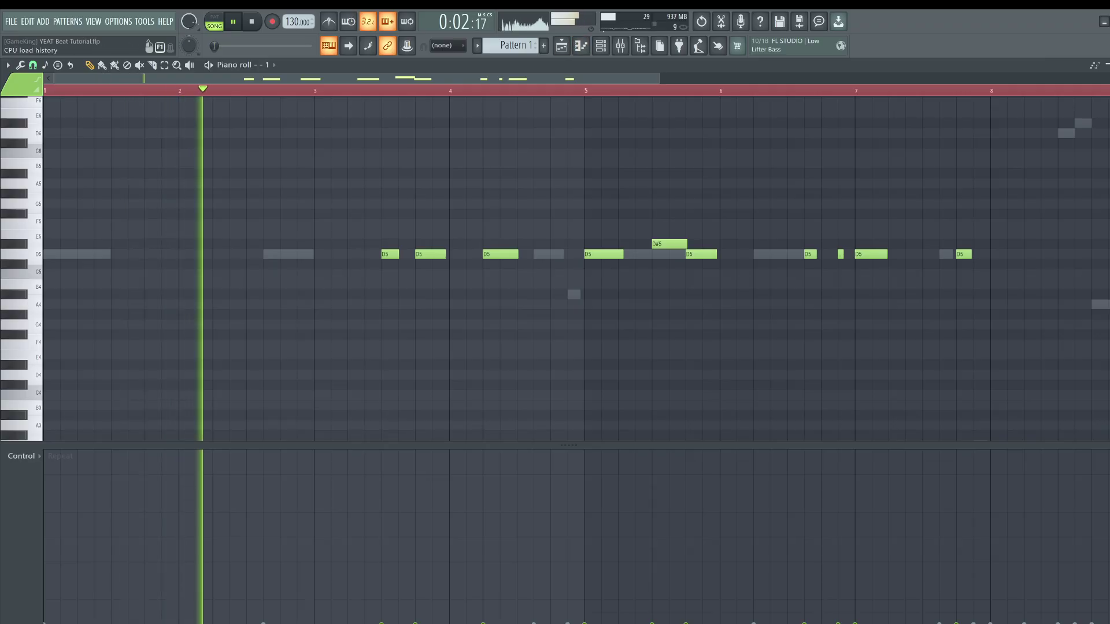
left_click(601, 46)
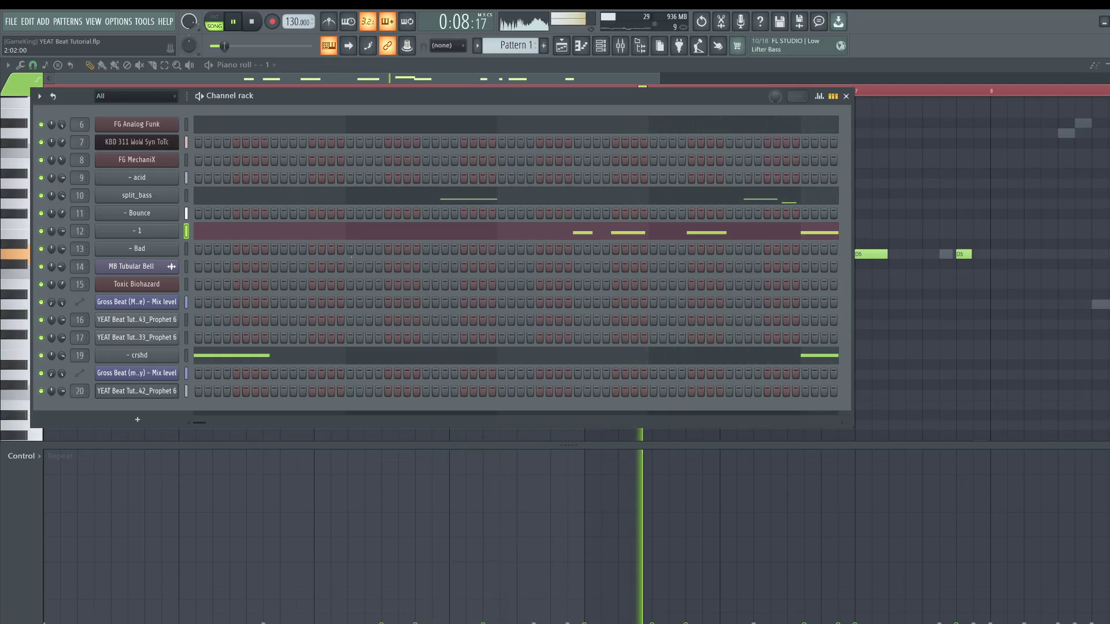
left_click(726, 201)
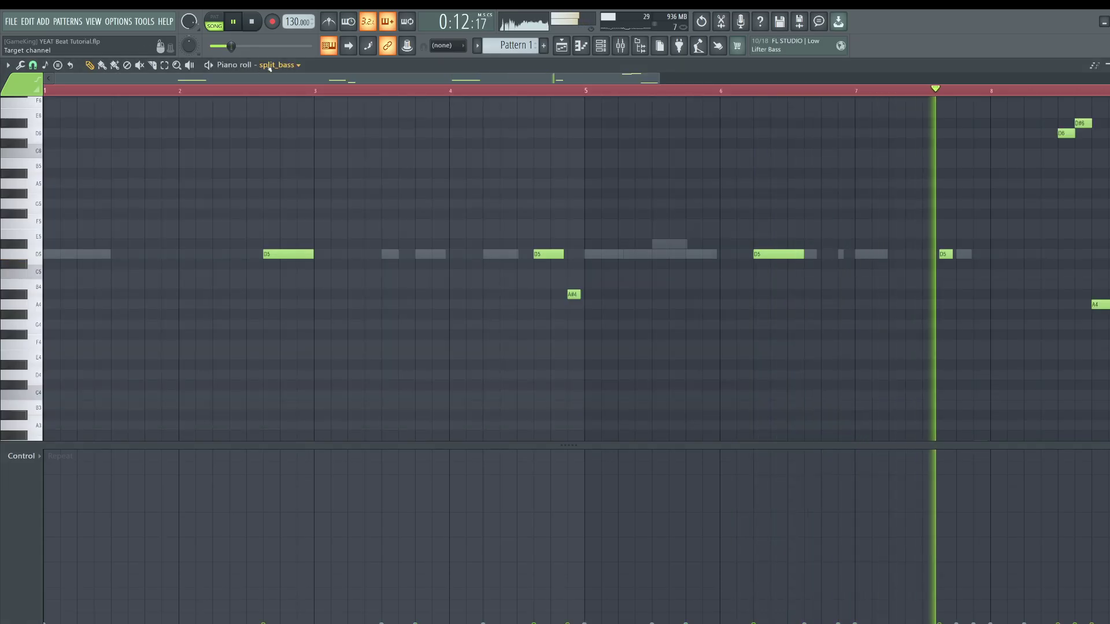
left_click(599, 46)
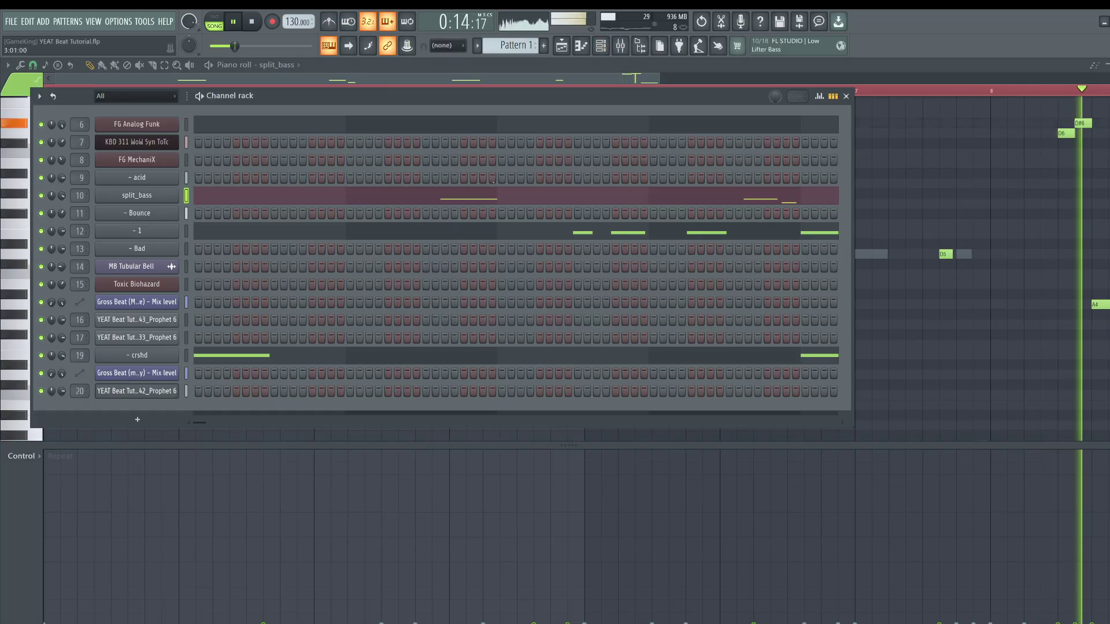
left_click(595, 120)
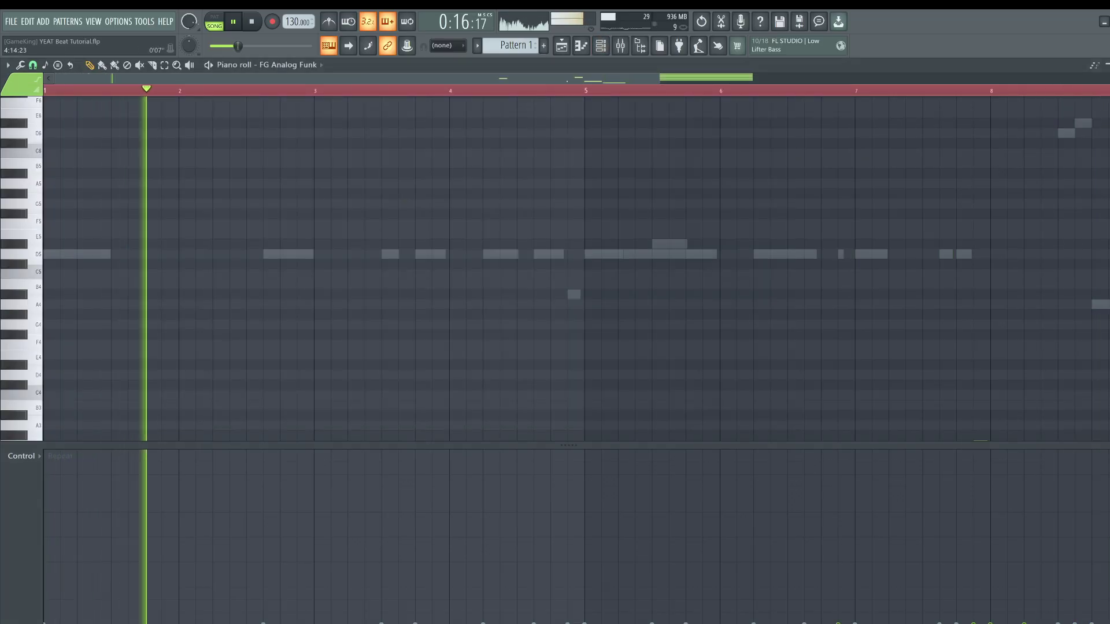
- Open channel 1 in the Piano roll and delete its three notes in bar 5, two D5 and one D#5
key("F6")
left_click(698, 234)
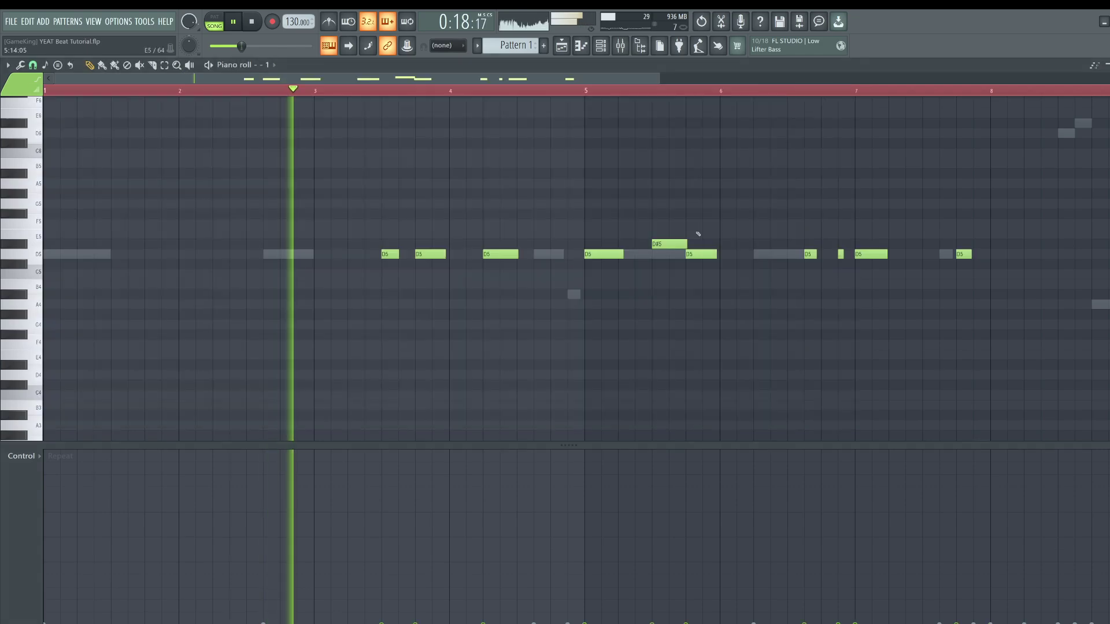
right_click(665, 242)
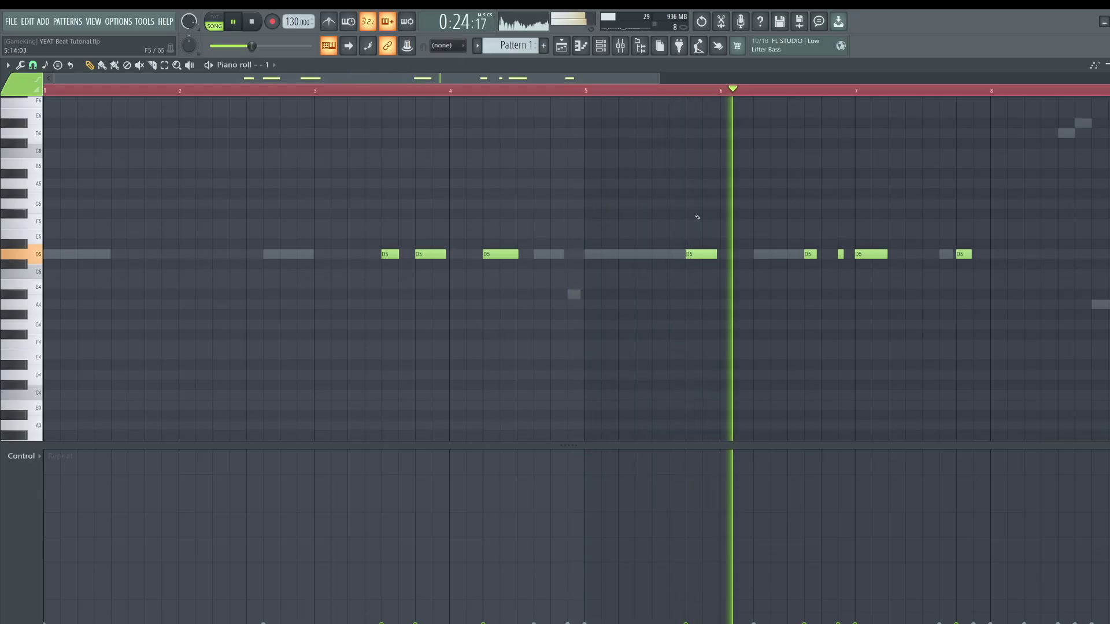
right_click(701, 254)
- In the crshd channel, shorten the D5 at bar 5 and add a second D5 right after it
left_click(601, 46)
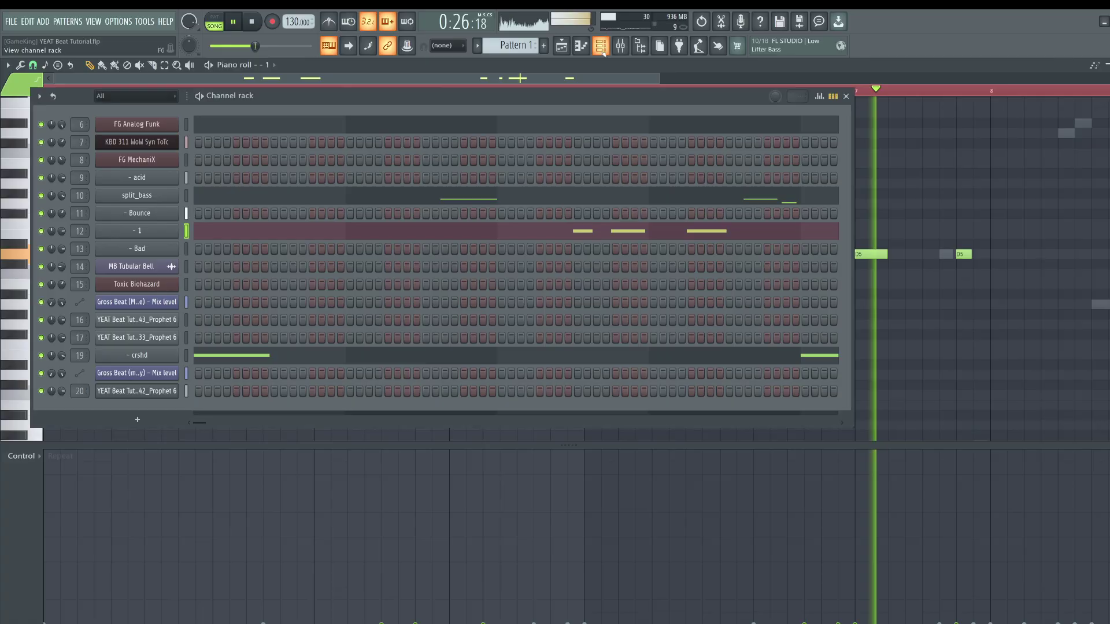
left_click(397, 354)
left_click_drag(710, 254, 682, 253)
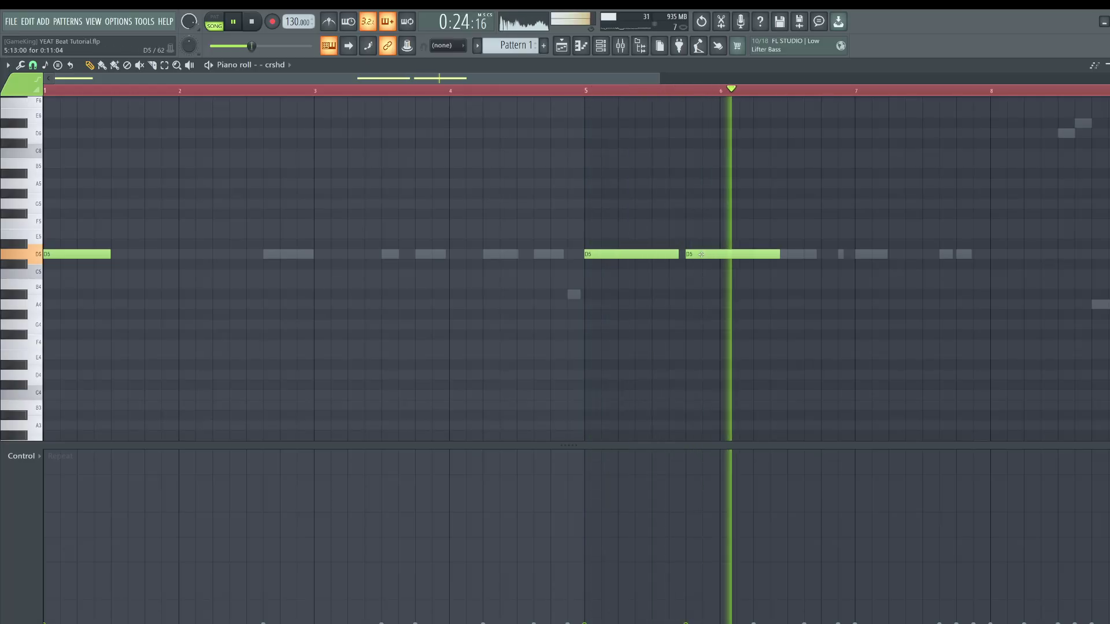
- Check the mixer levels during playback and shorten crshd's second D5 so it ends shortly after the start of bar 6
key("F9")
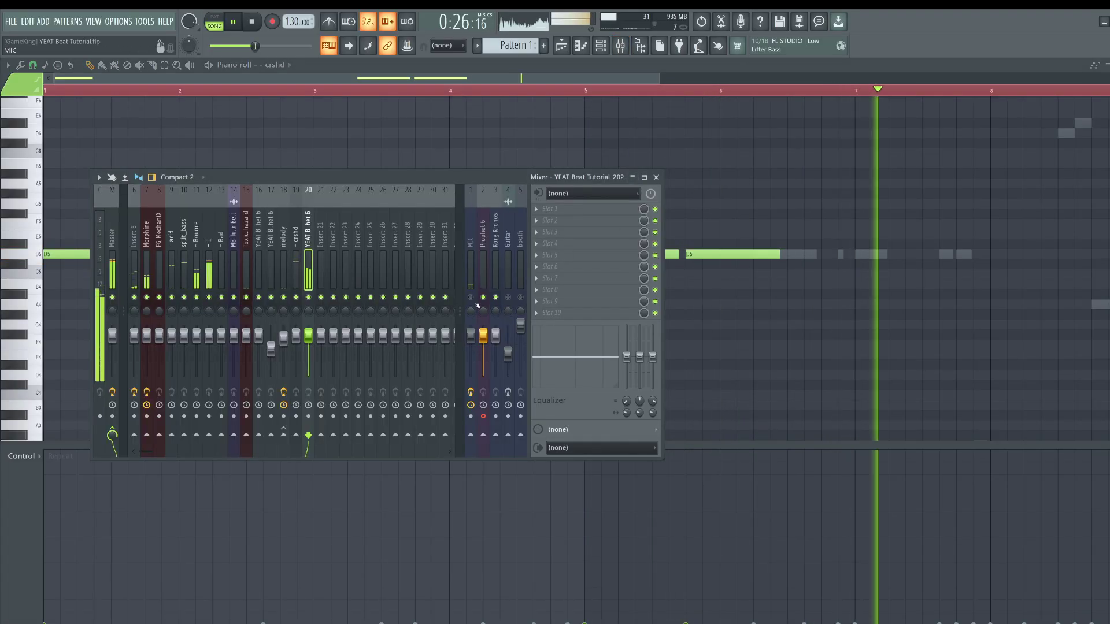
key("space")
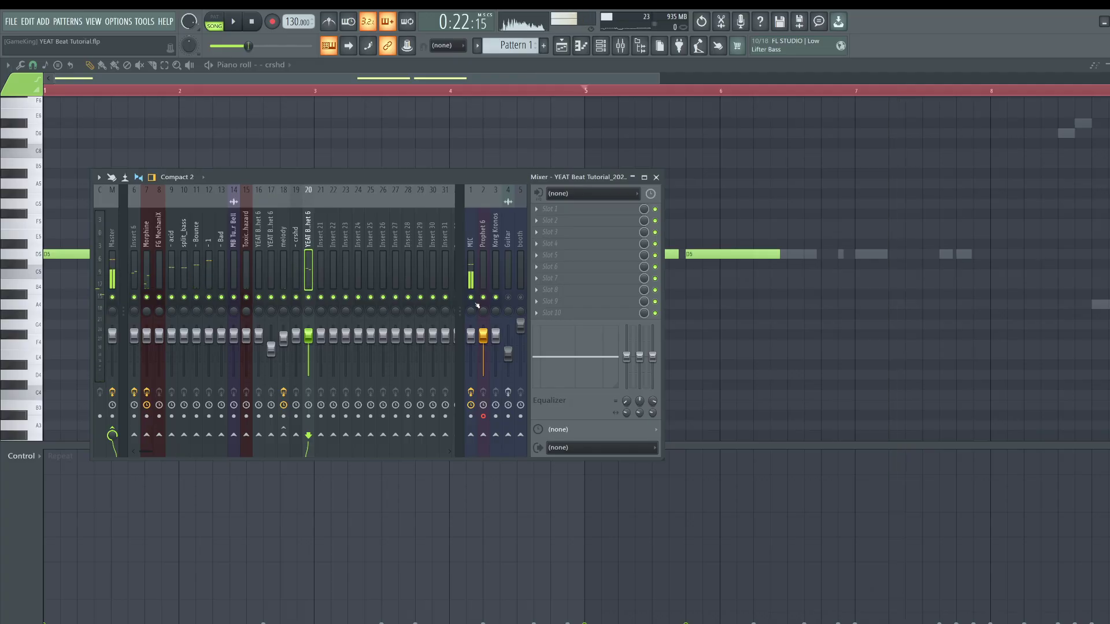
key("F9")
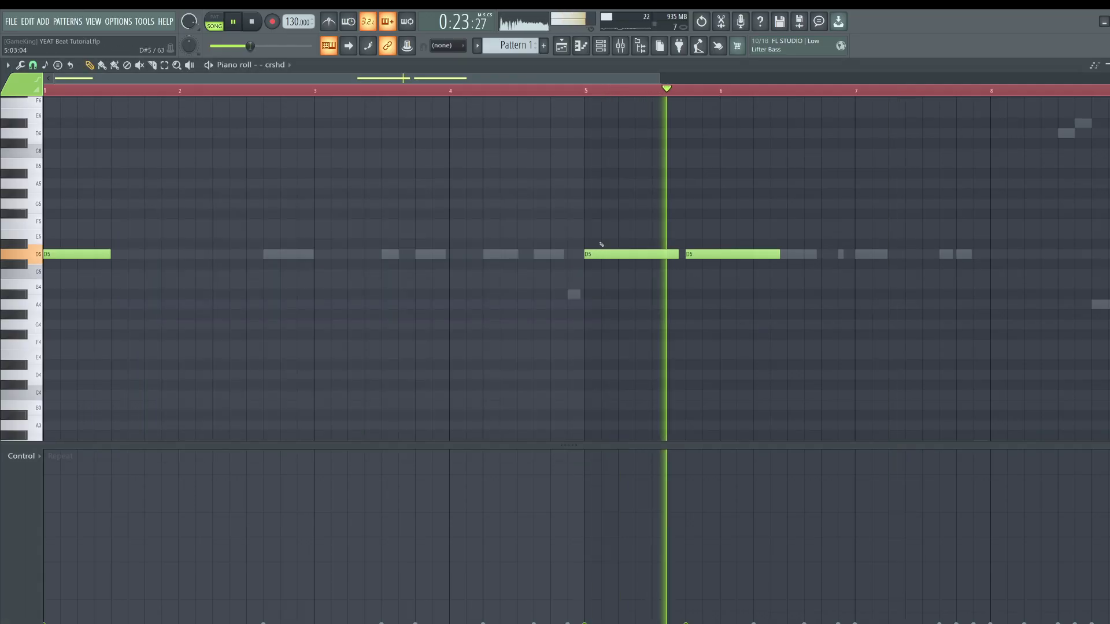
left_click_drag(782, 255, 746, 255)
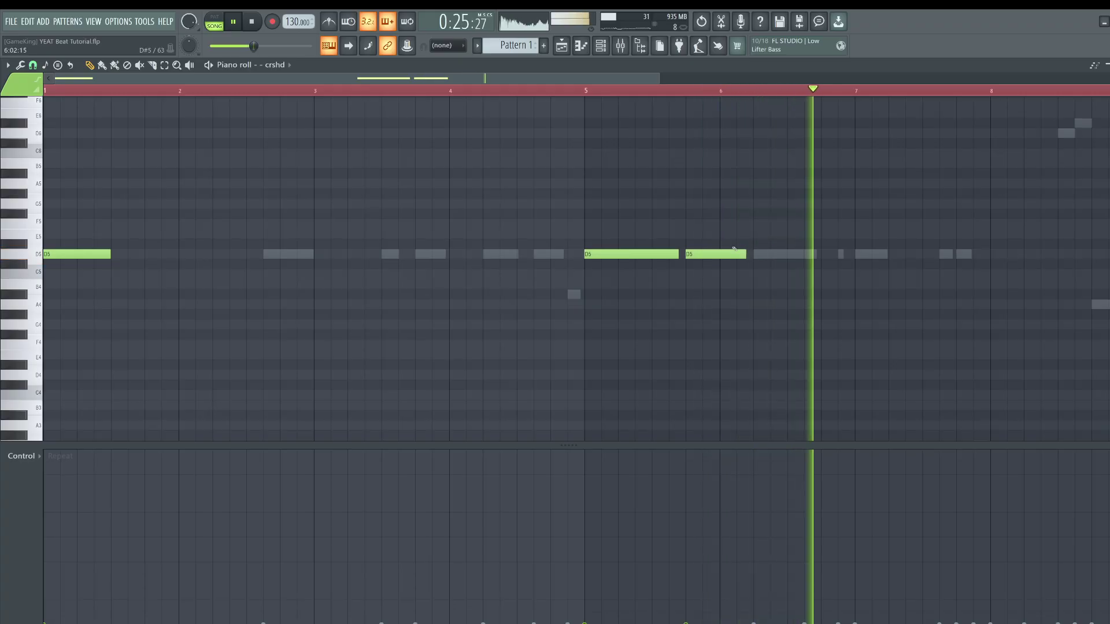
- In channel 1, delete the two short D5 notes in bar 6 and the D5 at the start of bar 7
left_click(600, 46)
key("space")
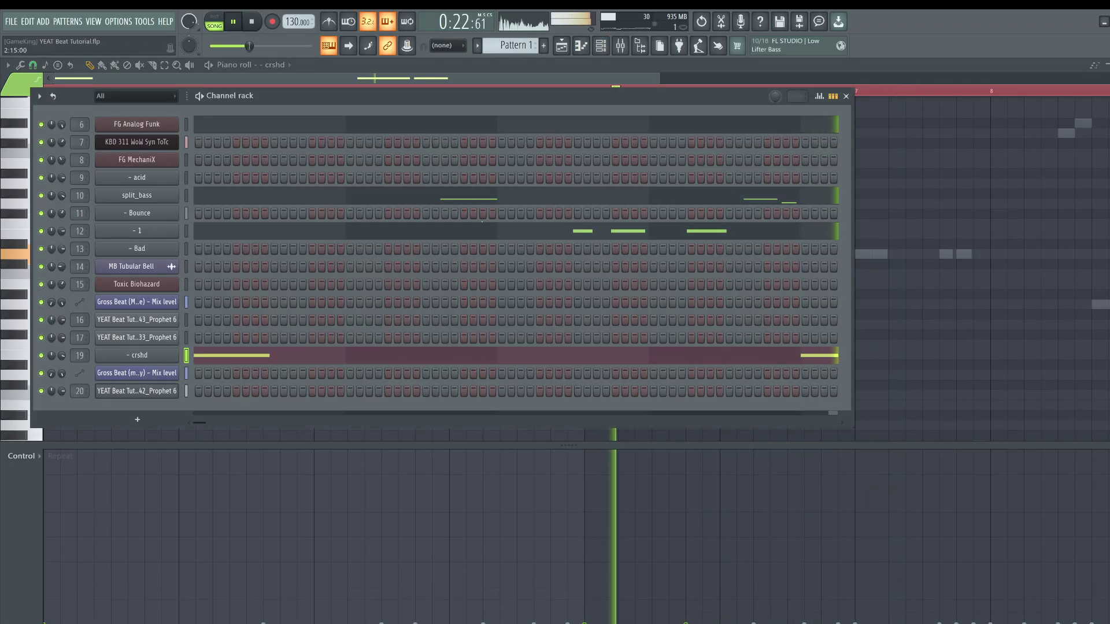
left_click(500, 236)
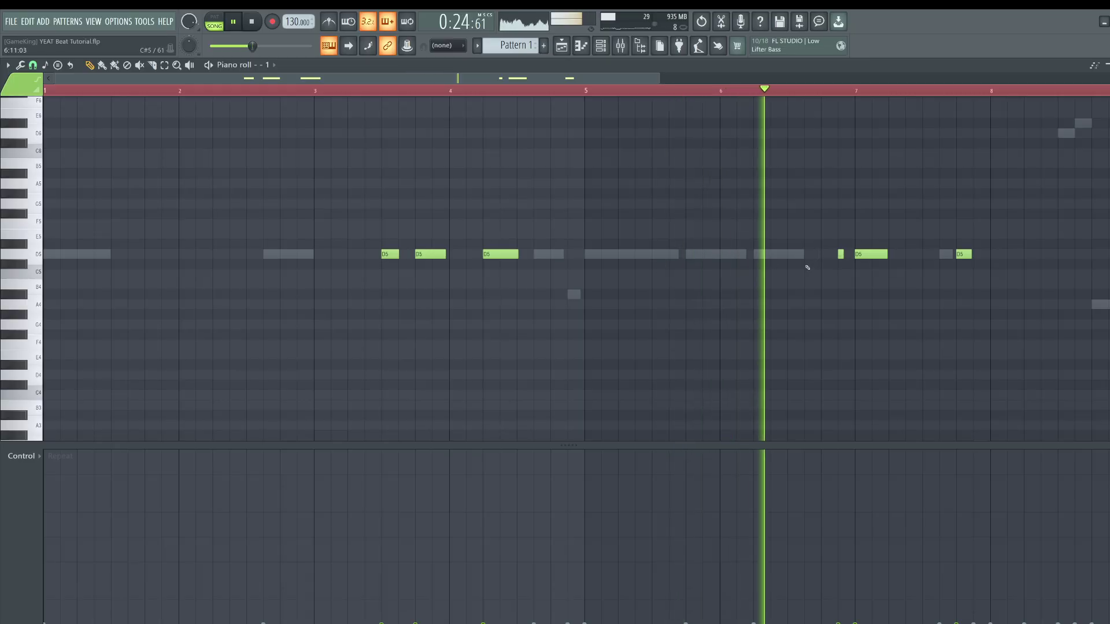
right_click(841, 254)
key("space")
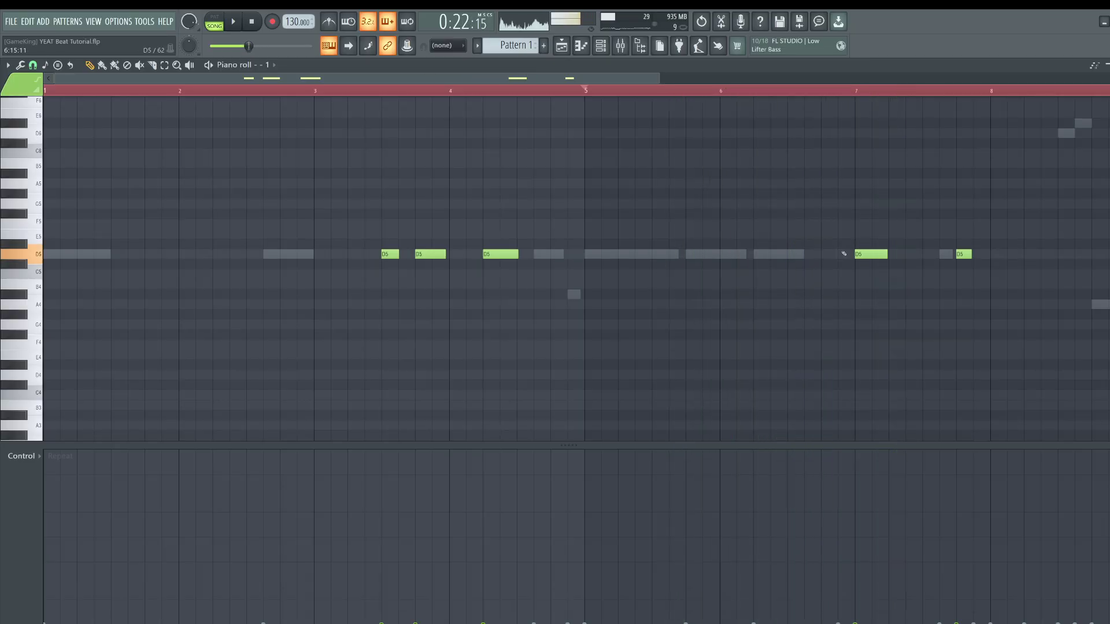
key("space")
left_click_drag(588, 79, 761, 89)
right_click(562, 255)
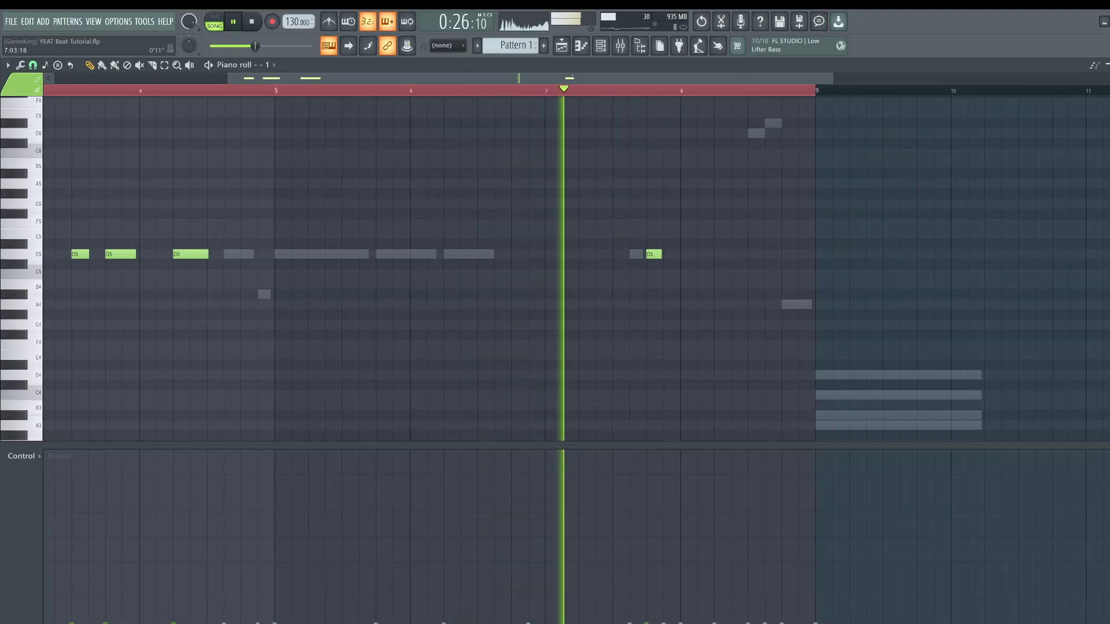
- In the crshd channel's Piano roll, add a short D5 in the middle of bar 7 and a short D#5 near the bar's end
left_click(601, 47)
left_click(432, 352)
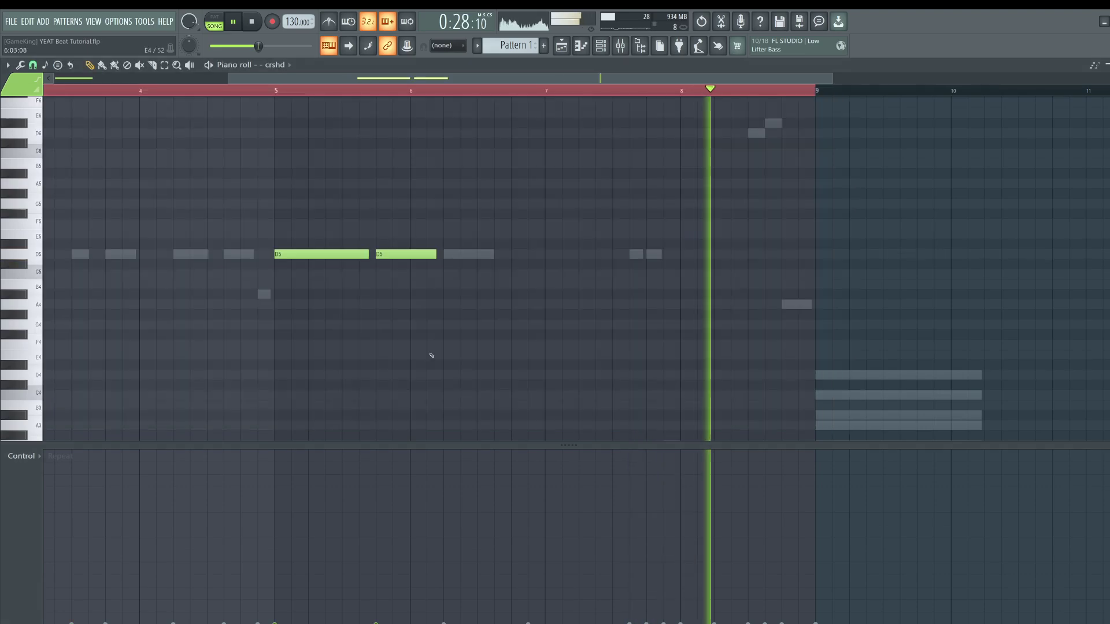
left_click(573, 255)
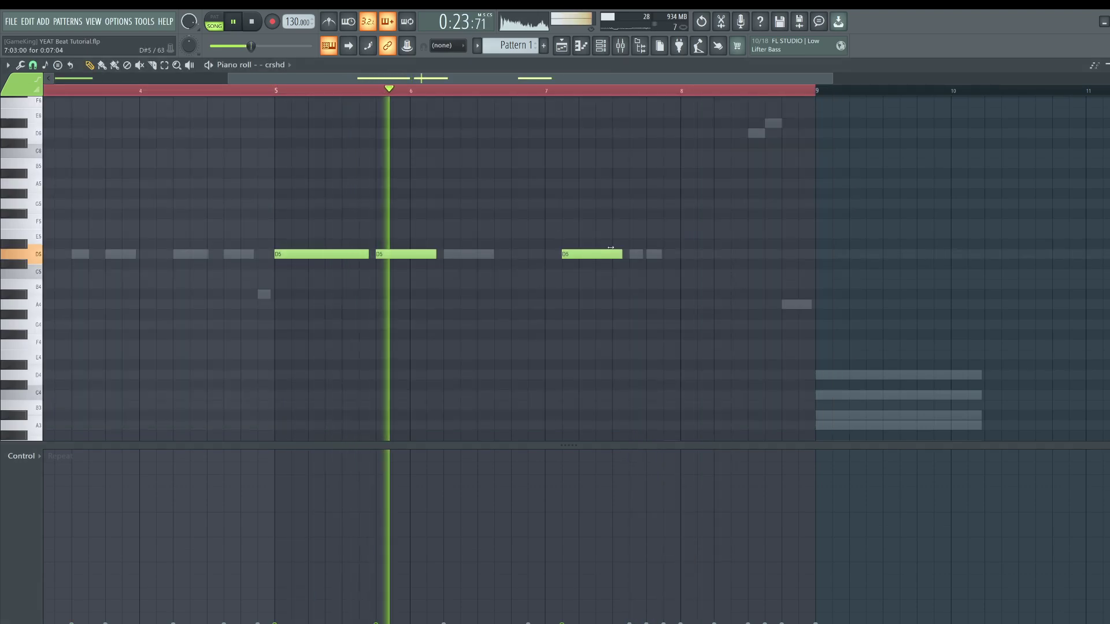
mouse_move(610, 249)
left_mouse_down()
mouse_move(594, 246)
mouse_move(617, 254)
left_mouse_up()
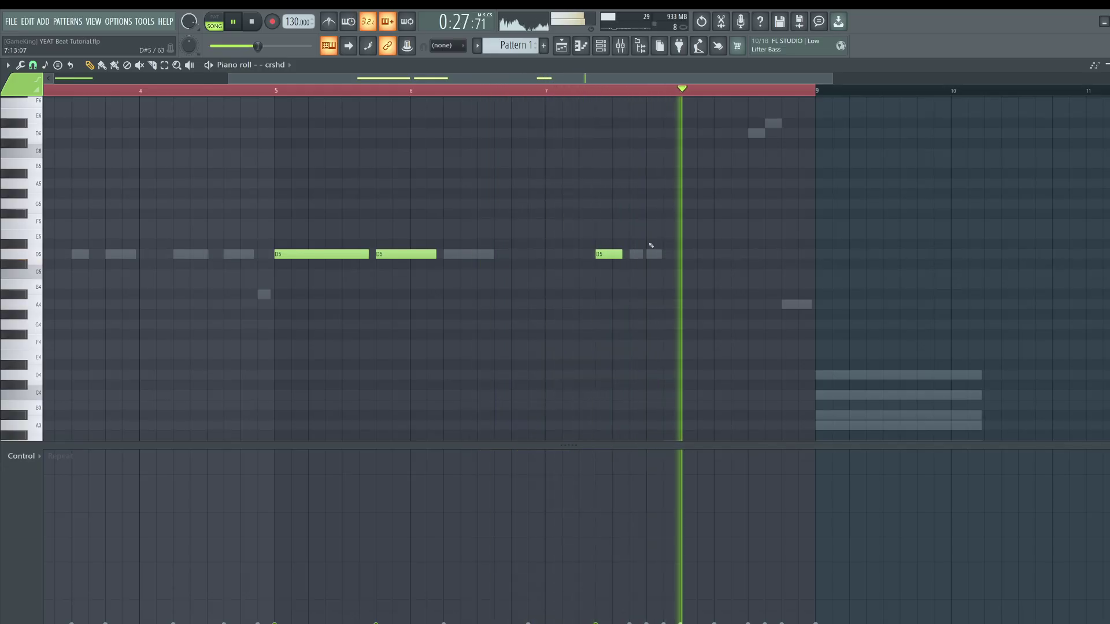
left_click(649, 244)
key("space")
key("space")
- Delete the remaining short D5 notes in bar 7 from the split_bass channel and channel 1
left_click(601, 46)
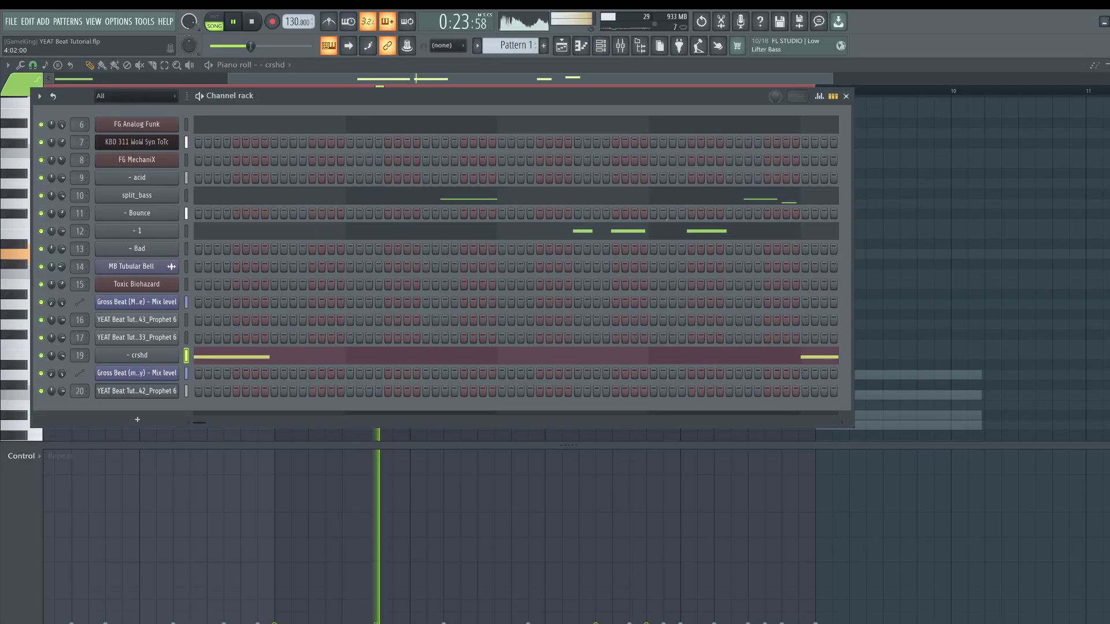
left_click(697, 199)
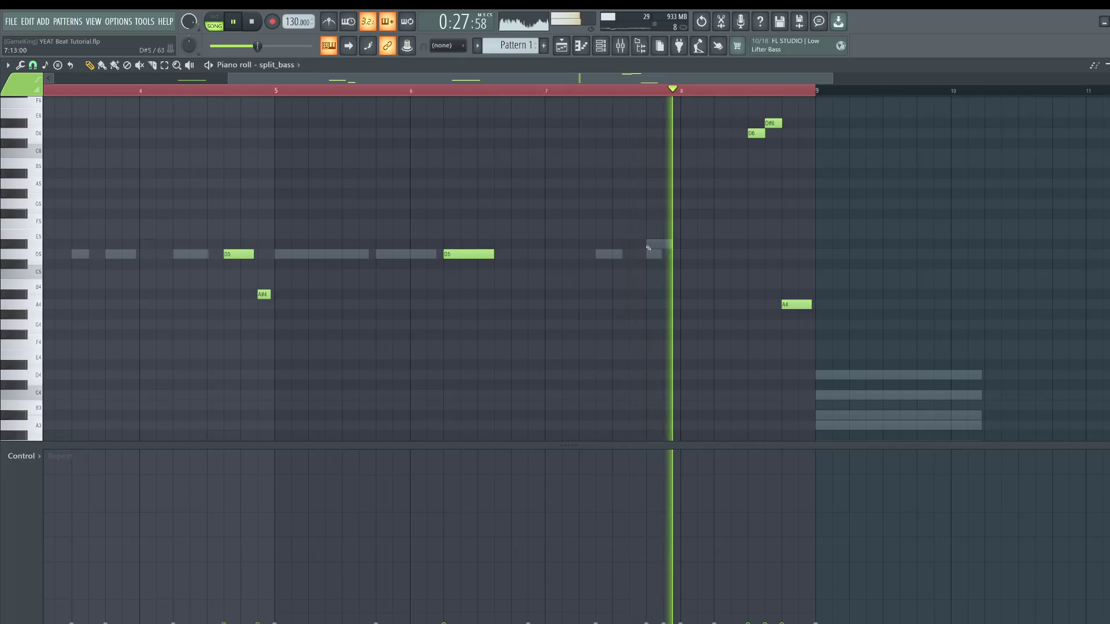
key("F6")
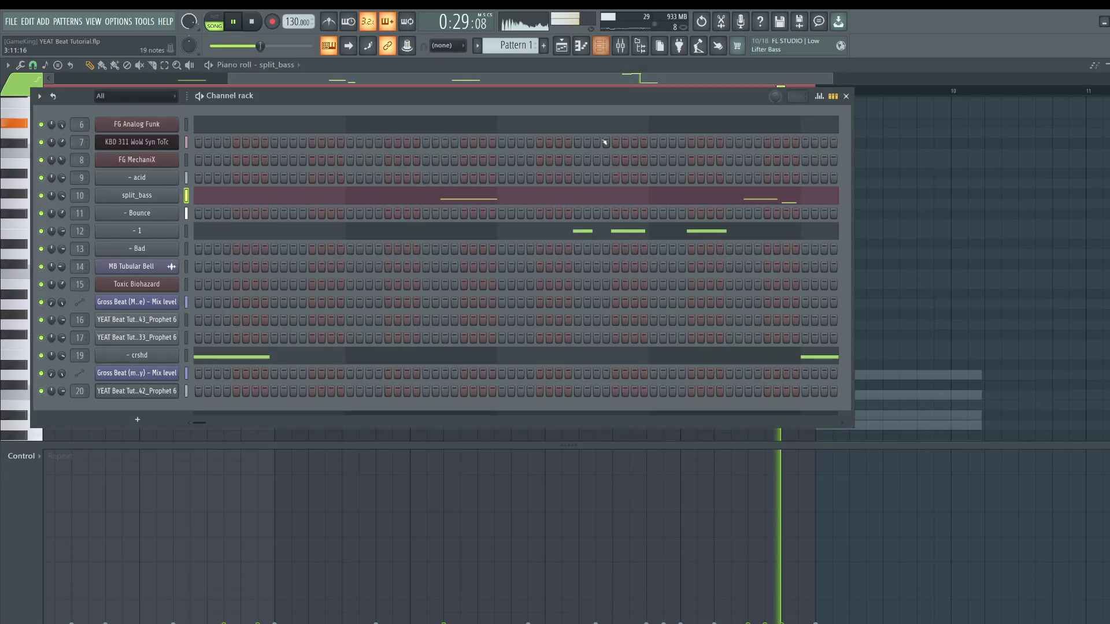
left_click(611, 233)
left_click(620, 45)
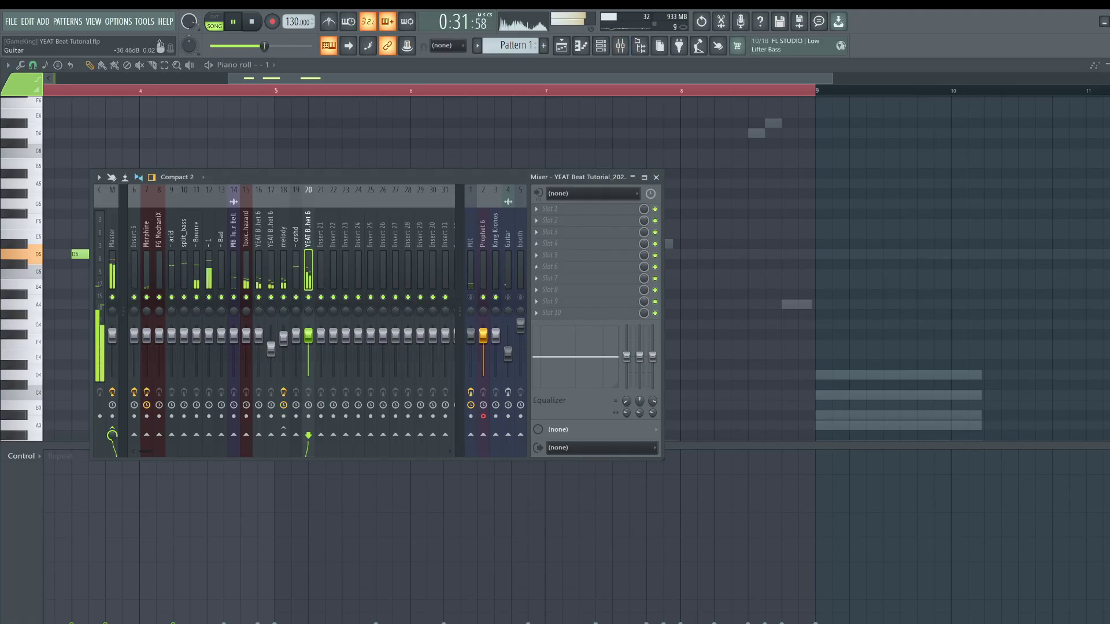
key("F9")
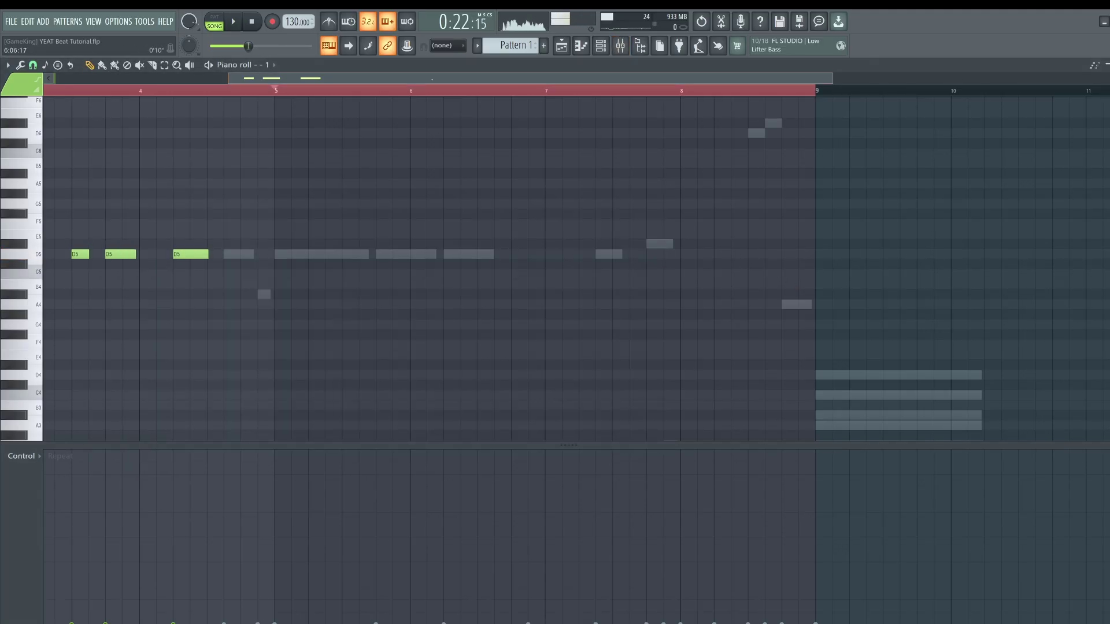
- Play the beat from the start, follow it in the Playlist, and save the project
left_click_drag(432, 79, 258, 79)
left_click_drag(359, 219, 518, 278)
scroll(466, 95, "down", 1)
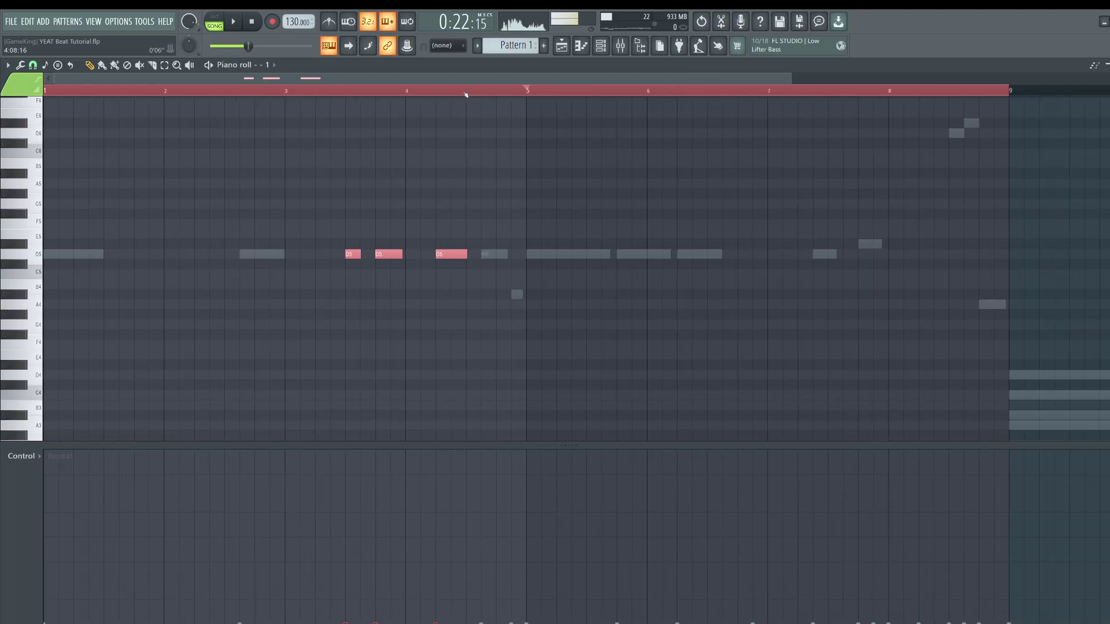
scroll(466, 95, "down", 1)
key("space")
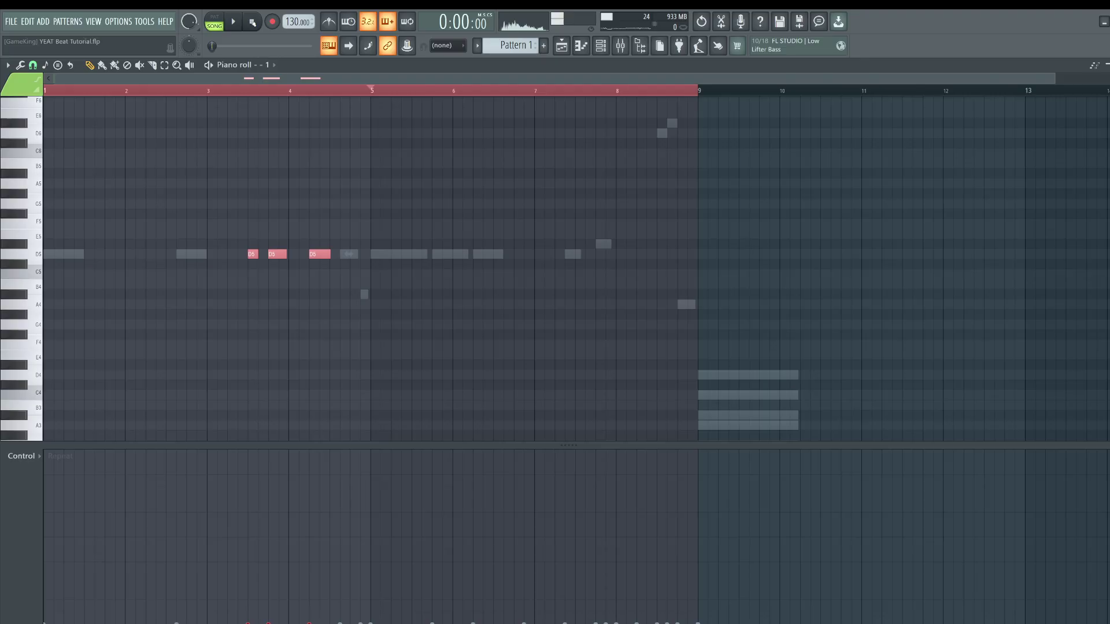
left_click(624, 49)
right_click(823, 262)
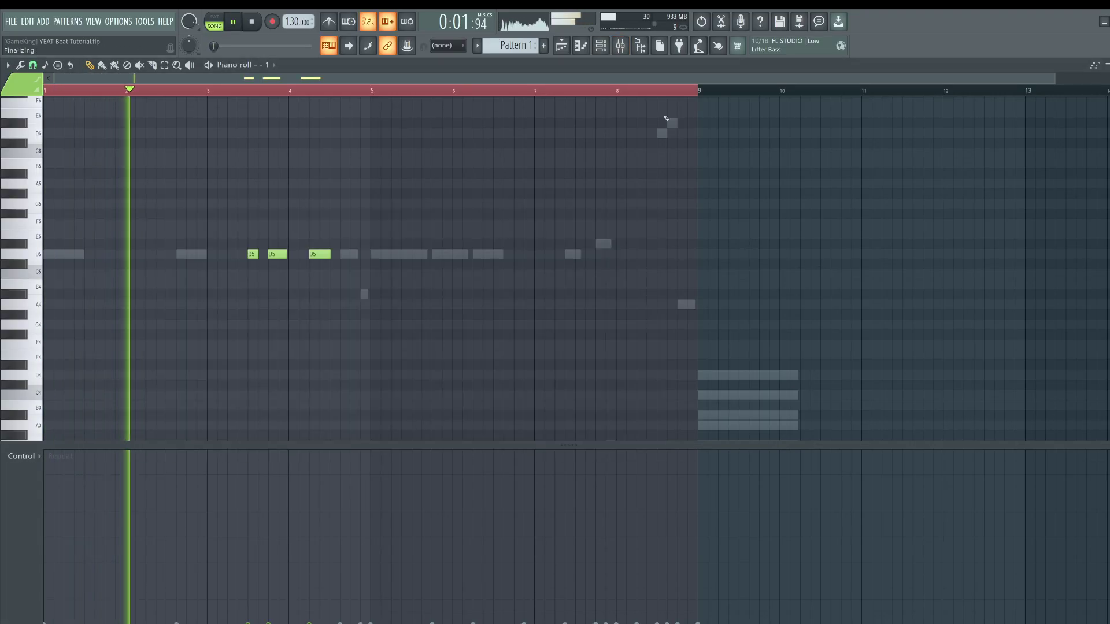
left_click(562, 46)
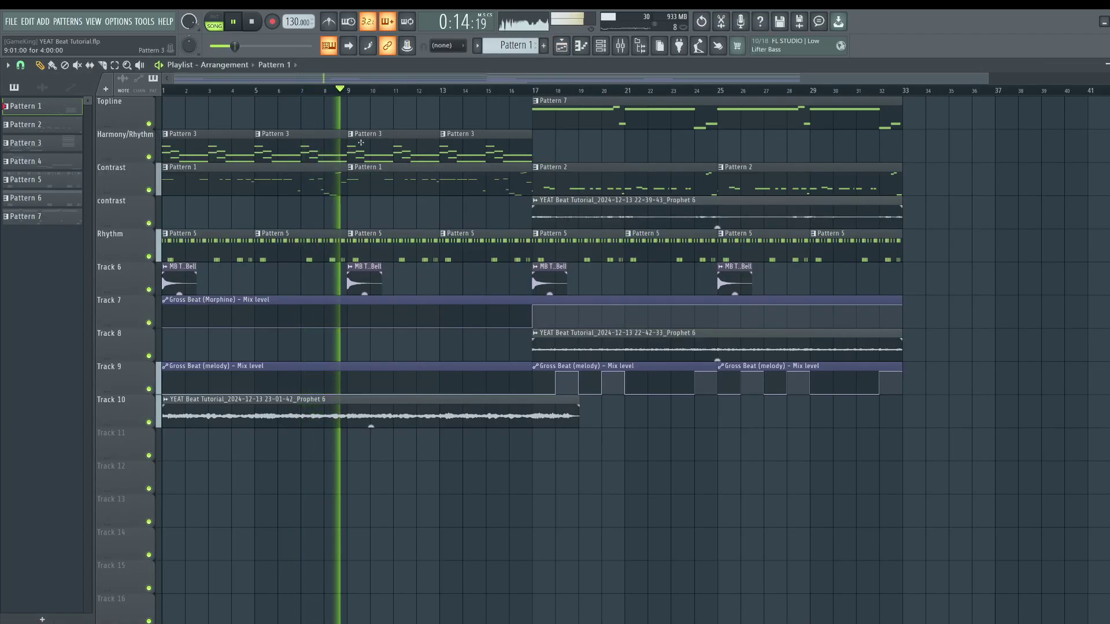
key("ctrl+s")
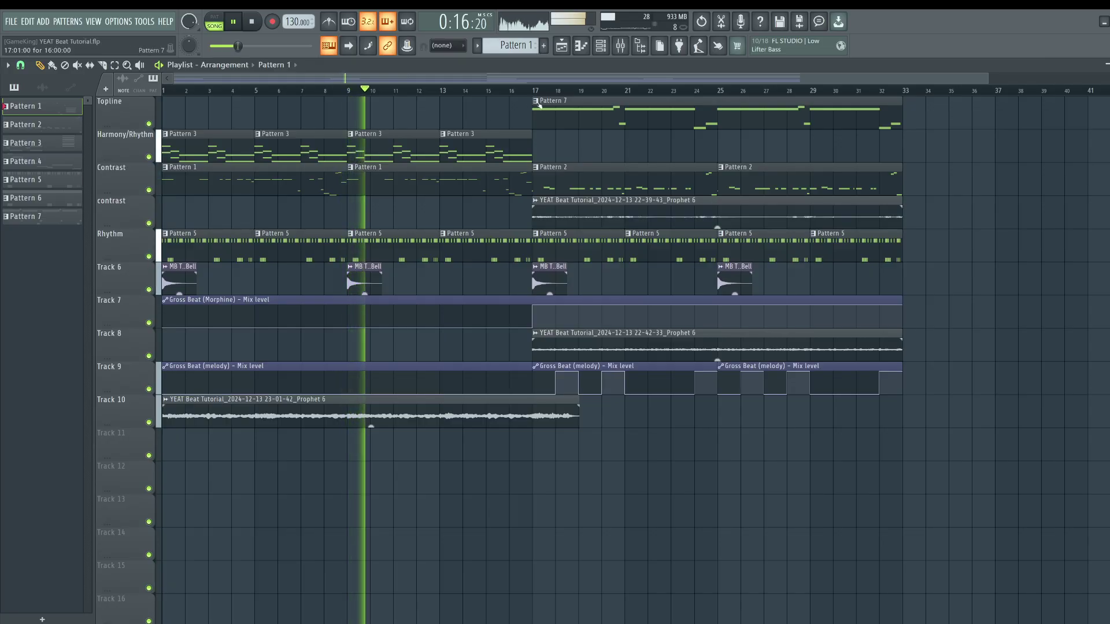
- Trim the Prophet 6 audio clip on Track 10 to end at bar 17 and duplicate it across bars 17 to 33
left_click(623, 51)
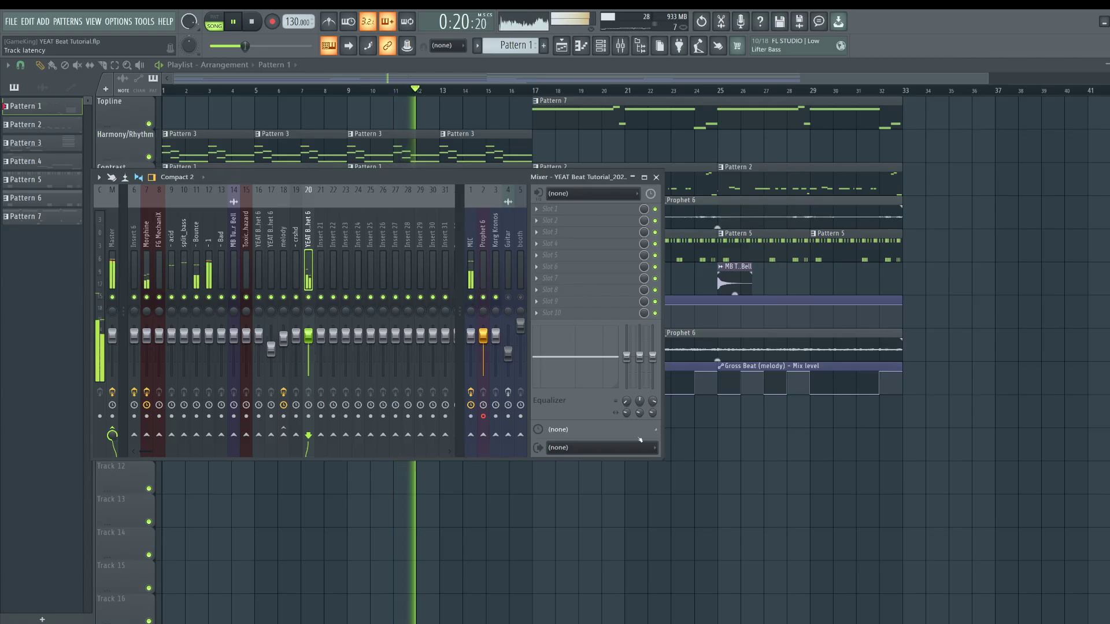
key("F9")
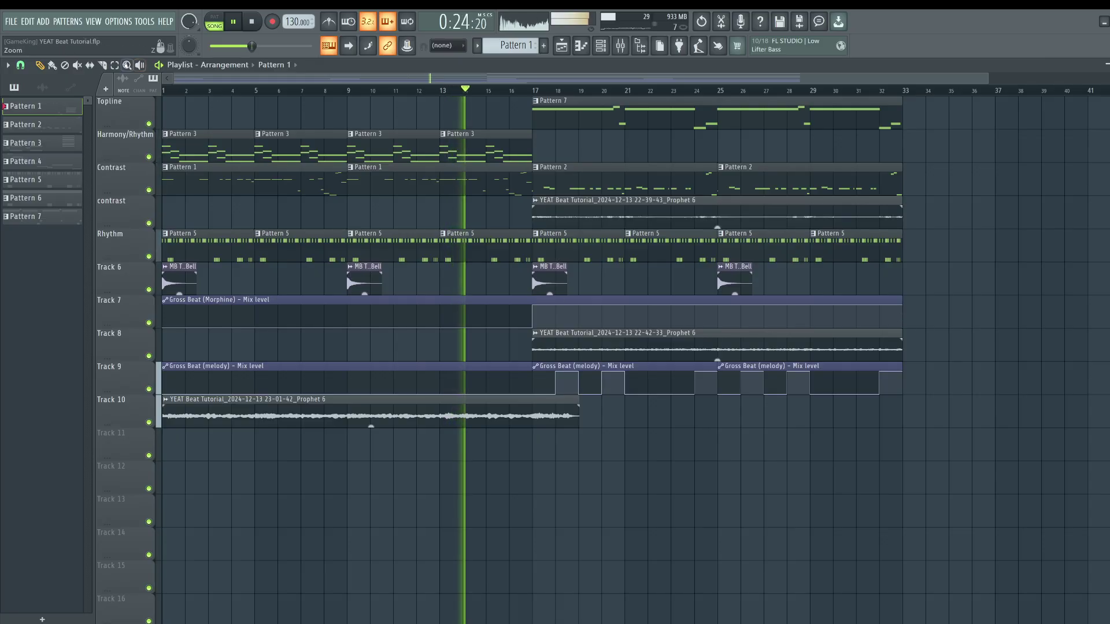
left_click_drag(538, 431, 533, 394)
left_click(462, 412, "ctrl")
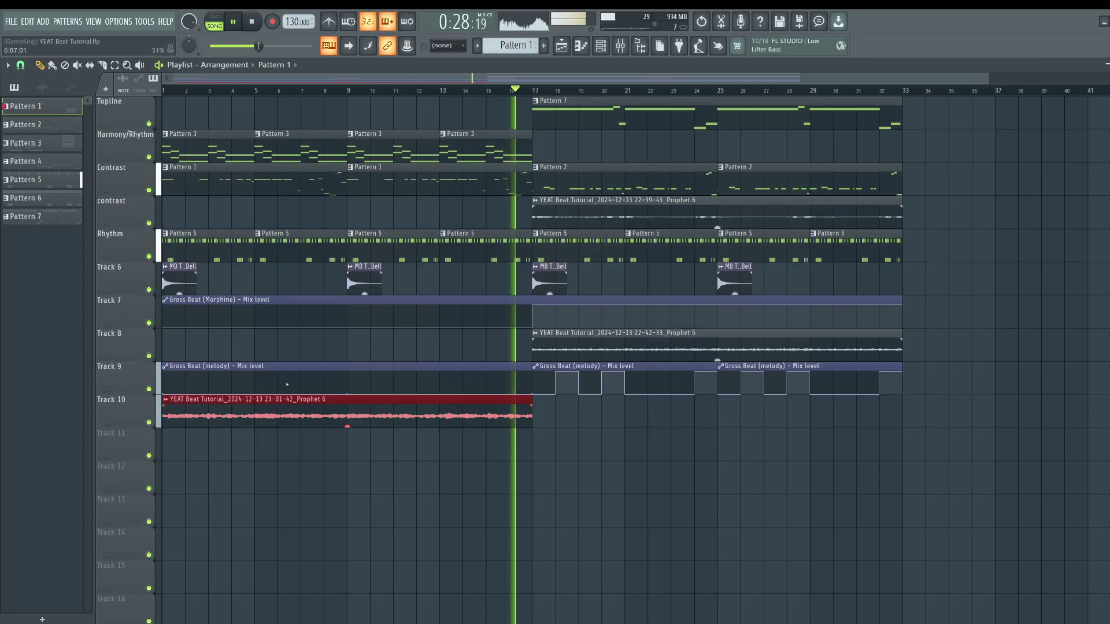
key("ctrl+b")
left_click(578, 408)
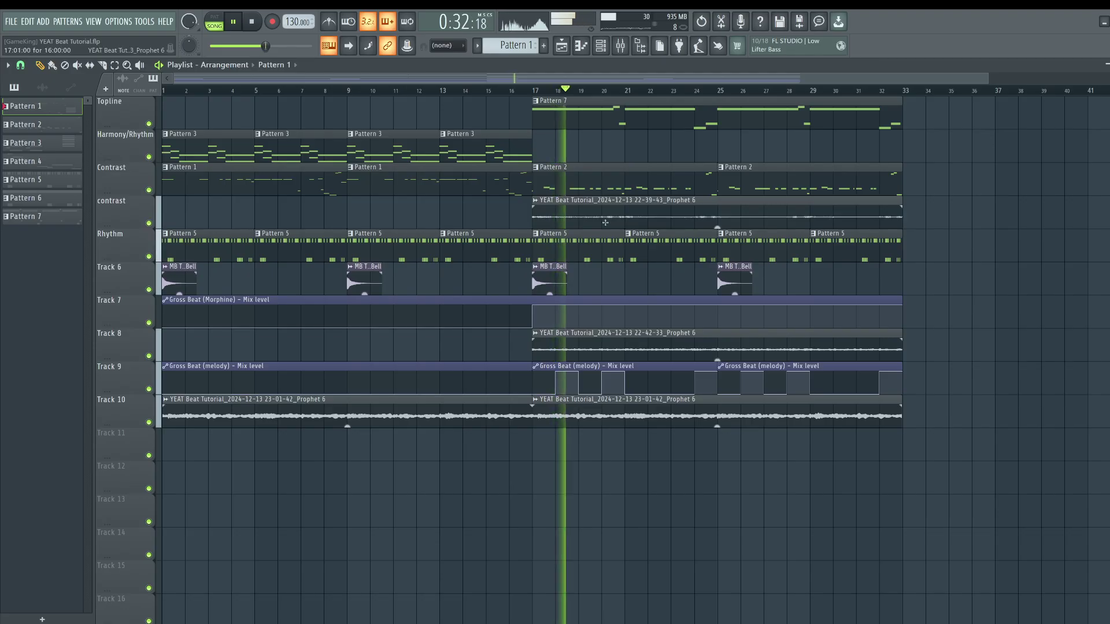
- Examine the mixer levels during playback and inspect the settings of the Gross Beat effects on the melody track
left_click(620, 46)
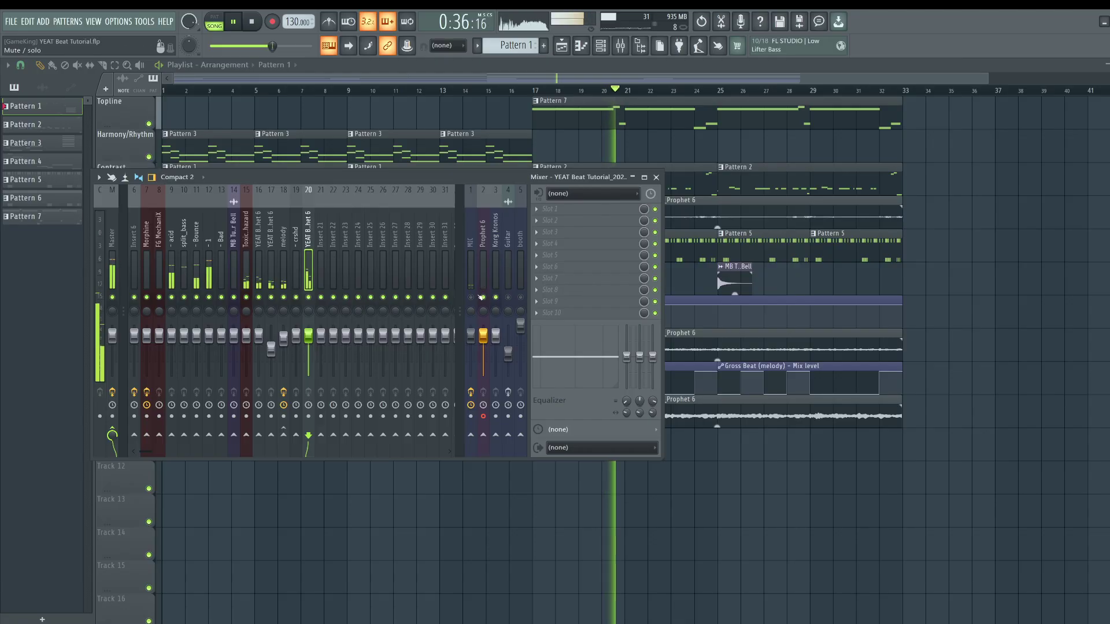
key("F9")
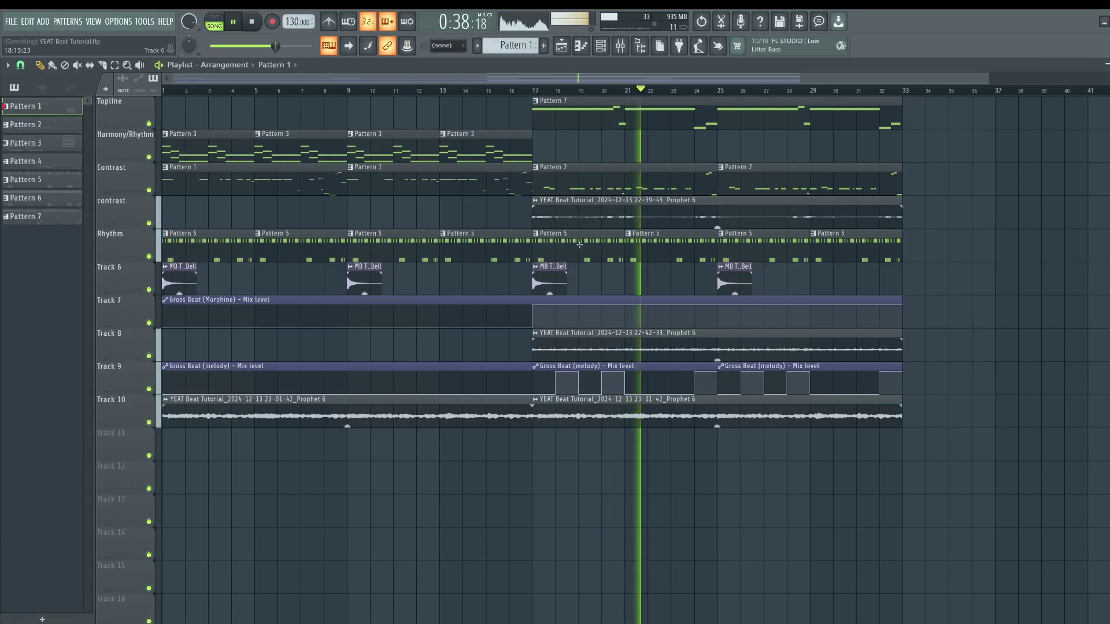
left_click_drag(580, 94, 580, 108)
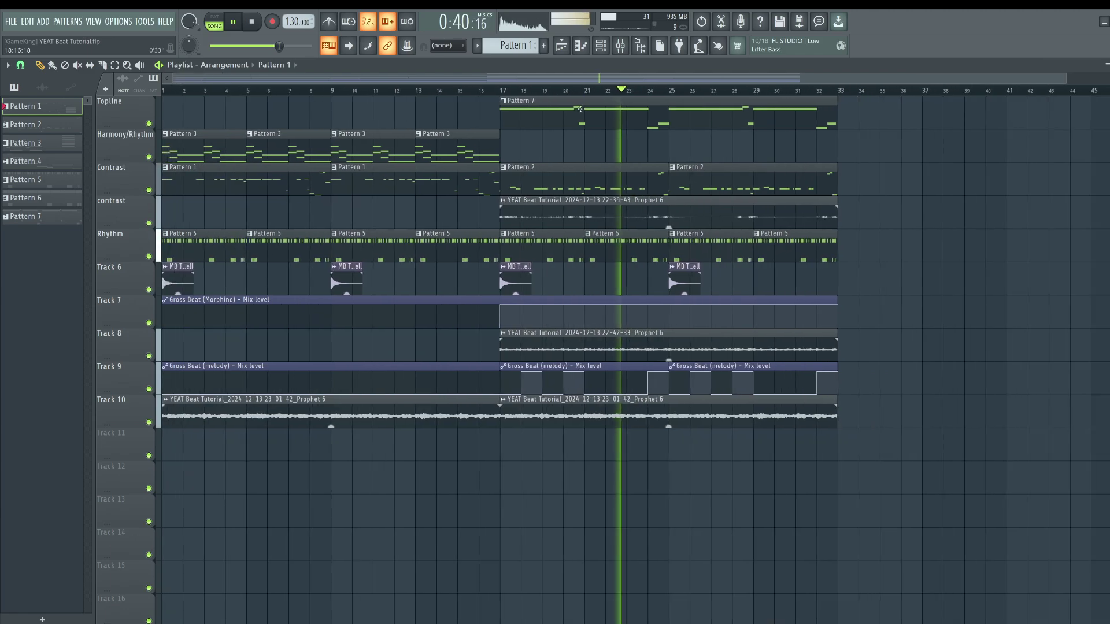
left_click(620, 48)
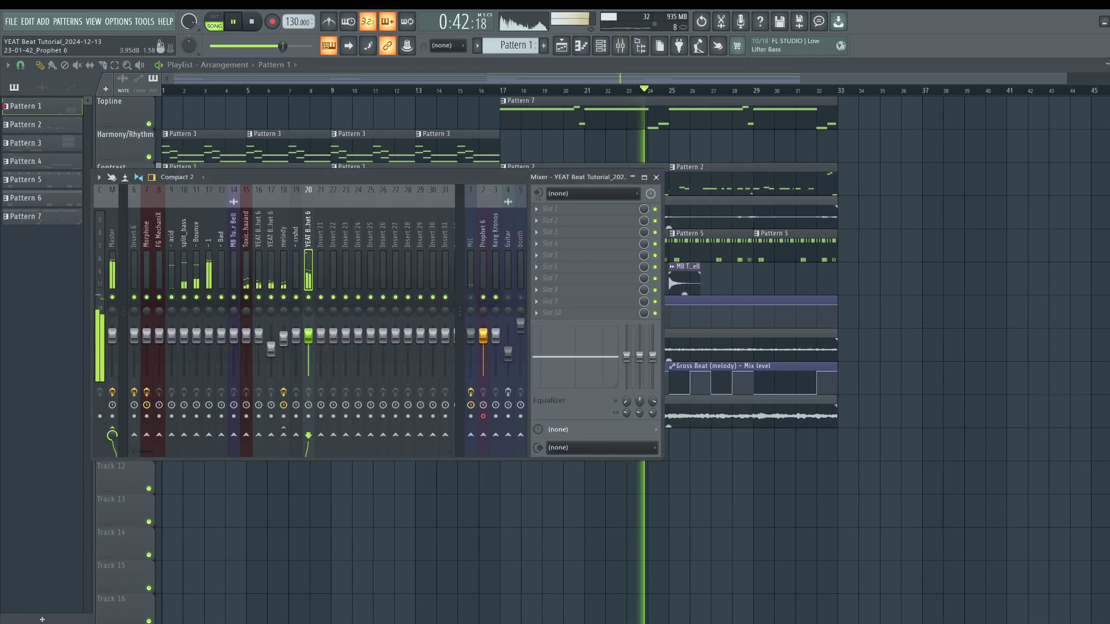
left_click(283, 237)
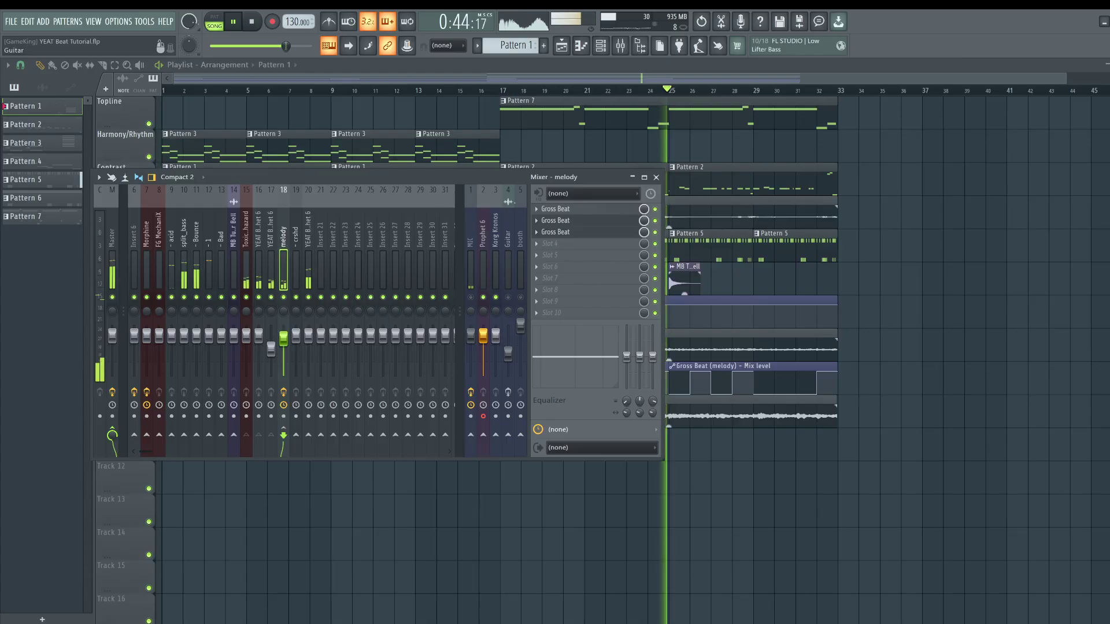
left_click(581, 223)
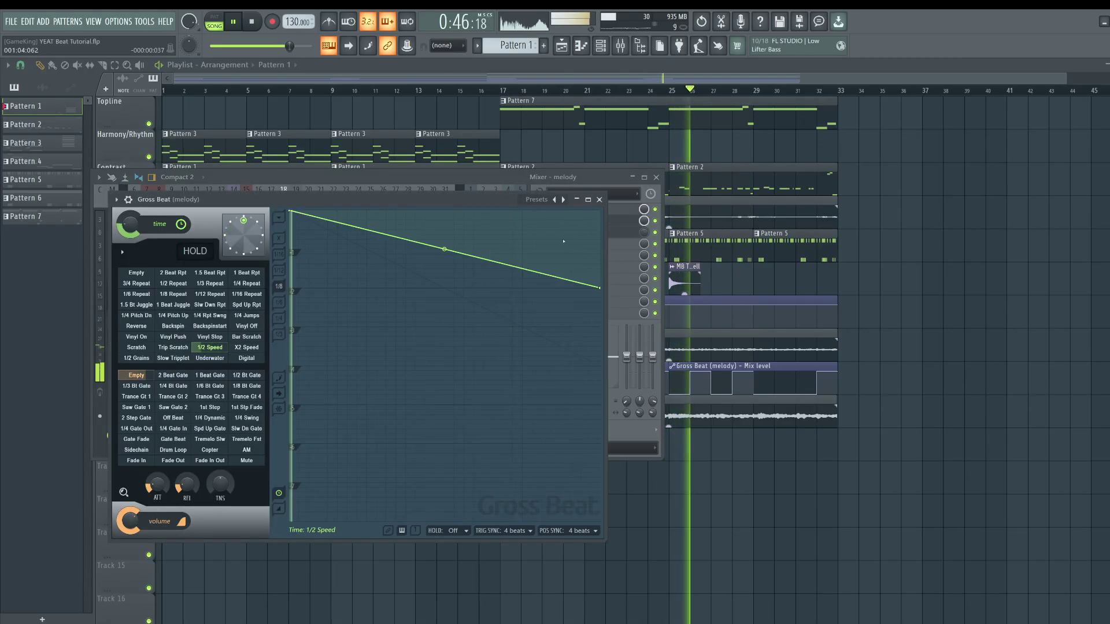
left_click(599, 200)
left_click(544, 211)
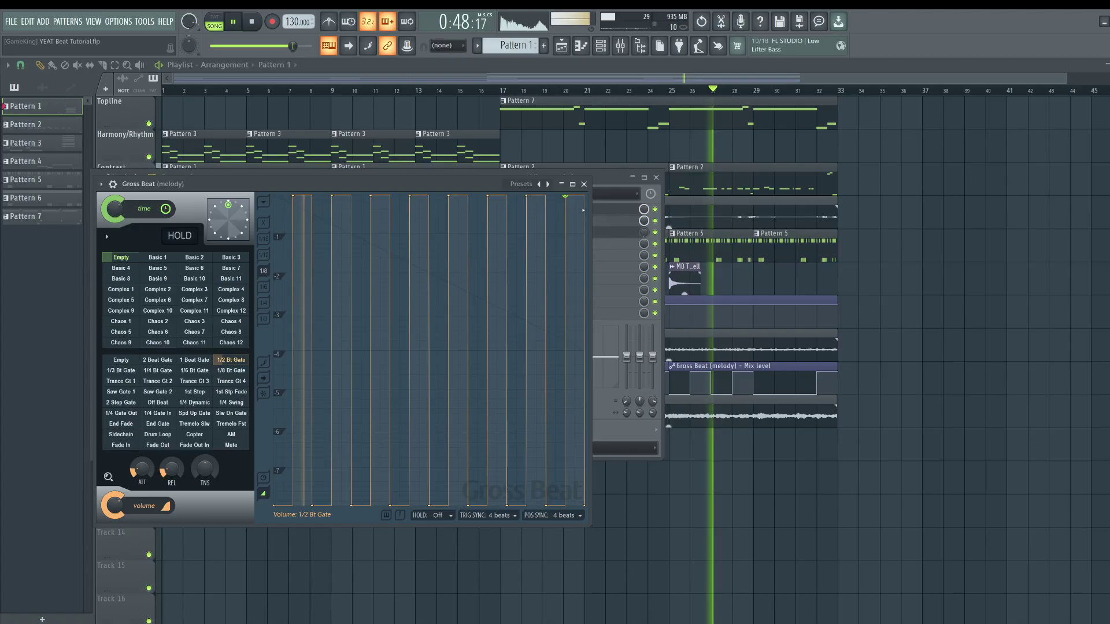
key("Escape")
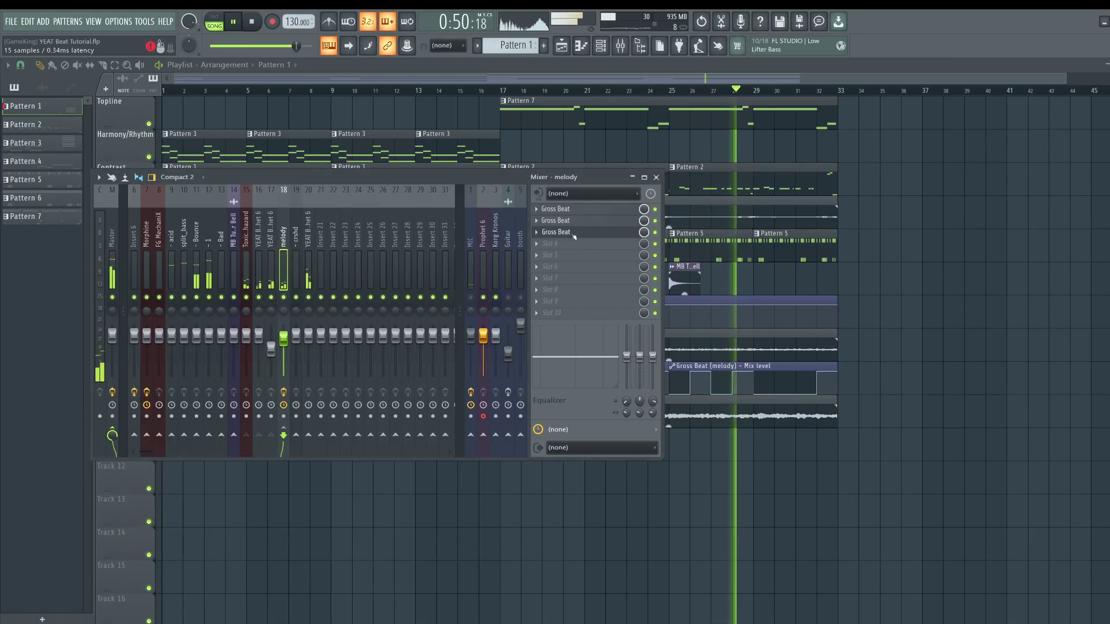
left_click(574, 234)
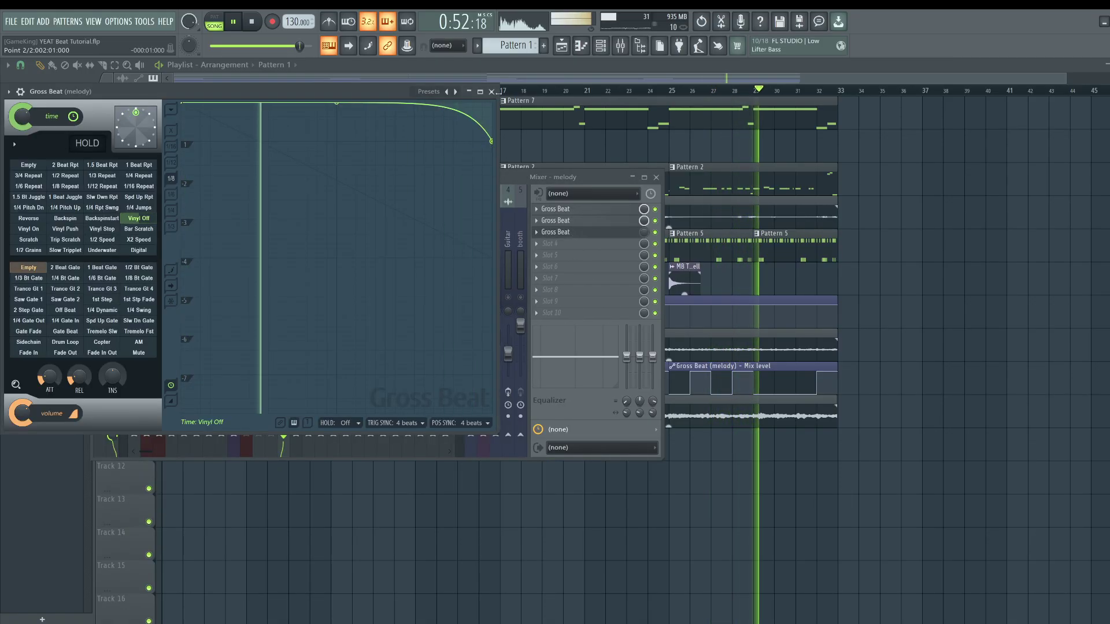
left_click(491, 93)
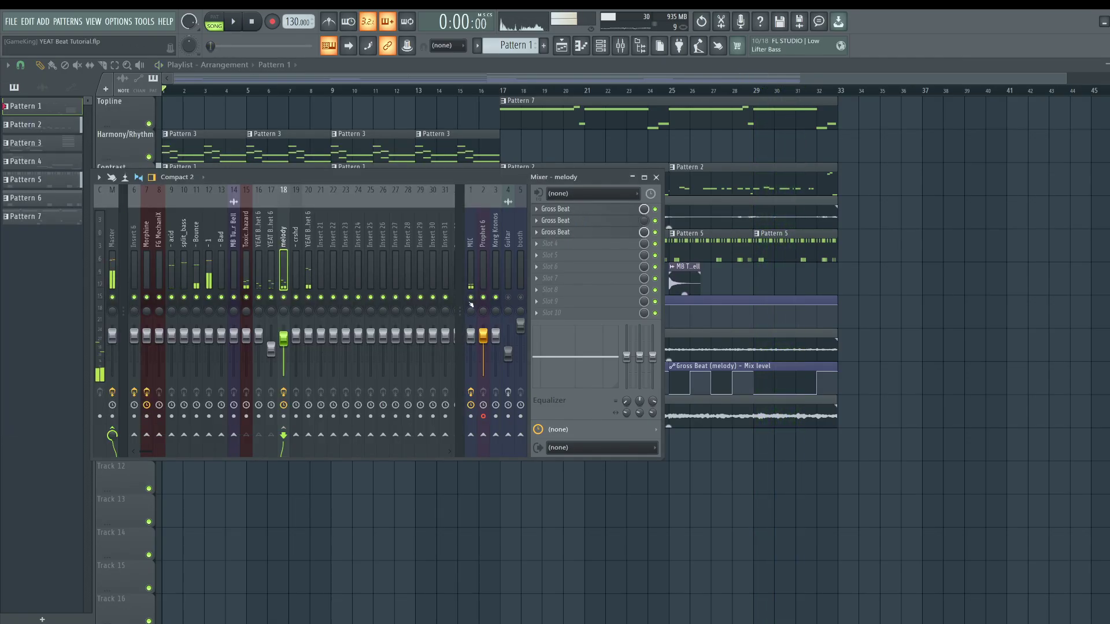
- Audition gate presets during playback and set the volume pattern of the melody track's gating Gross Beat to 1/4 Bt Gate
key("F9")
key("space")
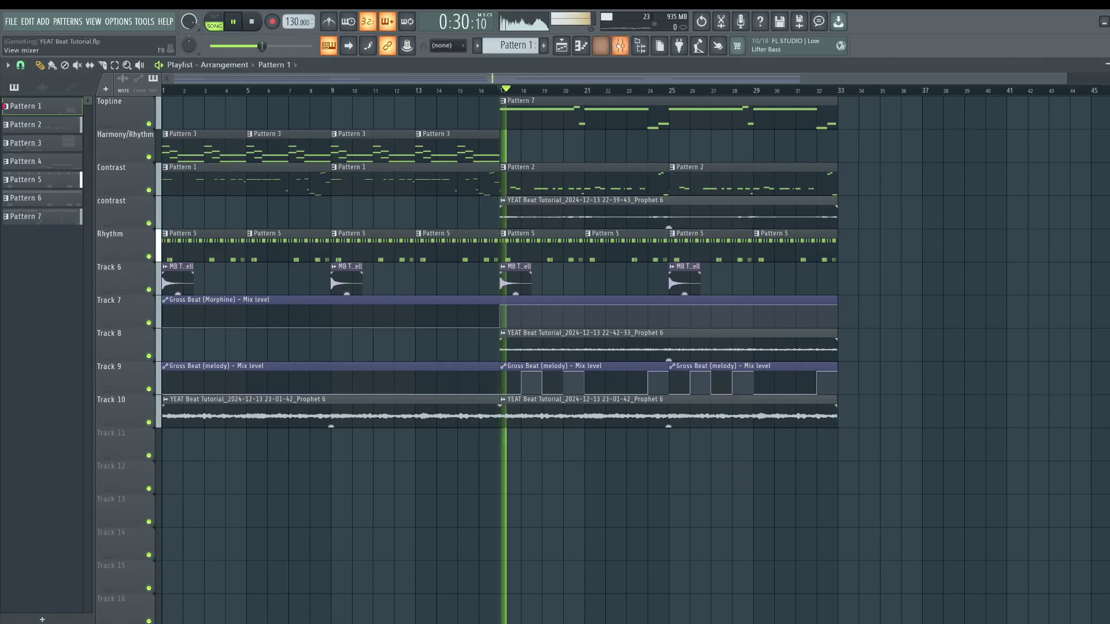
key("F9")
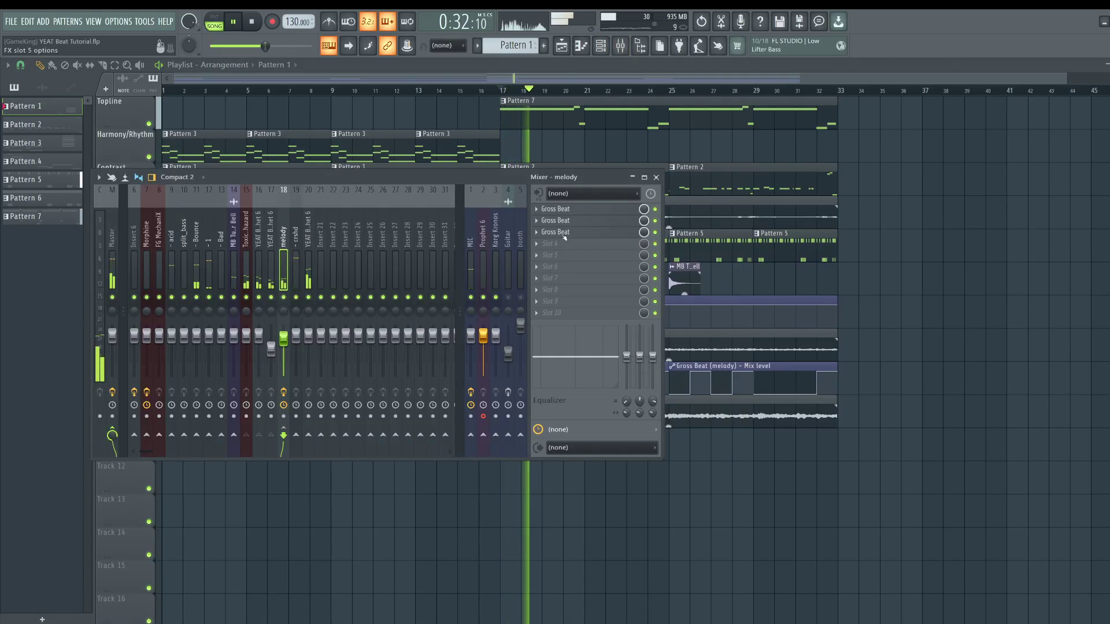
left_click(564, 233)
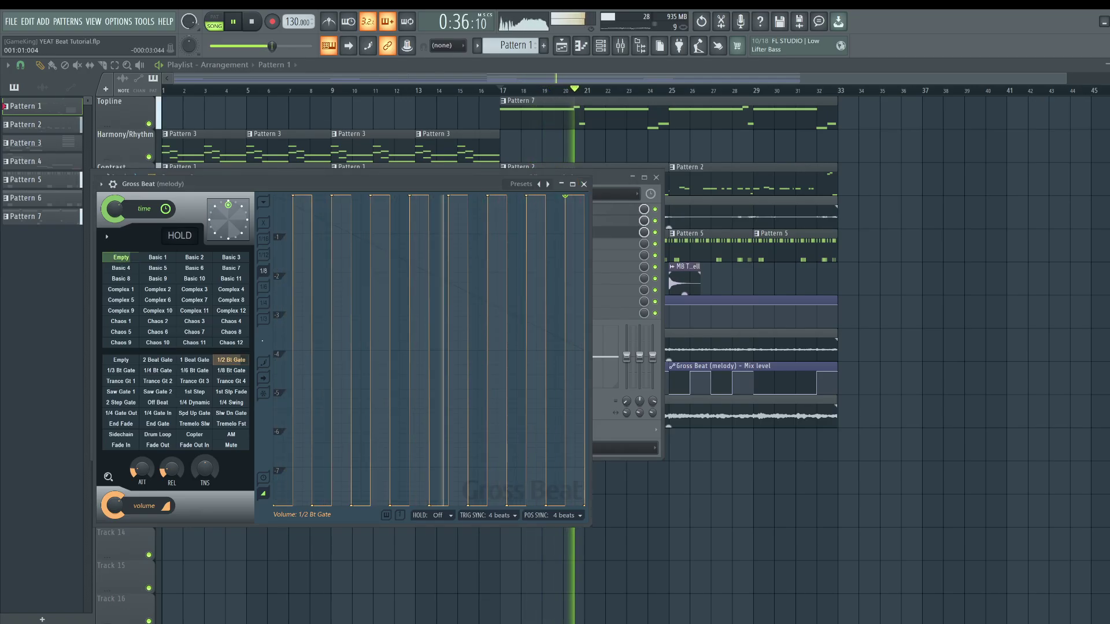
left_click(193, 361)
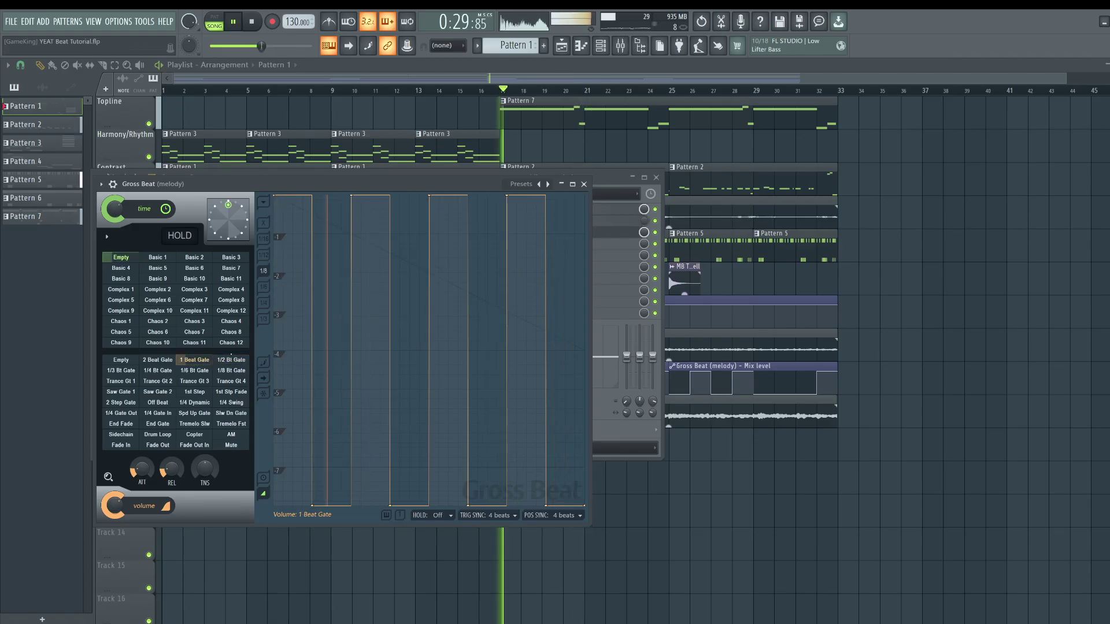
left_click(237, 361)
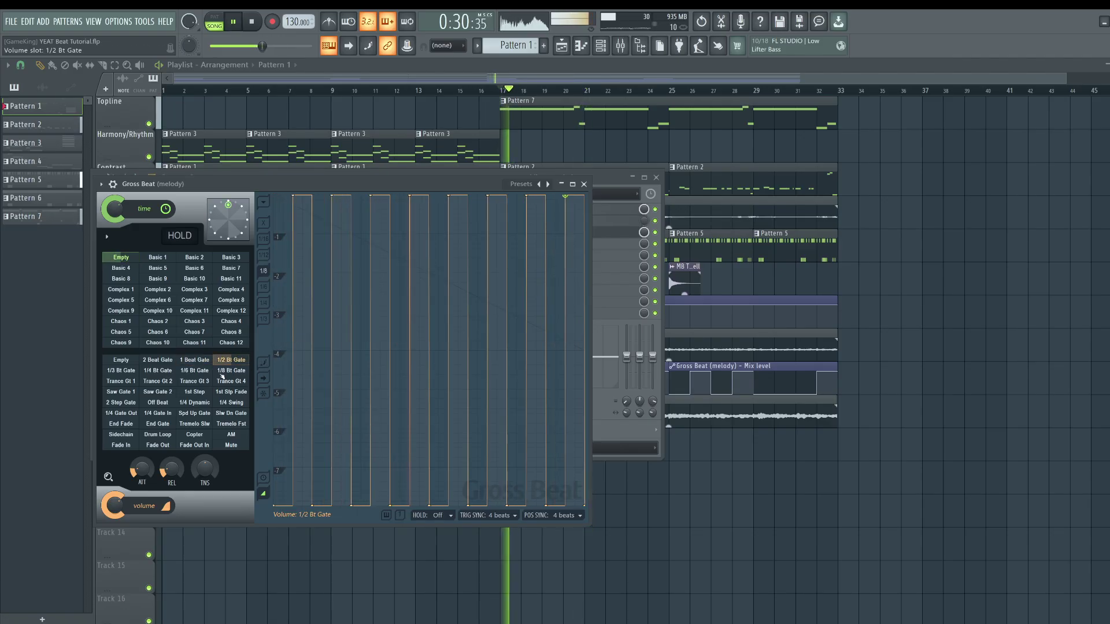
left_click(152, 370)
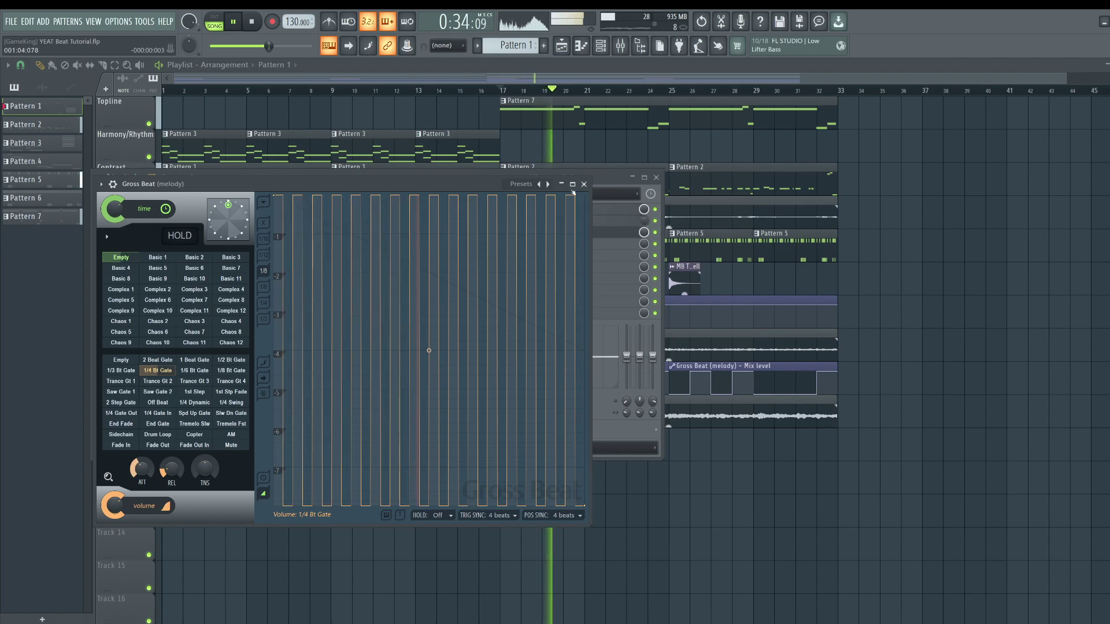
left_click(583, 184)
key("F9")
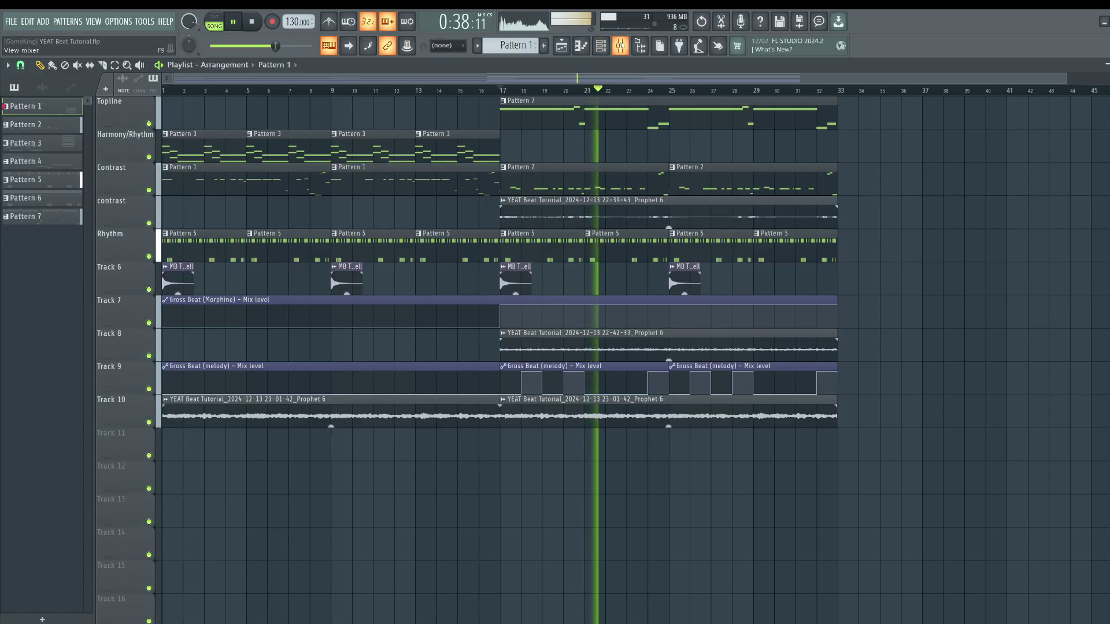
key("F9")
key("F9")
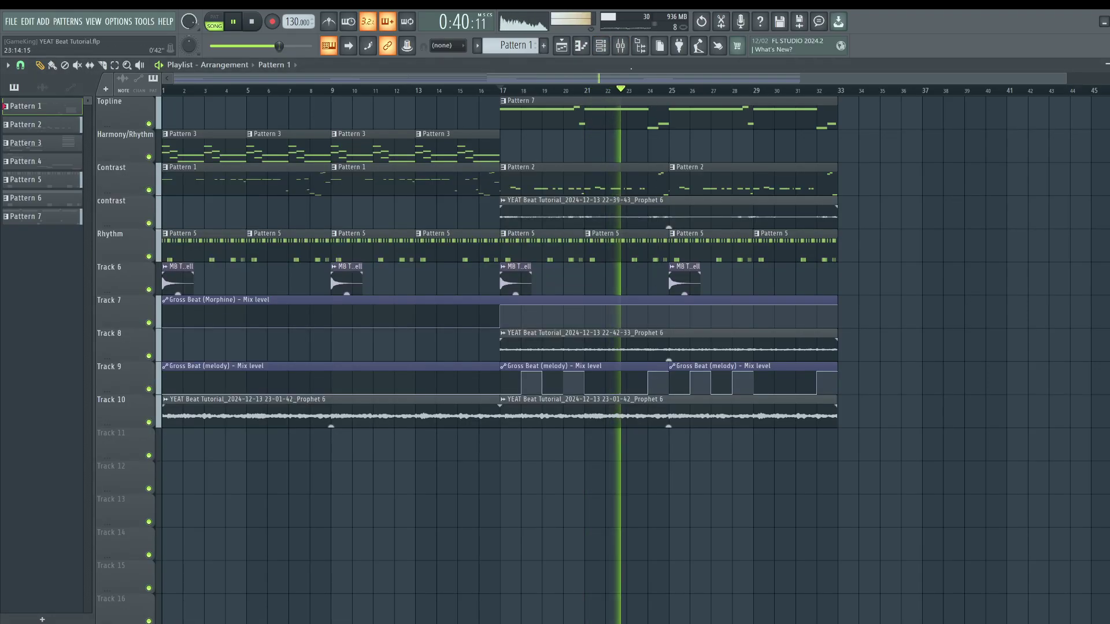
- Check the mixer and the MIDI input and output device settings during playback, and save the project
key("F9")
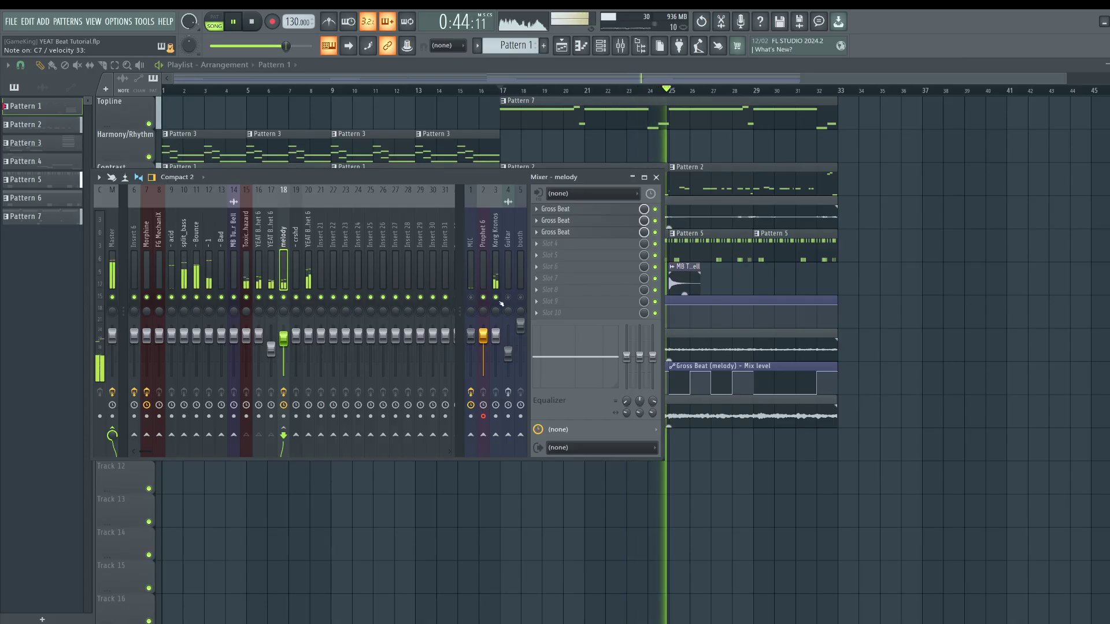
left_click(119, 21)
left_click(133, 45)
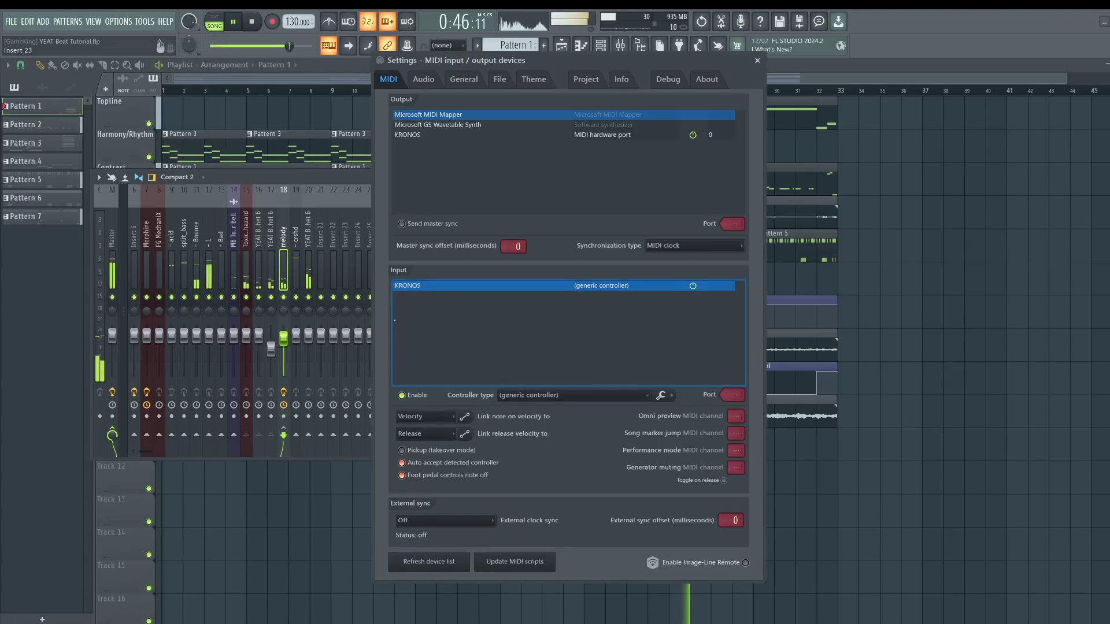
left_click(758, 61)
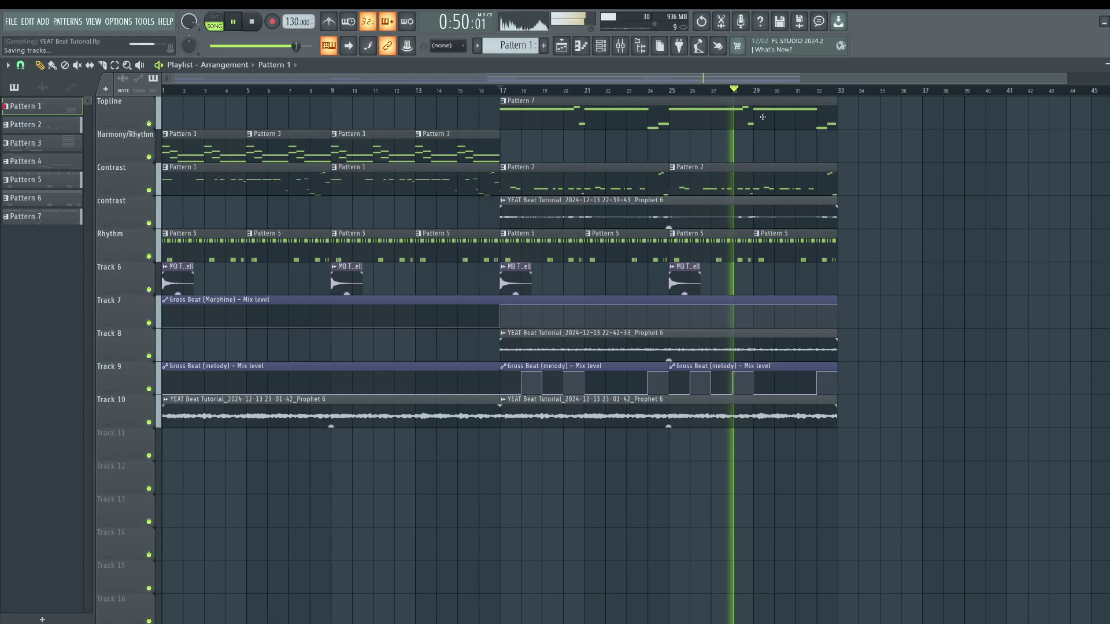
- Replace the Pattern 2 clips on the Contrast track in bars 17 to 33 with two copies of Pattern 1
left_click_drag(838, 92, 502, 92)
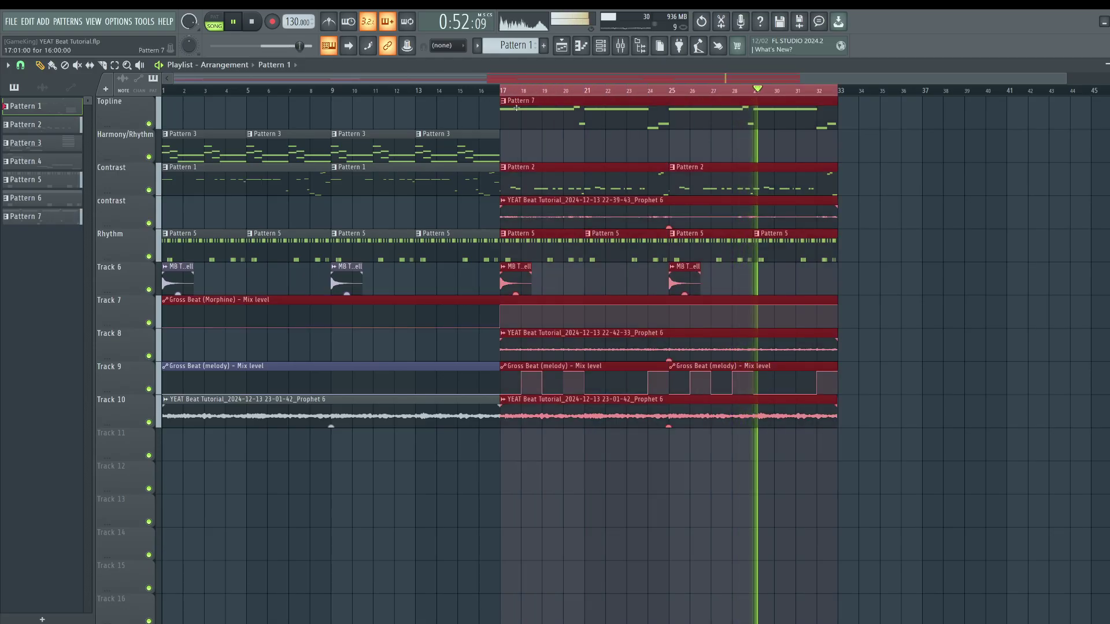
left_click(538, 155, "ctrl")
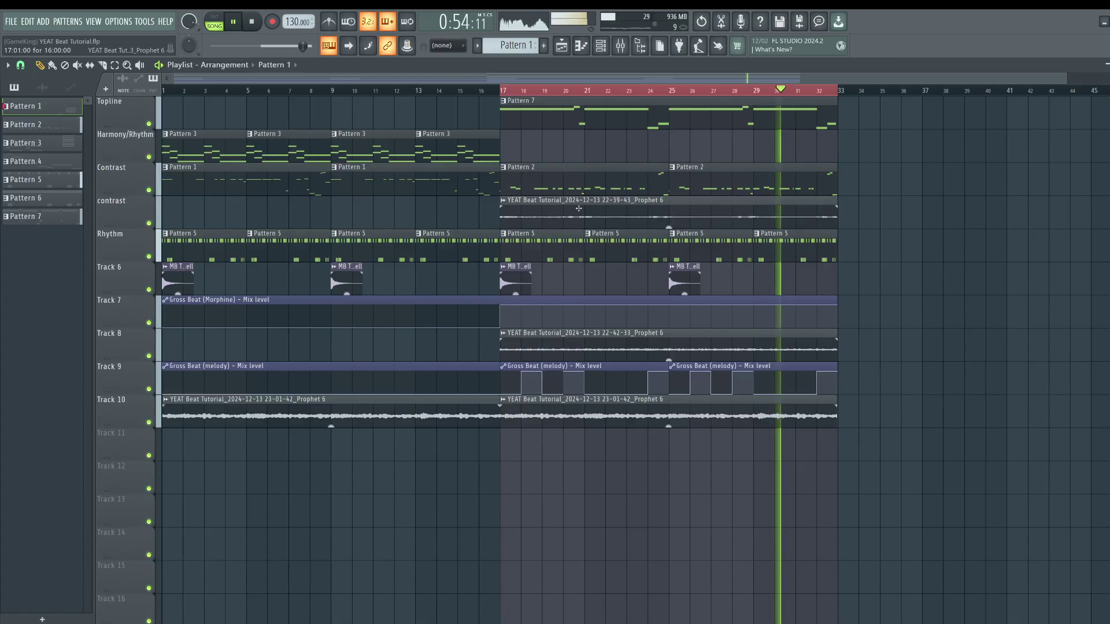
right_click(540, 175)
right_click(685, 178)
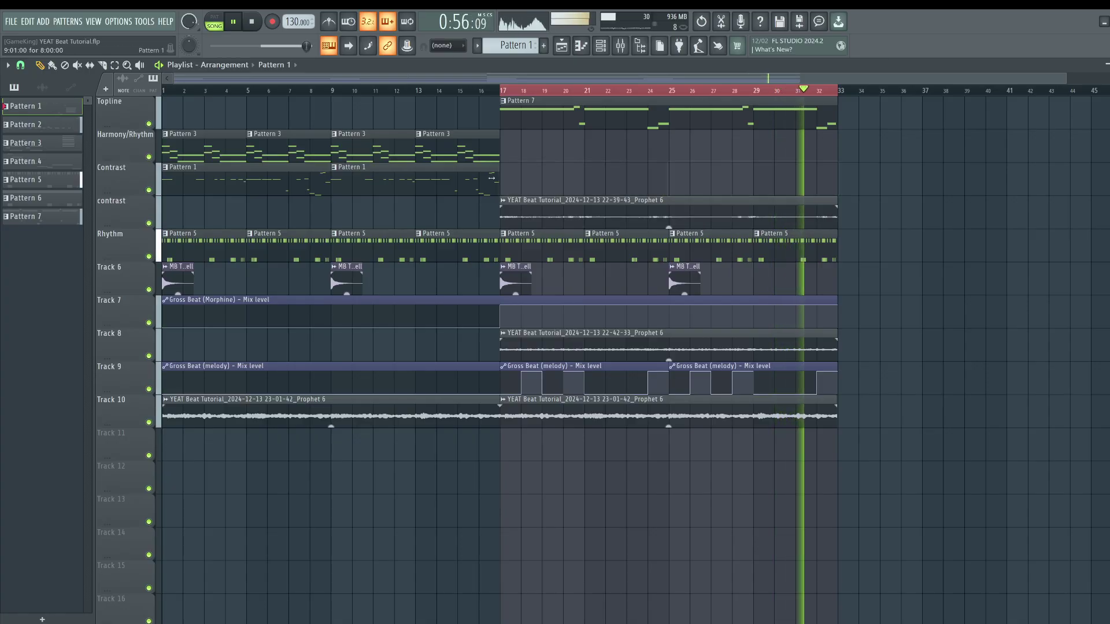
left_click_drag(439, 180, 594, 179)
left_click(570, 154, "ctrl")
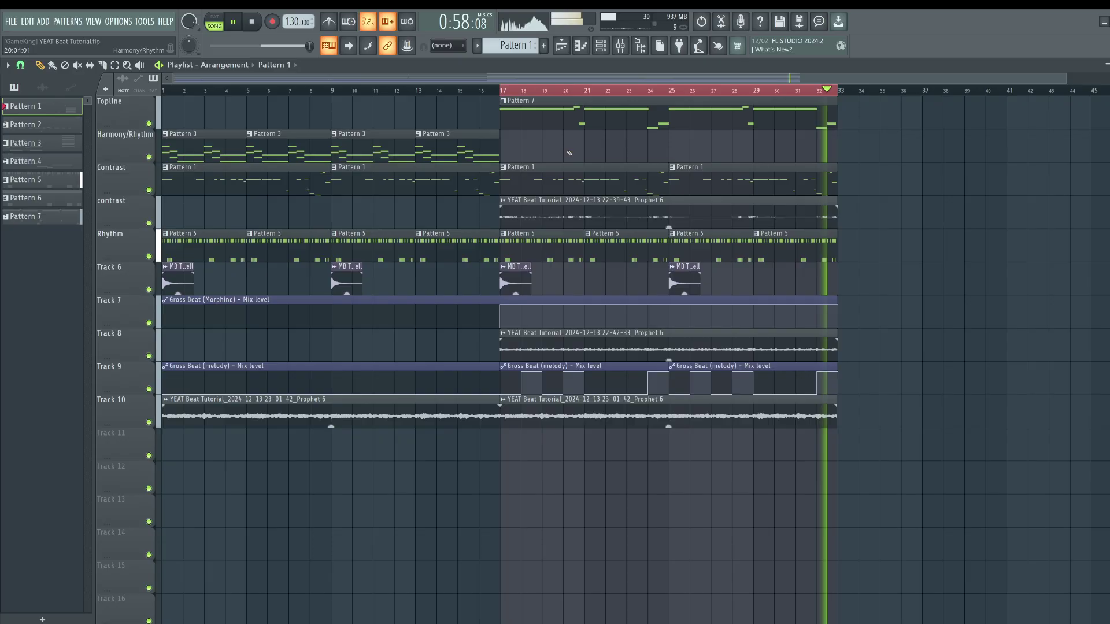
- Fill bars 17 to 33 of the Harmony/Rhythm track with Pattern 3 clips, restart playback from bar 17 and save the project
mouse_move(531, 154)
left_mouse_down()
mouse_move(348, 150)
mouse_move(572, 148)
mouse_move(533, 148)
left_mouse_up()
left_click(543, 148, "ctrl")
key("space")
key("space")
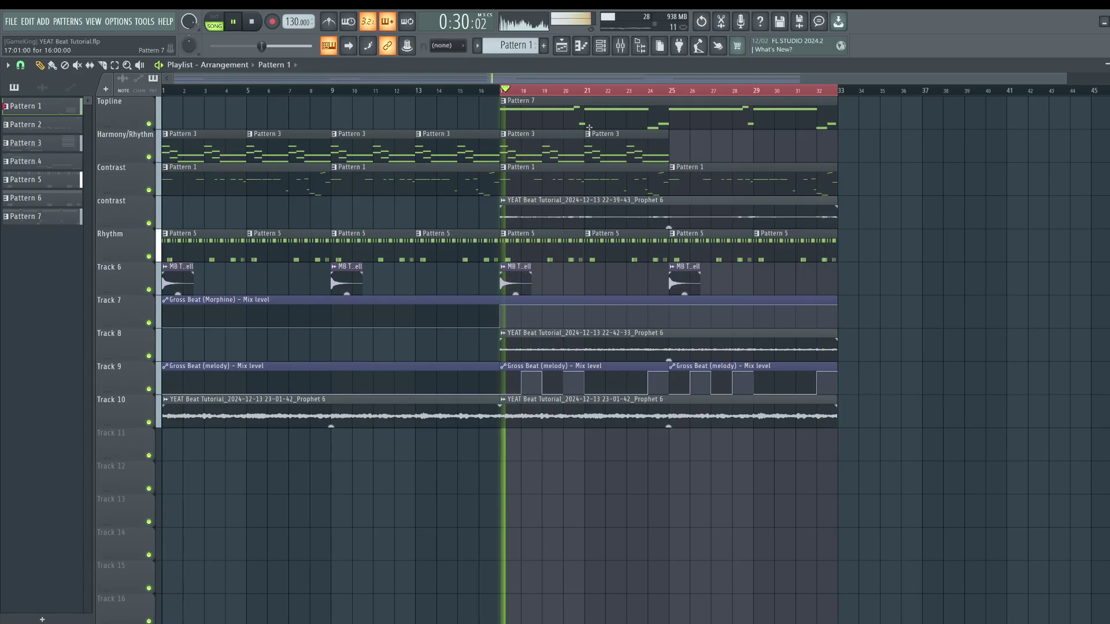
left_click_drag(663, 142, 707, 148)
left_click(708, 148, "ctrl")
key("ctrl+s")
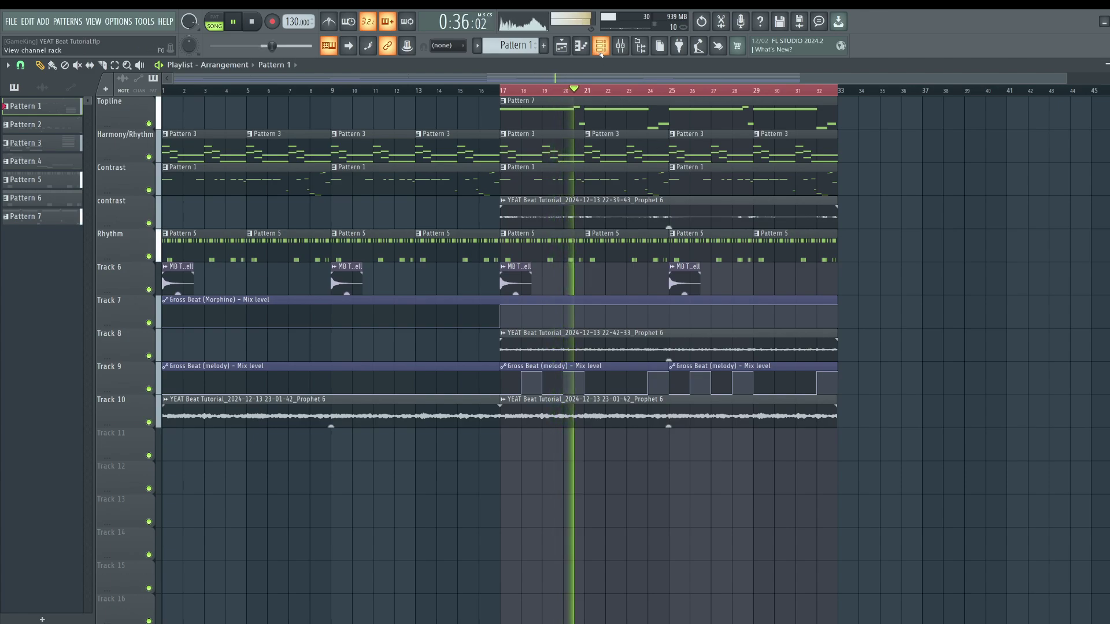
- Look through the patterns in the channel rack and create a new empty pattern with the default name
left_click(602, 51)
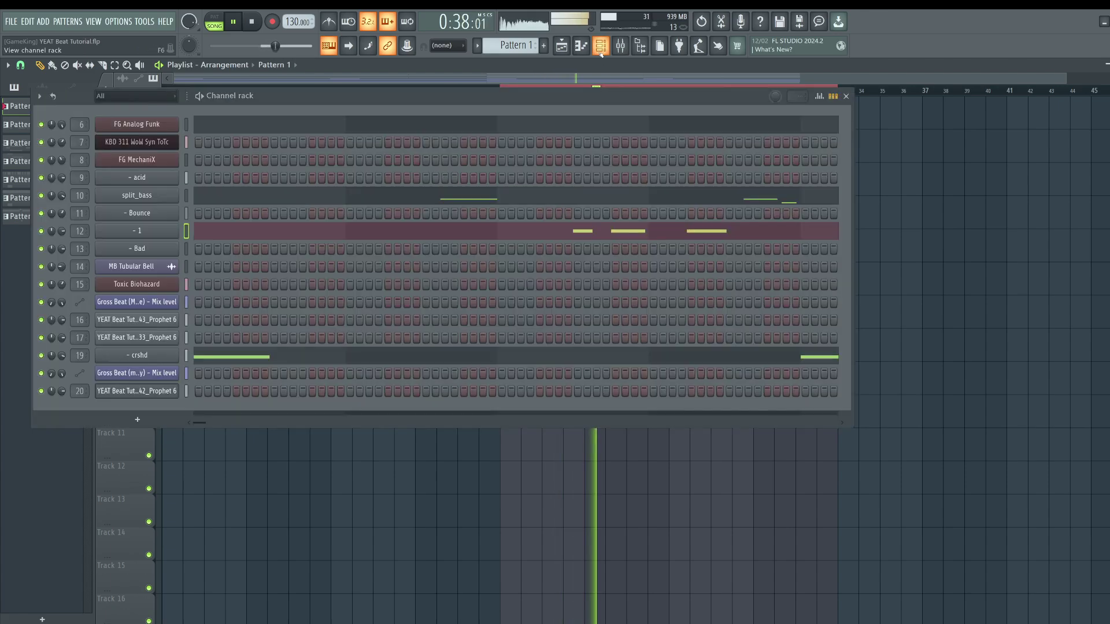
scroll(517, 45, "down", 4)
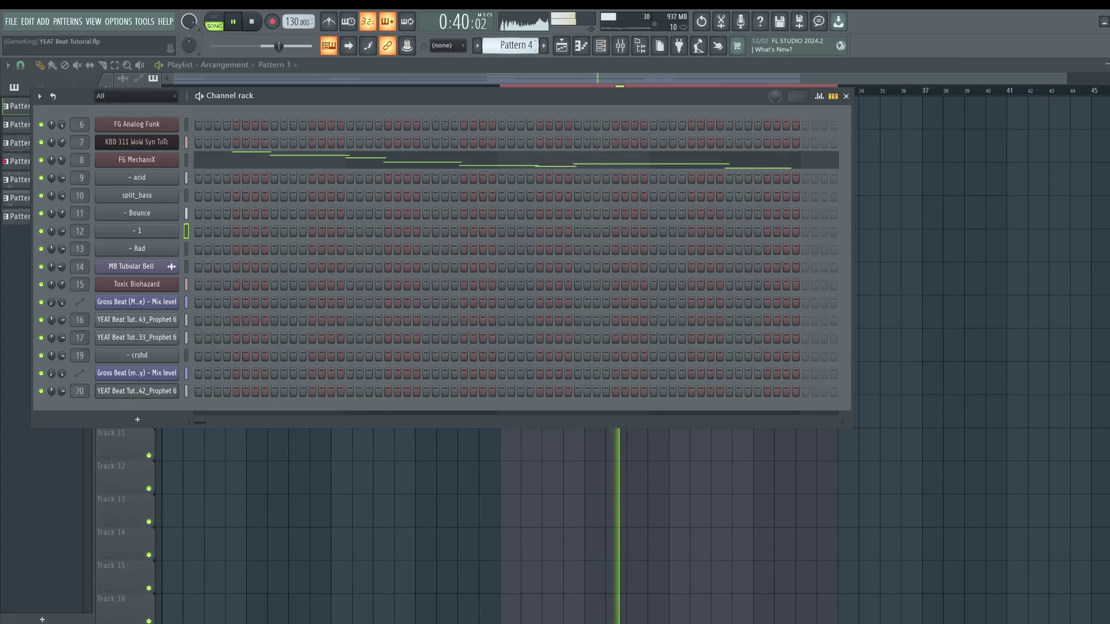
left_click(516, 45)
left_click(580, 60)
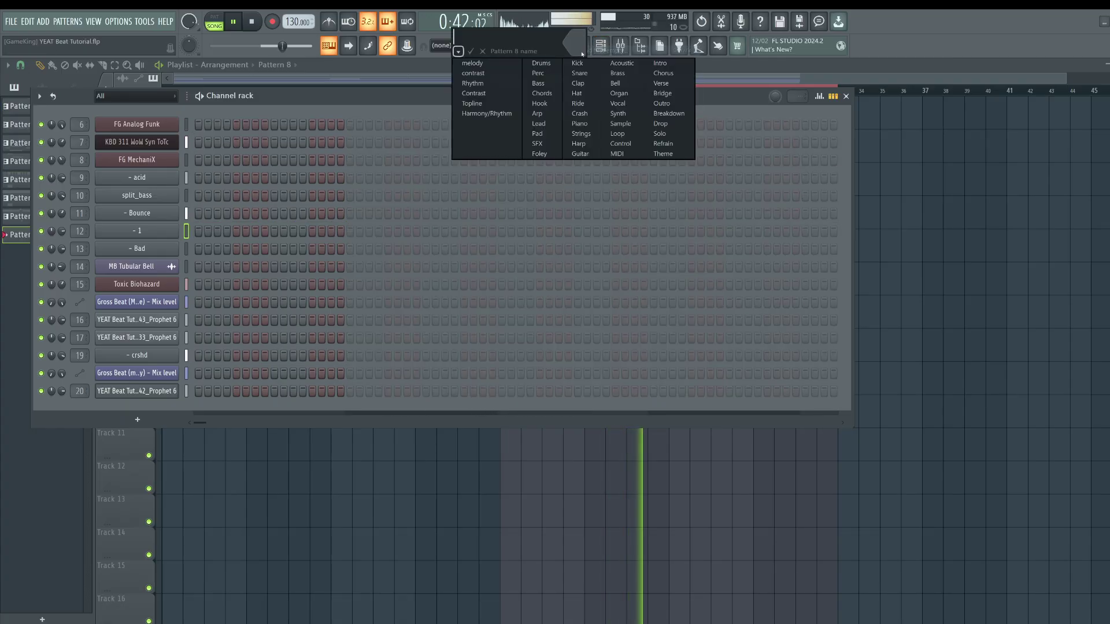
key("Return")
key("F6")
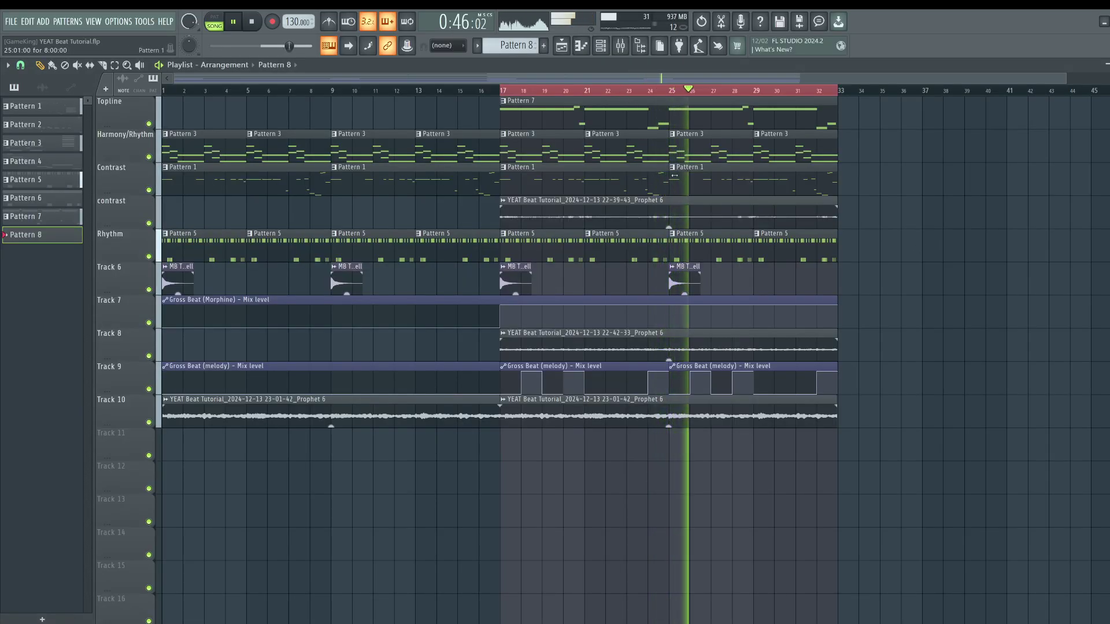
- Merge the two Pattern 1 clips in bars 17 to 33 of the Contrast track into one new pattern and show its channels
left_click_drag(693, 163, 649, 187)
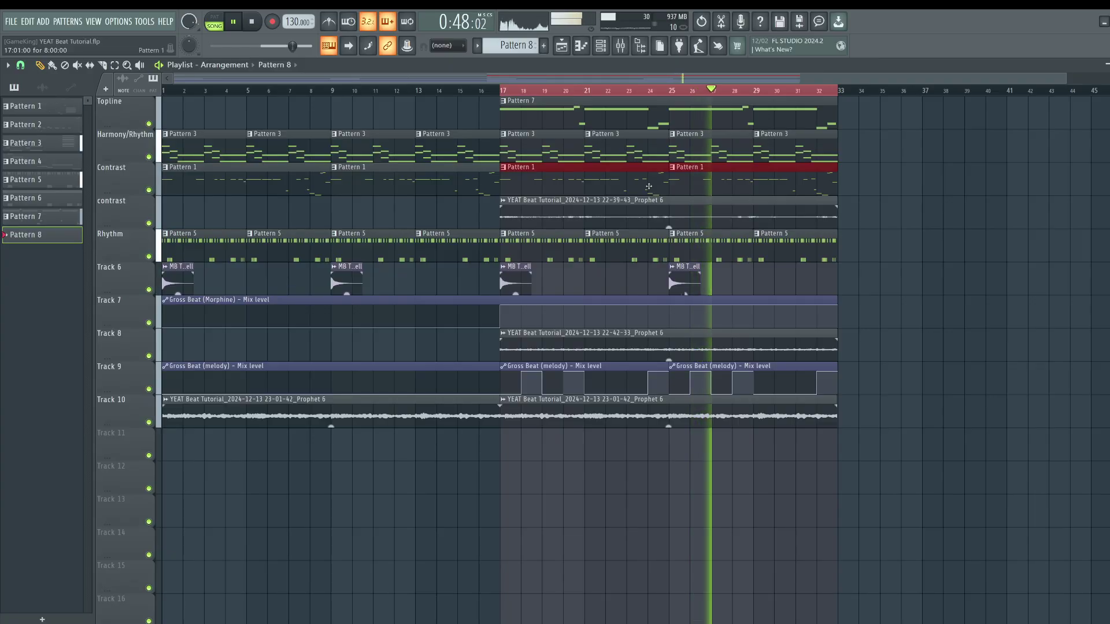
key("ctrl+g")
left_click(605, 47)
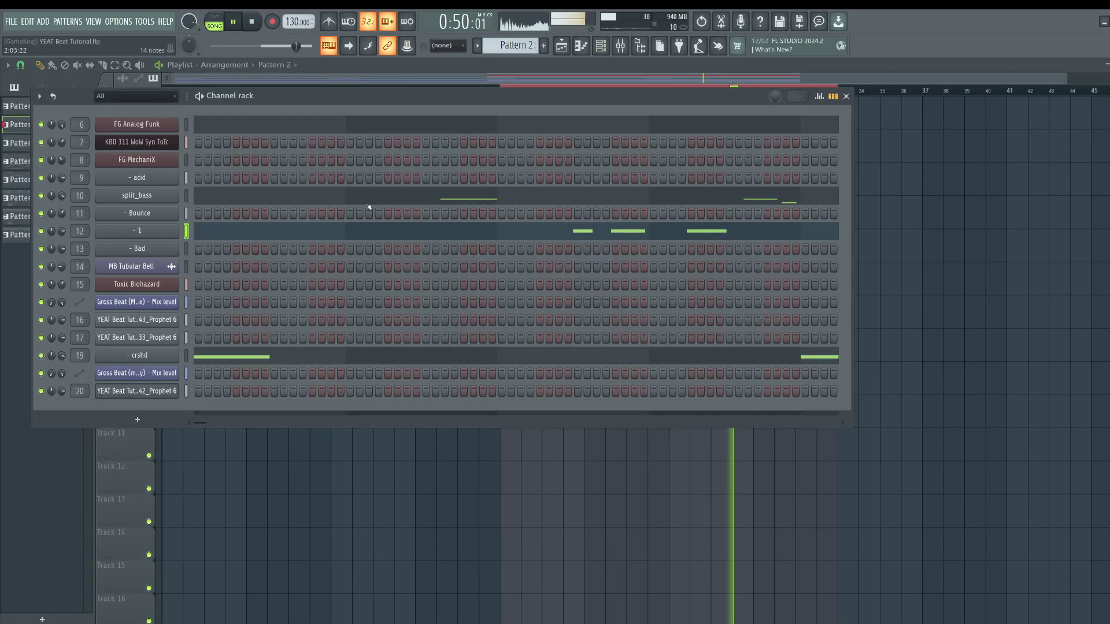
- Remove the split_bass D5 note at bar 14 of the merged pattern in the piano roll
left_click(424, 199)
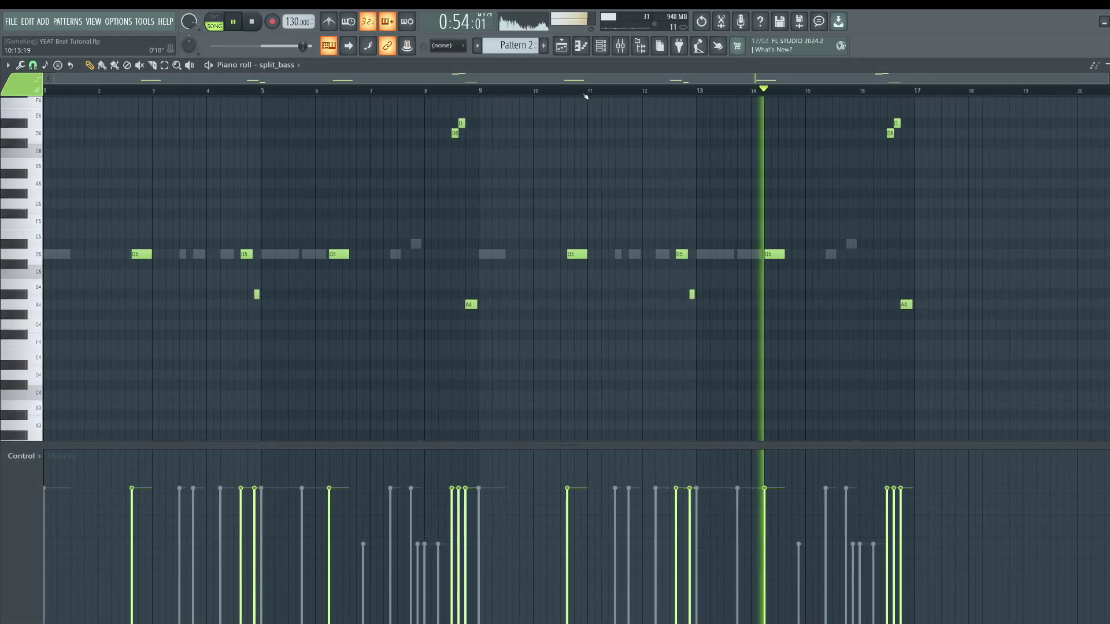
left_click(683, 90)
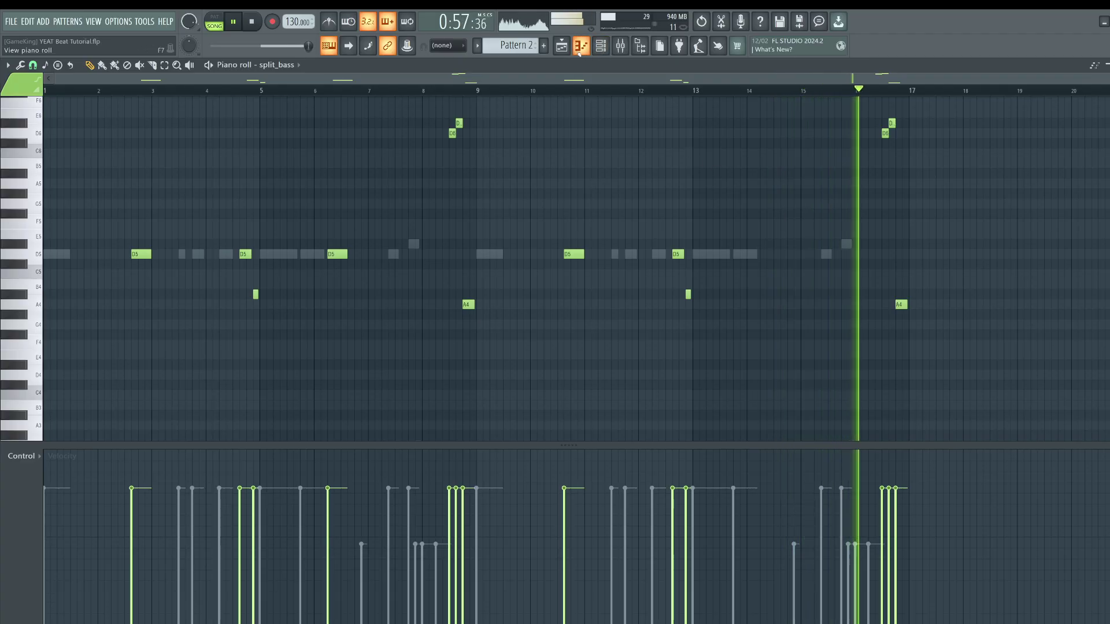
scroll(864, 173, "up", 3)
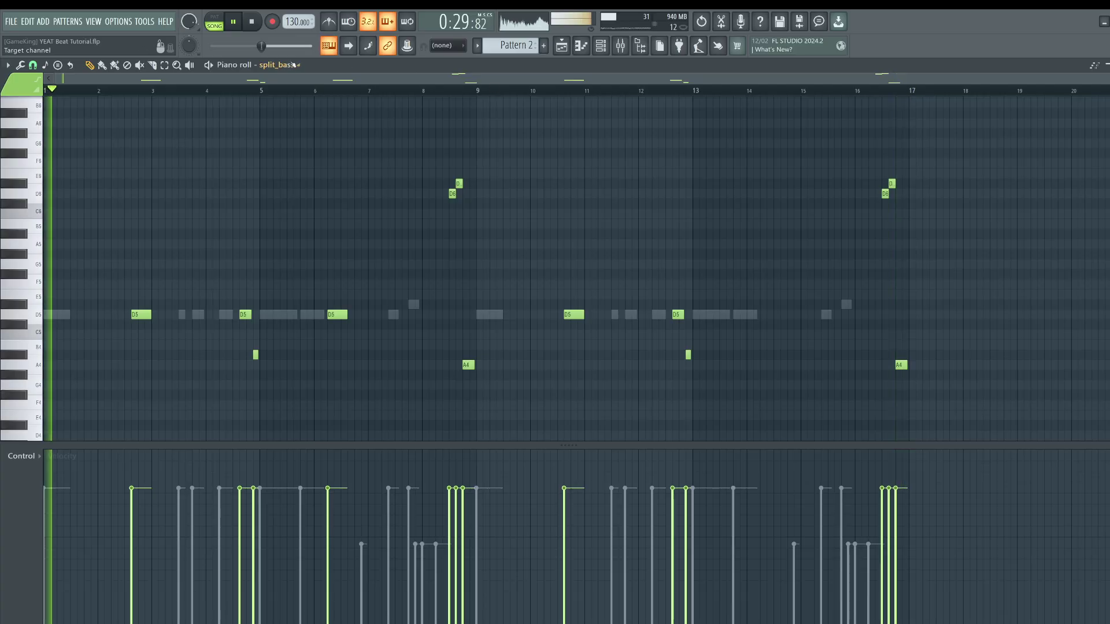
- Check the notes of the 1 and crshd channels and delete the FG Analog Funk F3 note just before bar 15
left_click(293, 65)
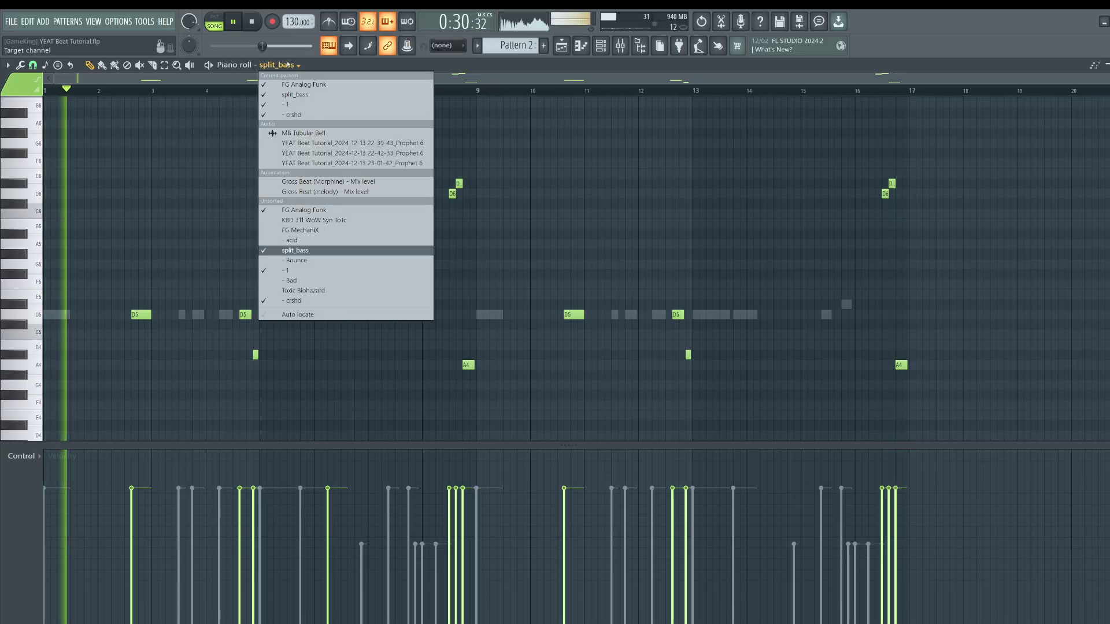
left_click(302, 270)
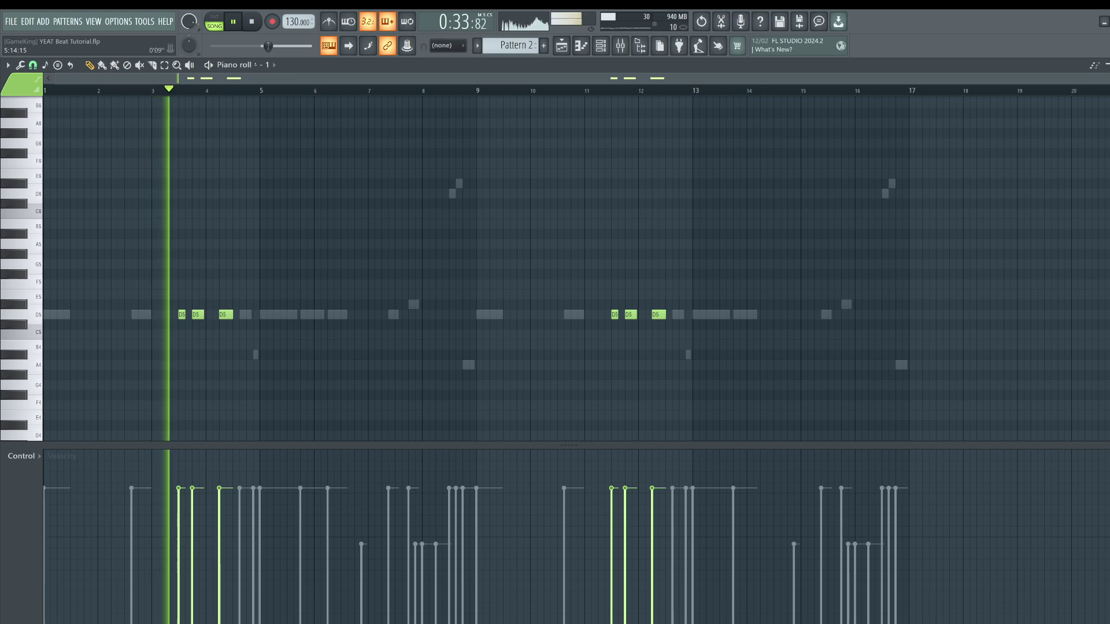
left_click(266, 66)
left_click(294, 301)
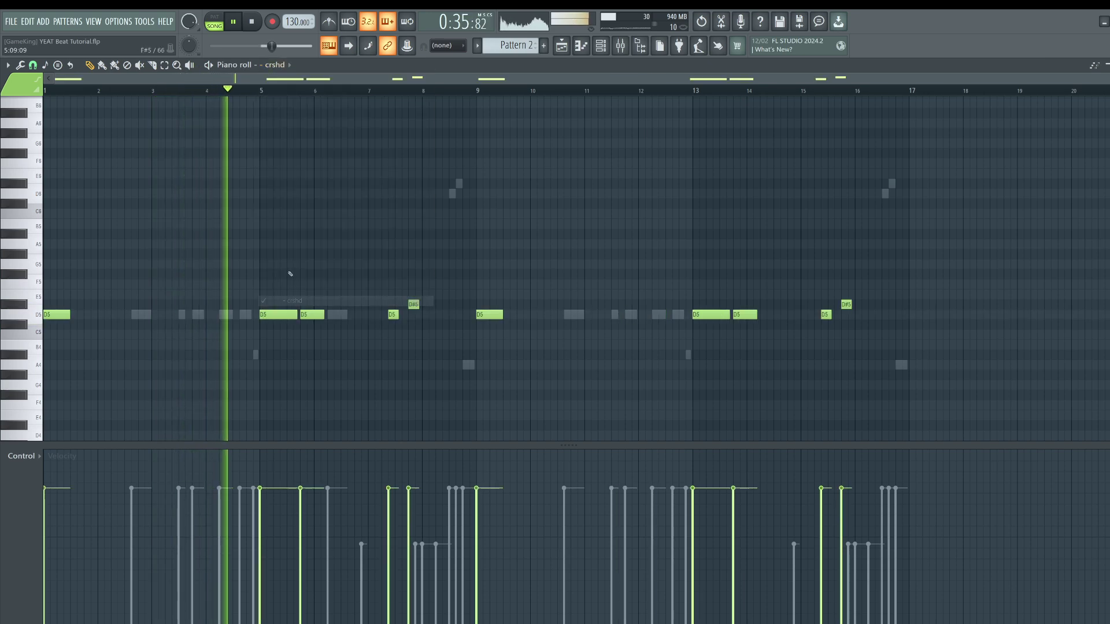
left_click(276, 65)
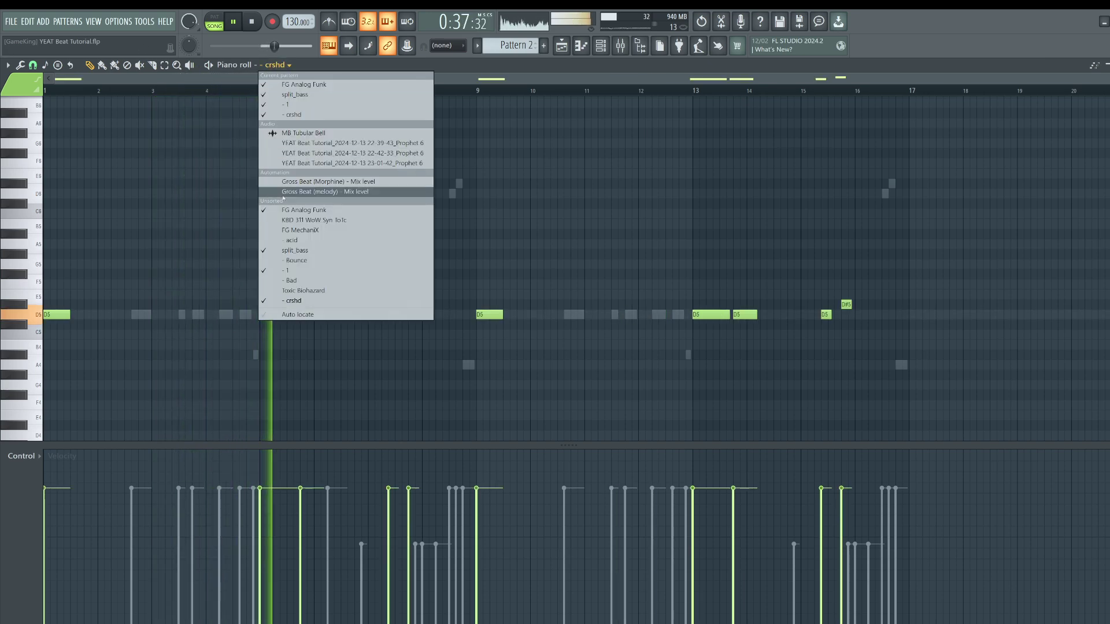
left_click(289, 209)
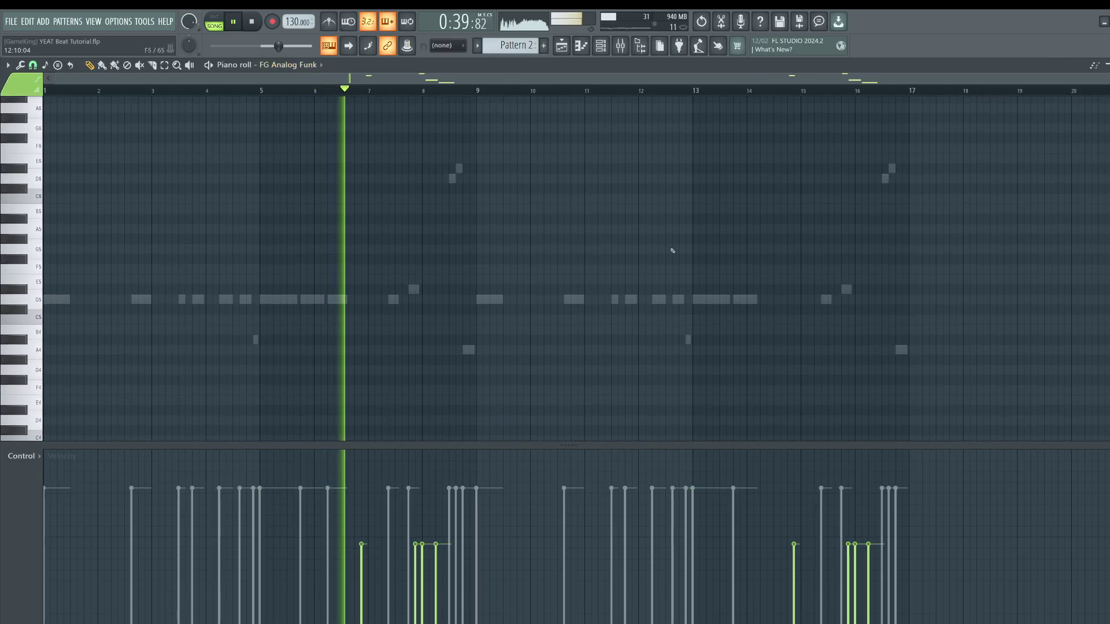
scroll(710, 252, "down", 9)
scroll(758, 191, "up", 3)
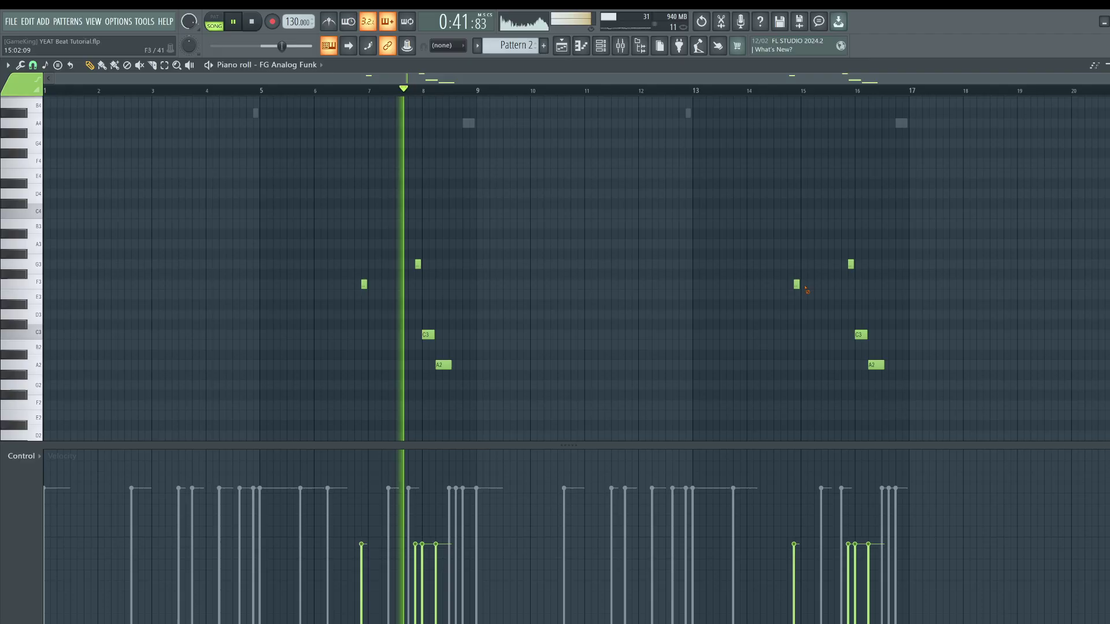
right_click(797, 284)
- Play from bar 13, delete the FG Analog Funk G3, C3 and A2 notes around bar 16, and return to the Playlist
left_click(700, 90)
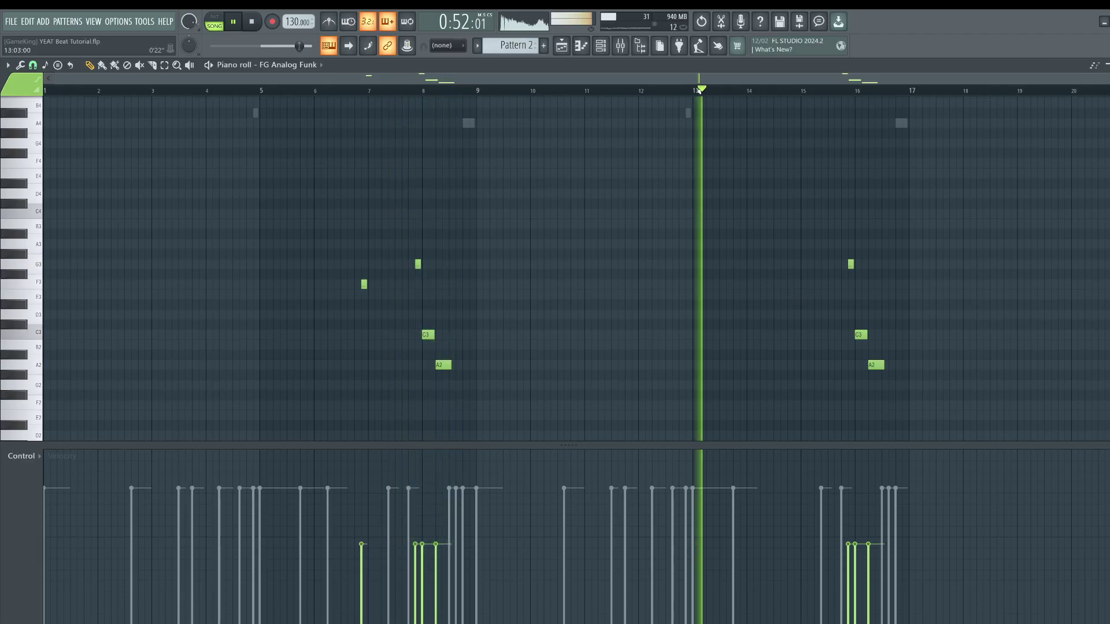
scroll(756, 243, "up", 3)
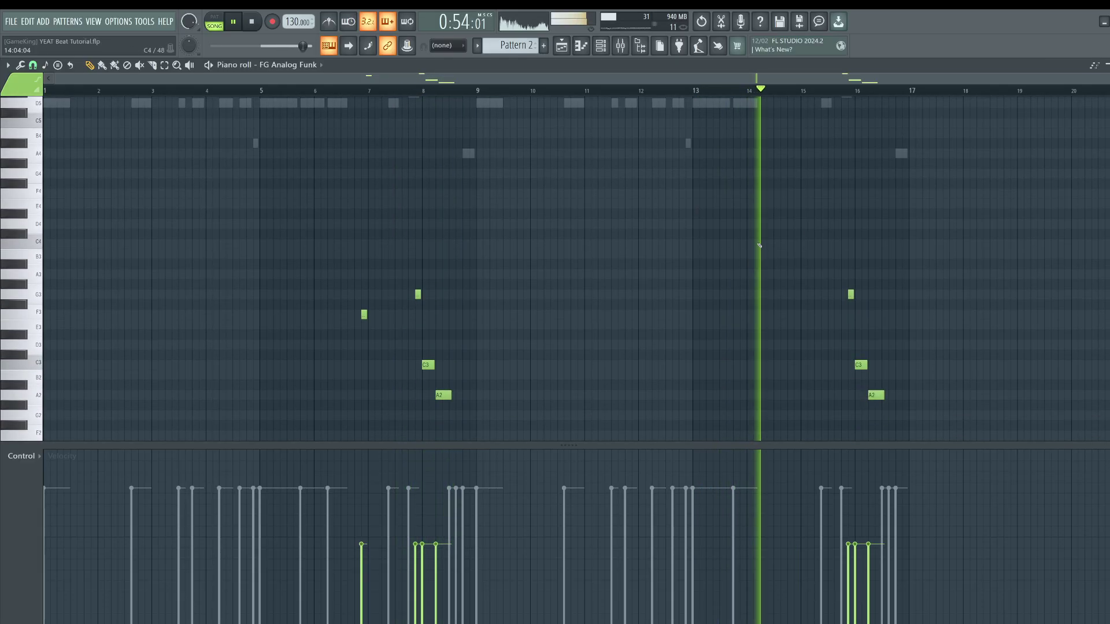
right_click(850, 294)
right_click(861, 365)
right_click(875, 394)
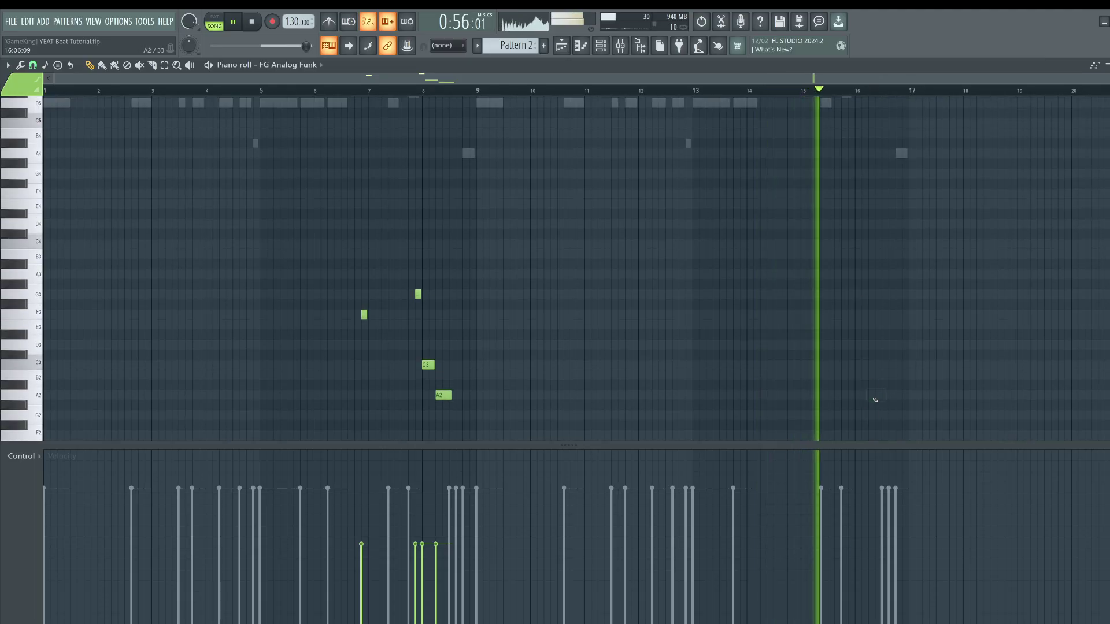
scroll(876, 396, "up", 5)
scroll(874, 338, "down", 2)
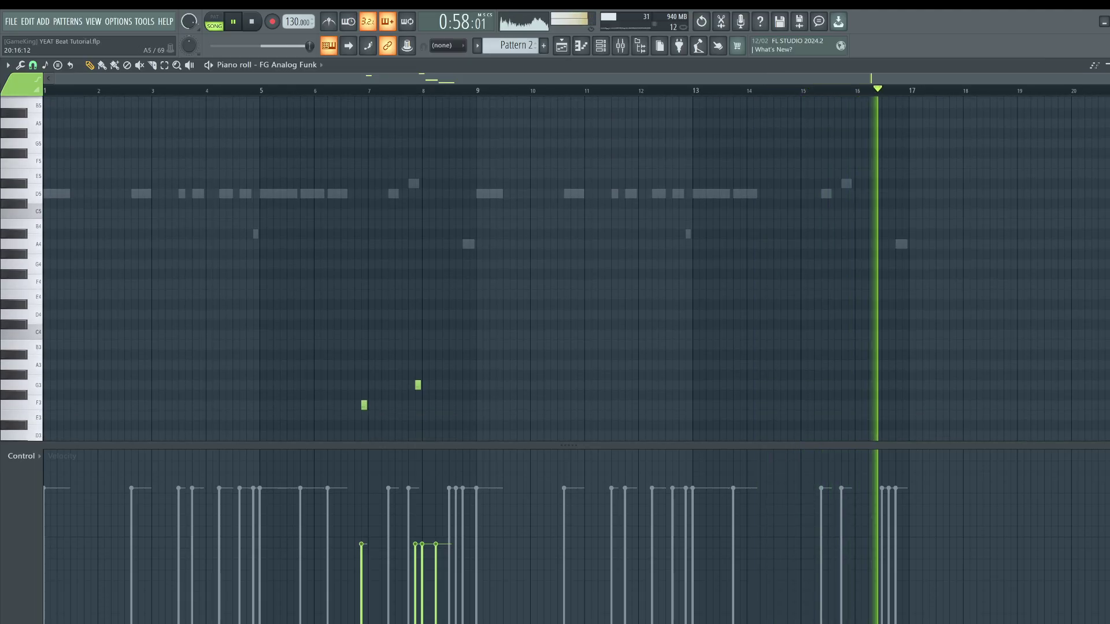
key("F6")
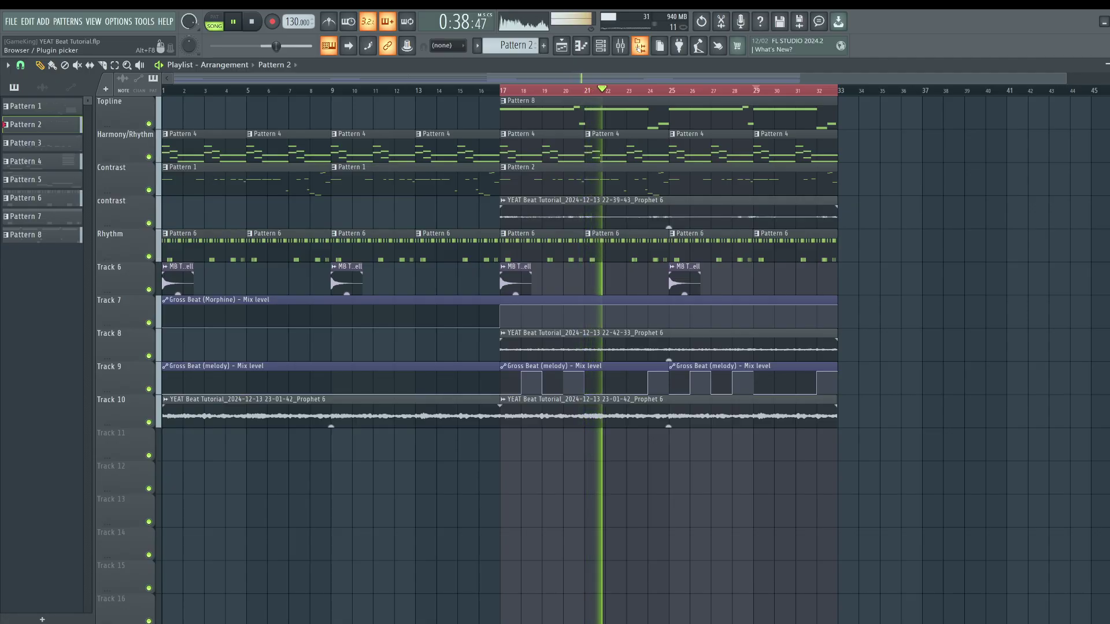
- Look over the 808 samples in the browser and the mixer levels during playback
left_click(640, 46)
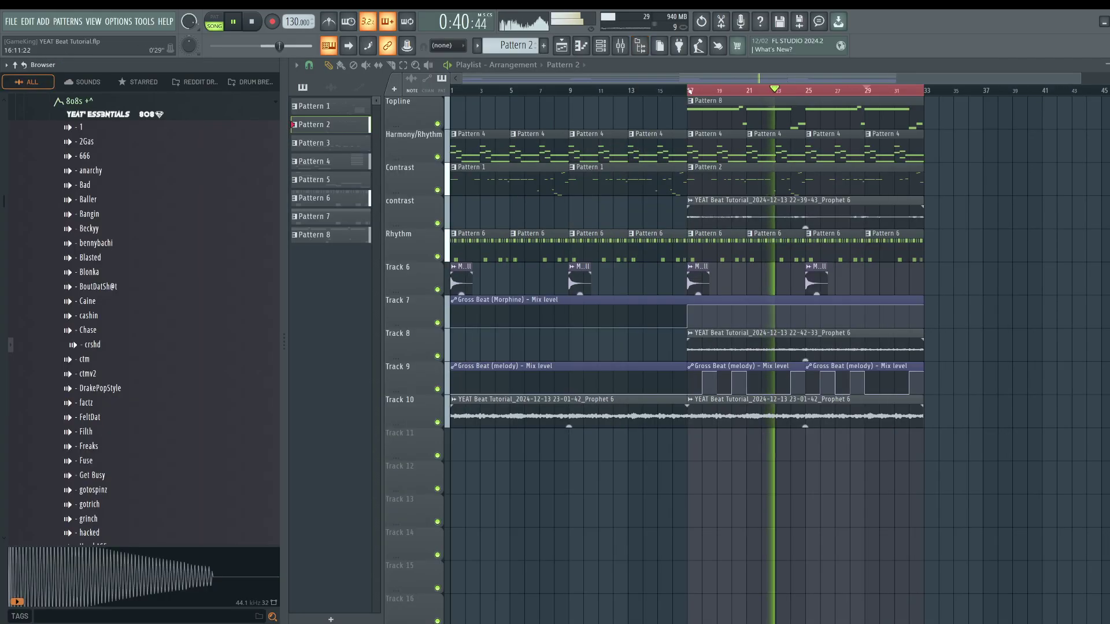
left_click(640, 45)
left_click(621, 45)
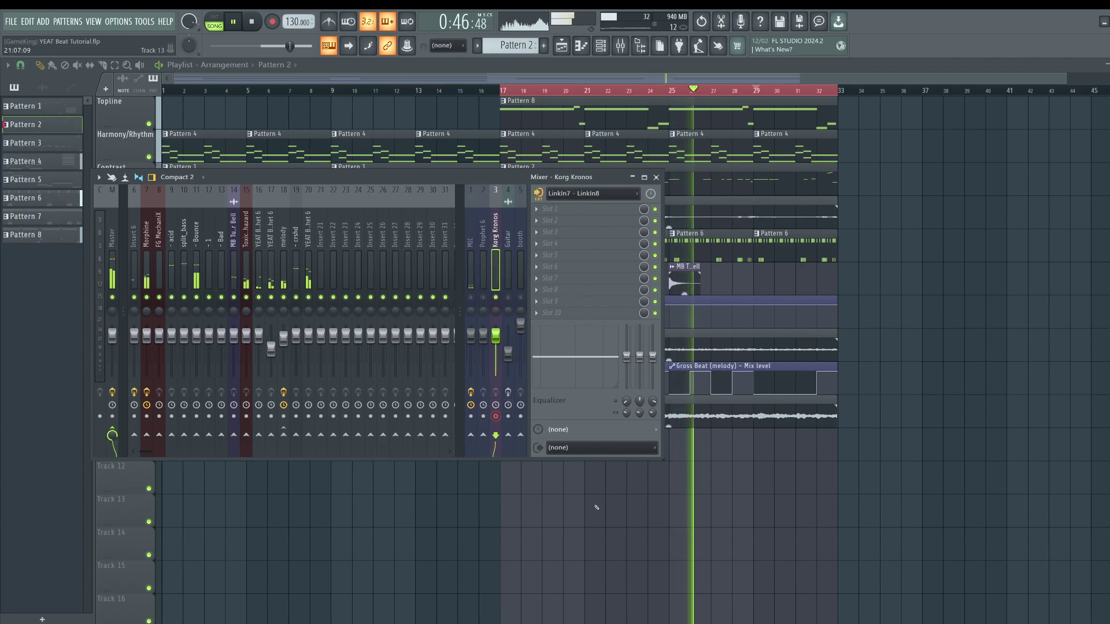
left_click(656, 177)
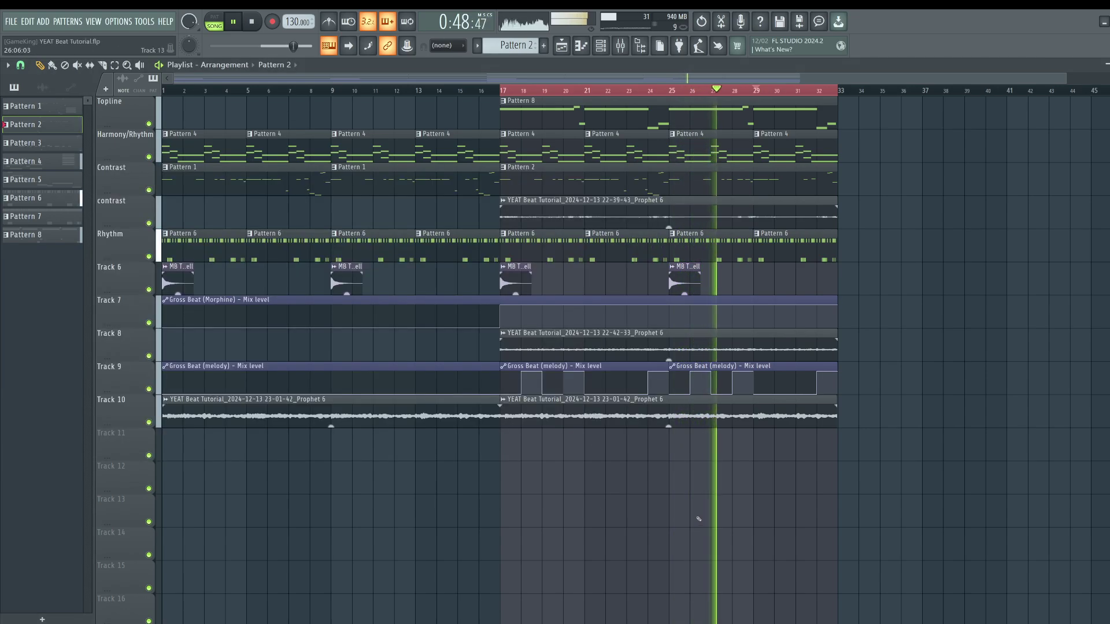
- Save the project, pause playback, and resume it with the mixer open to monitor the track levels
key("ctrl+s")
key("space")
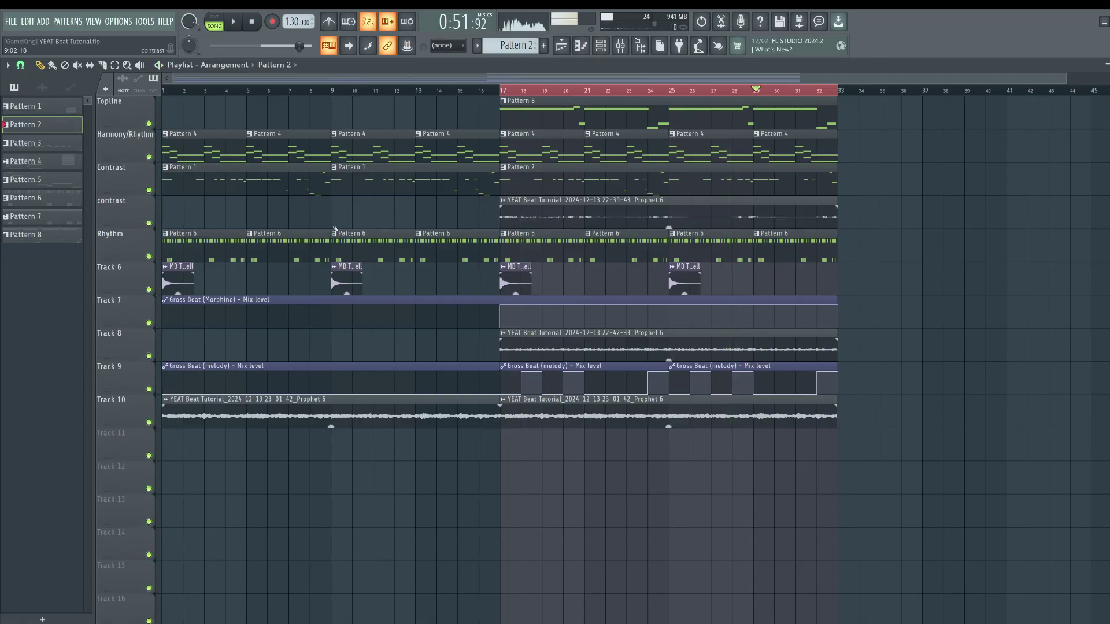
key("F9")
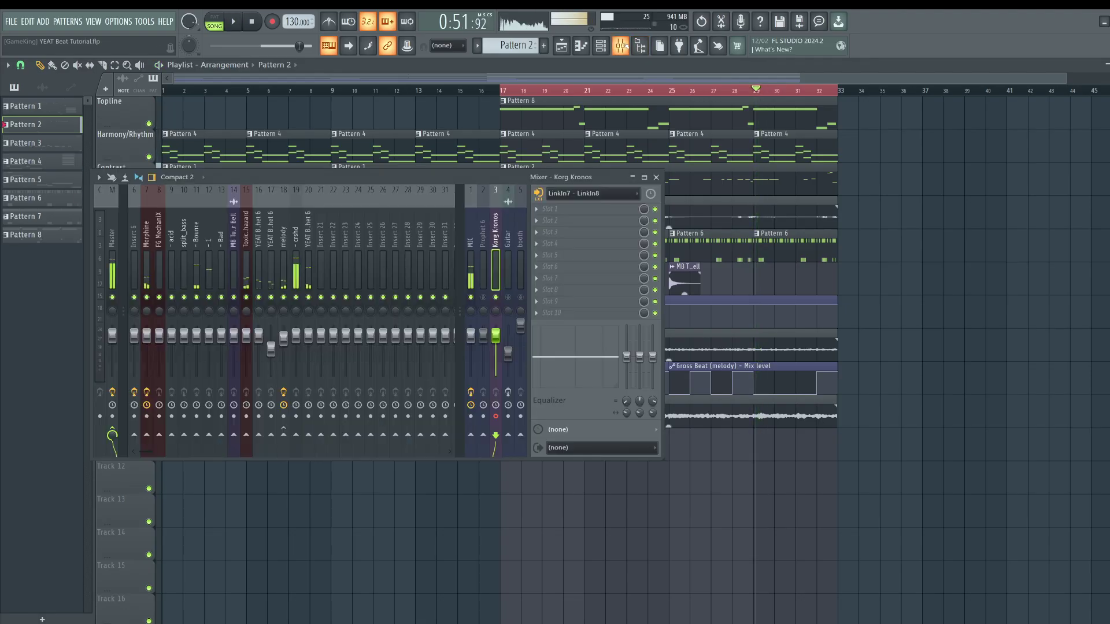
key("space")
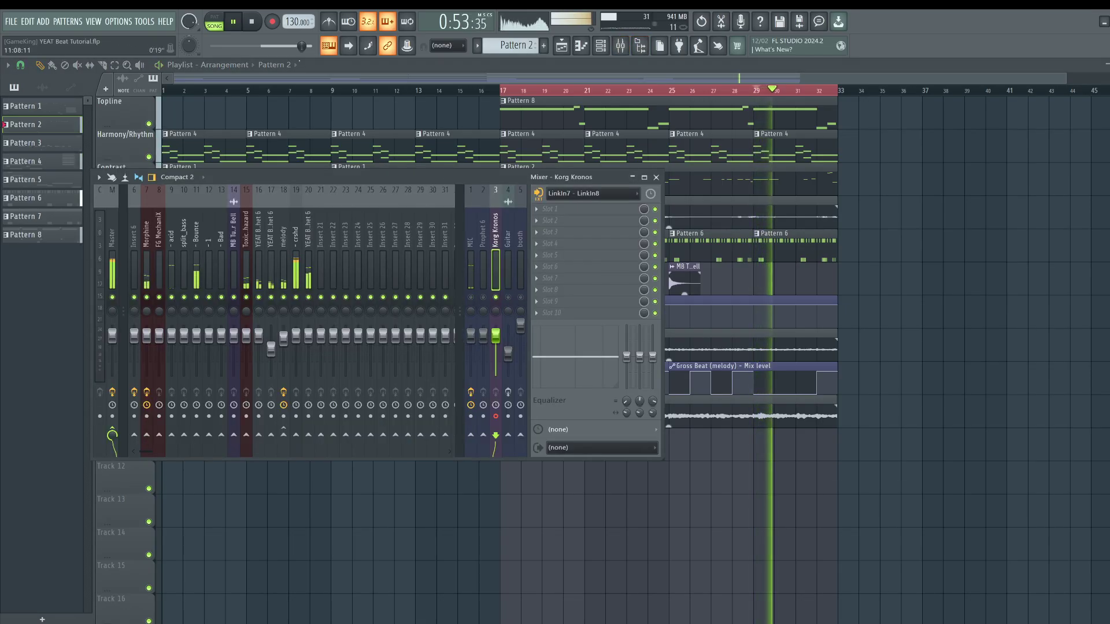
- Record the Korg Kronos input over bars 17 to 25 as an audio clip on Track 11 and play it back
key("space")
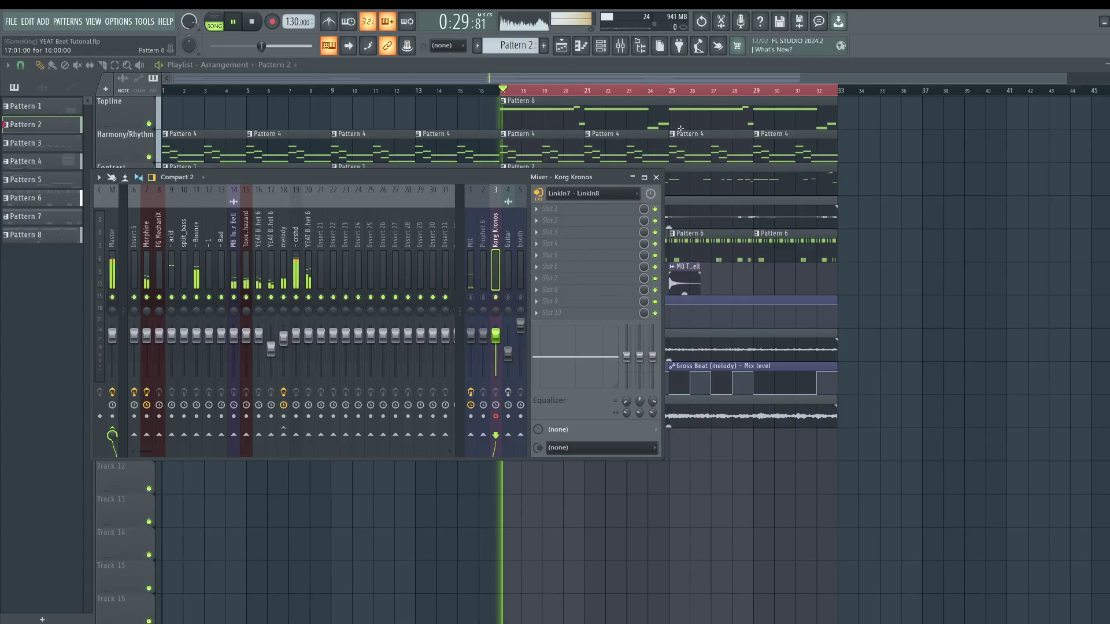
key("F9")
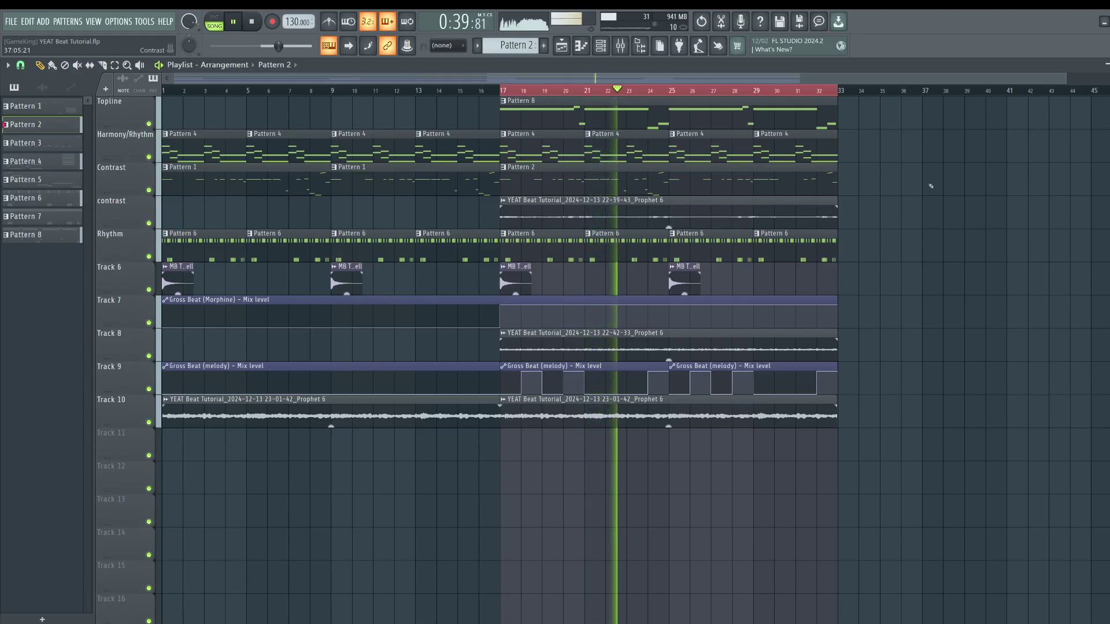
left_click(621, 45)
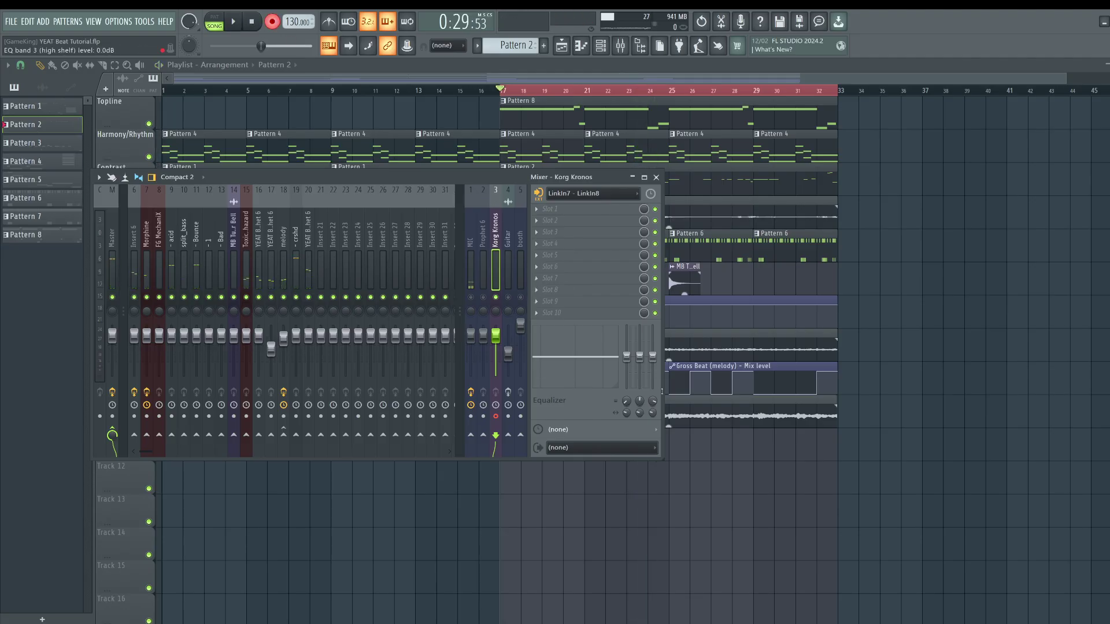
right_click(727, 463)
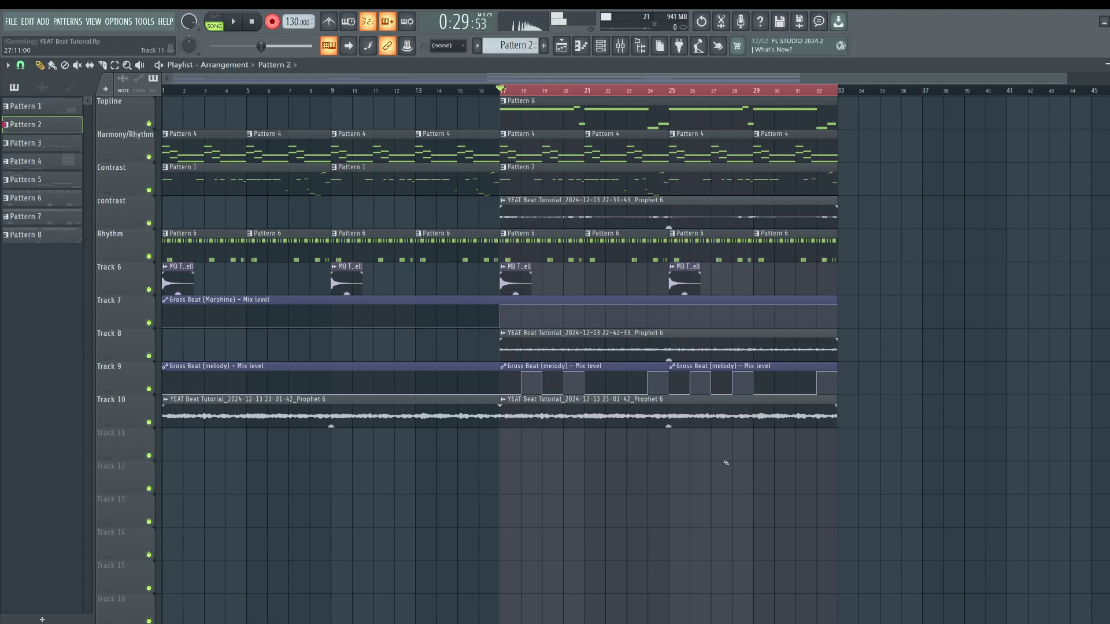
key("space")
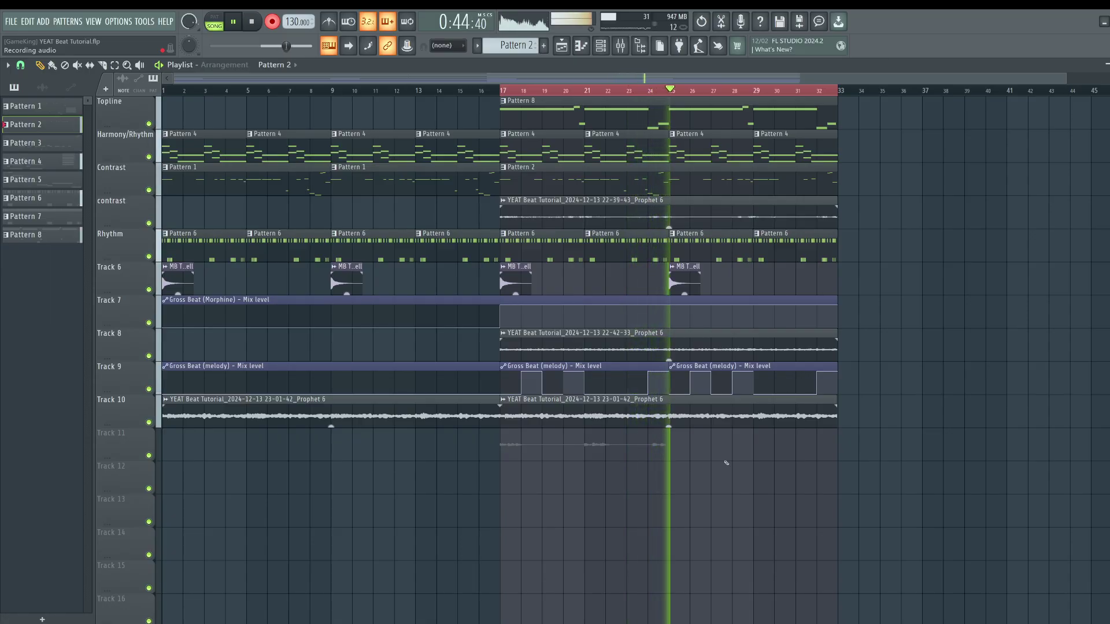
key("space")
key("space")
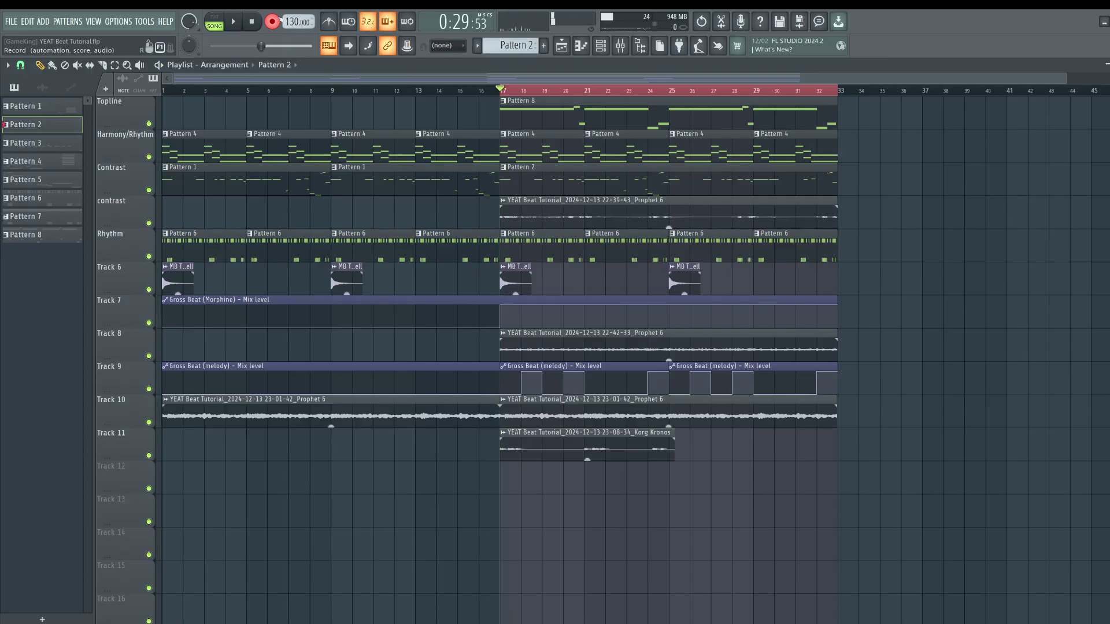
- Route the Korg Kronos recording on Track 11 to mixer track 21 and save the project
double_click(537, 446)
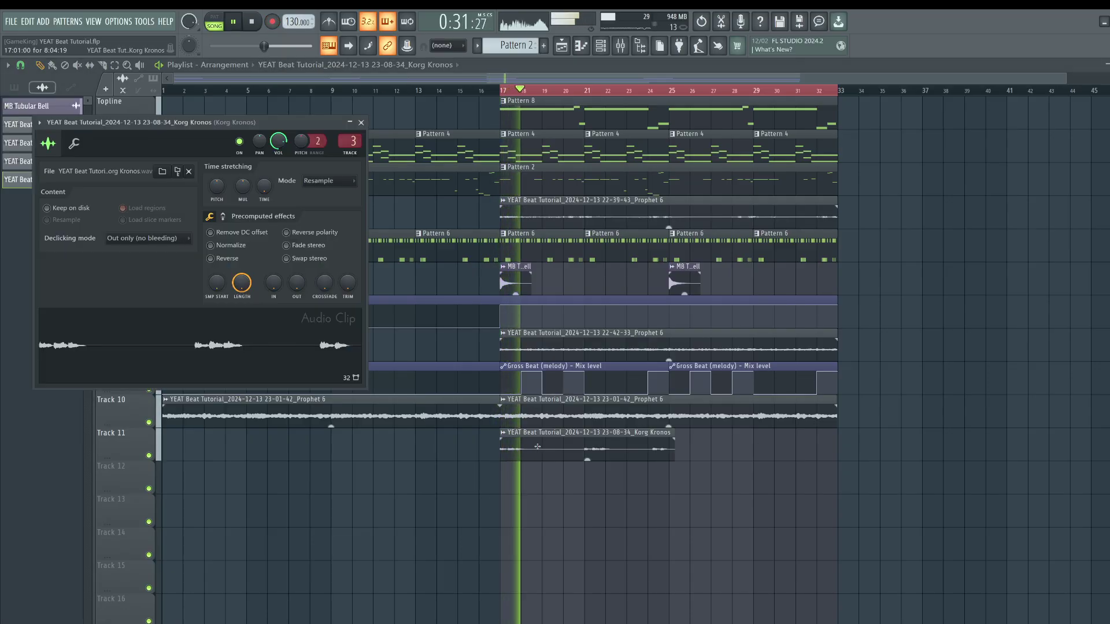
key("ctrl+l")
key("space")
key("space")
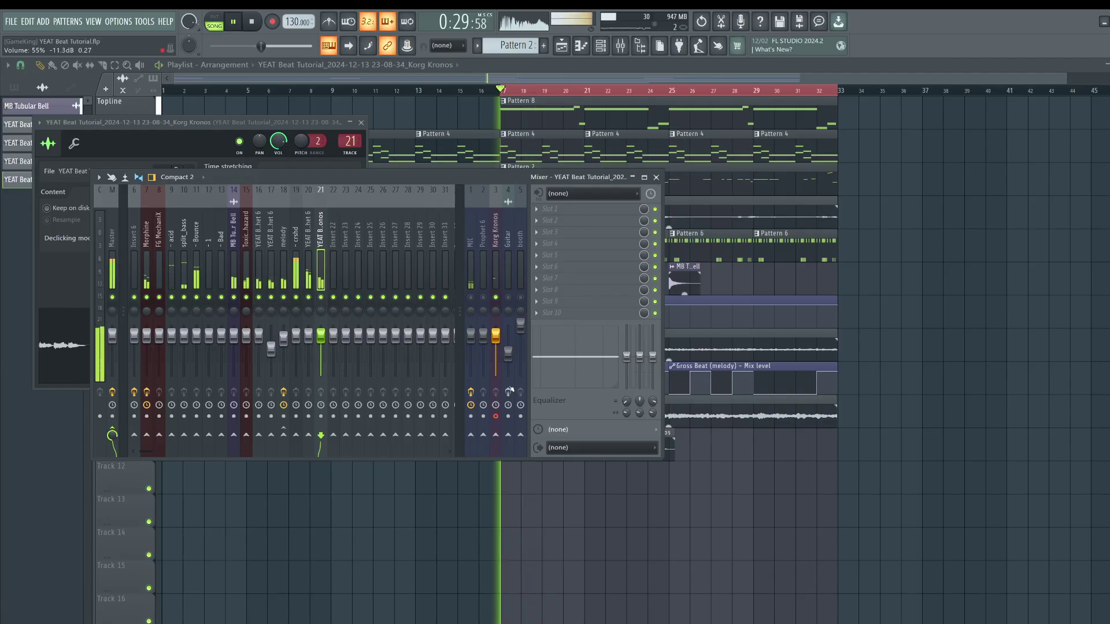
key("Escape")
key("Escape")
scroll(512, 91, "up", 3)
scroll(511, 91, "up", 3)
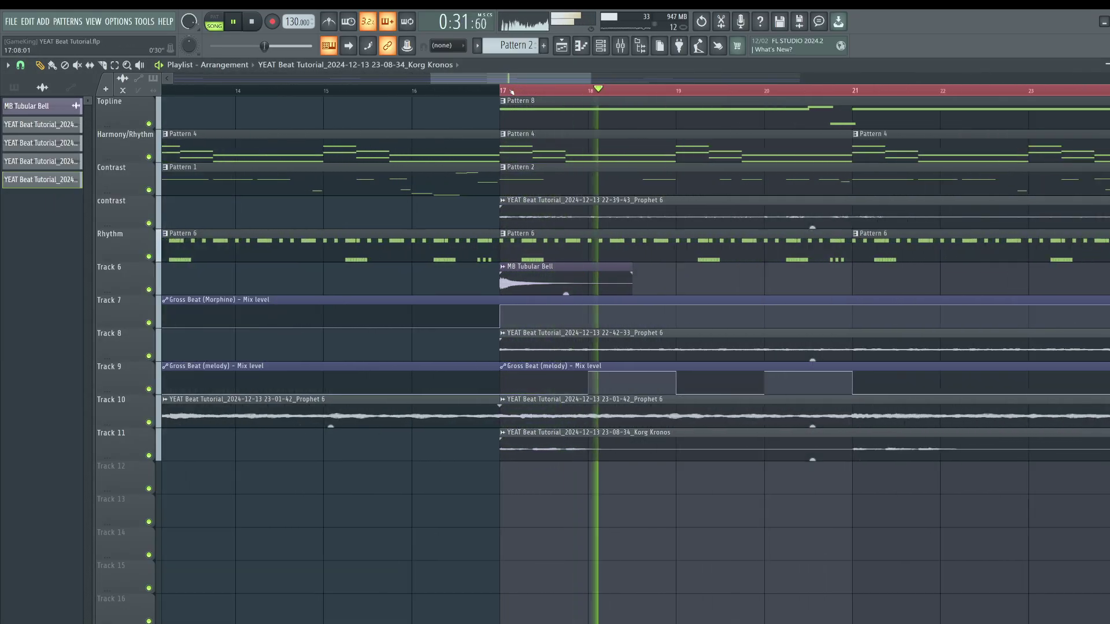
key("ctrl+s")
- Lower the volume of mixer track 21, which carries the Track 11 Korg Kronos recording, during playback
scroll(512, 91, "down", 5)
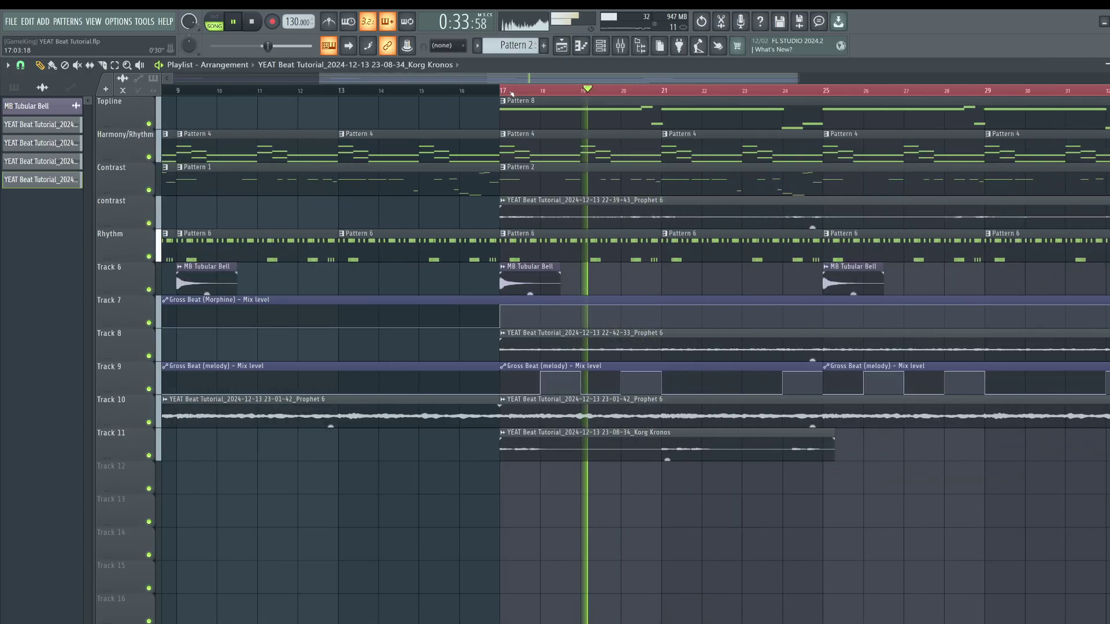
double_click(538, 447)
key("Escape")
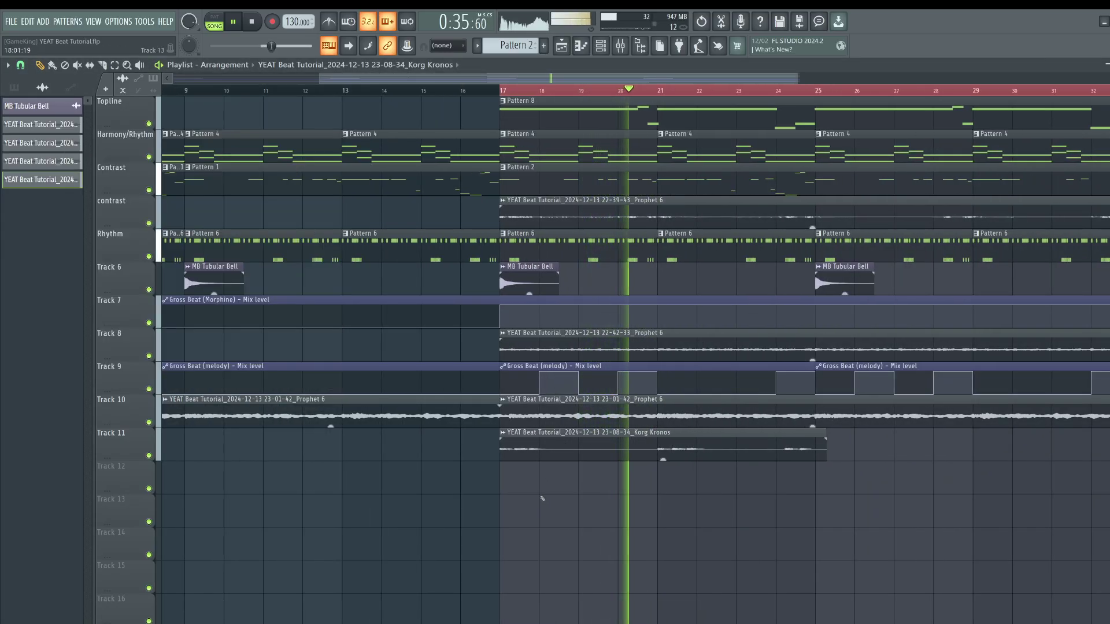
scroll(637, 92, "down", 2)
scroll(637, 92, "down", 1)
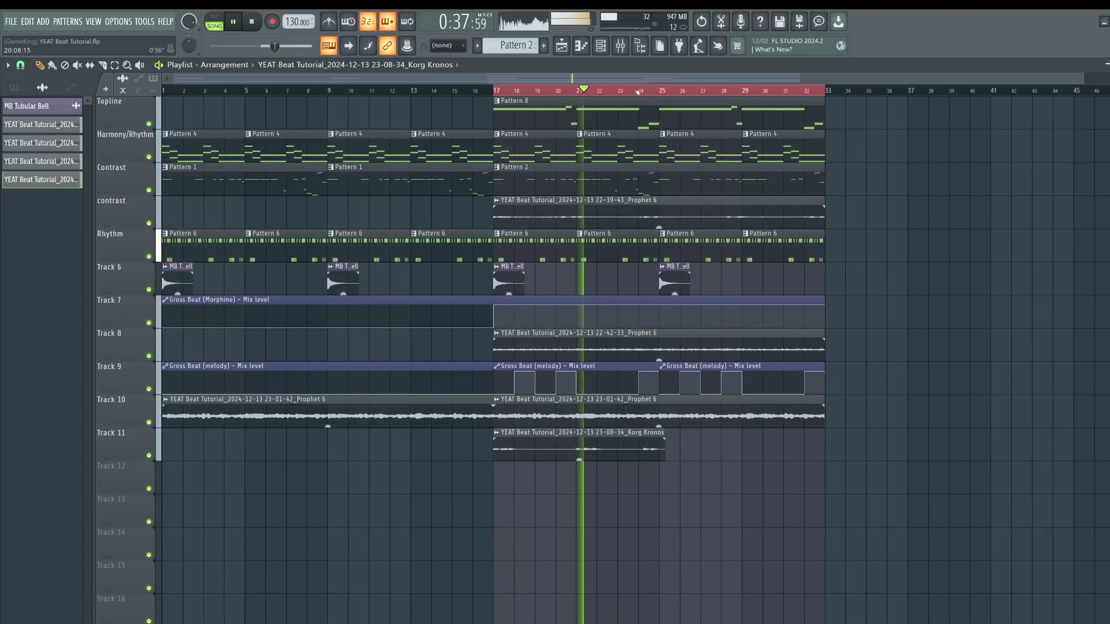
left_click(620, 45)
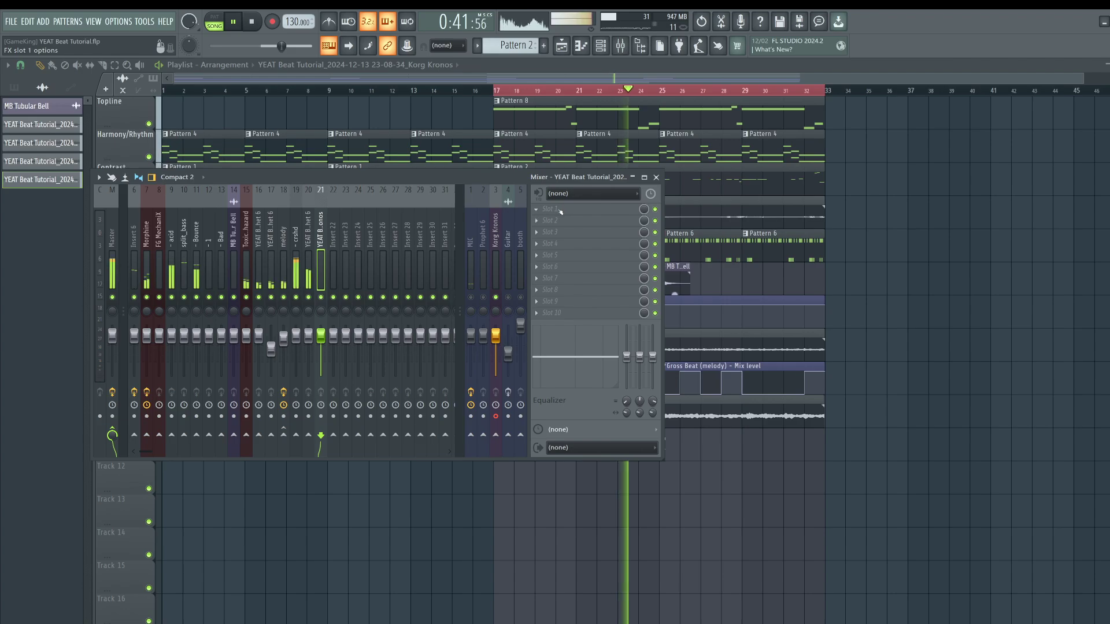
left_click(496, 335)
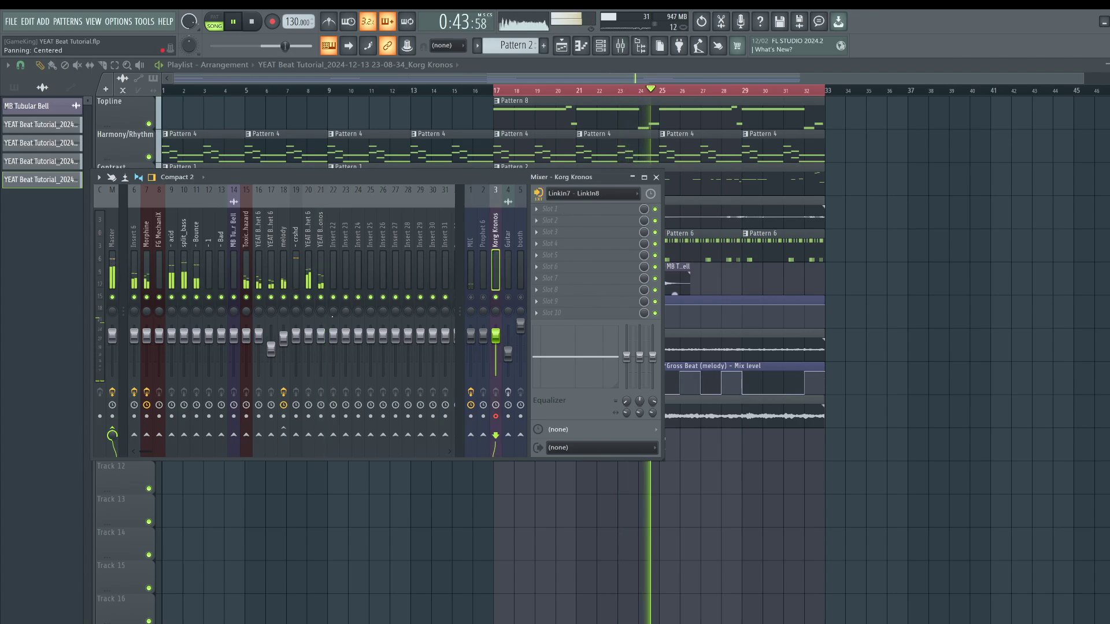
left_click(308, 336)
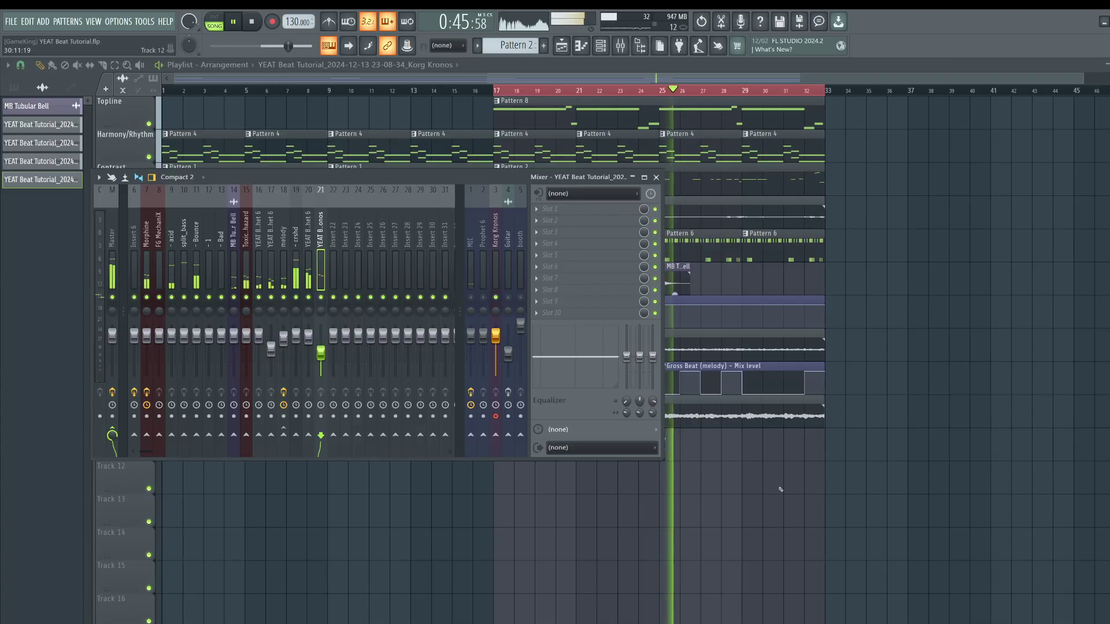
key("F9")
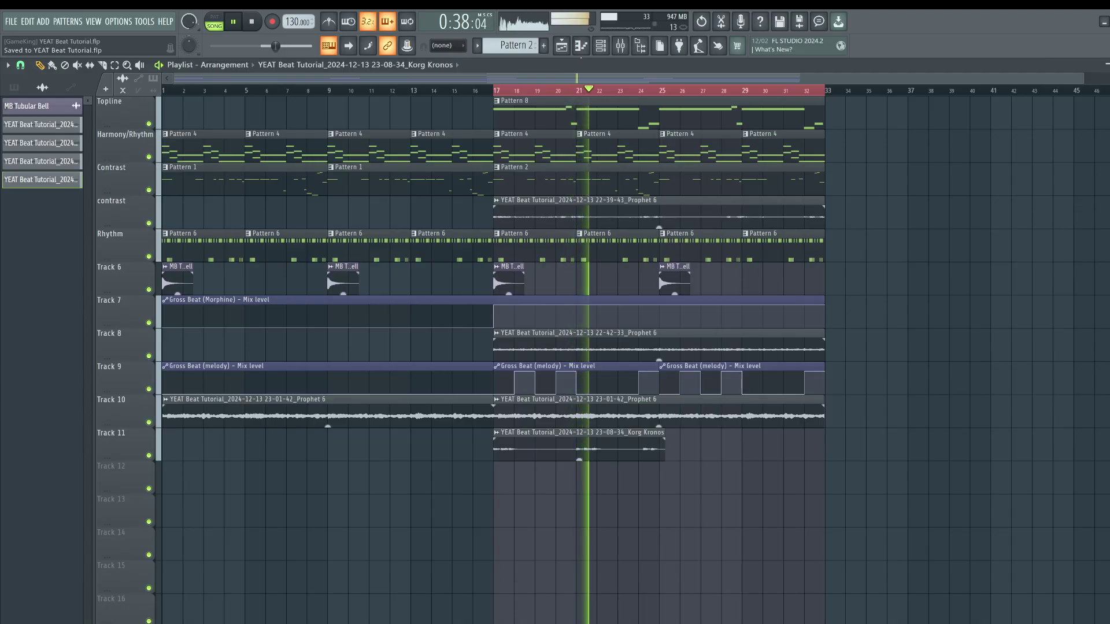
- Record a second Korg Kronos take over bars 17 to 25 on Track 12 and play it back
key("space")
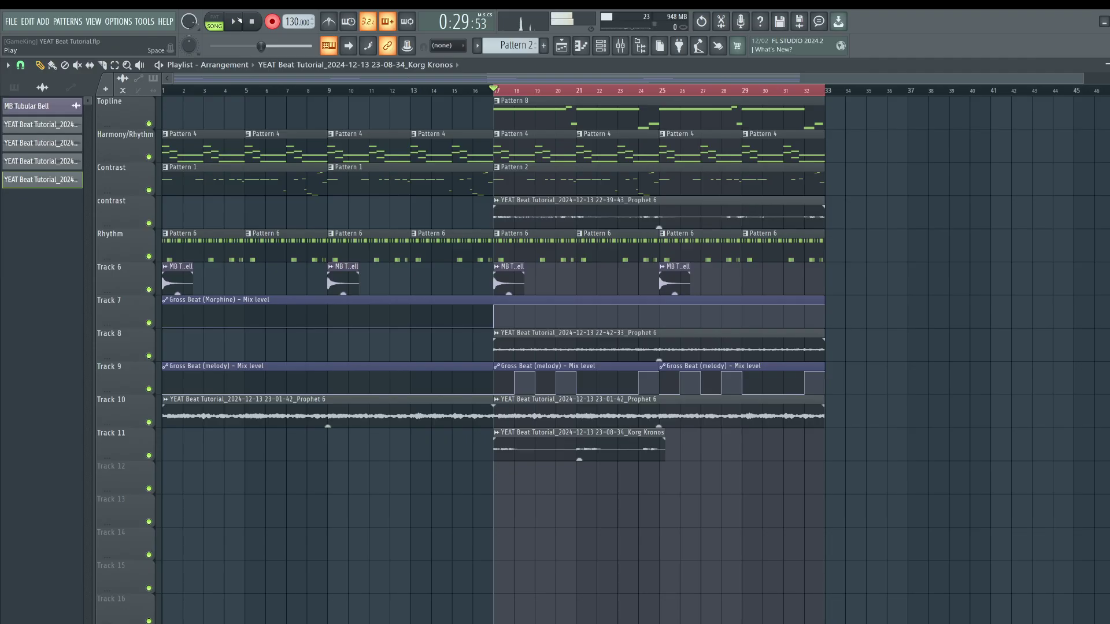
left_click(238, 21)
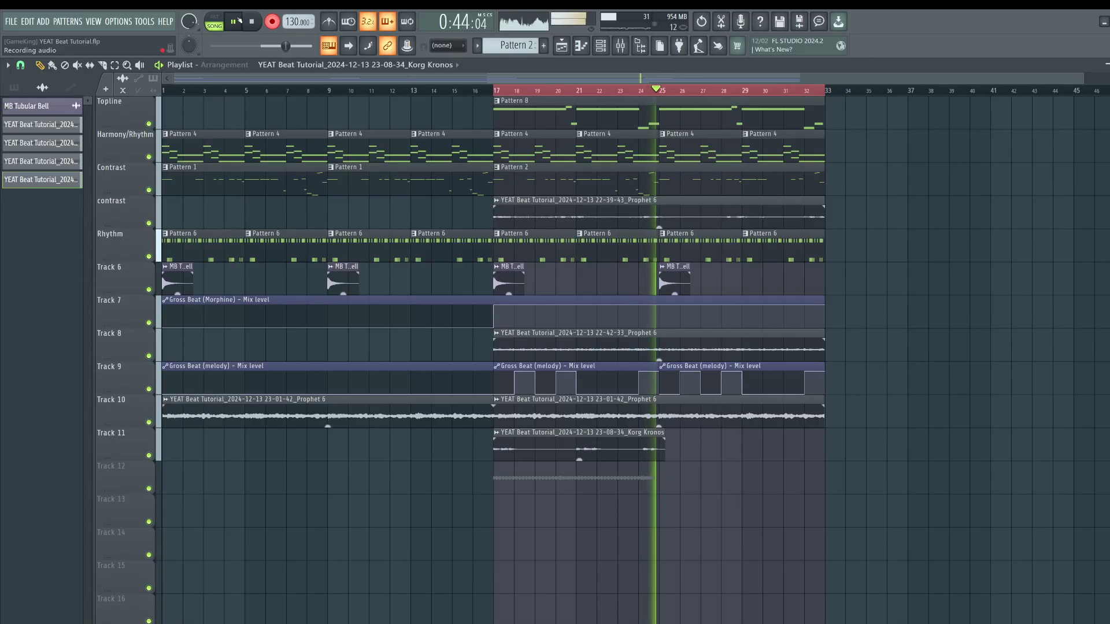
key("space")
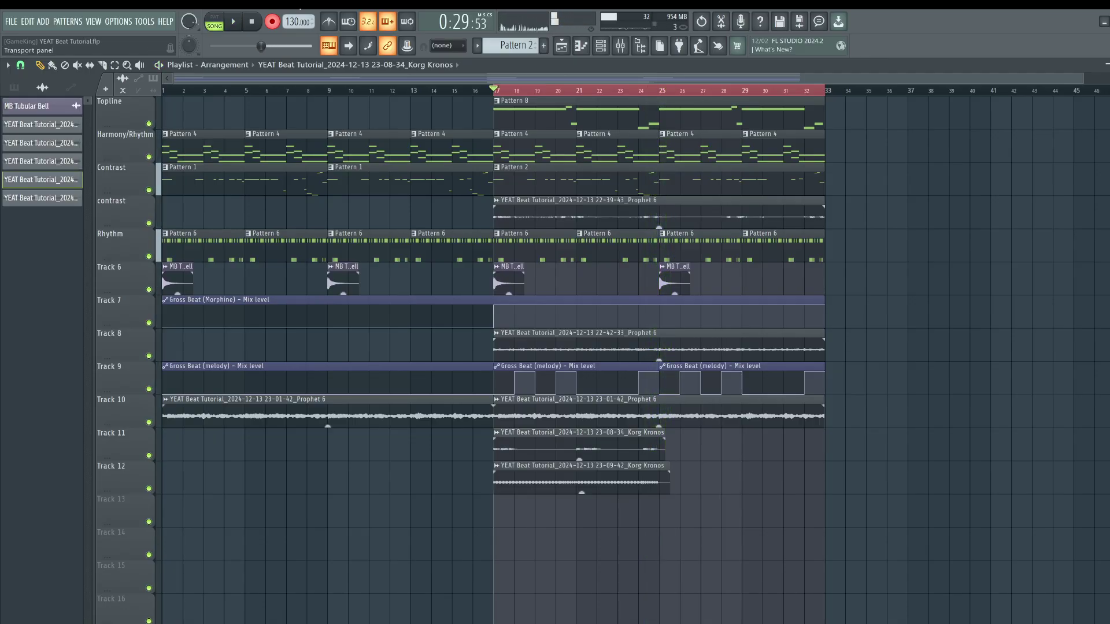
key("space")
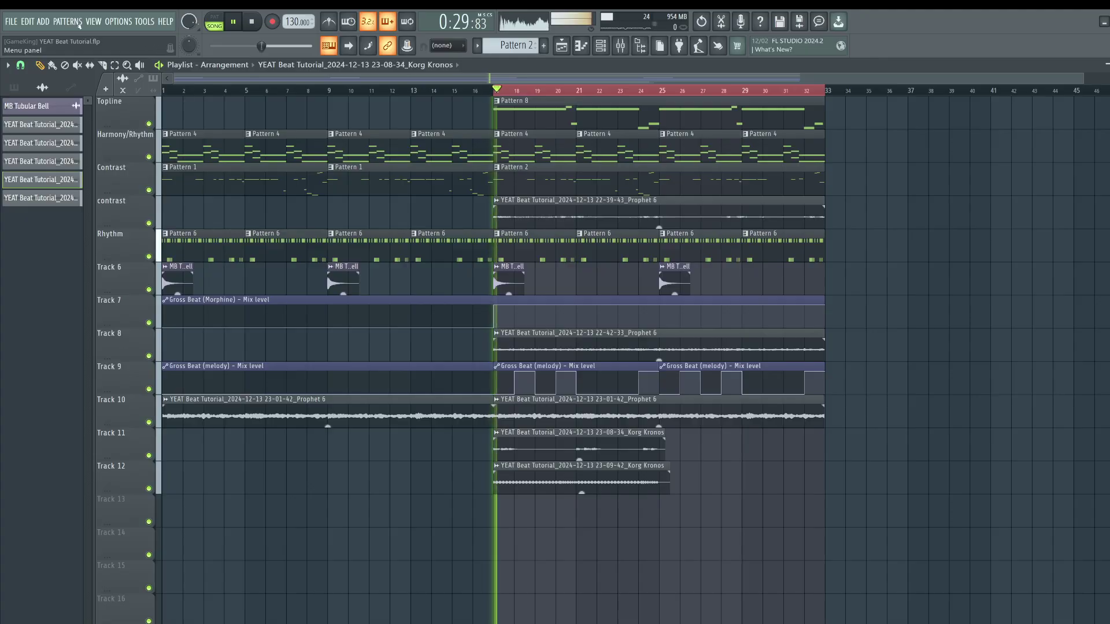
- Remove the stray clip copy on Track 13 and route the Track 12 Korg Kronos recording to mixer track 22
left_click(597, 513)
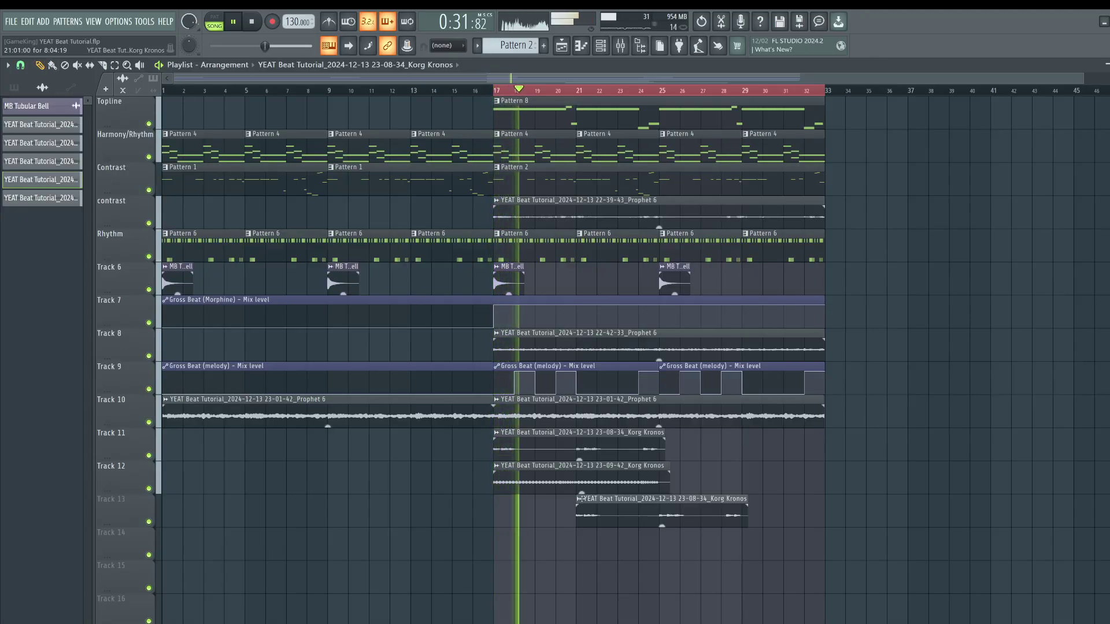
right_click(612, 515)
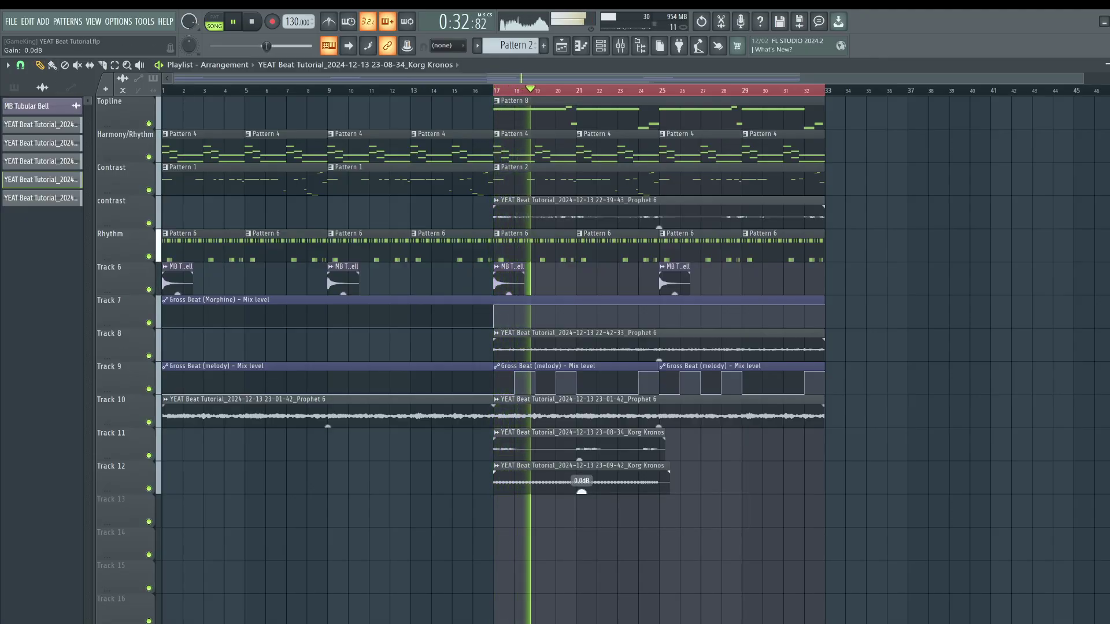
double_click(566, 473)
key("ctrl+l")
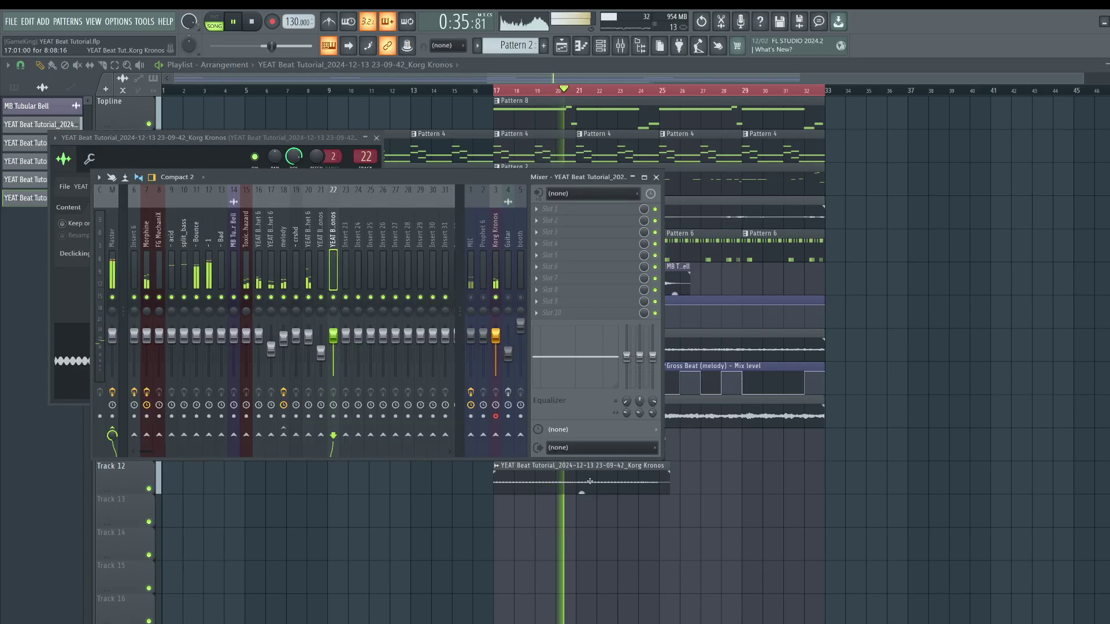
key("F12")
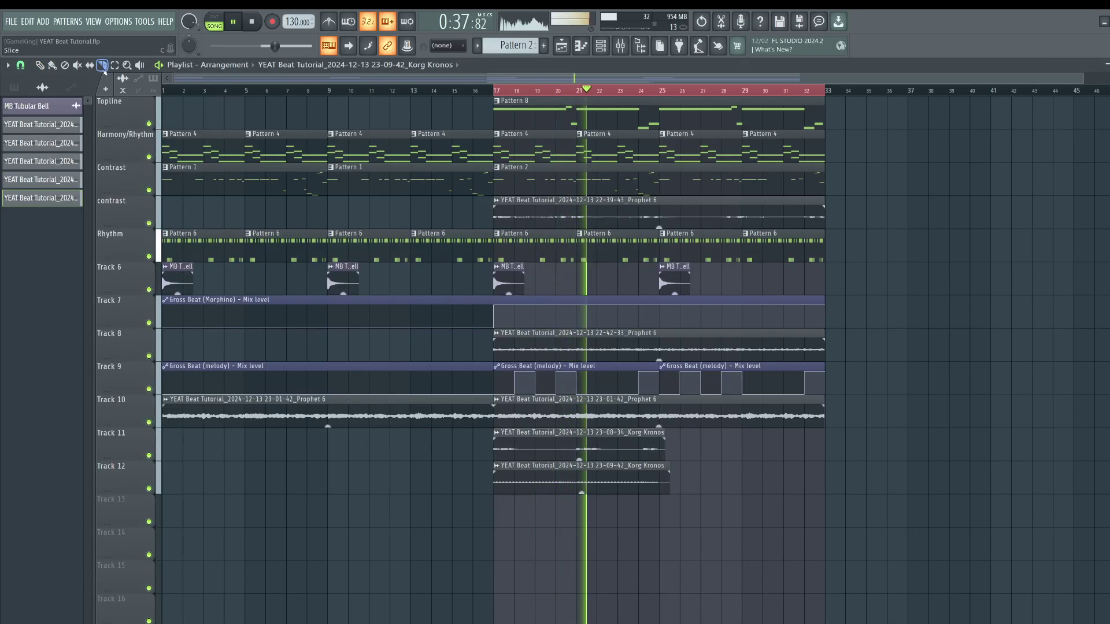
- Slice off the end of the Track 12 Korg Kronos clip at bar 25, then check its level and clip settings during playback
left_click_drag(663, 491, 660, 490)
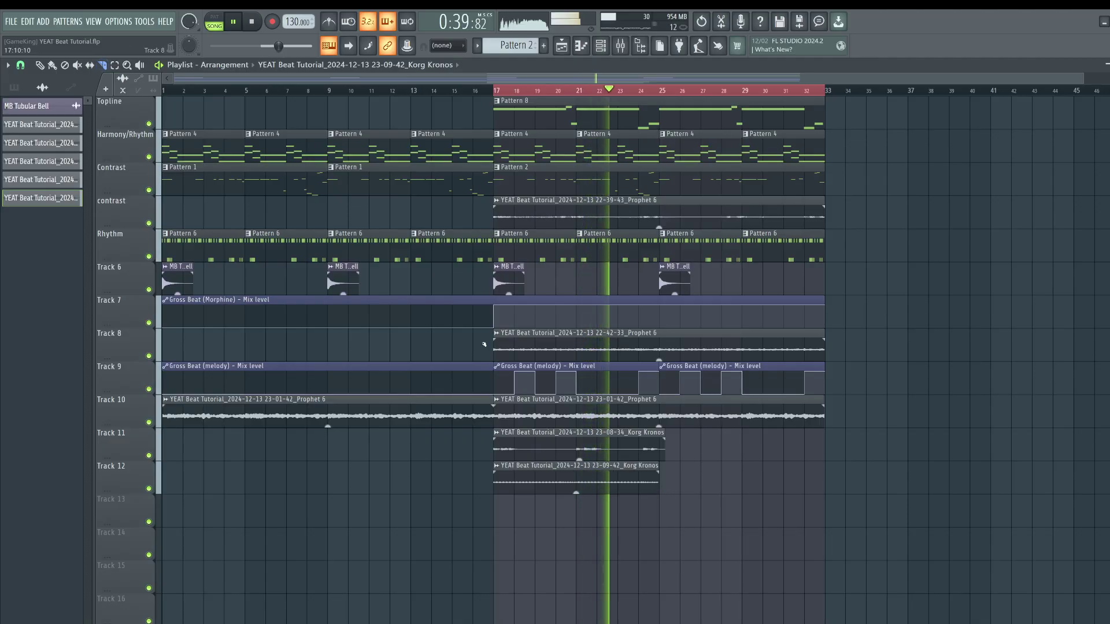
key("F9")
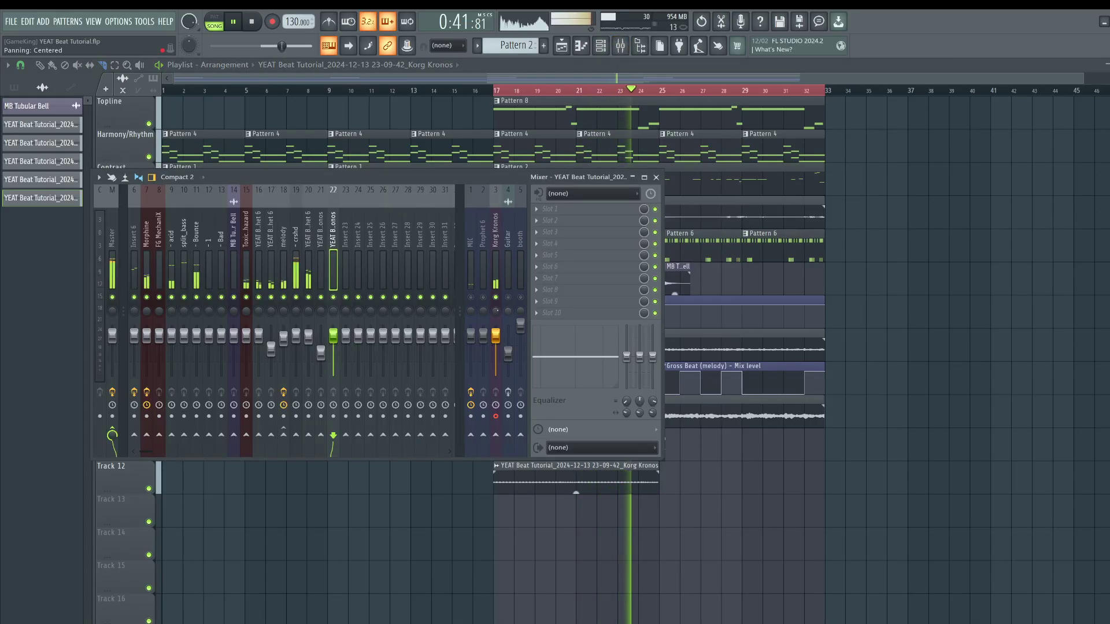
key("F9")
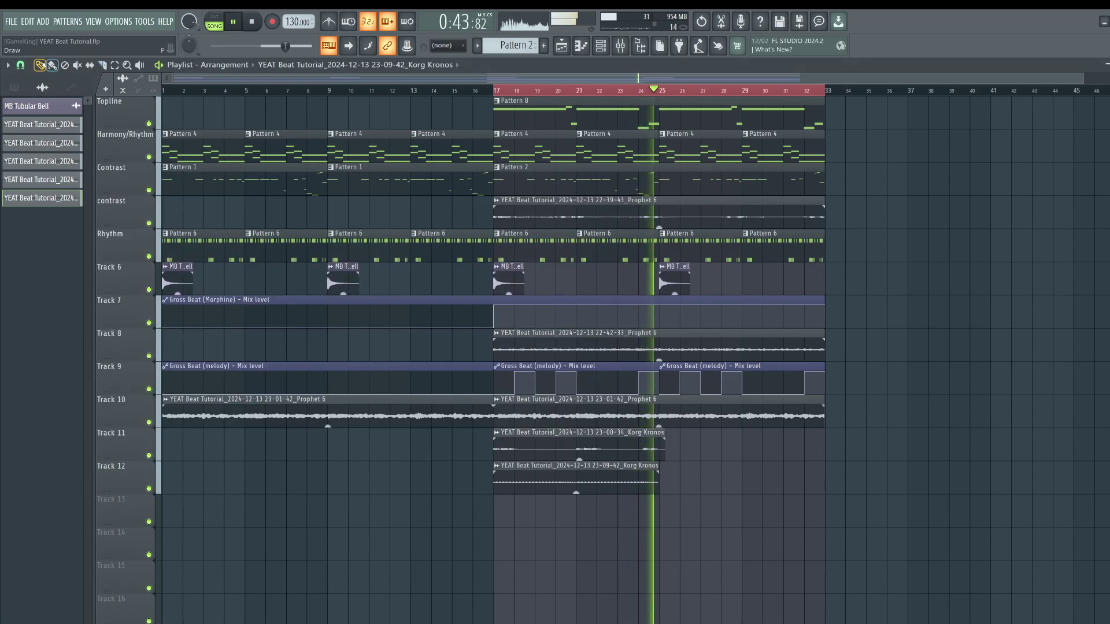
key("space")
key("space")
double_click(588, 474)
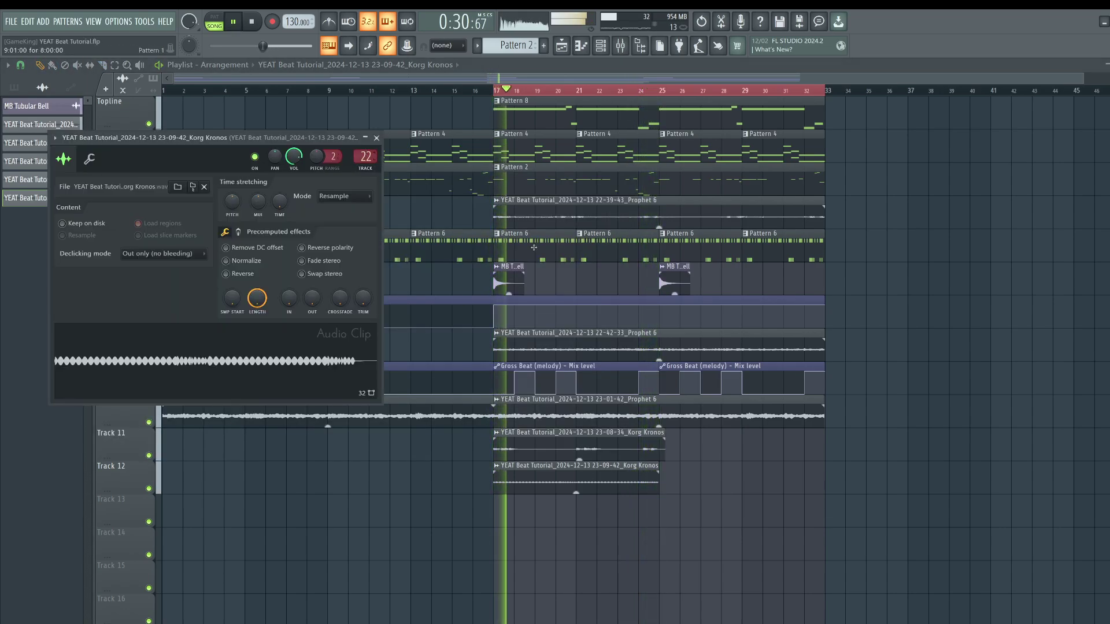
left_click(378, 136)
- Select the Korg Kronos mixer input, record a third take over bars 17 to 33 on Track 13, and play it back
left_click(620, 45)
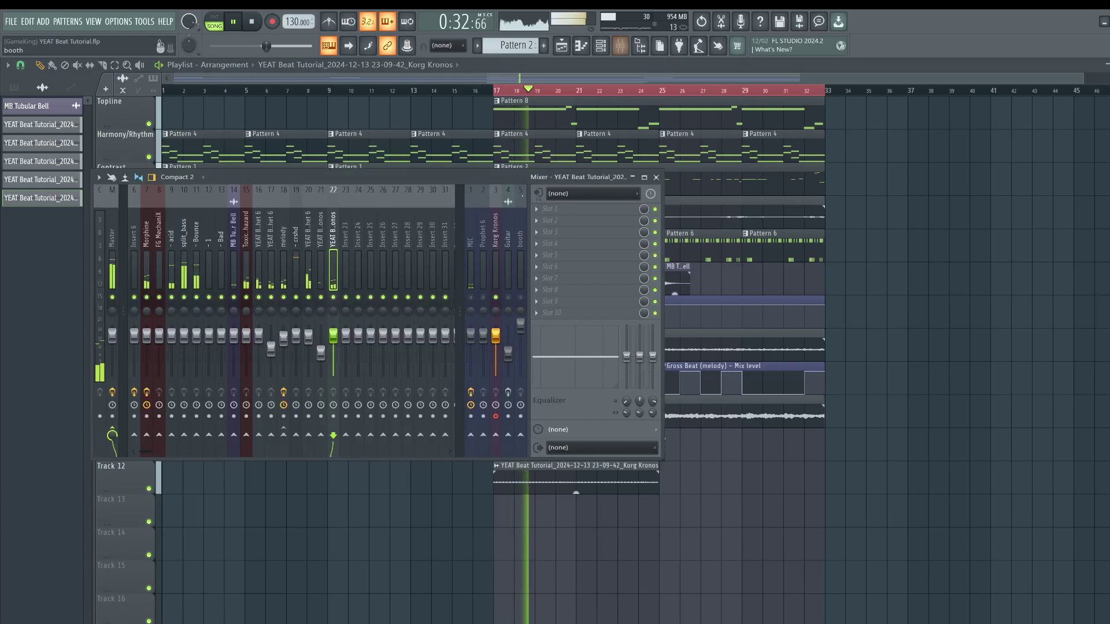
left_click(498, 262)
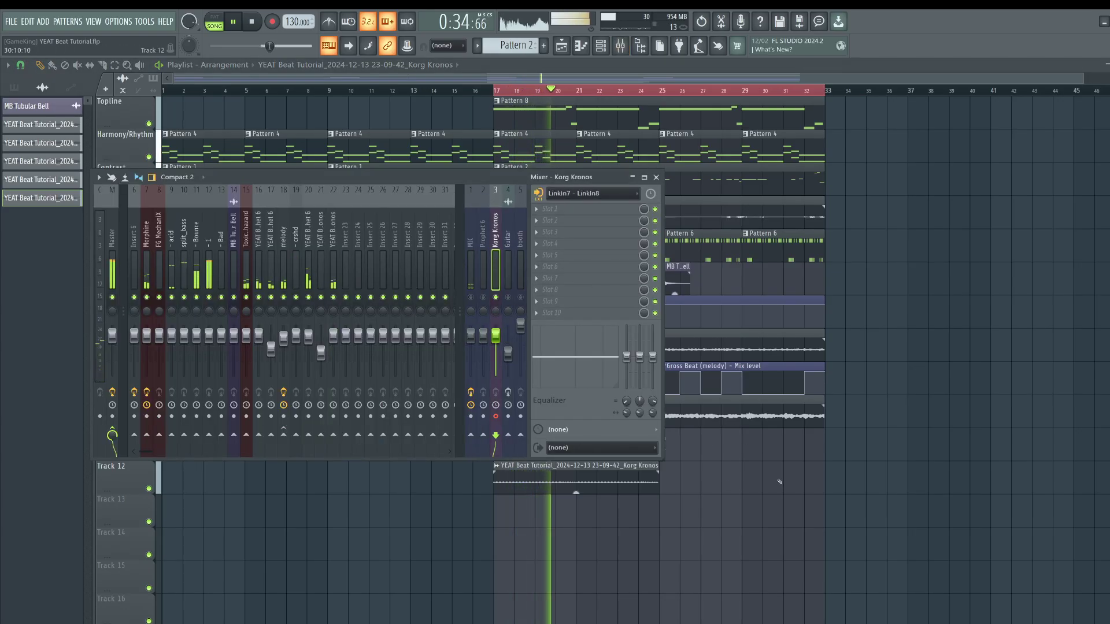
right_click(781, 491)
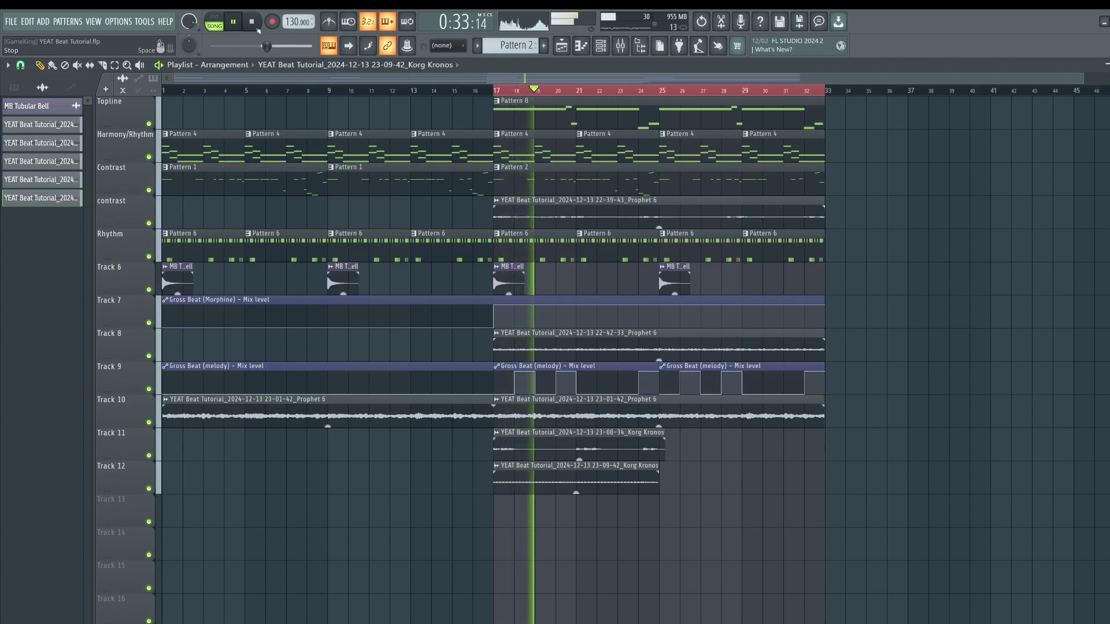
key("space")
left_click(238, 21)
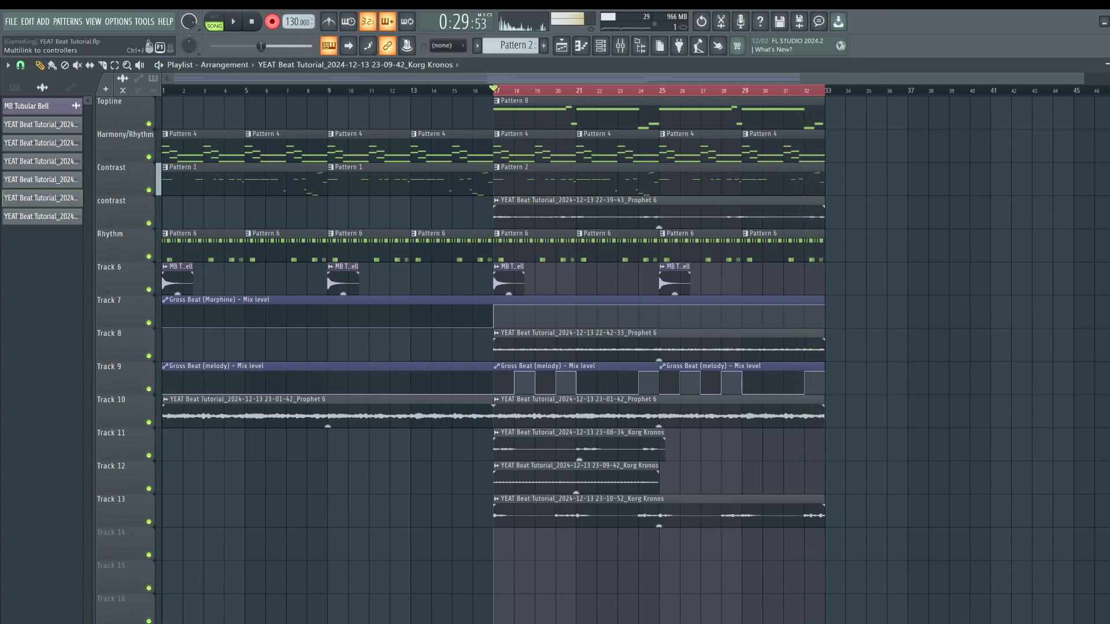
key("space")
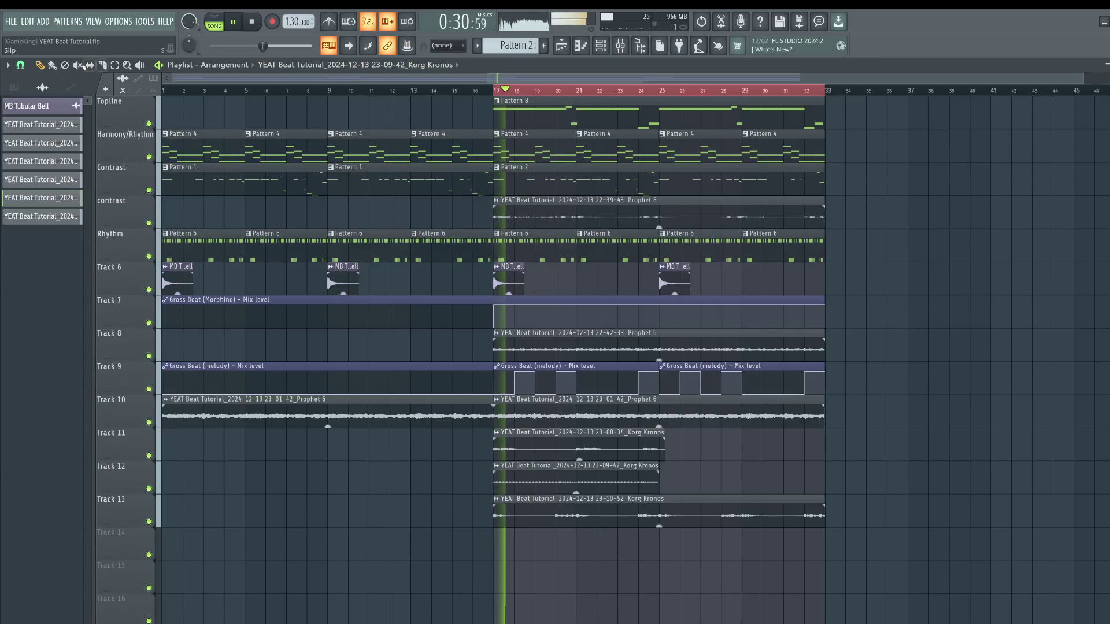
- Examine the audio clip settings of the Track 13 Korg Kronos recording and return to the Playlist during playback
double_click(555, 512)
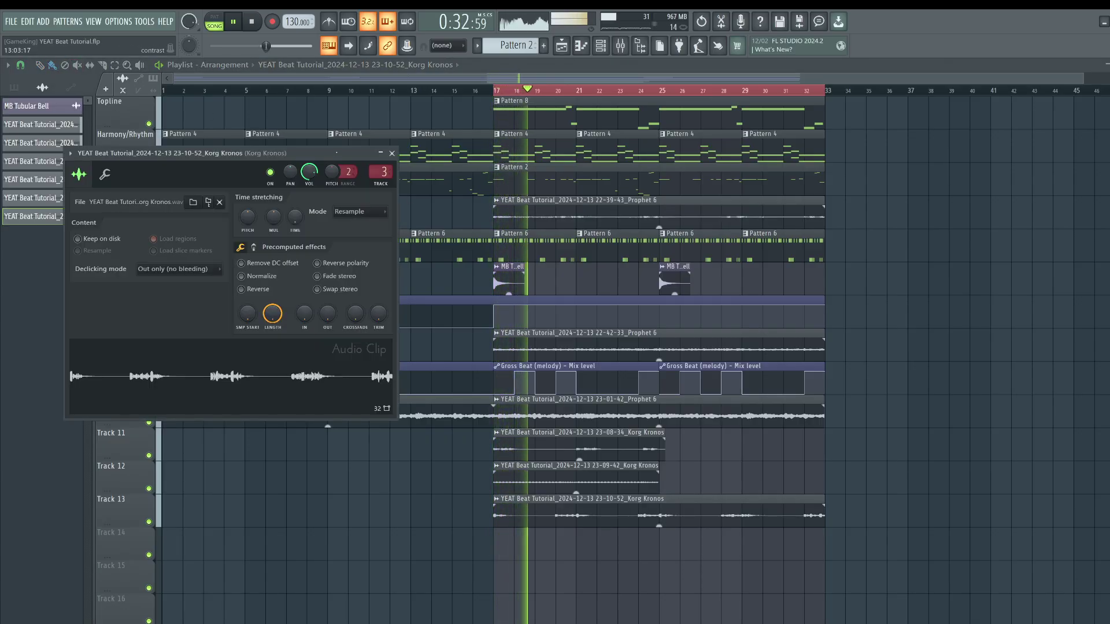
key("F9")
right_click(933, 397)
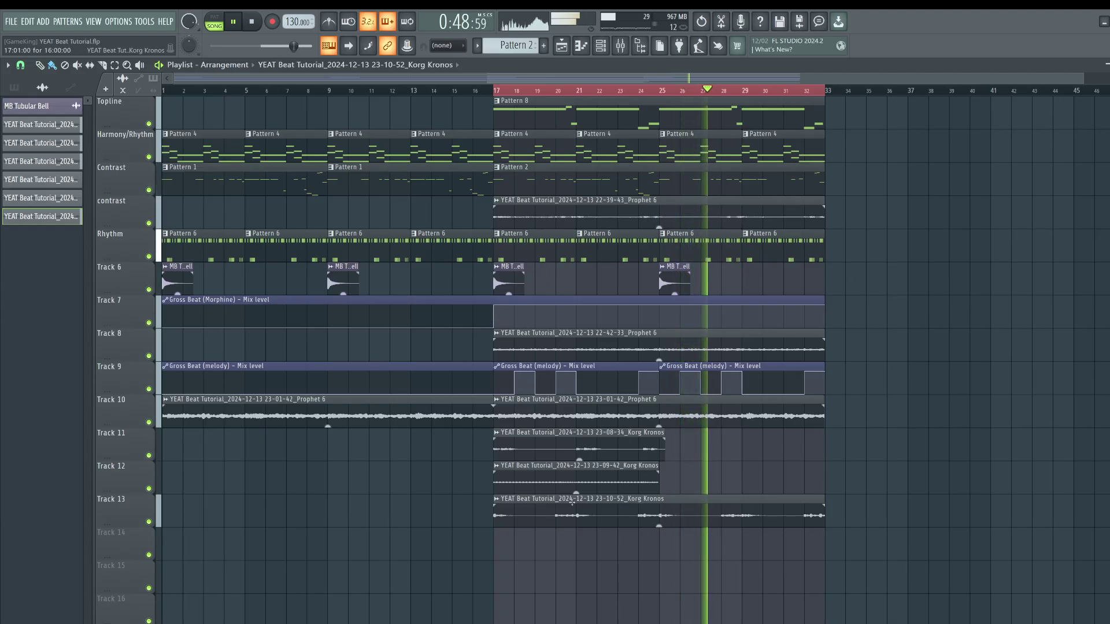
- Inspect the layered recordings between bars 17 and 33 in the Playlist while the section plays
left_click(658, 531)
right_click(659, 530)
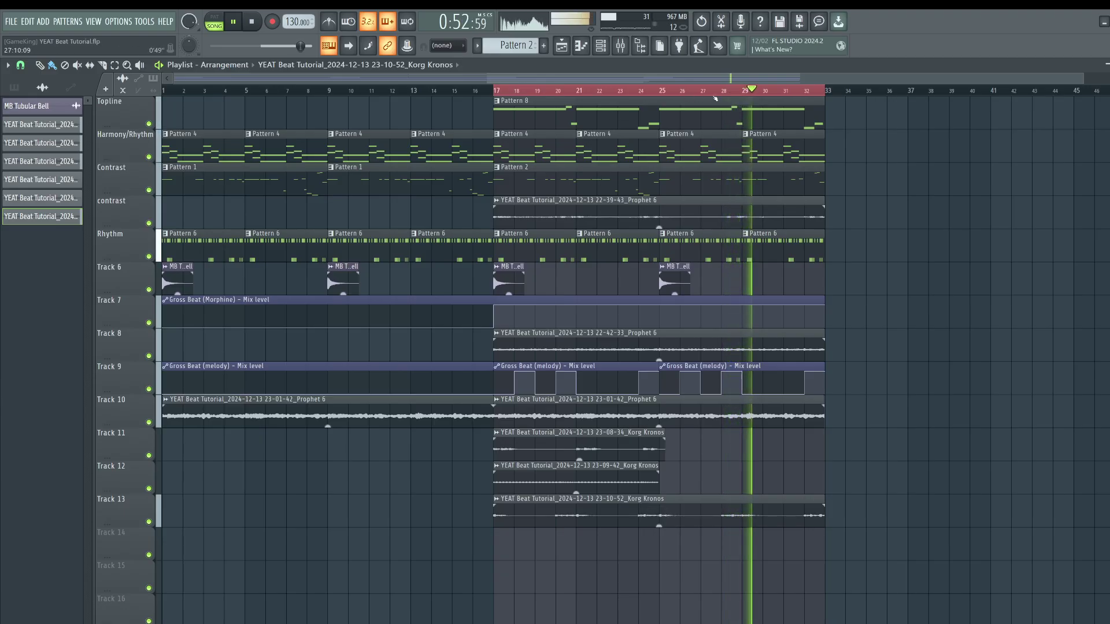
scroll(717, 96, "up", 8)
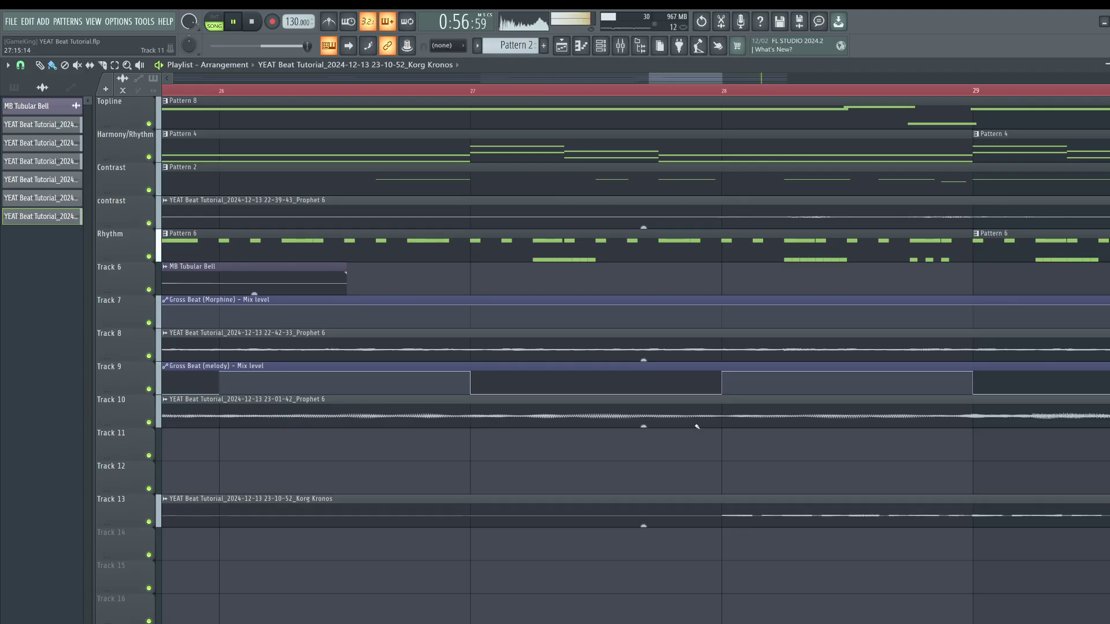
scroll(642, 91, "left", 4)
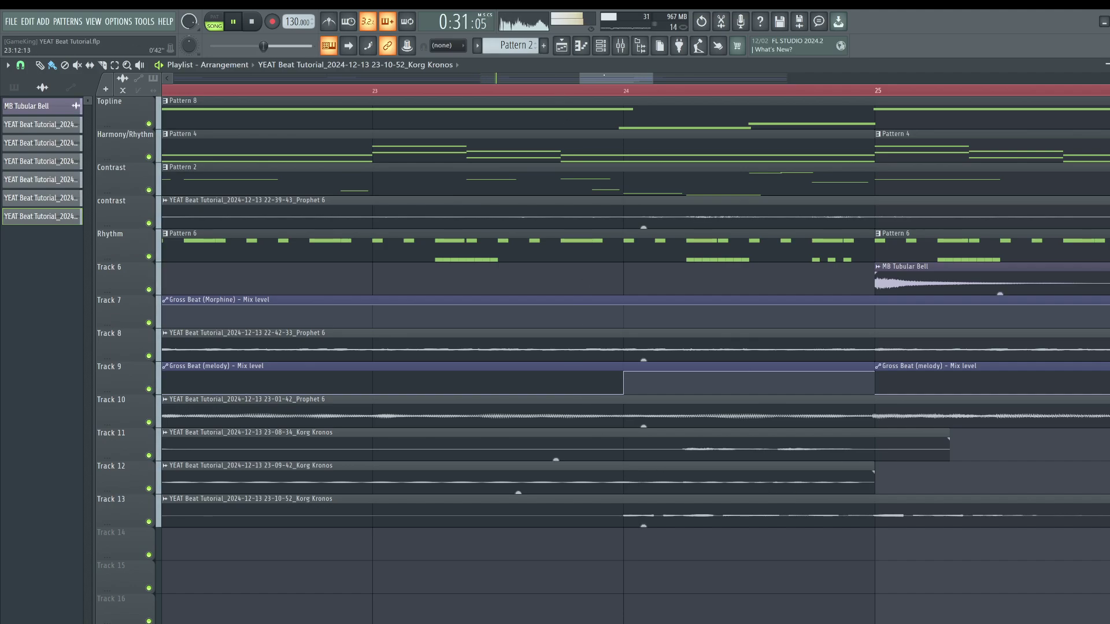
scroll(826, 473, "left", 4)
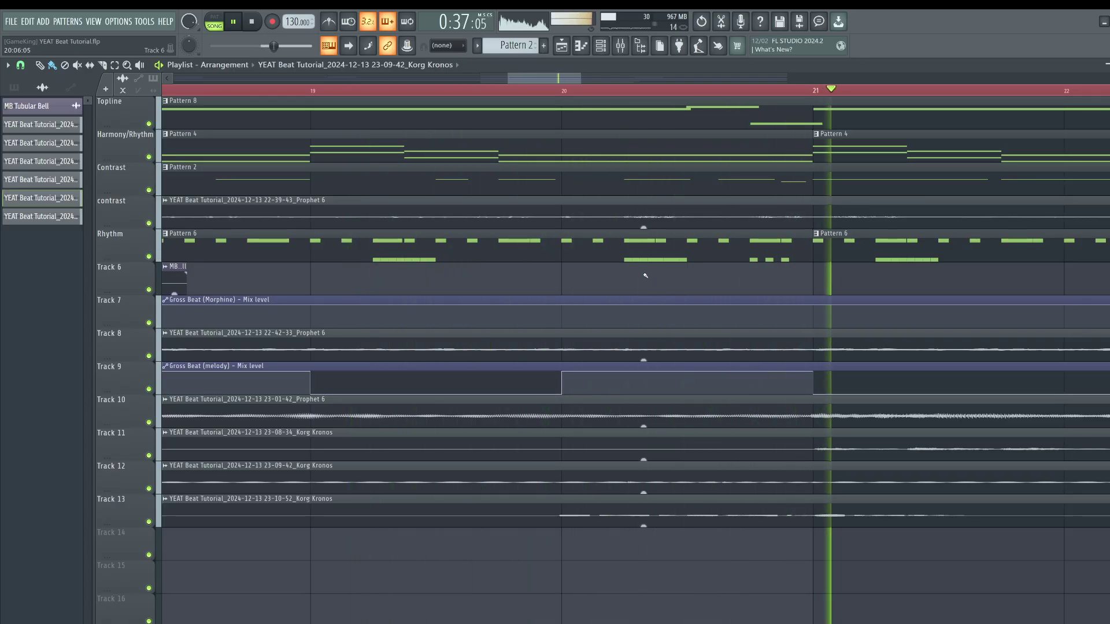
scroll(518, 93, "down", 4)
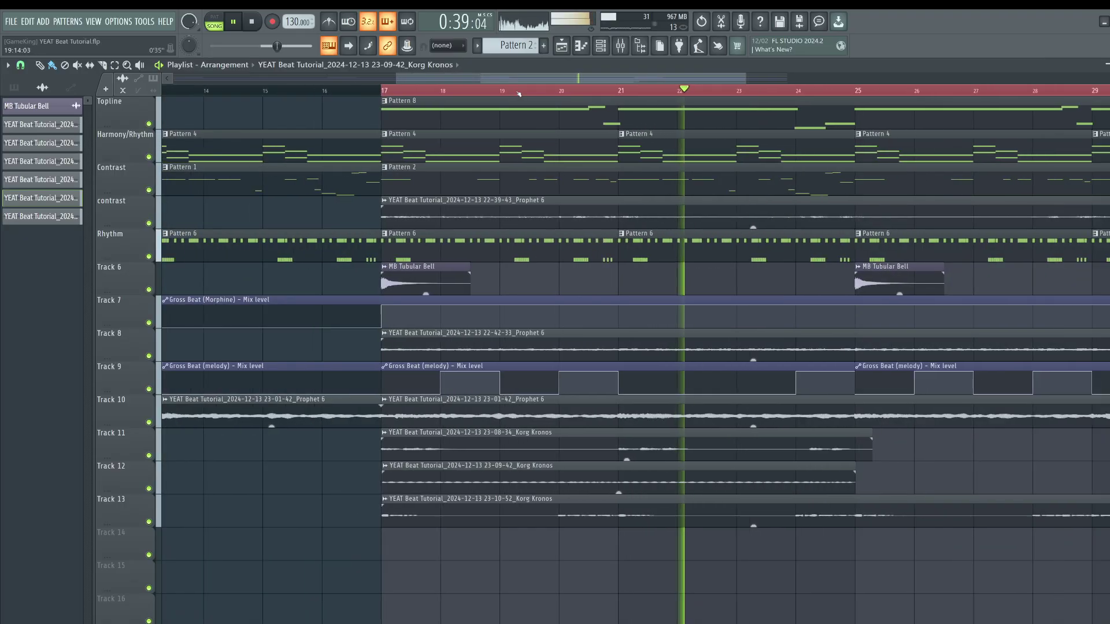
scroll(519, 93, "down", 3)
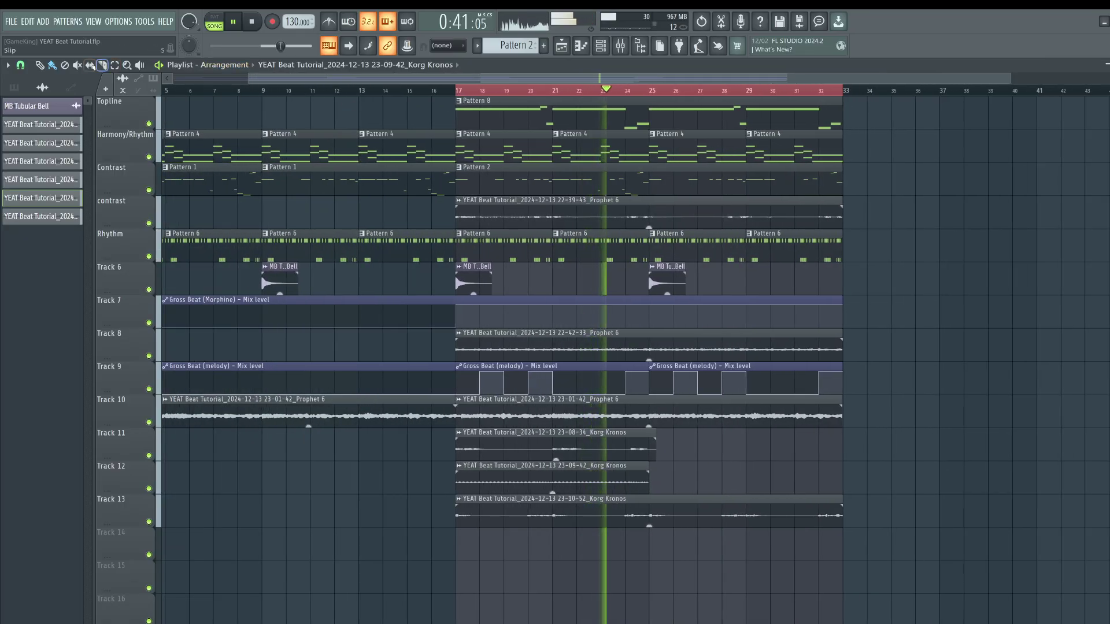
- Remove the four Pattern 4 clips from bars 17 to 33 on the Harmony/Rhythm track and replay the section
right_click(677, 152)
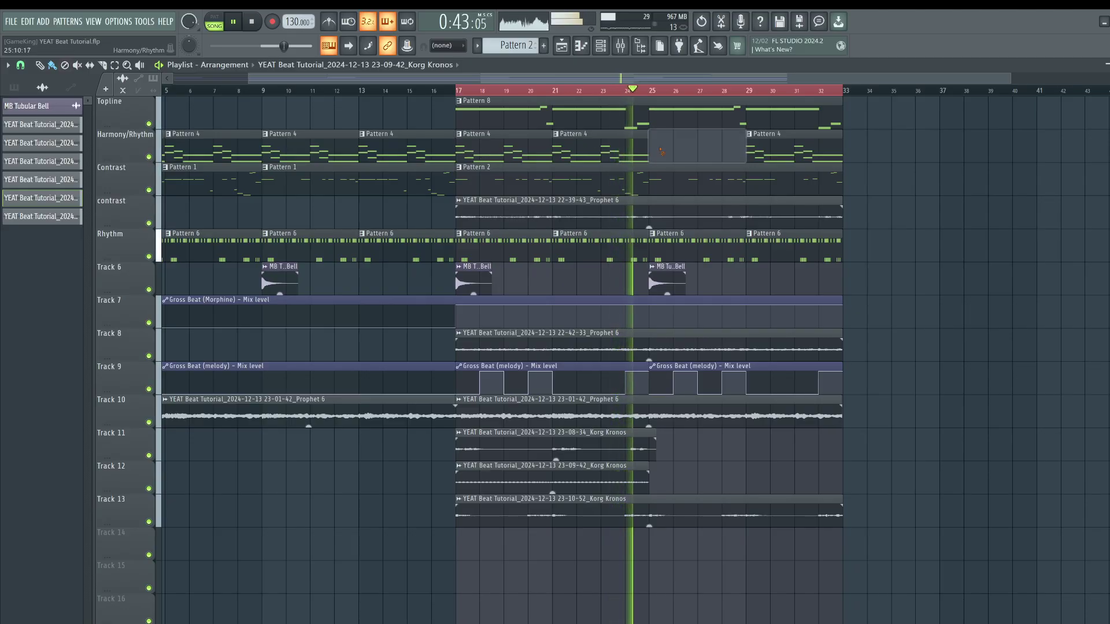
right_click(601, 152)
right_click(509, 152)
right_click(784, 154)
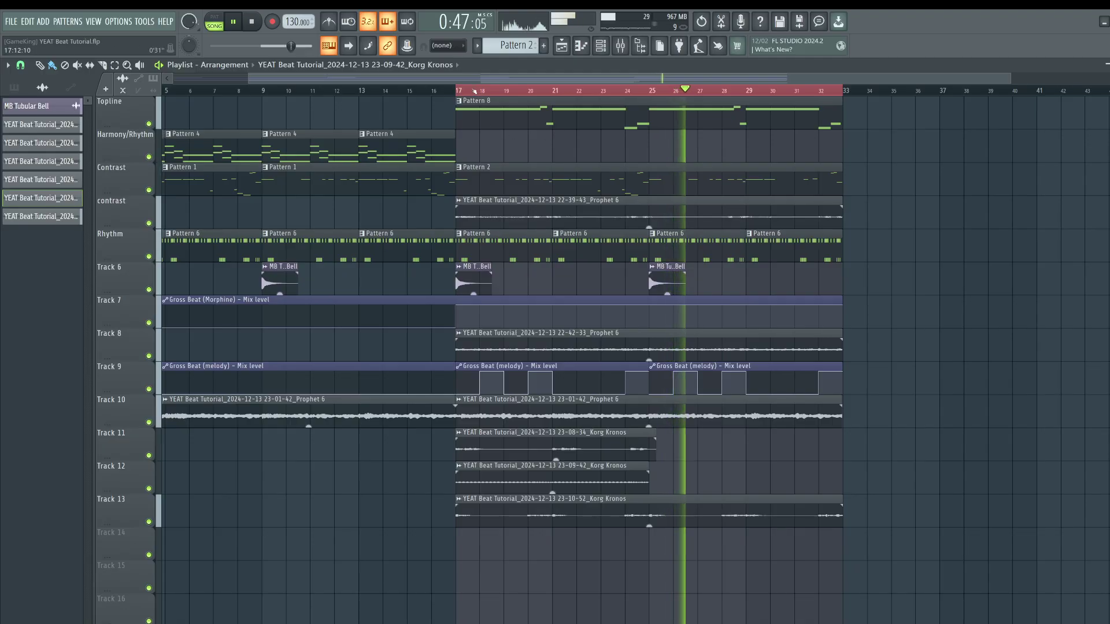
key("space")
key("space")
- Refill bars 17 to 33 of the Harmony/Rhythm track by duplicating the two preceding Pattern 4 clips, then deselect them
left_click_drag(436, 146, 330, 148)
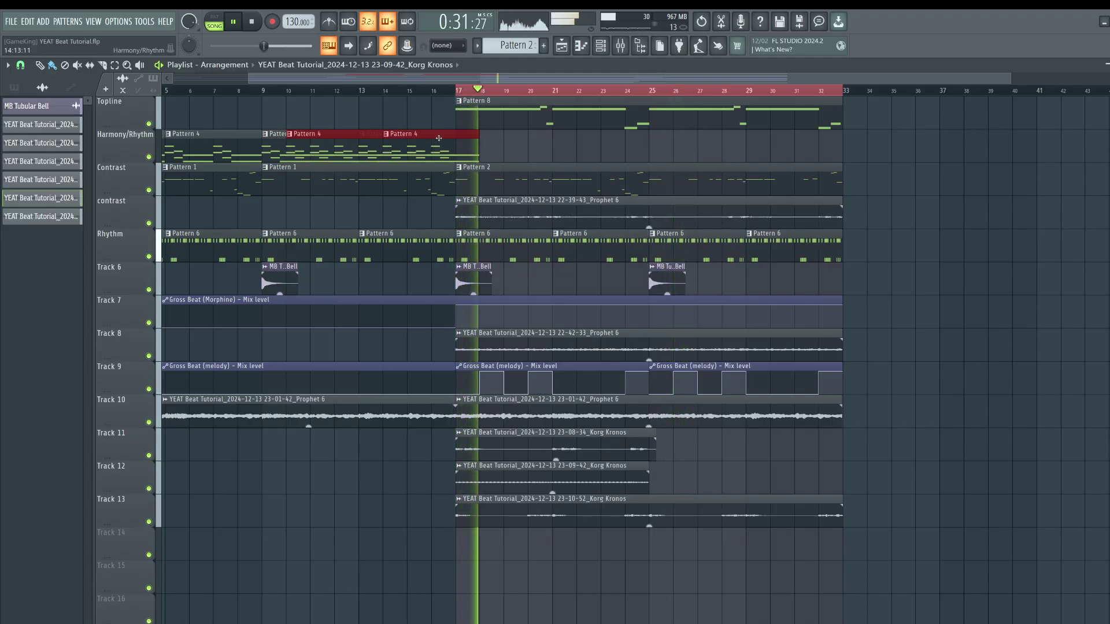
key("ctrl+b")
key("ctrl+b")
left_click(894, 177, "ctrl")
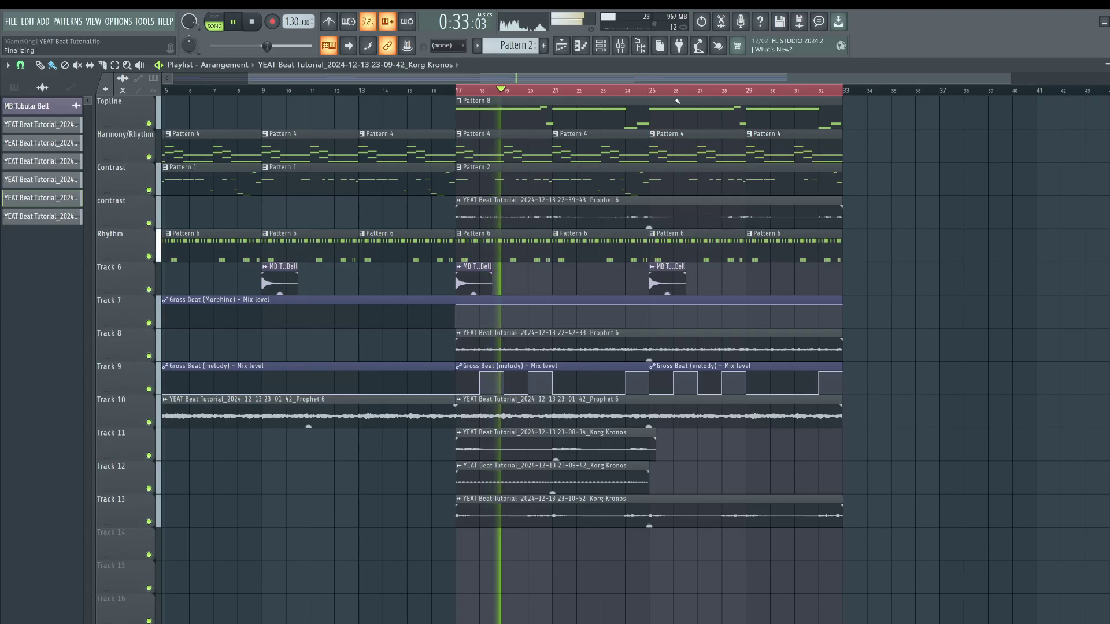
- Check the Korg Kronos input in the mixer, then record another take over bars 17 to 33 on Track 14 and play it back
left_click(621, 45)
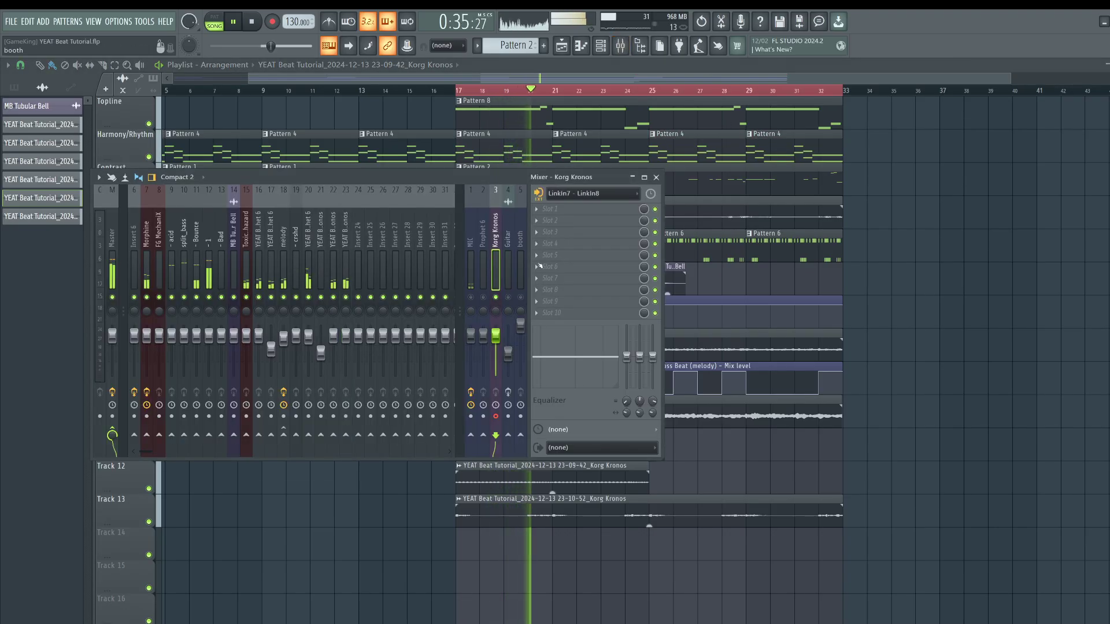
left_click(620, 45)
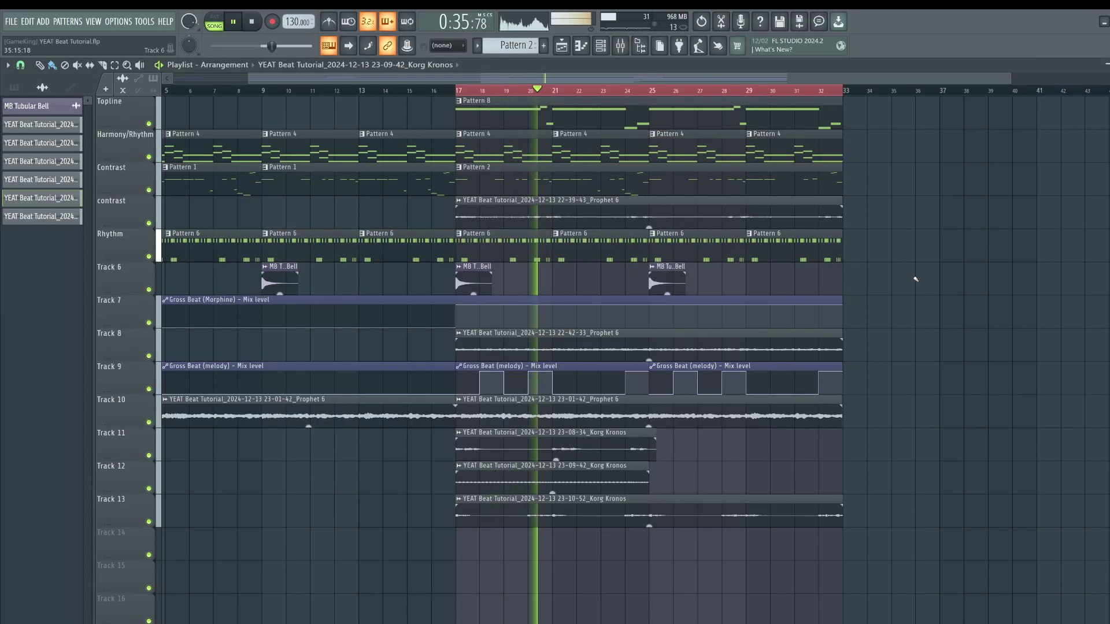
left_click(621, 45)
left_click(620, 46)
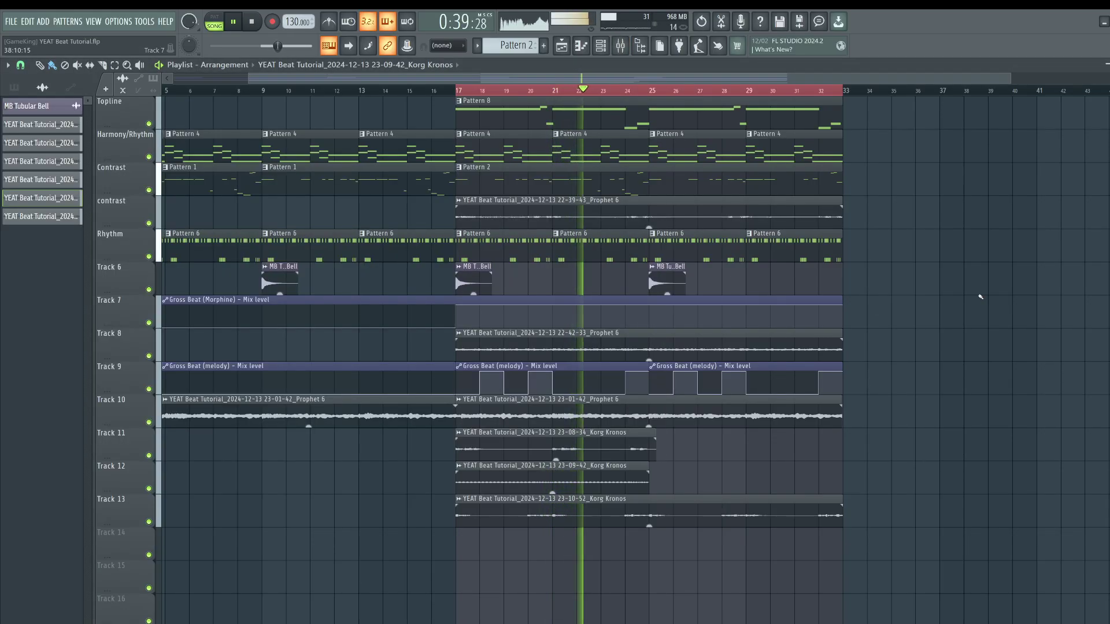
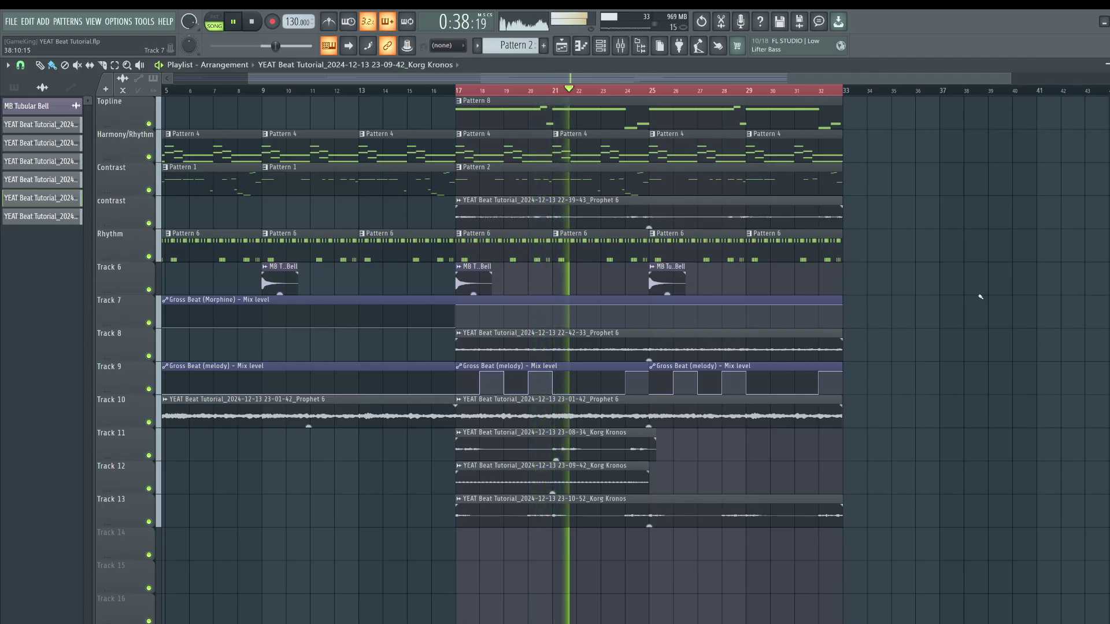
key("space")
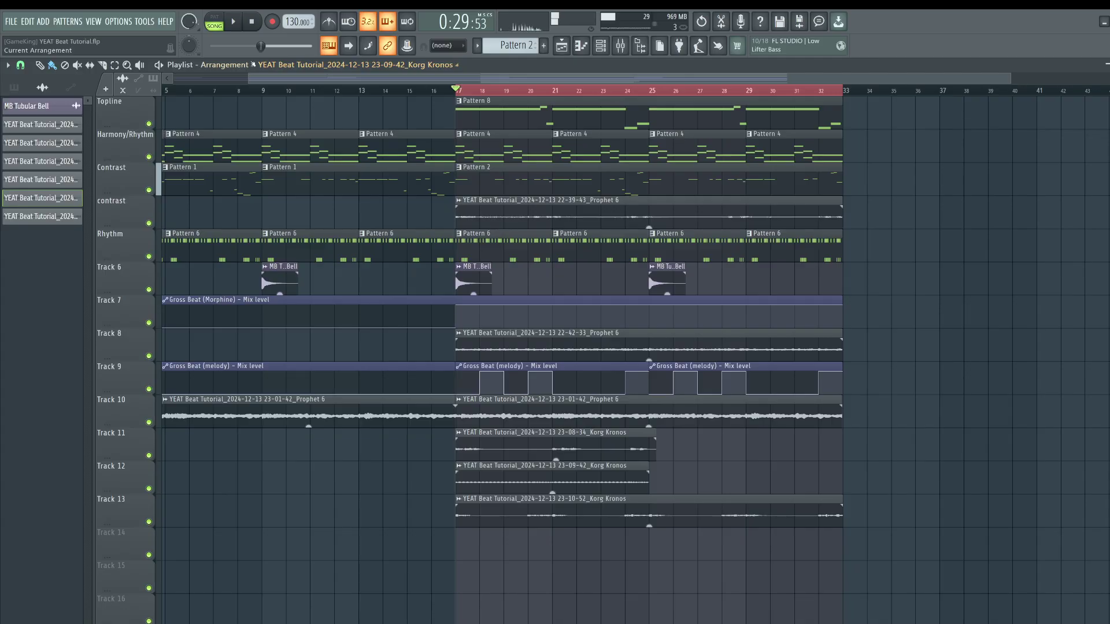
key("space")
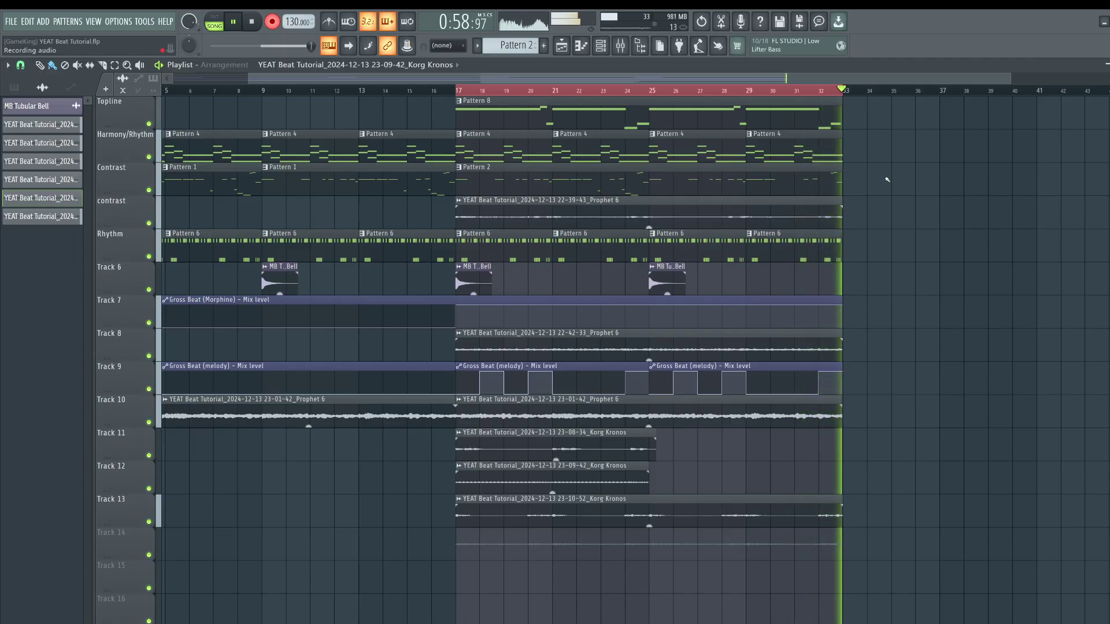
key("space")
key("space")
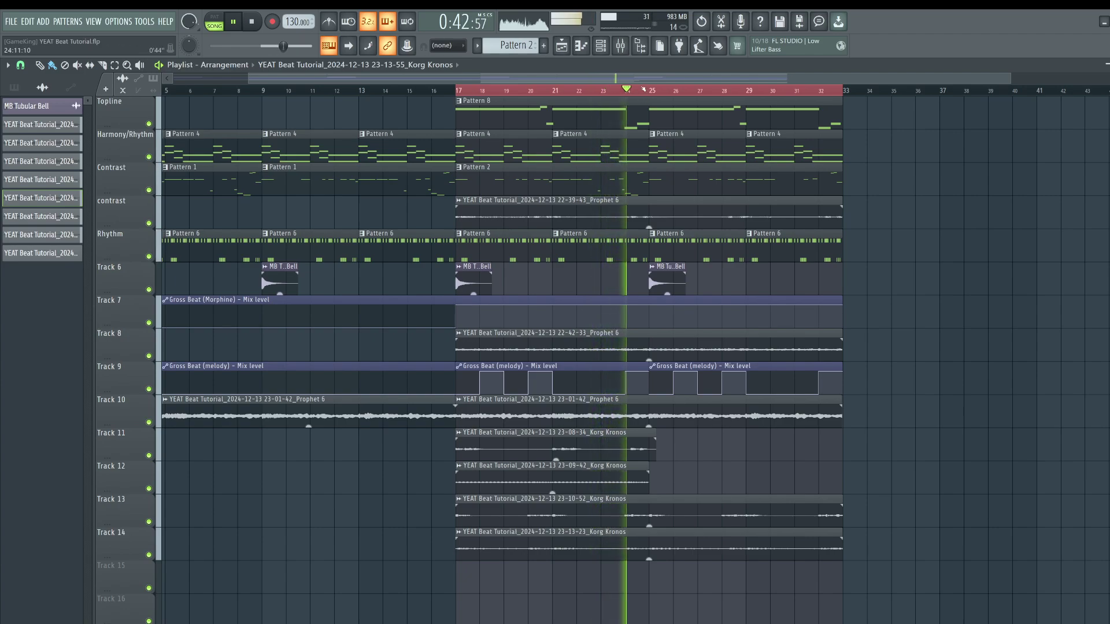
- Route the Prophet 6 recording on the contrast track to its own mixer track 24
scroll(643, 90, "up", 5)
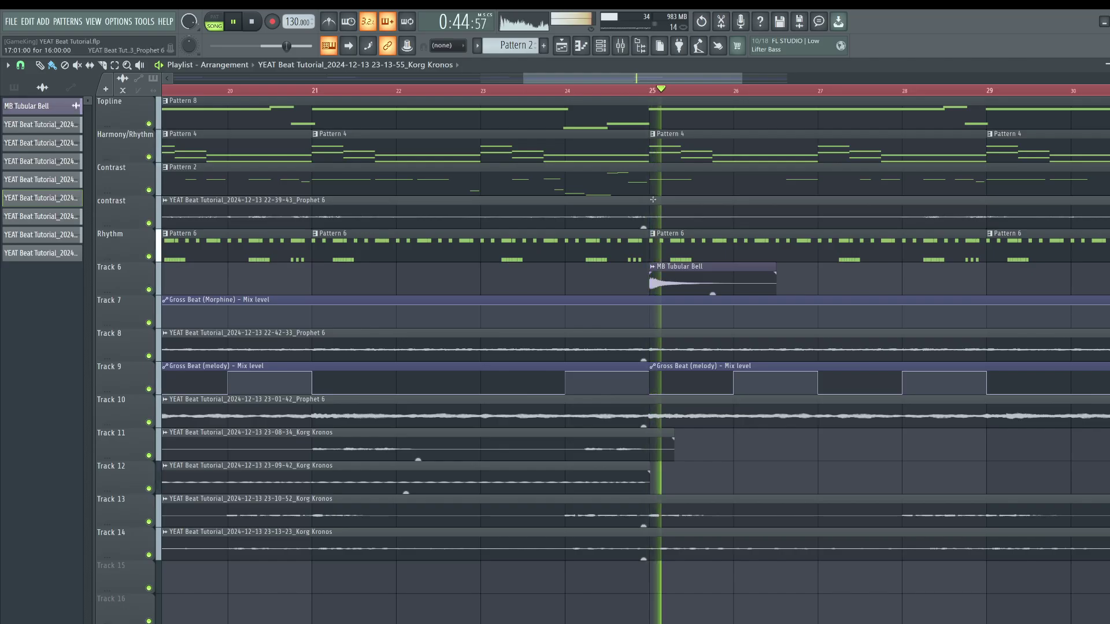
scroll(724, 212, "up", 3)
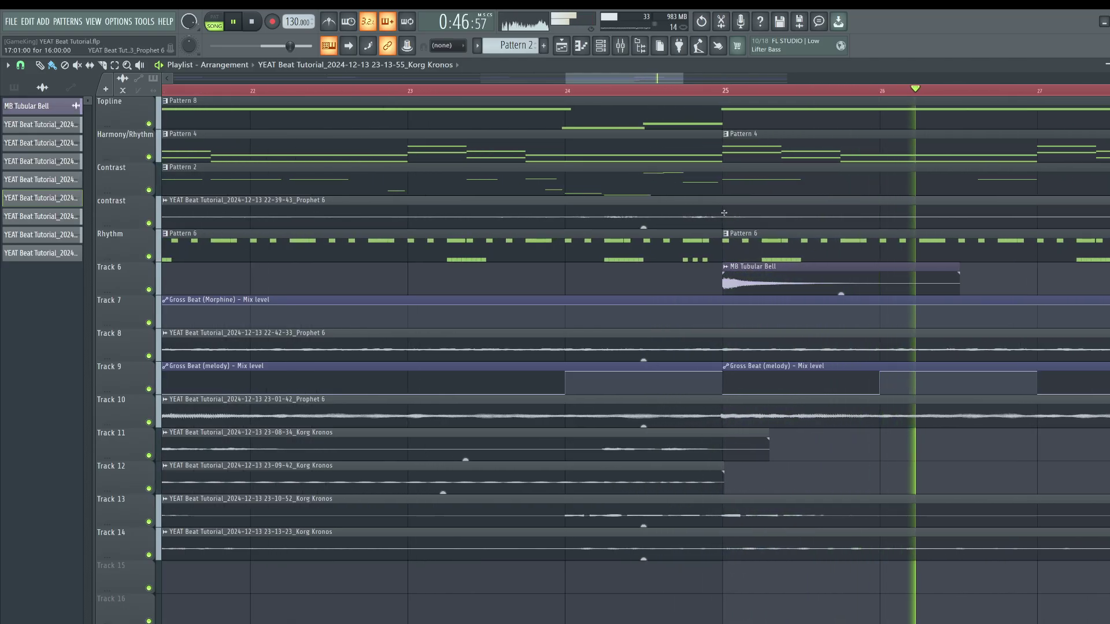
scroll(664, 91, "down", 3)
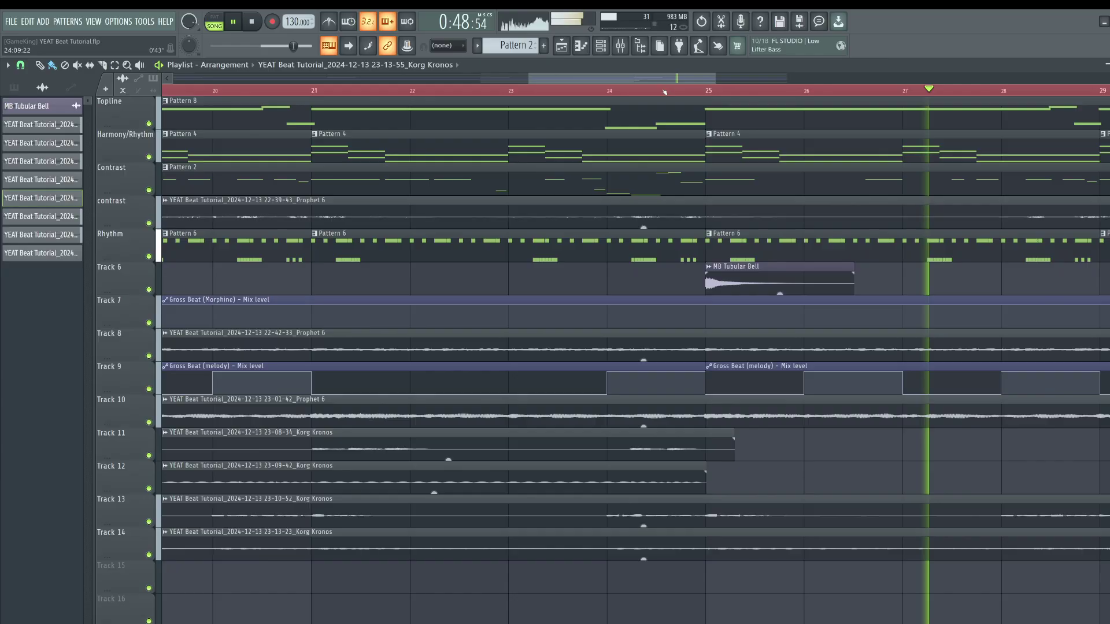
scroll(664, 92, "down", 7)
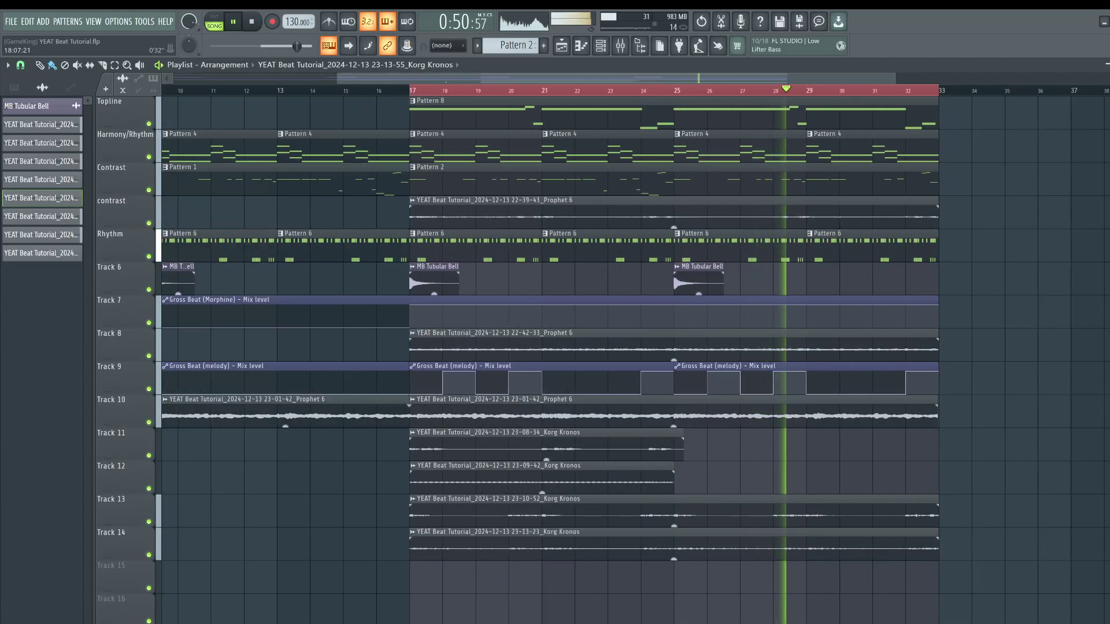
scroll(412, 91, "up", 10)
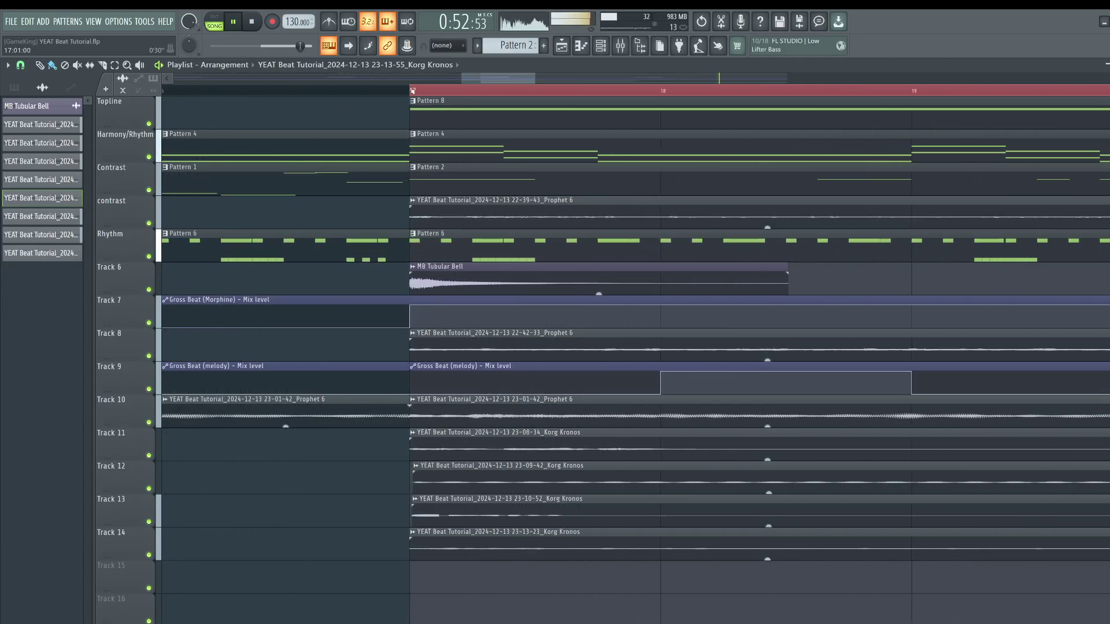
double_click(500, 198)
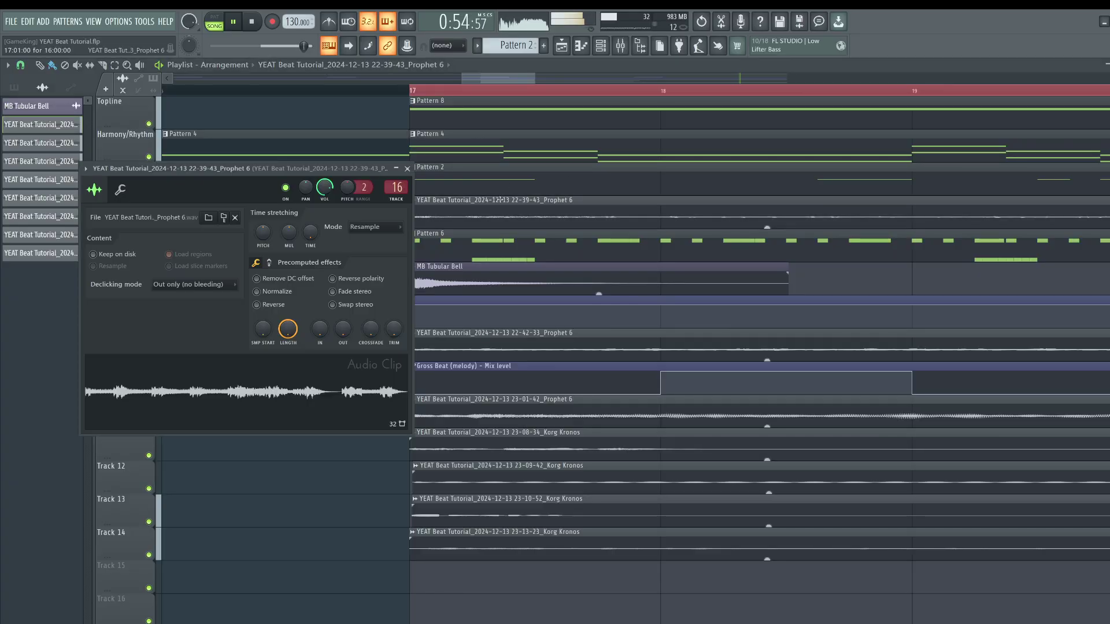
key("F9")
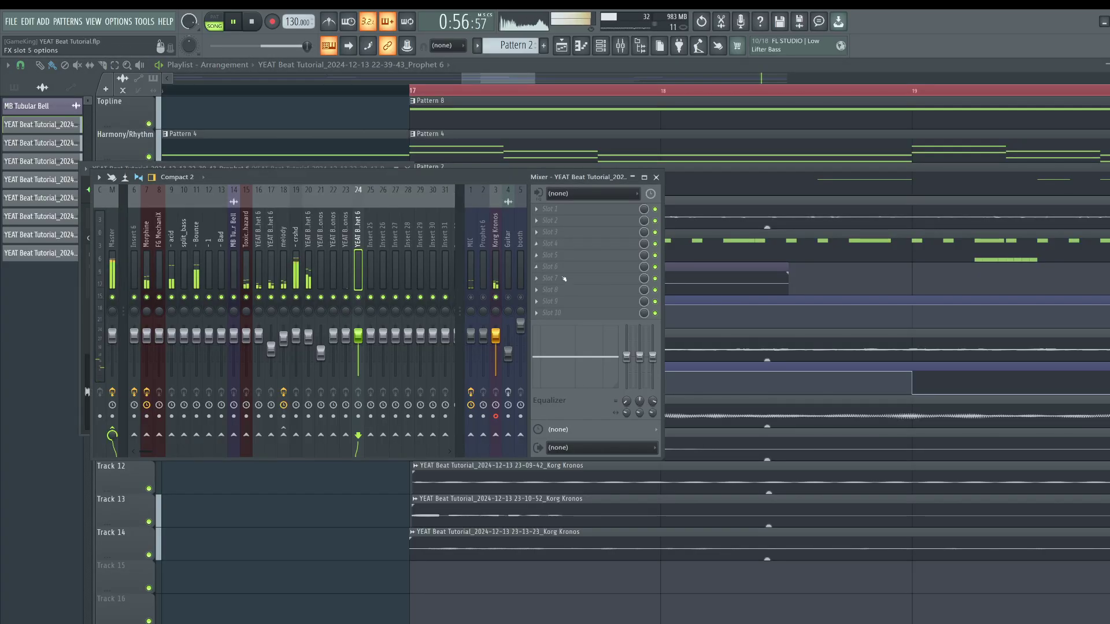
right_click(334, 493)
key("ctrl+s")
- Route the Track 14 Korg Kronos recording to mixer track 25
double_click(499, 533)
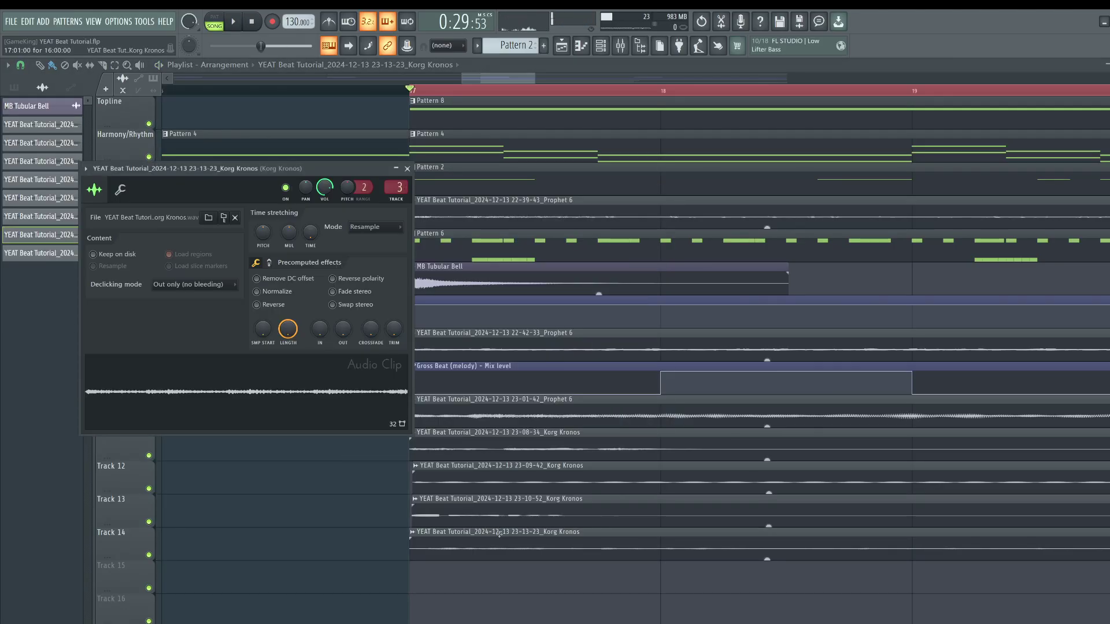
key("F9")
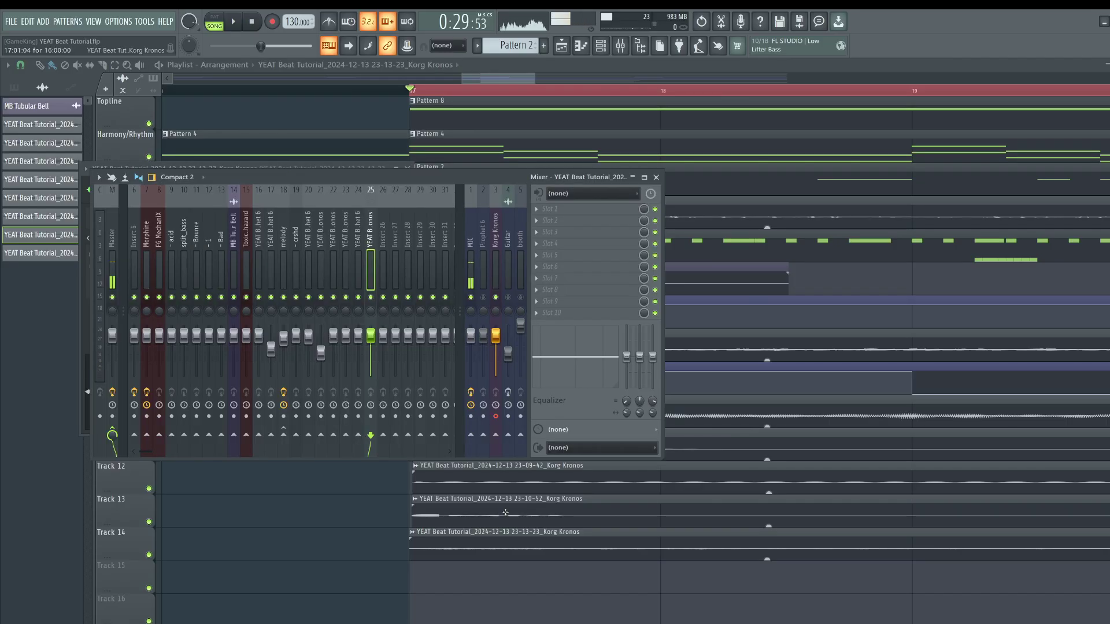
right_click(379, 535)
key("ctrl+s")
- Check the mixer routing of the Track 13 and Track 12 Korg Kronos recordings in their clip settings
double_click(513, 509)
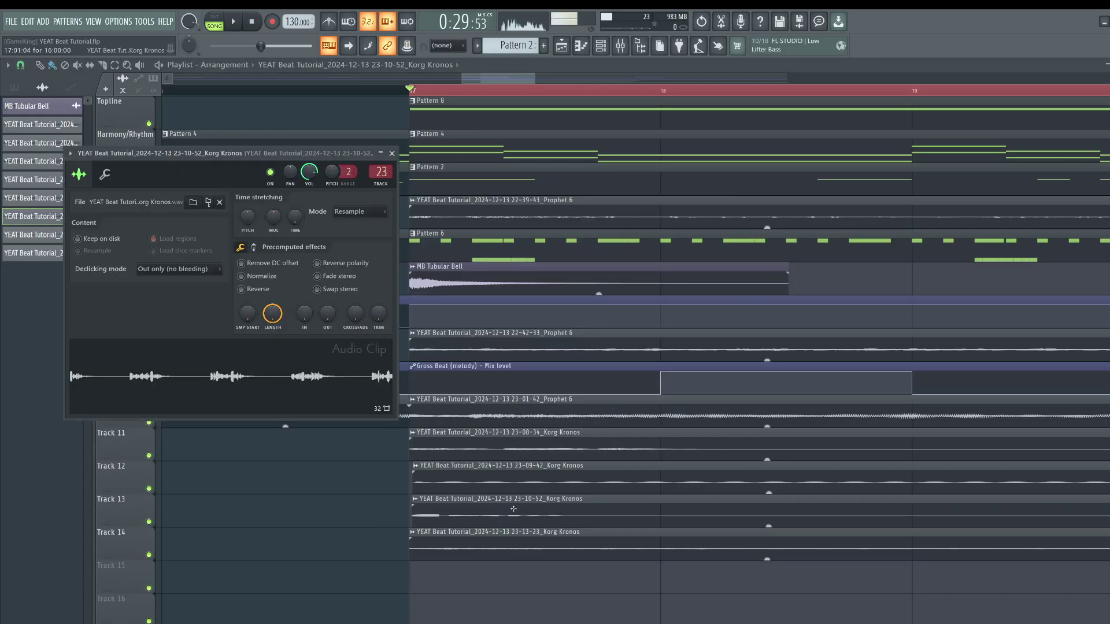
double_click(499, 466)
right_click(310, 492)
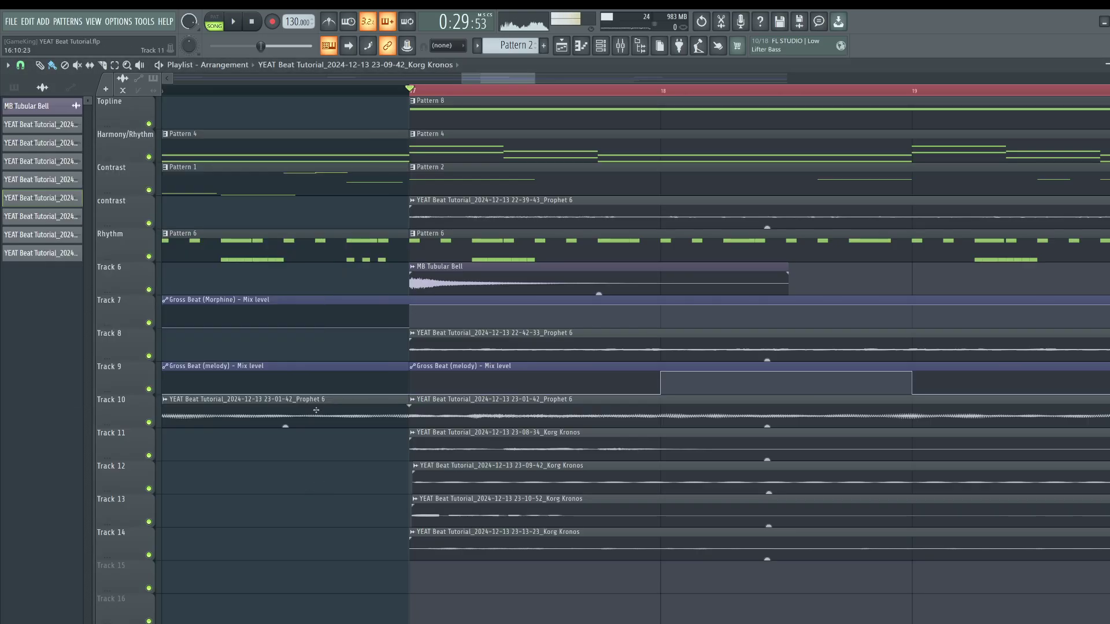
- Clear the time selection over bars 17 to 33 and play the song from the start with the mixer shown
scroll(403, 101, "down", 6)
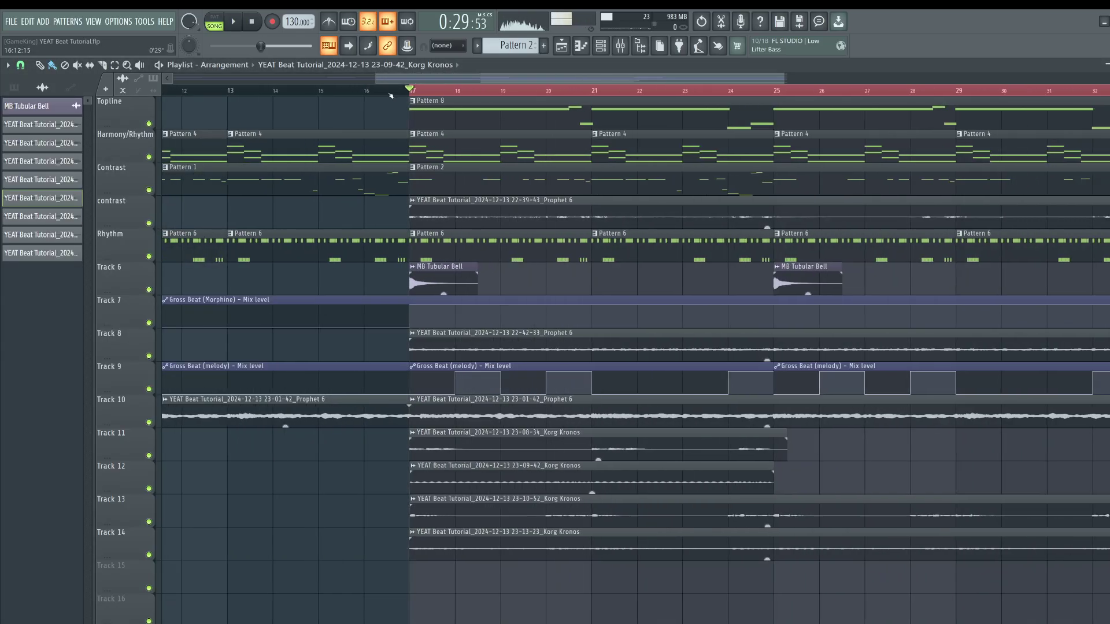
right_click(304, 91)
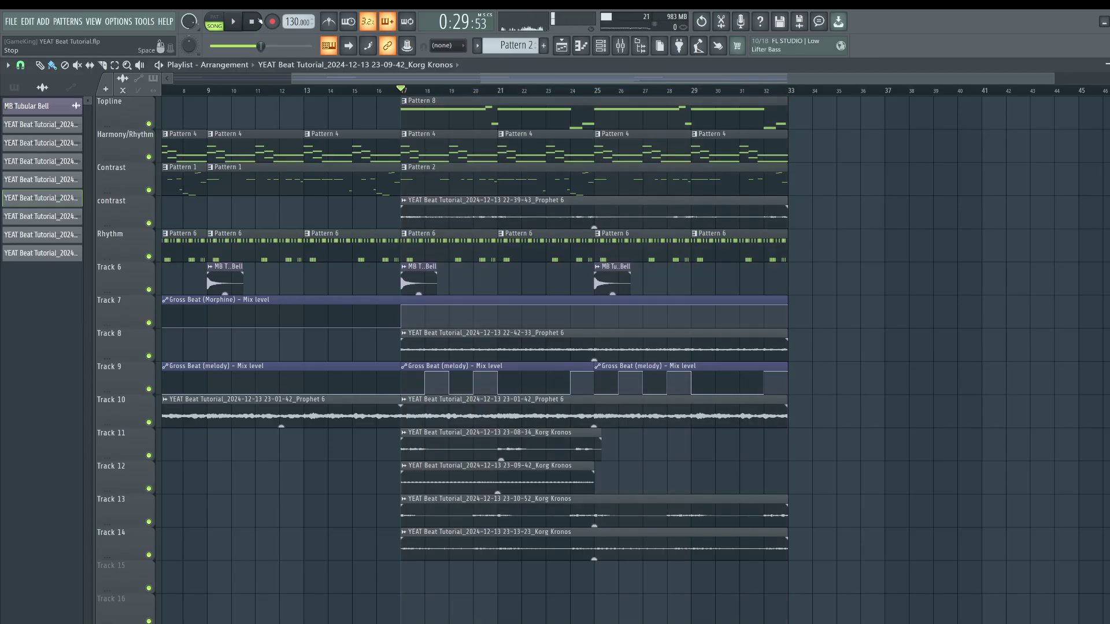
left_click(620, 46)
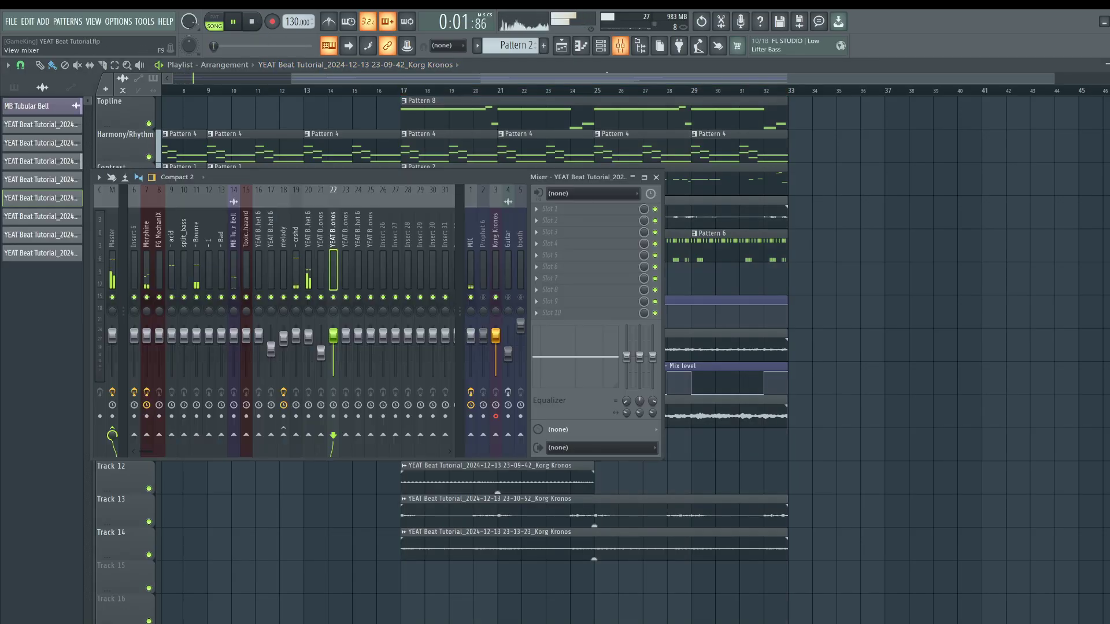
- Try removing the Topline Pattern 8 clip and the Harmony/Rhythm Pattern 4 clips from bar 17 onward
right_click(729, 151)
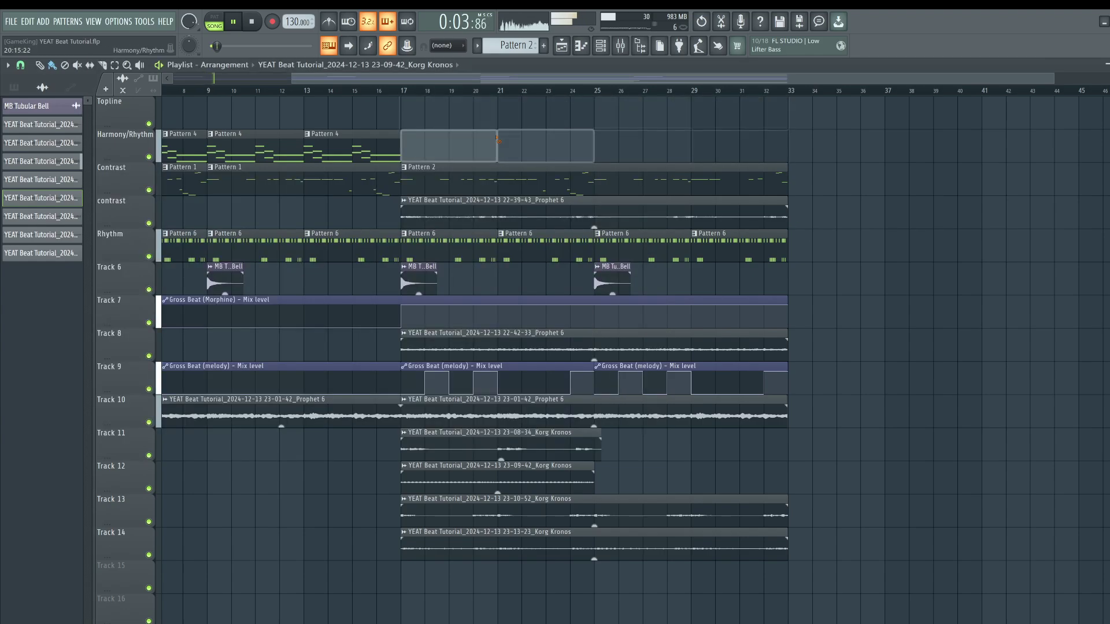
key("ctrl+z")
right_click(739, 151)
right_click(485, 150)
right_click(550, 114)
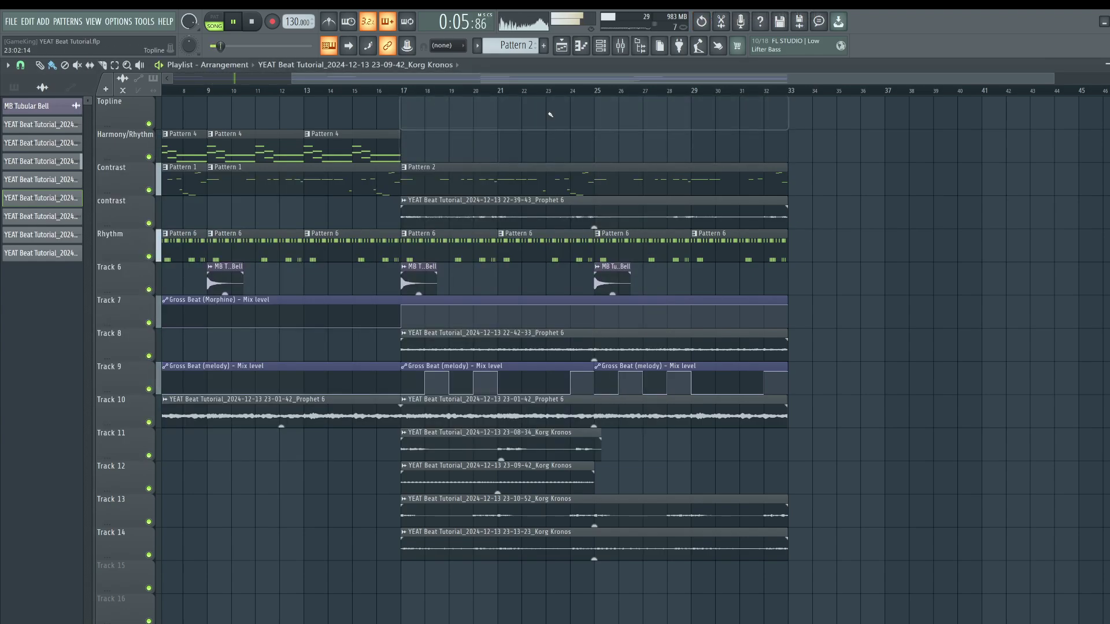
- Play the song from bar 17 and undo the removal of the Pattern 8 and Pattern 4 clips
left_click(404, 91)
key("ctrl+z")
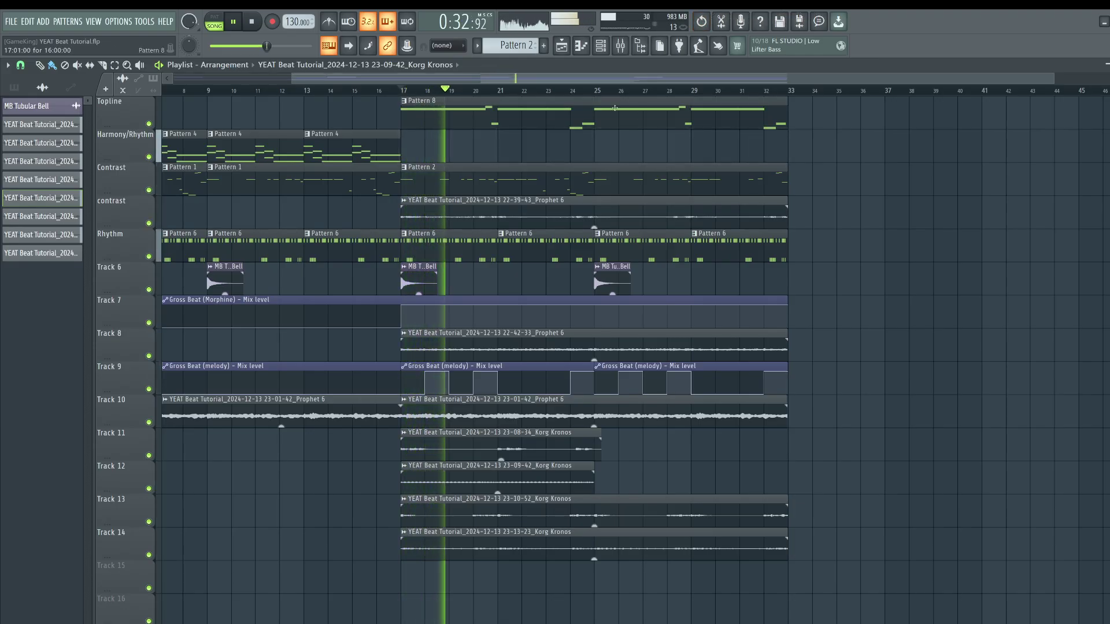
key("ctrl+z")
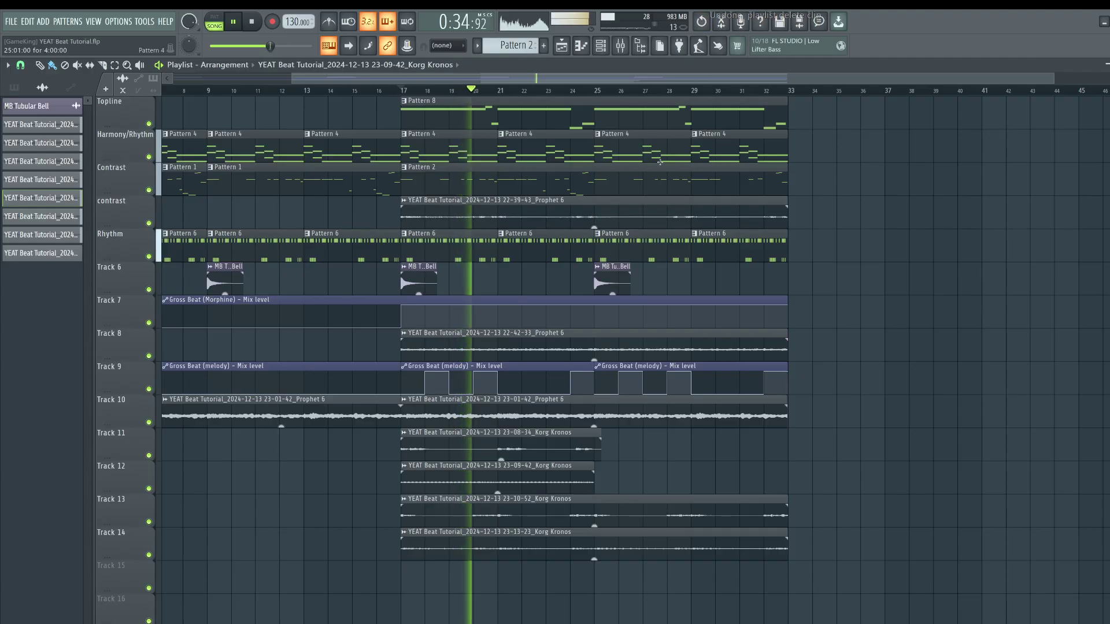
- Try removing the Harmony/Rhythm Pattern 4 clips from bars 17 to 25 and trimming the Topline Pattern 8 clip to start at bar 25
right_click(525, 152)
right_click(477, 153)
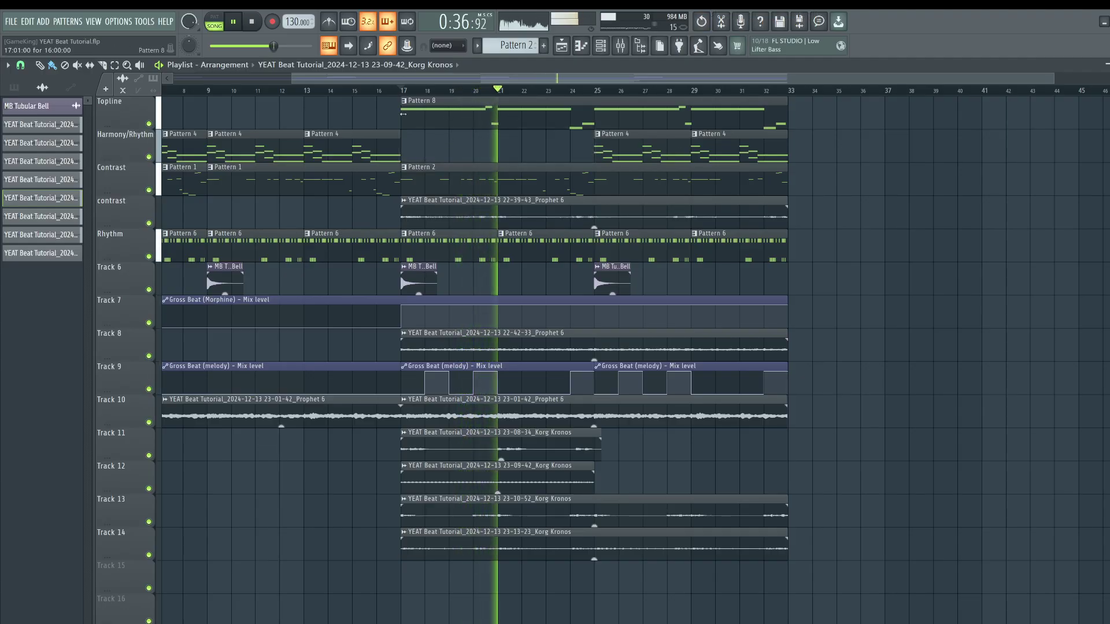
left_click_drag(403, 116, 595, 121)
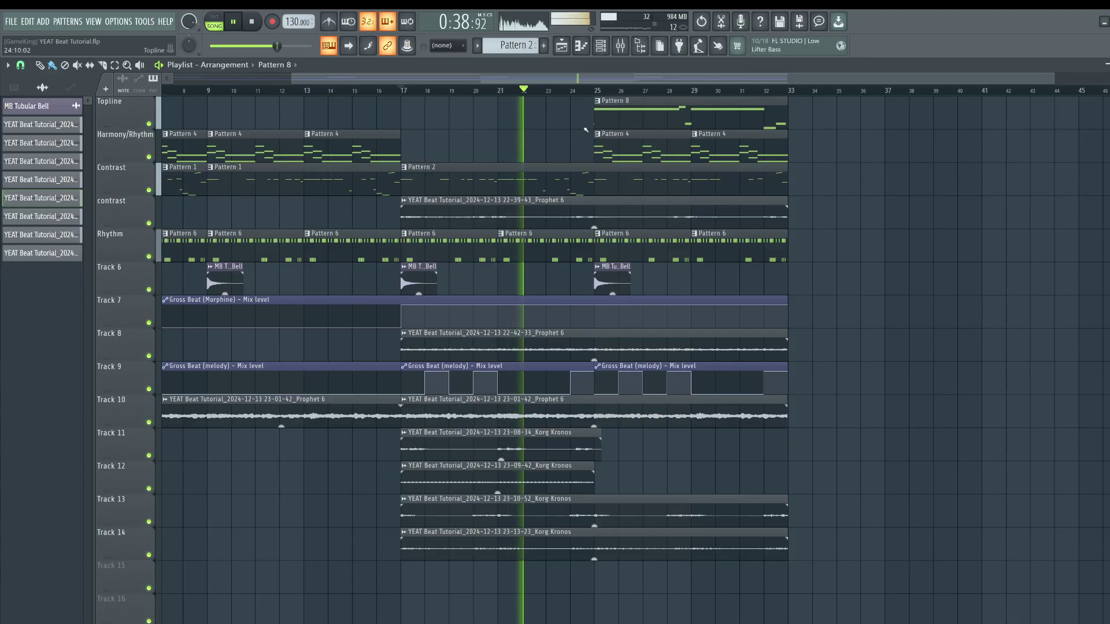
key("ctrl+z")
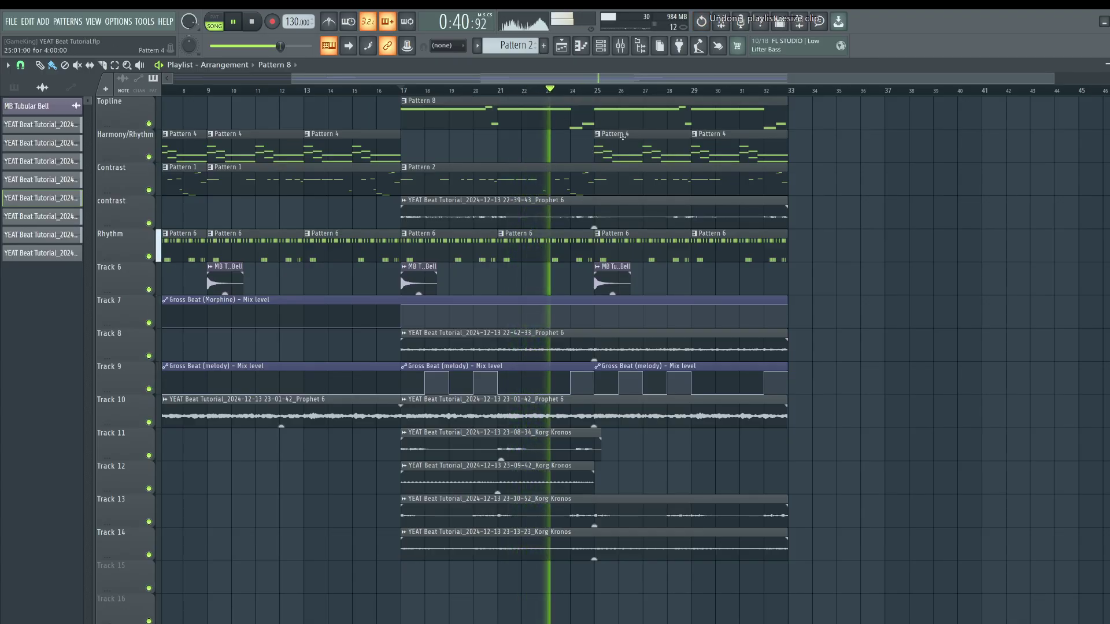
key("ctrl+z")
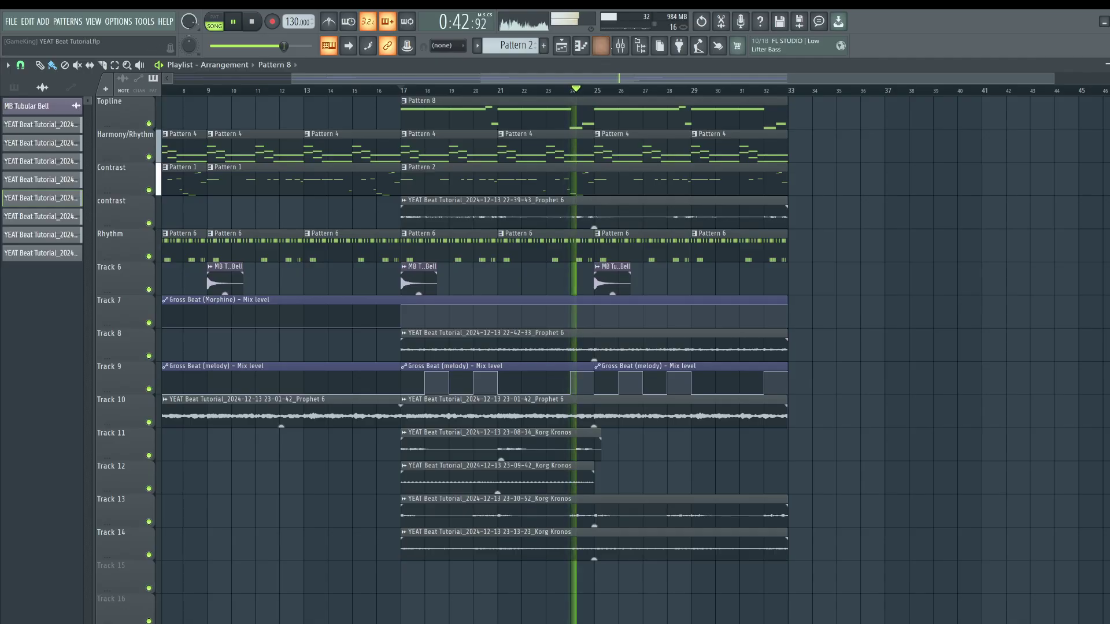
- Check the Morphine track in the mixer and play the full arrangement from the start
key("F9")
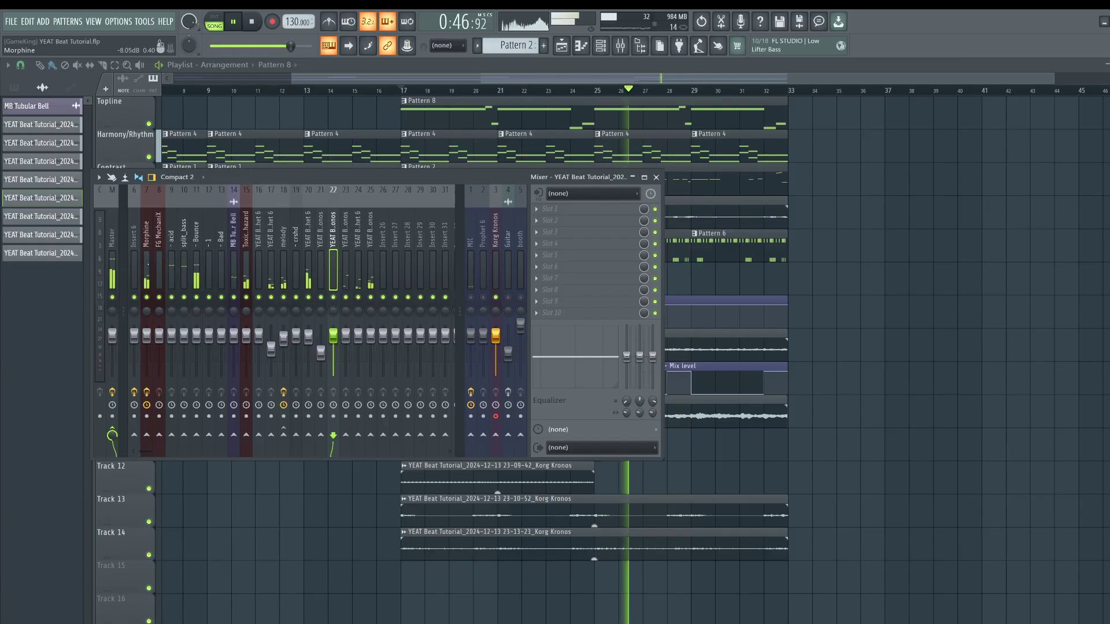
left_click(148, 264)
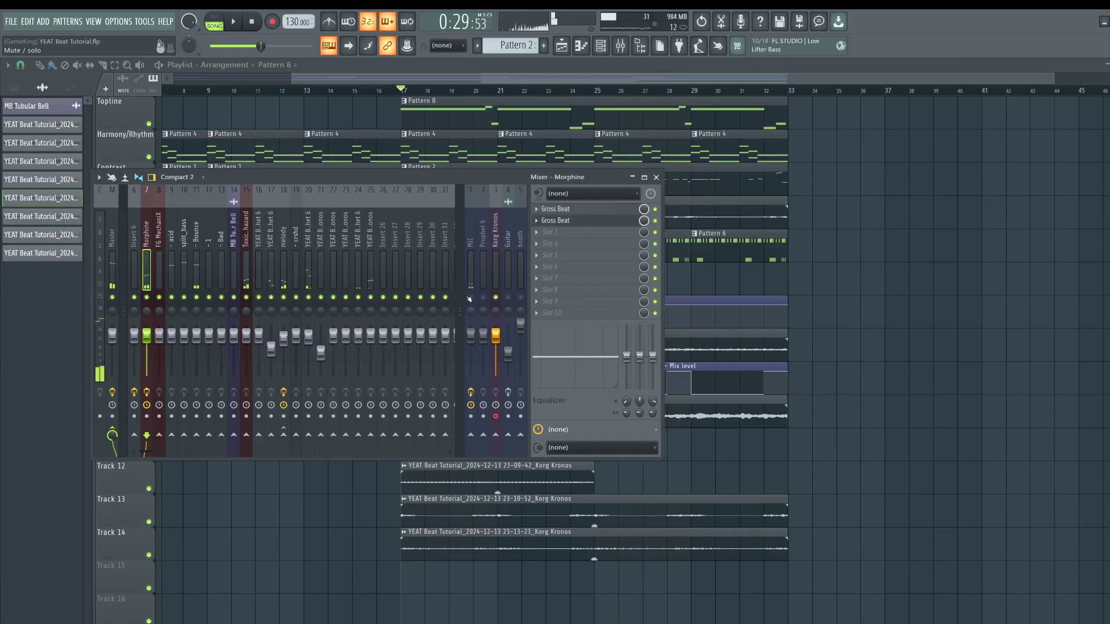
key("F9")
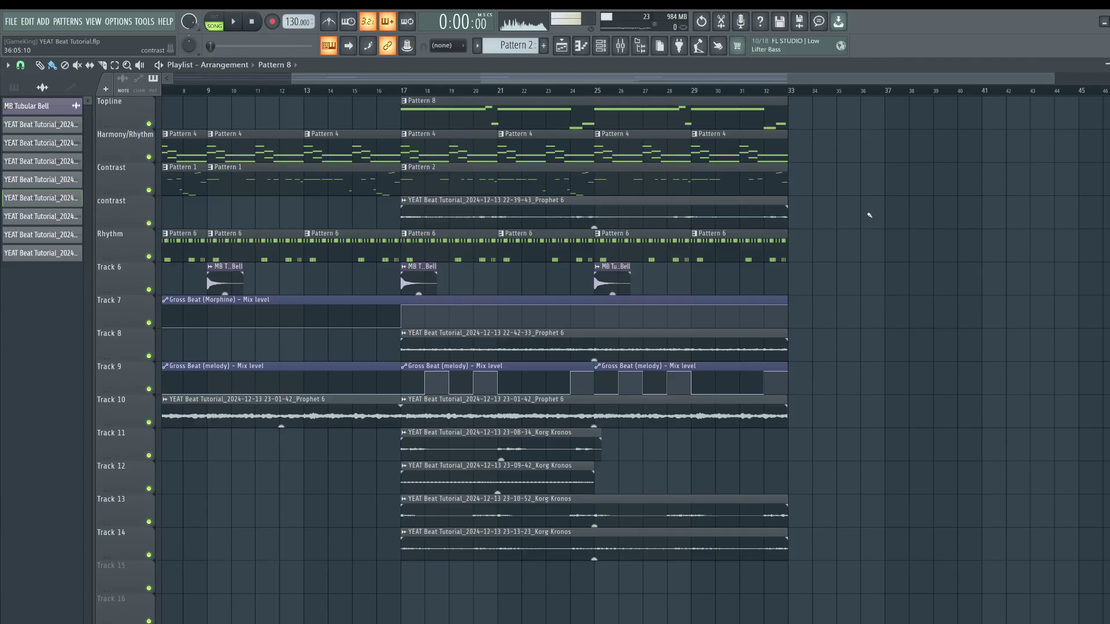
left_click(627, 44)
key("F9")
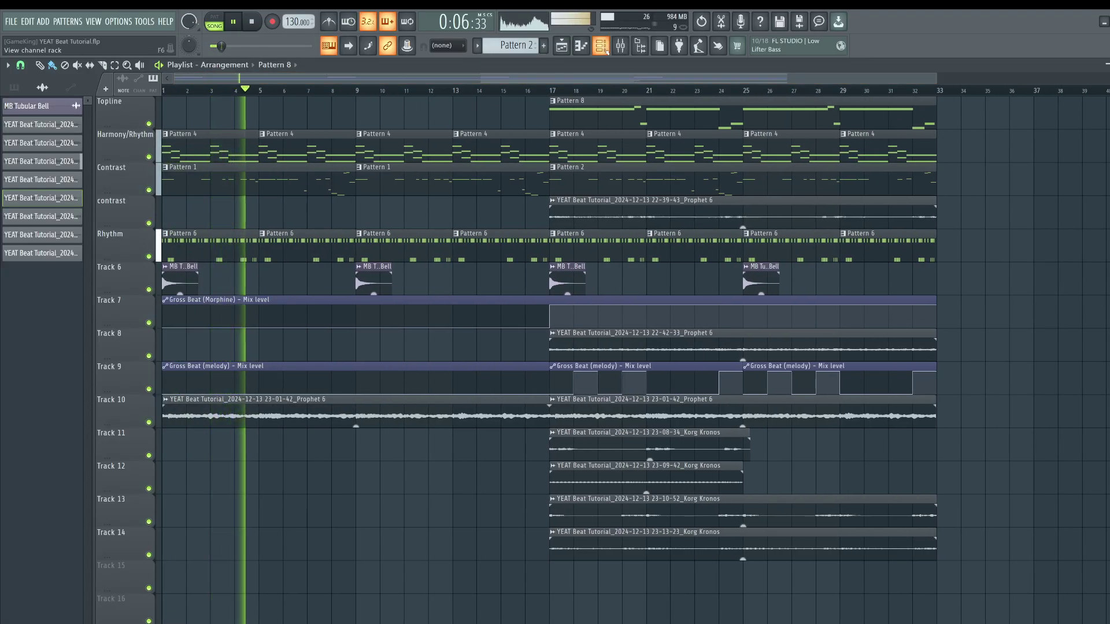
- Review the channel rack and the Fruity WaveShaper on the Master mixer track, and close the open windows
key("F6")
left_click_drag(516, 45, 516, 51)
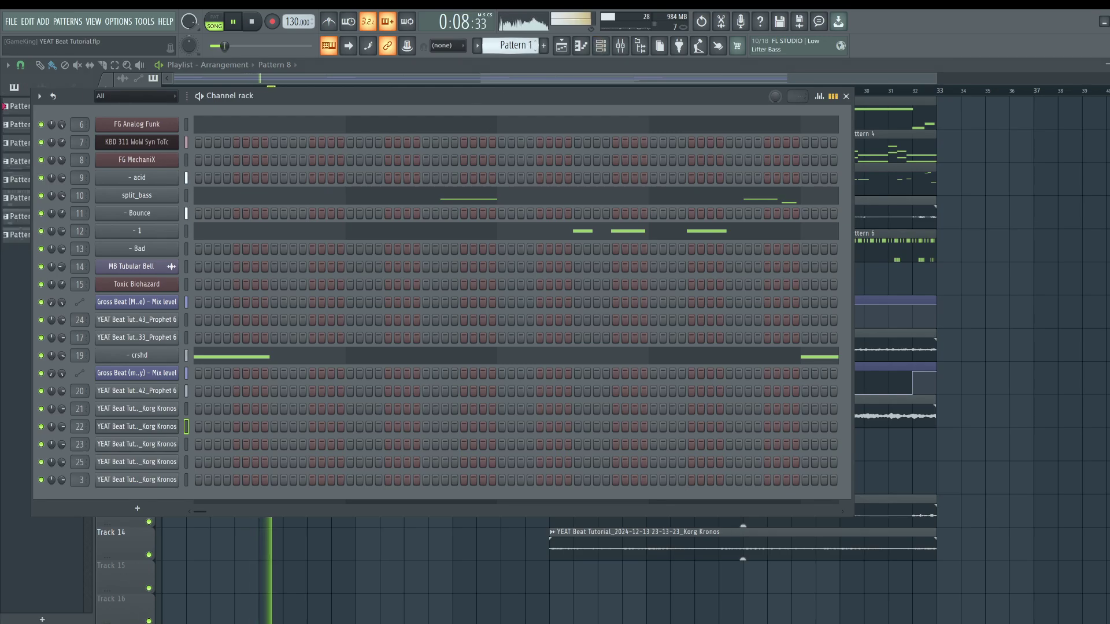
left_click(620, 46)
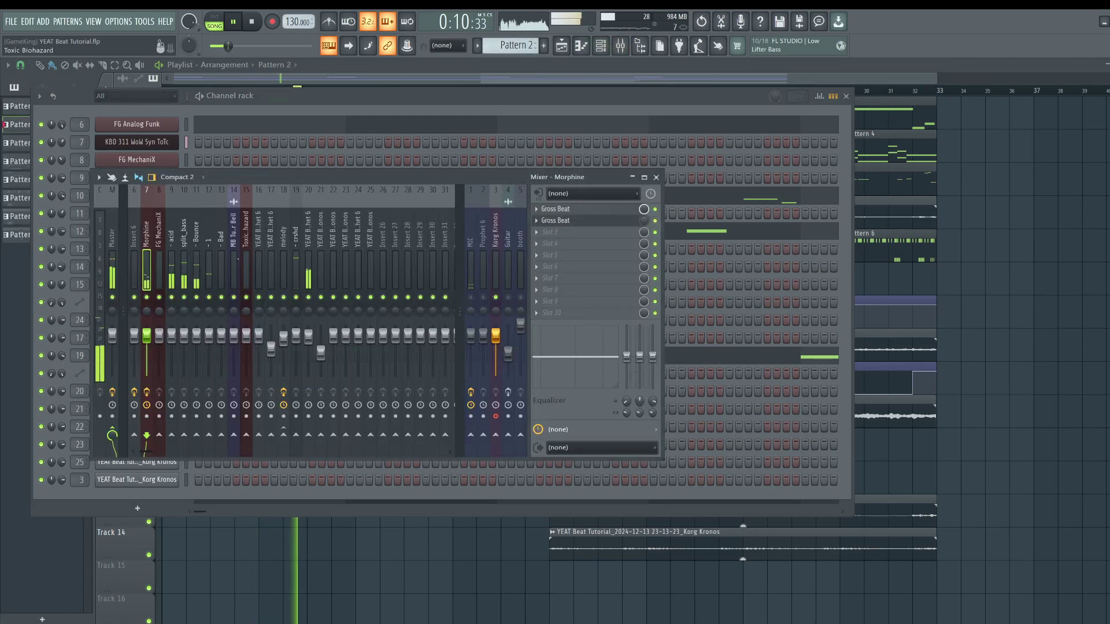
left_click(134, 268)
left_click(113, 261)
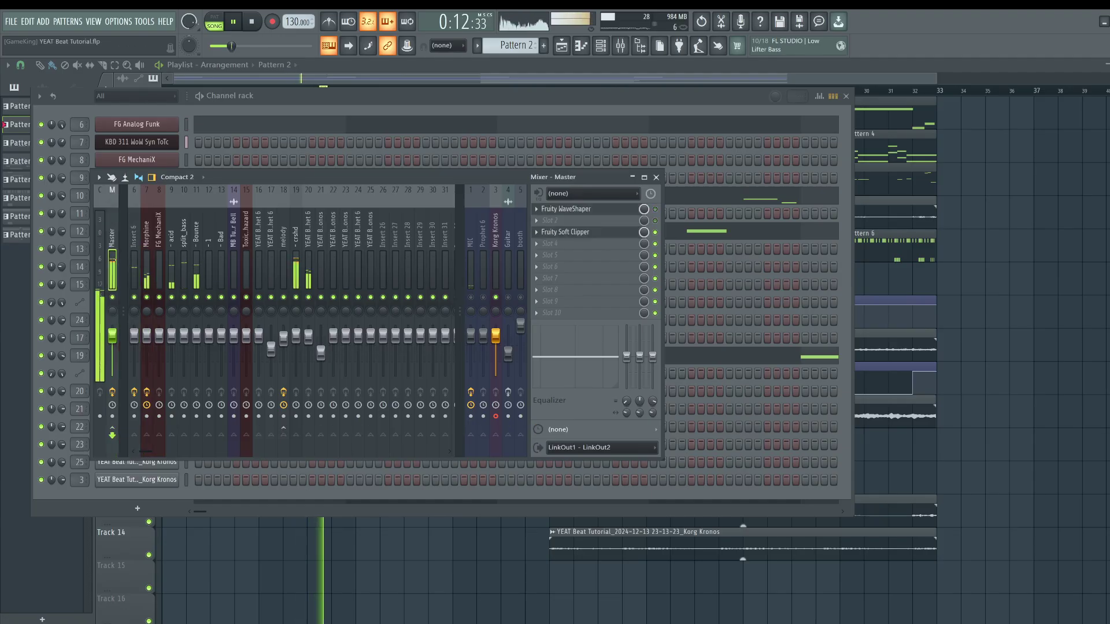
left_click(587, 210)
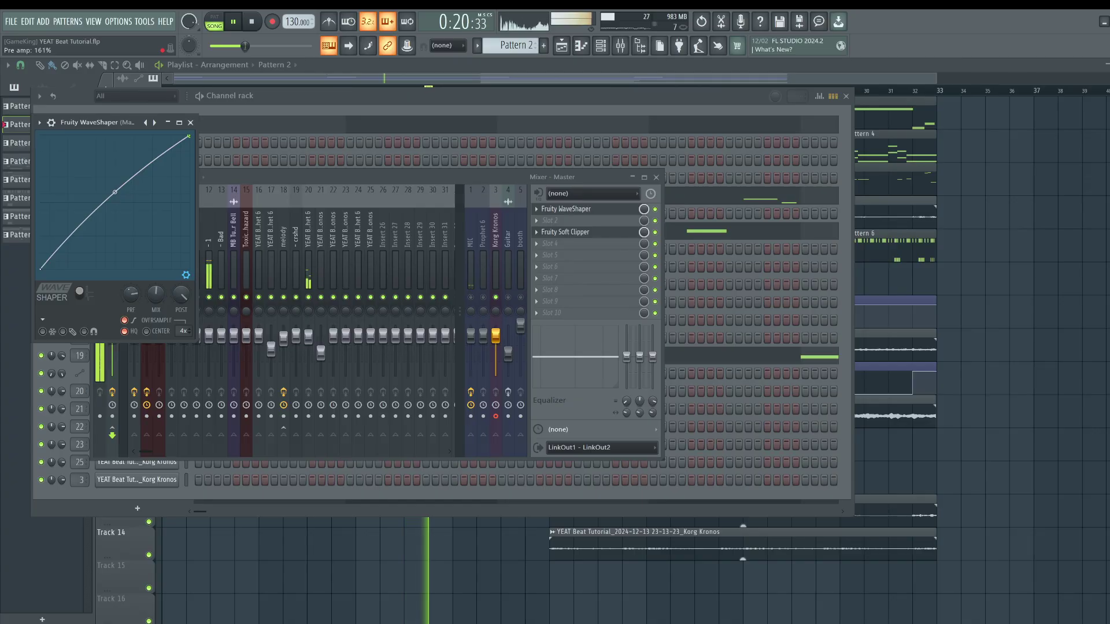
key("F12")
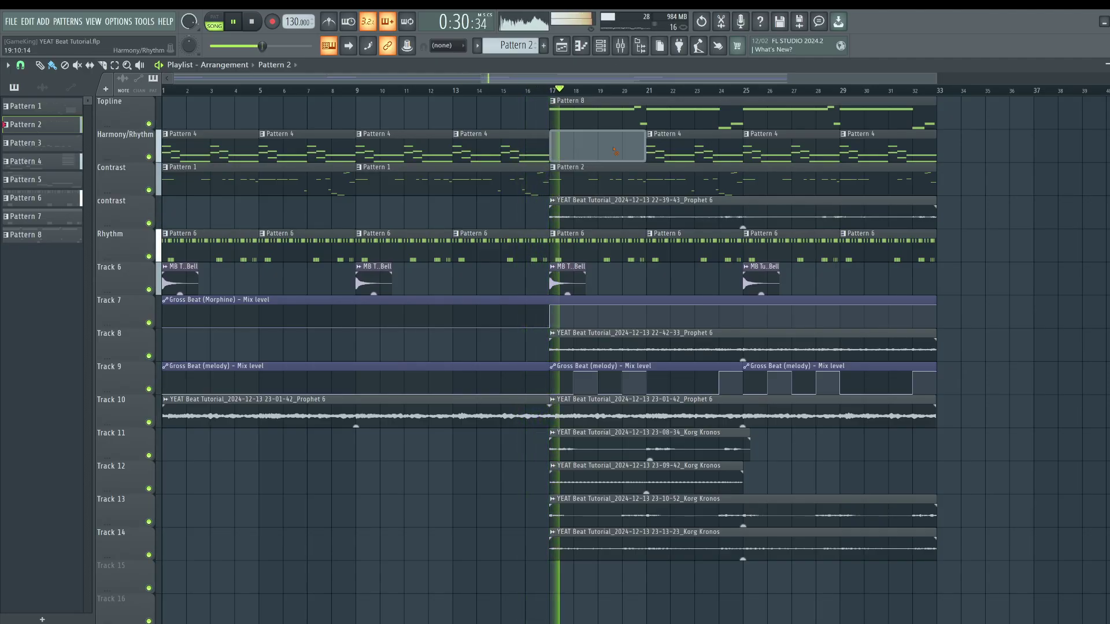
- Try removing the Harmony/Rhythm Pattern 4 clips at bars 17 and 21
right_click(590, 150)
right_click(671, 149)
key("ctrl+z")
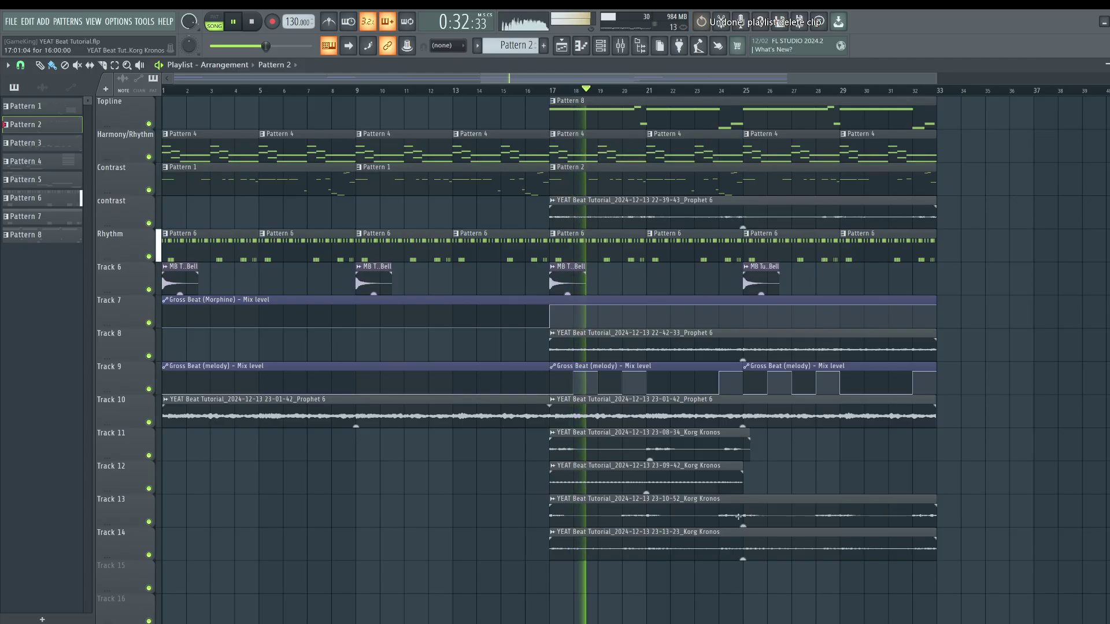
- Lower the clip gain of the Prophet 6 recordings starting at bar 17 on Track 10 and Track 8
left_click_drag(742, 426, 742, 456)
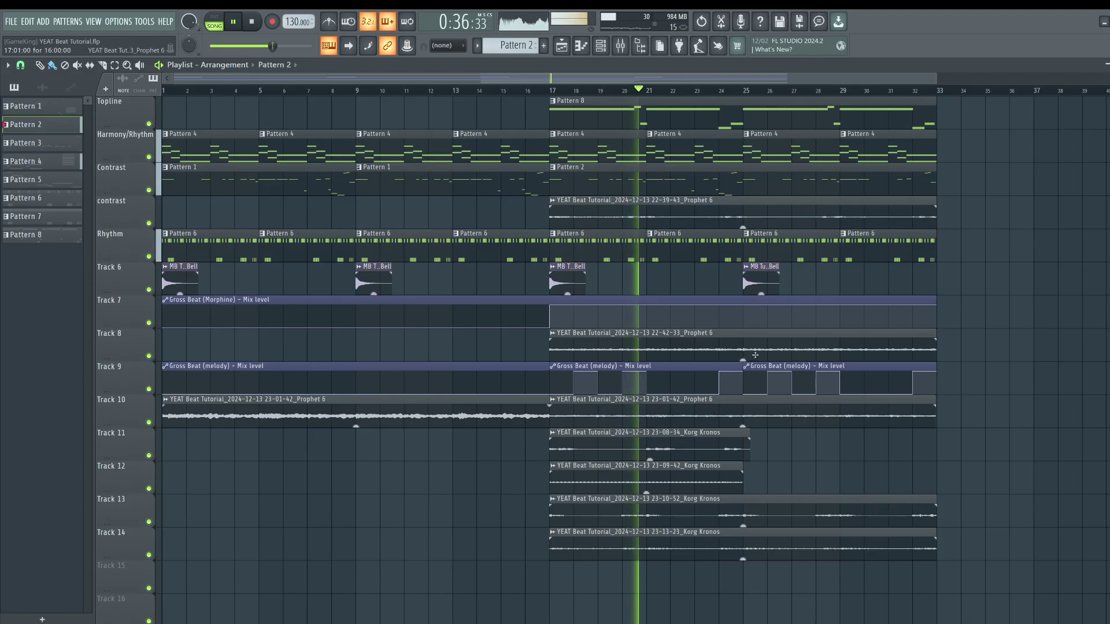
left_click_drag(742, 359, 742, 393)
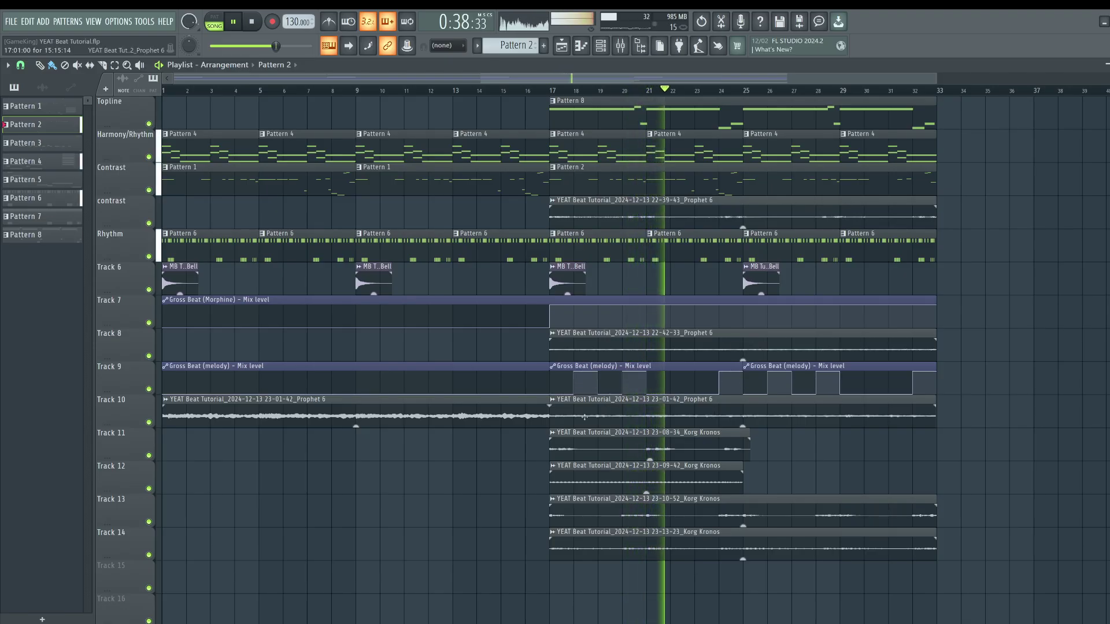
- Try a gain of -10.8 dB on the Track 10 Prophet 6 clip at bar 1 and listen from the start
left_click_drag(356, 426, 356, 445)
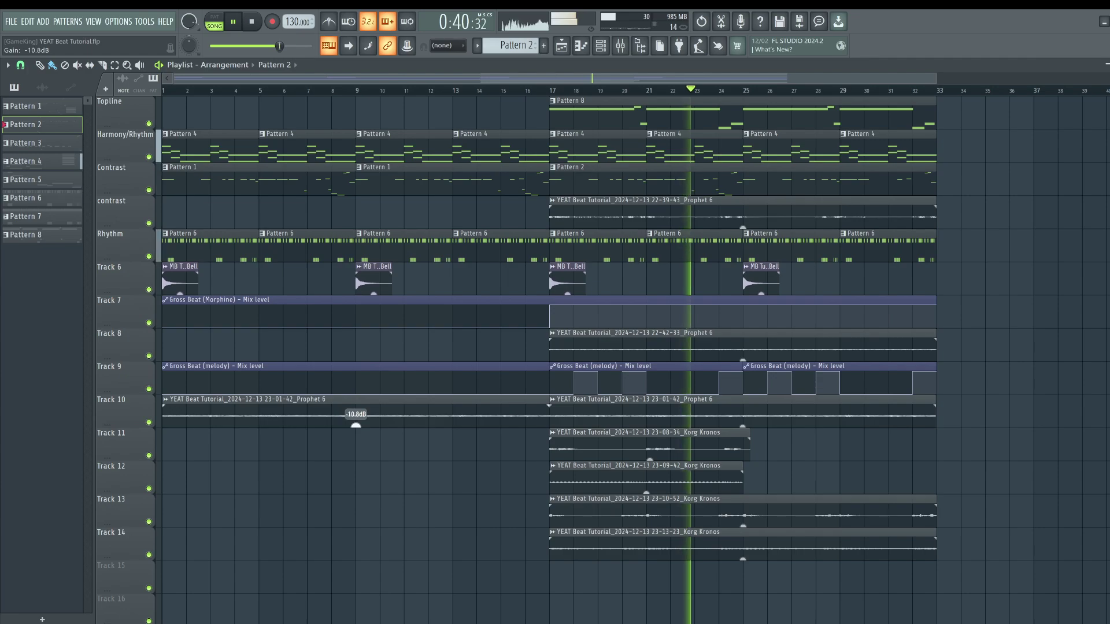
key("space")
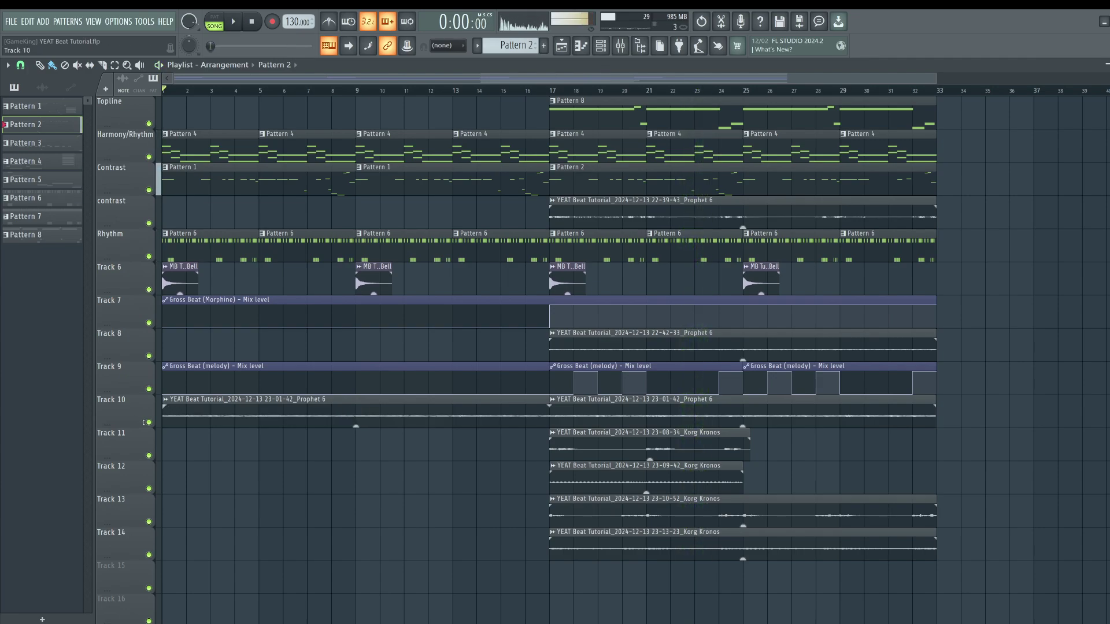
key("space")
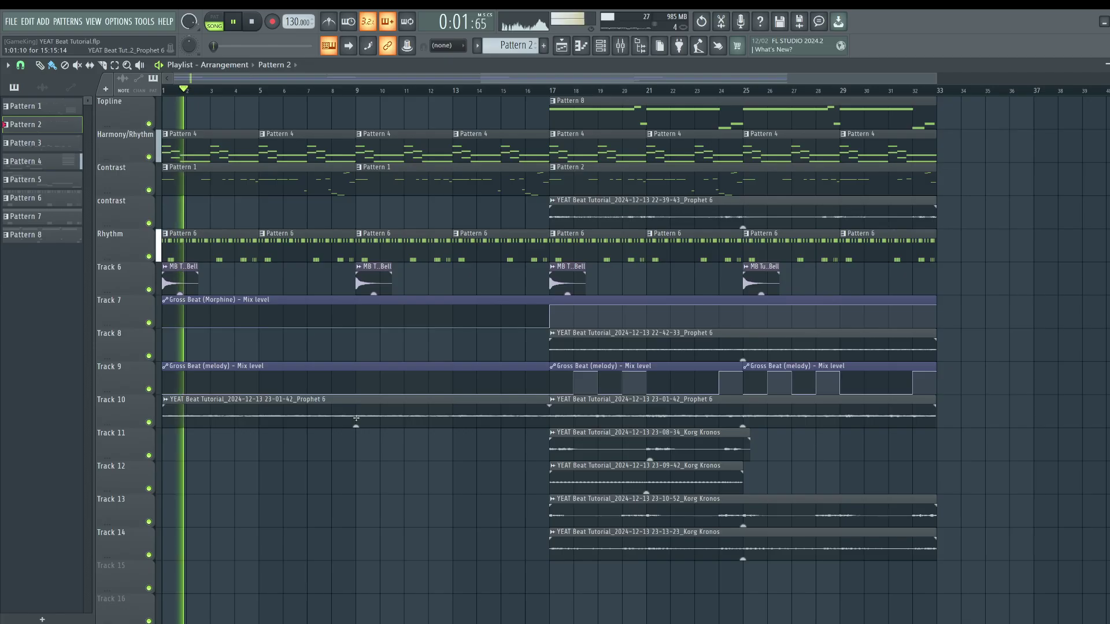
key("ctrl+z")
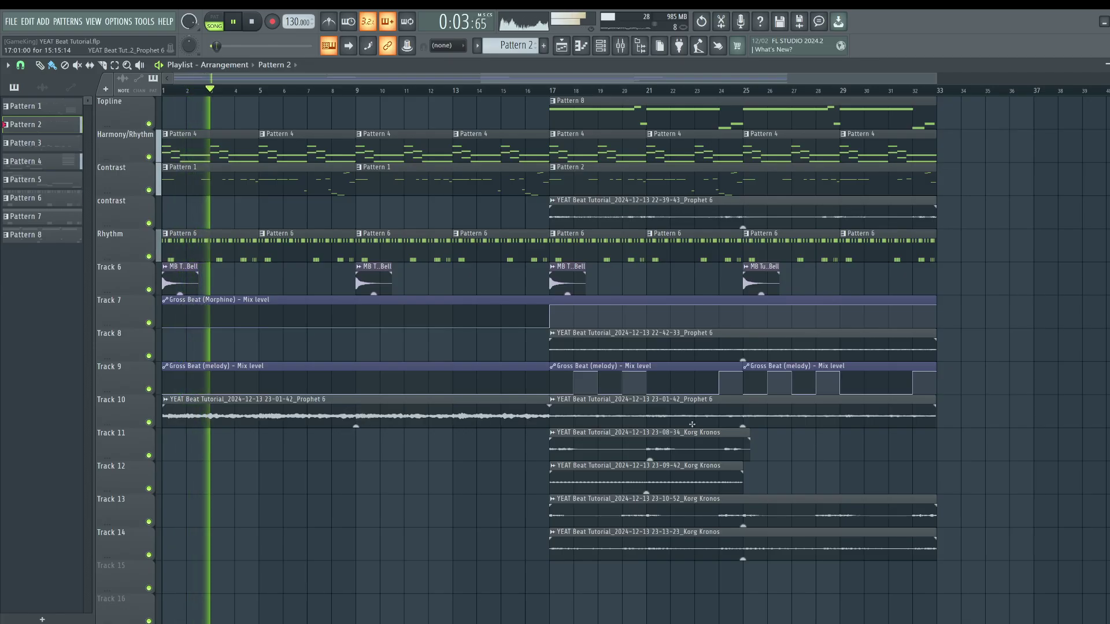
- Audition Track 8 and Track 14 in solo from bar 17 and set the Track 14 Korg Kronos clip gain to -3.2 dB
key("space")
left_click(149, 356, "ctrl")
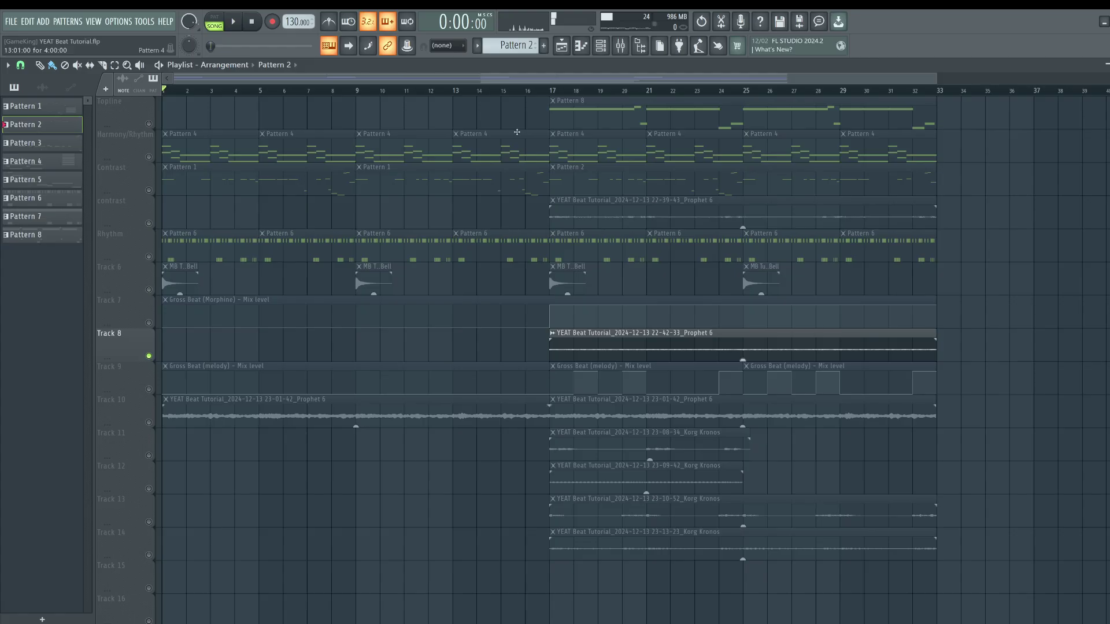
key("space")
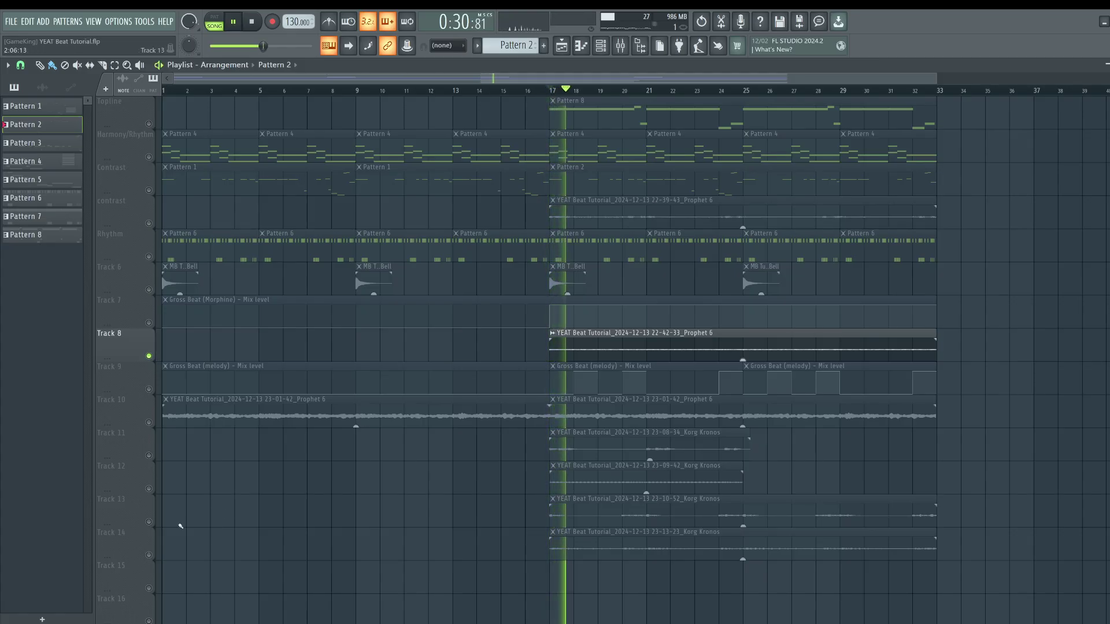
left_click(149, 555, "ctrl")
key("space")
key("space")
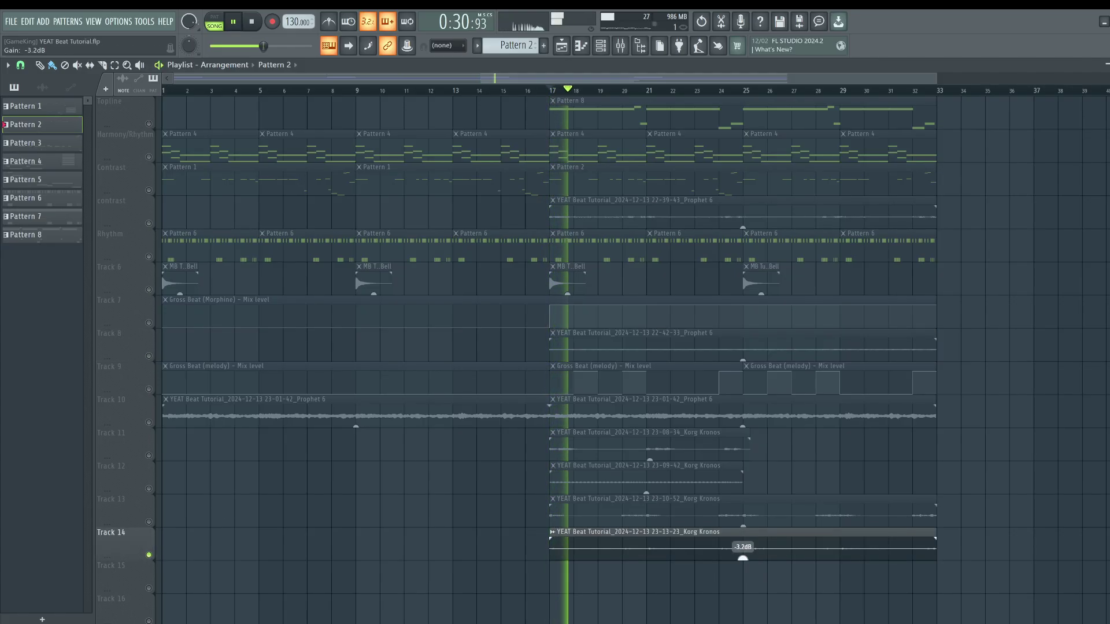
- Audition Tracks 12, 11, 10, 8 and the contrast recording one after another in solo from bar 17
right_click(138, 515)
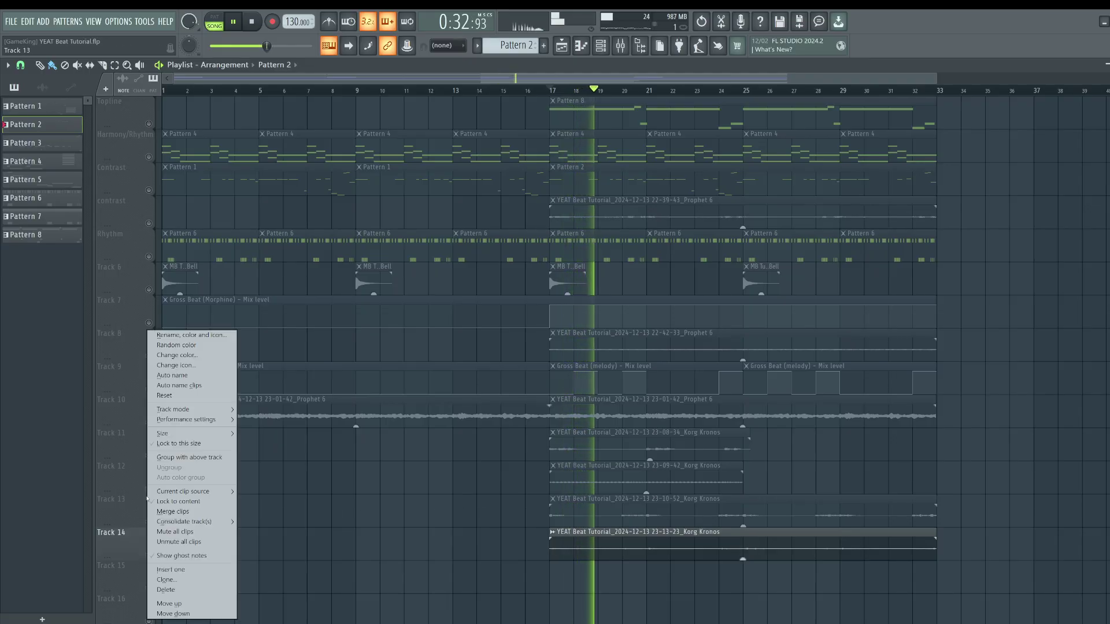
left_click(138, 489)
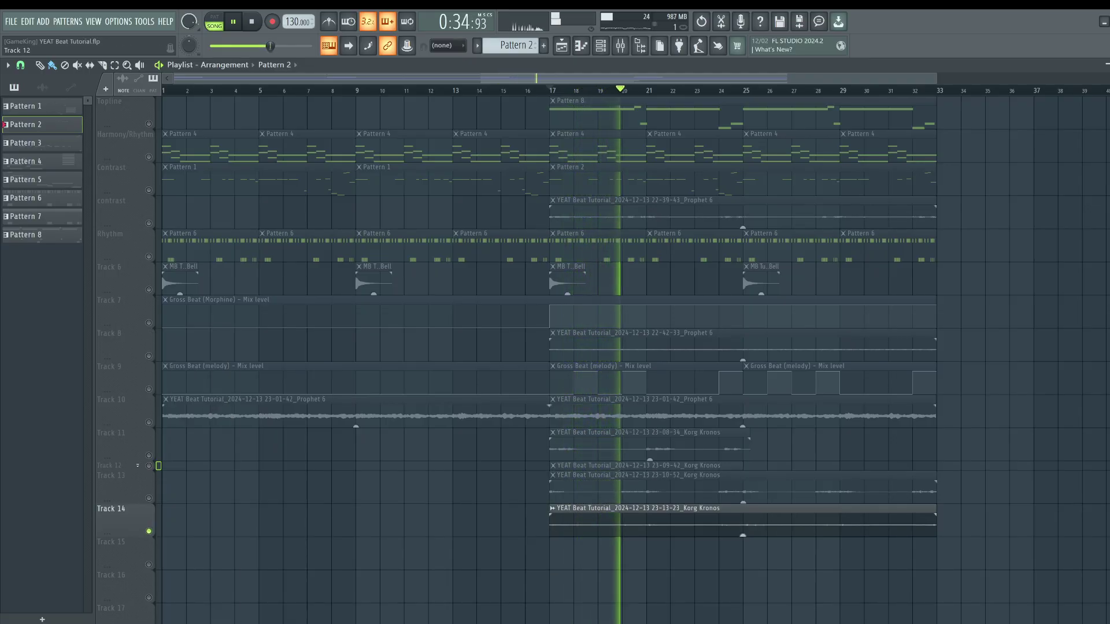
right_click(149, 469)
right_click(148, 488)
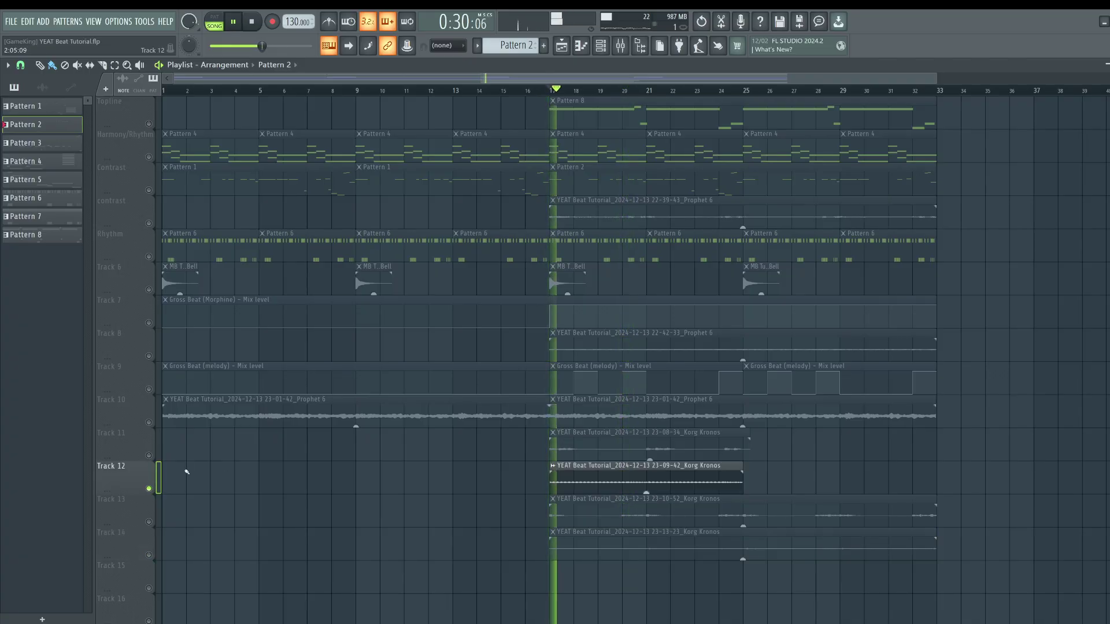
right_click(148, 456)
right_click(149, 423)
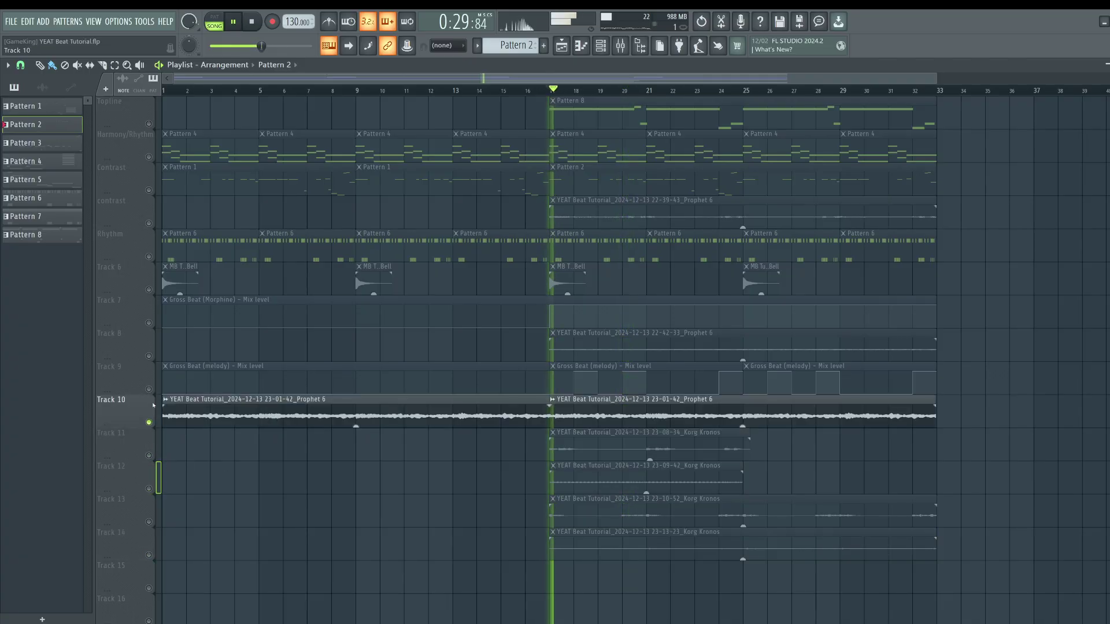
right_click(148, 356)
right_click(148, 223)
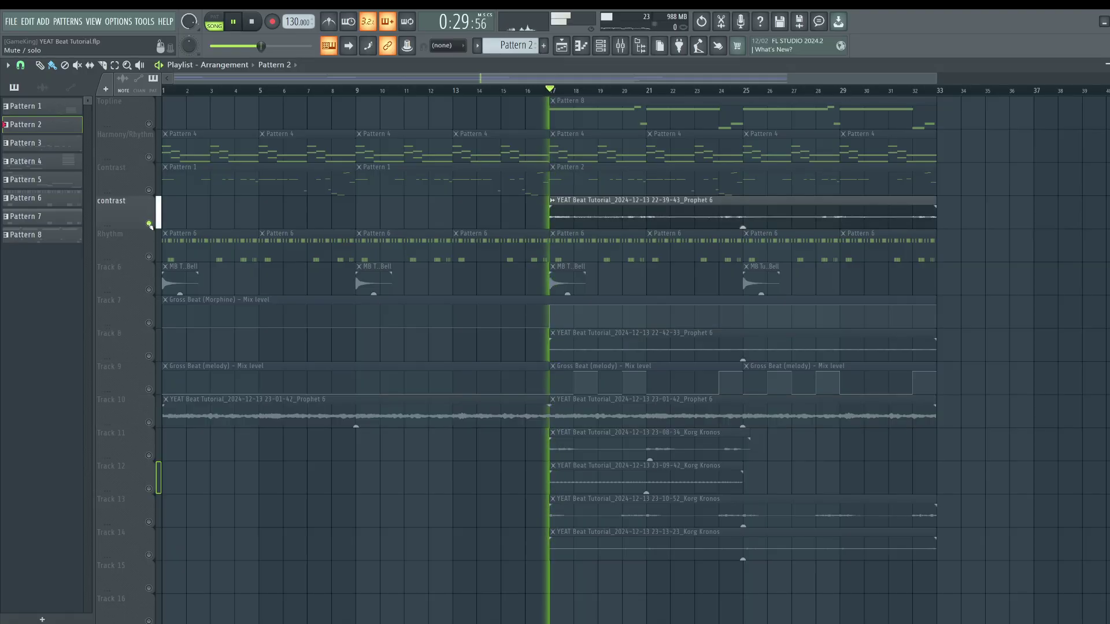
- Lower the gain of the contrast track's Prophet 6 clip, unsolo the track and play all tracks from bar 17
left_click_drag(743, 226, 743, 231)
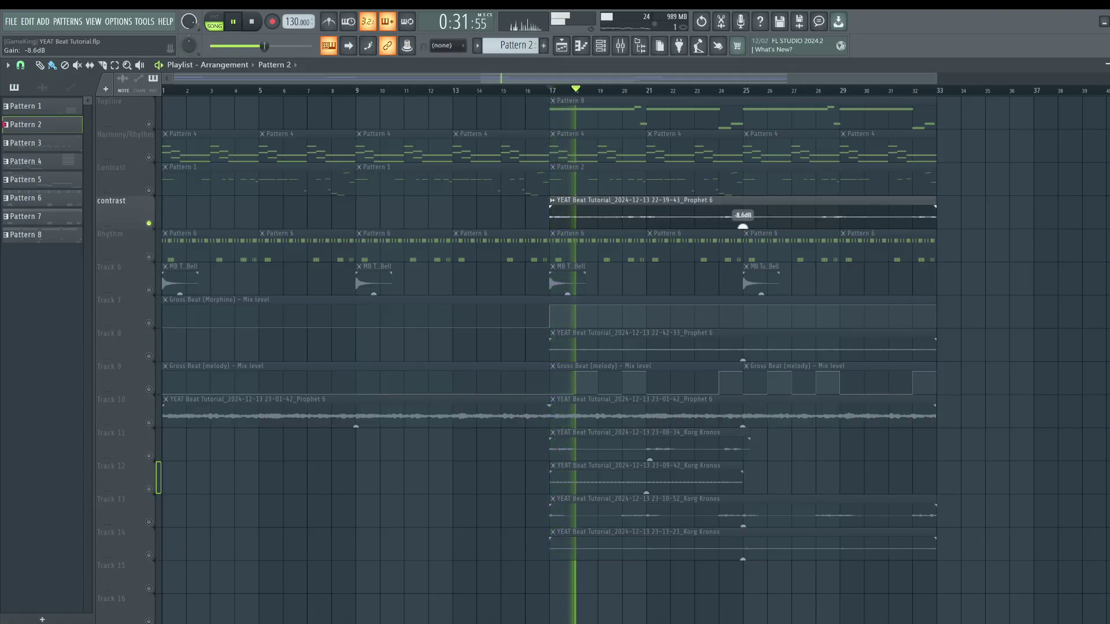
key("space")
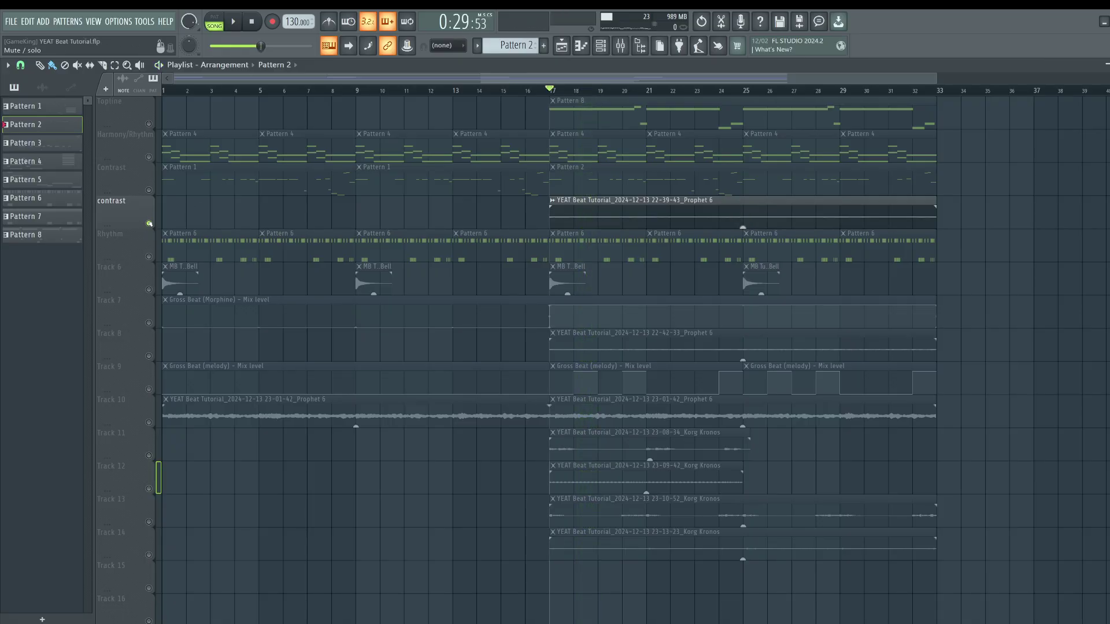
right_click(148, 223)
right_click(148, 223)
right_click(148, 223)
key("space")
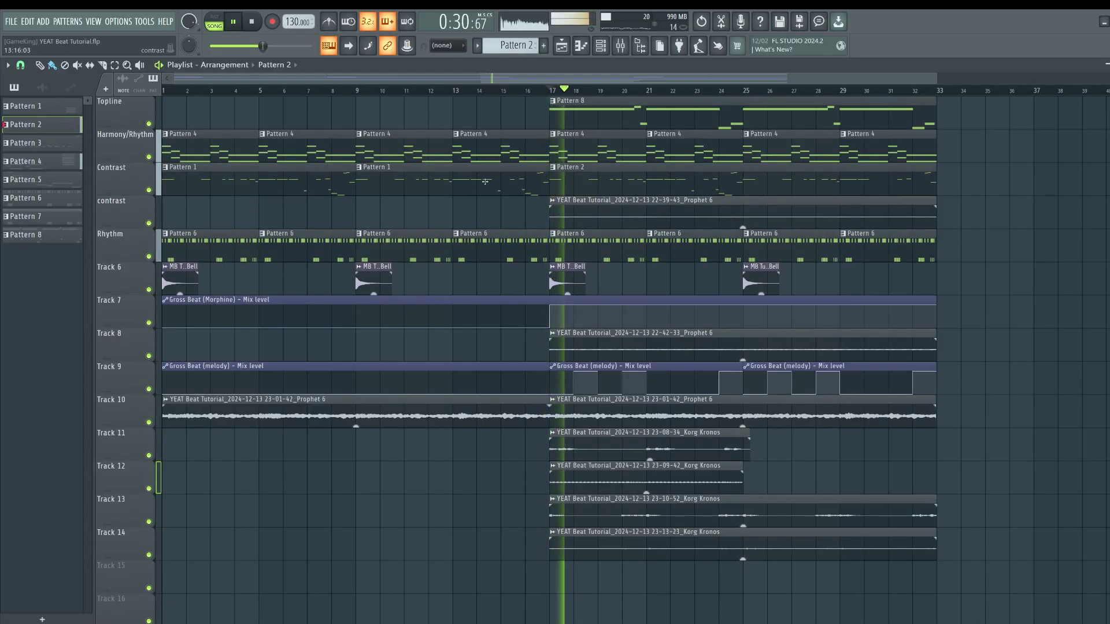
- Save the project while the song plays from the start and show the channel rack and mixer
left_click(251, 23)
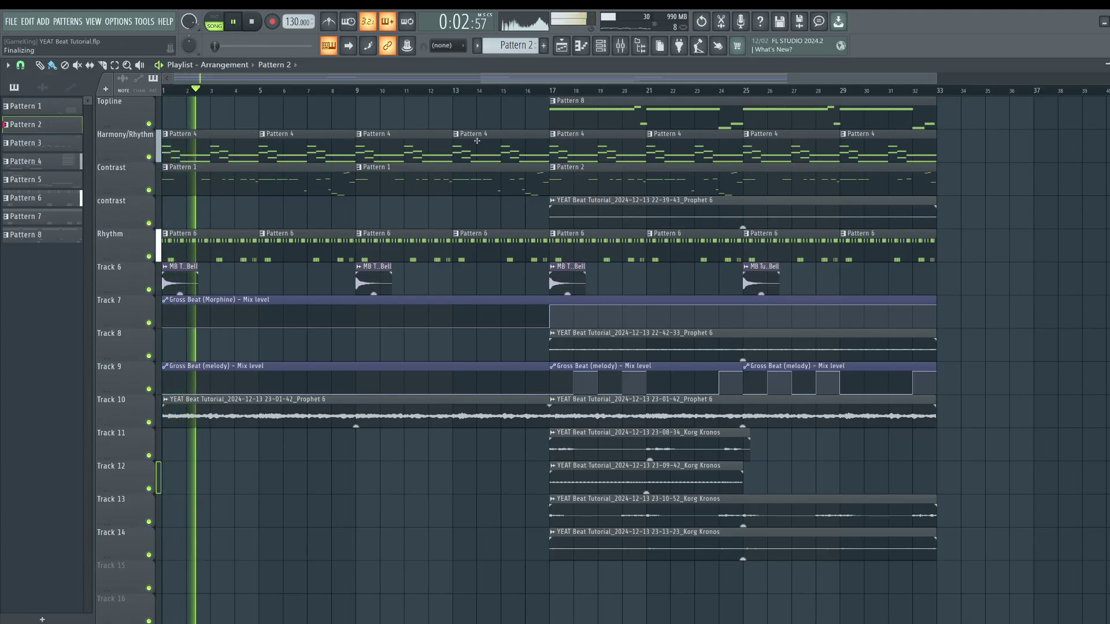
key("ctrl+s")
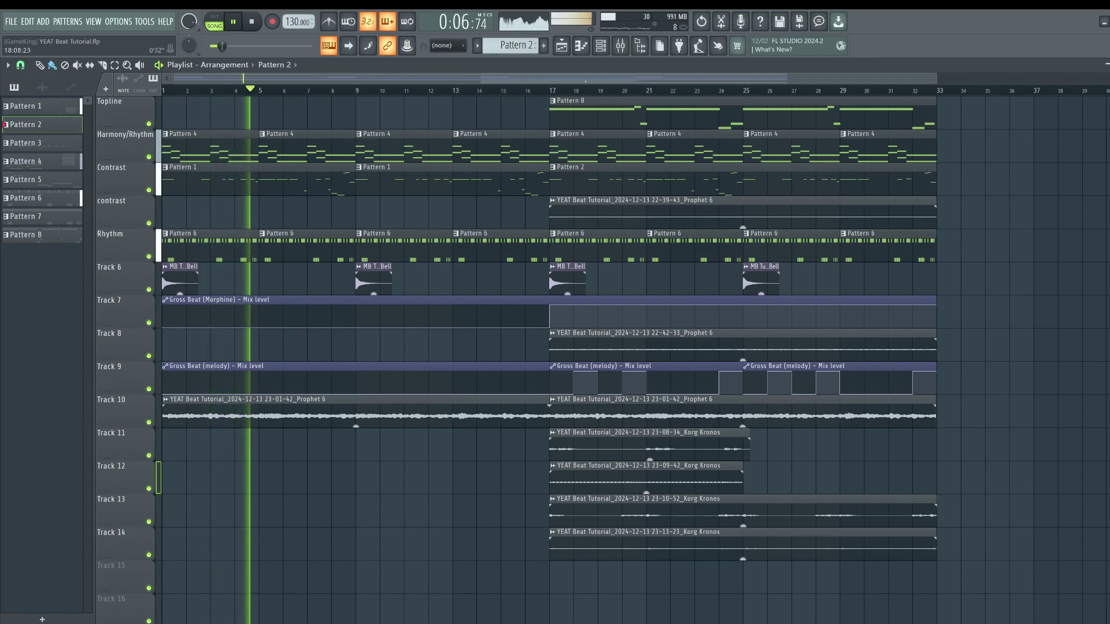
left_click(600, 46)
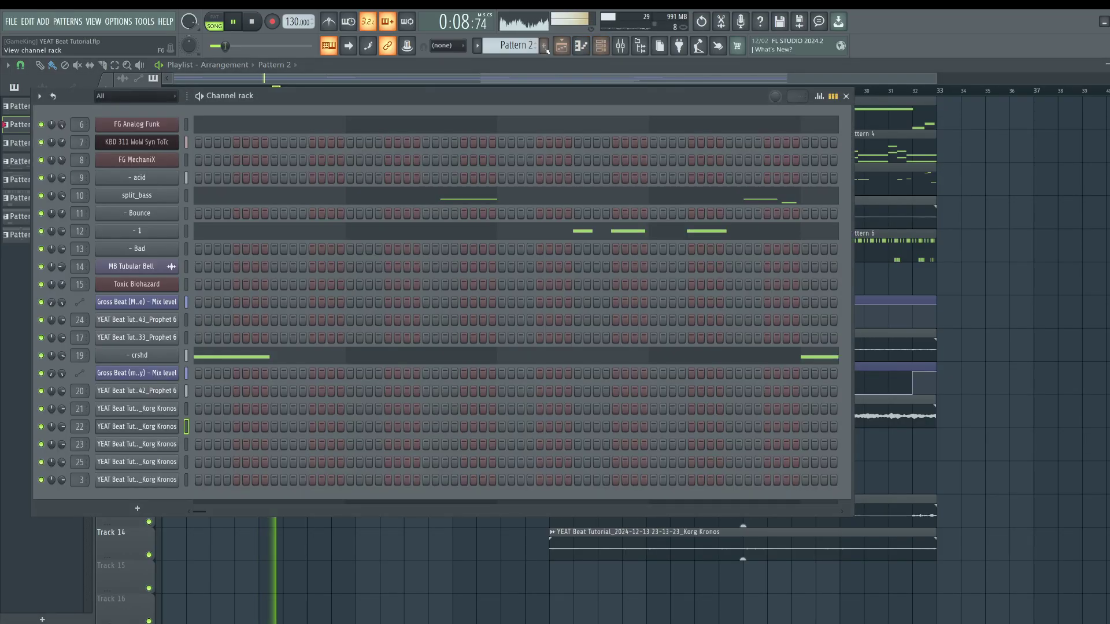
left_click(620, 46)
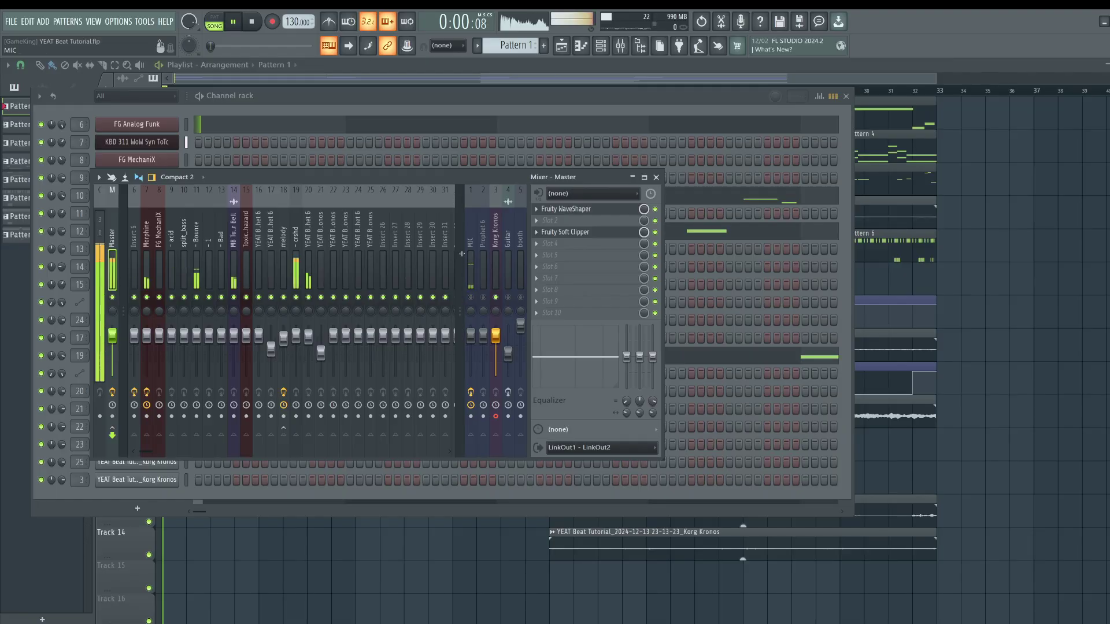
- Go through Pattern 3 and Pattern 7 to Pattern 6 in the channel rack and check the playlist during playback
left_click(513, 93)
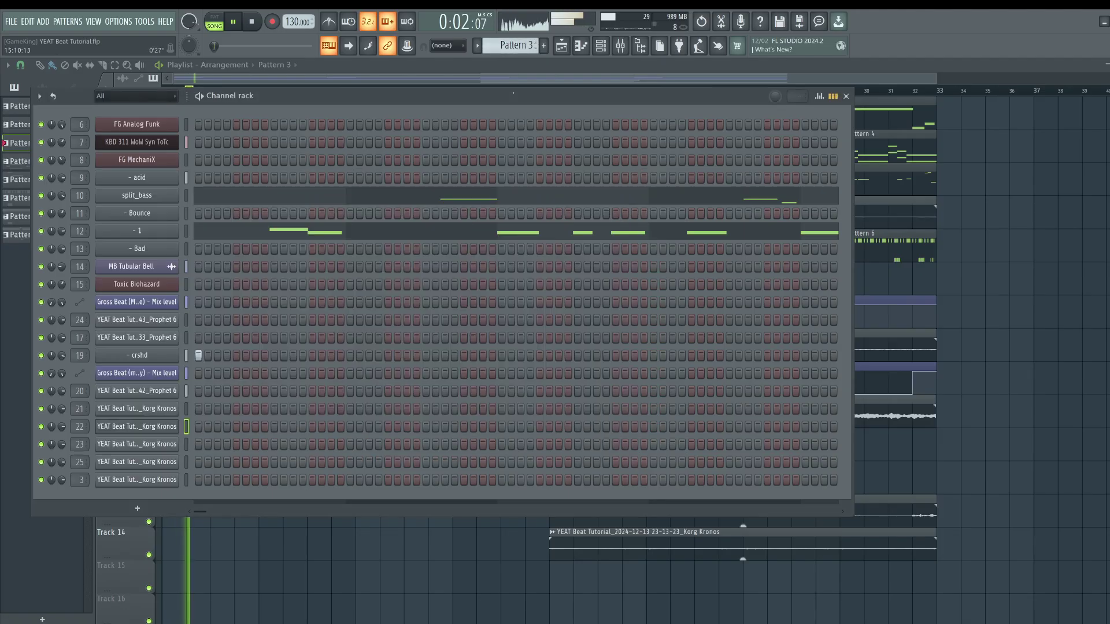
scroll(522, 42, "down", 4)
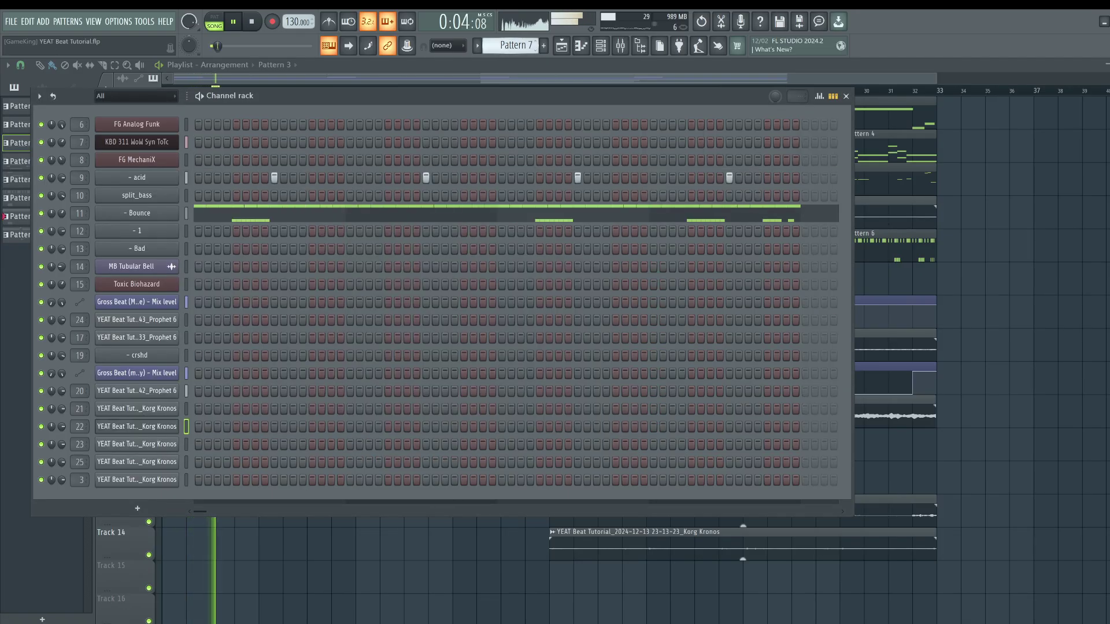
scroll(521, 40, "up", 1)
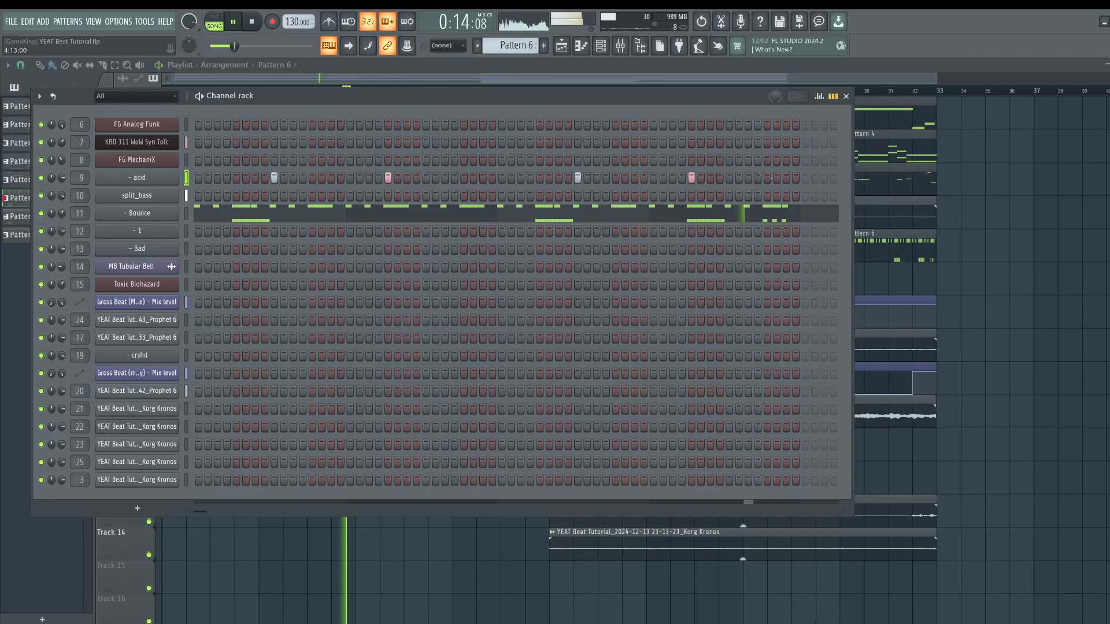
key("F6")
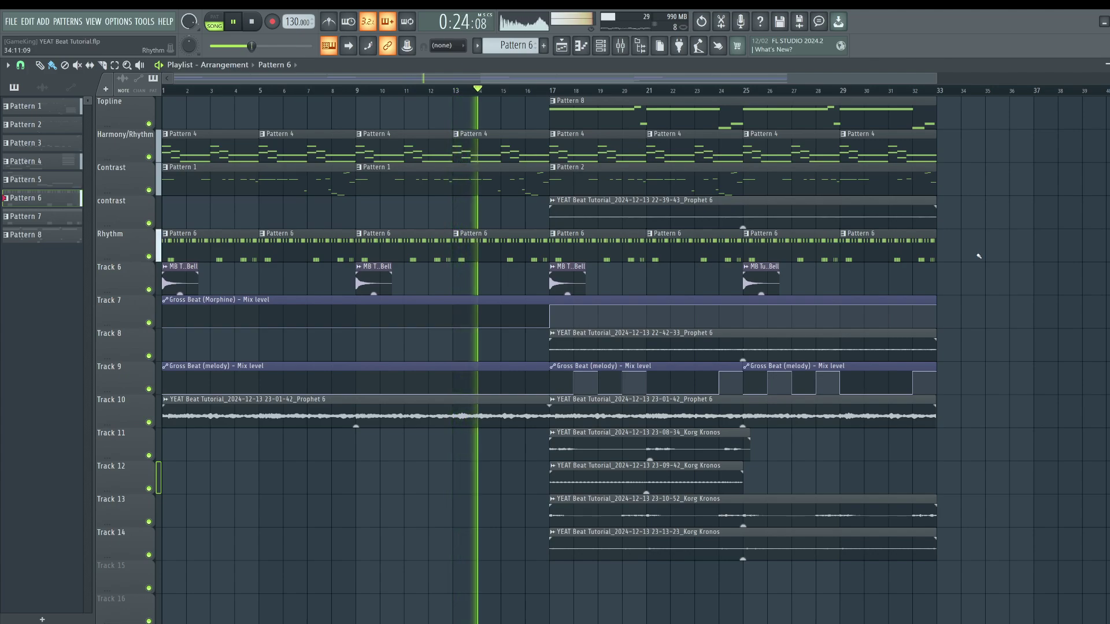
key("F6")
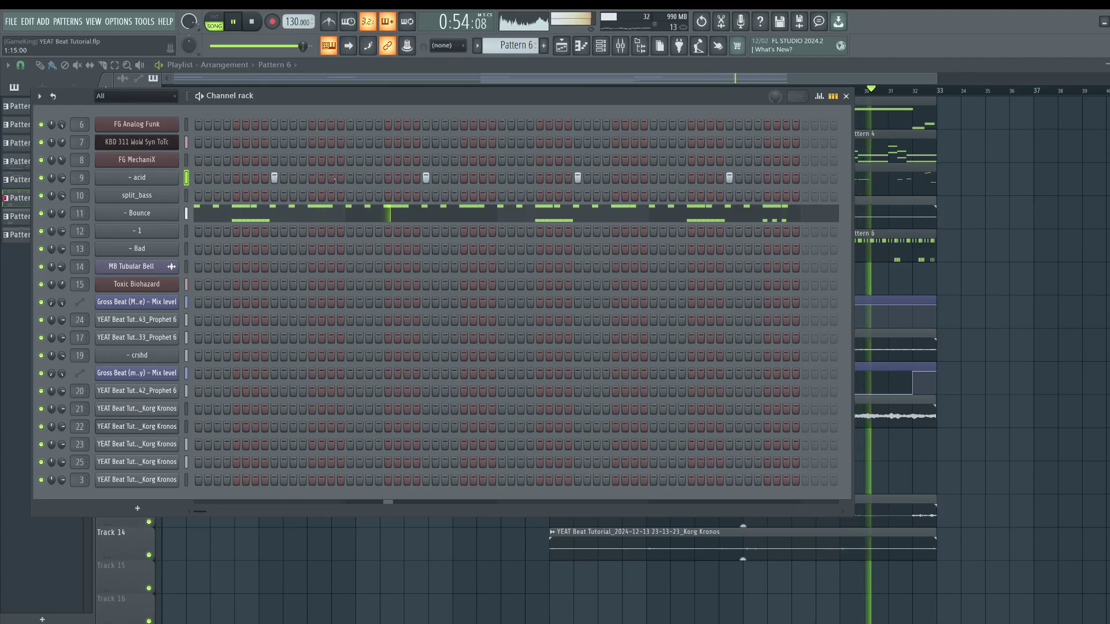
- Add acid hits on steps 15, 31, 47 and 63 of Pattern 6 and give them low velocities
left_click(332, 179)
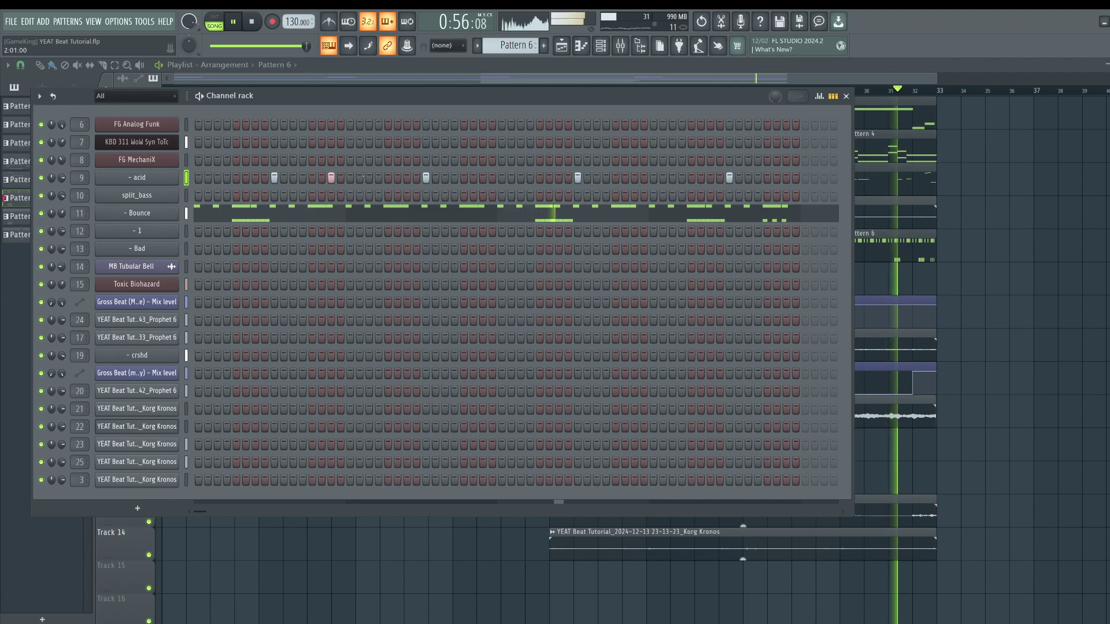
left_click(483, 179)
left_click(635, 178)
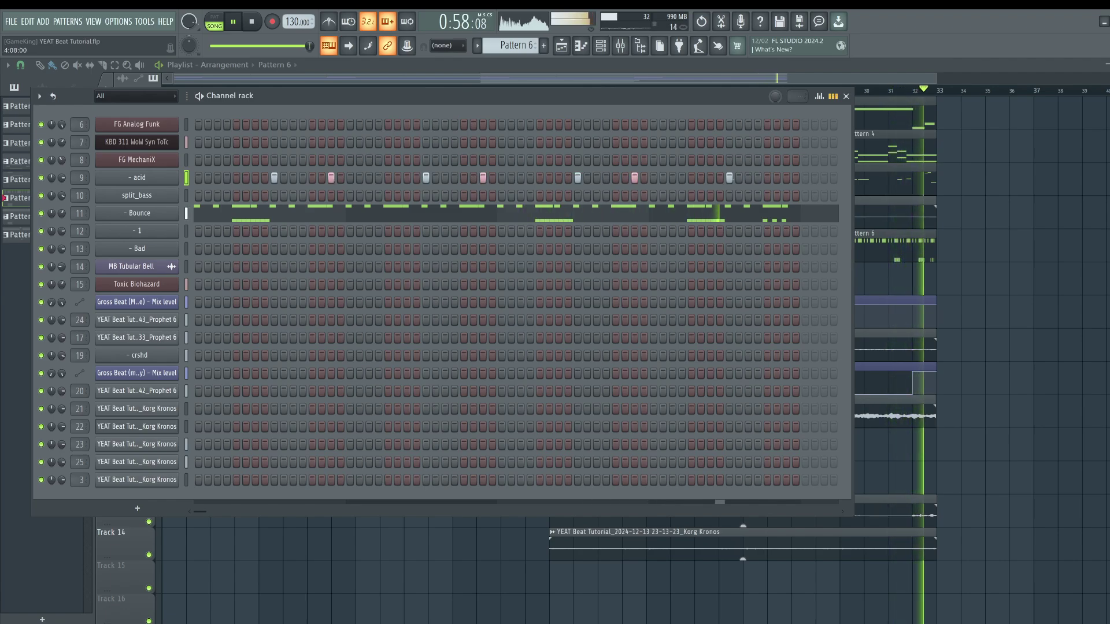
left_click(786, 179)
left_click(819, 97)
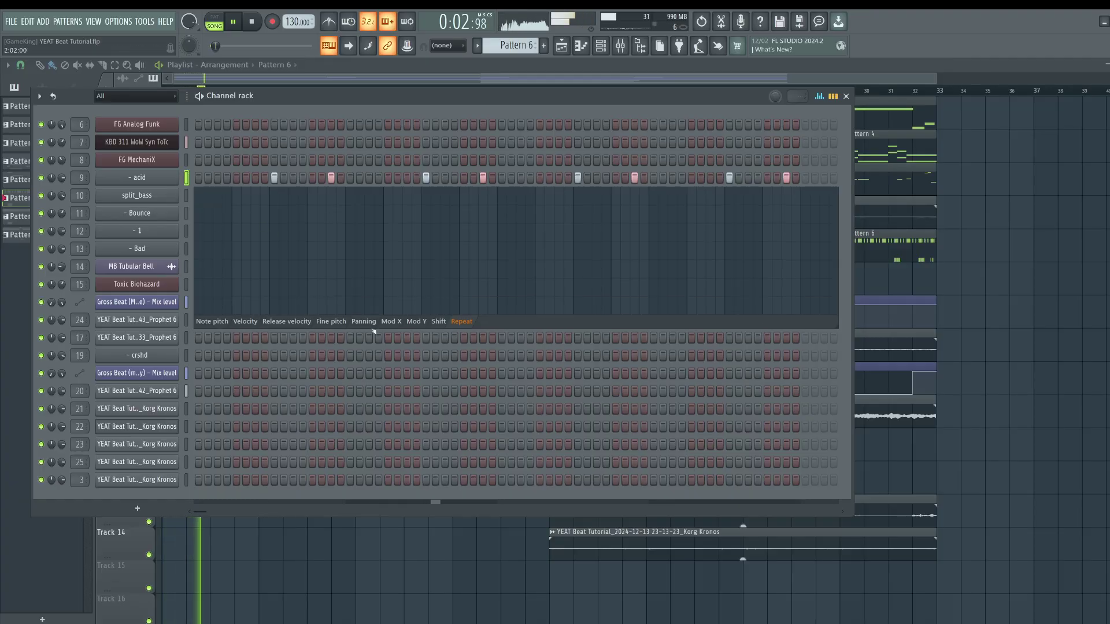
left_click(246, 321)
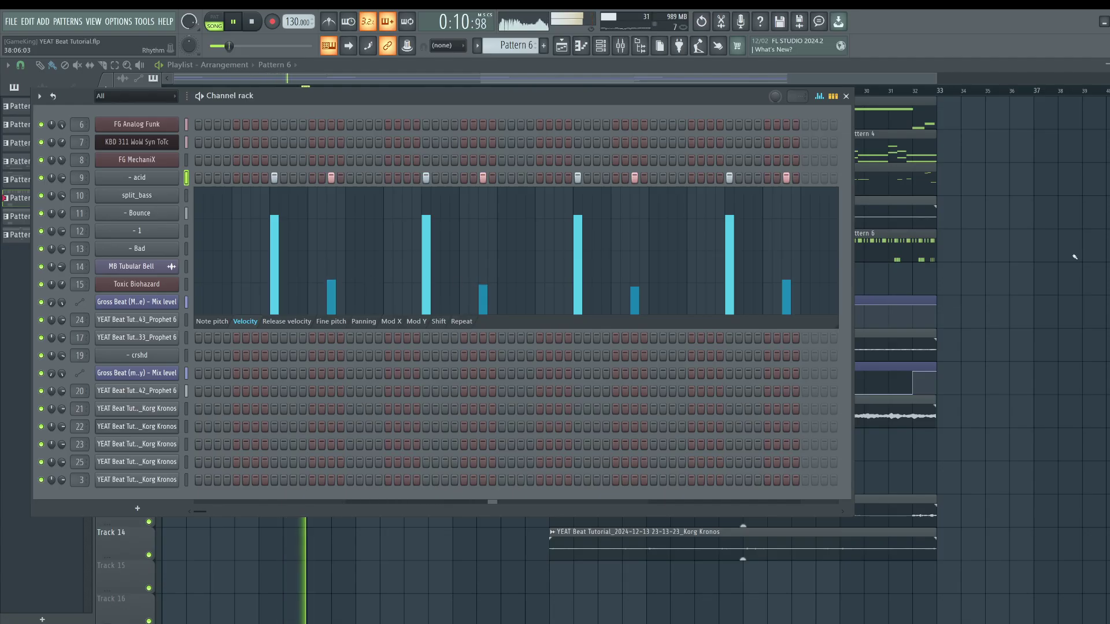
key("F6")
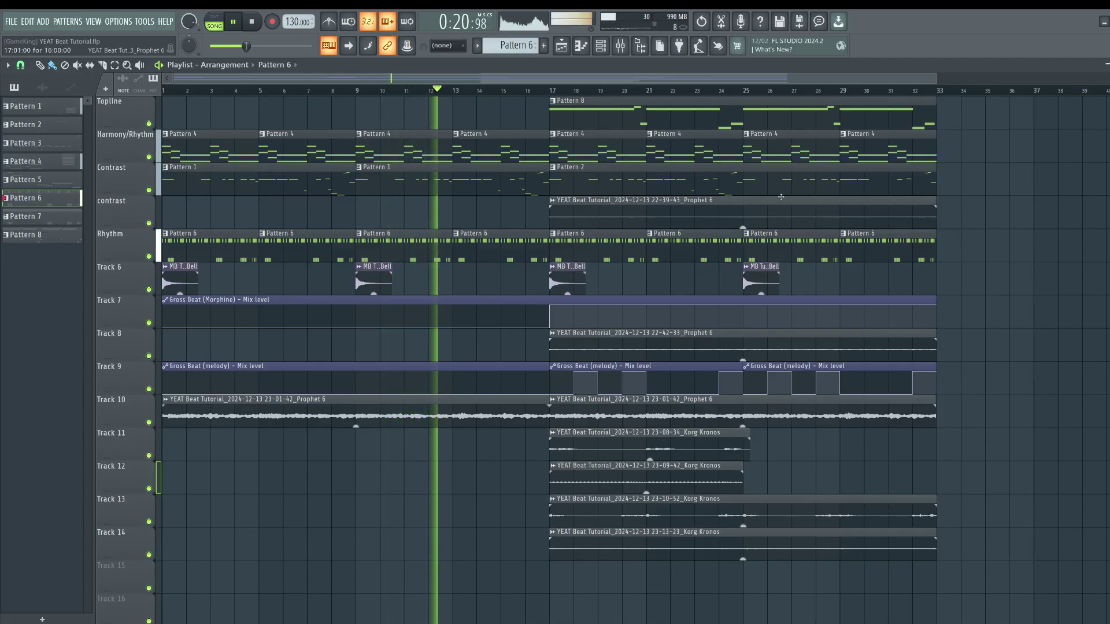
- Delete the second Prophet 6 clip on Track 10, starting at bar 17, and save the project
right_click(595, 405)
key("ctrl+s")
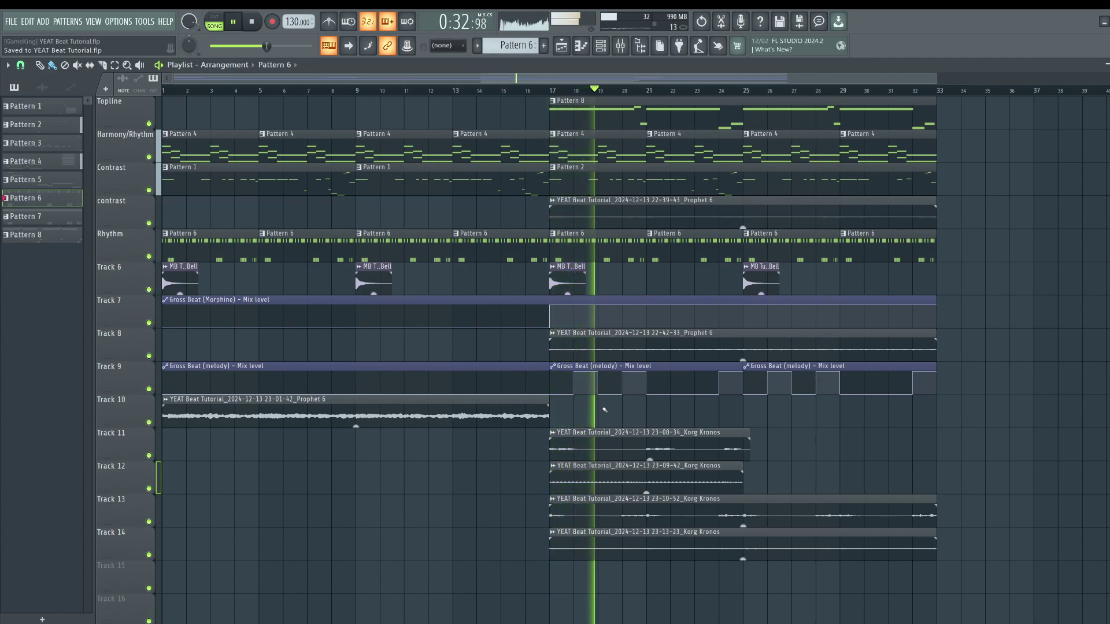
- Mute the Prophet 6 clip on the contrast track from bar 17, keeping it in the arrangement
right_click(733, 221)
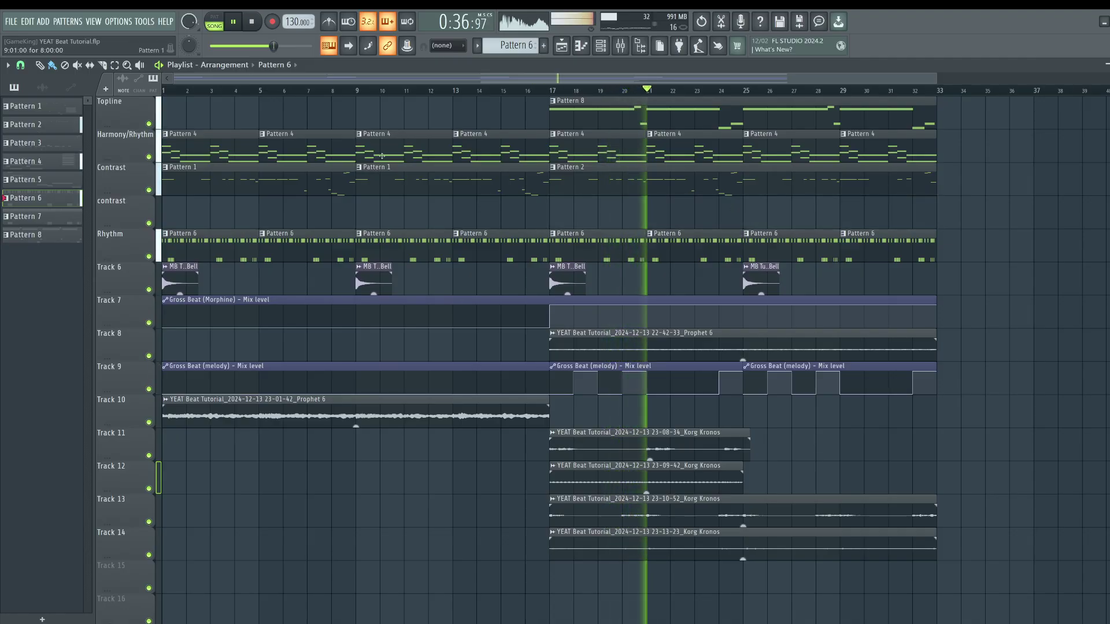
key("ctrl+z")
left_click(585, 216)
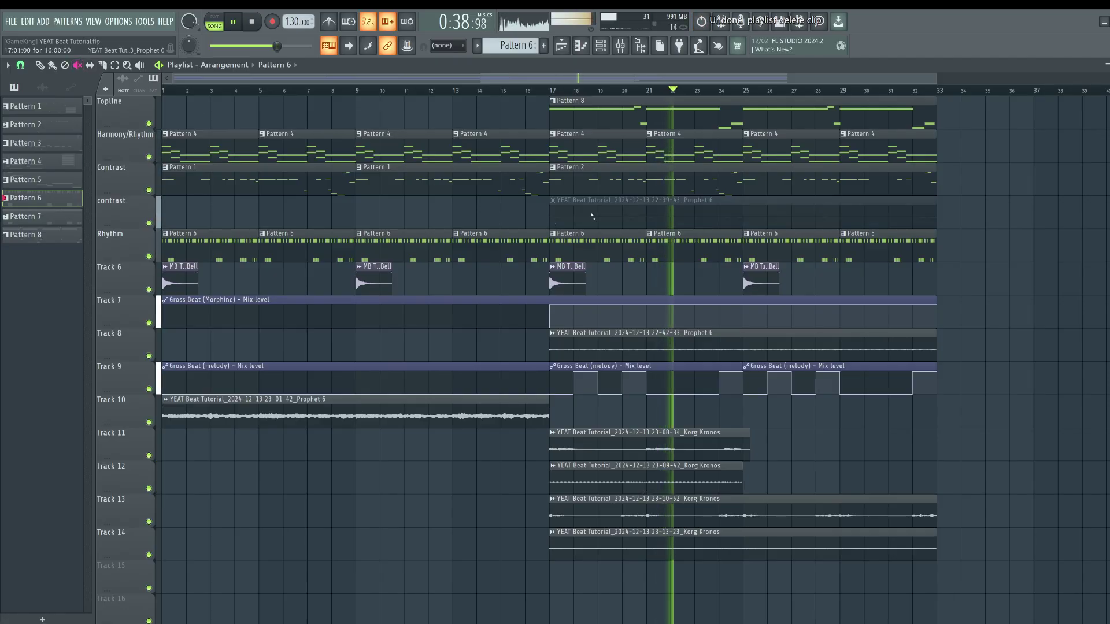
left_click(40, 65)
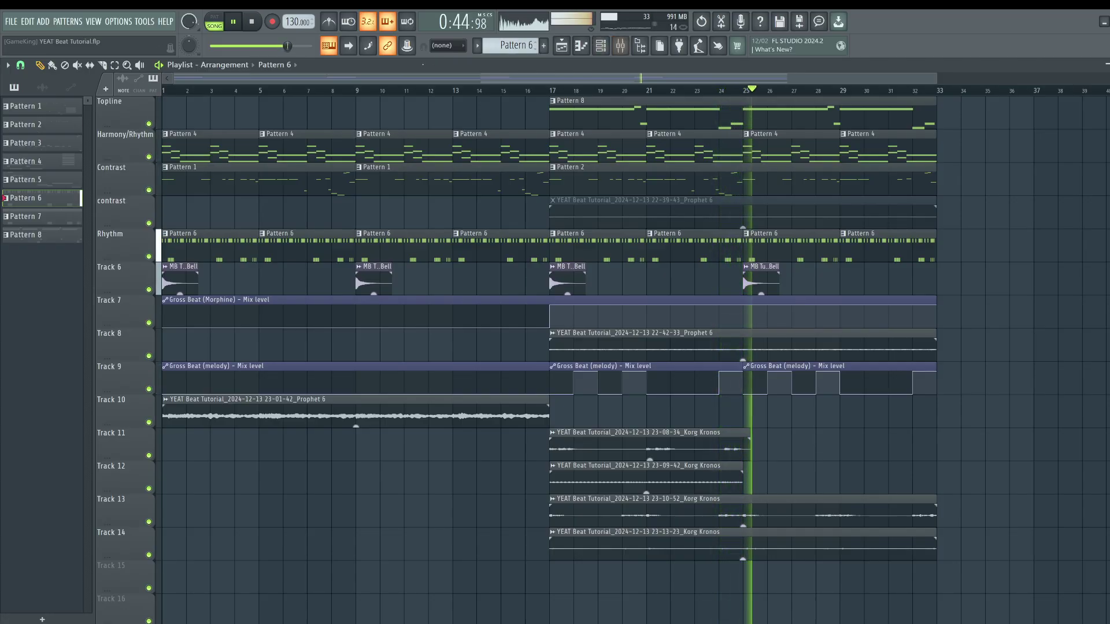
- In Pattern 2's crshd piano roll, lengthen the last D#5 note and add a short A4 note in bar 16
scroll(209, 96, "down", 1)
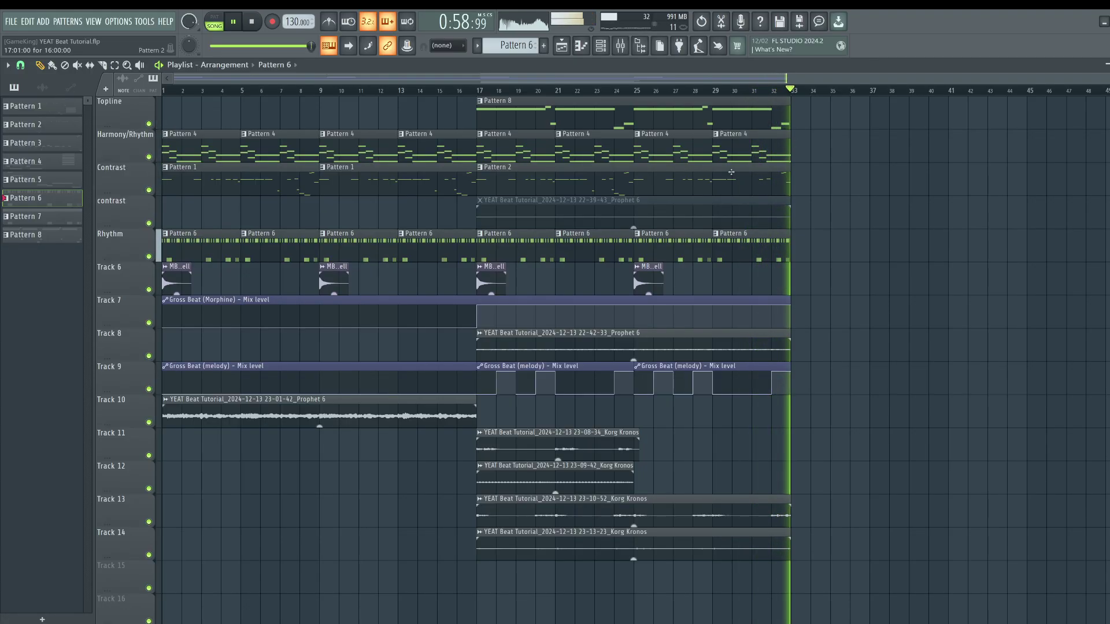
double_click(754, 175)
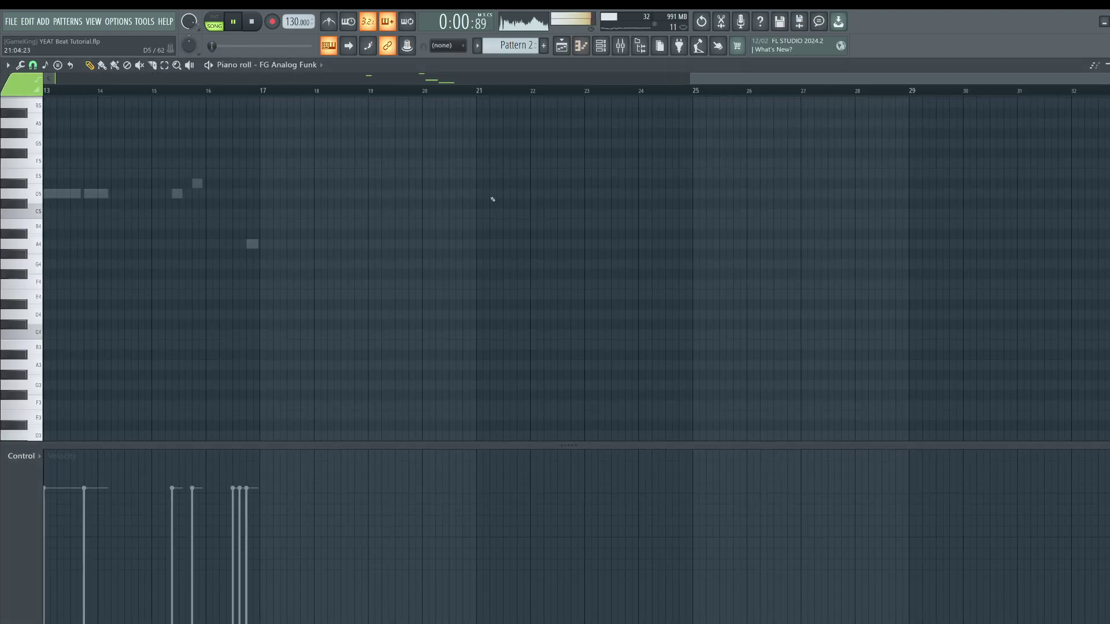
left_click(289, 66)
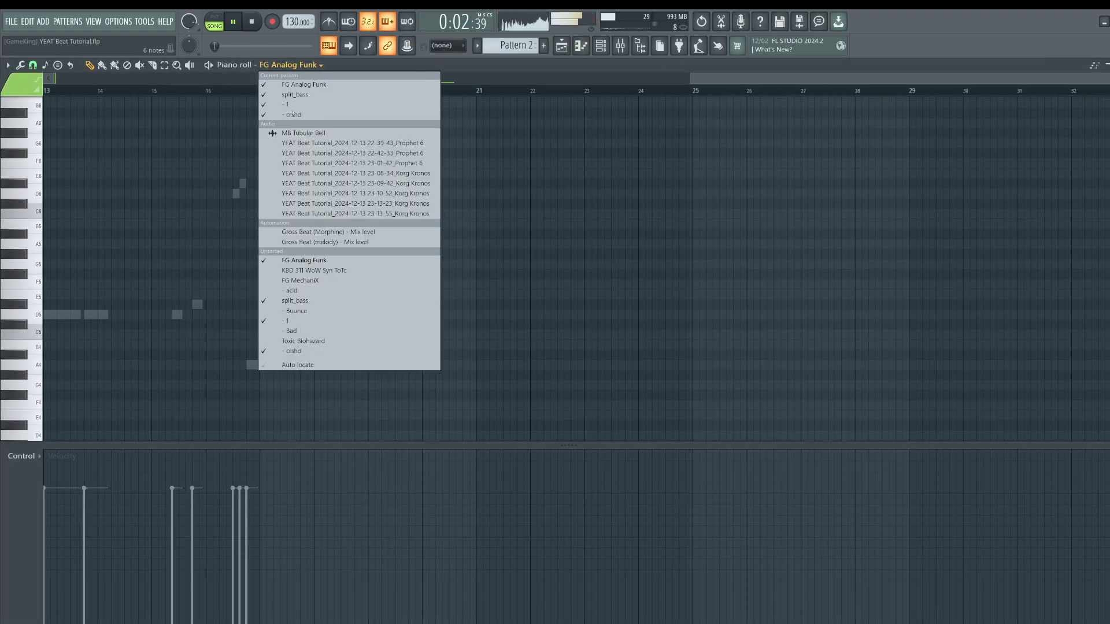
left_click(297, 351)
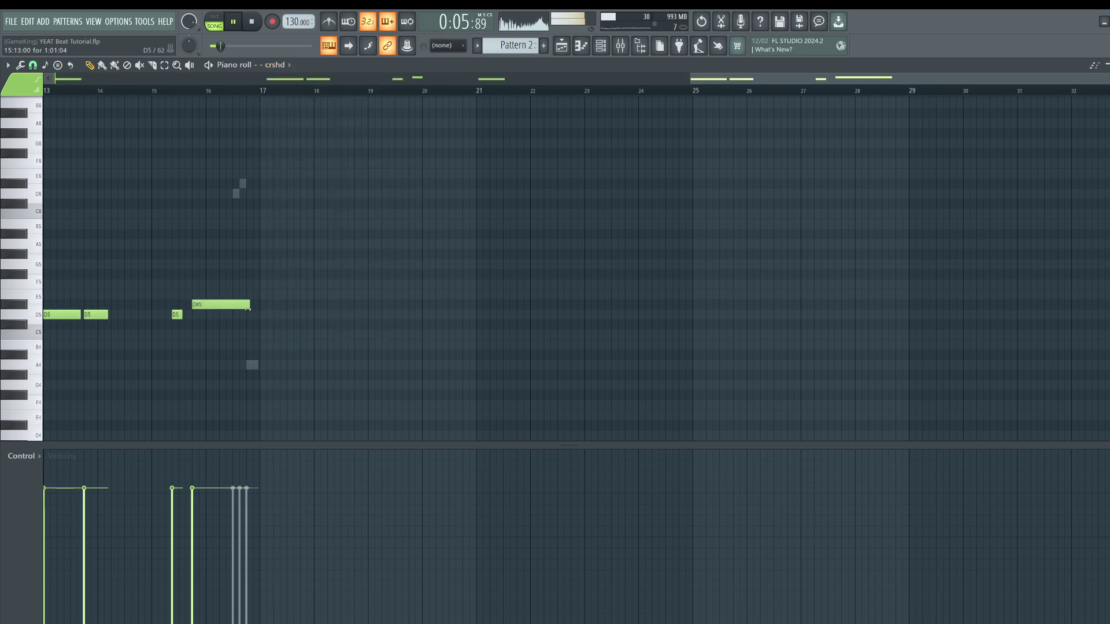
mouse_move(209, 305)
left_mouse_down()
mouse_move(252, 358)
mouse_move(236, 368)
left_mouse_up()
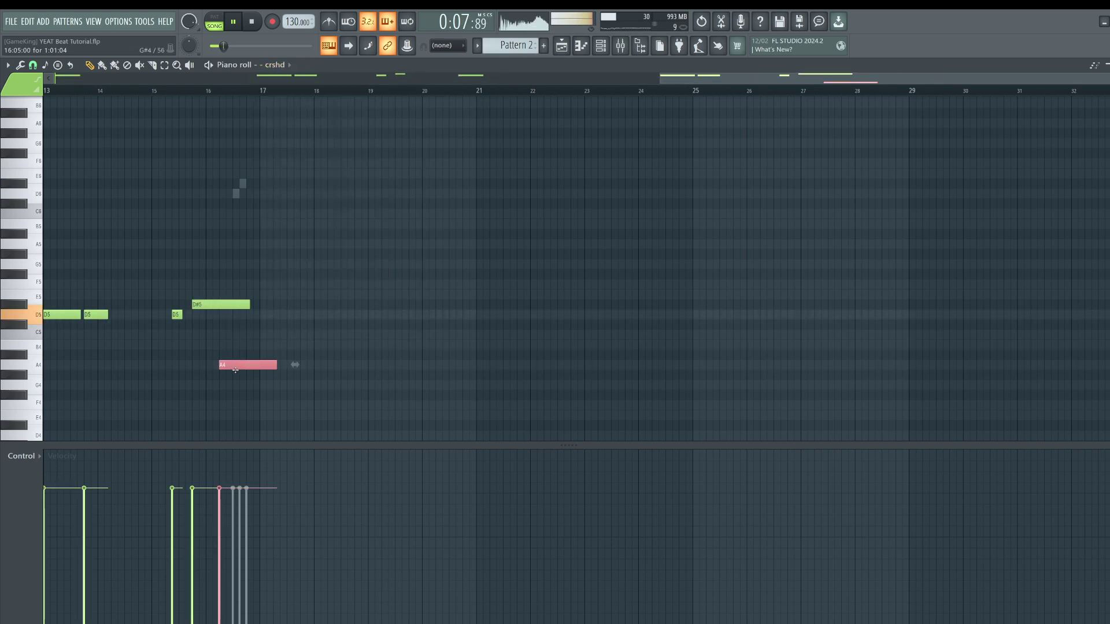
double_click(235, 368)
left_click(636, 393)
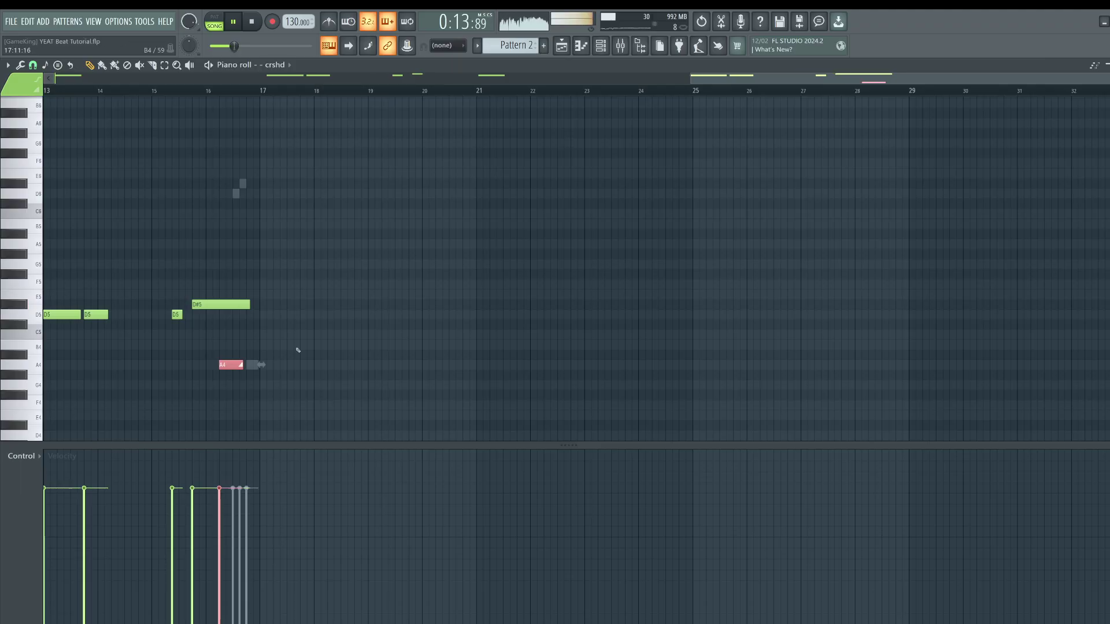
left_click(563, 44)
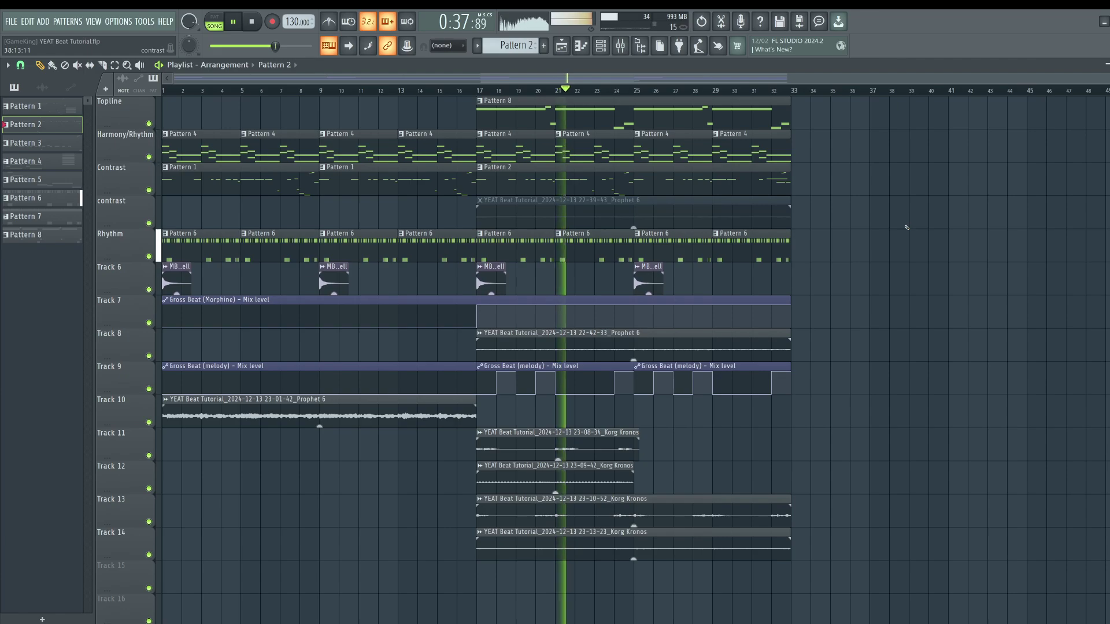
- Load MD4HD on the Master mixer track after Fruity Soft Clipper and set its compressor mode to Parallel UL
key("F9")
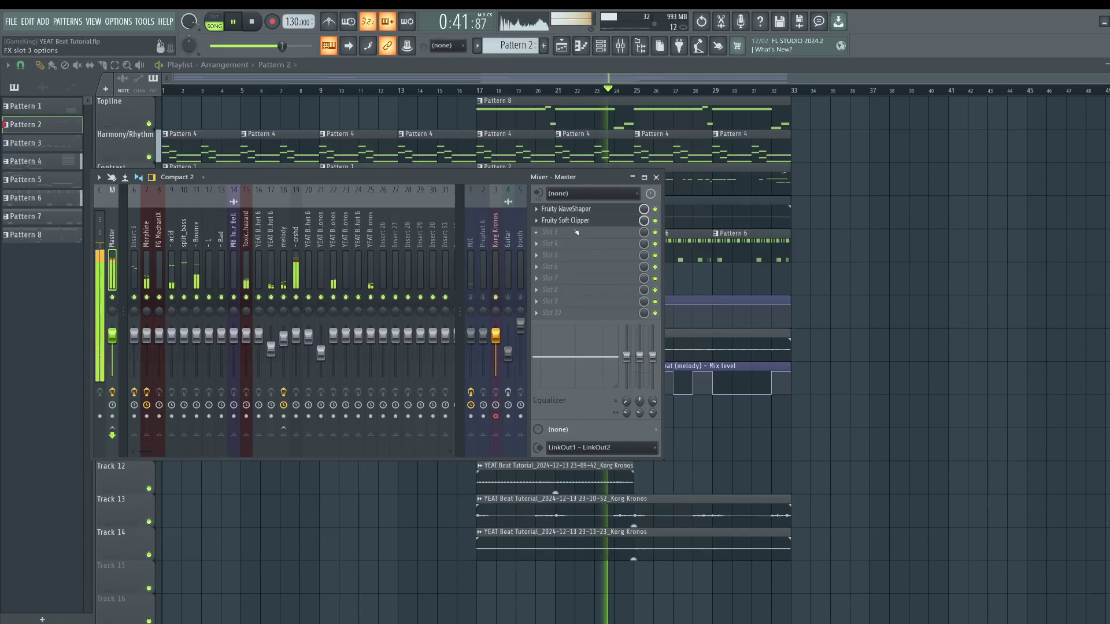
left_click(582, 223)
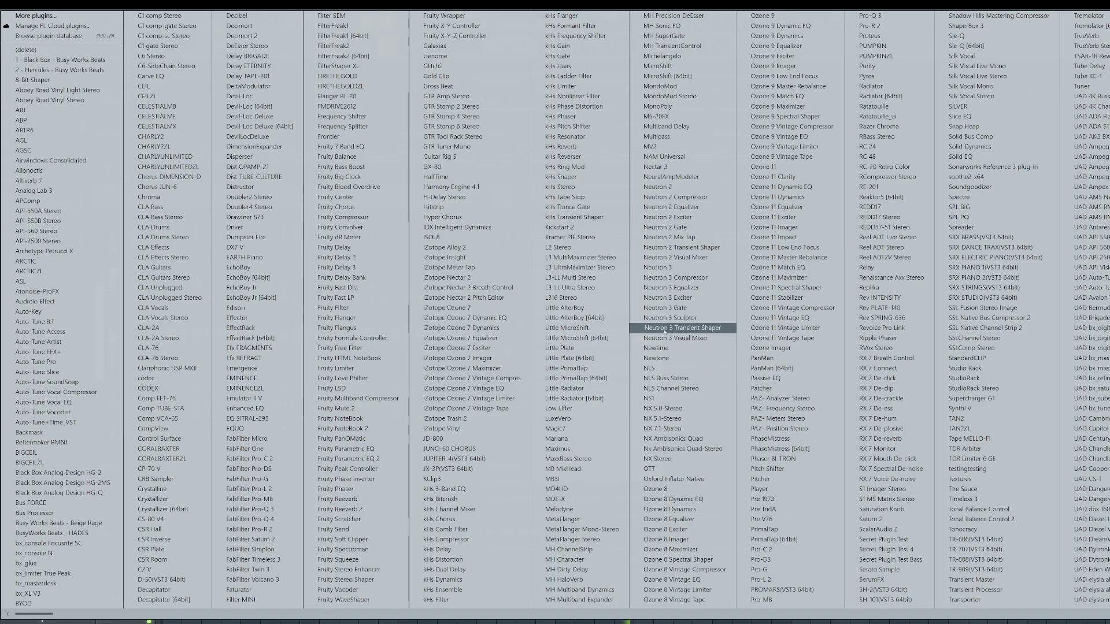
left_click(548, 489)
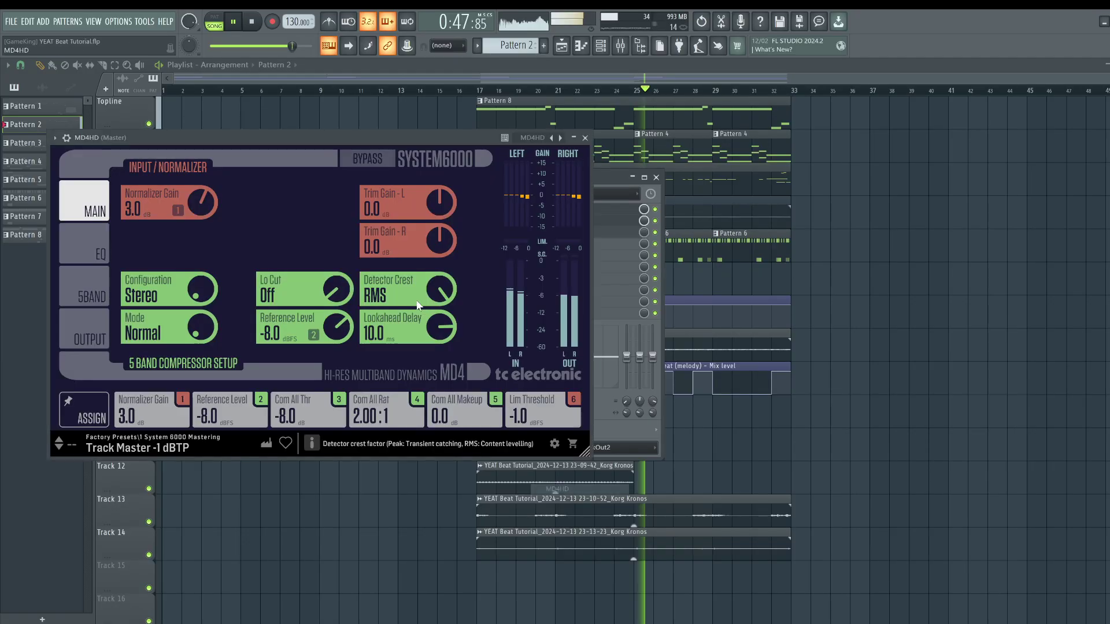
left_click_drag(193, 326, 194, 304)
- Review MD4HD's five-band compressor thresholds and set the Normalizer Gain to 1.0 dB
left_click(85, 296)
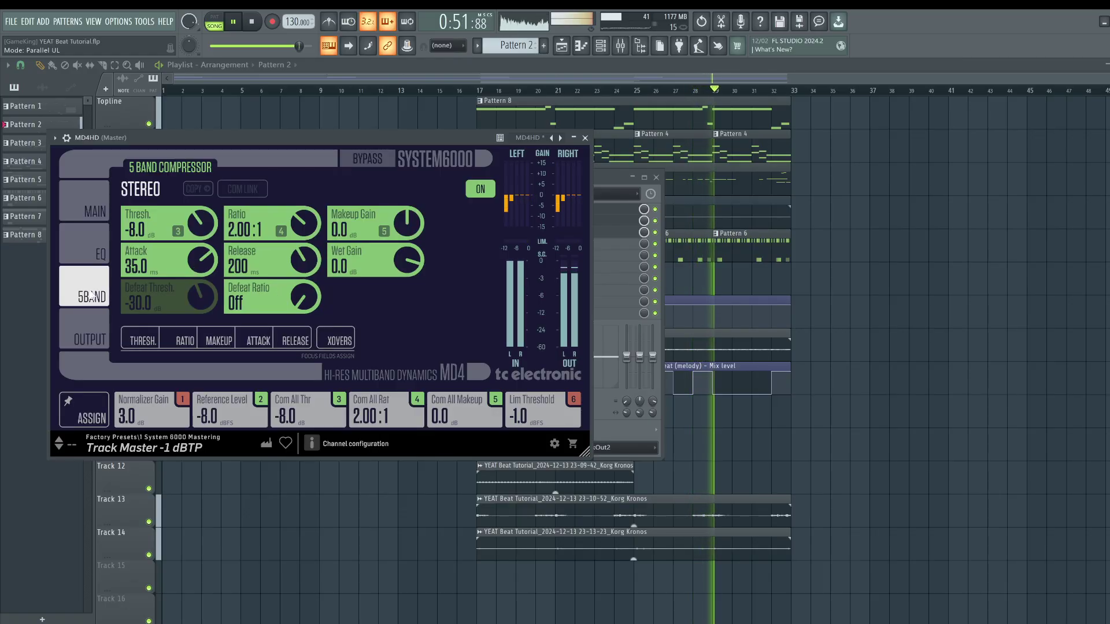
left_click(154, 339)
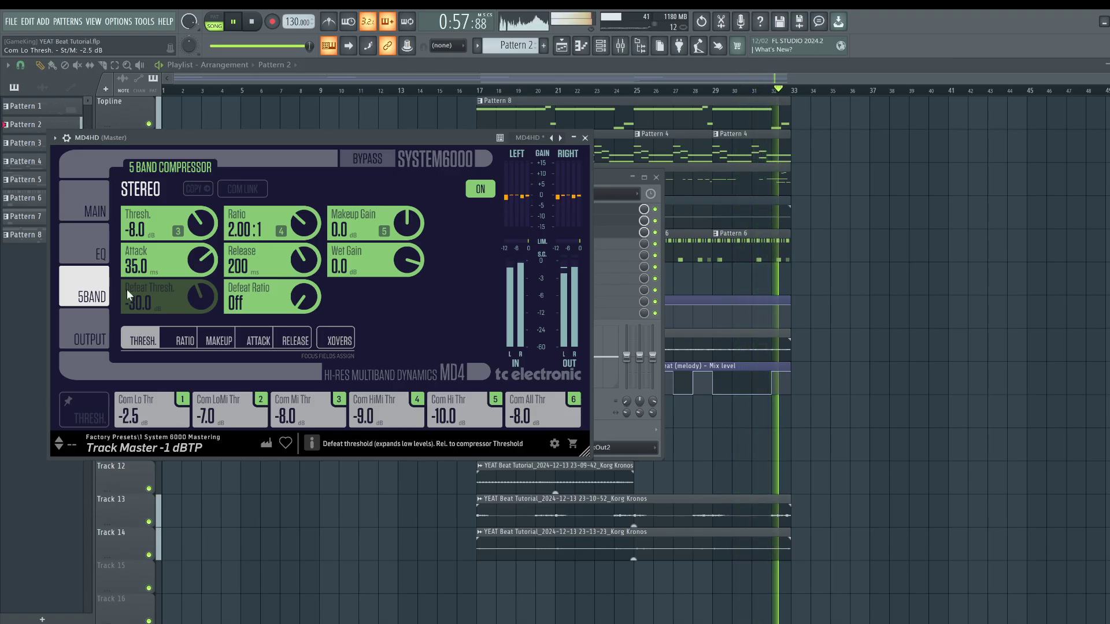
left_click(92, 213)
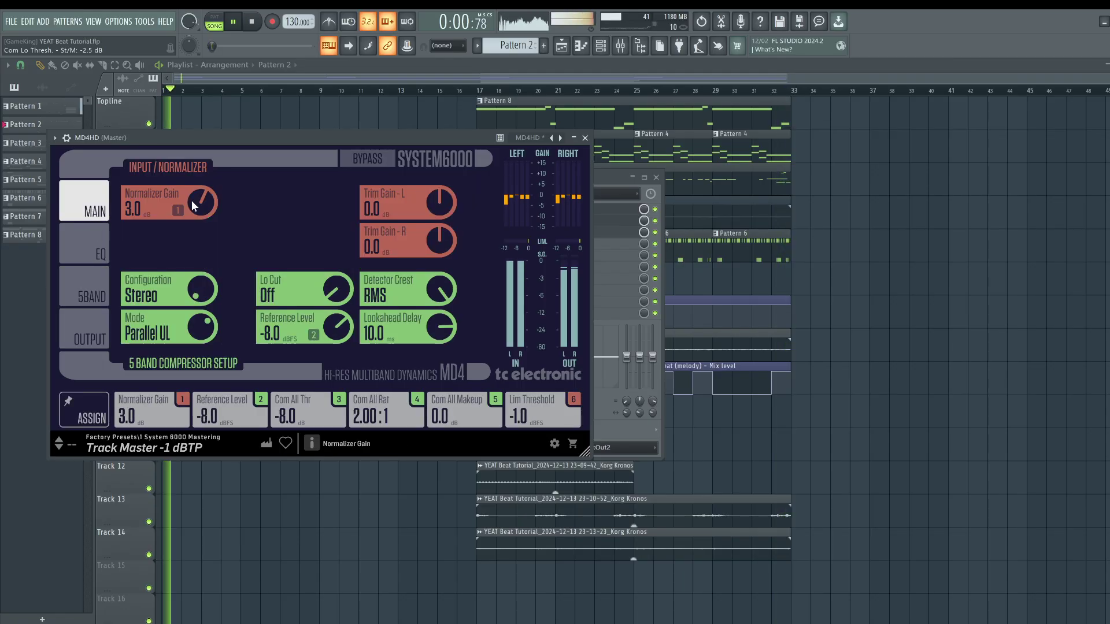
double_click(129, 203)
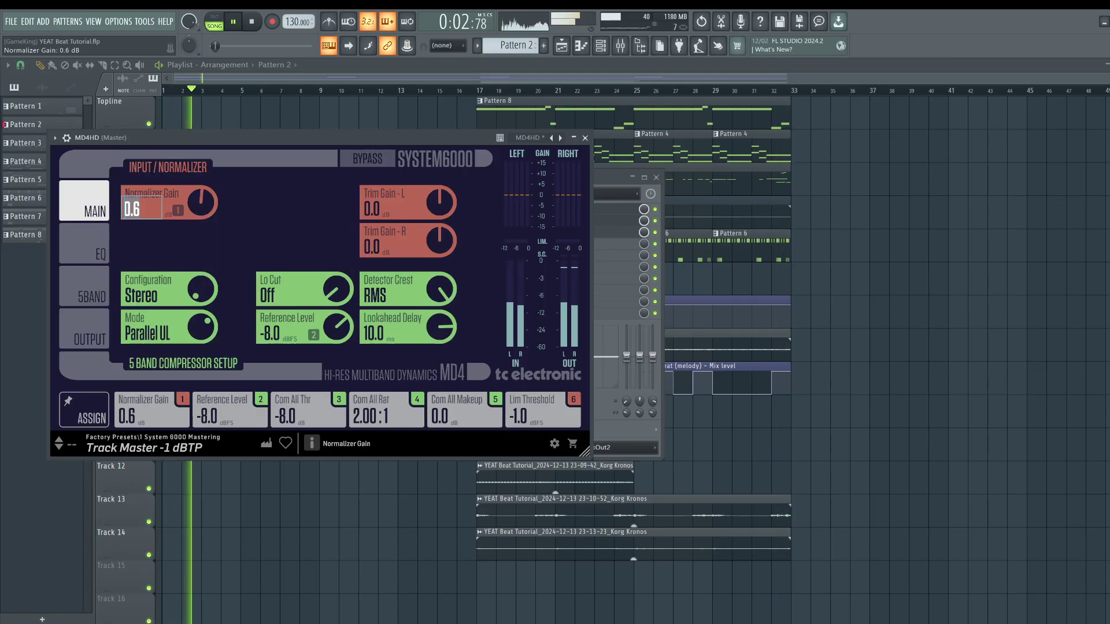
left_click(102, 286)
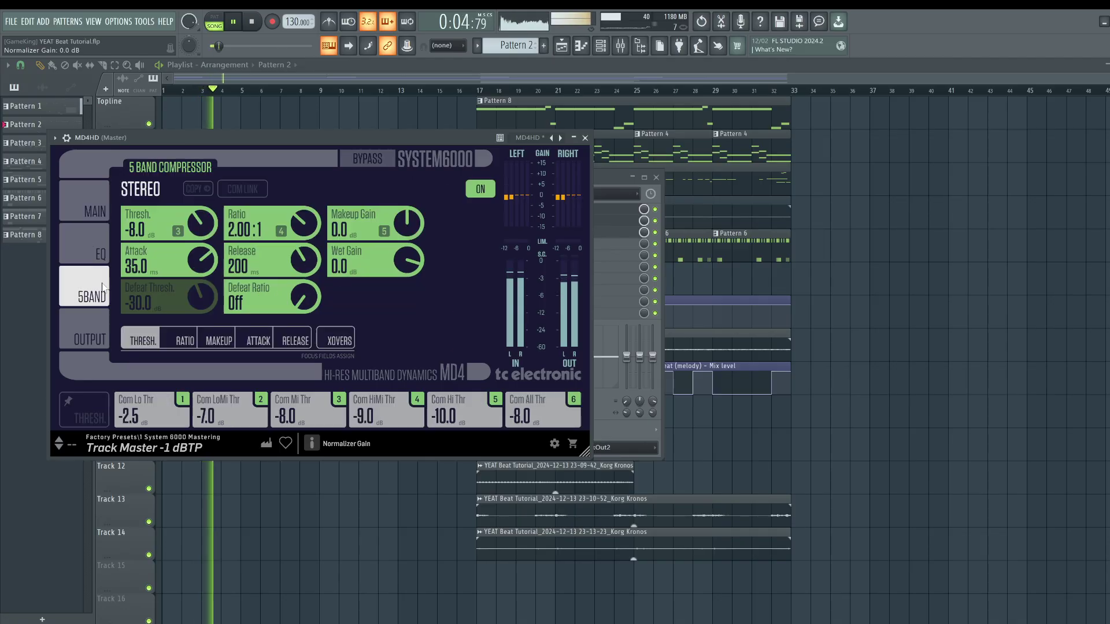
left_click(98, 196)
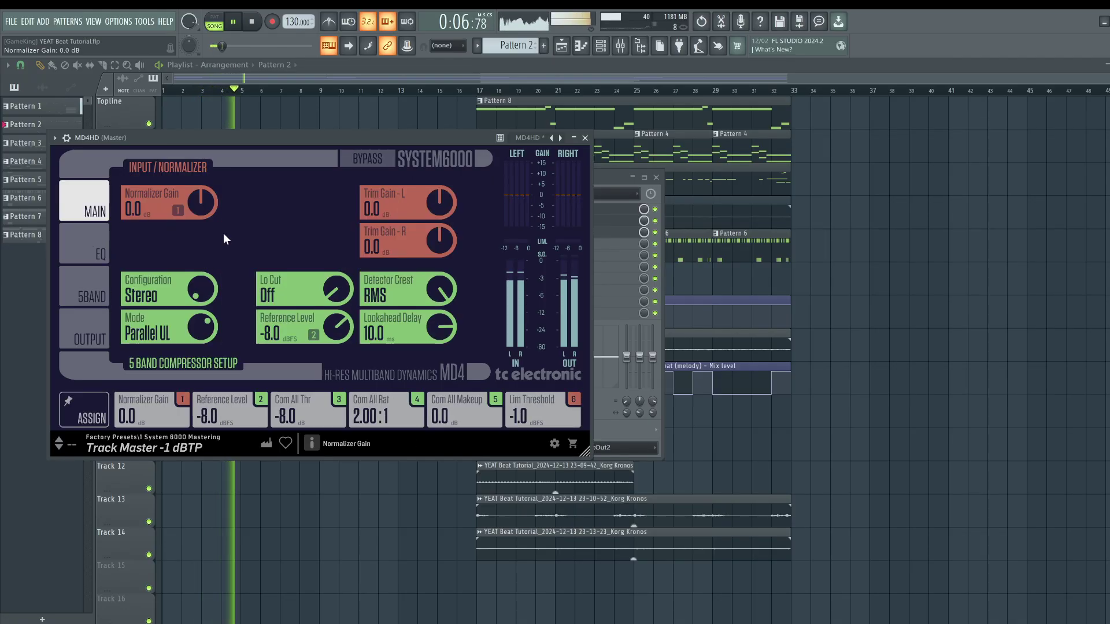
left_click_drag(200, 207, 200, 205)
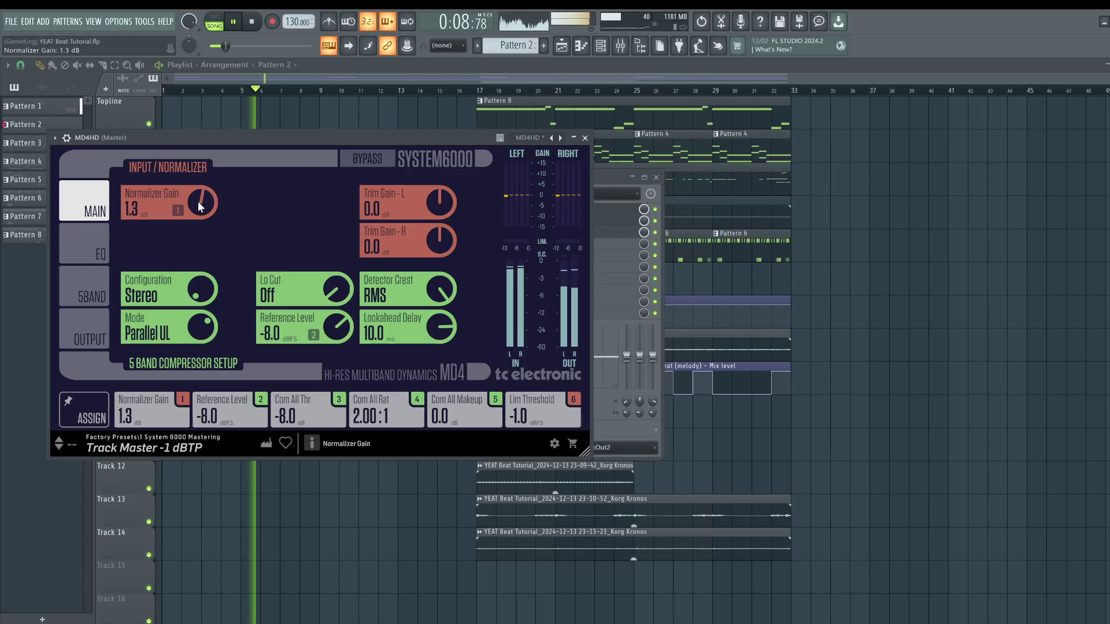
double_click(130, 208)
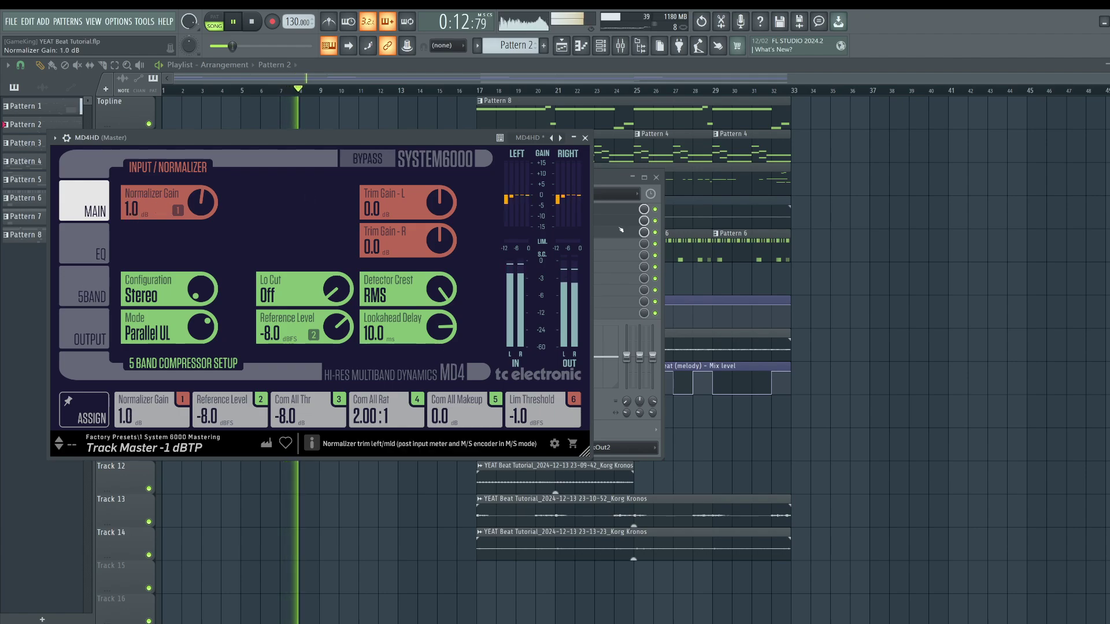
right_click(959, 280)
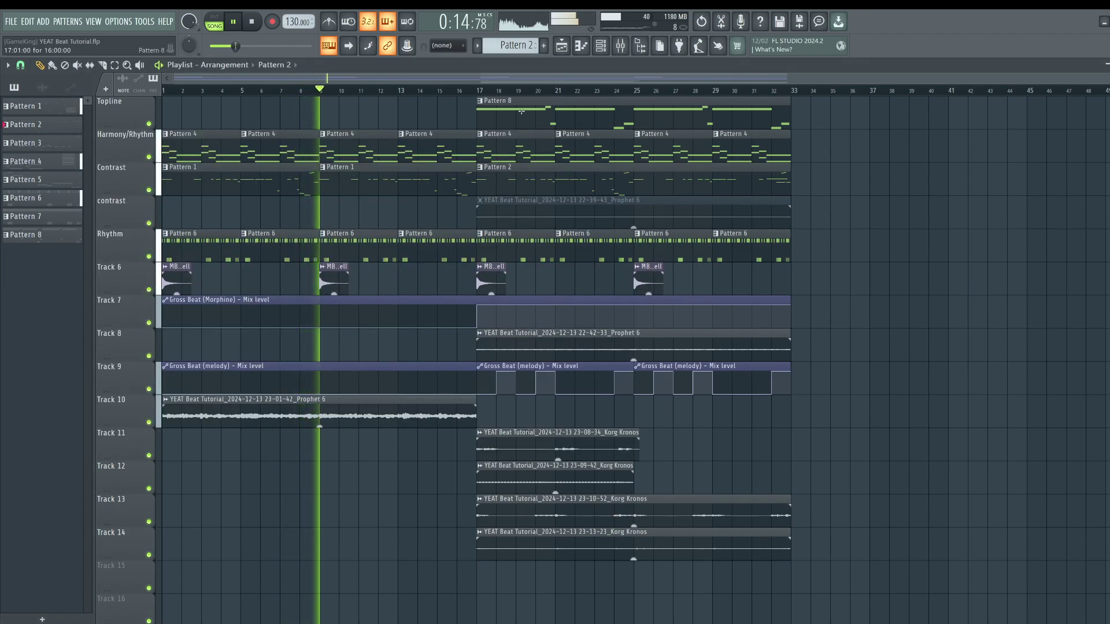
- Duplicate the clips of the full 32-bar arrangement on all tracks so that the copy starts at bar 33
mouse_move(865, 592)
left_mouse_down()
mouse_move(780, 462)
mouse_move(129, 41)
left_mouse_up()
mouse_move(169, 133)
left_mouse_down()
mouse_move(816, 129)
mouse_move(798, 128)
left_mouse_up()
left_click(827, 113, "ctrl")
scroll(642, 94, "down", 1)
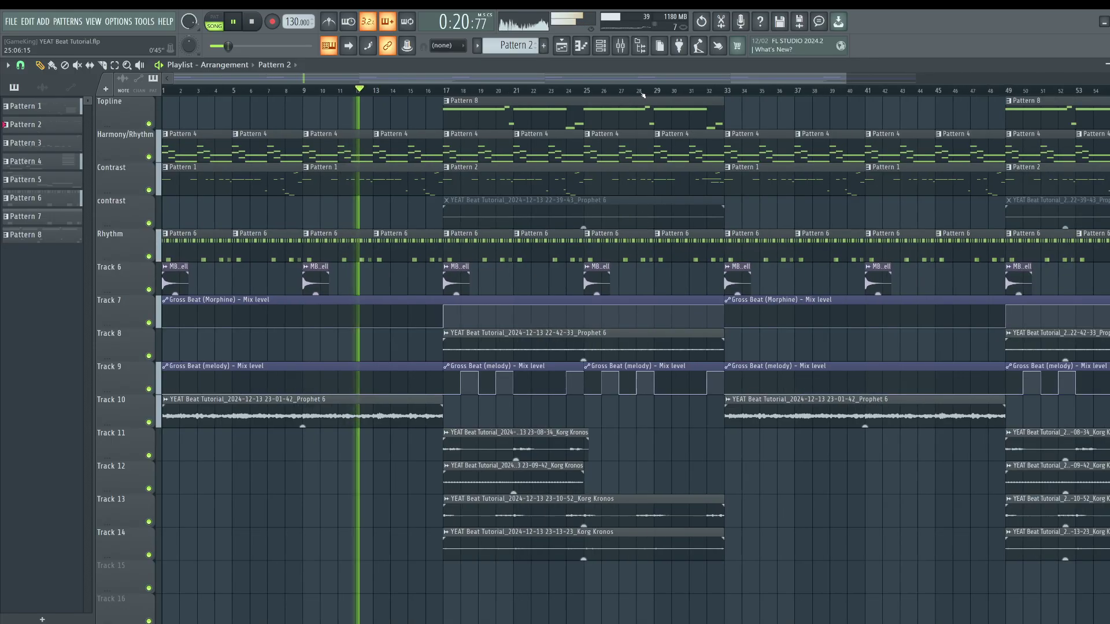
scroll(642, 95, "down", 3)
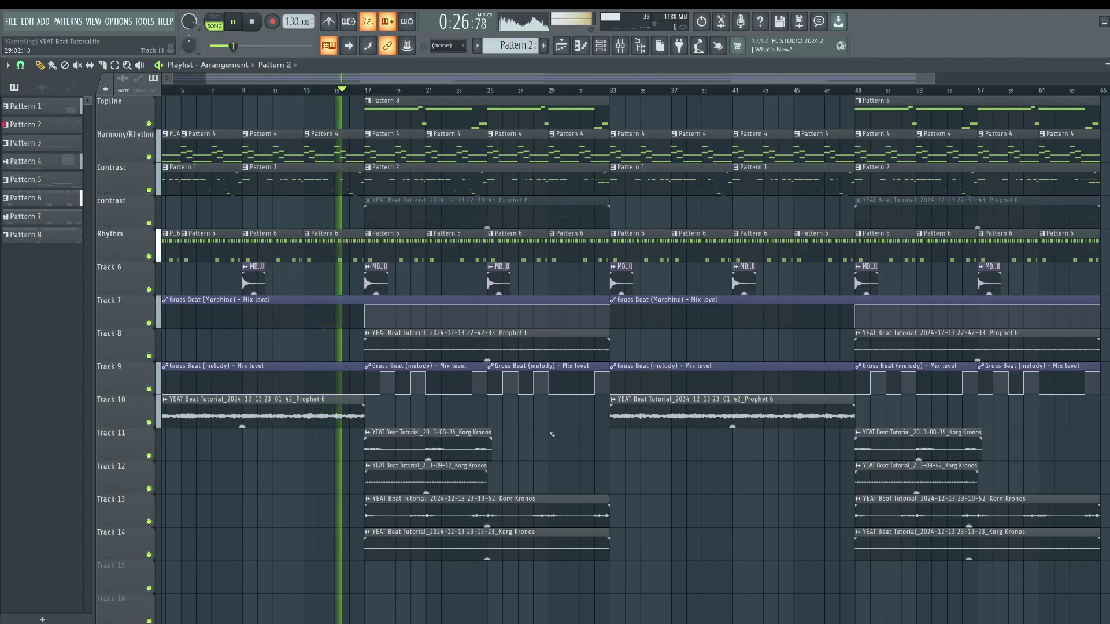
- Copy the Korg Kronos clips on Tracks 11 and 12 to bar 33, and undo a trial copy of the Track 14 clip
left_click_drag(552, 429, 726, 465)
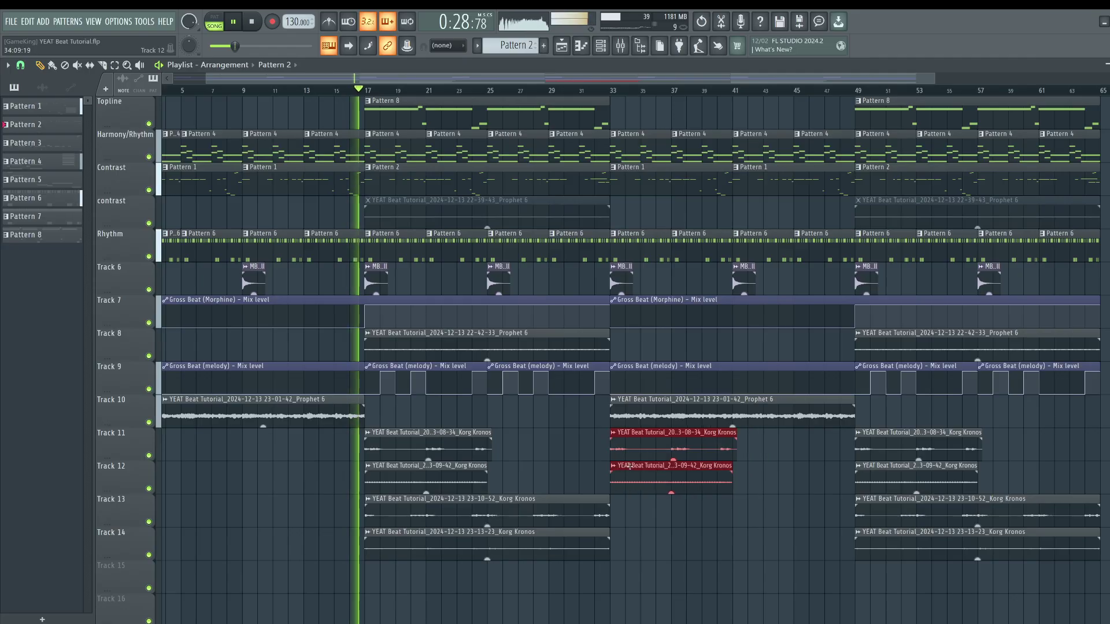
left_click(633, 483)
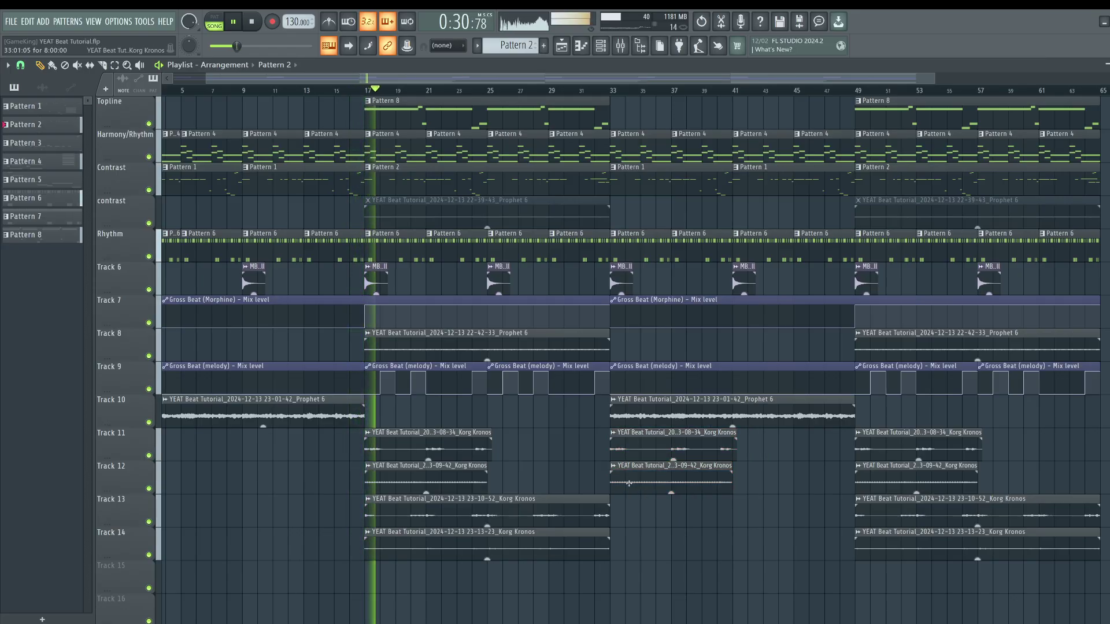
left_click_drag(468, 544, 702, 543)
key("ctrl+z")
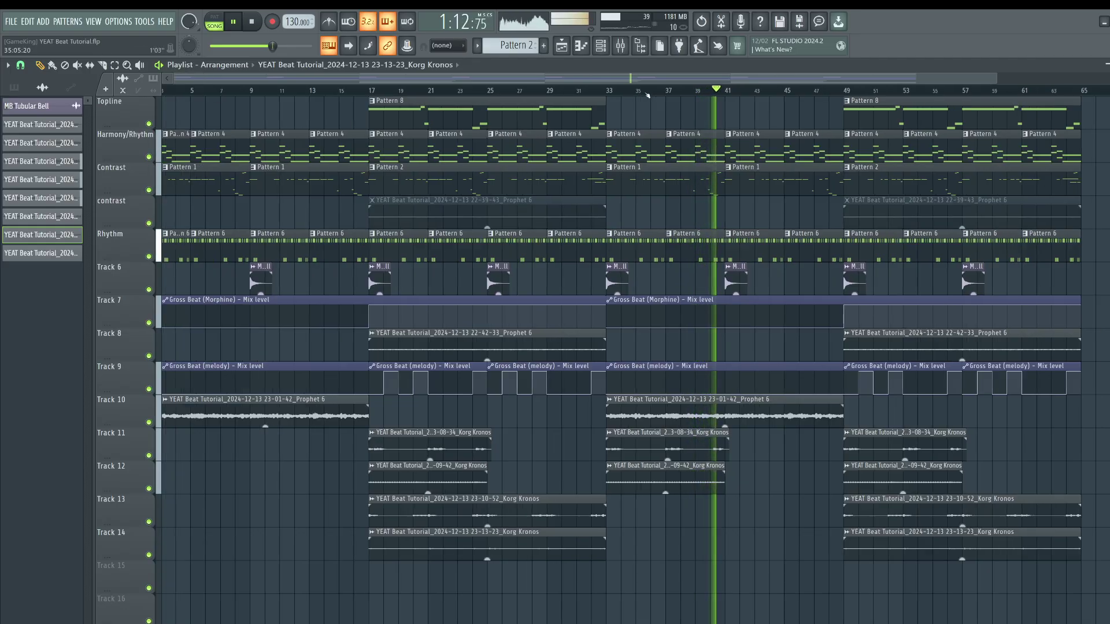
- Copy the Prophet 6 recording on Track 10 so that it also plays from bar 49
scroll(650, 98, "down", 2)
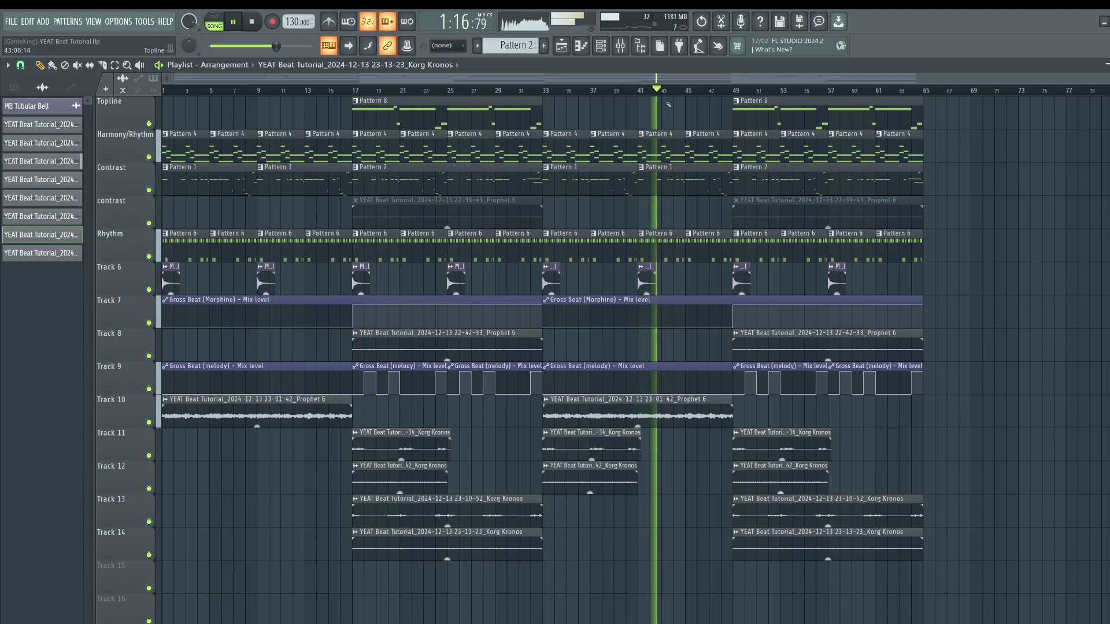
left_click(681, 416)
left_click_drag(681, 416, 817, 386)
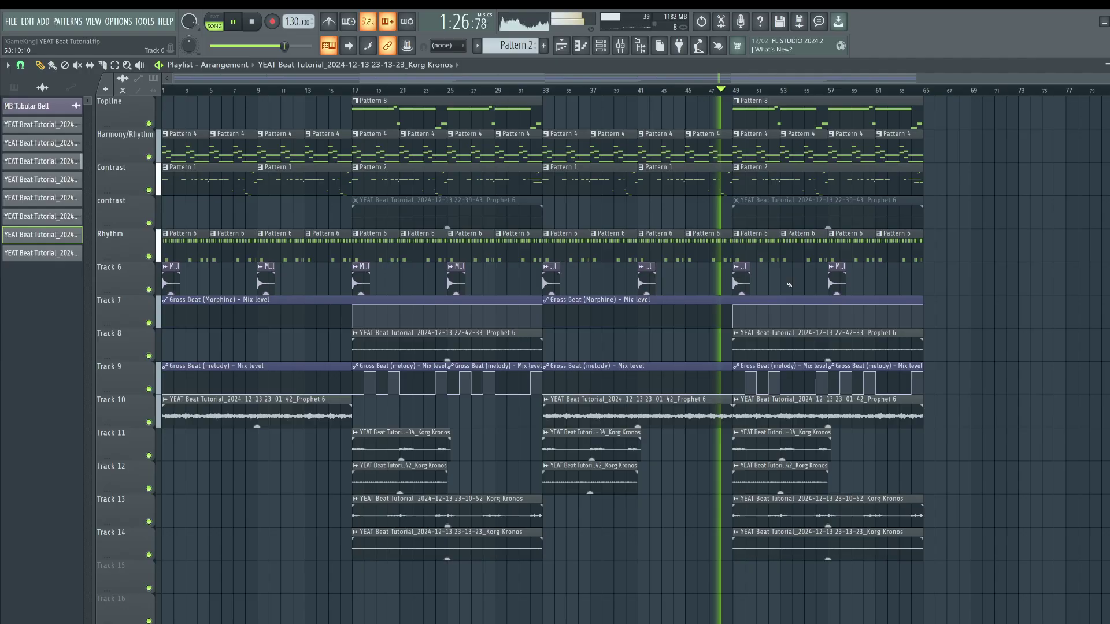
- Recolour all audio clips in the picker with a gradient from Medium Red Violet #D4009A to Blue Violet #7813D3
left_click(57, 254)
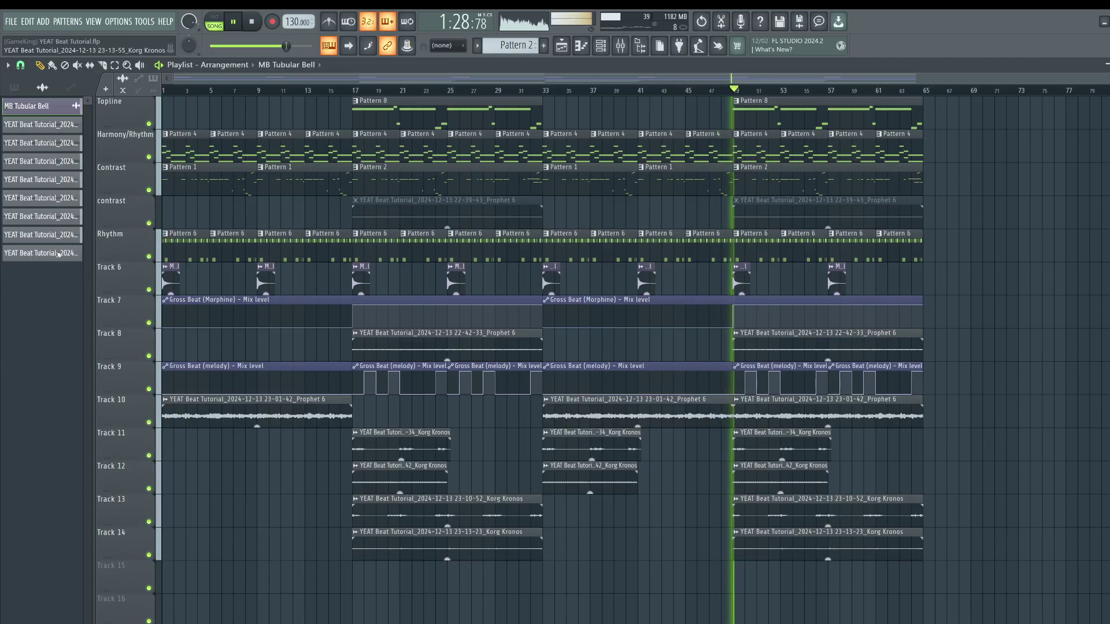
right_click(57, 253)
left_click(83, 291)
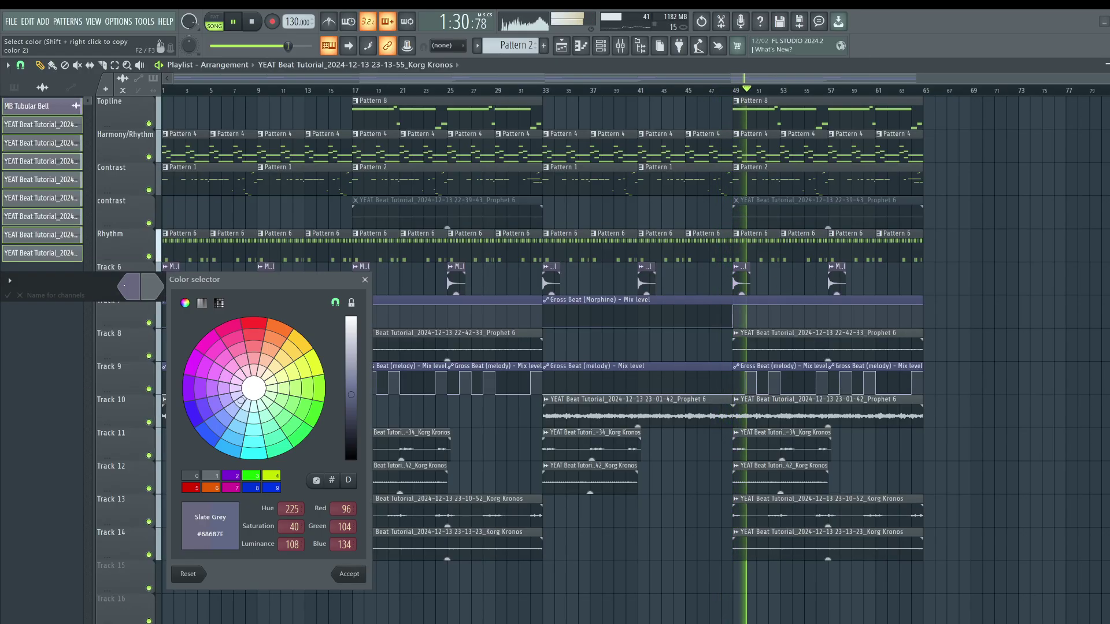
left_click(233, 489)
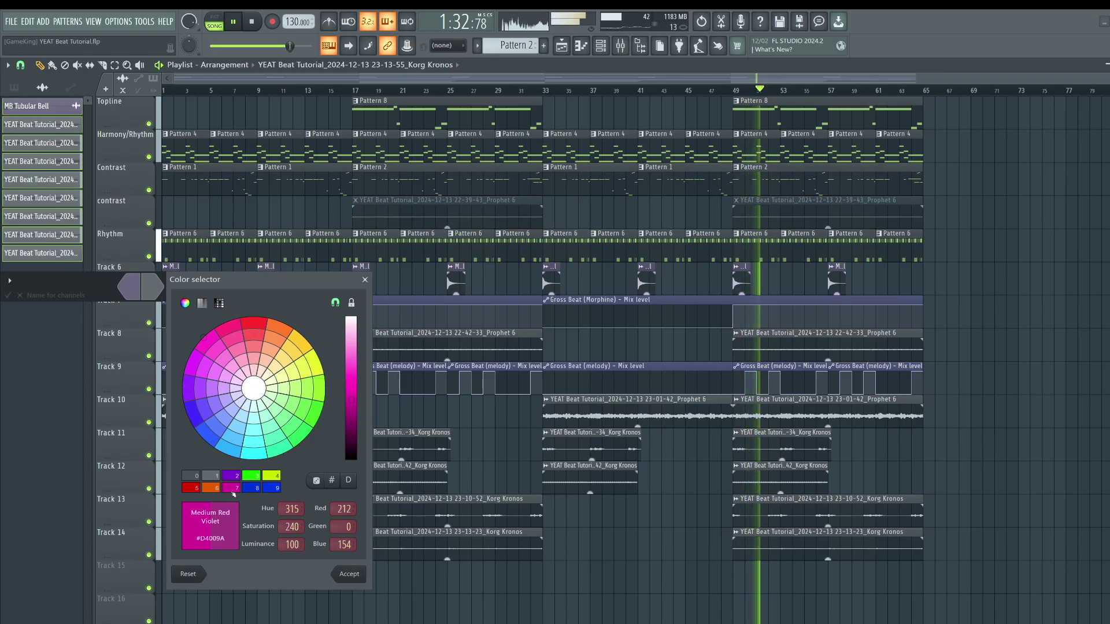
key("Return")
left_click(151, 284)
left_click(252, 476)
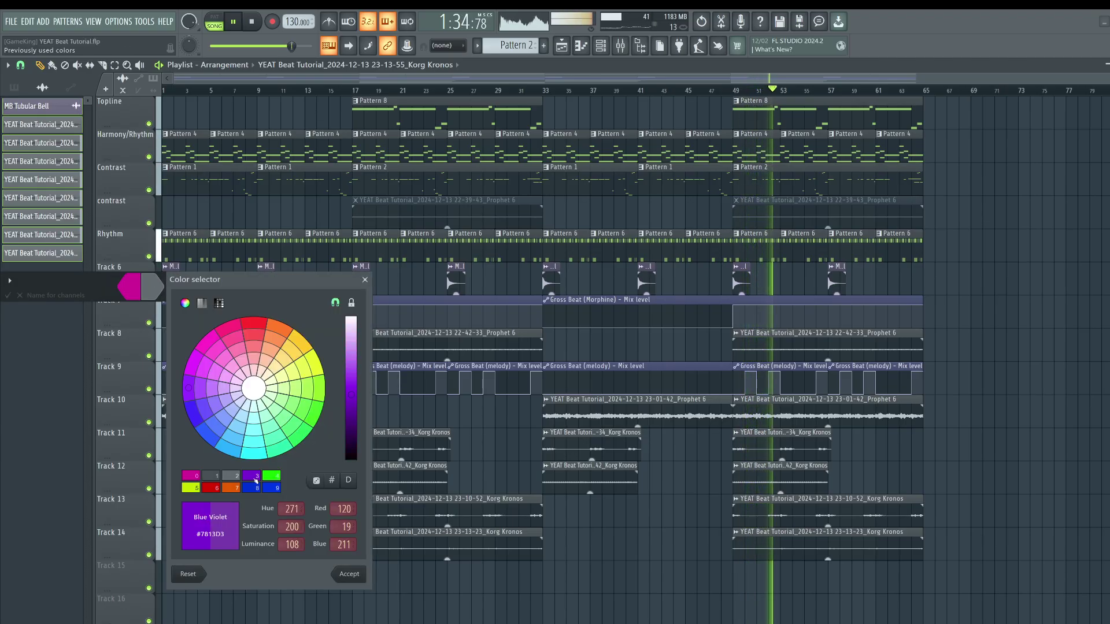
key("Return")
key("Return")
- Recolour Patterns 1 to 8 with a gradient from Medium Red Violet #D4009A to Blue Violet
left_click(17, 87)
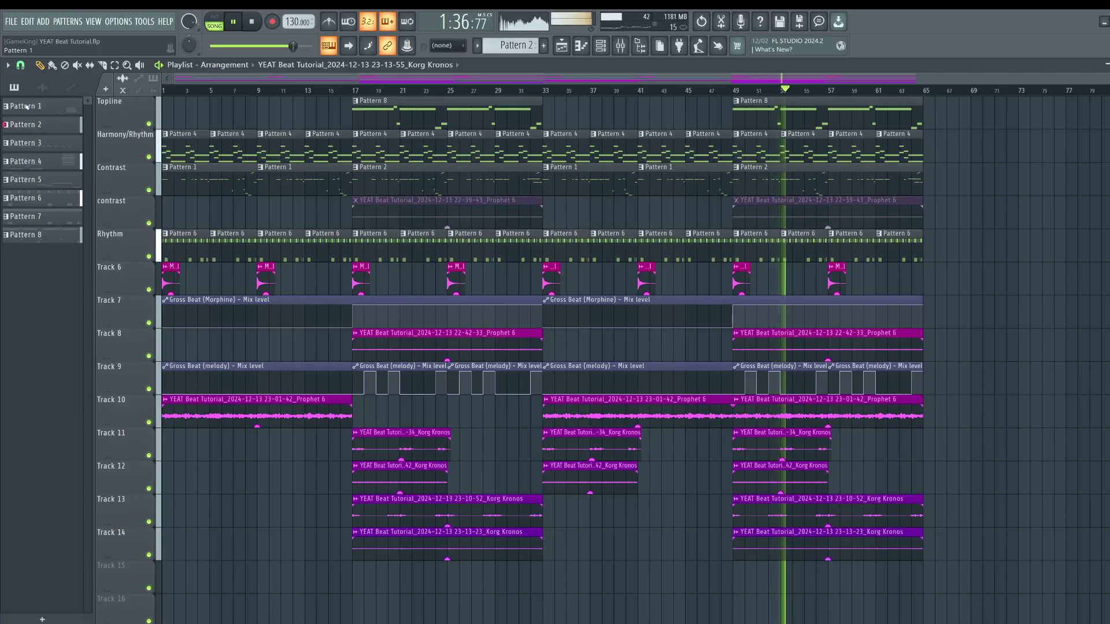
left_click_drag(26, 107, 51, 237)
right_click(51, 237)
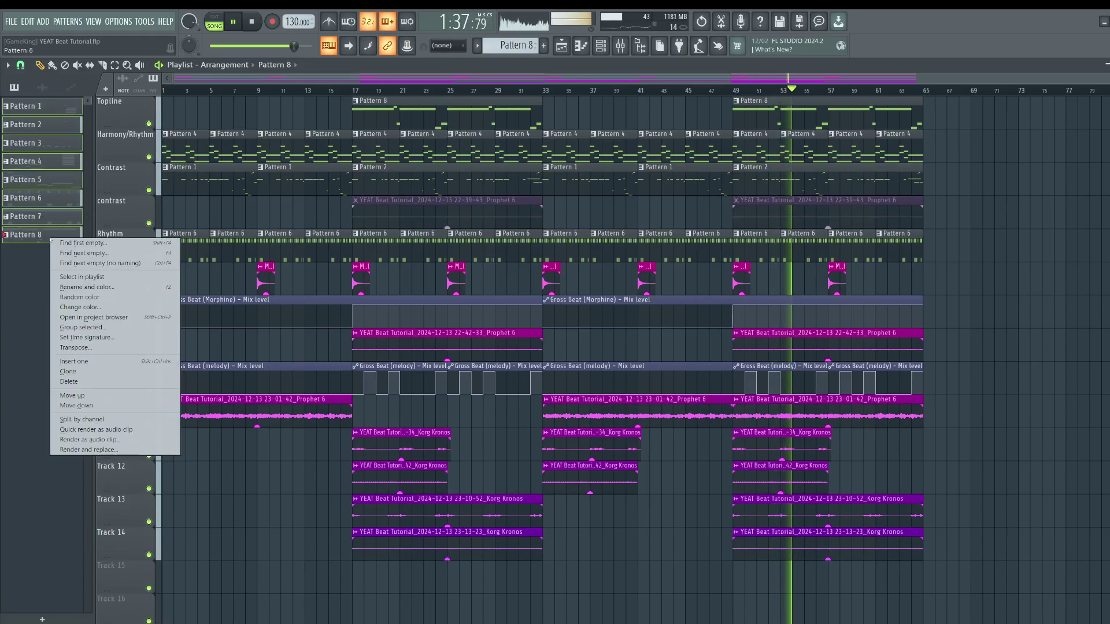
left_click(88, 287)
left_click(132, 280)
left_click(197, 469)
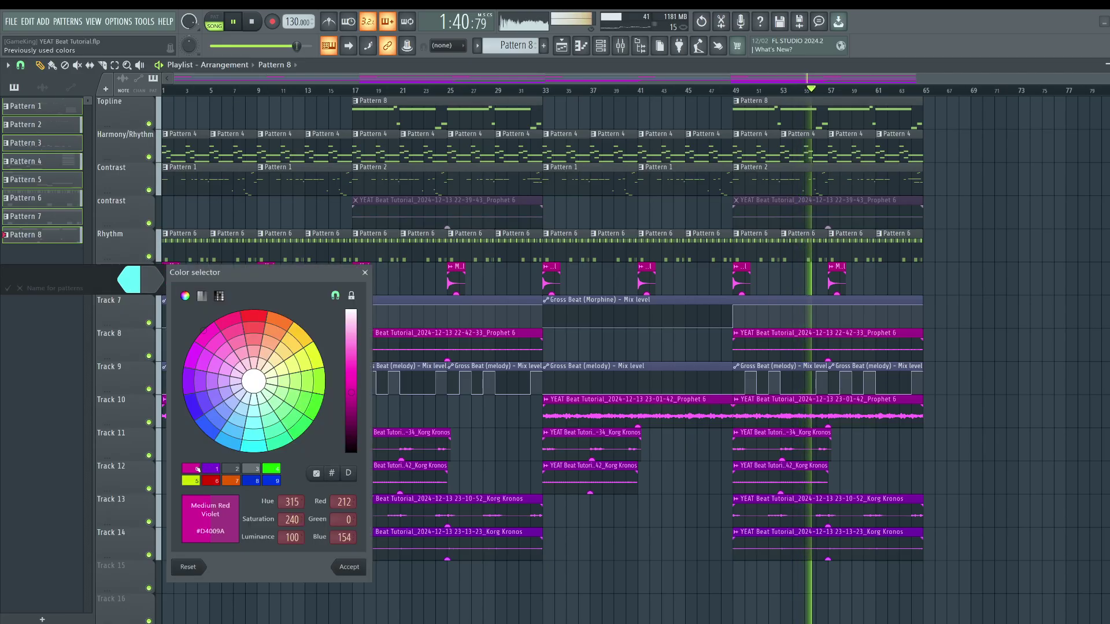
key("Return")
left_click(153, 280)
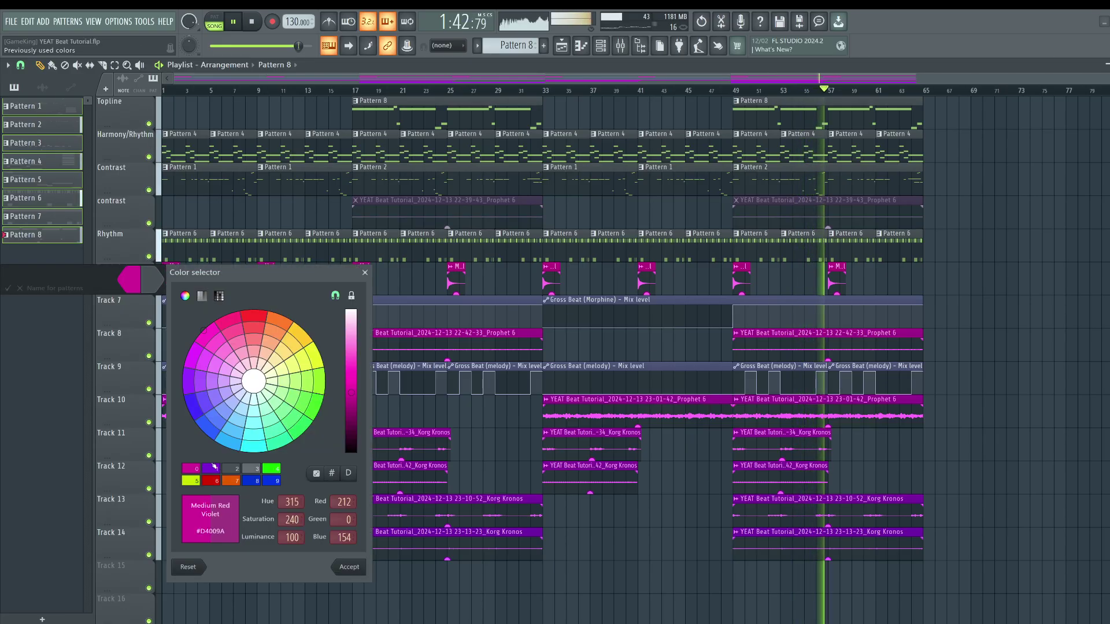
left_click(213, 467)
key("Return")
key("Return")
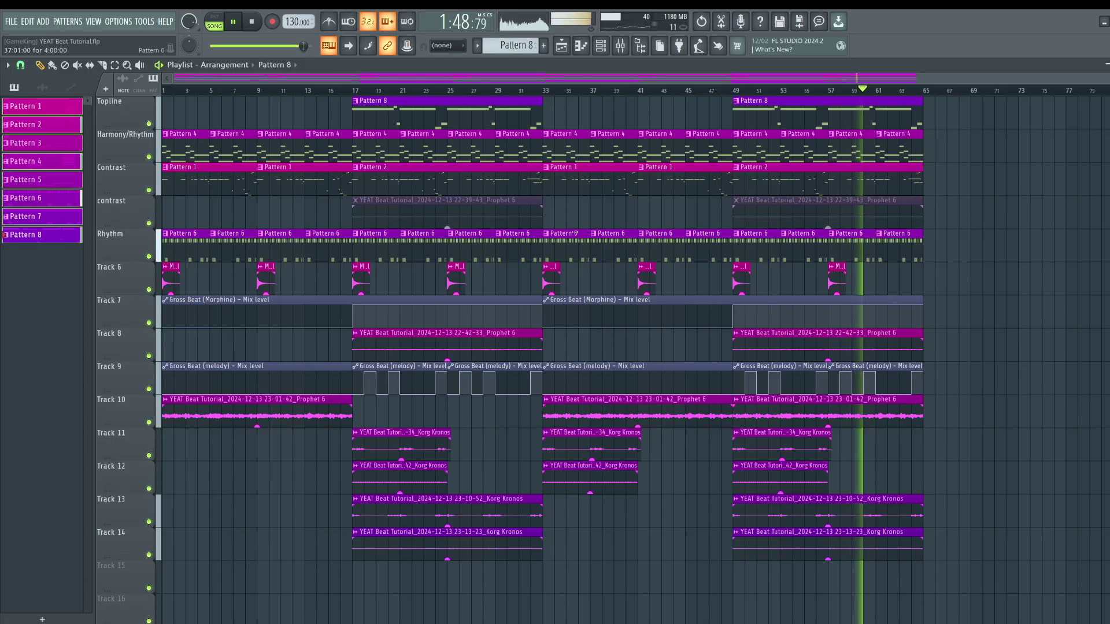
- Recolour both Gross Beat automation clips with a gradient from magenta to violet and save the project
left_click(71, 87)
right_click(51, 102)
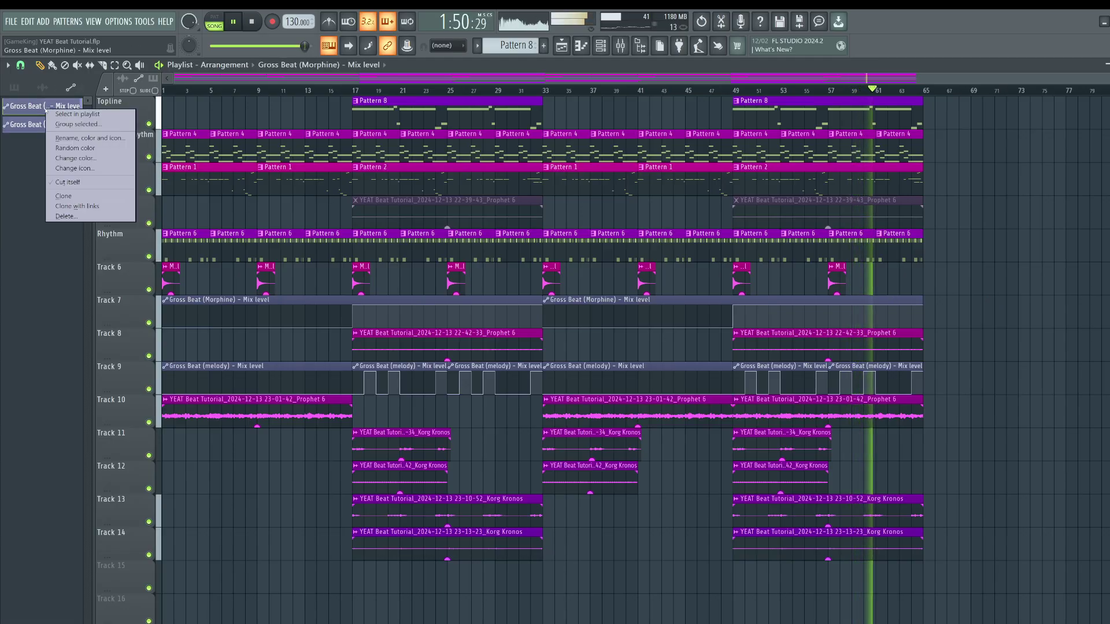
left_click(23, 130)
right_click(23, 130)
left_click(58, 155)
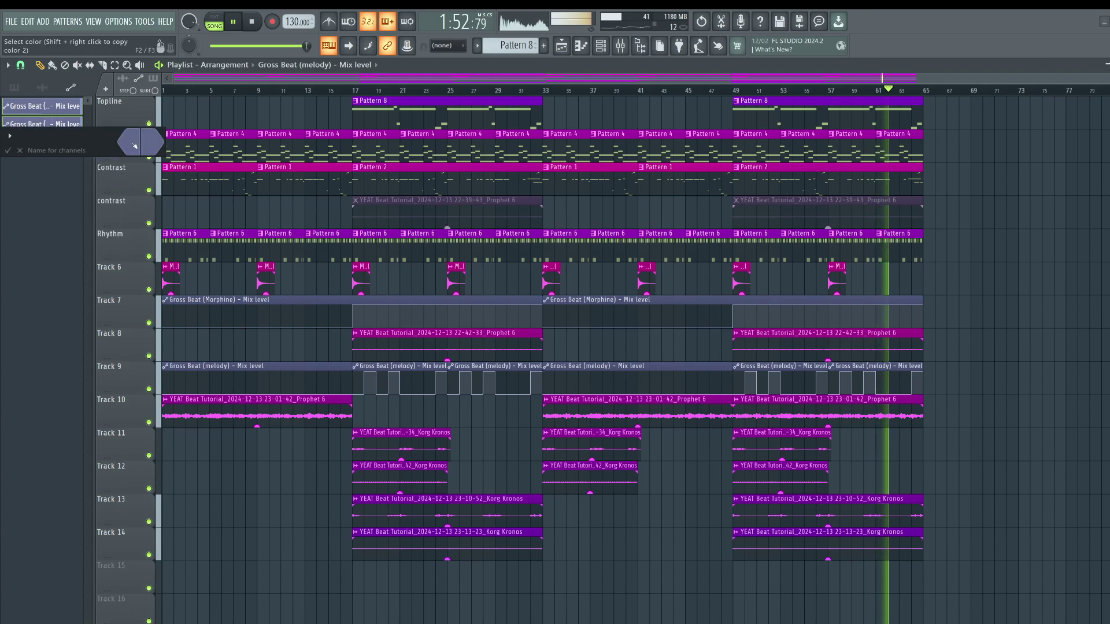
left_click(192, 331)
left_click(349, 429)
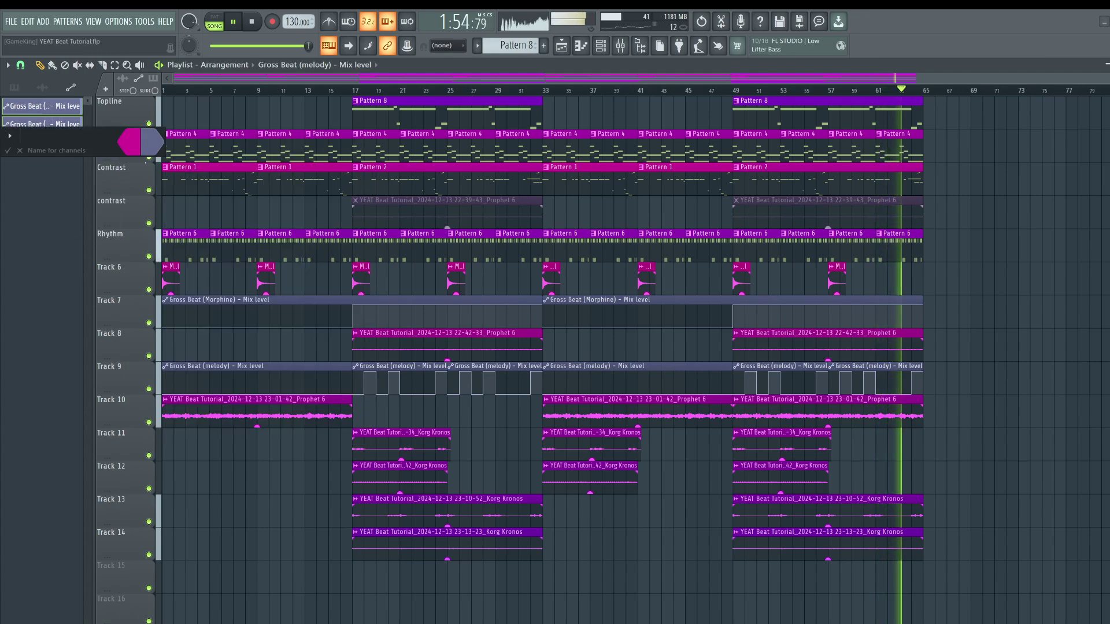
left_click(151, 142)
left_click(211, 331)
key("Return")
key("Return")
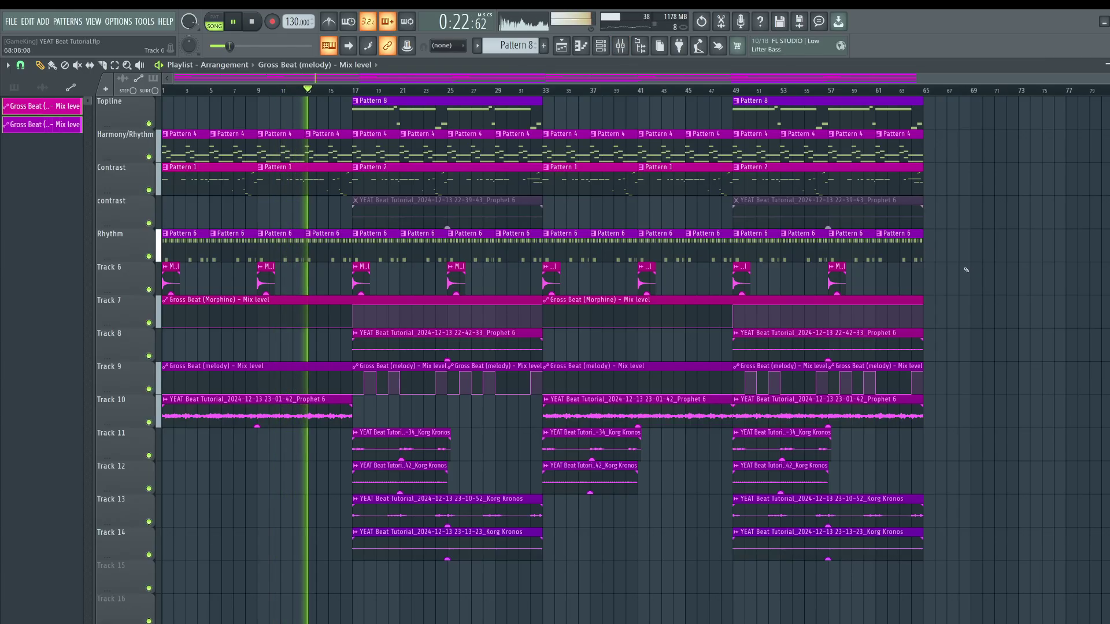
key("ctrl+s")
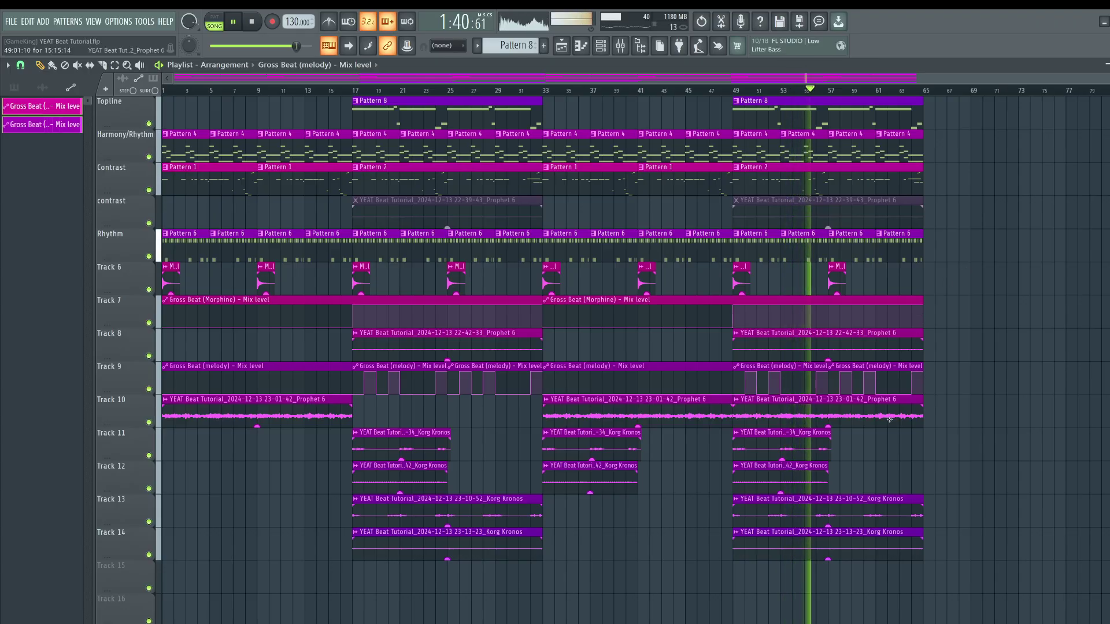
- Duplicate the Korg Kronos clips at bar 49 on Tracks 11 and 12 so that they repeat from bar 57
left_click_drag(789, 437, 867, 496)
key("ctrl+b")
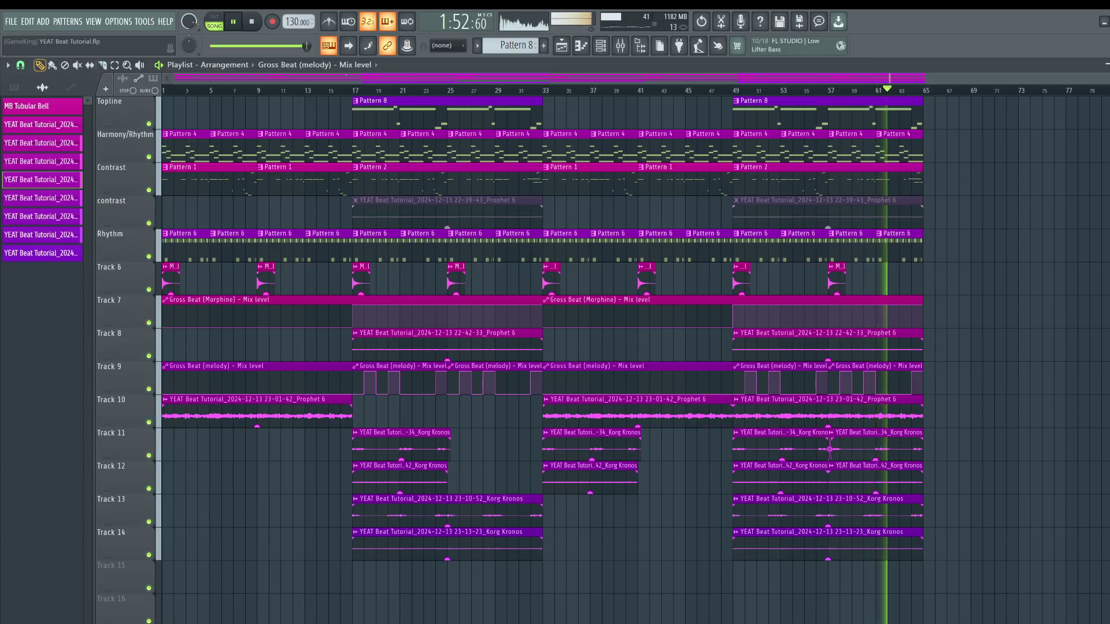
- Check the Master track's levels and effects in the mixer, then stop playback and return to the playlist
left_click(620, 48)
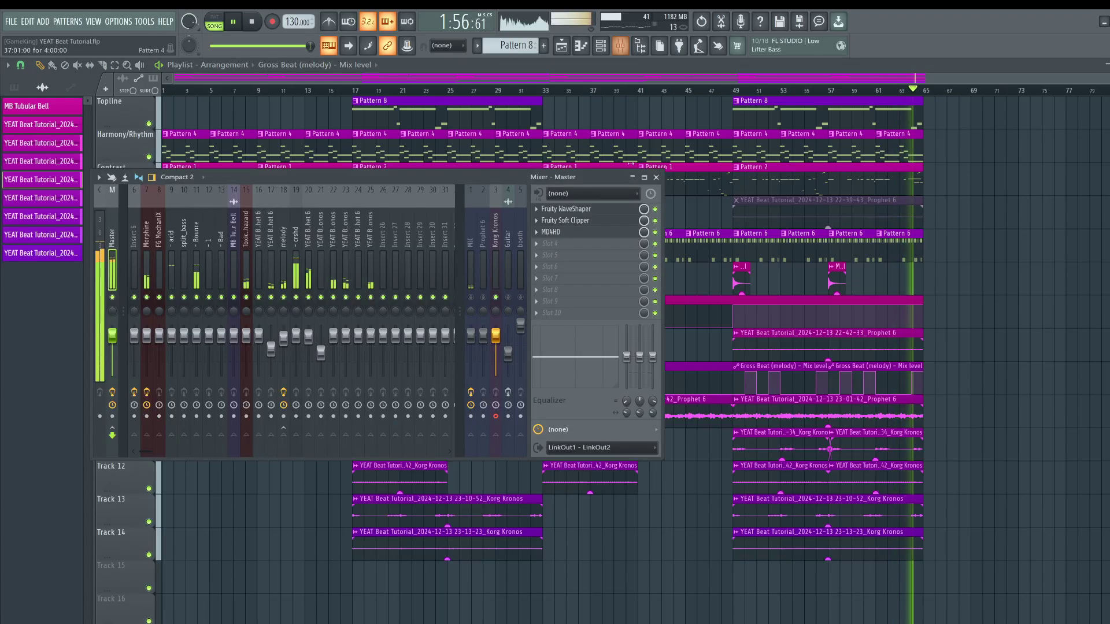
key("space")
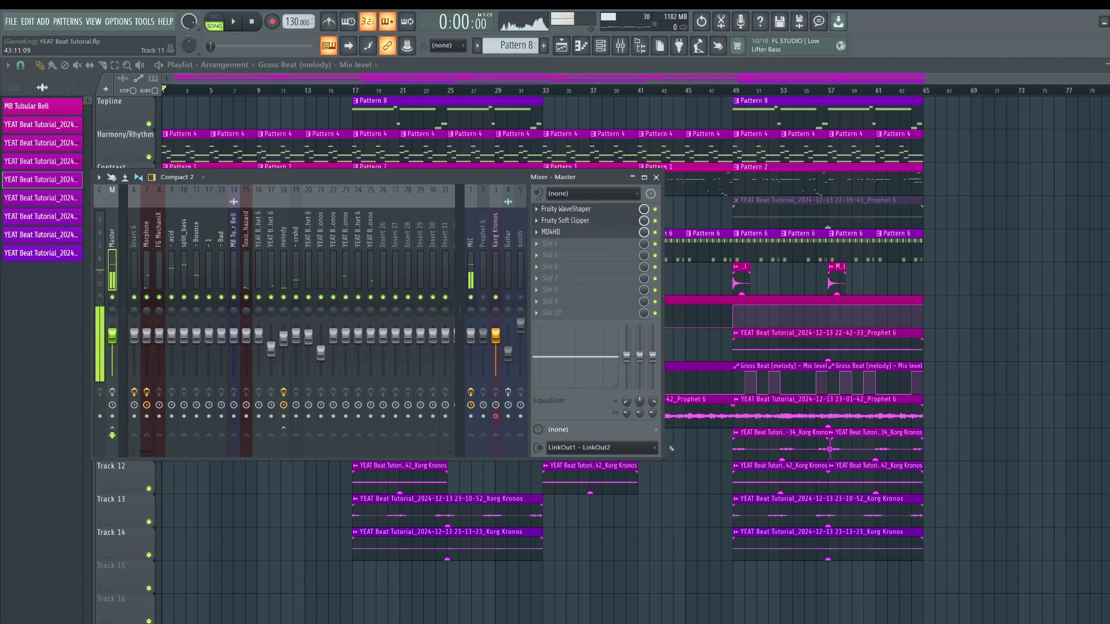
key("F9")
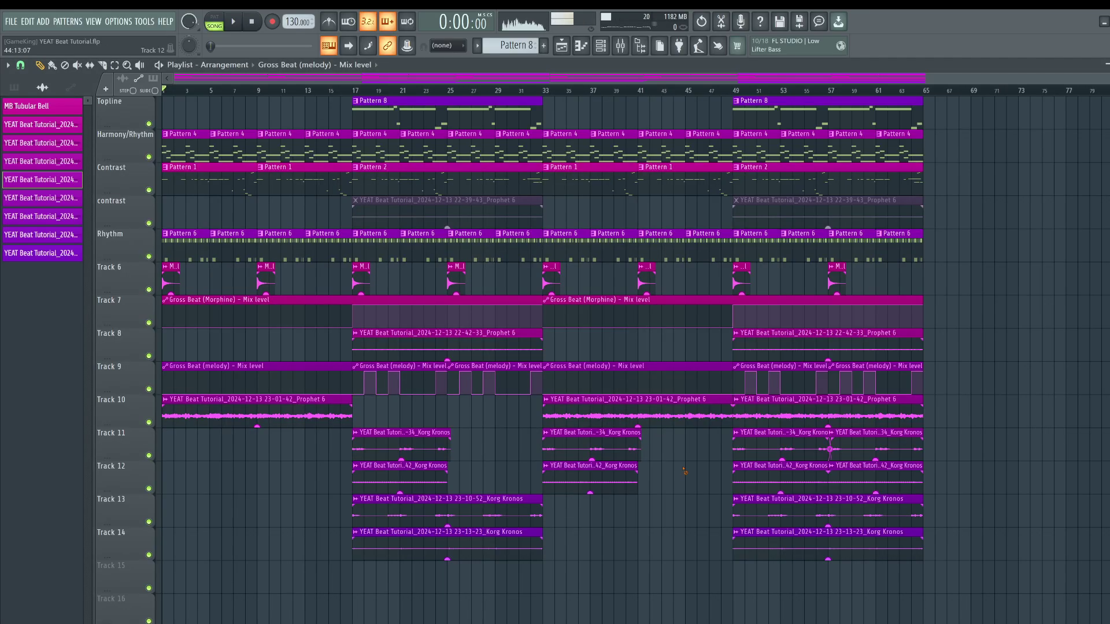